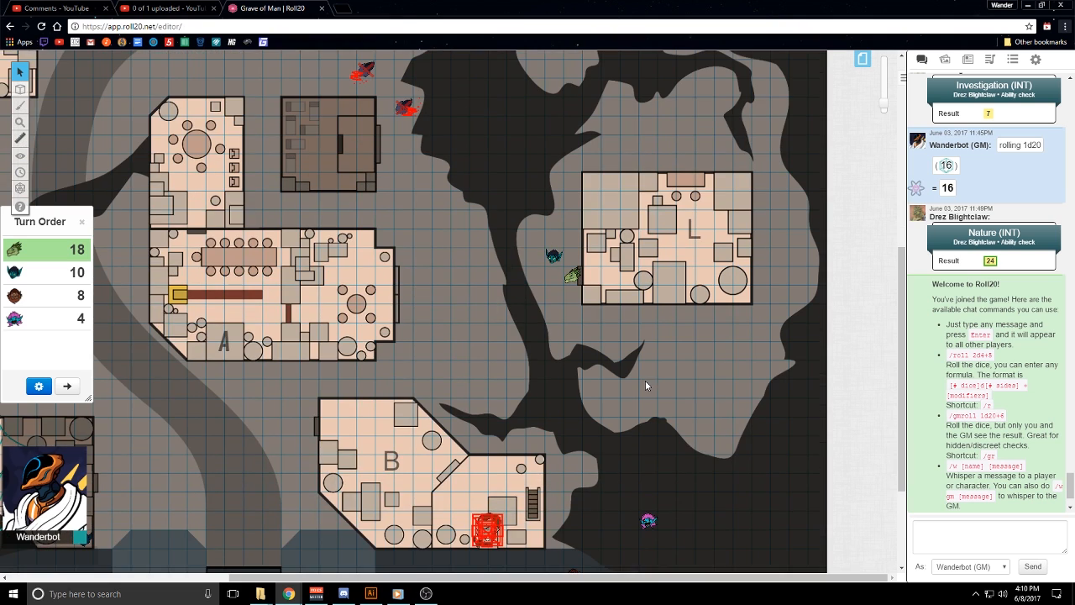
Look over the eastern part of the Warehouse District map, from the northern buildings to the southern edge
scroll(647, 380, "up", 6)
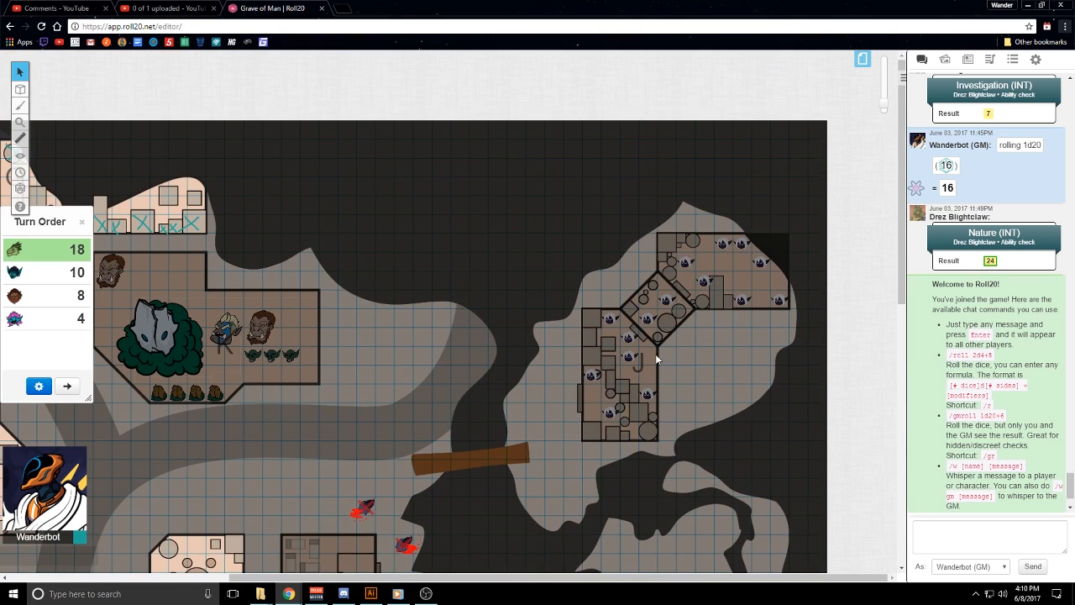
scroll(666, 342, "up", 5)
scroll(667, 343, "down", 3)
scroll(670, 349, "down", 8)
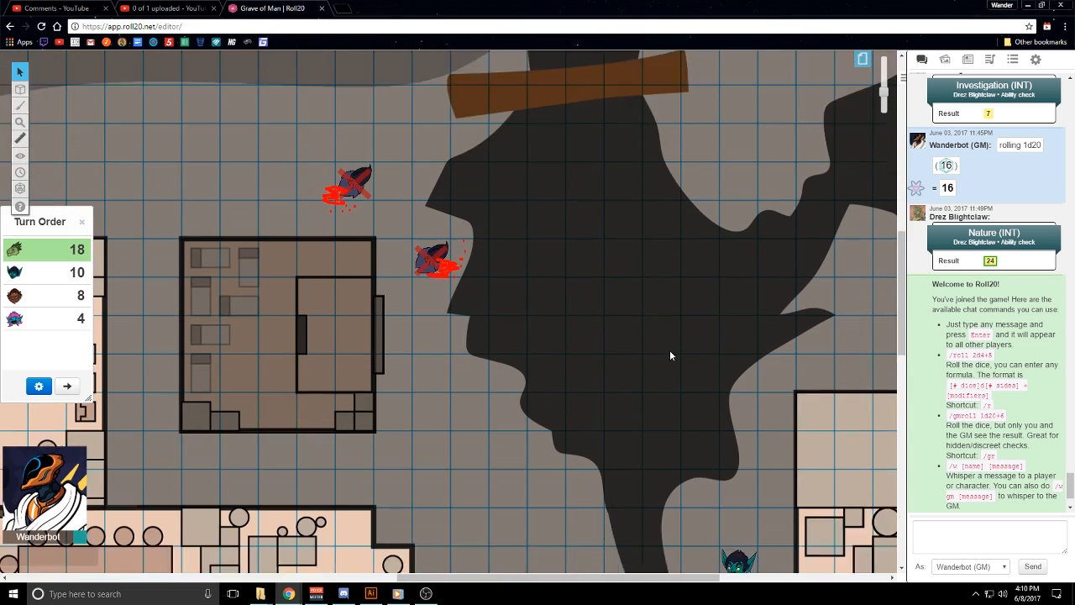
scroll(670, 357, "down", 5)
scroll(262, 380, "up", 4)
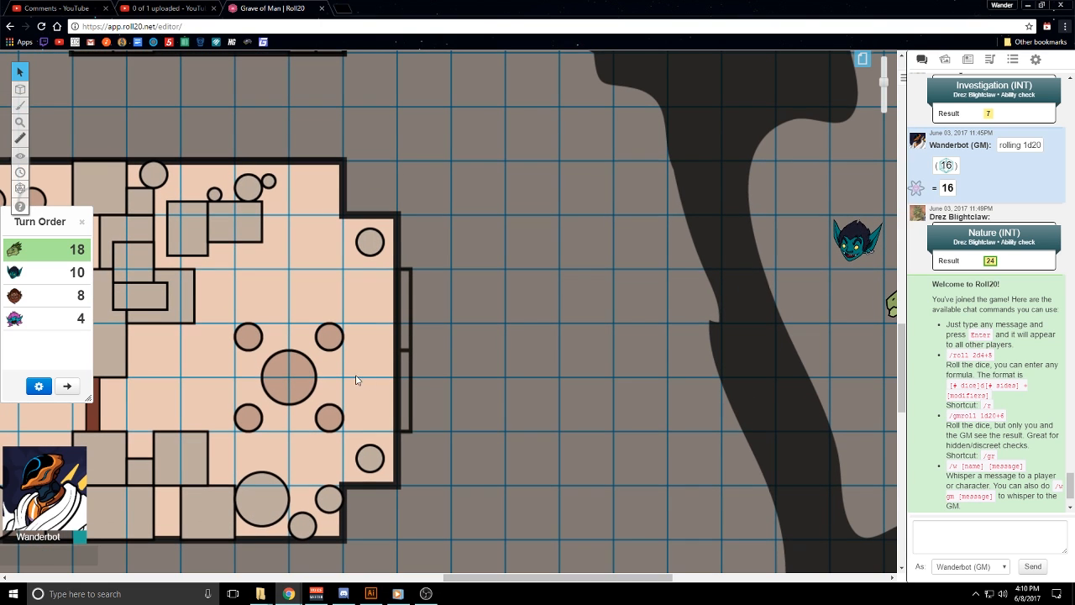
left_click_drag(480, 578, 622, 572)
scroll(575, 484, "down", 9)
scroll(573, 481, "down", 5)
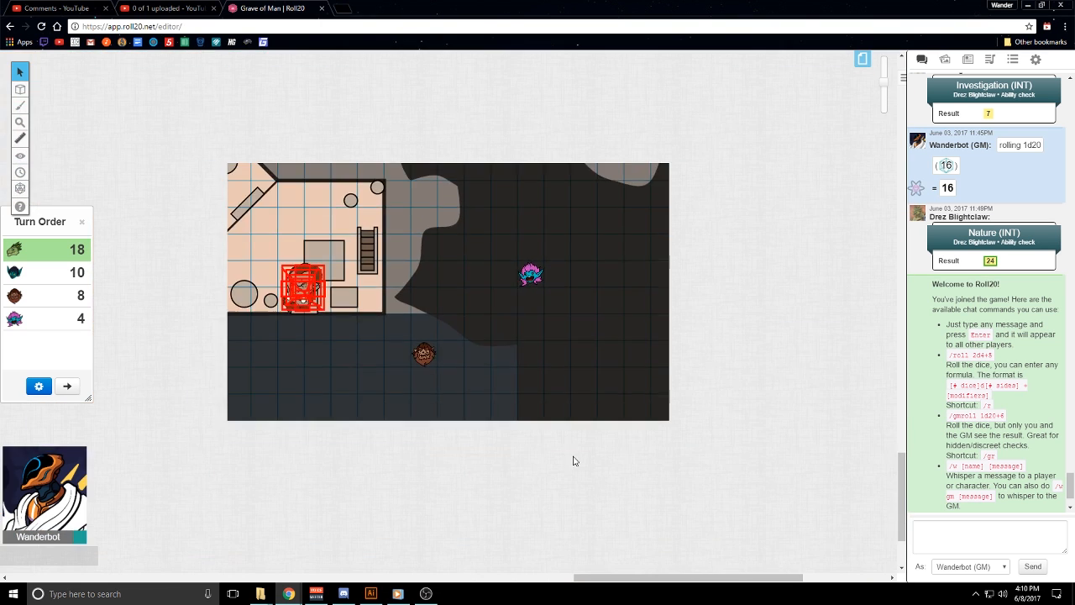
scroll(574, 461, "up", 10)
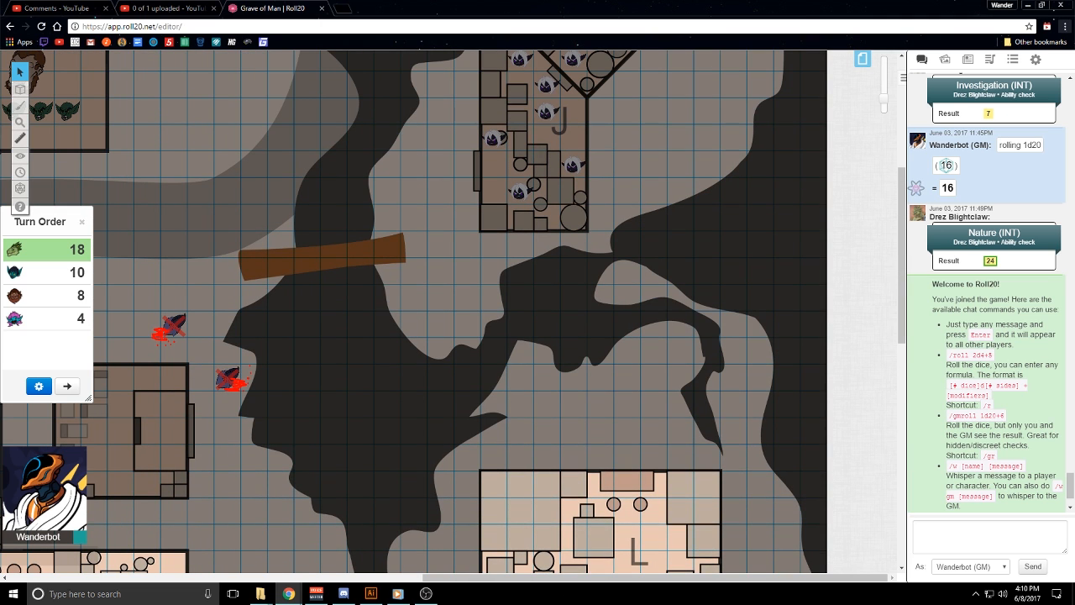
left_click_drag(577, 578, 498, 579)
Delete the red scribbled marks and the token beneath them along the south wall of building B
scroll(500, 469, "down", 11)
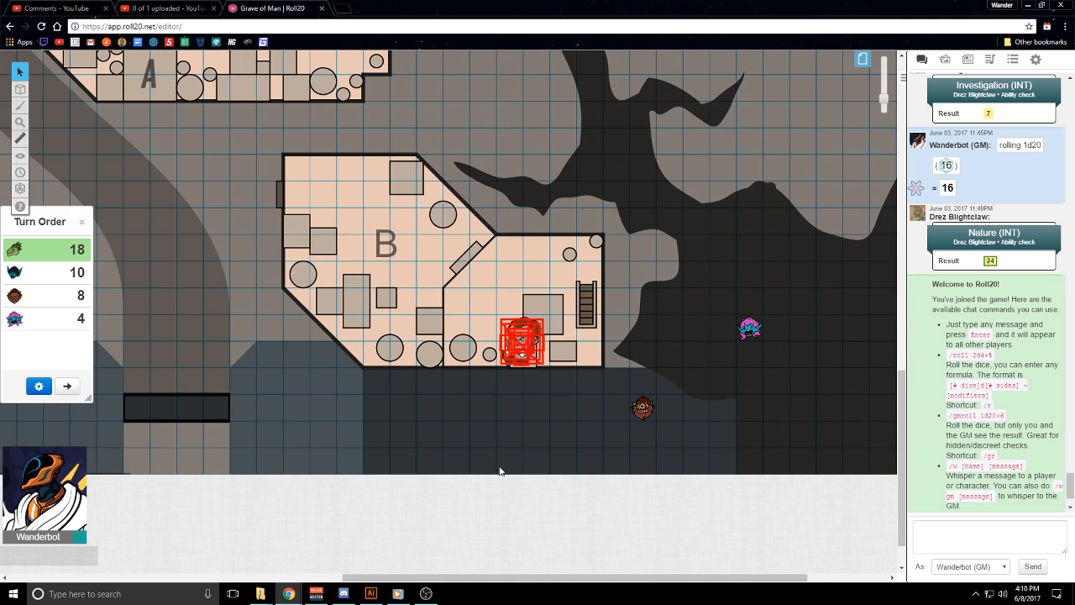
left_click_drag(442, 323, 575, 444)
key("Delete")
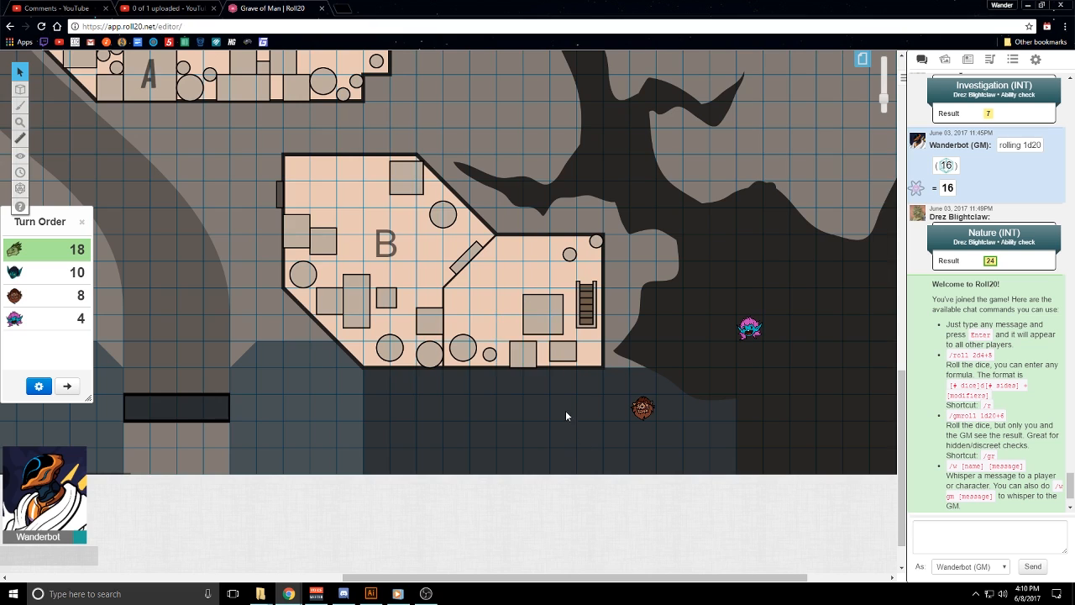
Delete the crossed-out creature token and its blood marks at the east doorway of building H
scroll(566, 415, "up", 11)
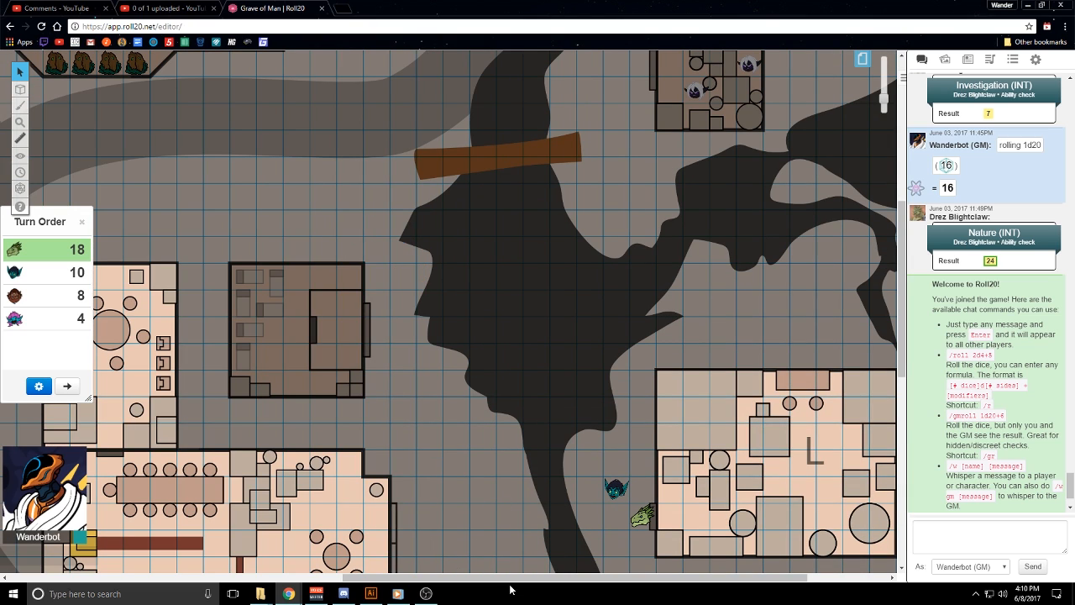
left_click_drag(509, 578, 213, 578)
scroll(252, 420, "up", 3)
left_click_drag(155, 223, 231, 283)
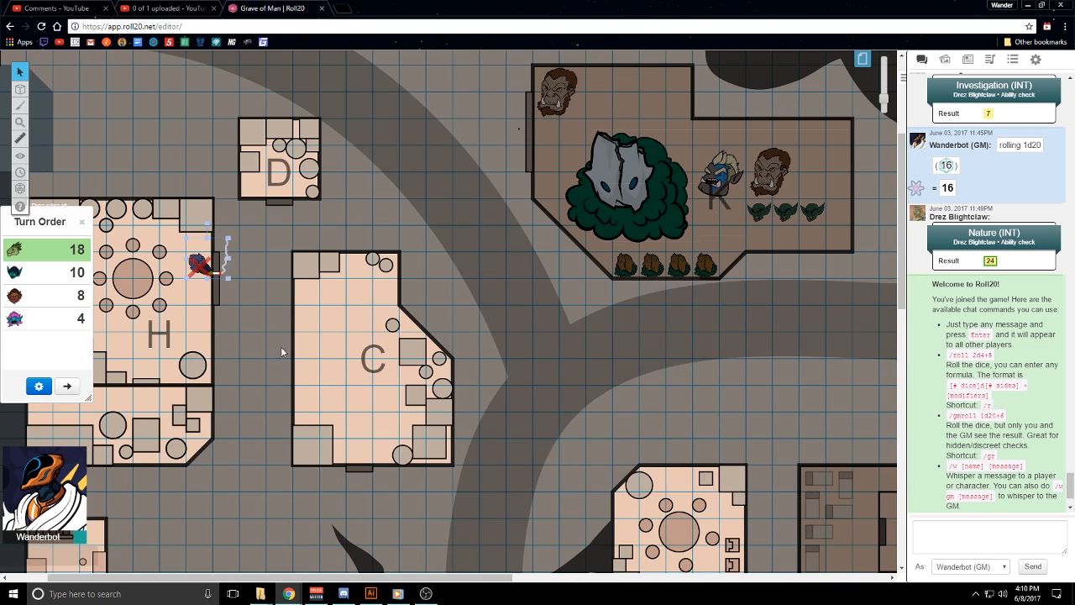
Delete the teal X marks drawn over the furniture in building G
scroll(455, 387, "up", 3)
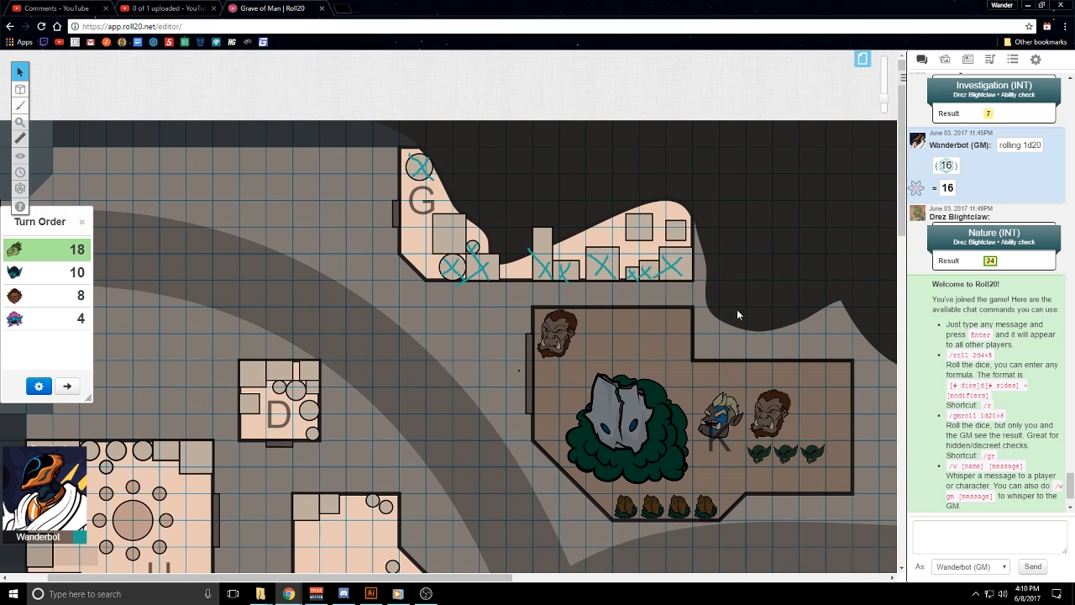
left_click_drag(739, 302, 355, 145)
key("Delete")
Survey the Warehouse District map, from buildings E and F in the west to building L in the east
scroll(461, 352, "down", 10)
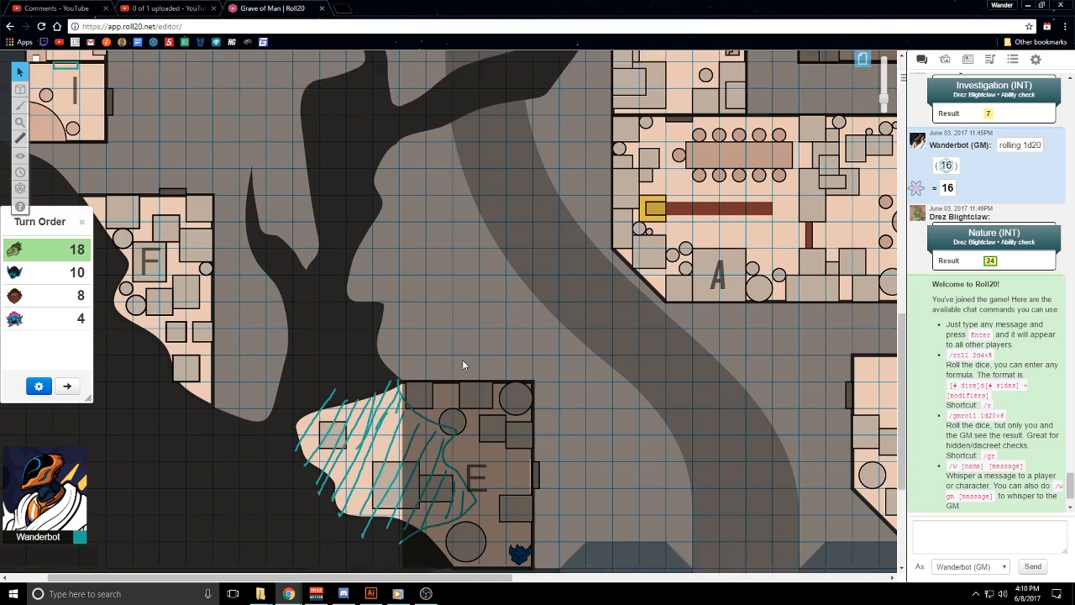
left_click_drag(242, 295, 358, 284)
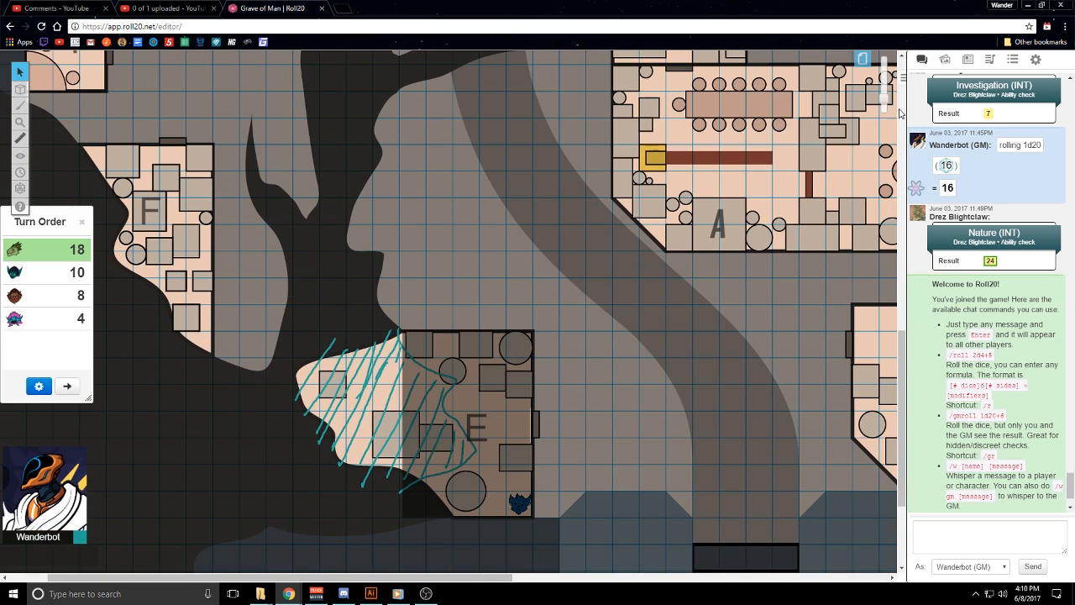
left_click_drag(886, 97, 885, 102)
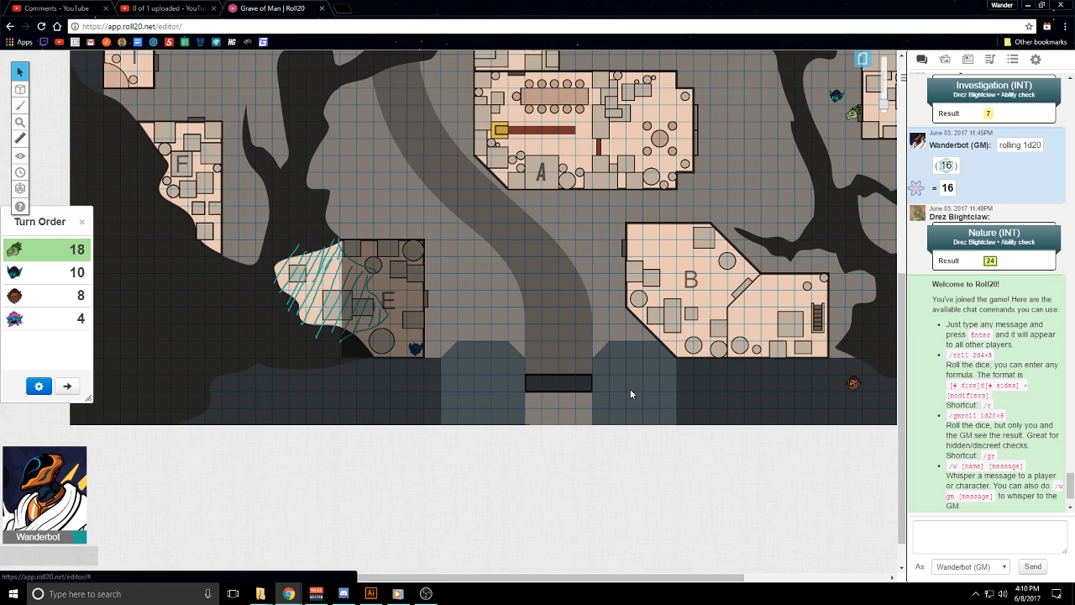
scroll(629, 390, "up", 6)
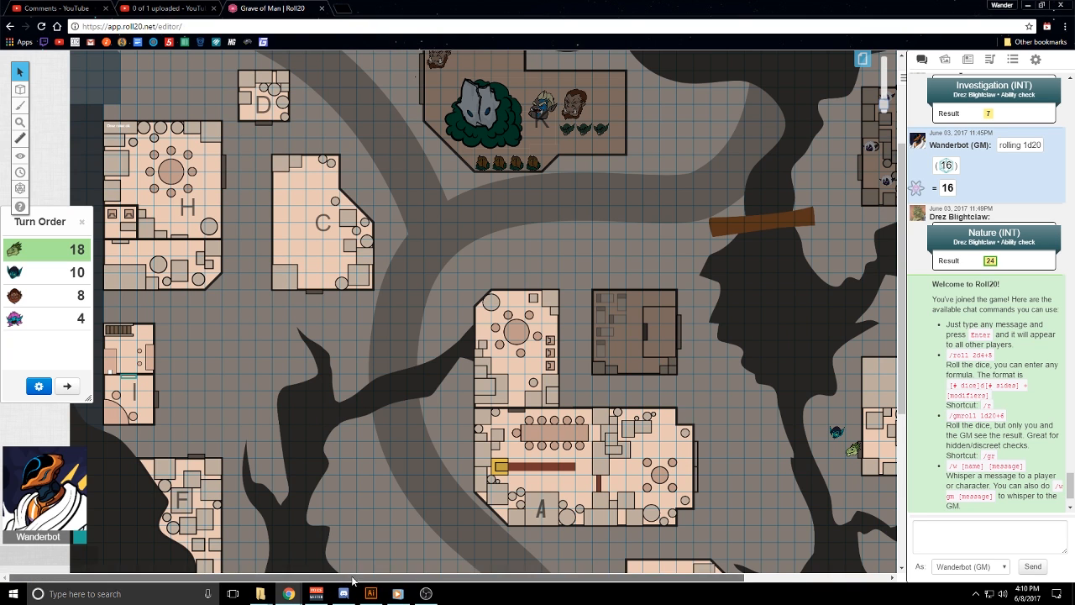
left_click_drag(352, 578, 494, 578)
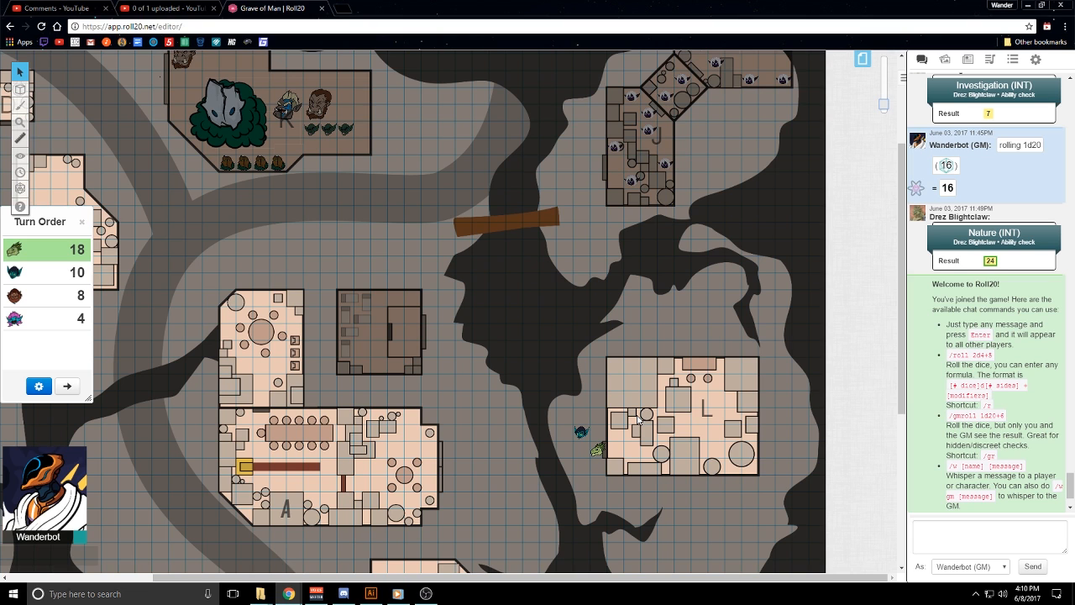
scroll(619, 445, "down", 4)
scroll(619, 446, "down", 2)
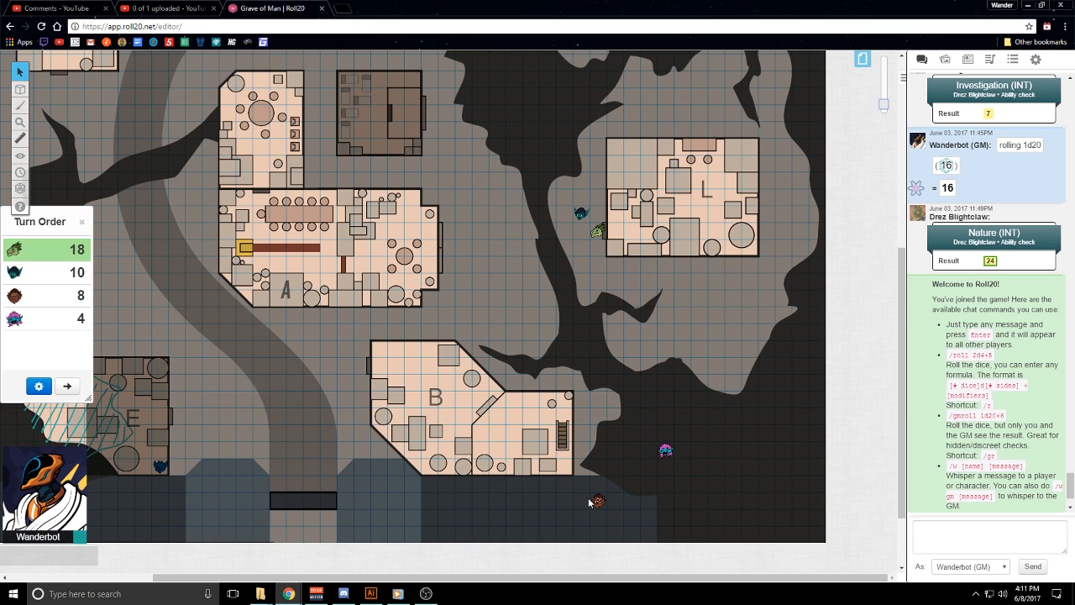
Switch to Illustrator to view the gridded artboard of The Arena.ai and return to the Roll20 map
left_click(370, 593)
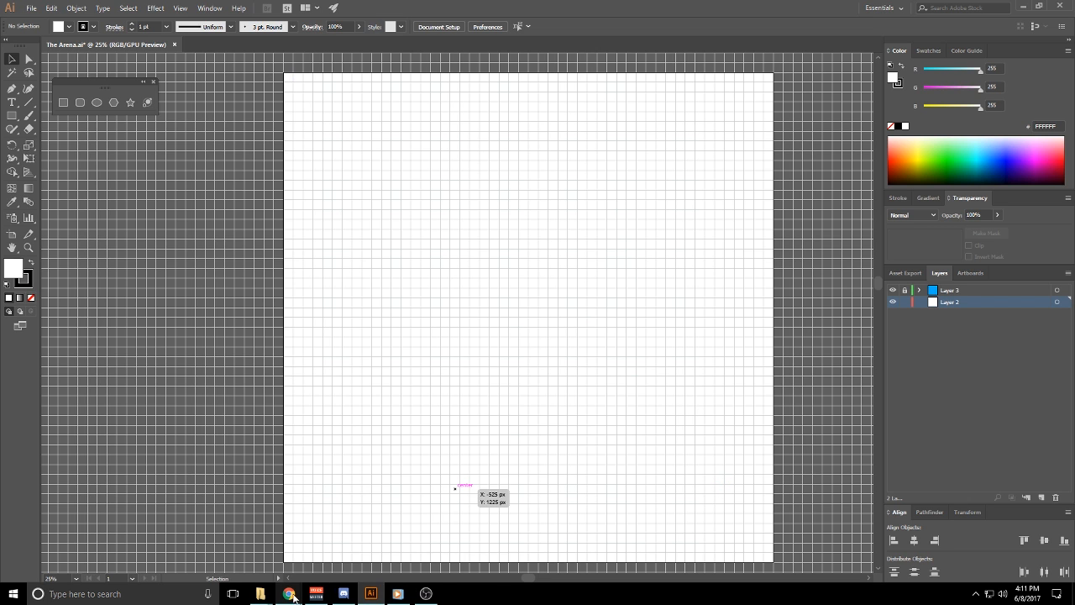
mouse_move(291, 596)
left_click(348, 521)
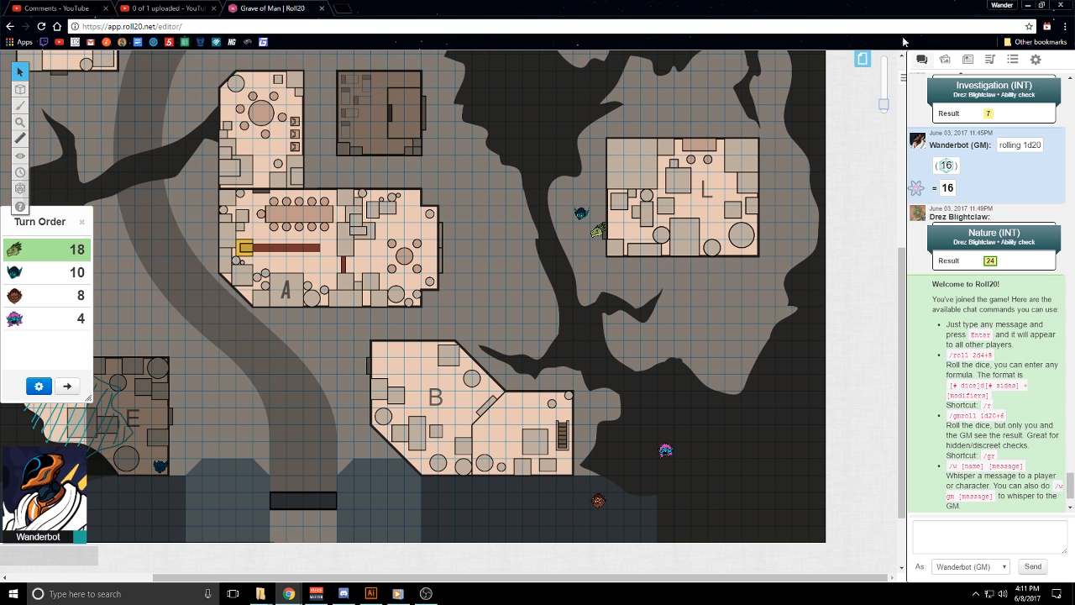
Open the page settings of the Warehouse District map and check its unit size and grid type
left_click(862, 58)
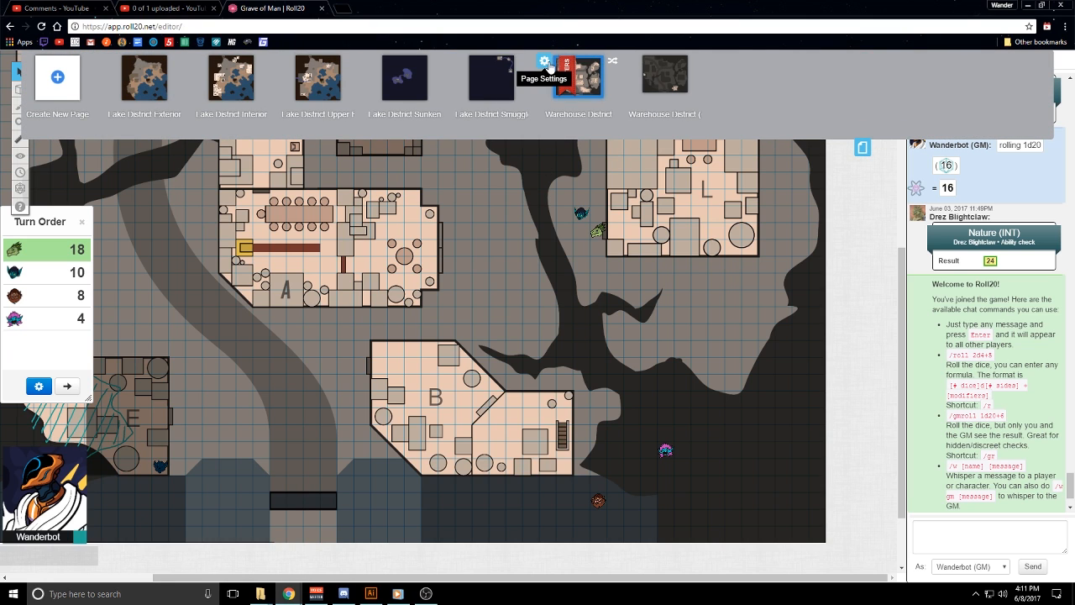
left_click(544, 61)
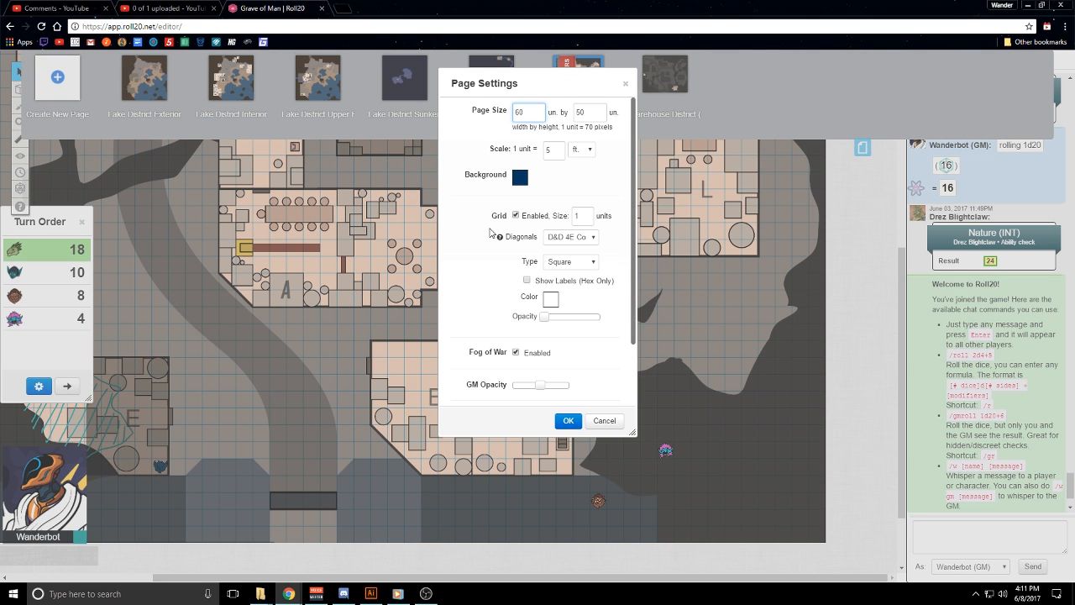
left_click(562, 263)
left_click(561, 269)
mouse_move(502, 239)
Switch to Illustrator and open the Guides & Grid preferences
left_click(370, 593)
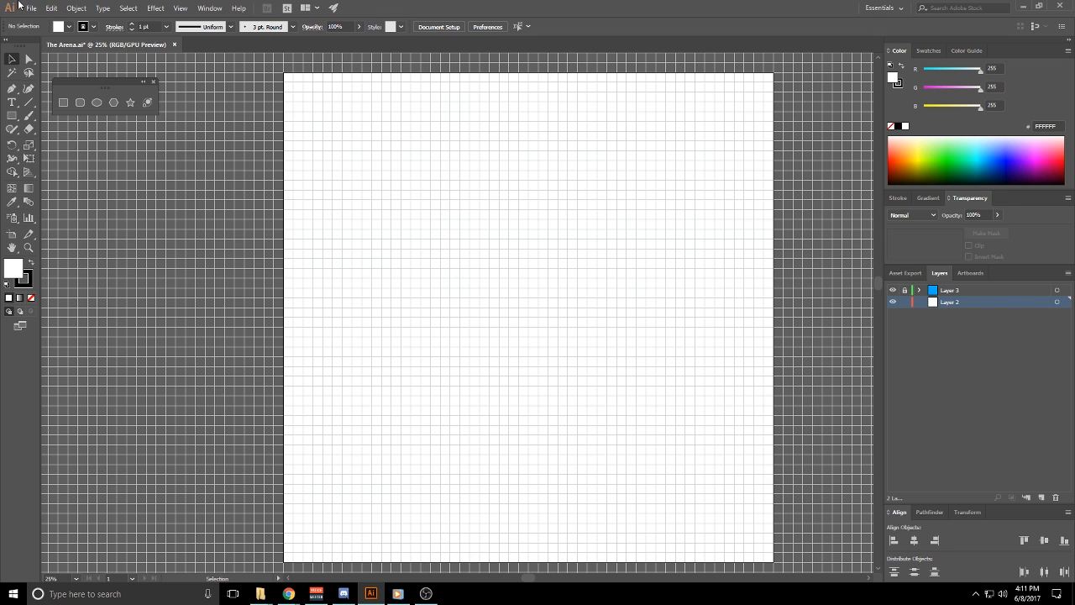
left_click(51, 8)
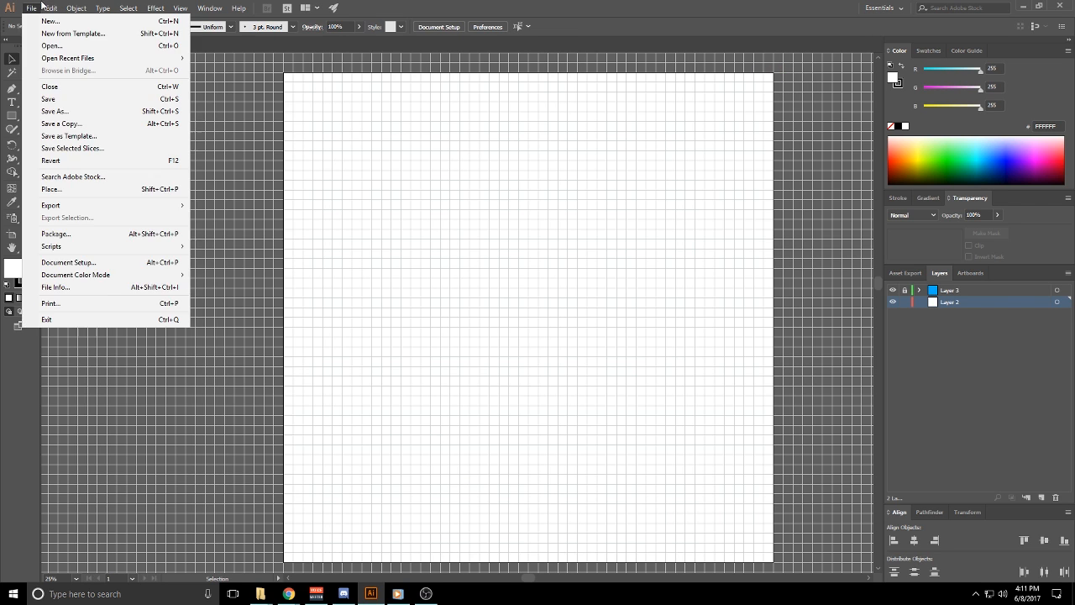
mouse_move(51, 8)
mouse_move(80, 364)
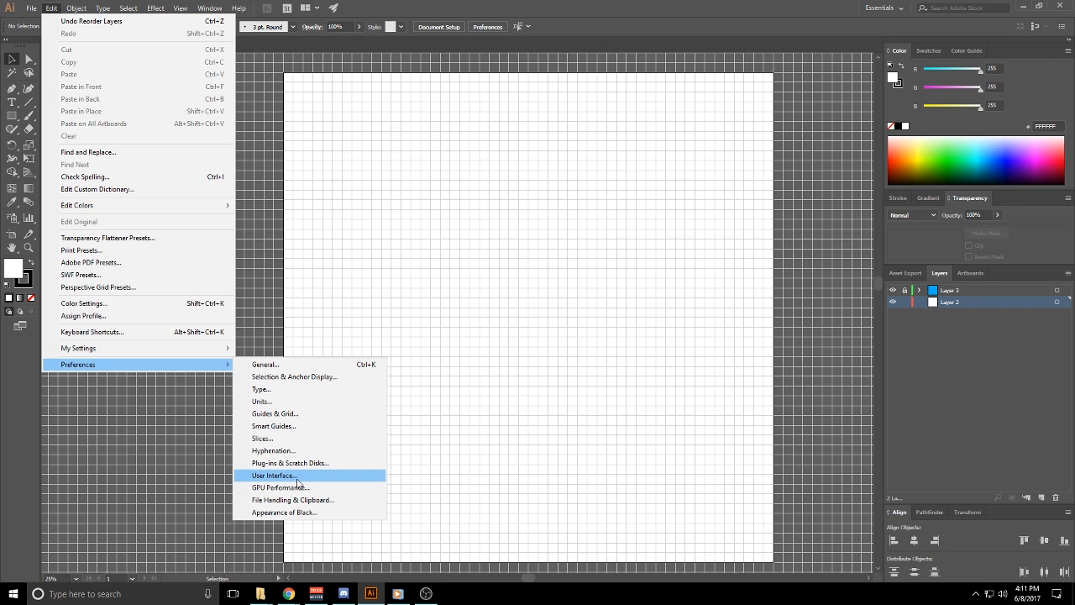
left_click(281, 413)
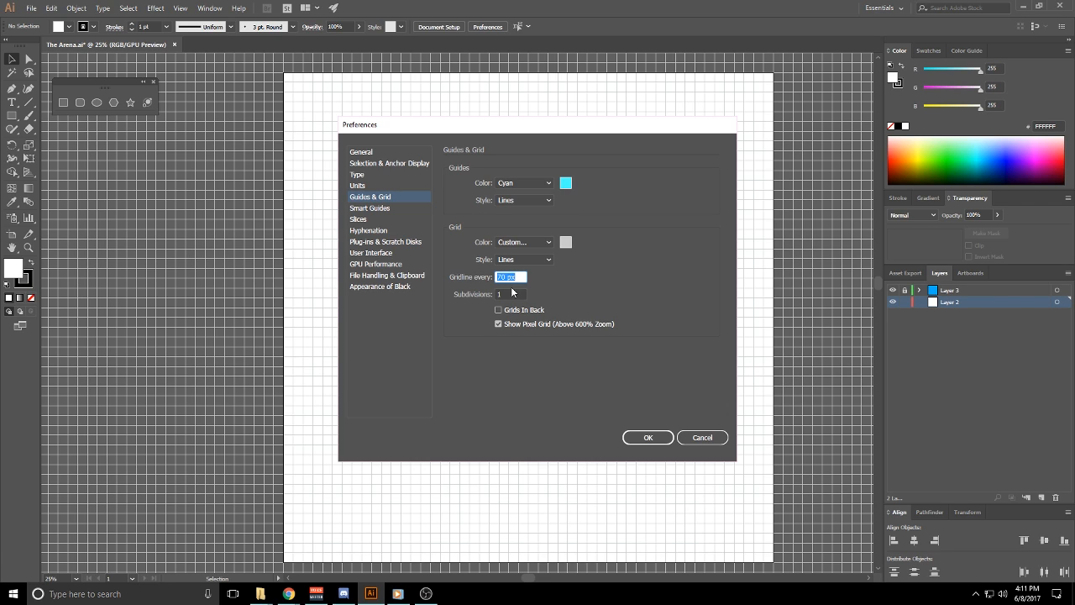
Set the grid's subdivisions to 4 and apply the change
left_click(512, 294)
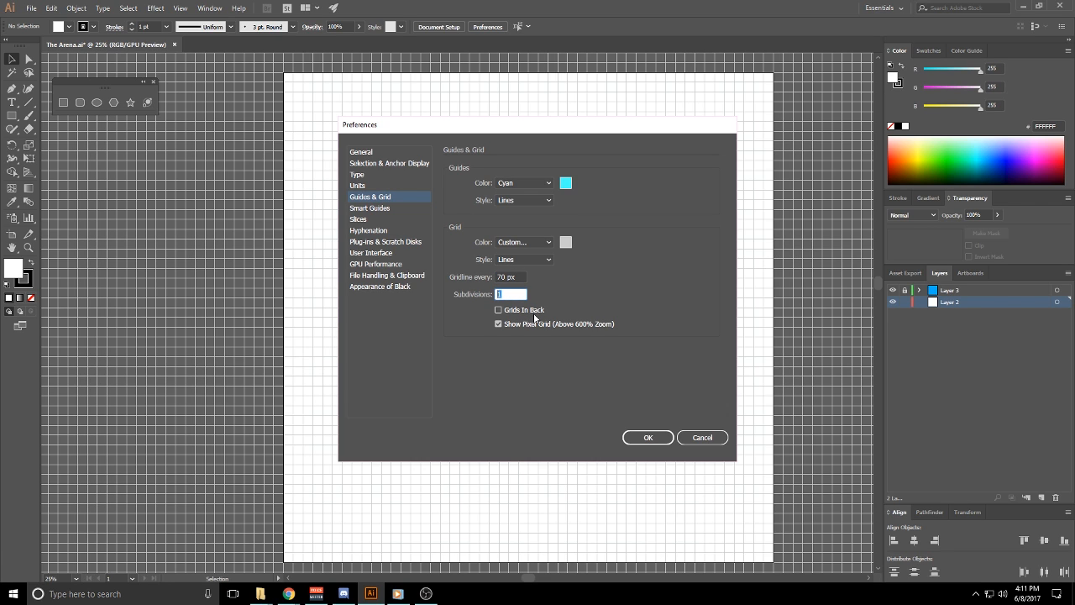
type("4")
key("Return")
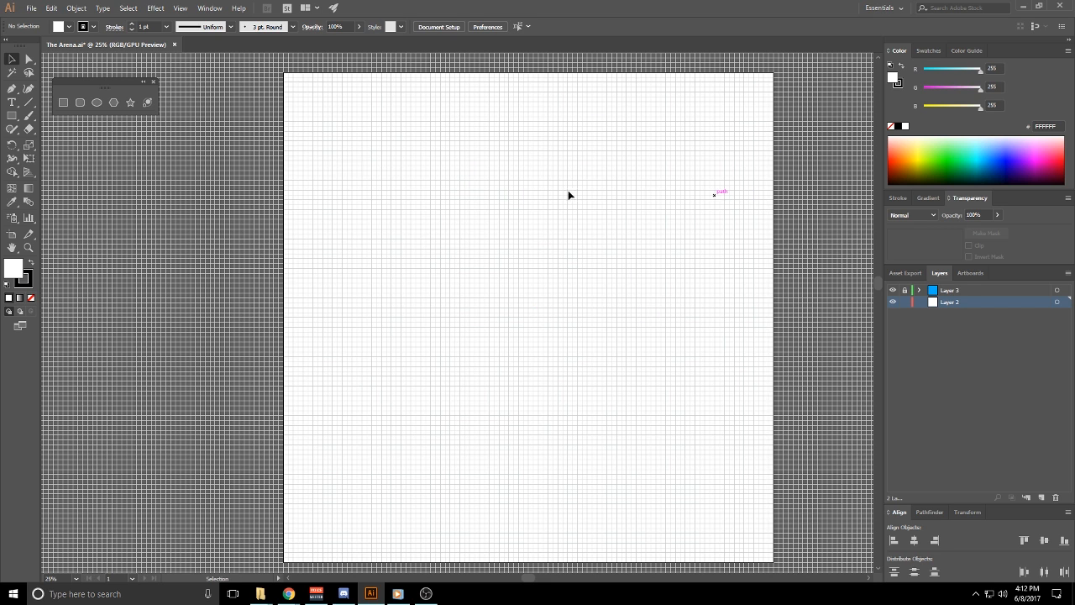
Reopen the Guides & Grid preferences and set the grid's subdivisions to 1
left_click(51, 7)
mouse_move(96, 364)
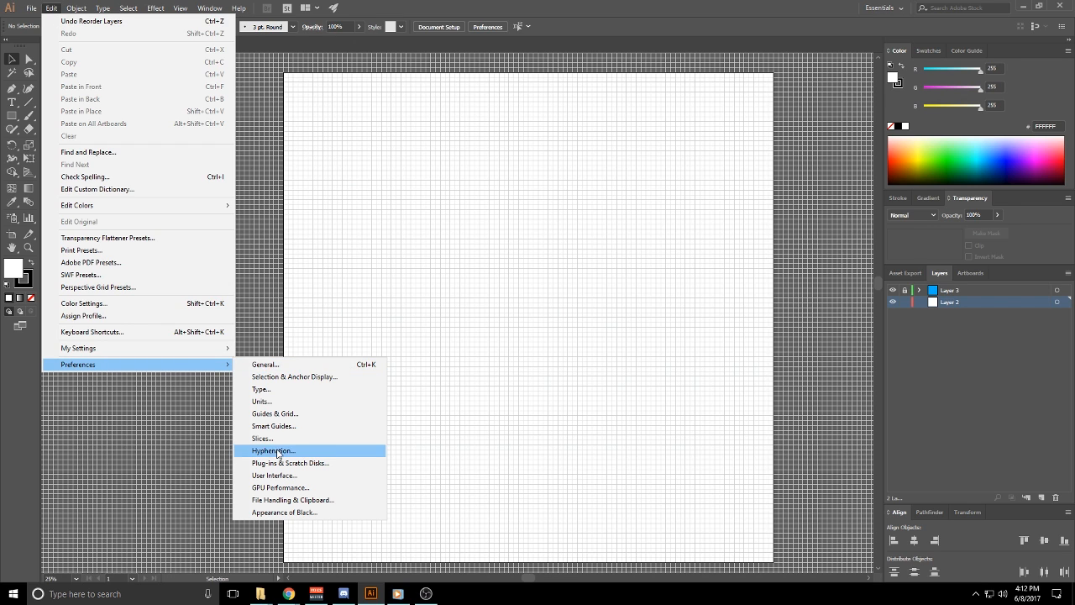
left_click(283, 413)
left_click(499, 294)
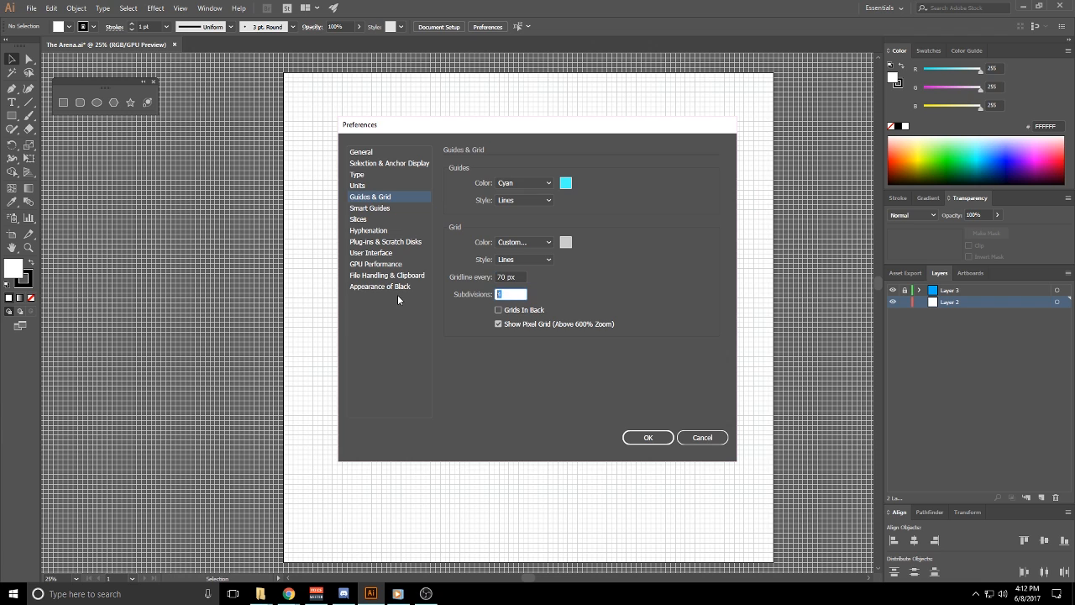
left_click(648, 436)
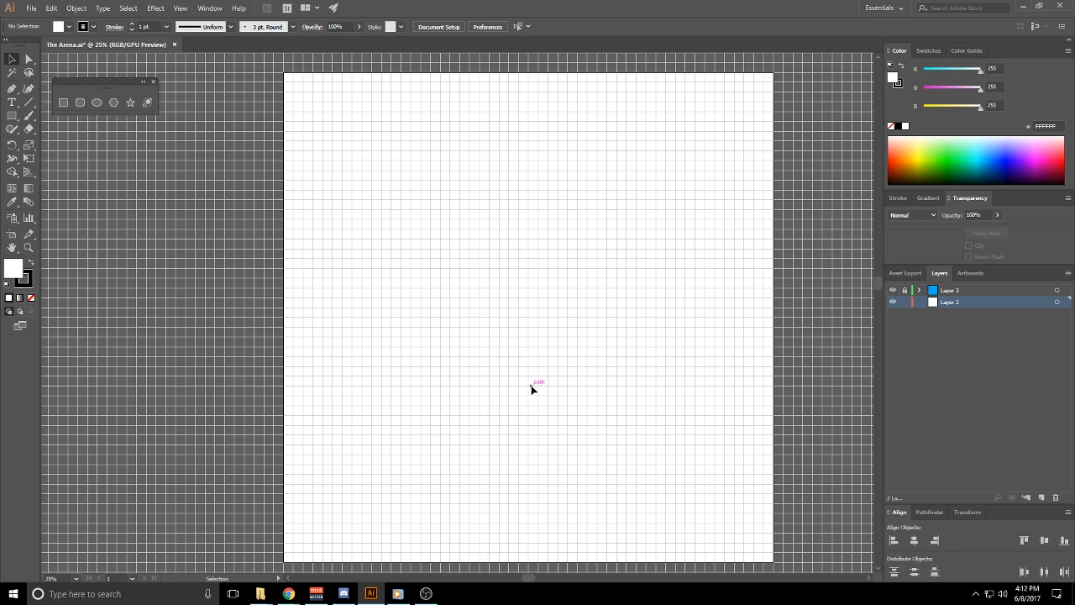
Review the gridline spacing and subdivisions in the Guides & Grid preferences and accept them
left_click(52, 8)
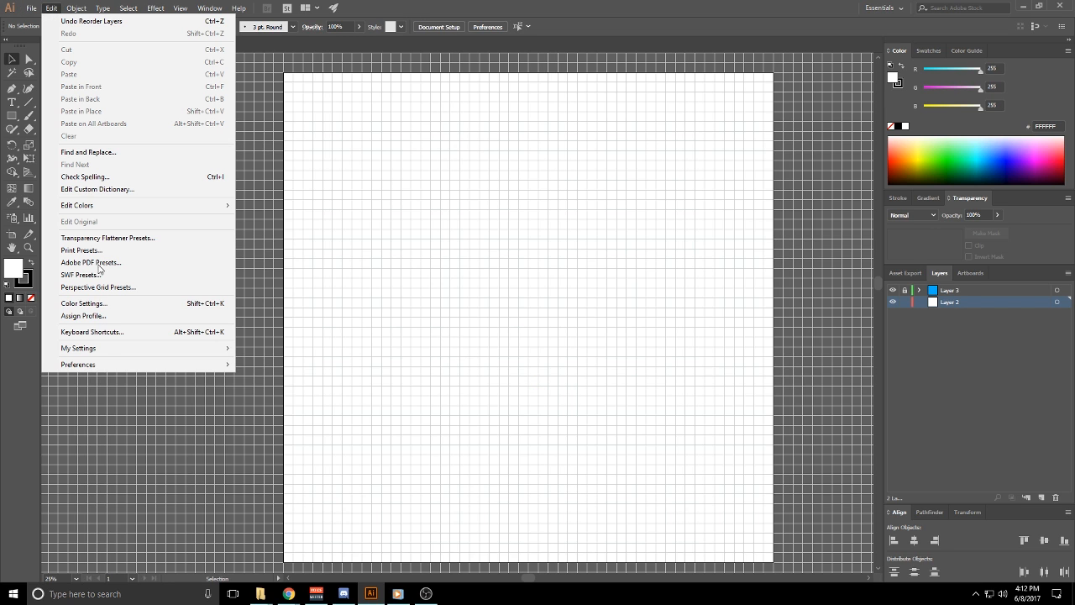
mouse_move(185, 363)
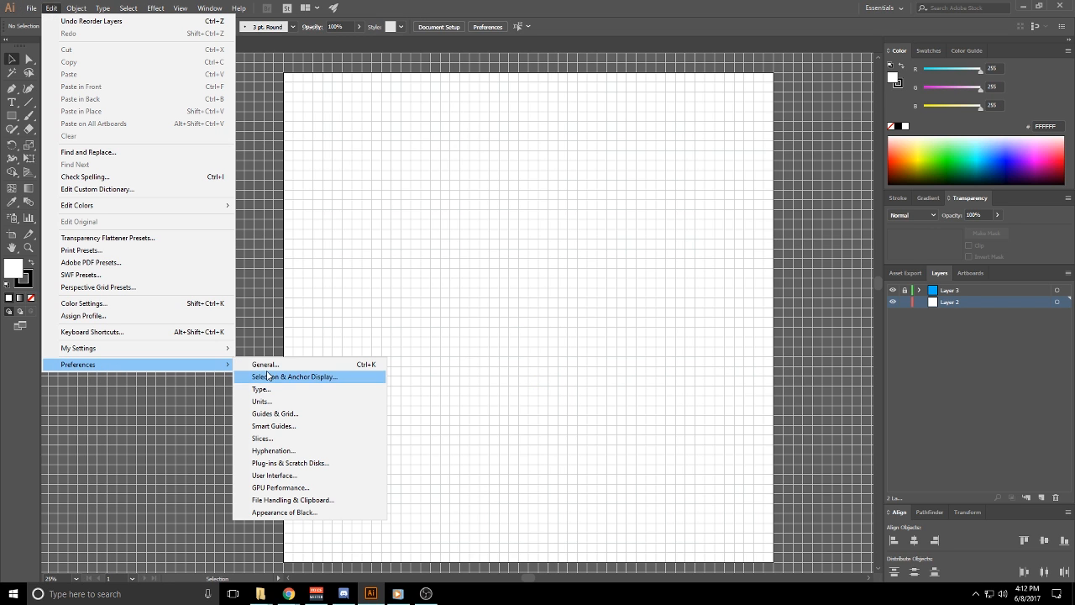
left_click(289, 417)
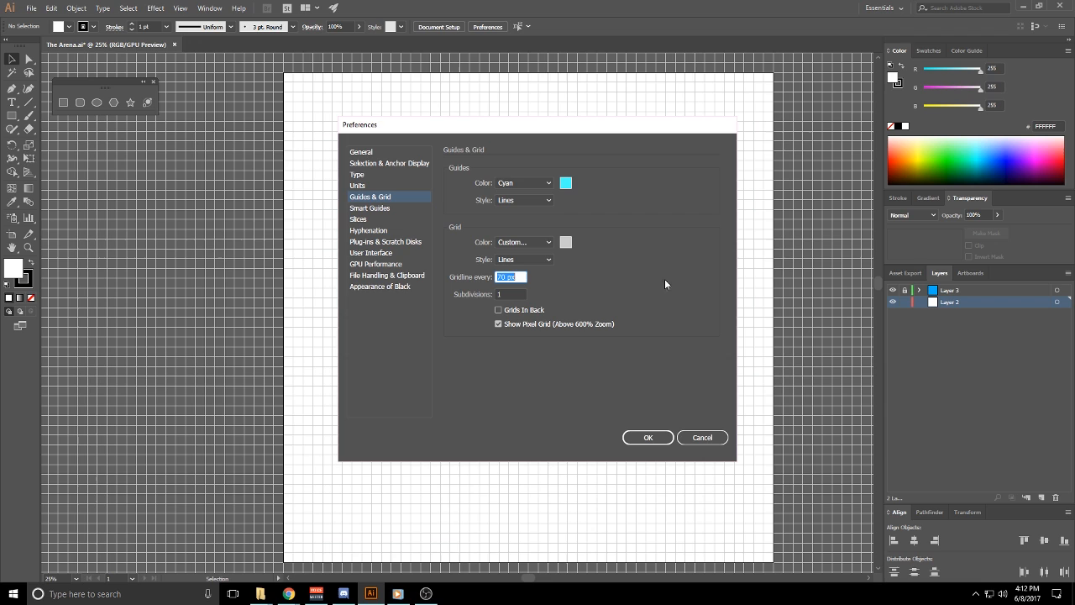
left_click(517, 277)
left_click(504, 294)
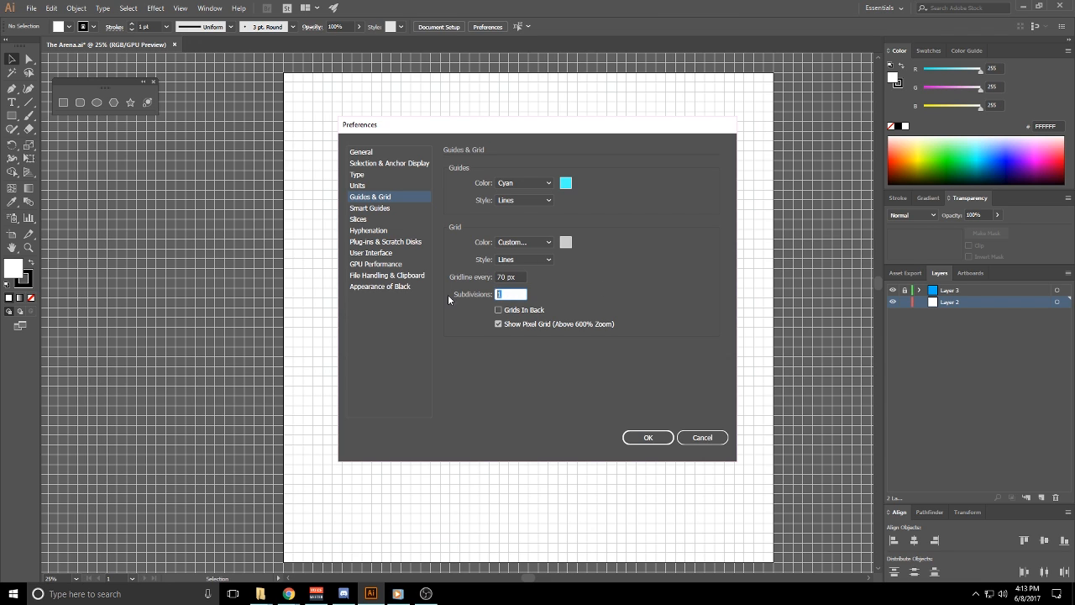
left_click(649, 438)
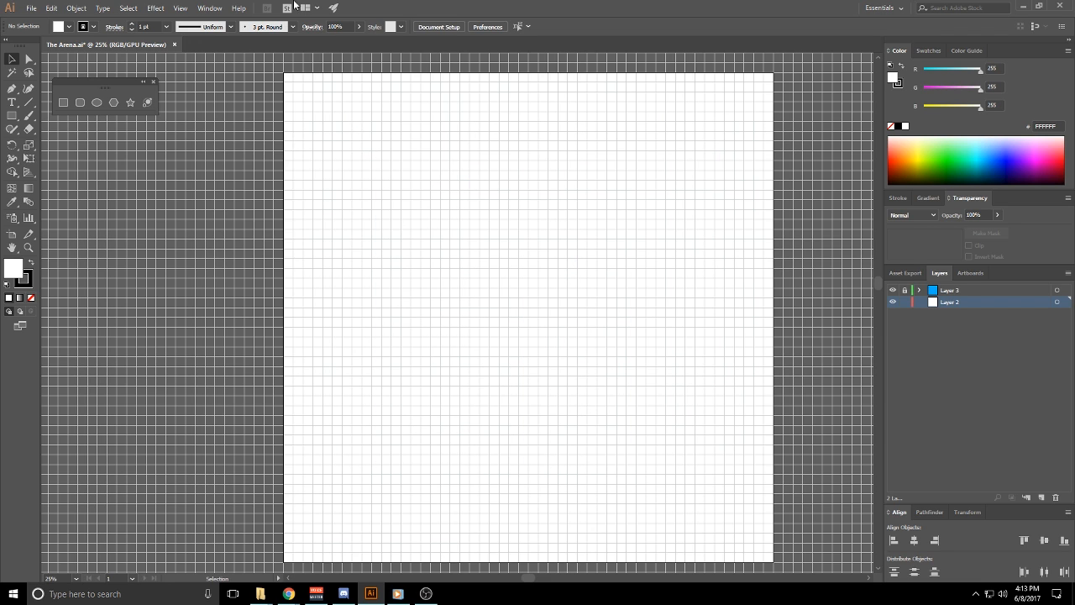
Toggle the built-in document grid off and on to compare it with the drawn blue grid, leaving it hidden
left_click(182, 9)
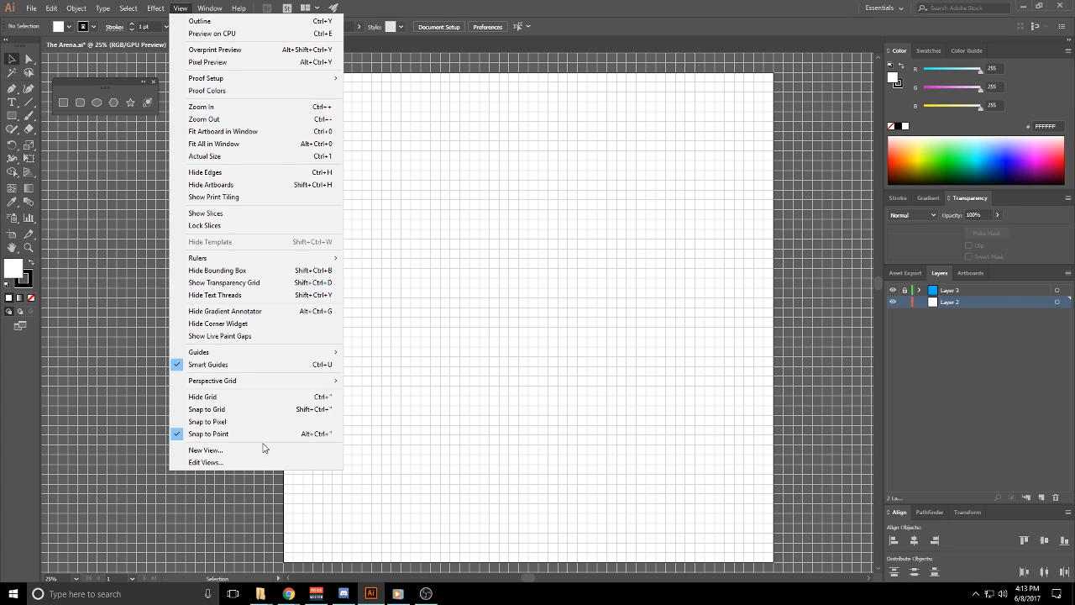
left_click(236, 402)
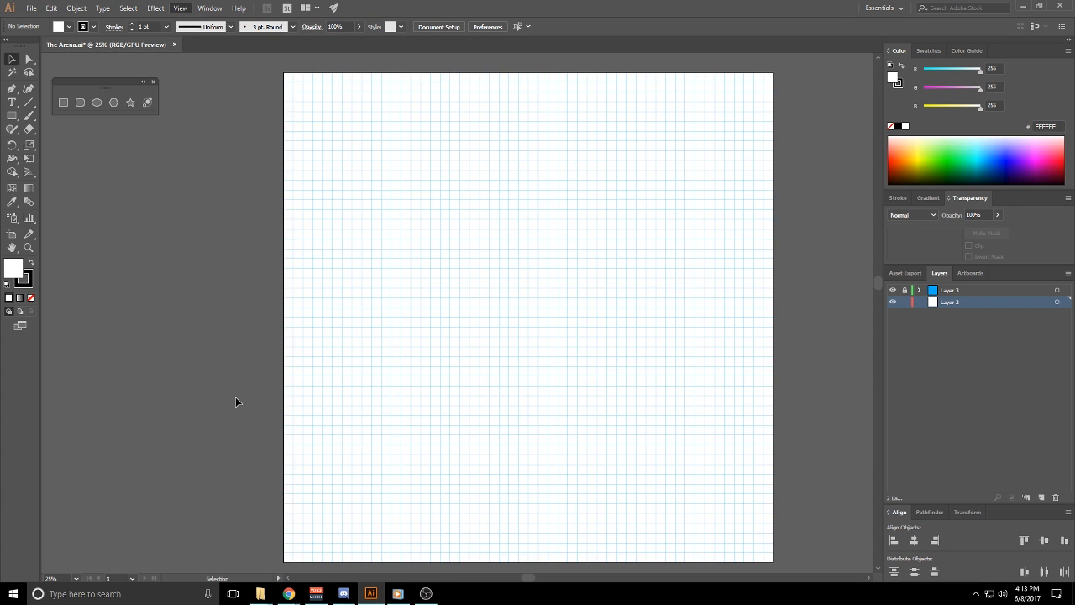
left_click(180, 8)
left_click(210, 398)
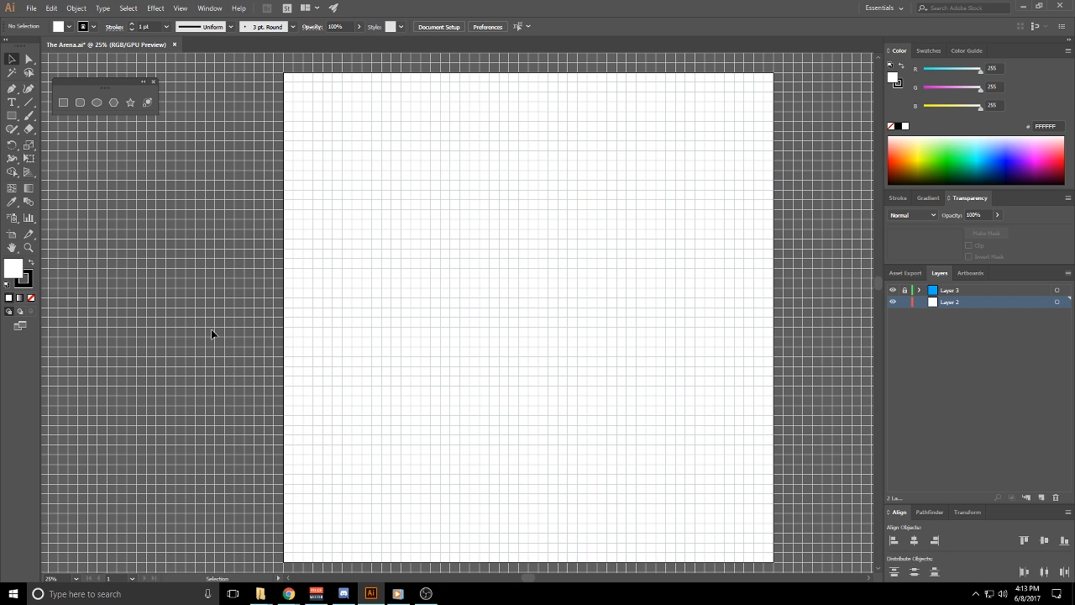
left_click(178, 8)
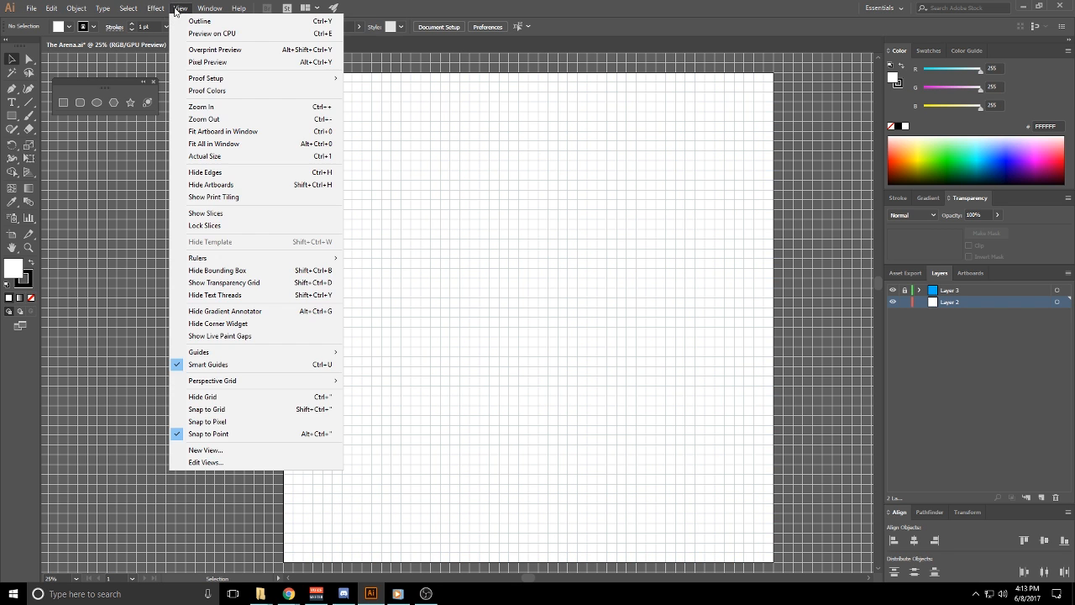
left_click(206, 400)
Turn on snapping to the grid while the document grid stays hidden
left_click(203, 8)
left_click(179, 8)
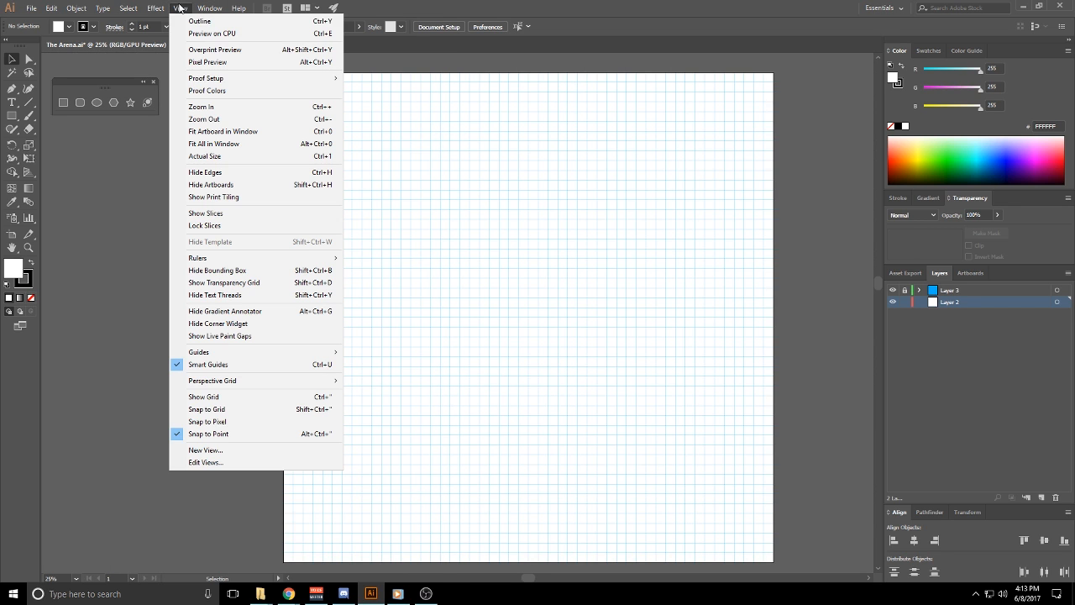
left_click(236, 409)
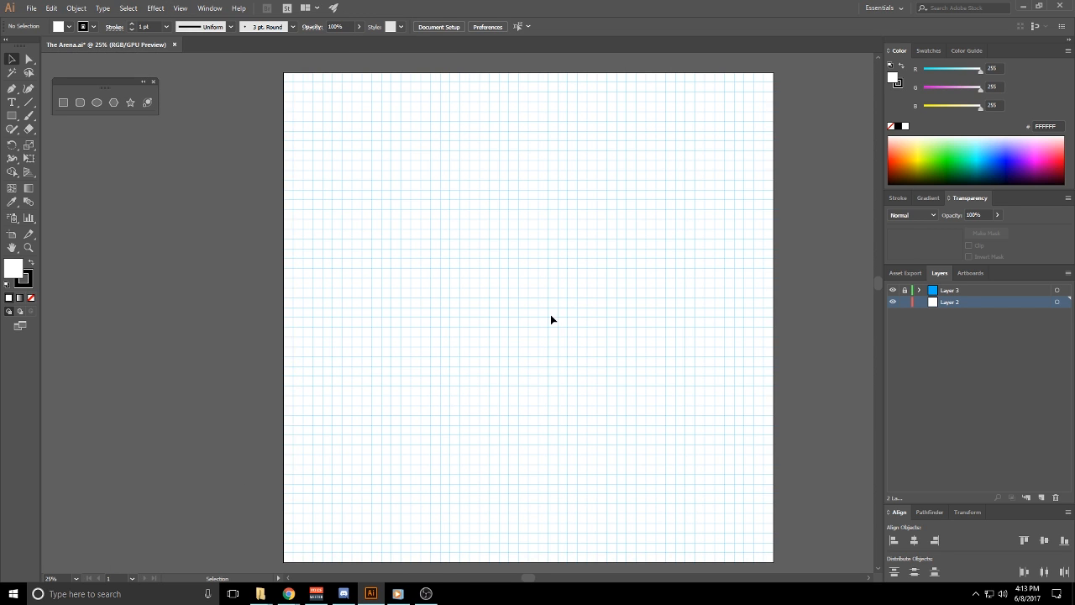
Draw a test rectangle in the upper part of the artboard to try the grid snapping, and delete it
left_click(12, 115)
left_click_drag(410, 171, 531, 340)
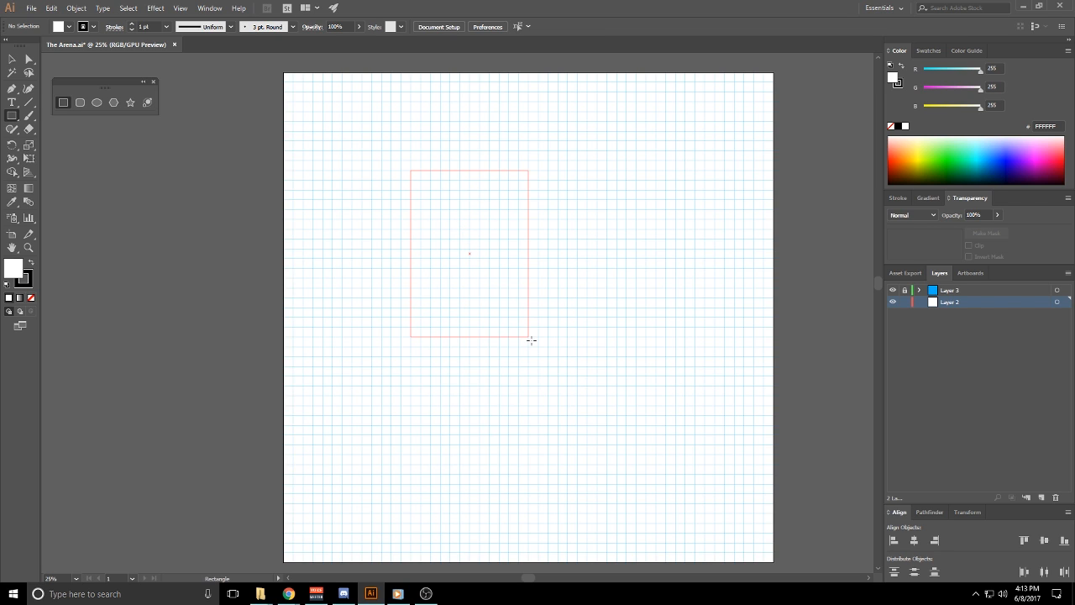
key("Delete")
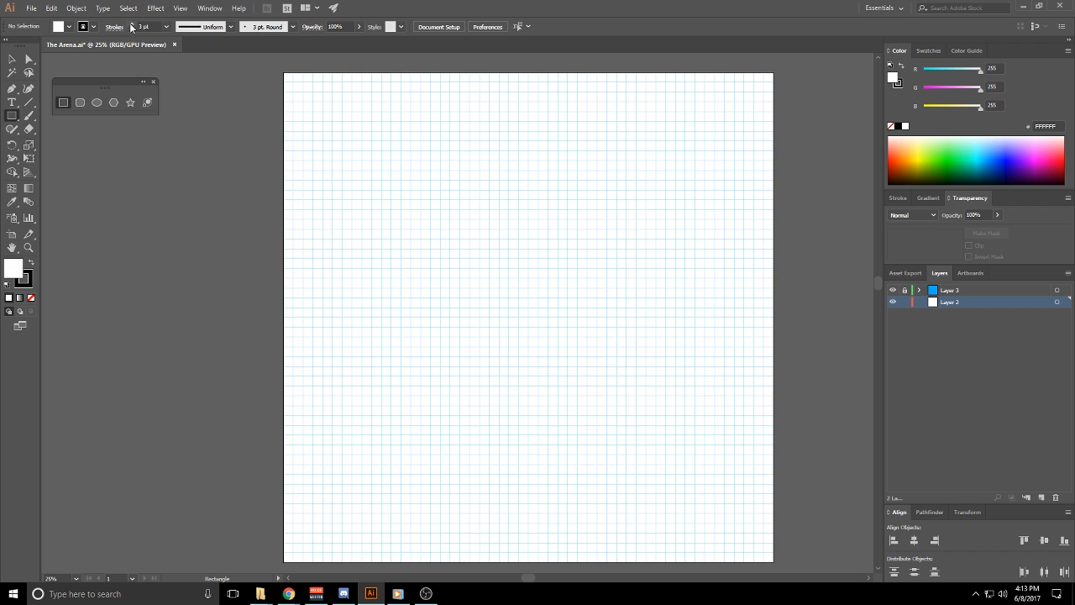
Examine the blue grid lines up close with Layer 3 shown and hidden, leaving the layer visible and unlocked
scroll(626, 277, "up", 9)
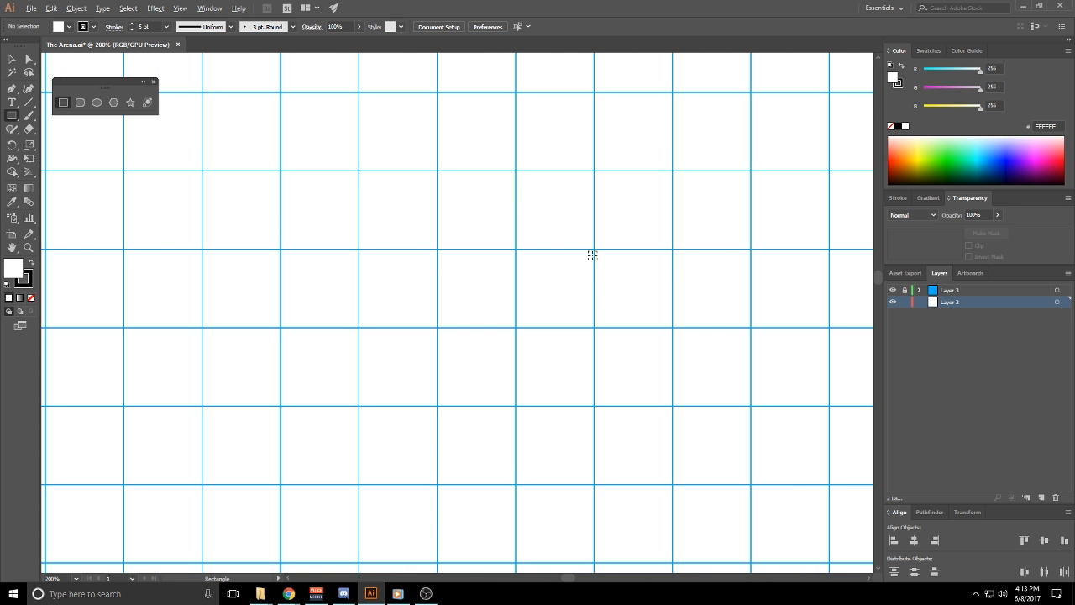
scroll(591, 251, "down", 5)
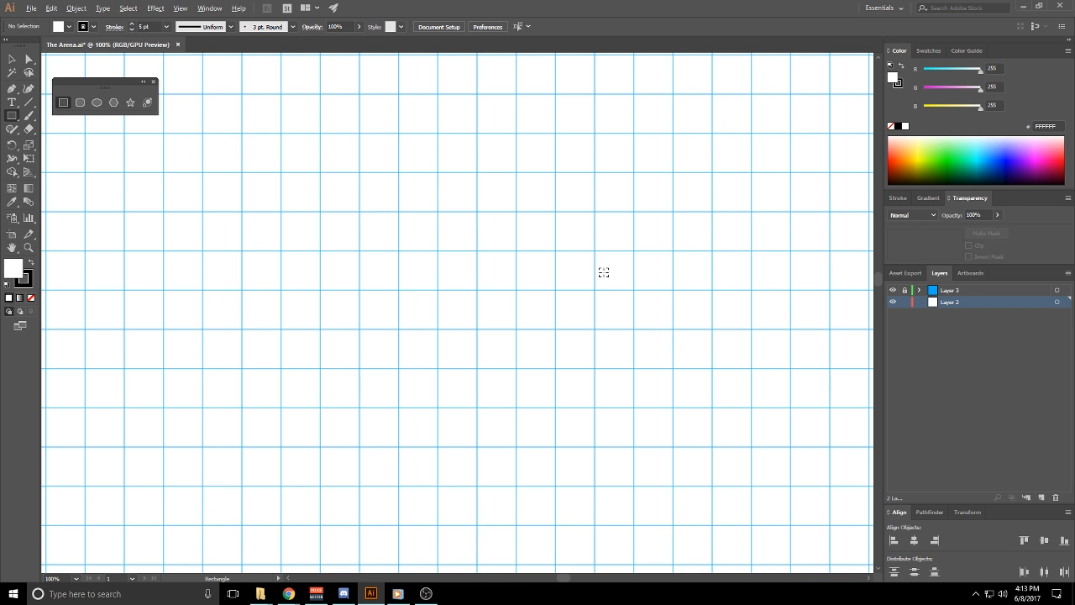
scroll(603, 273, "down", 3)
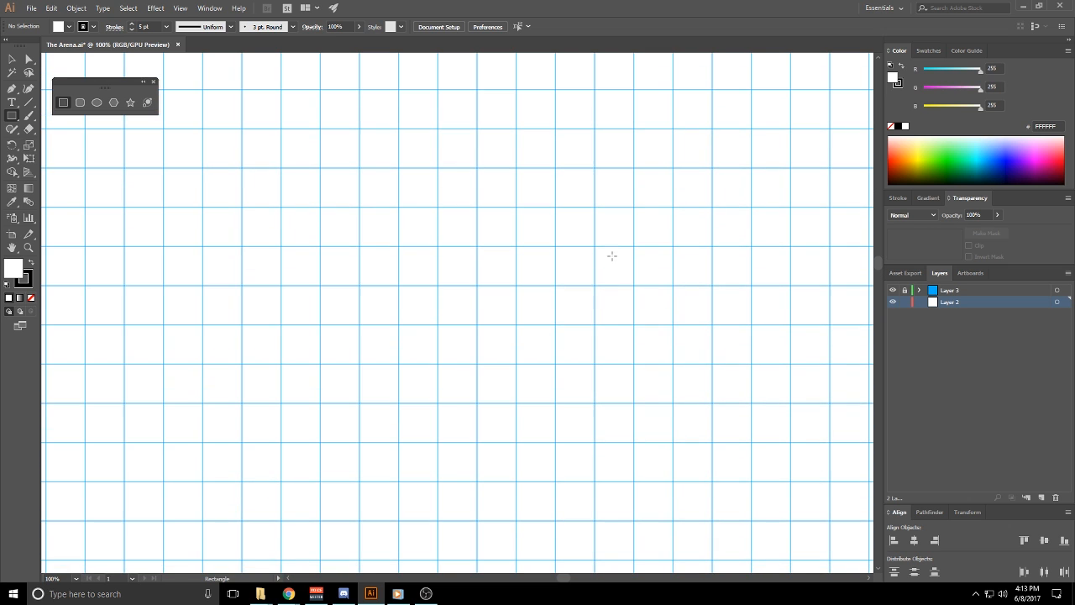
scroll(564, 228, "down", 1)
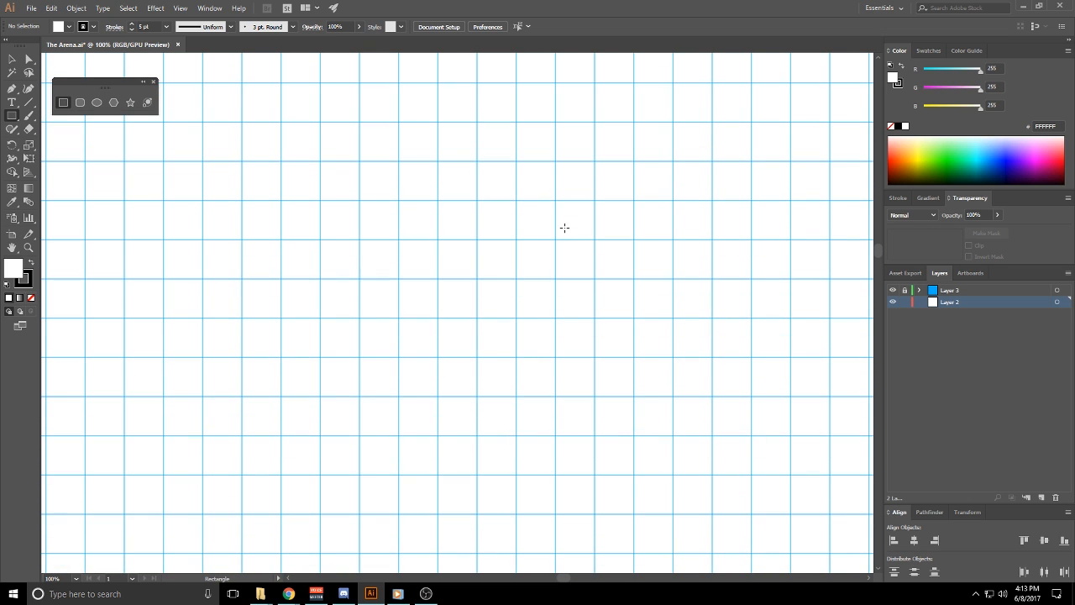
key("ctrl+minus")
key("ctrl+minus")
scroll(565, 249, "up", 3)
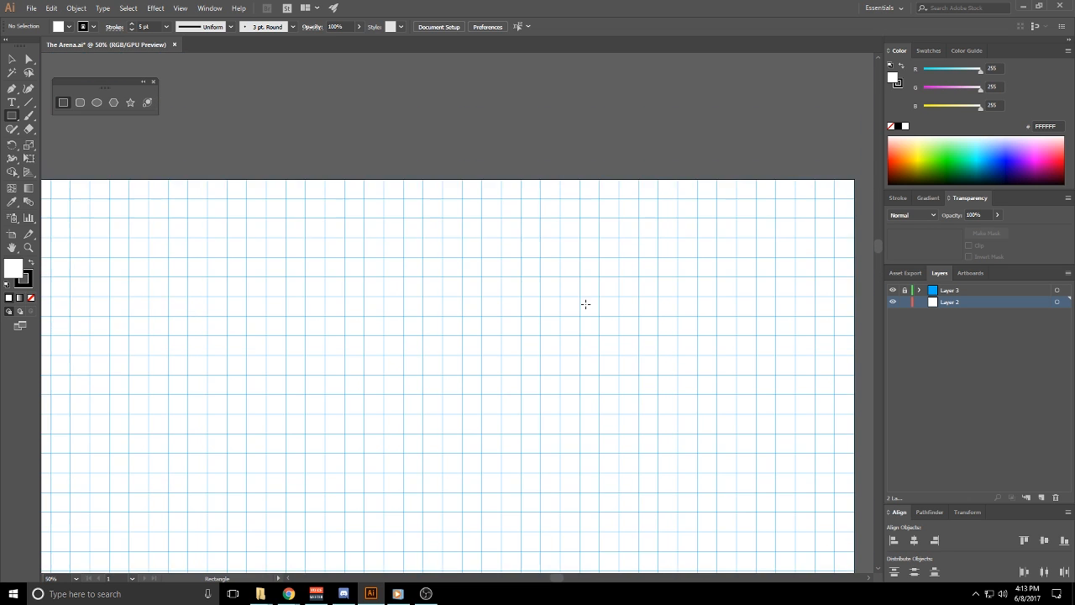
left_click(893, 290)
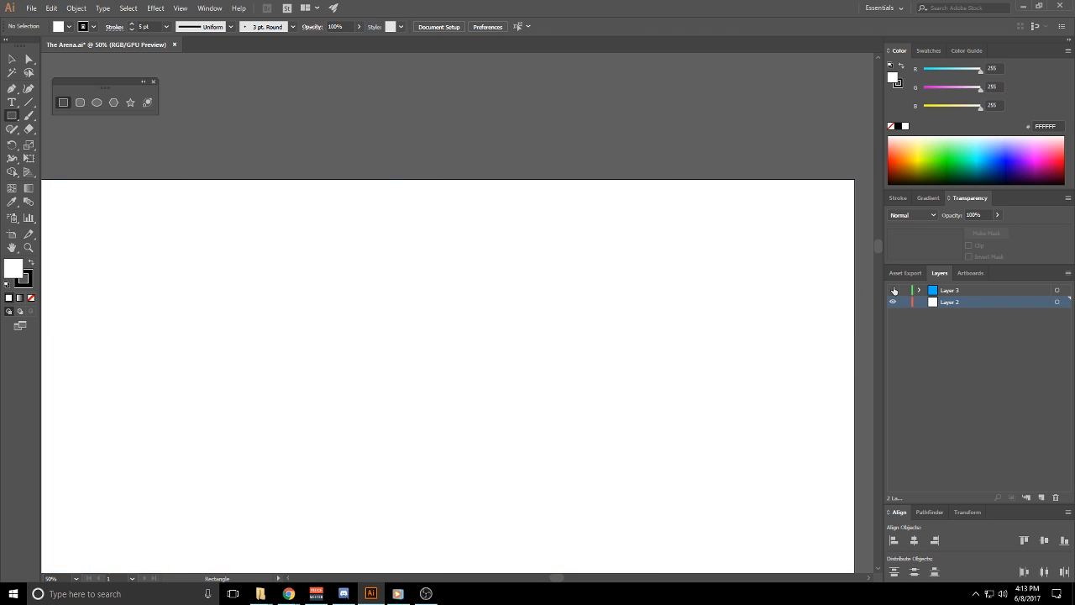
left_click(893, 290)
Select the grid artwork on Layer 3, inspect its individual squares up close, and deselect it
key("v")
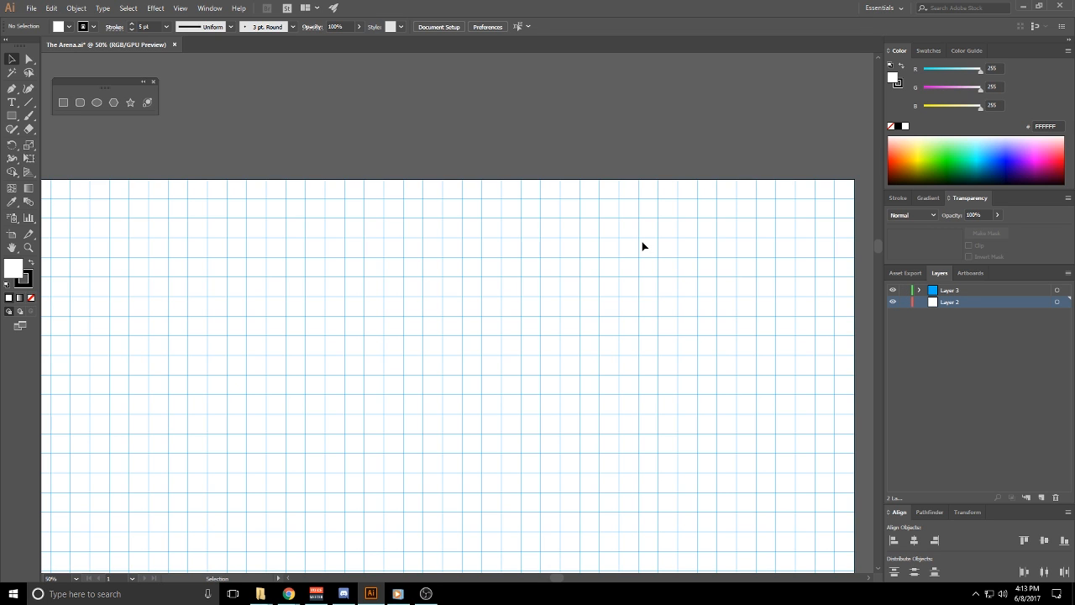
left_click(645, 242)
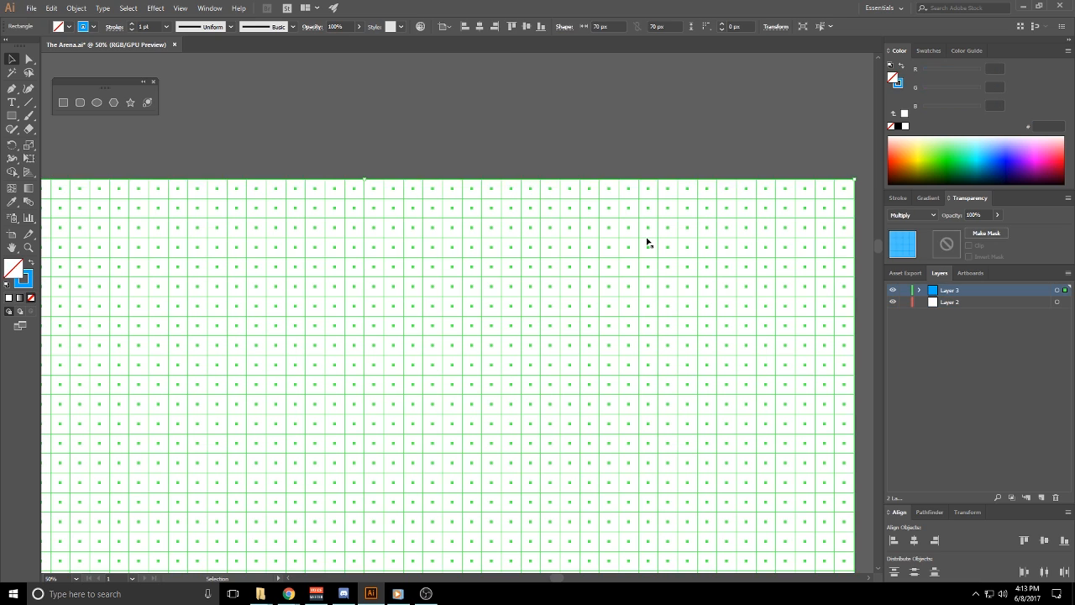
scroll(657, 205, "up", 4)
scroll(655, 207, "up", 2)
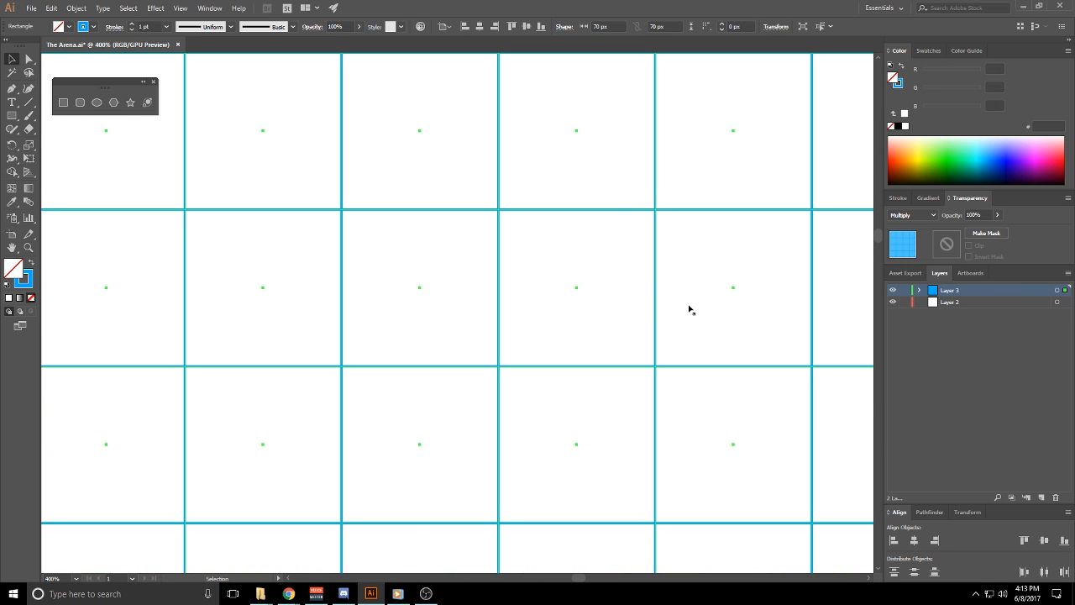
scroll(689, 309, "down", 10)
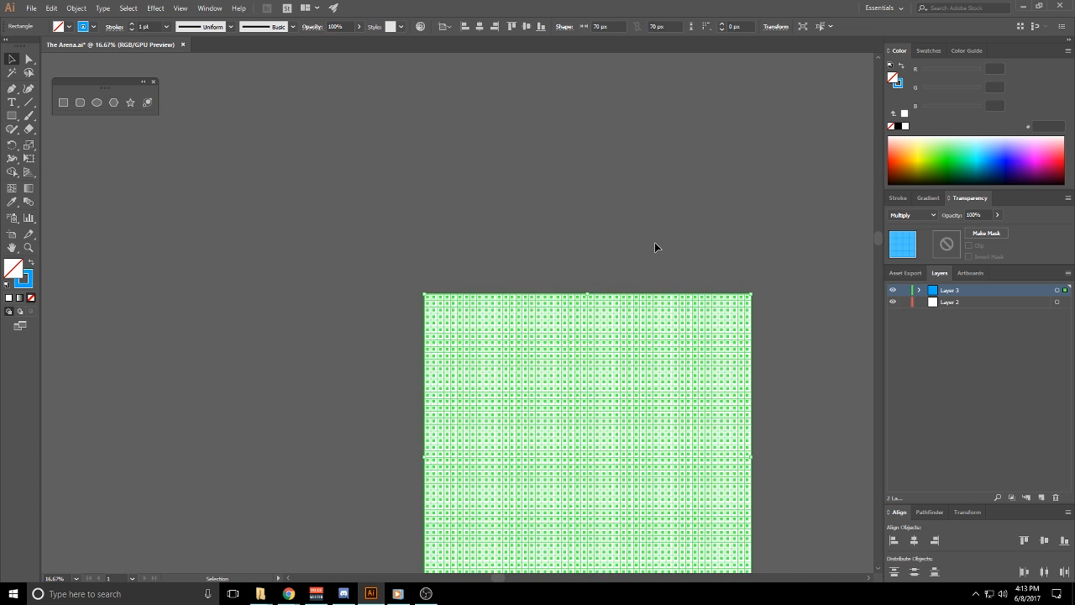
left_click(655, 244)
scroll(670, 294, "down", 5)
scroll(670, 294, "down", 1)
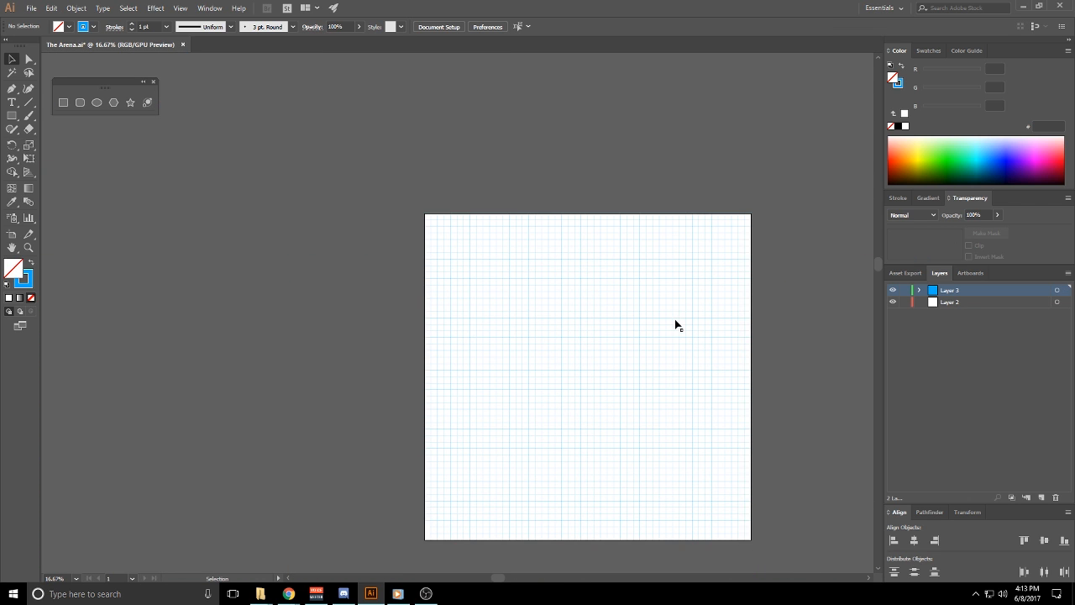
scroll(689, 302, "down", 4)
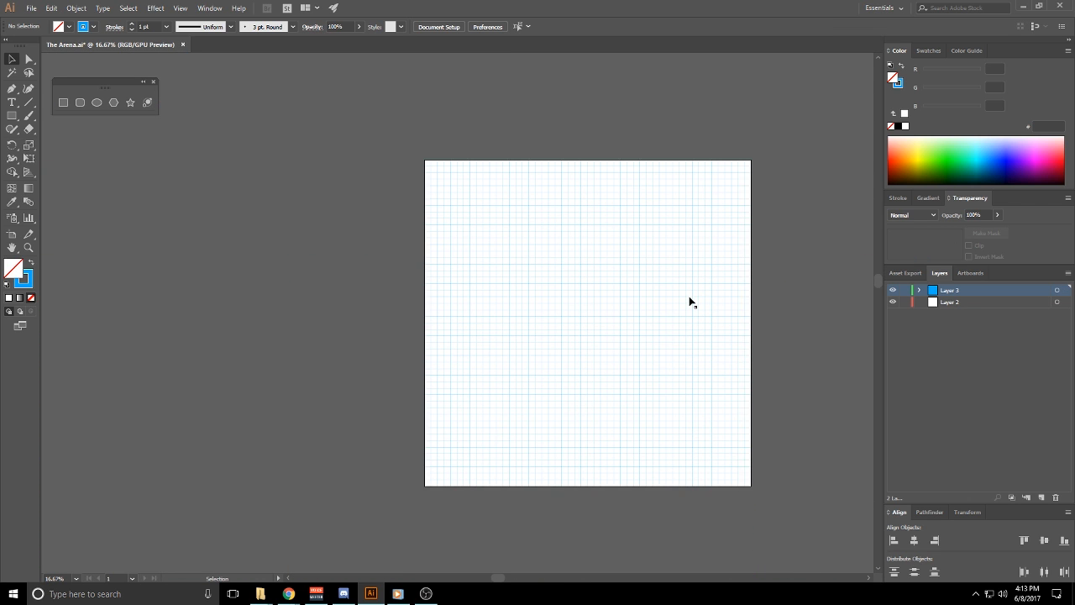
Check the grid artwork's blend mode, then deselect it, lock Layer 3 and make Layer 2 active
left_click(614, 291)
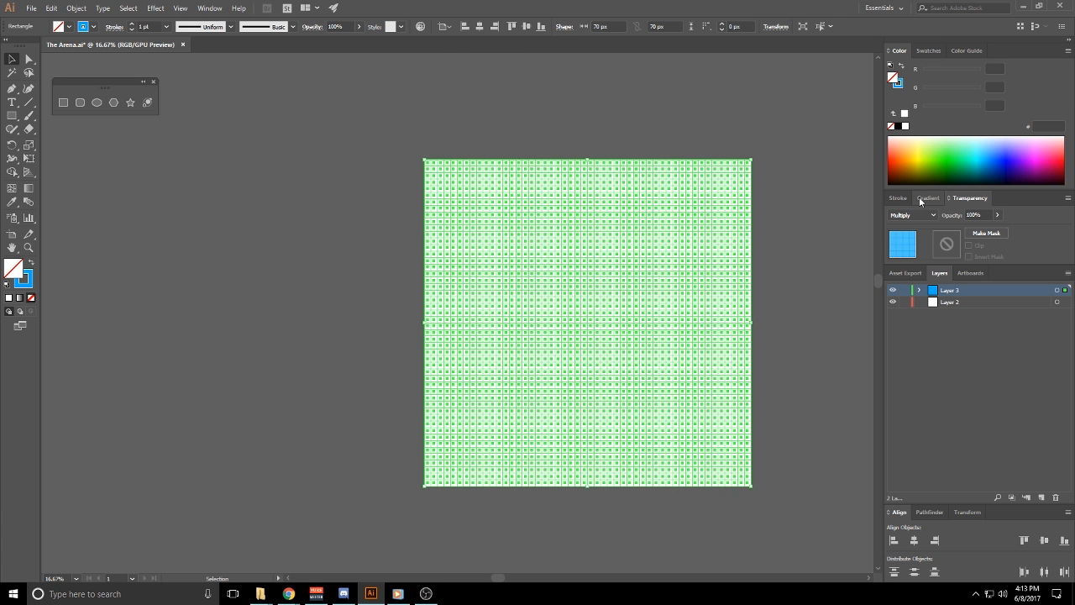
left_click(754, 269)
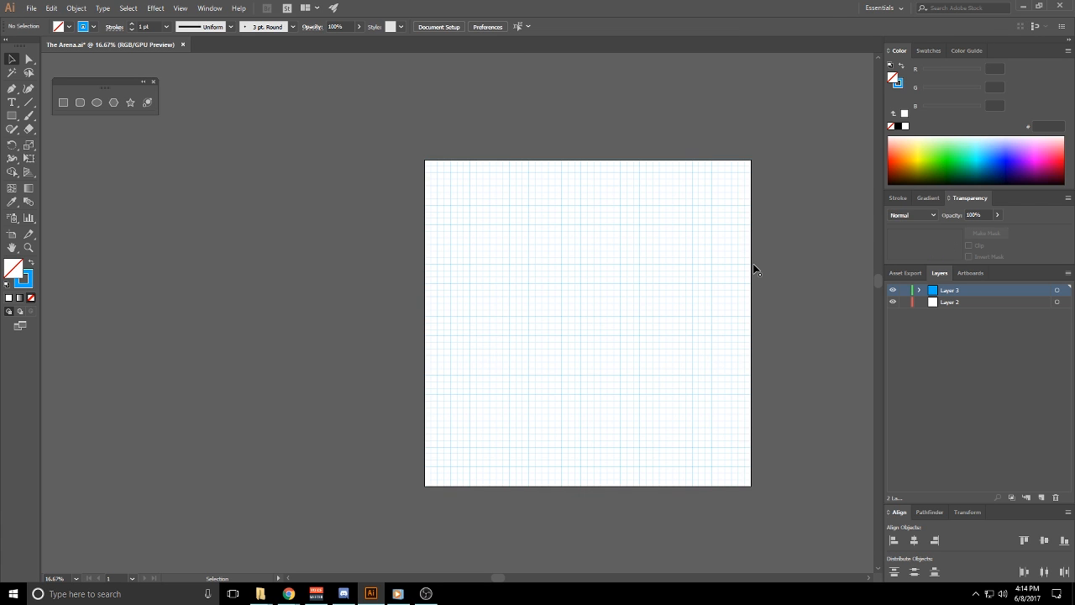
left_click(964, 307)
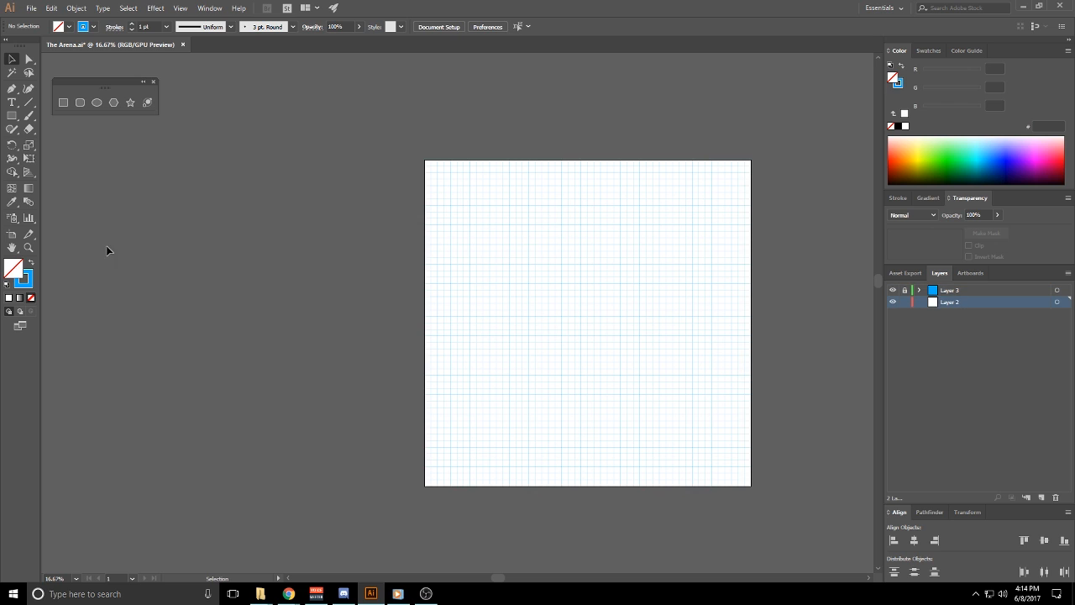
Draw a 1260 × 1330 px rectangle on Layer 2, swap its fill and stroke to fill it blue, and inspect the grid over it
left_click(11, 115)
left_click_drag(537, 223, 653, 348)
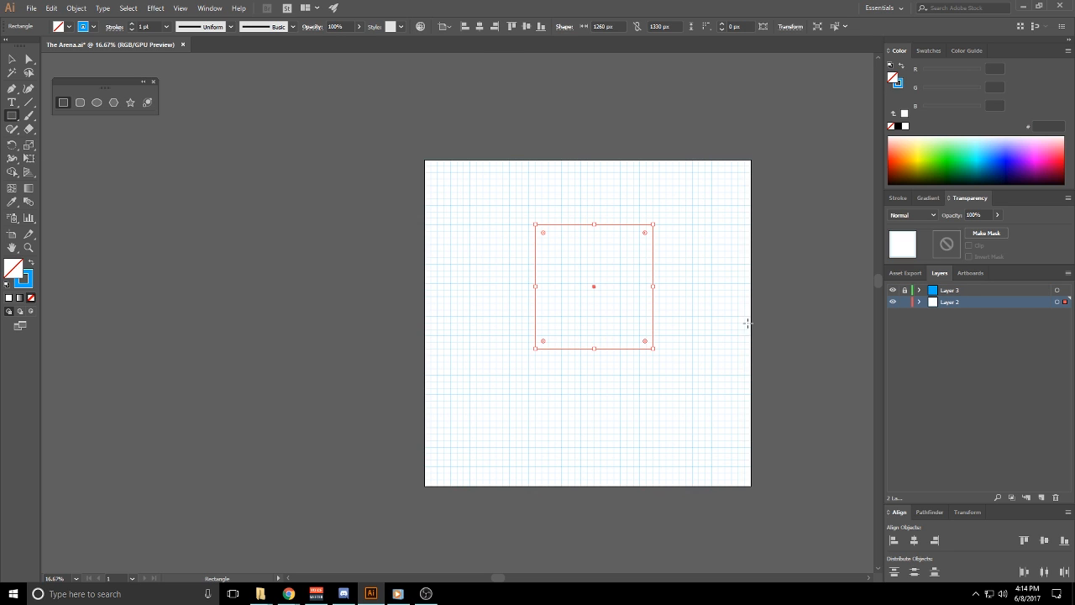
left_click(31, 263)
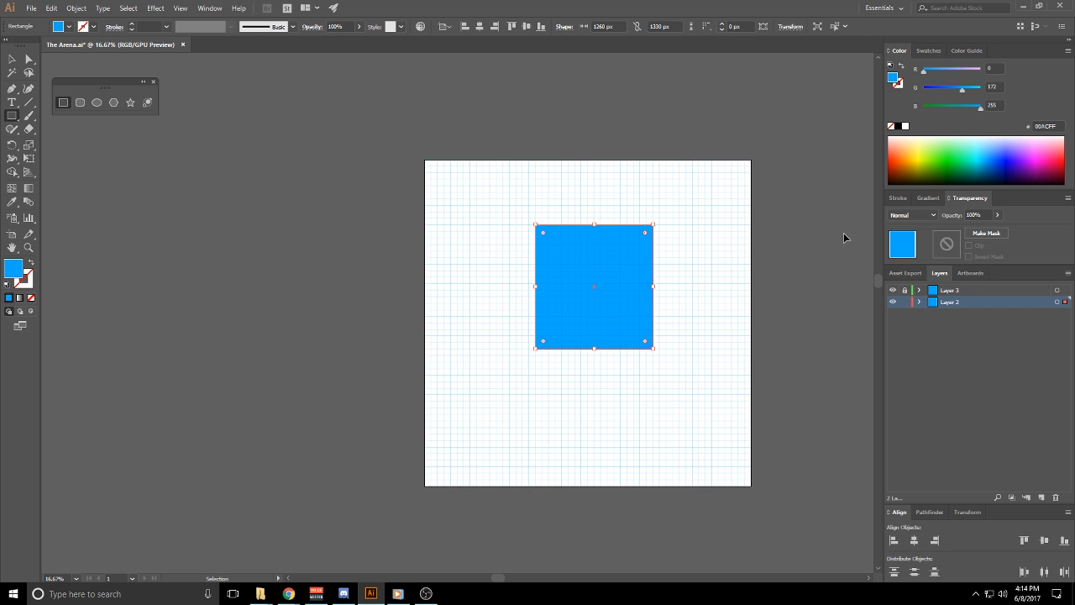
key("ctrl+shift+a")
scroll(619, 235, "up", 5)
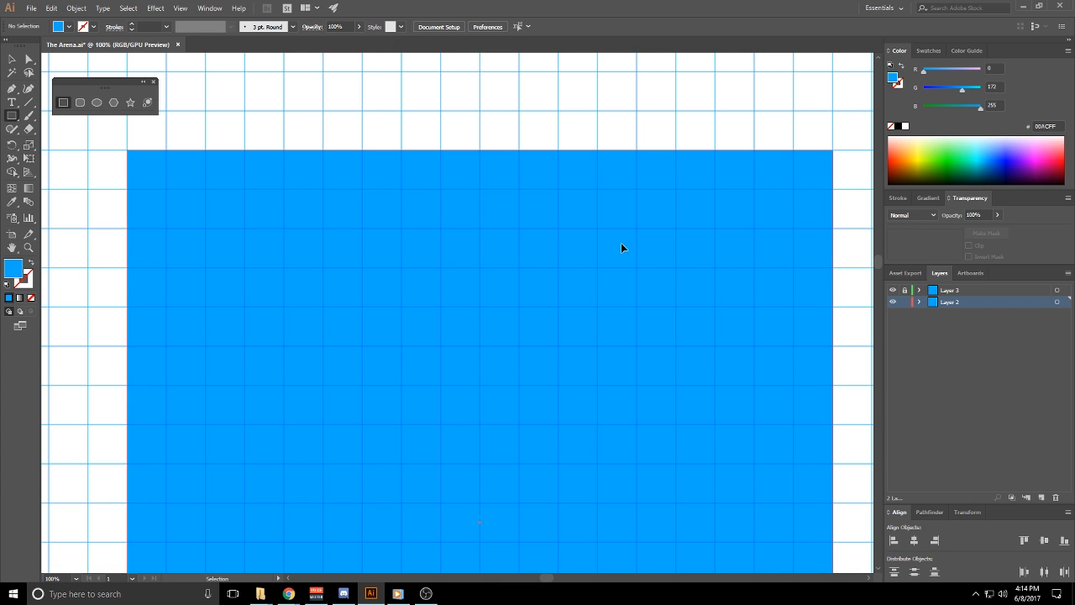
Delete the blue test rectangle from Layer 2
key("ctrl+a")
key("Delete")
scroll(635, 249, "down", 3)
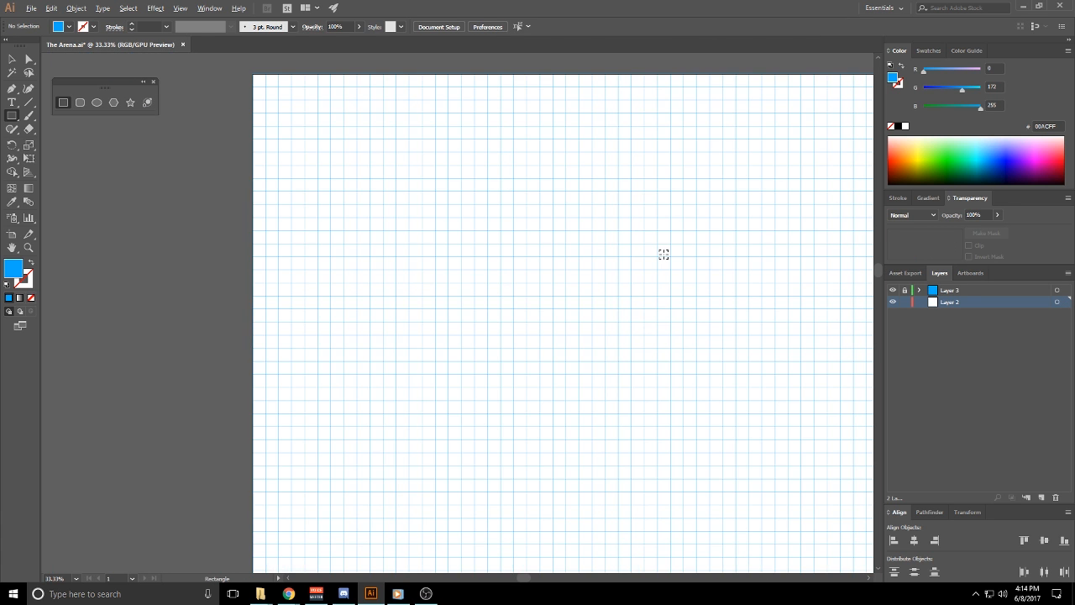
left_click_drag(777, 315, 660, 359)
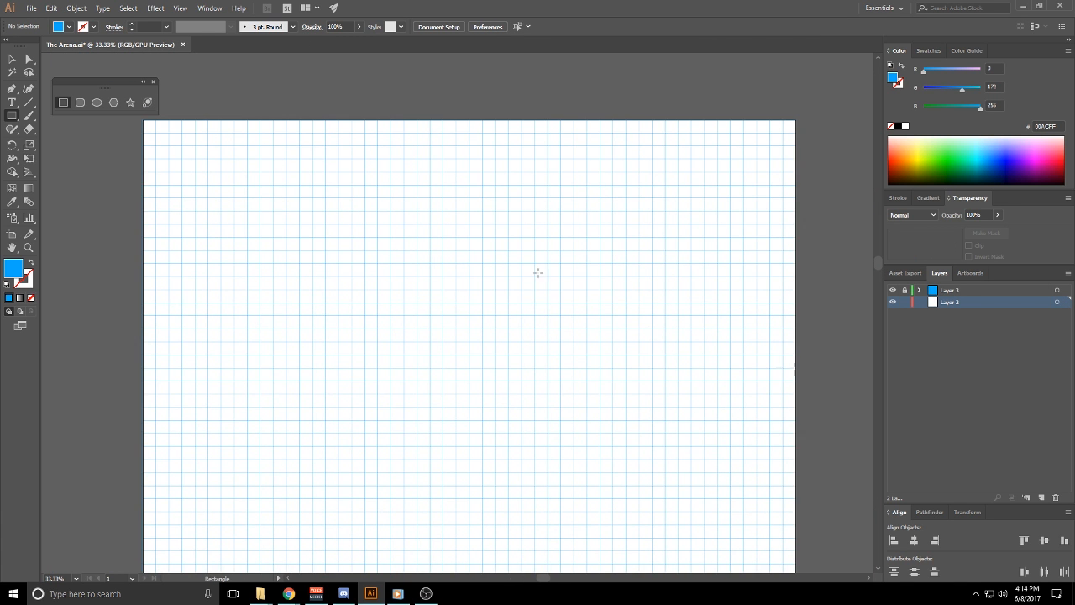
left_click_drag(537, 272, 583, 250)
scroll(581, 211, "down", 1)
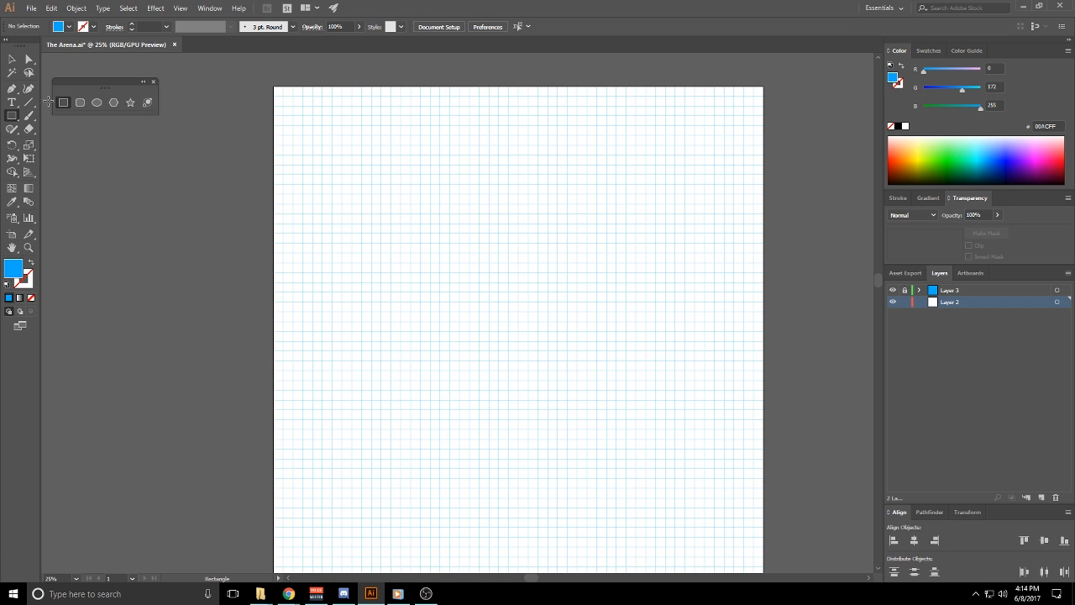
Set up the Ellipse tool with no fill, a black 5 pt stroke and the Basic brush
left_click(97, 103)
left_click(30, 264)
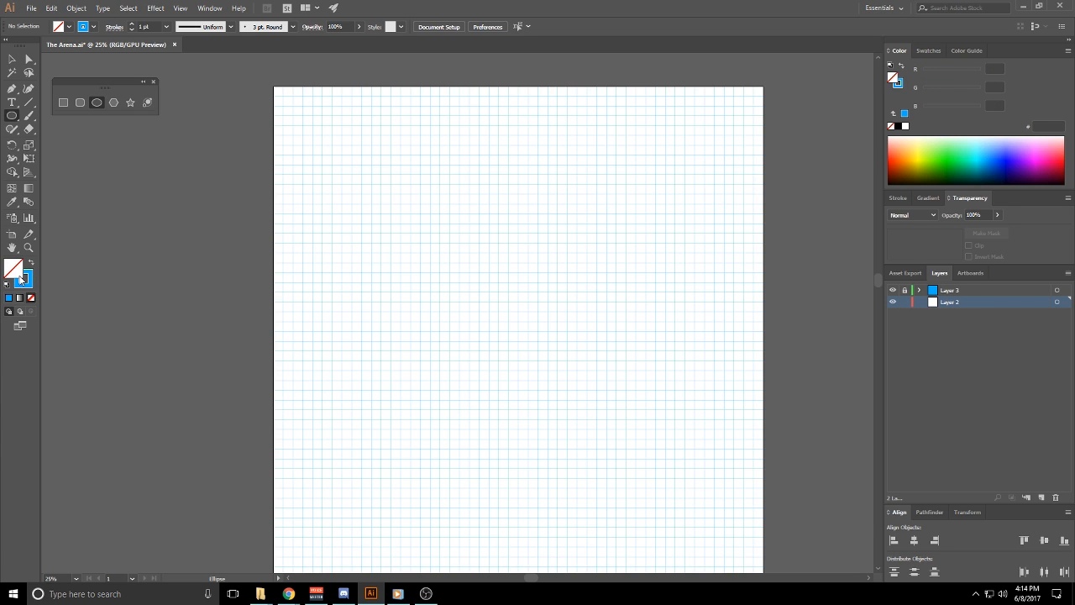
left_click(131, 25)
left_click(898, 126)
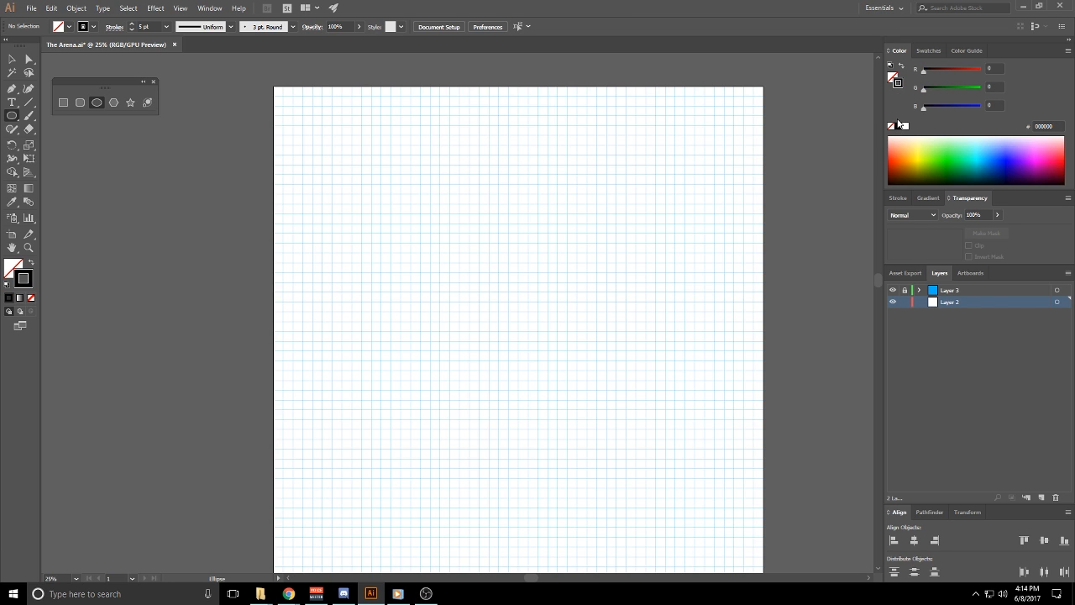
left_click(270, 27)
left_click(267, 71)
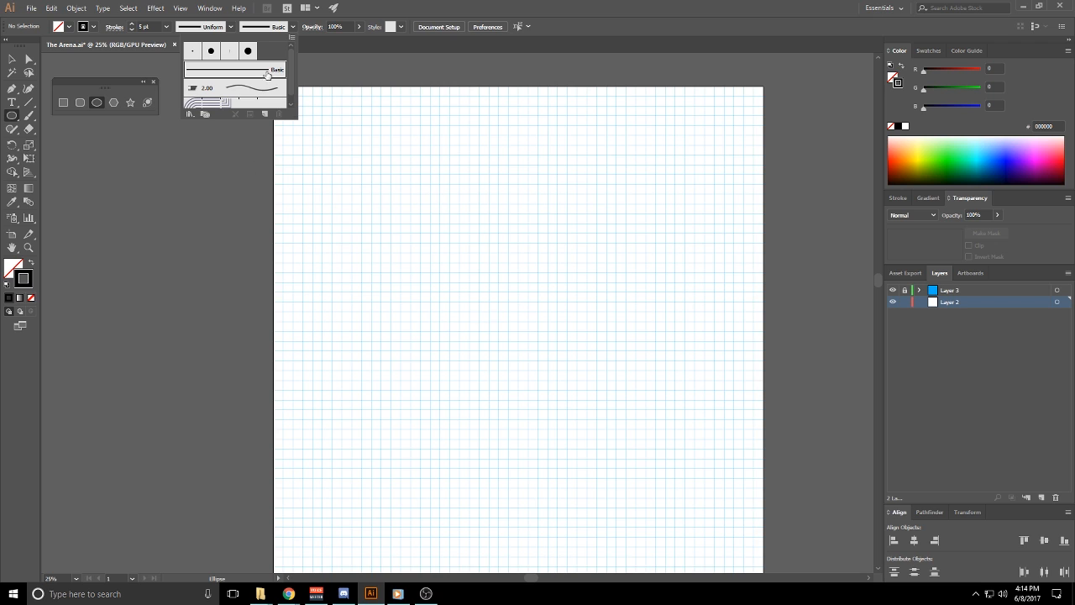
left_click(179, 253)
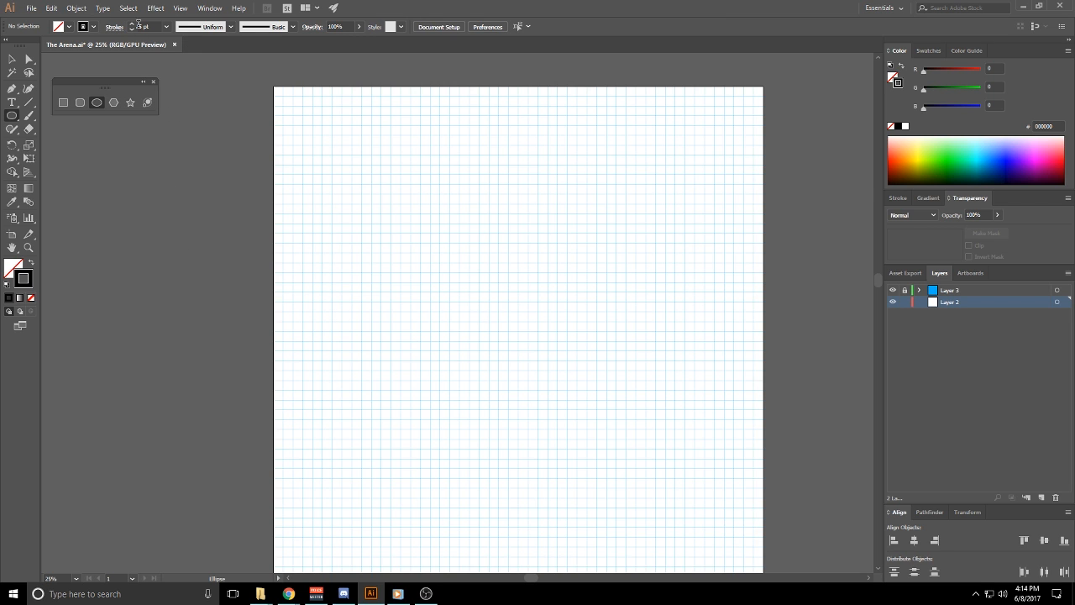
Try the stroke weight by drawing and undoing test ellipses, the first about 2450 × 2380 px, and raise the weight to 12 pt
mouse_move(322, 154)
left_mouse_down()
mouse_move(591, 396)
mouse_move(660, 491)
left_mouse_up()
key("ctrl+z")
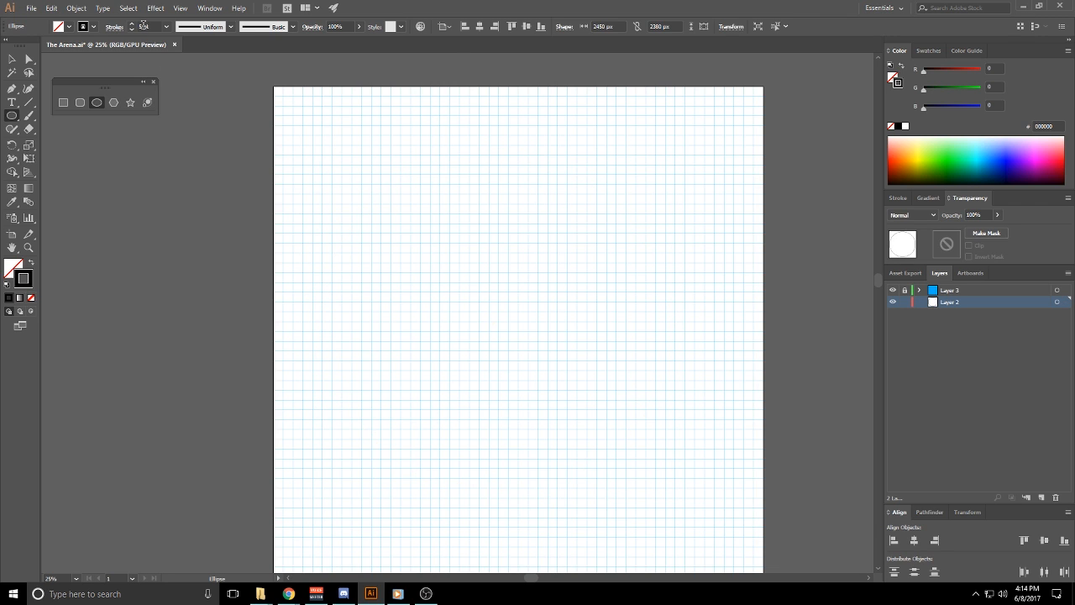
left_click(132, 25)
left_click(132, 25)
left_click(132, 25)
left_click_drag(351, 105, 597, 489)
key("ctrl+z")
left_click(131, 26)
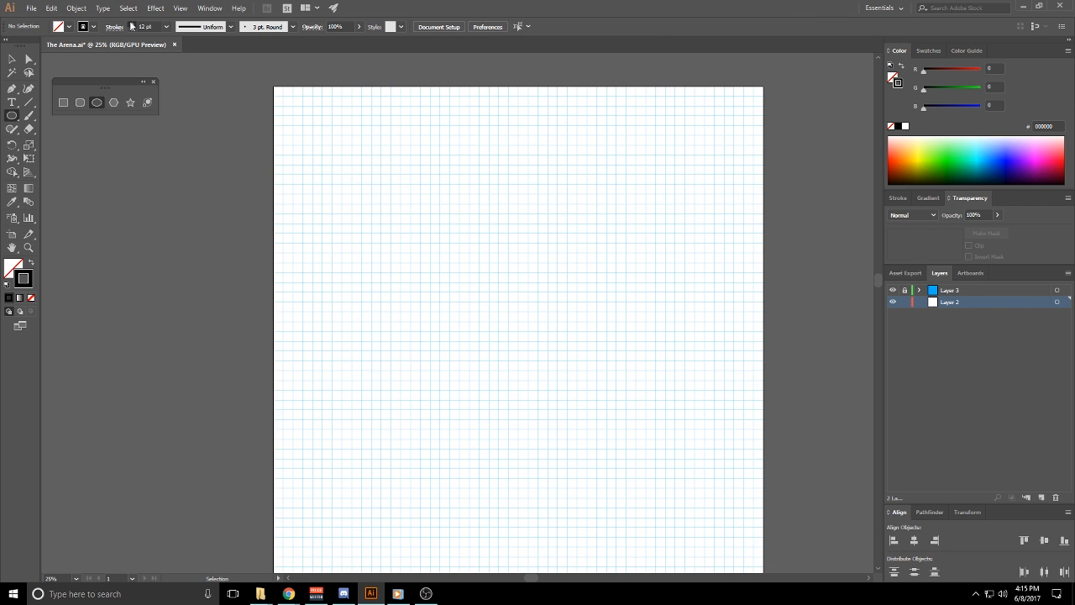
Draw and undo one more test ellipse, and set the stroke weight to 5 pt
left_click_drag(411, 125, 724, 438)
key("ctrl+z")
left_click(147, 26)
type("5")
key("Tab")
key("Return")
left_click(14, 61)
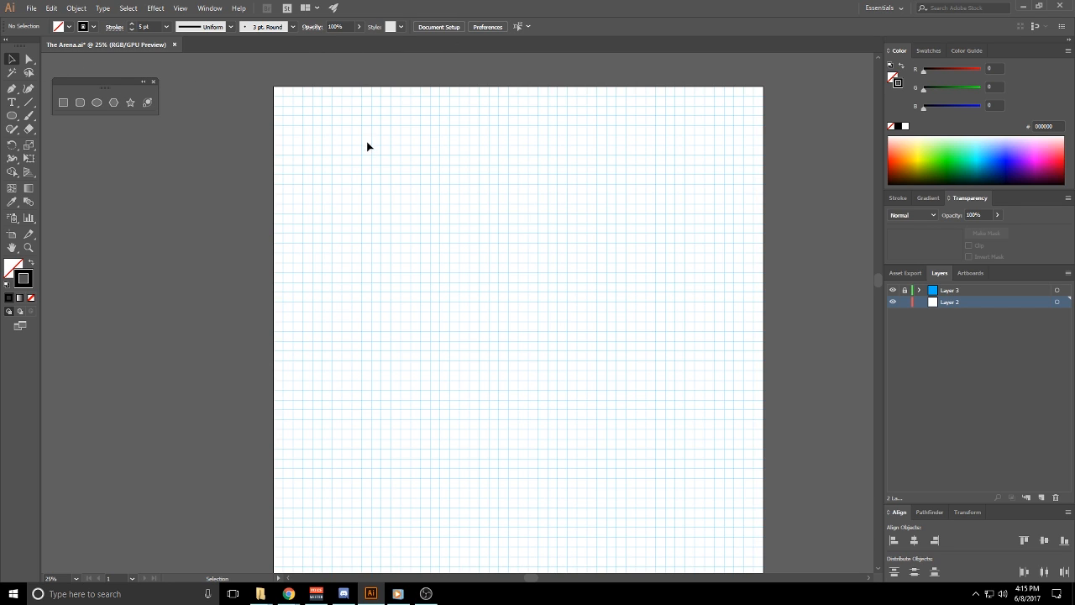
Set the brush definition to Basic for the stroke
scroll(426, 202, "down", 1)
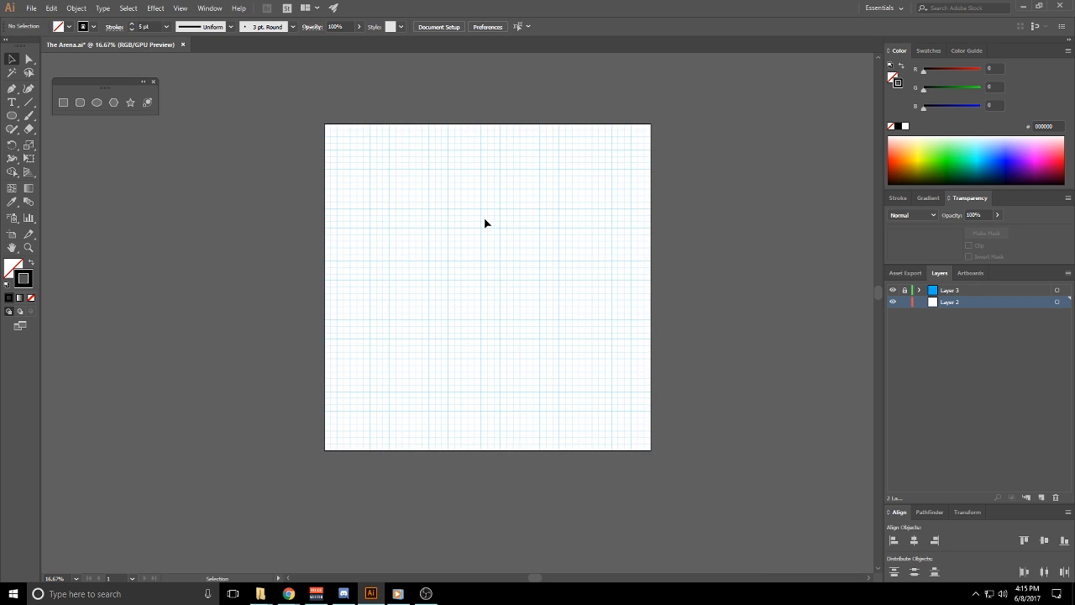
left_click(286, 29)
left_click(248, 67)
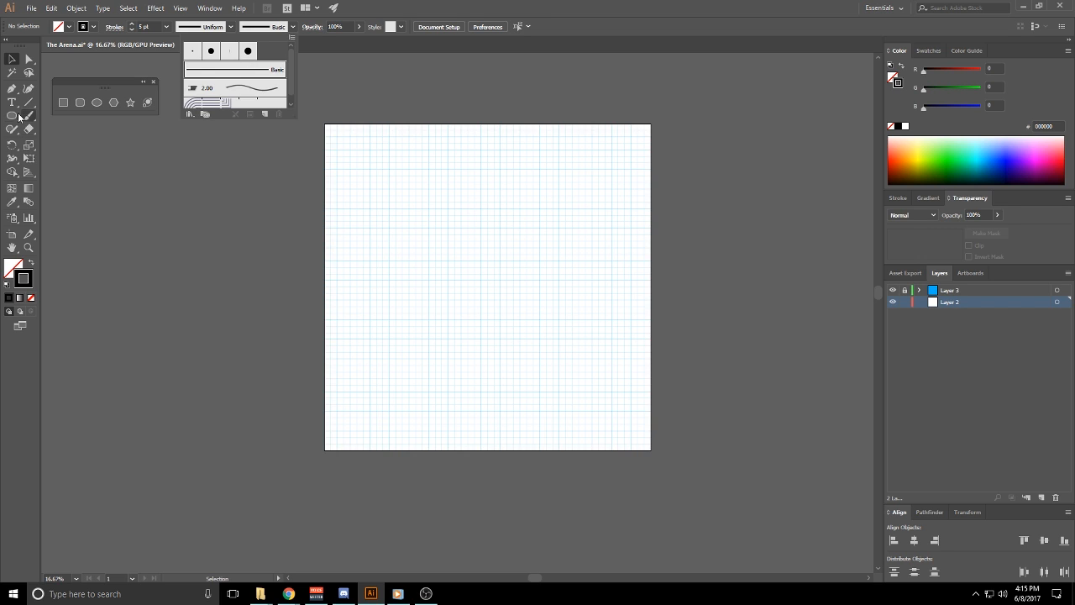
left_click(244, 165)
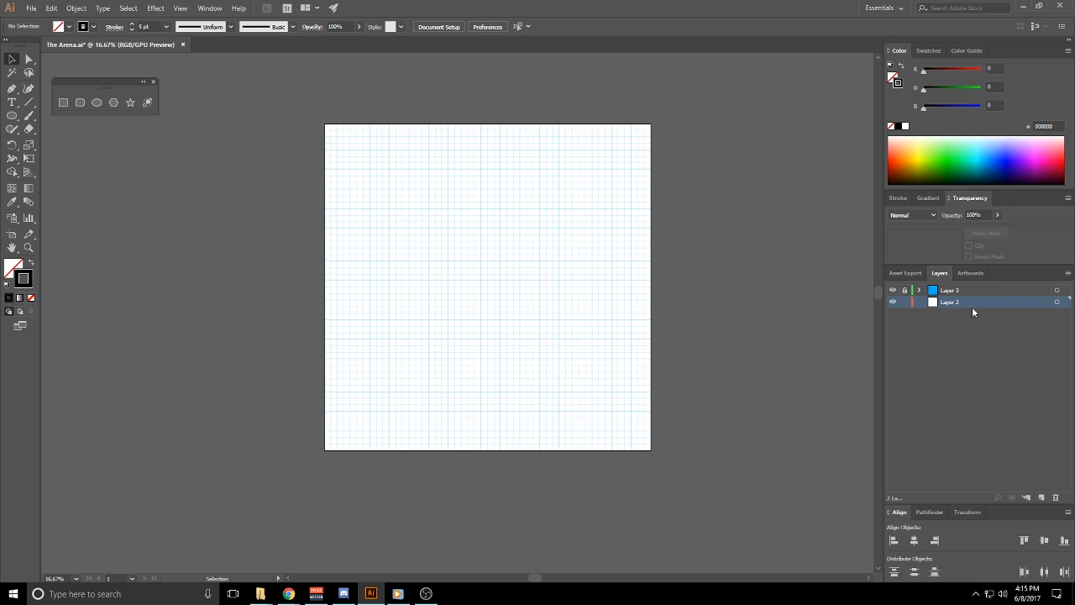
Draw a circle about 3010 px in diameter on Layer 2, nearly filling the artboard
left_click(13, 116)
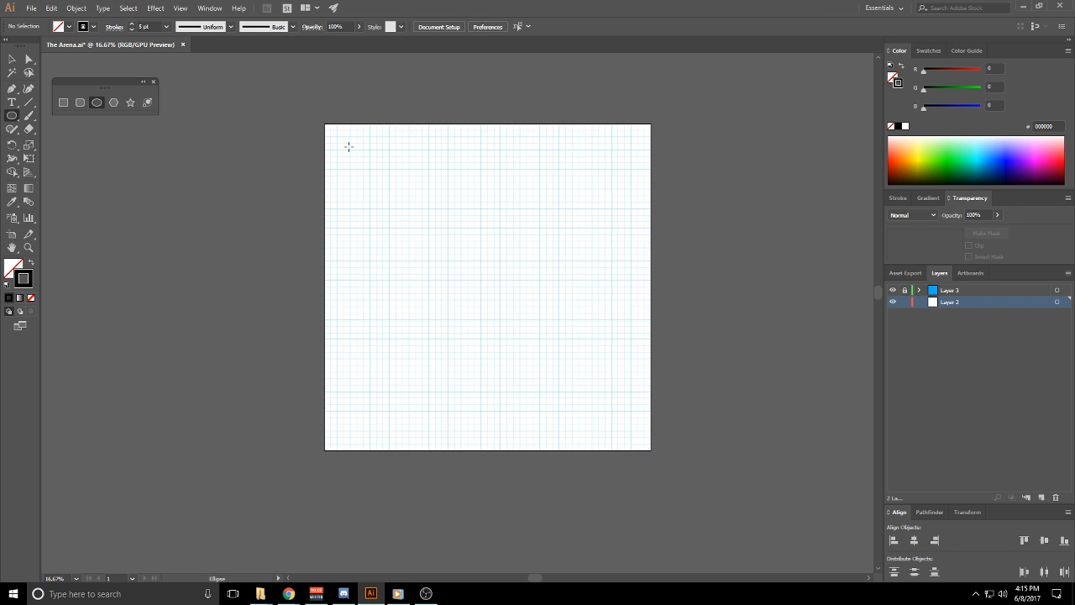
left_click_drag(350, 149, 633, 430)
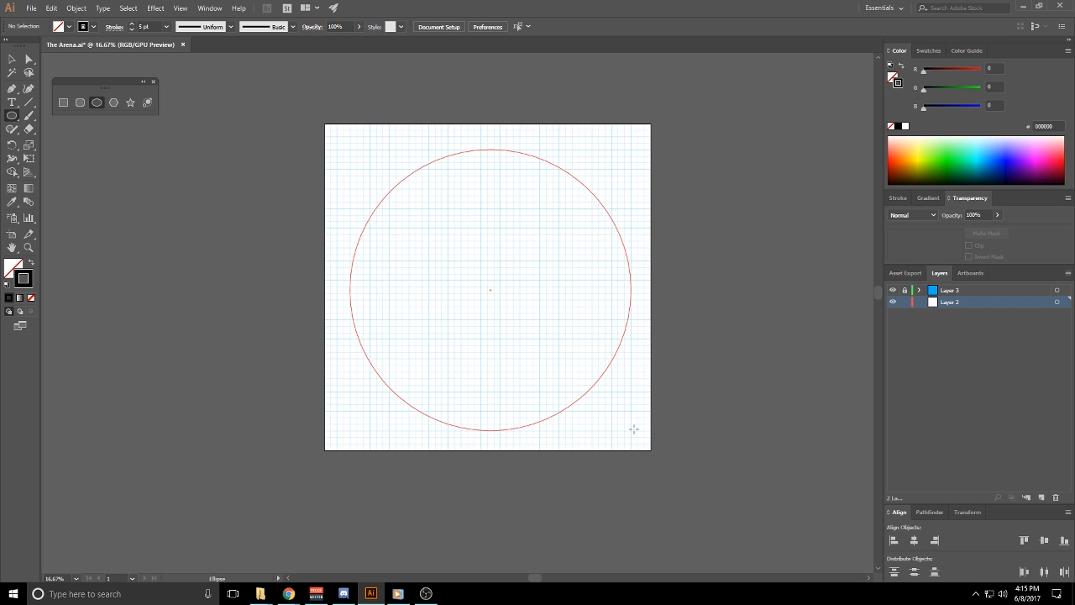
left_click_drag(634, 429, 634, 429)
left_click(11, 58)
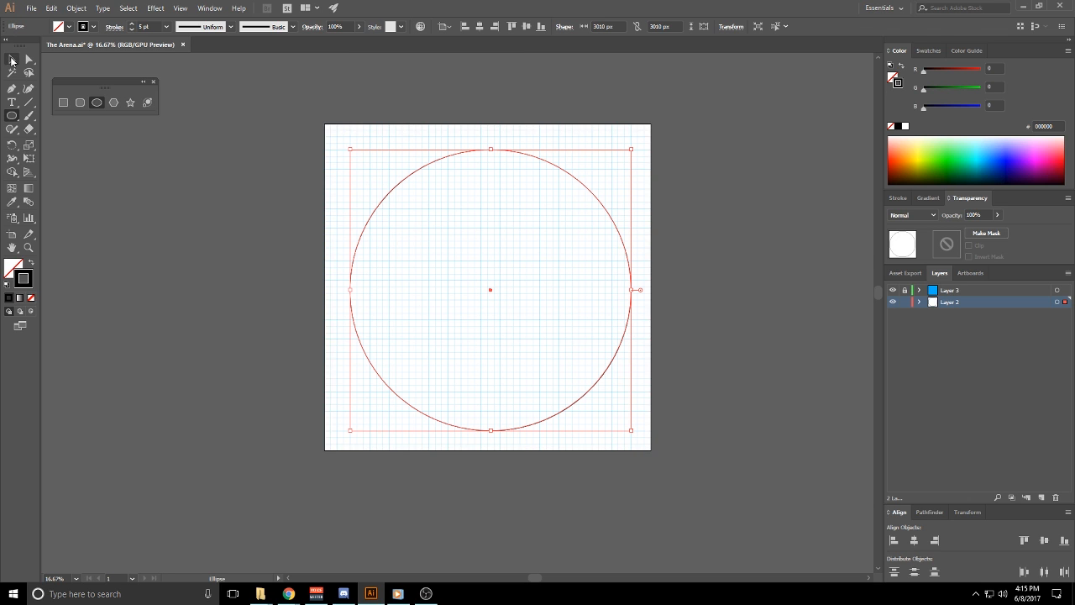
Move the large circle up by one grid square and deselect it
scroll(536, 45, "up", 3)
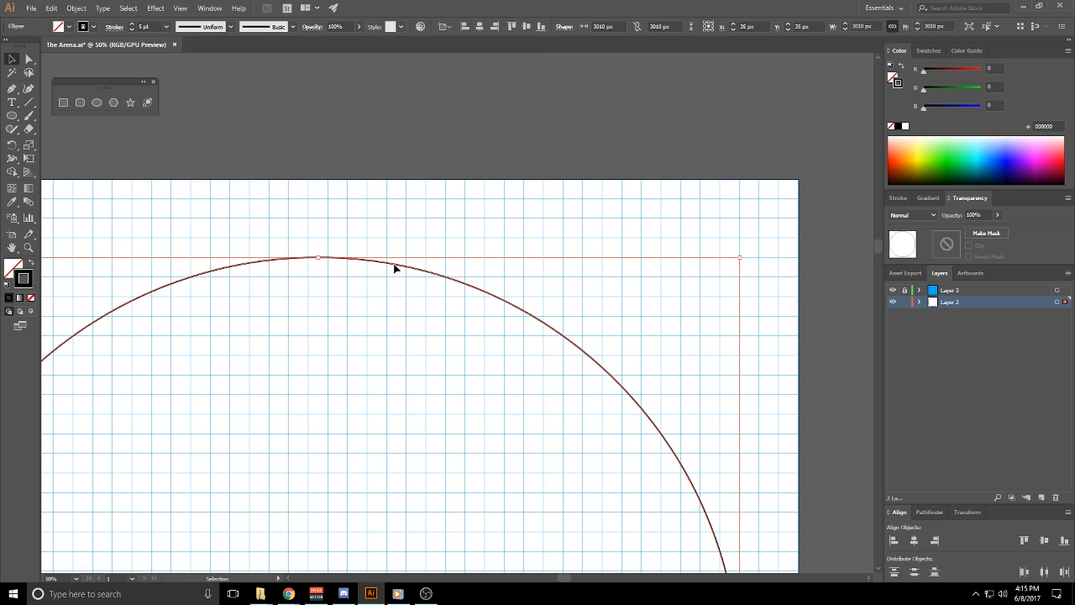
left_click_drag(395, 268, 395, 246)
left_click(508, 152)
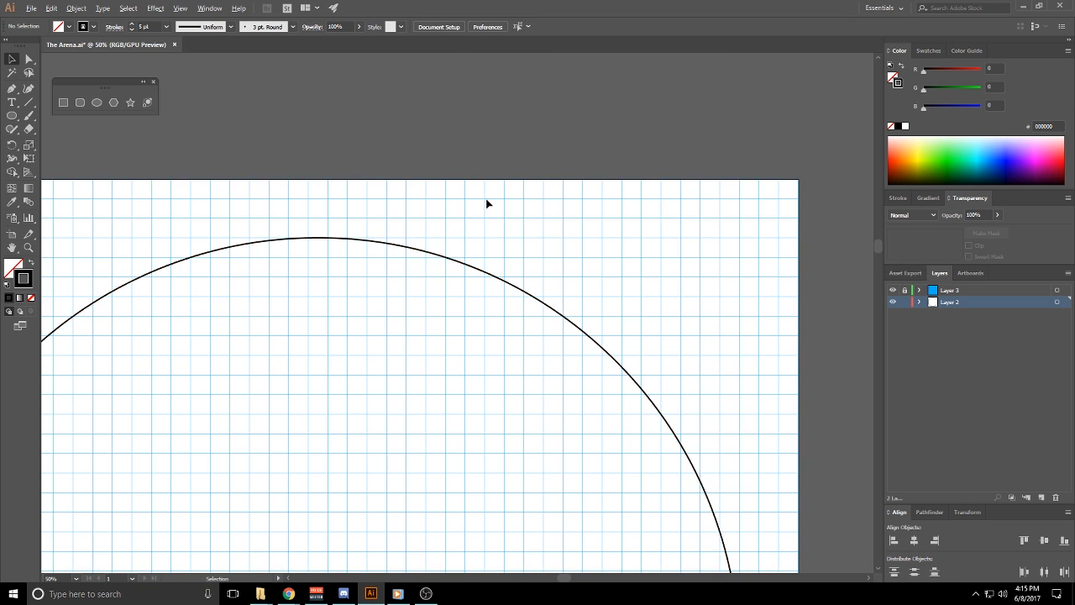
scroll(487, 204, "down", 1)
left_click_drag(387, 322, 400, 190)
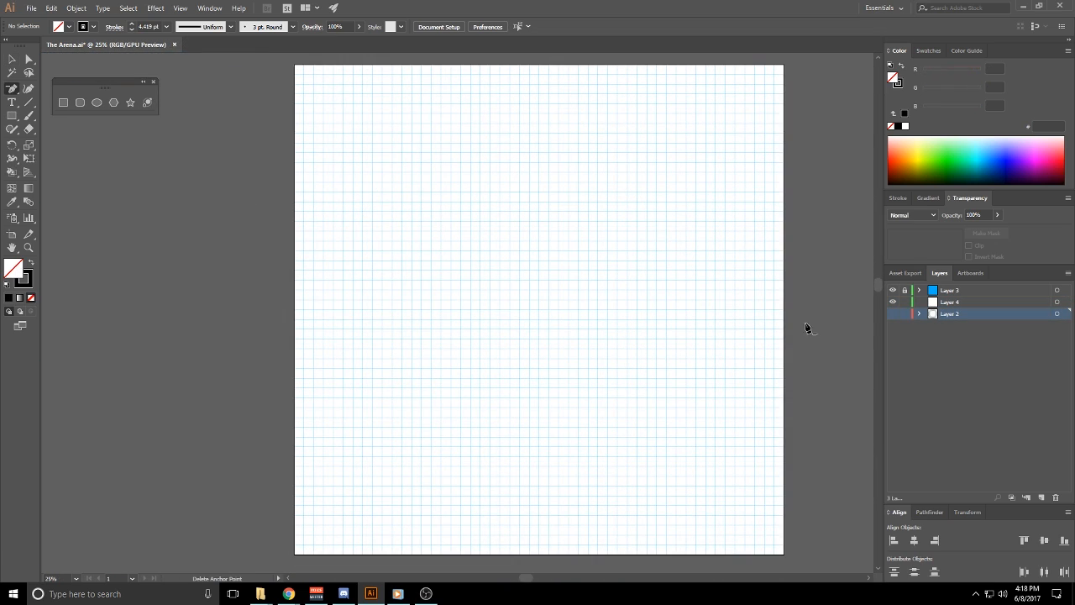
Show Layer 2 with the three concentric circles and switch to the Pen tool
left_click(893, 313)
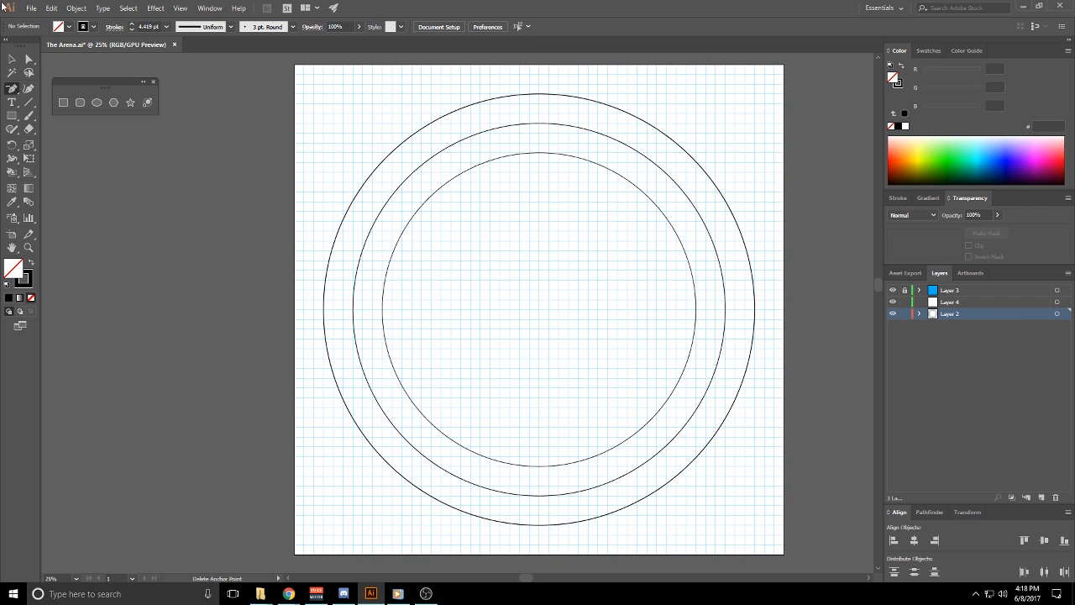
left_click(11, 99)
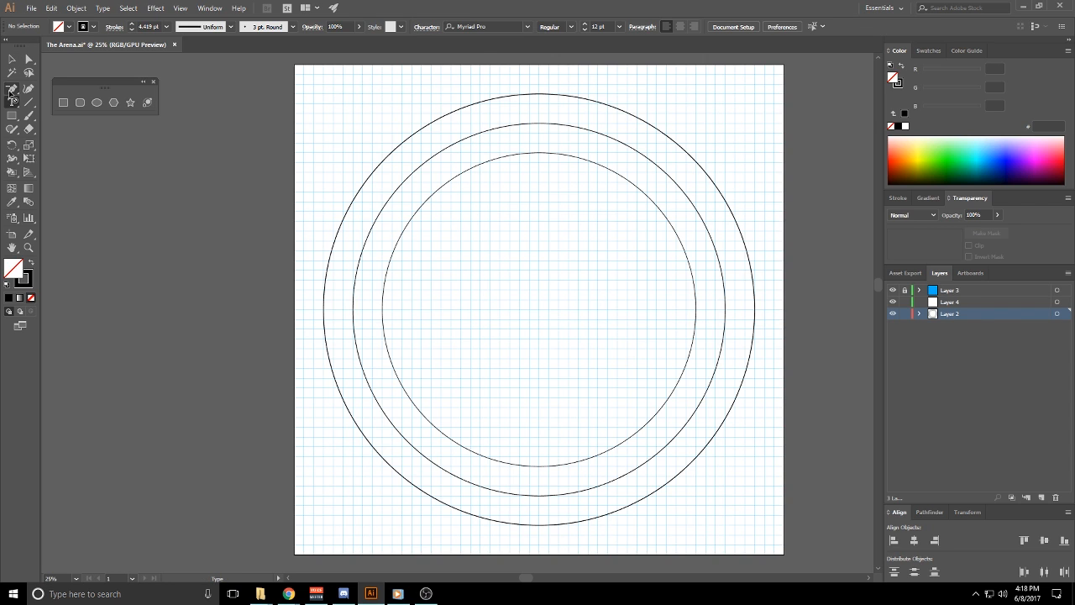
left_click_drag(11, 89, 62, 91)
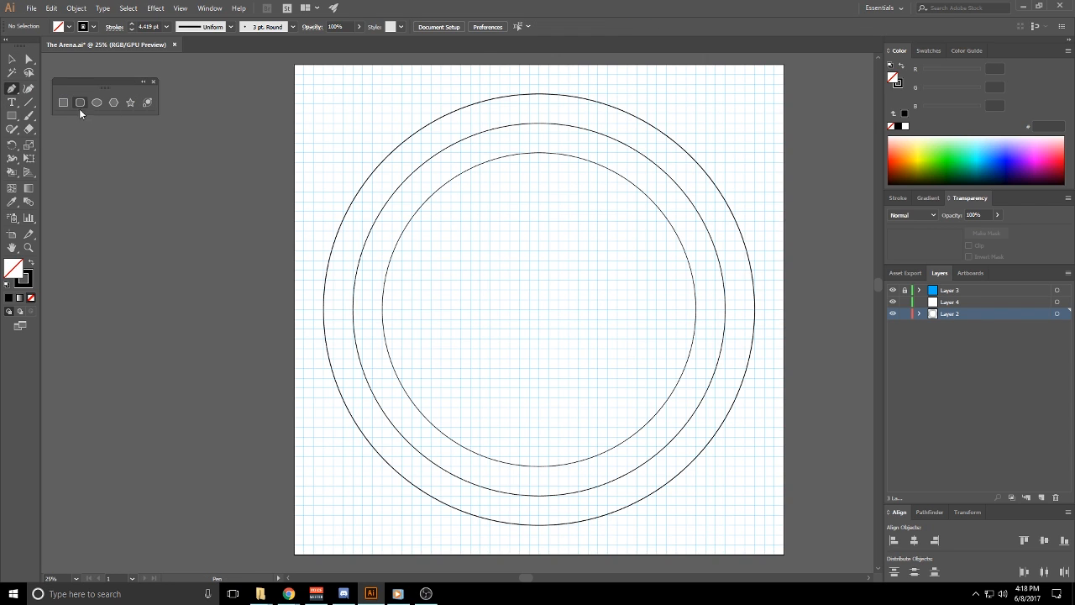
scroll(663, 260, "down", 1)
scroll(668, 260, "up", 1)
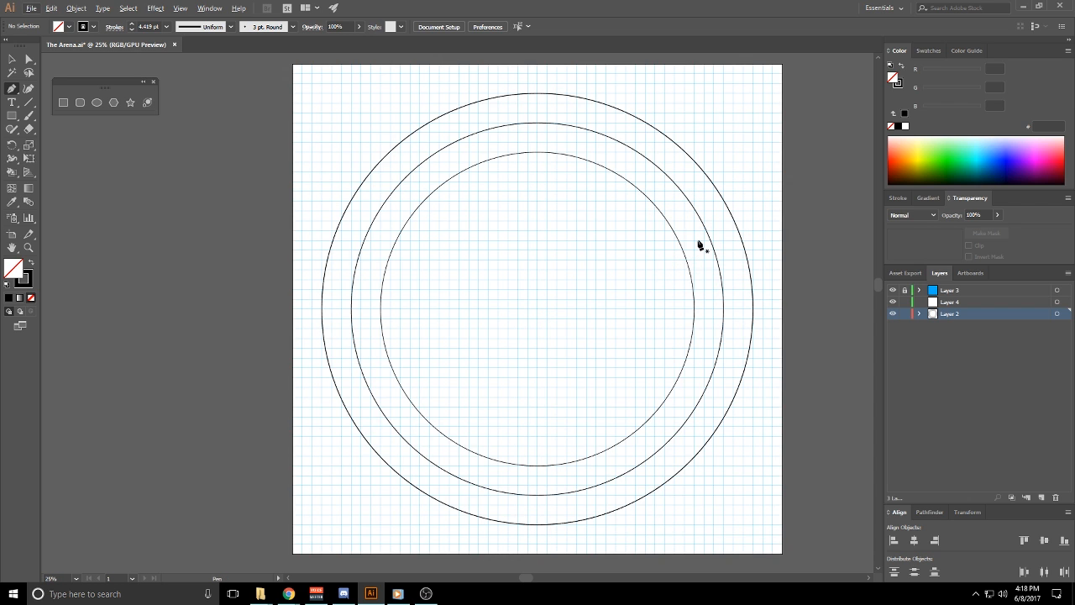
Open Warehouse District.ai from the Maps folder and look over its ground-level buildings, roads and terrain as a reference
left_click(31, 8)
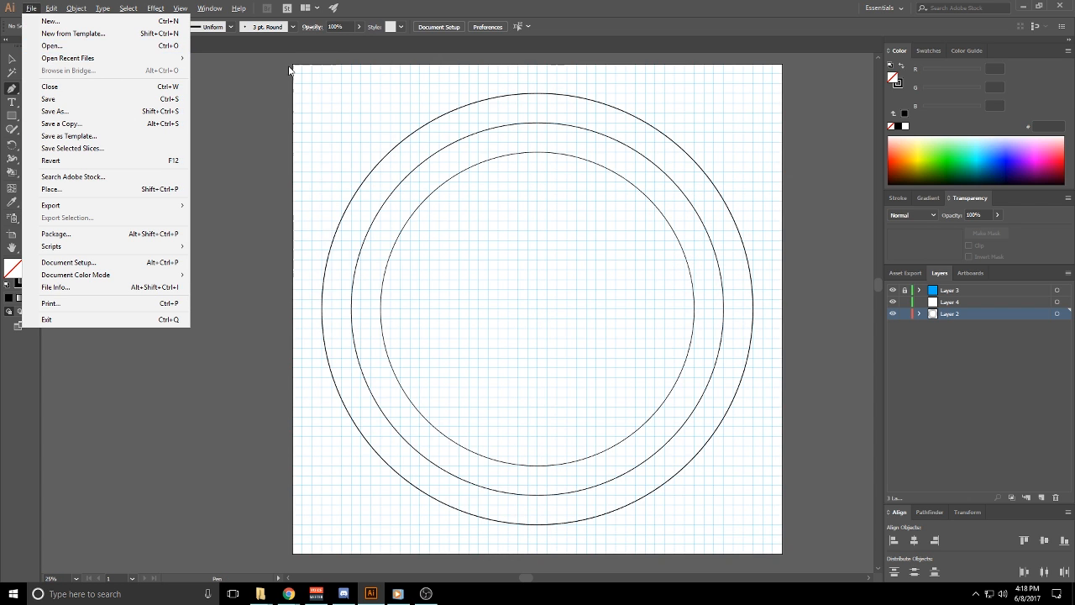
mouse_move(168, 58)
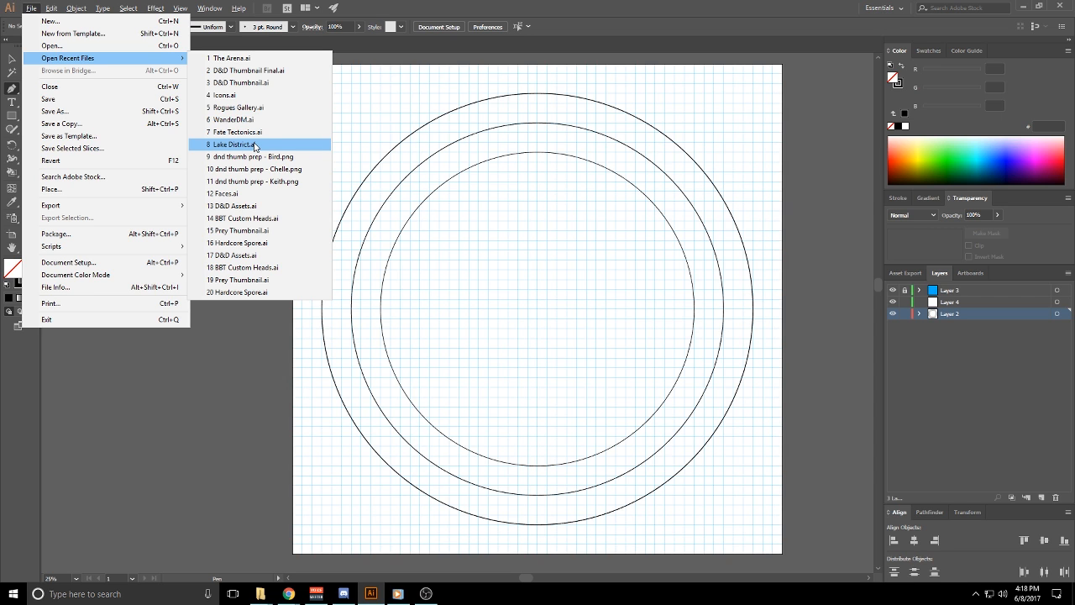
left_click(72, 45)
scroll(148, 231, "down", 1)
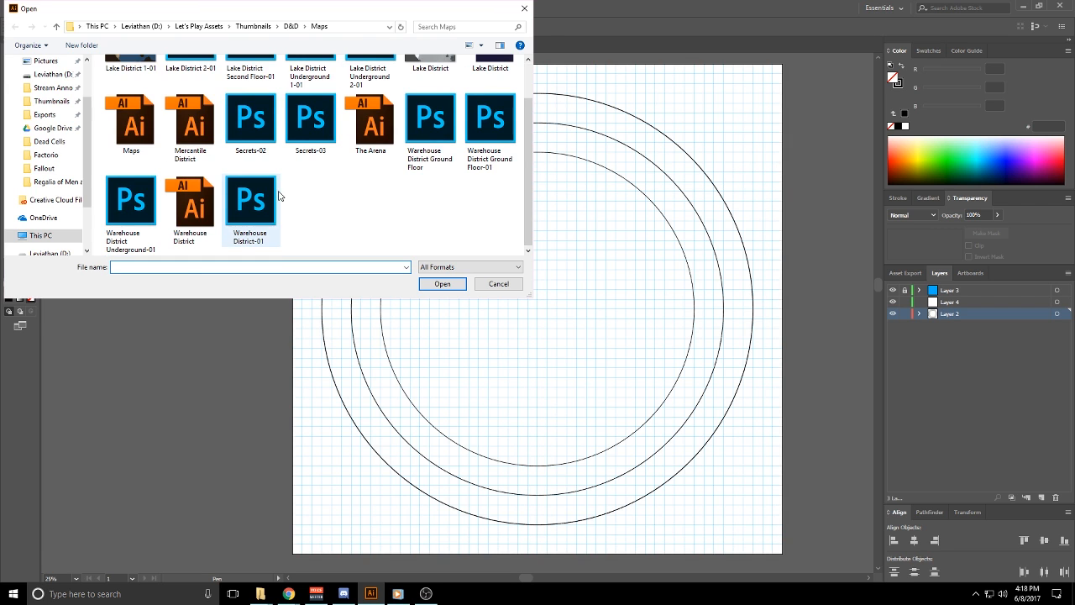
double_click(197, 226)
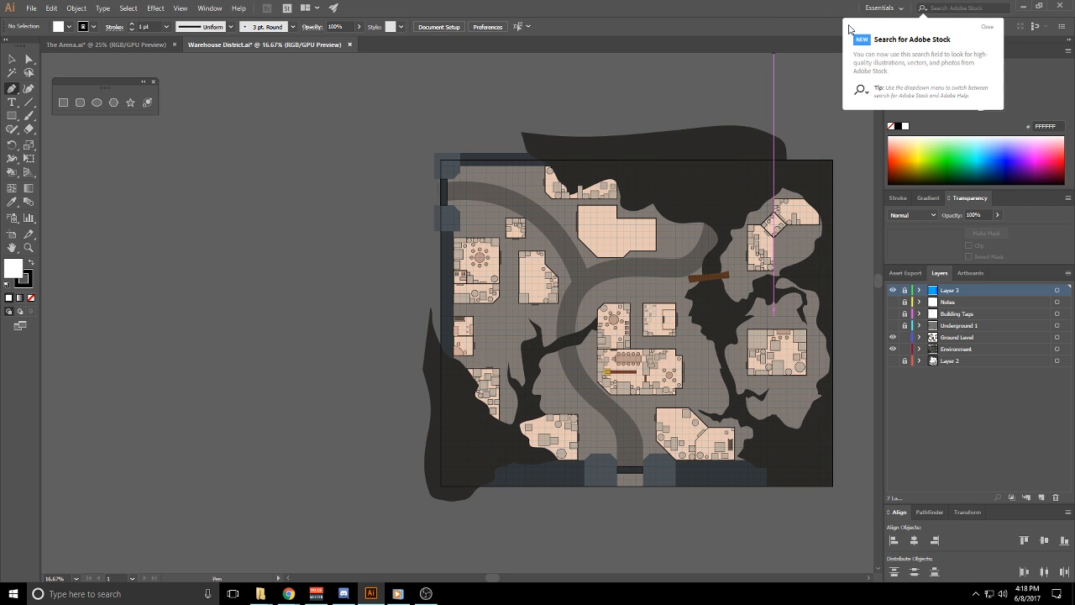
scroll(754, 460, "up", 2)
scroll(755, 460, "down", 1)
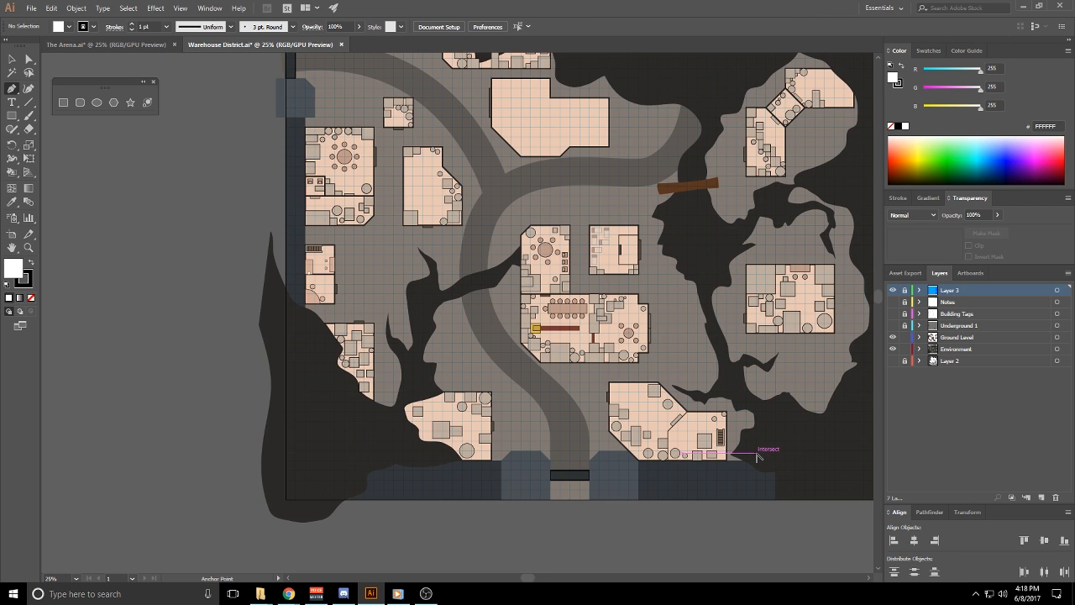
key("space")
left_click_drag(754, 461, 707, 472)
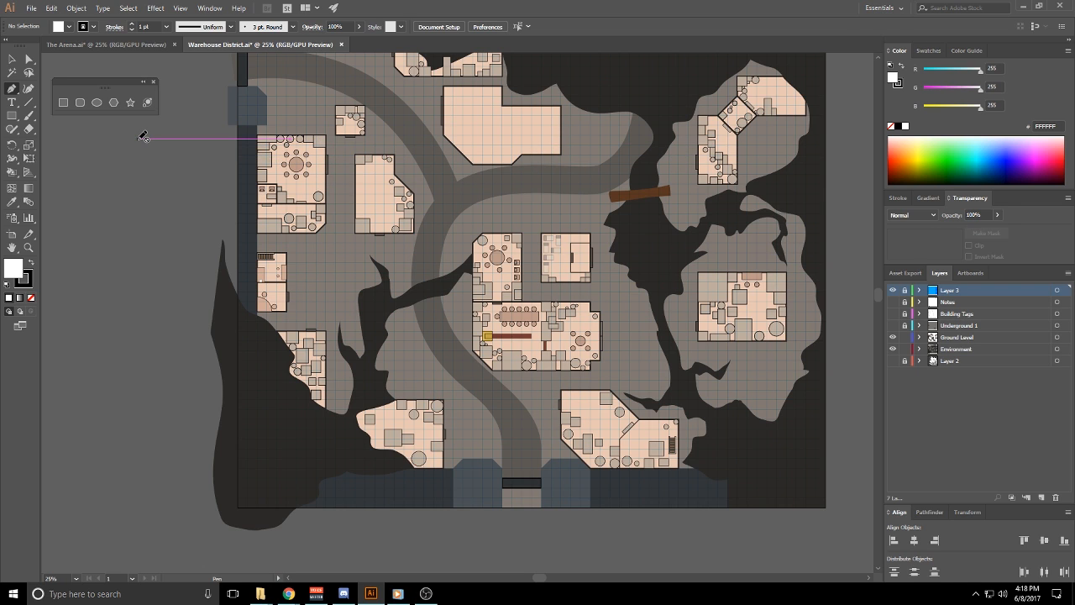
left_click(11, 58)
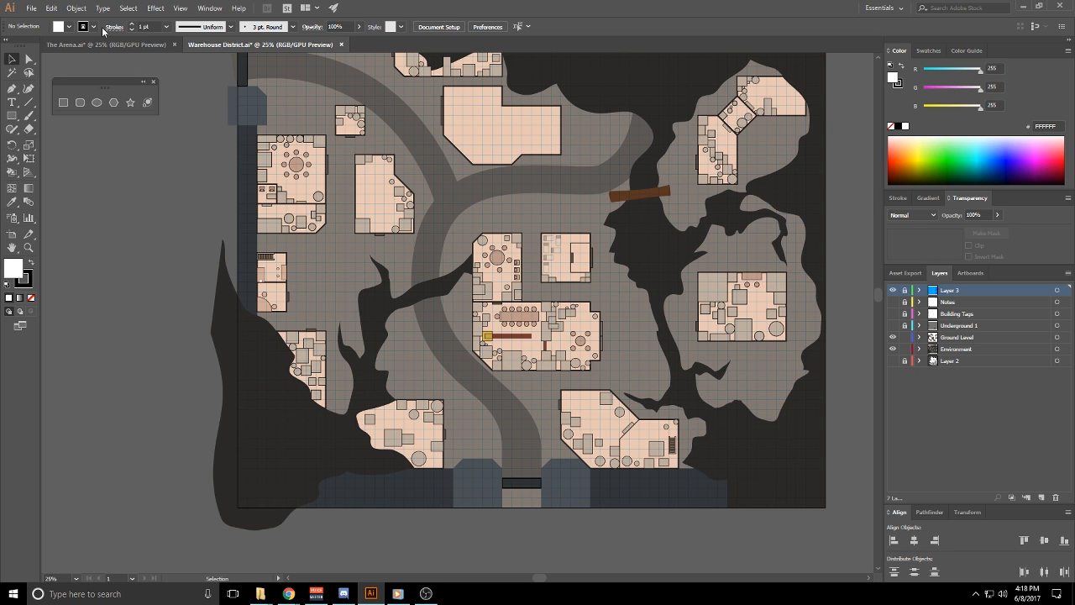
Return to The Arena.ai, place the Warehouse District ground floor image, and move it beside the artboard, clear of its left edge
left_click(127, 43)
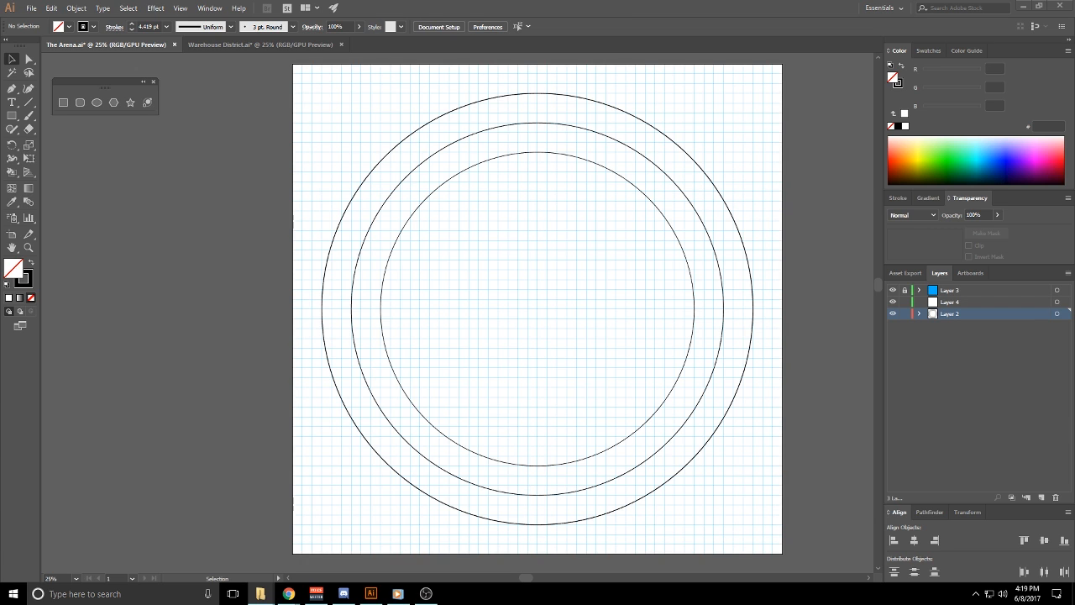
left_click_drag(345, 204, 149, 273)
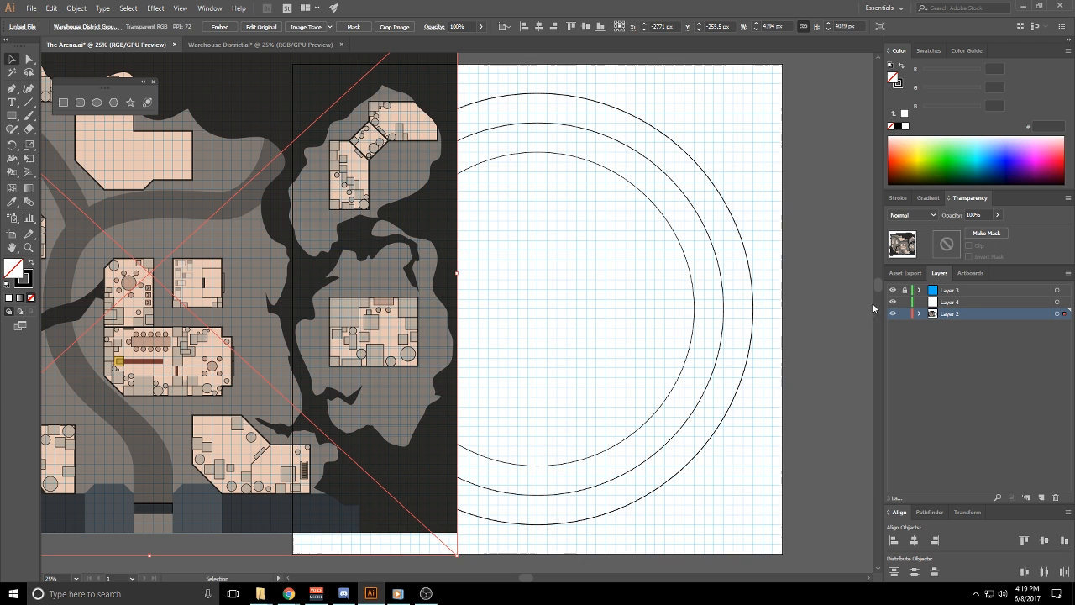
left_click(837, 296)
left_click_drag(561, 378, 776, 322)
left_click_drag(469, 312, 288, 315)
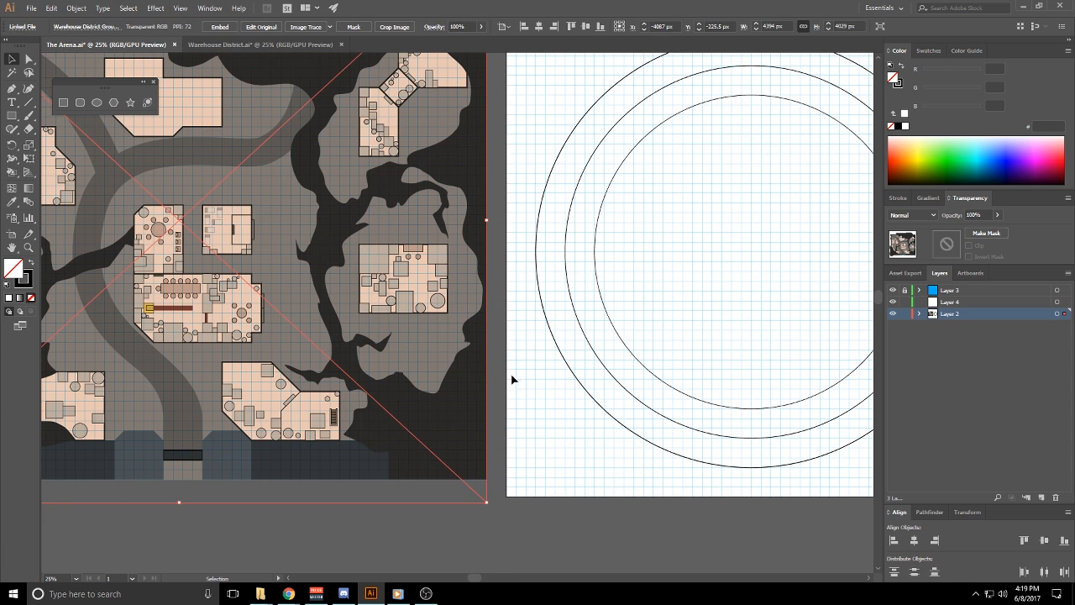
left_click_drag(548, 340, 473, 355)
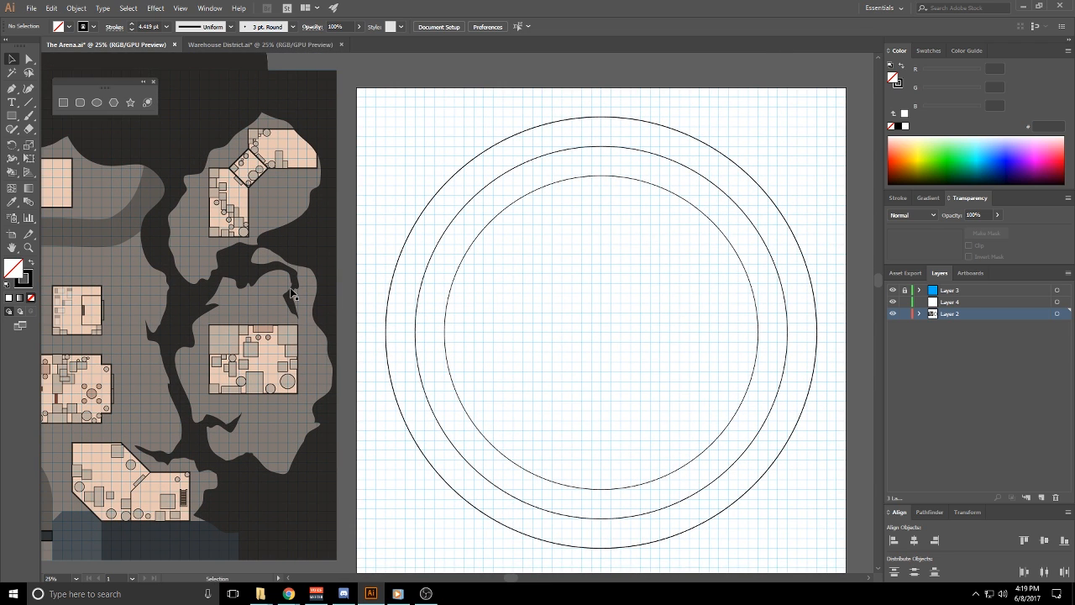
Transfer the placed map image from Layer 2 to Layer 3 by cutting and pasting, and lock Layer 3
left_click(225, 368)
key("ctrl+x")
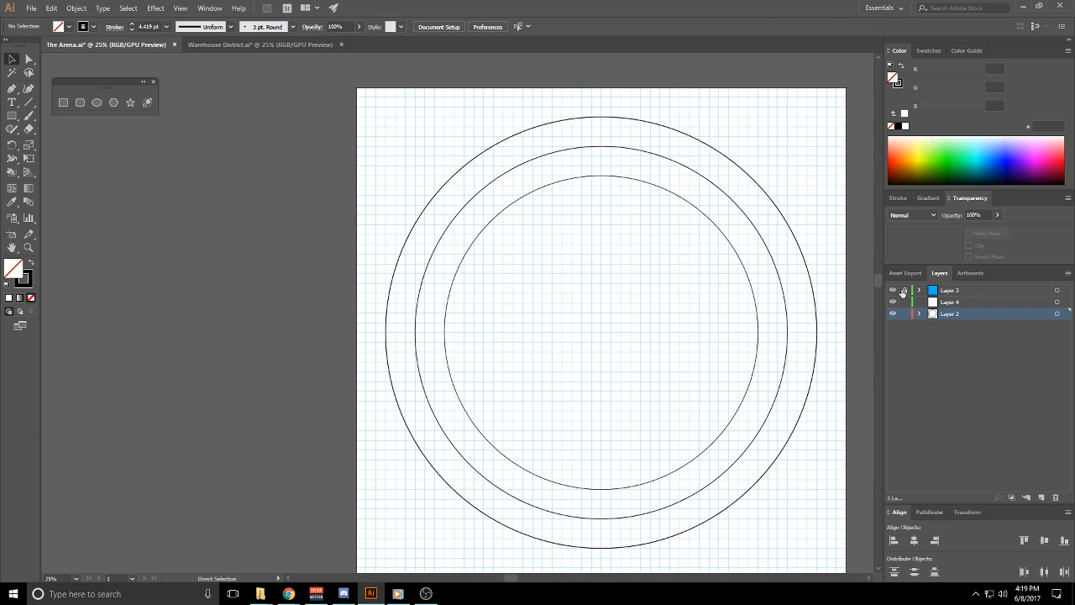
left_click(954, 290)
key("ctrl+v")
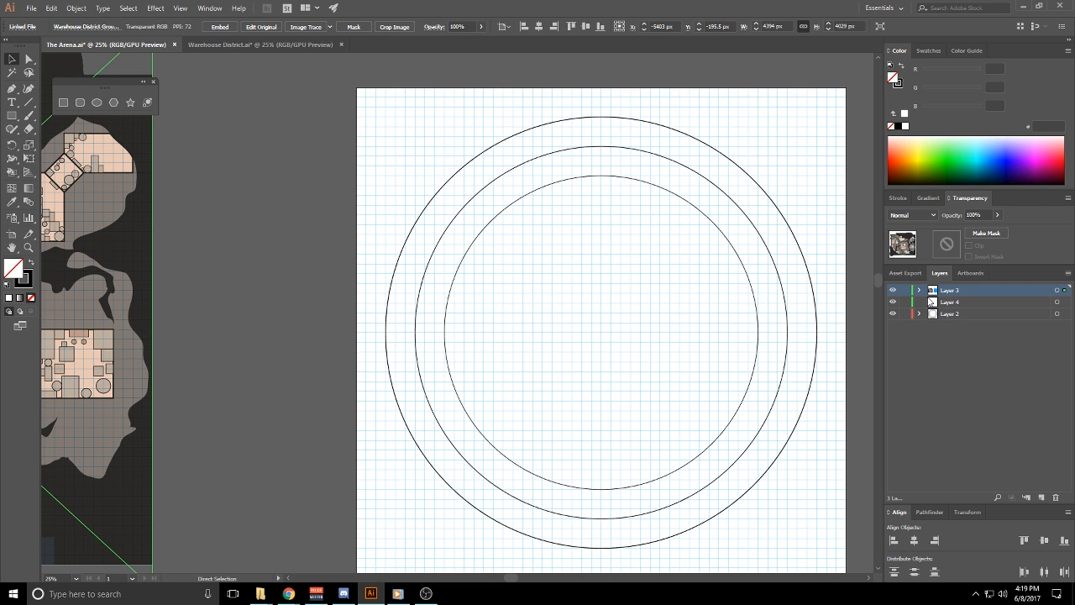
left_click(902, 291)
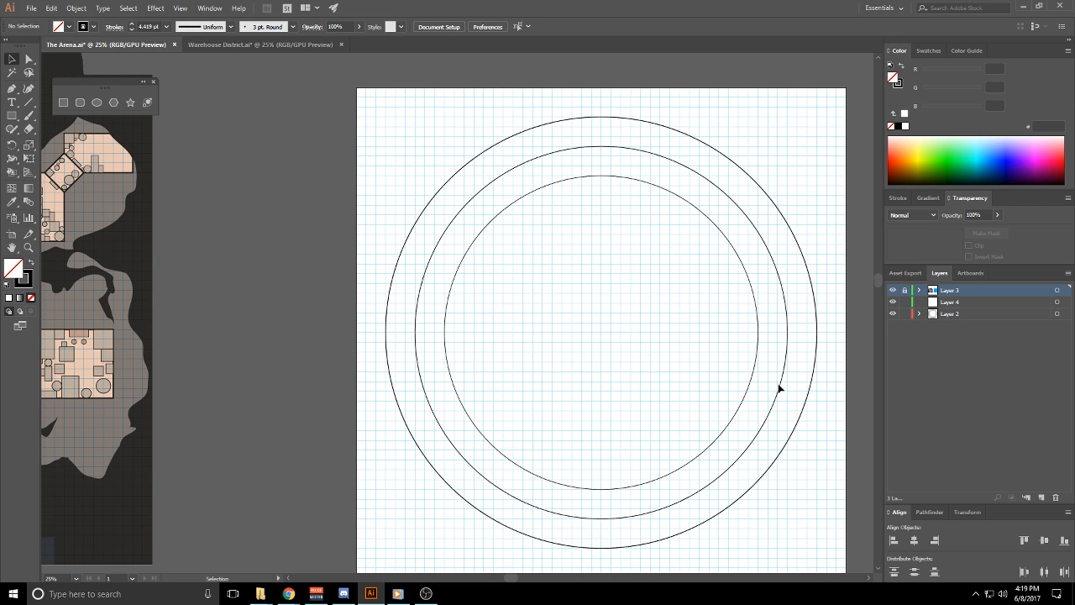
Move Layer 4 beneath Layer 2 in the layer order
left_click_drag(781, 440, 662, 434)
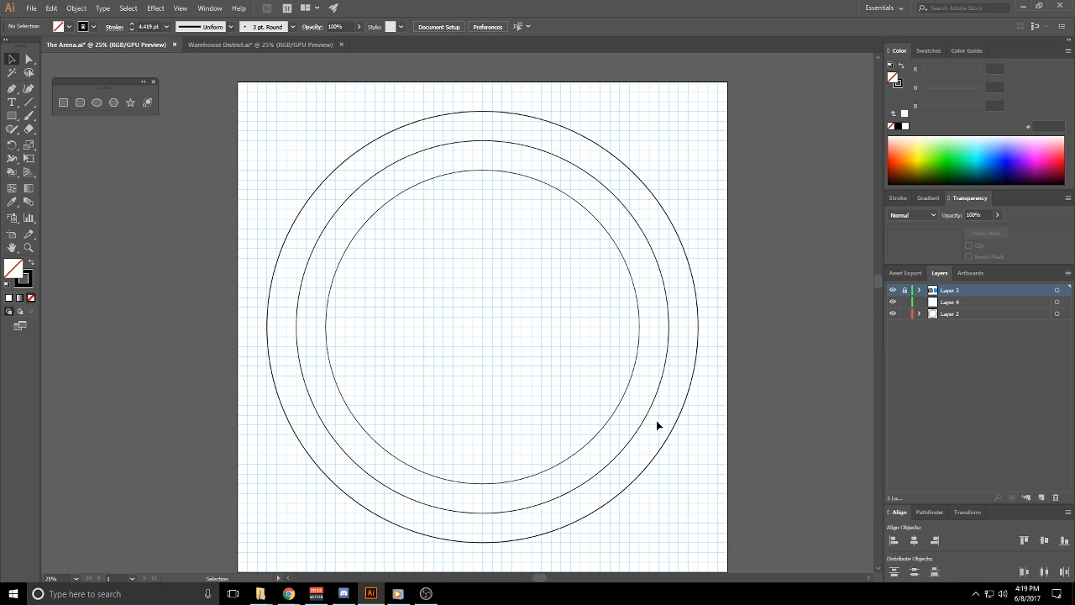
left_click_drag(508, 342, 630, 307)
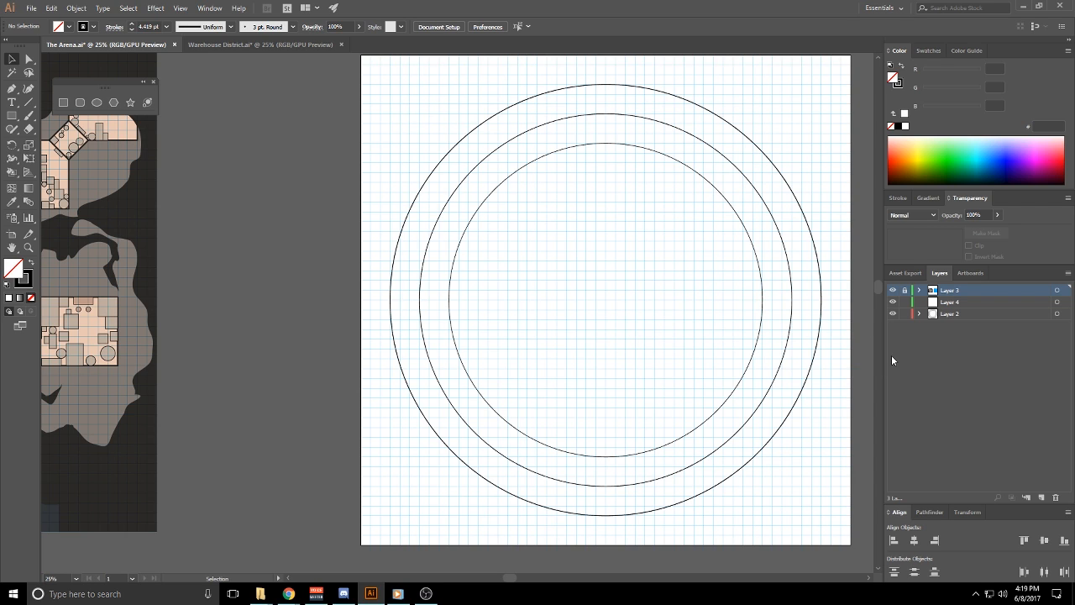
left_click_drag(955, 303, 948, 343)
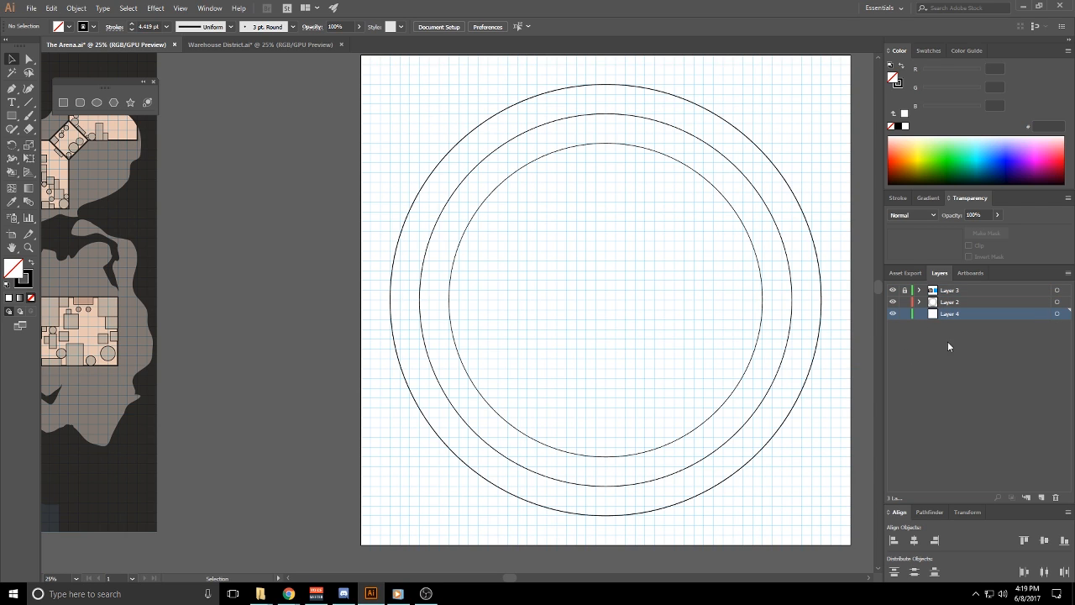
Sample the grey-brown ground colour #817973 from the reference map and draw a 3500 × 3500 px rectangle over the artboard on Layer 4
left_click(12, 202)
left_click(137, 306)
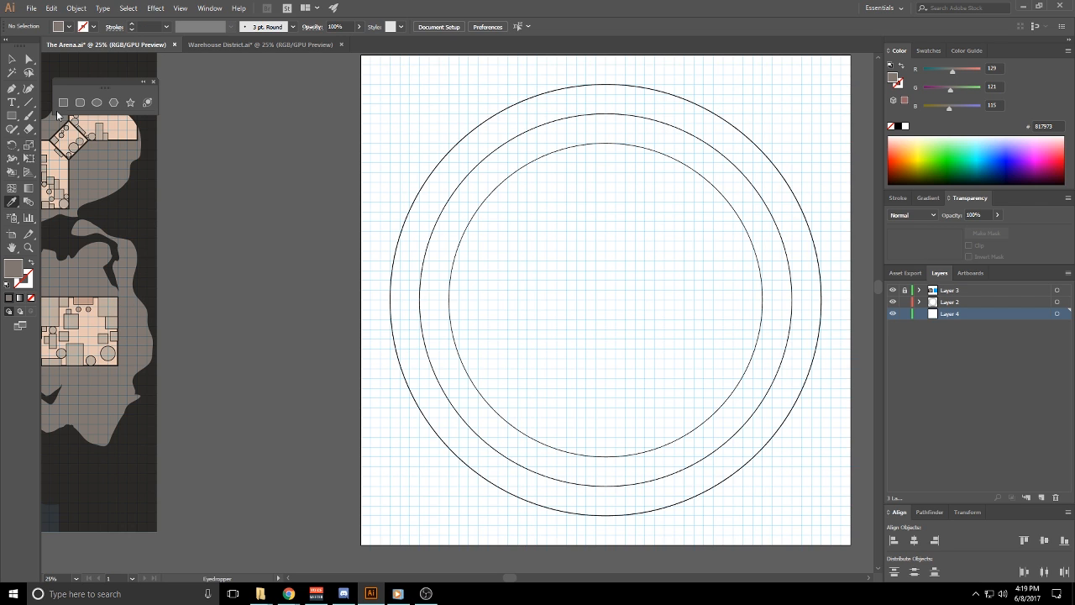
left_click(12, 115)
key("ctrl+minus")
mouse_move(419, 102)
left_mouse_down()
mouse_move(677, 341)
mouse_move(734, 426)
mouse_move(746, 427)
left_mouse_up()
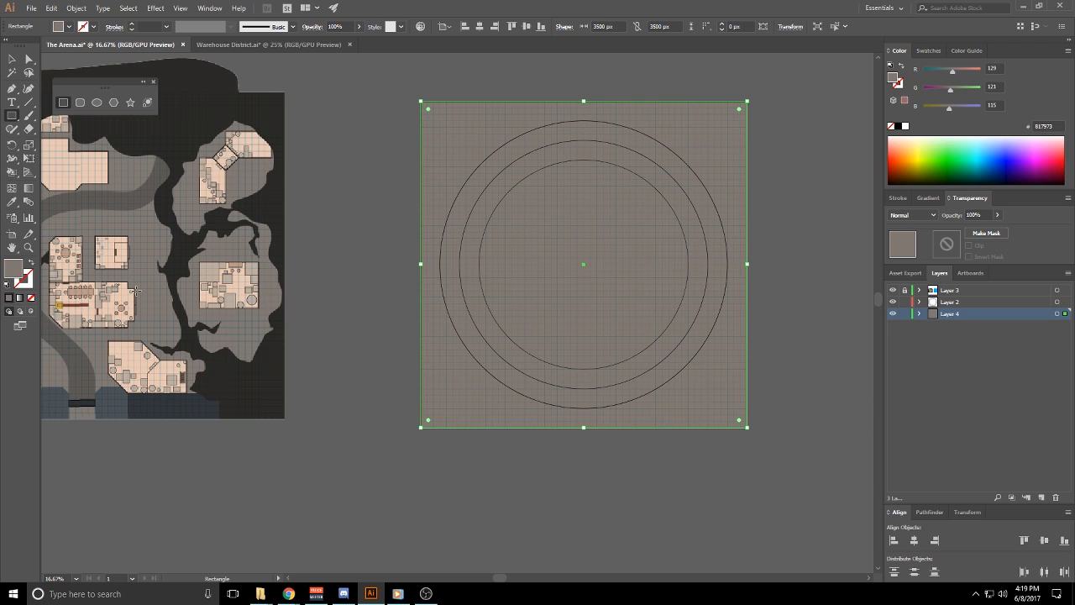
left_click(11, 59)
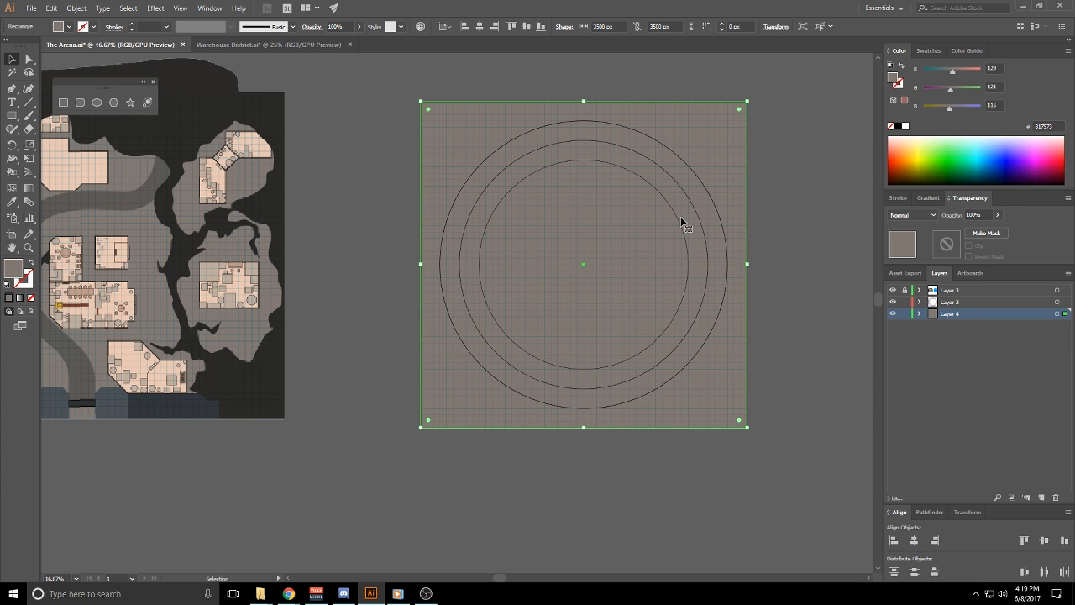
left_click(779, 348)
mouse_move(458, 396)
left_mouse_down()
mouse_move(620, 389)
mouse_move(633, 413)
mouse_move(454, 406)
left_mouse_up()
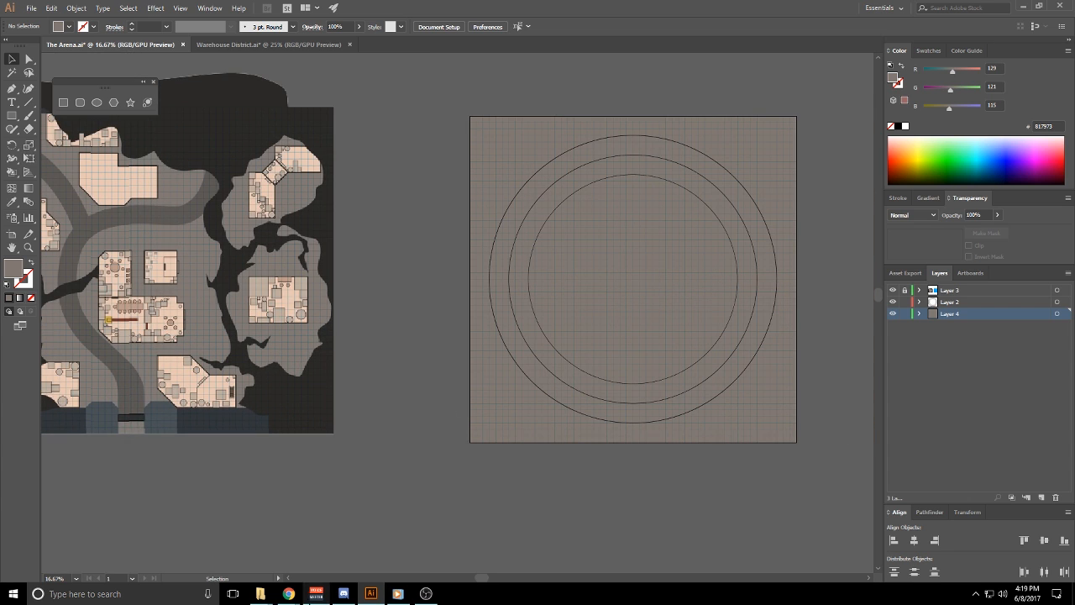
Place the reference image Lake District 1-01.png on Layer 4 and move it below the Warehouse District map, clear of the artboard
mouse_move(261, 593)
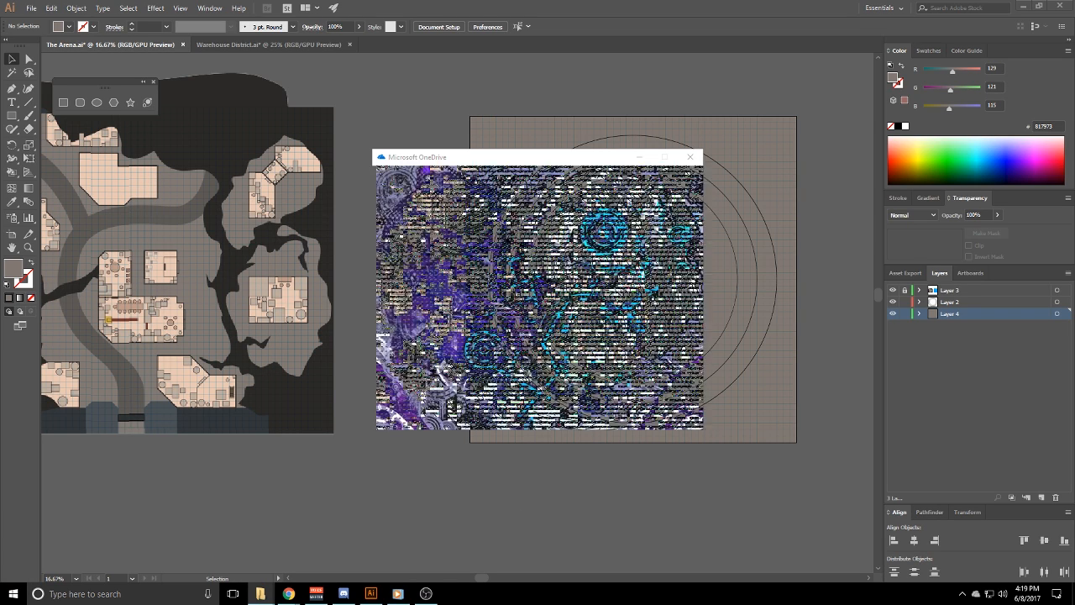
left_click(690, 157)
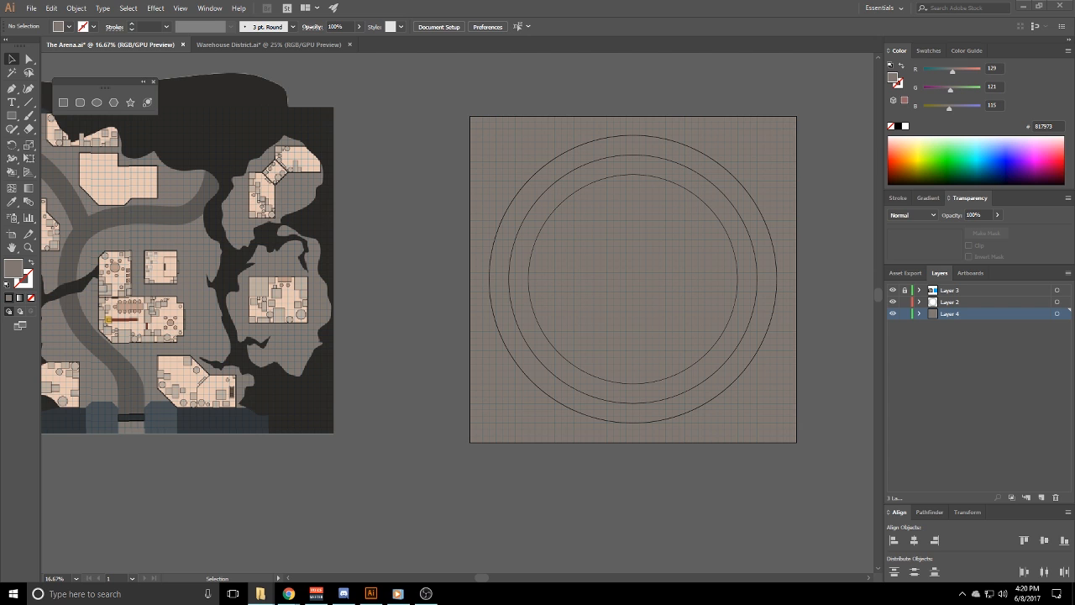
left_click_drag(307, 346, 272, 423)
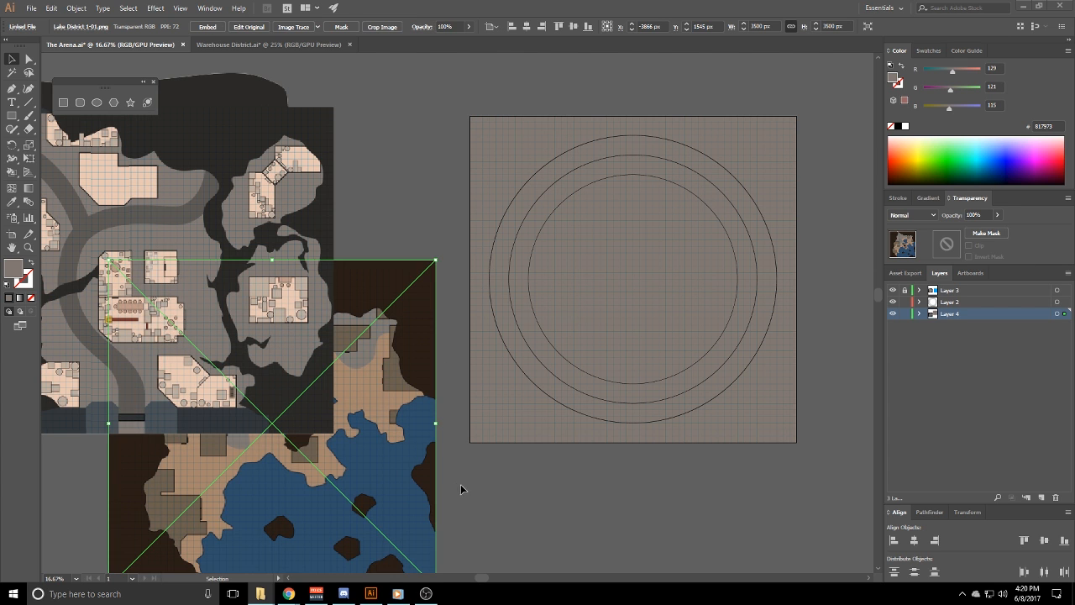
scroll(494, 497, "down", 3)
left_click_drag(348, 387, 315, 465)
left_click(504, 437)
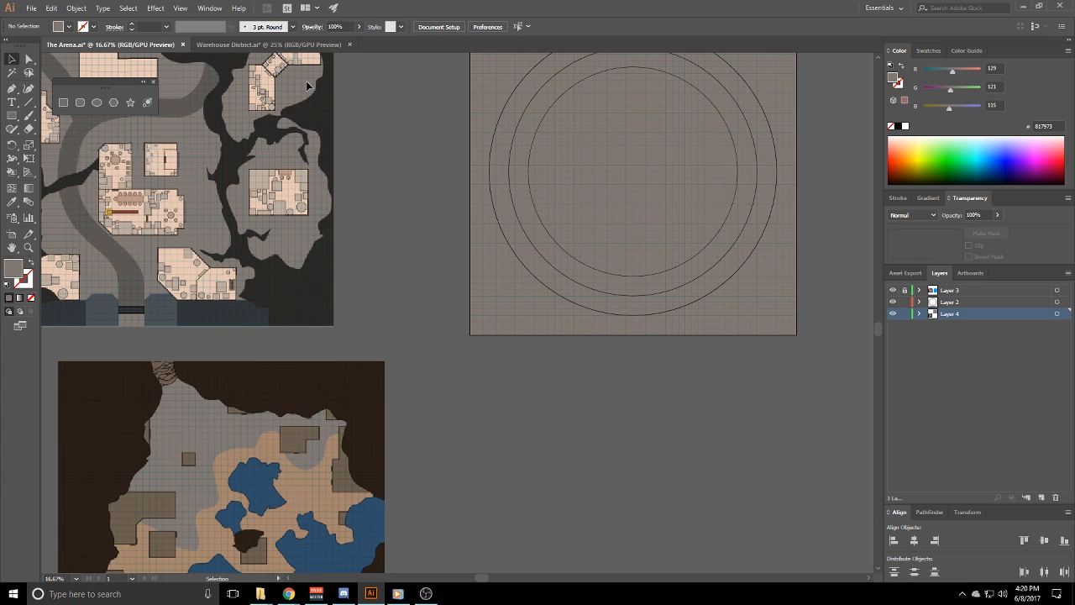
Try to fill the outermost arena circle with the dark brown rock colour sampled from the lake map, and undo it
left_click(549, 294)
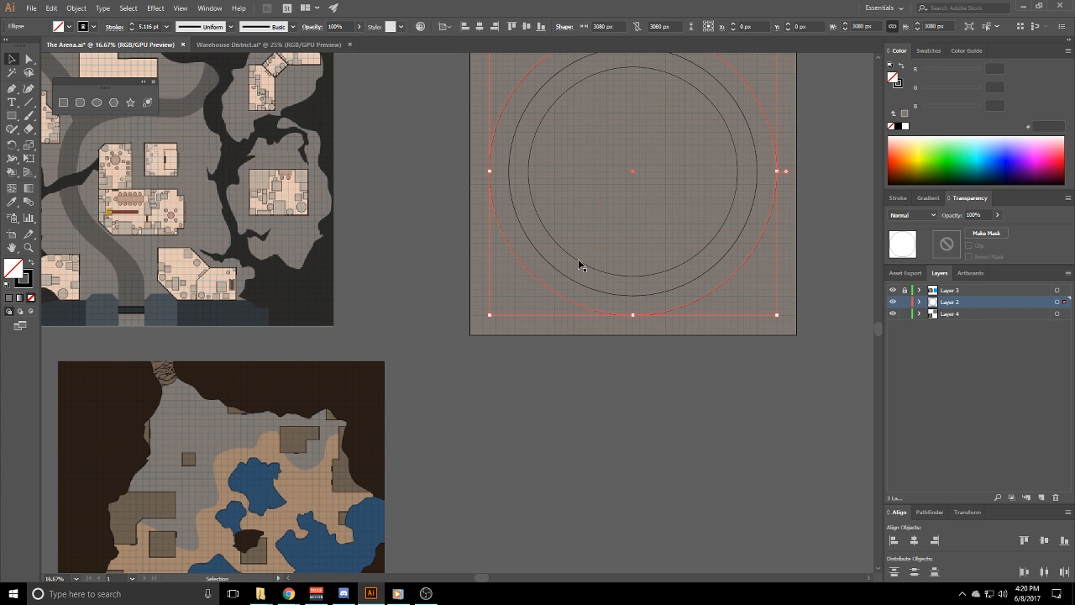
left_click(12, 202)
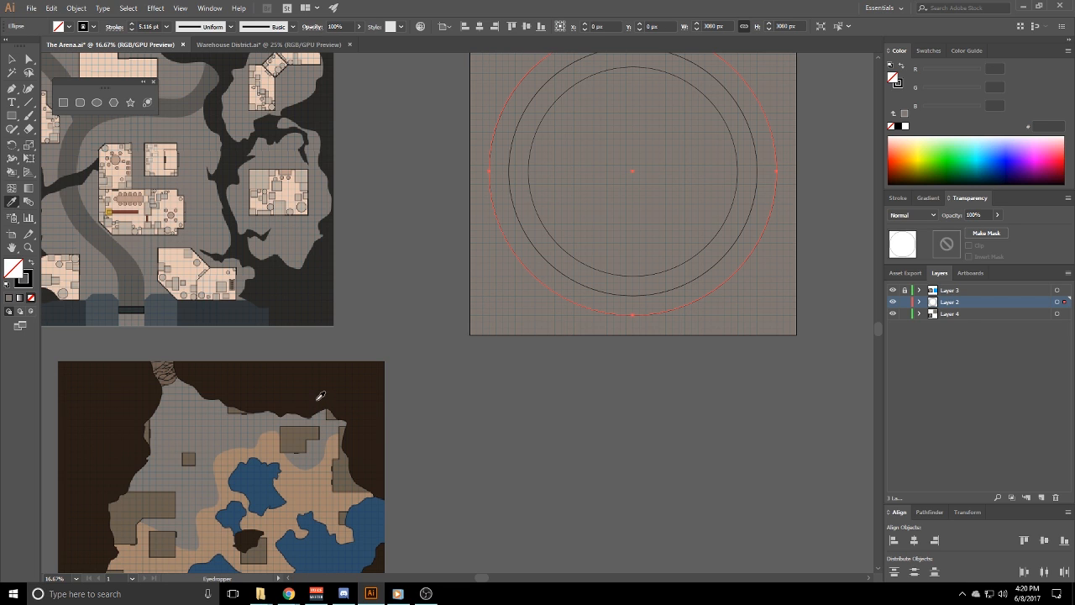
key("v")
key("i")
left_click(293, 367)
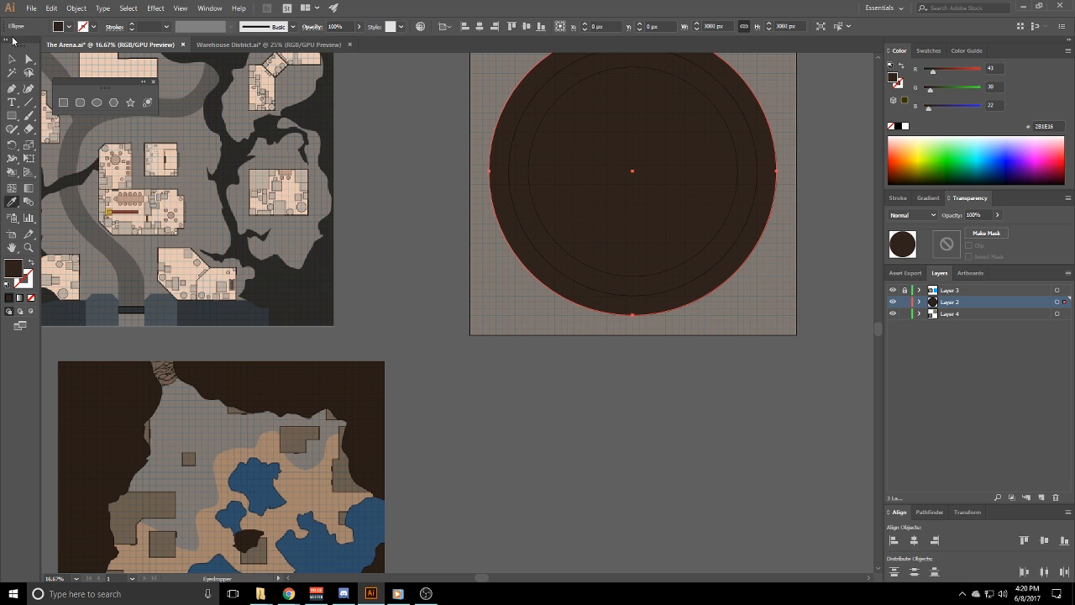
key("v")
left_click(747, 400)
left_click_drag(750, 386, 694, 474)
key("ctrl+z")
left_click(696, 474)
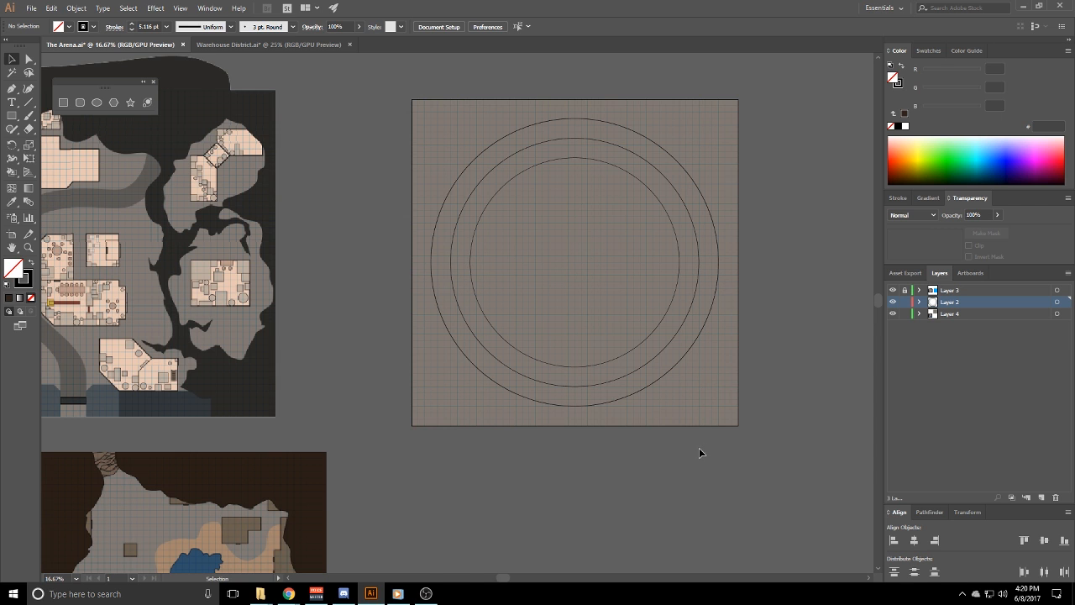
left_click_drag(700, 451, 813, 324)
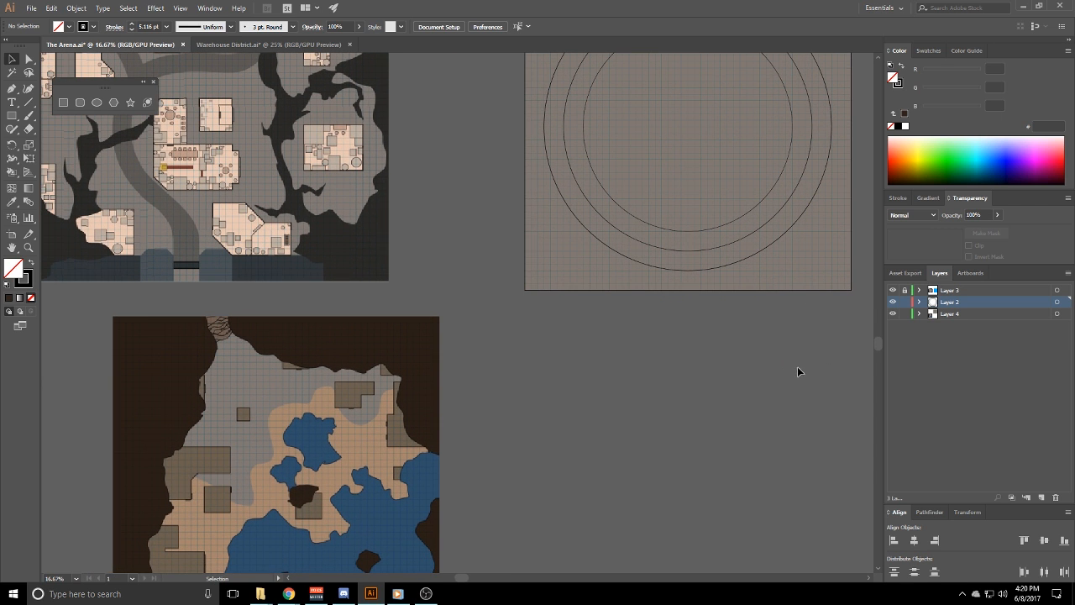
left_click_drag(800, 424, 752, 463)
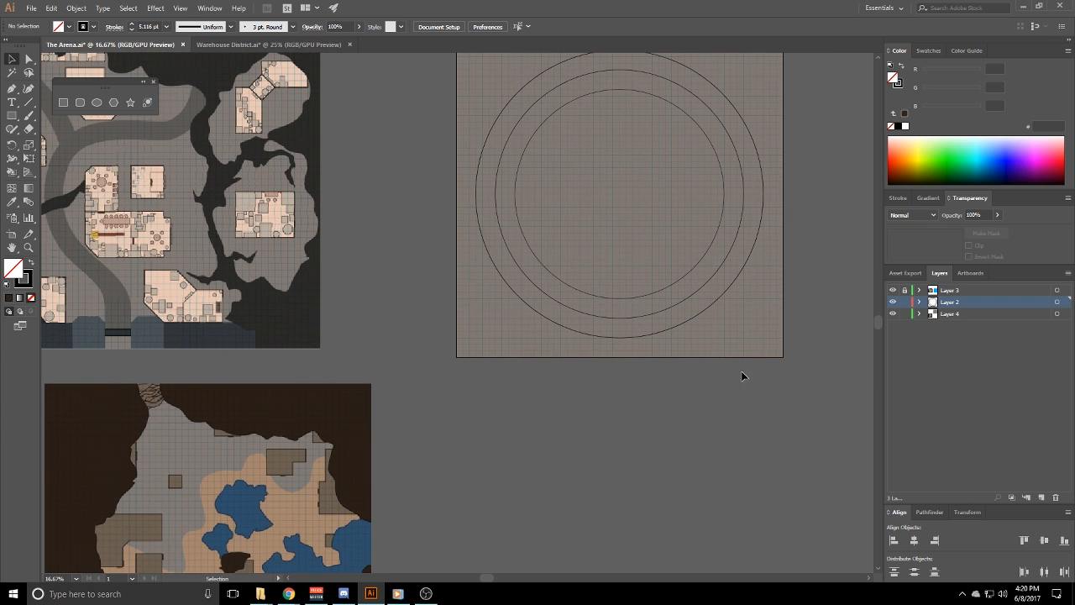
left_click_drag(616, 379, 605, 399)
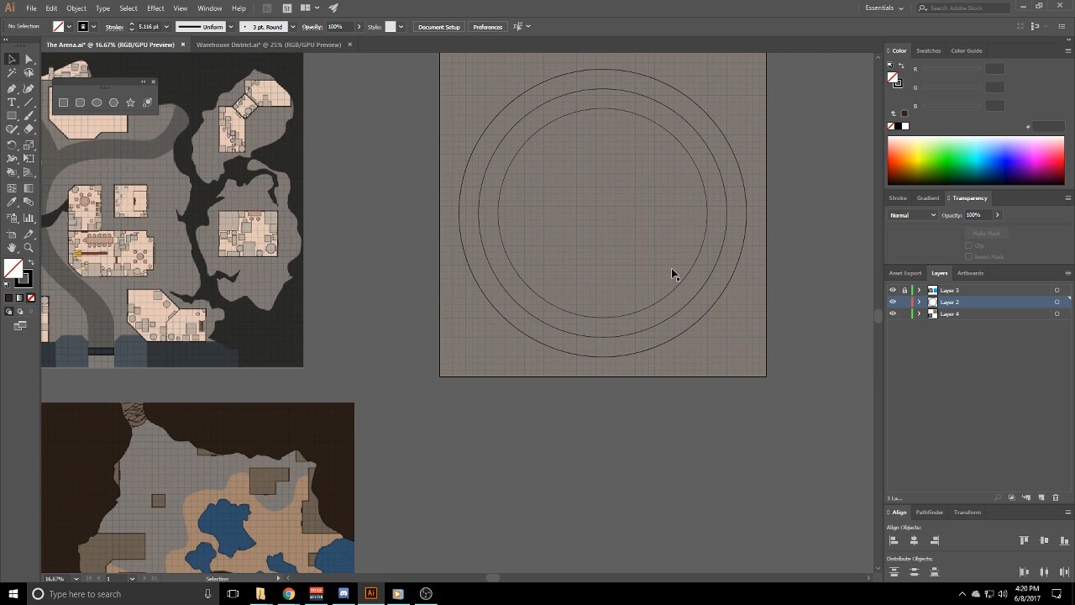
left_click_drag(727, 362, 686, 434)
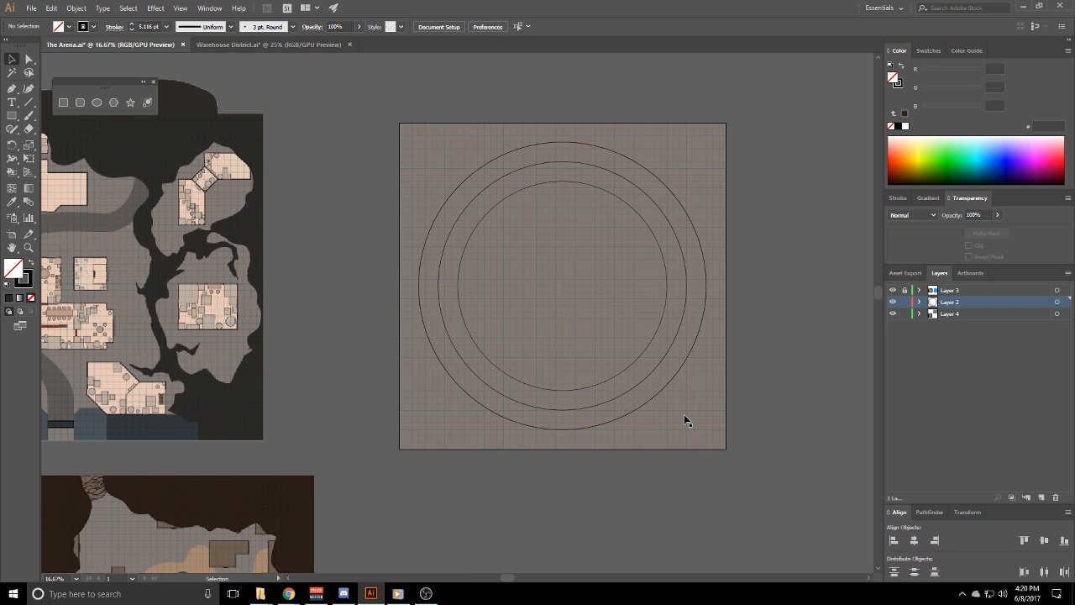
Draw a 3500 × 3500 px rectangle over the artboard on Layer 2 and fill it with dark brown #2B1E16 sampled from the lake map
key("m")
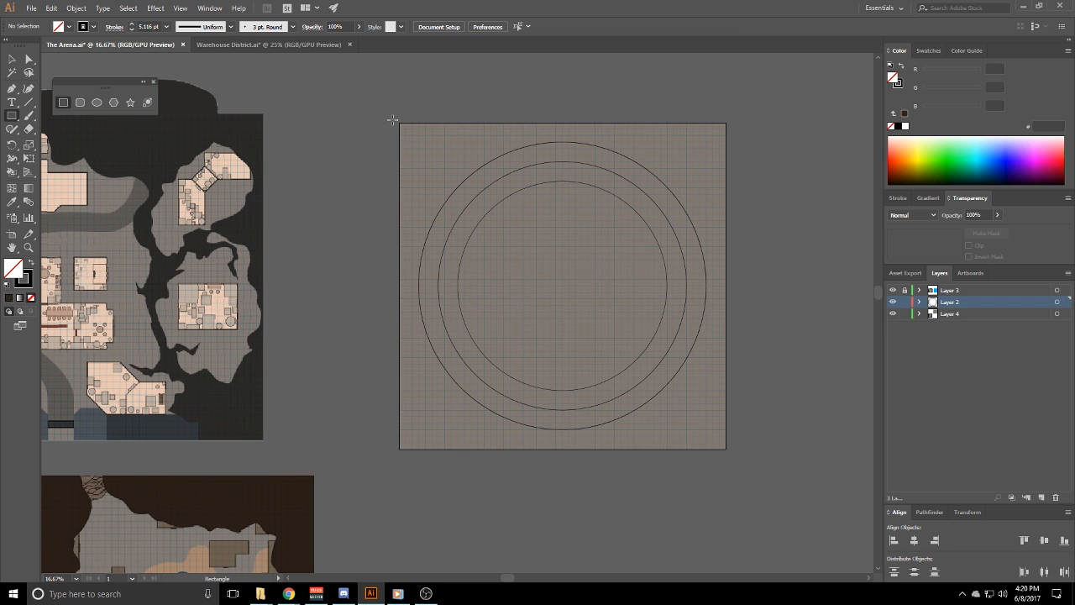
left_click_drag(533, 219, 726, 449)
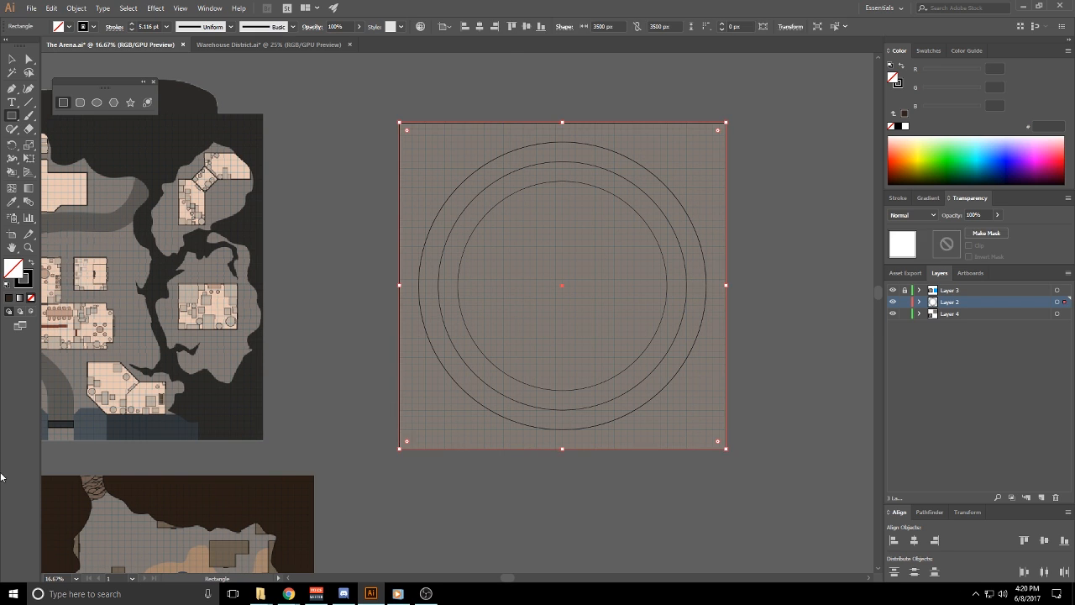
left_click(11, 203)
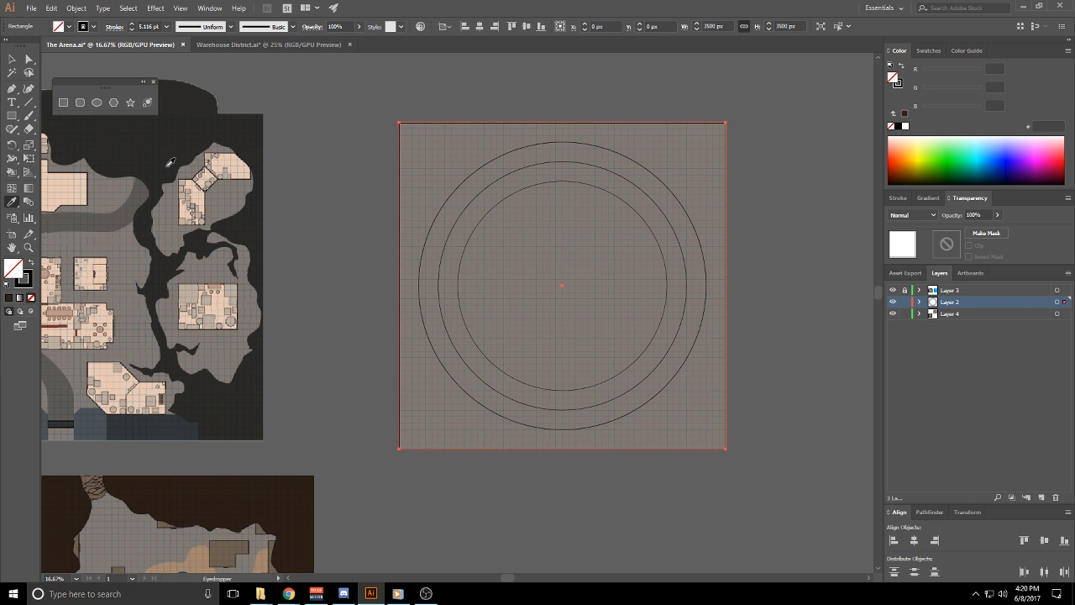
left_click_drag(256, 357, 575, 306)
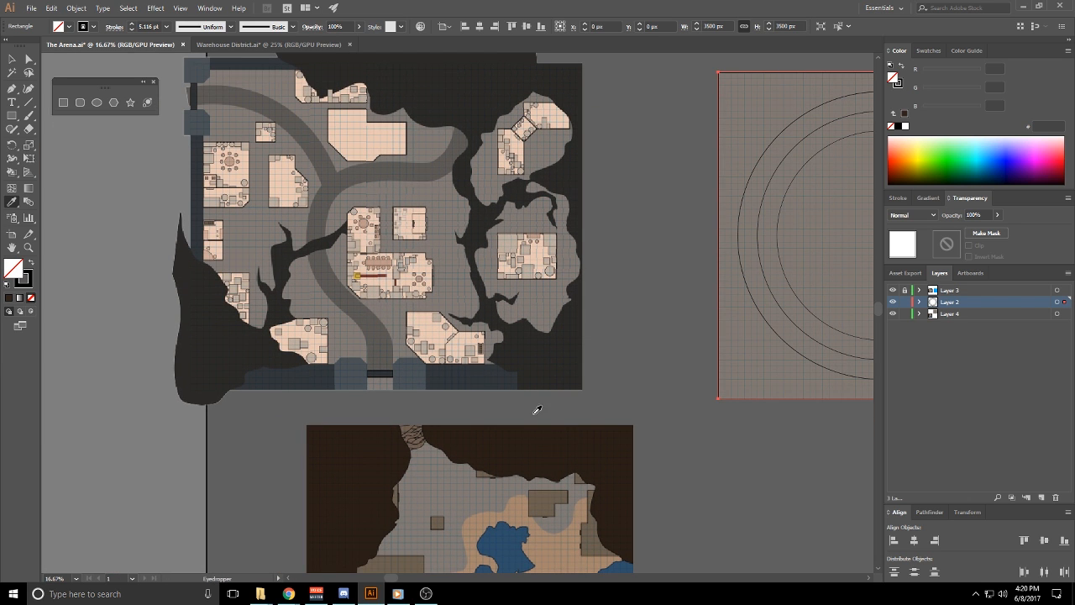
left_click(561, 432)
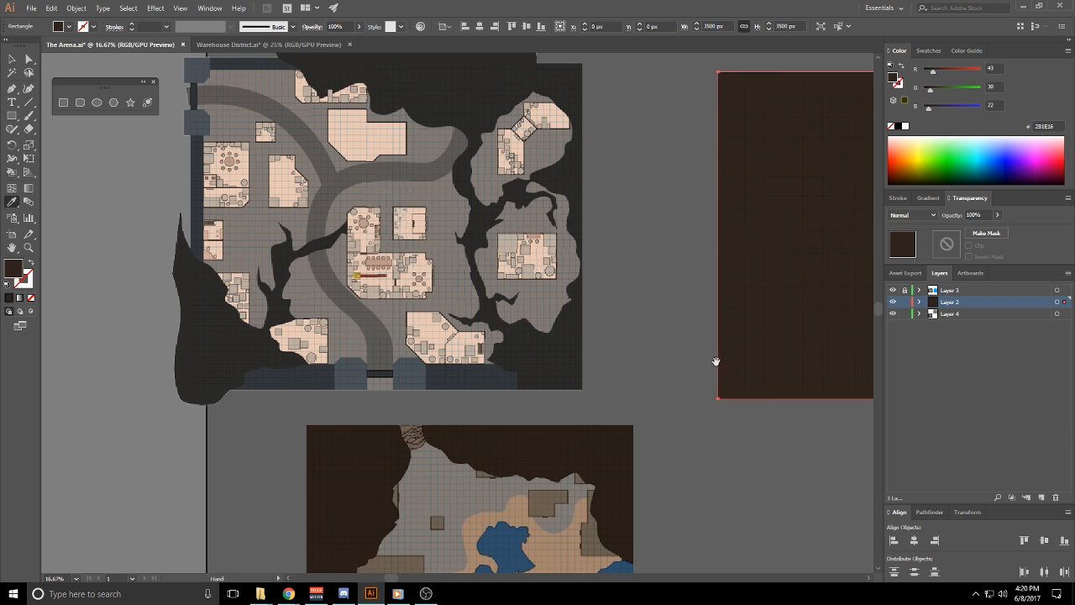
Move the dark brown square behind the arena circles by cutting it and pasting it in back
left_click_drag(716, 361, 367, 429)
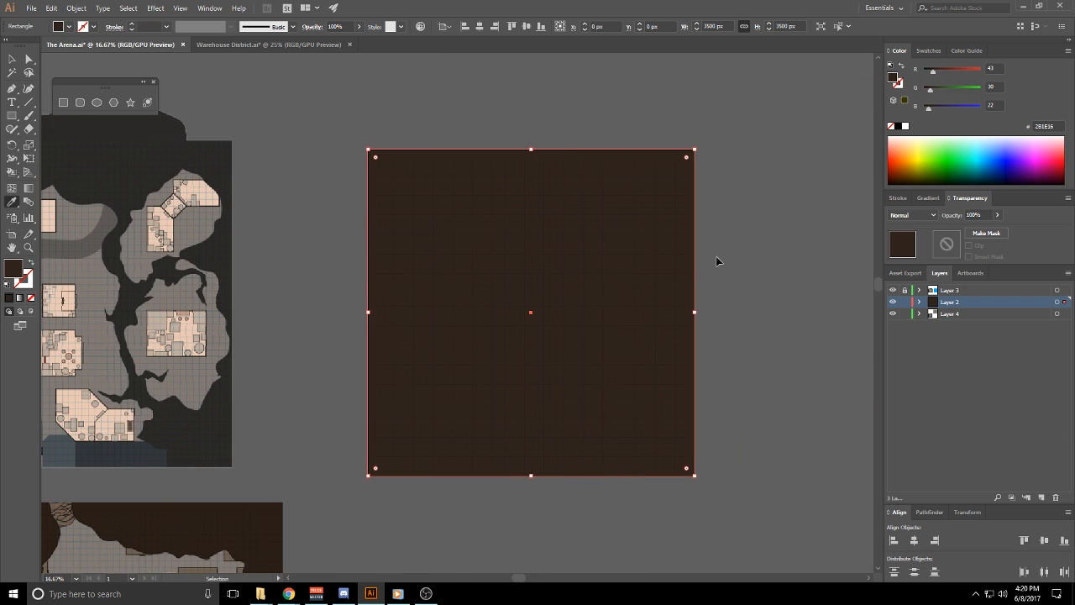
key("ctrl+x")
key("ctrl+b")
left_click(761, 258)
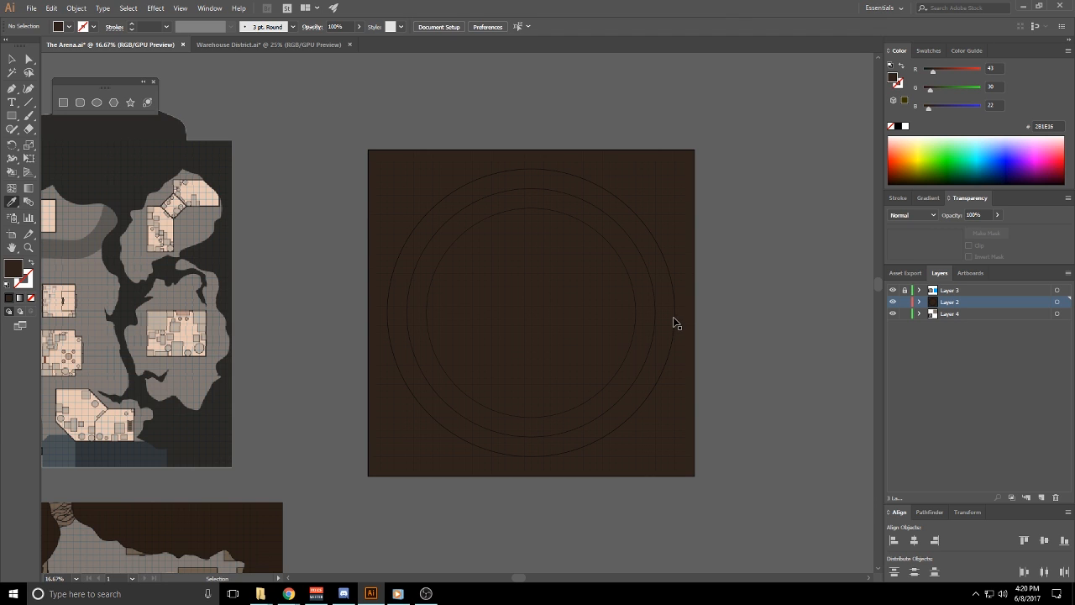
Cut the outermost circle out of the dark brown square with Minus Front
left_click(671, 345, "ctrl")
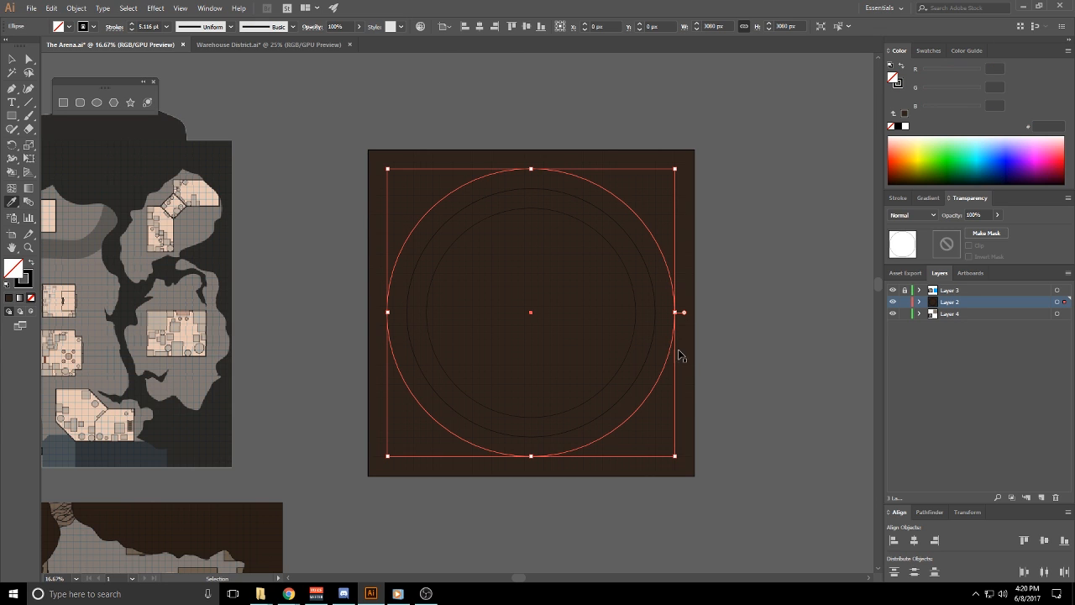
left_click(691, 376, "ctrl")
key("ctrl+z")
left_click(693, 374, "ctrl+shift")
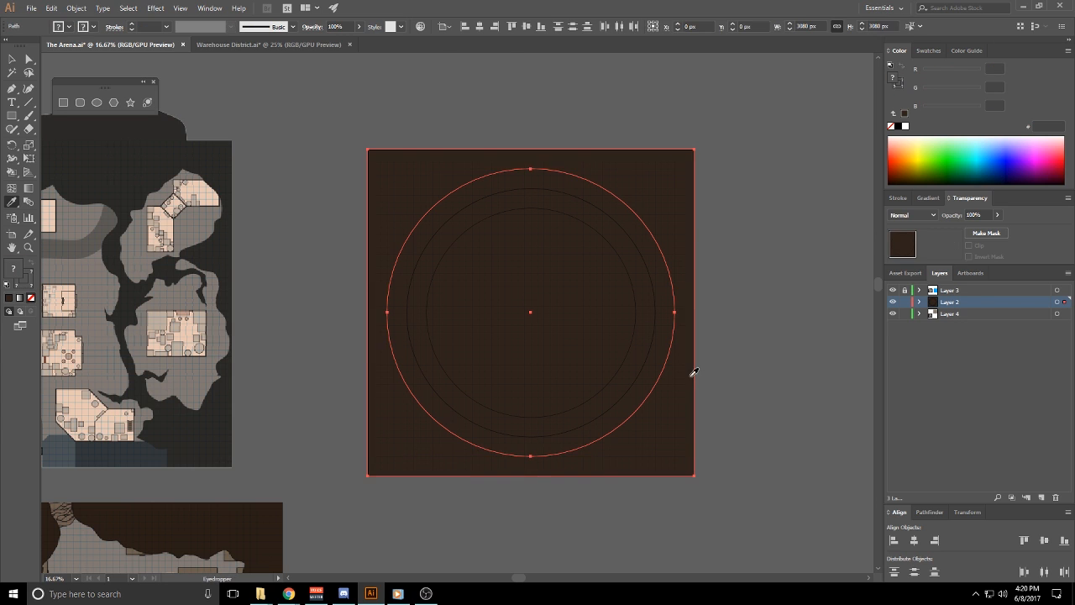
left_click(929, 513)
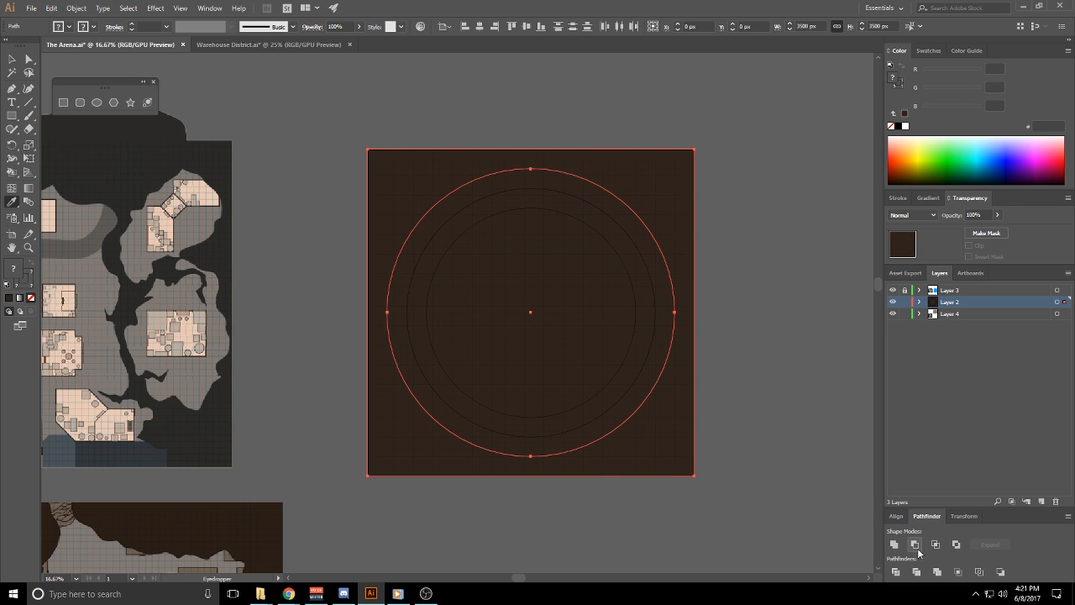
left_click(914, 544)
left_click(773, 351)
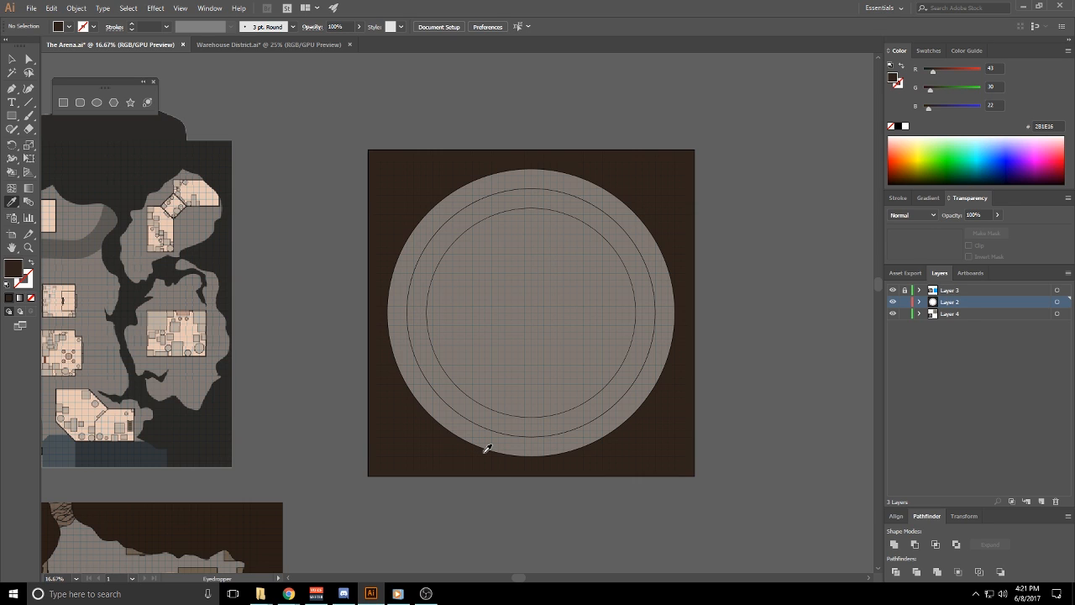
Lock the dark brown frame and the grey-brown ground square on Layer 4
left_click(441, 422, "ctrl")
left_click(326, 471, "ctrl")
left_click(387, 463, "ctrl")
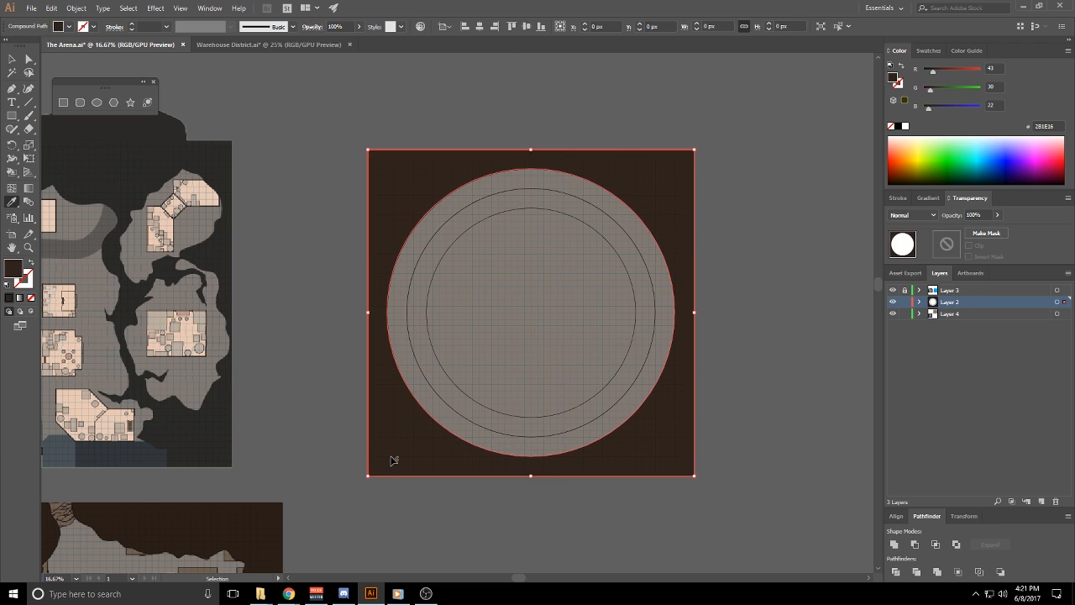
key("ctrl+shift+a")
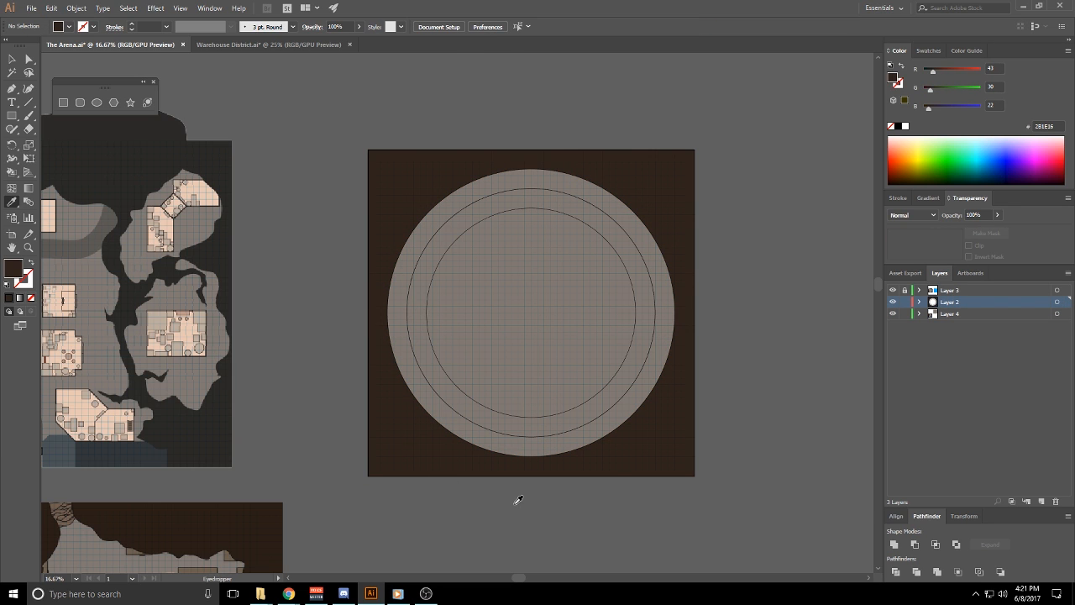
left_click(427, 449, "ctrl")
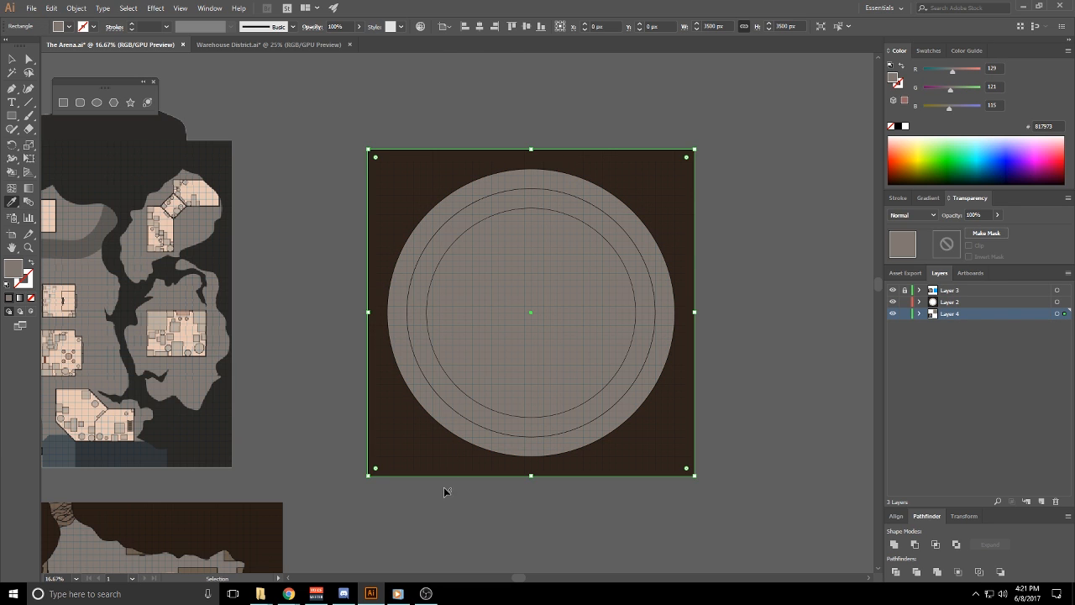
key("ctrl+2")
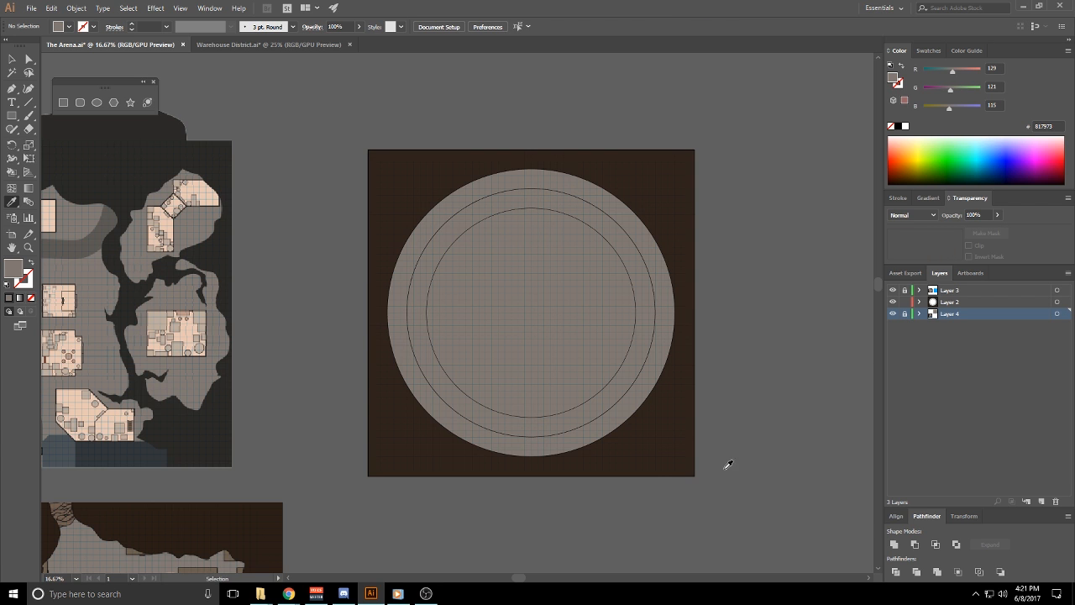
Duplicate the innermost and outermost circles in place and subtract the inner one from the outer one to form a ring
left_click_drag(564, 479, 462, 467)
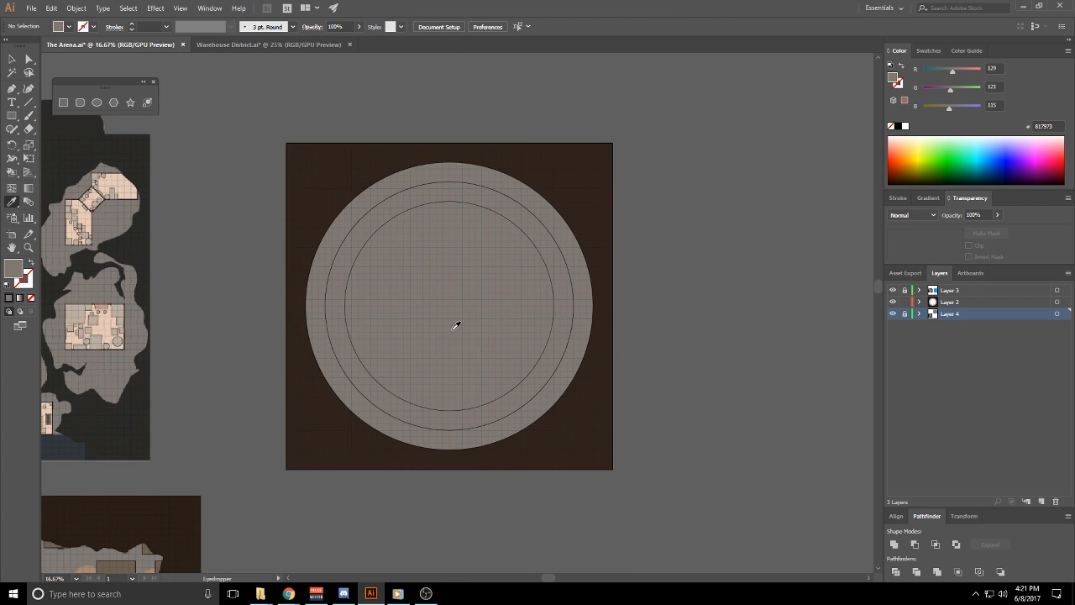
scroll(441, 344, "up", 1)
left_click_drag(441, 345, 559, 338)
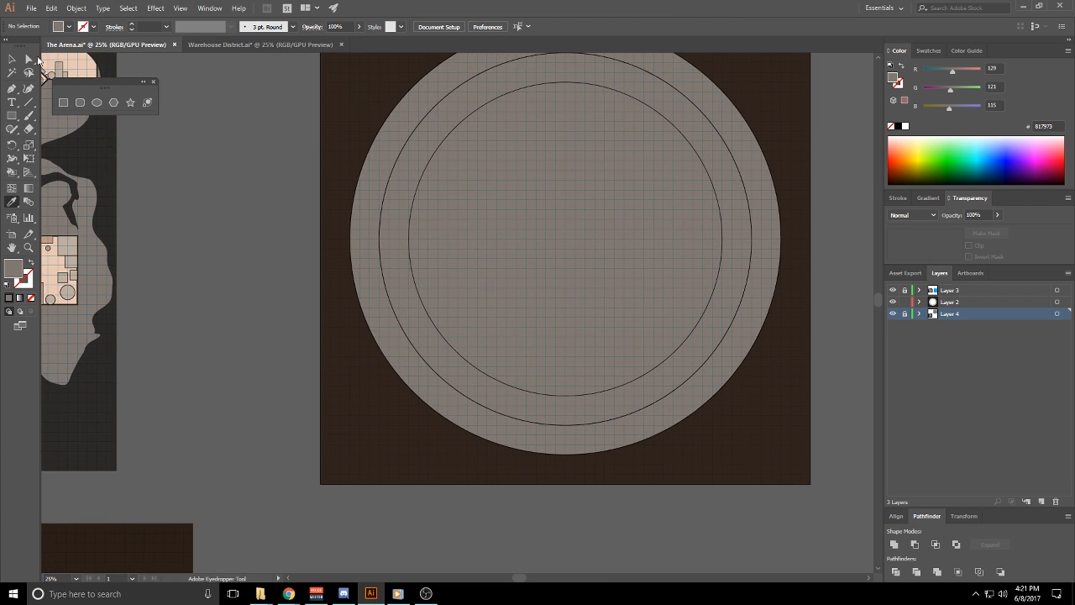
key("v")
left_click(476, 369)
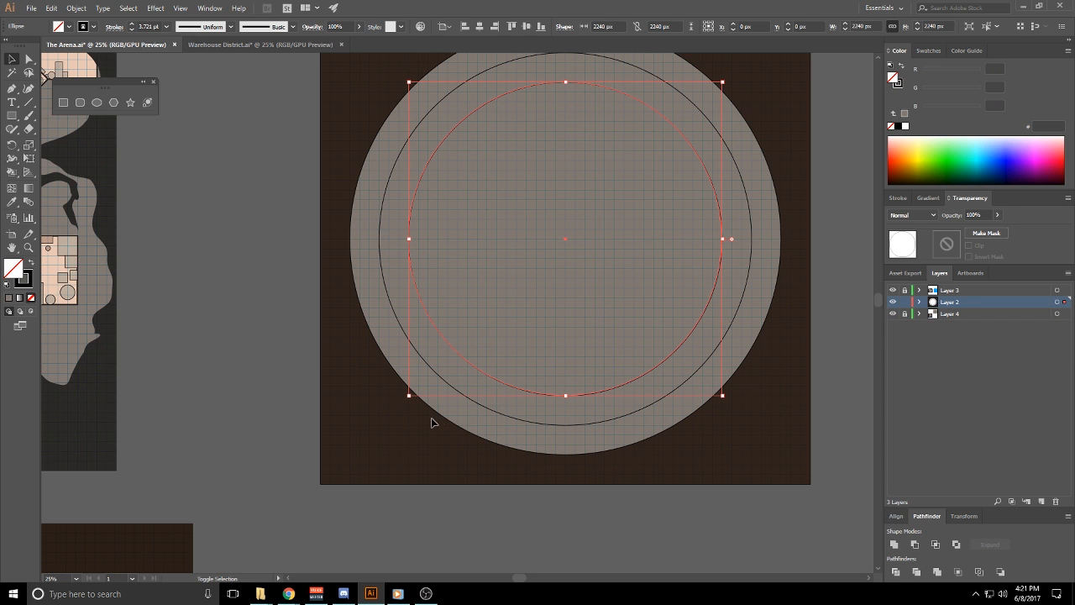
left_click(440, 414, "shift")
key("ctrl+c")
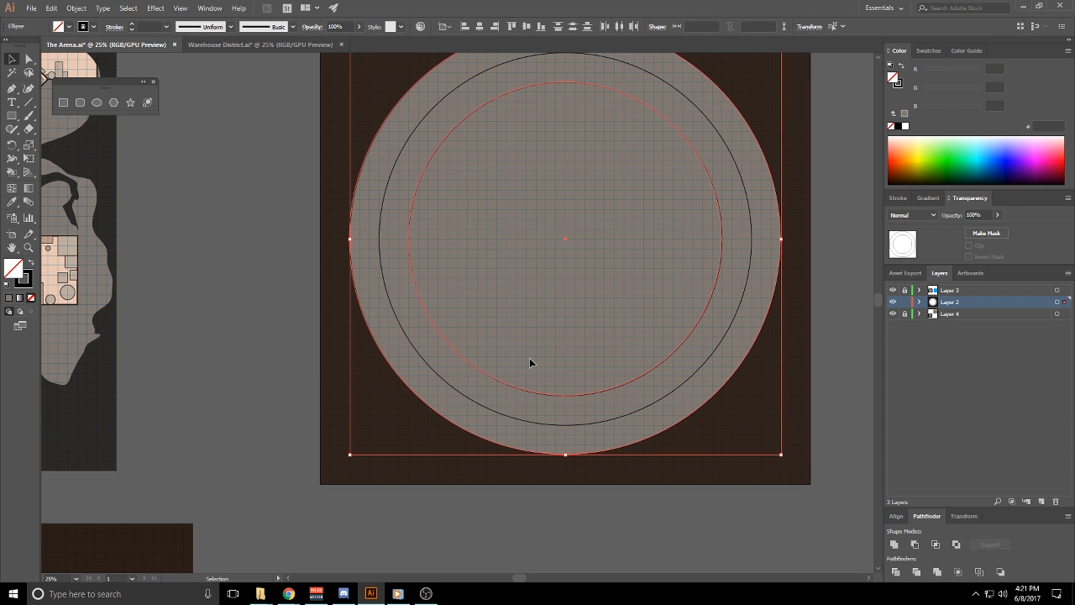
left_click(529, 358)
key("ctrl+f")
left_click(920, 546)
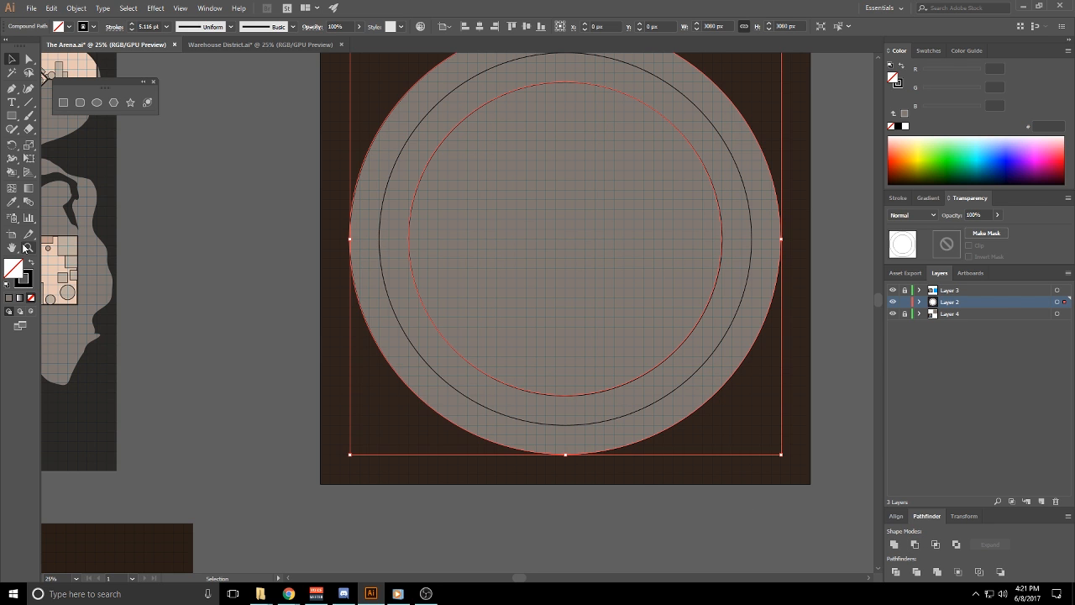
Fill the ring with the brown building colour #6D5F4F sampled from the lake map
left_click(13, 204)
key("space")
left_click_drag(235, 453, 627, 73)
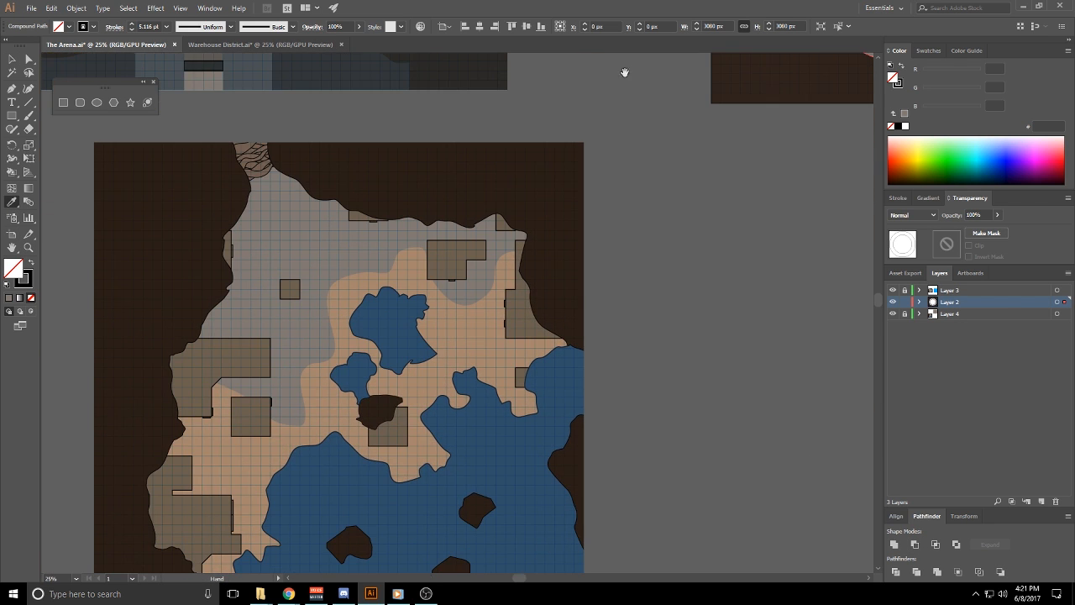
left_click(452, 255)
key("space")
left_click_drag(720, 224, 454, 465)
left_click_drag(660, 329, 477, 480)
left_click(804, 404, "ctrl")
left_click_drag(761, 333, 794, 364)
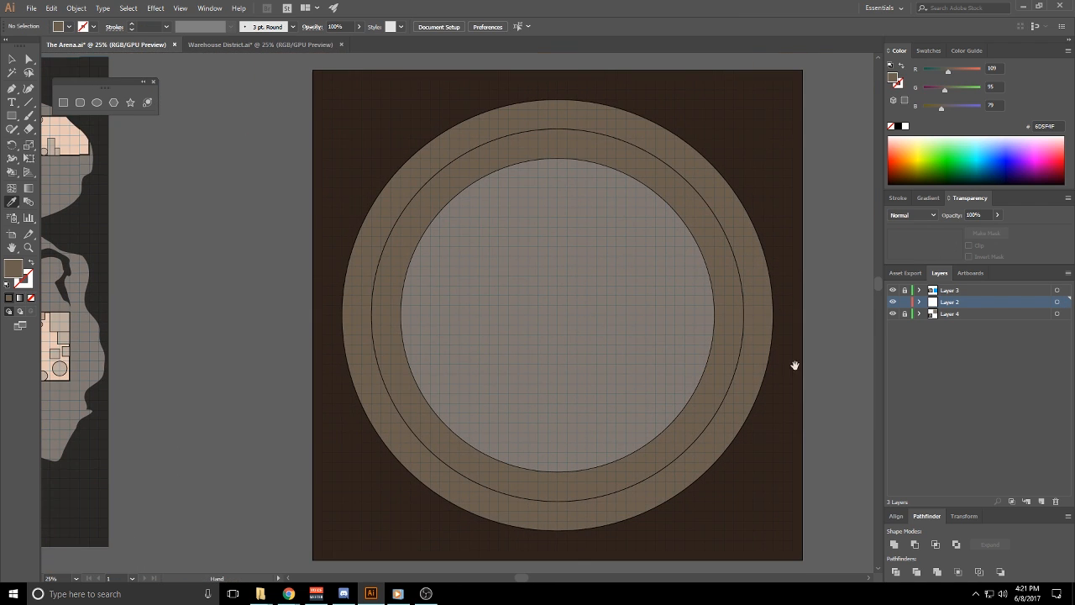
Draw a 770 × 280 px rectangle across the lower part of the brown ring and shift it up one grid cell
left_click(13, 115)
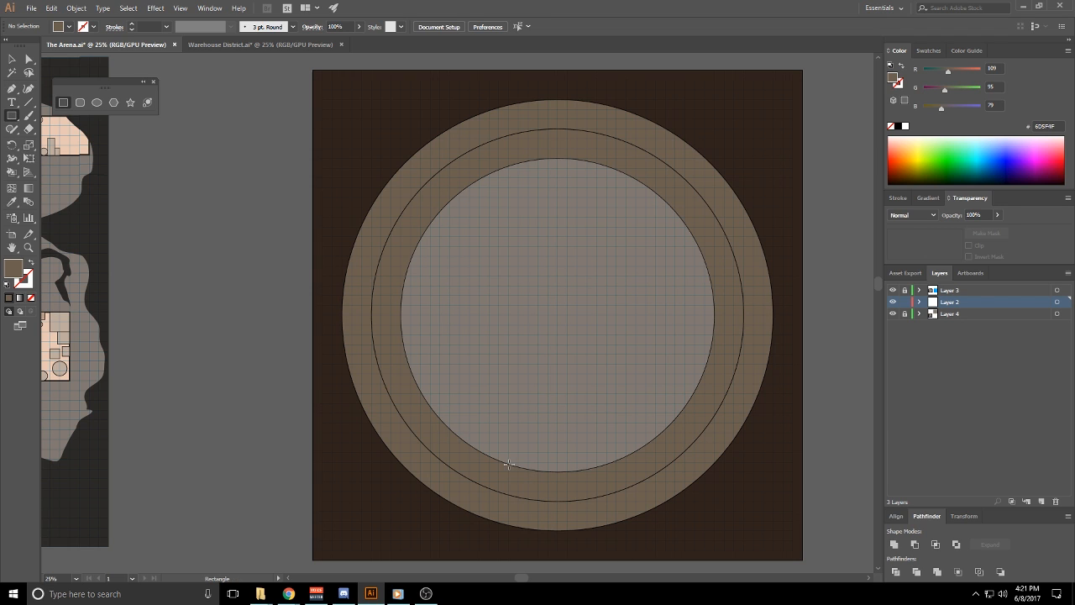
left_click_drag(508, 463, 617, 501)
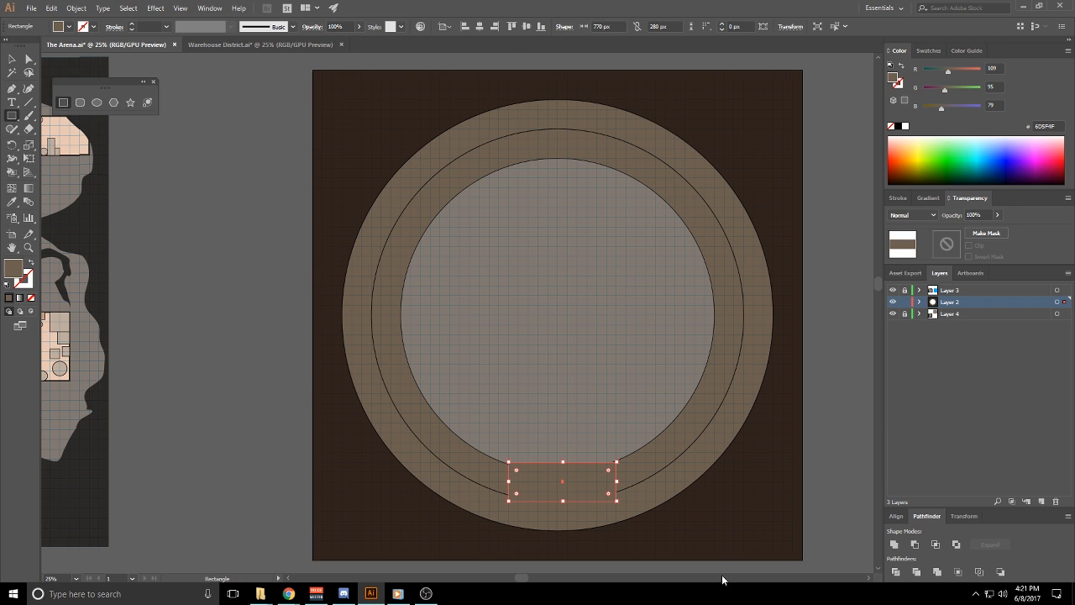
left_click(821, 450, "ctrl")
left_click_drag(832, 489, 819, 440)
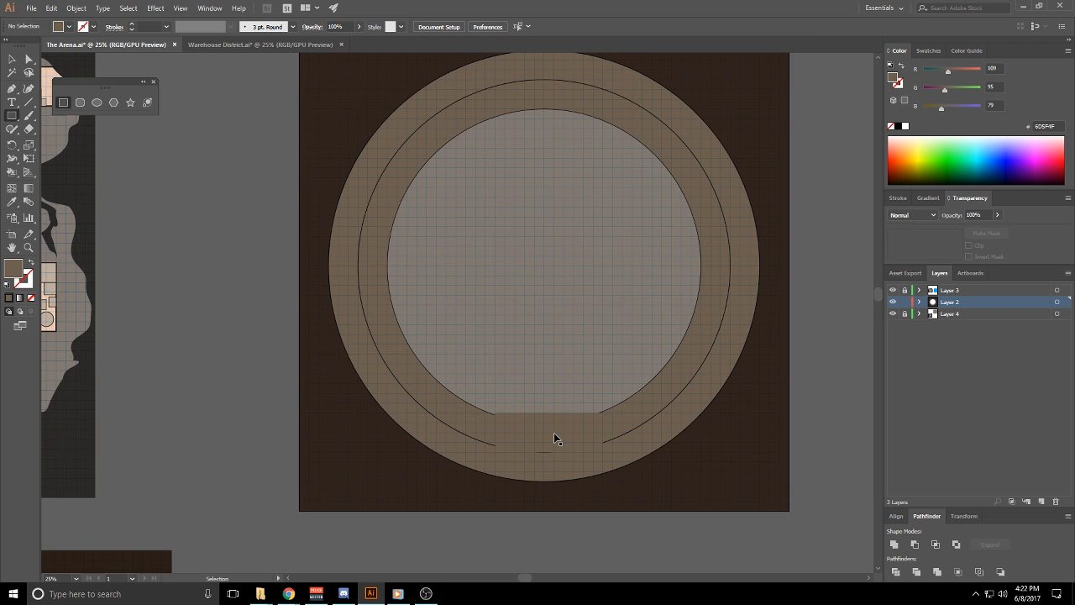
left_click_drag(551, 437, 551, 426)
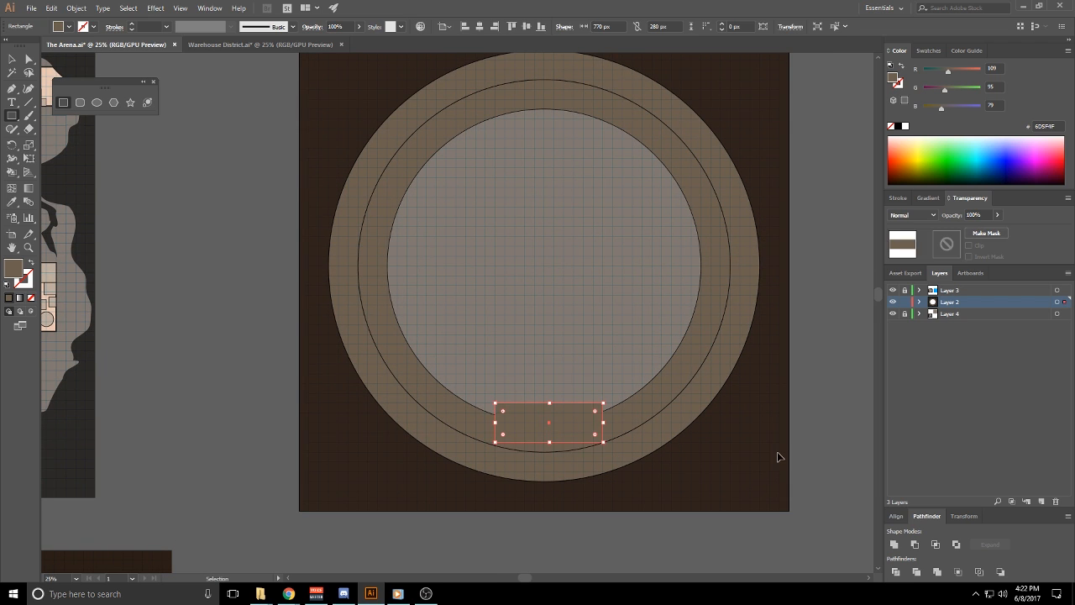
Give the brown rectangle at the lower part of the ring a black stroke
left_click(776, 451, "ctrl")
left_click(557, 437, "ctrl")
left_click(32, 282)
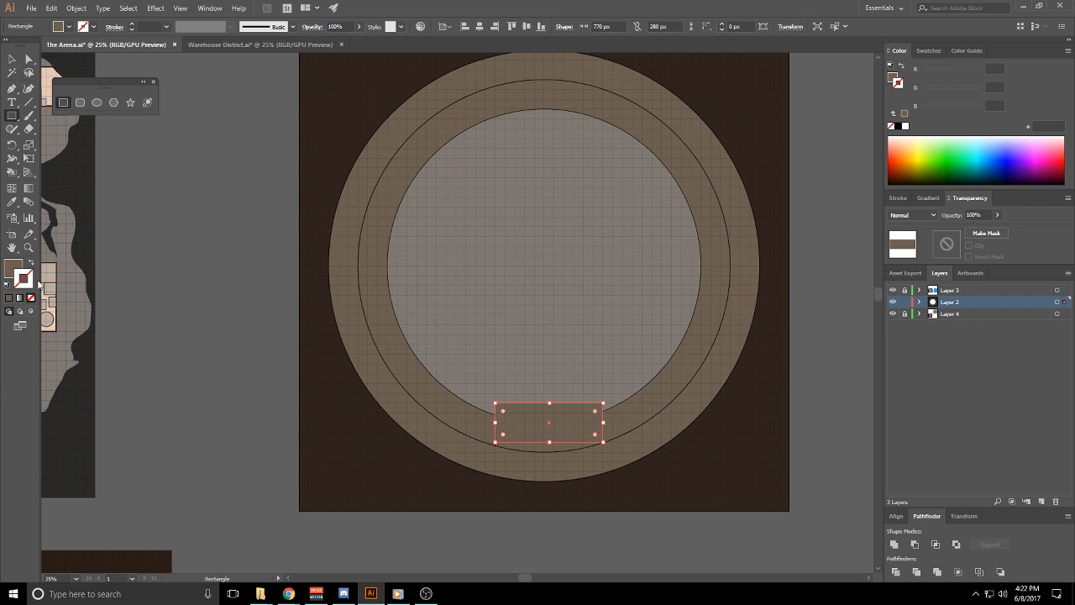
left_click(898, 128)
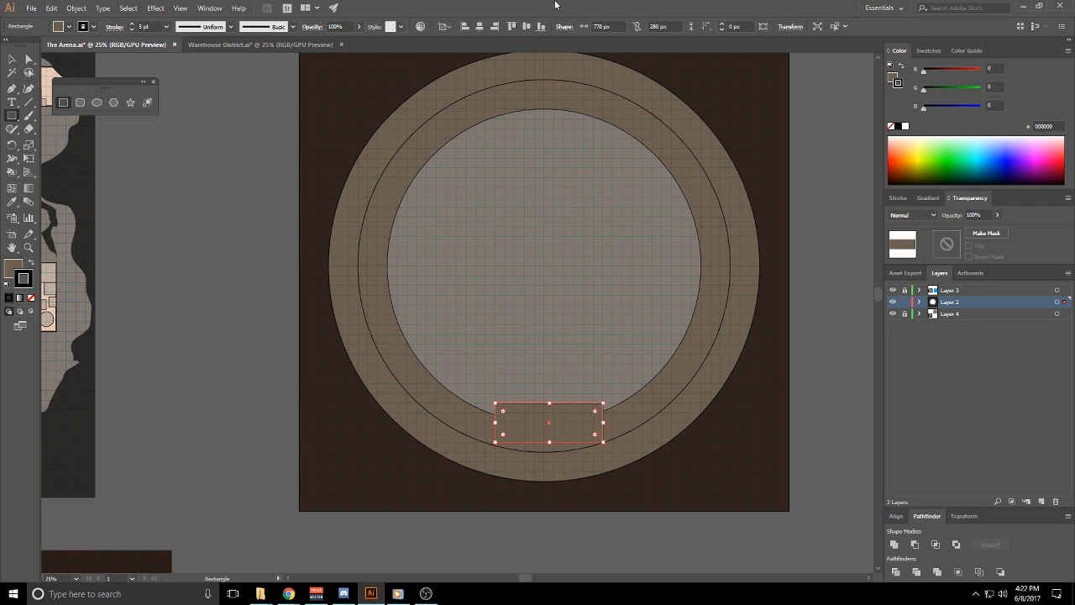
left_click(12, 60)
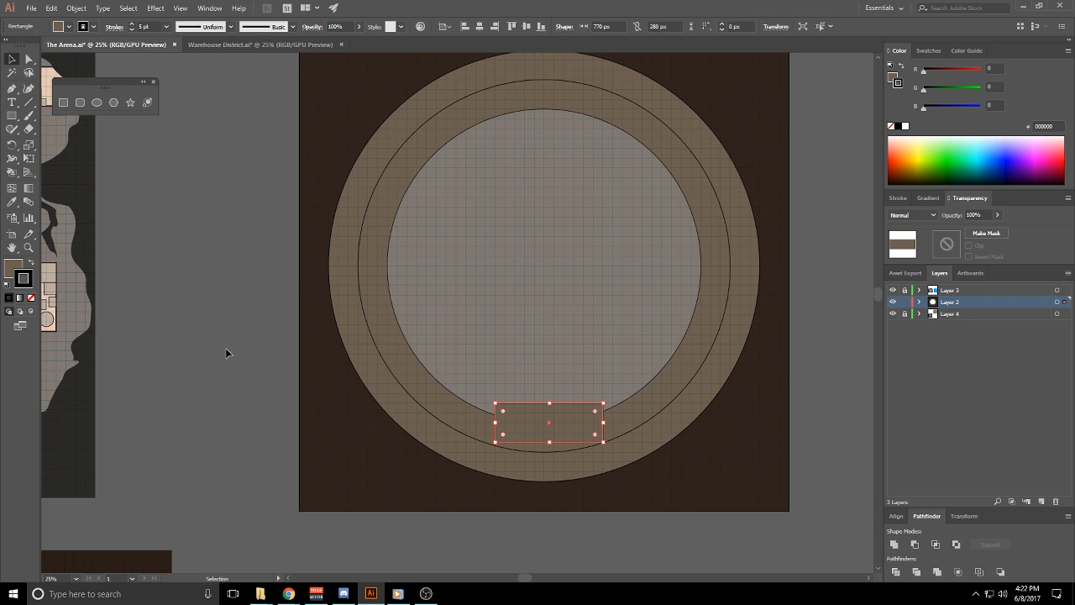
left_click(228, 354)
Cut the outlined rectangle and paste it behind the brown ring
left_click_drag(438, 415, 414, 363)
left_click(526, 359)
key("ctrl+x")
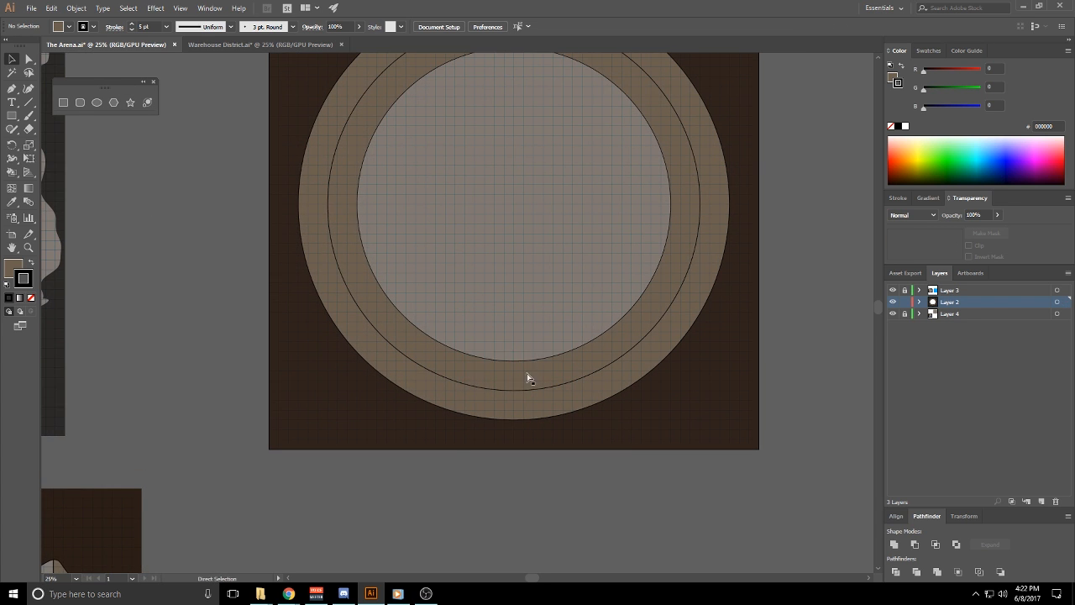
left_click(523, 374)
key("ctrl+b")
left_click(590, 499)
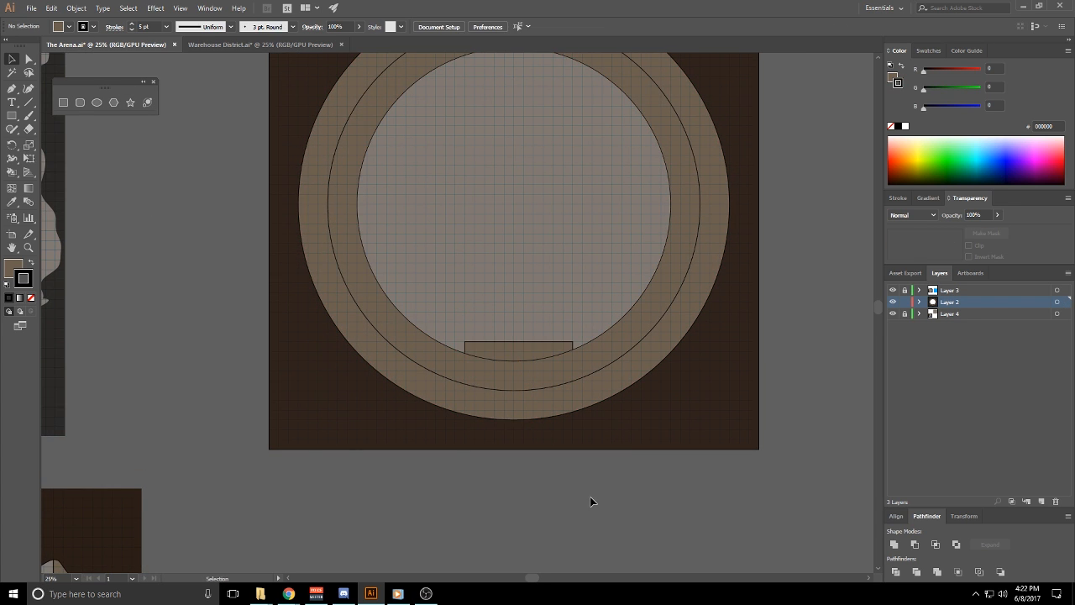
left_click_drag(674, 355, 628, 432)
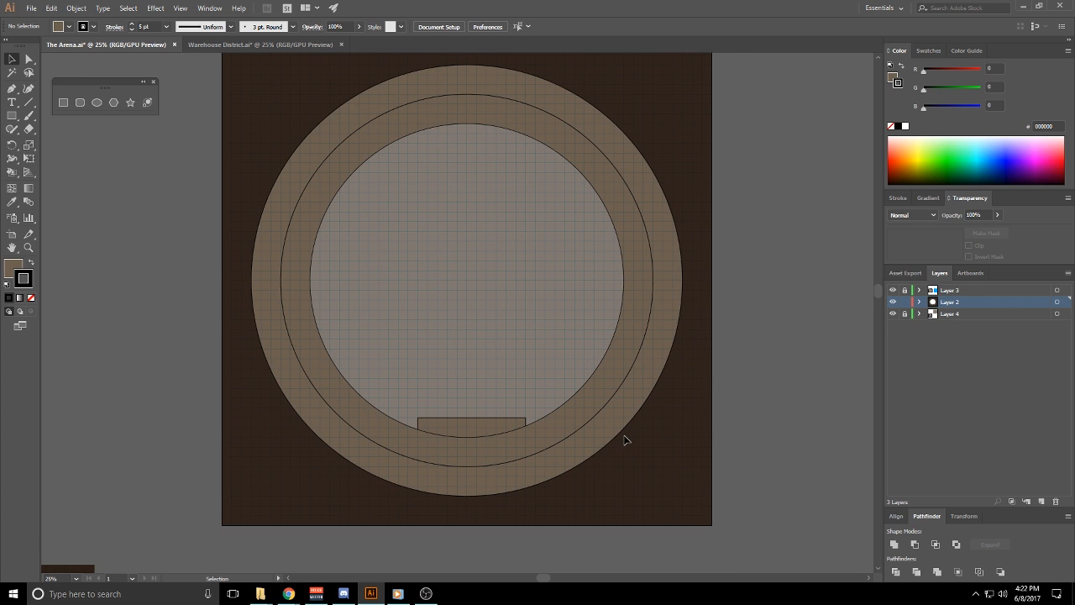
Fill the rectangle behind the ring with the grey-brown sampled from the arena floor
left_click(503, 427)
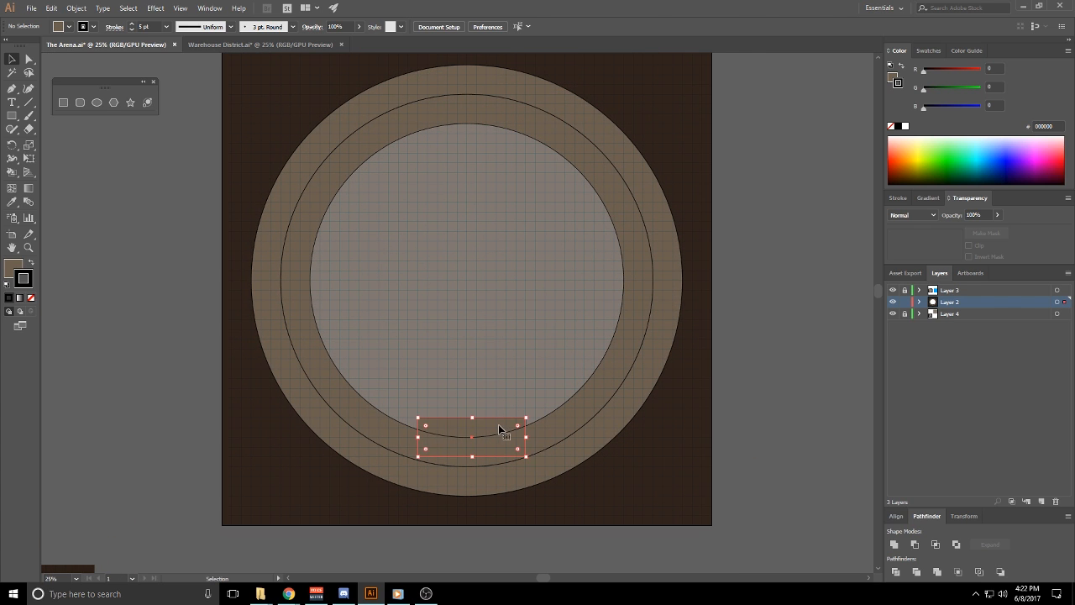
key("i")
left_click(484, 300)
left_click(578, 486, "ctrl")
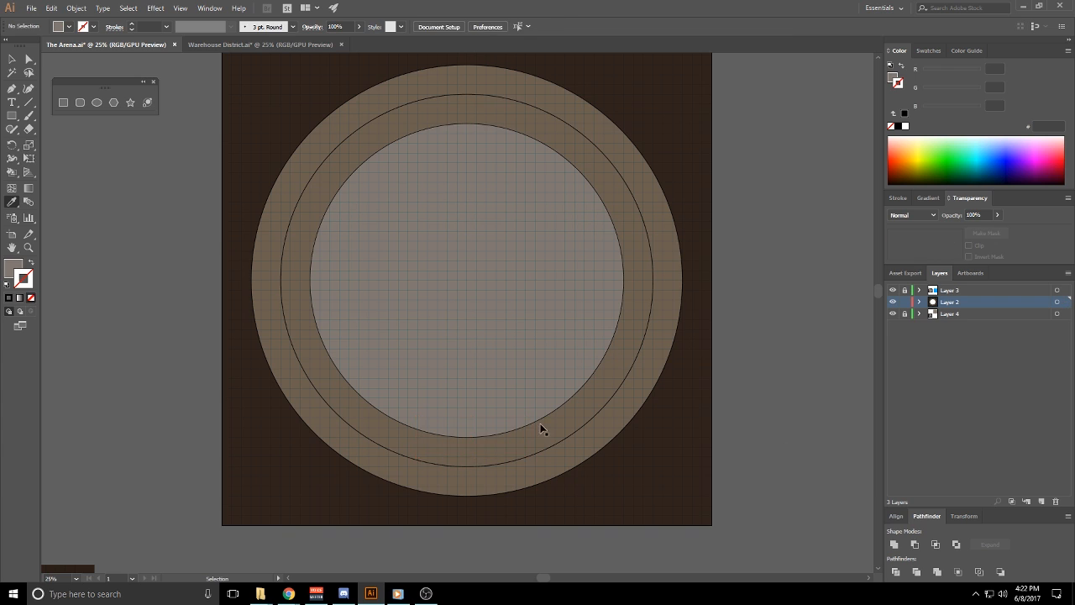
Bring the grey-brown rectangle in front of the ring and move it down one grid cell to the middle circle's lowest point
left_click(496, 432, "ctrl")
key("ctrl+x")
key("ctrl+f")
left_click_drag(490, 434, 484, 441)
left_click(750, 449, "ctrl")
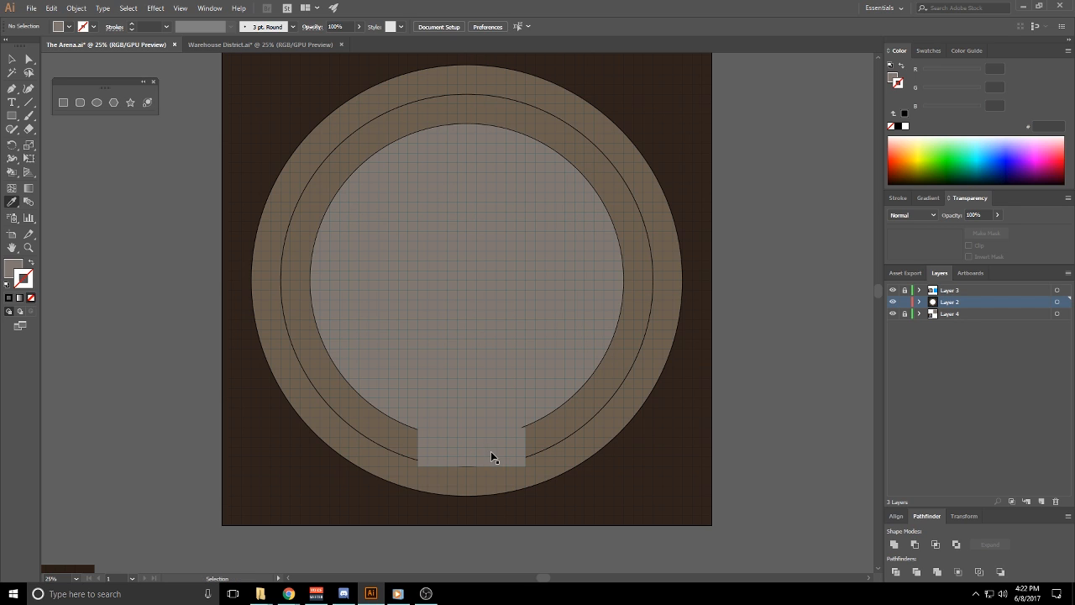
Resize the grey-brown rectangle to 700 px wide, centred on the arena's vertical axis
left_click_drag(481, 453, 525, 451)
left_click(726, 463)
left_click(502, 453)
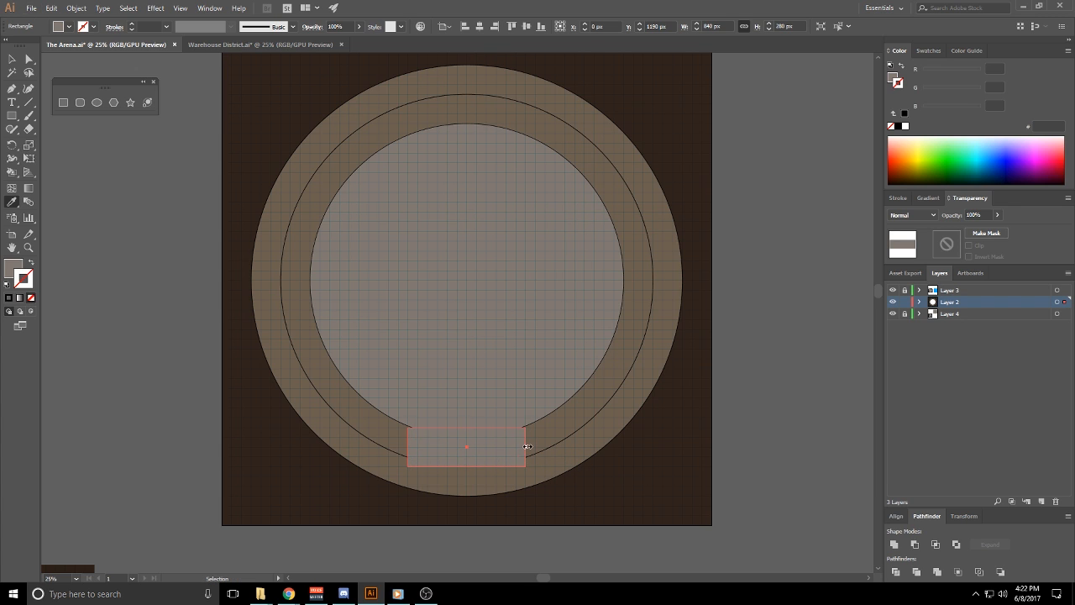
left_click_drag(525, 446, 517, 446)
left_click(720, 425)
Duplicate the grey-brown rectangle straight up to the opposite side of the ring, against the middle circle's highest point
left_click_drag(704, 439, 729, 350)
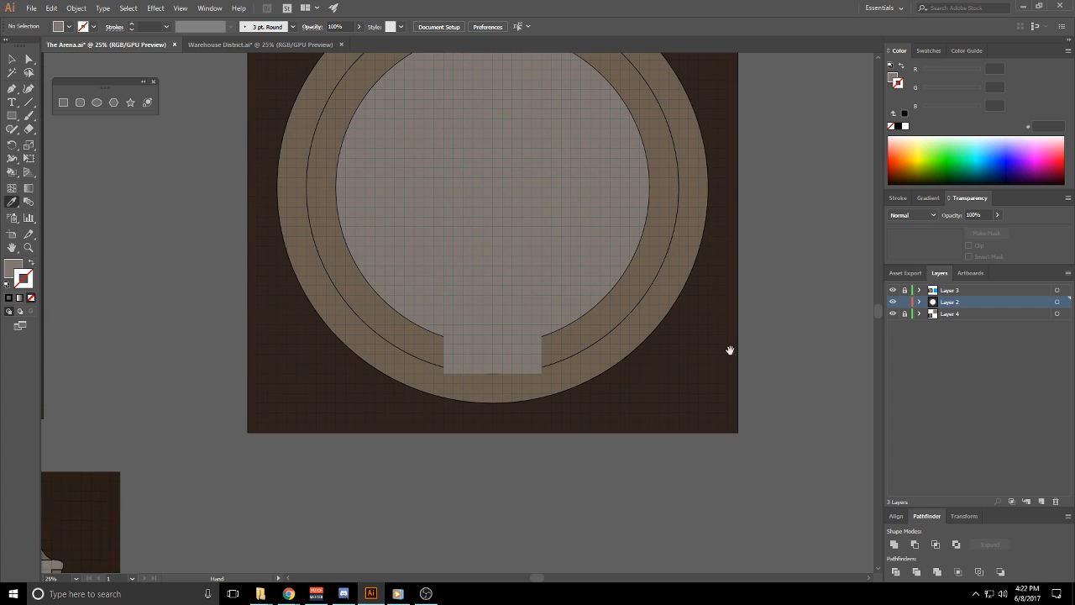
key("i")
left_click_drag(605, 179, 616, 301)
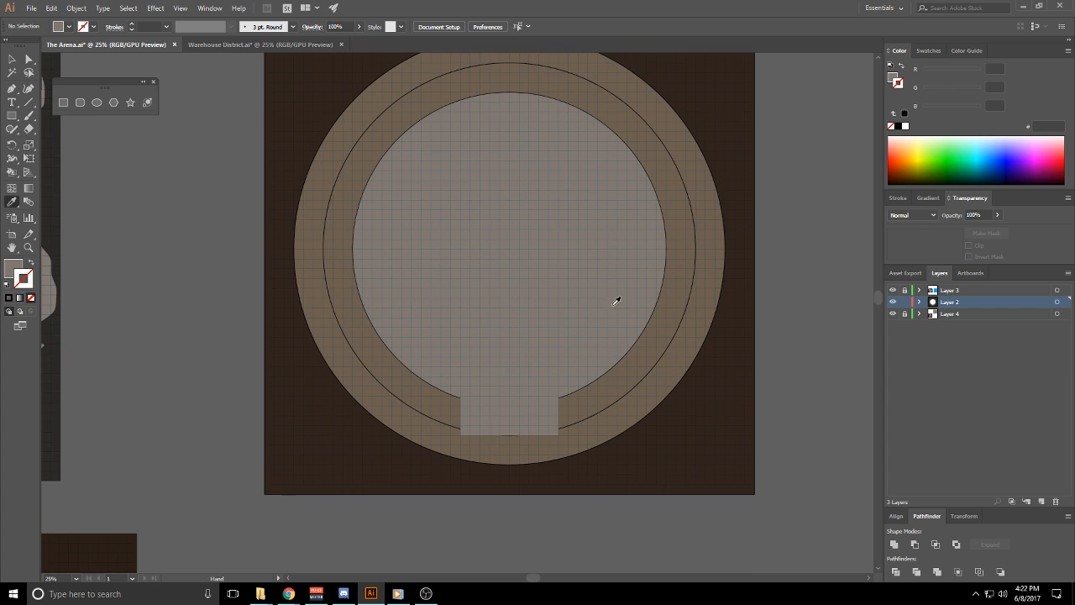
left_click_drag(520, 416, 520, 82)
left_click(782, 180, "ctrl")
left_click_drag(788, 228, 760, 322)
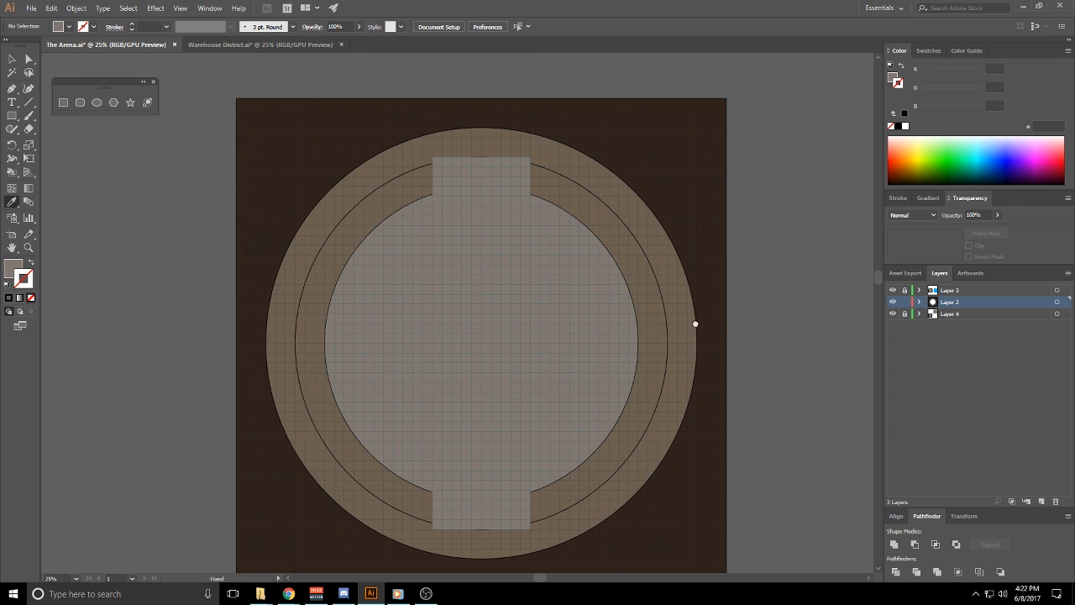
left_click_drag(694, 319, 702, 236)
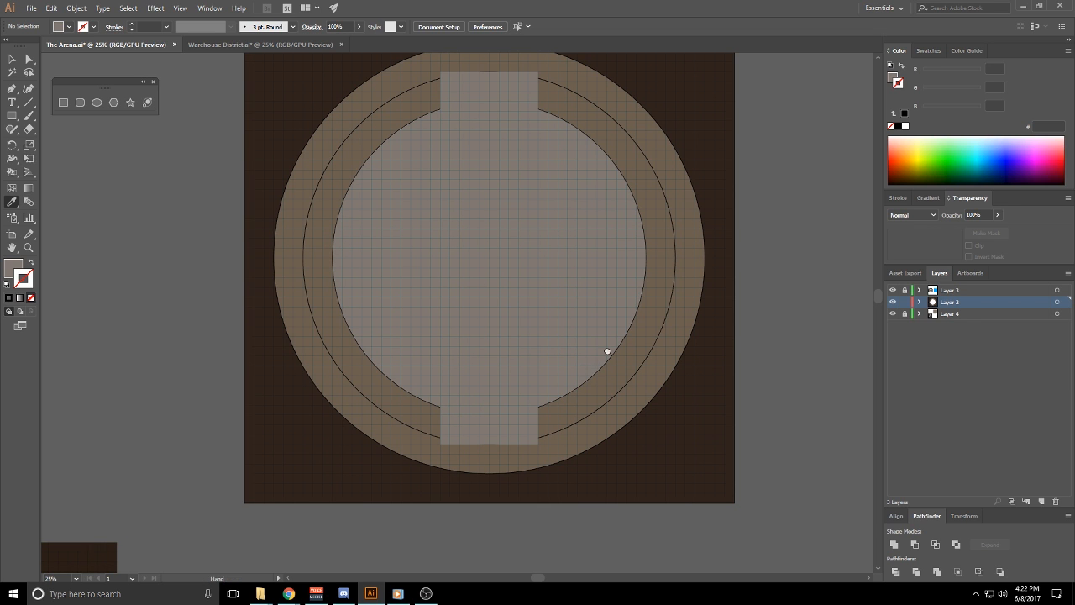
left_click_drag(608, 353, 663, 377)
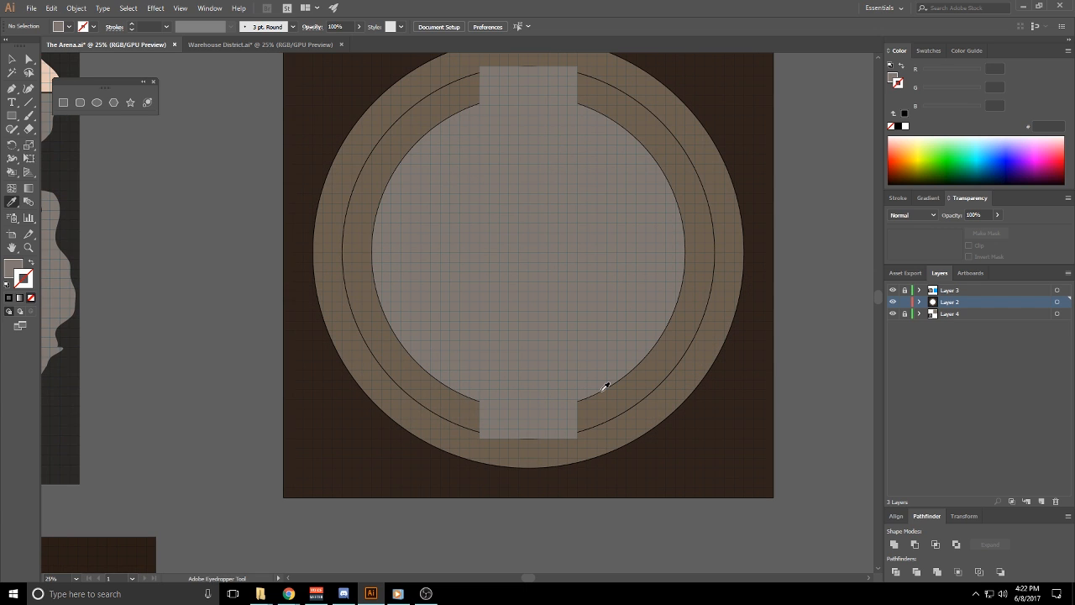
scroll(588, 450, "up", 3)
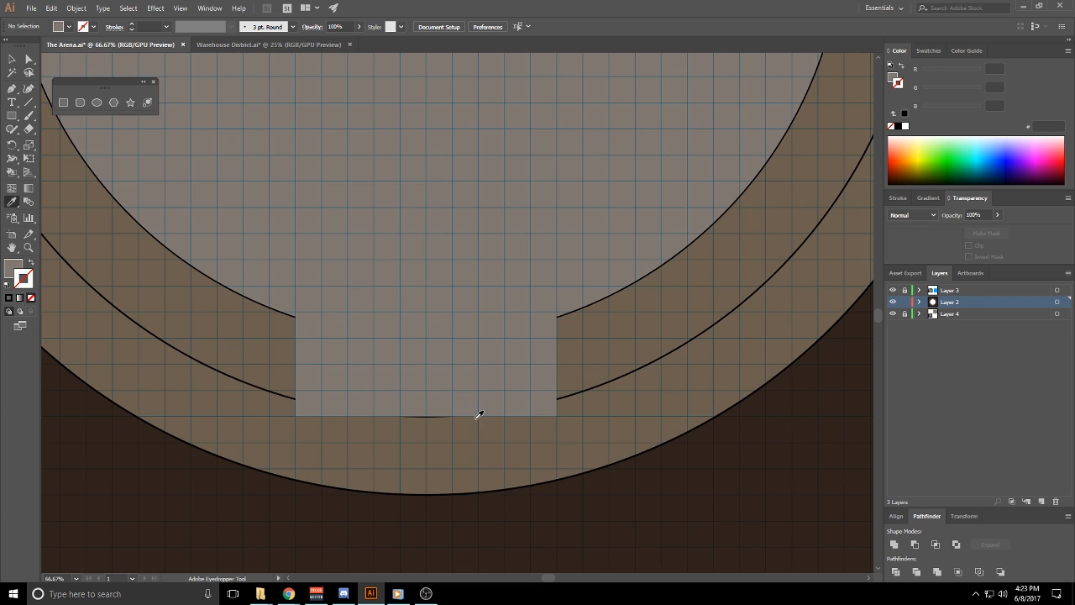
left_click(11, 88)
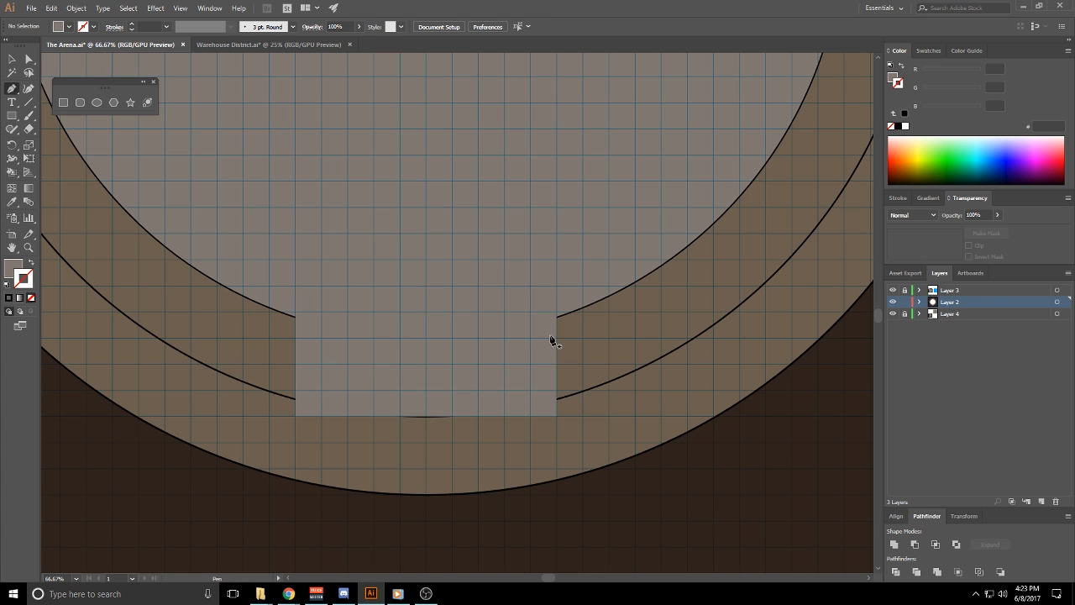
left_click(296, 415, "ctrl")
left_click(799, 418, "ctrl")
left_click(640, 372, "ctrl")
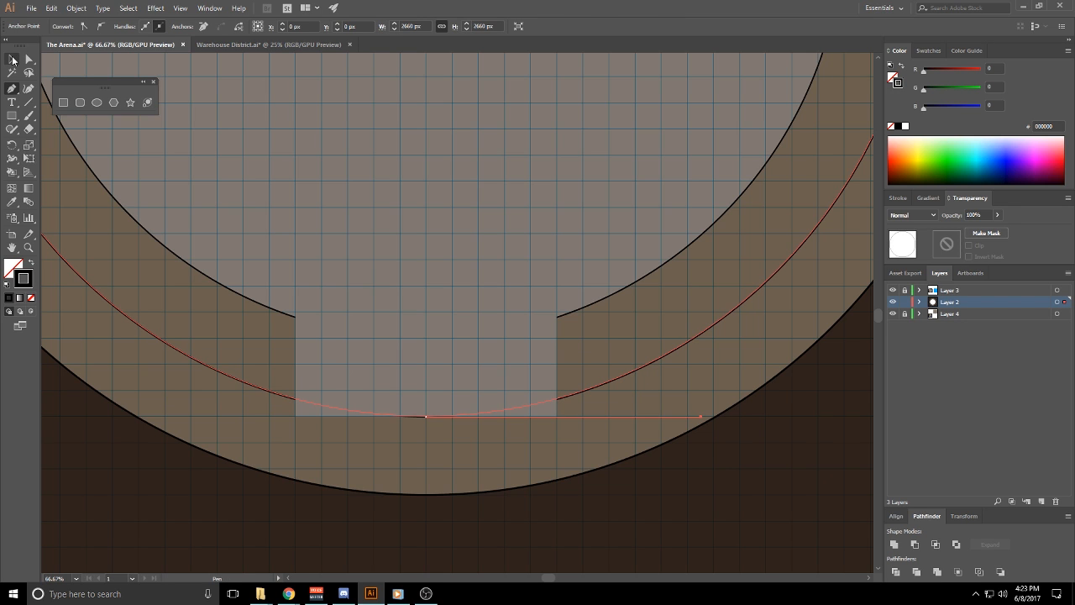
Copy the middle circle and paste the duplicate in place in front of the grey-brown rectangles
left_click(12, 59)
left_click(859, 511)
left_click(628, 374)
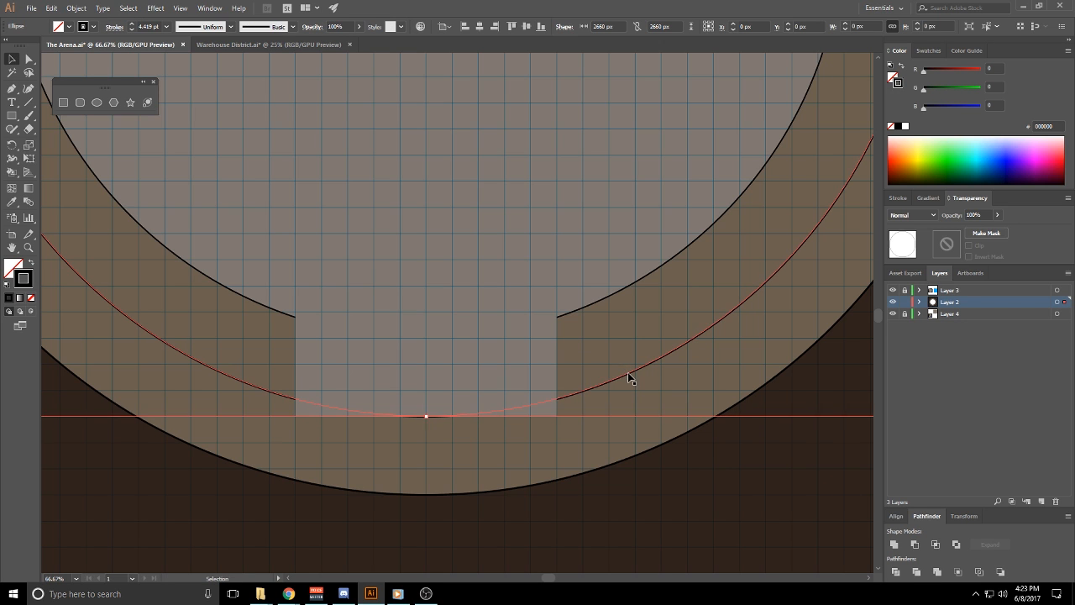
key("ctrl+c")
left_click(520, 386)
key("ctrl+f")
left_click(650, 489)
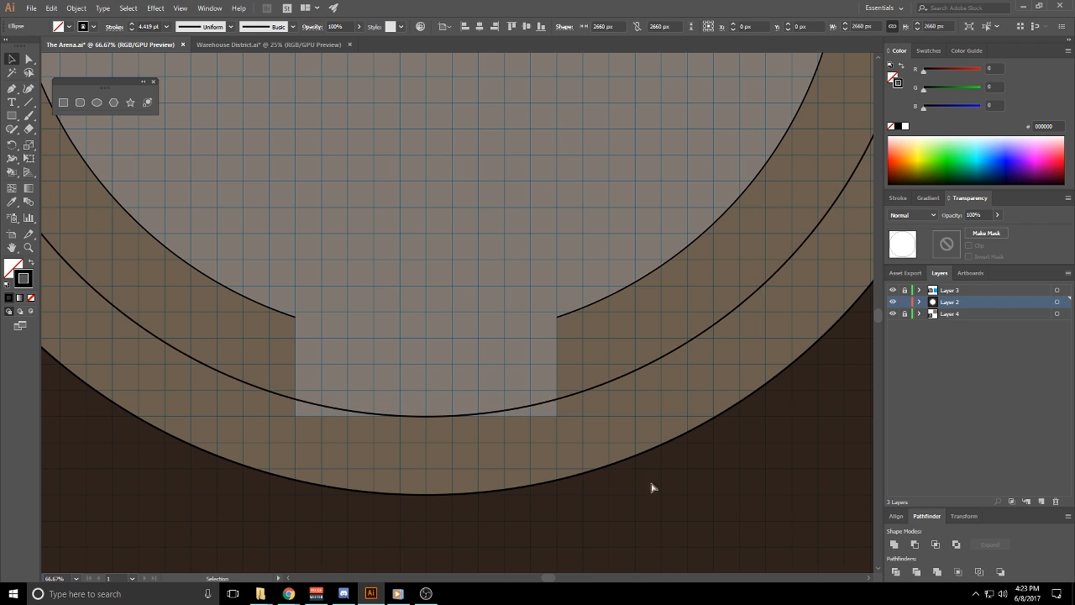
Stretch the lower and upper grey-brown rectangles outward by one grid cell, past the middle circle
left_click(533, 414)
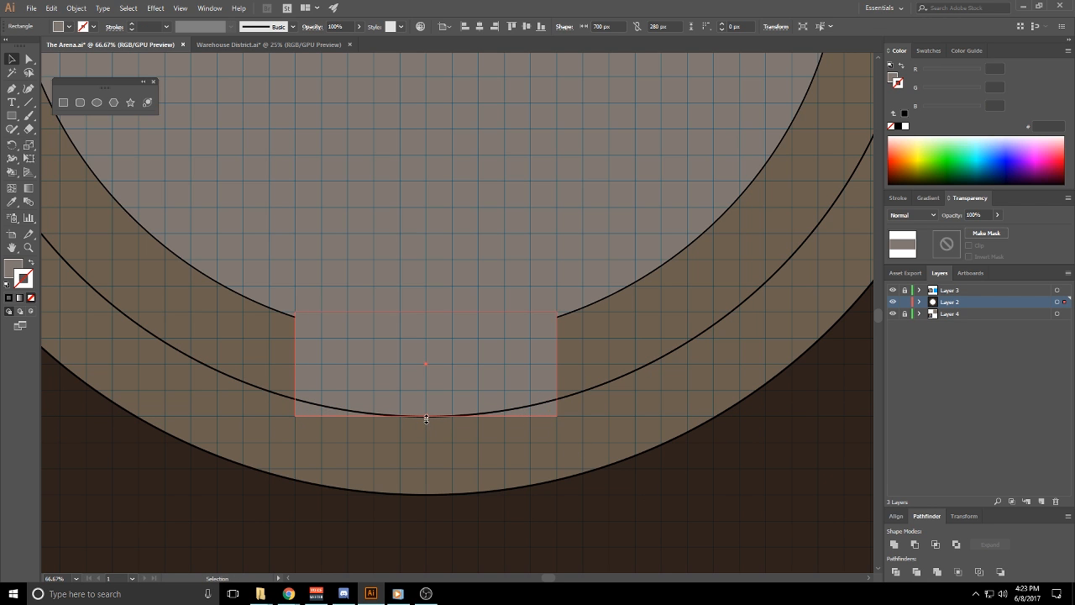
left_click_drag(426, 418, 449, 441)
left_click(662, 454)
scroll(678, 426, "up", 4)
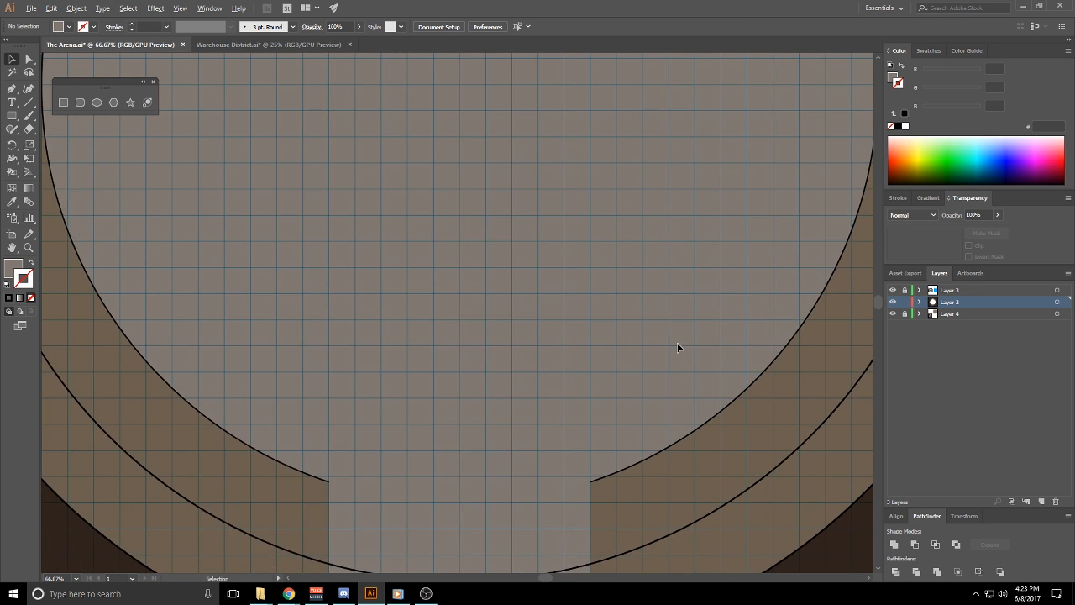
scroll(677, 342, "down", 2)
scroll(619, 336, "up", 3)
left_click(533, 277)
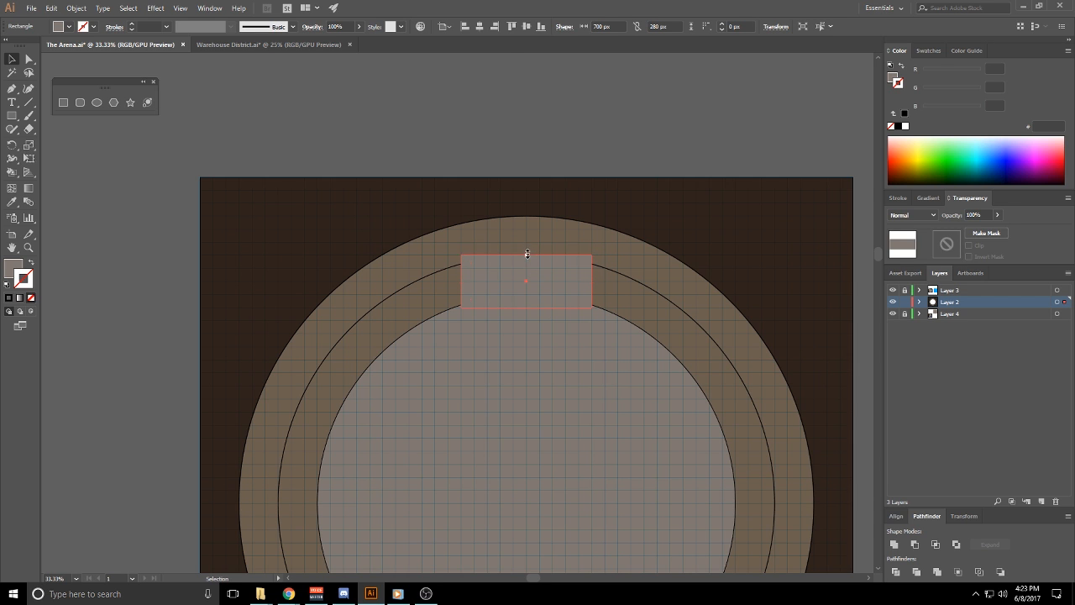
left_click_drag(527, 254, 527, 243)
left_click(691, 192)
Intersect the middle circle's copy with the lower rectangle to give the entrance a curved outer edge
left_click(652, 292)
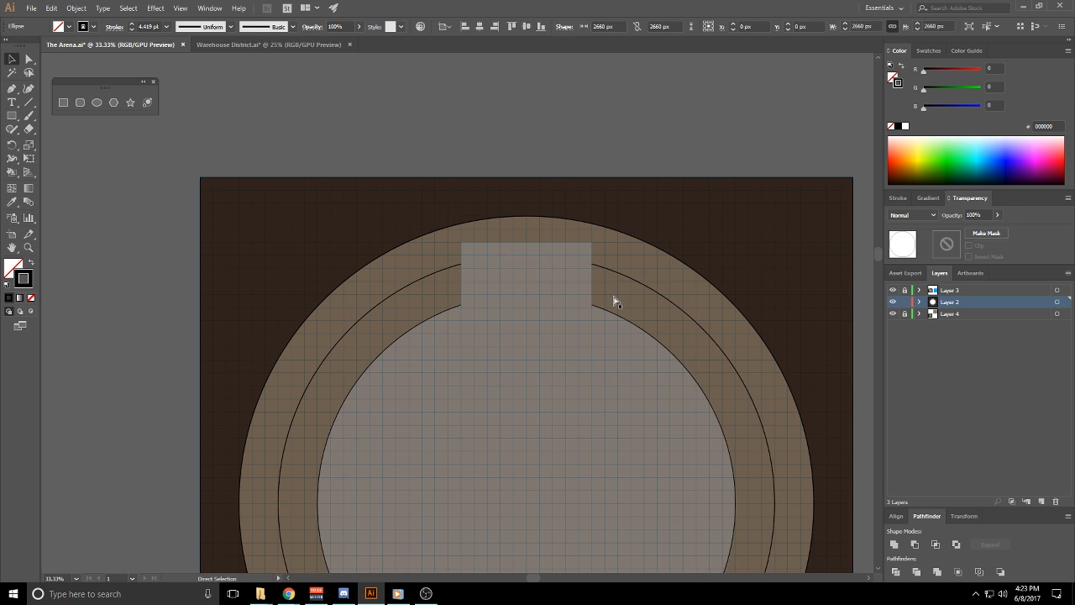
scroll(632, 353, "down", 5)
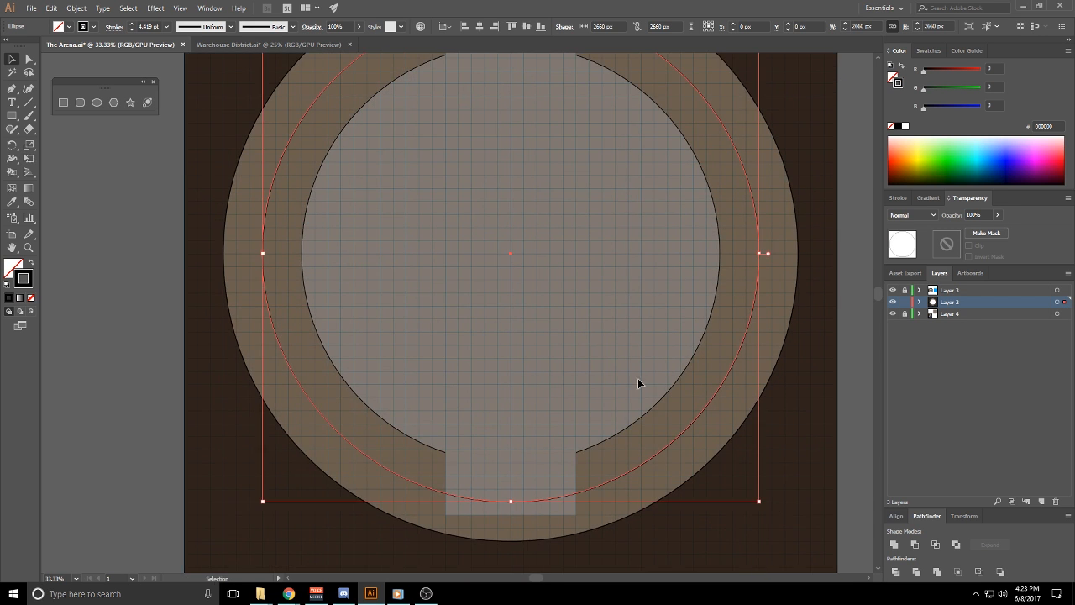
left_click(660, 333)
left_click(680, 352)
left_click(554, 465, "shift")
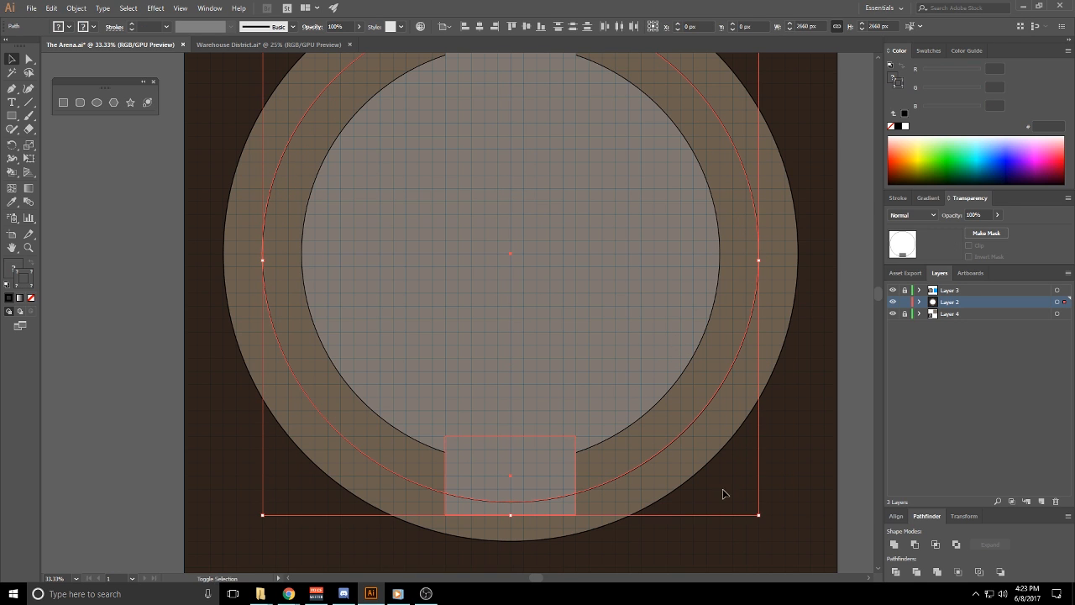
left_click(935, 545)
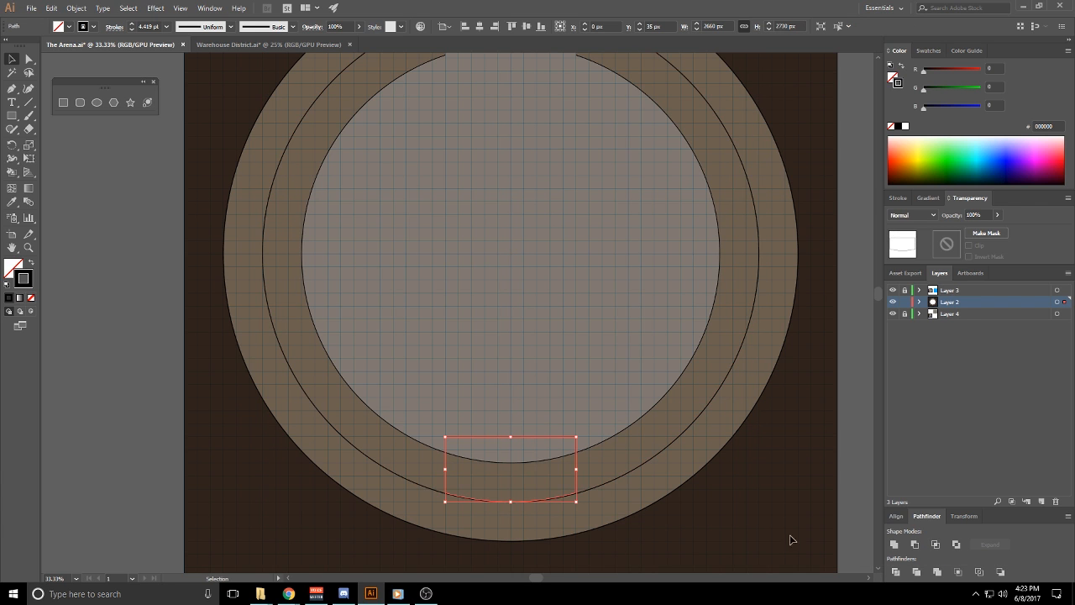
Fill the curved lower entrance shape with the grey-brown sampled from the arena floor
left_click(12, 202)
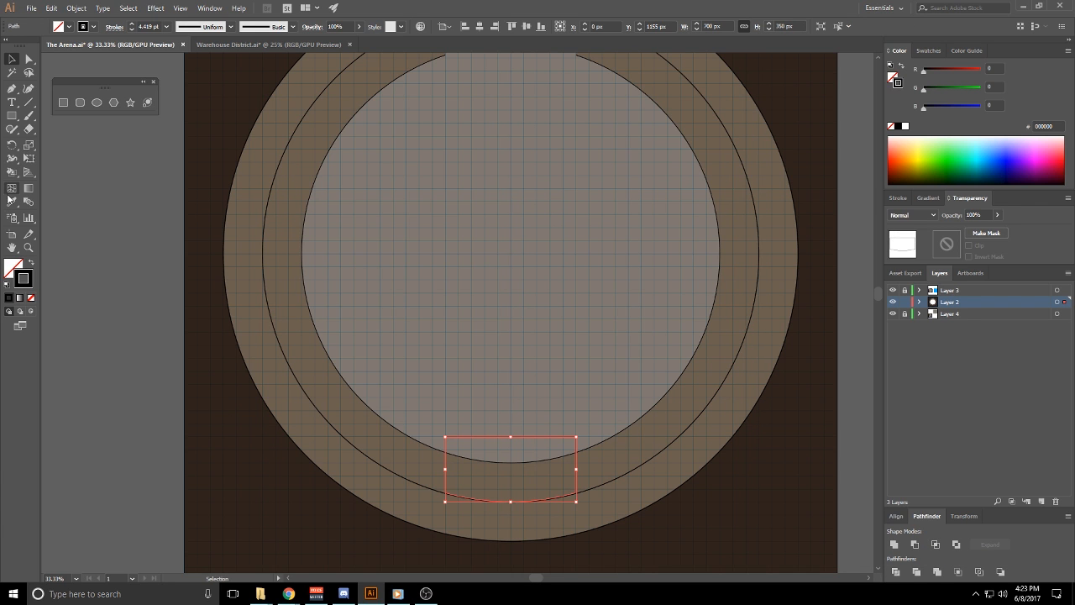
left_click(466, 246)
left_click(173, 357, "ctrl")
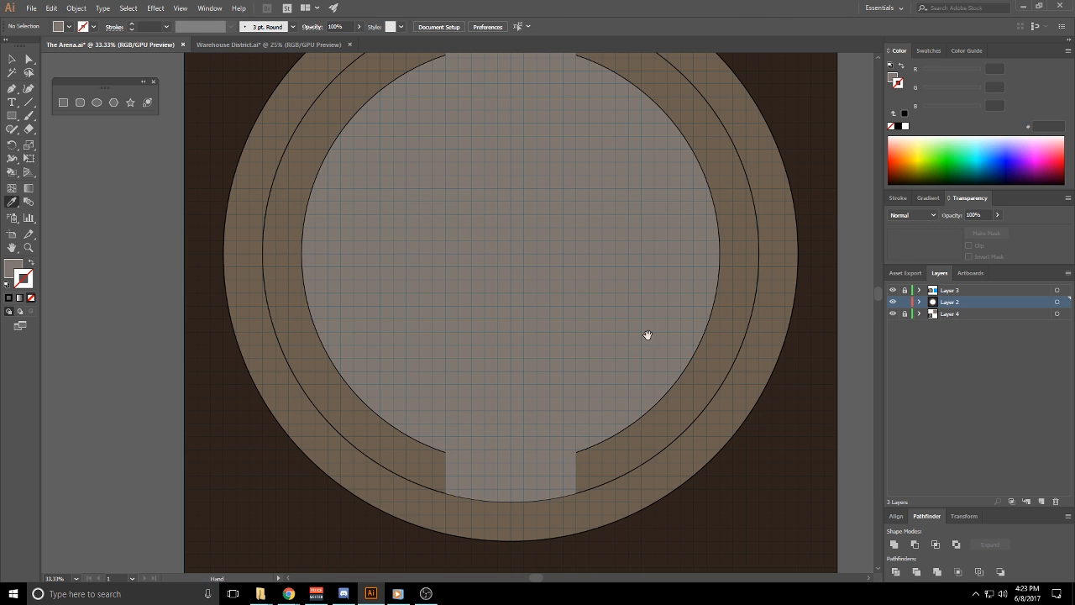
left_click_drag(646, 336, 629, 356)
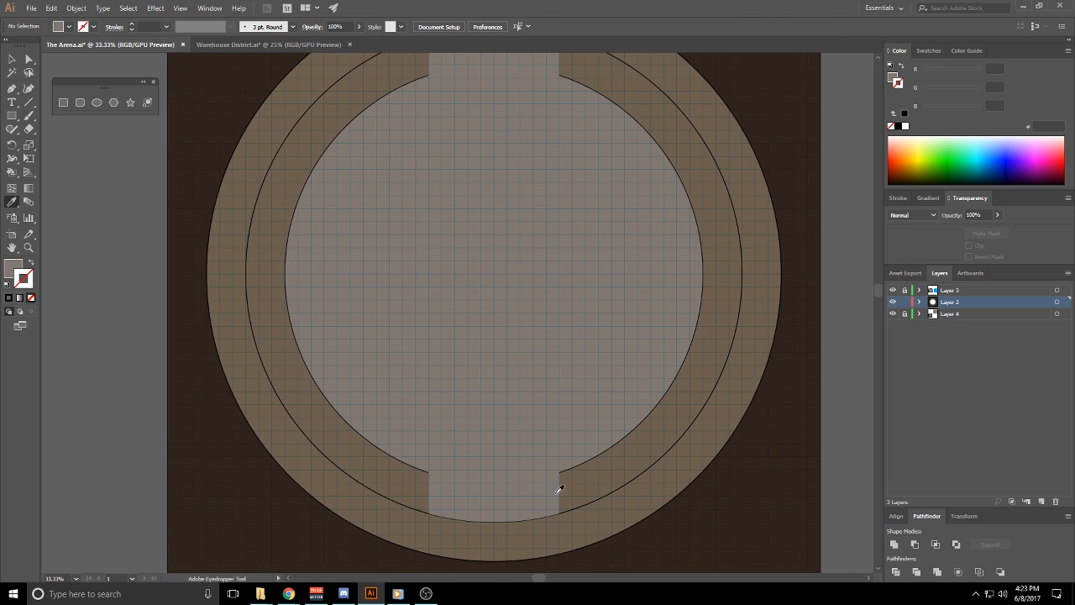
scroll(549, 344, "up", 3)
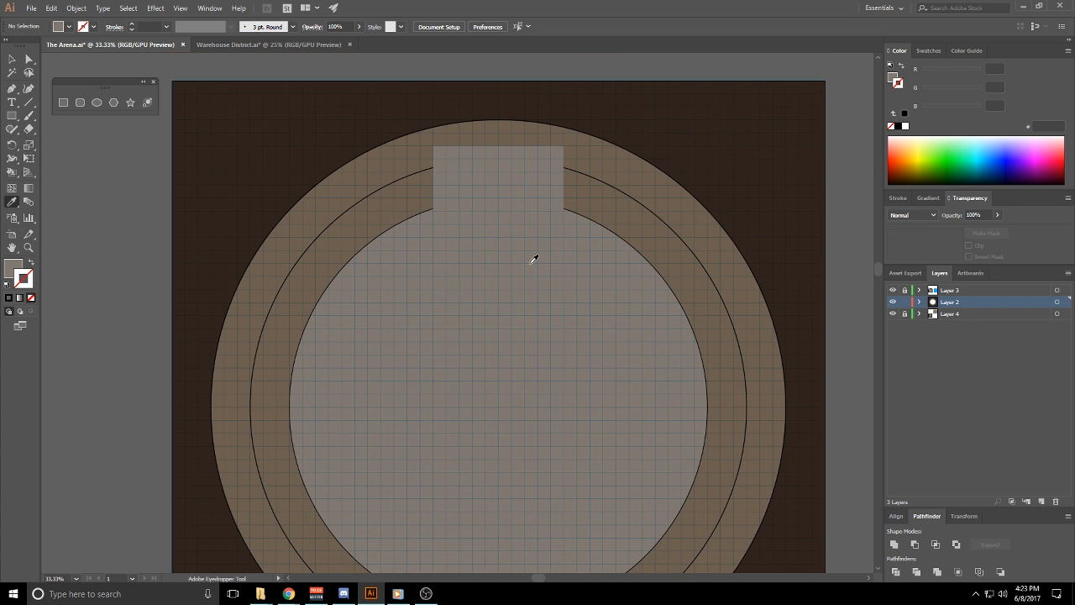
Intersect the middle circle's copy with the upper rectangle to give the upper entrance a curved outer edge
left_click(553, 182, "ctrl")
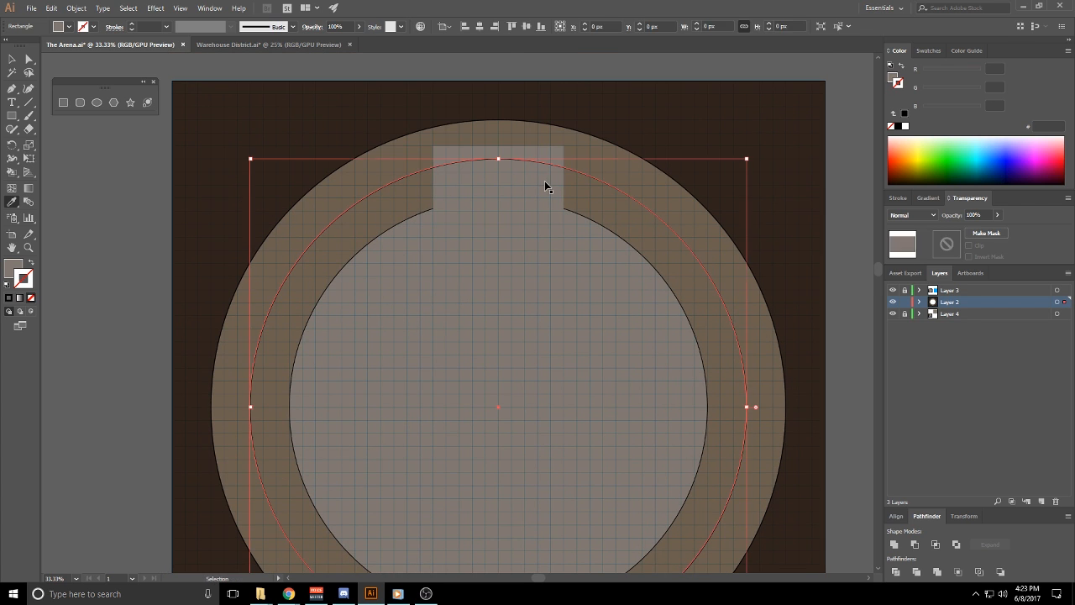
left_click(529, 197, "ctrl+shift")
left_click(959, 571)
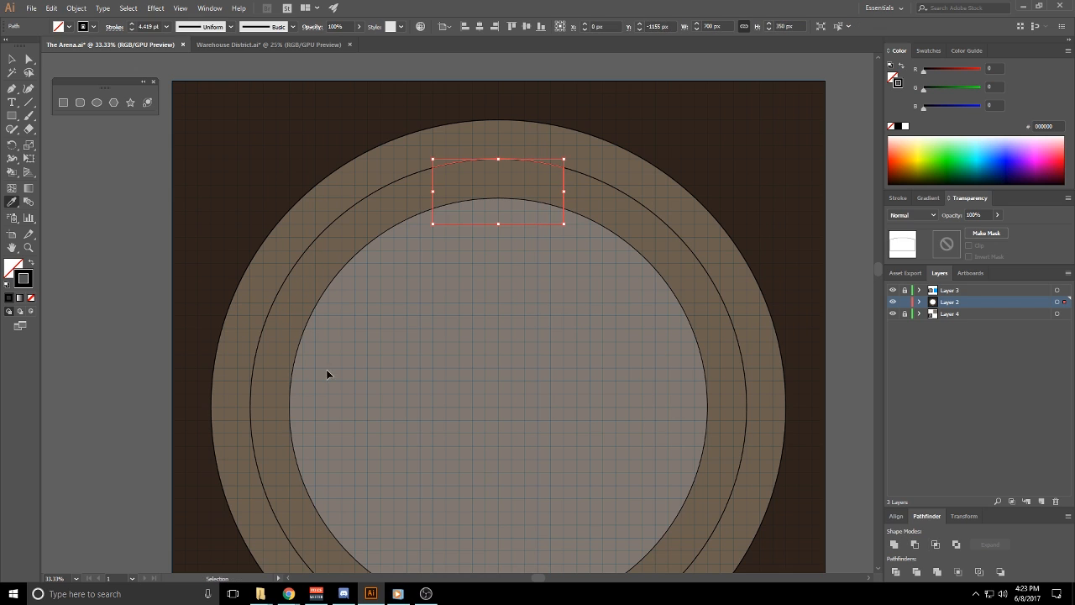
Fill the curved upper entrance shape with the grey-brown sampled from the arena floor
left_click(491, 337)
left_click(577, 379, "ctrl")
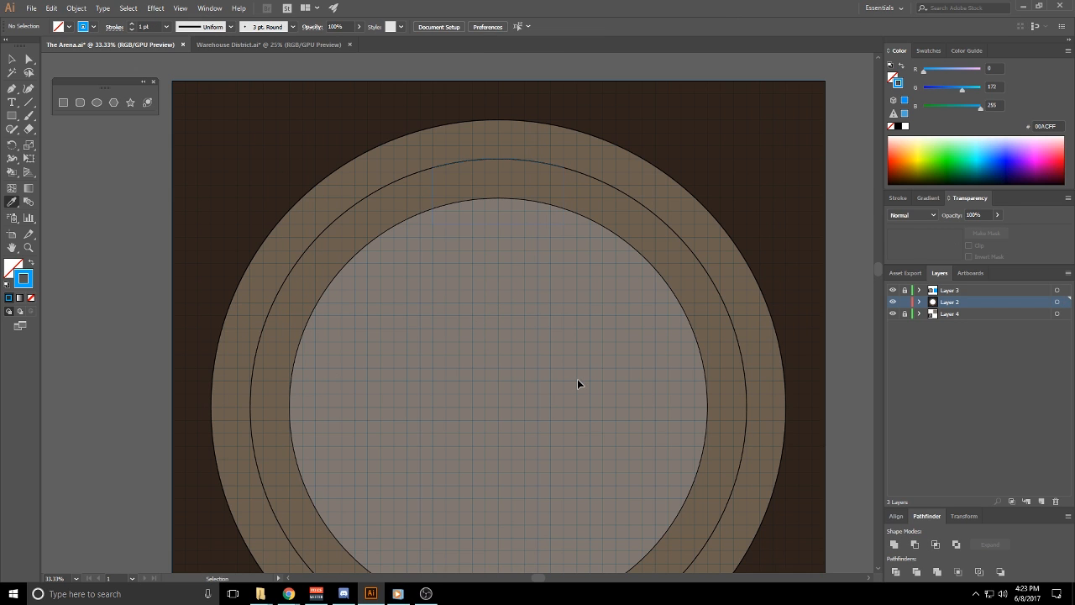
left_click(490, 223, "ctrl")
left_click(482, 270)
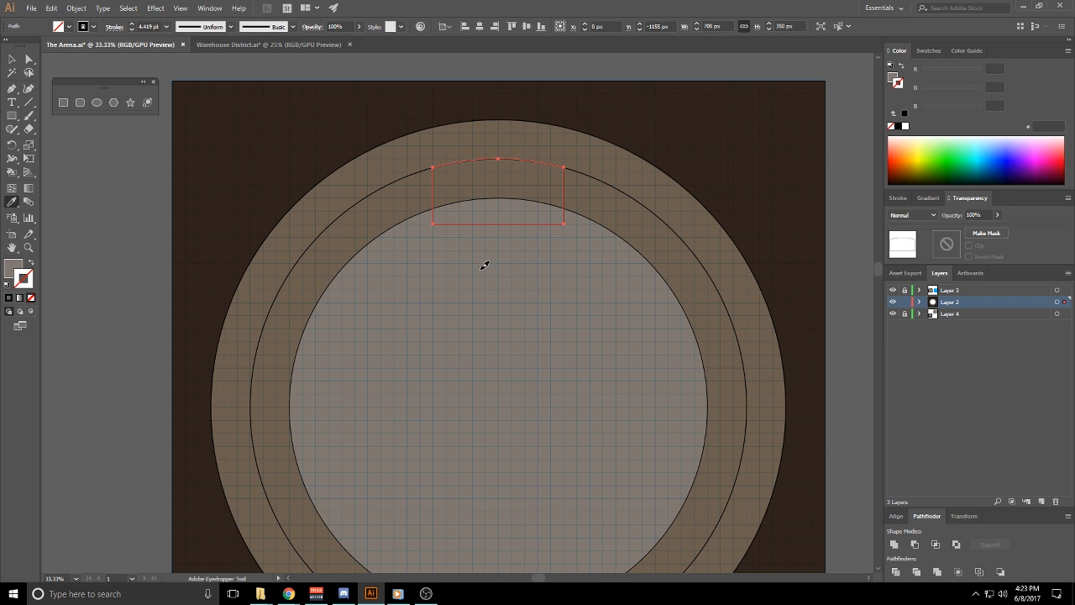
left_click(171, 330, "ctrl")
Draw a 280 × 210 px rectangle centred on the lower entrance and crossing its curved outer edge
mouse_move(410, 379)
left_mouse_down()
mouse_move(431, 158)
mouse_move(384, 222)
left_mouse_up()
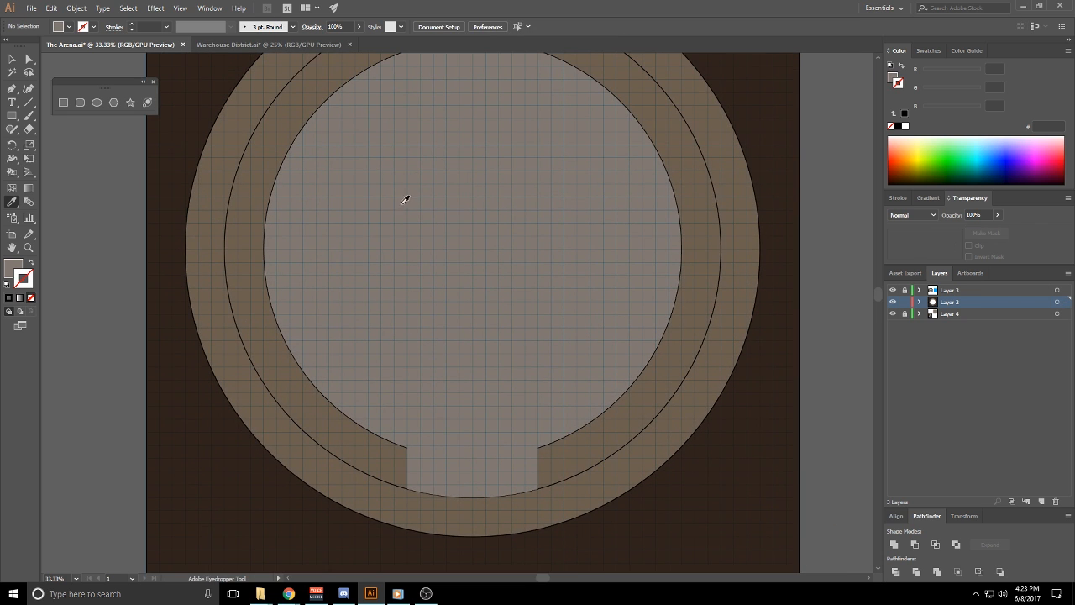
scroll(455, 402, "up", 2)
left_click_drag(472, 435, 498, 241)
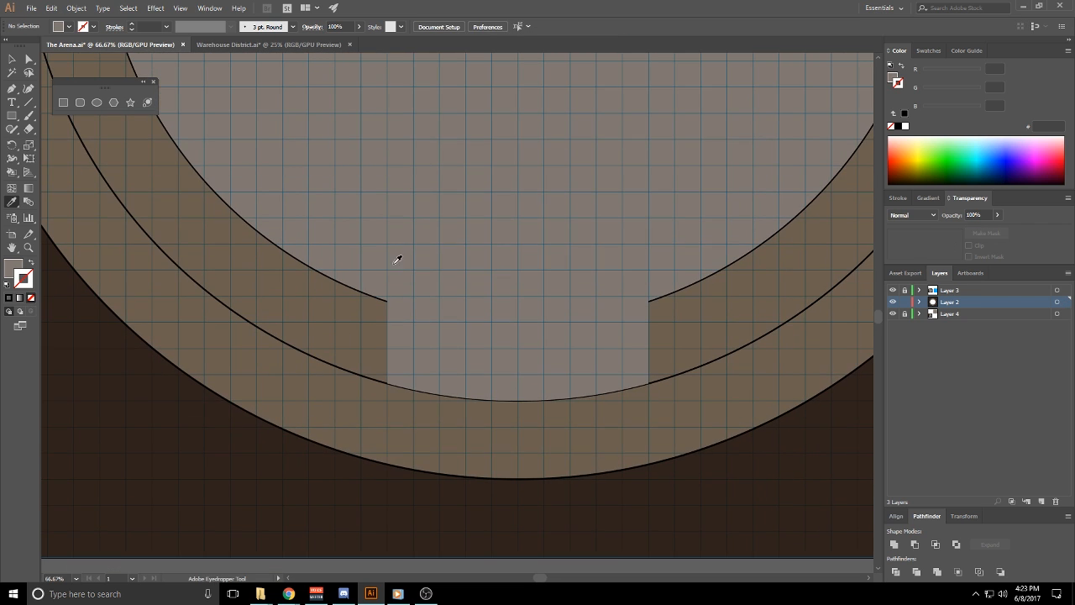
left_click(12, 115)
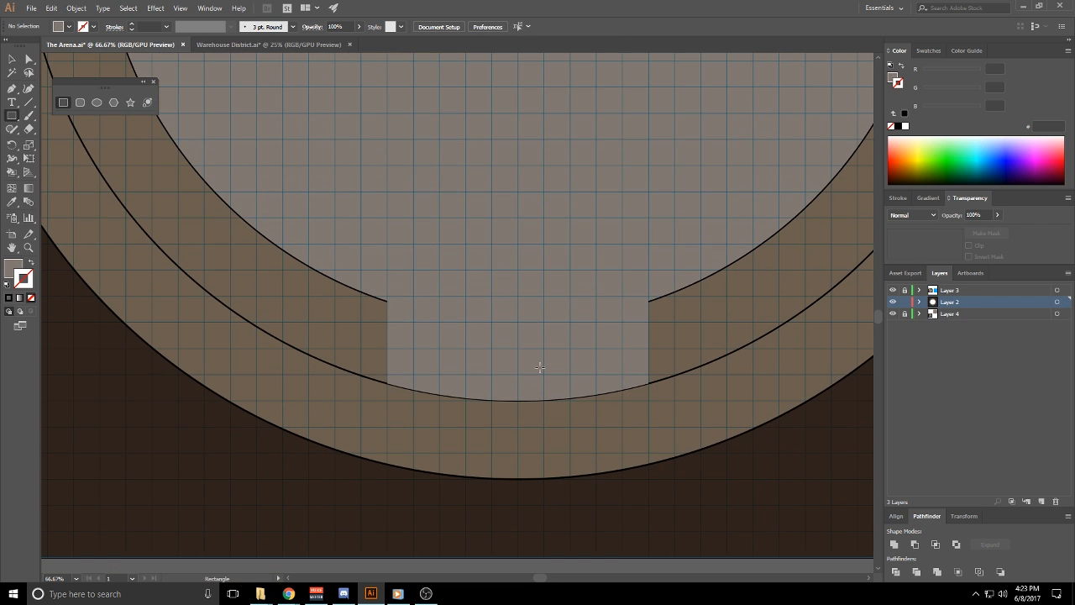
left_click_drag(465, 348, 576, 437)
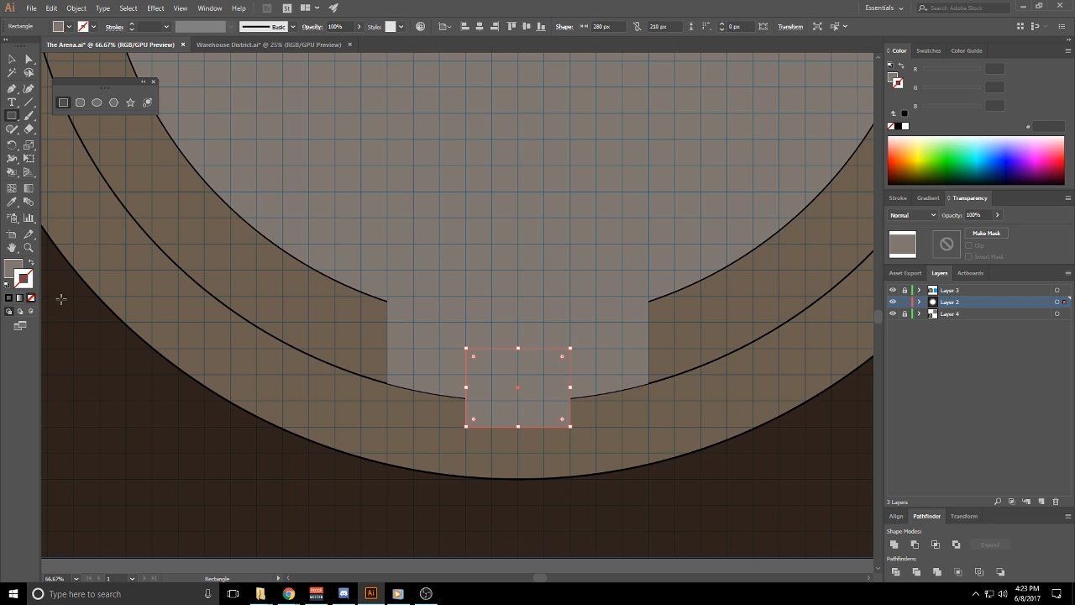
Fill the new rectangle with the brown sampled from the ladder rungs in the neighbouring town map
left_click(12, 201)
scroll(229, 284, "down", 2)
left_click_drag(372, 349, 896, 301)
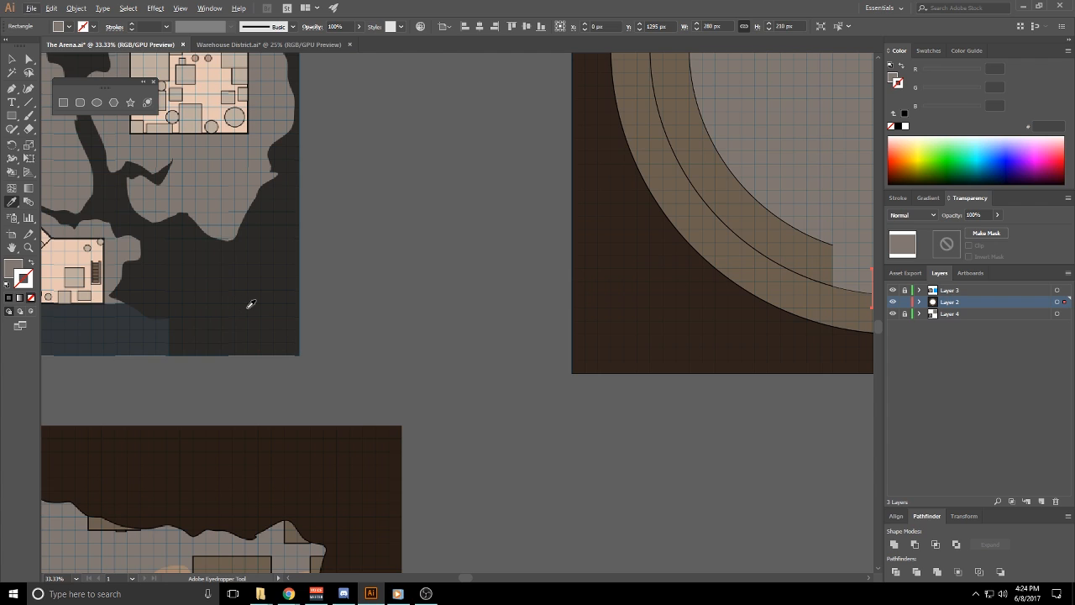
scroll(247, 305, "up", 4)
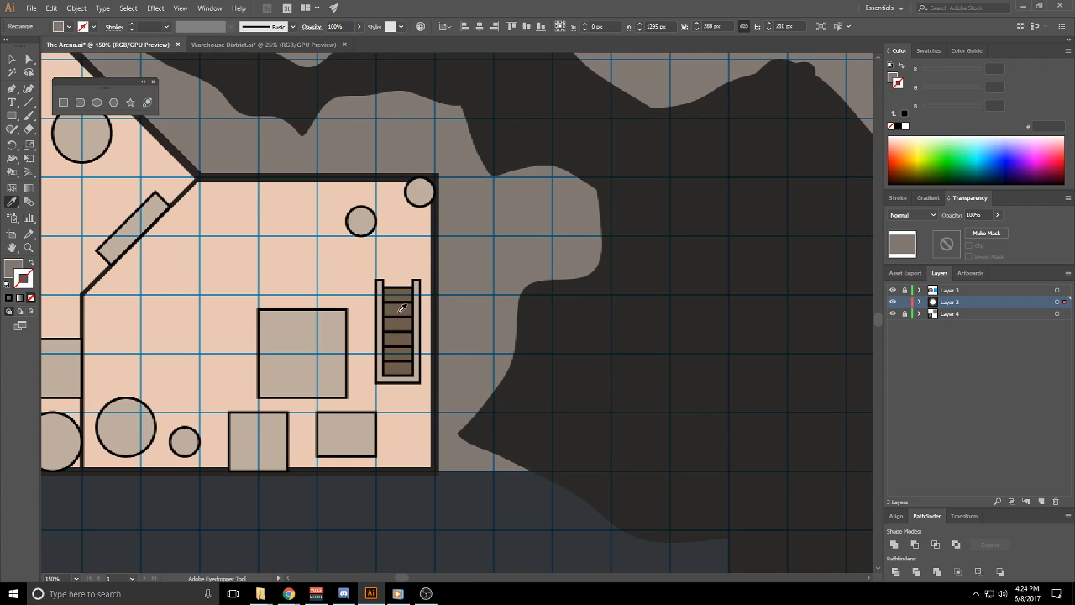
left_click(400, 312)
scroll(412, 311, "down", 5)
left_click_drag(779, 360, 502, 343)
scroll(542, 322, "up", 3)
scroll(516, 342, "down", 4)
scroll(328, 332, "up", 2)
scroll(330, 333, "down", 5)
scroll(371, 334, "up", 3)
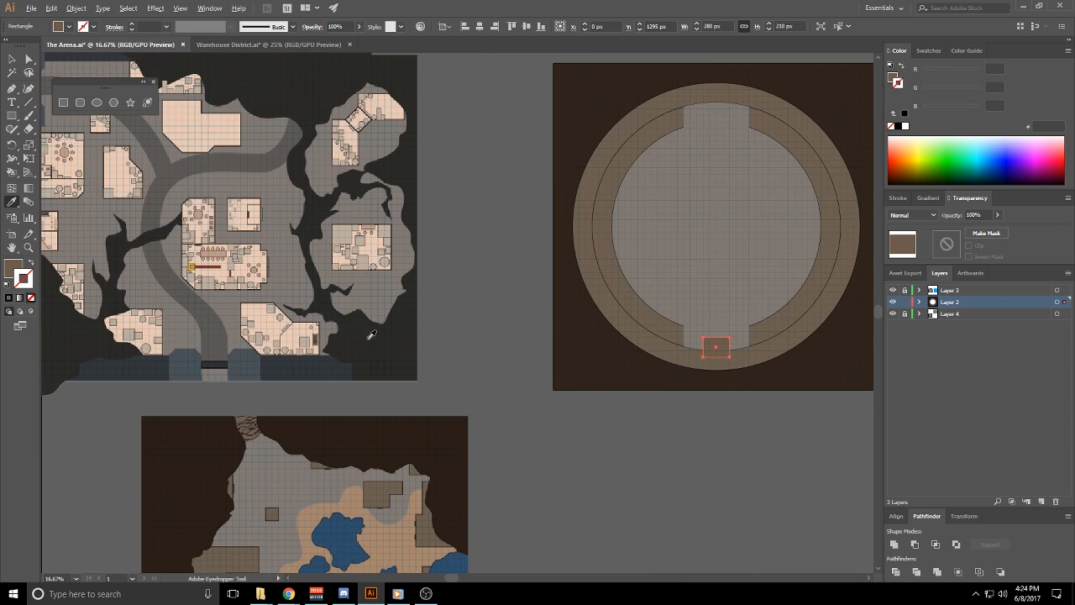
key("space")
left_click_drag(607, 361, 363, 368)
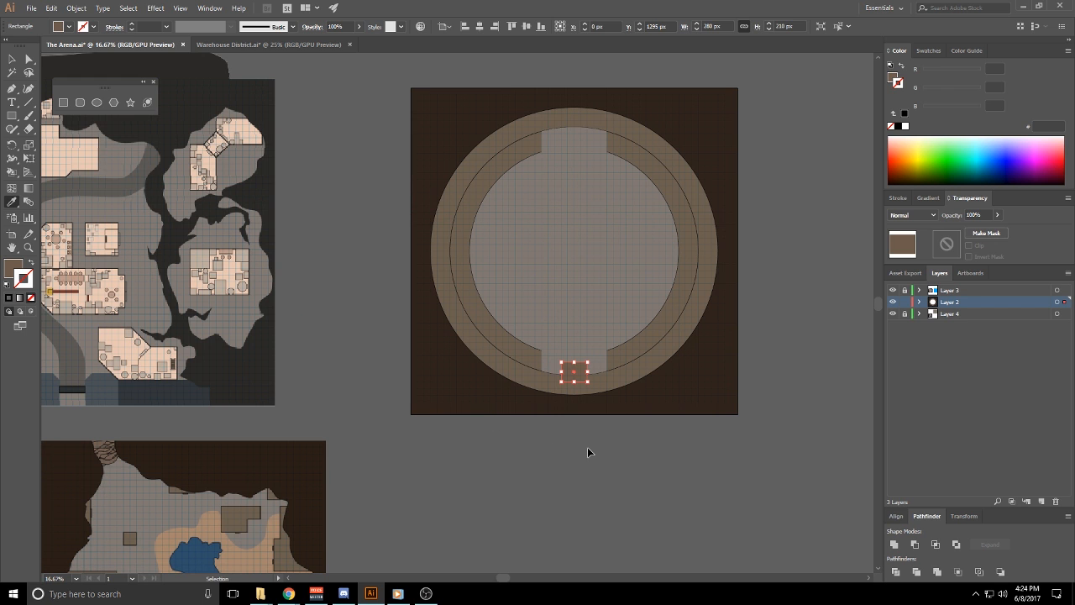
key("ctrl+shift+a")
Switch the colour sliders to HSB and darken the small rectangle's fill to about 27% brightness
scroll(582, 425, "up", 4)
left_click_drag(560, 387, 543, 488)
scroll(530, 530, "down", 4)
scroll(547, 432, "up", 6)
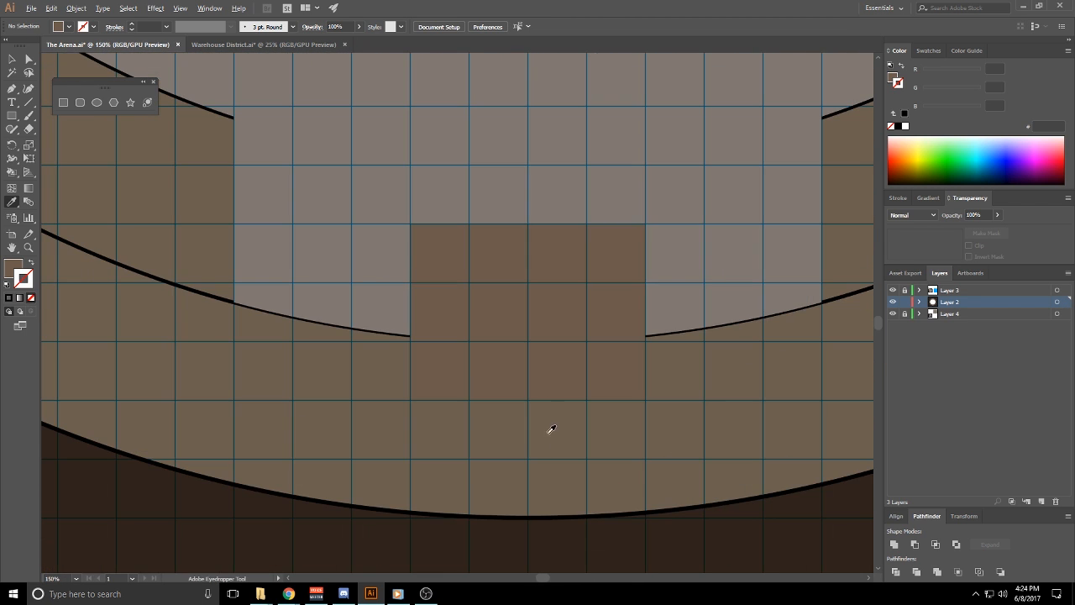
left_click(550, 312, "ctrl")
key("x")
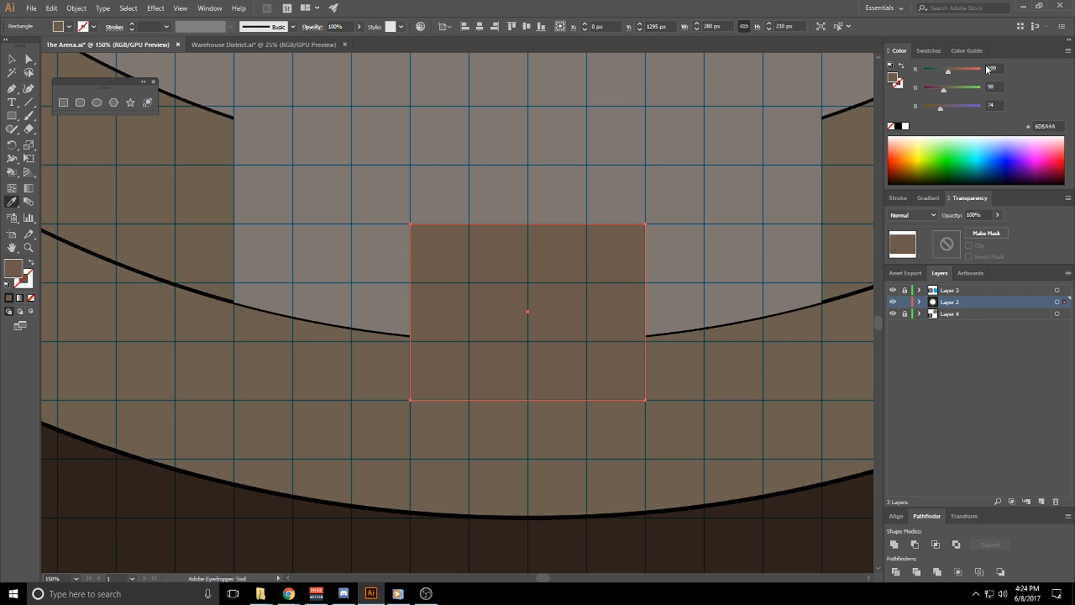
left_click(1068, 53)
left_click(941, 103)
left_click_drag(947, 106, 940, 107)
left_click(693, 201, "ctrl")
left_click_drag(697, 260, 696, 357)
scroll(696, 360, "down", 3)
left_click(685, 493, "ctrl")
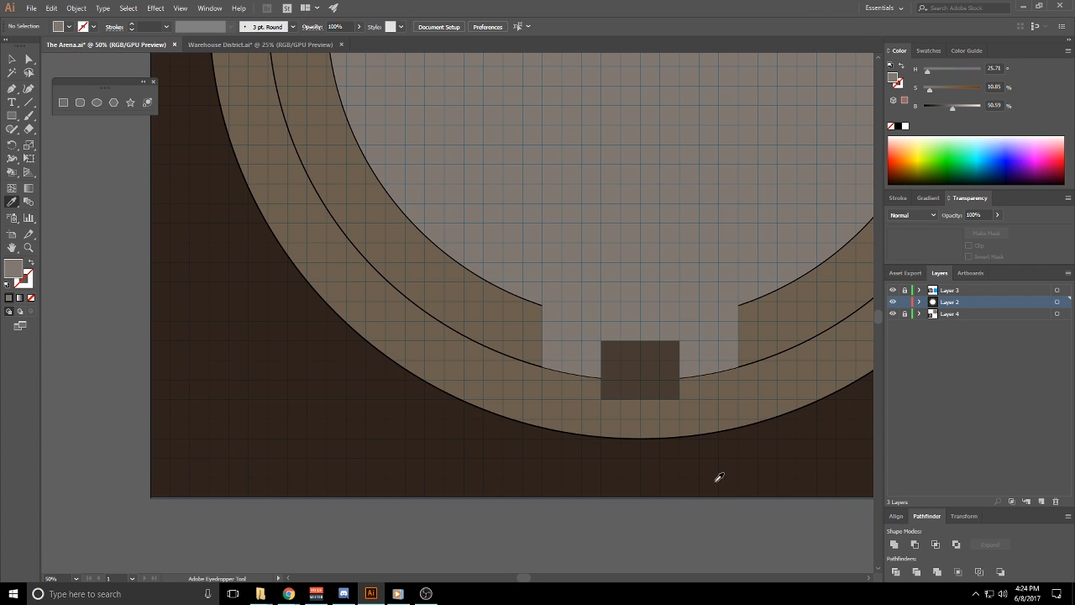
Trim the dark rectangle to the lower entrance's curved edge by intersecting it with a copy of the entrance shape
left_click_drag(712, 464, 616, 469)
left_click(596, 352, "ctrl")
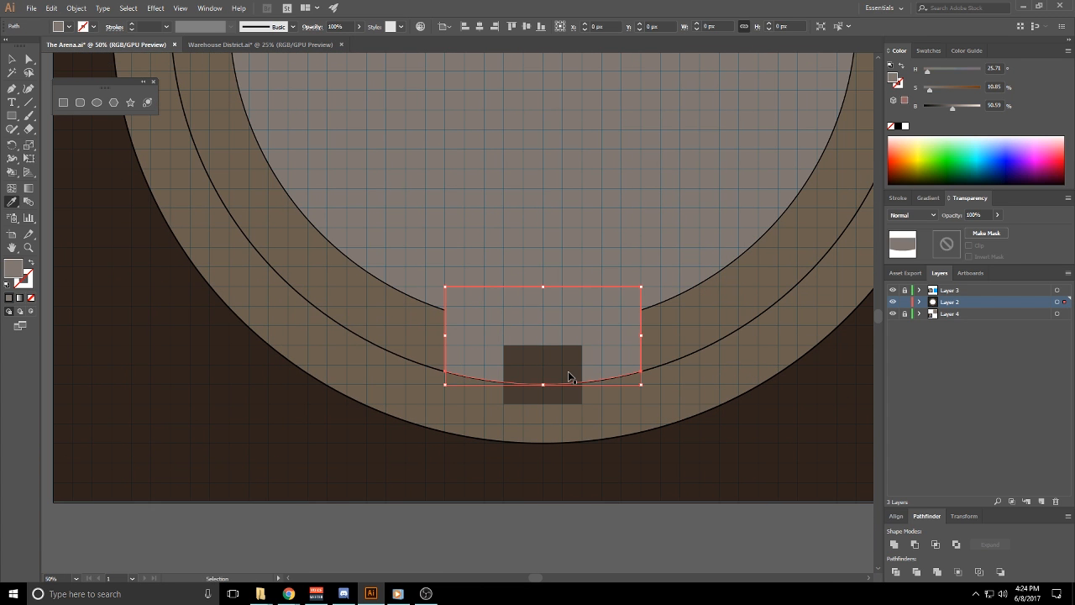
left_click(571, 377, "ctrl+shift")
left_click(935, 546)
left_click(657, 501, "ctrl")
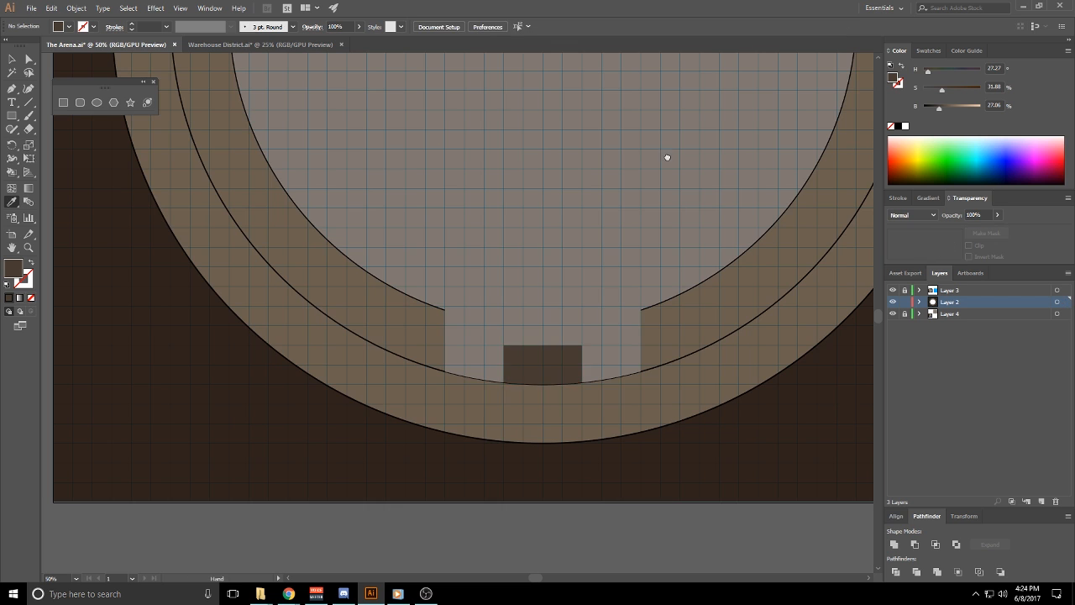
Duplicate the dark gate shape, turn the copy upside down, and place it against the upper entrance's curved outer edge
left_click_drag(667, 159, 643, 373)
left_click_drag(635, 159, 595, 462)
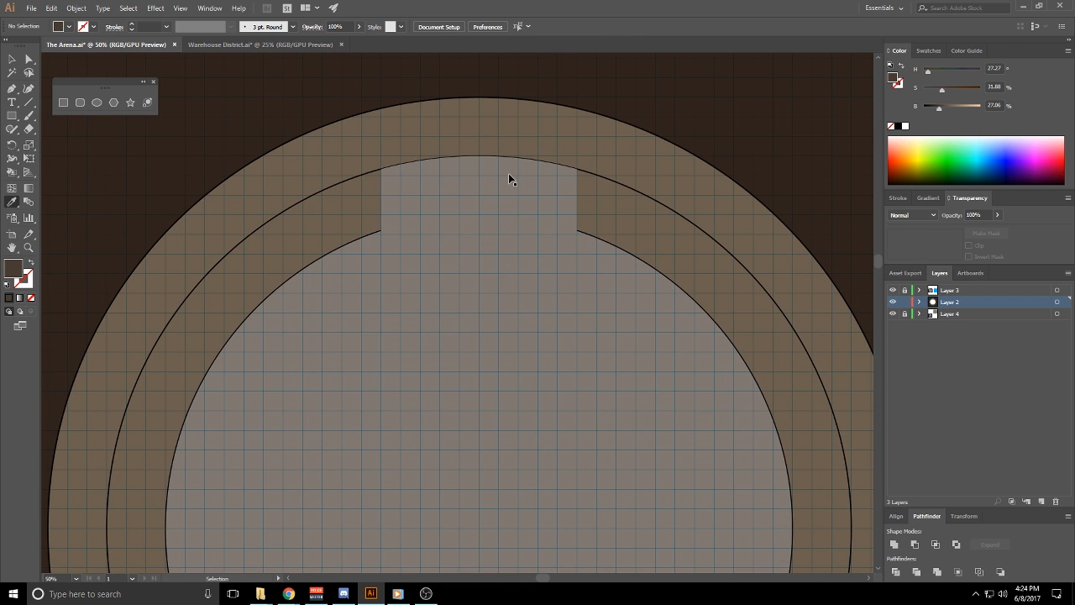
left_click_drag(642, 437, 640, 51)
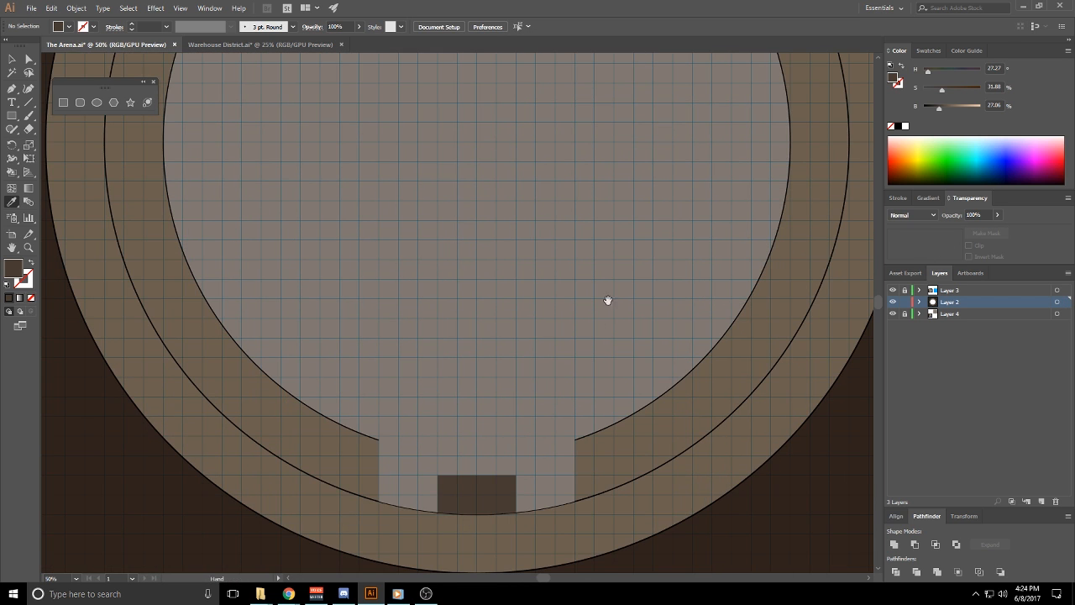
left_click_drag(483, 505, 489, 138)
scroll(545, 444, "up", 5)
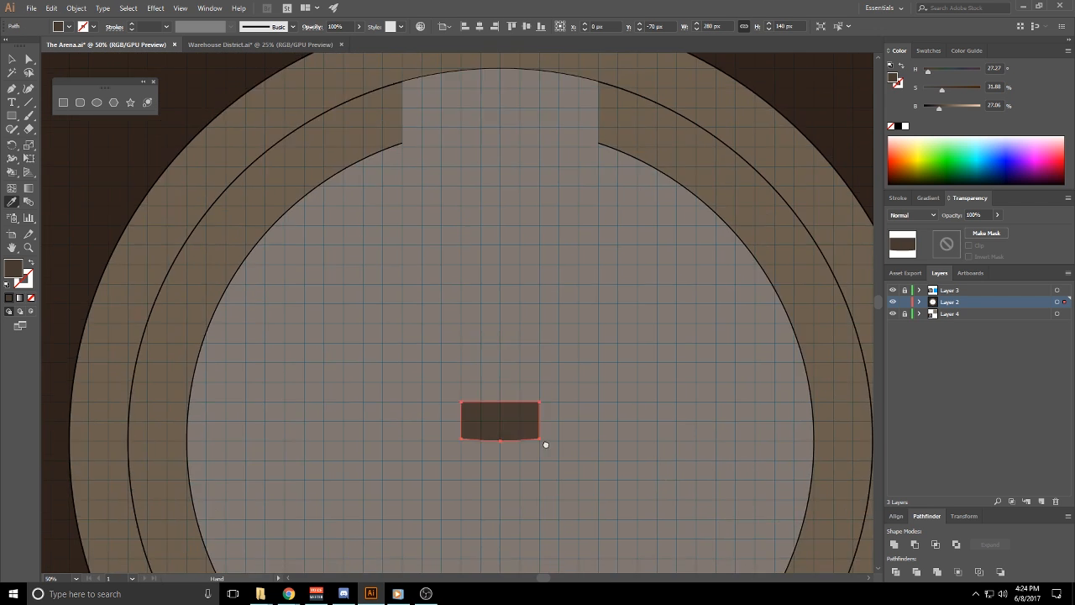
left_click_drag(550, 449, 465, 523)
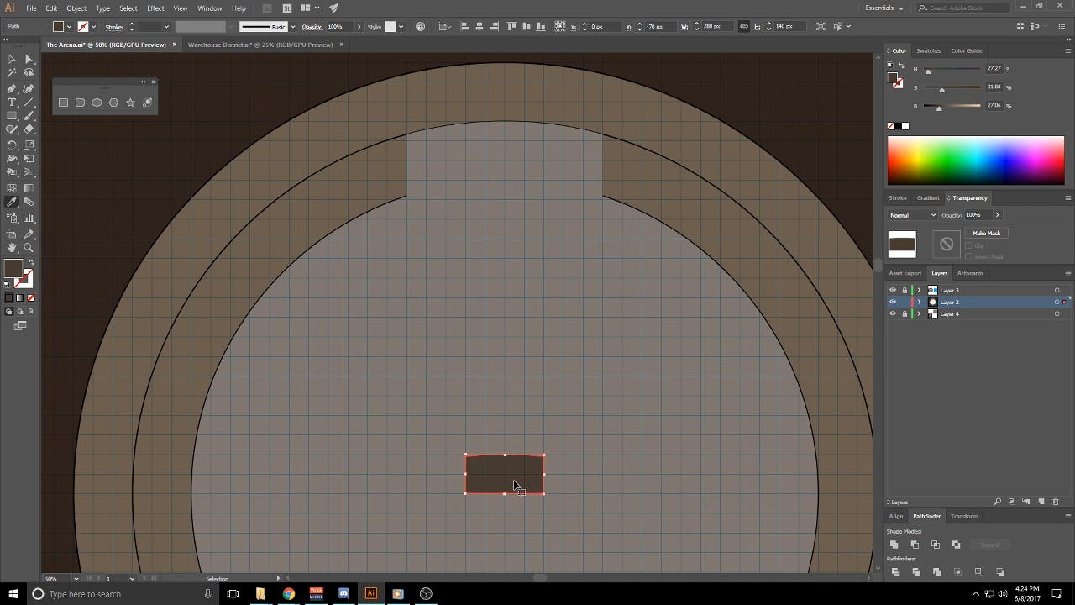
left_click_drag(514, 479, 511, 145)
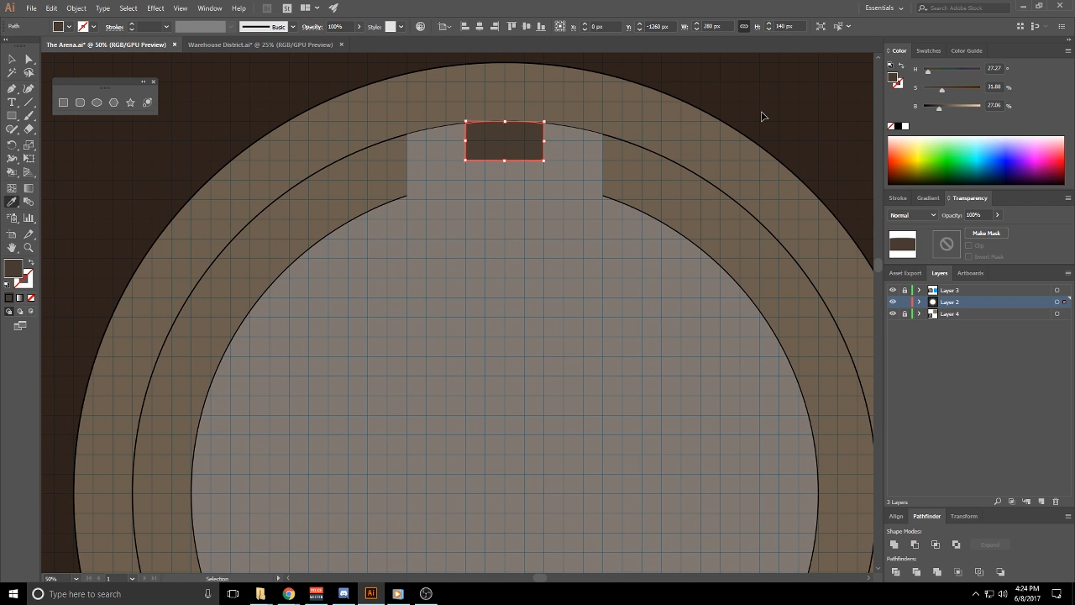
left_click(762, 116, "ctrl")
scroll(711, 297, "down", 2)
left_click_drag(709, 430, 668, 327)
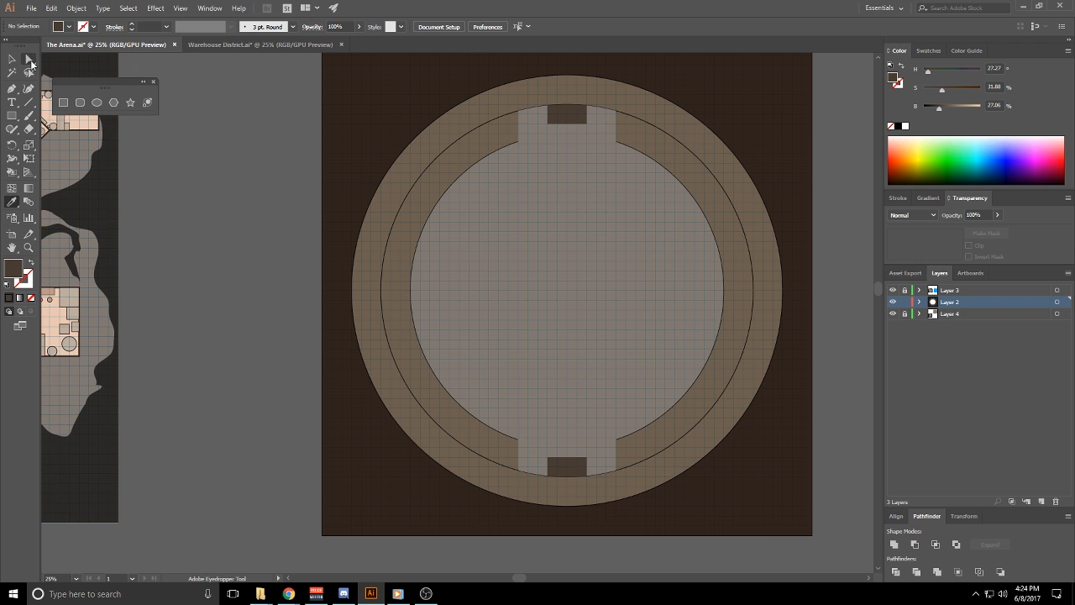
Draw a closed four-point wedge of 210 × 280 px over the right side of the lower entrance with the Pen tool
left_click(12, 88)
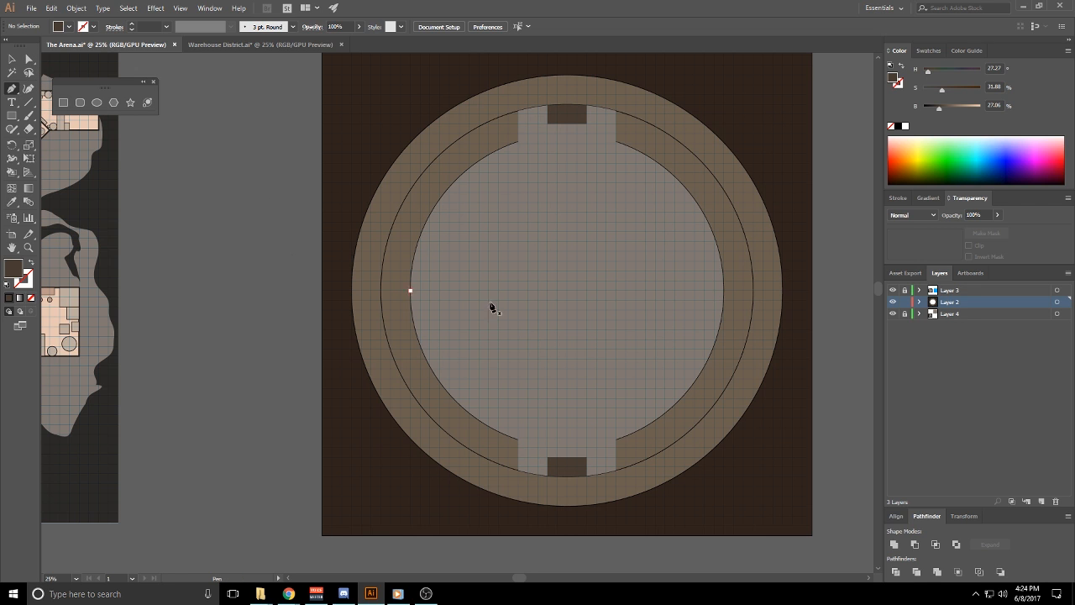
left_click_drag(705, 331, 669, 287)
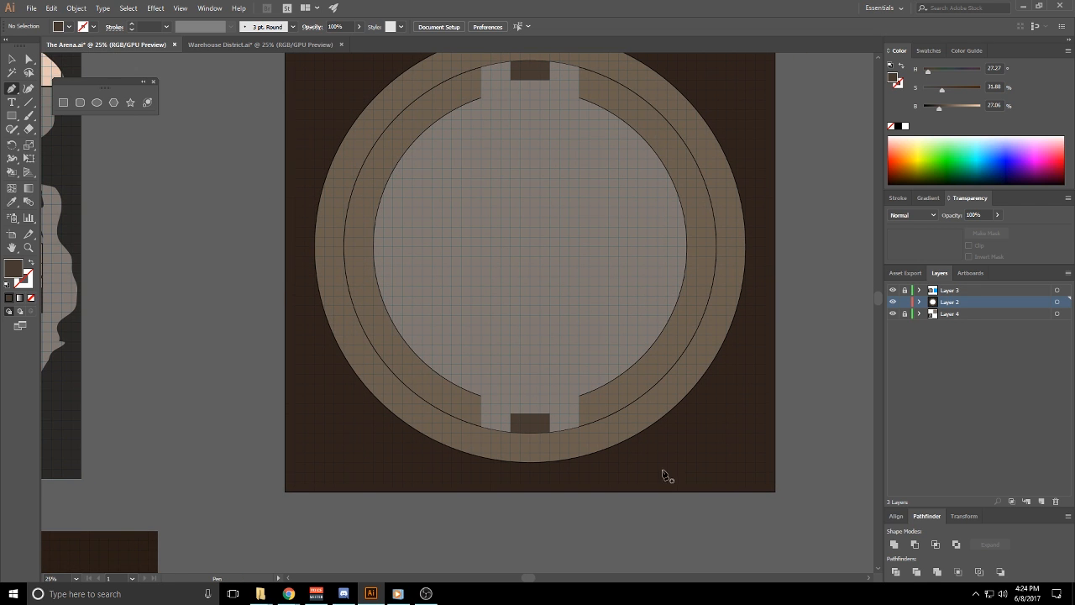
scroll(562, 419, "up", 1)
scroll(569, 510, "up", 3)
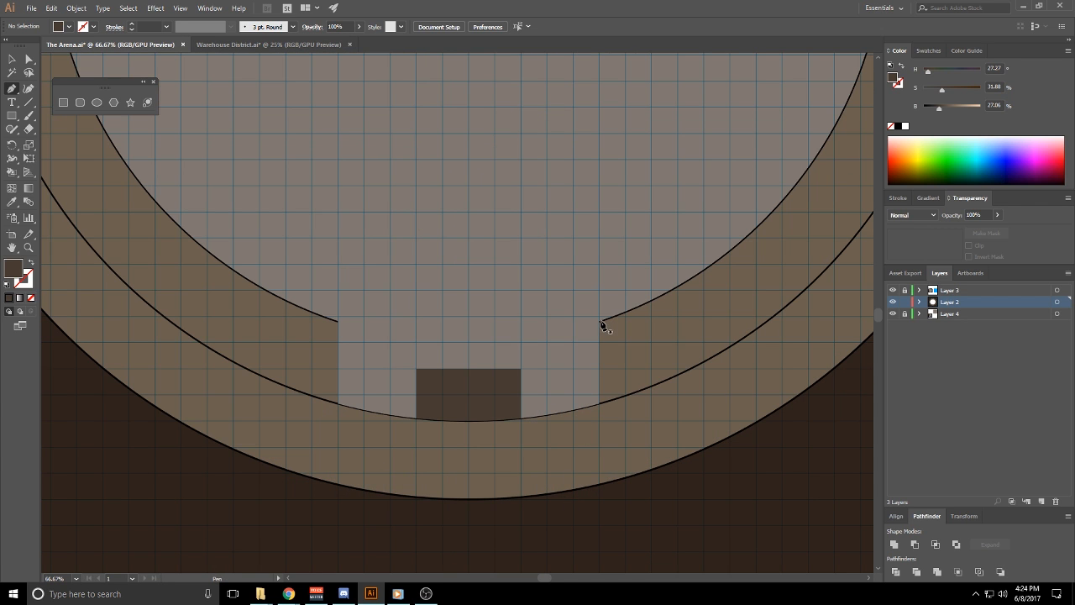
scroll(601, 326, "up", 1)
scroll(600, 326, "up", 3)
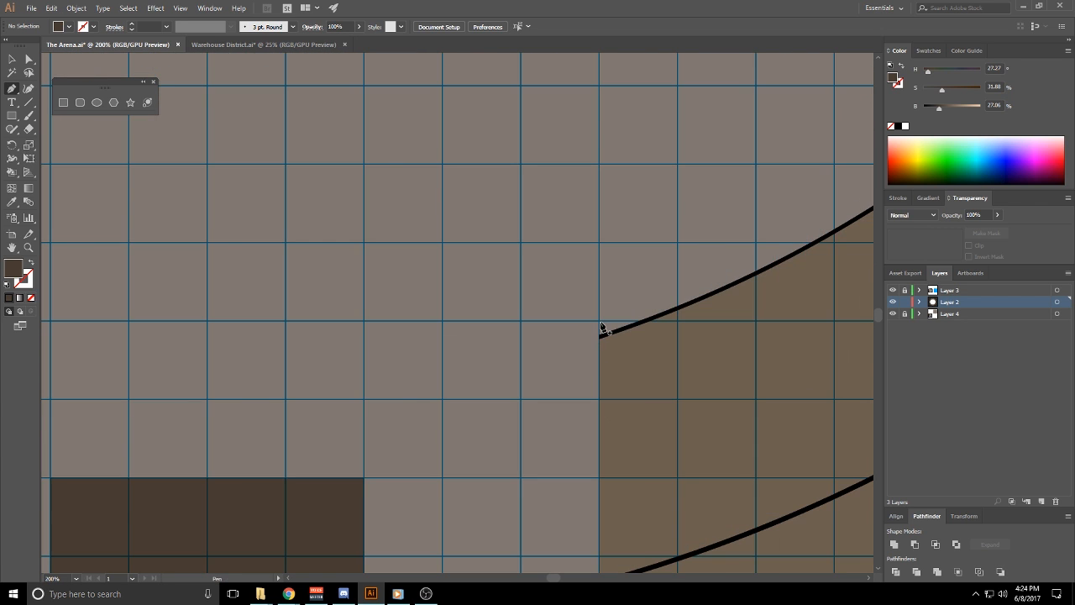
left_click(599, 324)
scroll(608, 336, "down", 5)
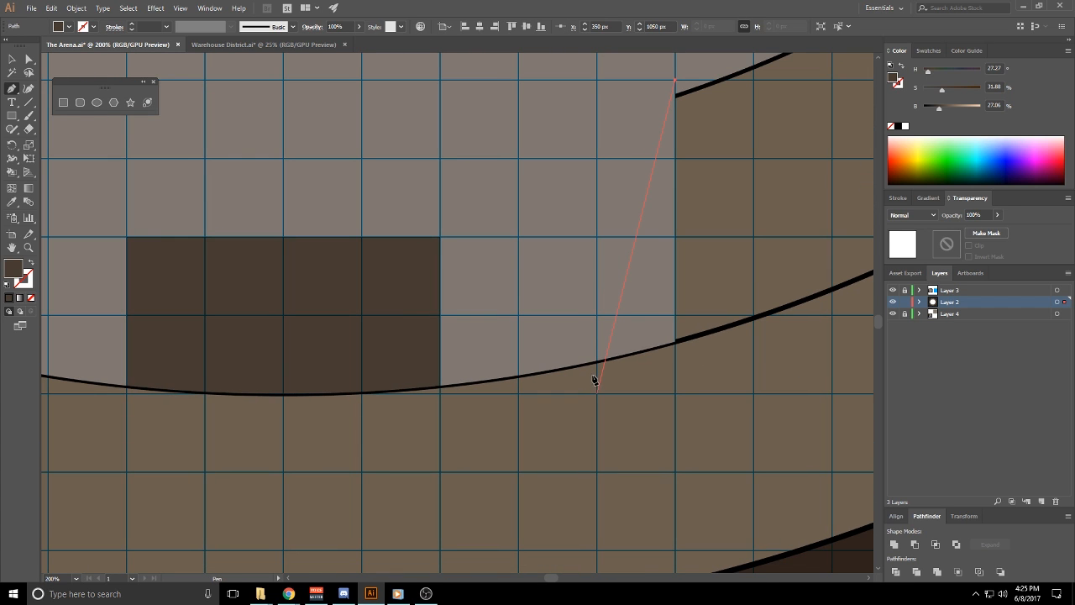
left_click(519, 392)
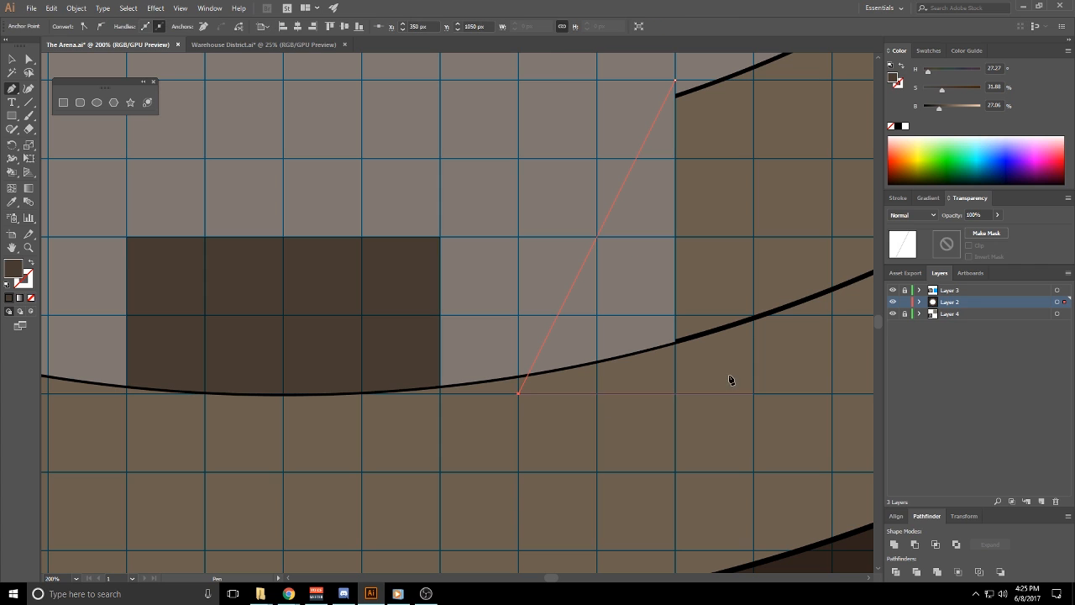
left_click(754, 392)
left_click(754, 81)
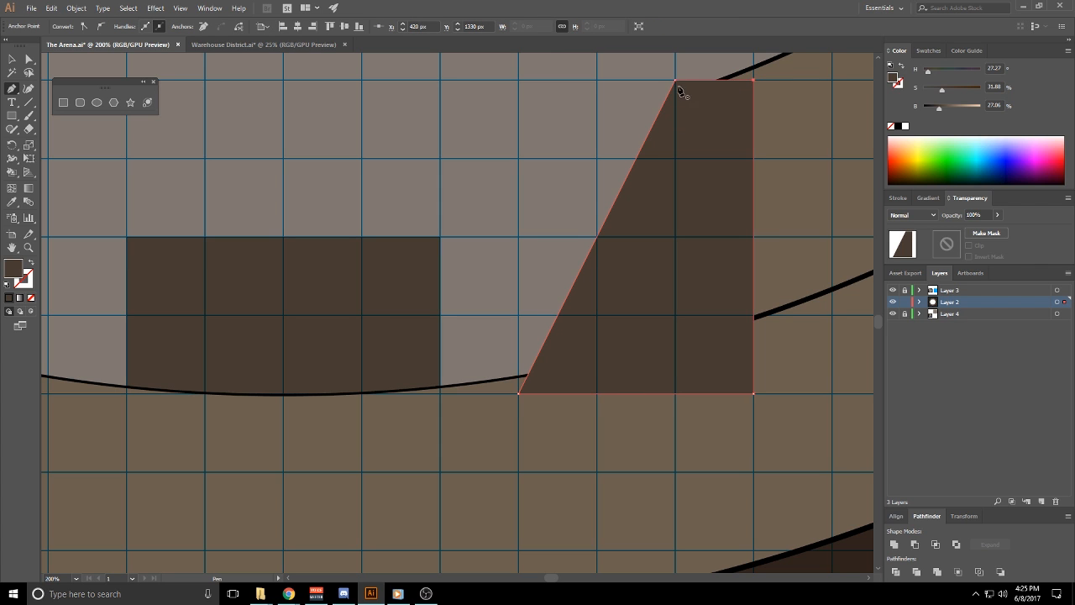
left_click(674, 80)
Subtract the dark wedge from the lower entrance shape to slant the entrance's right side inward
left_click_drag(522, 257, 612, 362)
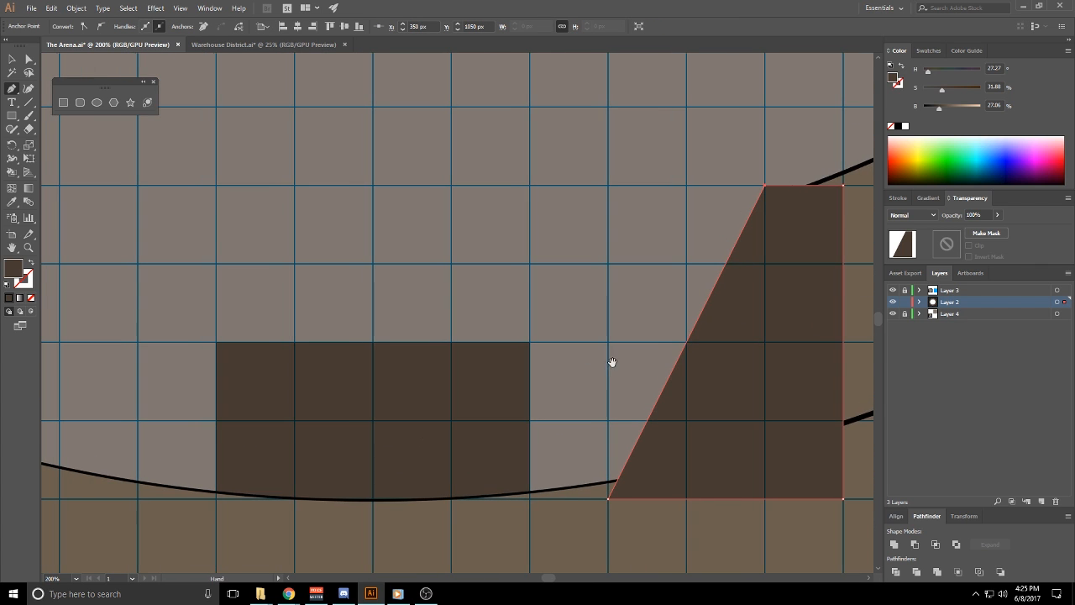
left_click(739, 371, "ctrl")
left_click(648, 354, "ctrl+shift")
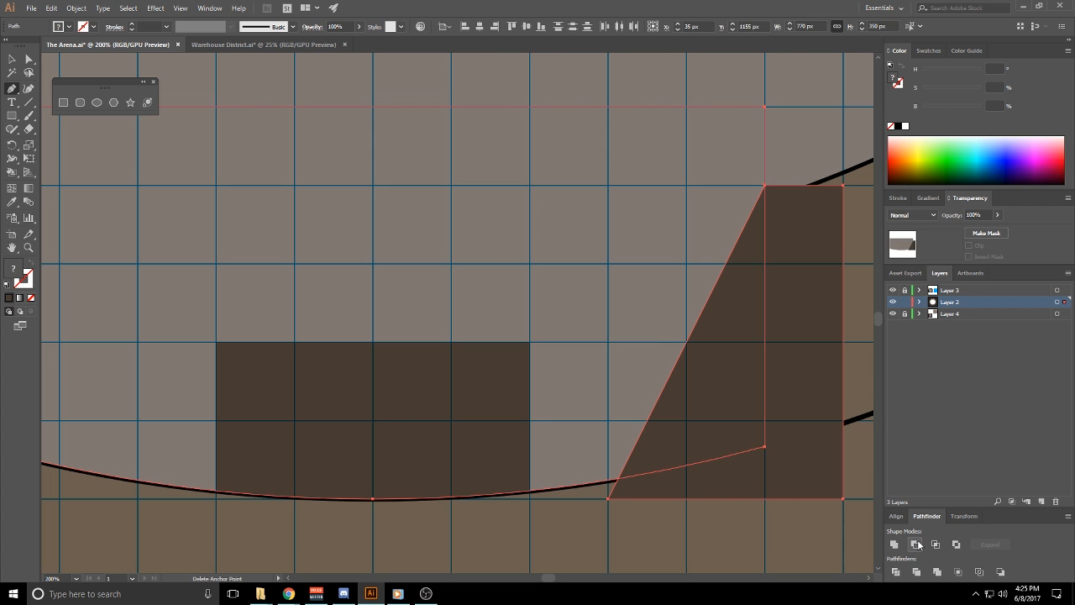
left_click(915, 545)
key("ctrl+minus")
key("ctrl+minus")
key("ctrl+minus")
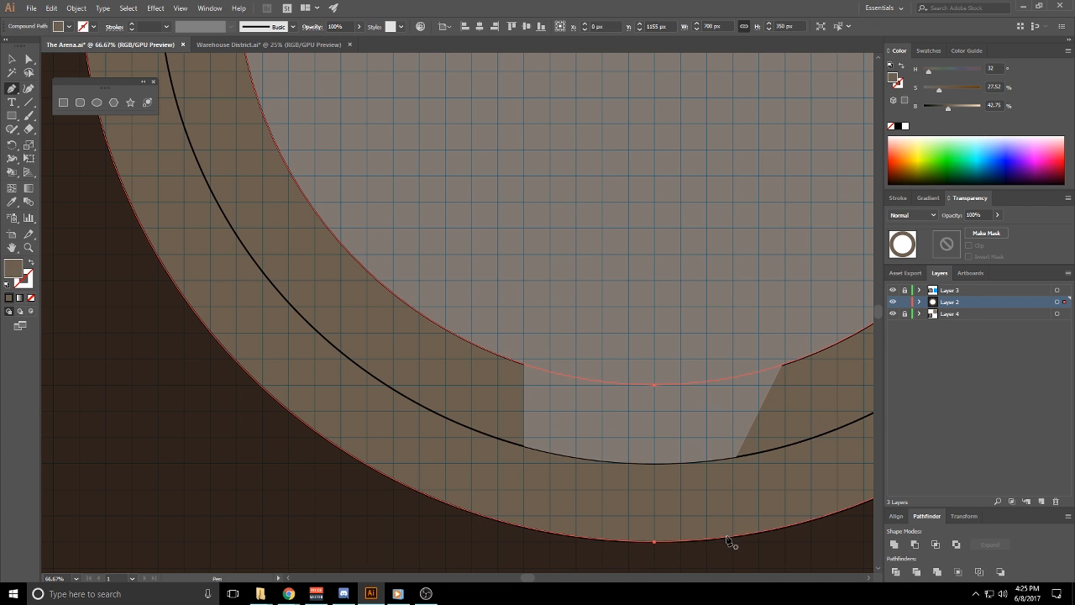
left_click_drag(729, 545, 580, 389)
left_click(661, 550, "ctrl")
left_click_drag(503, 381, 594, 431)
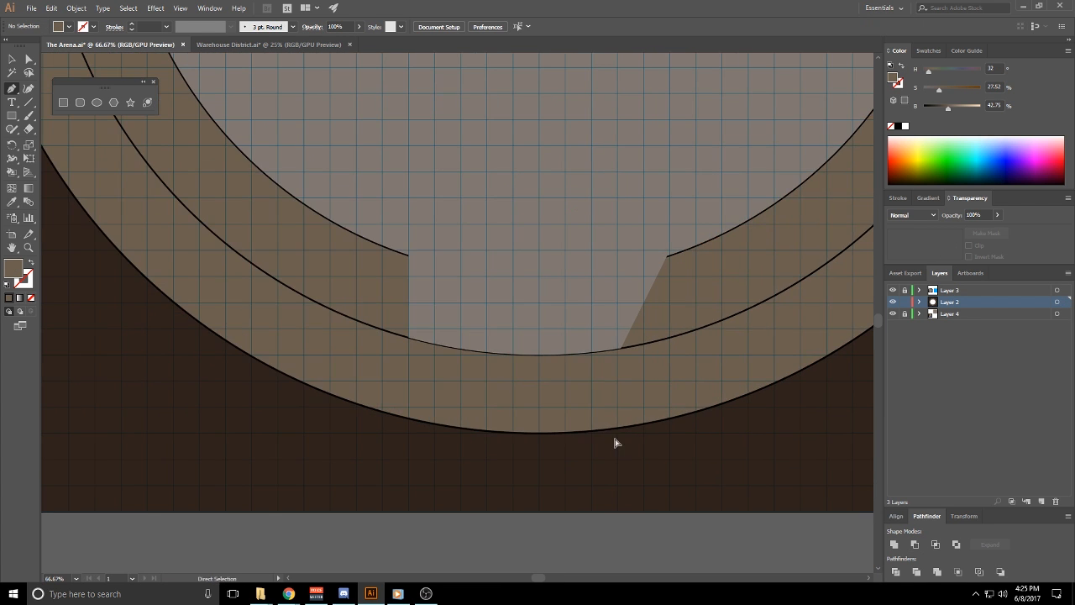
Paste the dark wedge back in place, mirror it horizontally, and position it over the lower entrance's left side
key("ctrl+f")
left_click(76, 8)
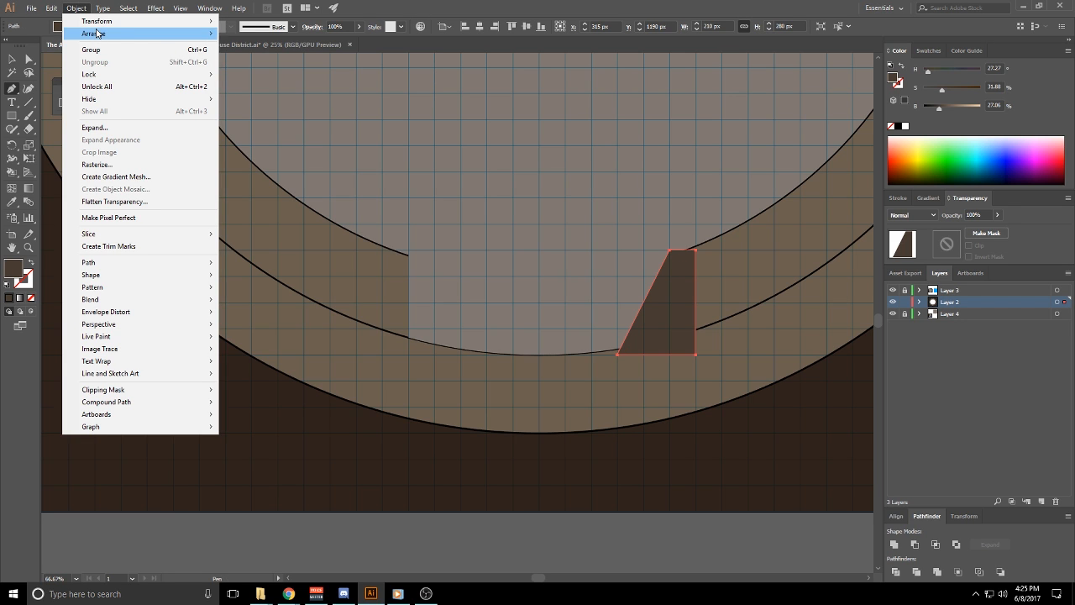
mouse_move(120, 34)
mouse_move(194, 21)
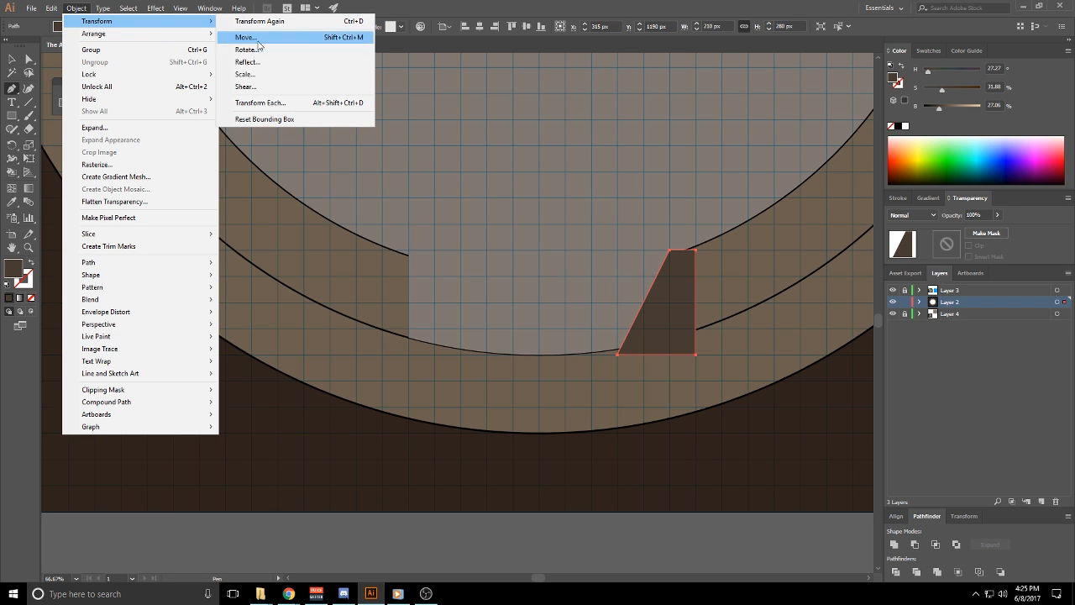
left_click(246, 61)
left_click(525, 370)
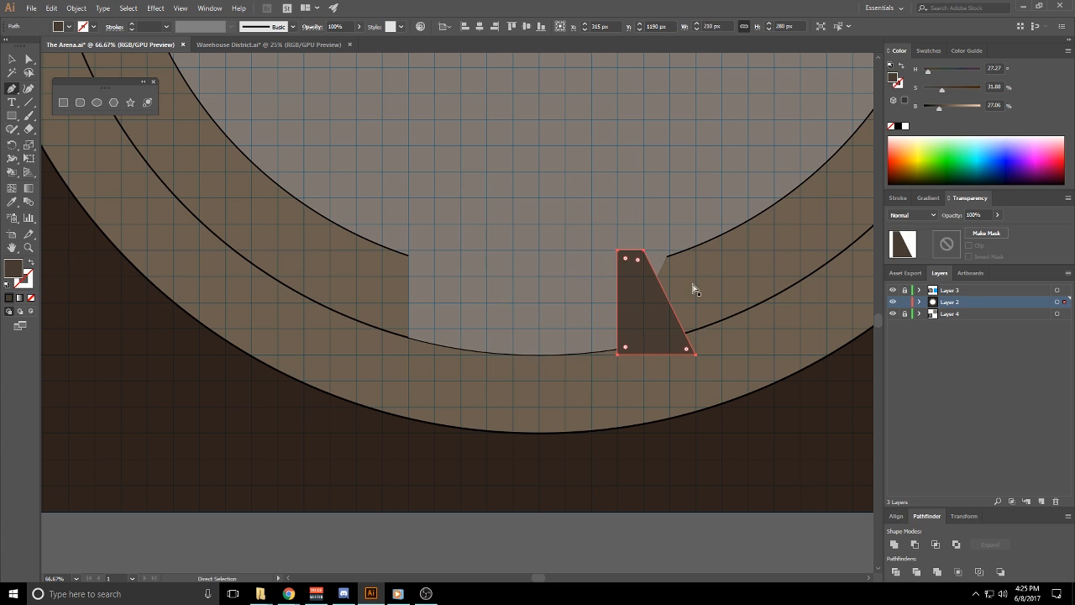
left_click_drag(634, 309, 407, 301)
Subtract the mirrored wedge from the lower entrance shape to slant the entrance's left side inward
left_click(521, 311, "shift")
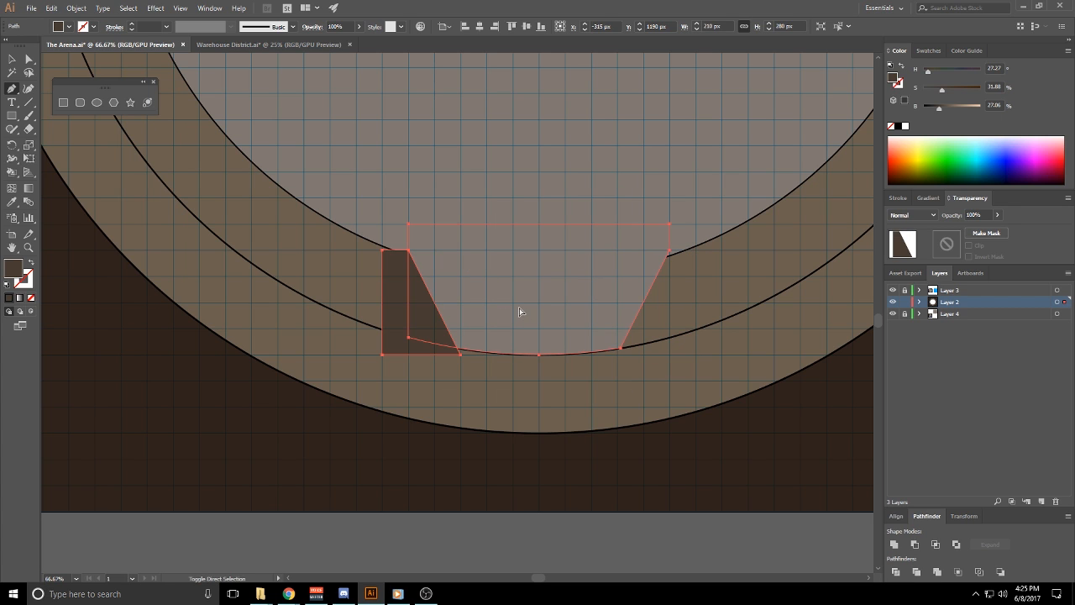
left_click(915, 546)
left_click(617, 538, "ctrl")
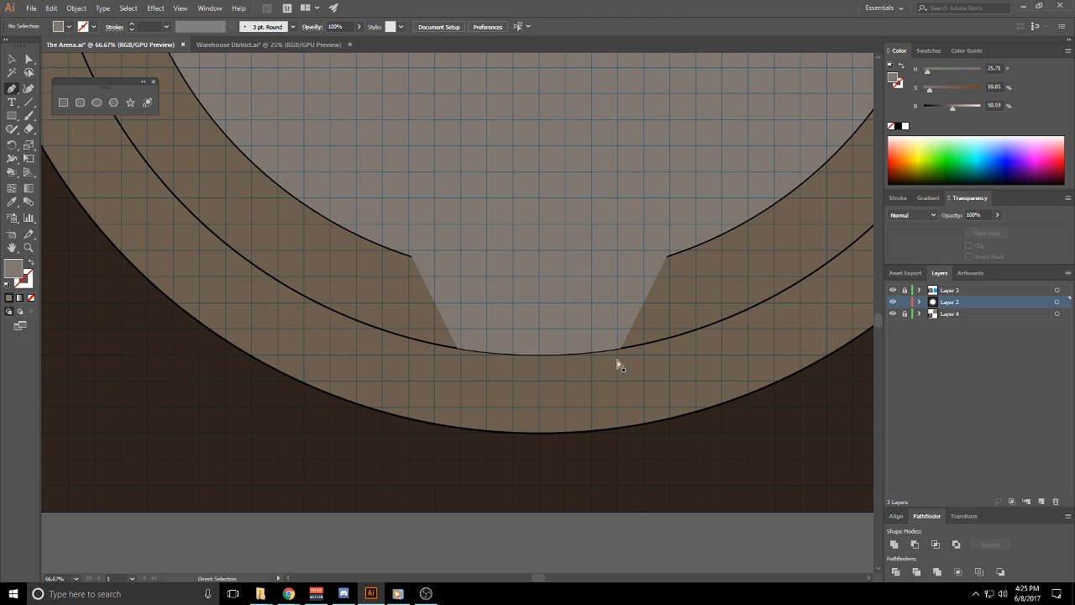
Restack the tapered lower entrance shape so that it lies behind the dark gate
left_click(607, 328, "ctrl")
key("ctrl+x")
left_click(570, 334, "ctrl")
key("ctrl+b")
left_click(647, 420, "ctrl")
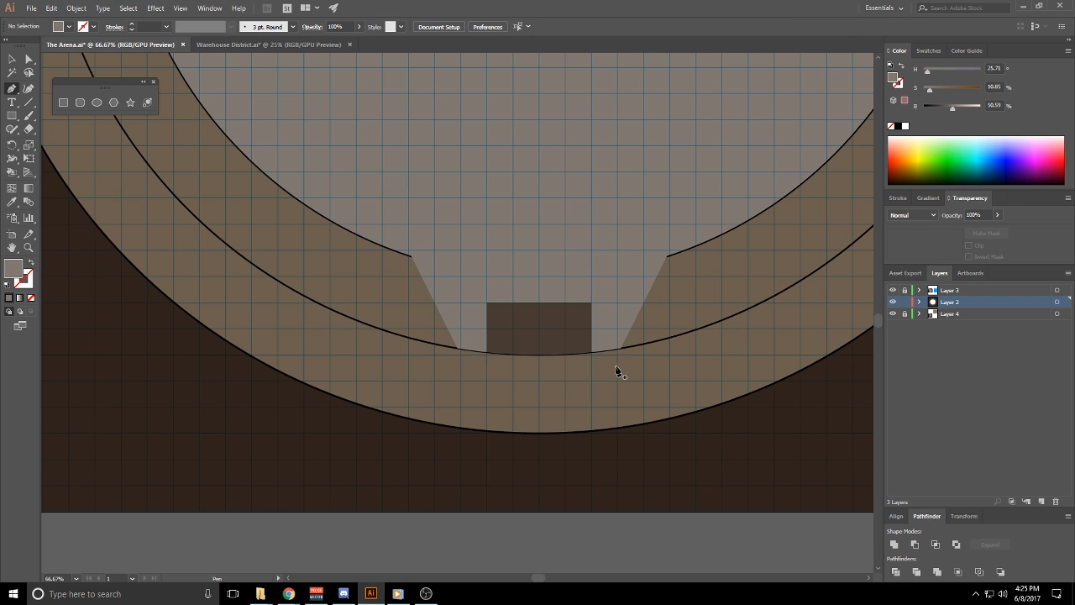
Bring the 2660 px ring outline to the front, above the entrances and gates
left_click(19, 61)
left_click(707, 325)
key("ctrl+x")
key("ctrl+f")
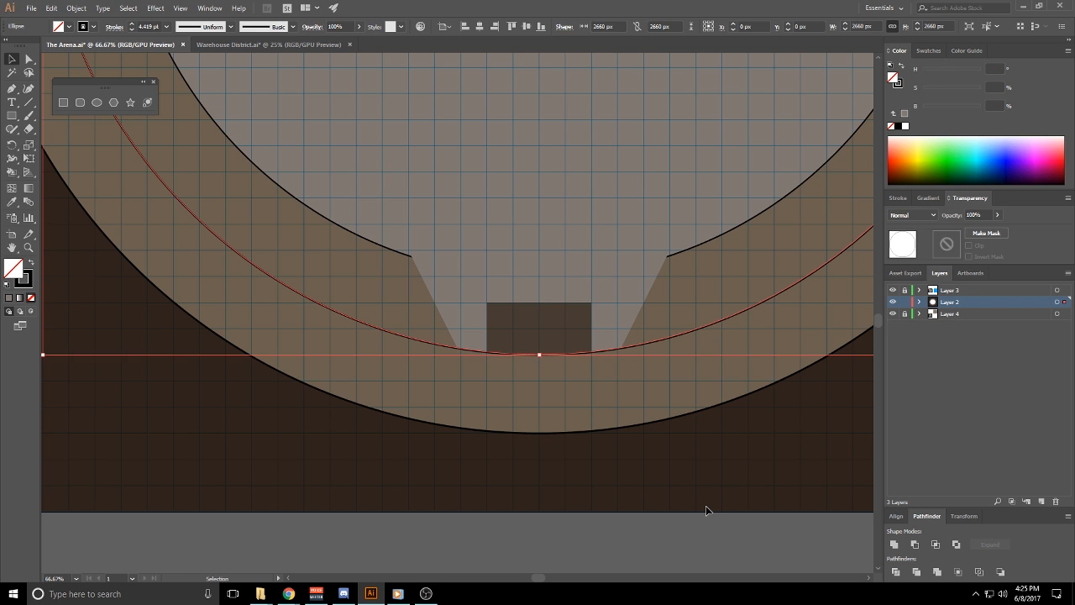
left_click(707, 507)
scroll(725, 350, "up", 6)
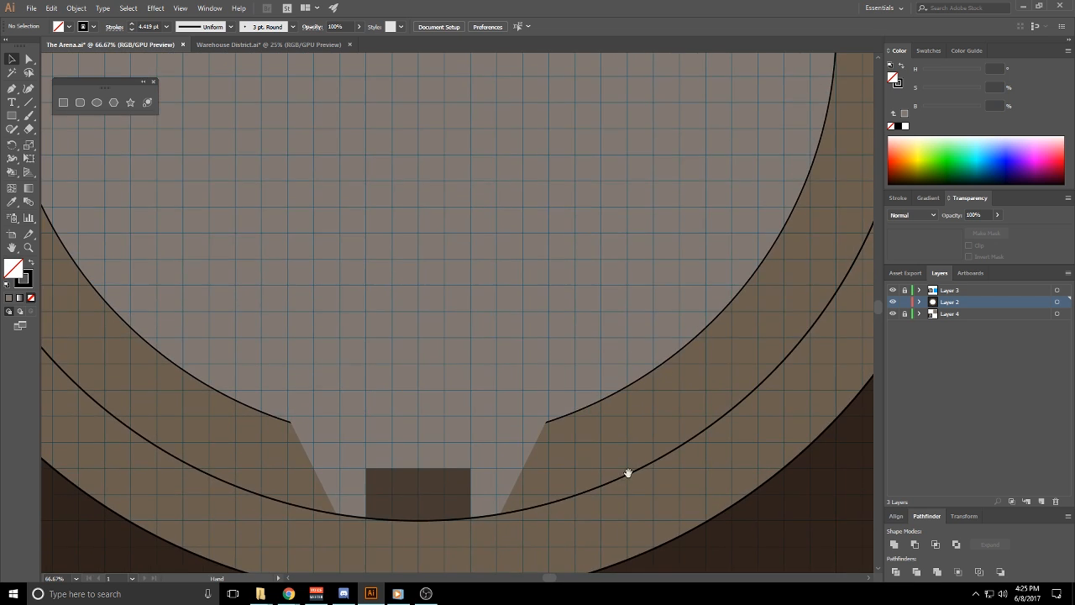
Add a concentric copy of the 2240 px arena circle, scaled down to 2100 px about the same centre
key("ctrl+minus")
scroll(719, 405, "down", 1)
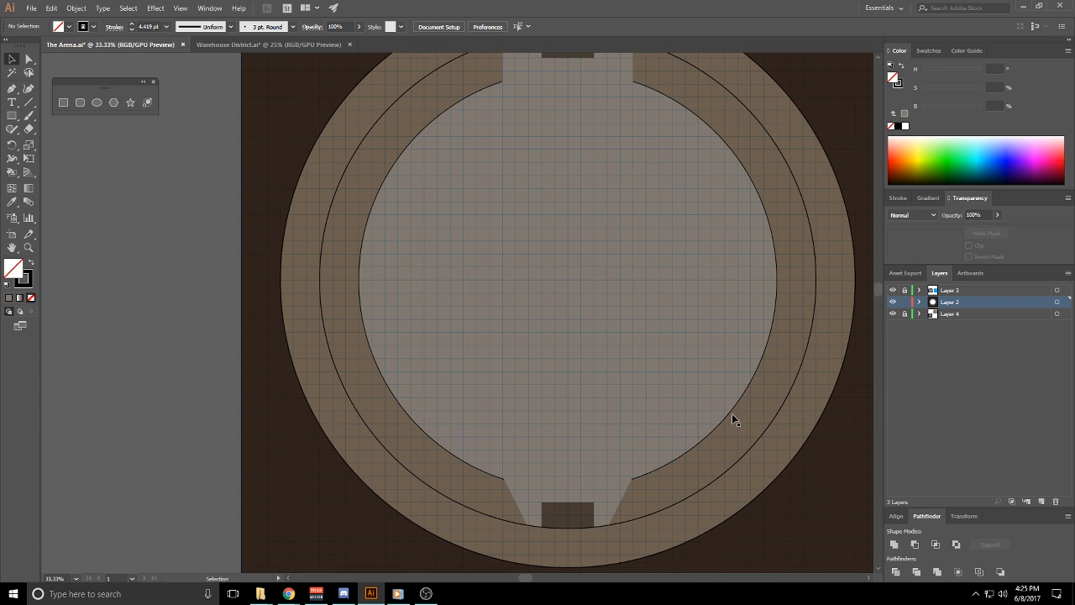
left_click(732, 410)
key("a")
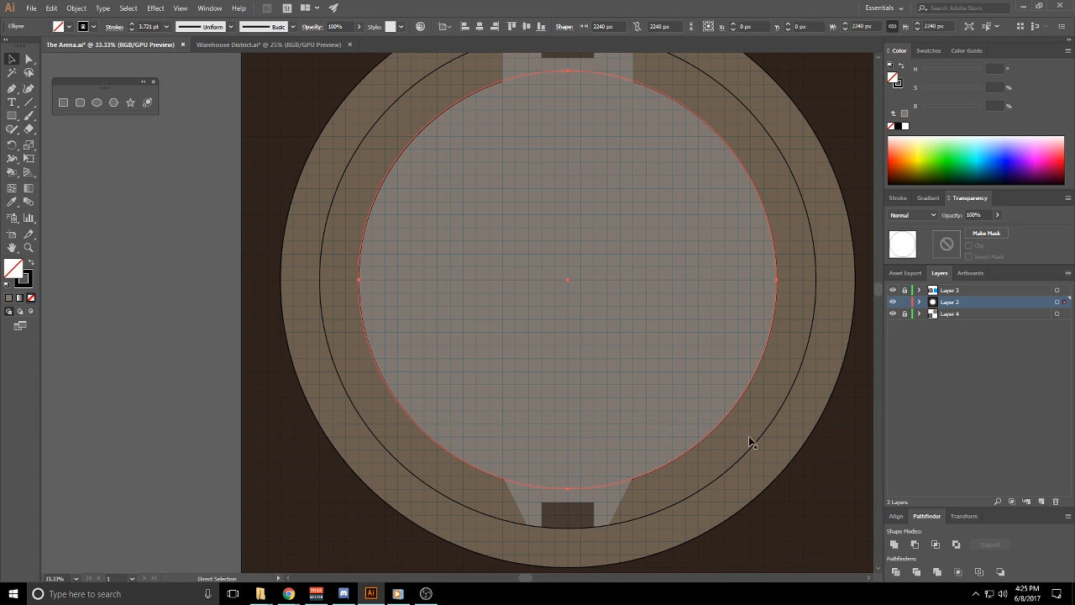
key("v")
left_click_drag(779, 490, 773, 493)
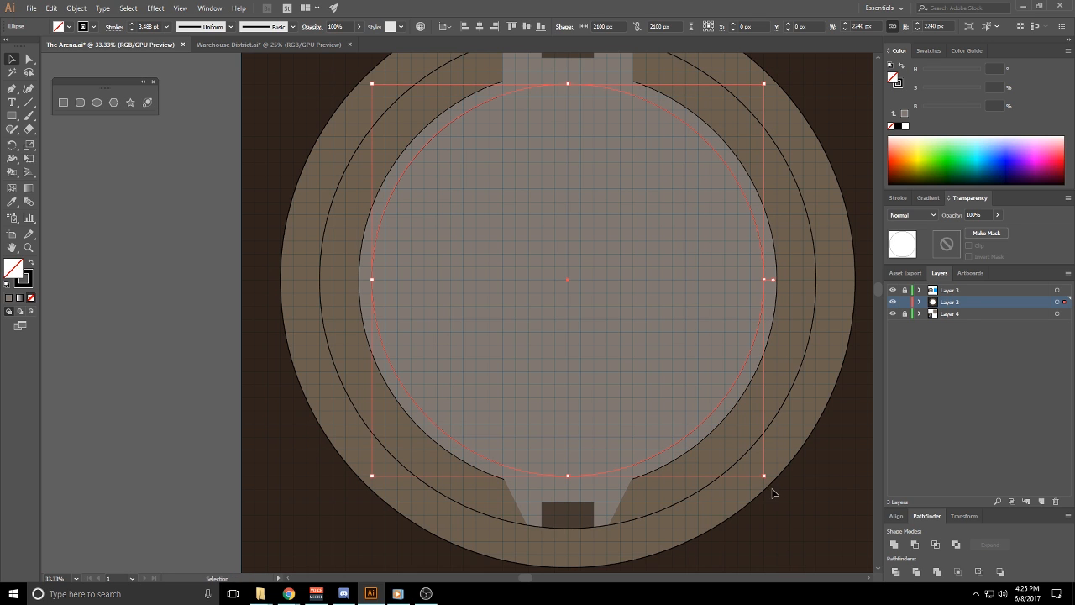
left_click(815, 536)
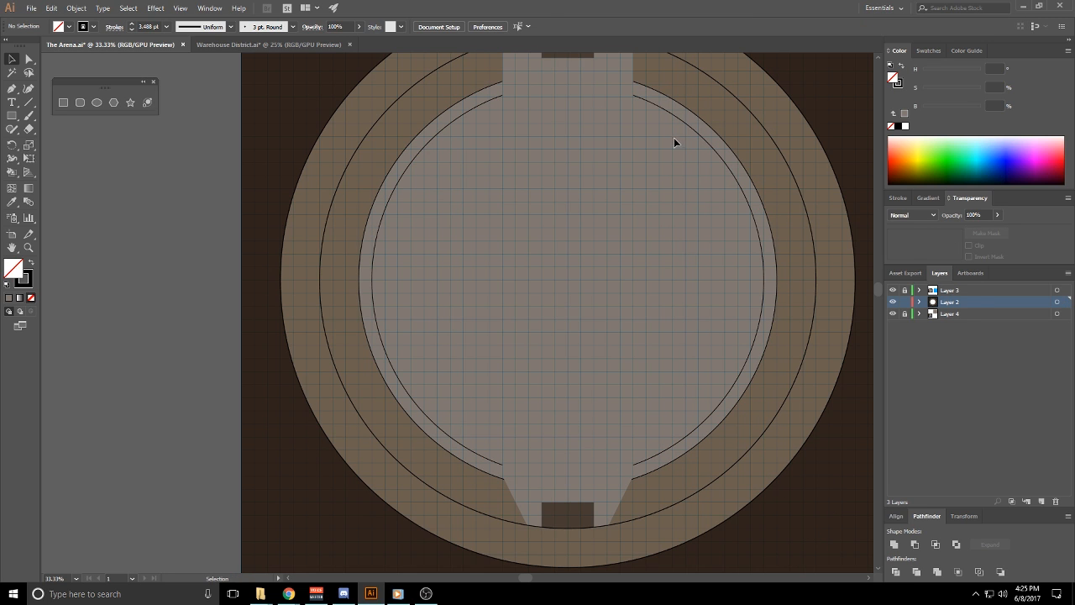
Replace the straight-sided upper entrance with an upside-down copy of the tapered lower entrance, kept behind the dark gate
mouse_move(674, 143)
left_mouse_down()
mouse_move(658, 237)
mouse_move(663, 157)
left_mouse_up()
left_click(605, 496)
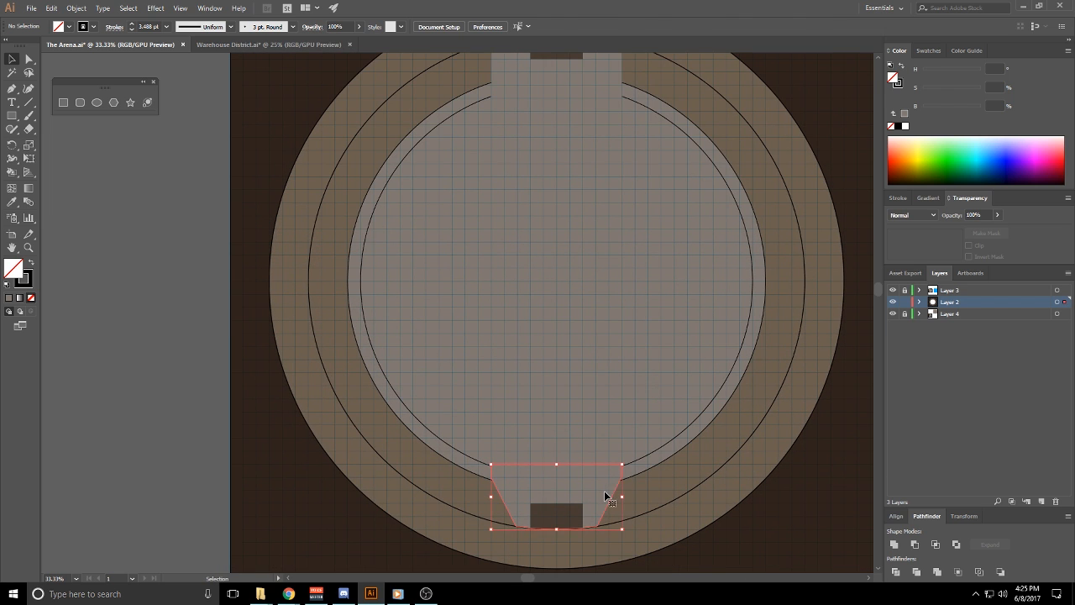
left_click_drag(605, 497, 593, 108)
left_click_drag(599, 199, 582, 433)
left_click_drag(493, 362, 475, 301)
left_click_drag(543, 333, 541, 306)
left_click(679, 204)
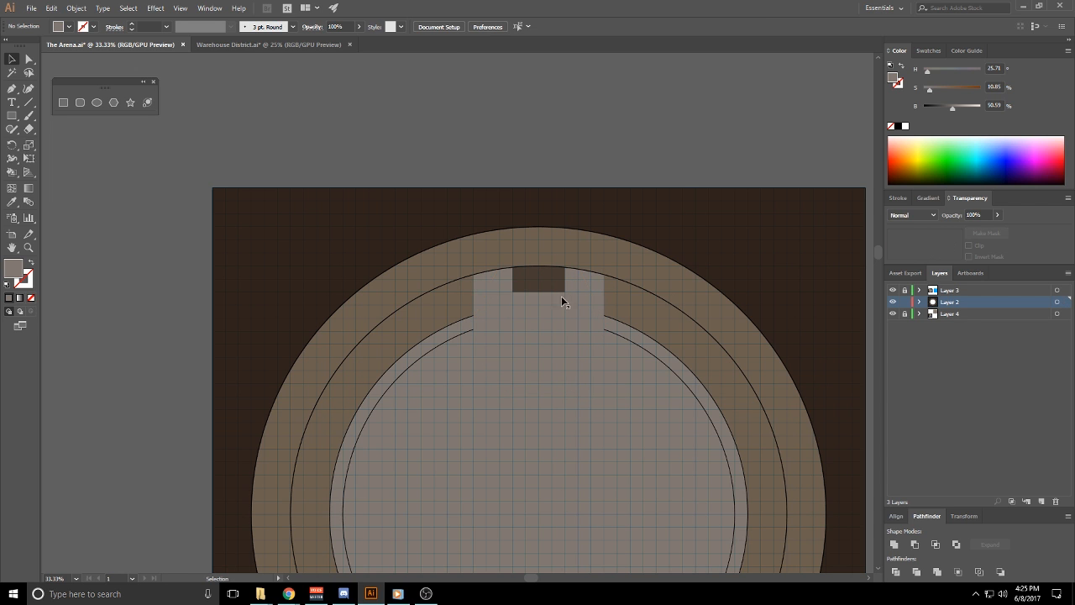
left_click(475, 285)
left_click(575, 335)
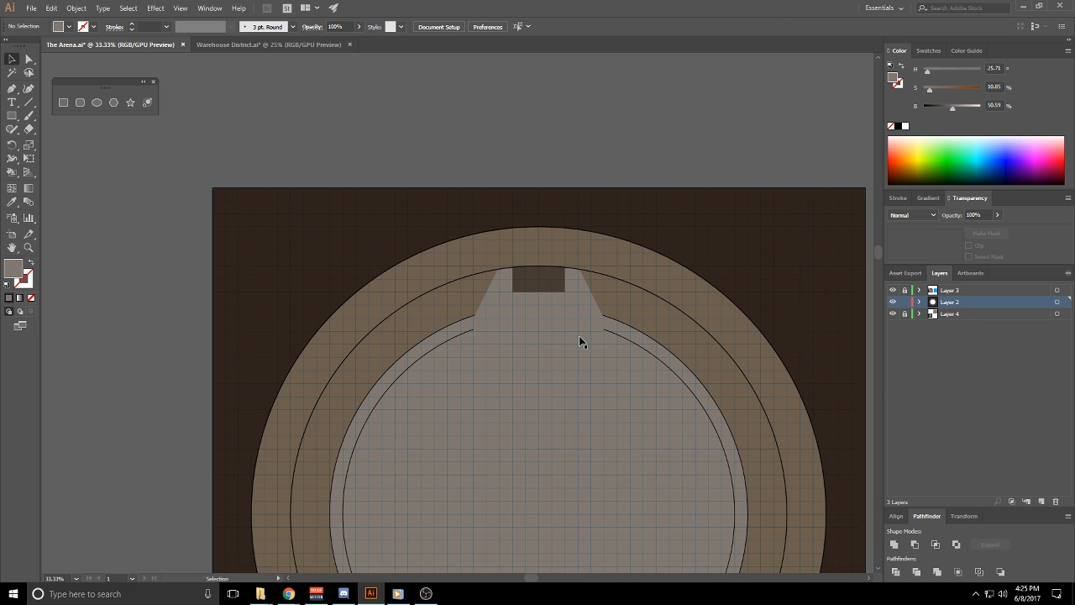
Examine both entrances and how the upper entrance shape meets the two inner circle outlines
left_click_drag(578, 336, 587, 186)
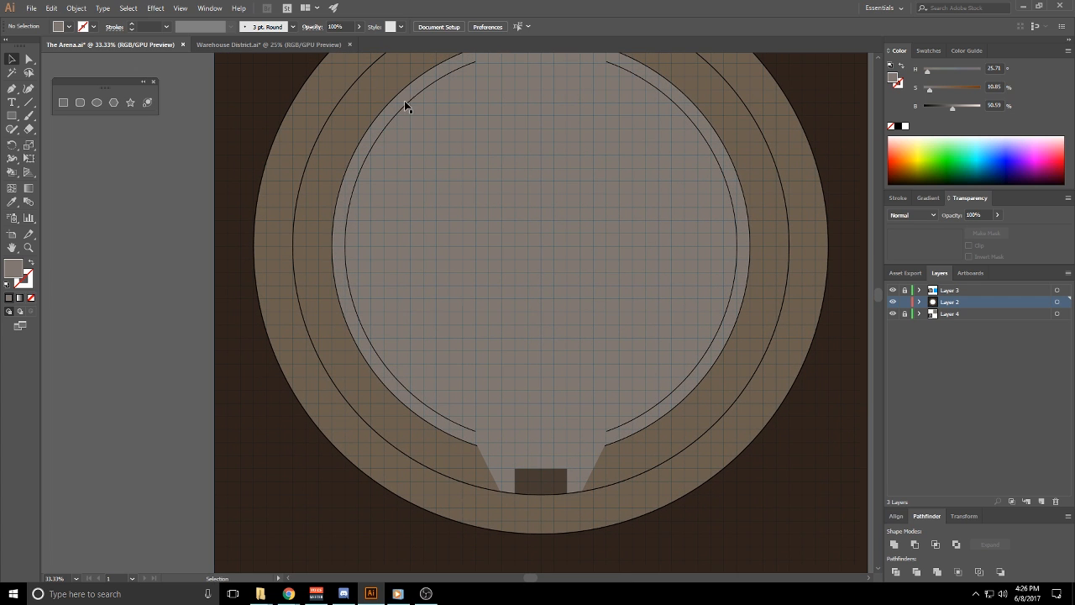
scroll(566, 257, "up", 1)
left_click_drag(614, 204, 611, 483)
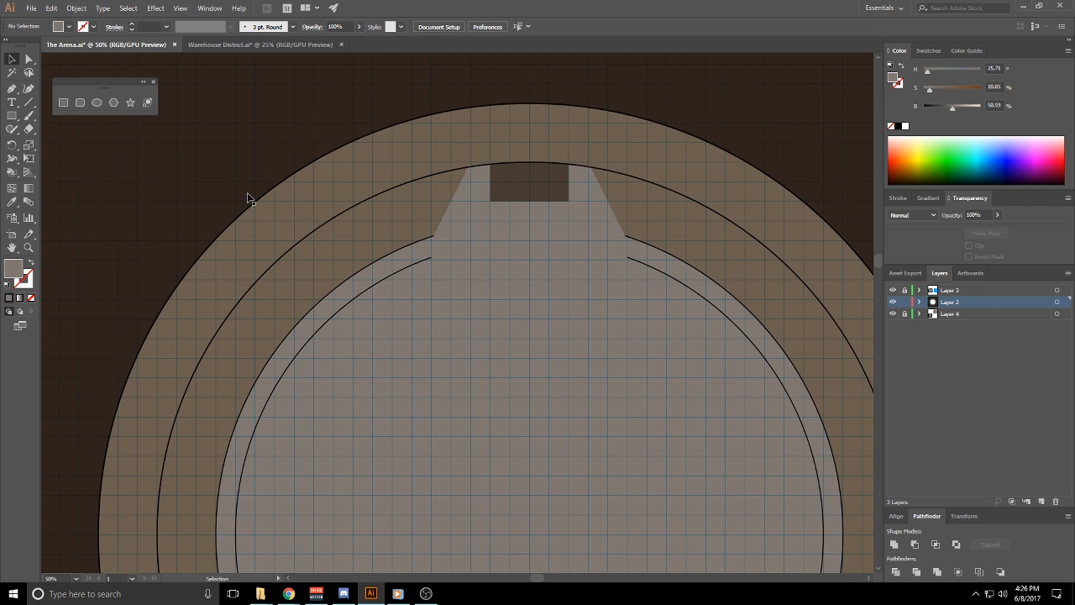
left_click(12, 91)
scroll(420, 311, "up", 2)
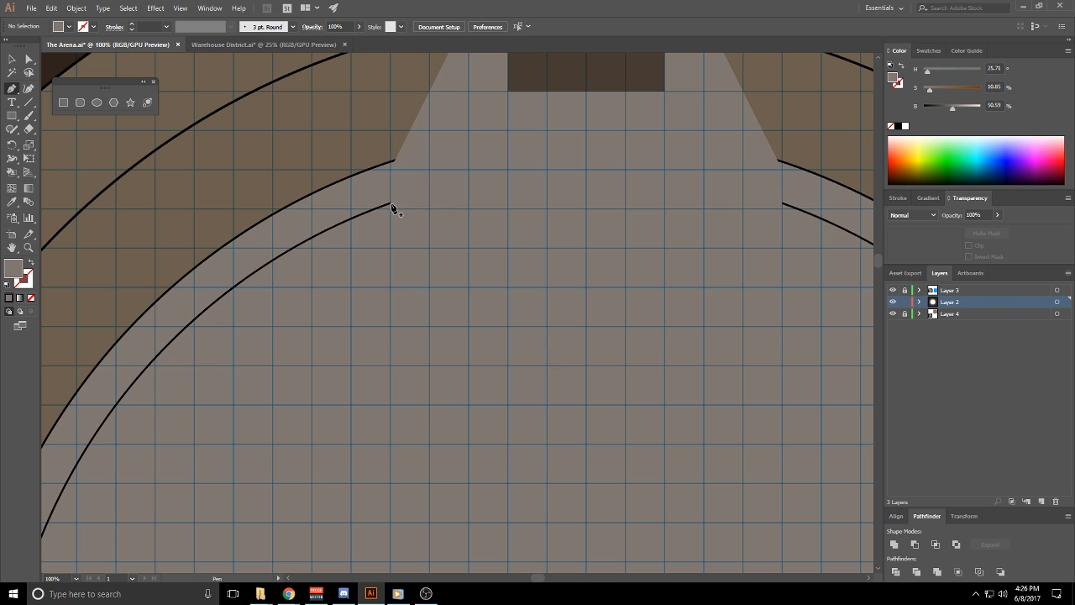
left_click(391, 206, "ctrl")
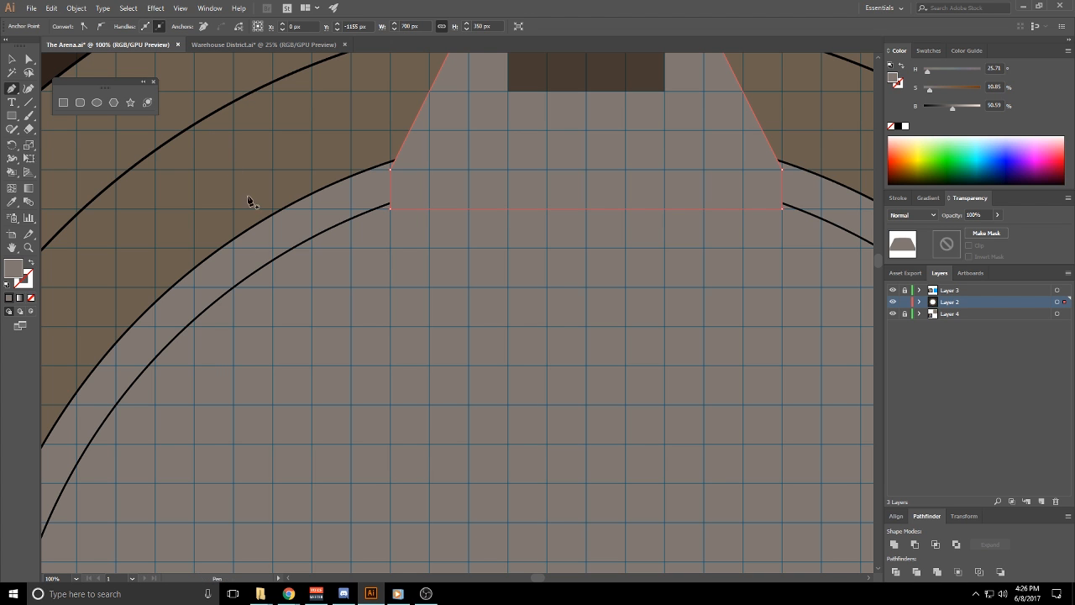
left_click_drag(249, 202, 310, 360)
scroll(395, 316, "down", 2)
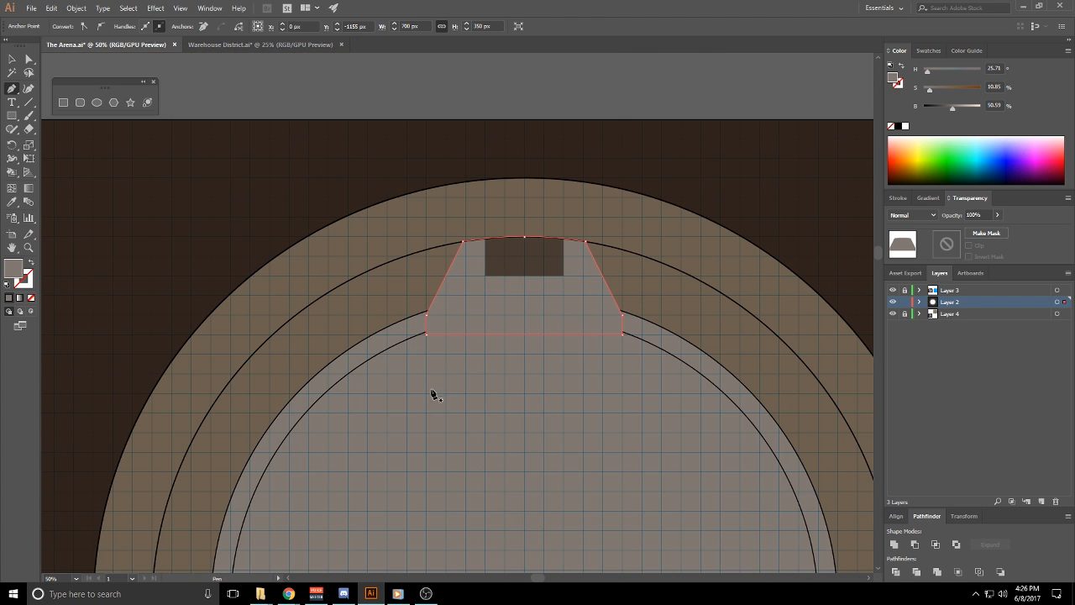
left_click(496, 94, "ctrl")
left_click(12, 59)
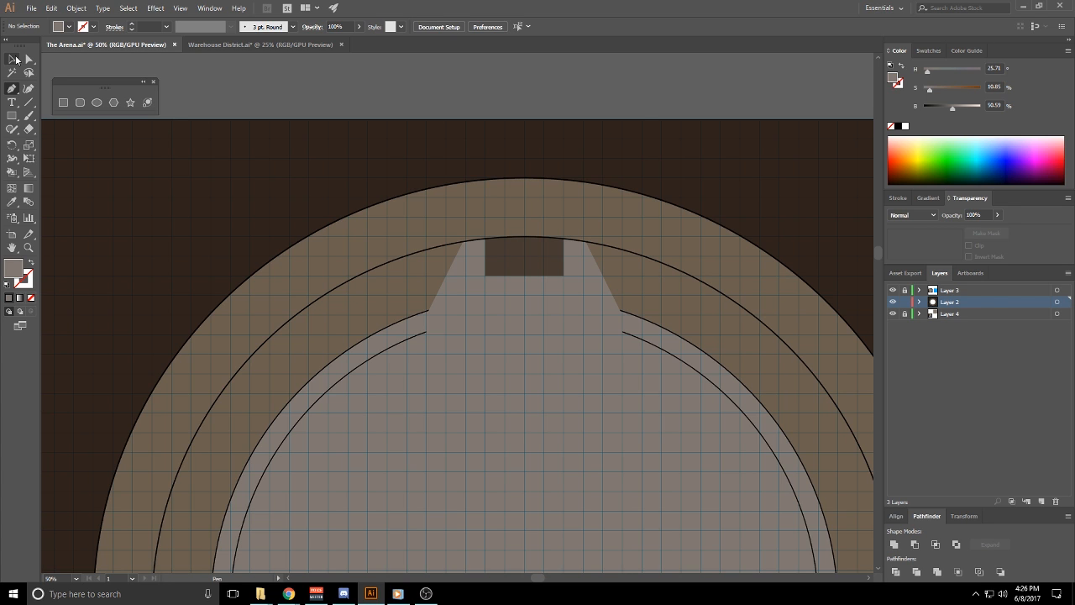
left_click(527, 317)
left_click(672, 96)
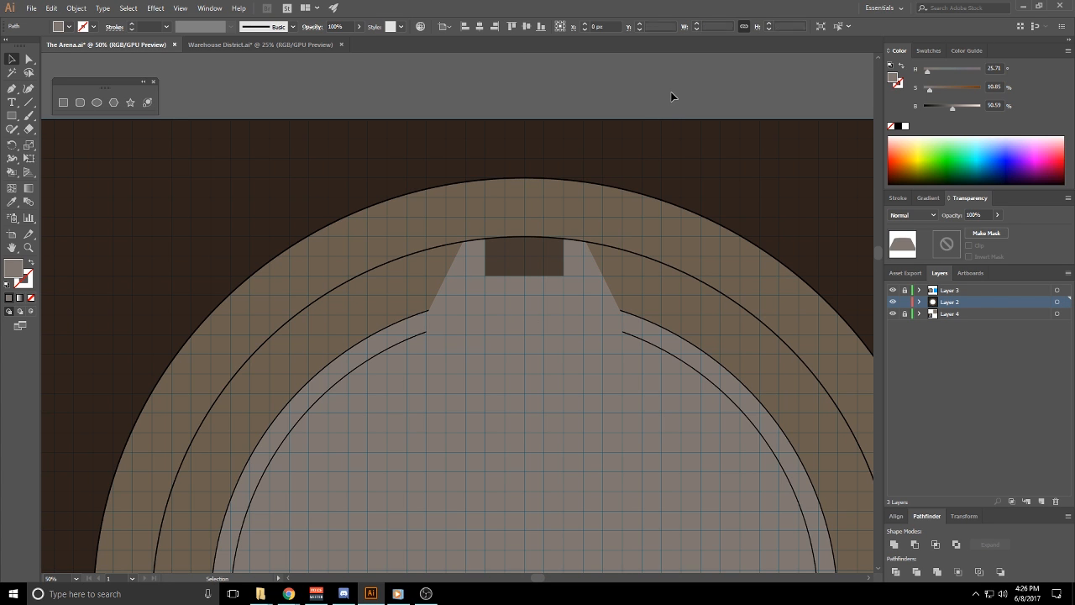
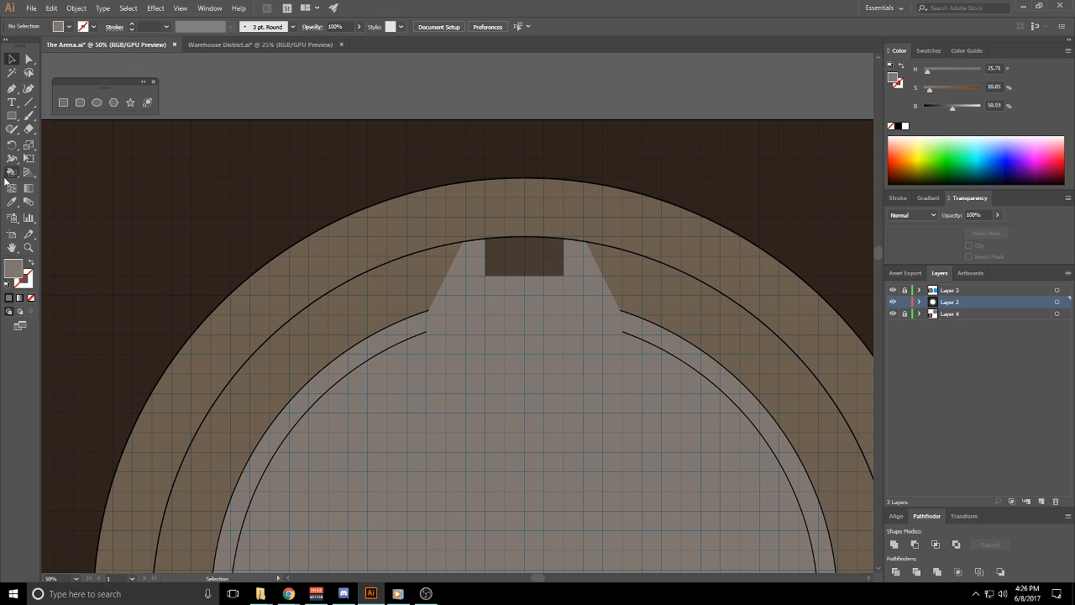
Move the upper and lower dark gates one grid square inward, toward the arena's centre
left_click_drag(566, 279, 566, 299)
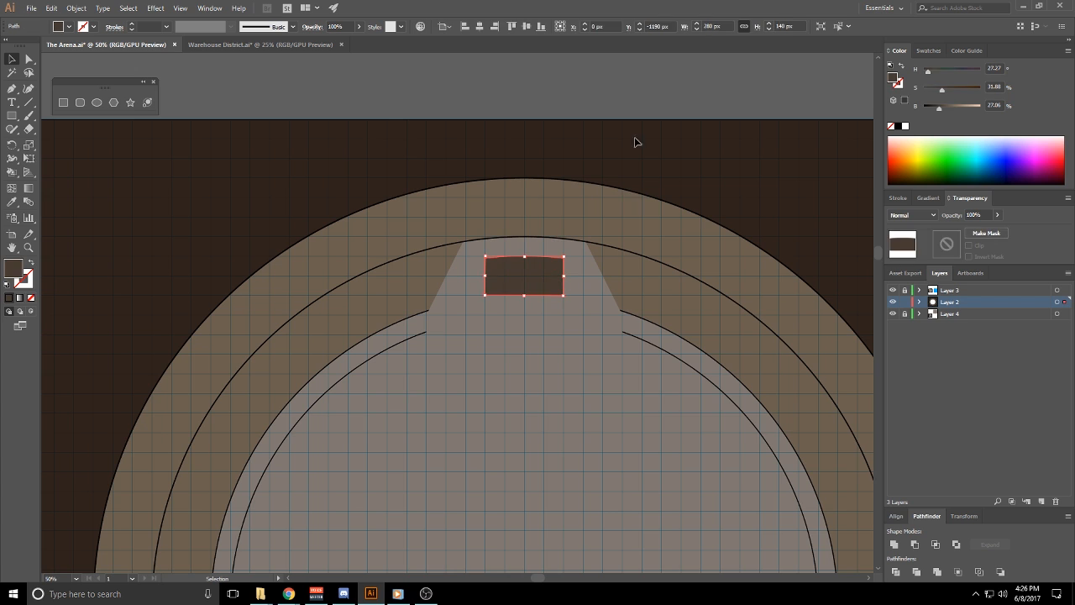
left_click(633, 113)
scroll(700, 435, "down", 10)
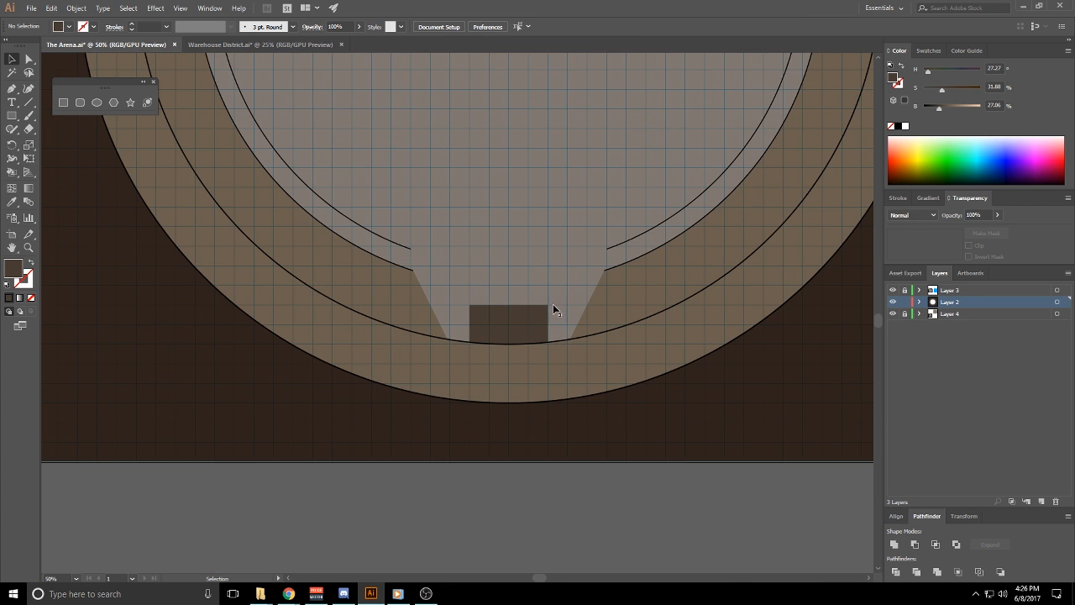
left_click(525, 297)
left_click(733, 423)
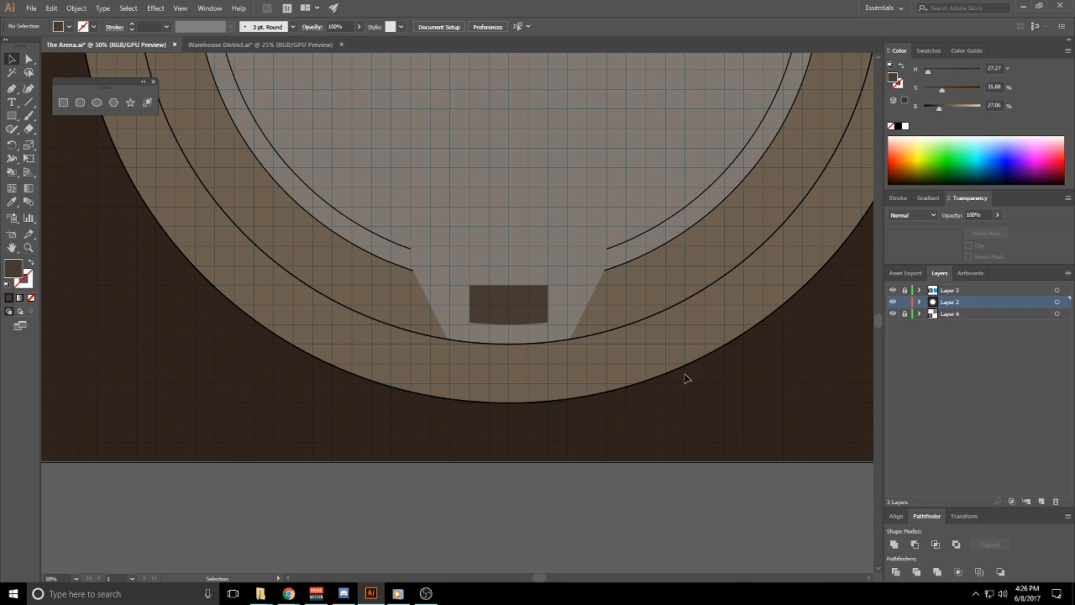
Add a concentric copy of the 2660 px ring outline, scaled down to sit one grid square inside it
left_click(627, 332)
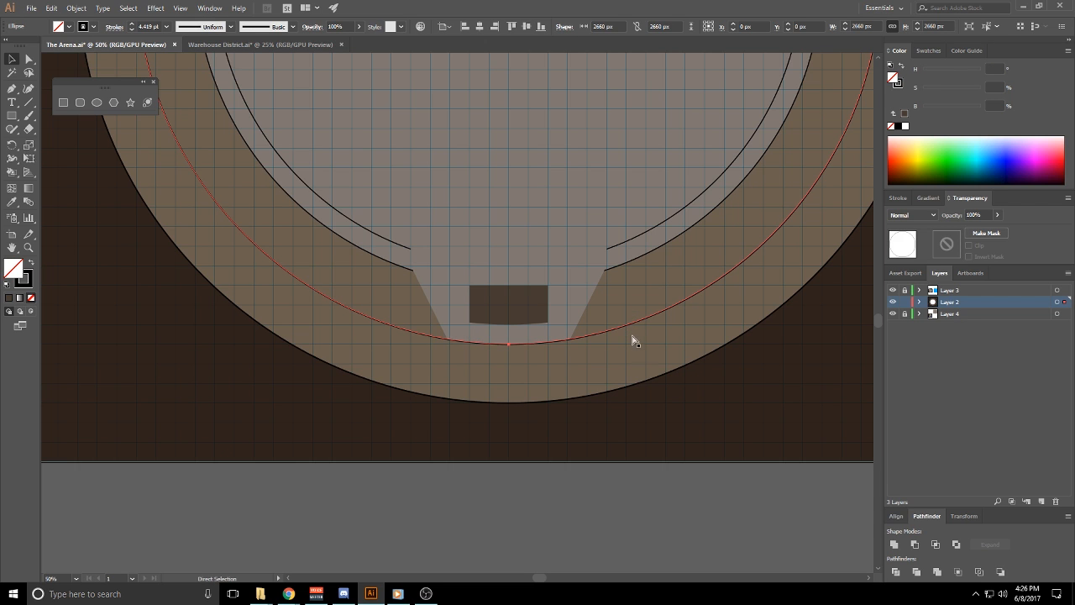
key("v")
left_click_drag(137, 345, 155, 334)
left_click(479, 429)
left_click_drag(579, 361, 564, 430)
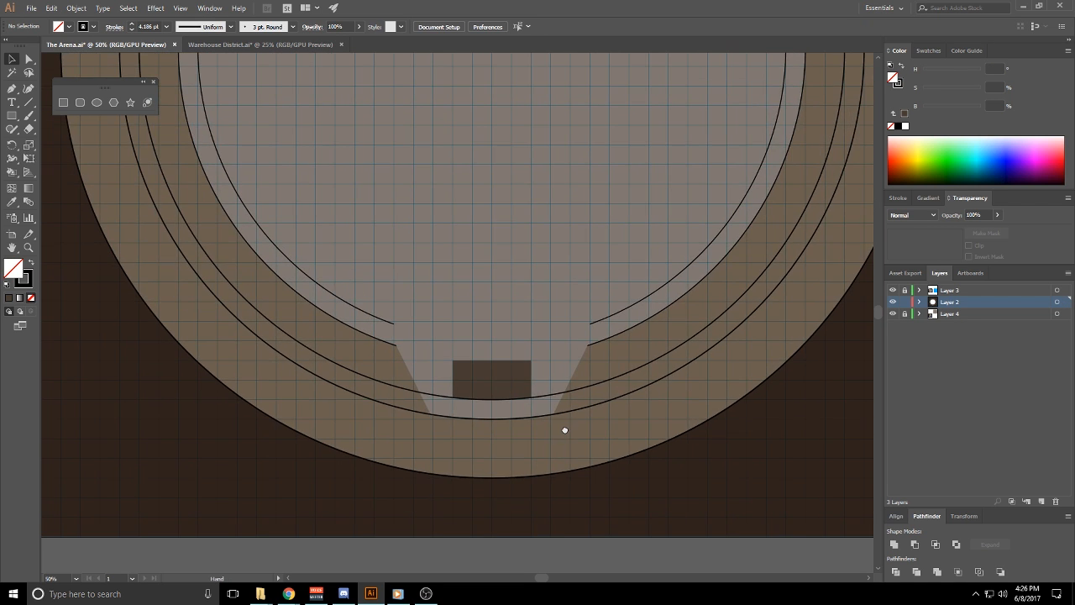
Duplicate the lower entrance shape in place and give the copy no fill and the grid's 1 pt blue stroke
left_click(29, 61)
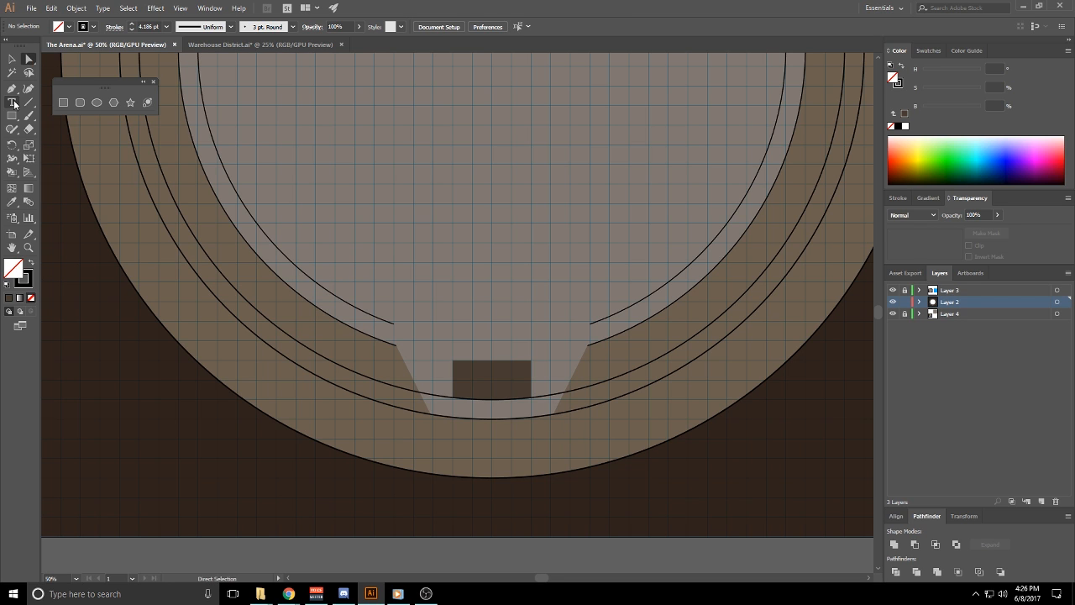
left_click(12, 89)
left_click(570, 340, "ctrl")
left_click(10, 61)
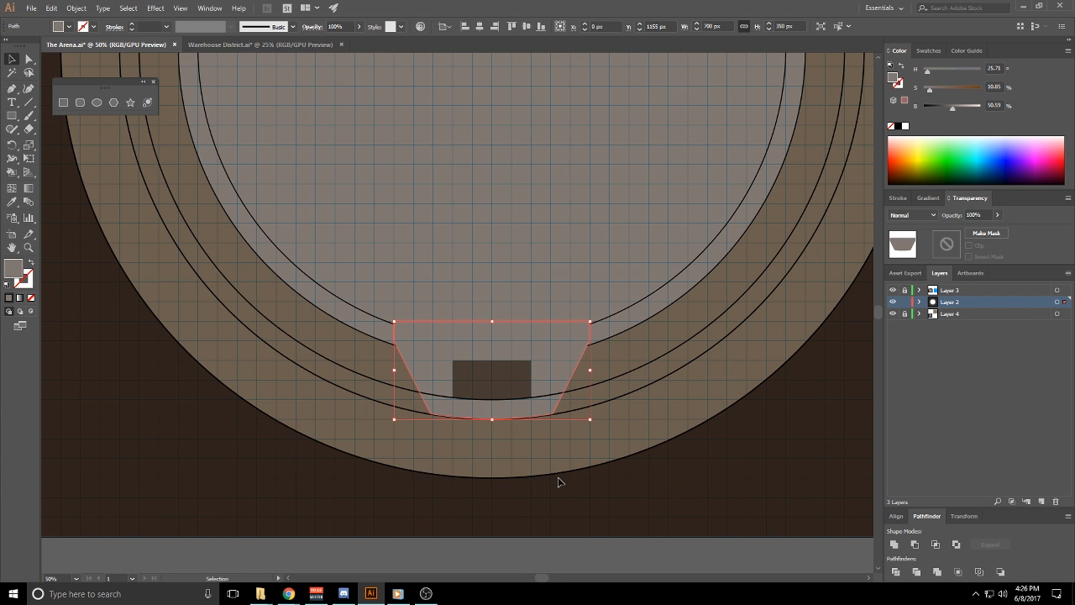
left_click(585, 553)
left_click(507, 370)
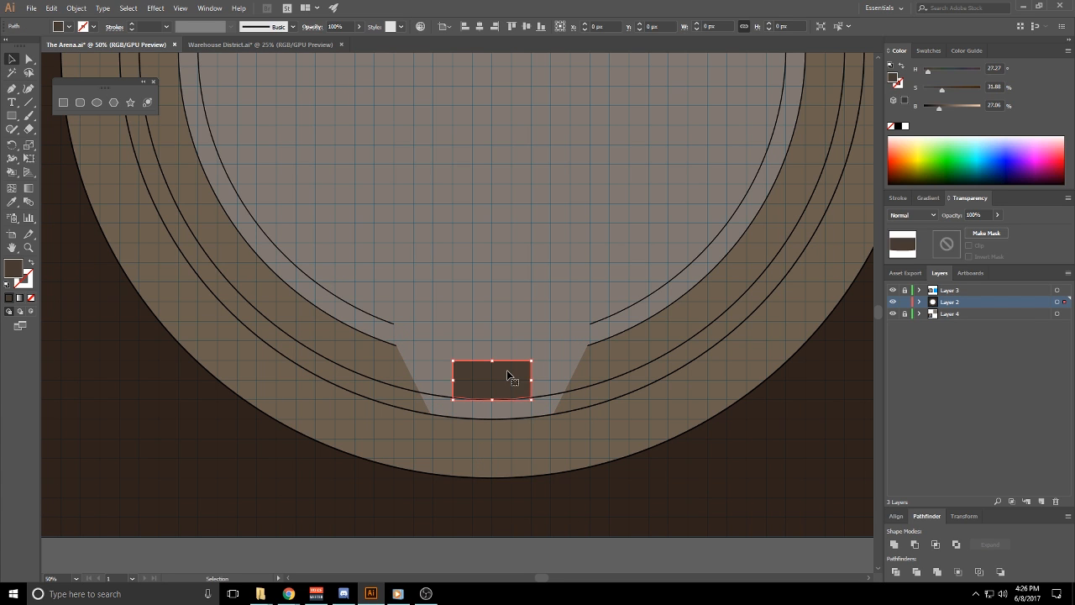
left_click(561, 395, "shift")
left_click(560, 393)
key("ctrl+z")
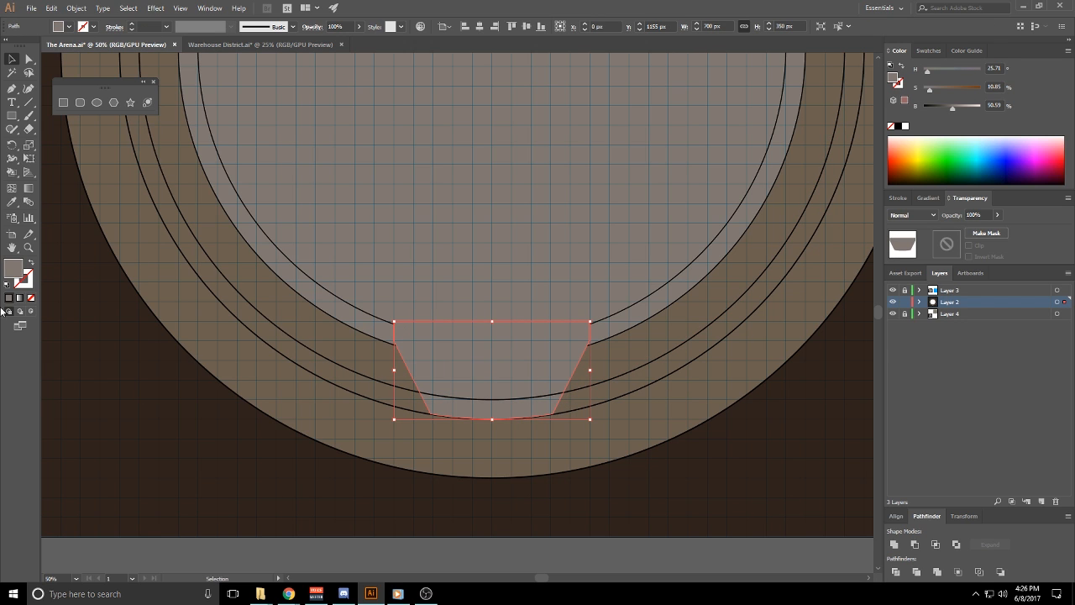
left_click(12, 203)
left_click(378, 377)
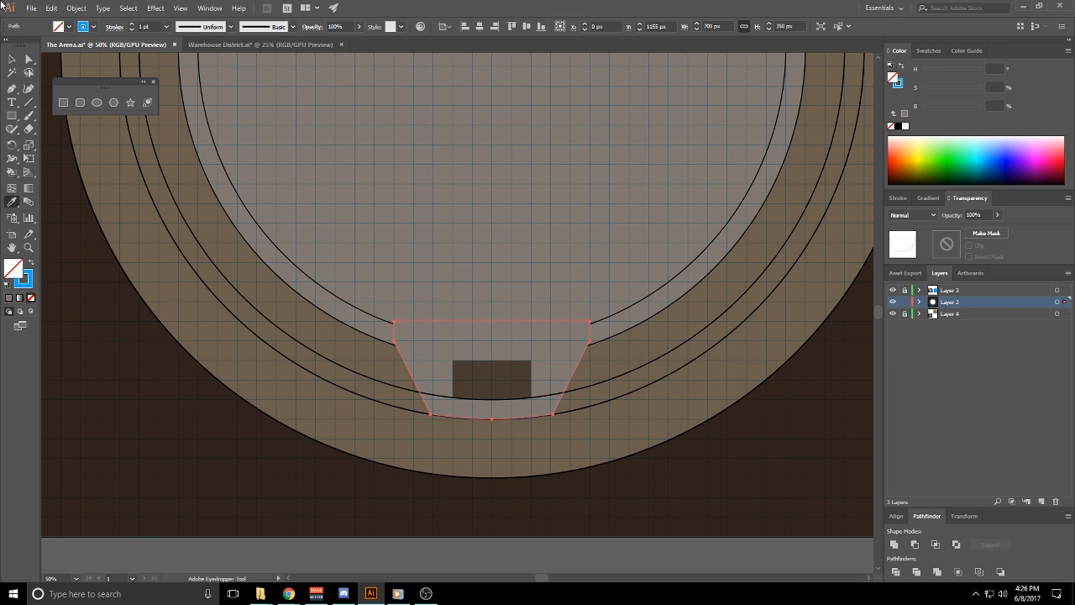
Try to scale the outlined entrance copy down to 420 × 210 px about its centre
left_click(11, 58)
left_click_drag(591, 424, 572, 417)
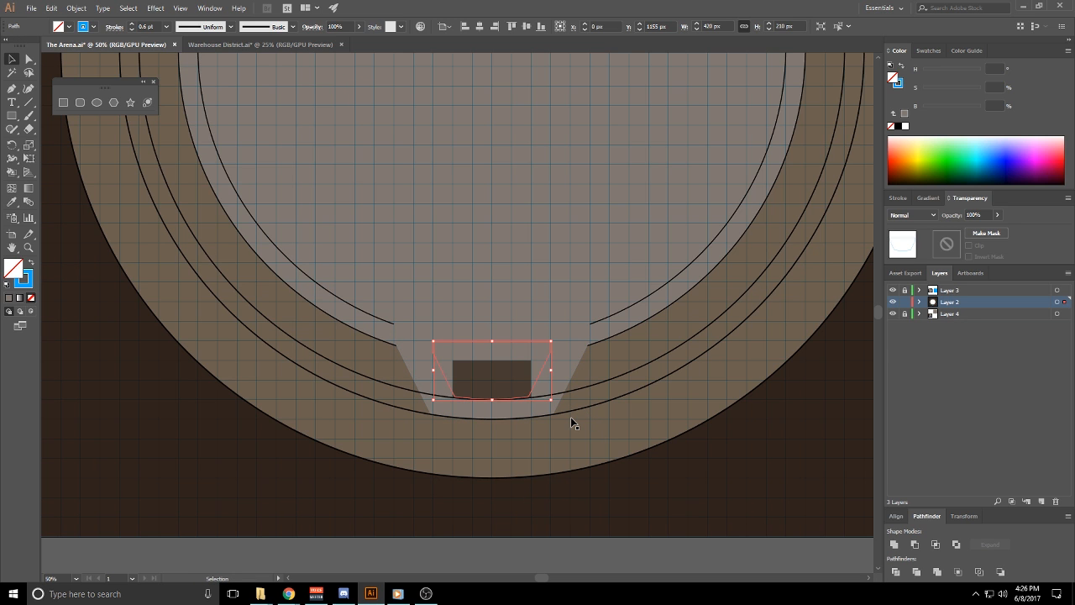
key("ctrl+z")
key("ctrl+1")
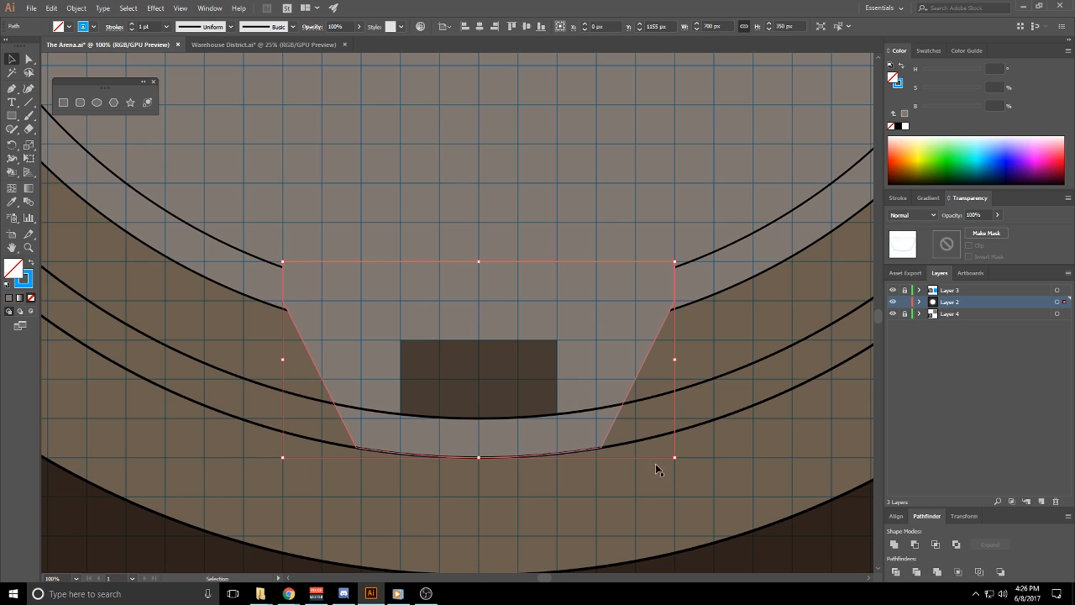
Try to scale the outlined lower entrance copy to 420 × 210 px and match its stroke to the rings' black 3.488 pt outline
left_click_drag(676, 457, 634, 422)
left_click(608, 263)
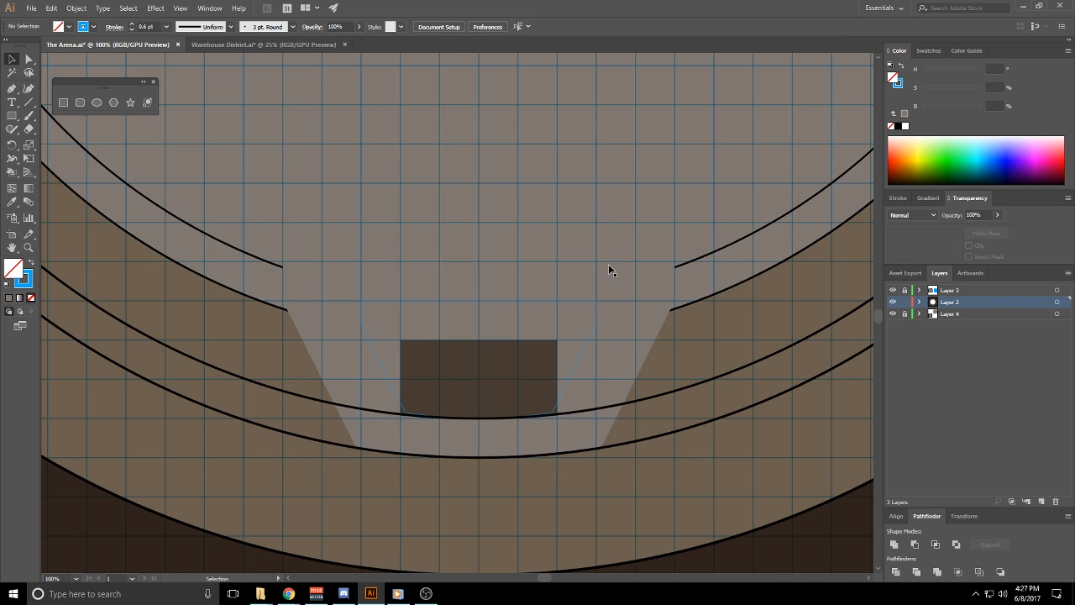
left_click(590, 340)
left_click(12, 203)
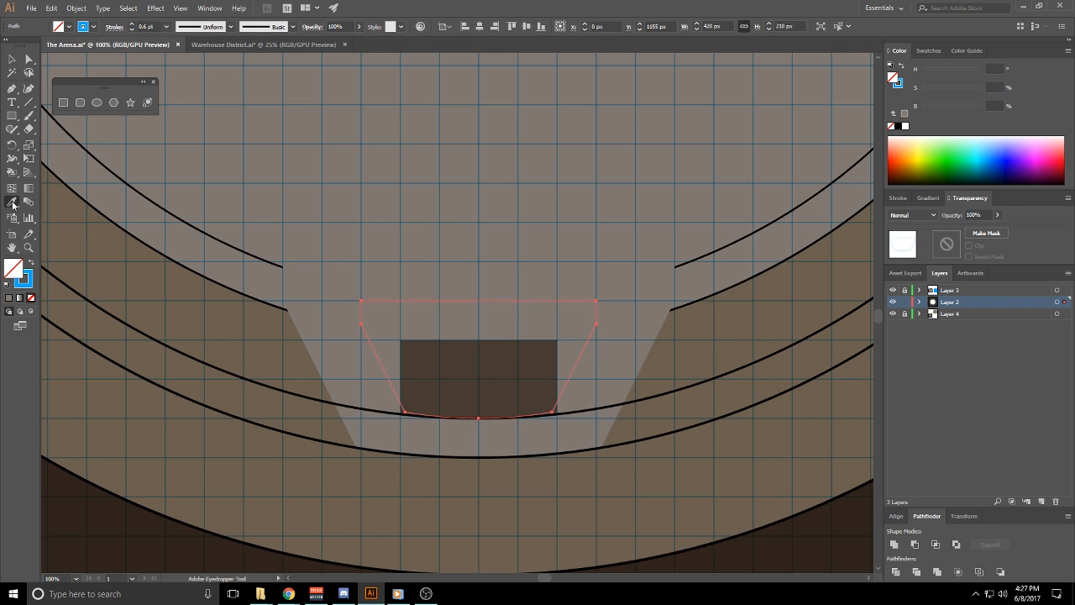
left_click(685, 262)
key("v")
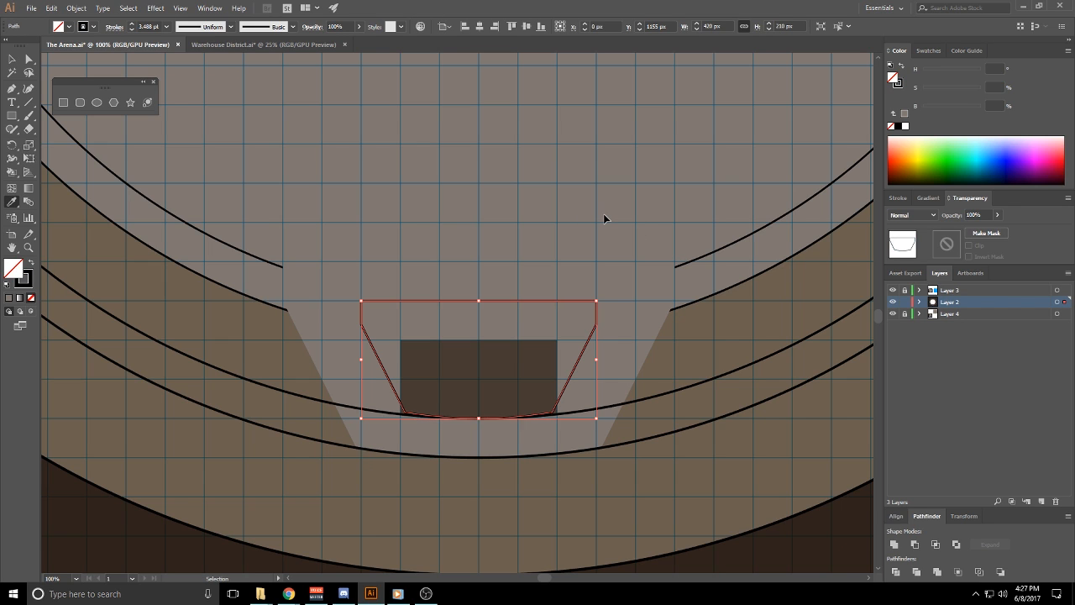
left_click(605, 217)
key("ctrl+z")
key("ctrl+z")
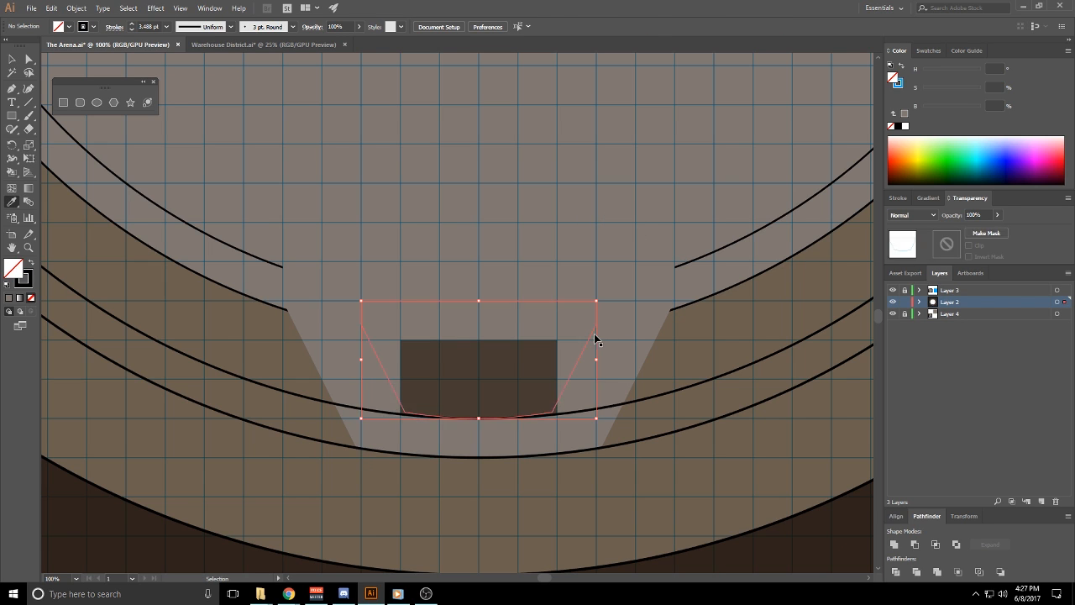
Remove the blue-outlined copy of the lower entrance, keeping the filled shape
left_click(630, 165)
key("i")
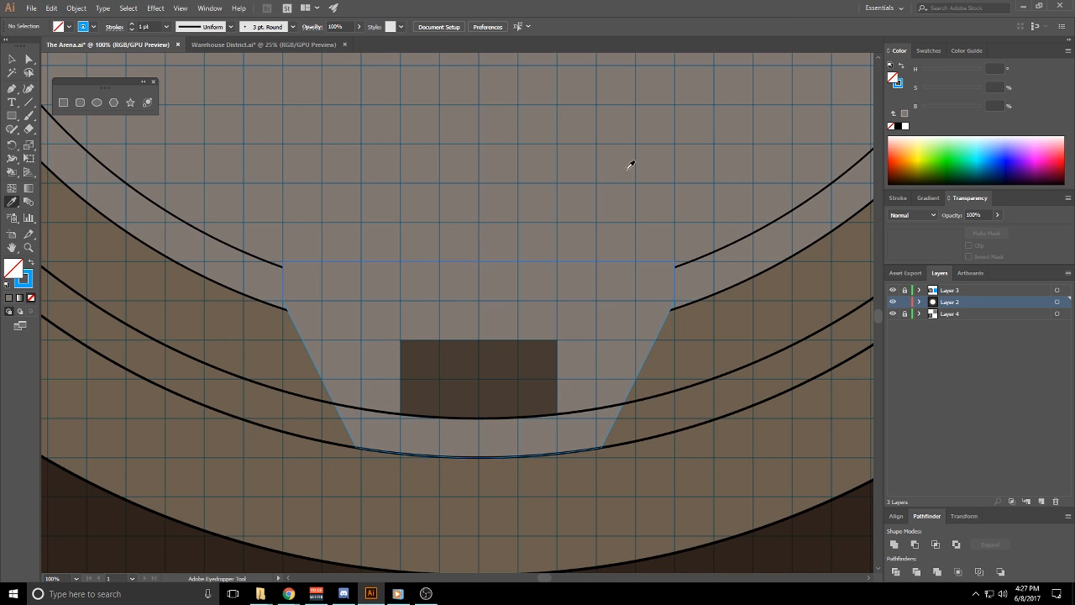
left_click(610, 320, "ctrl")
left_click(646, 179)
left_click(646, 178, "ctrl")
left_click(623, 261, "ctrl")
left_click(621, 257, "ctrl")
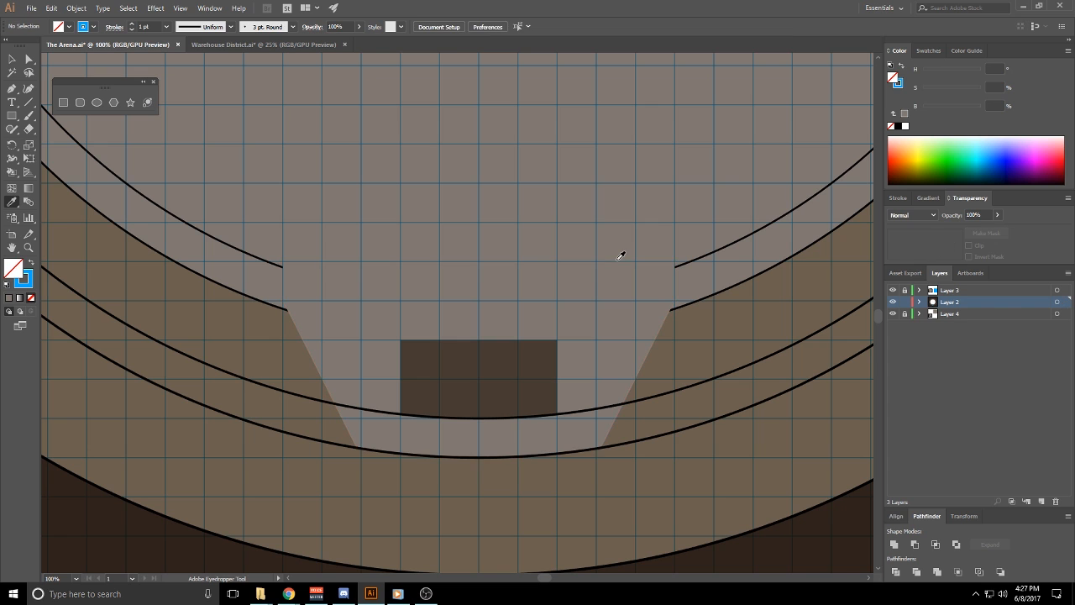
Duplicate both filled entrance shapes in place and give the copies no fill and the grid's 1 pt blue stroke
left_click(622, 264, "ctrl")
scroll(626, 231, "down", 6)
left_click_drag(625, 147, 622, 312)
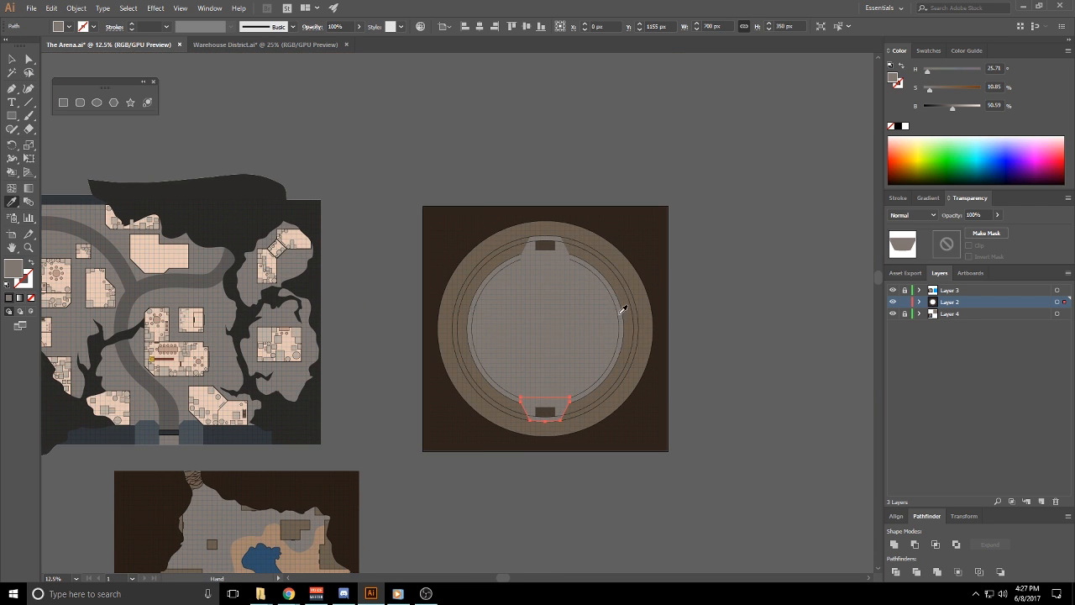
left_click(561, 257, "ctrl+shift")
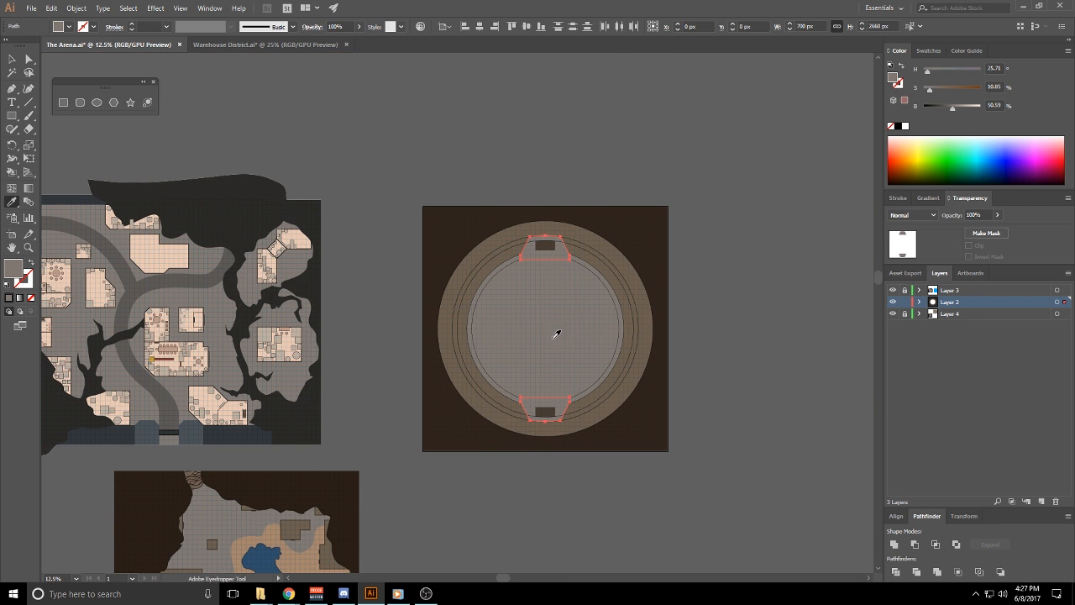
scroll(579, 282, "up", 5)
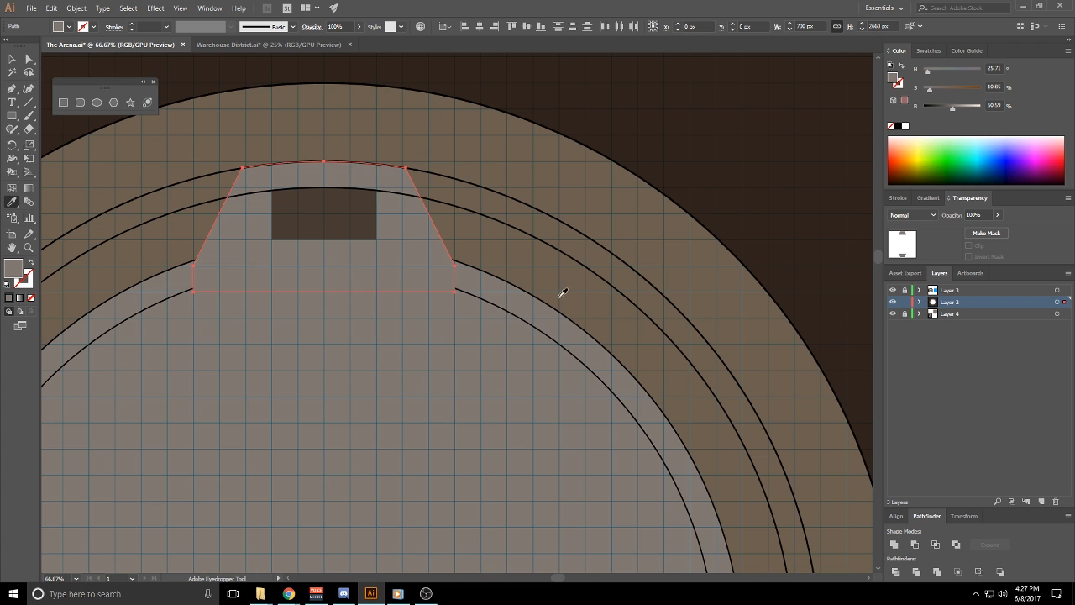
scroll(519, 313, "up", 4)
left_click(514, 319)
scroll(479, 322, "down", 4)
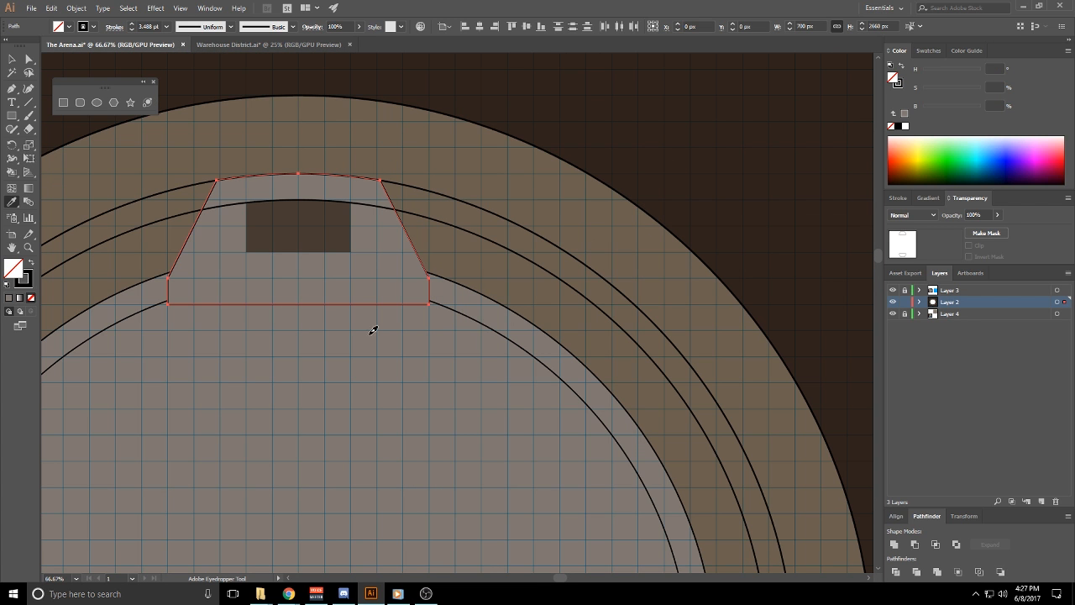
key("ctrl+z")
Scale the two outlined entrance copies together about their common centre to about 663 × 2520 px overall
key("v")
scroll(240, 233, "down", 1)
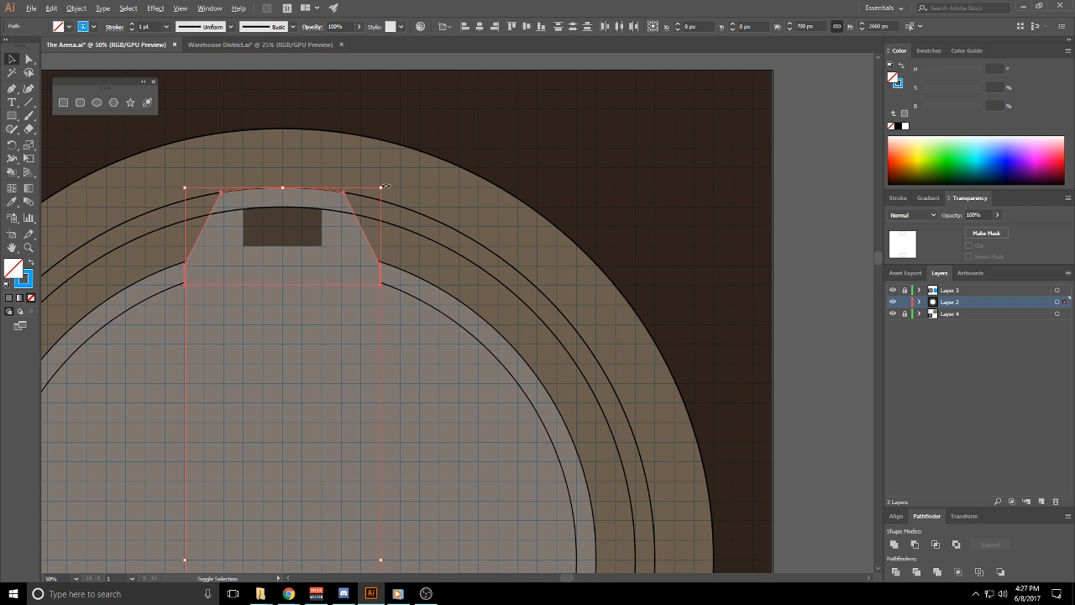
left_click_drag(382, 187, 375, 207)
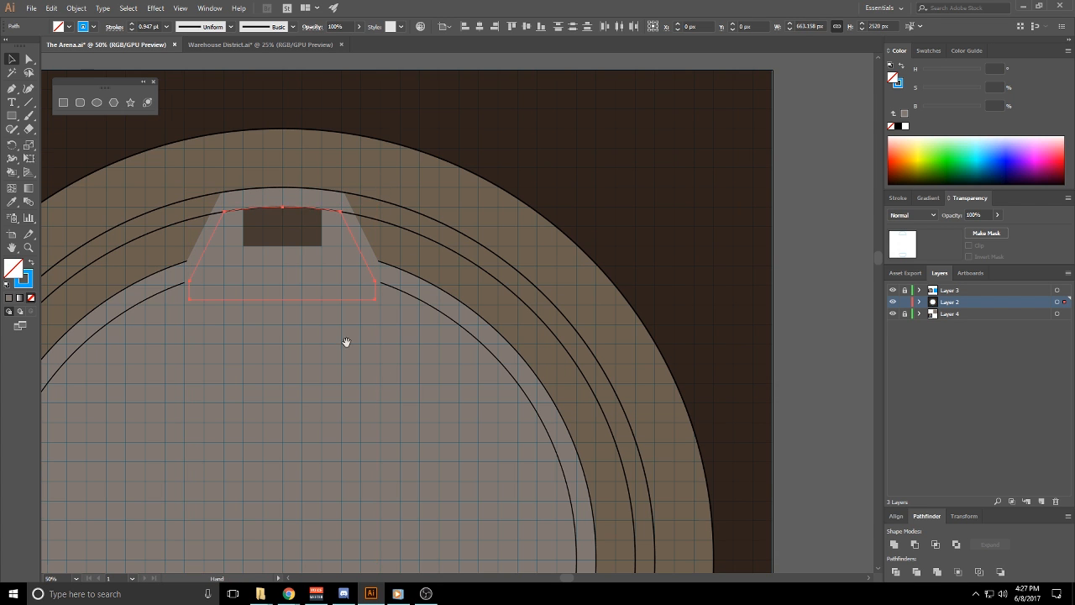
Match the outlined entrance copies to the inner ring's black 3.488 pt stroke
left_click_drag(346, 342, 533, 142)
scroll(434, 288, "up", 3)
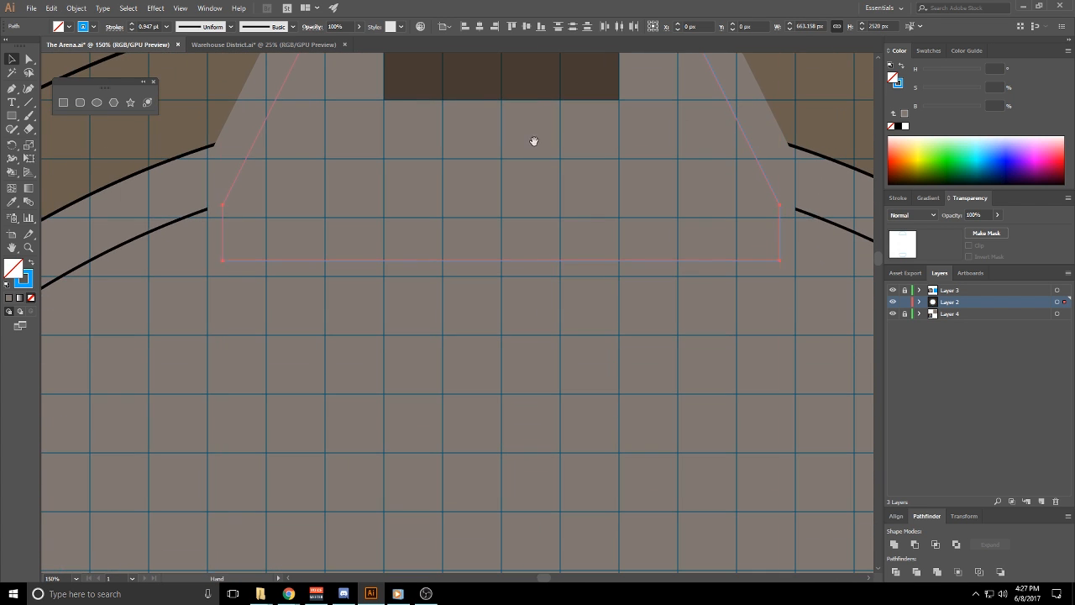
left_click(12, 201)
key("alt")
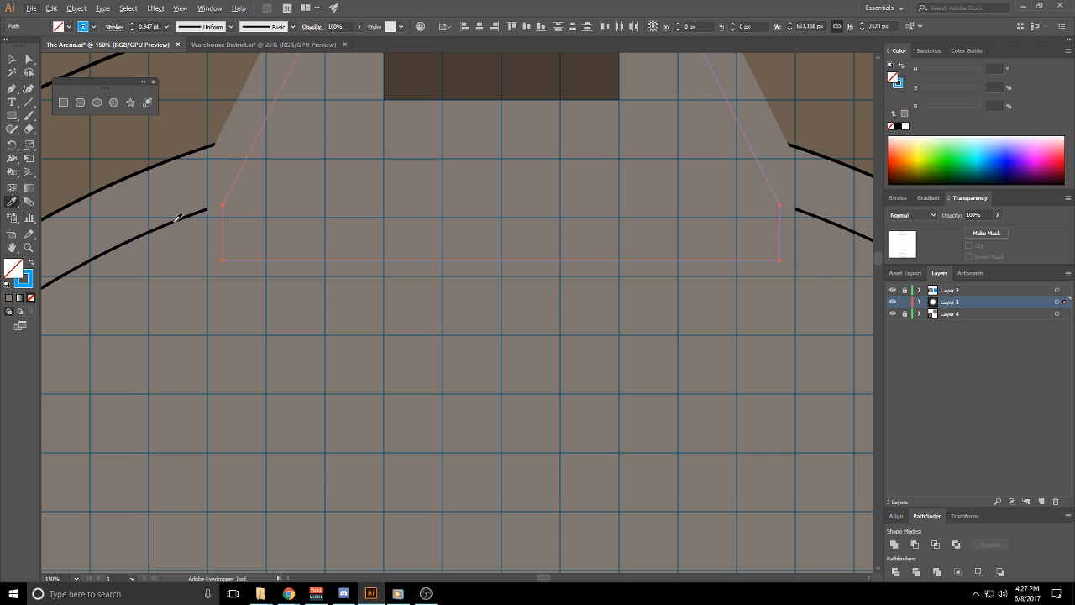
left_click(166, 223)
scroll(206, 243, "down", 2)
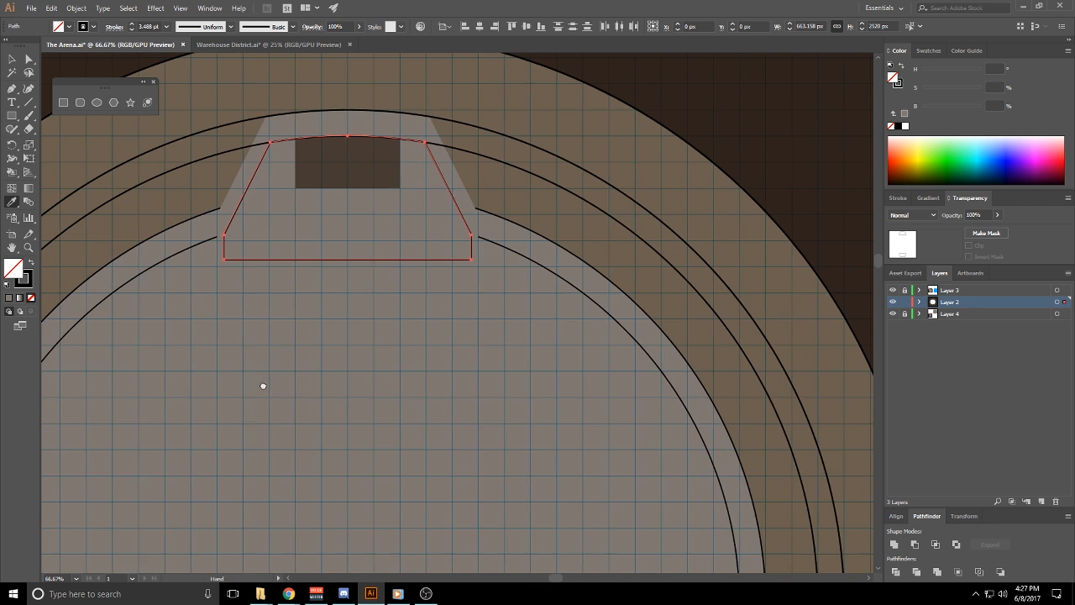
left_click_drag(261, 386, 491, 352)
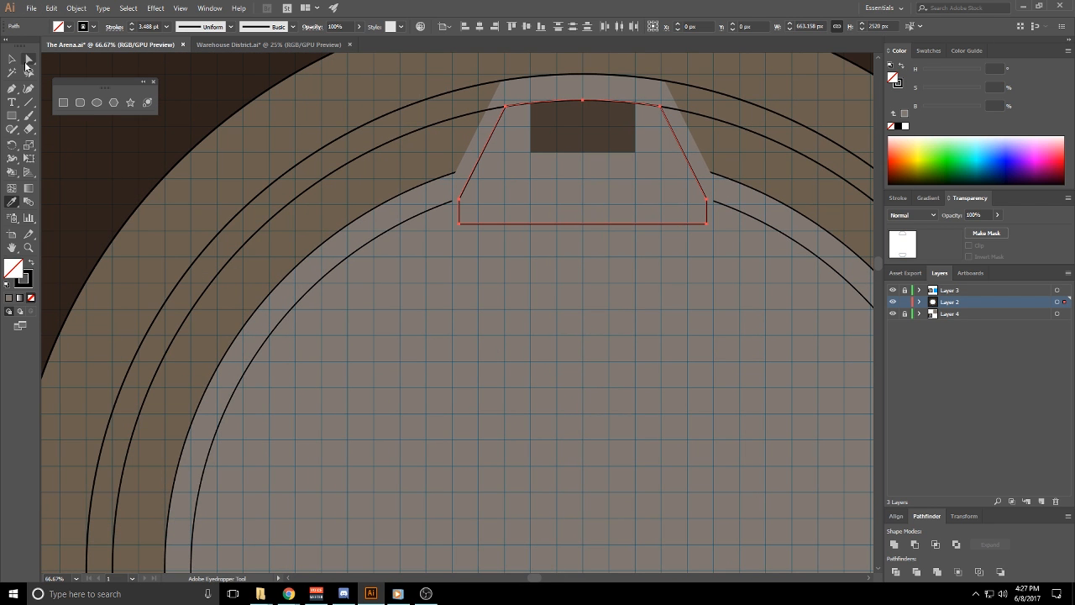
left_click(29, 60)
left_click(12, 89)
left_click(510, 335)
left_click_drag(634, 426, 528, 109)
left_click_drag(574, 546, 545, 191)
scroll(570, 286, "up", 3)
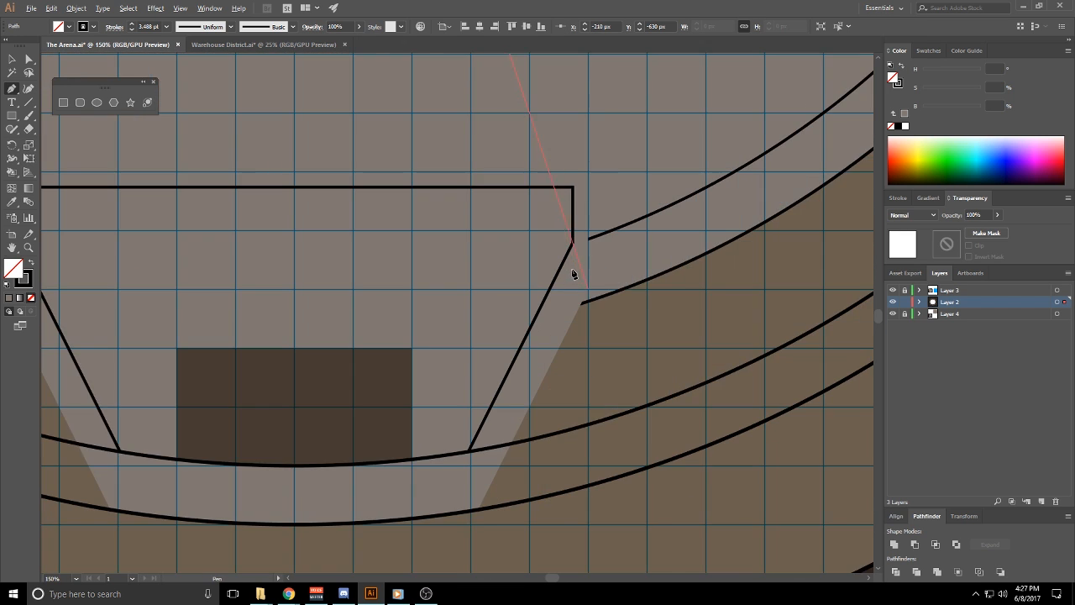
left_click(29, 61)
left_click(12, 89)
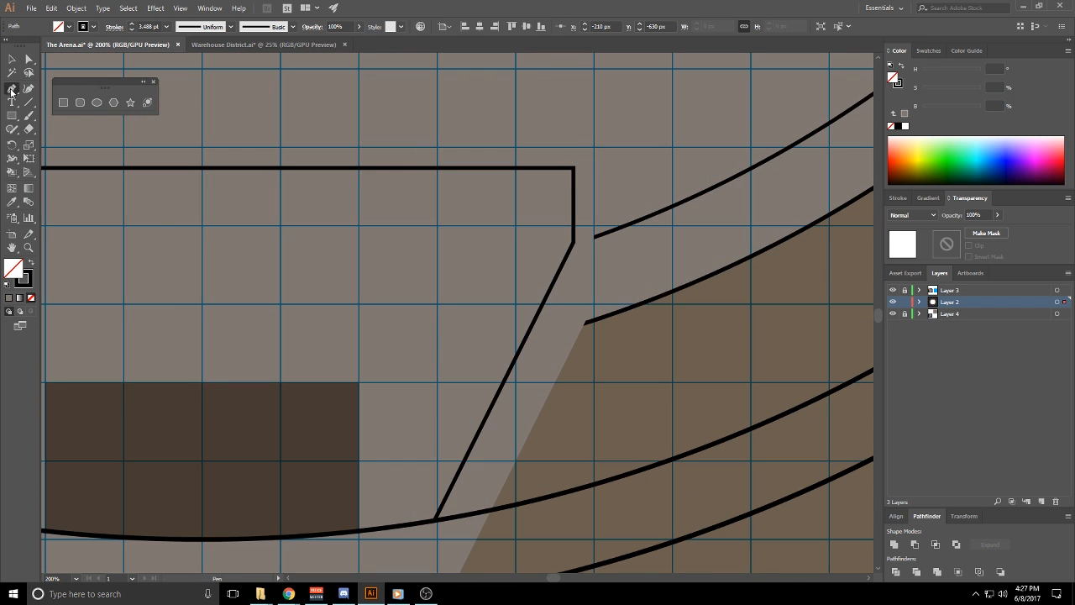
Try to delete the two floor-coloured entrance shapes lying behind the black outlines
left_click(583, 288, "ctrl")
scroll(594, 215, "down", 3)
left_click_drag(577, 138, 615, 528)
left_click_drag(576, 139, 588, 509)
left_click_drag(601, 238, 603, 376)
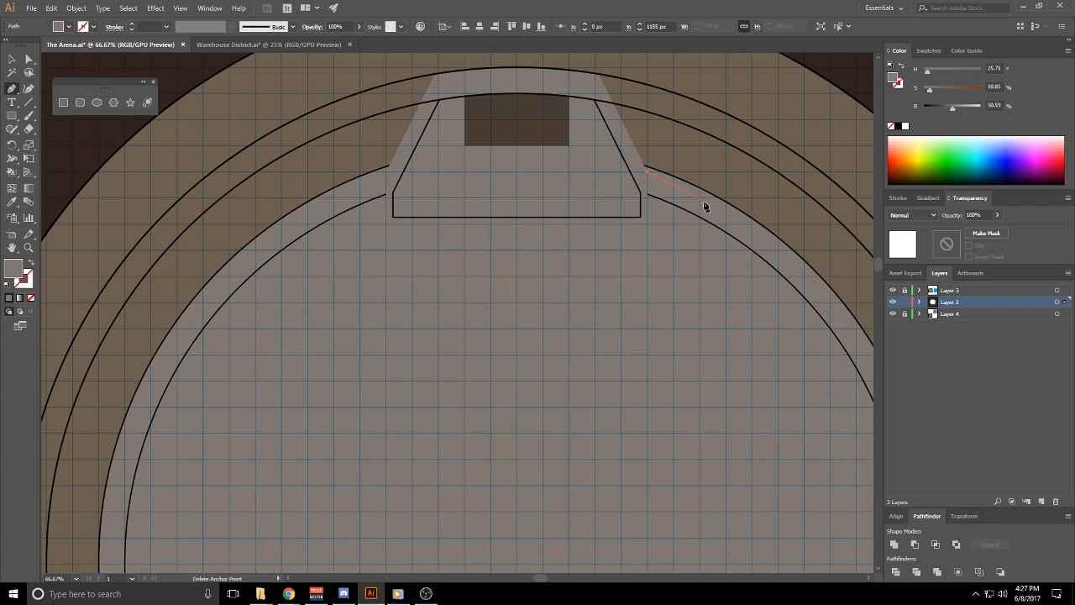
left_click(633, 162, "ctrl")
key("Delete")
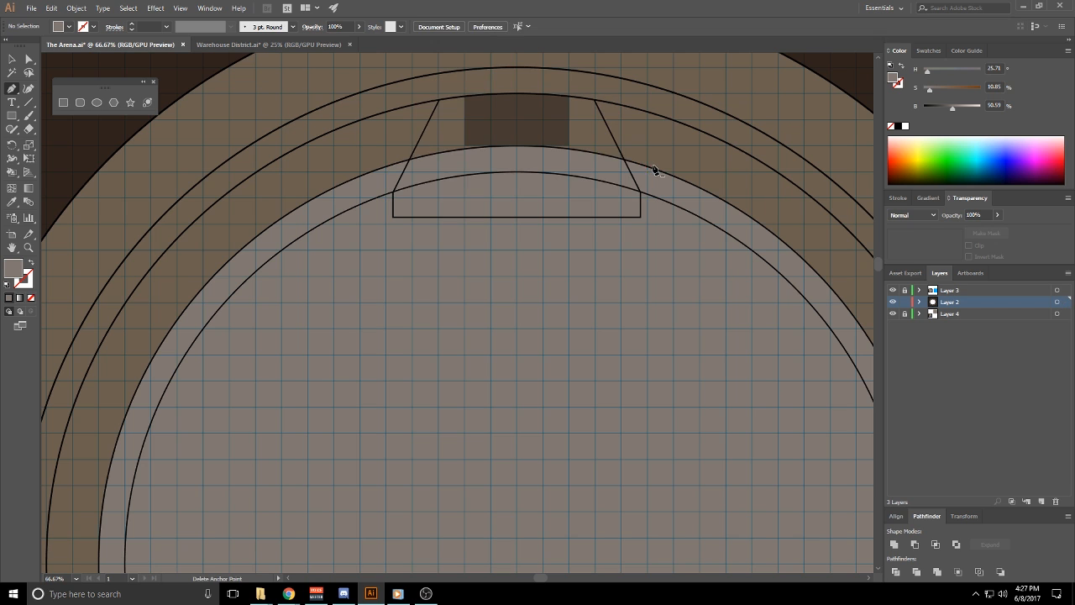
scroll(730, 318, "down", 2)
left_click_drag(697, 452, 576, 288)
key("ctrl+z")
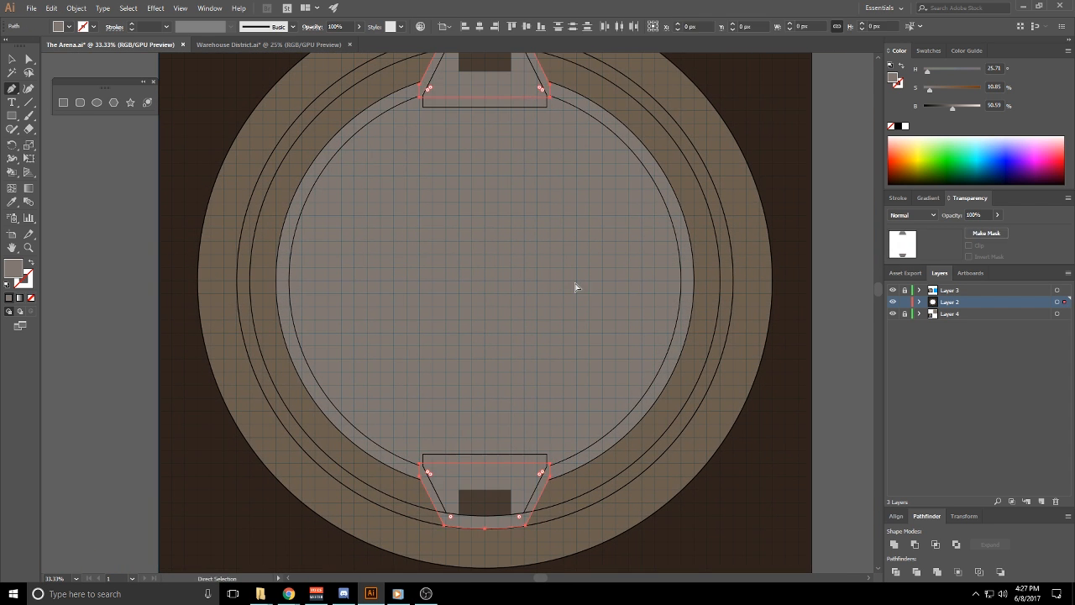
Scale both floor-coloured entrance shapes together about the arena's centre to match their black outlines, about 663 × 2520 px overall
left_click(12, 59)
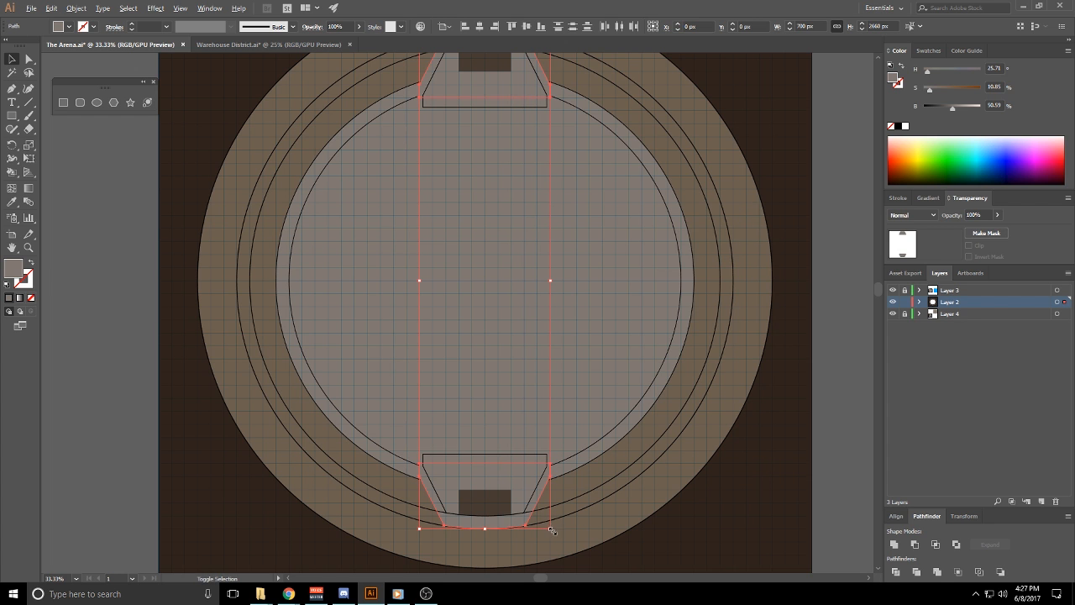
left_click(581, 332)
left_click_drag(581, 333, 532, 223)
scroll(634, 395, "up", 3)
scroll(547, 305, "up", 1)
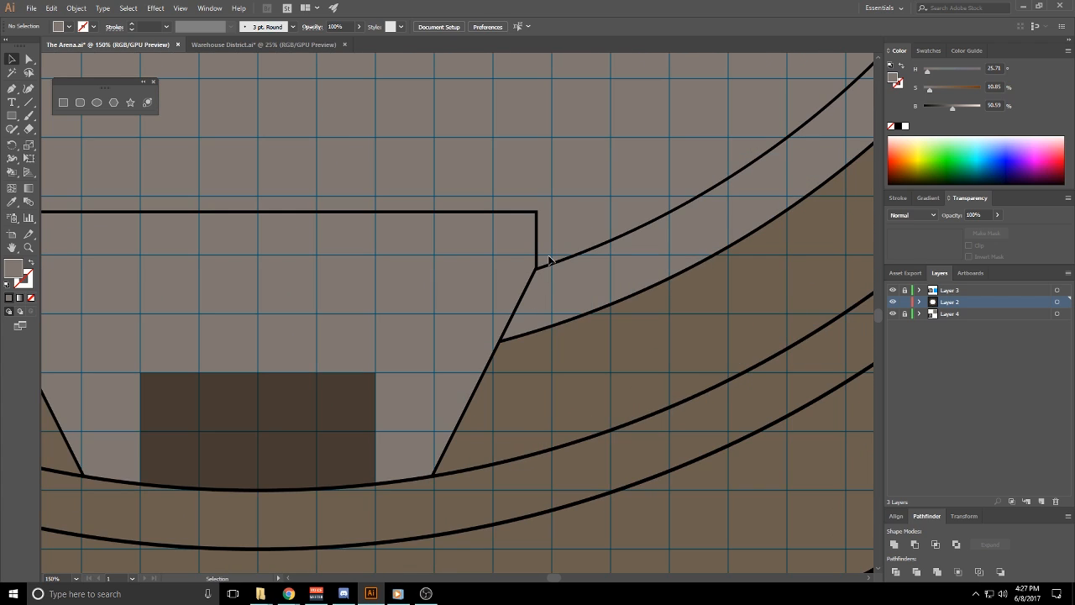
left_click_drag(538, 266, 658, 239)
scroll(489, 251, "down", 3)
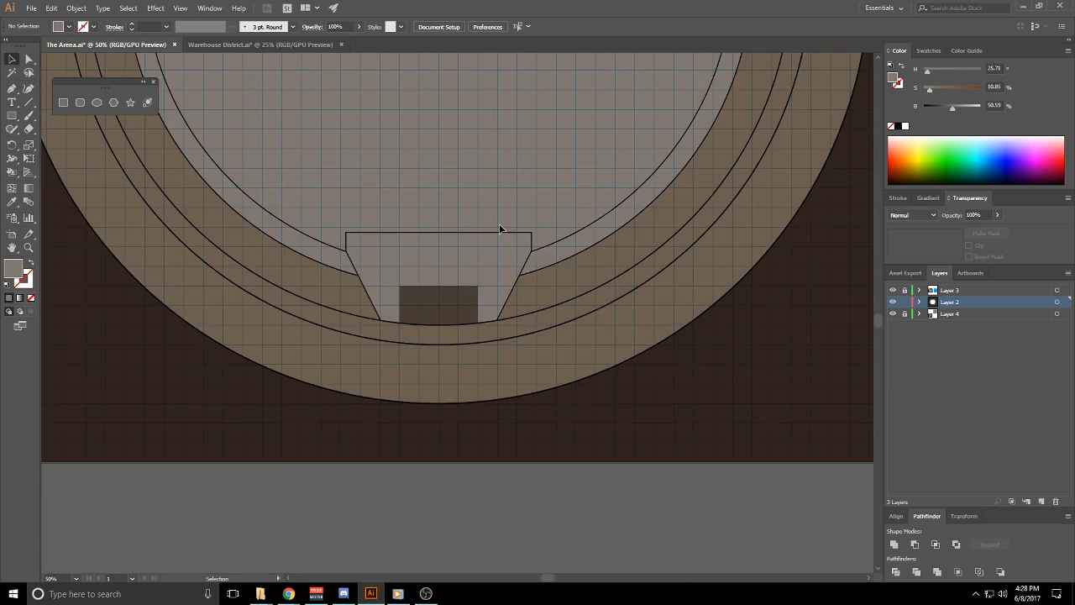
Bring the 2100 px inner ring outline in front of the floor-coloured entrance shapes
left_click_drag(509, 176, 530, 597)
left_click_drag(516, 346, 513, 412)
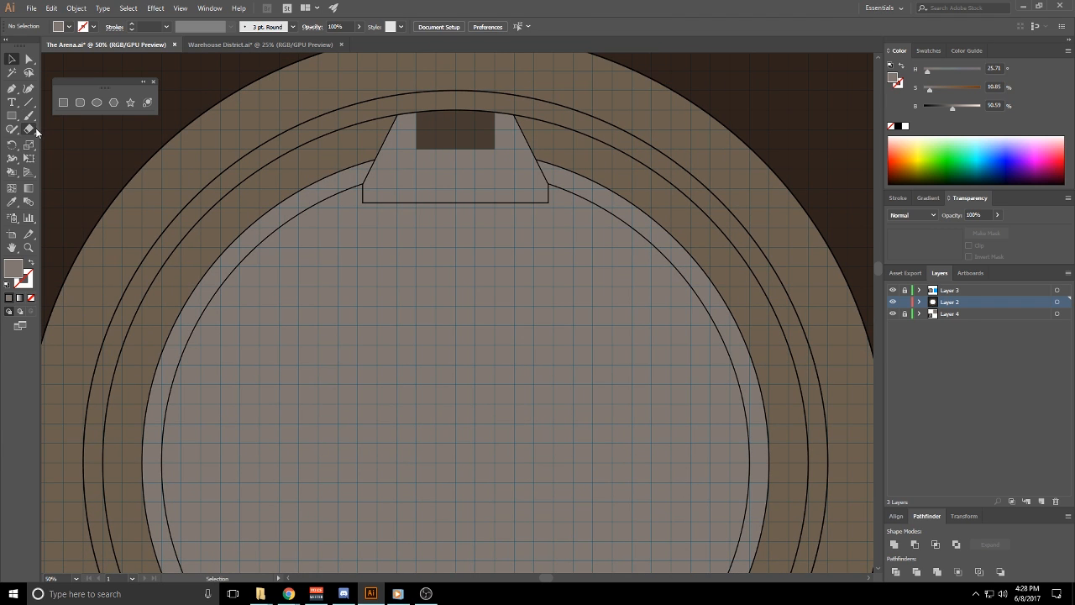
scroll(386, 405, "down", 1)
left_click_drag(404, 464, 454, 268)
scroll(437, 370, "up", 5)
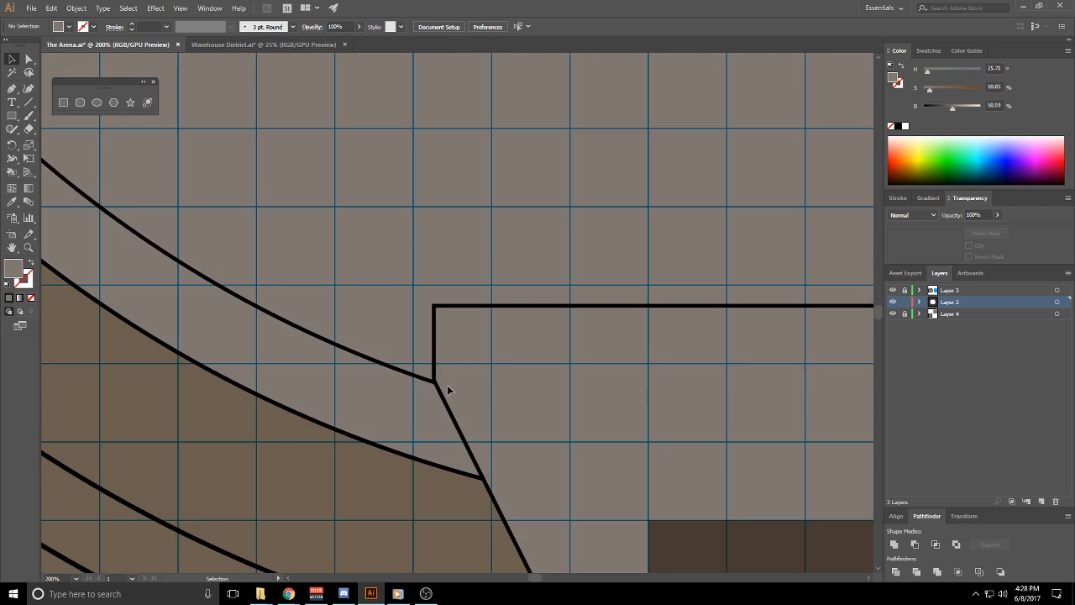
left_click_drag(446, 384, 325, 319)
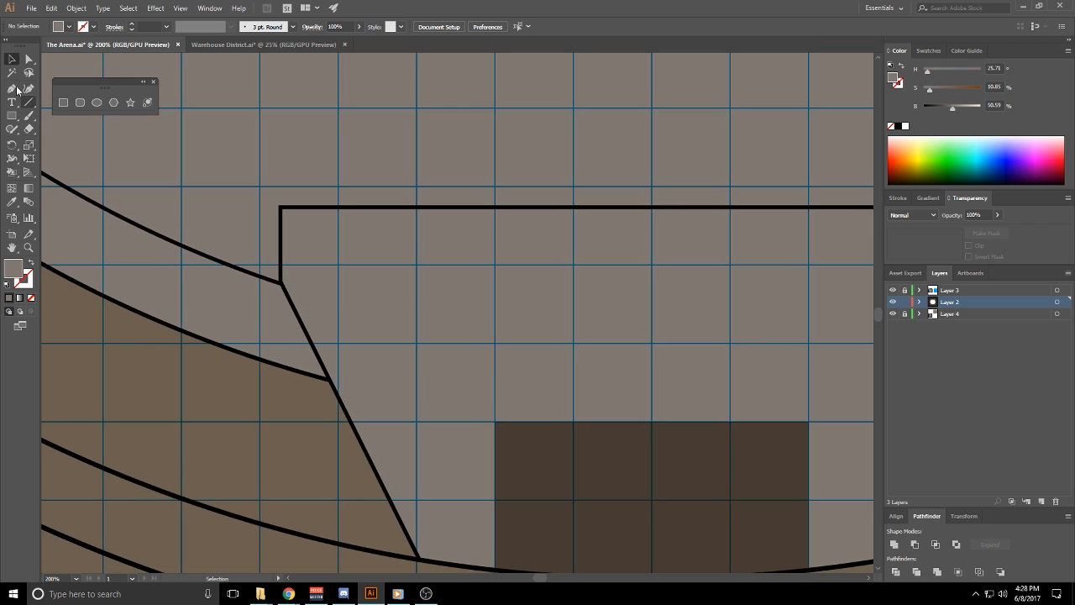
left_click(211, 261)
left_click(197, 303)
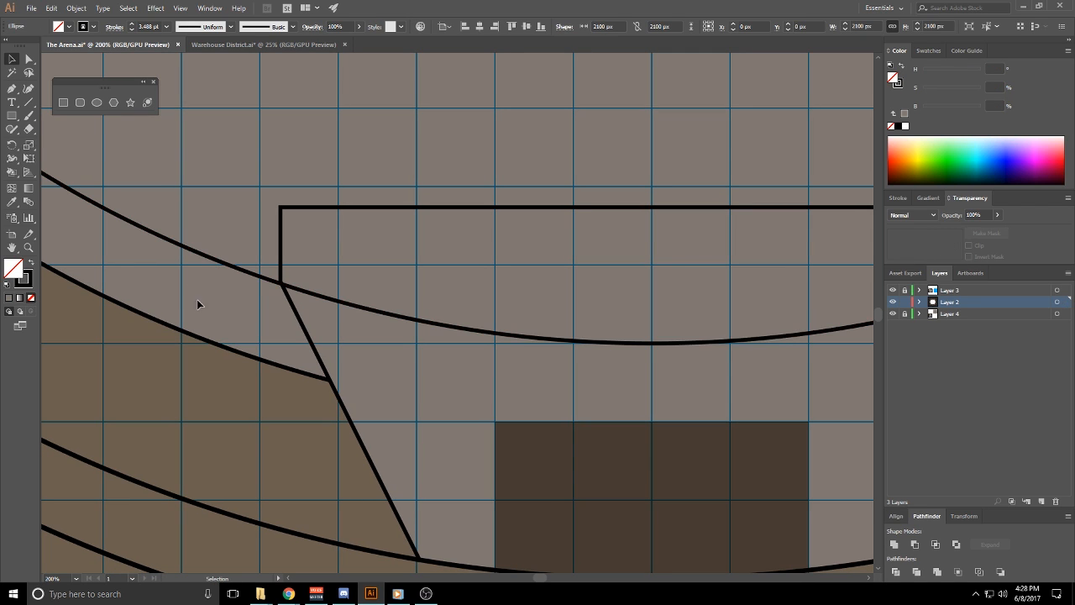
Choose the Pen tool and turn off snapping to the grid
key("p")
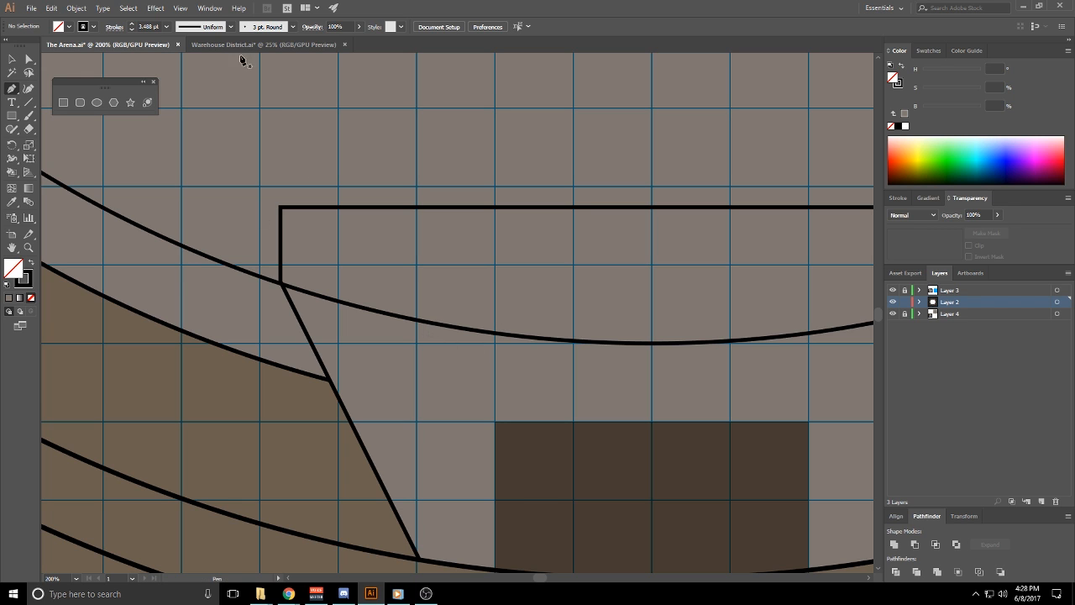
left_click(209, 7)
mouse_move(269, 560)
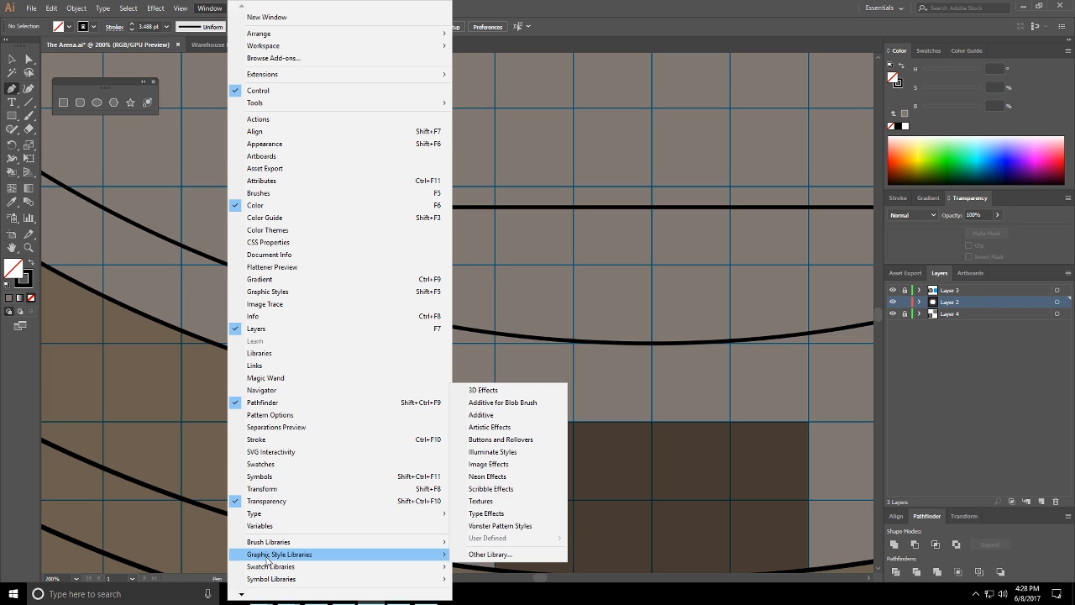
mouse_move(181, 8)
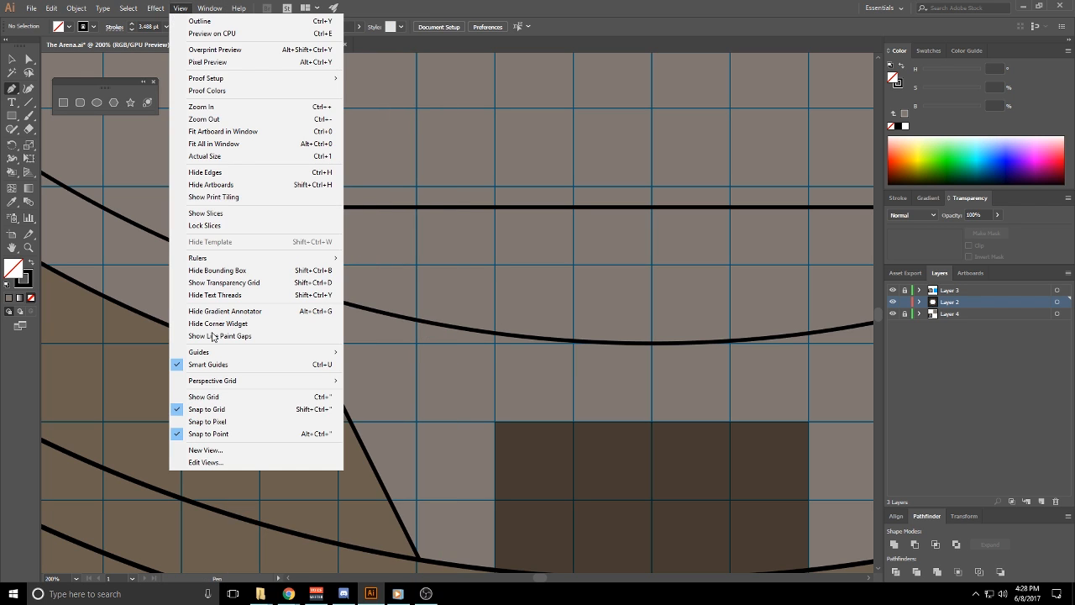
left_click(252, 411)
Add an anchor point to the 2100 px ring outline just inside the lower entrance's left edge
left_click(258, 145, "ctrl")
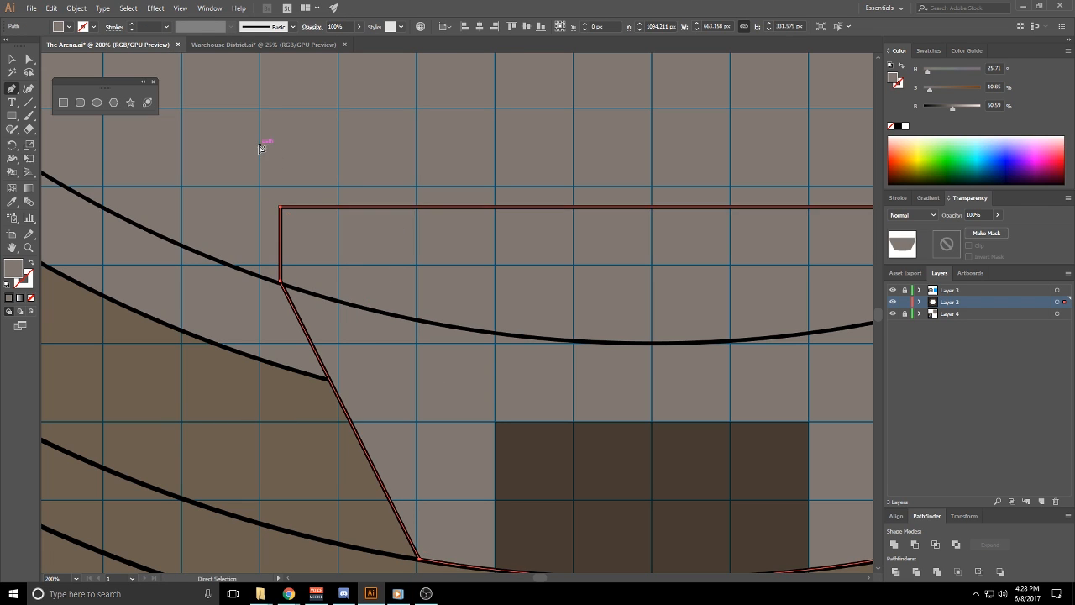
left_click(396, 341, "ctrl")
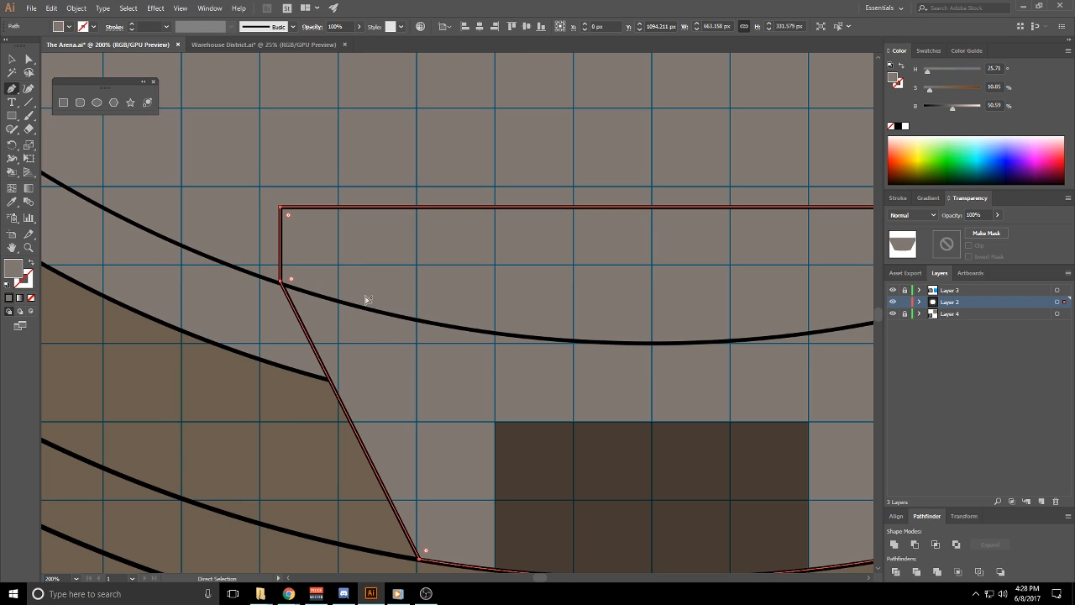
left_click(237, 202)
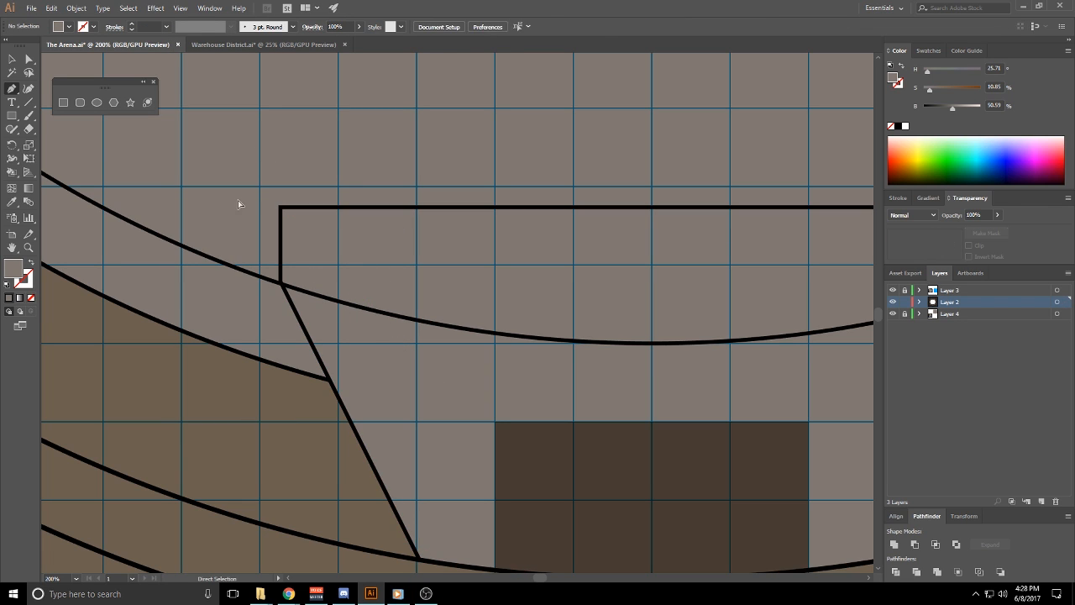
left_click(382, 315)
left_click(385, 315)
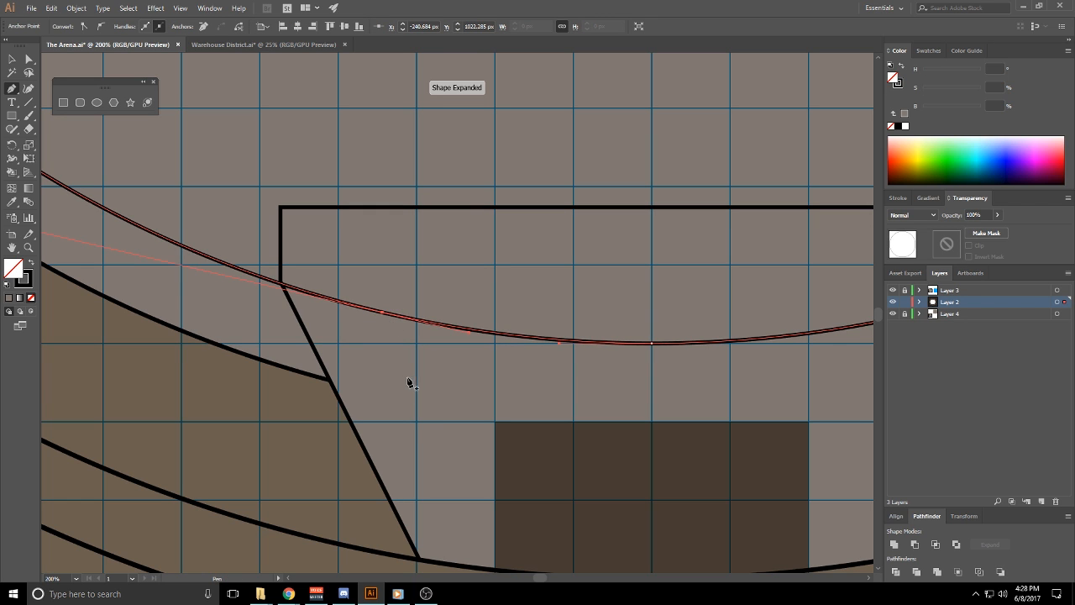
Add a second anchor point to the 2100 px ring outline and pull it down to the 2520 px ring beside the lower gate
scroll(408, 379, "down", 3)
scroll(408, 379, "right", 1)
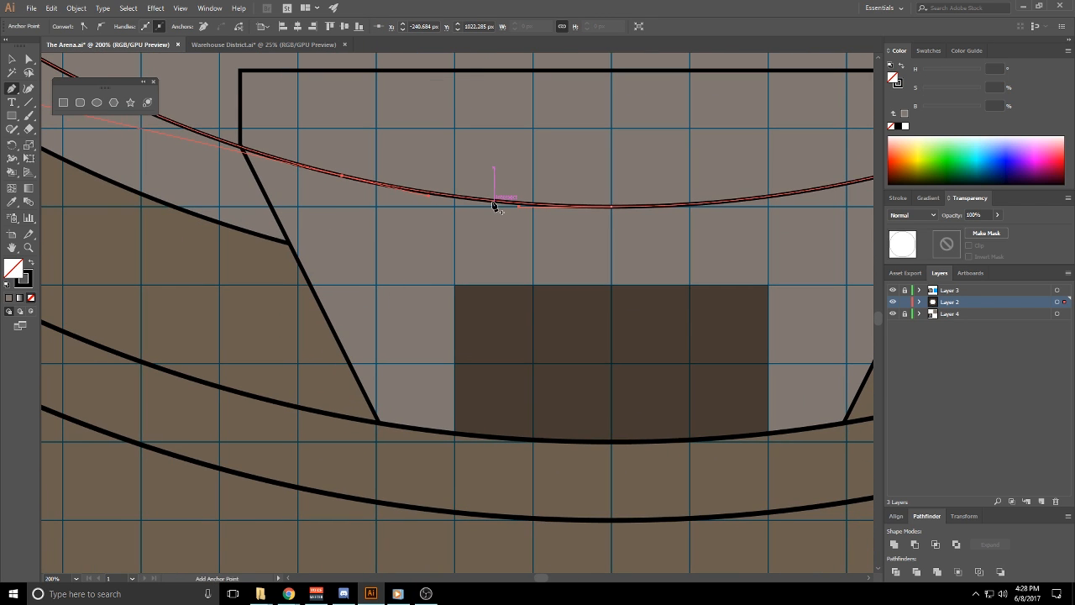
left_click(494, 202)
left_click_drag(494, 202, 429, 432)
left_click_drag(393, 191, 343, 179)
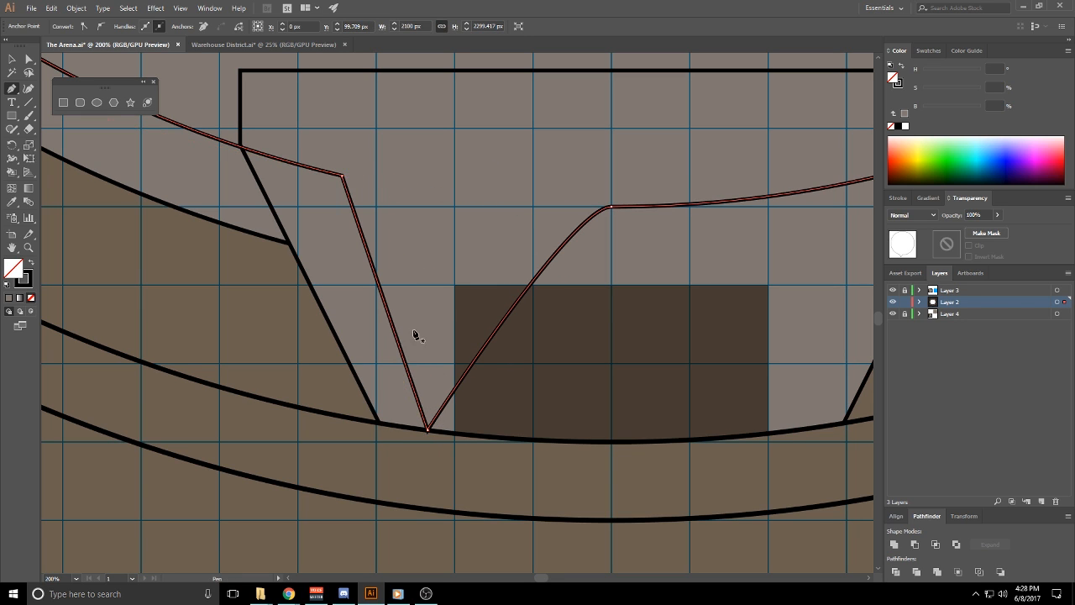
left_click(427, 434, "ctrl")
left_click_drag(427, 434, 450, 433)
left_click(210, 99, "ctrl")
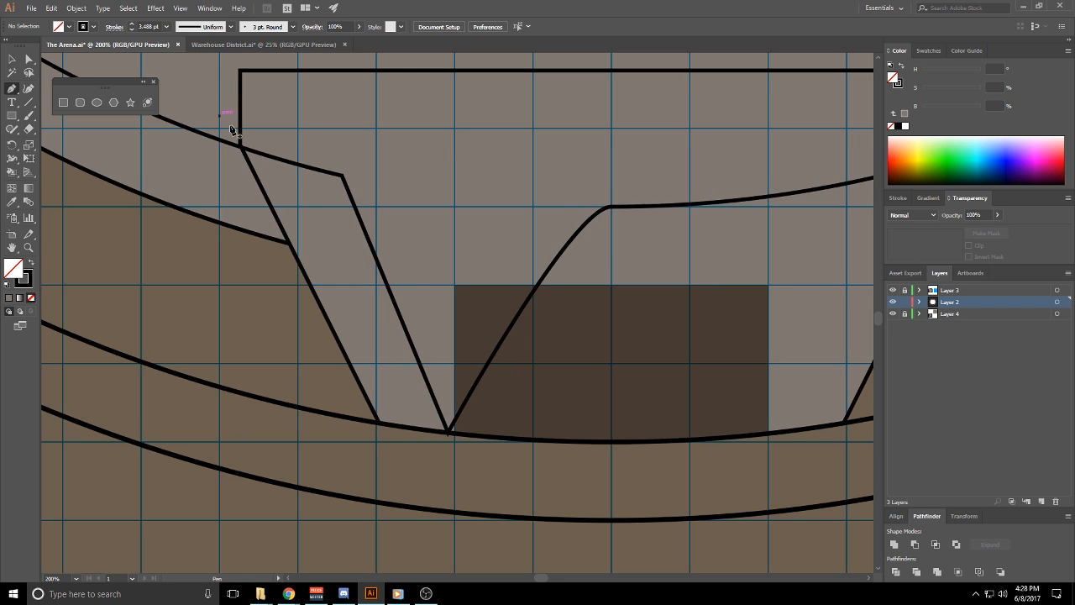
Undo the anchor pulls on the 2100 px ring outline, then delete that outline and restore it
scroll(487, 354, "down", 2)
scroll(487, 357, "down", 2)
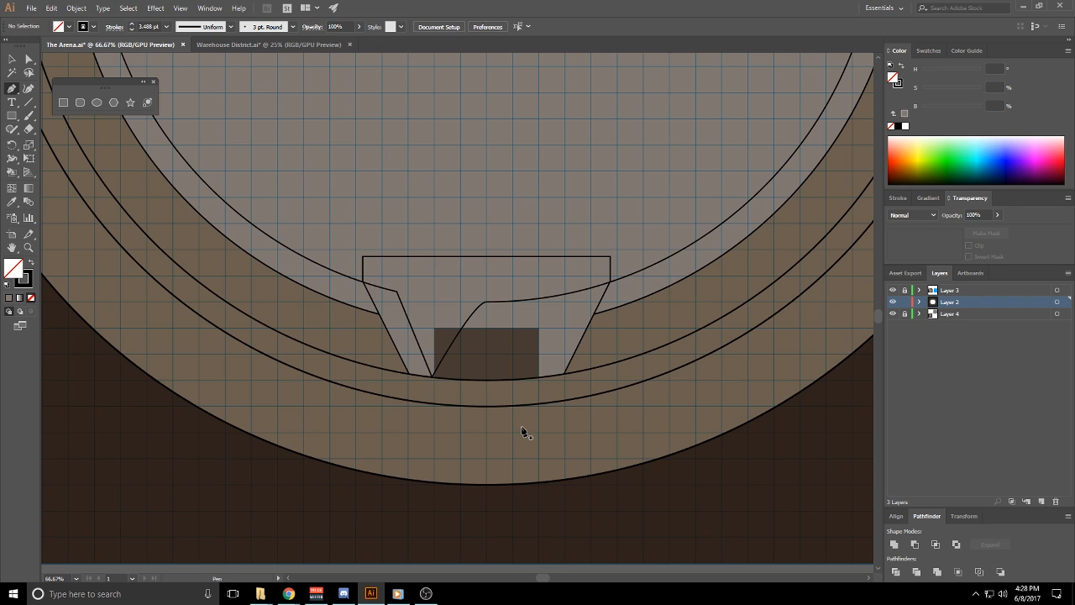
key("ctrl+z")
key("ctrl+z")
key("ctrl+z")
key("ctrl+z")
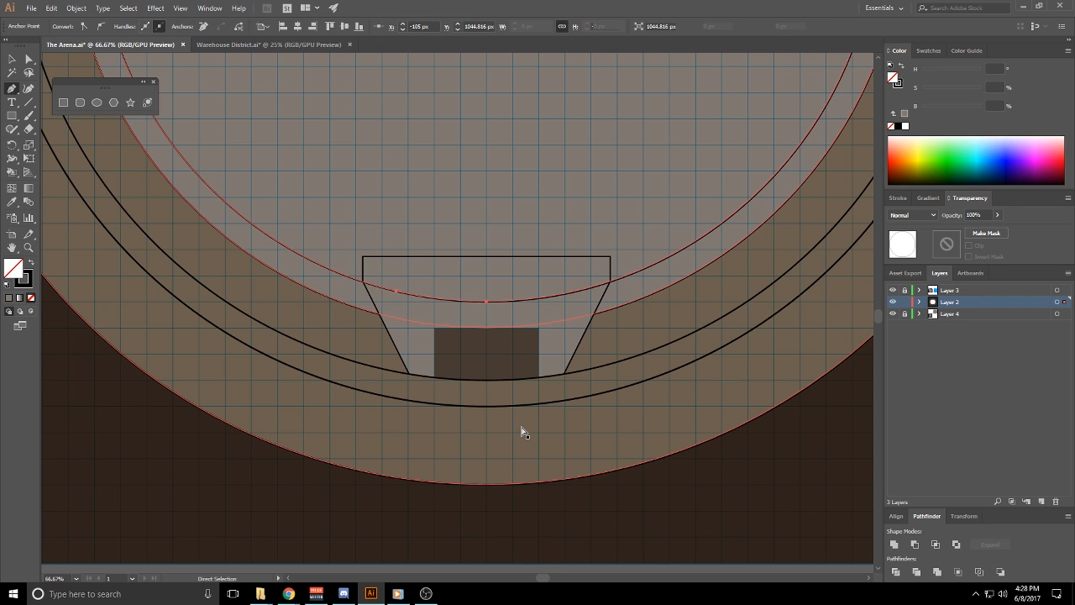
key("Delete")
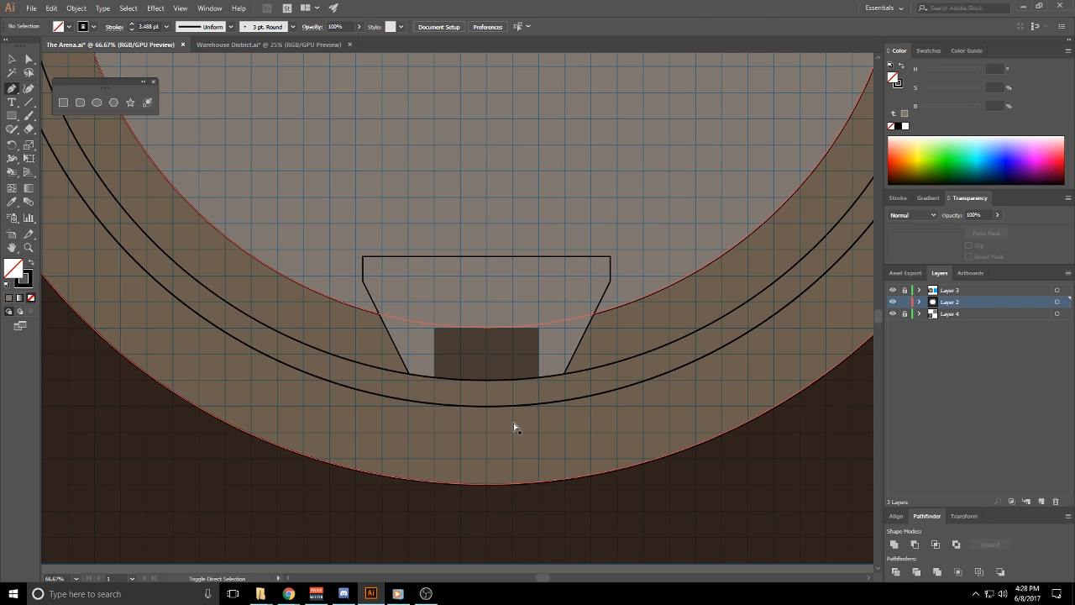
key("ctrl+z")
Try to bend the 2240 px ring outline down along the lower entrance's left edge using two added anchor points
left_click(419, 216, "ctrl")
left_click_drag(374, 338, 466, 297)
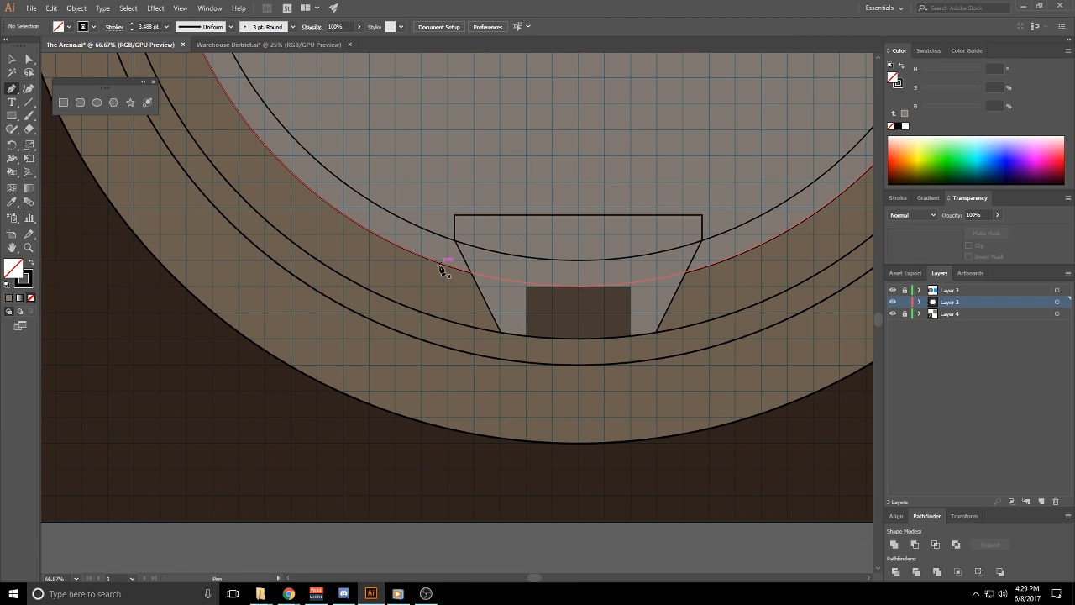
left_click(437, 262)
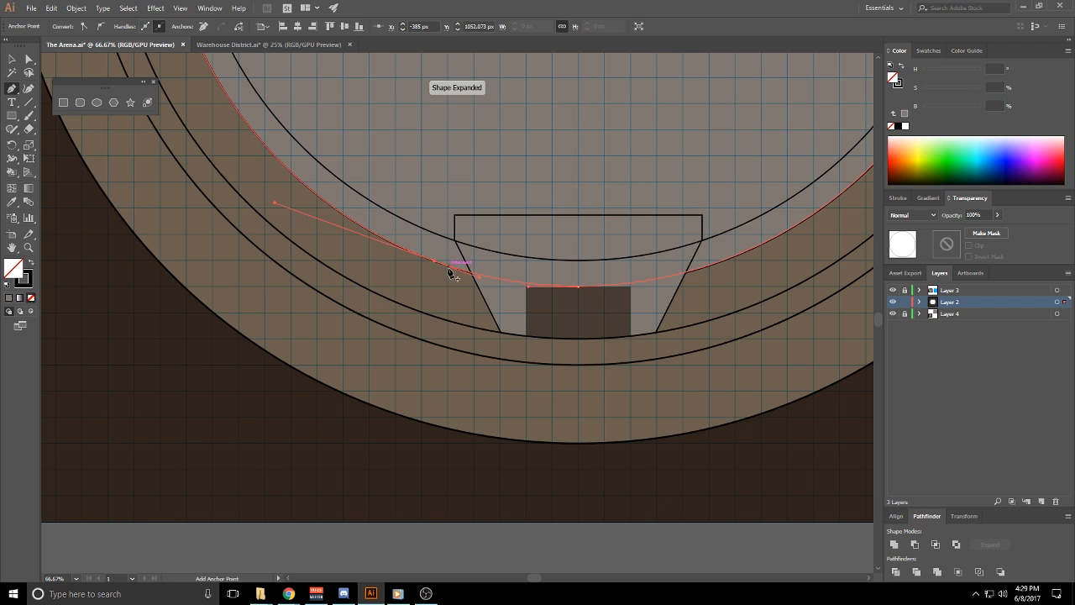
left_click_drag(462, 271, 451, 324)
mouse_move(448, 322)
left_mouse_down()
mouse_move(479, 326)
mouse_move(461, 329)
left_mouse_up()
left_click(479, 171)
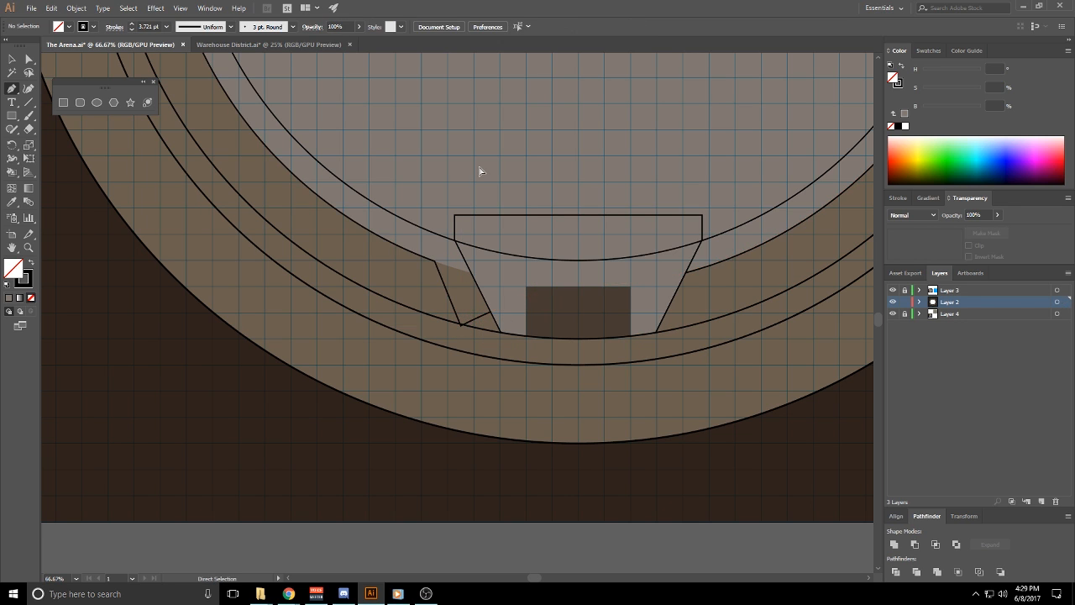
Undo all the anchor point edits on the 2240 px ring outline
key("ctrl+z")
key("ctrl+z")
key("ctrl+z")
key("ctrl+z")
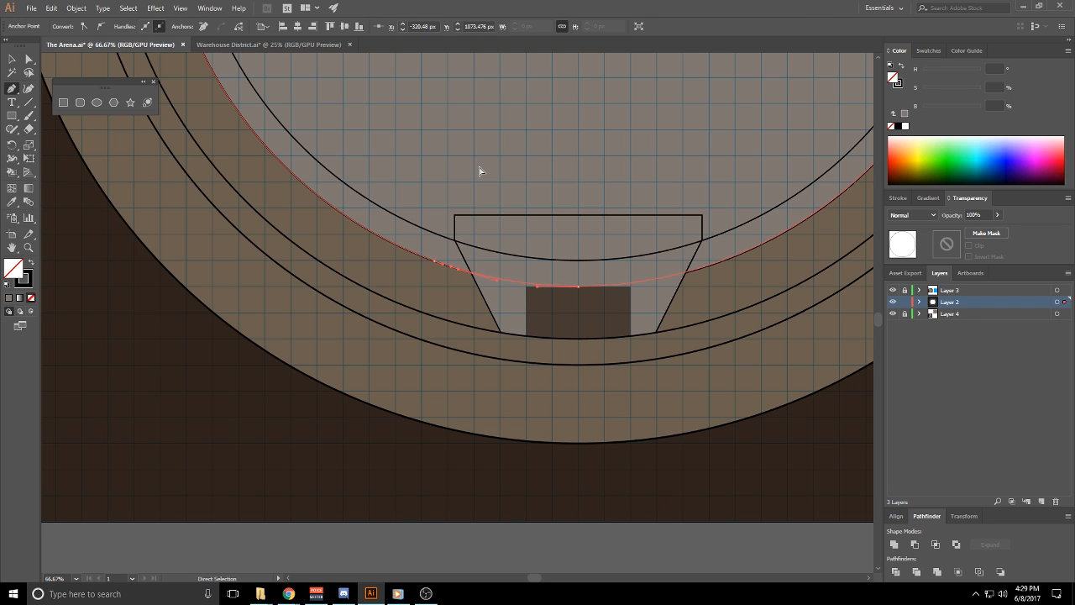
key("ctrl+z")
Try to scale the lower black entrance outline and the upper floor-coloured shape about the arena's centre to 2660 px tall overall
key("v")
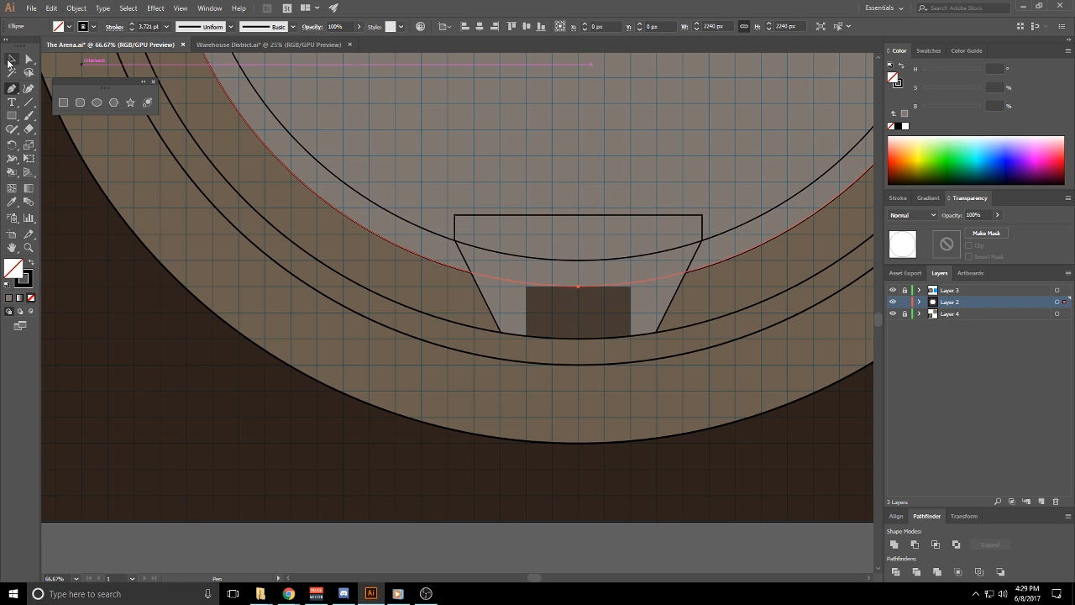
left_click(638, 217)
left_click_drag(685, 169, 662, 436)
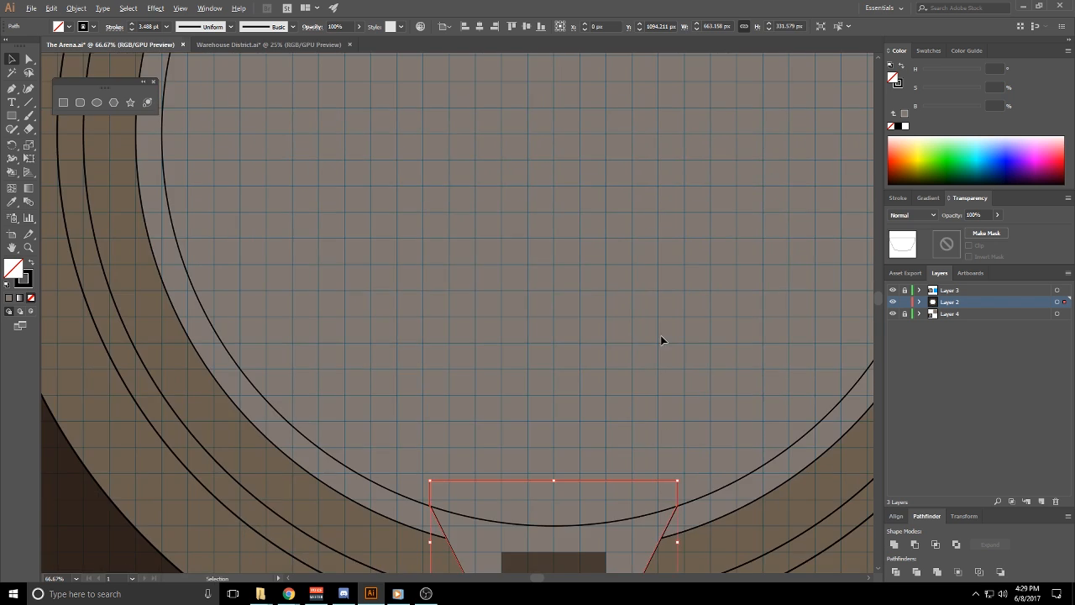
scroll(662, 341, "down", 2)
left_click_drag(647, 242, 595, 421)
left_click(605, 238, "shift")
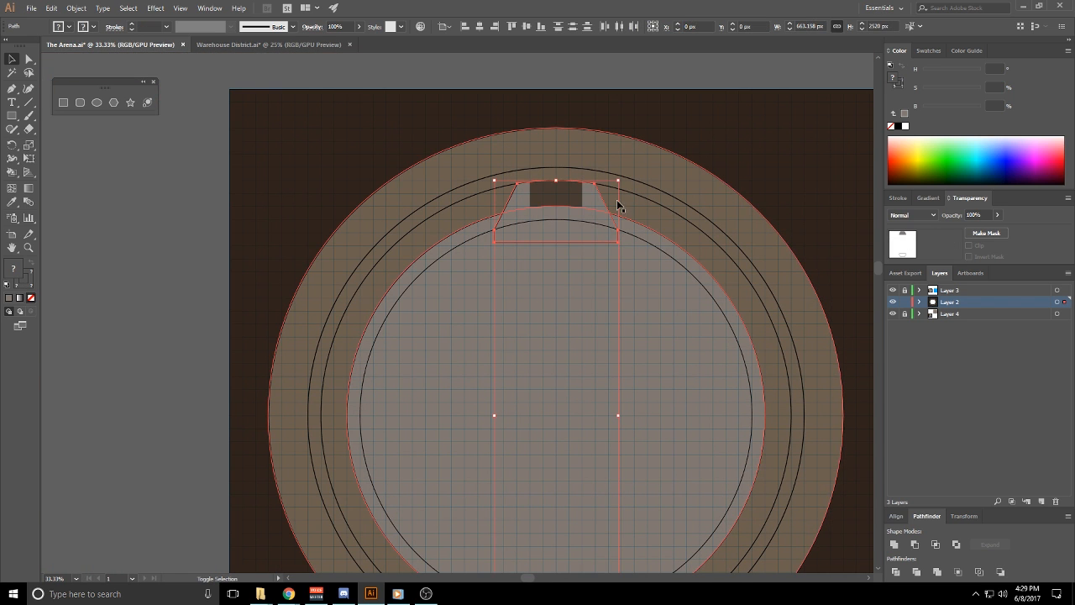
left_click_drag(619, 180, 627, 167)
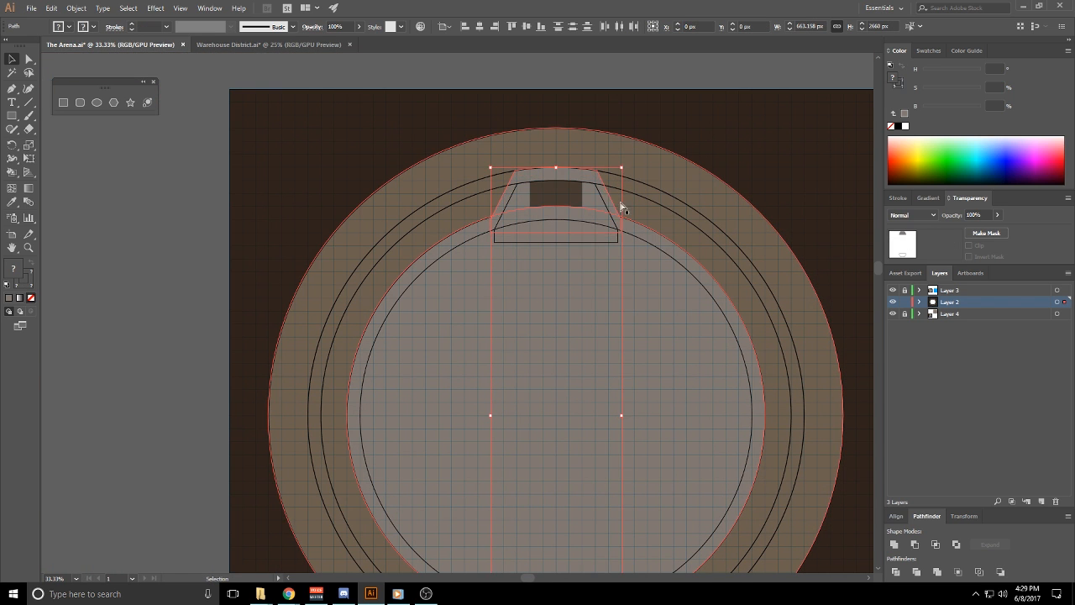
Undo the entrance scaling and remove the 2100 px inner ring outline
key("ctrl+z")
key("ctrl+z")
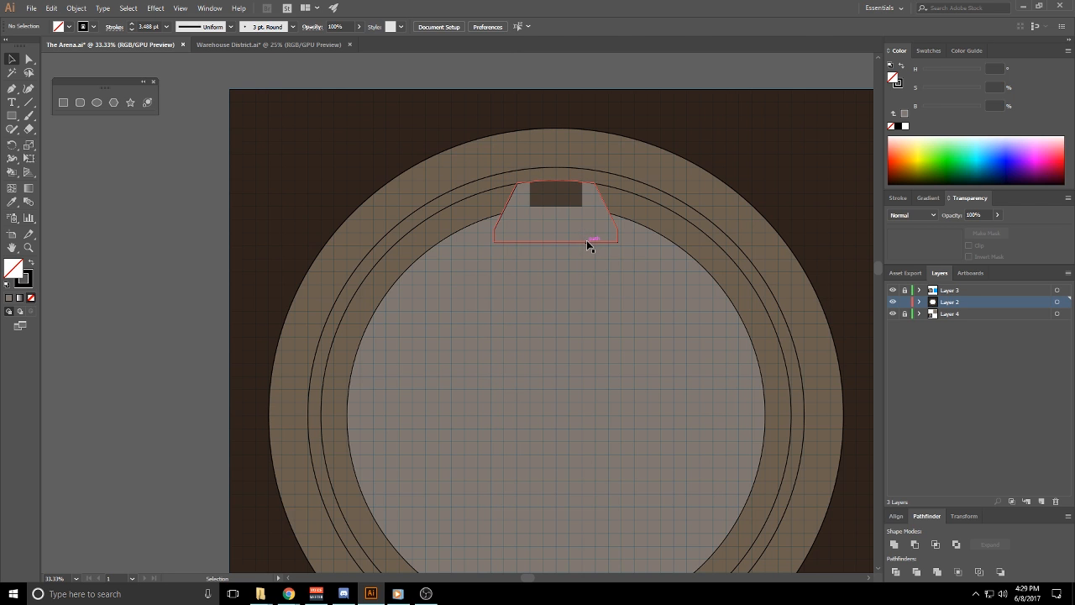
Turn on snapping to the grid and scale both black entrance outlines about the arena's centre to about 700 × 2660 px overall
left_click(586, 240)
scroll(575, 299, "down", 3)
left_click(556, 313, "shift")
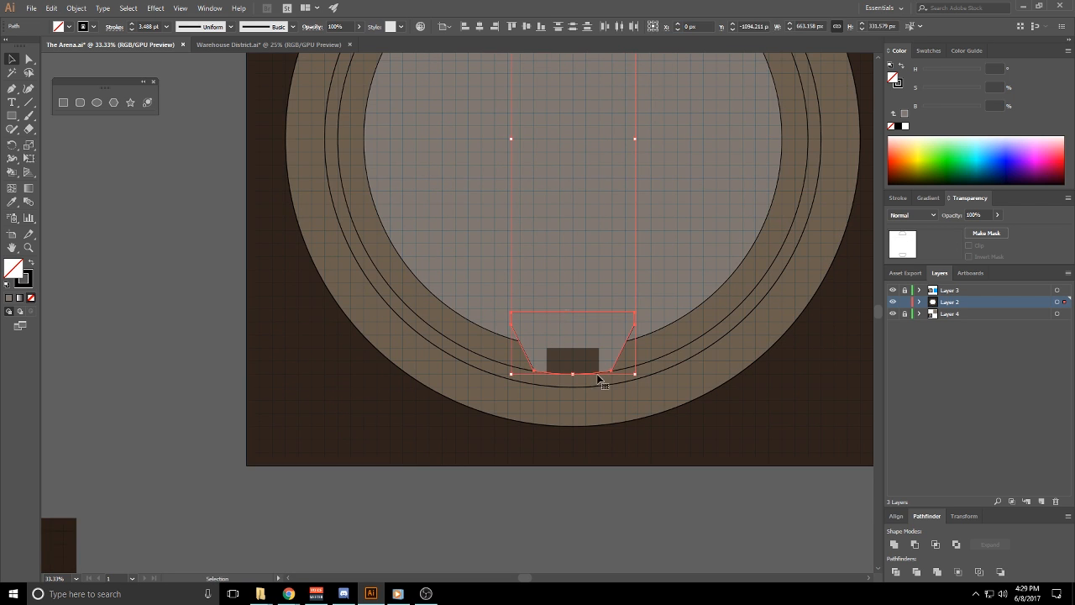
left_click(601, 380, "shift")
left_click(180, 8)
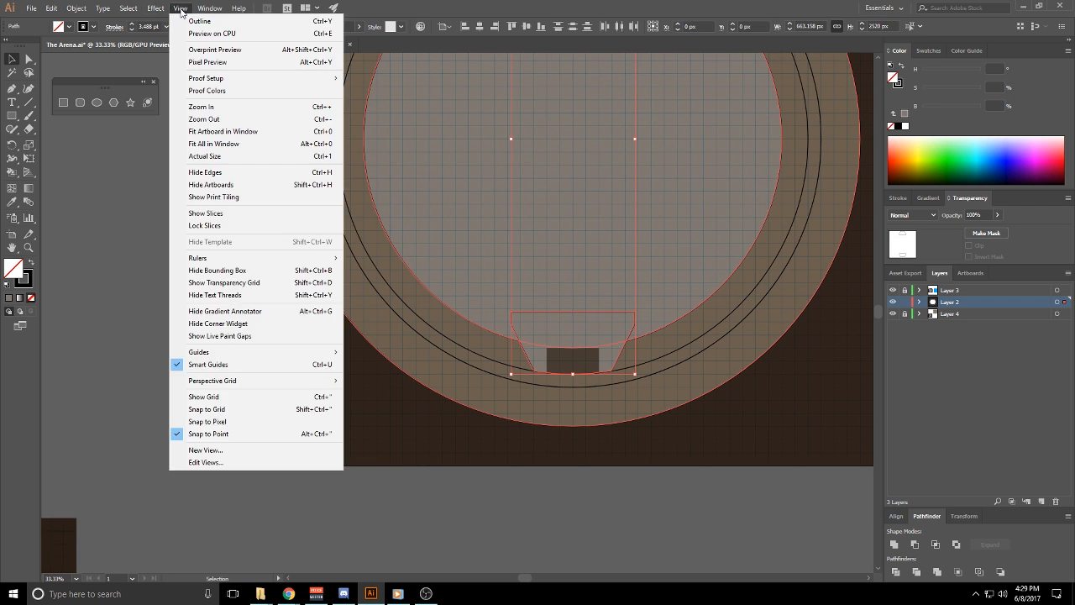
left_click(236, 412)
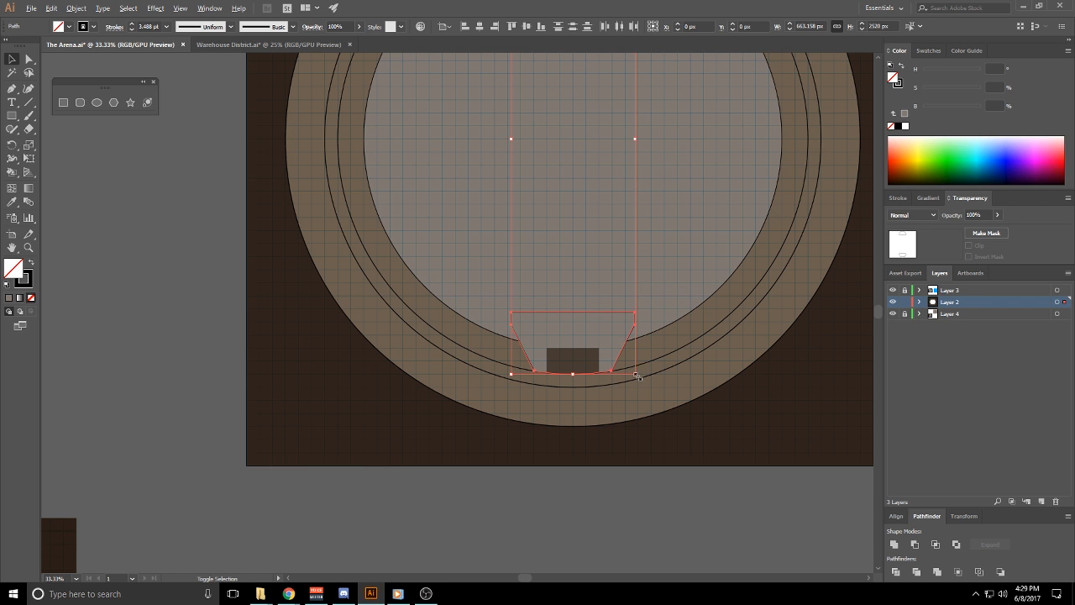
left_click_drag(635, 375, 640, 387)
left_click(686, 194)
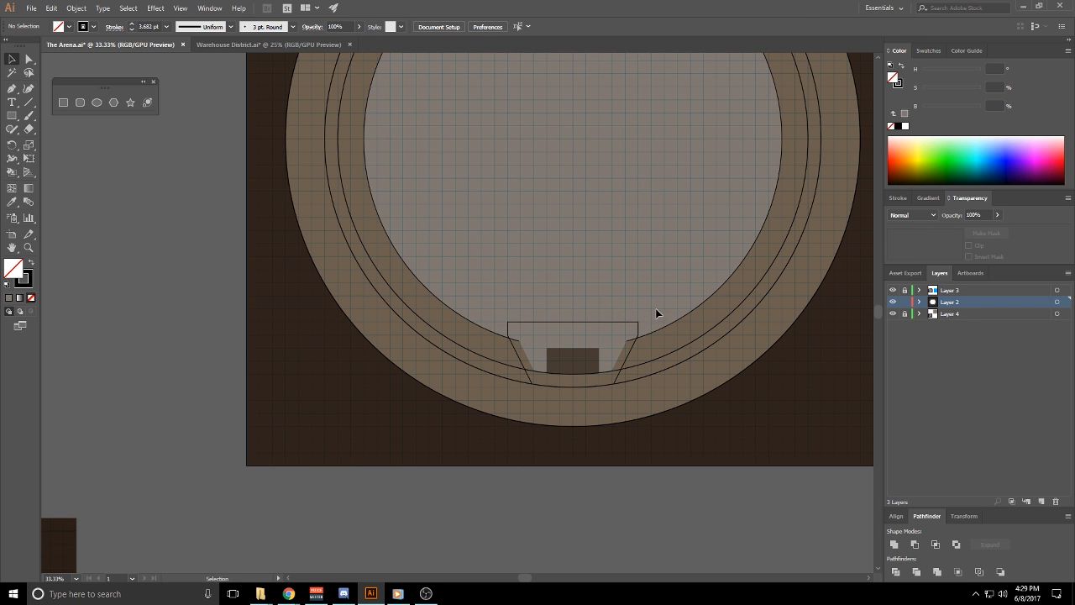
Add original-size copies of both black entrance outlines, about 663 × 2520 px overall, in front while keeping the enlarged ones
left_click_drag(654, 189, 593, 452)
key("a")
key("ctrl+a")
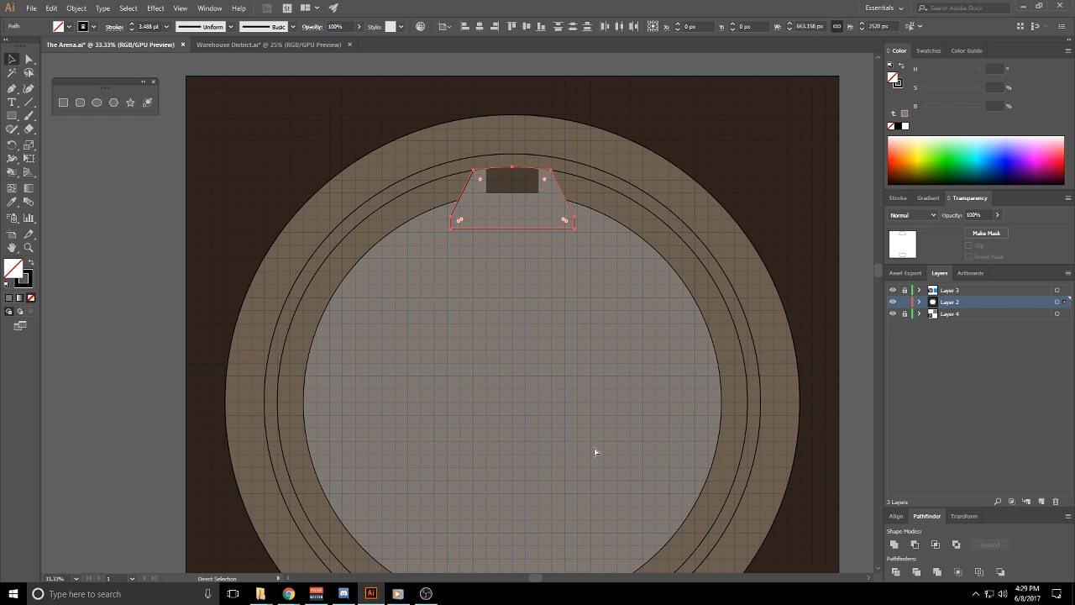
key("ctrl+shift+z")
key("ctrl+f")
left_click(615, 419)
Select the brown stands ring together with the enlarged lower and upper entrance outlines
left_click_drag(608, 436, 567, 170)
scroll(547, 336, "up", 3)
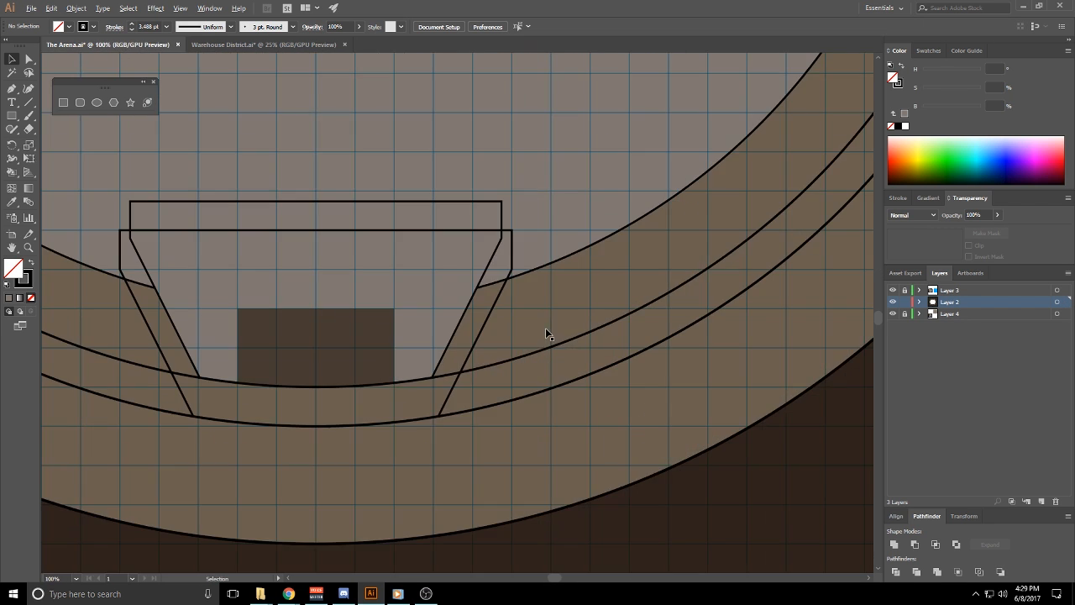
left_click_drag(466, 362, 516, 372)
scroll(554, 294, "up", 1)
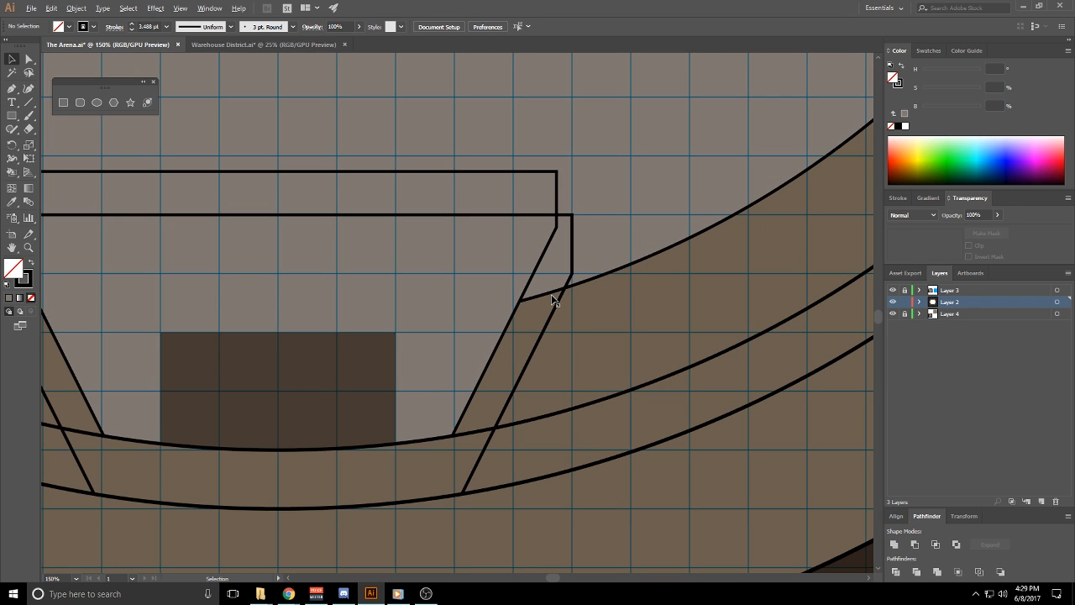
left_click(554, 298)
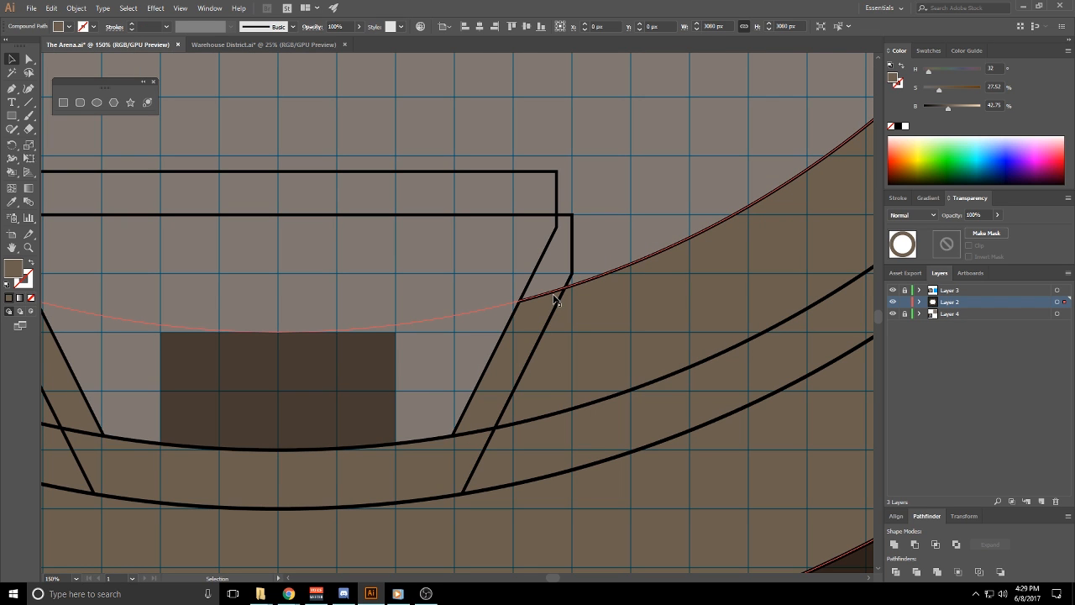
left_click(558, 301, "shift")
left_click_drag(619, 131, 714, 294)
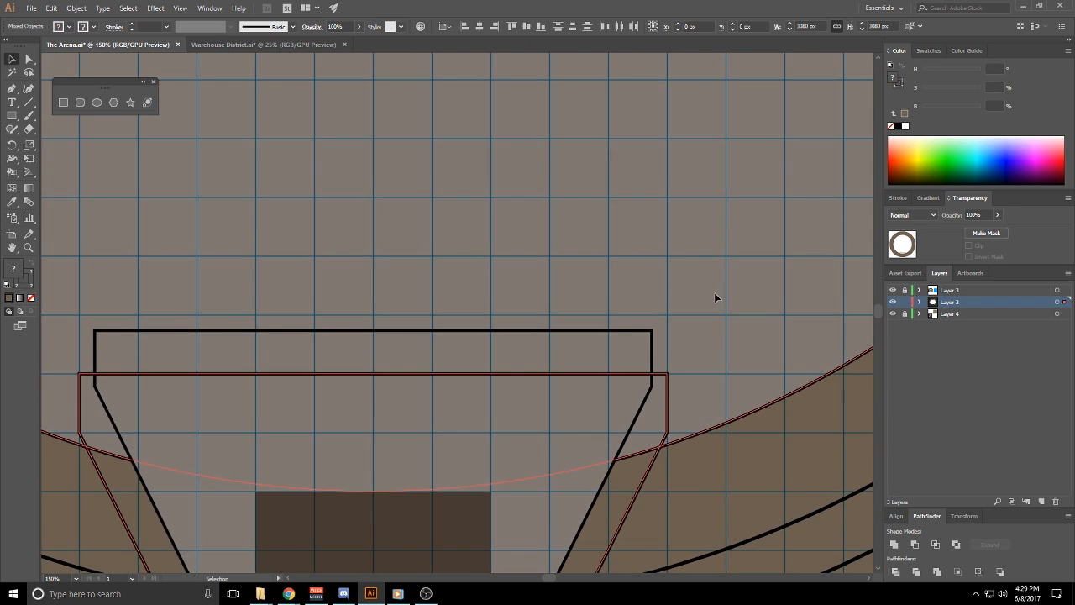
scroll(715, 294, "down", 2)
left_click_drag(699, 211, 645, 505)
left_click_drag(651, 71, 602, 513)
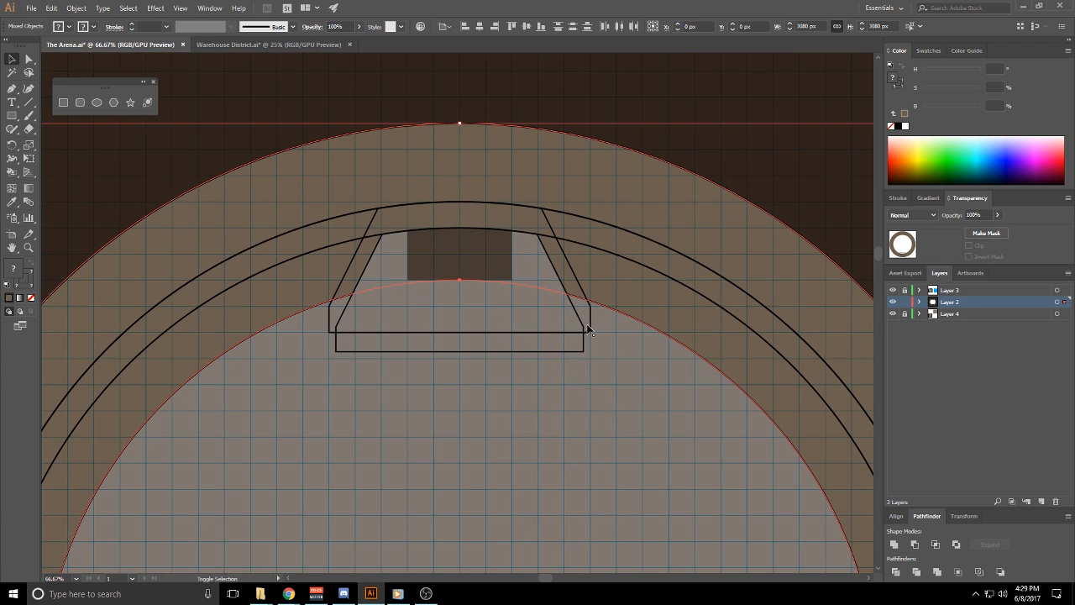
left_click(590, 318, "shift")
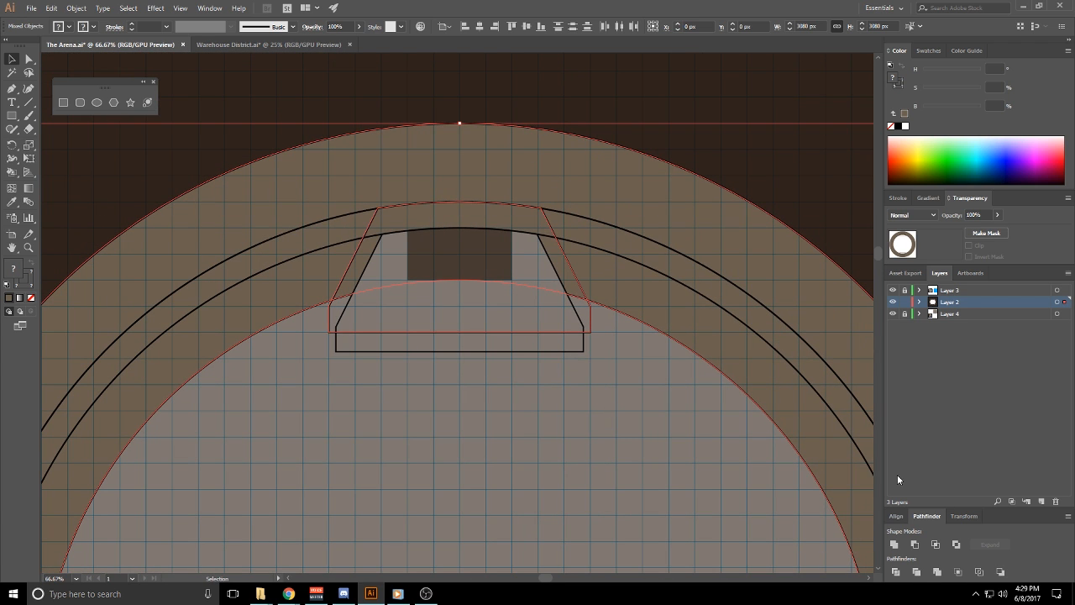
Try to unite the brown stands ring with both enlarged entrance outlines, and undo the merge
left_click(897, 544)
left_click(850, 535, "shift")
left_click(894, 544)
scroll(664, 502, "down", 1)
left_click_drag(665, 503, 627, 409)
key("ctrl+z")
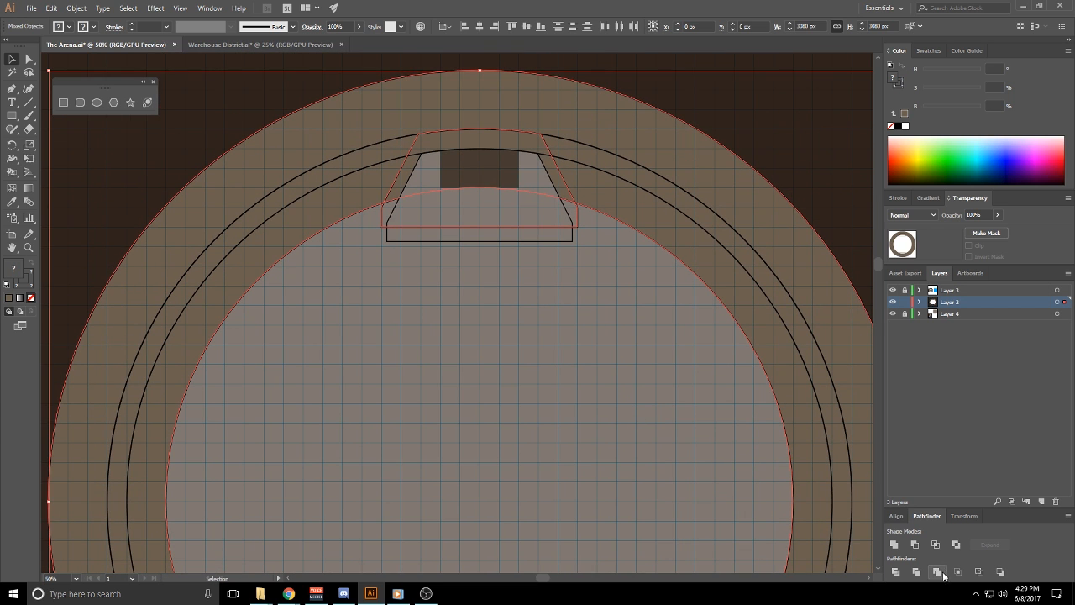
Subtract both enlarged entrance outlines from the brown stands ring, check both entrances, and undo the subtraction
left_click(915, 544)
scroll(584, 480, "down", 1)
left_click_drag(584, 479, 587, 175)
left_click(602, 228)
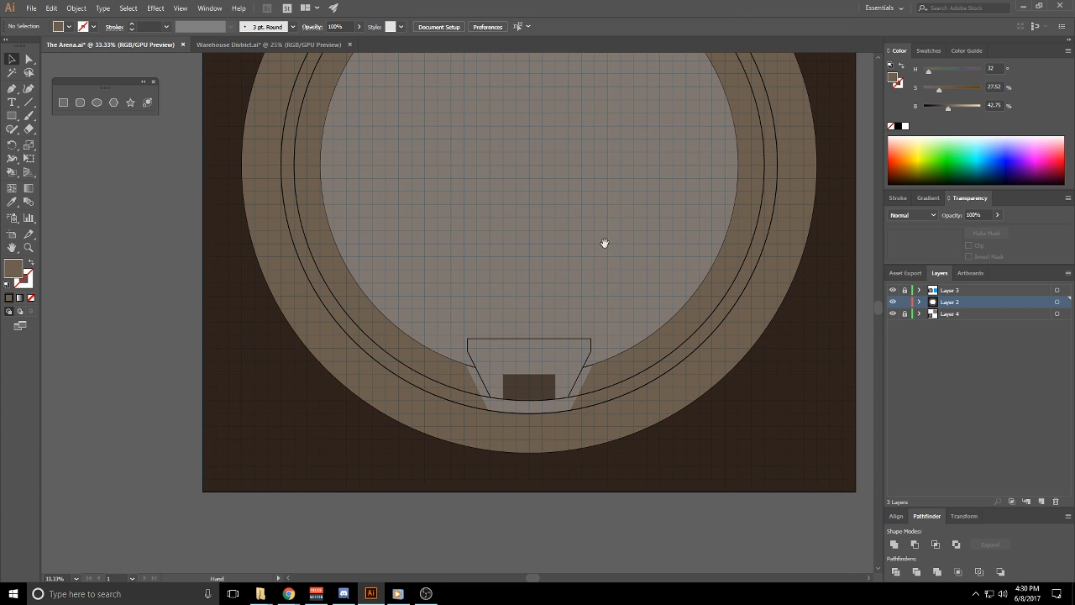
left_click_drag(604, 238, 601, 419)
key("ctrl+z")
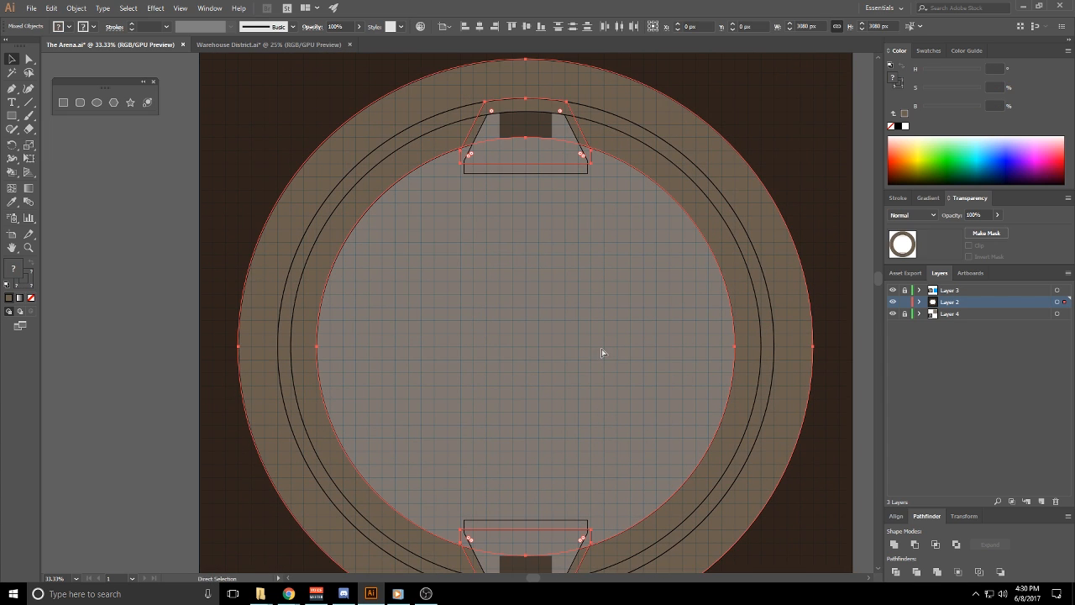
Replace the brown ring in the selection with the 2240 px ring outline and unite it with both enlarged entrance outlines
left_click(643, 543, "shift")
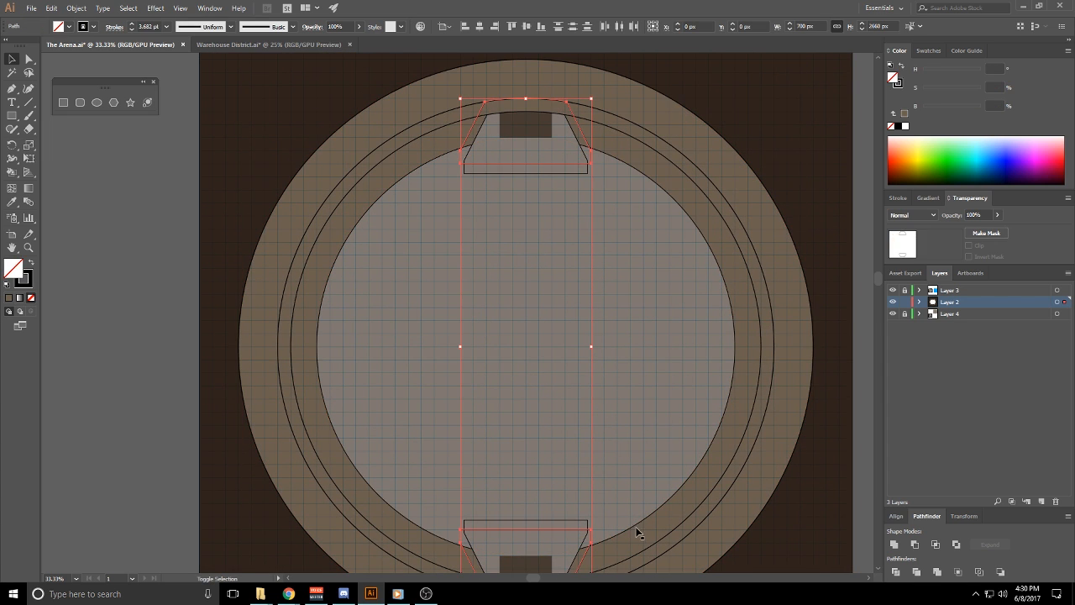
left_click(637, 529, "shift")
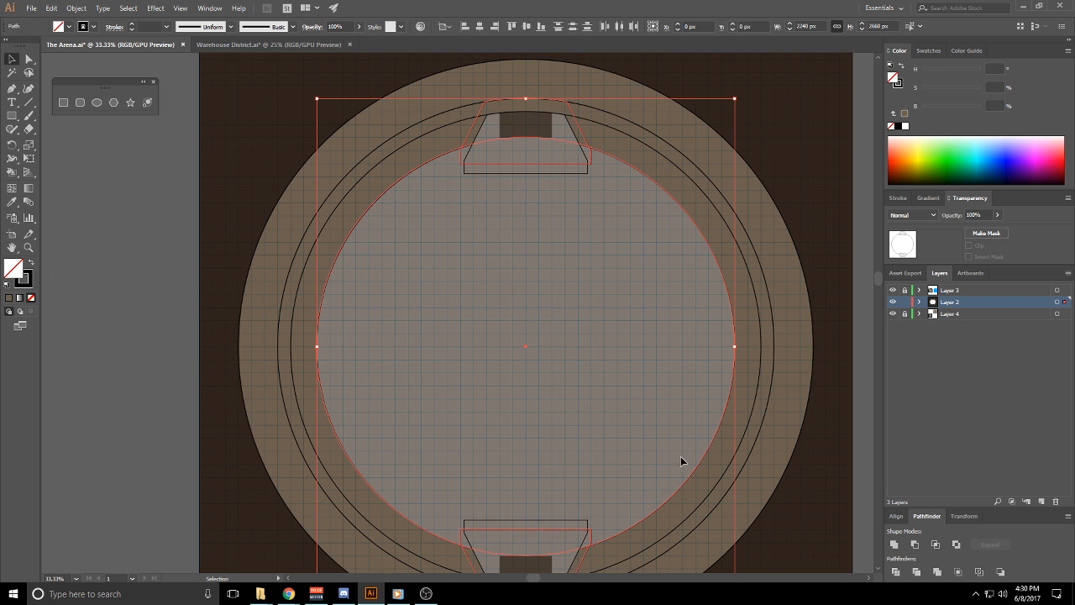
left_click(914, 545)
key("ctrl+shift+a")
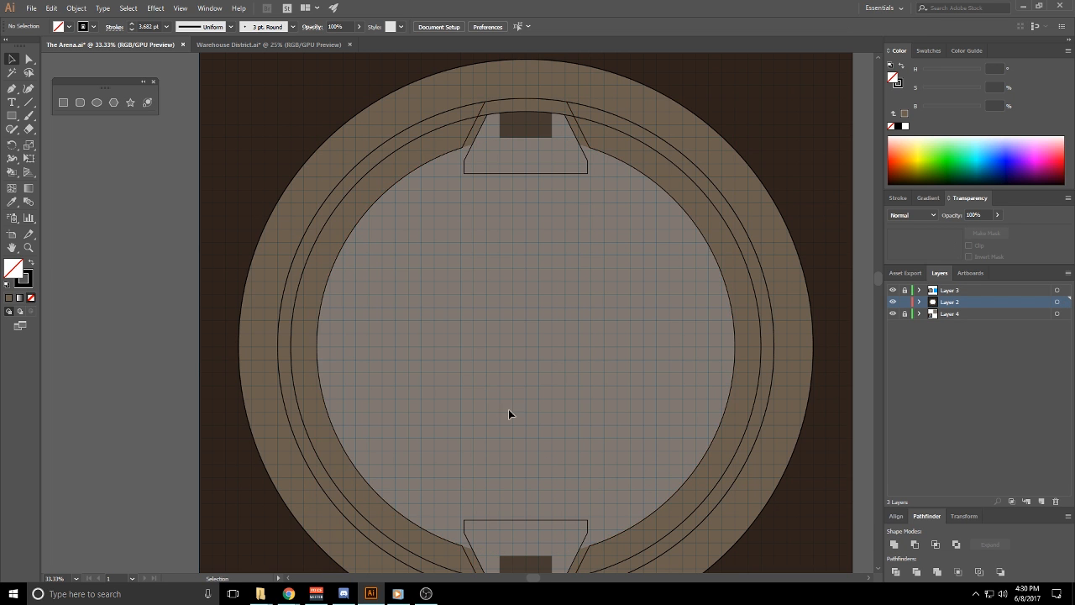
Select the 2520 px circle outline at the lower entrance and turn off Snap to Grid for cutting it
left_click_drag(519, 446, 542, 267)
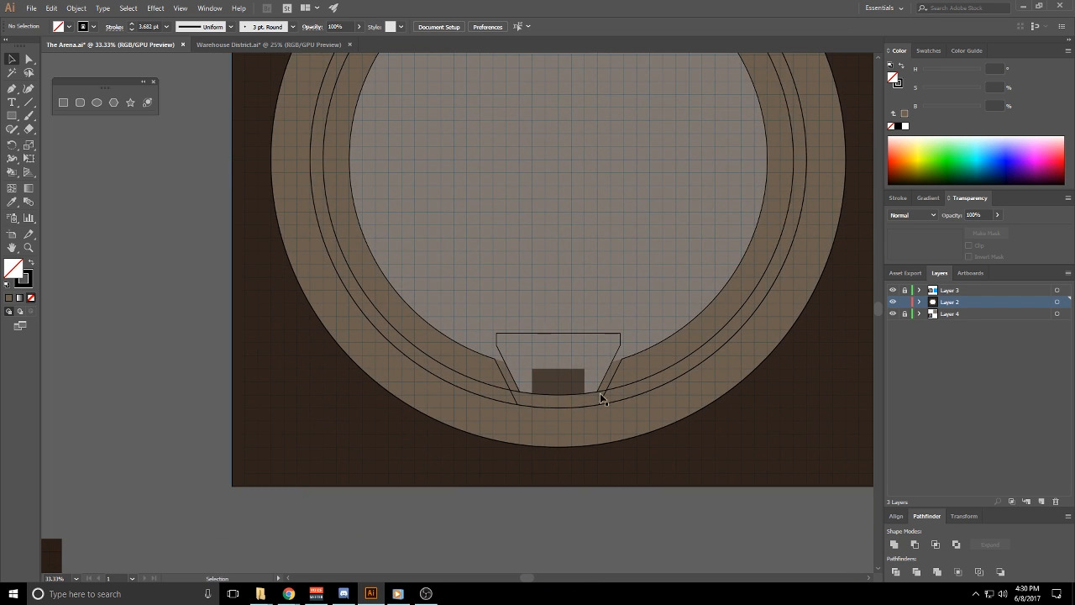
left_click(612, 394)
scroll(605, 400, "up", 3)
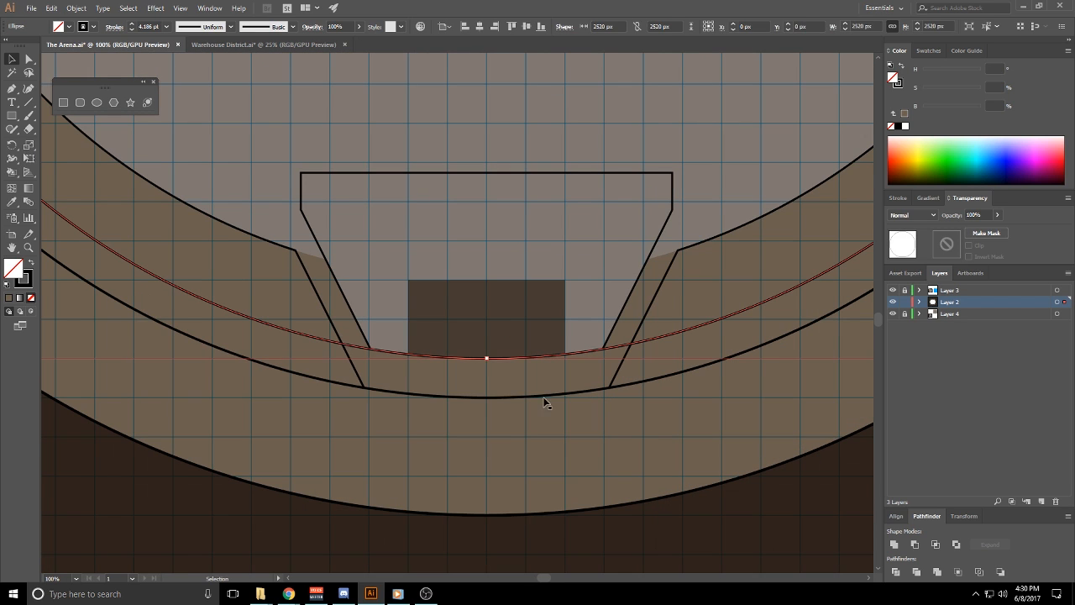
key("c")
left_click(340, 342)
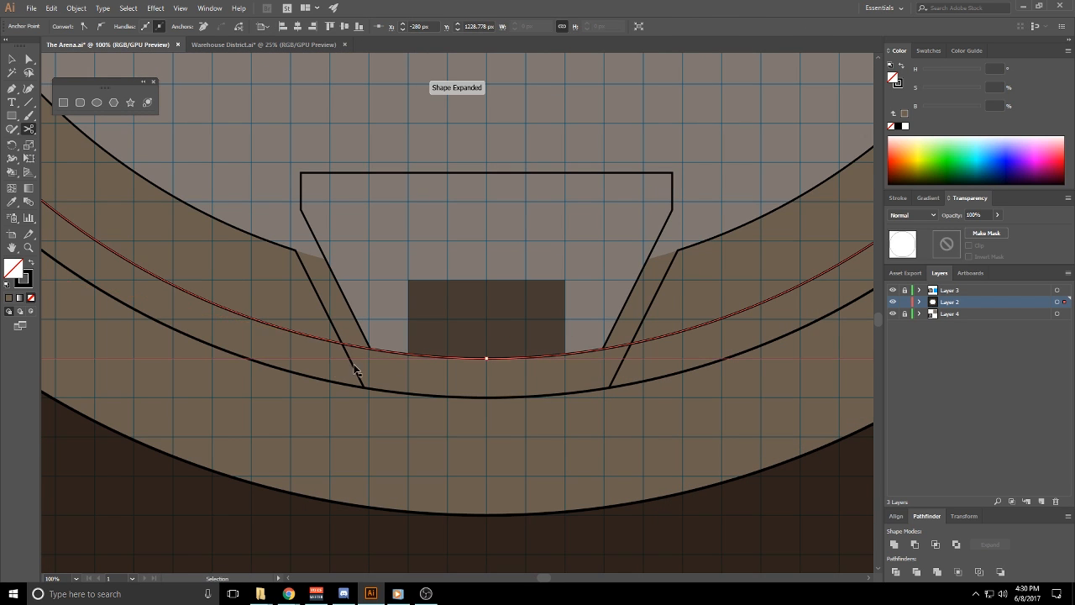
scroll(326, 352, "up", 3)
left_click(180, 8)
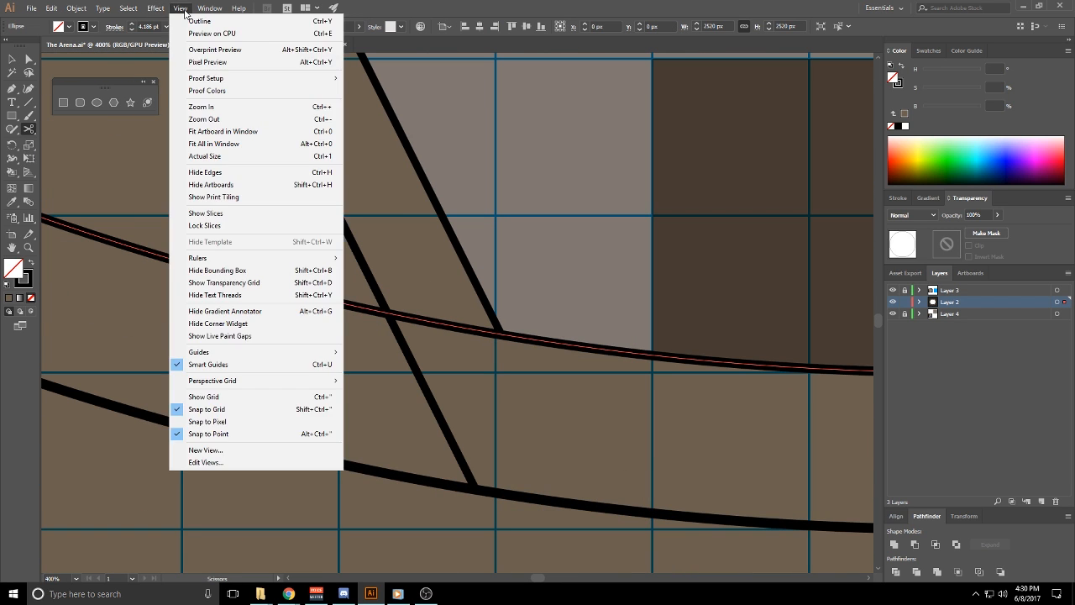
left_click(227, 410)
Cut the 2520 px circle where it crosses both slanted sides of the enlarged lower entrance and delete the arc between the cuts
left_click(389, 312)
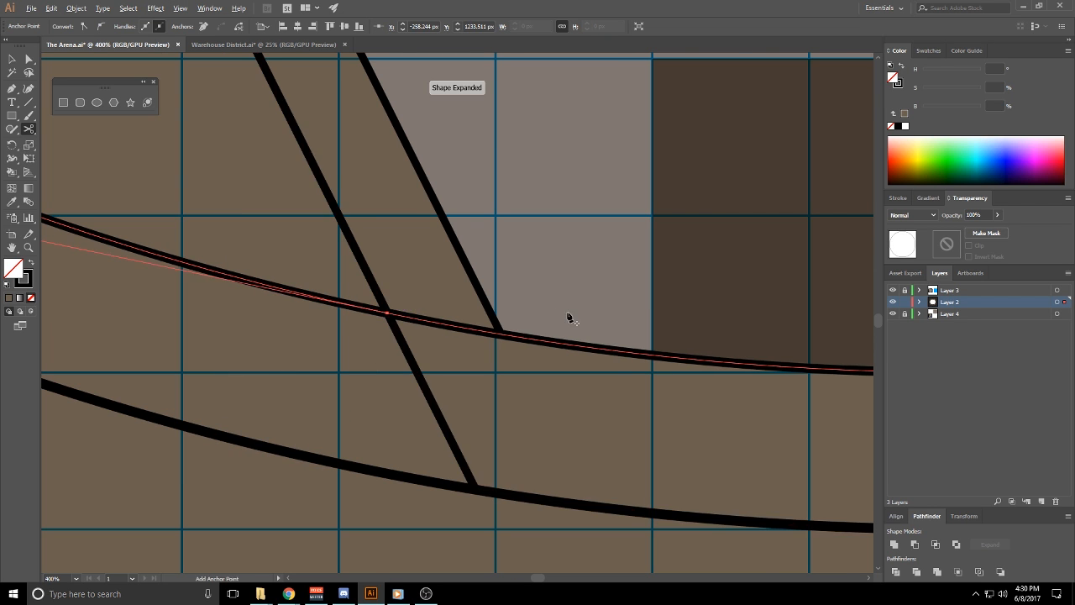
scroll(588, 323, "down", 2)
left_click_drag(705, 361, 197, 323)
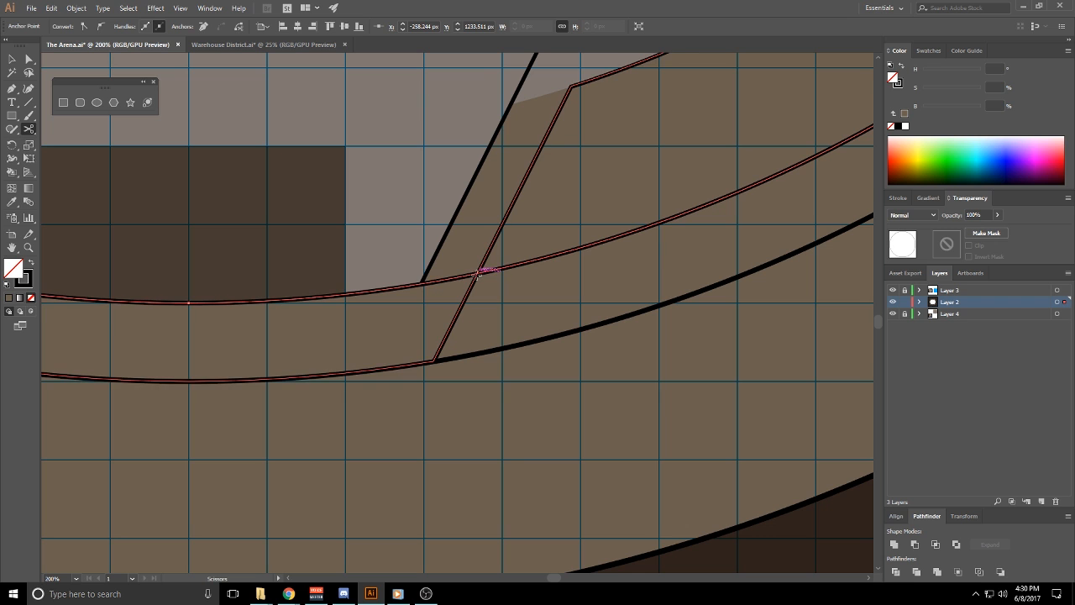
left_click(479, 275)
scroll(470, 248, "down", 3)
left_click_drag(453, 154, 505, 332)
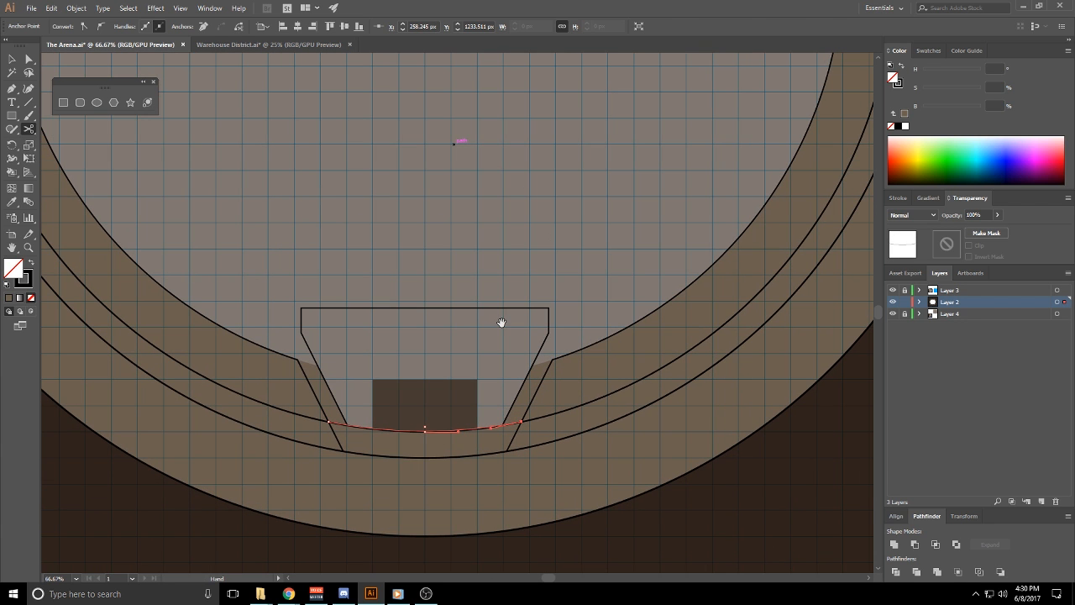
key("Delete")
key("Delete")
scroll(577, 226, "down", 1)
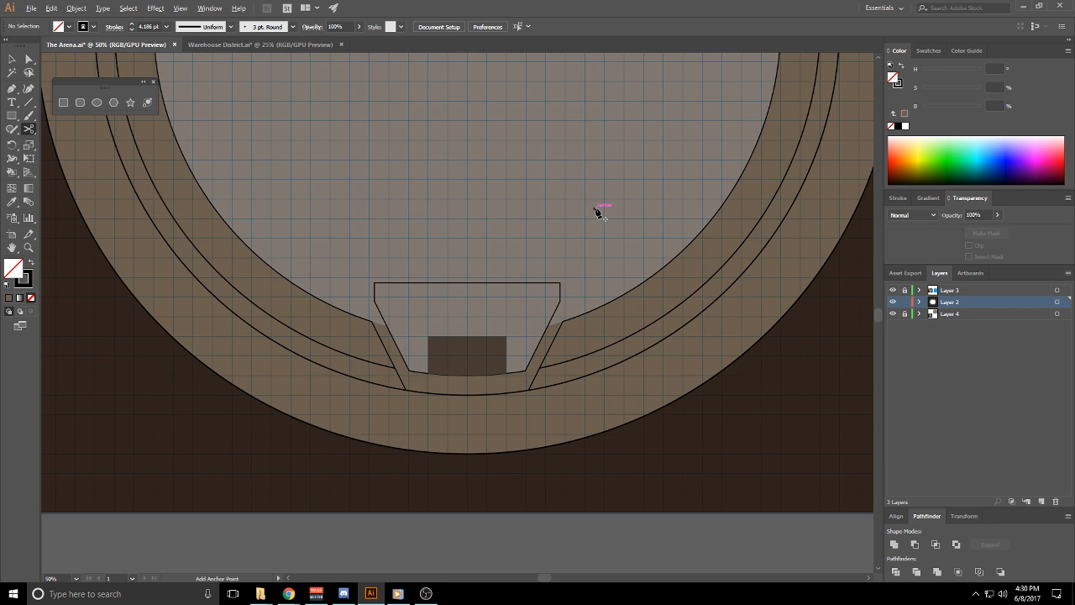
Cut the 2520 px circle at both slanted sides of the enlarged upper entrance and remove the arc between the cuts
left_click_drag(650, 178, 619, 412)
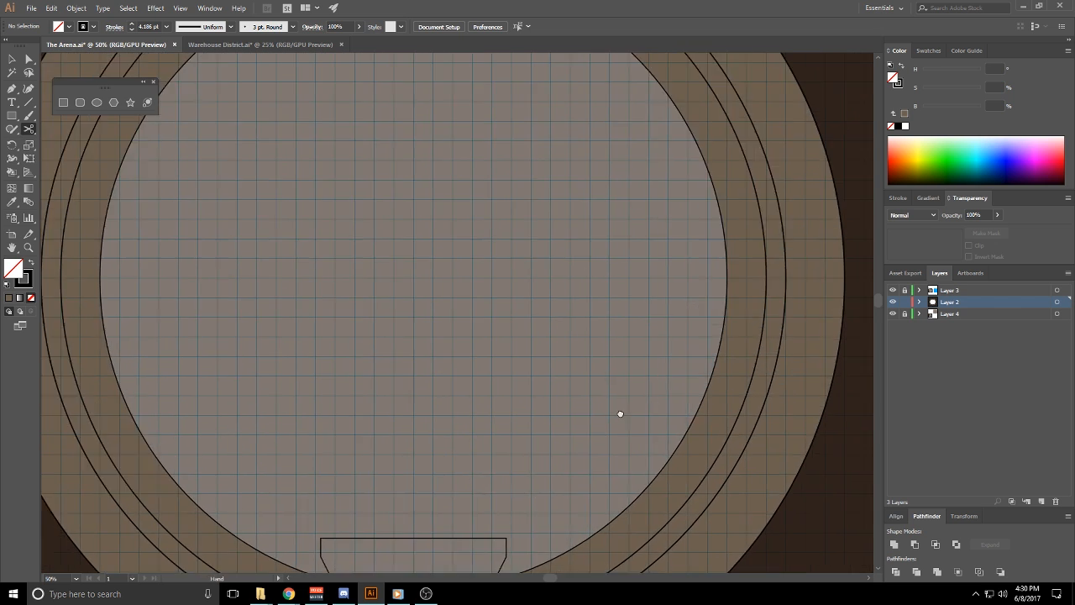
scroll(629, 434, "down", 2)
left_click_drag(597, 454, 611, 368)
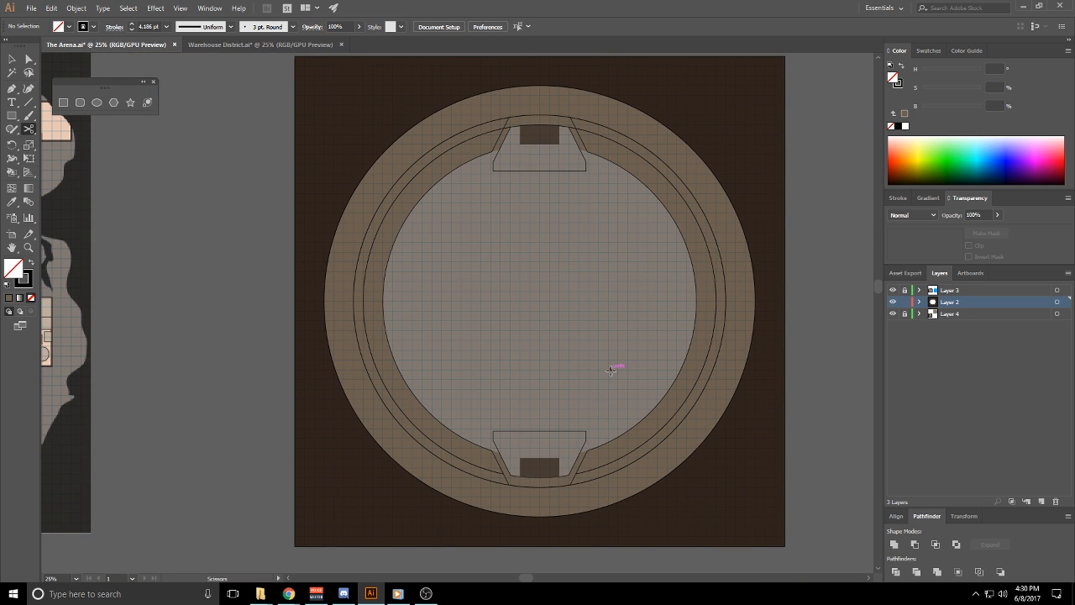
key("alt")
scroll(568, 394, "up", 1)
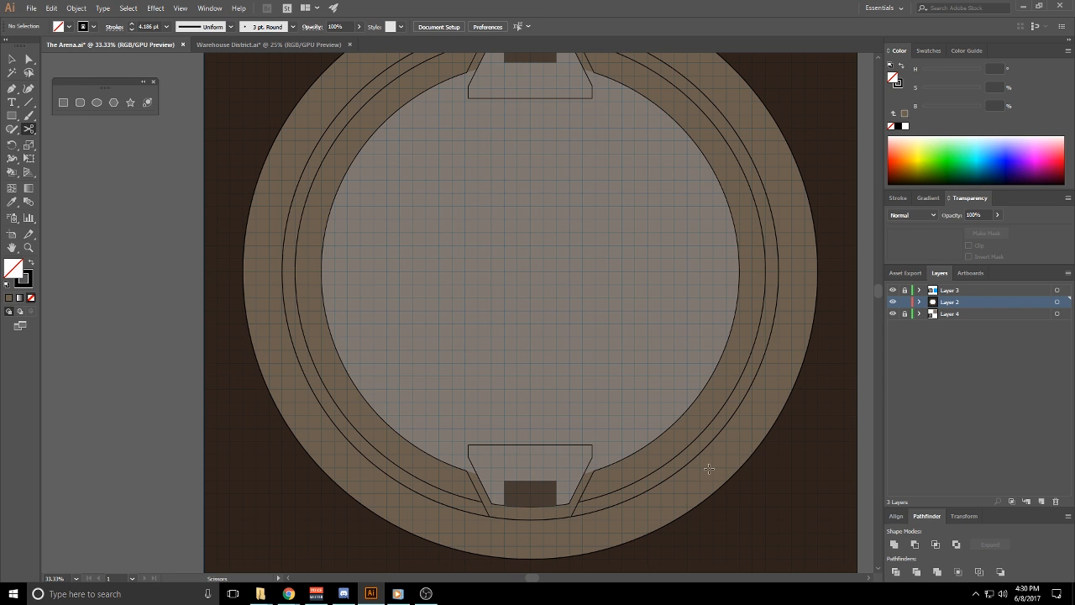
scroll(636, 437, "up", 3)
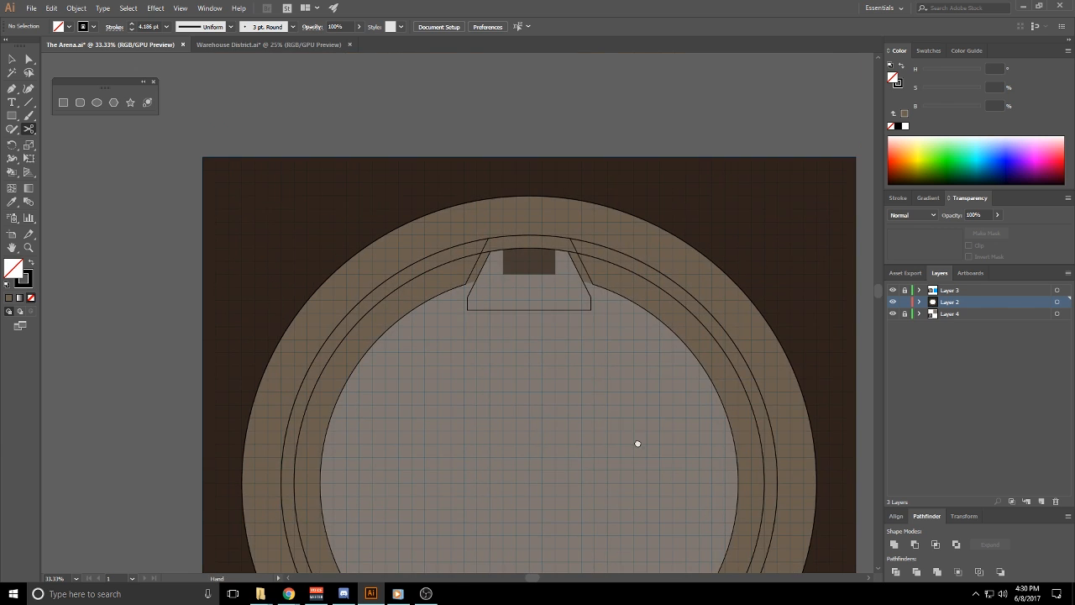
scroll(567, 257, "up", 3)
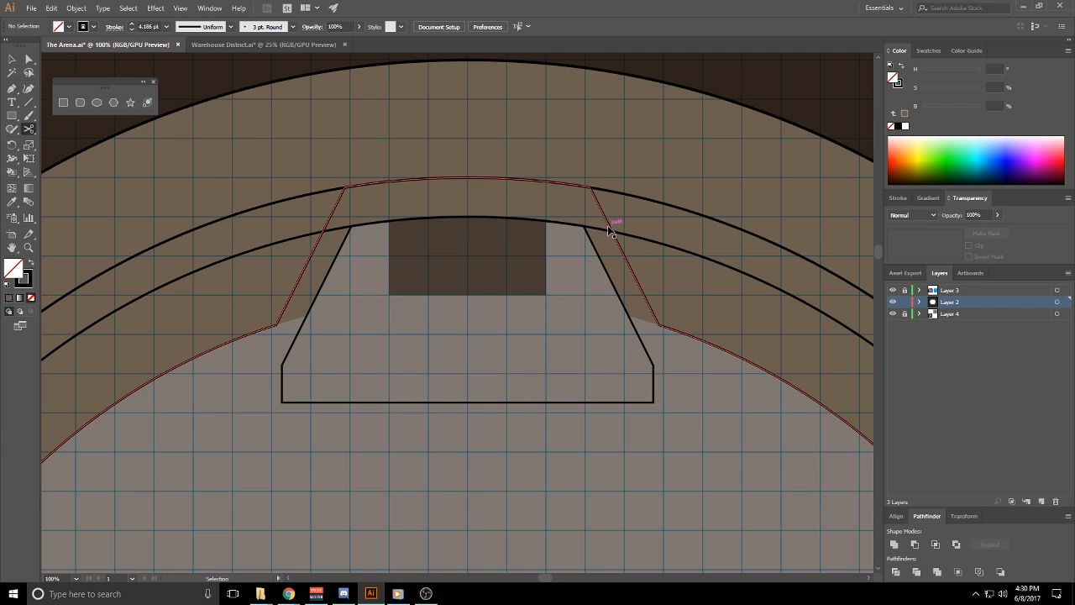
left_click(608, 235, "ctrl")
left_click(685, 387, "ctrl")
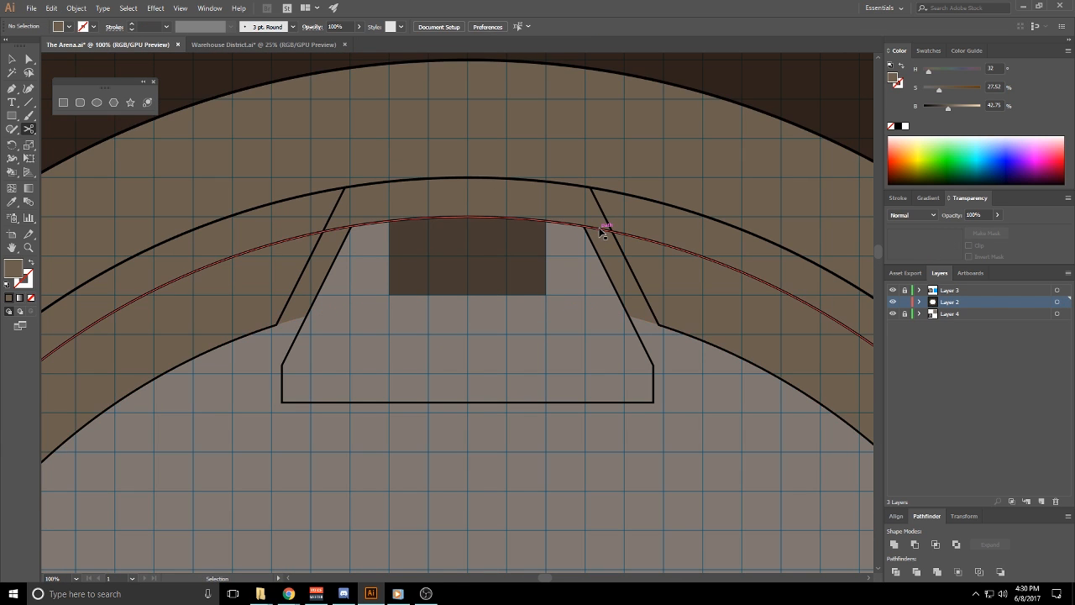
left_click(602, 230, "ctrl")
scroll(610, 228, "up", 2)
left_click(615, 236)
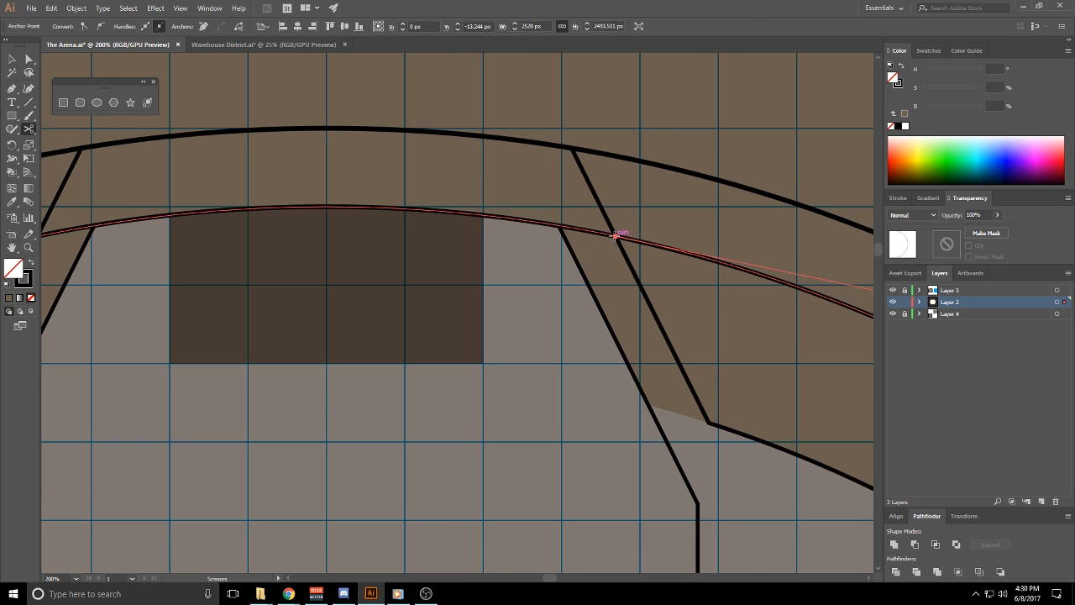
left_click_drag(300, 304, 725, 332)
left_click(463, 264)
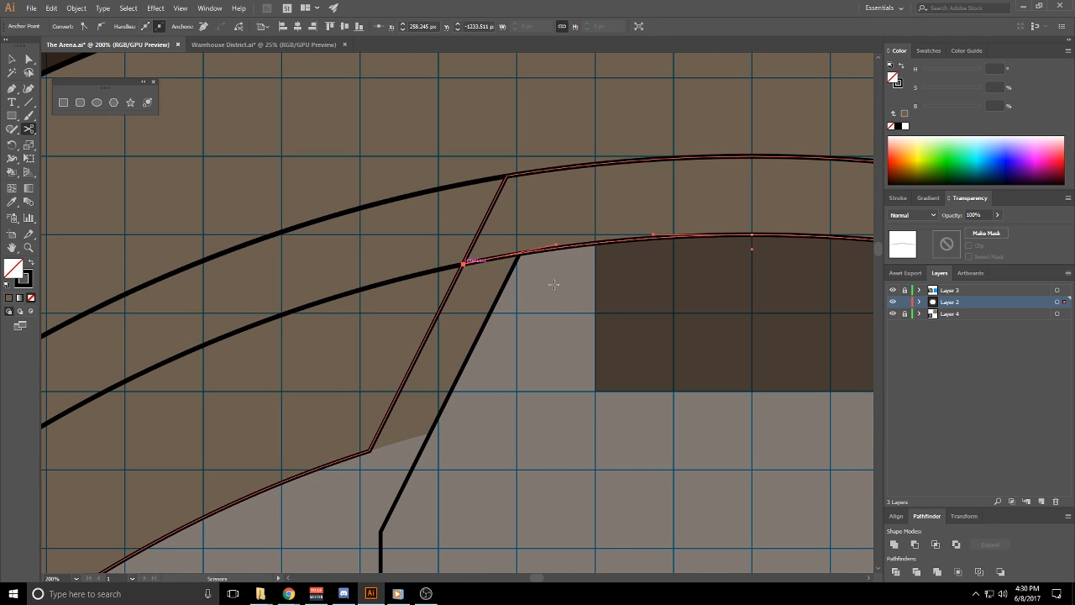
key("Delete")
key("plus")
scroll(568, 336, "down", 4)
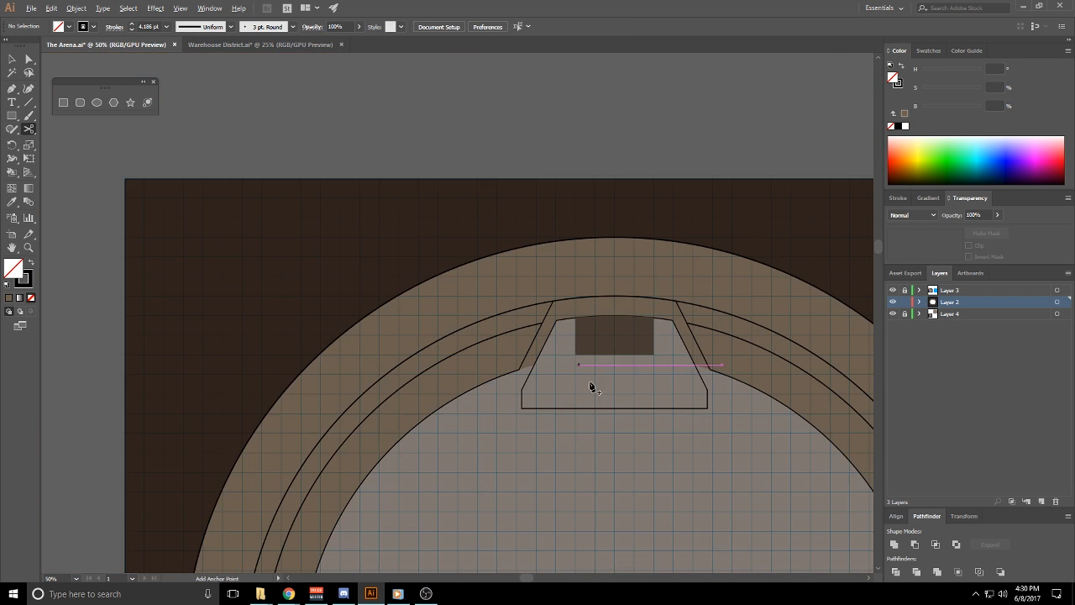
Examine the trimmed circle lines and the brown stands ring's edges around the lower and upper entrances
scroll(591, 387, "down", 10)
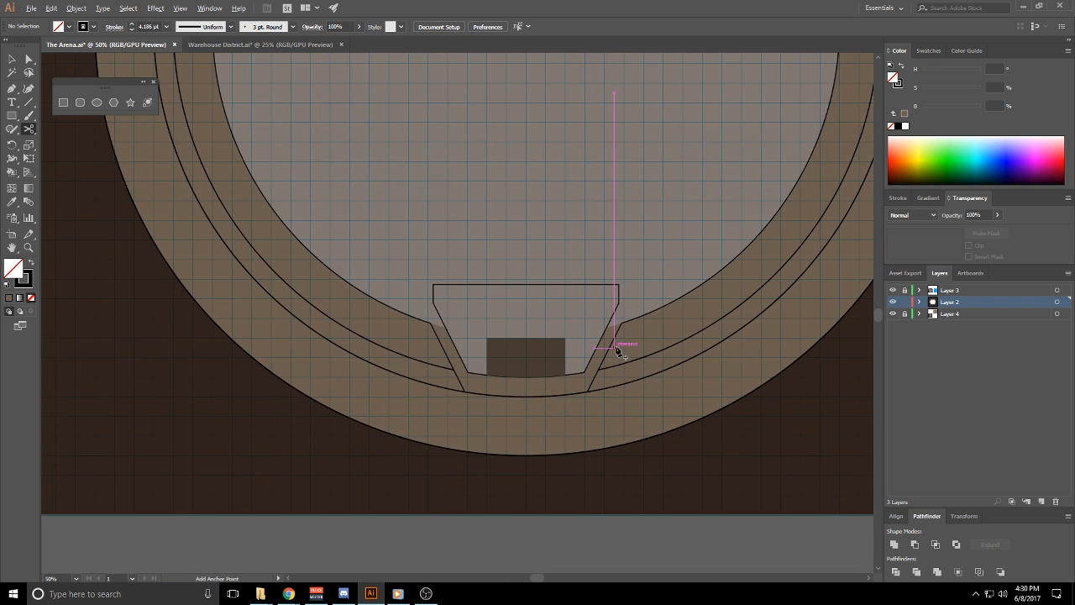
scroll(615, 347, "up", 3)
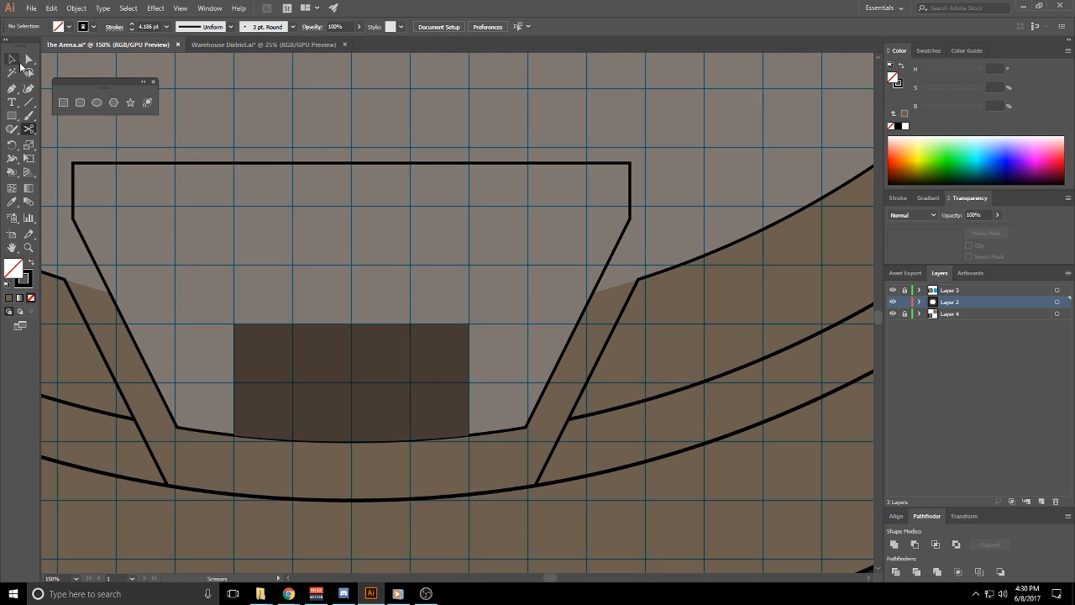
left_click(28, 60)
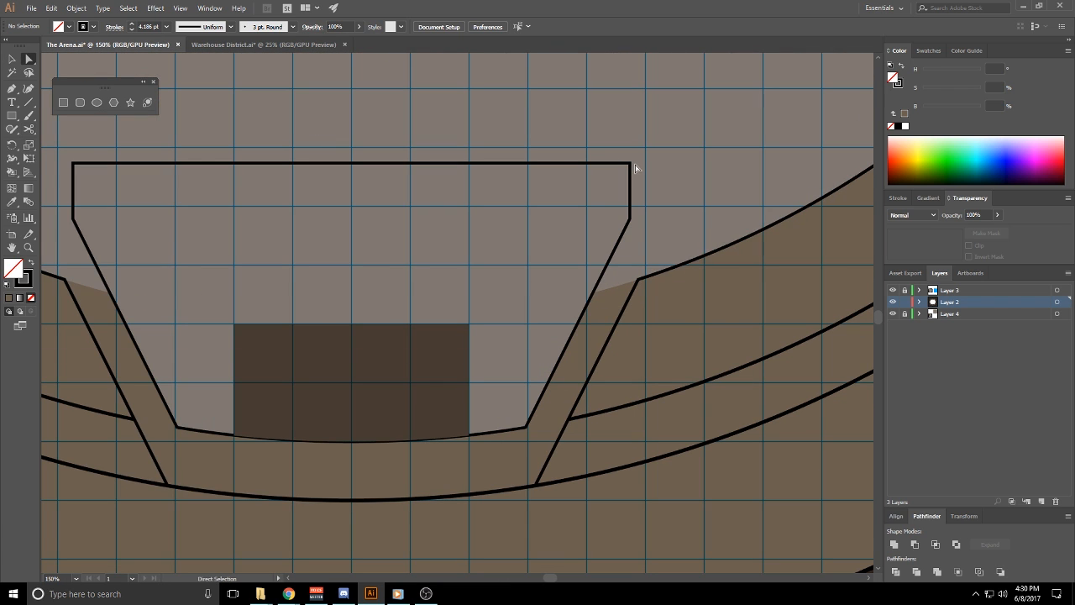
left_click(608, 317)
scroll(636, 306, "down", 2)
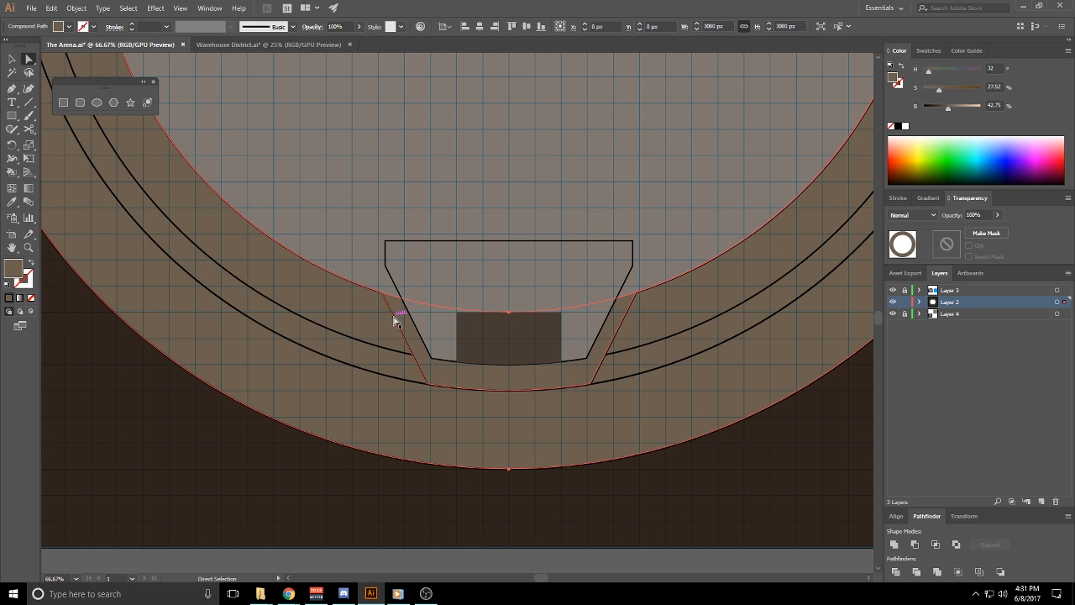
left_click(11, 56)
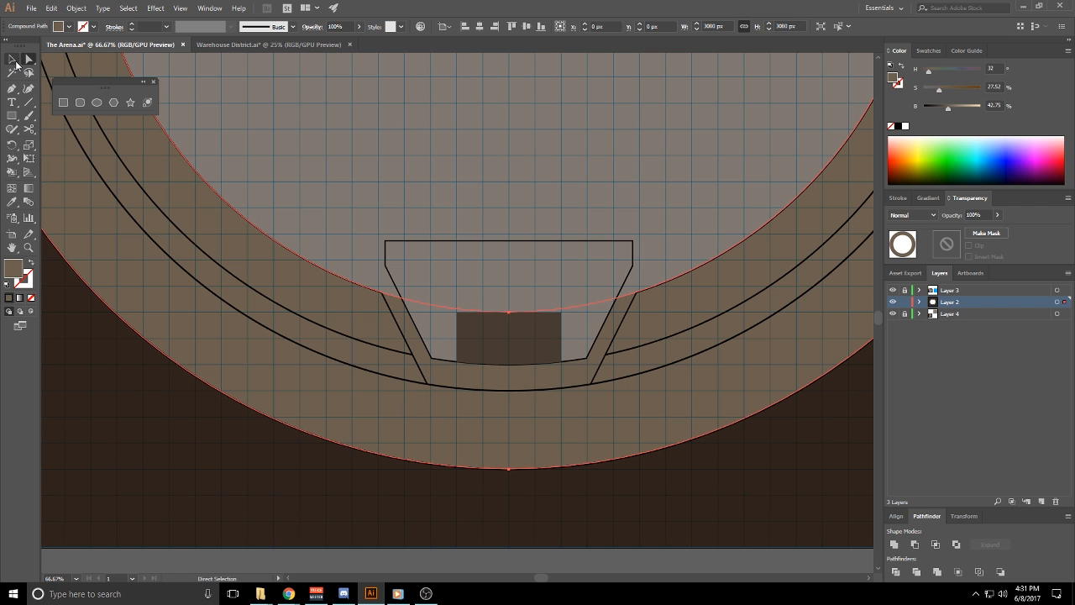
left_click(405, 182)
scroll(423, 246, "down", 1)
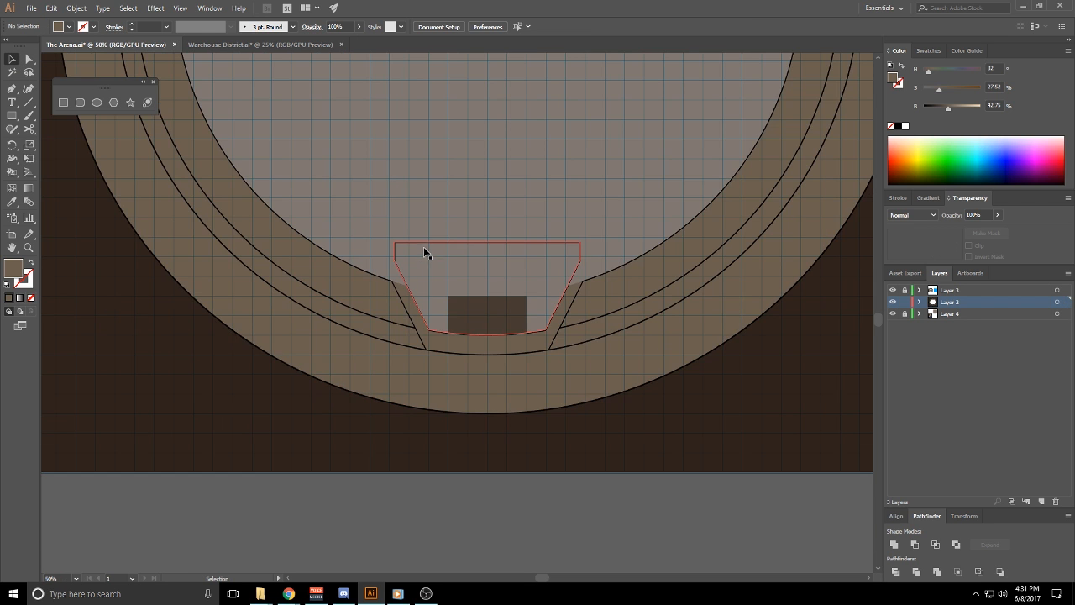
left_click_drag(406, 162, 463, 450)
left_click_drag(505, 263, 467, 468)
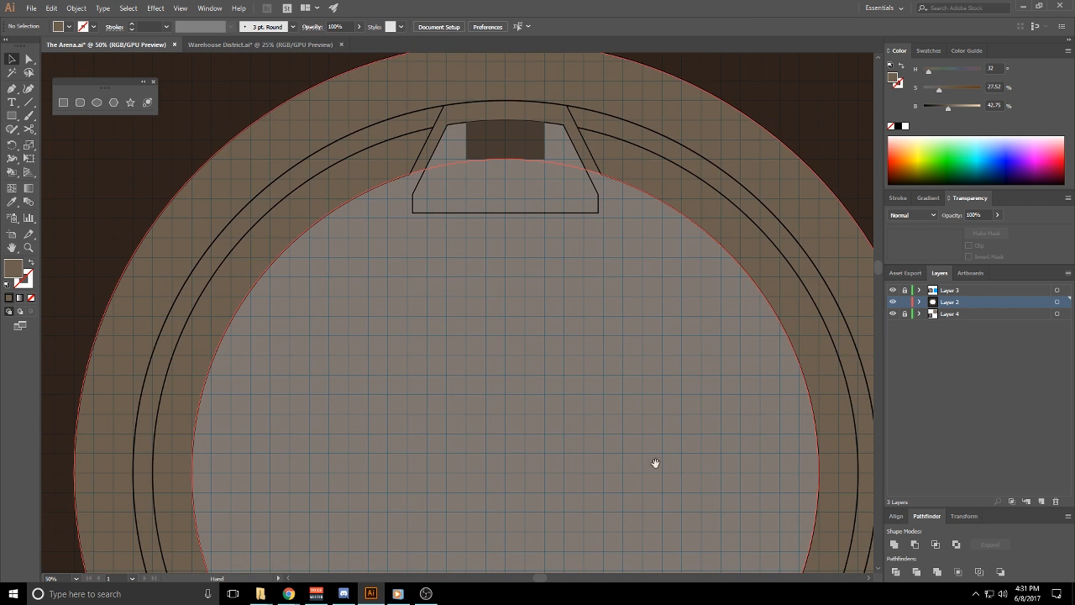
scroll(661, 468, "down", 1)
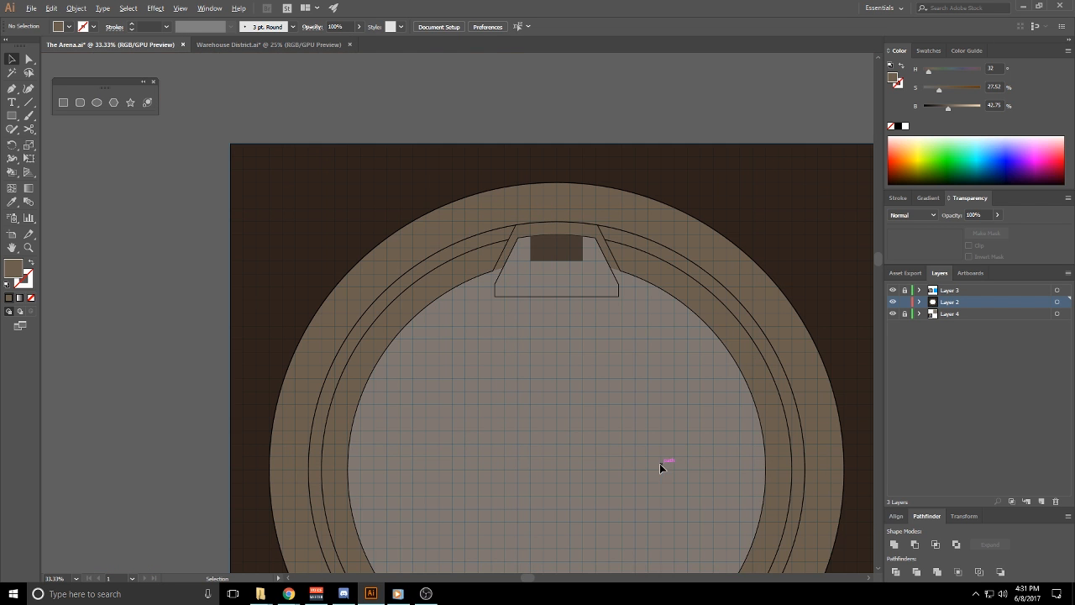
left_click_drag(661, 489, 632, 339)
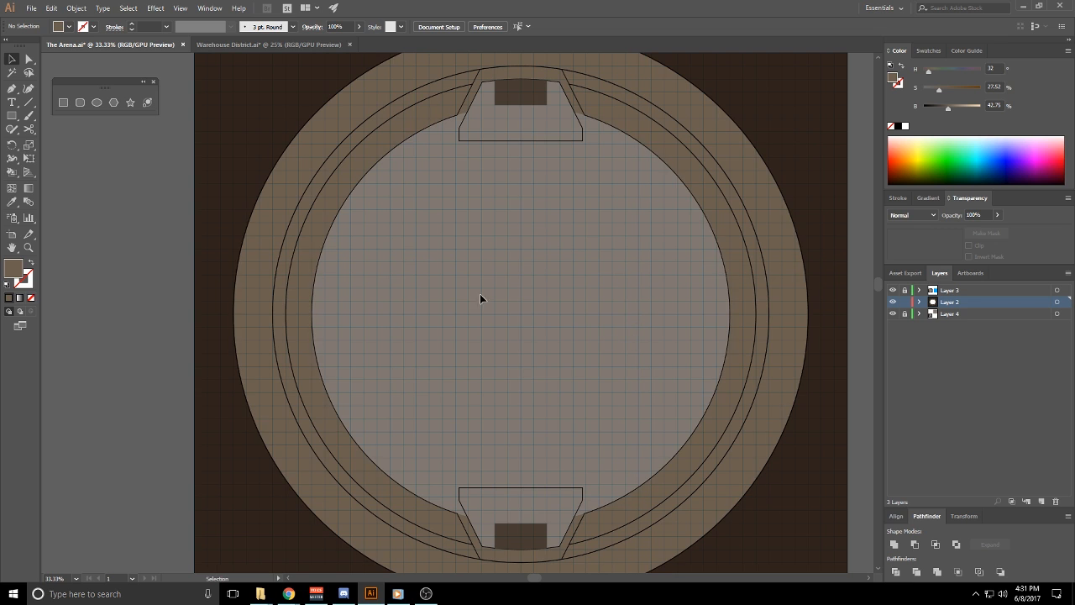
Try to scale the merged arena outline from its corner, undo the change and clear the selection
left_click(341, 210)
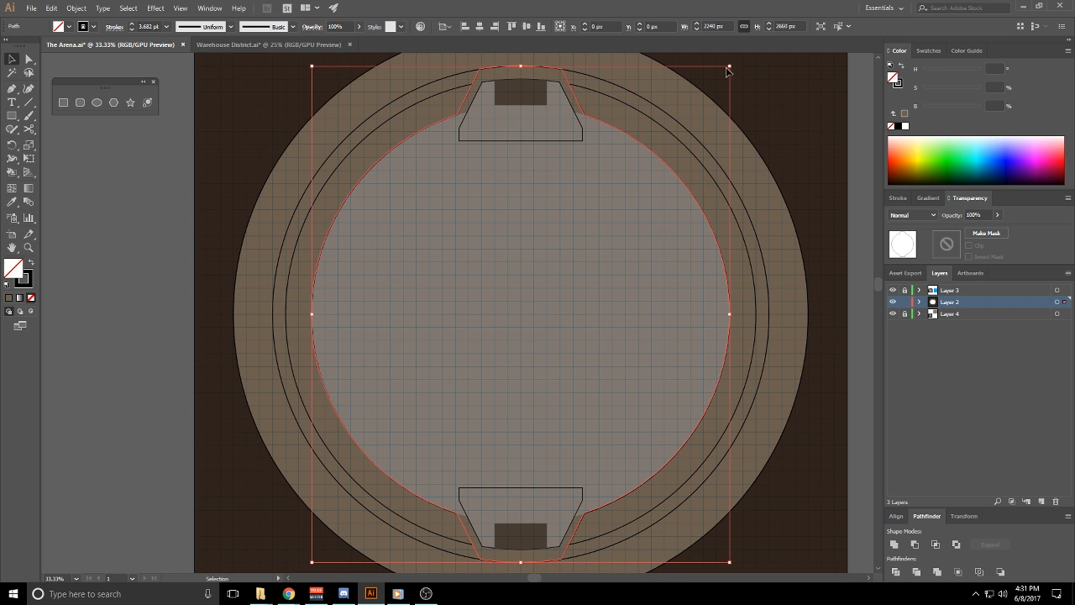
key("a")
left_click_drag(731, 65, 728, 79)
key("ctrl+z")
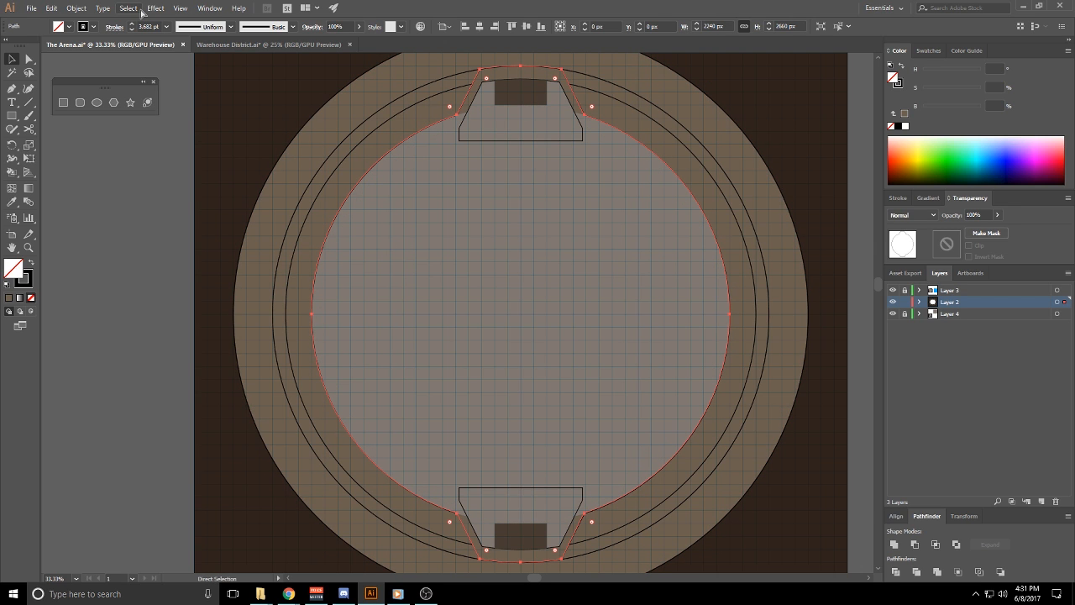
key("ctrl+shift+a")
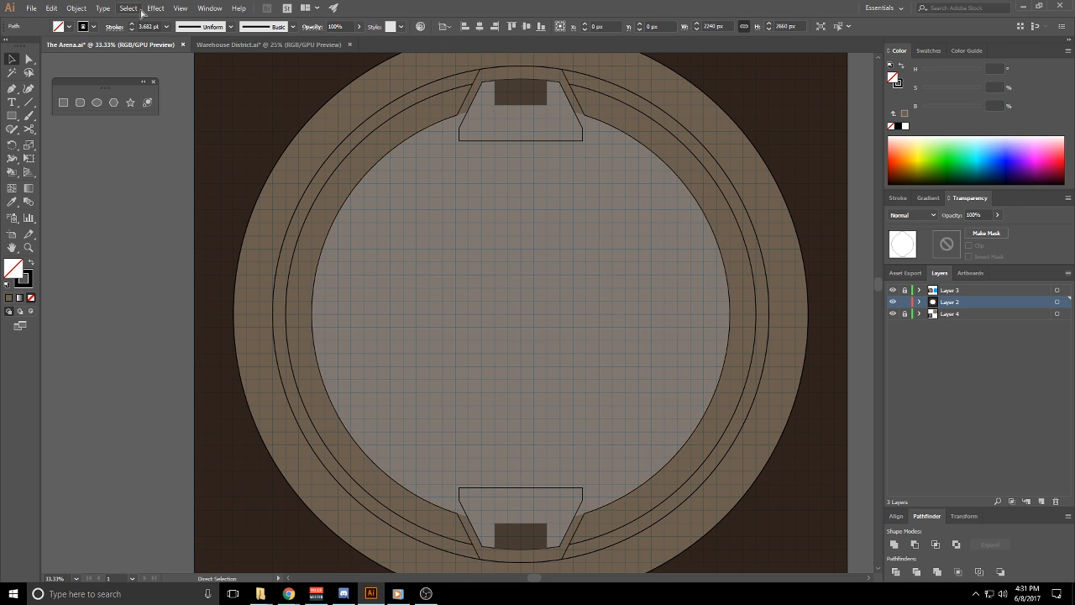
left_click(393, 151)
key("ctrl+shift+a")
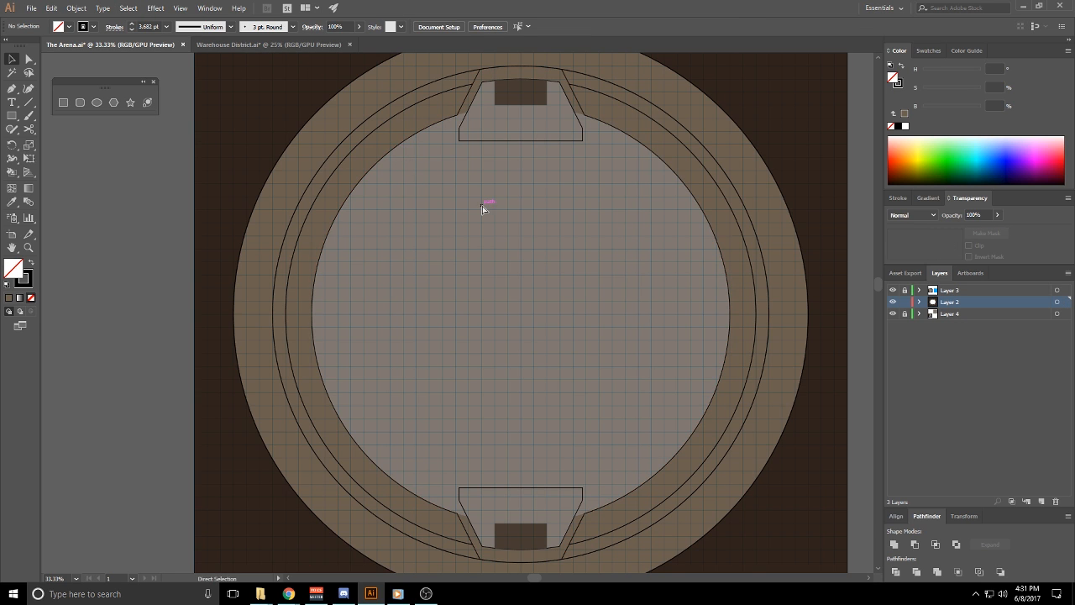
Turn Snap to Grid back on and create a slightly smaller concentric copy of the merged arena outline inside the original
left_click(413, 141)
key("v")
left_click(163, 9)
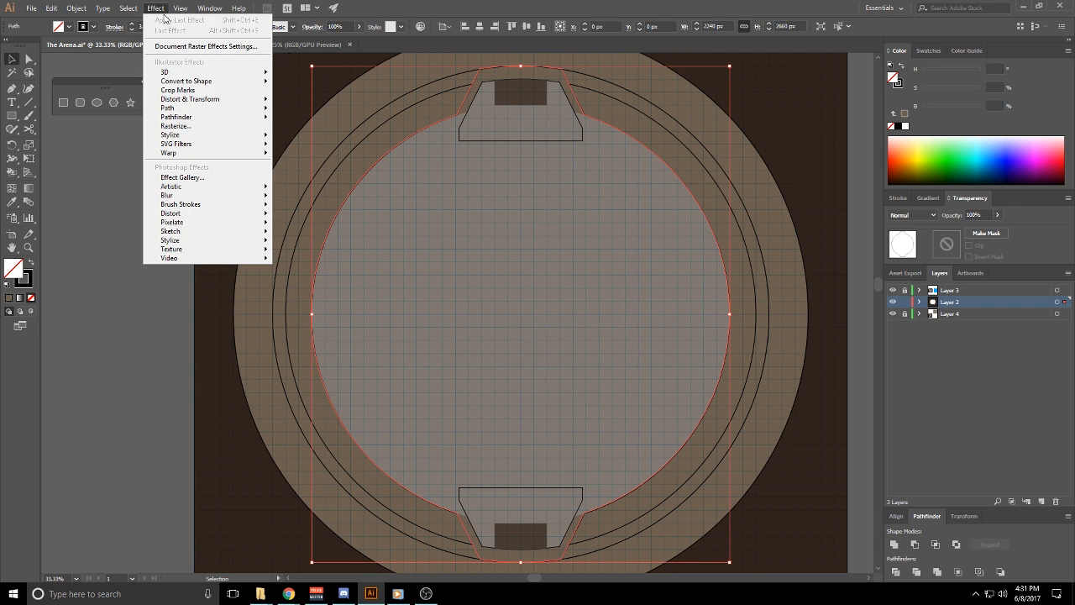
mouse_move(189, 7)
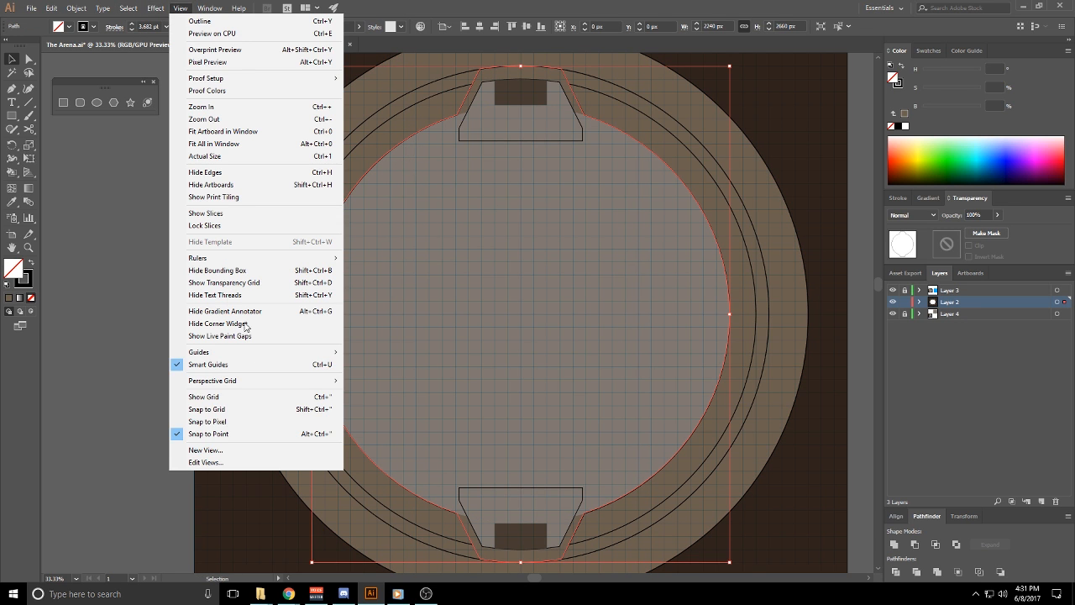
left_click(232, 411)
left_click_drag(729, 561, 718, 549)
left_click(530, 371)
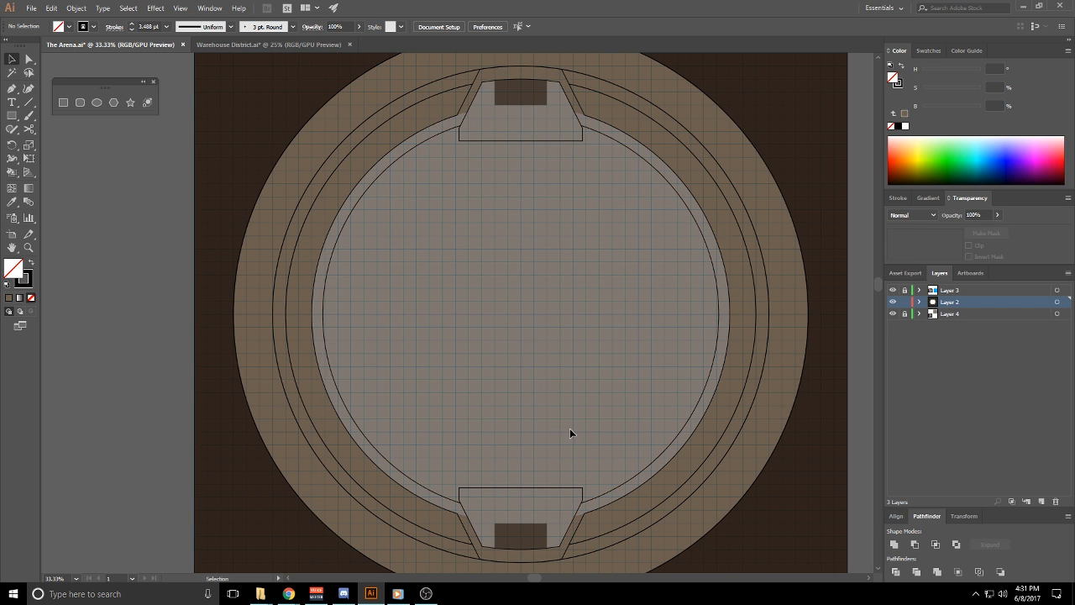
scroll(549, 232, "down", 3)
scroll(551, 345, "up", 2)
left_click_drag(569, 206, 612, 351)
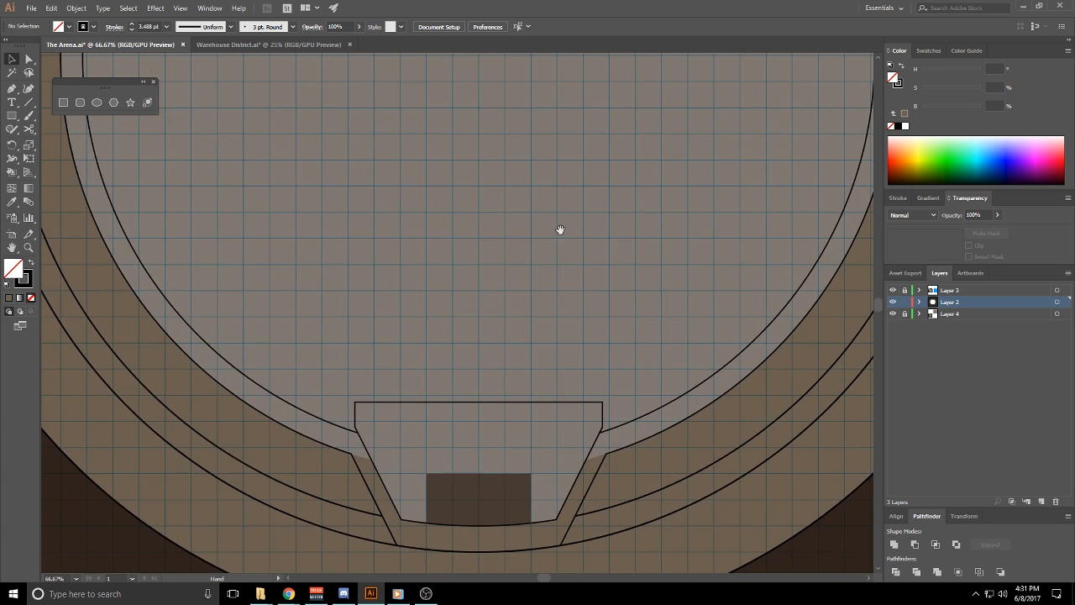
left_click_drag(561, 230, 638, 485)
left_click_drag(580, 457, 576, 223)
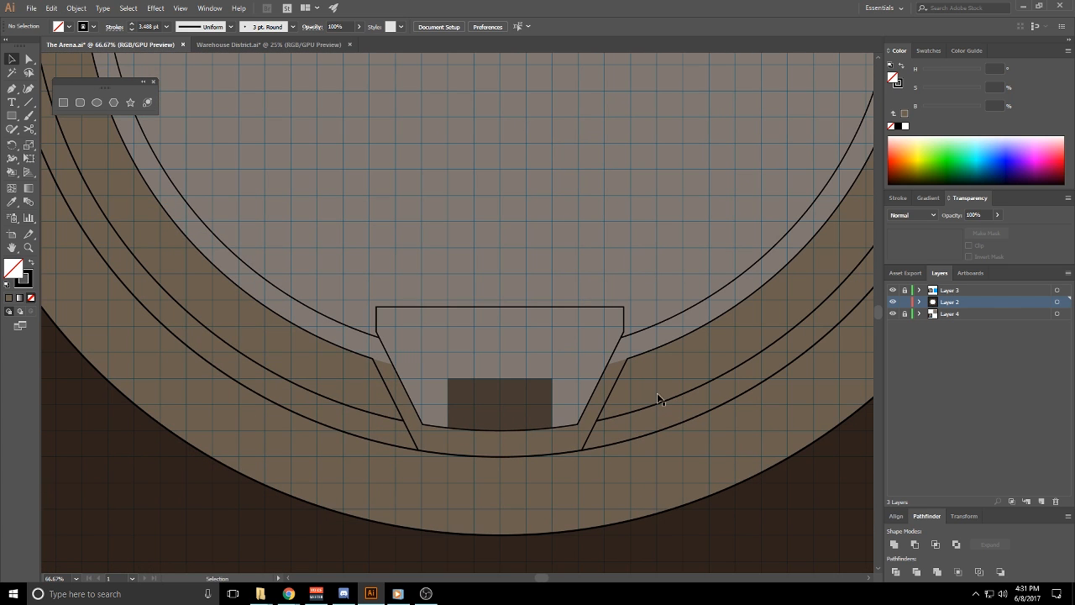
Subtract the smaller arena outline from the larger one with Minus Front and fill the resulting ring with the stands' brown
left_click(643, 331)
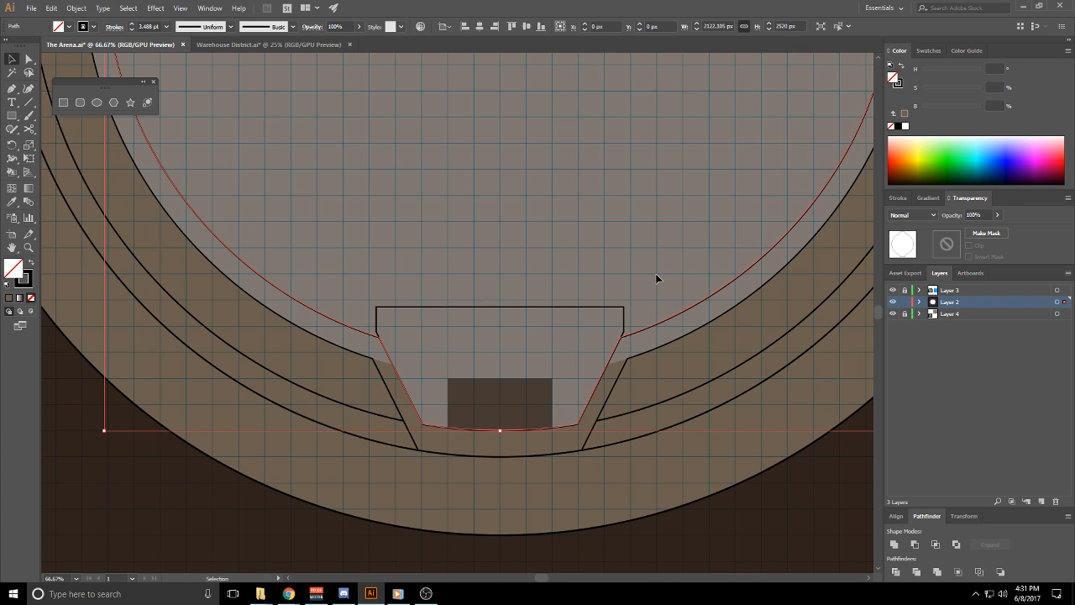
scroll(655, 275, "down", 1)
left_click_drag(663, 245, 516, 306)
left_click(598, 339)
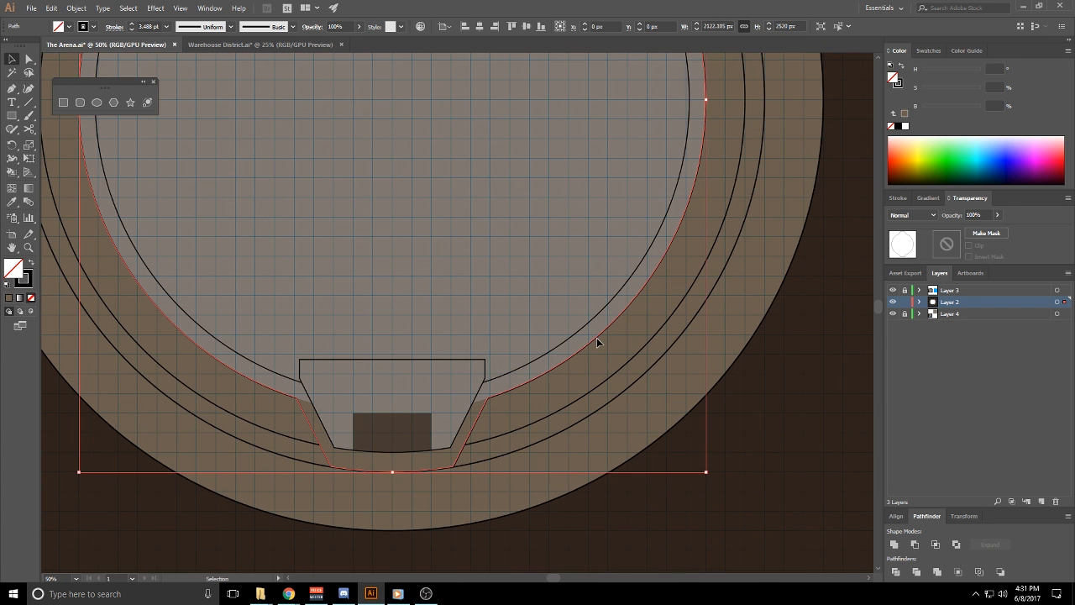
key("a")
key("v")
left_click(592, 321, "shift")
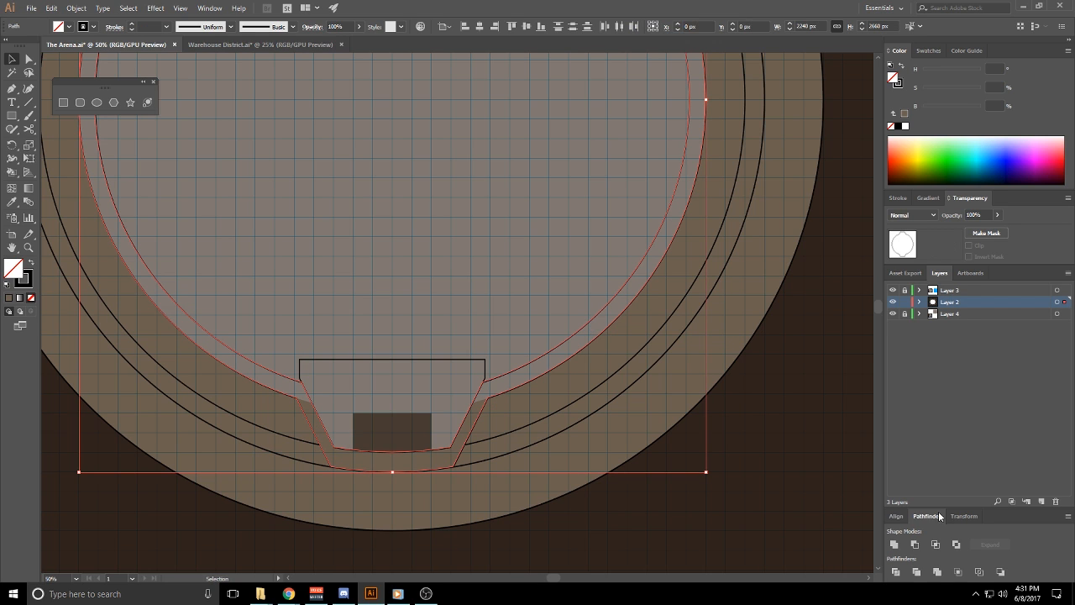
left_click(915, 545)
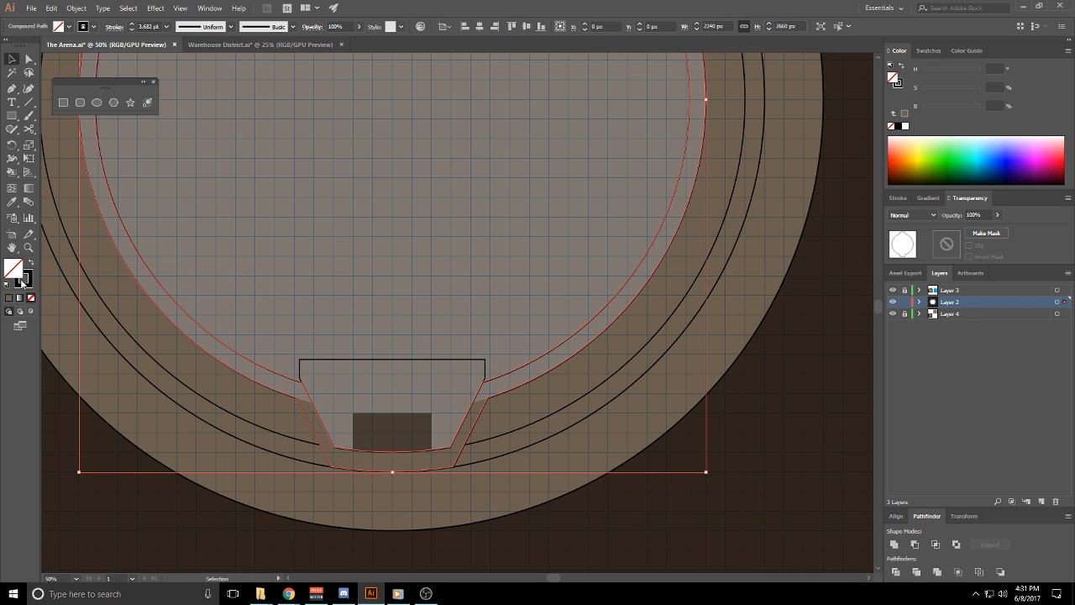
left_click(9, 298)
left_click(482, 244)
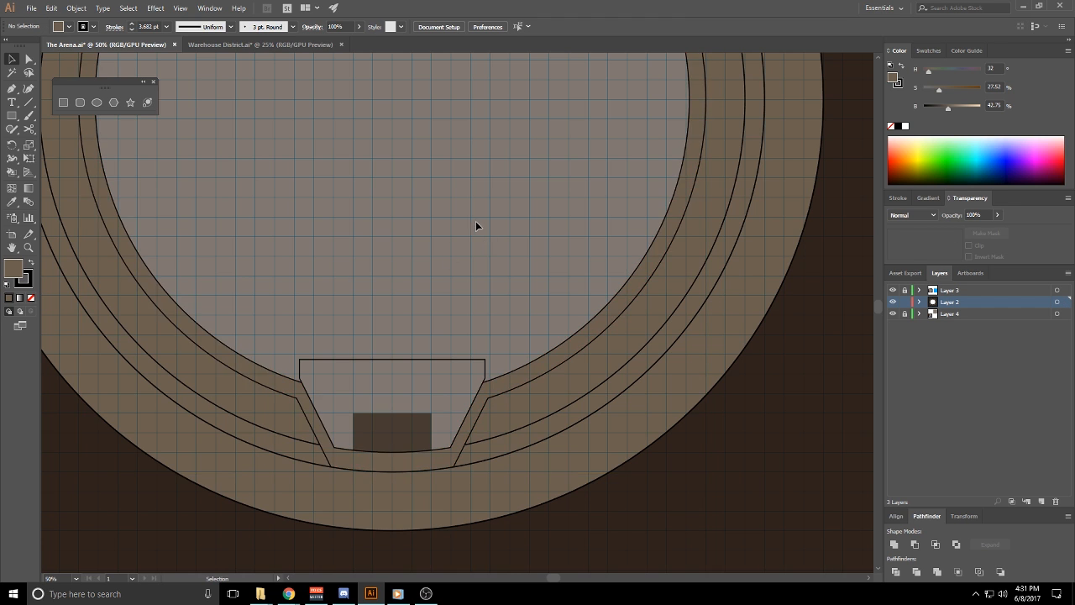
Examine the whole arena map and the brown ring's edges around the upper and lower entrances
left_click_drag(473, 180, 492, 378)
scroll(500, 384, "down", 2)
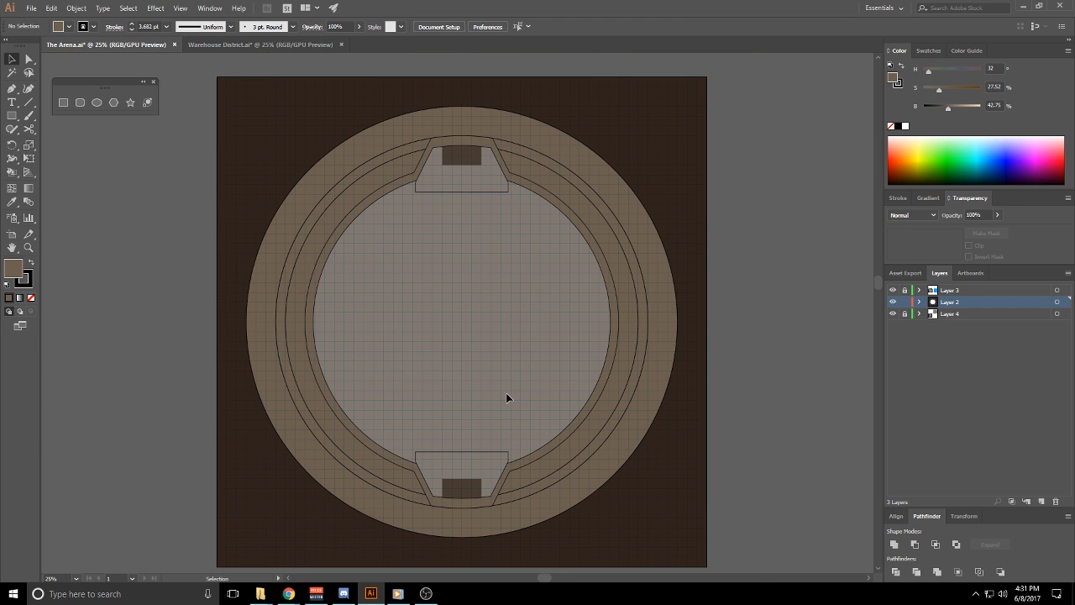
scroll(506, 397, "down", 2)
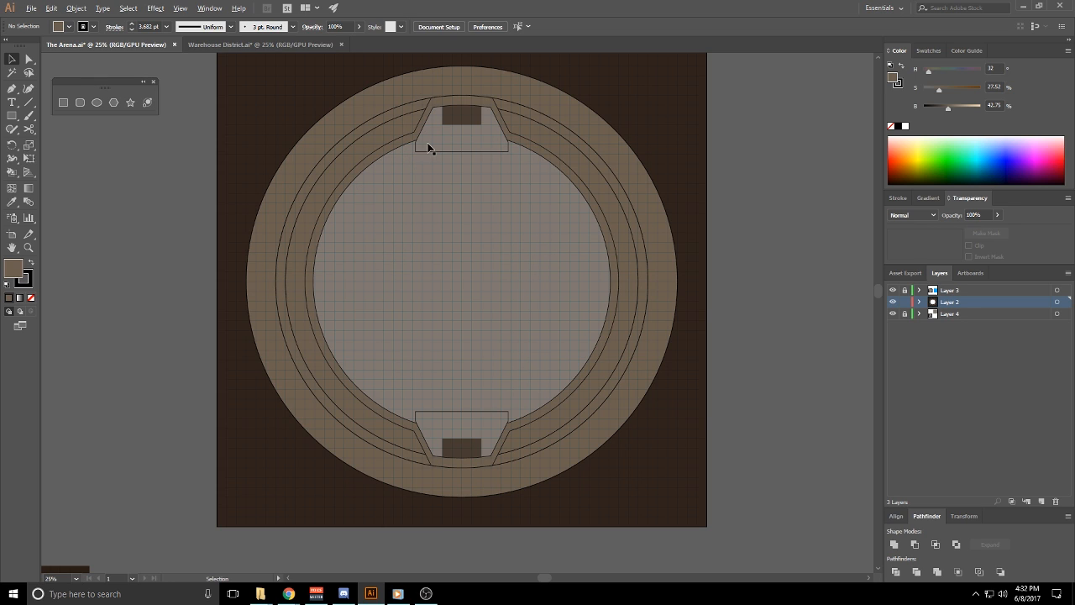
scroll(428, 148, "up", 2)
key("space")
left_click_drag(425, 113, 413, 203)
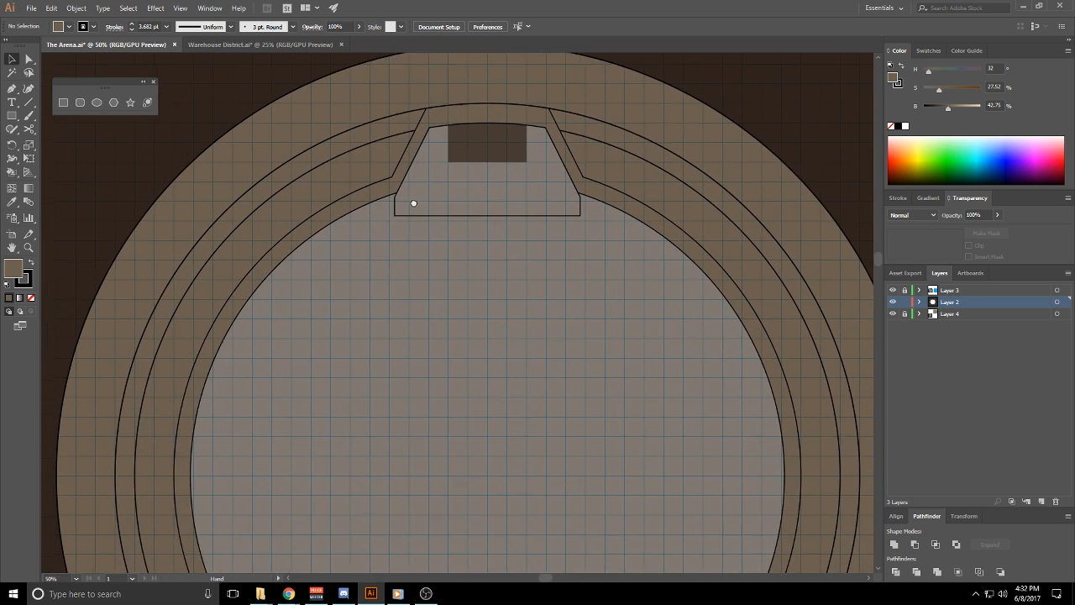
scroll(380, 172, "up", 3)
scroll(394, 195, "down", 3)
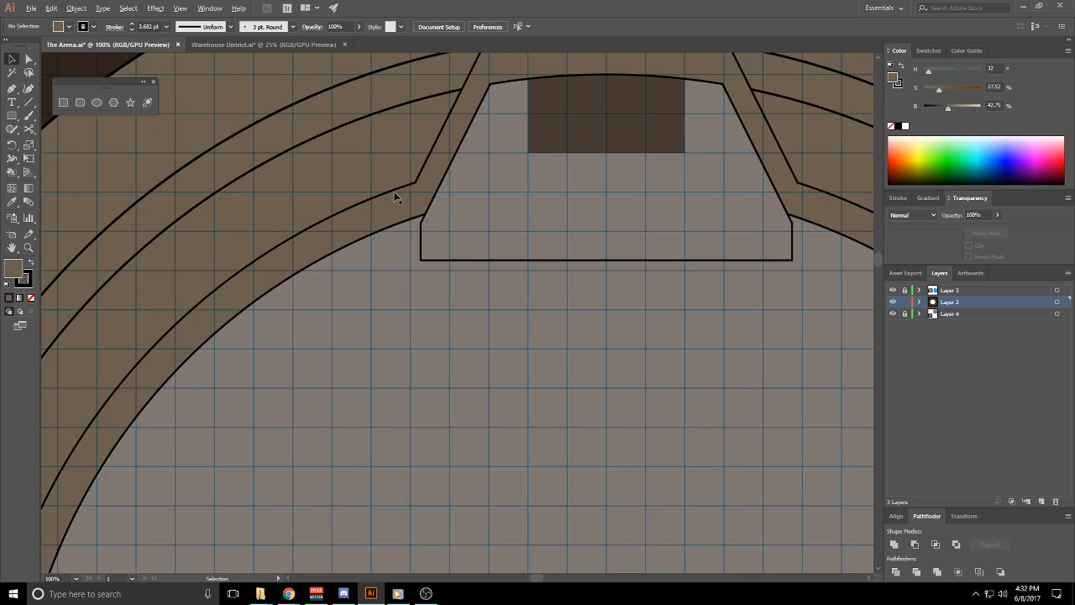
scroll(395, 192, "up", 4)
scroll(459, 284, "down", 4)
scroll(652, 318, "up", 2)
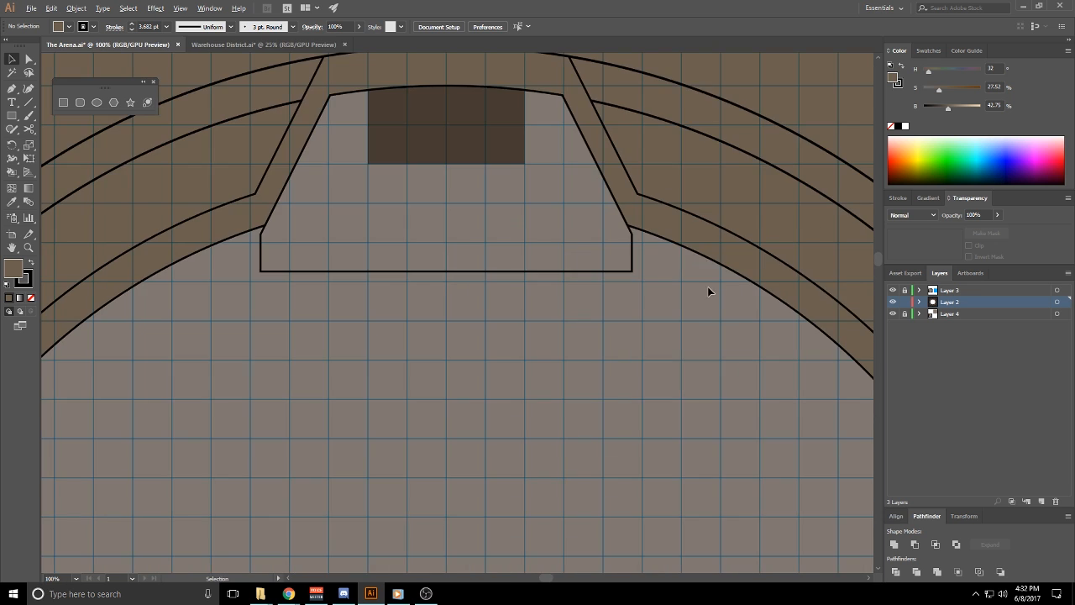
key("space")
left_click_drag(521, 336, 493, 5)
left_click_drag(600, 437, 526, 200)
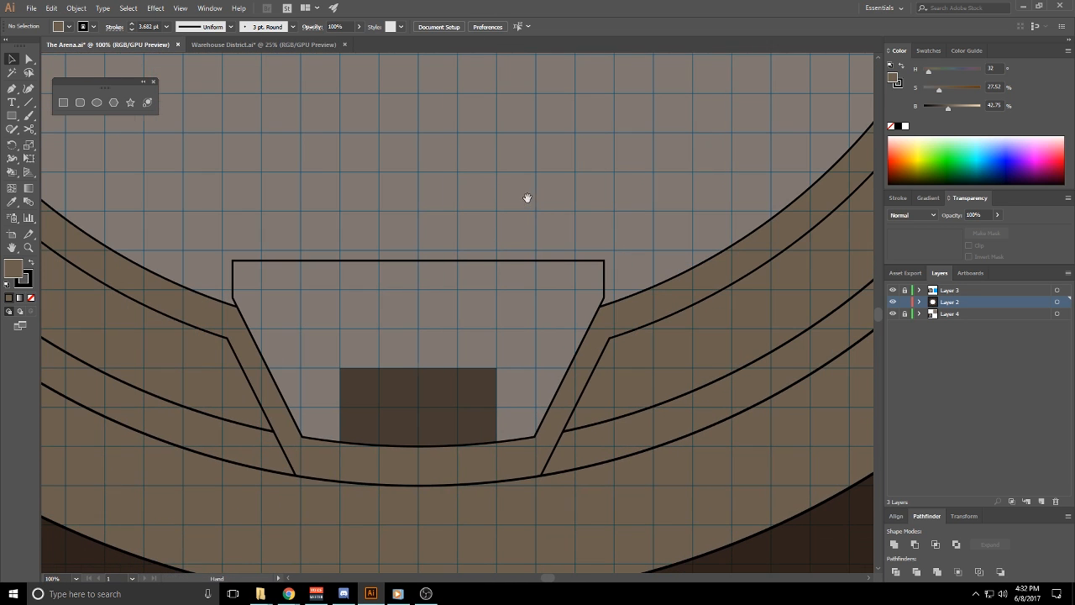
Duplicate the brown ring's inner edge in place as a separate path in front of the arena shapes
left_click(605, 298)
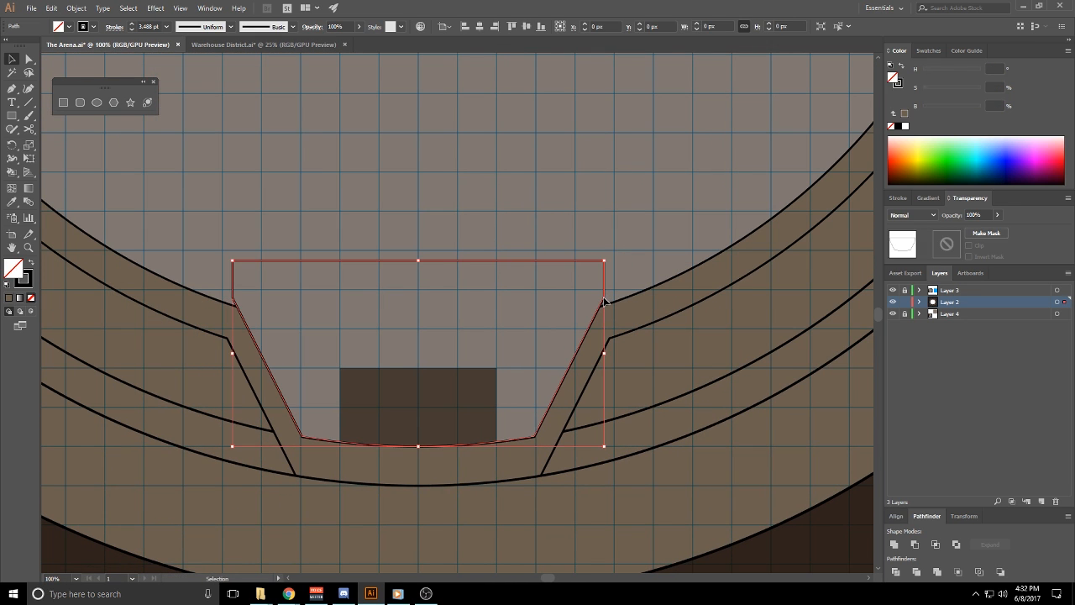
left_click(617, 283)
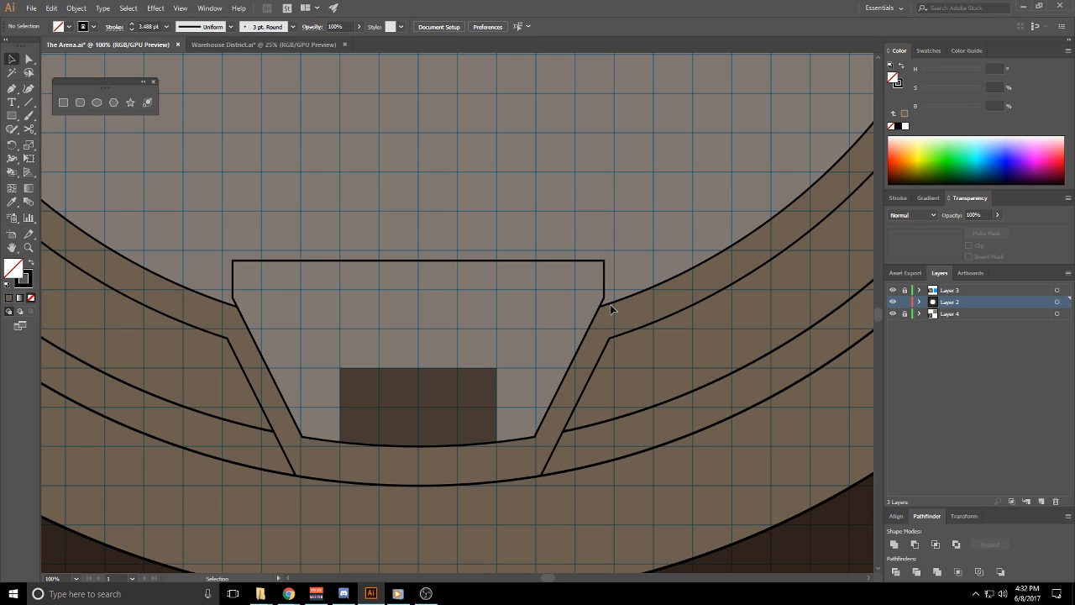
key("a")
left_click(635, 295)
key("v")
left_click(652, 281)
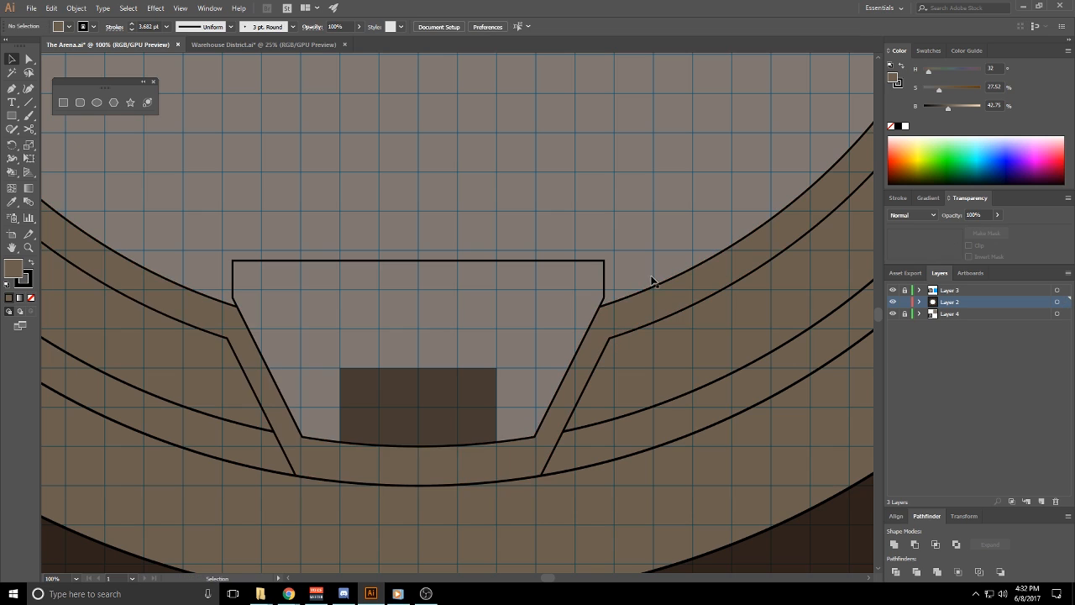
left_click(641, 290)
double_click(647, 293)
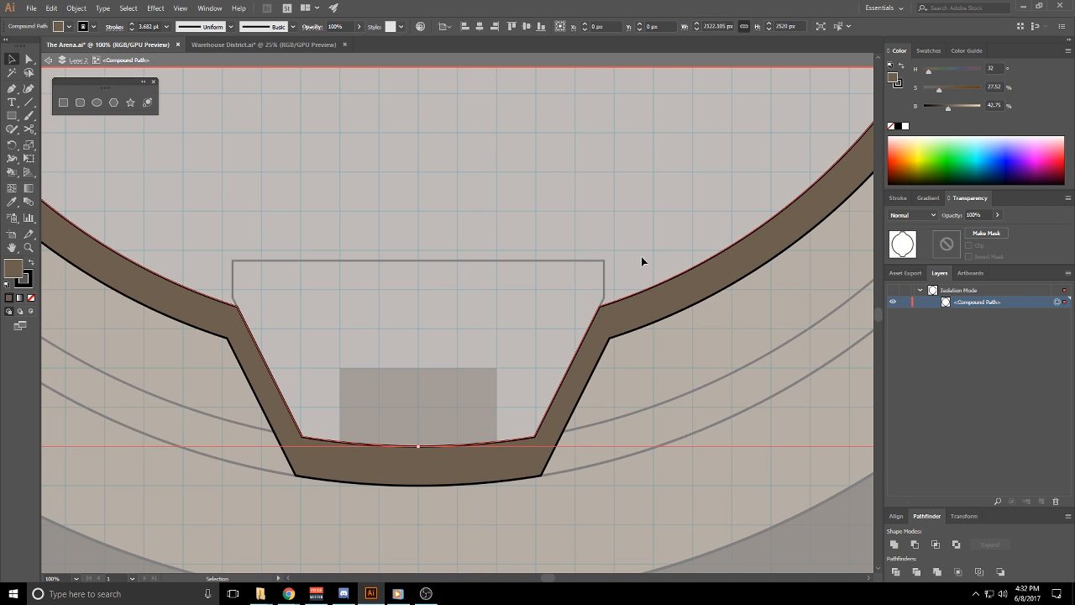
double_click(633, 210)
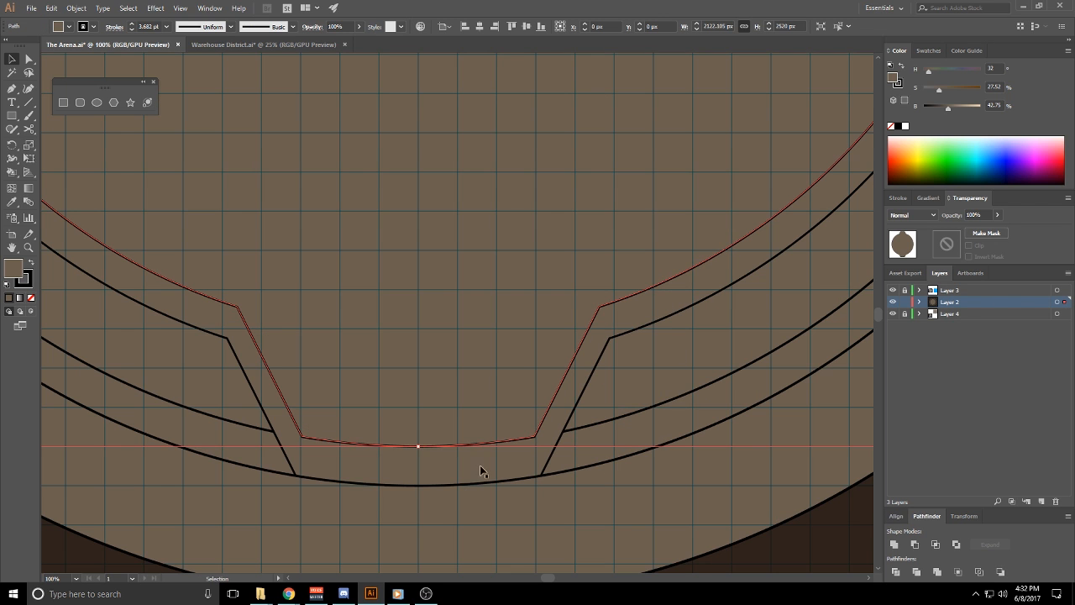
Try to scale the duplicated inner edge path concentrically down to 2100 px wide, and undo the scaling
scroll(370, 464, "down", 3)
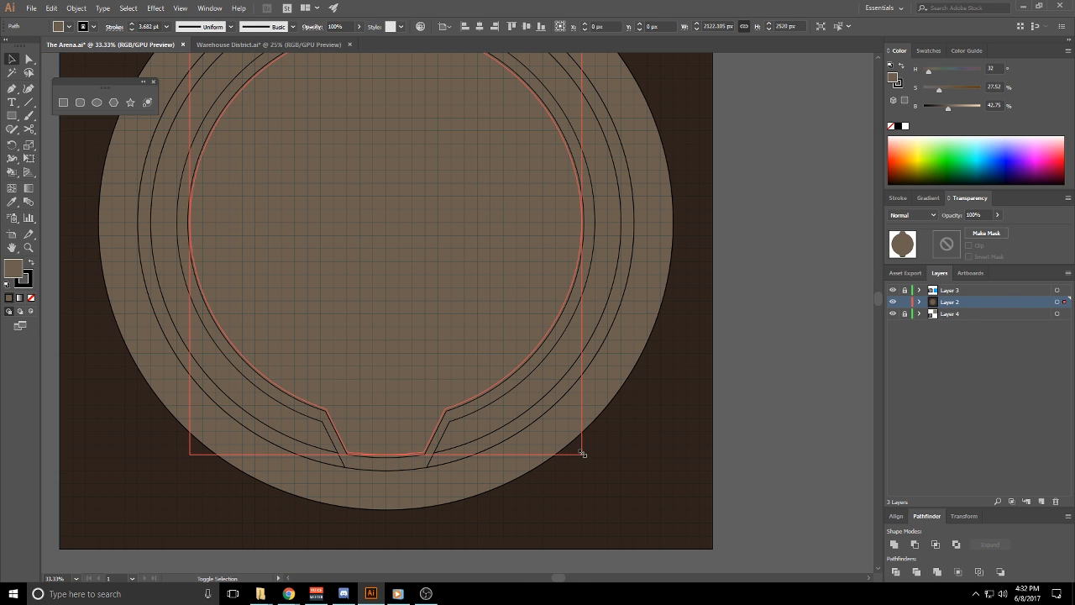
left_click_drag(585, 458, 580, 451)
scroll(392, 413, "up", 3, "alt")
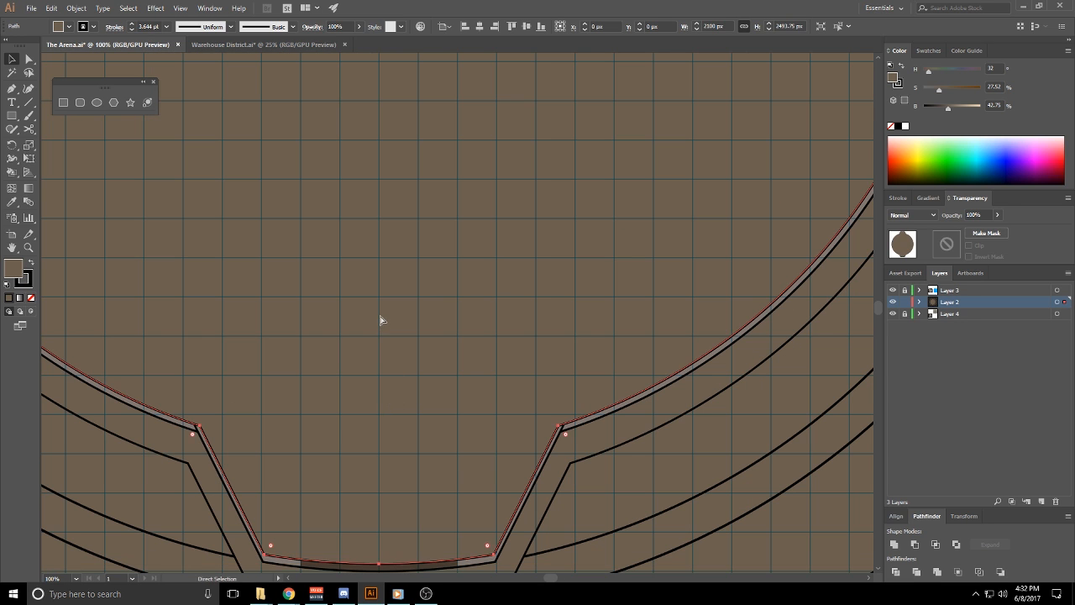
key("ctrl+z")
Remove the fill from the duplicated inner edge path, keeping its black stroke
left_click(31, 296)
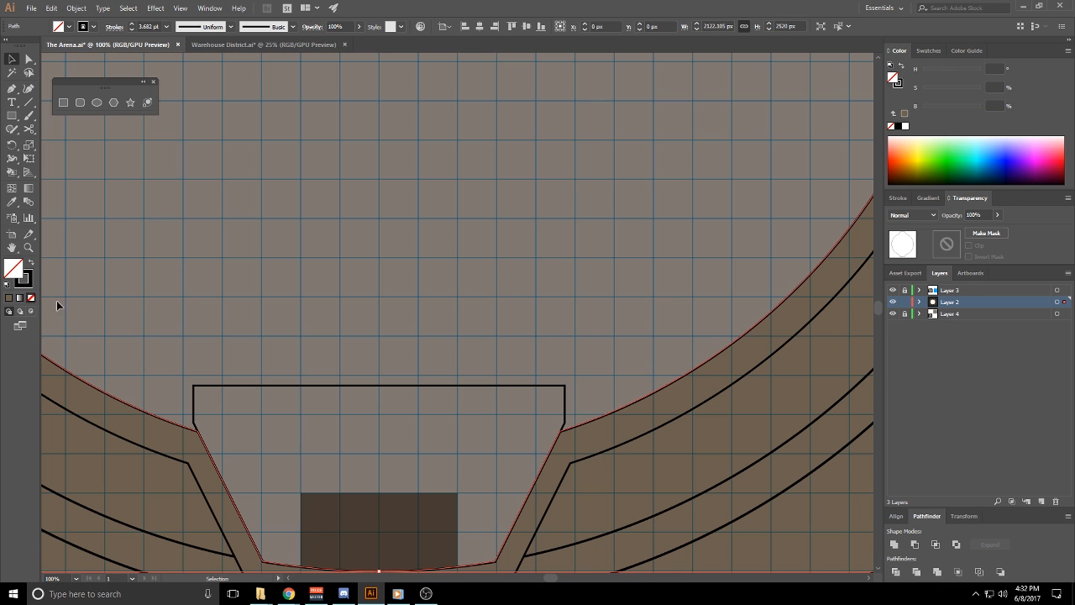
left_click(180, 8)
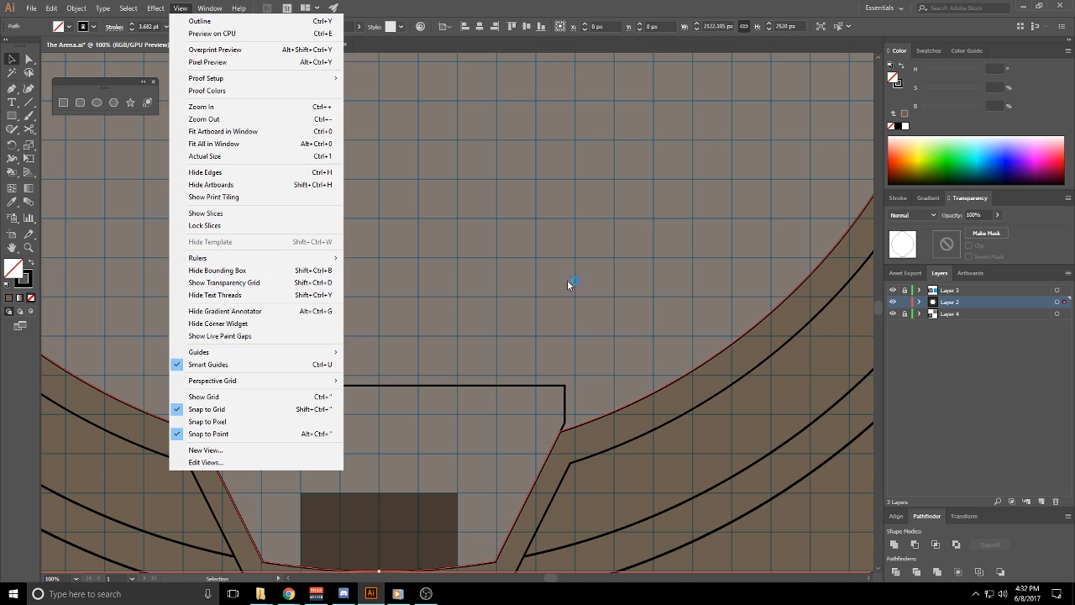
left_click(569, 283)
left_click(588, 427)
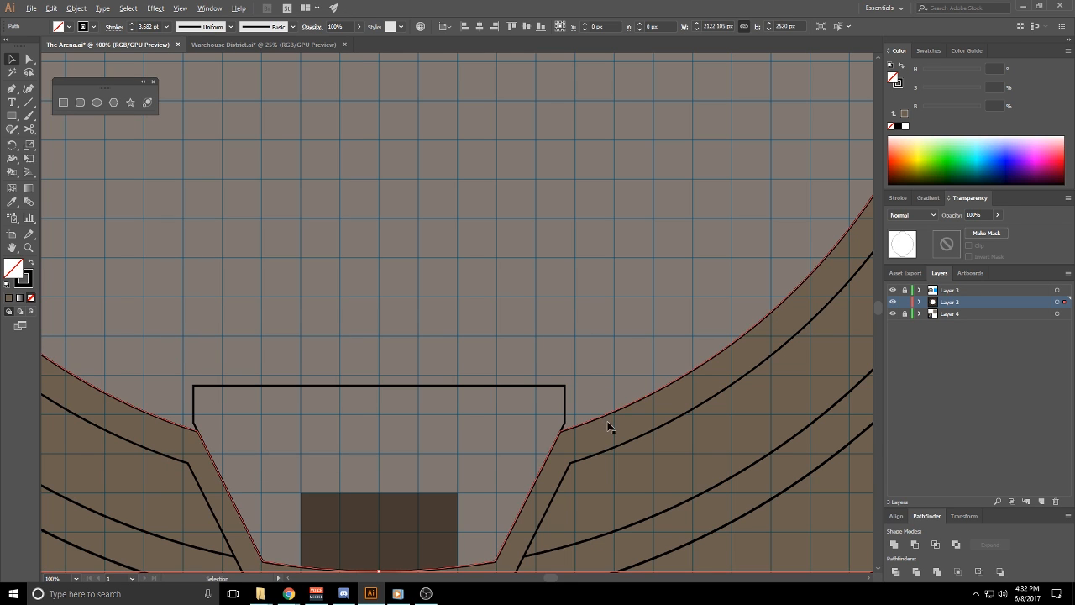
Try to scale the arena's inner wall outline down to 2100 px wide, and discard that change
scroll(607, 428, "down", 2)
mouse_move(792, 498)
left_mouse_down()
mouse_move(782, 482)
mouse_move(791, 492)
left_mouse_up()
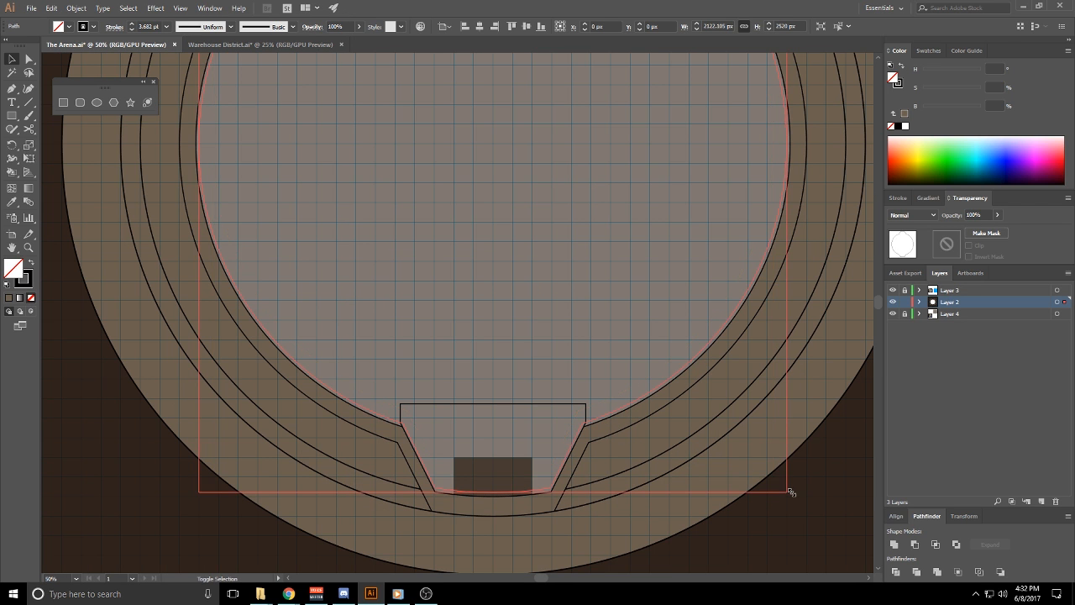
scroll(618, 474, "up", 3)
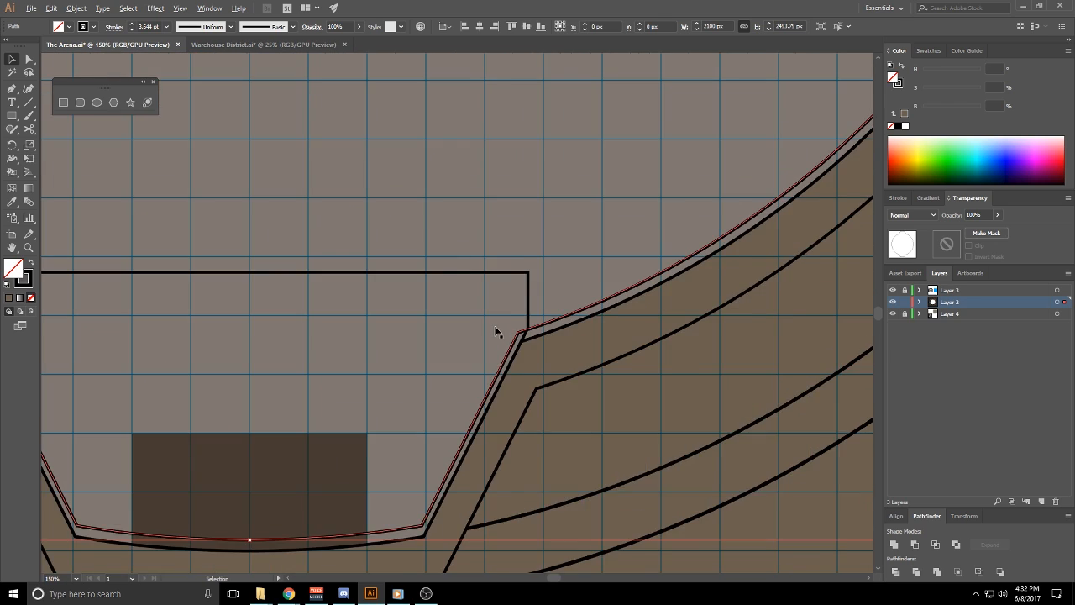
scroll(496, 327, "up", 2)
scroll(494, 324, "down", 5)
left_click_drag(484, 220, 521, 481)
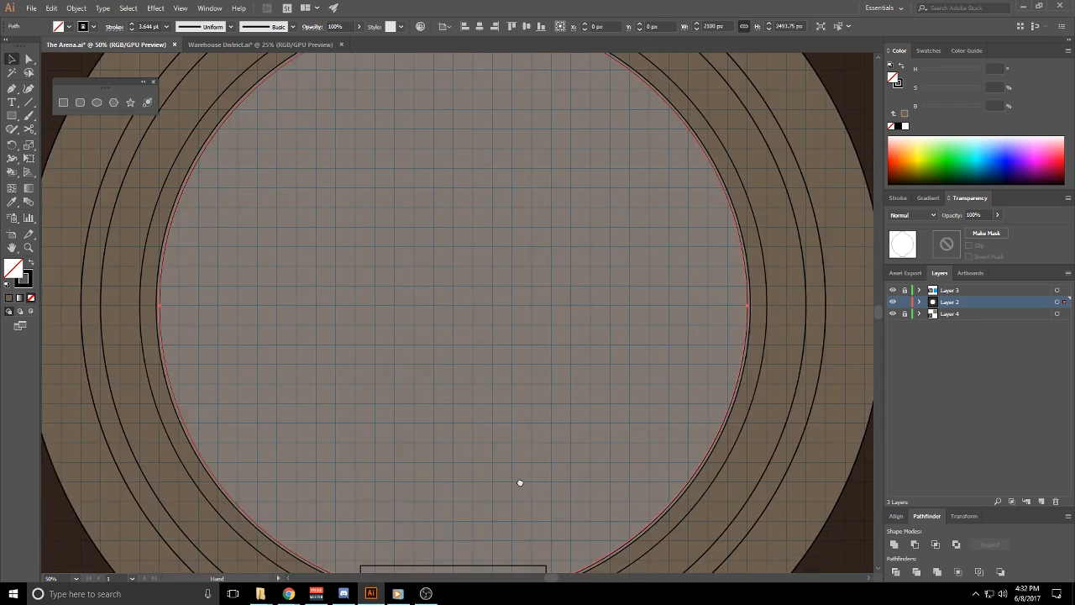
left_click_drag(510, 306, 514, 440)
scroll(571, 156, "up", 4)
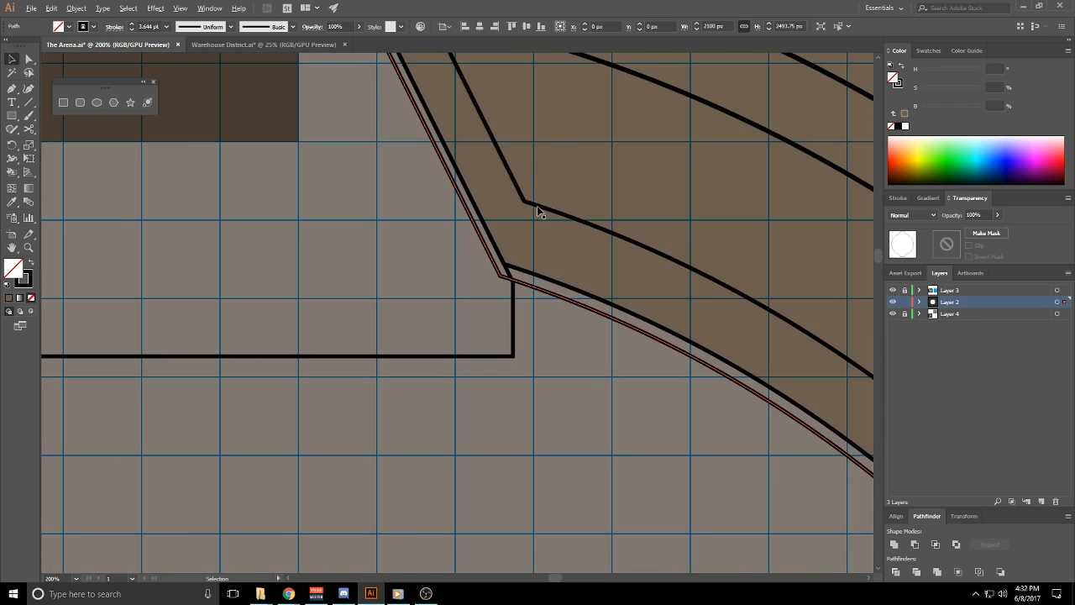
scroll(518, 287, "down", 3)
left_click_drag(515, 494, 429, 104)
left_click_drag(498, 342, 504, 88)
key("ctrl+z")
key("v")
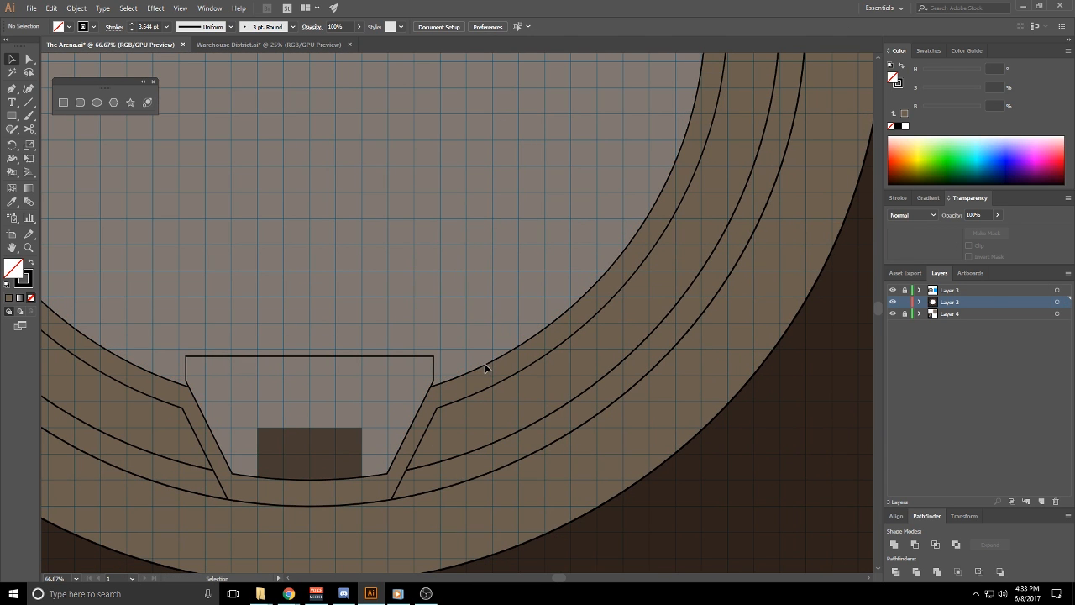
Isolate the wall ring's compound path, delete its redundant inner outlines so only the band remains filled, and leave isolation
double_click(485, 367)
left_click(485, 367)
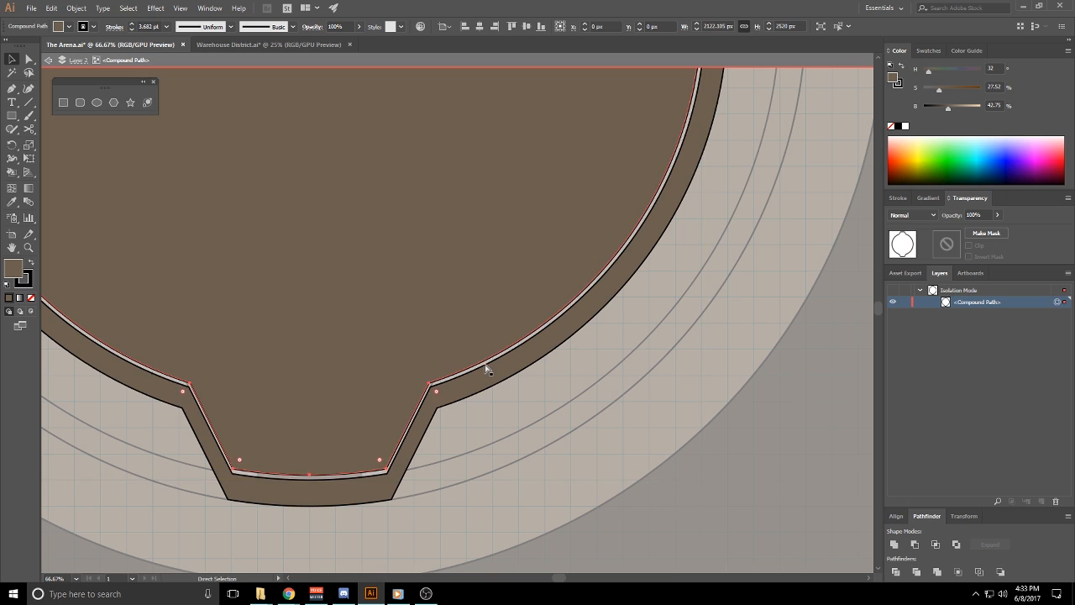
left_click(427, 399, "ctrl")
left_click(427, 397, "ctrl")
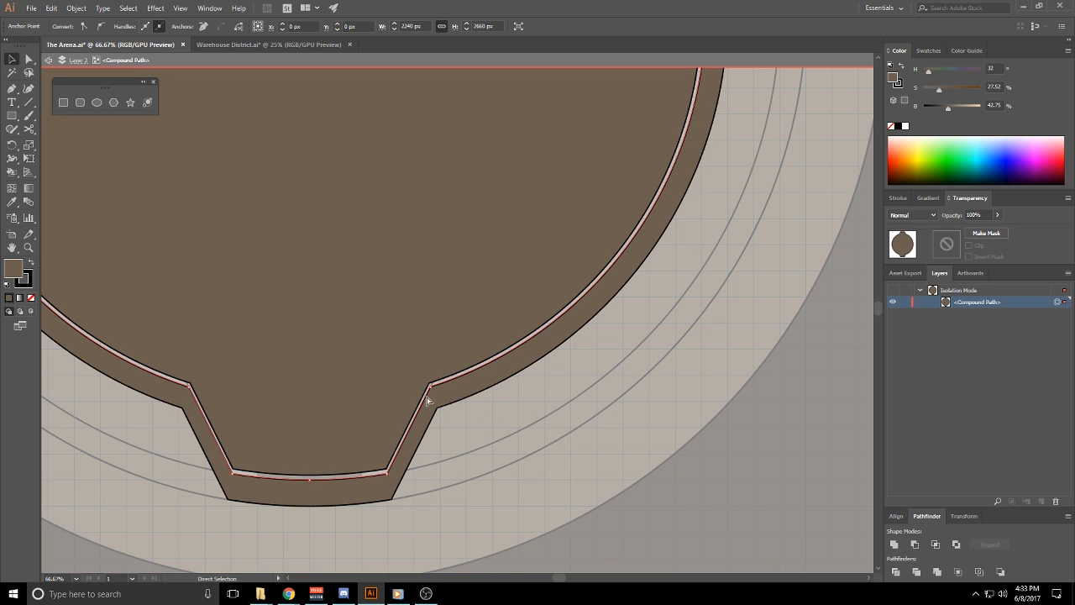
key("Delete")
key("Delete")
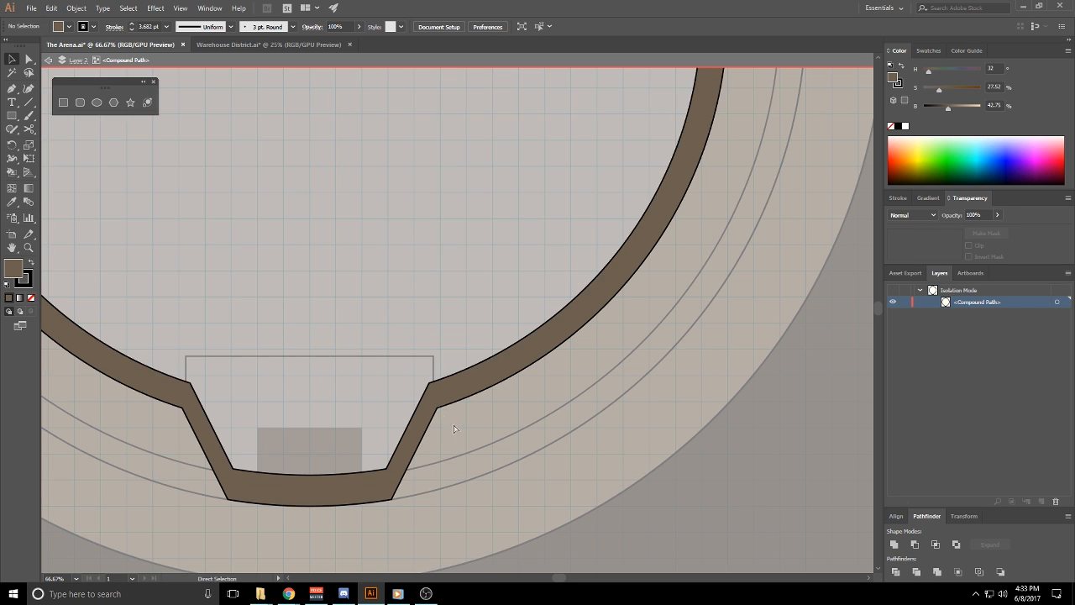
key("ctrl+z")
key("ctrl+z")
key("ctrl+z")
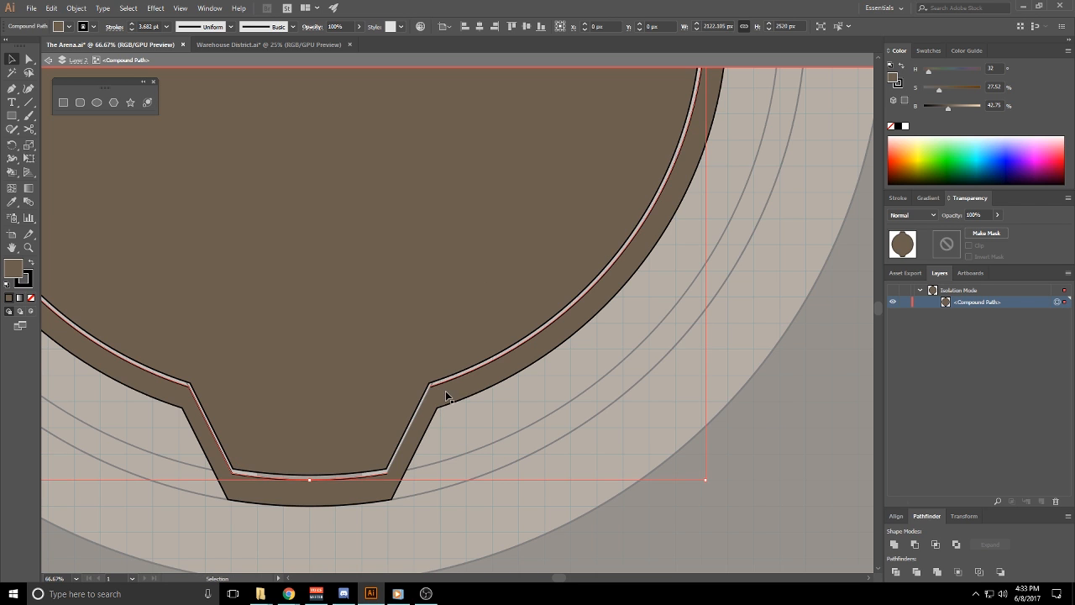
key("ctrl+shift+z")
double_click(525, 466)
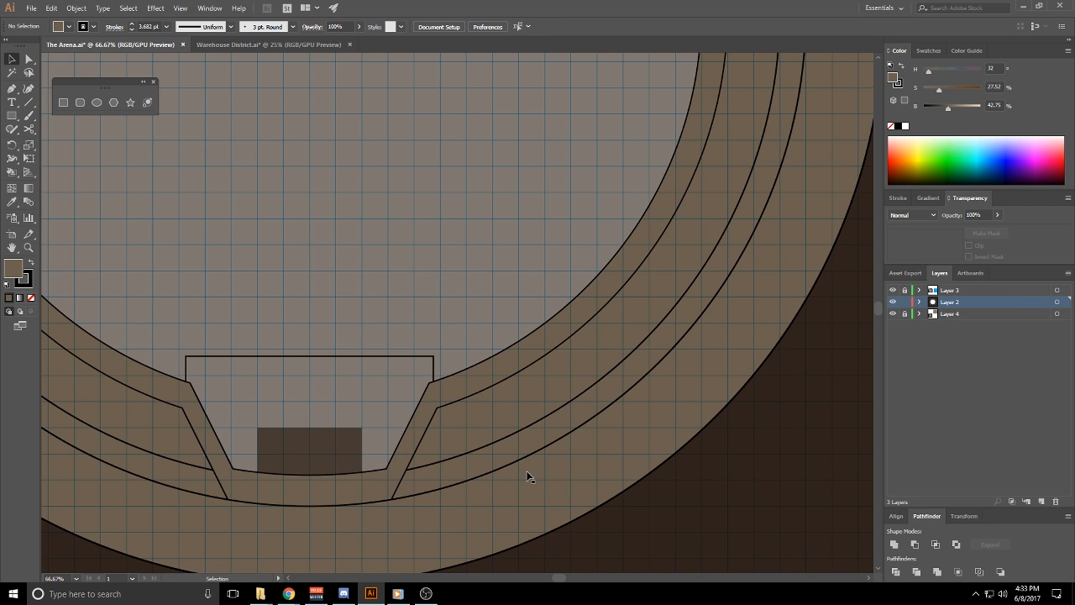
Lighten the wall ring's fill to a brightness of about 61%
left_click_drag(530, 475, 753, 433)
left_click(753, 434)
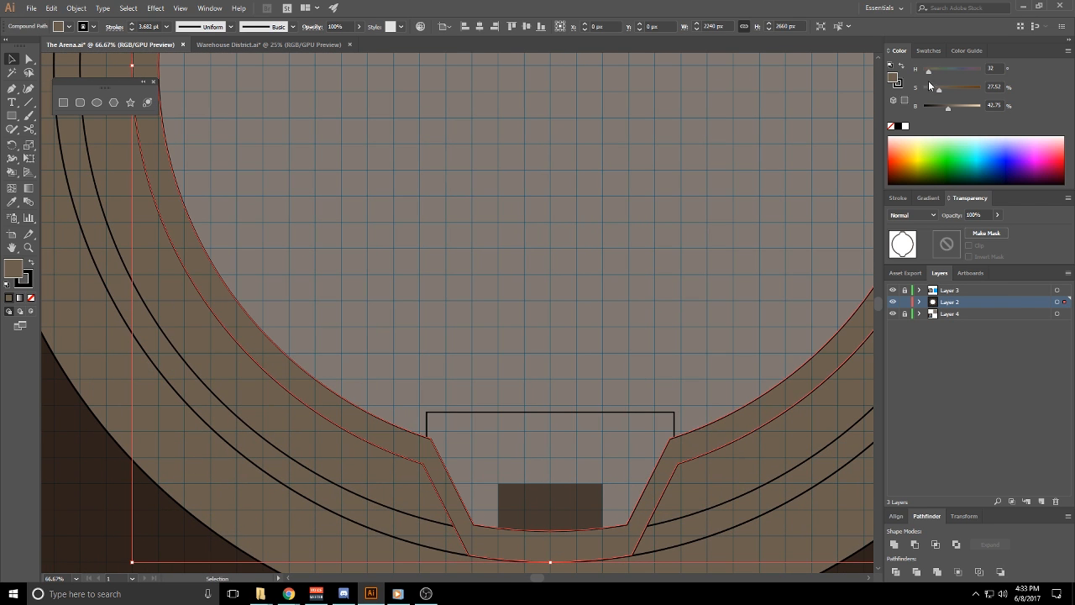
left_click_drag(947, 105, 959, 109)
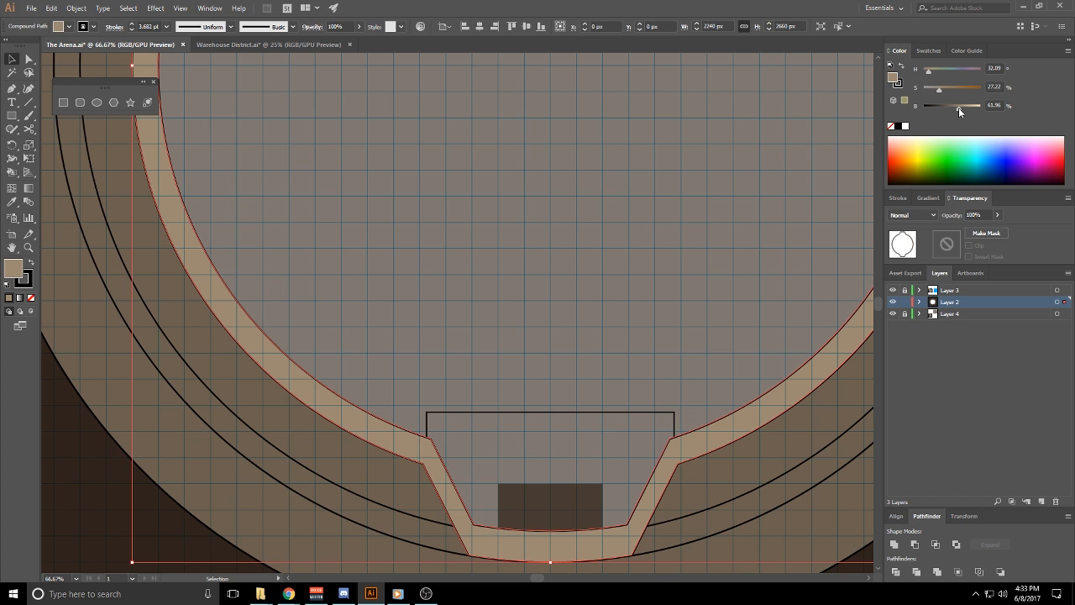
left_click(726, 155)
Reduce the saturation of the wall ring's fill to about 18%
scroll(727, 157, "down", 2)
left_click_drag(713, 218, 564, 410)
scroll(673, 212, "up", 2)
left_click(679, 203)
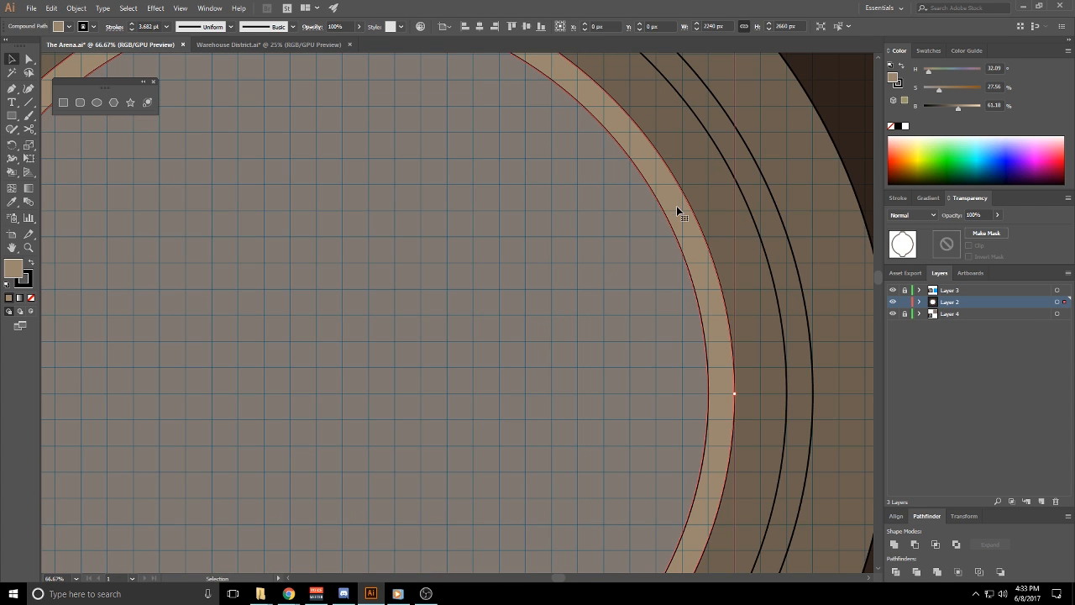
left_click(547, 298)
scroll(547, 297, "down", 2)
left_click_drag(532, 425, 639, 305)
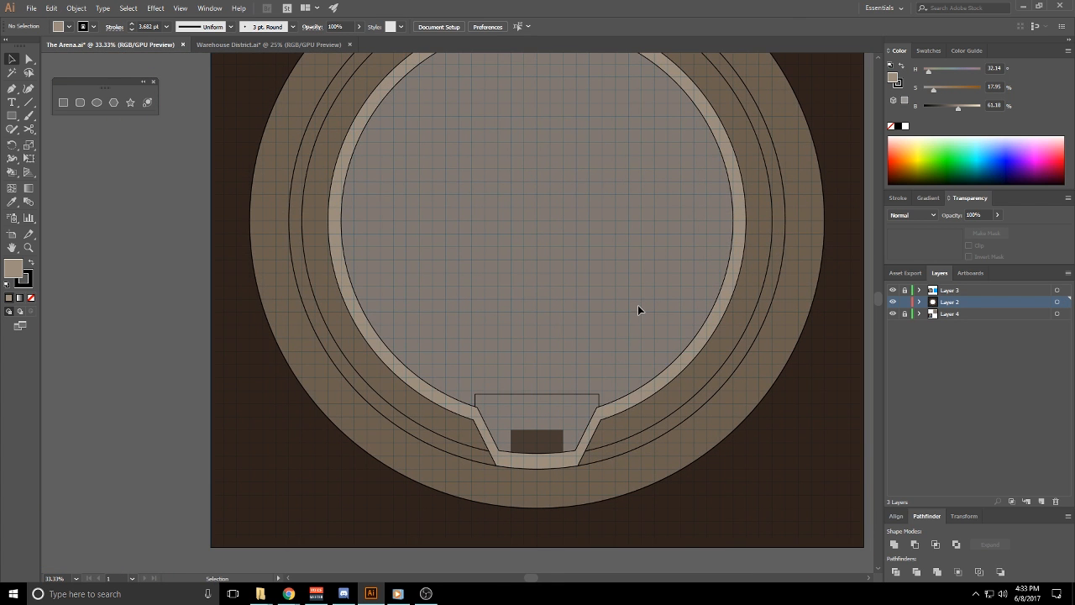
Examine how the trapezoidal alcove outlines meet the light wall ring at both ends of the arena
scroll(635, 370, "up", 3)
scroll(611, 453, "down", 2)
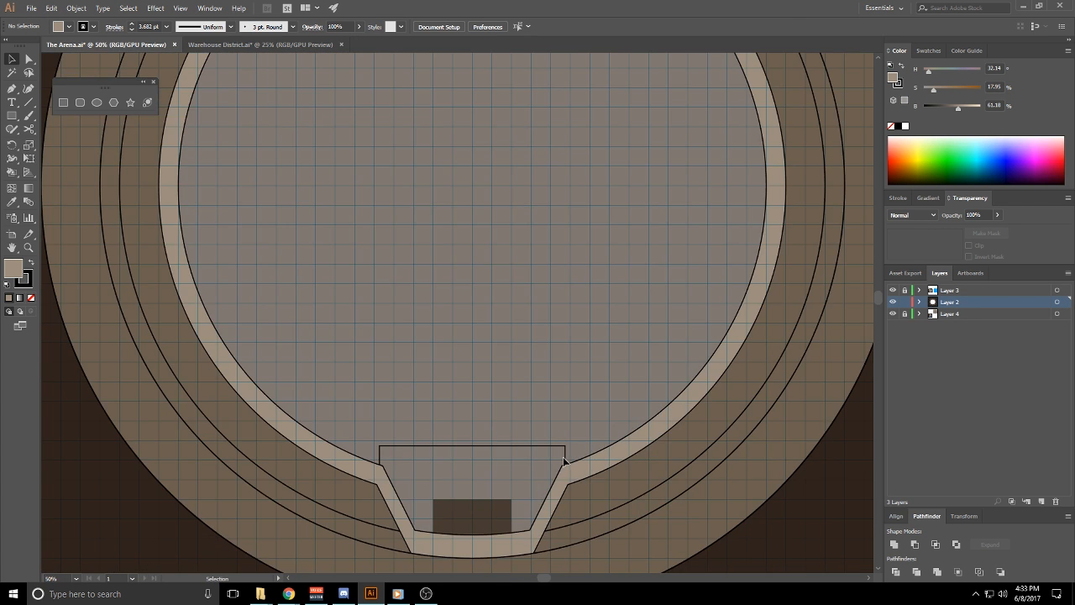
left_click(557, 446)
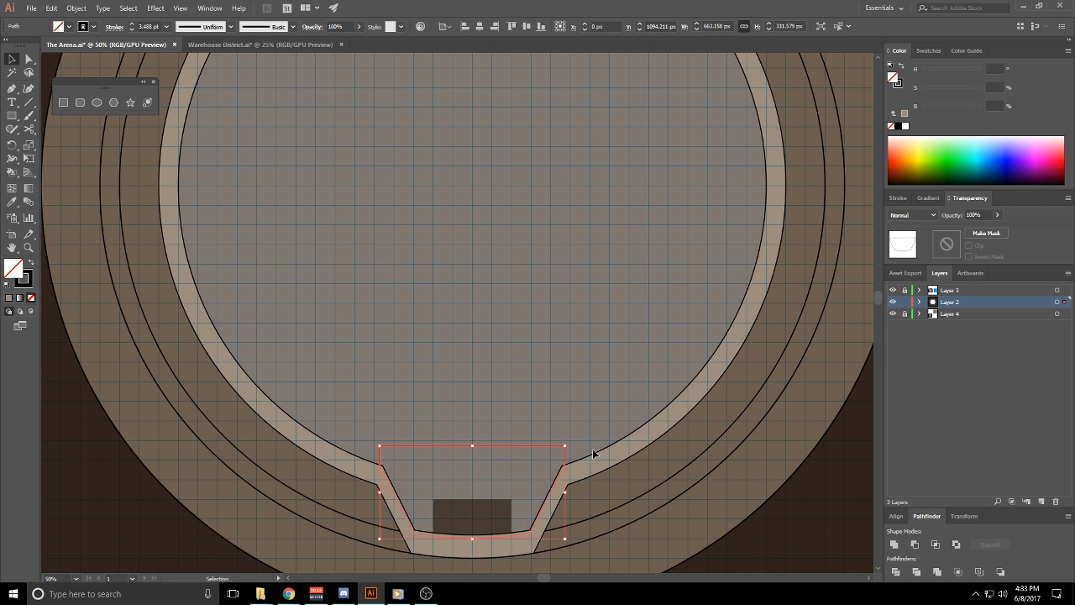
scroll(583, 473, "up", 4)
scroll(583, 472, "down", 4)
key("space")
scroll(541, 244, "up", 5)
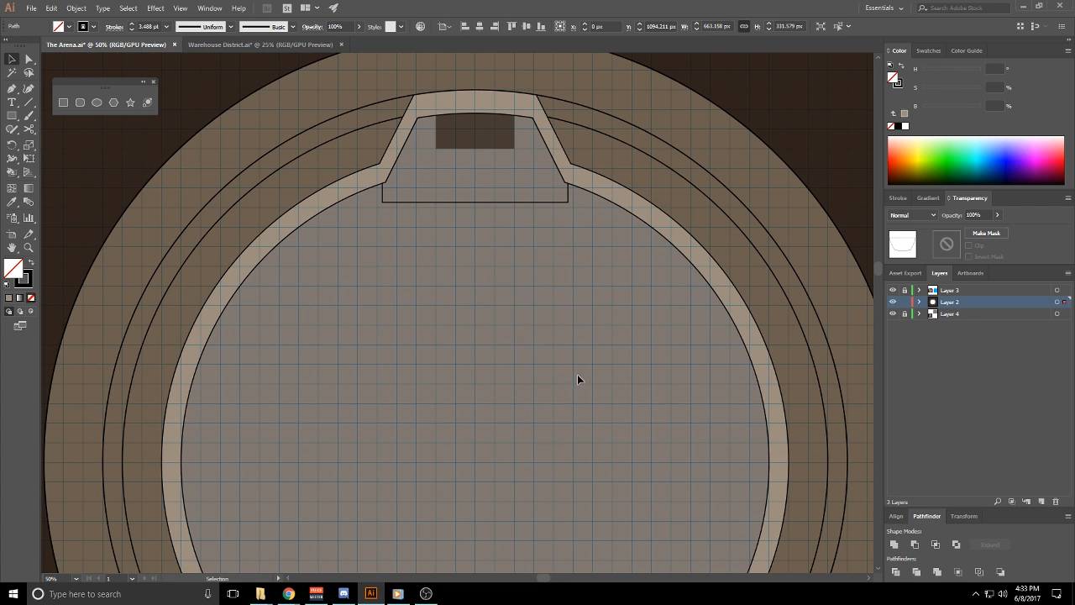
Try to delete the light wall ring around the arena floor, and undo the deletion
left_click(615, 196)
key("Delete")
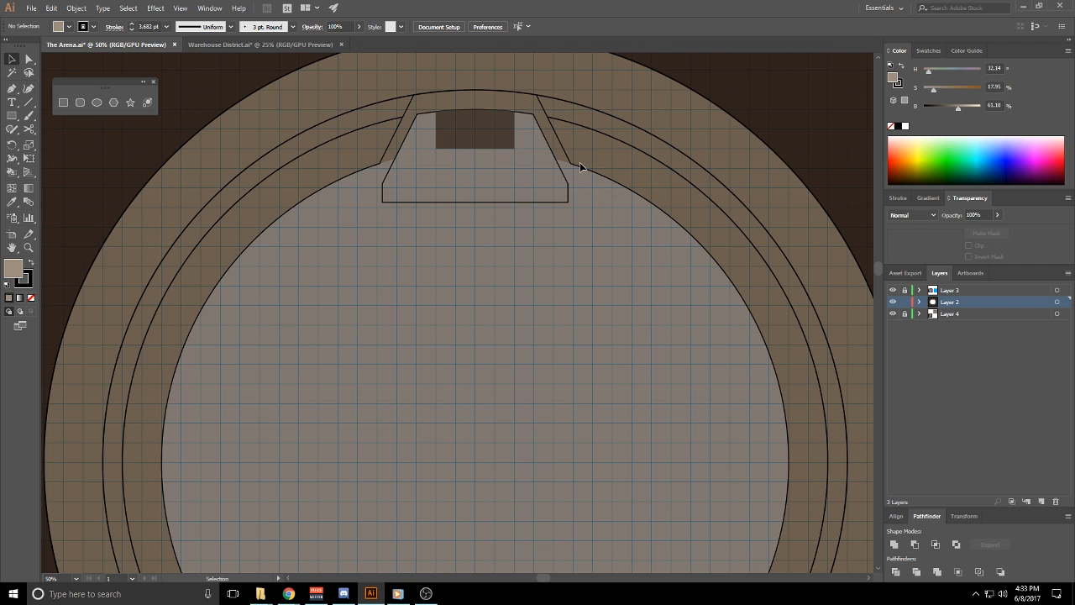
key("ctrl+z")
key("Delete")
key("a")
key("ctrl+z")
Cut both trapezoidal alcove outlines together with the outer brown band and paste them in front in place
left_click(465, 266)
left_click_drag(465, 265, 475, 149)
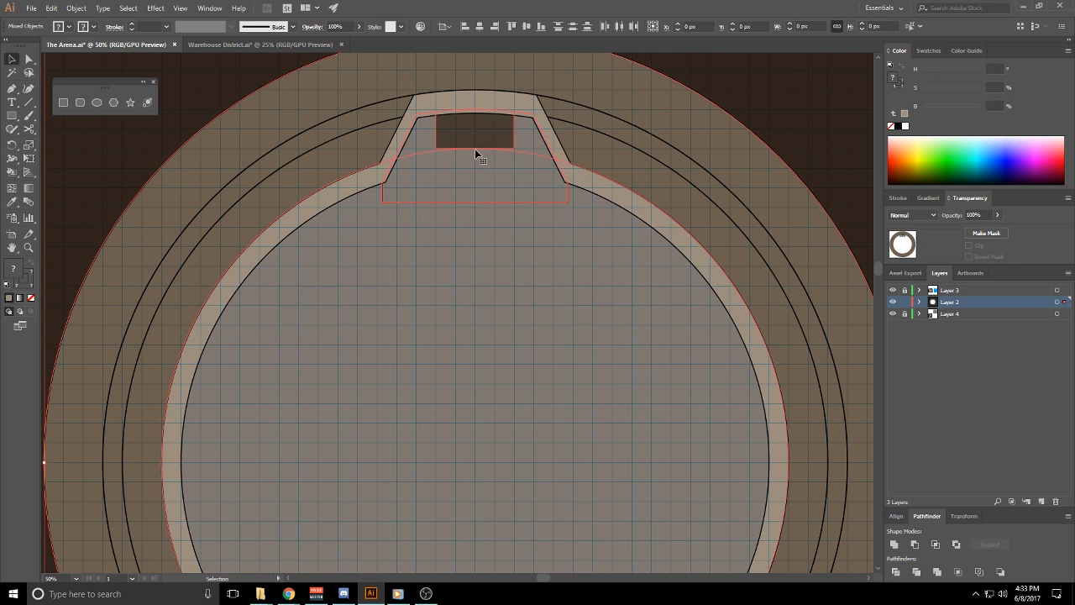
left_click_drag(472, 440, 528, 80)
left_click(529, 419, "shift")
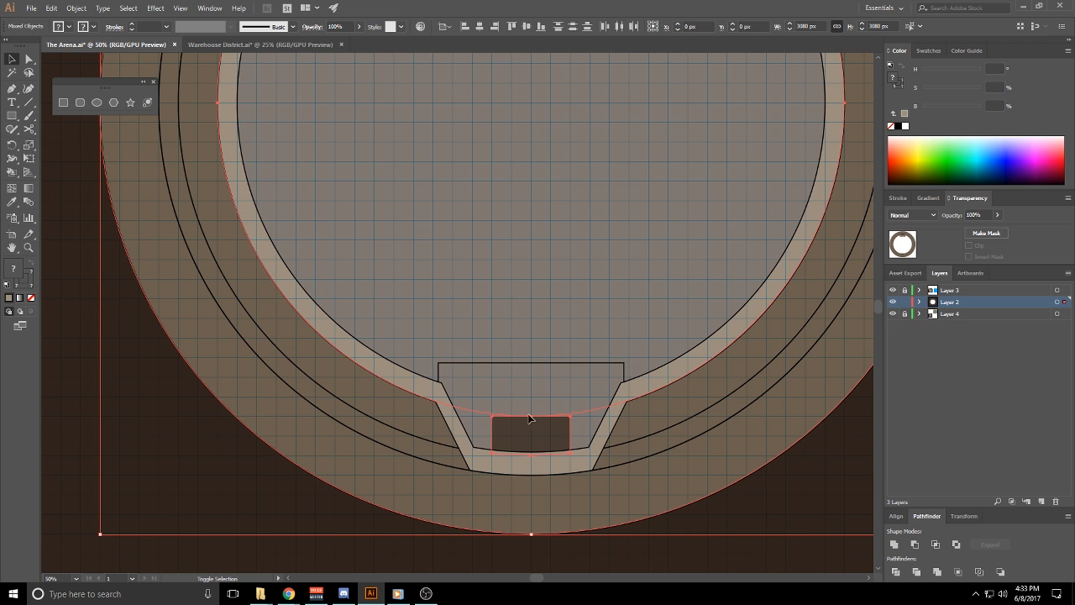
left_click(535, 368, "shift")
key("ctrl+x")
key("ctrl+f")
left_click(550, 344)
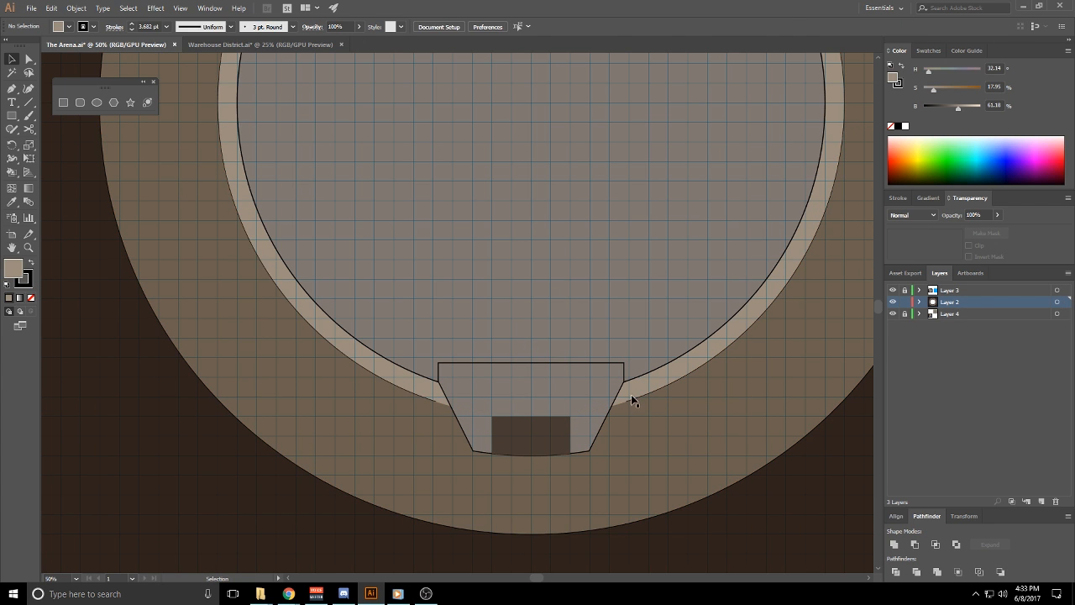
Cut the outer brown band and paste it in back, behind the wall ring and the concentric outlines
left_click(651, 441)
key("ctrl+x")
key("ctrl+b")
left_click(630, 234)
left_click_drag(643, 184, 618, 141)
left_click_drag(623, 204, 460, 509)
left_click_drag(538, 295, 659, 250)
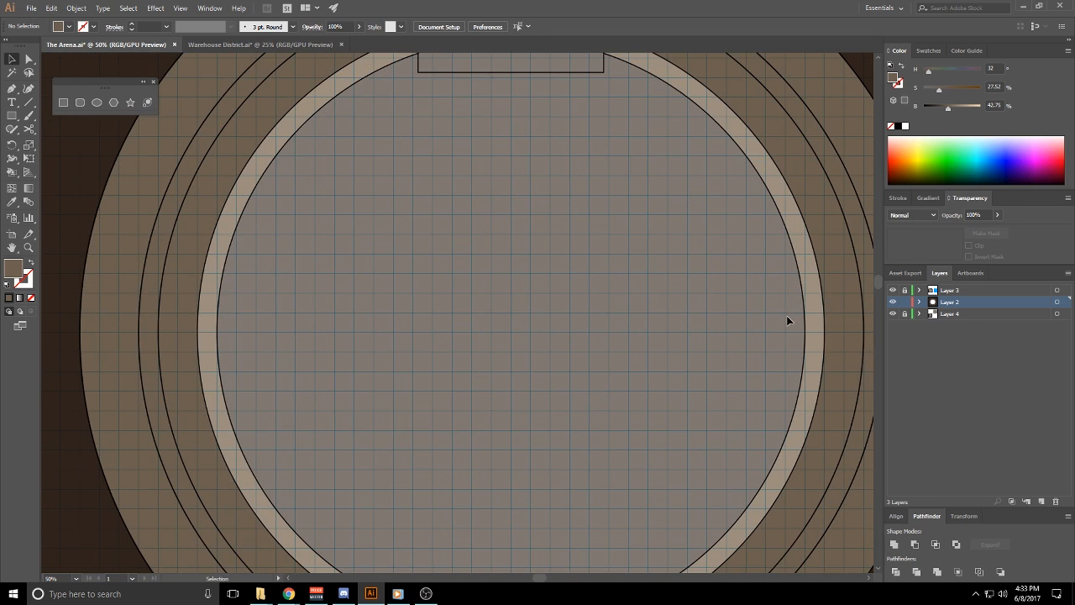
left_click_drag(735, 334, 647, 343)
left_click(781, 294)
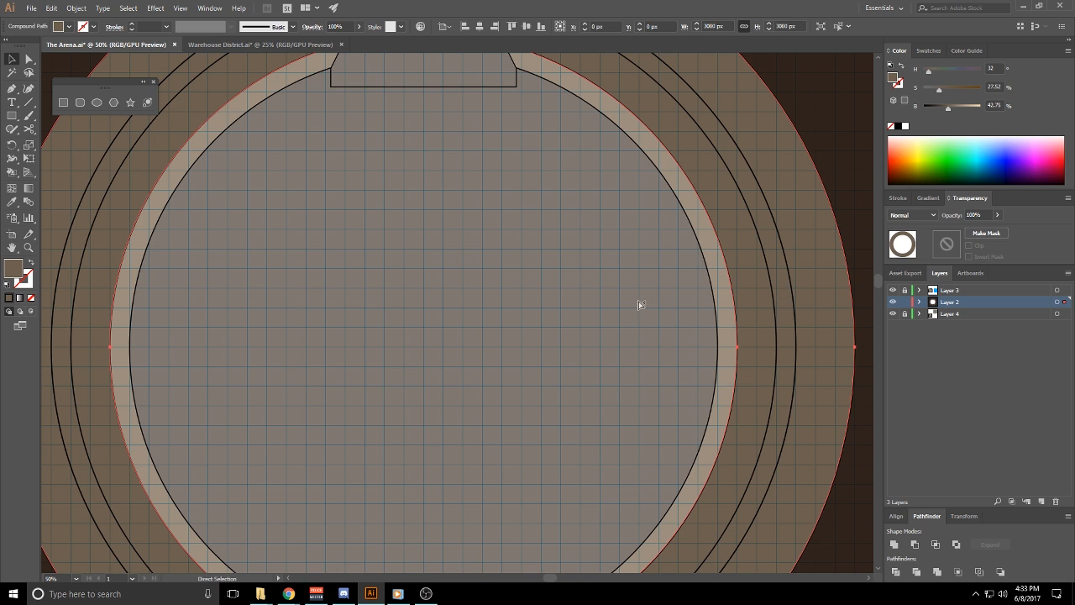
left_click(639, 304)
Group the concentric outlines that run around the brown band outside the wall ring
left_click(770, 280)
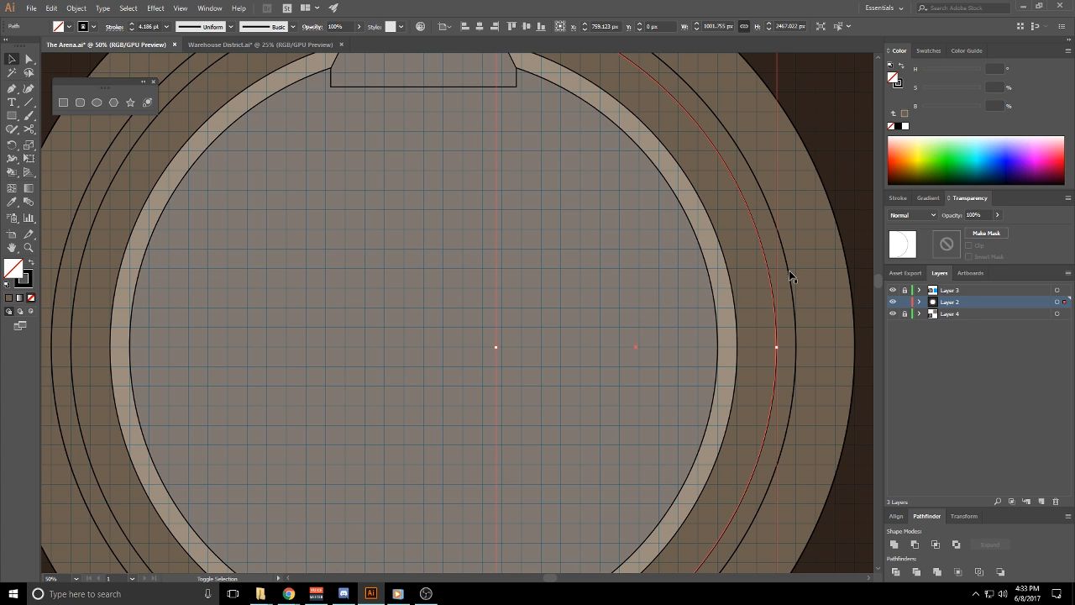
left_click(789, 272, "shift")
left_click(790, 271, "shift")
left_click(788, 271, "shift")
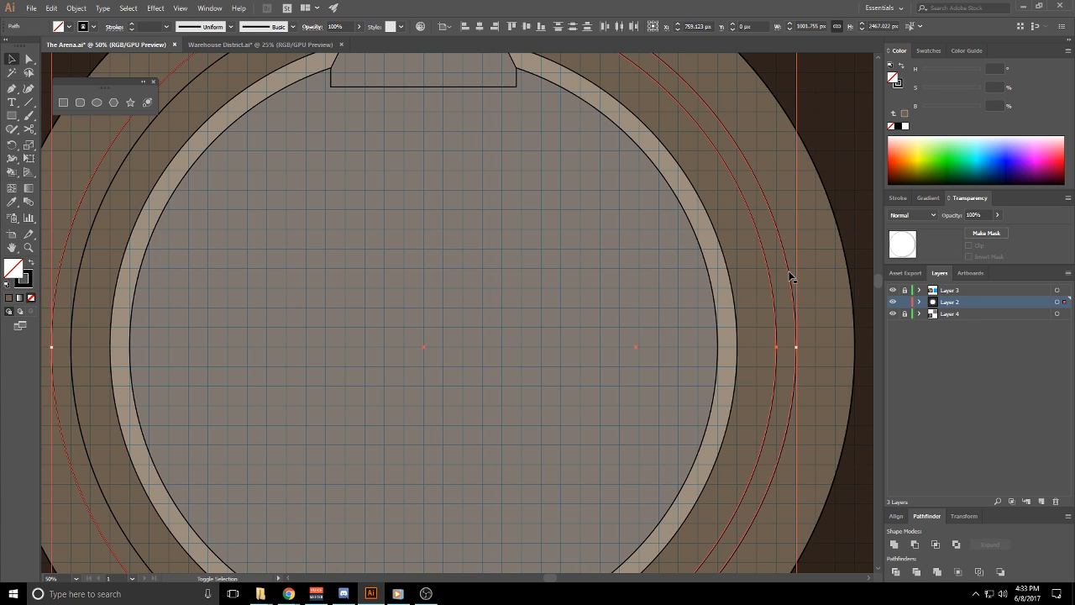
scroll(596, 308, "down", 1)
left_click_drag(482, 415, 508, 334)
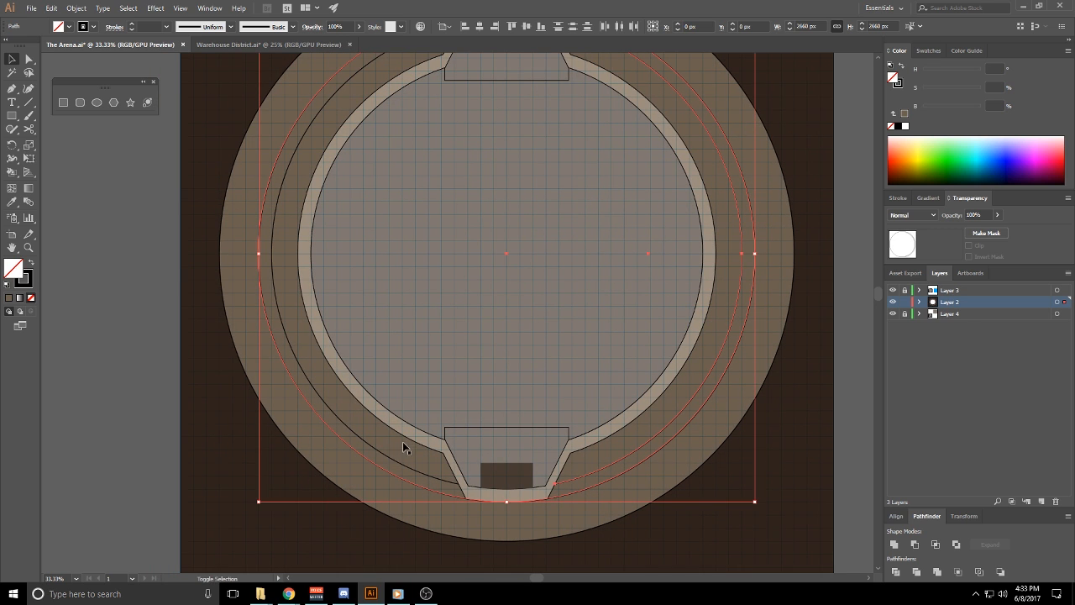
left_click(375, 447, "shift")
left_click(376, 447, "shift")
left_click(377, 452, "shift")
left_click_drag(490, 269, 484, 344)
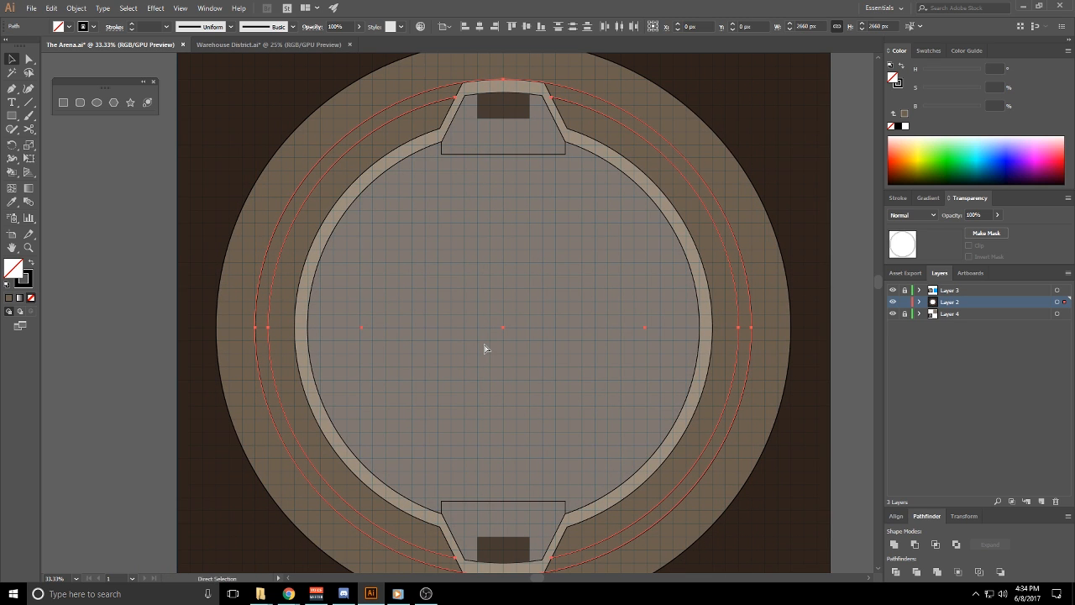
key("v")
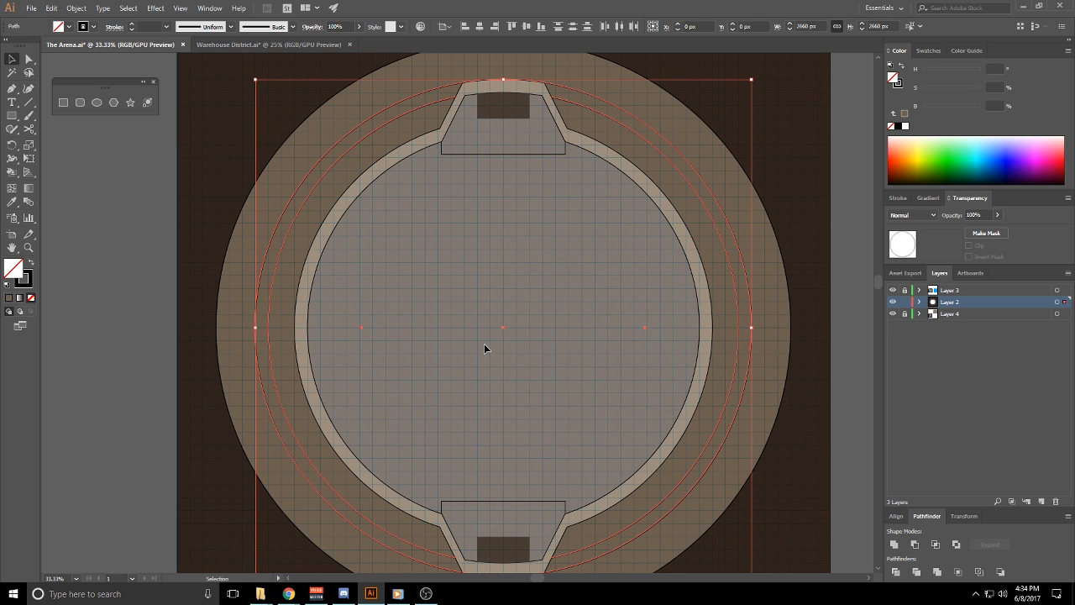
key("a")
left_click(484, 345)
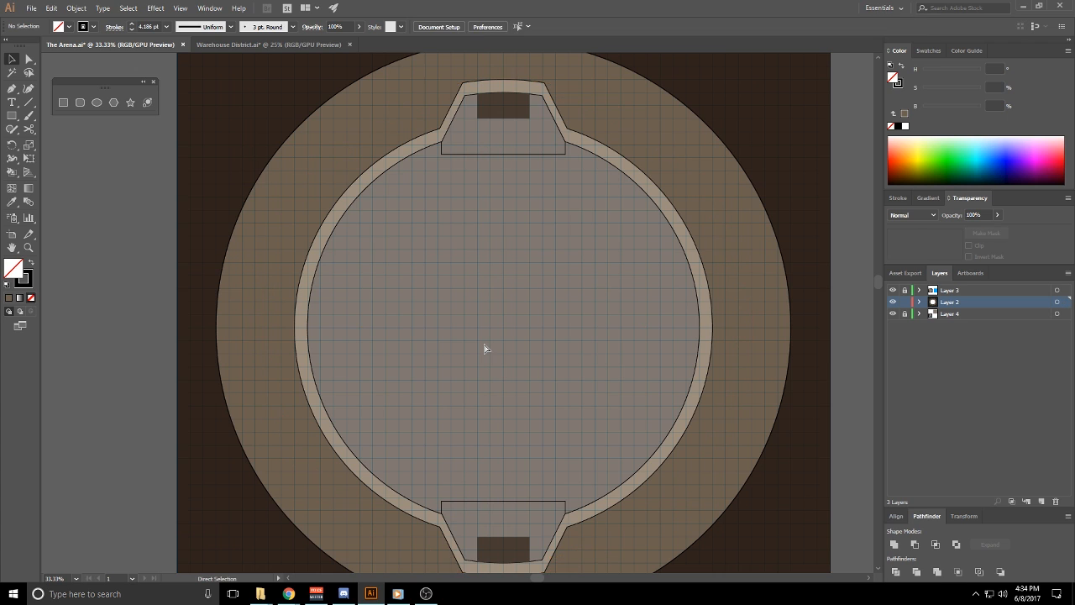
left_click(303, 239)
key("ctrl+z")
key("v")
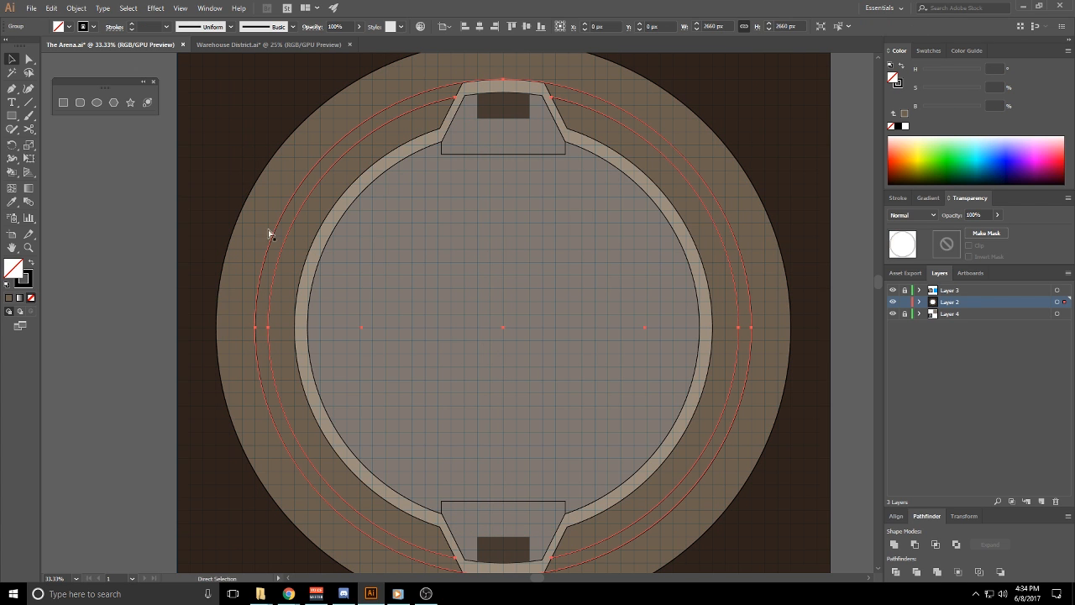
Open the group of concentric outlines around the wall ring in isolation mode
double_click(289, 235)
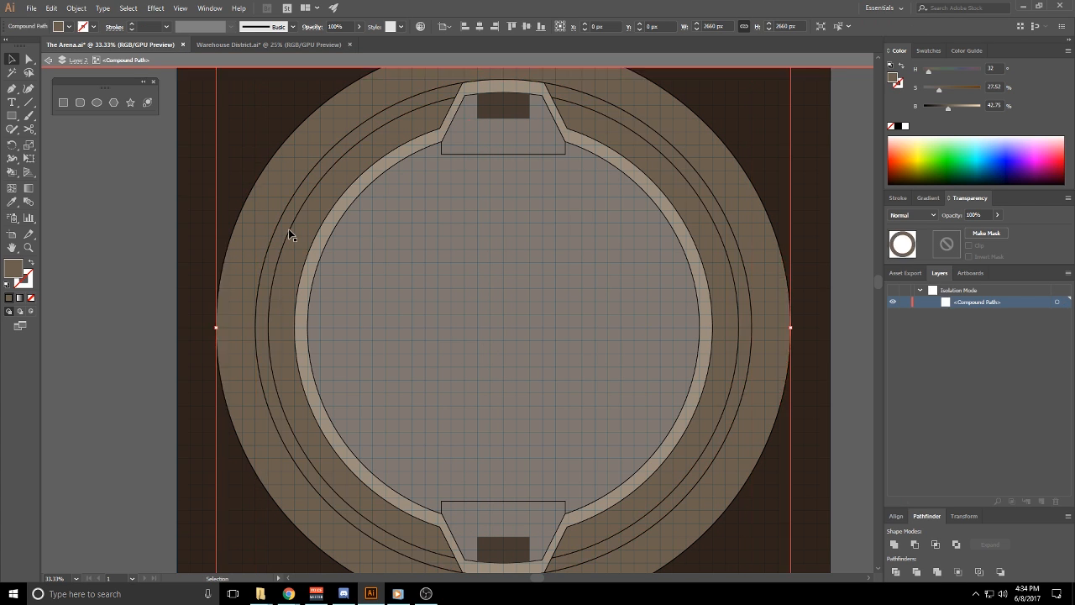
double_click(554, 232)
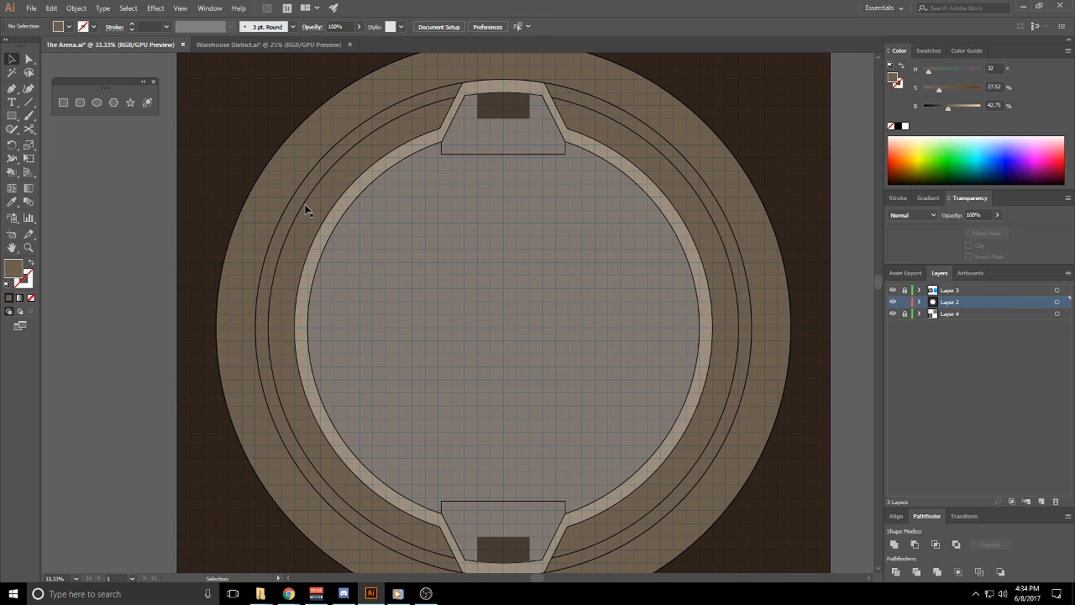
double_click(305, 208)
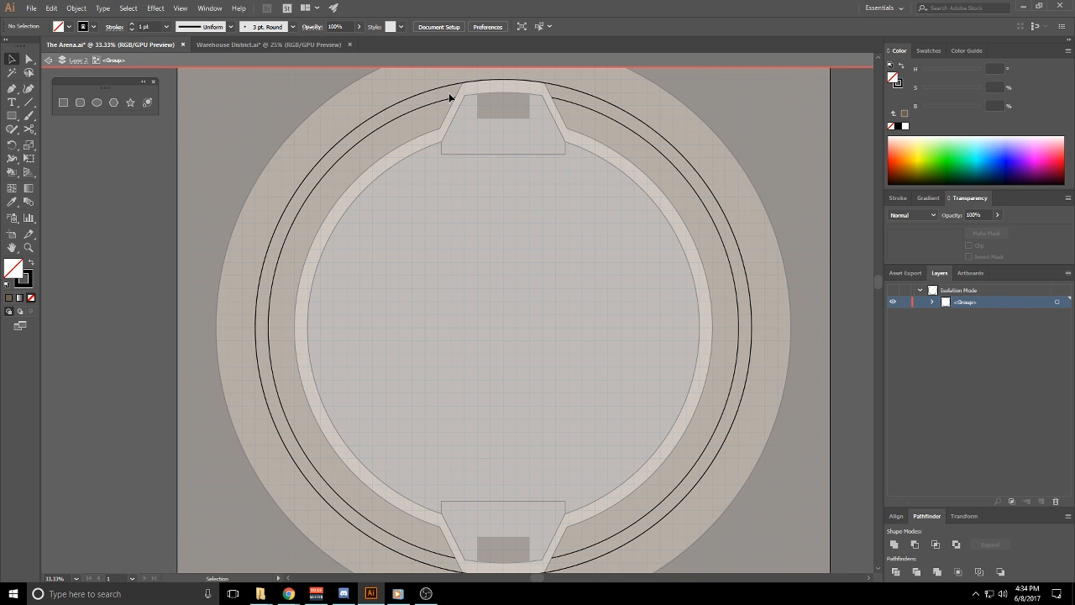
double_click(448, 92)
double_click(562, 97)
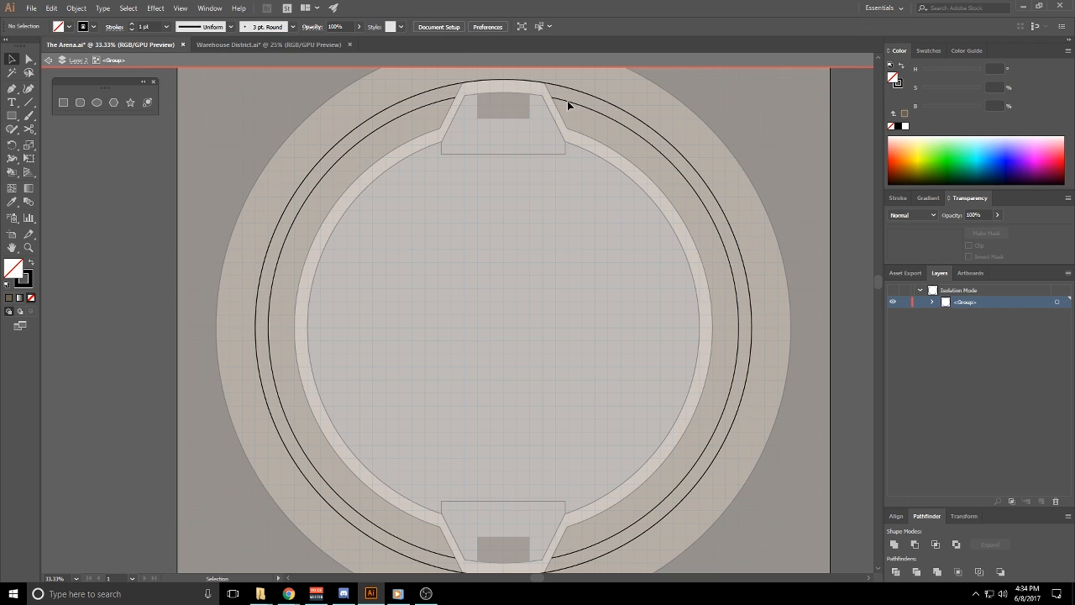
Replace the two inner arcs in the group with a complete 2520 px circle, scaled concentrically from the outer circle
left_click(573, 104)
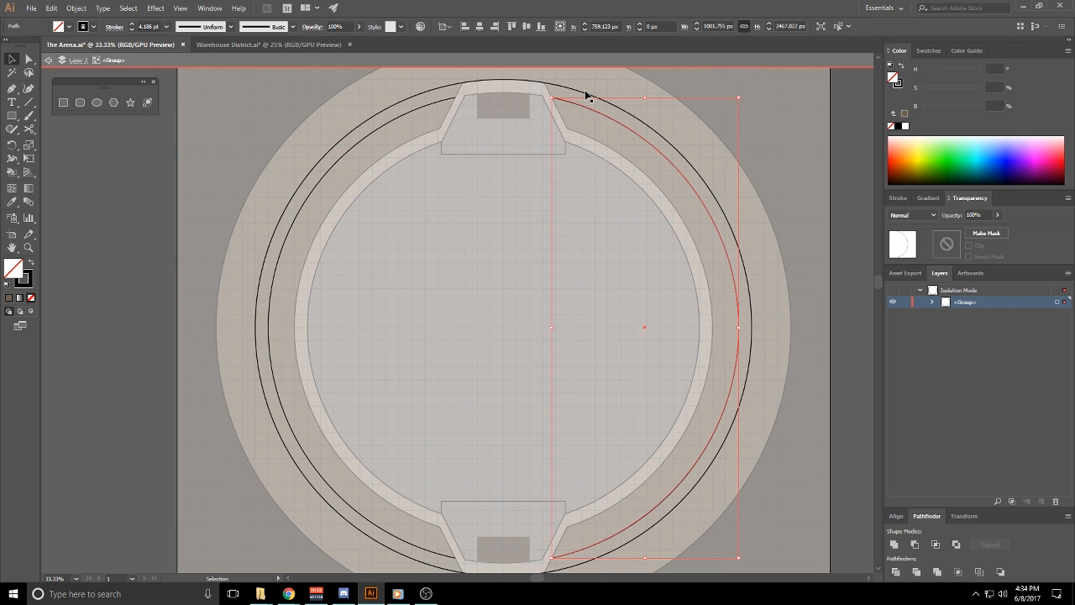
left_click(586, 94)
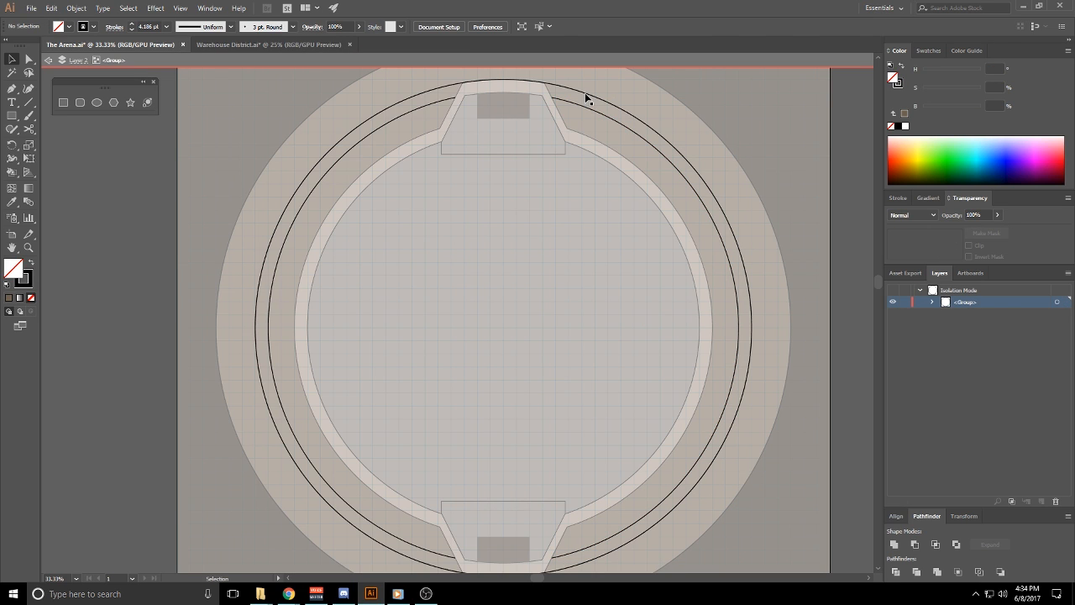
left_click(586, 94)
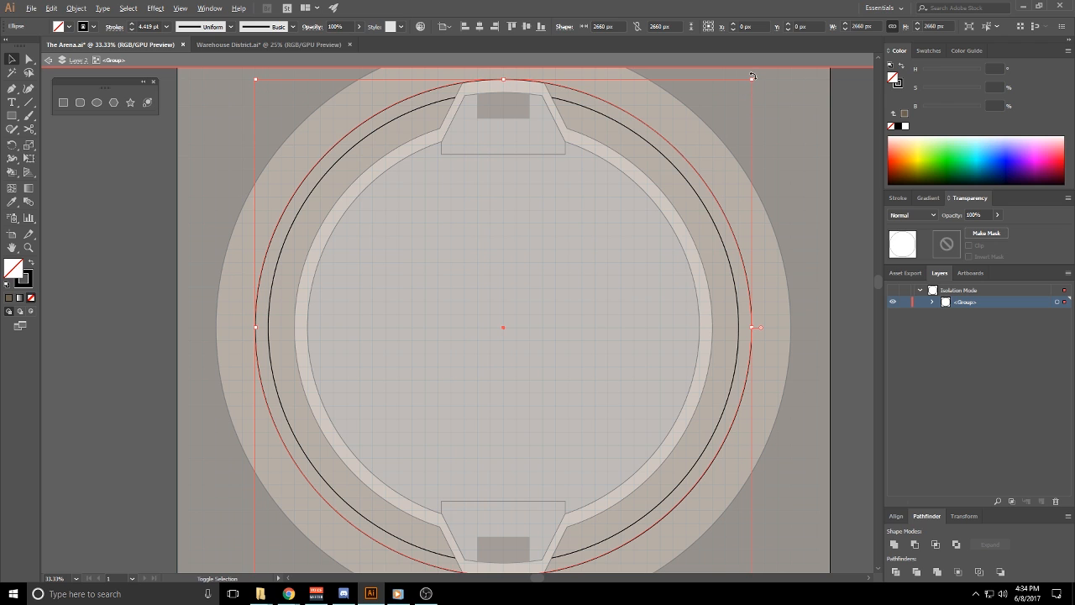
left_click_drag(751, 81, 739, 93)
left_click(546, 161)
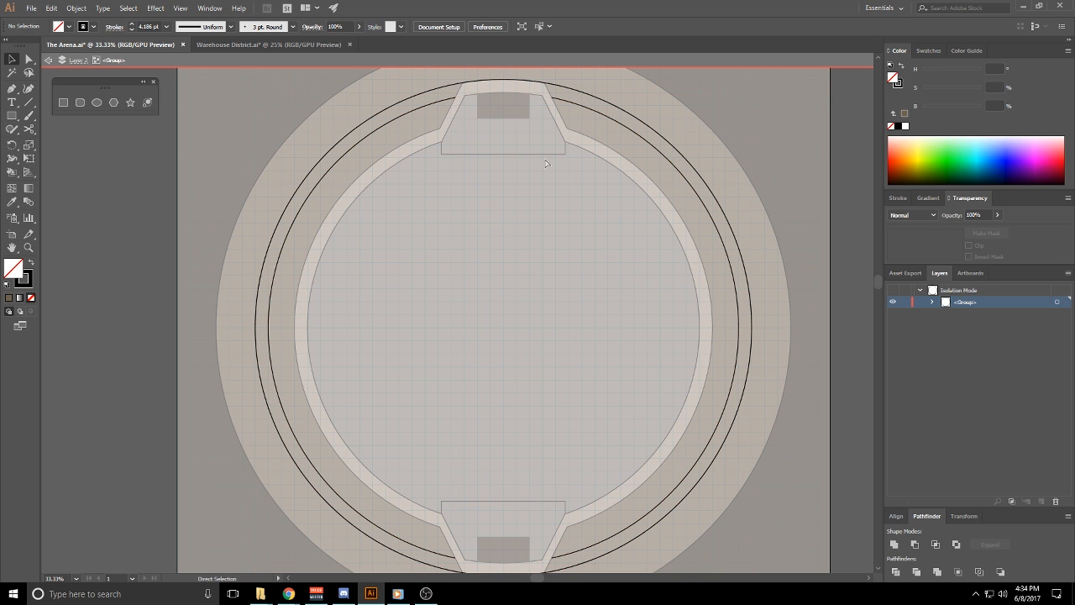
left_click(523, 114)
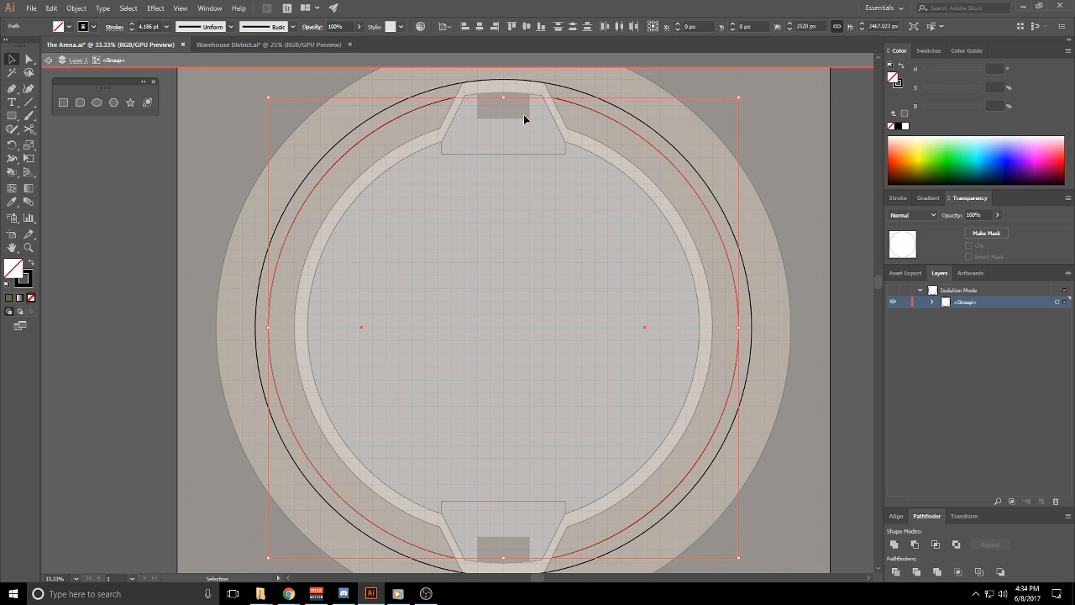
key("Delete")
left_click(524, 114)
Subtract the inner circle from the outer one, fill the resulting ring dark brown at 30% brightness, and leave isolation mode
key("ctrl+a")
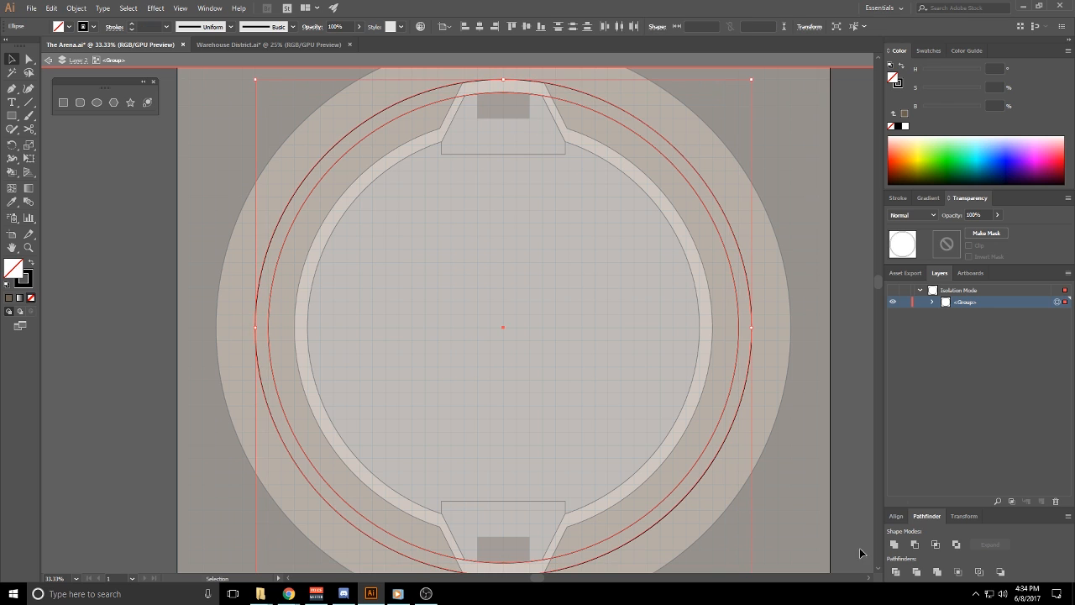
left_click(922, 544)
left_click(9, 297)
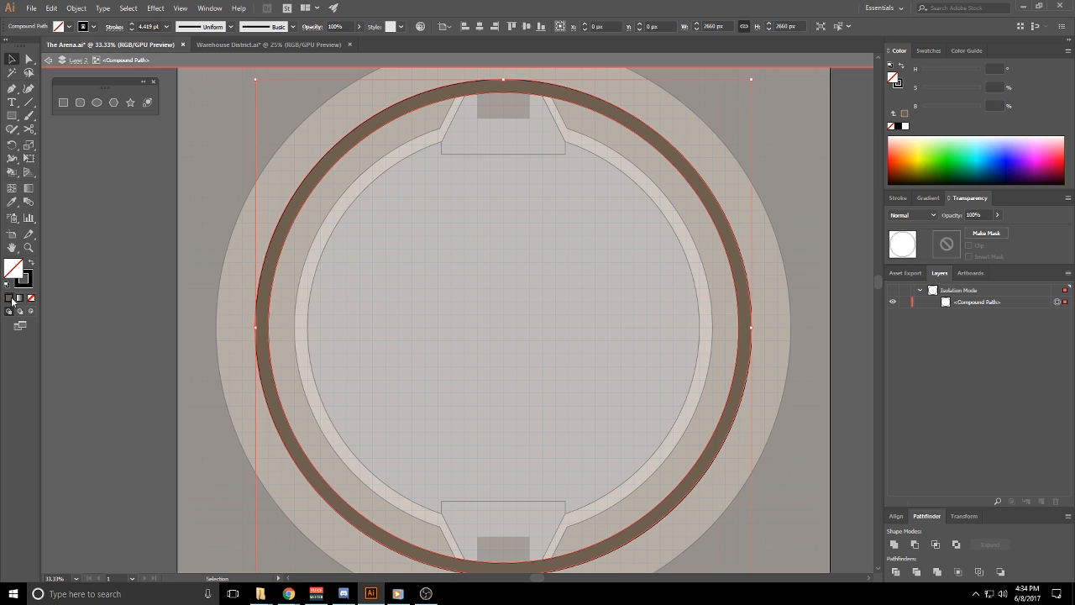
left_click_drag(947, 110, 941, 108)
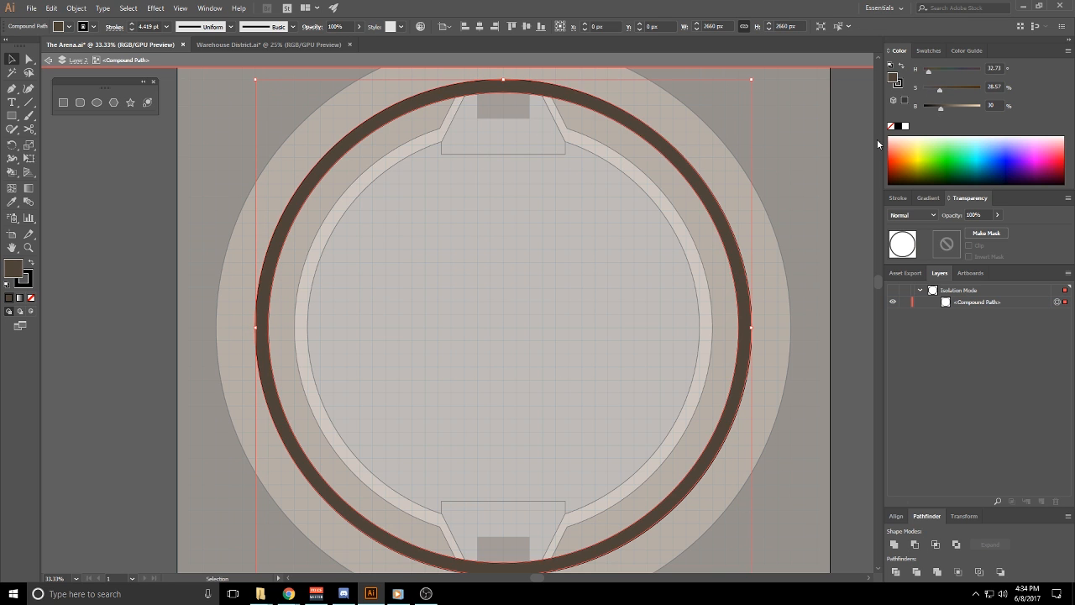
double_click(429, 308)
Try to enlarge the 2520 px circle on the dark ring's inner edge to 2590 px, and undo the resize
left_click_drag(502, 436, 513, 343)
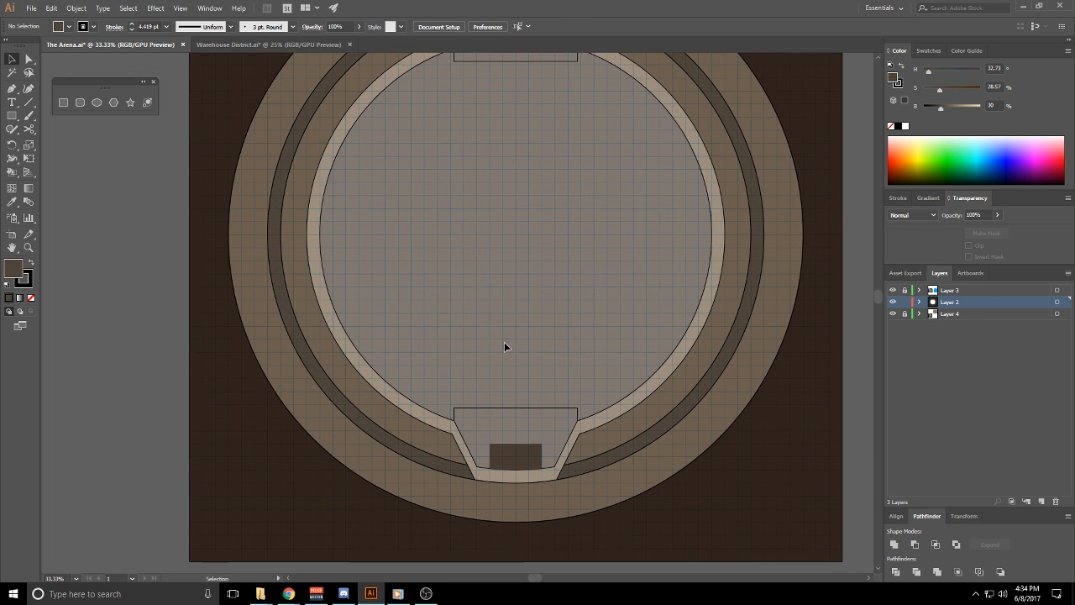
scroll(567, 540, "up", 1)
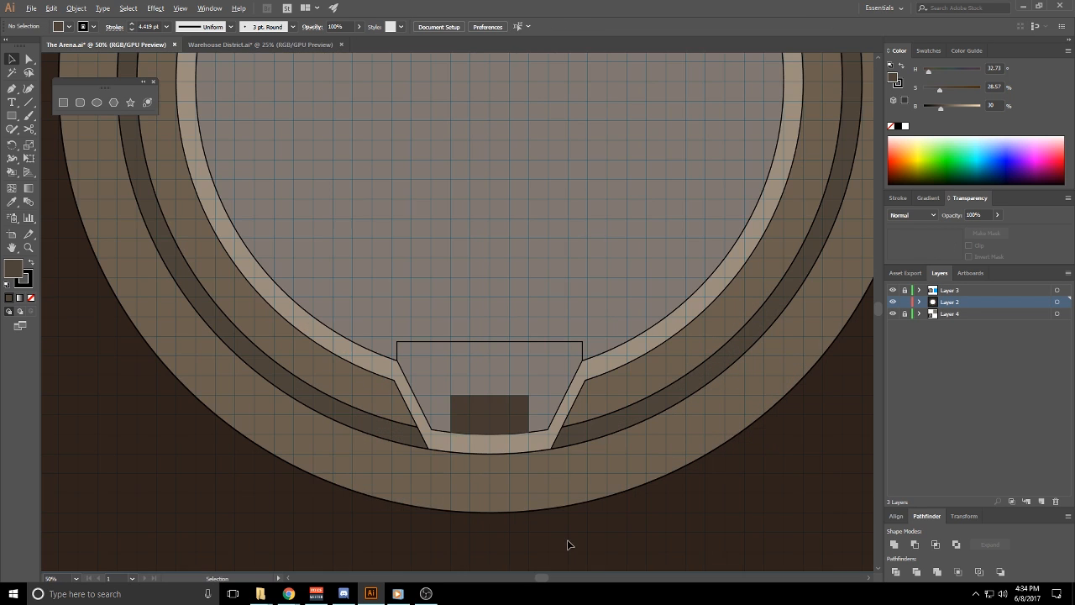
left_click_drag(590, 391, 610, 437)
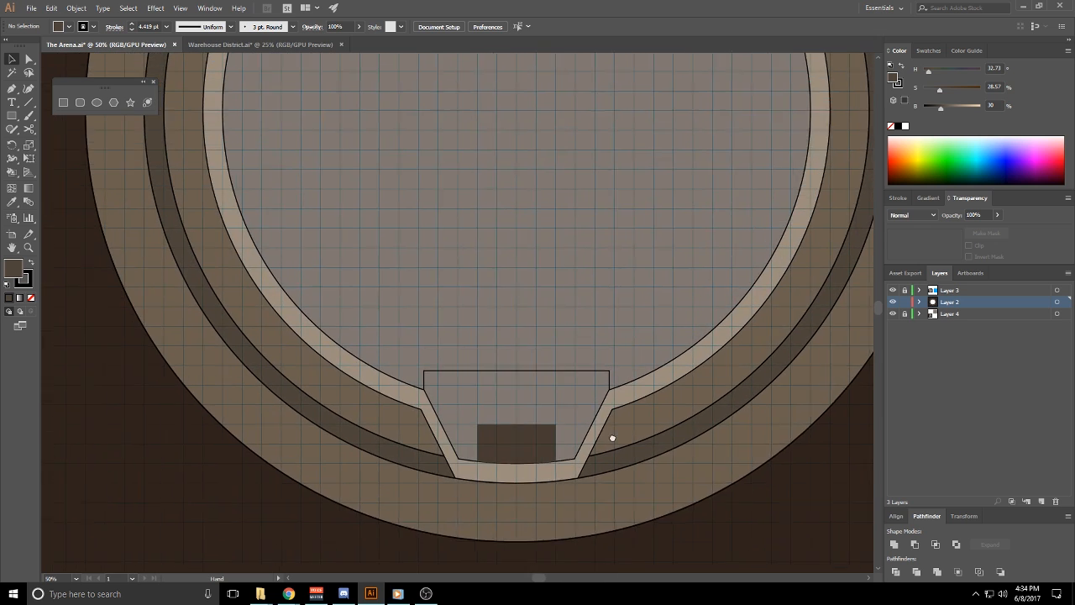
left_click_drag(634, 252, 692, 532)
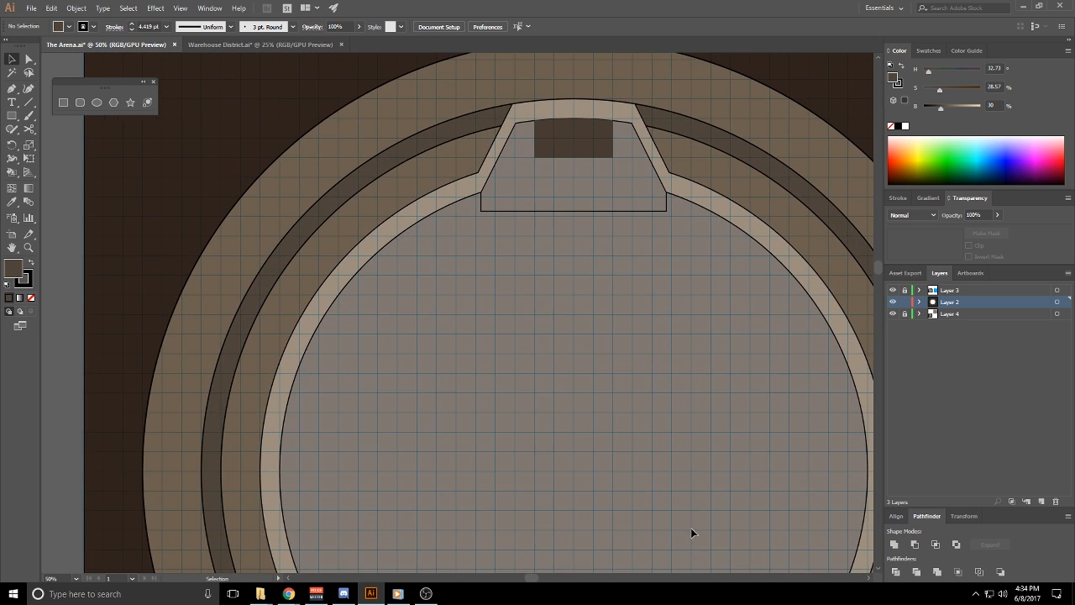
left_click(355, 180)
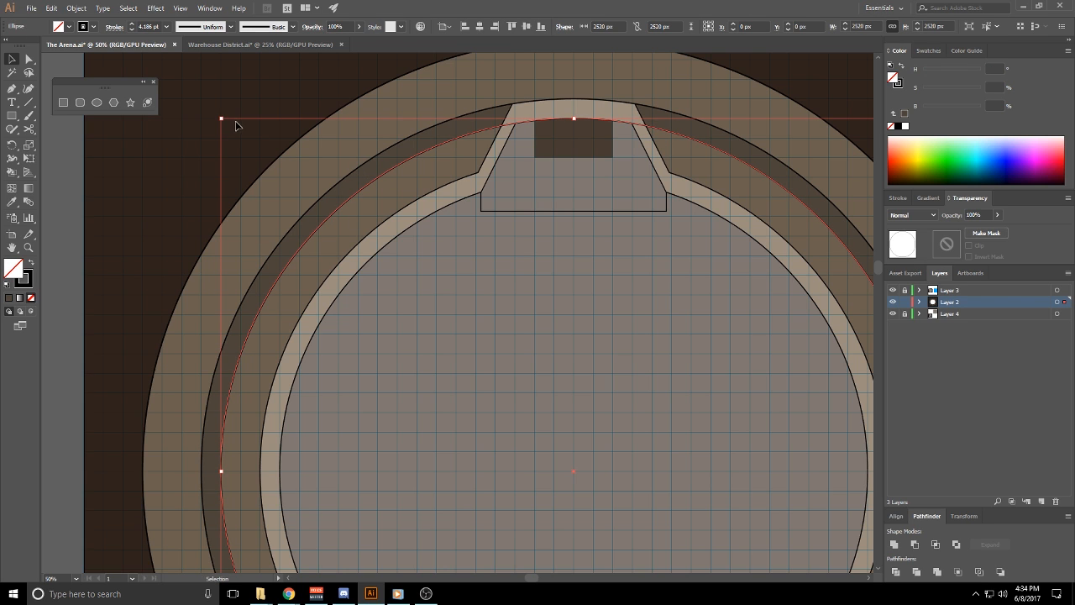
left_click_drag(221, 118, 195, 111)
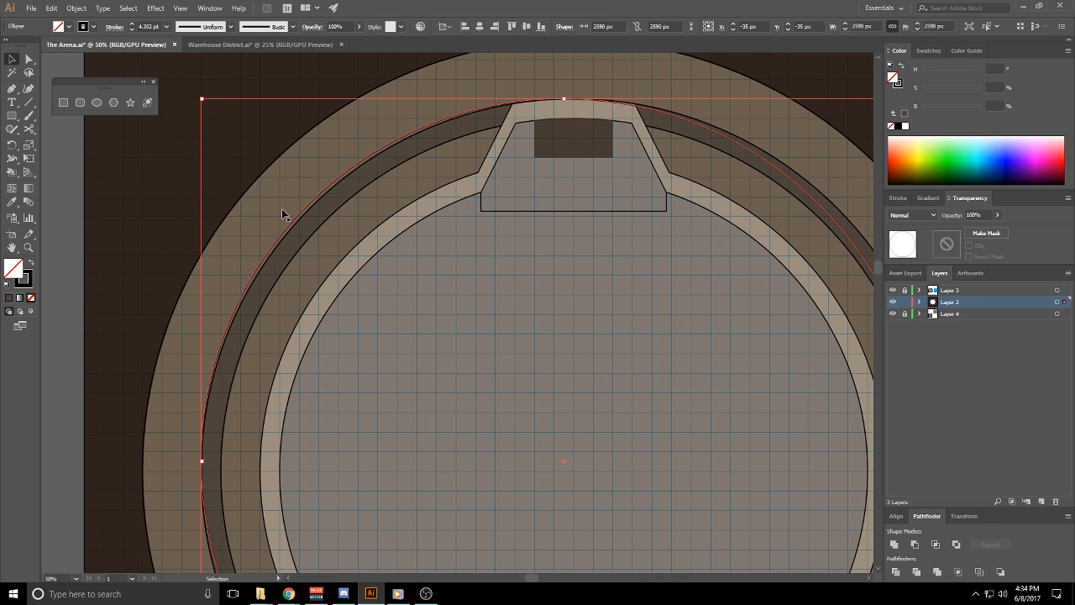
key("ctrl+z")
scroll(282, 202, "down", 1)
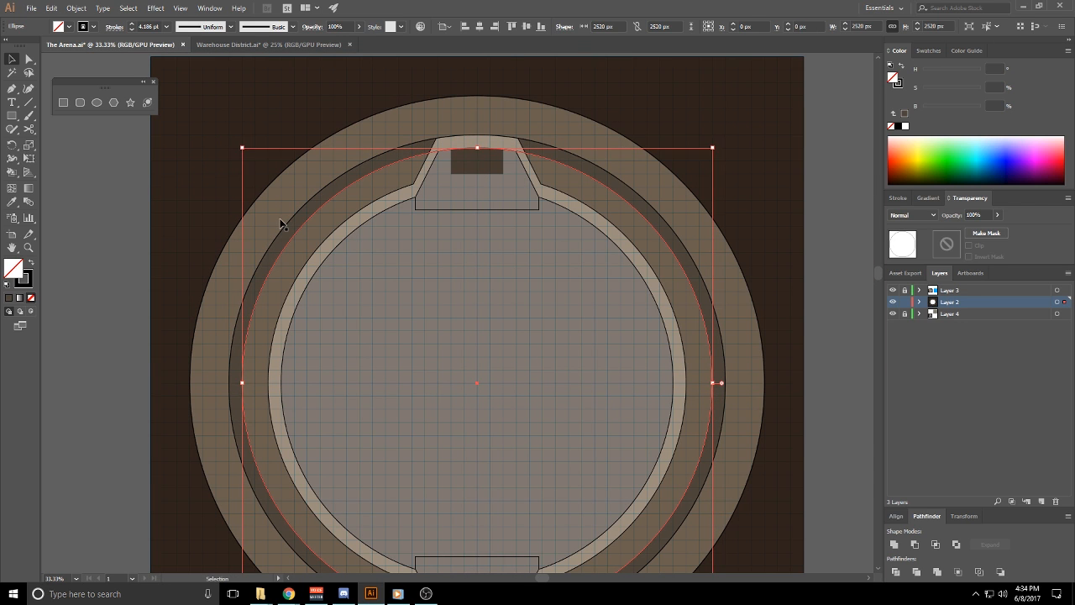
Divide the wide brown band along the 2520 px circle at the dark ring's inner edge
key("ctrl+z")
key("ctrl+z")
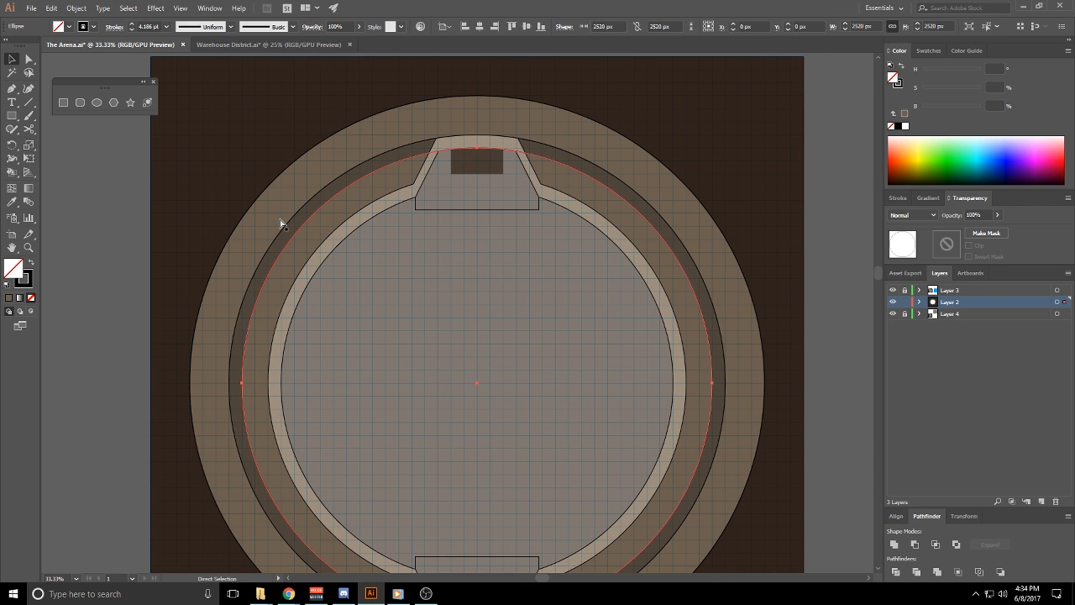
key("ctrl+z")
left_click(279, 255)
key("ctrl+z")
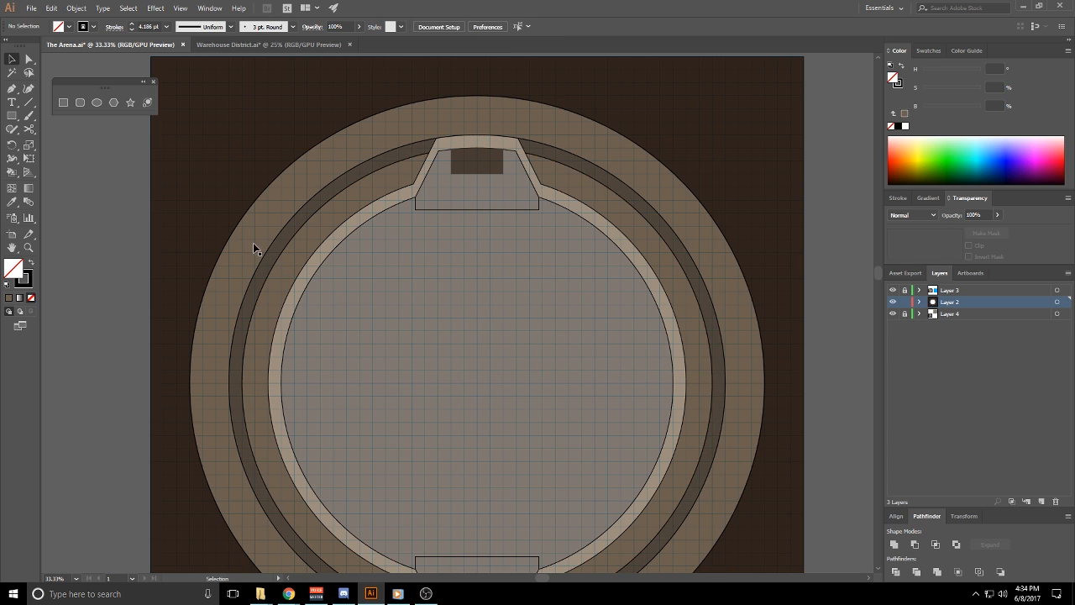
key("ctrl+z")
key("ctrl+z")
key("ctrl+z")
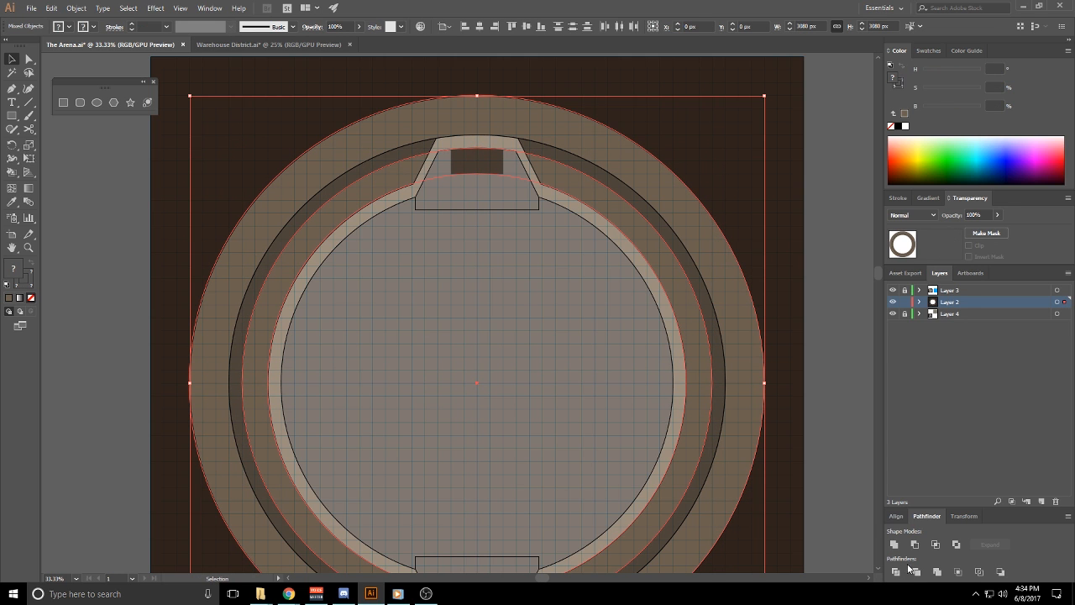
left_click(897, 573)
left_click(416, 401)
Try lightening the outer brown band to 50.2% brightness, and undo the colour change
left_click(280, 215, "ctrl")
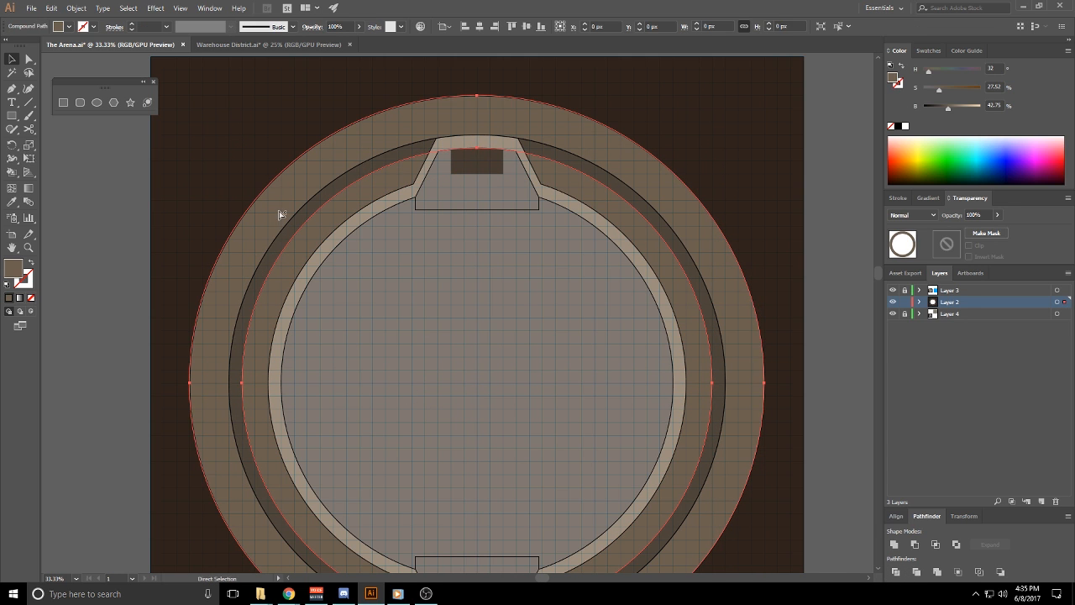
left_click_drag(948, 108, 953, 111)
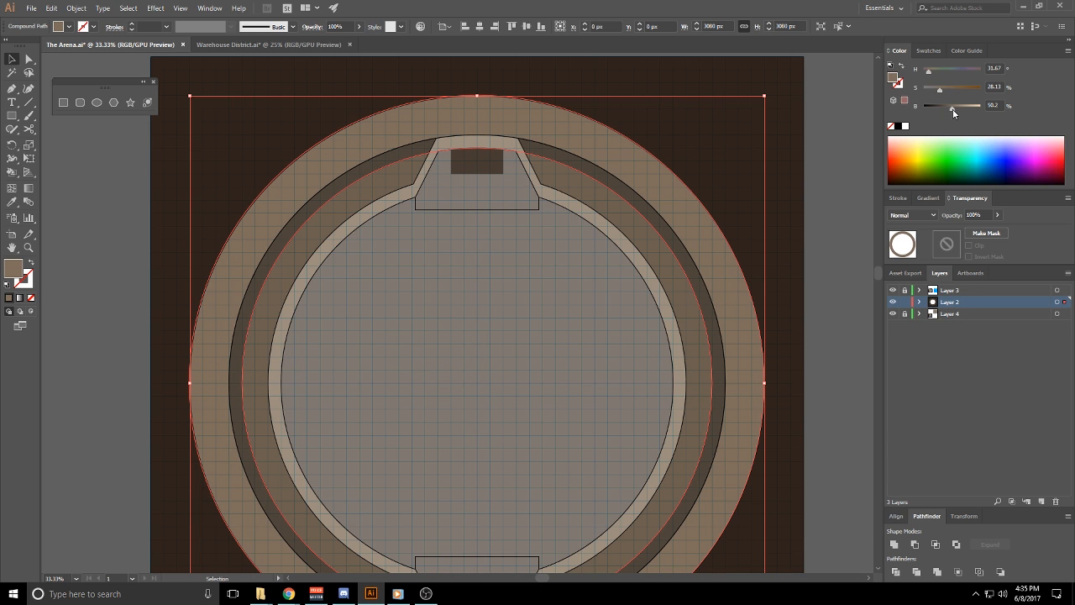
left_click(480, 453)
left_click_drag(480, 453, 536, 267)
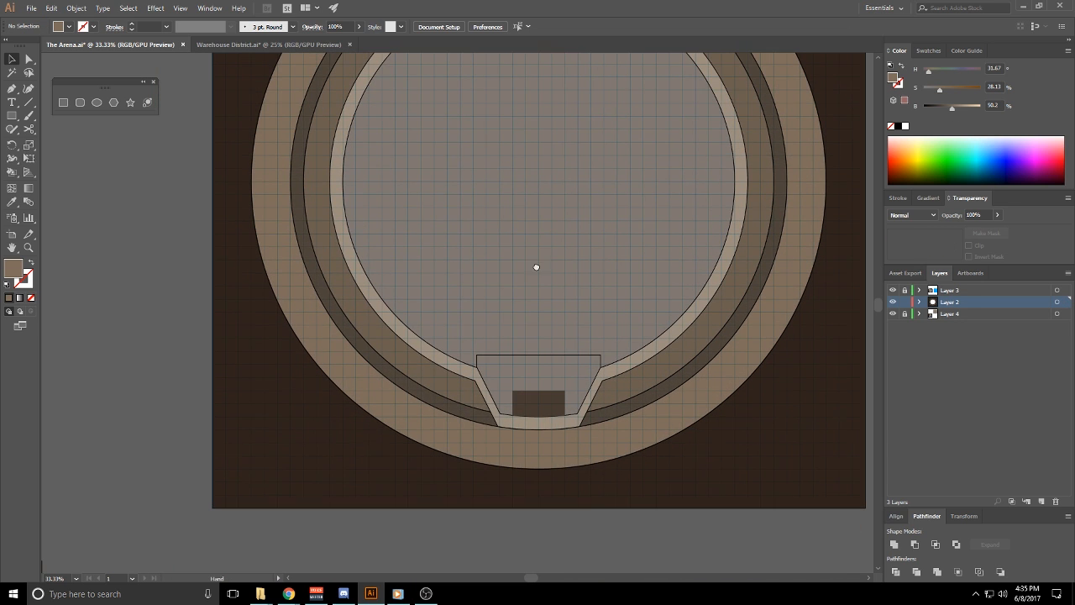
left_click(672, 368)
left_click(631, 230)
Lighten the inner brown band between the wall ring and the dark ring to about 49% brightness
left_click(714, 315)
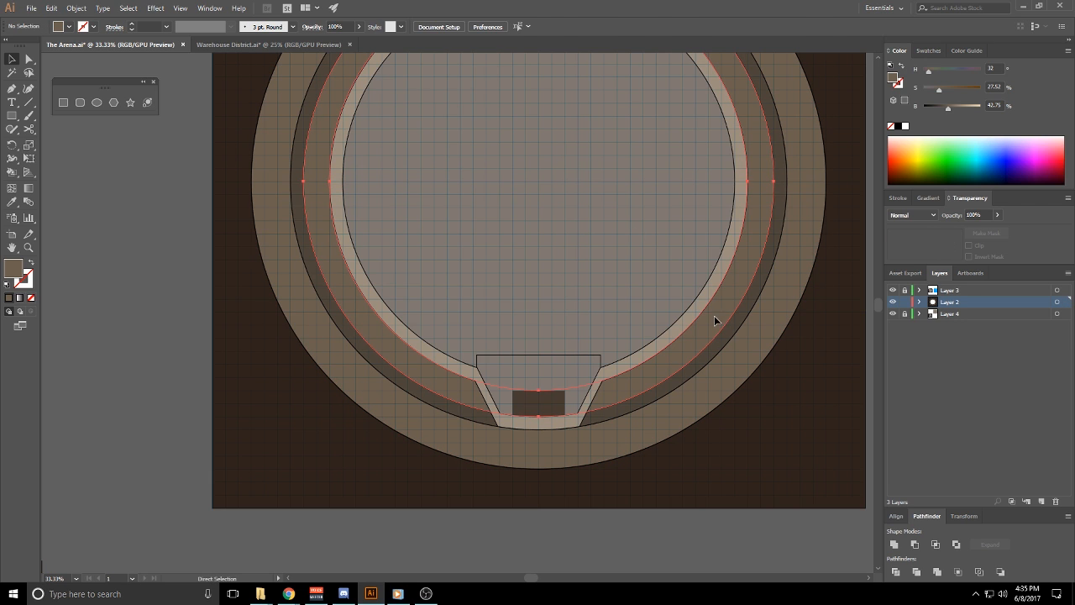
left_click(951, 106)
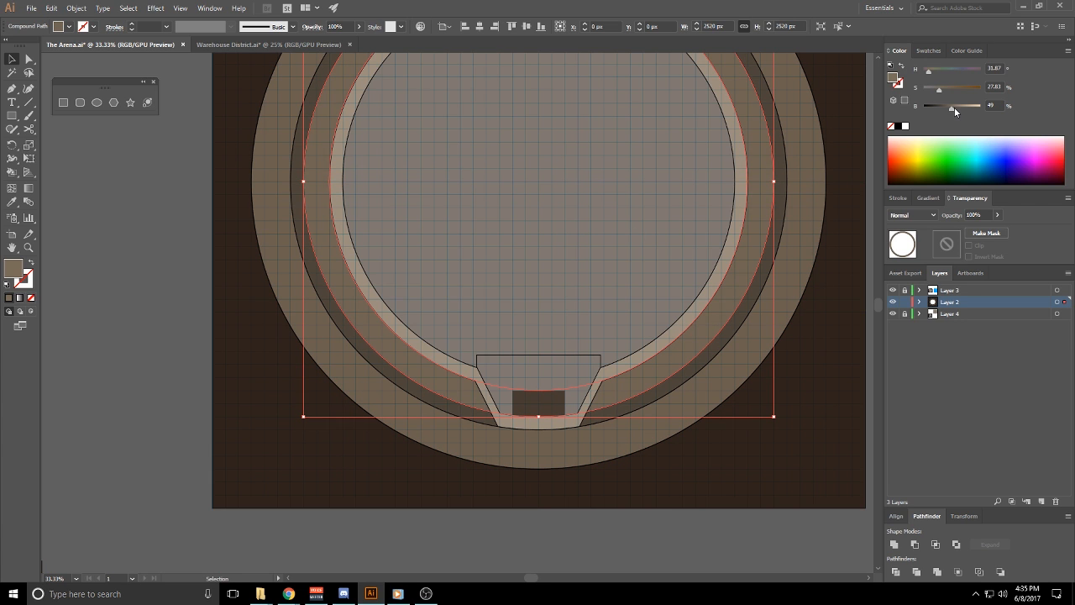
left_click(463, 211)
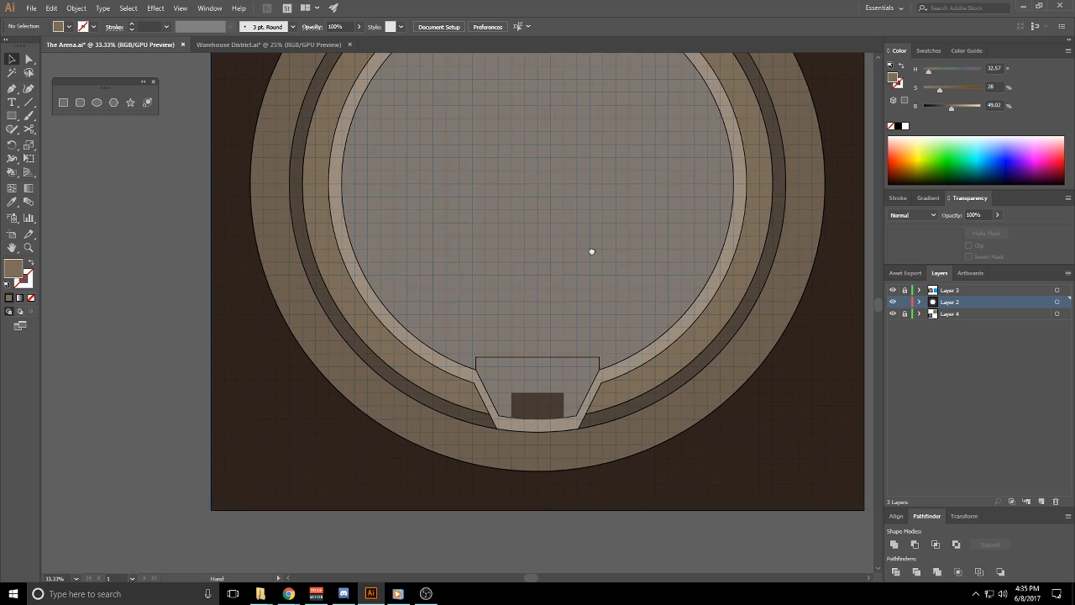
Look over both alcove ends of the recoloured arena and save the document
left_click_drag(591, 250, 501, 414)
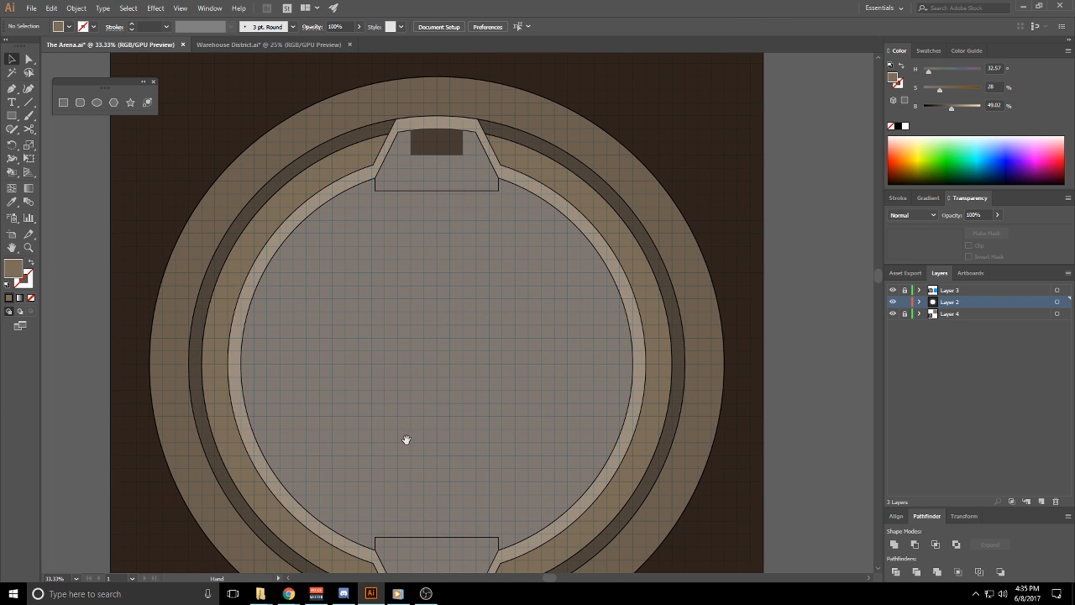
left_click_drag(406, 440, 450, 329)
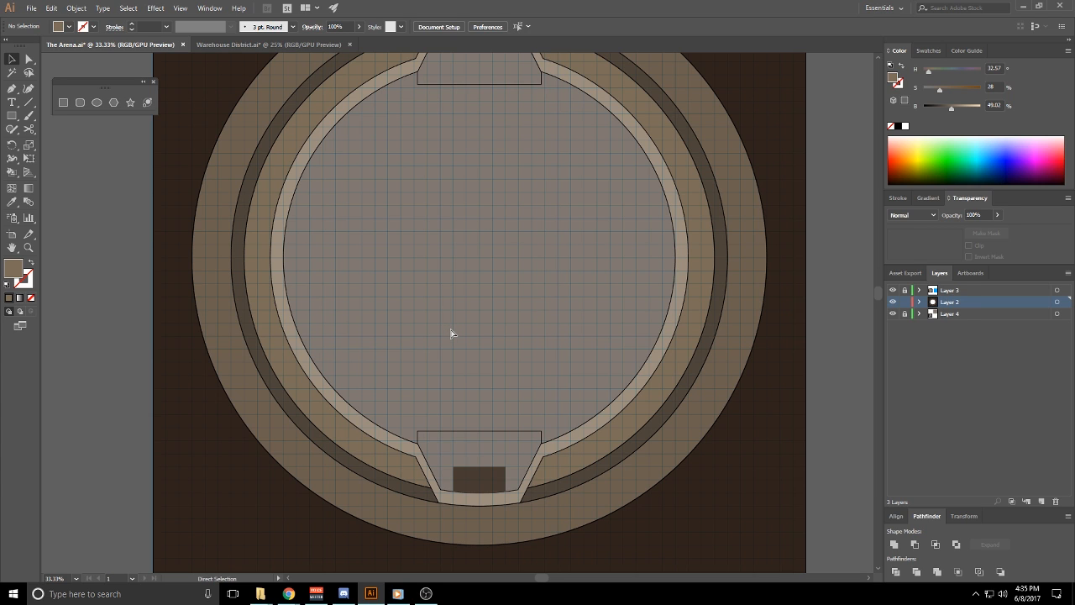
scroll(451, 336, "up", 2)
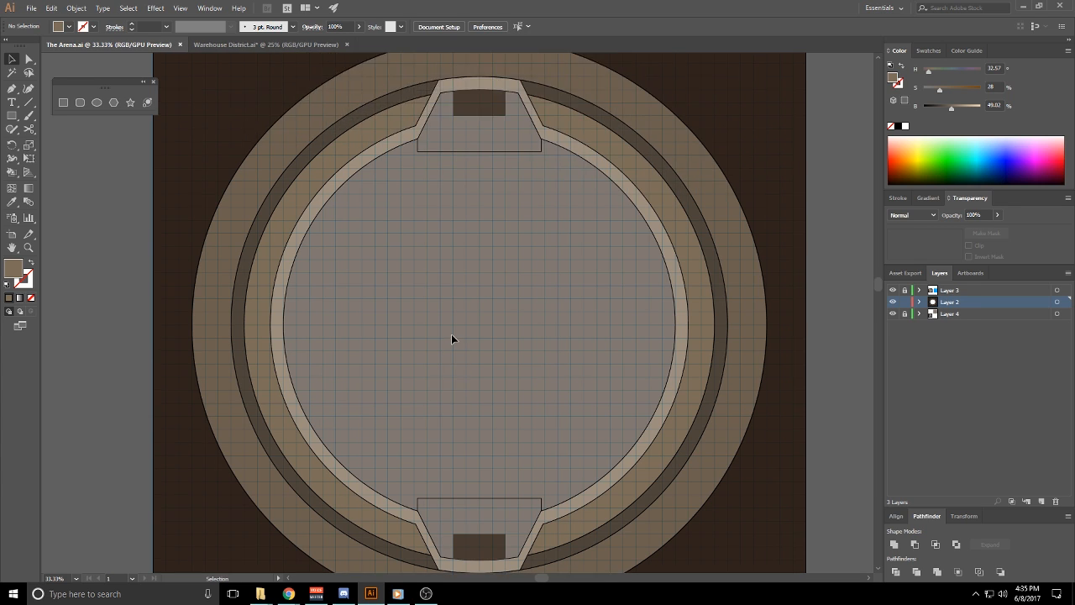
key("alt+Tab")
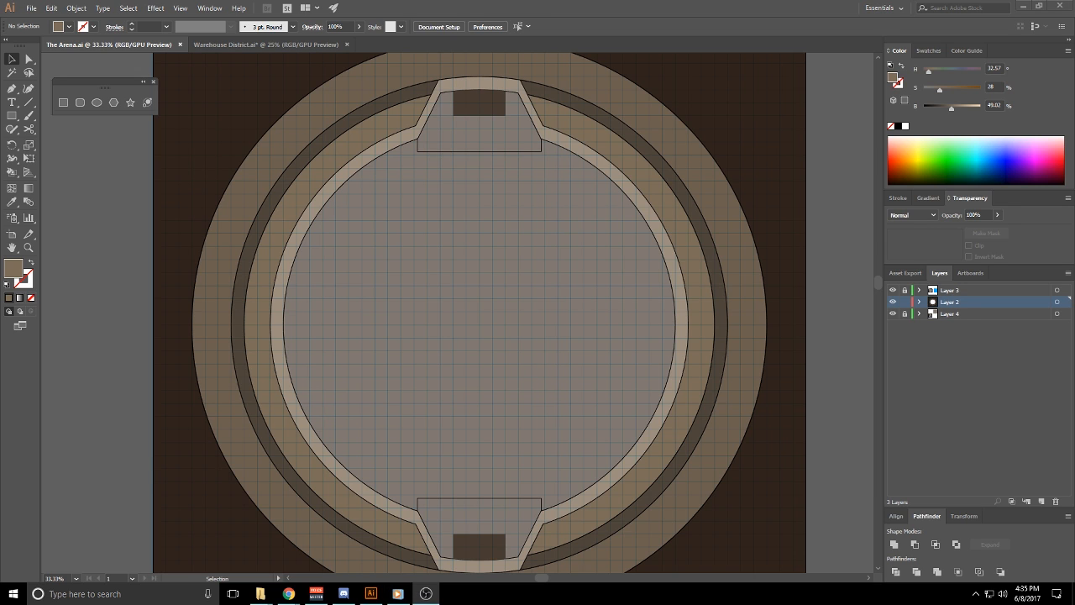
key("alt+Tab")
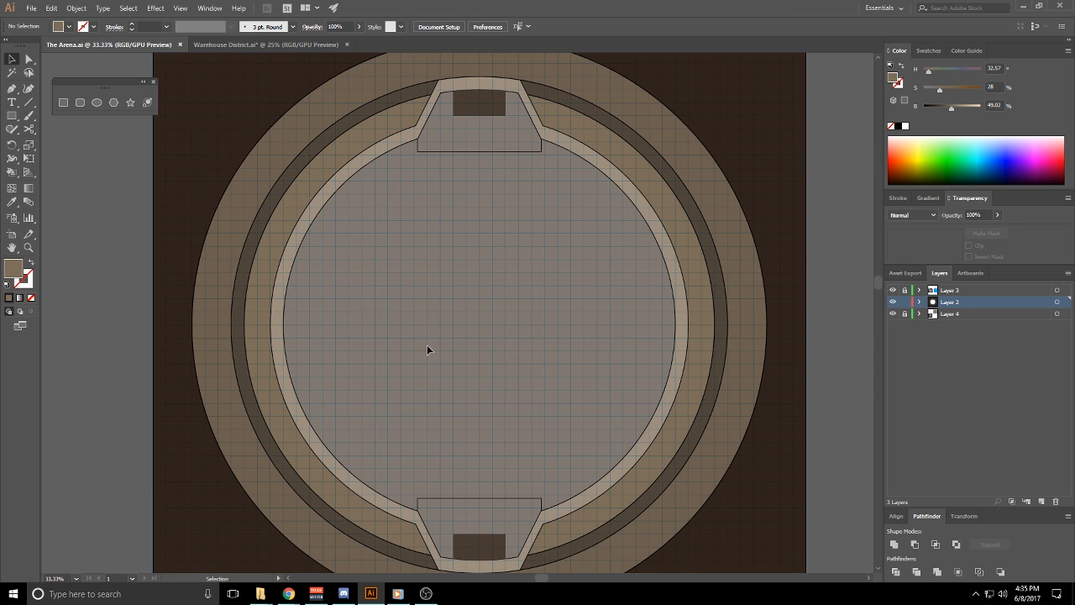
scroll(429, 340, "down", 2)
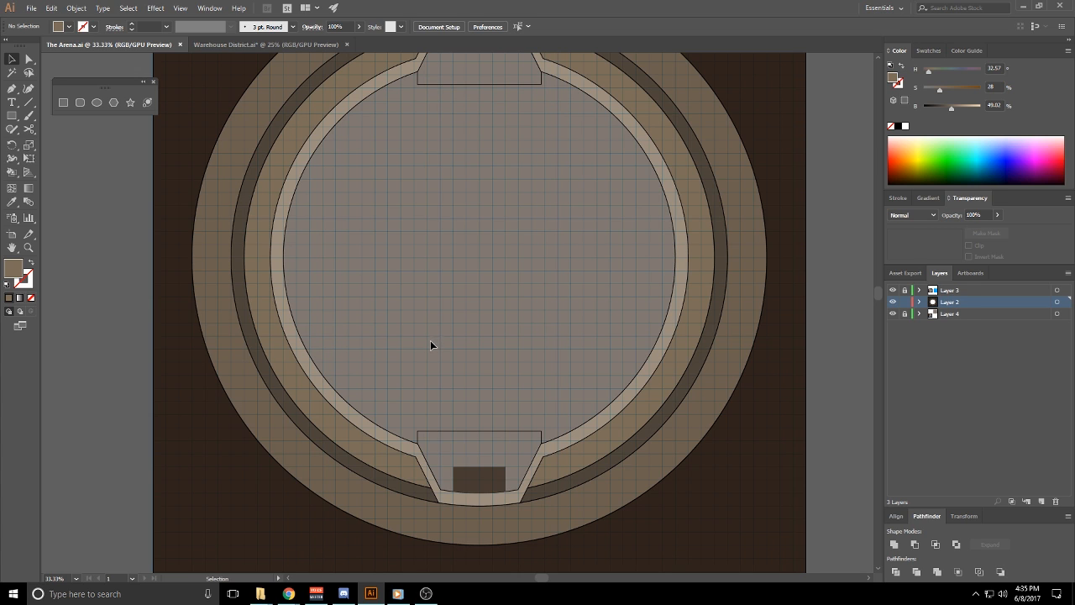
scroll(445, 308, "up", 4)
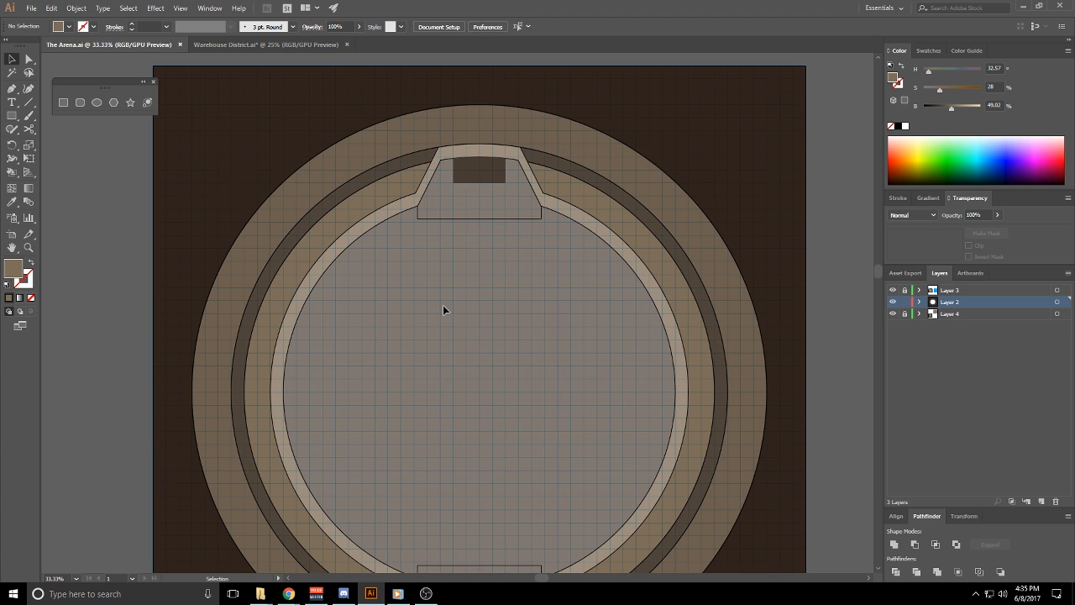
Try deleting the whole black outline path around the lower alcove's floor
scroll(440, 310, "down", 3)
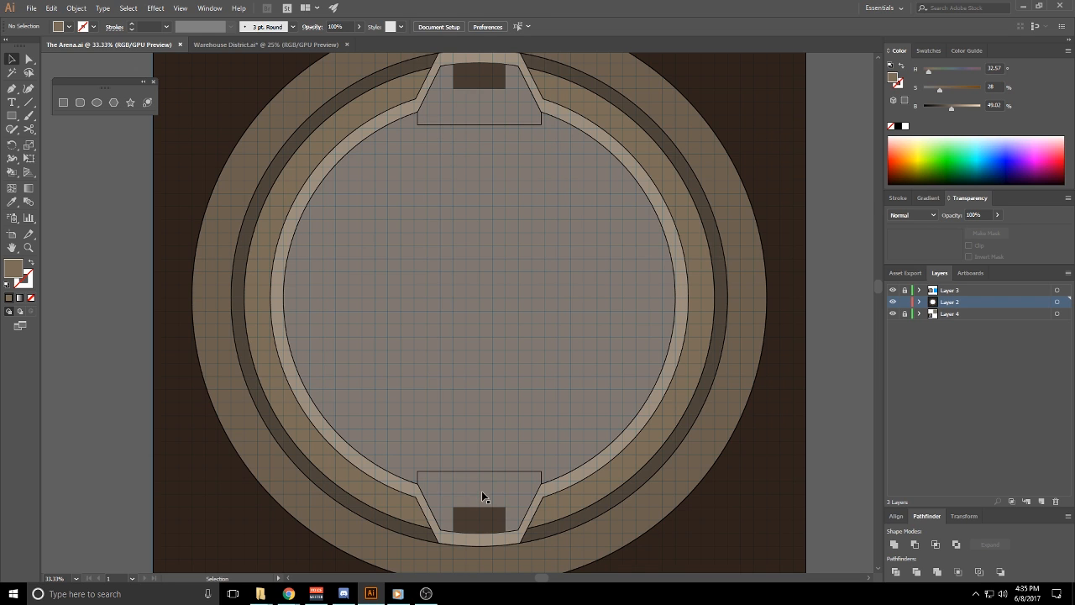
key("Delete")
key("ctrl+z")
left_click(501, 425)
left_click(481, 475)
key("Delete")
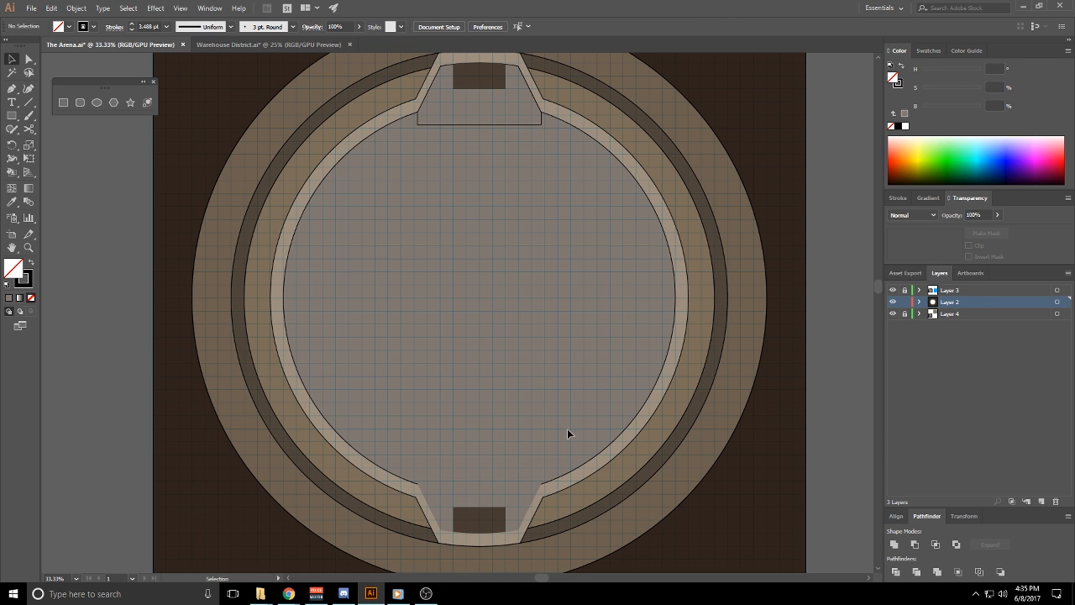
Cut the lower alcove's outline at both wall corners with the Scissors tool and delete the section across its mouth
left_click_drag(567, 433, 592, 328)
left_click(494, 409)
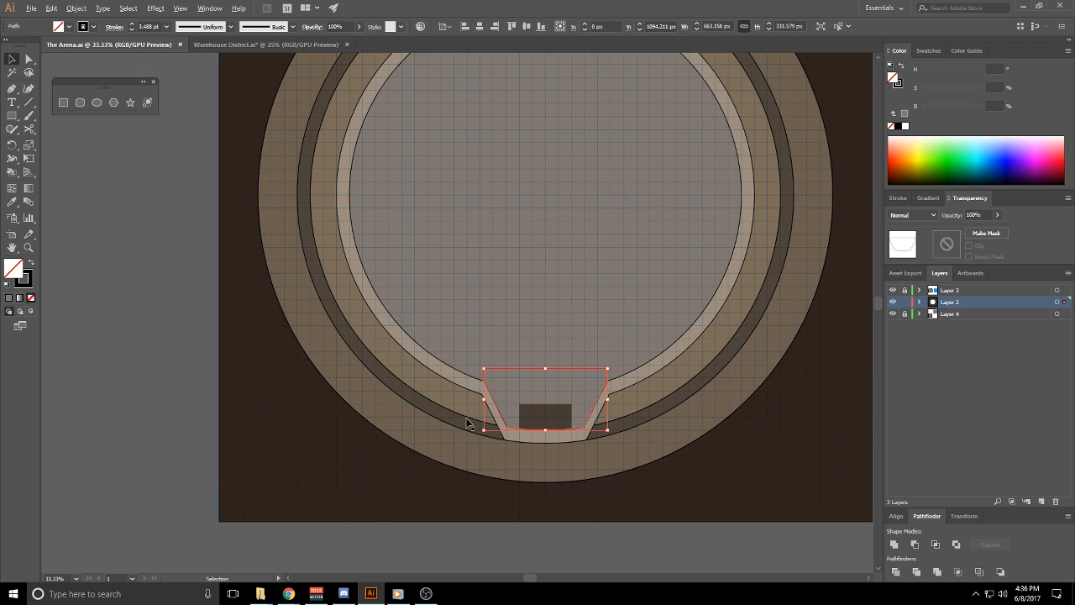
scroll(468, 423, "up", 5)
key("c")
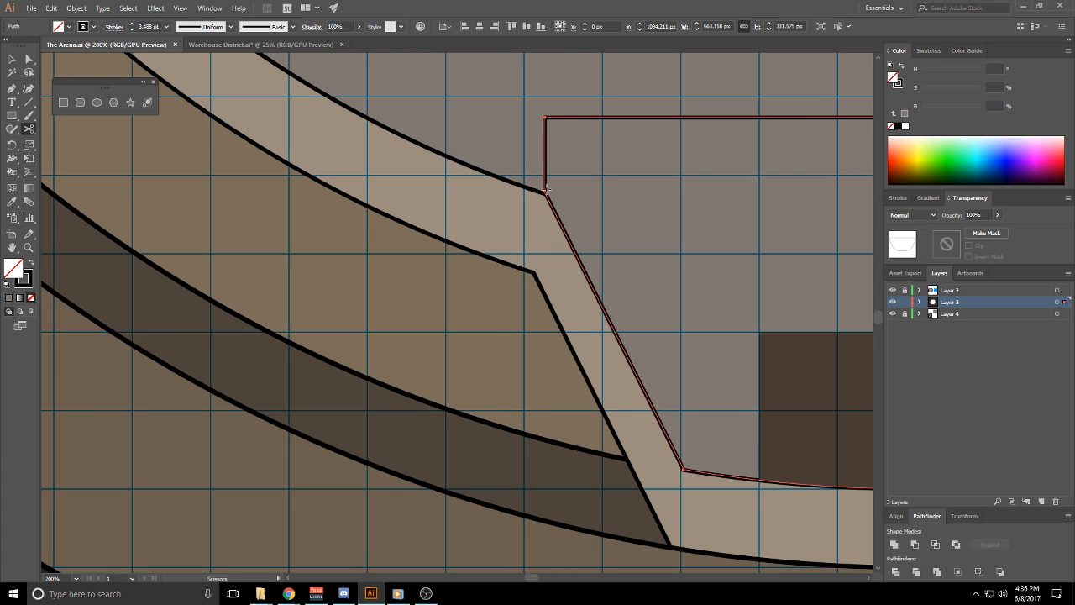
left_click(546, 192)
scroll(355, 374, "right", 10)
scroll(355, 375, "up", 3)
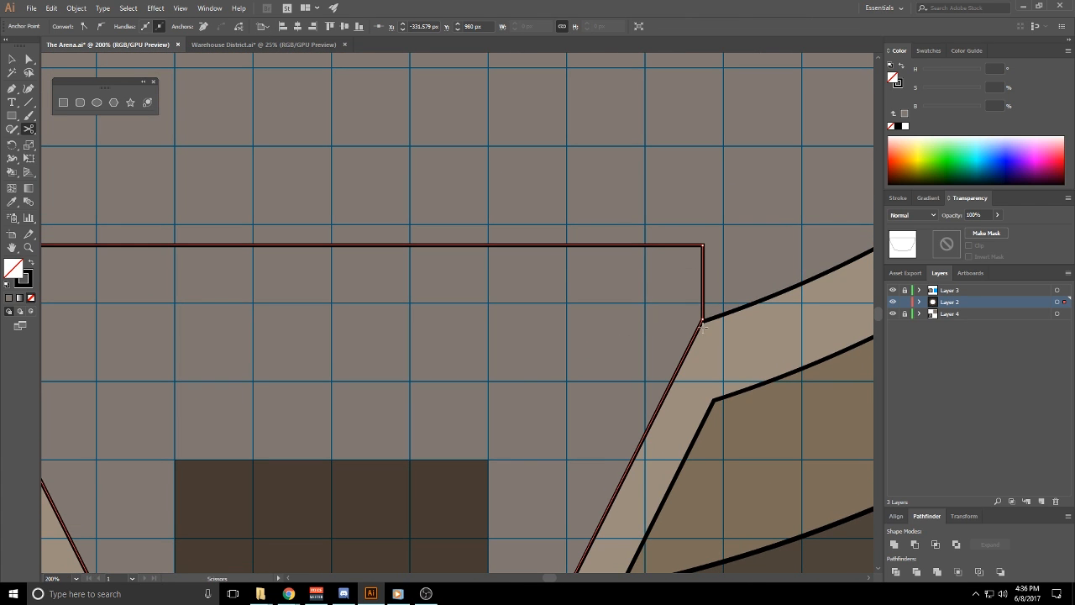
left_click(702, 324)
key("Delete")
key("Delete")
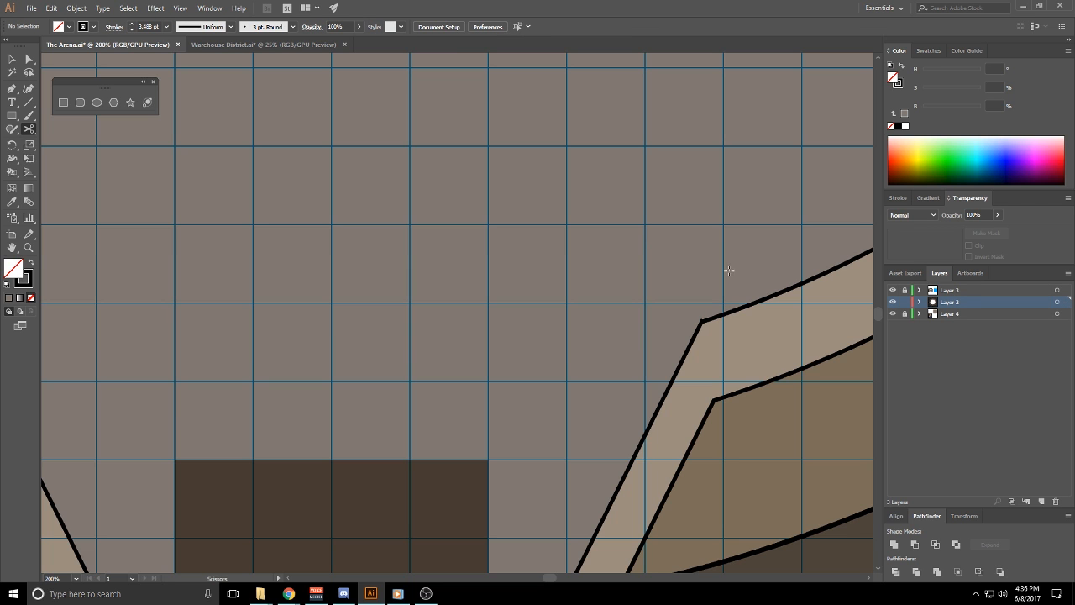
Try to remove the leftover outline stub at the lower alcove's left wall corner, and undo the outline cuts
scroll(730, 270, "down", 5)
key("plus")
scroll(619, 312, "up", 5)
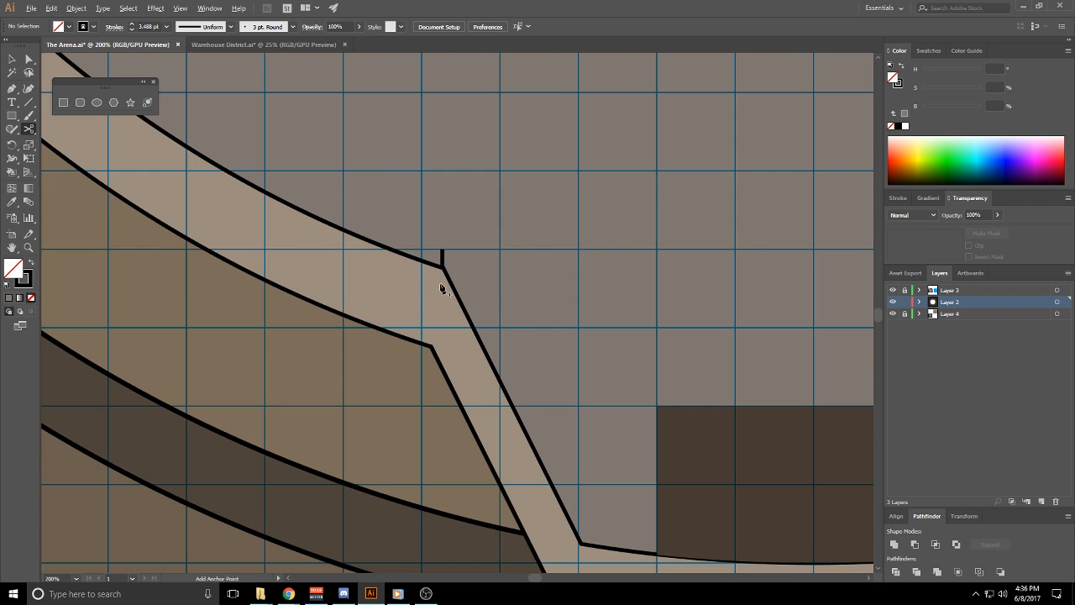
scroll(441, 268, "up", 2)
left_click(447, 249)
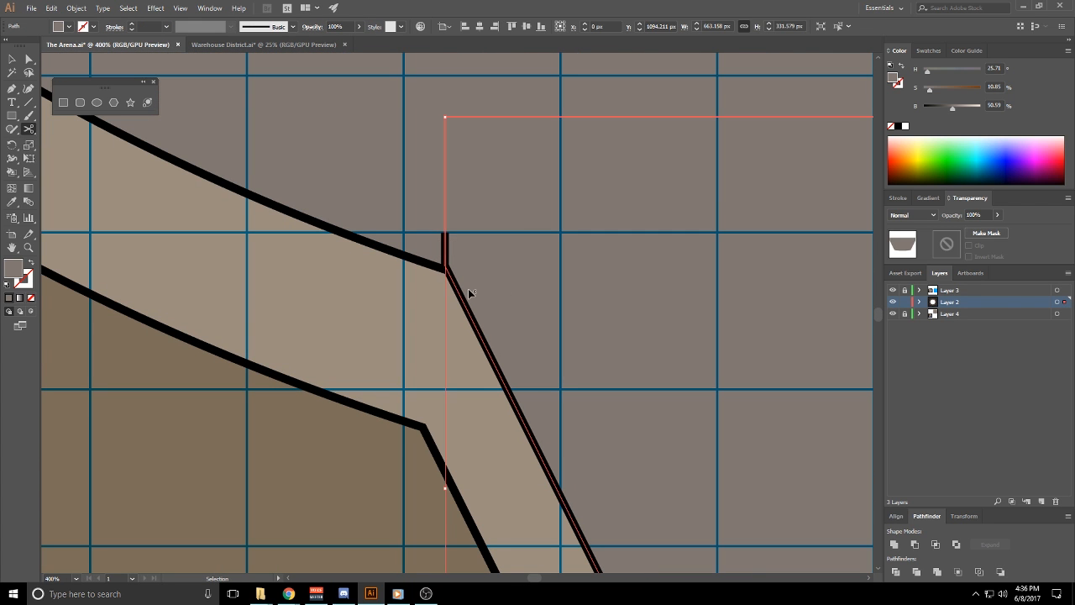
key("Delete")
key("ctrl+z")
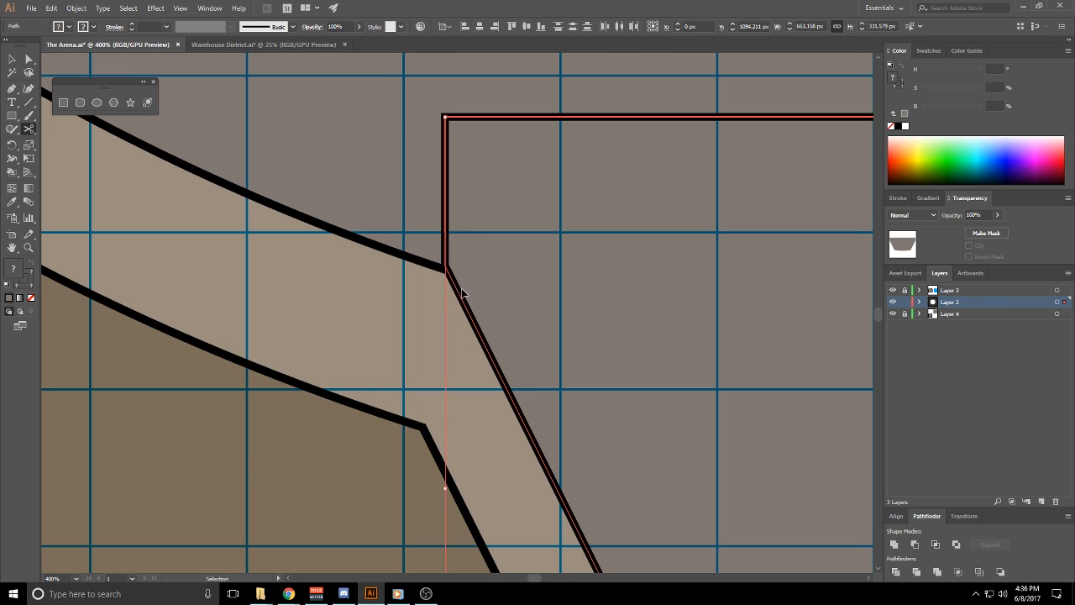
left_click(406, 210)
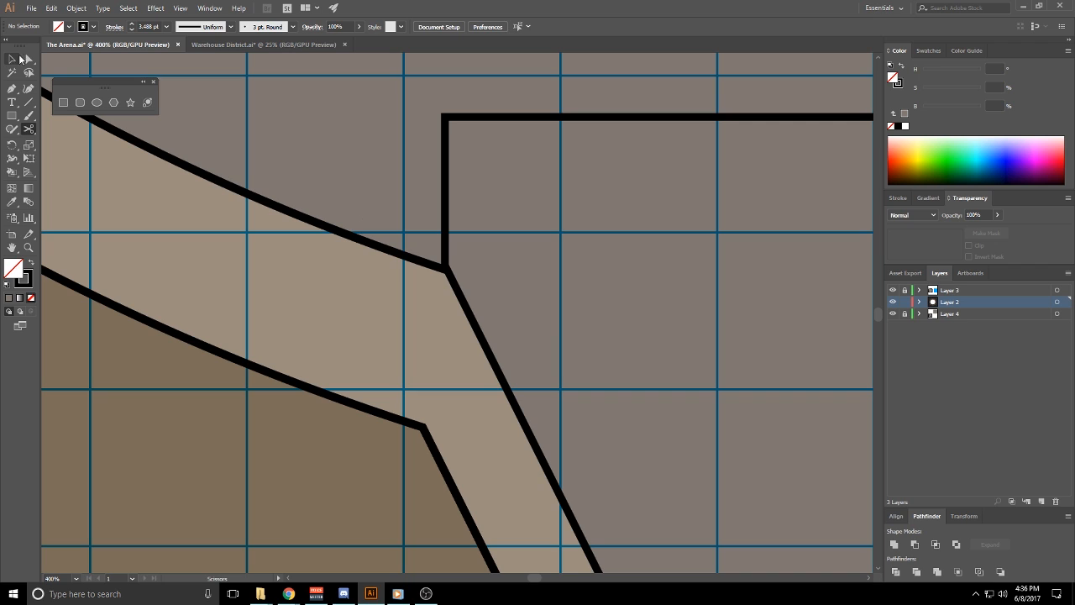
Try moving the wall's anchor at the lower alcove's left corner to the nearby grid intersection, and undo the move
left_click(28, 59)
left_click(362, 245)
left_click(452, 280)
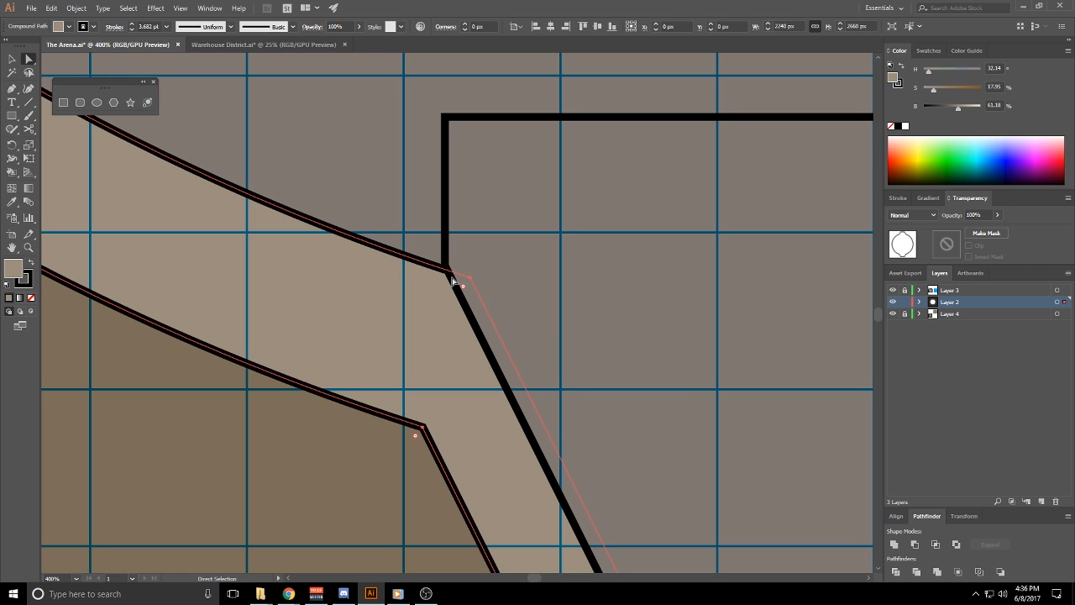
left_click(461, 277)
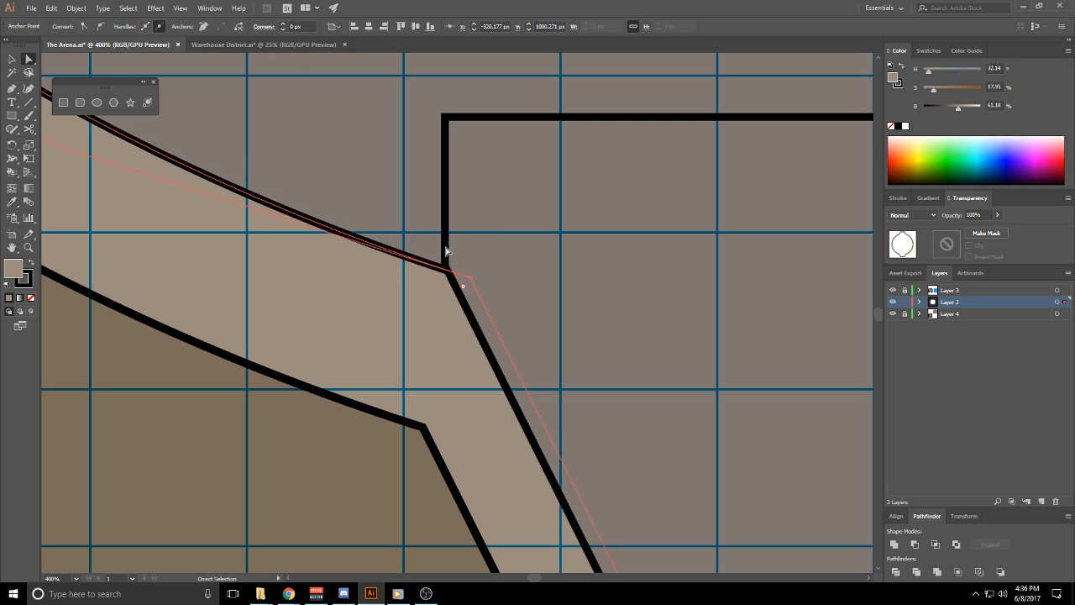
left_click(420, 241)
left_click(463, 281)
left_click_drag(463, 281, 403, 238)
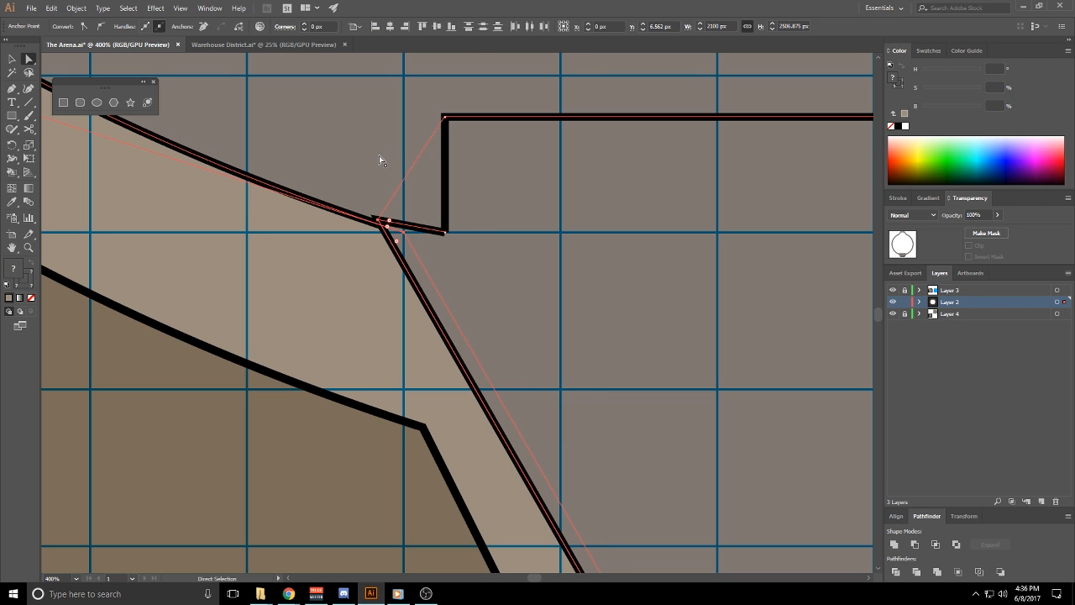
left_click(379, 155)
key("ctrl+z")
left_click(421, 195)
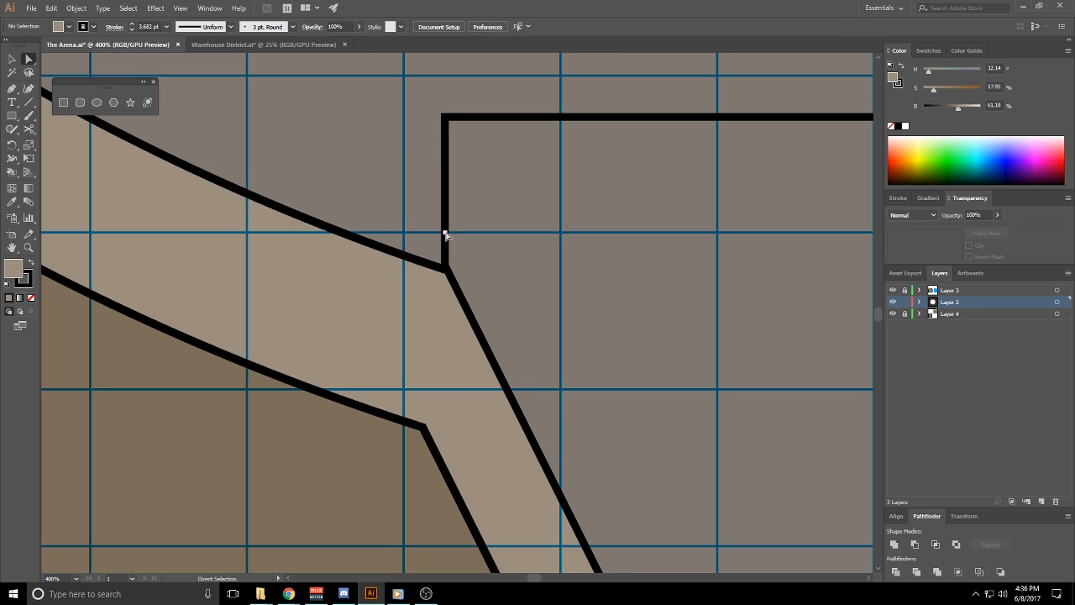
Undo the remaining edits to the lower alcove's outline back to the saved version
key("ctrl+z")
key("ctrl+z")
key("ctrl+z")
key("ctrl+z")
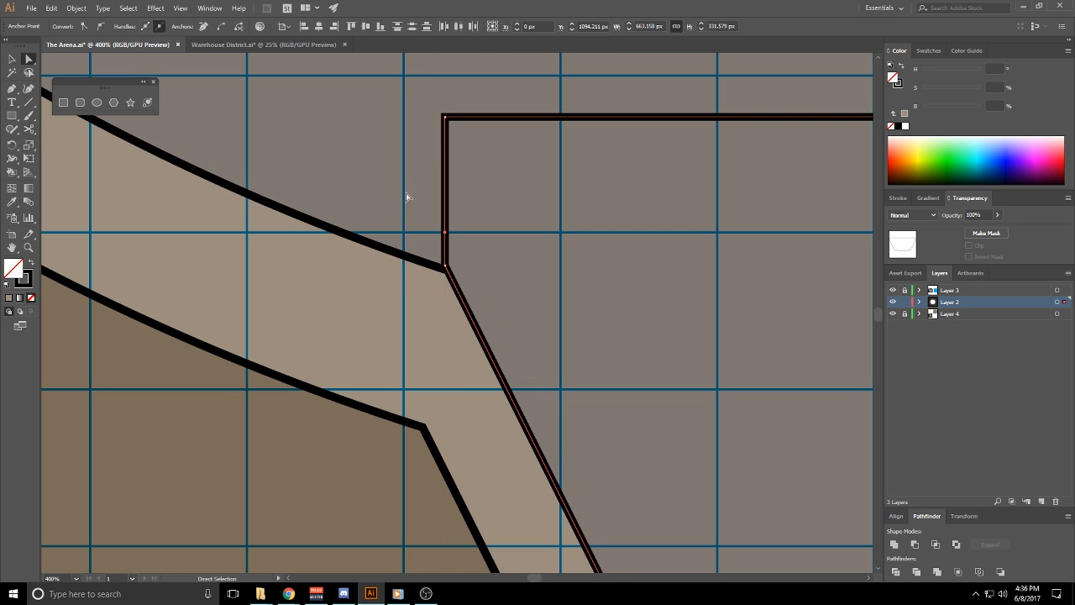
left_click(414, 200)
key("ctrl+z")
key("ctrl+z")
key("ctrl+z")
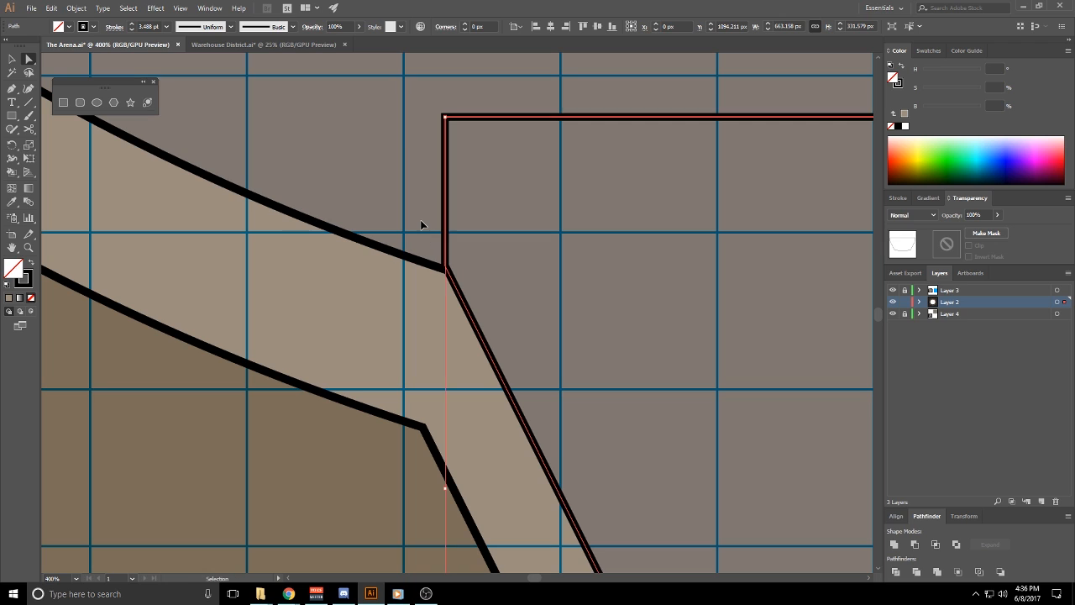
key("ctrl+z")
left_click(410, 218)
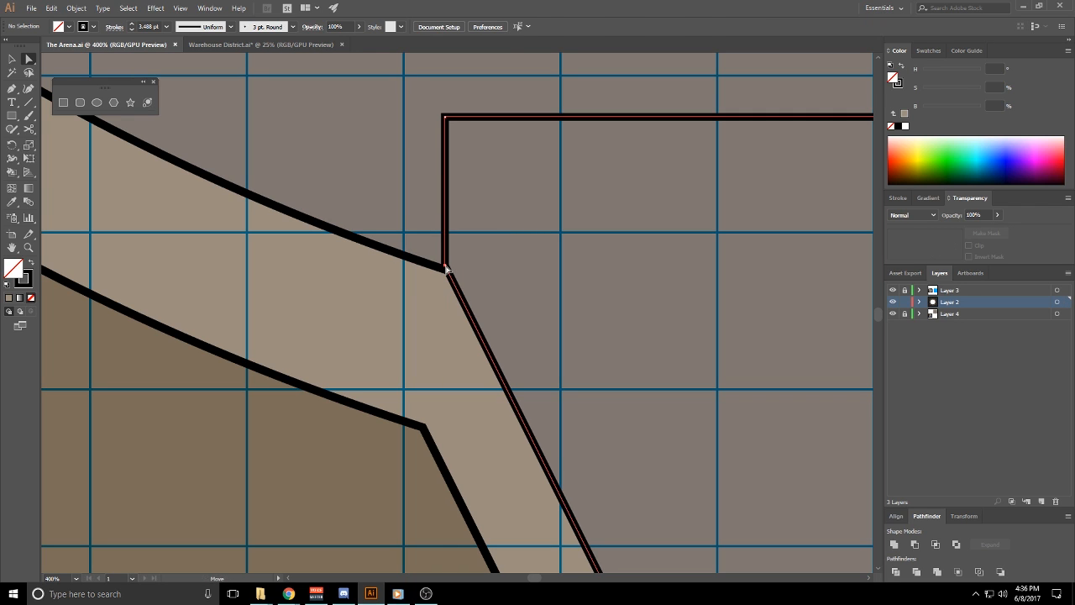
Try snapping the outline, floor and wall anchors at the lower alcove's left corner to the adjacent grid intersection
left_click_drag(445, 267, 404, 232)
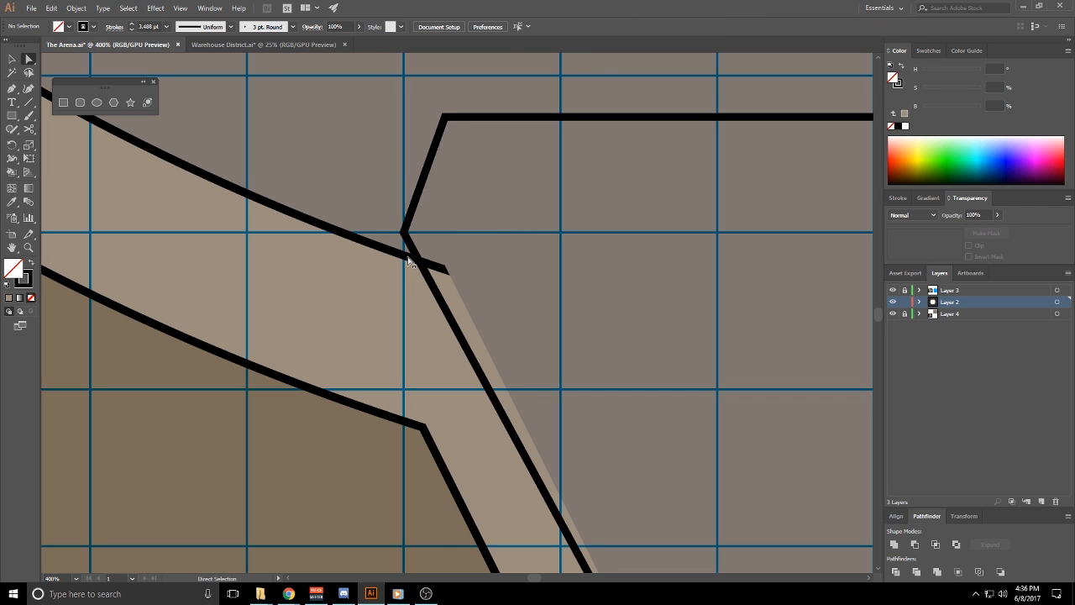
key("ctrl+z")
left_click(409, 221)
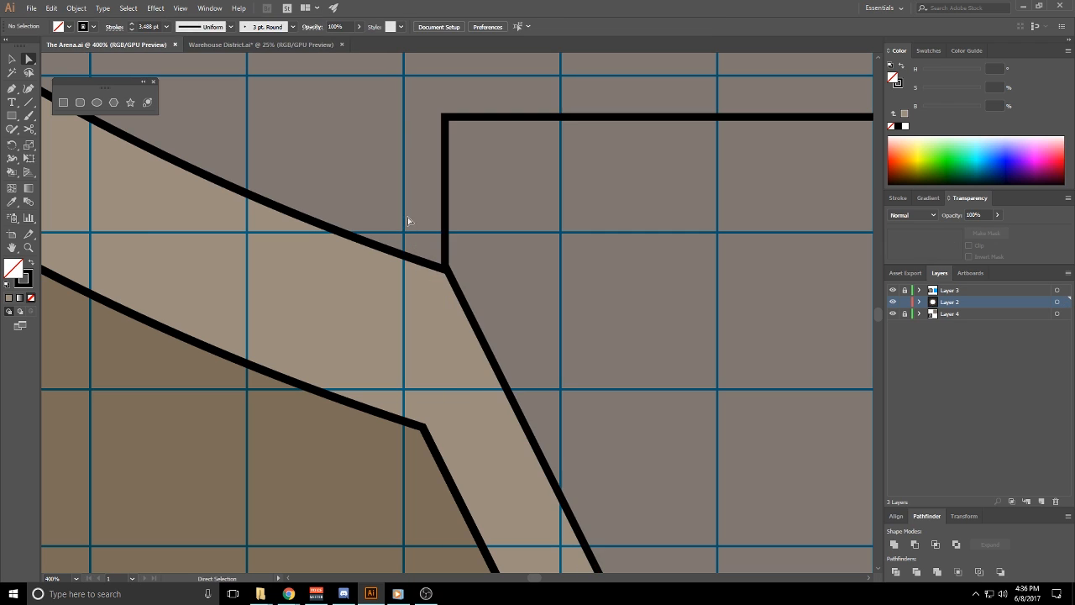
left_click(449, 270)
left_click(436, 260)
left_click(448, 268)
left_click_drag(446, 267, 405, 233)
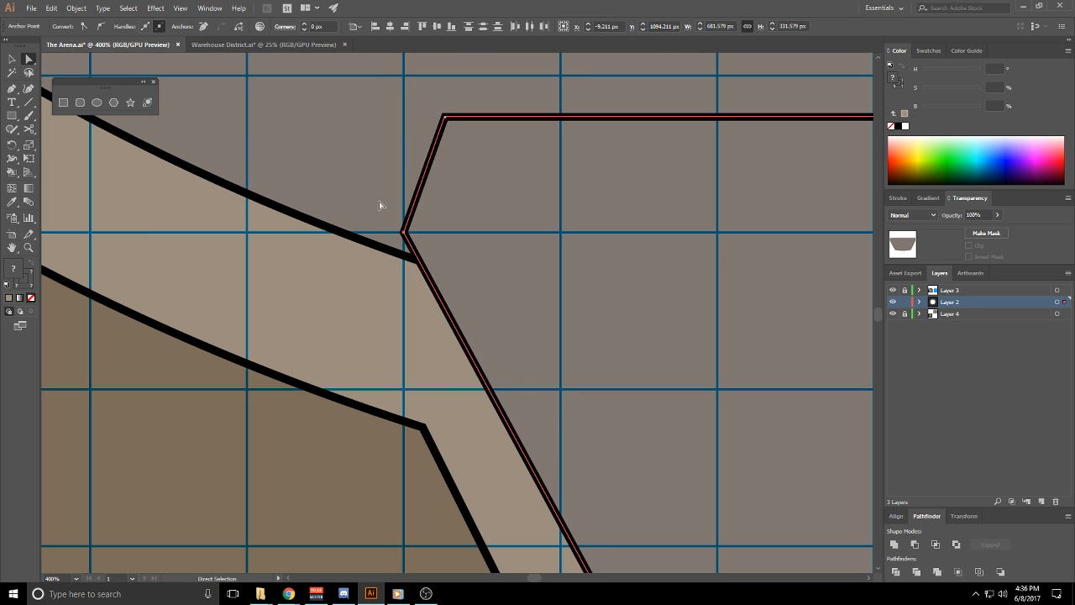
left_click(397, 115)
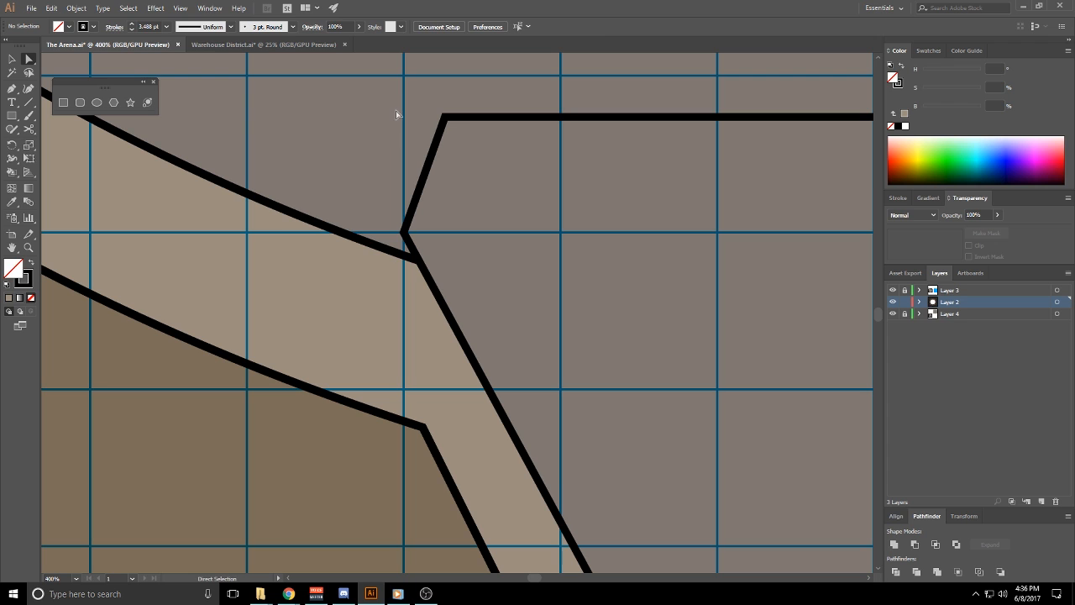
left_click(388, 251)
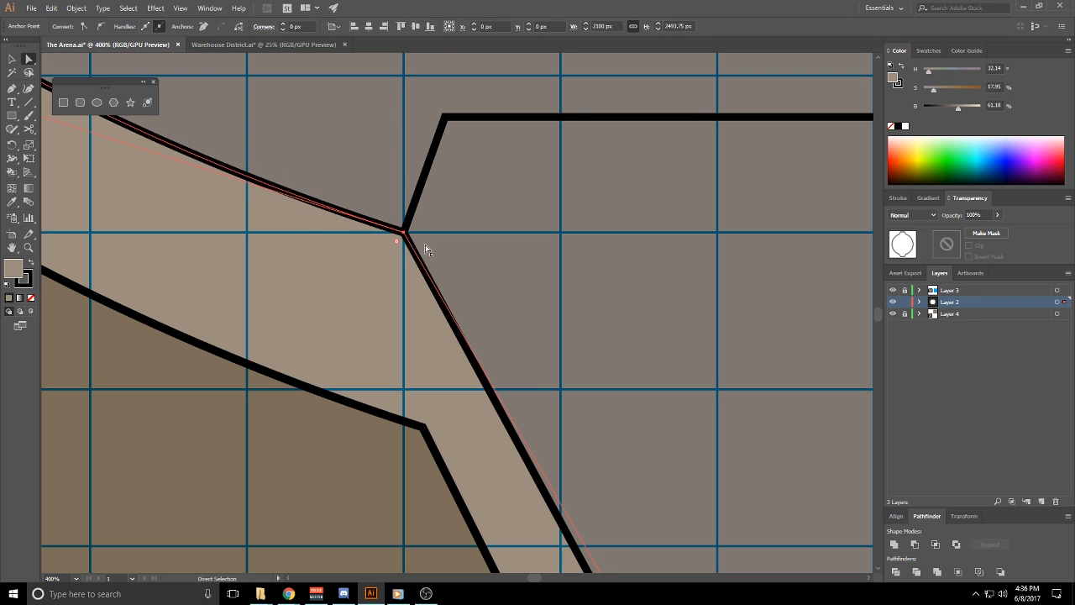
Check the whole lower alcove and undo the corner anchor moves
scroll(388, 249, "down", 3)
left_click(374, 170)
scroll(488, 244, "down", 2)
left_click_drag(657, 442, 633, 508)
key("ctrl+z")
key("ctrl+z")
left_click(524, 218)
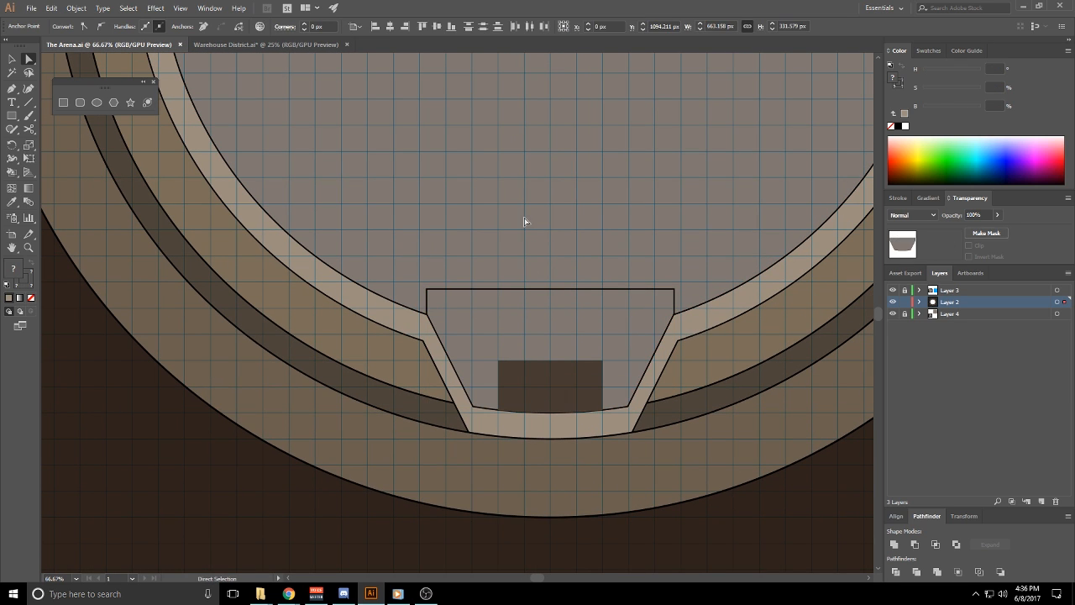
Cut the lower alcove's floor shape away from in front of the wall ring
left_click(566, 322)
key("ctrl+x")
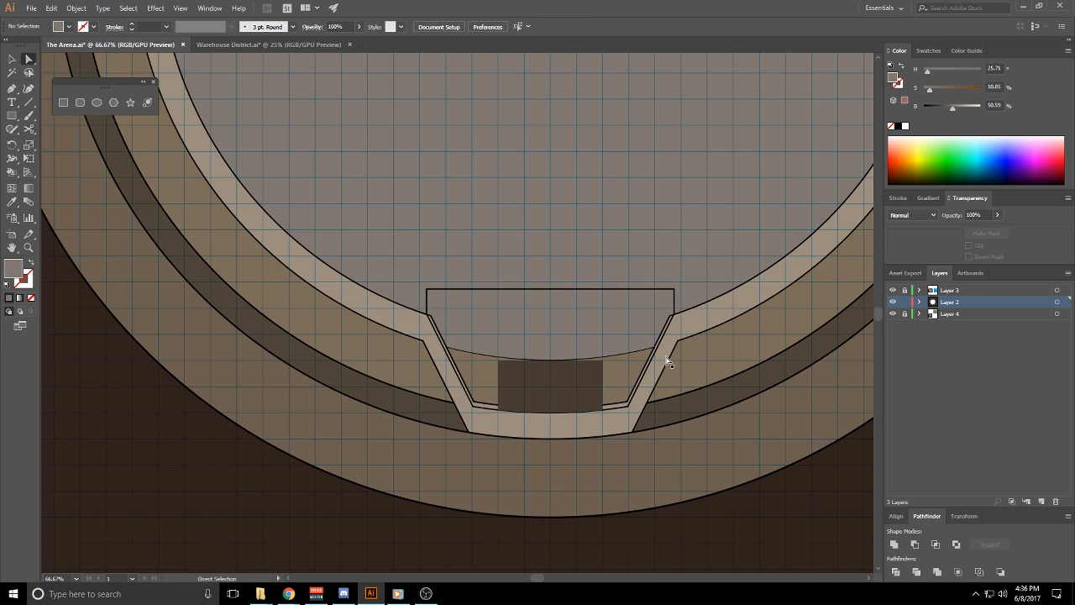
key("ctrl+f")
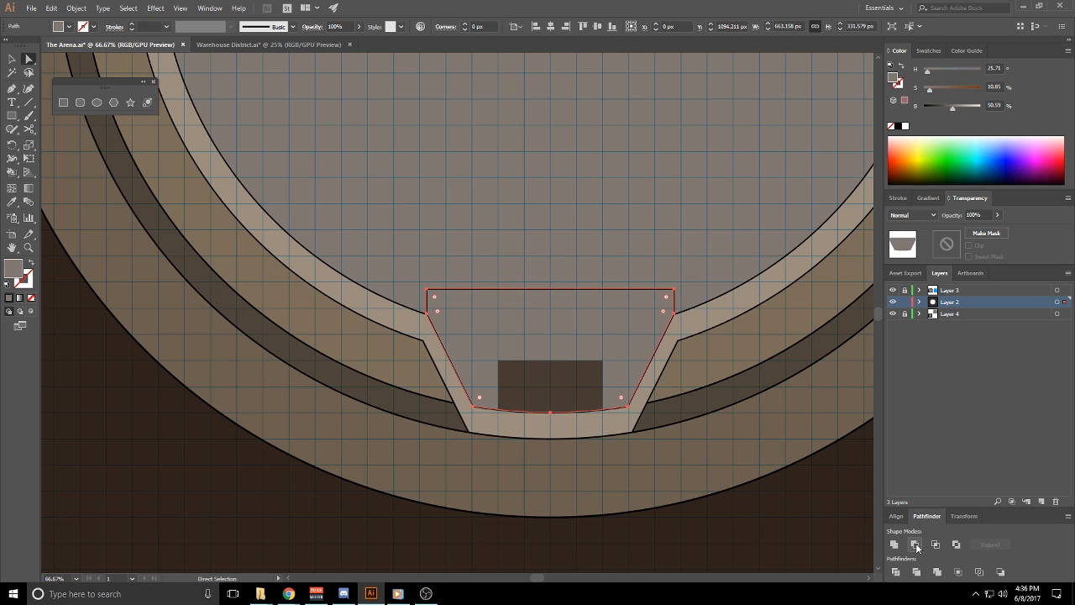
key("ctrl+[")
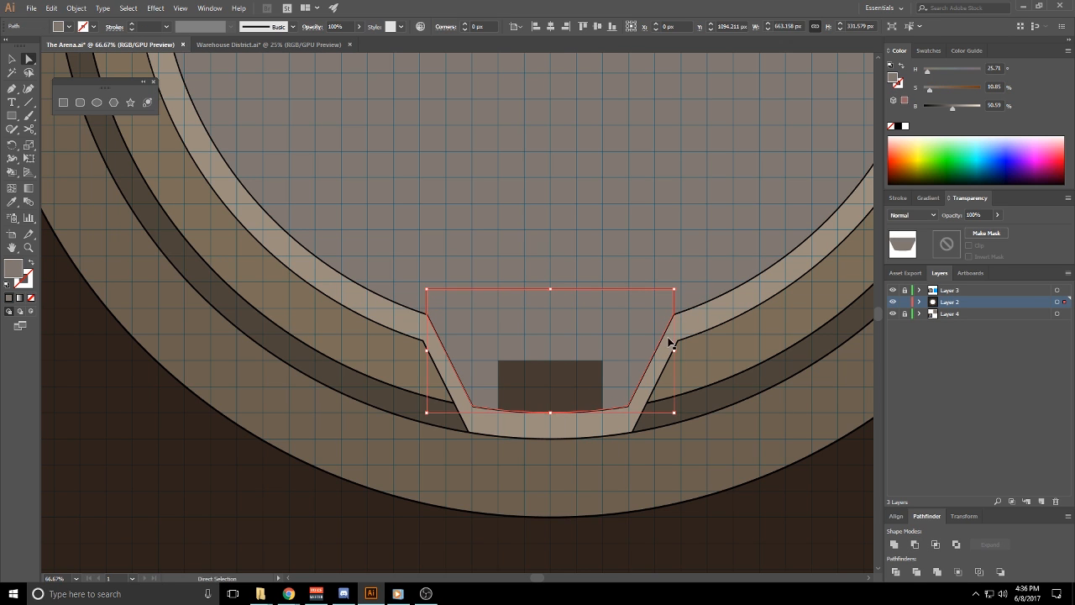
left_click(689, 329, "shift")
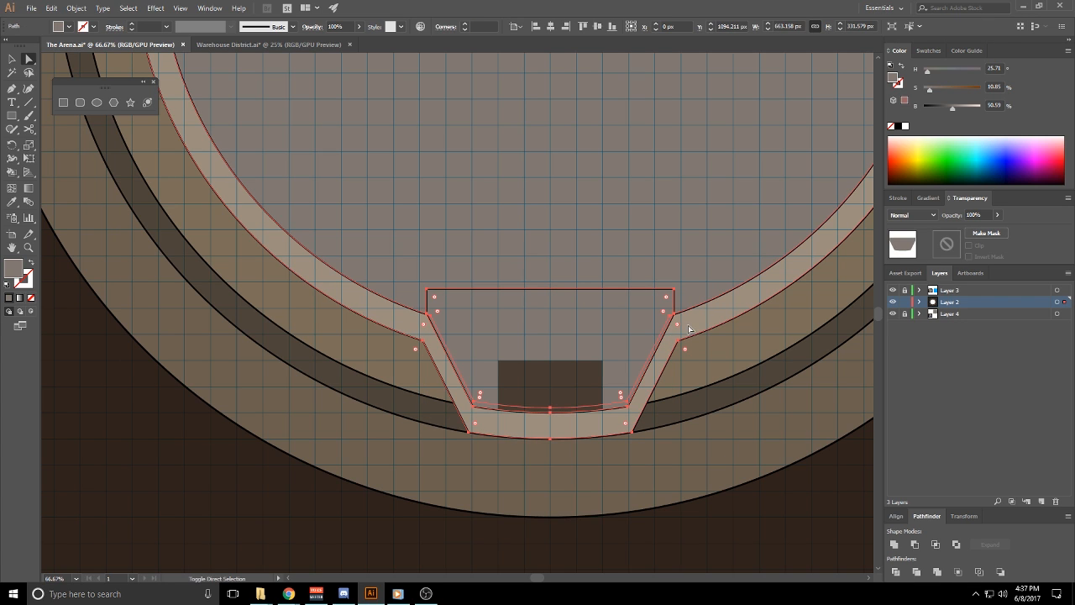
key("ctrl+8")
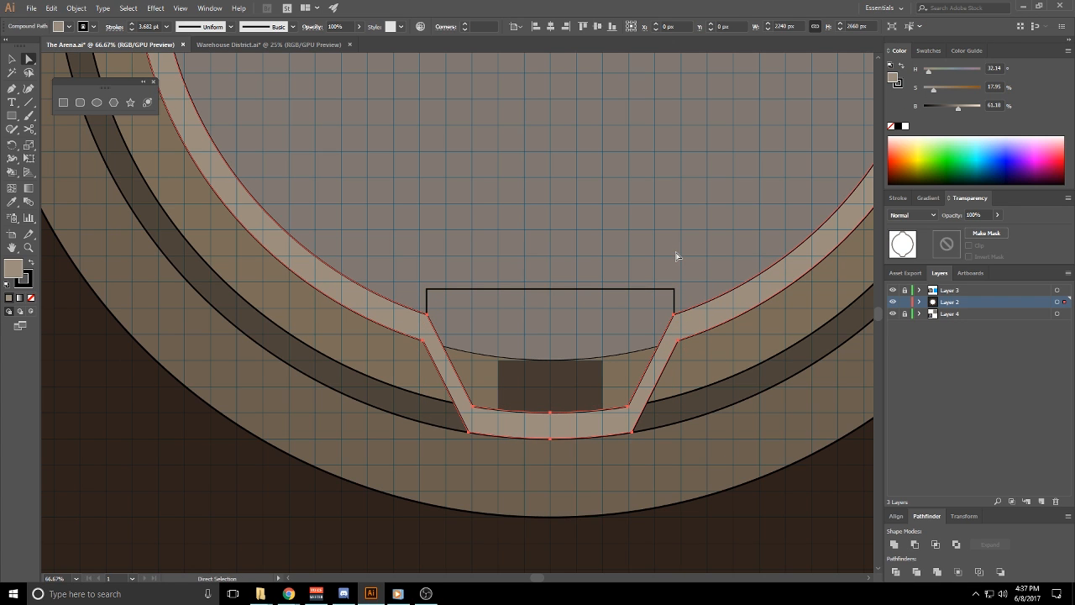
left_click(677, 256)
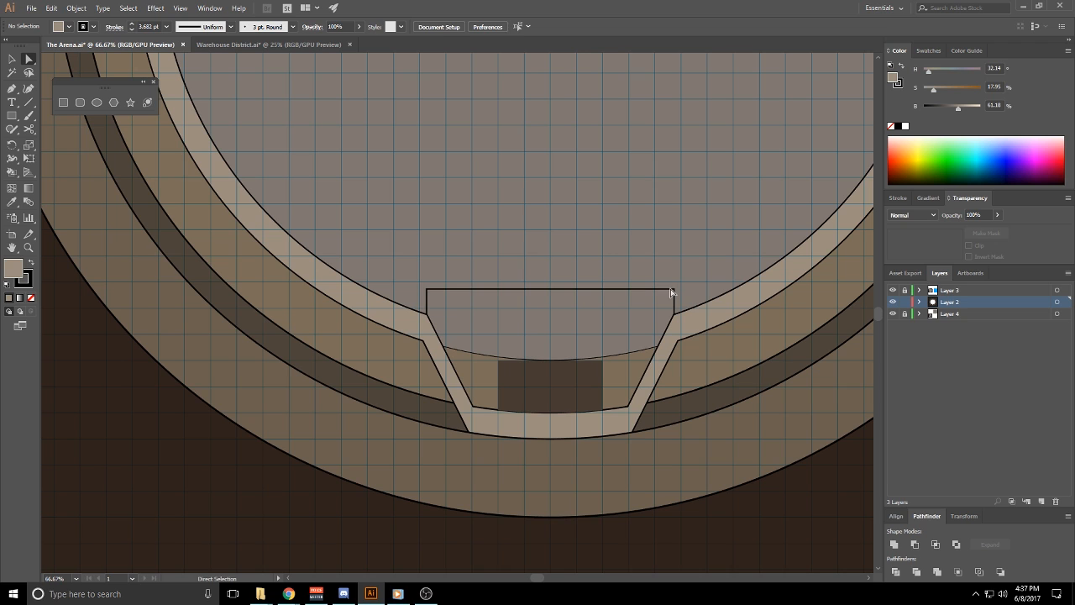
Delete the lower alcove's separate outline path and put the floor shape back in place behind the wall ring
left_click(672, 291)
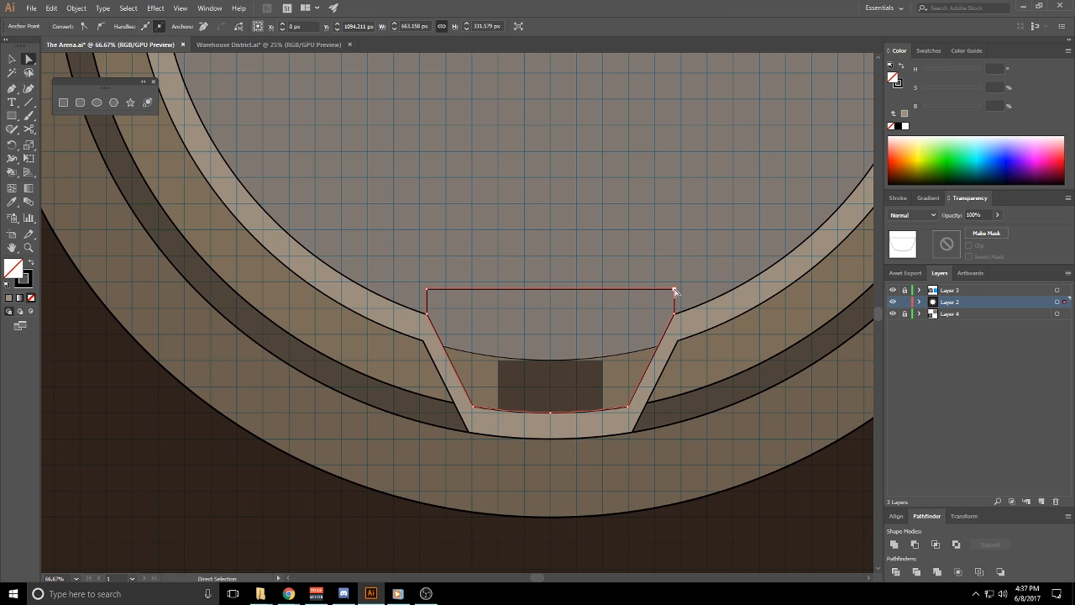
key("Delete")
key("Delete")
key("ctrl+z")
key("ctrl+z")
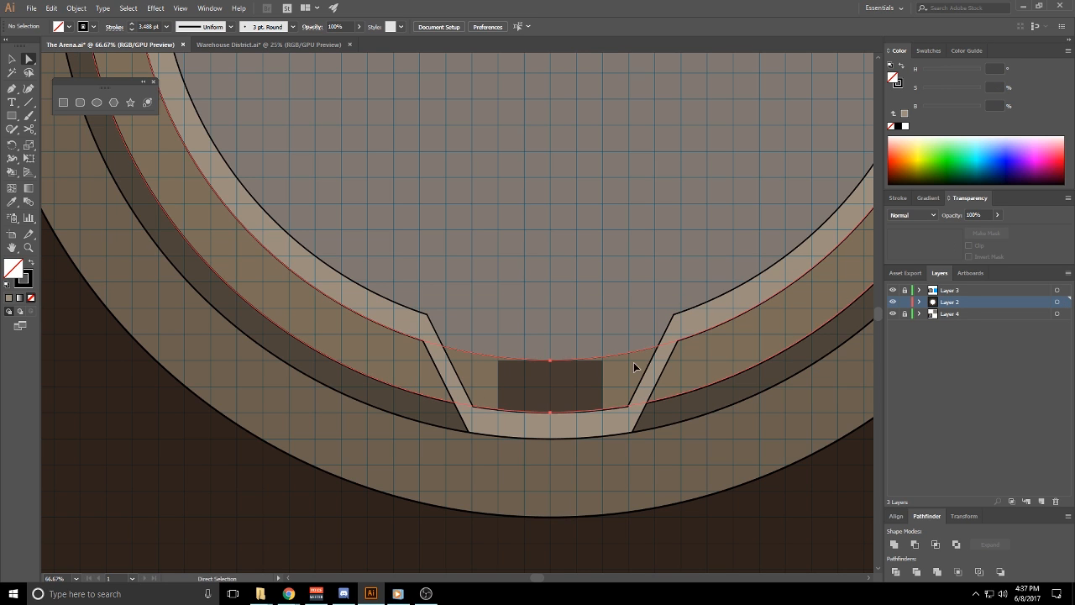
left_click(684, 263)
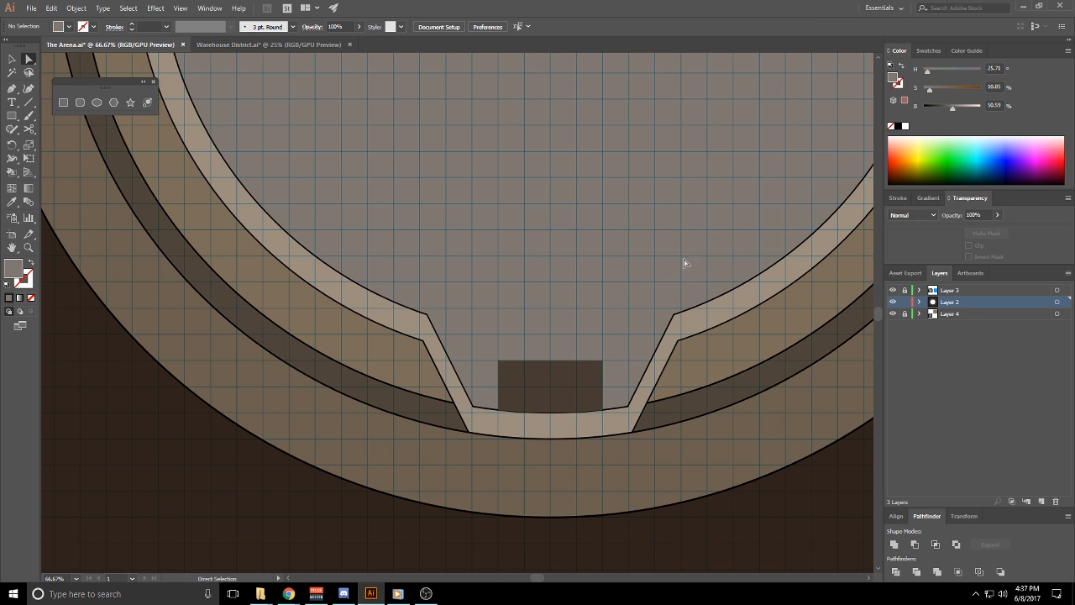
Try removing the dark rectangle in the lower alcove, and restore it in the same place
scroll(752, 337, "up", 2)
scroll(692, 365, "right", 2)
left_click(480, 432)
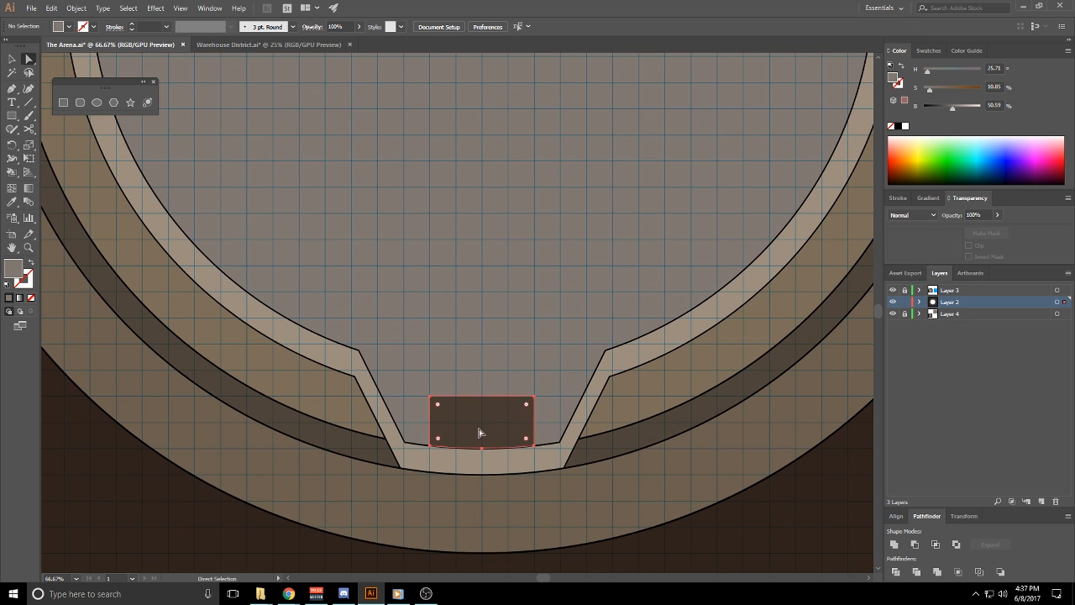
key("Delete")
left_click(487, 446)
key("ctrl+z")
left_click(568, 257)
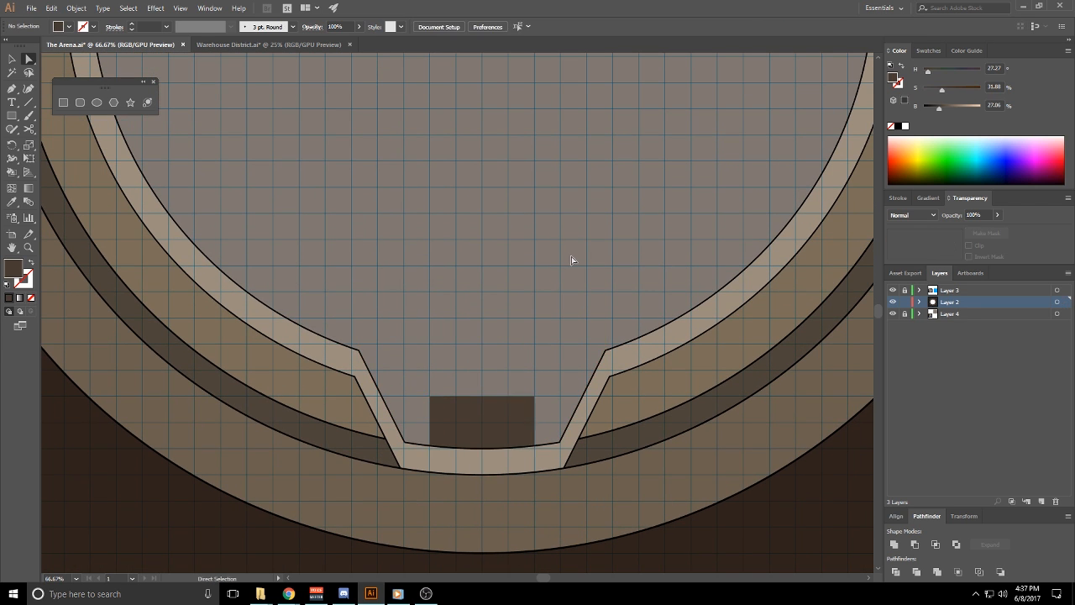
Delete the separate black outline path around the upper alcove's floor
left_click_drag(583, 220, 636, 327)
scroll(569, 303, "up", 10)
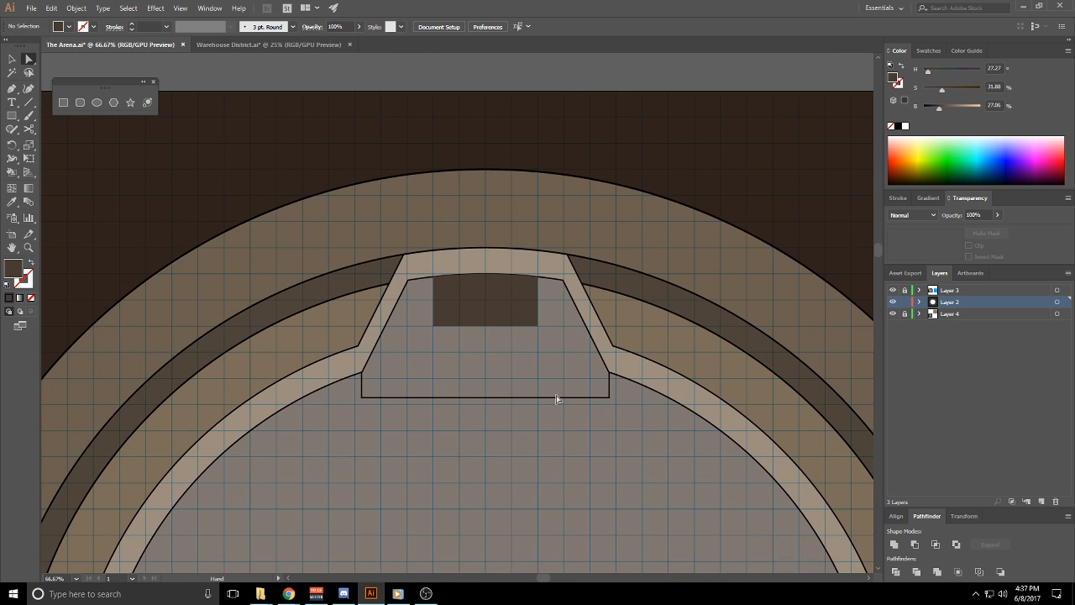
left_click(558, 398)
key("Delete")
key("Delete")
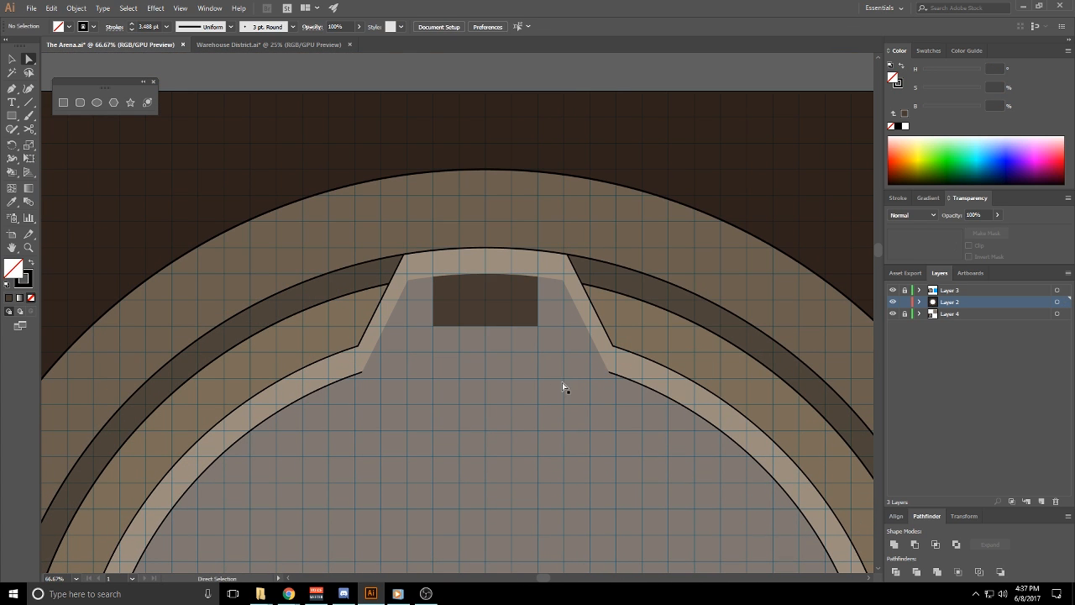
Paste a copy of the upper alcove's floor shape in front of the wall ring and subtract it with Minus Front
left_click(562, 382)
left_click(624, 366)
key("f")
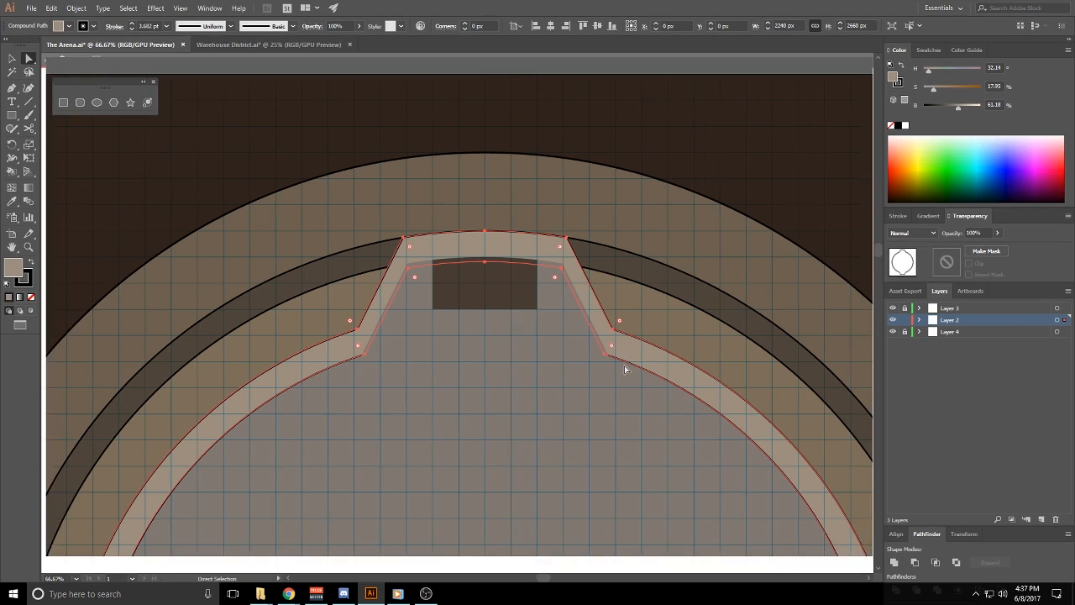
key("f")
key("f")
key("f")
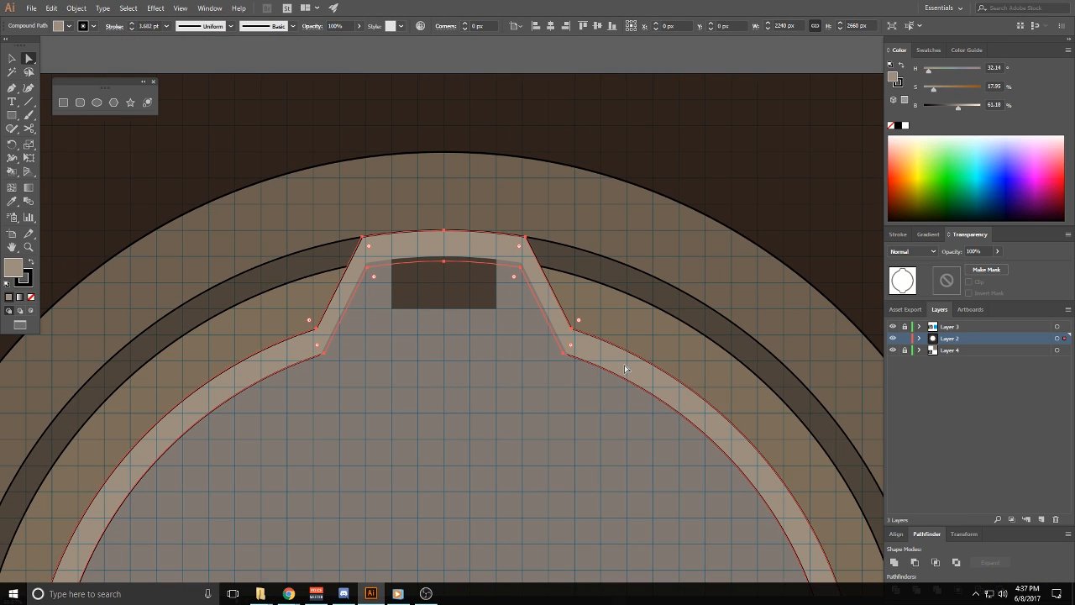
key("ctrl+f")
left_click(613, 367, "shift")
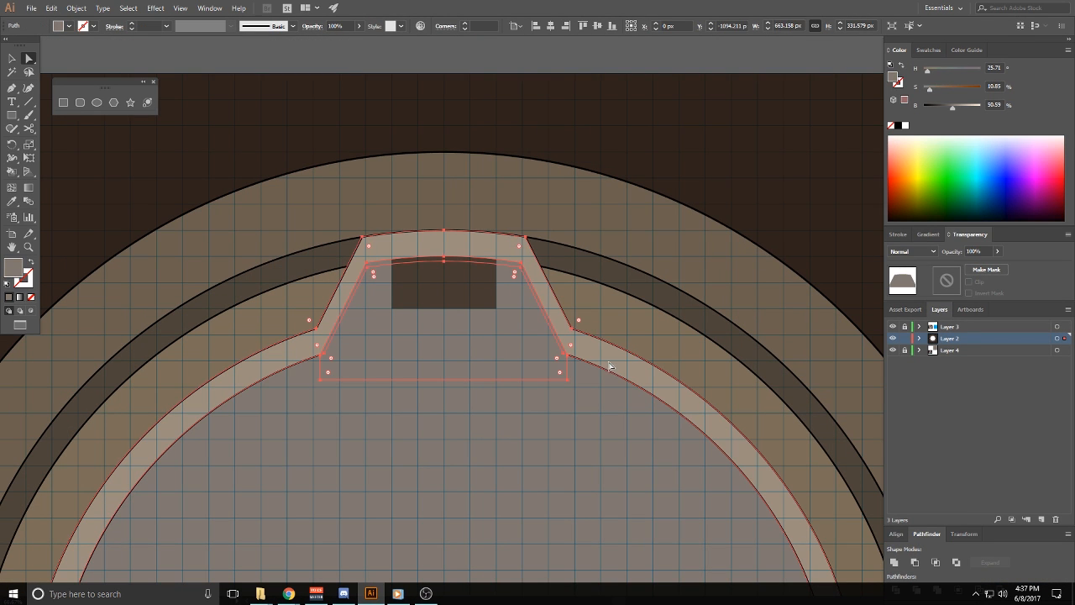
left_click(915, 563)
Try removing the upper alcove's floor shape and its dark rectangle, restoring each one in place
left_click(504, 359)
key("Delete")
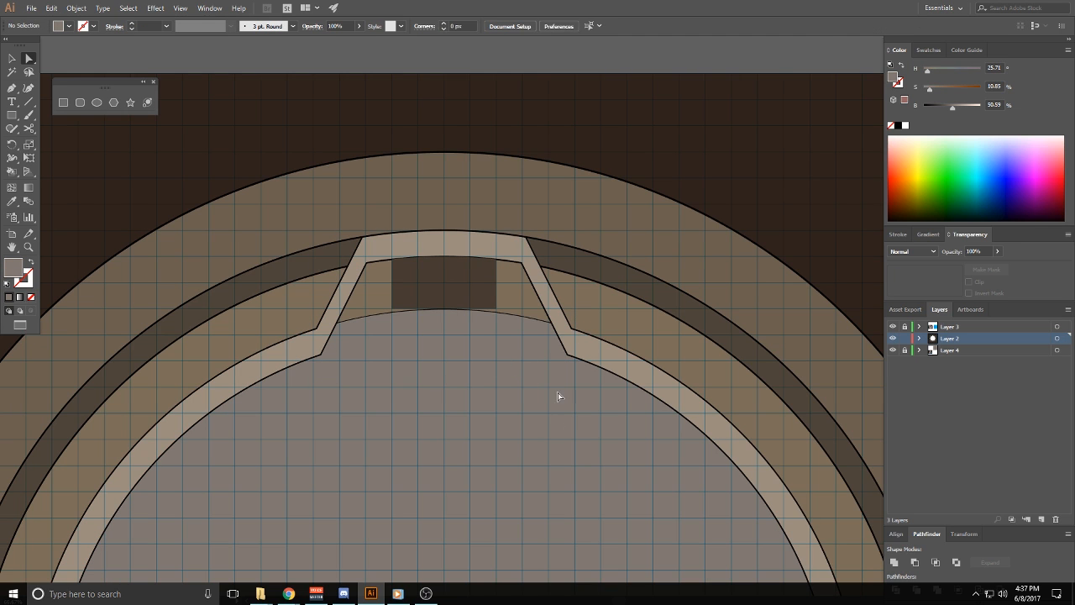
left_click(519, 311)
key("ctrl+z")
left_click(529, 407)
left_click(485, 304)
key("Delete")
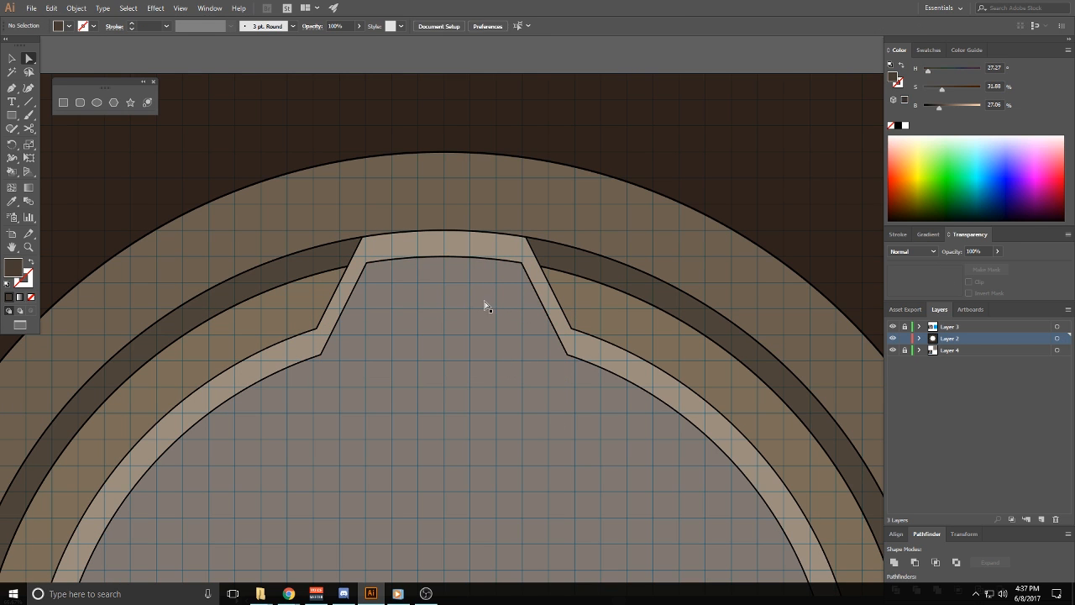
left_click(485, 305)
key("ctrl+z")
Give the dark rectangles in both alcoves a black stroke
left_click(549, 435)
scroll(573, 454, "down", 2)
left_click_drag(580, 449, 609, 216)
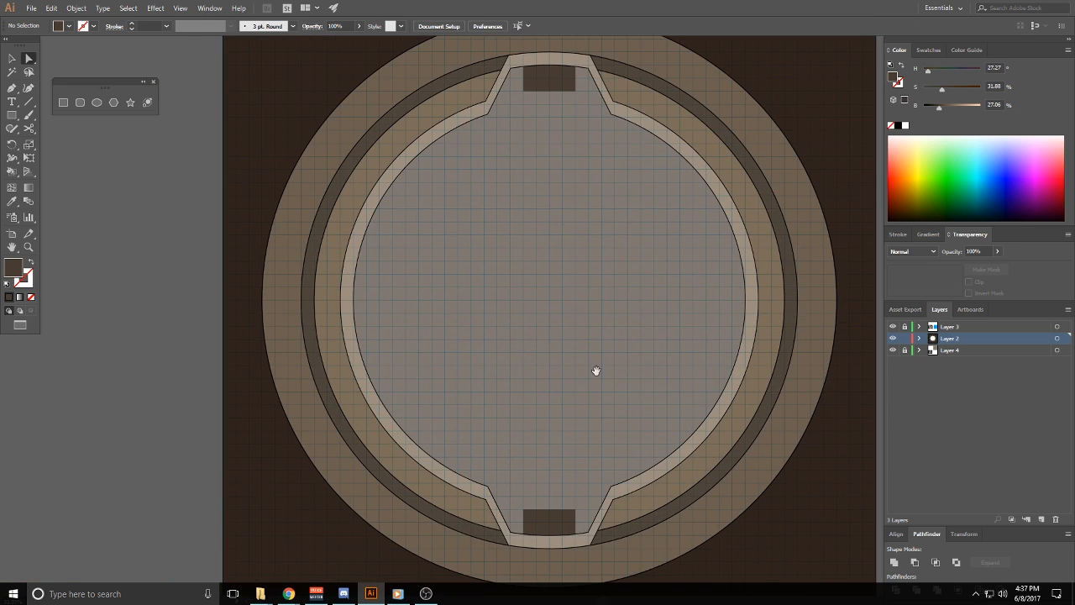
mouse_move(595, 374)
left_mouse_down()
mouse_move(594, 305)
mouse_move(605, 381)
left_mouse_up()
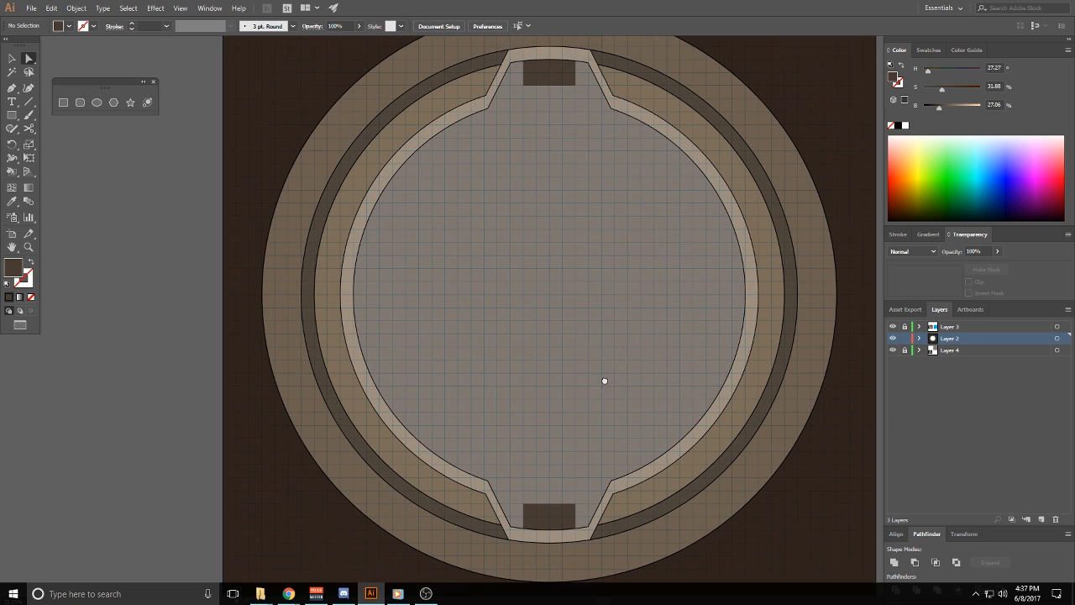
left_click(572, 530)
left_click(558, 87, "shift")
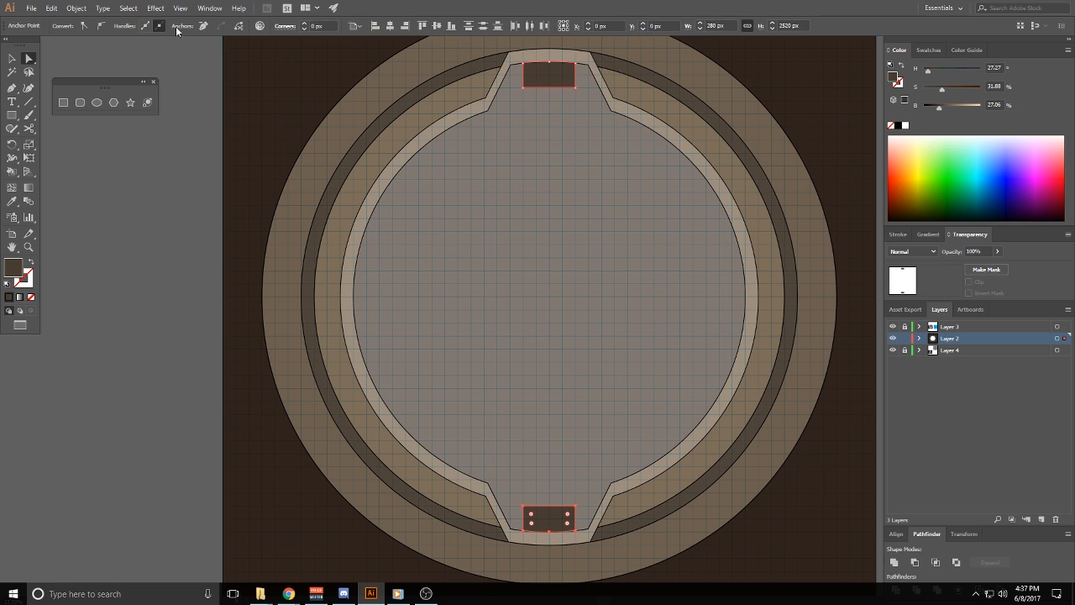
left_click(898, 125)
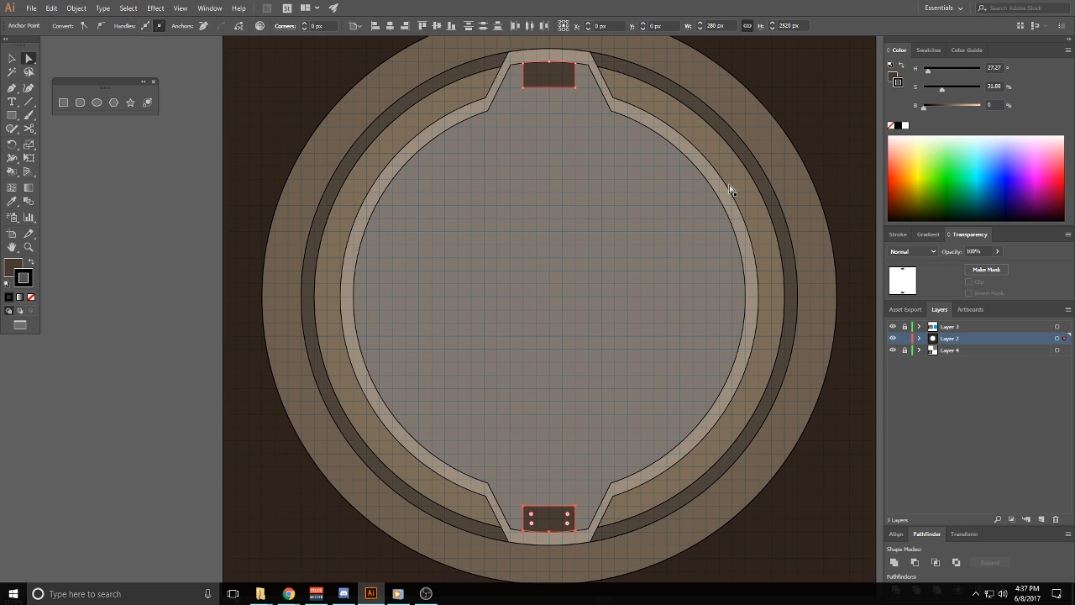
Select the dark rectangles in both alcoves together and set their stroke weight to 5 pt
left_click(662, 224)
left_click(544, 89)
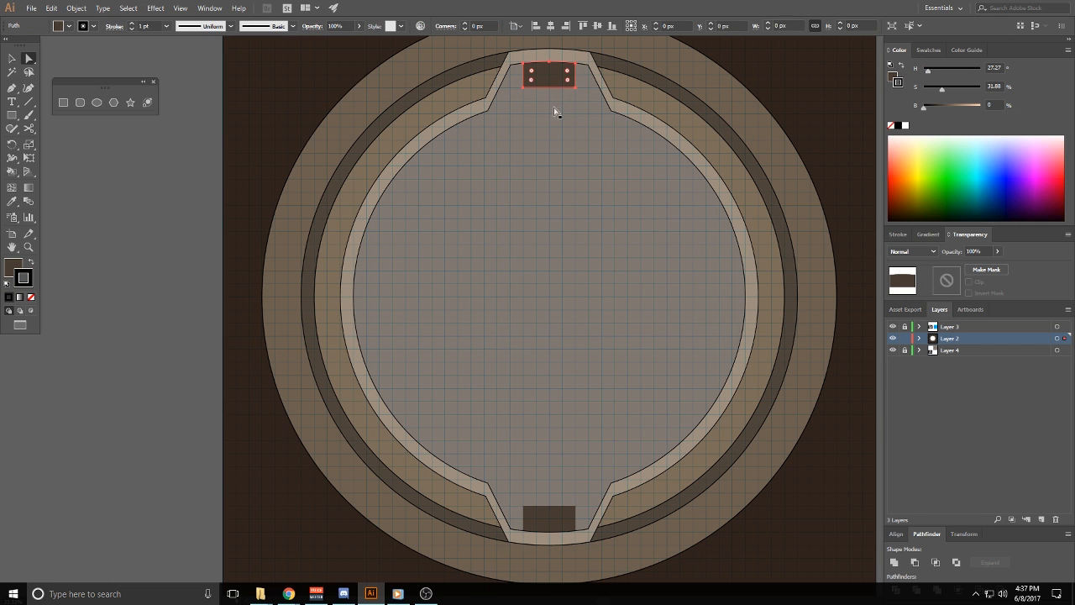
left_click(558, 531, "shift")
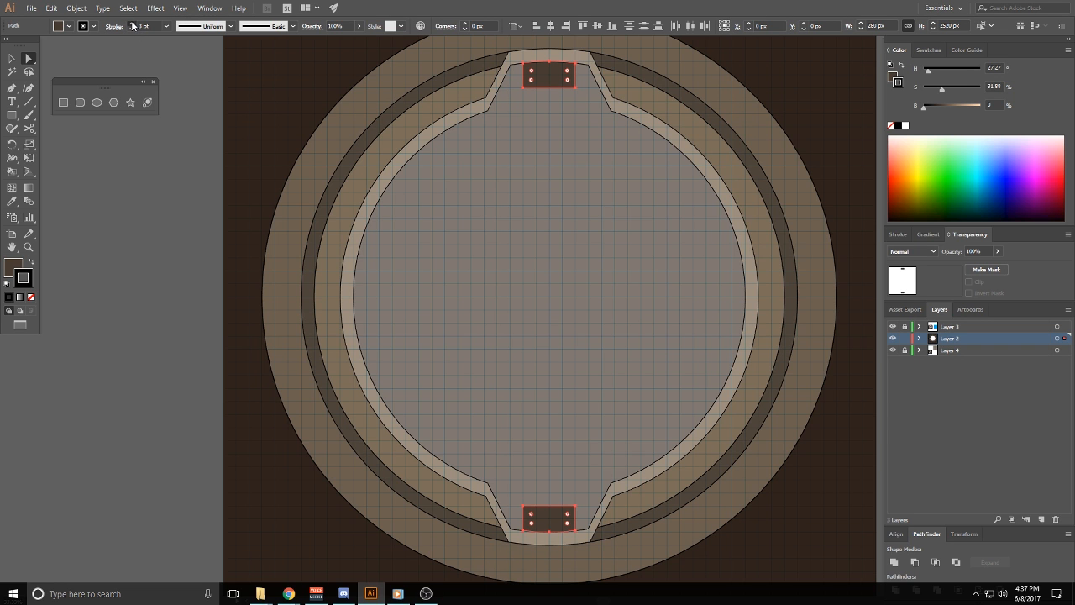
left_click(535, 194)
scroll(576, 202, "down", 2)
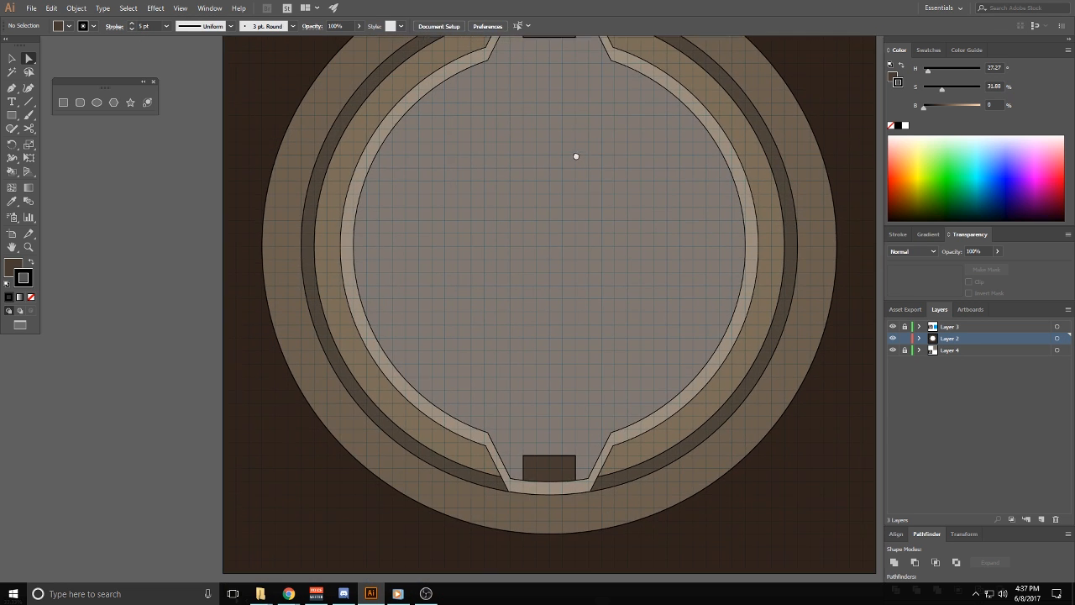
Configure the document grid in the Guides & Grid preferences with a gridline every 70 px and four subdivisions
scroll(602, 422, "up", 1)
left_click(12, 87)
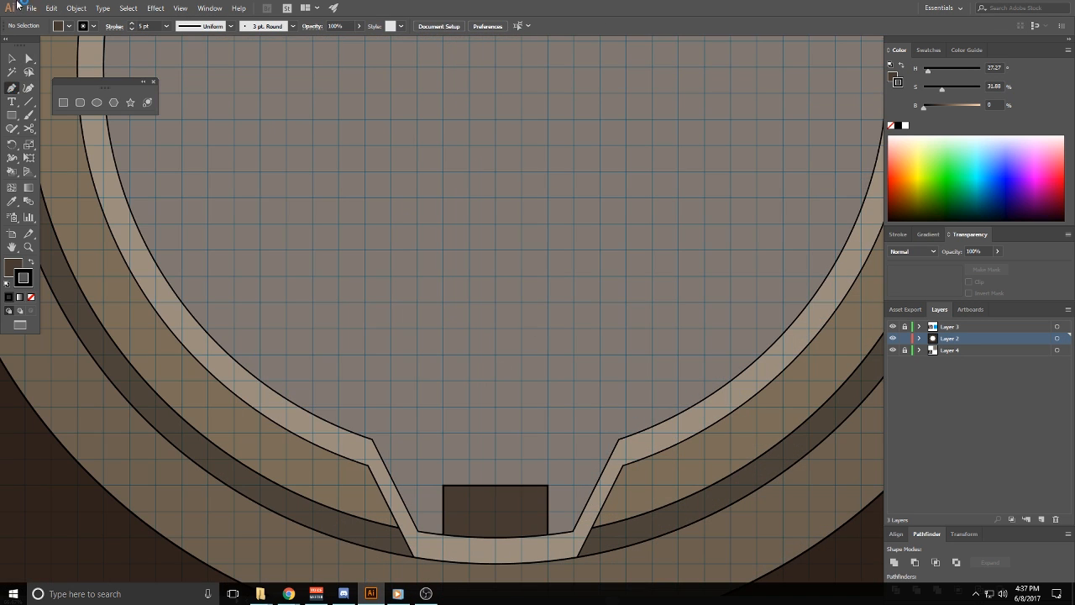
left_click(31, 9)
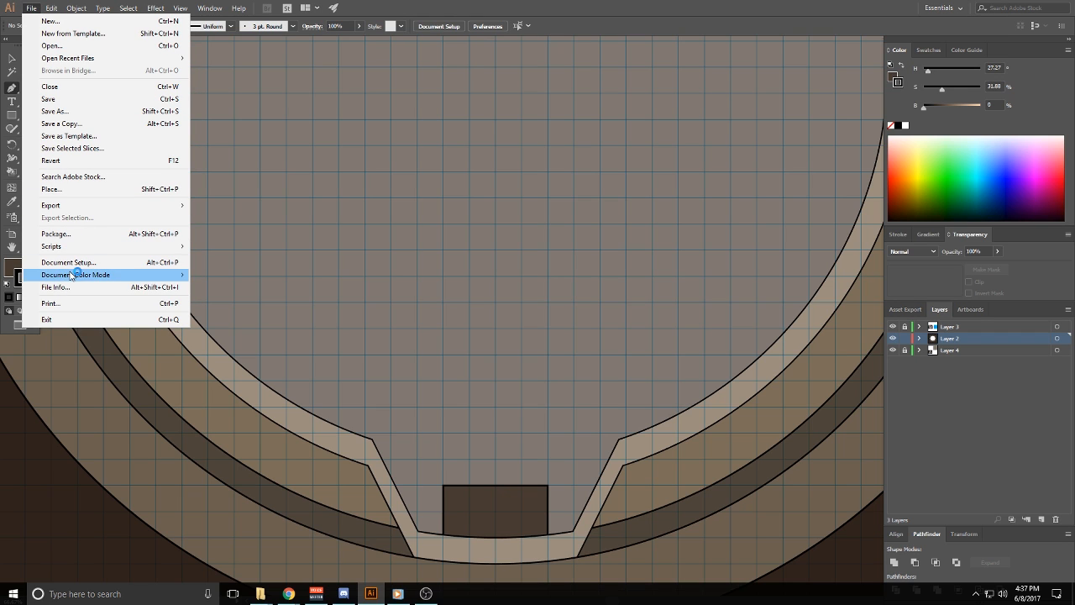
mouse_move(51, 9)
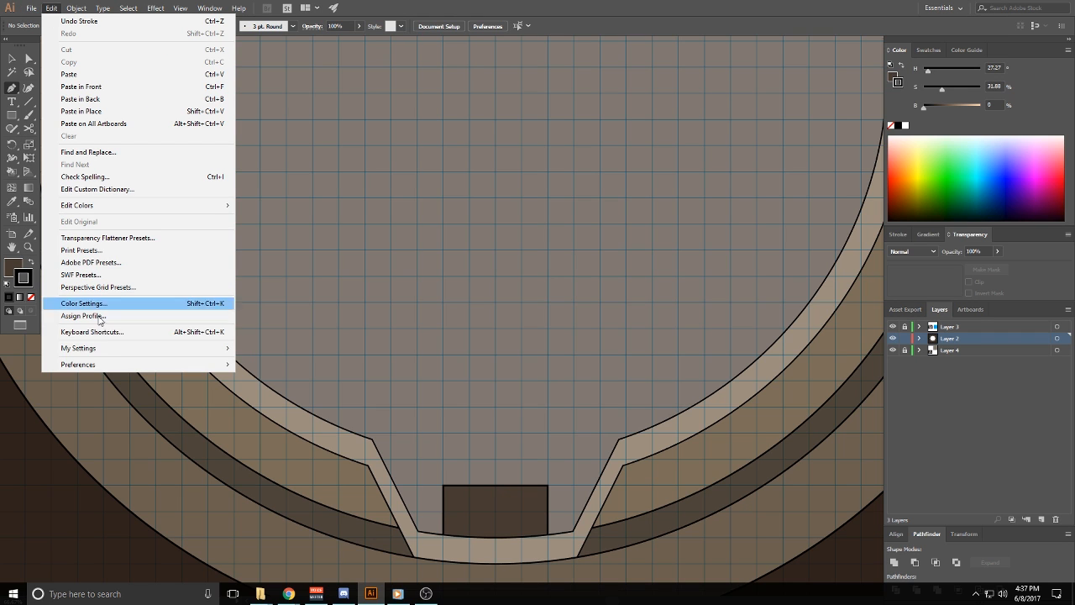
mouse_move(162, 350)
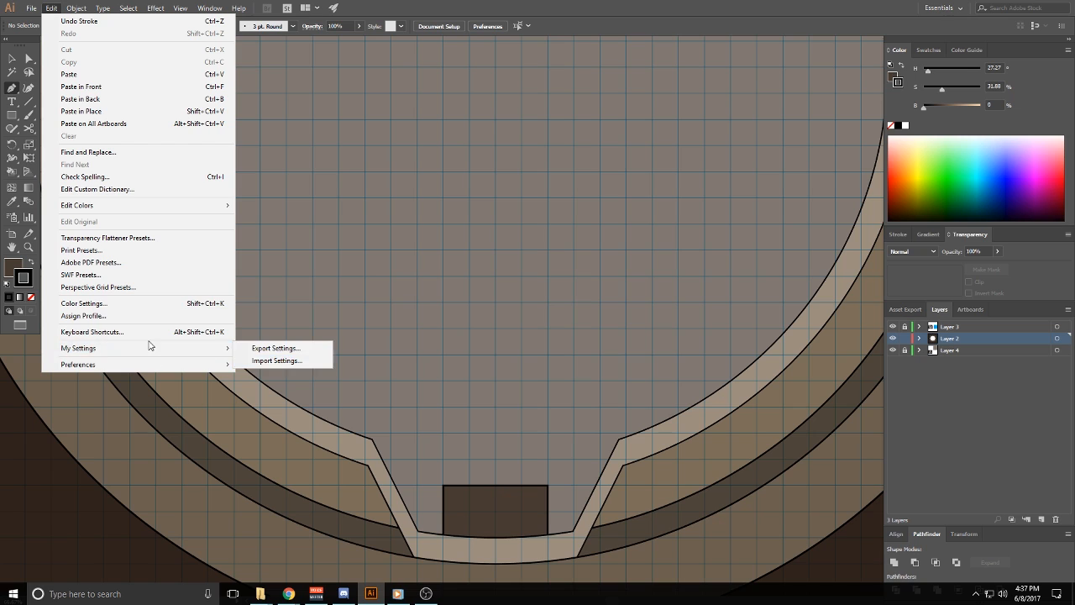
mouse_move(135, 370)
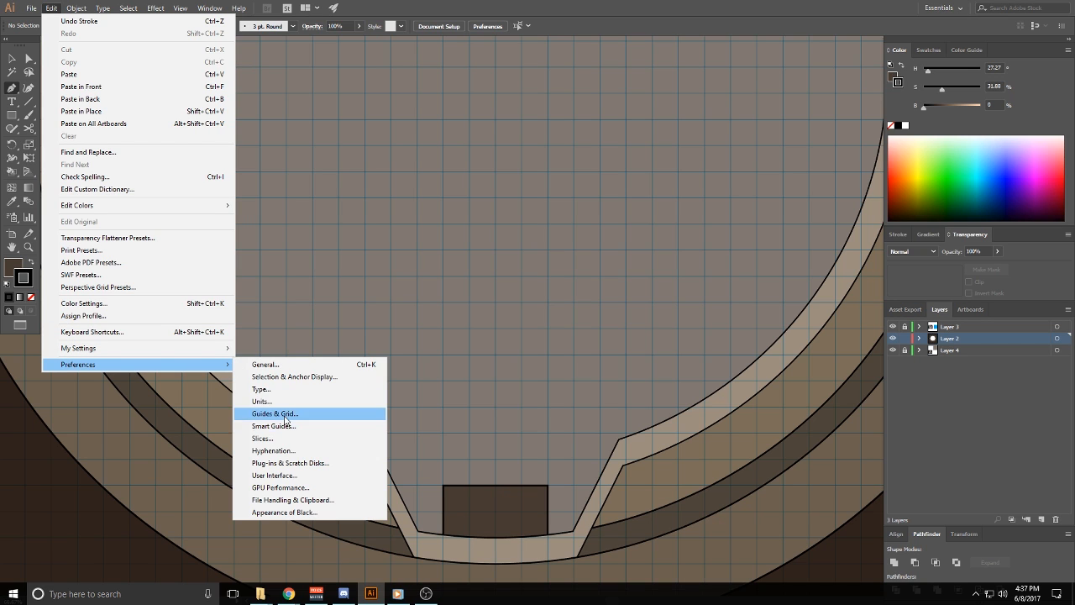
left_click(287, 415)
key("Tab")
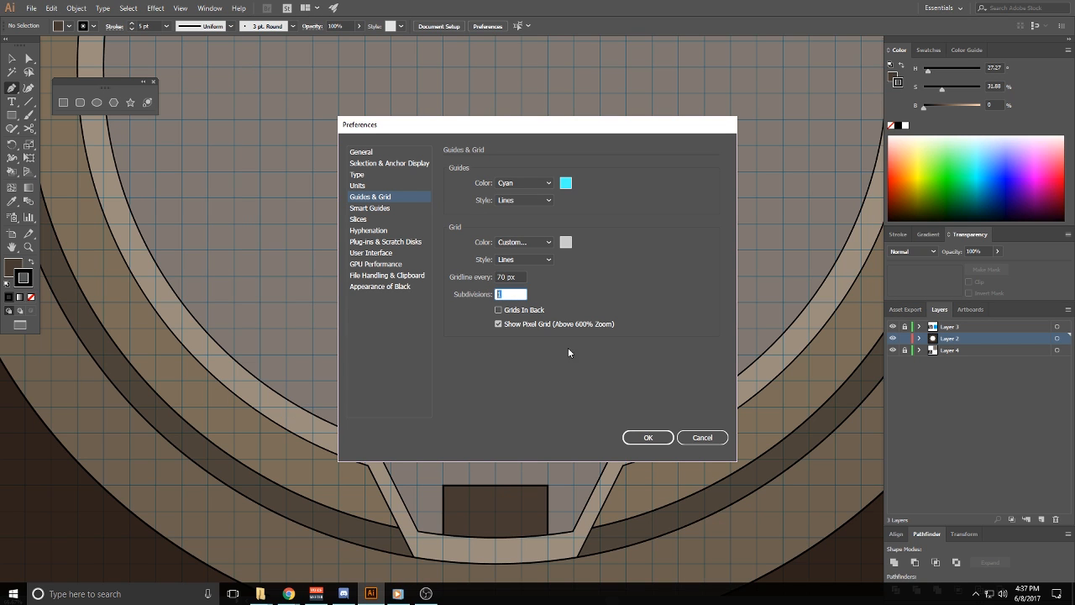
left_click(645, 440)
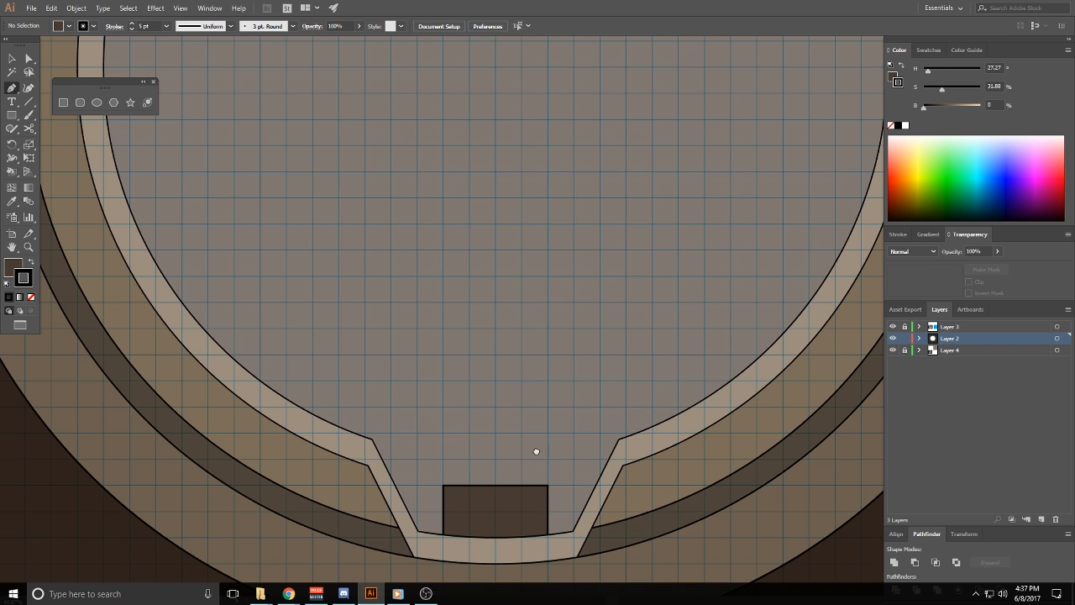
Show the document grid over the artwork around the lower alcove
left_click_drag(536, 452, 554, 312)
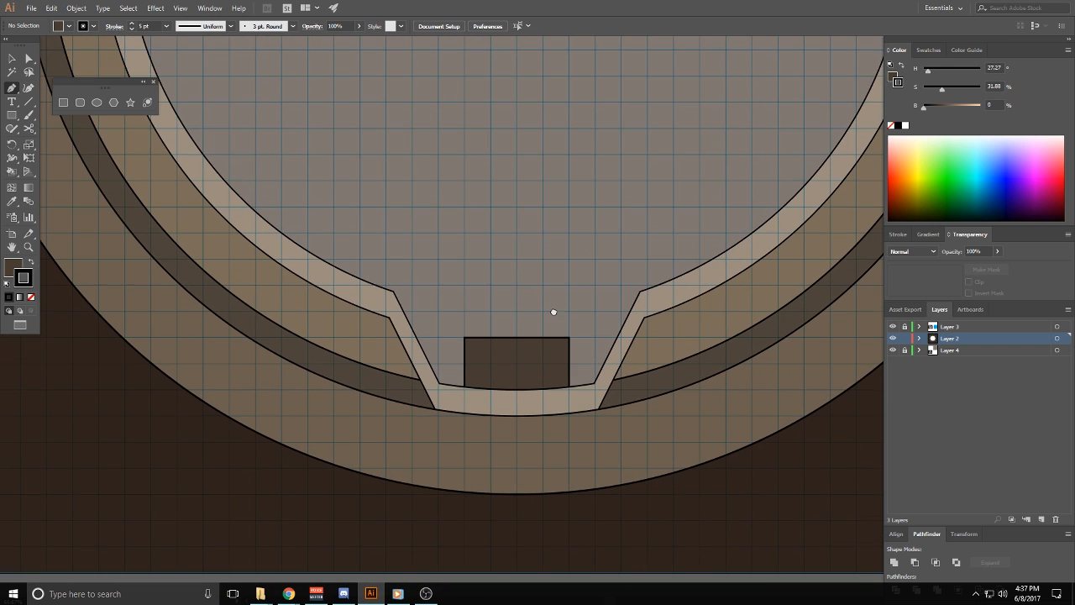
left_click(210, 9)
mouse_move(175, 7)
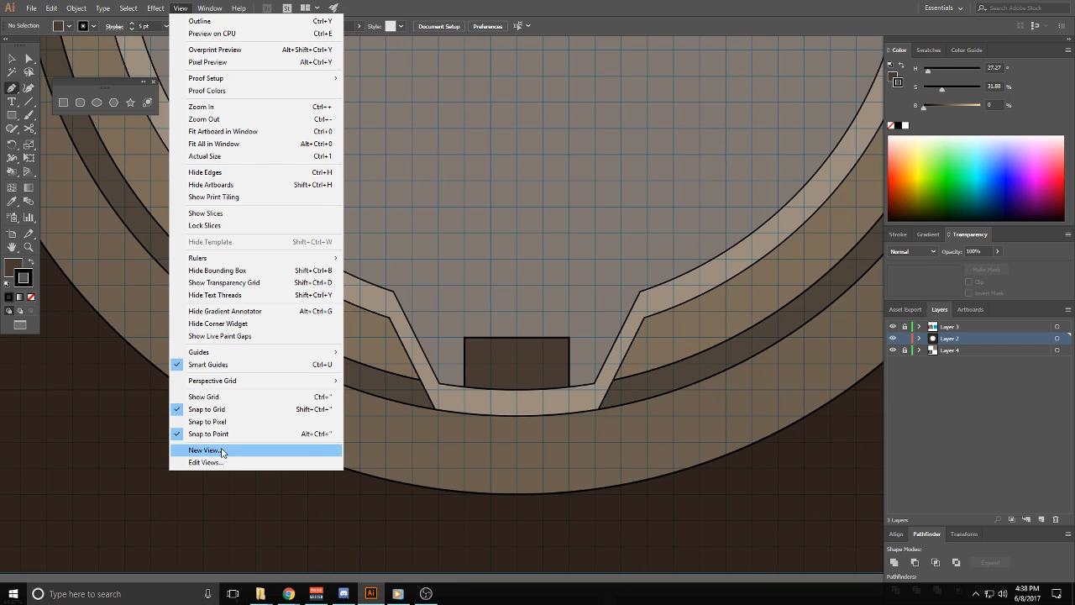
left_click(220, 397)
left_click(178, 8)
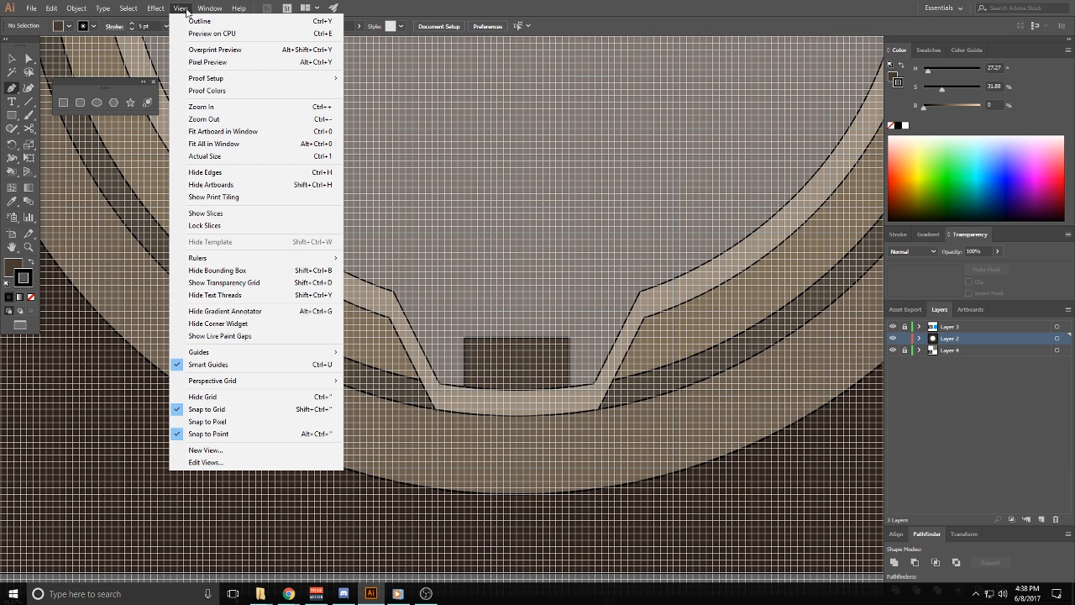
left_click(576, 251)
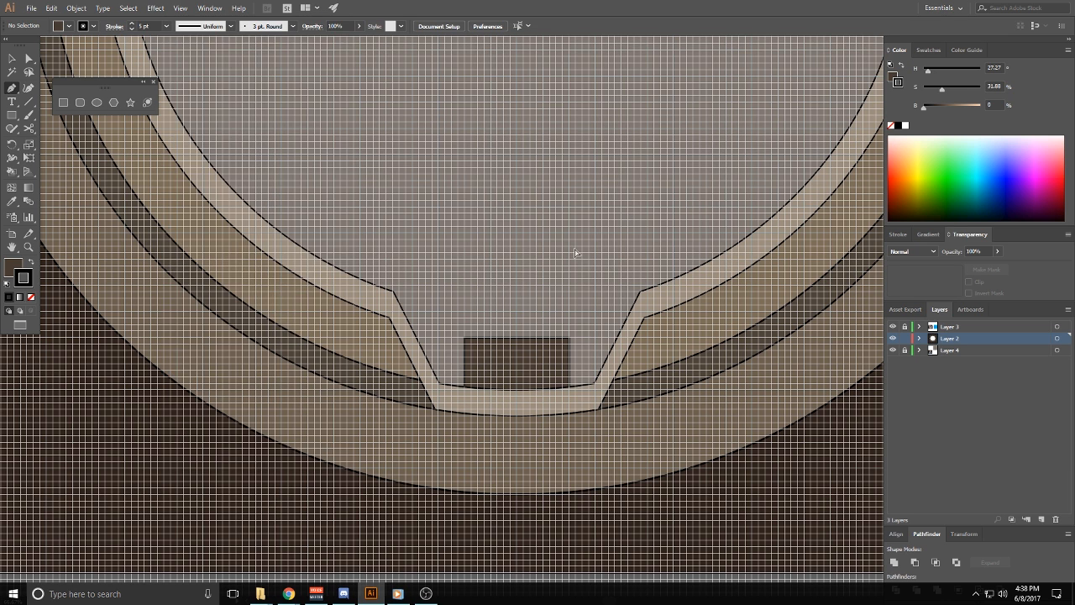
Draw a straight Pen line across the lower alcove's dark rectangle, one grid subdivision below its upper edge, and deselect it
scroll(529, 377, "up", 2)
scroll(529, 379, "up", 1)
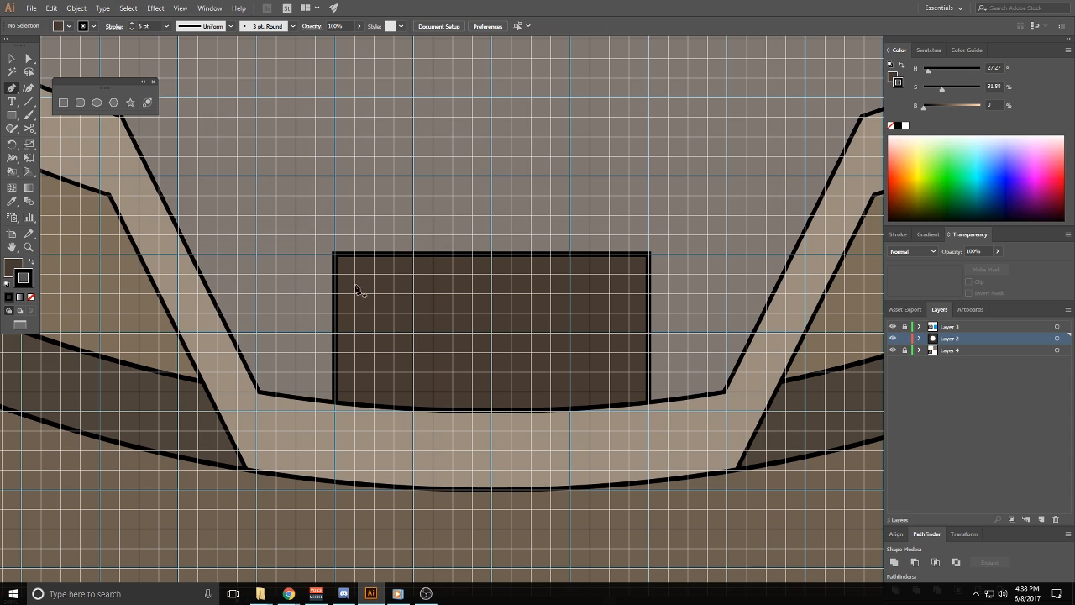
left_click(336, 274)
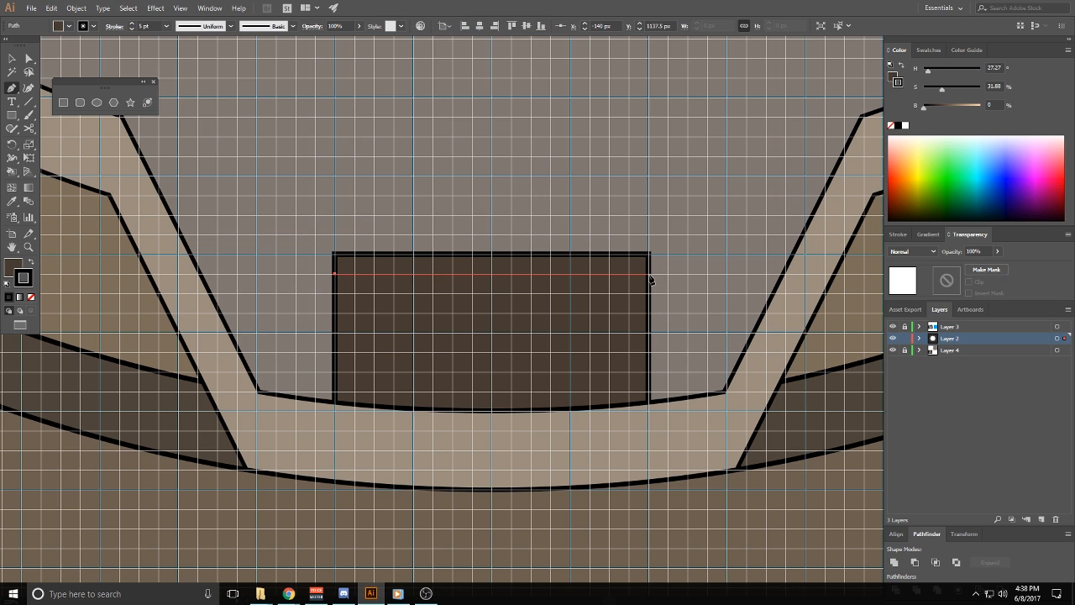
left_click(650, 274)
left_click(685, 287, "ctrl")
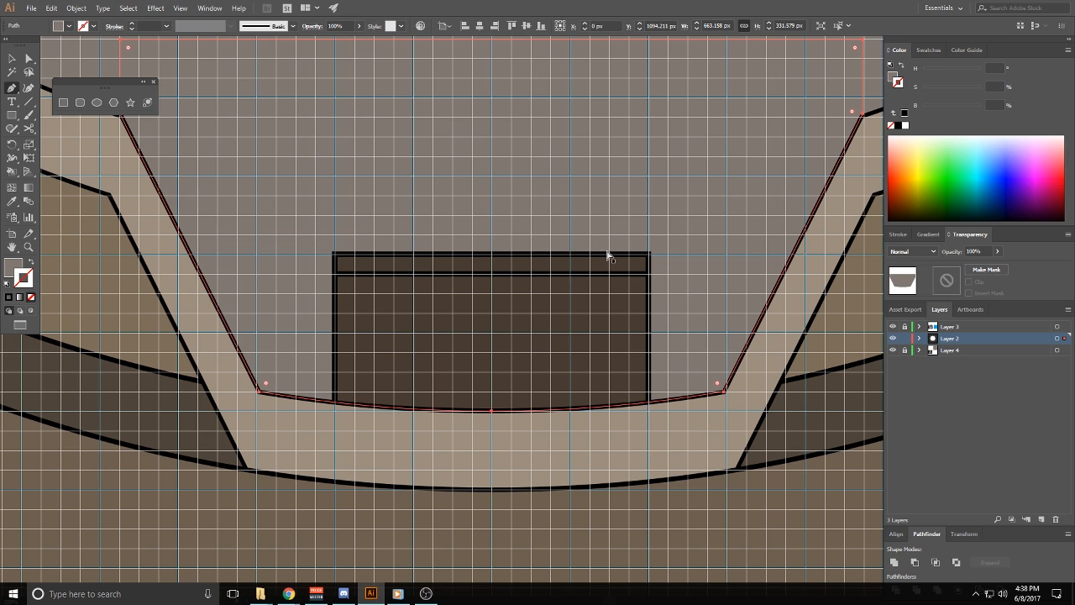
left_click(609, 255, "ctrl")
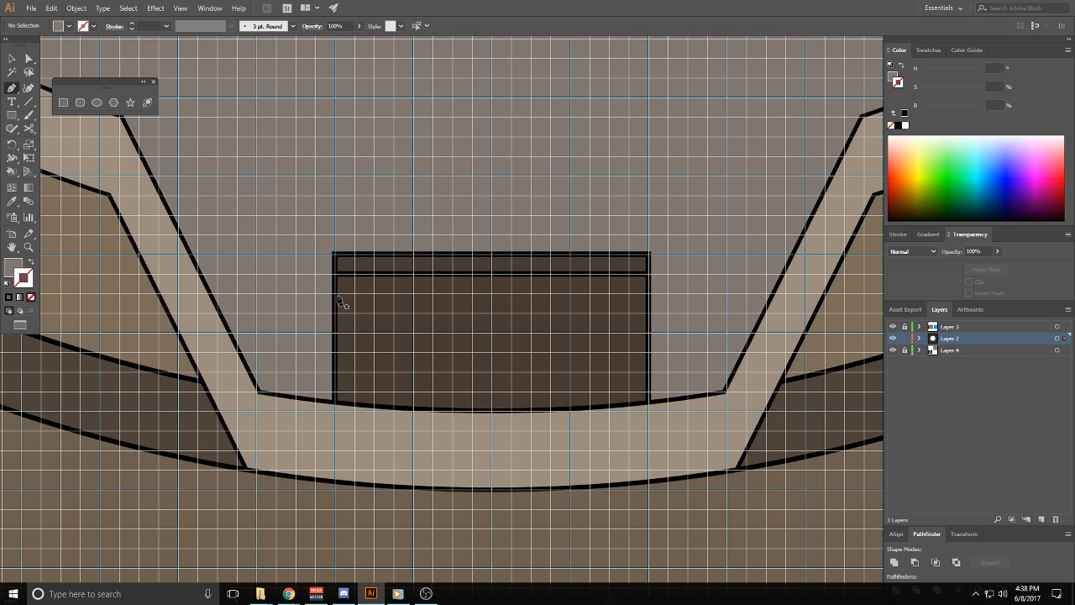
Draw a second line across the dark rectangle one subdivision below the first, and copy the black 5 pt stroke onto it
left_click(335, 293)
left_click(647, 293)
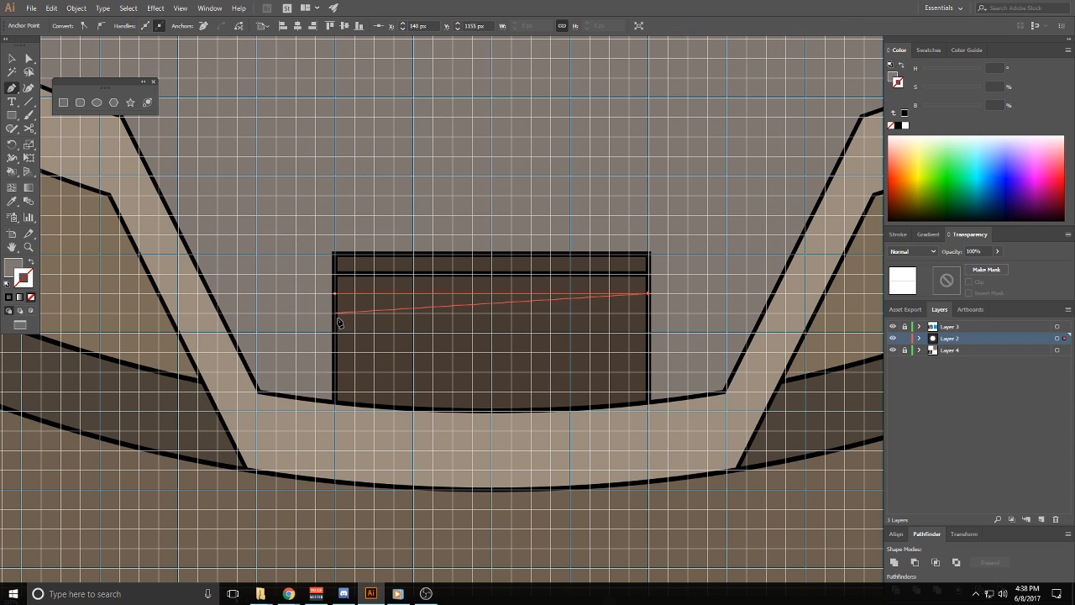
key("i")
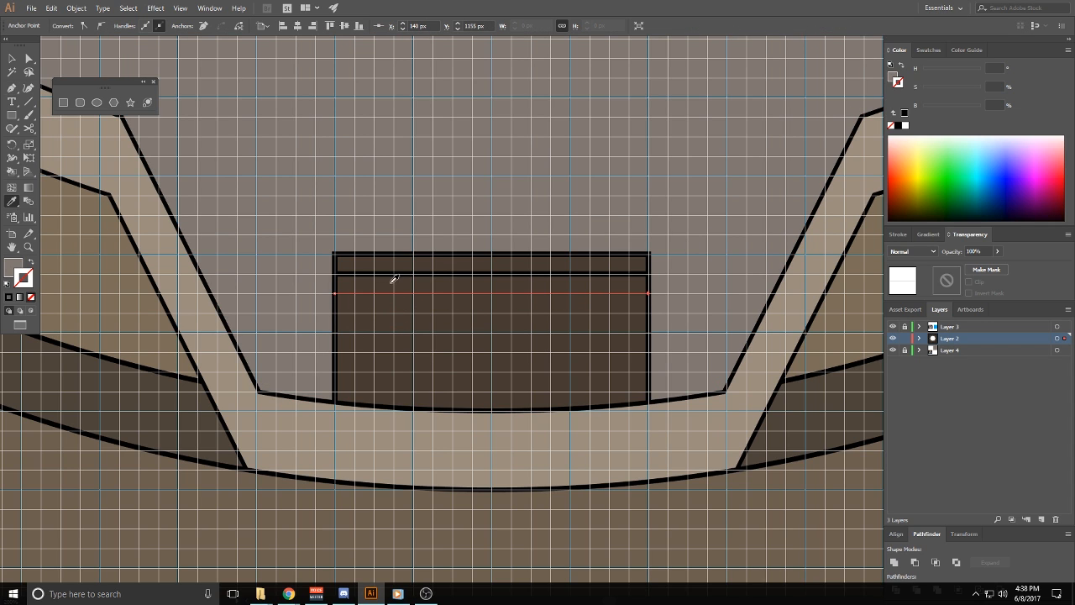
left_click(400, 269)
left_click(353, 192, "ctrl")
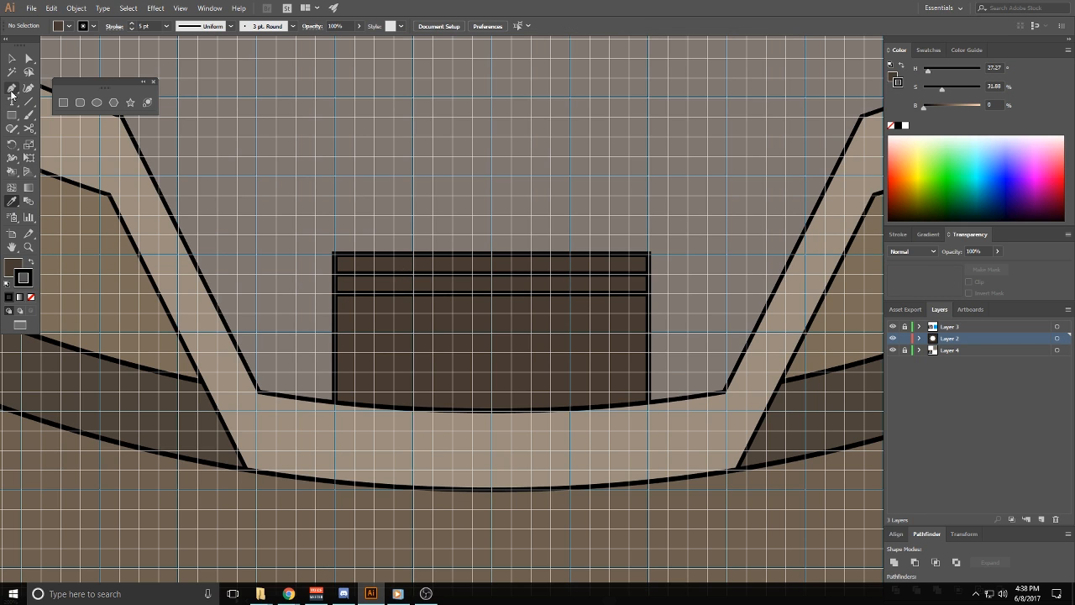
Ready the Pen tool and hide the document grid over the artwork
key("p")
left_click(209, 8)
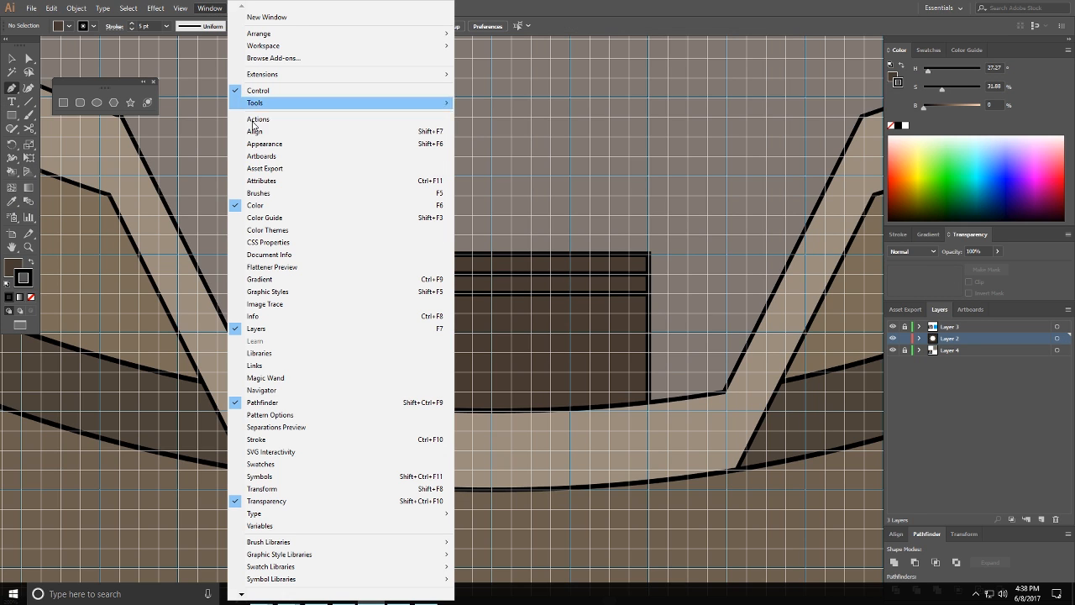
mouse_move(180, 8)
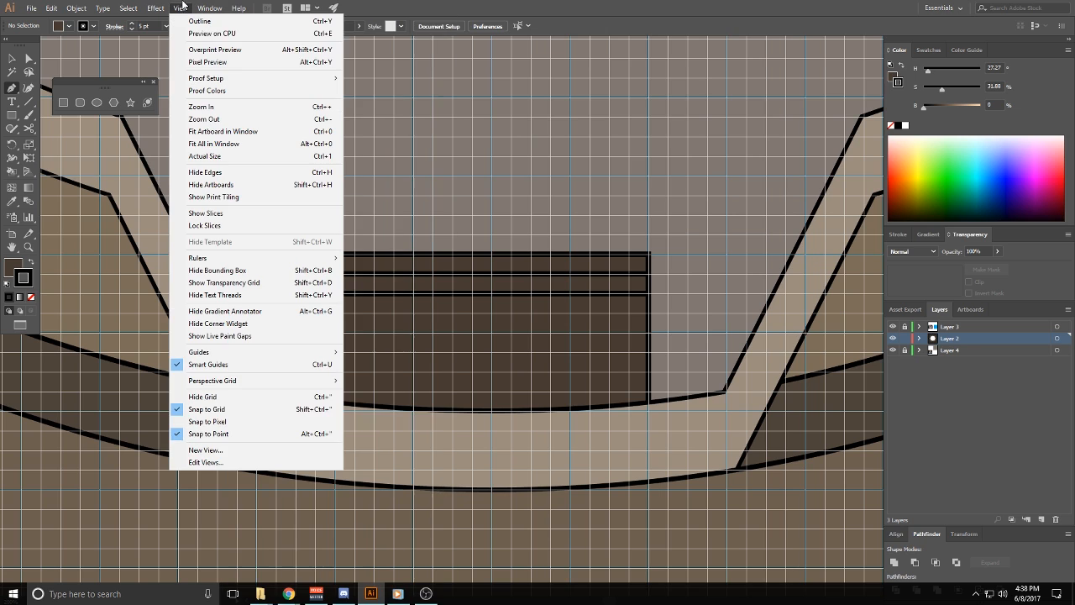
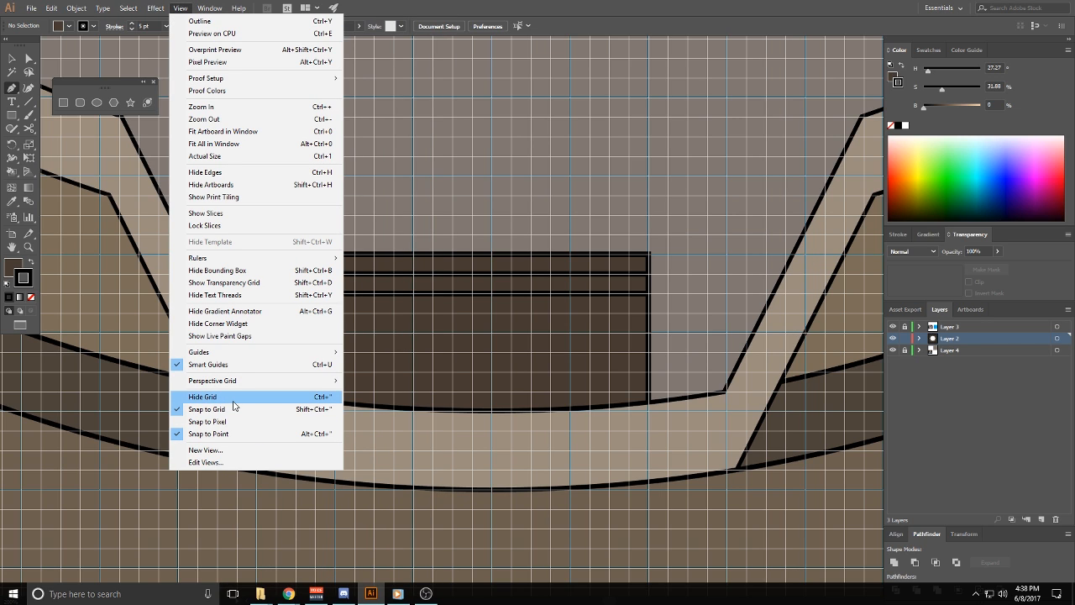
left_click(234, 400)
Draw a third straight Pen line across the lower alcove's dark rectangle, 280 px long and one grid subdivision below the second
left_click(334, 313)
left_click(649, 313)
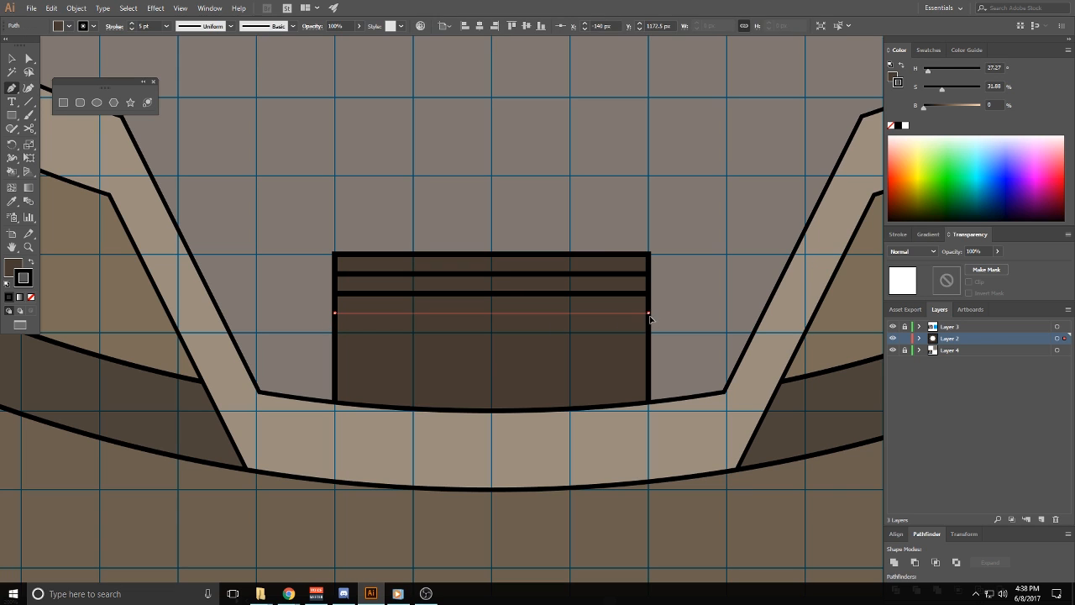
left_click(11, 59)
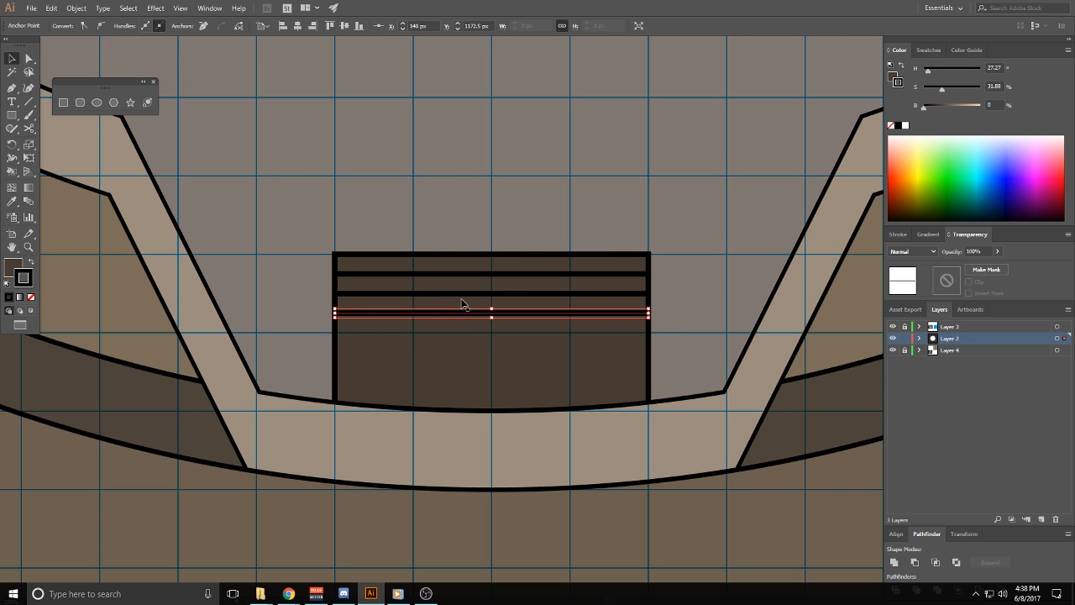
Select the three step lines and duplicate the set twice downward at the same spacing, reaching past the rectangle's lower edge
left_click(462, 300, "shift")
left_click(462, 301, "shift")
left_click(463, 294, "shift")
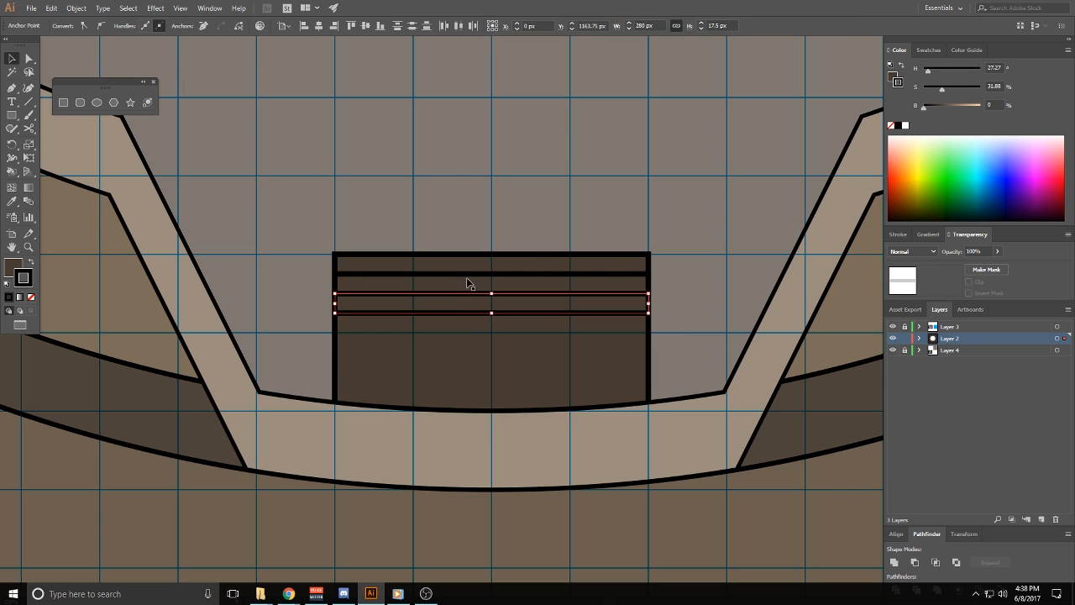
left_click(469, 280, "shift")
left_click(469, 278, "shift")
left_click_drag(469, 278, 468, 347)
key("ctrl+z")
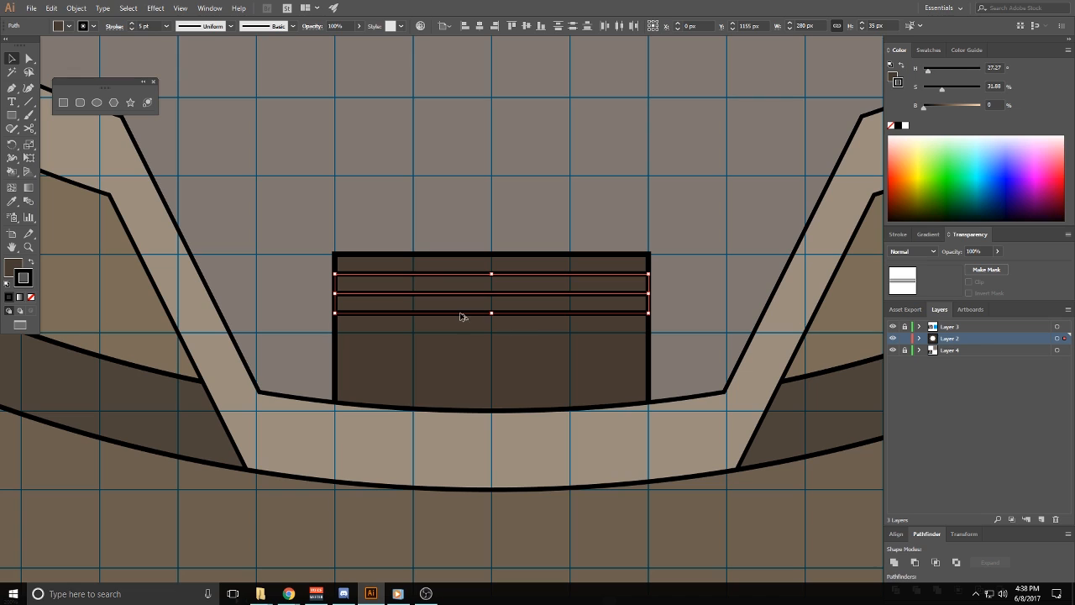
left_click_drag(462, 316, 452, 402)
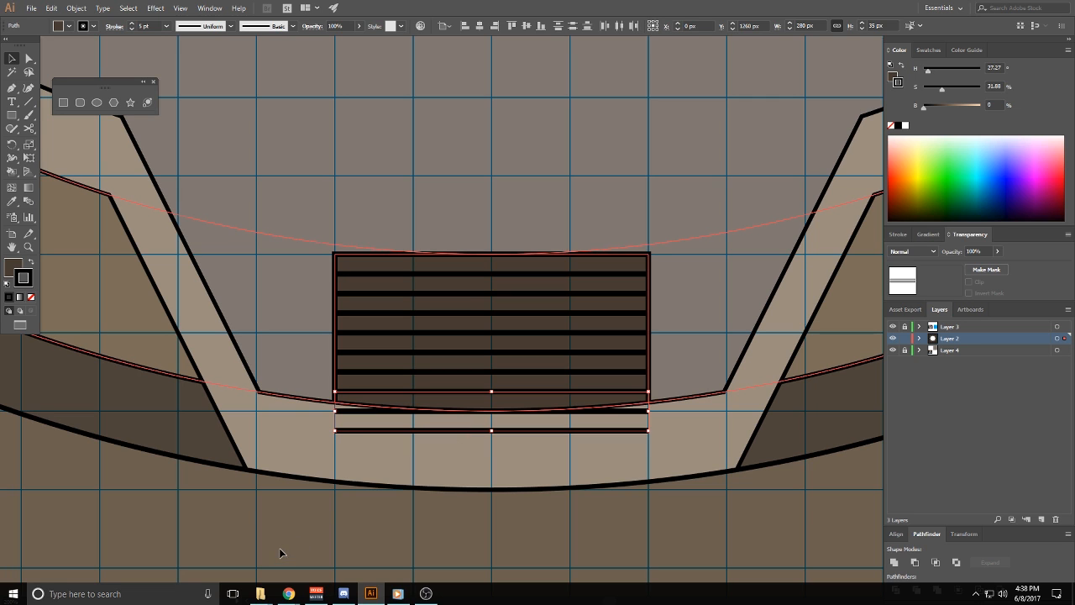
Delete the two lowest duplicated lines that extend past the dark rectangle onto the light wall
left_click(362, 411)
left_click(356, 436)
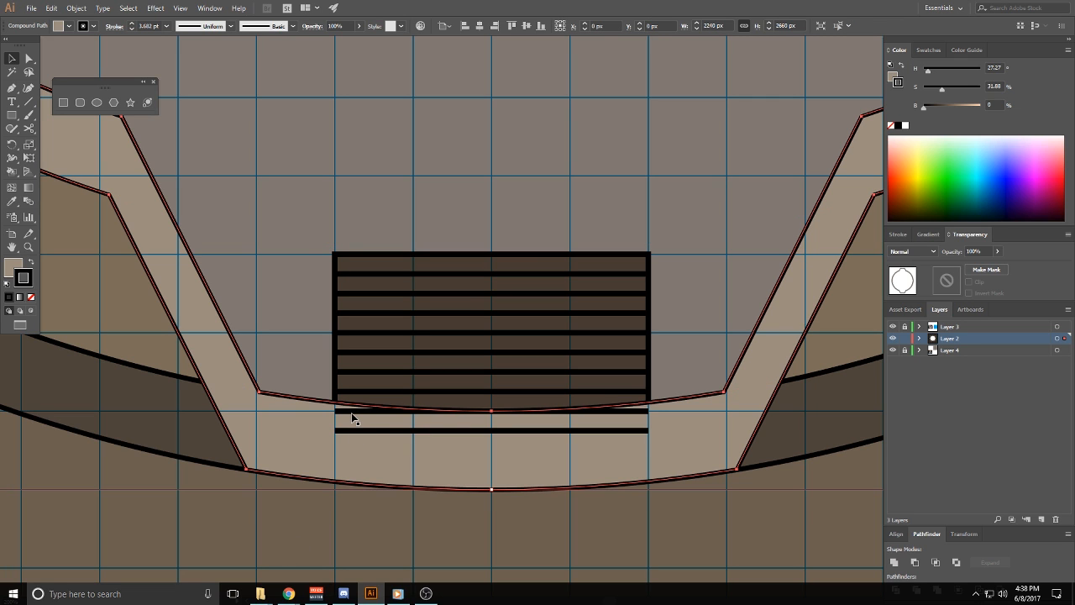
left_click(351, 430)
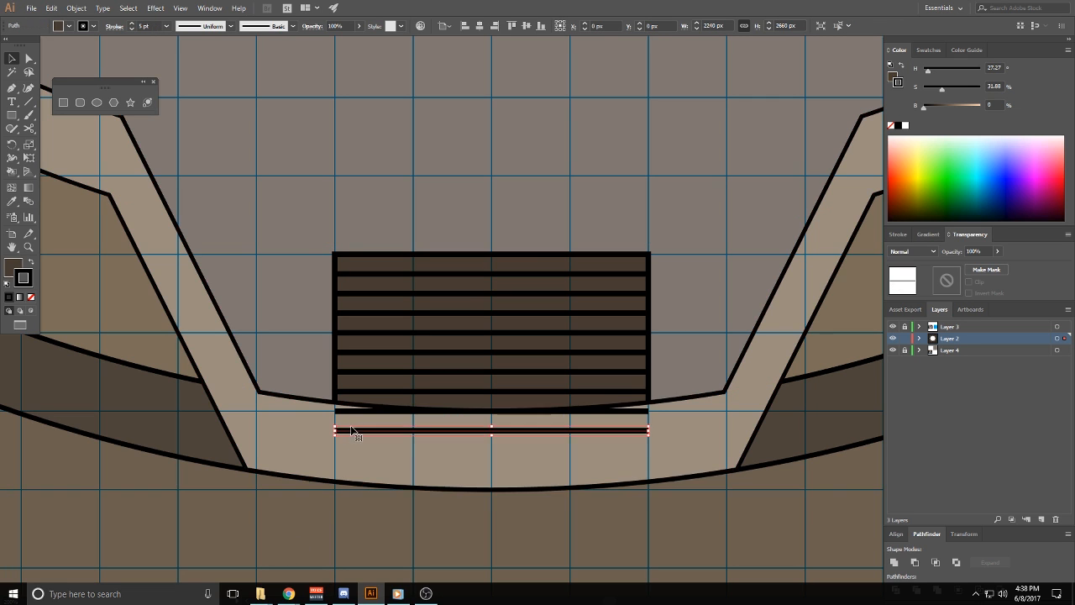
left_click(352, 412, "shift")
key("Delete")
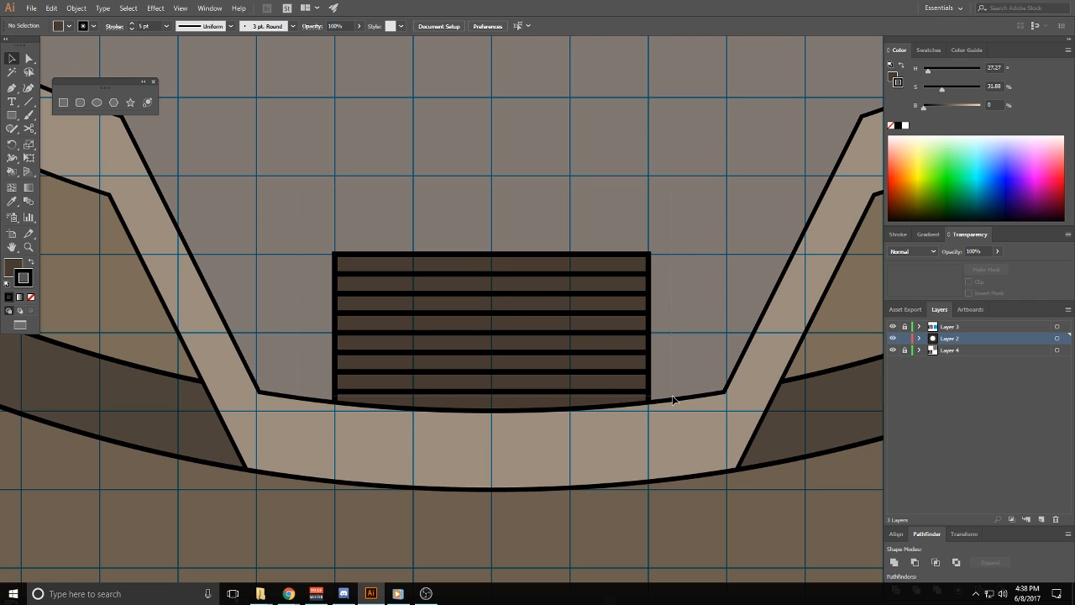
Try to select all step lines in the lower alcove without the grouped shapes around them
left_click_drag(673, 396, 673, 397)
left_click(748, 296, "shift")
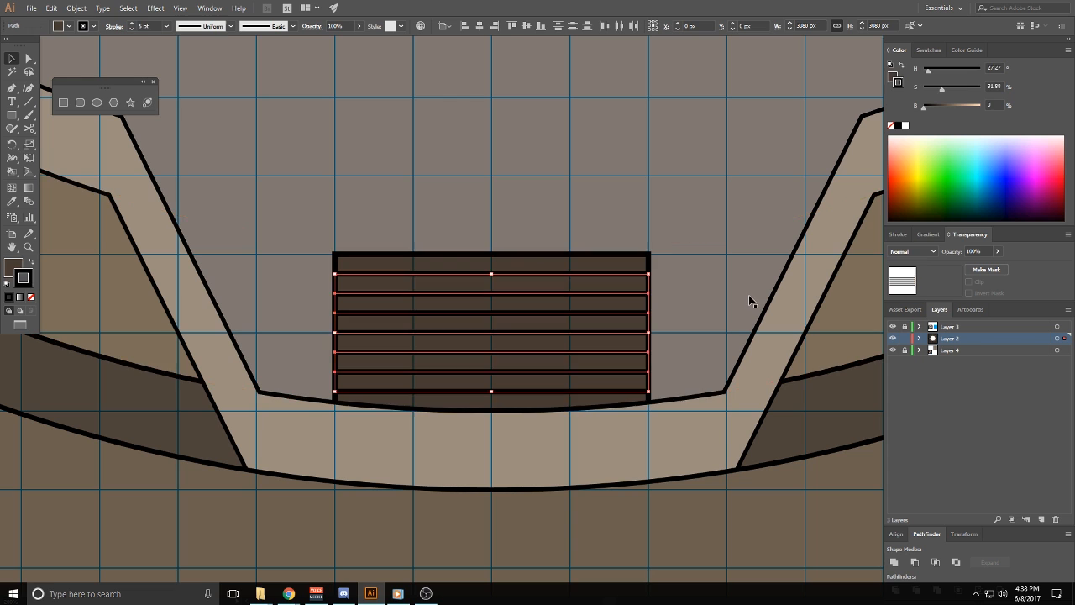
scroll(754, 286, "down", 3)
left_click(659, 272, "shift")
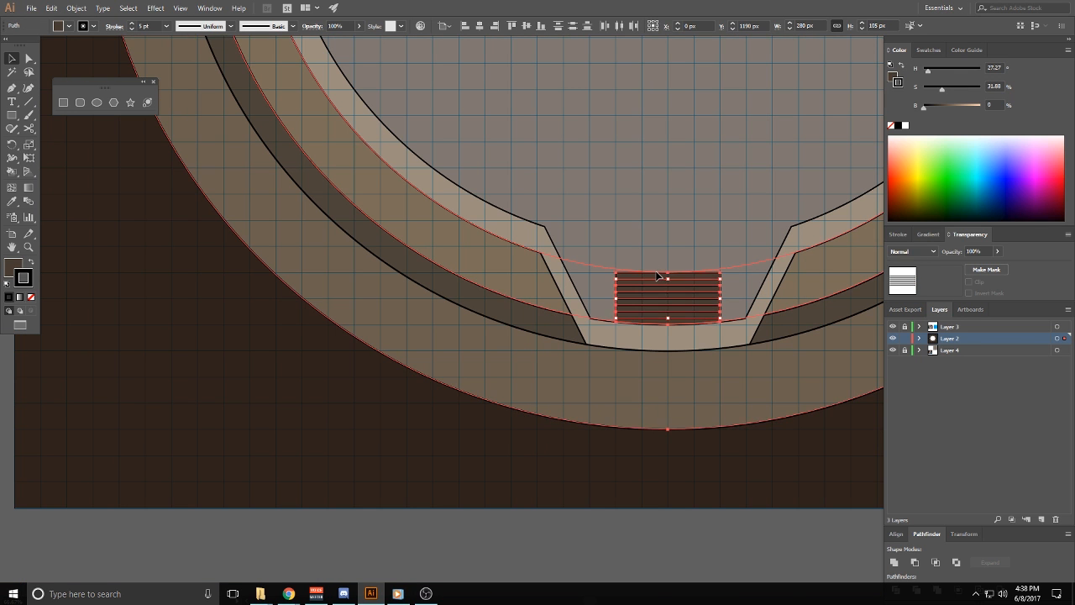
left_click(673, 258)
scroll(680, 270, "up", 3)
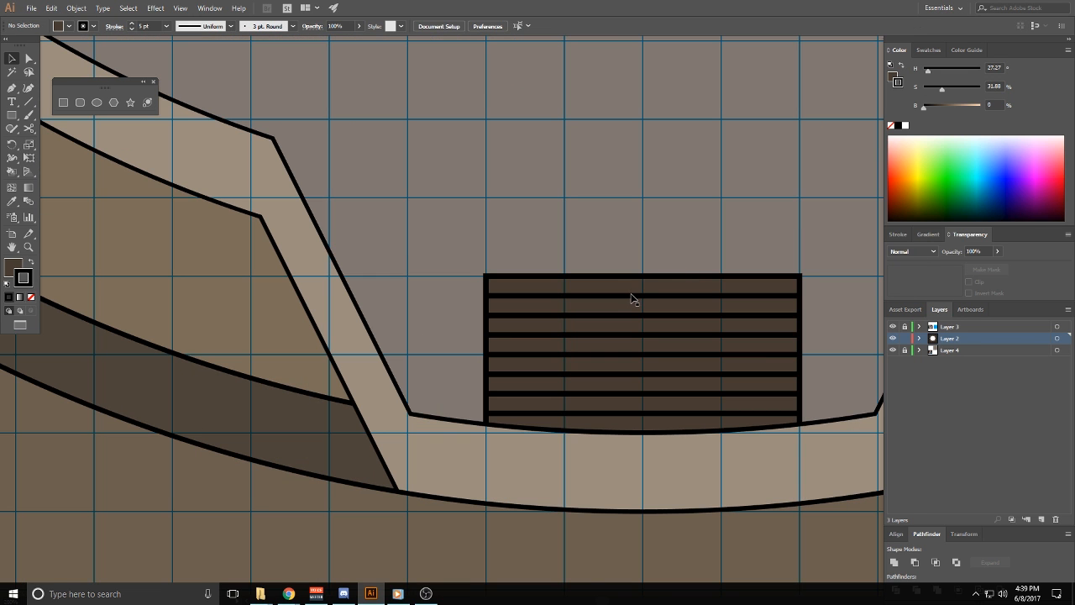
left_click(636, 316)
left_click(631, 296)
left_click(629, 318, "shift")
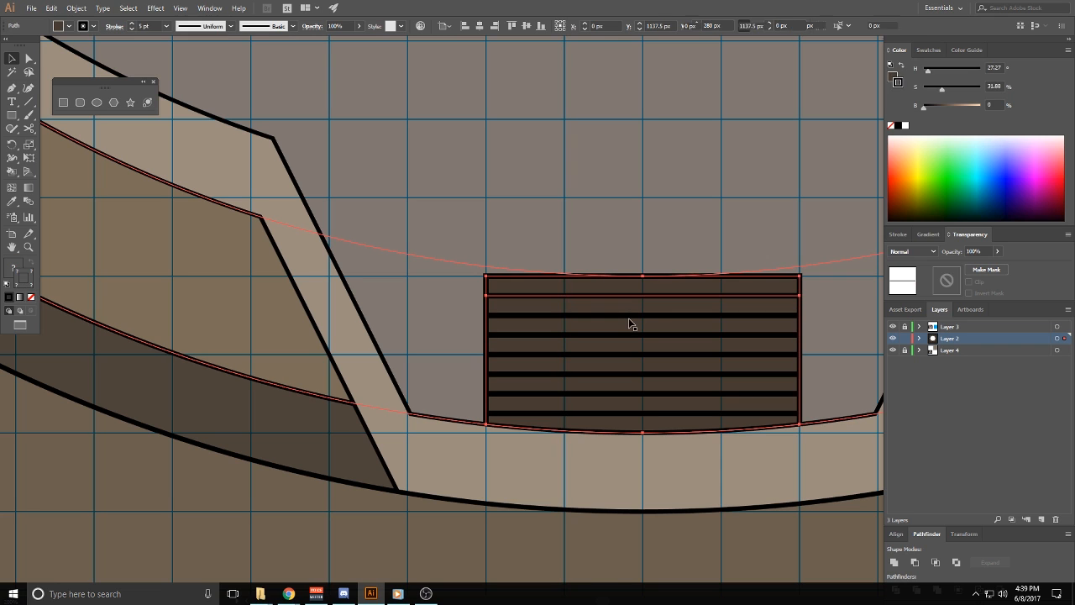
left_click(629, 321, "shift")
left_click(630, 316, "shift")
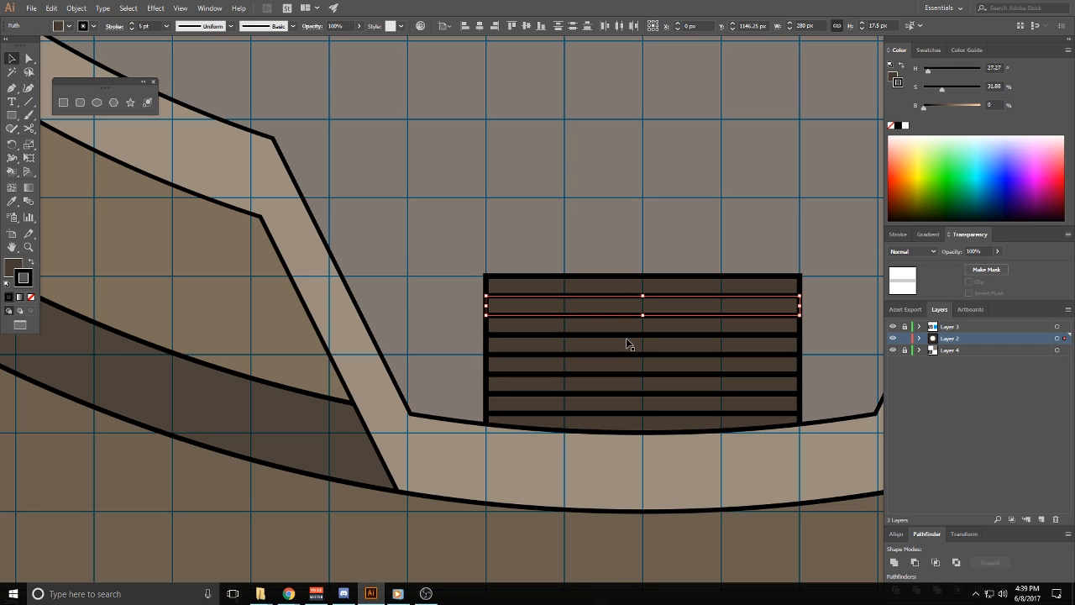
left_click(626, 338, "shift")
left_click(628, 339, "shift")
left_click(631, 341, "shift")
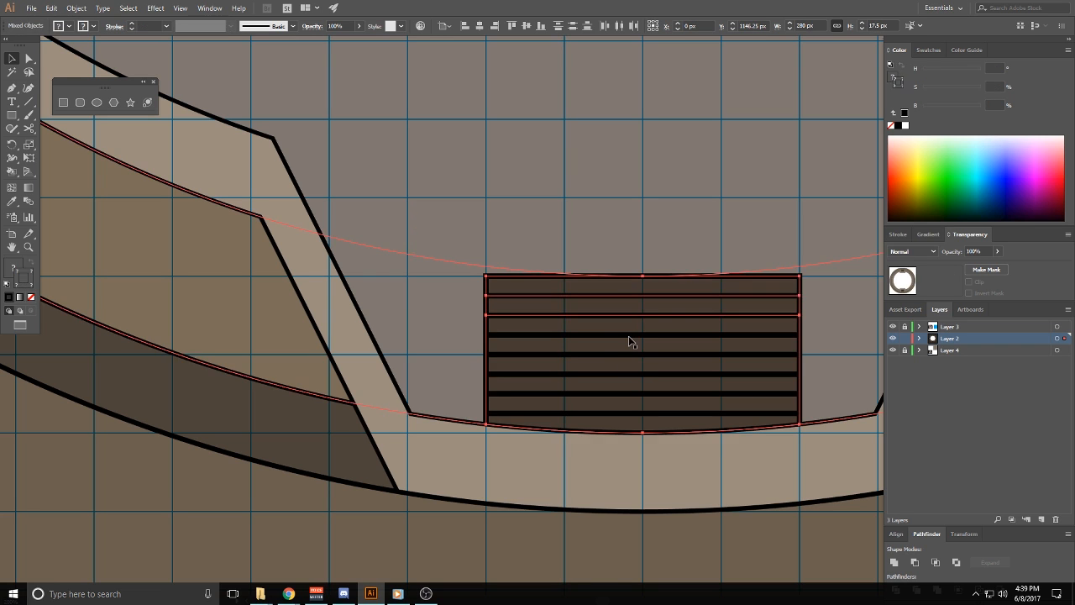
left_click(631, 340, "shift")
left_click(632, 339, "shift")
left_click(632, 338, "shift")
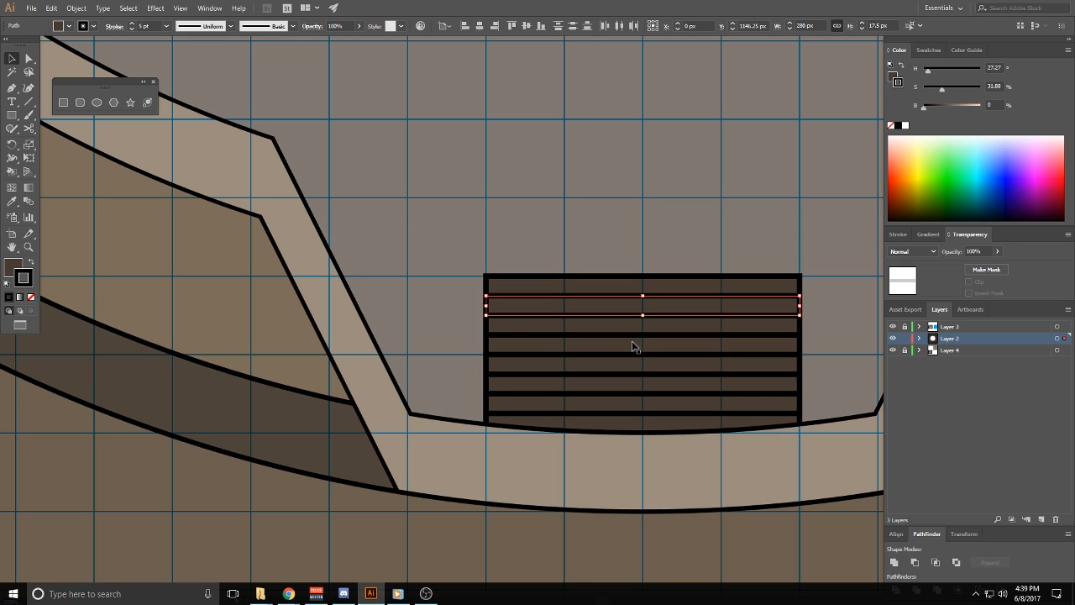
left_click(632, 336, "shift")
scroll(632, 335, "down", 5)
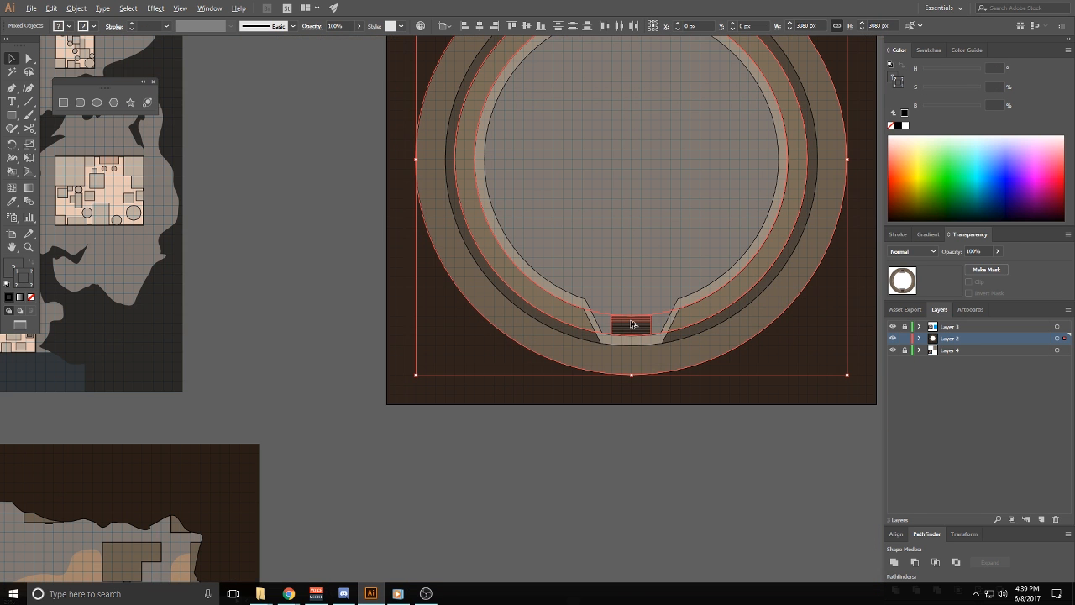
left_click(609, 438)
left_click(617, 494)
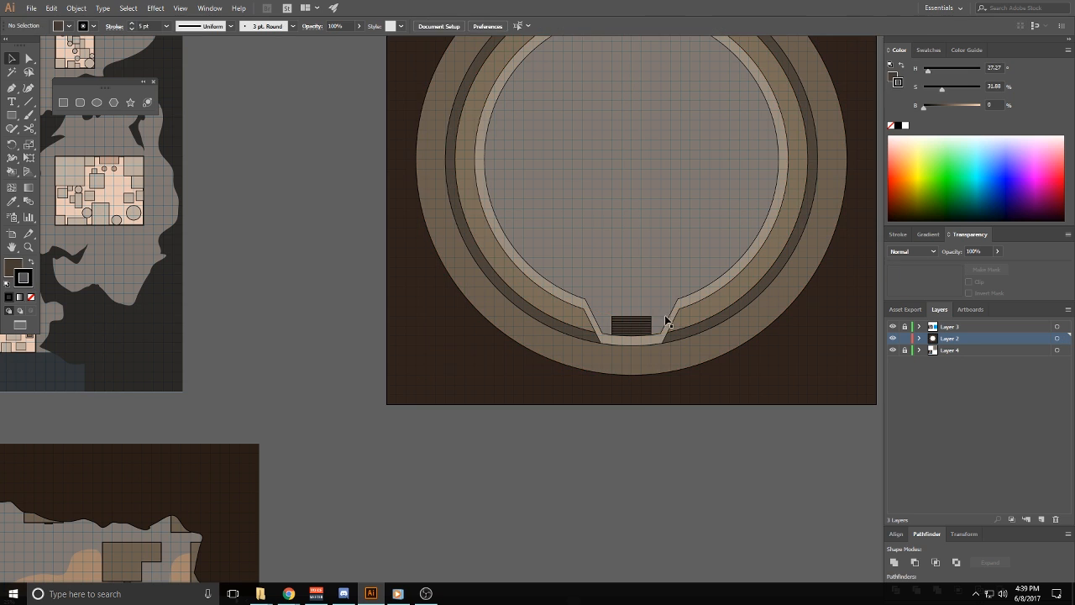
Isolate the ring group, cut the dark rectangles of both alcoves out of it, and leave isolation mode
left_click(664, 328)
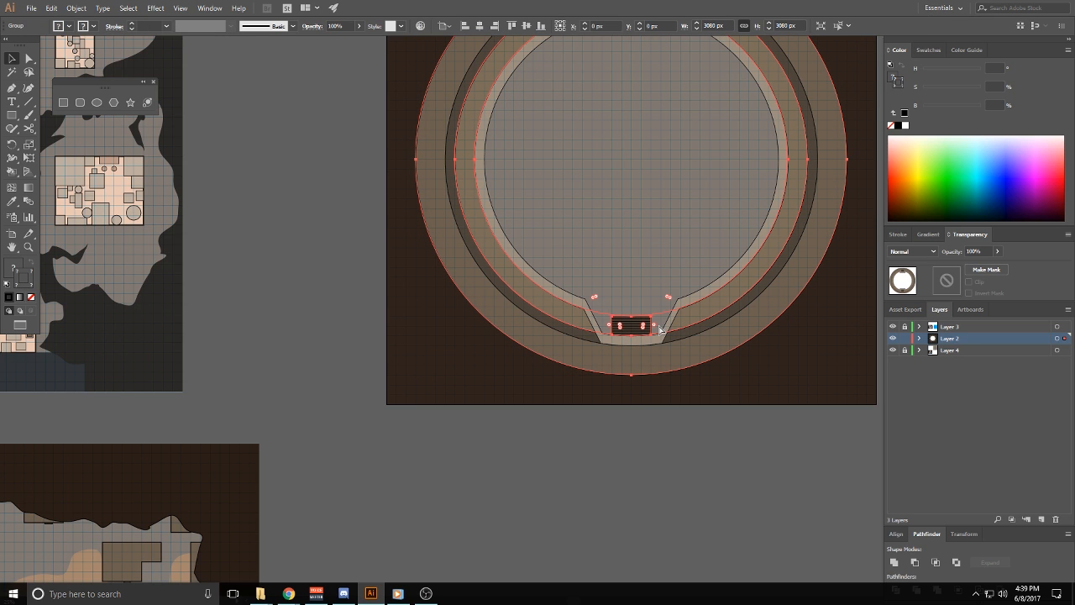
double_click(660, 330)
scroll(624, 429, "up", 4)
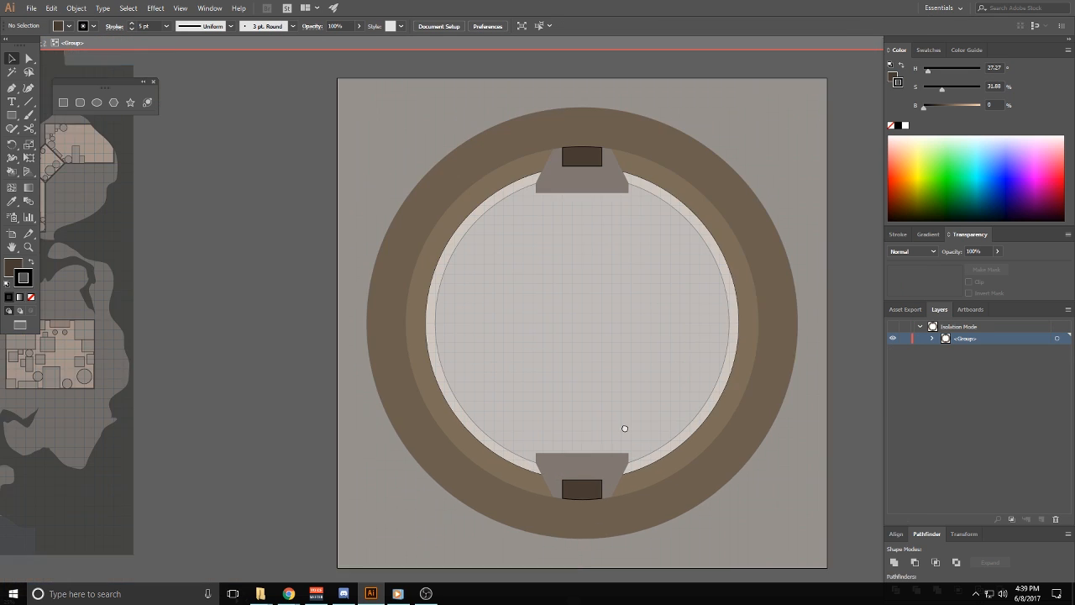
scroll(625, 428, "down", 3)
left_click(564, 427)
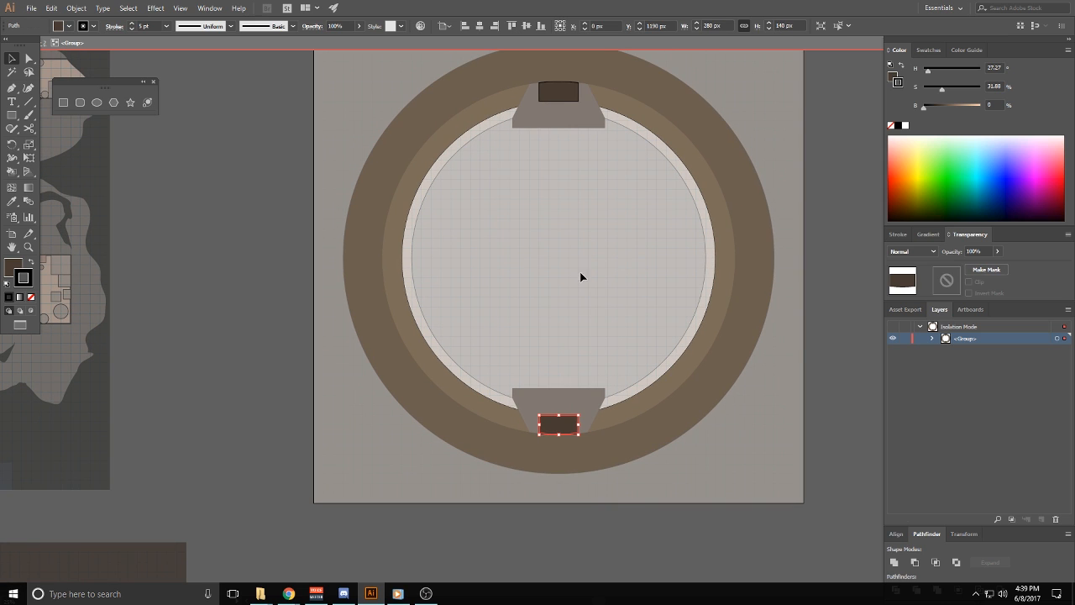
left_click(557, 100, "shift")
key("Delete")
key("Escape")
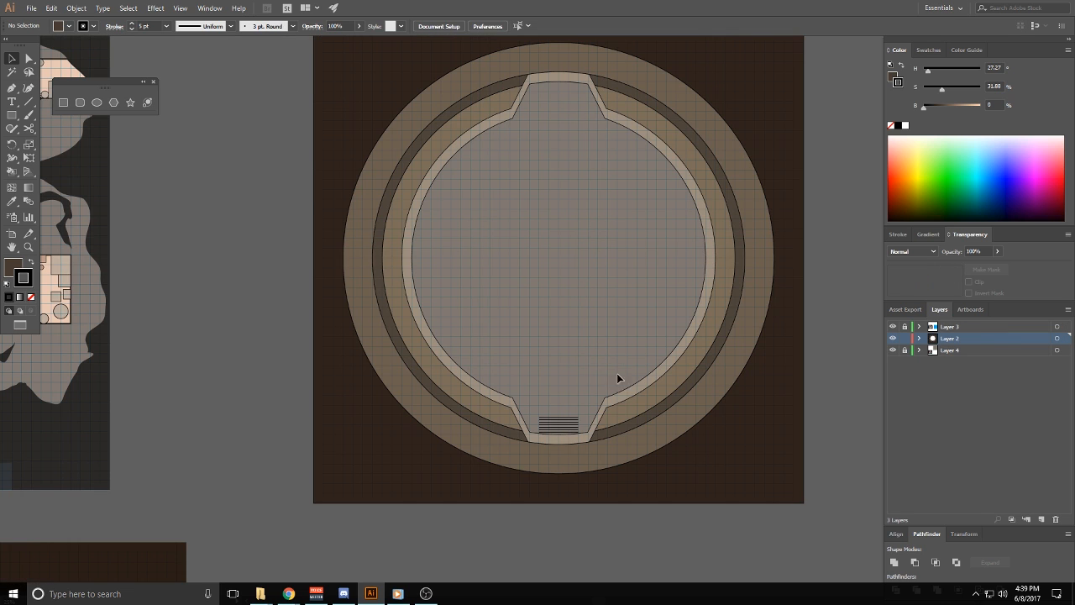
Paste the two dark rectangles back in place outside the group and deselect them
left_click(587, 423)
key("ctrl+f")
left_click(574, 346)
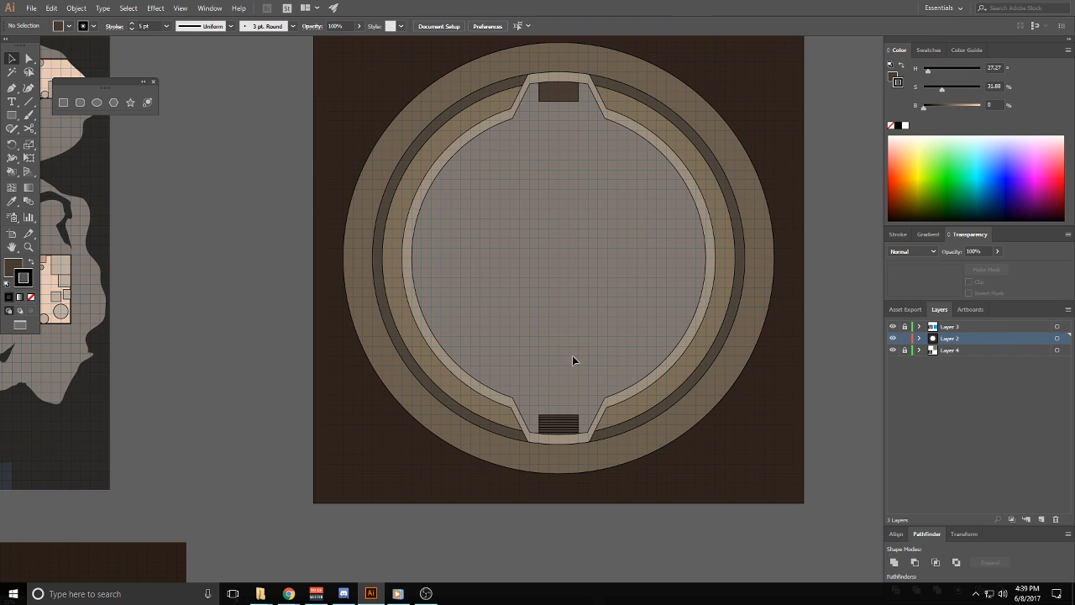
left_click(587, 423)
left_click(579, 396)
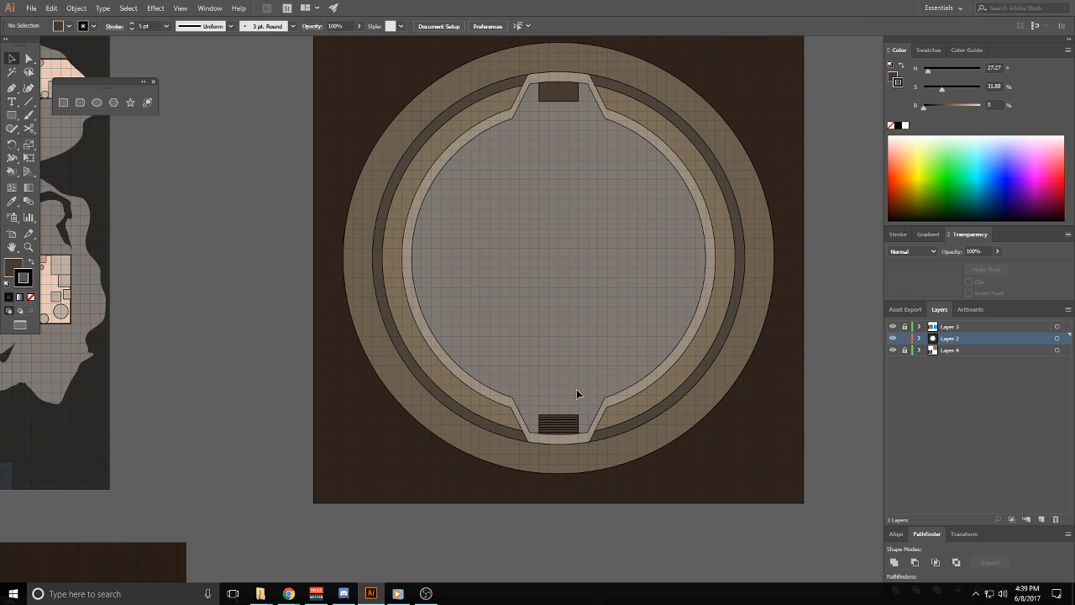
Move both dark rectangles and the step lines in place onto a new layer above Layer 2, and lock Layer 2
left_click(557, 429)
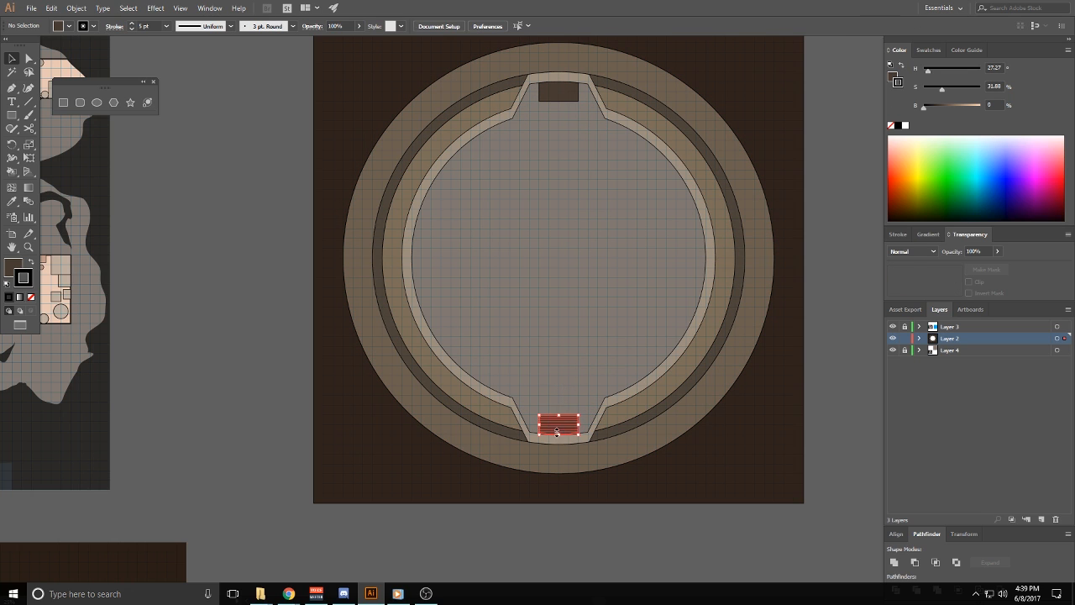
left_click(559, 92, "shift")
key("Delete")
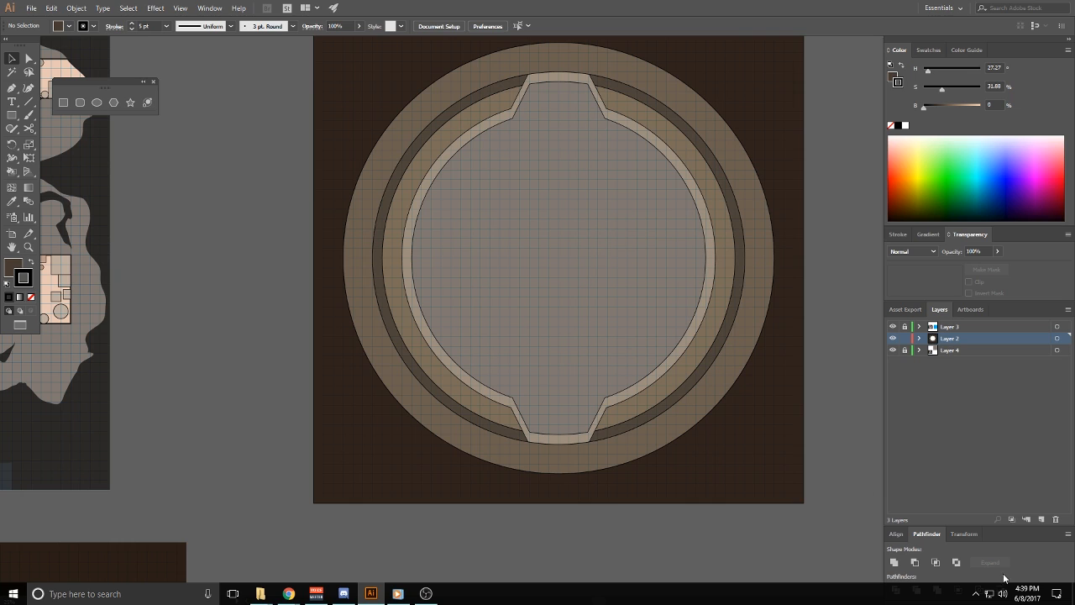
left_click(1041, 519)
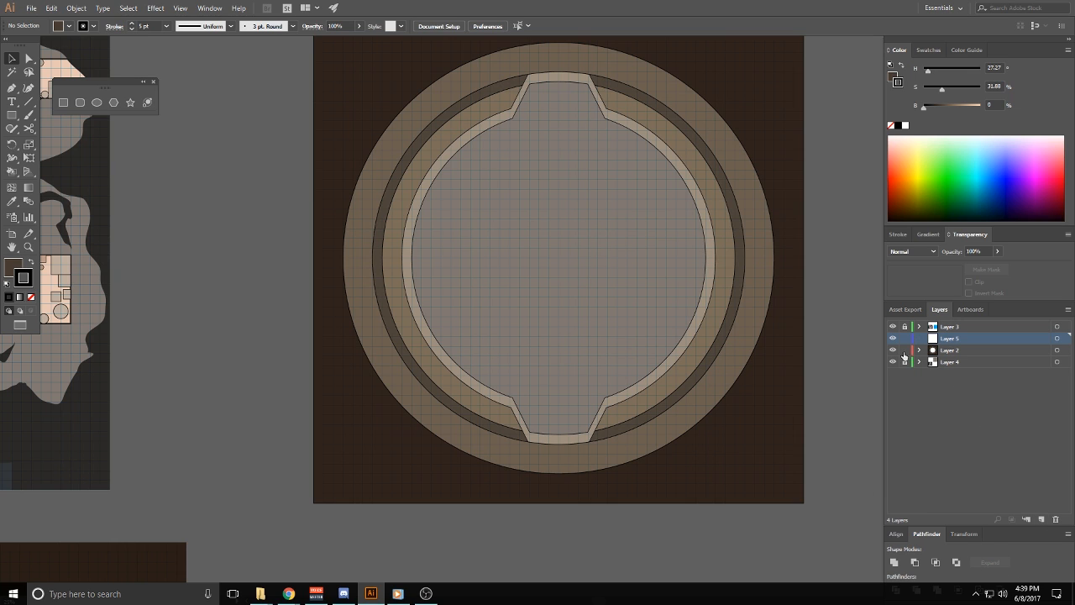
key("ctrl+f")
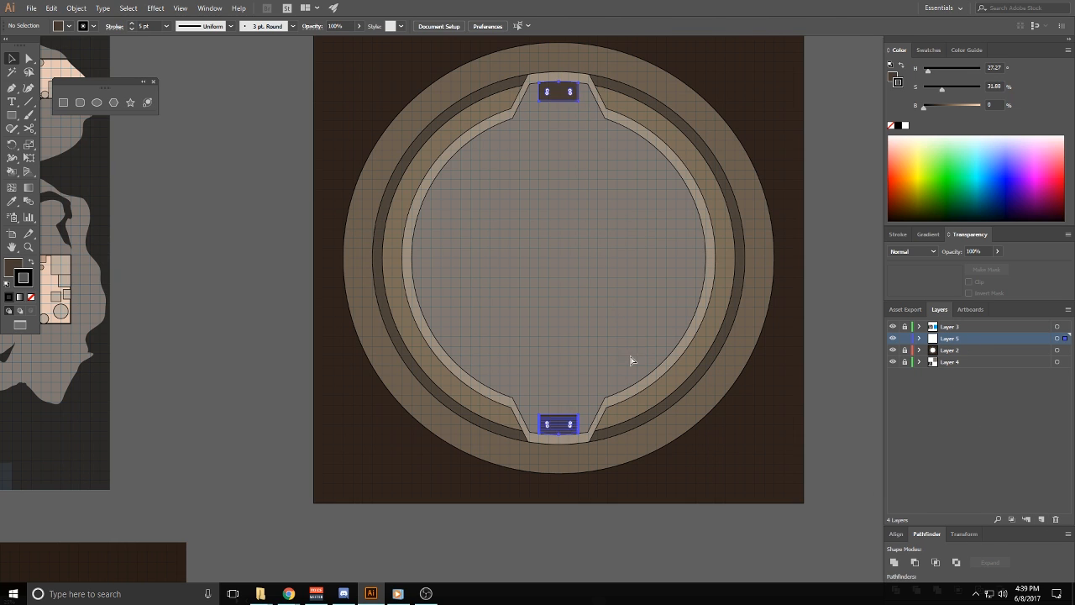
left_click(617, 363)
Select the seven step lines in the lower alcove and remove them, leaving the dark rectangle
scroll(555, 454, "up", 3)
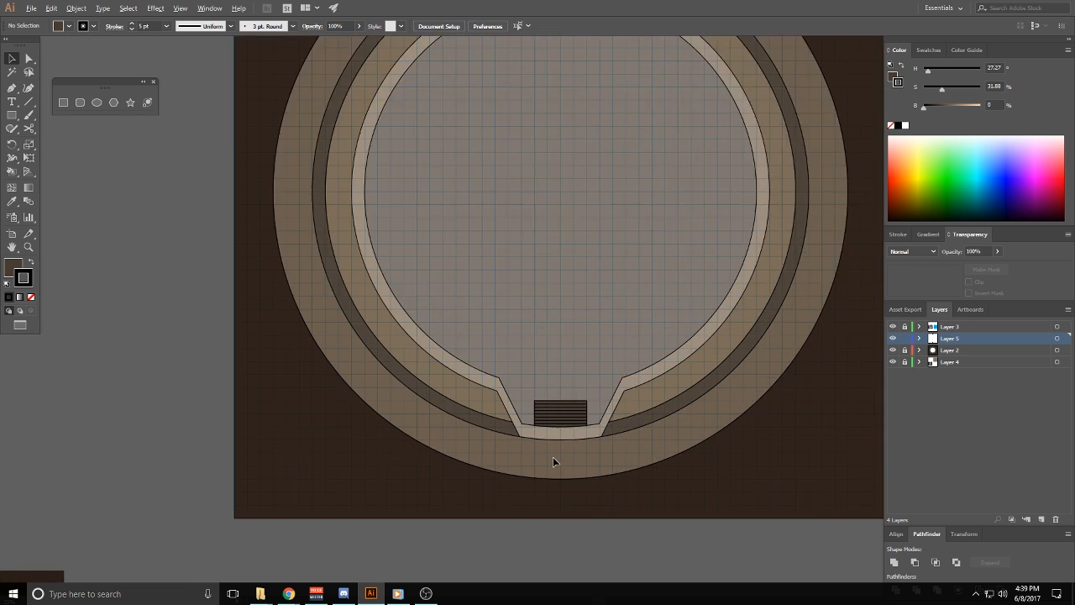
scroll(564, 395, "up", 3)
left_click(568, 382)
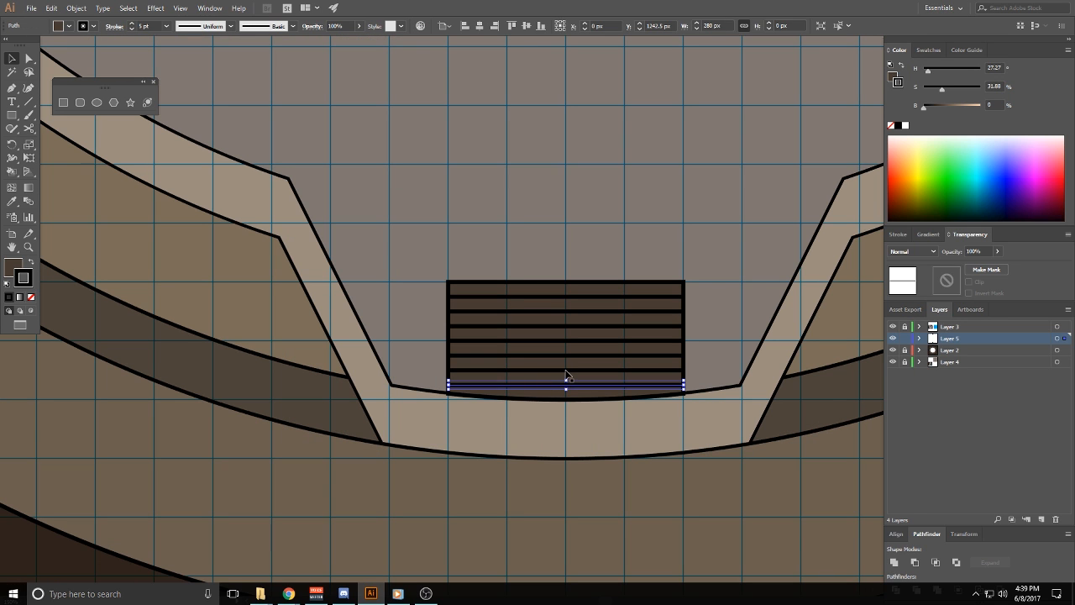
left_click_drag(568, 360, 581, 305)
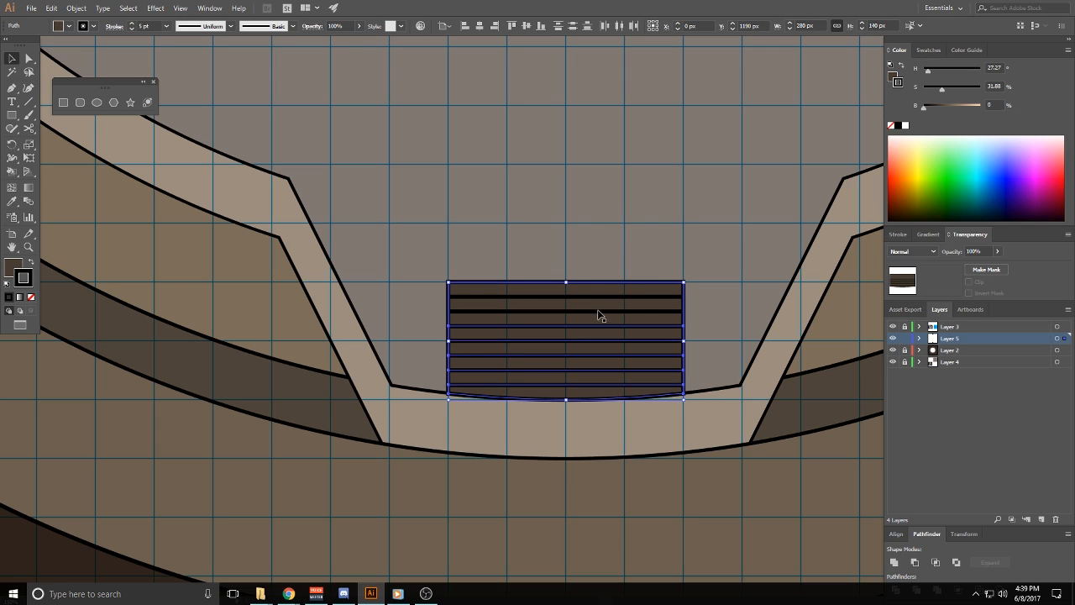
key("ctrl+z")
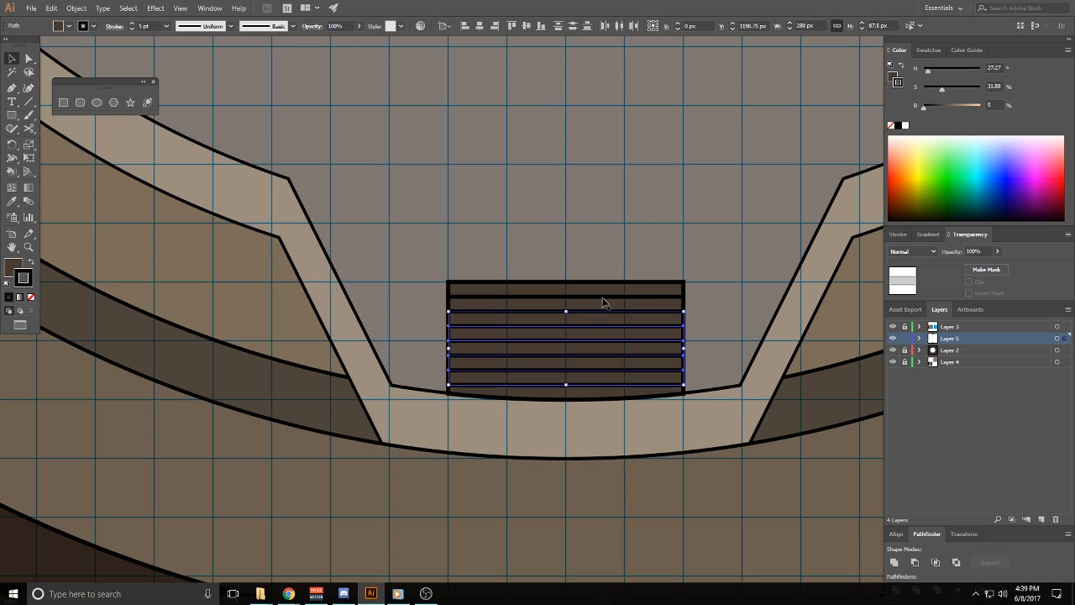
key("ctrl+shift+z")
left_click(602, 303, "shift")
left_click(603, 296, "shift")
key("Delete")
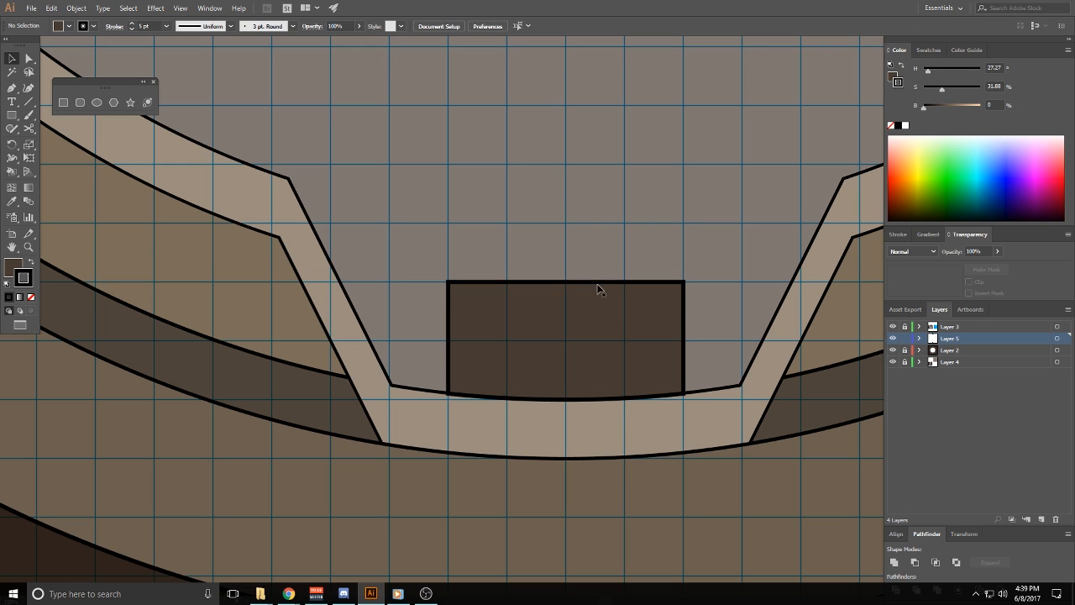
Draw three stacked 280 × 35 px rectangles as steps across the lower alcove's dark rectangle, starting at its upper edge
left_click(12, 116)
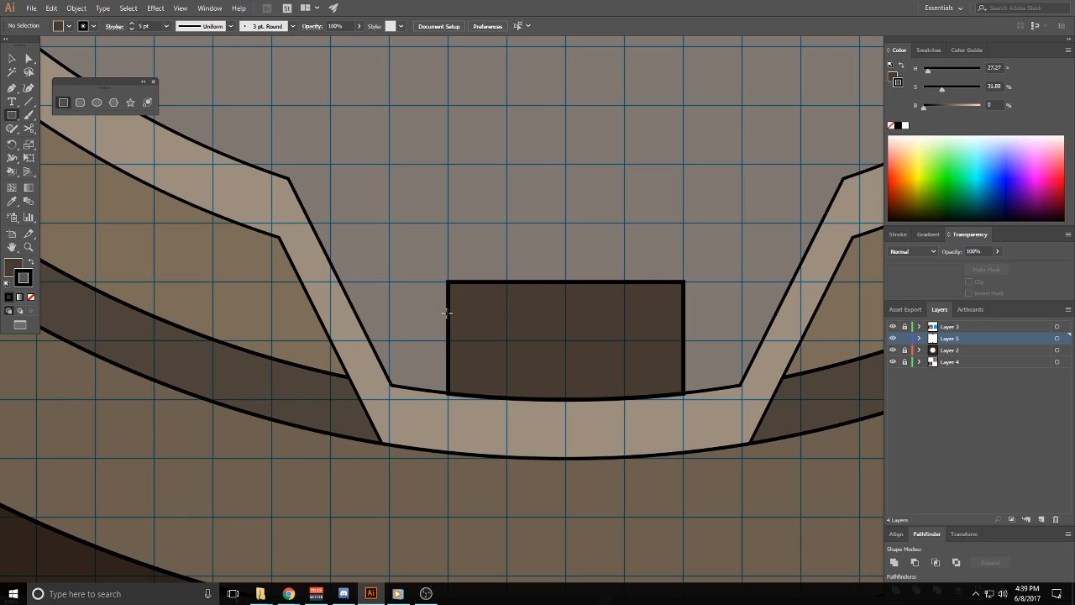
left_click_drag(447, 286, 684, 311)
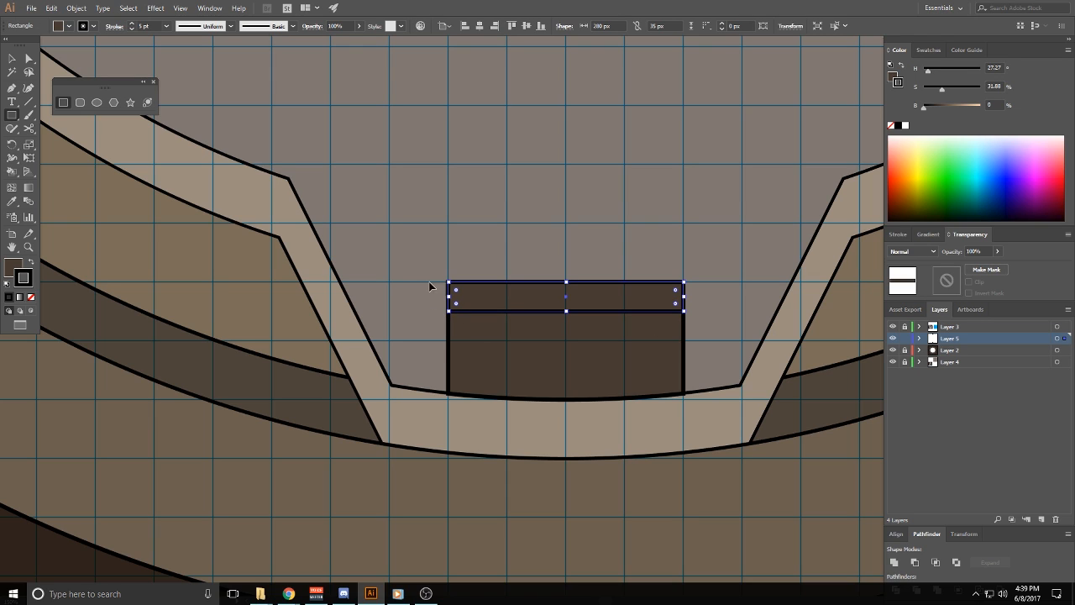
key("ctrl+shift+a")
left_click_drag(447, 310, 683, 341)
key("ctrl+shift+a")
left_click_drag(449, 344, 684, 370)
key("ctrl+shift+a")
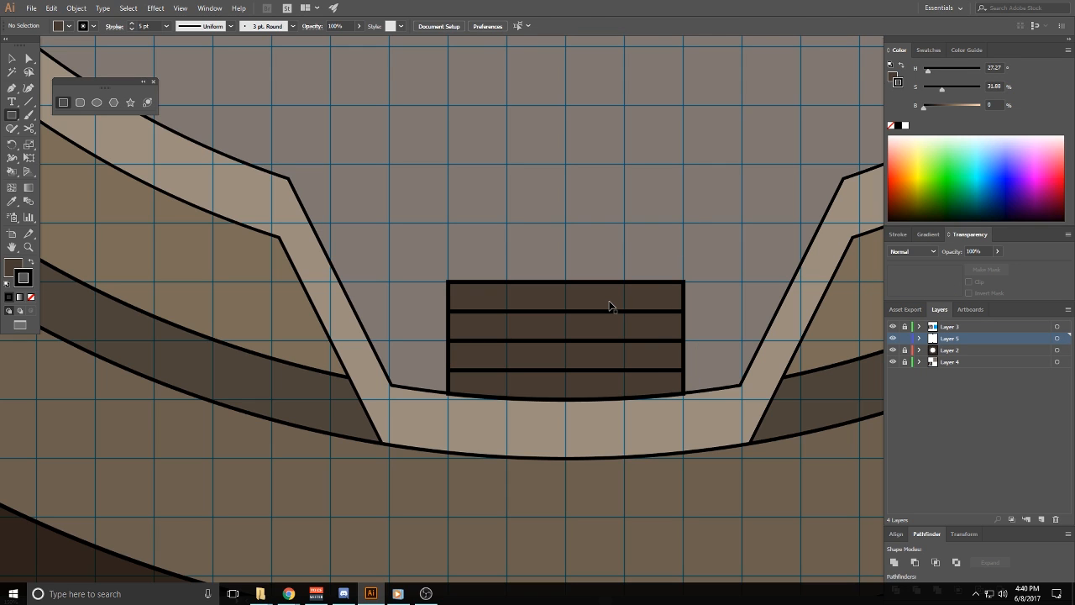
Set the uppermost step's fill brightness to 37%, copy that fill to the second step, and darken the second step slightly
left_click(610, 306, "ctrl")
left_click_drag(924, 106, 944, 108)
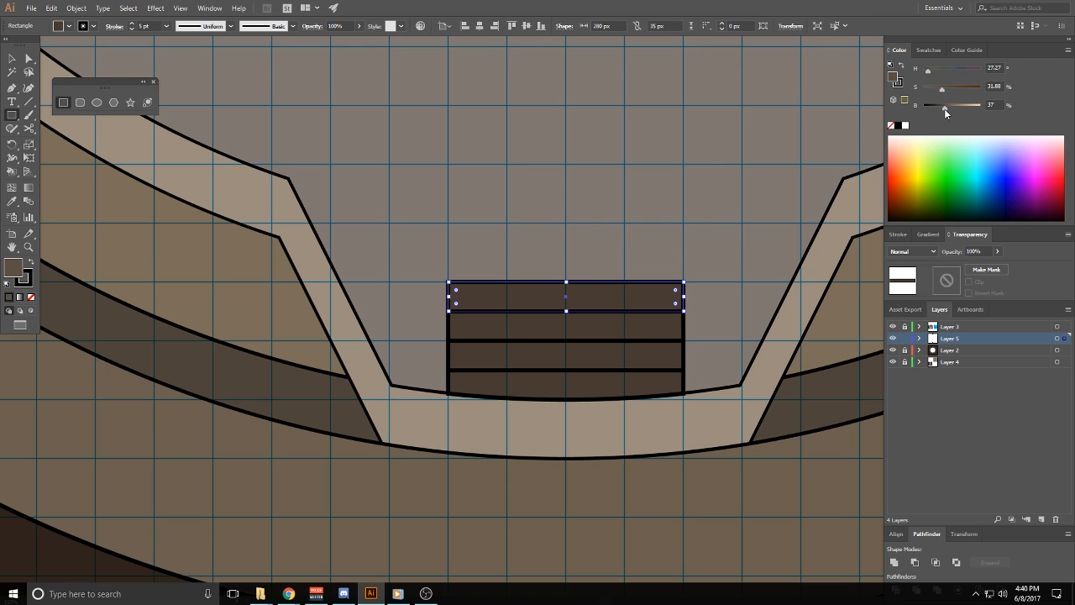
key("ctrl+shift+a")
left_click(663, 330, "ctrl")
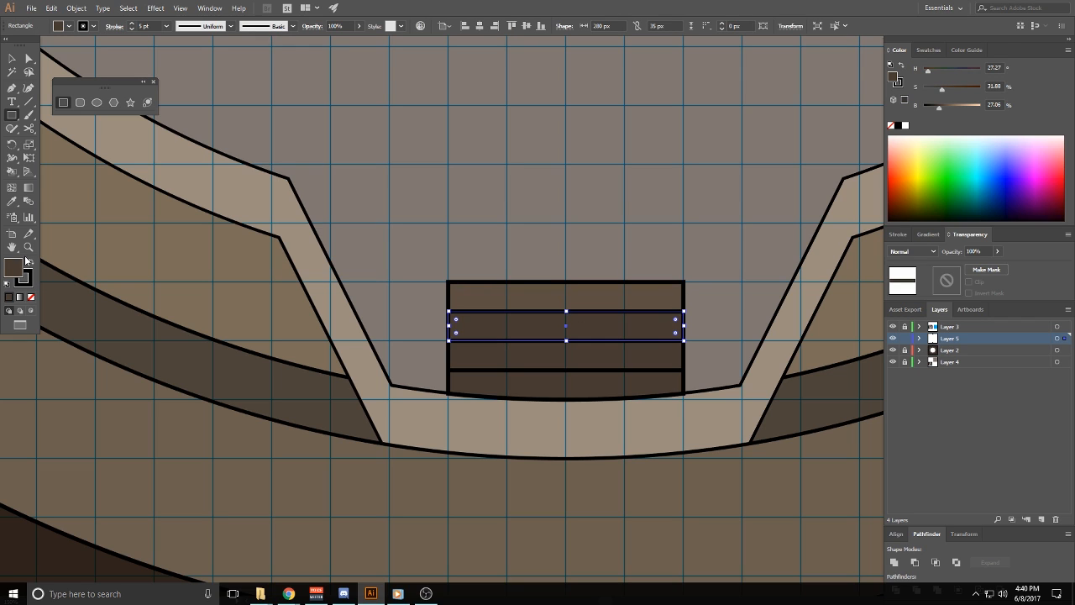
left_click(12, 201)
left_click(549, 297)
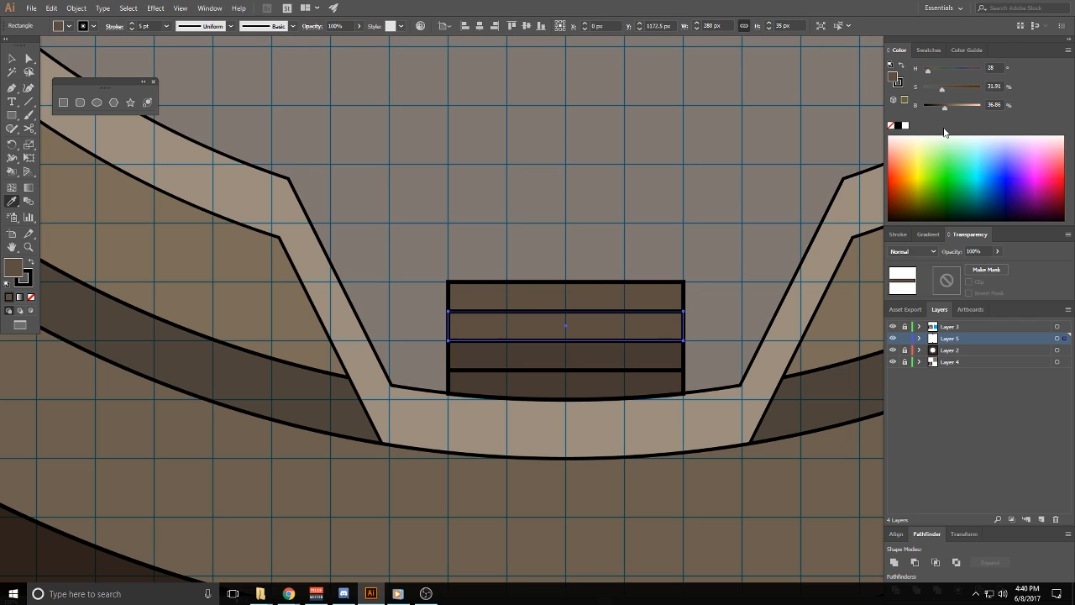
left_click(942, 110)
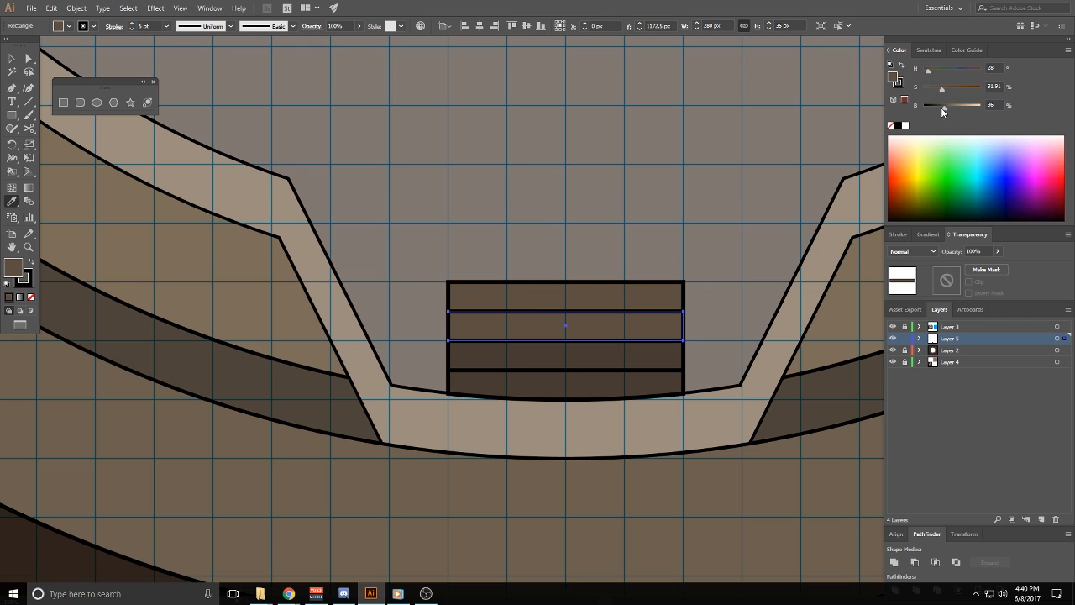
left_click(668, 207, "ctrl")
Darken the dark shape behind the steps to 20% brightness so that it forms the lowest step
left_click(619, 385, "ctrl")
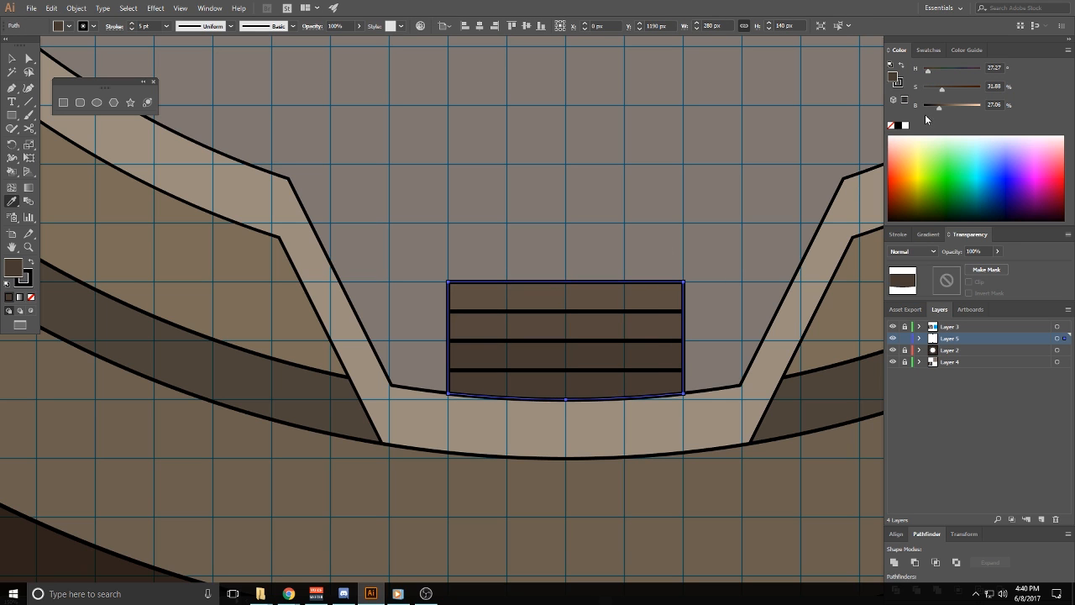
left_click_drag(940, 110, 935, 109)
left_click(663, 166, "ctrl")
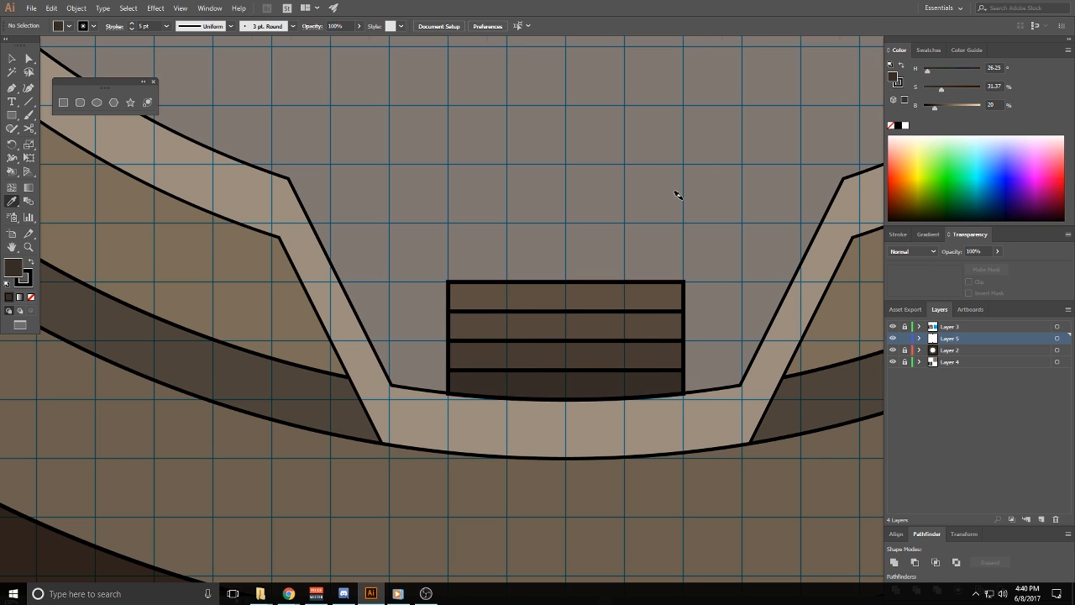
Copy the lower alcove's complete stairs, flip the copy vertically, and put it in the upper alcove in place of the plain dark rectangle
scroll(682, 200, "down", 4)
left_click_drag(736, 285, 565, 562)
left_click(11, 58)
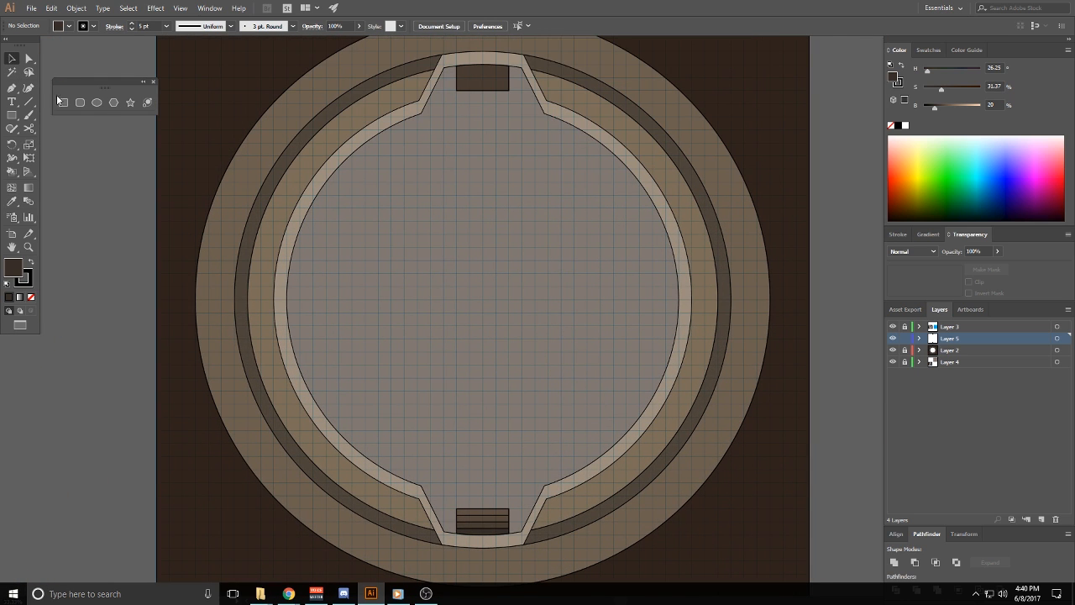
left_click(483, 535)
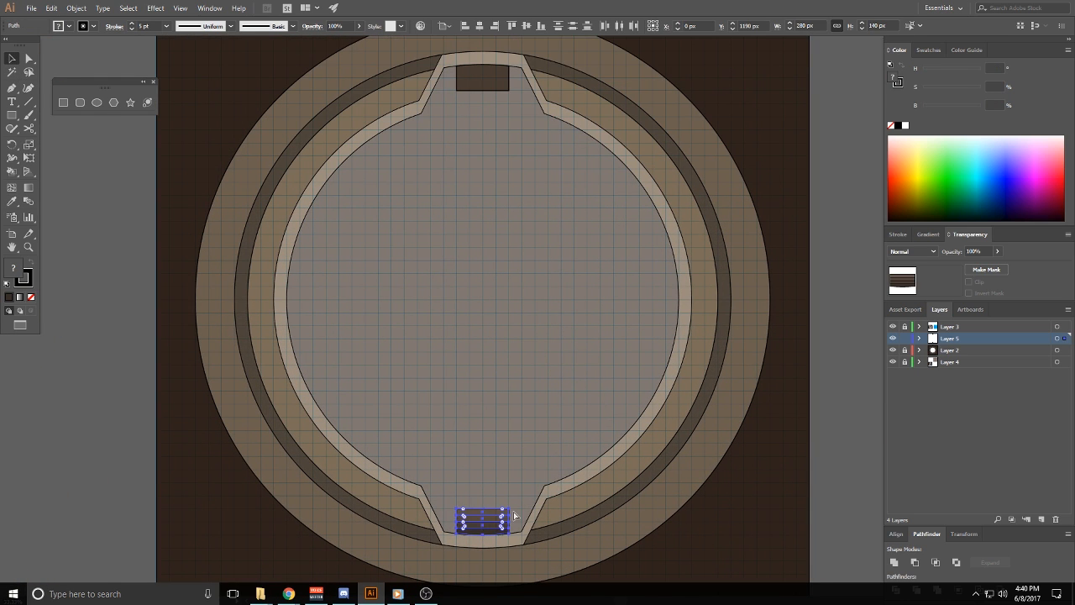
left_click_drag(495, 529, 516, 123)
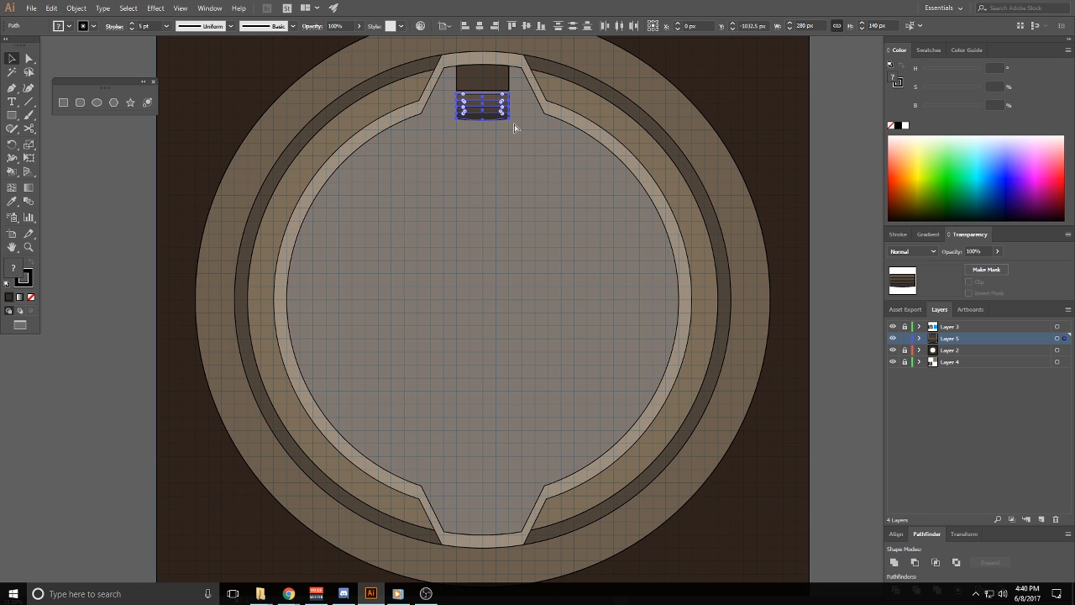
key("ctrl+z")
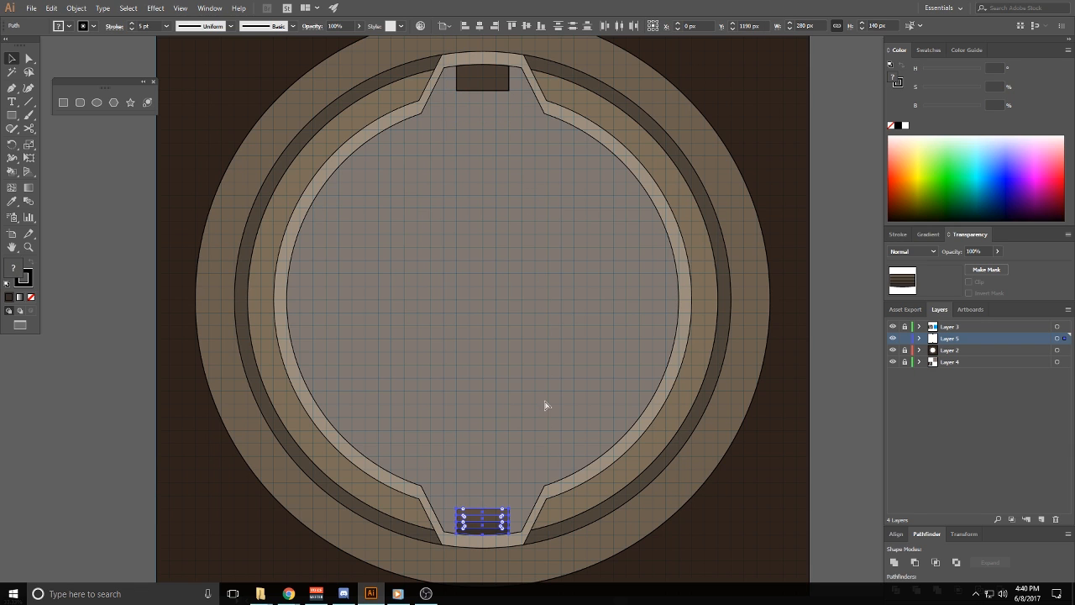
left_click_drag(491, 528, 416, 130)
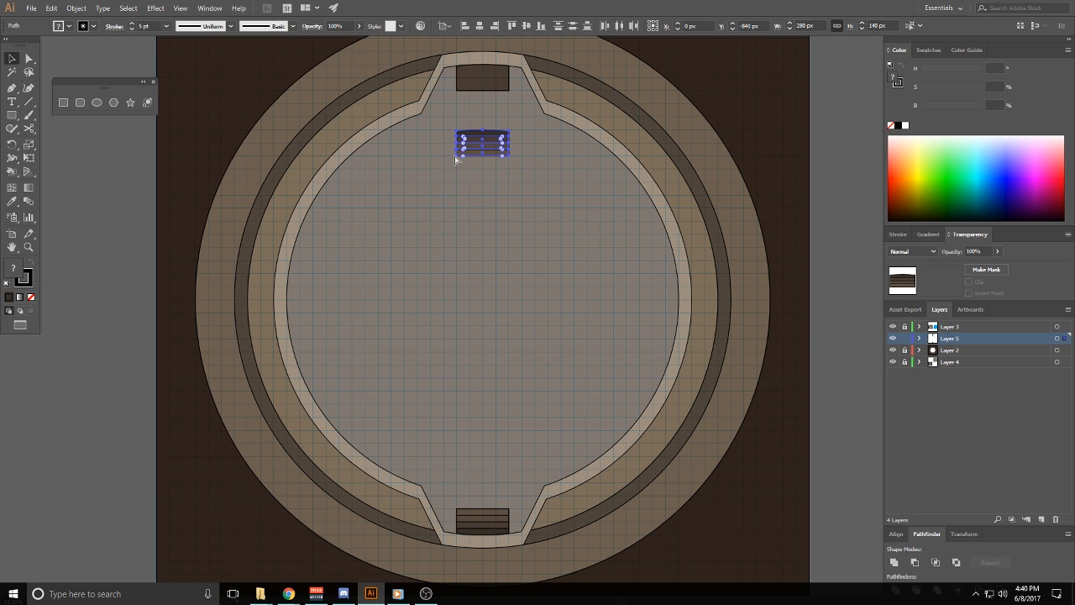
left_click(457, 90)
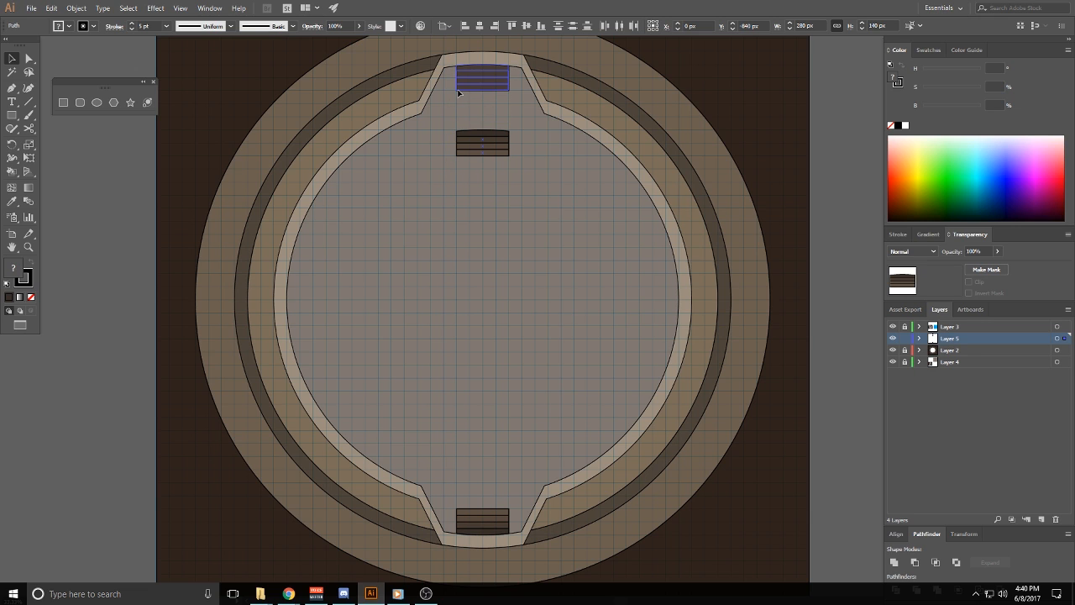
left_click_drag(458, 92, 459, 92)
key("Delete")
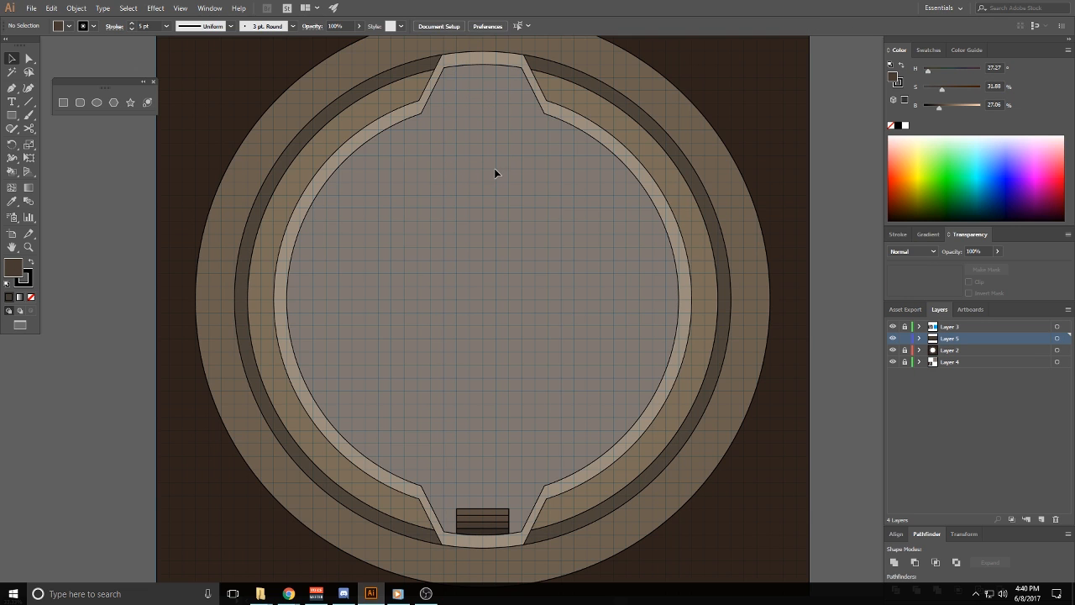
key("ctrl+z")
scroll(527, 229, "up", 2)
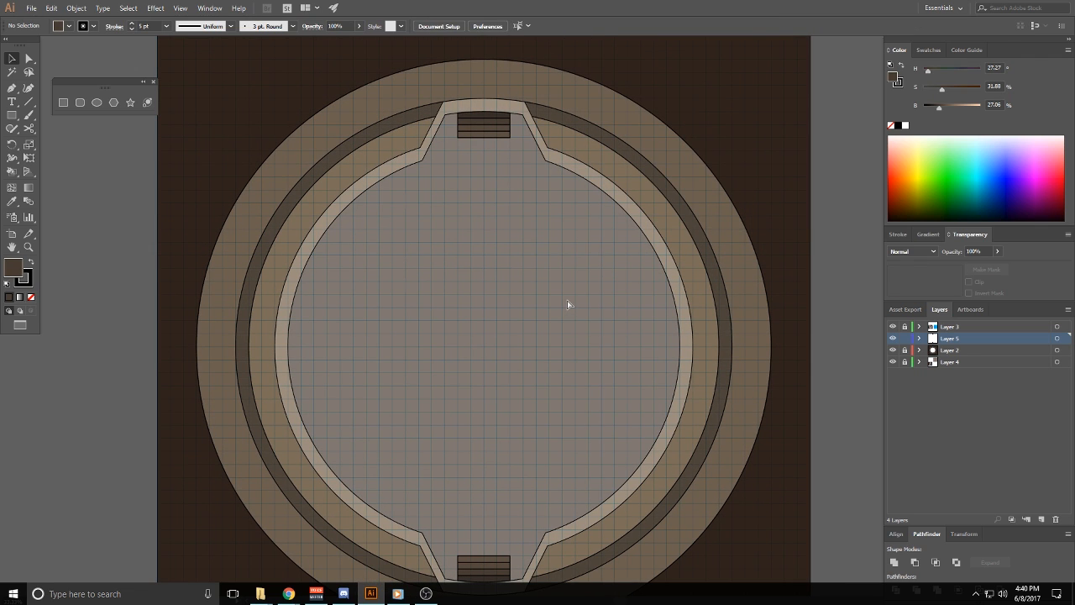
scroll(568, 304, "down", 4)
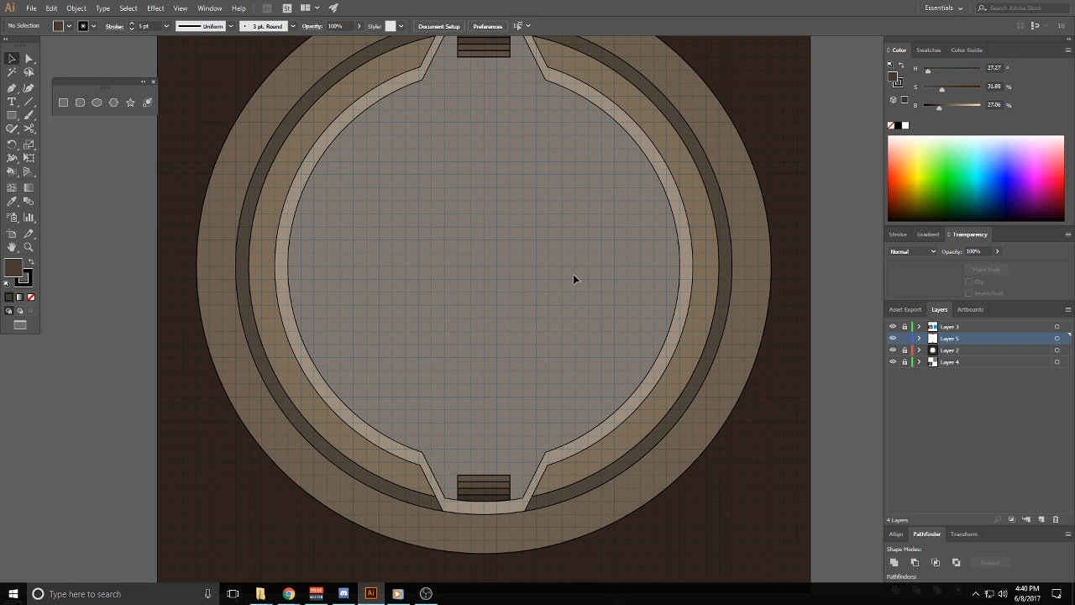
scroll(580, 290, "down", 3)
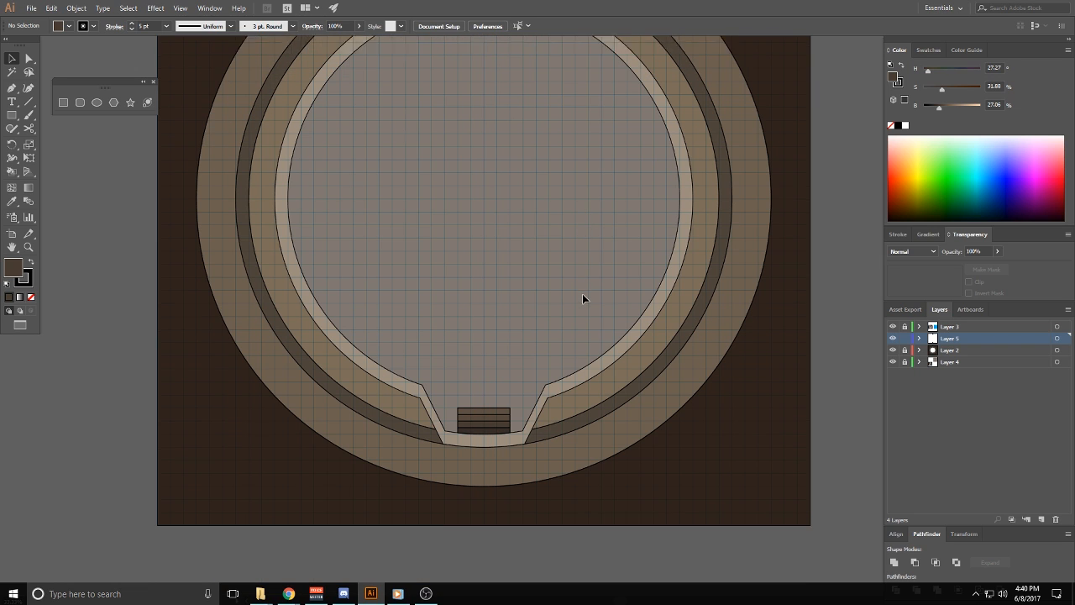
scroll(581, 301, "up", 4)
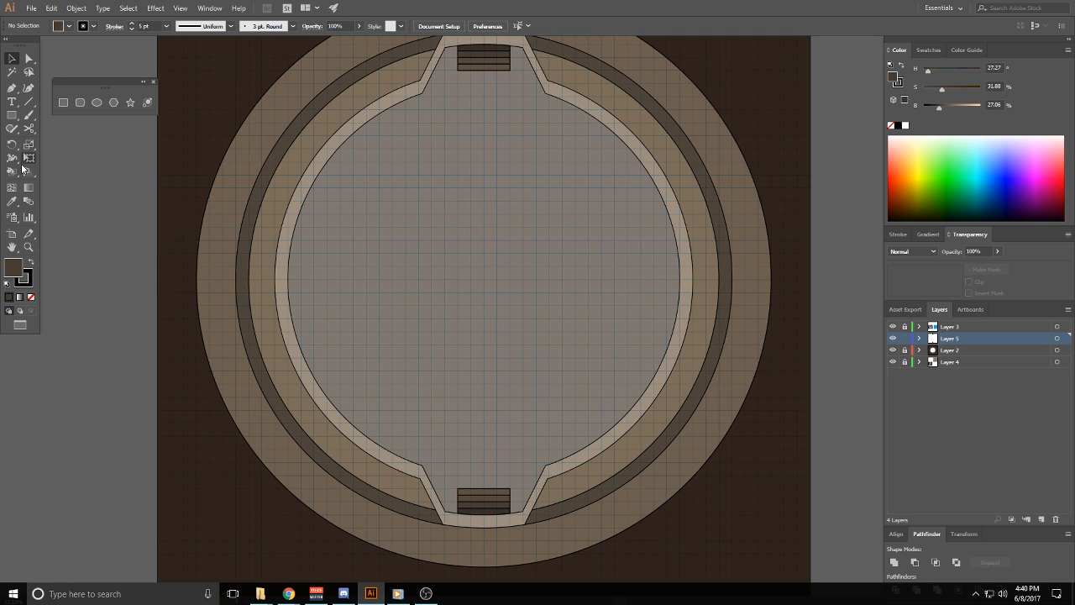
scroll(479, 263, "up", 3)
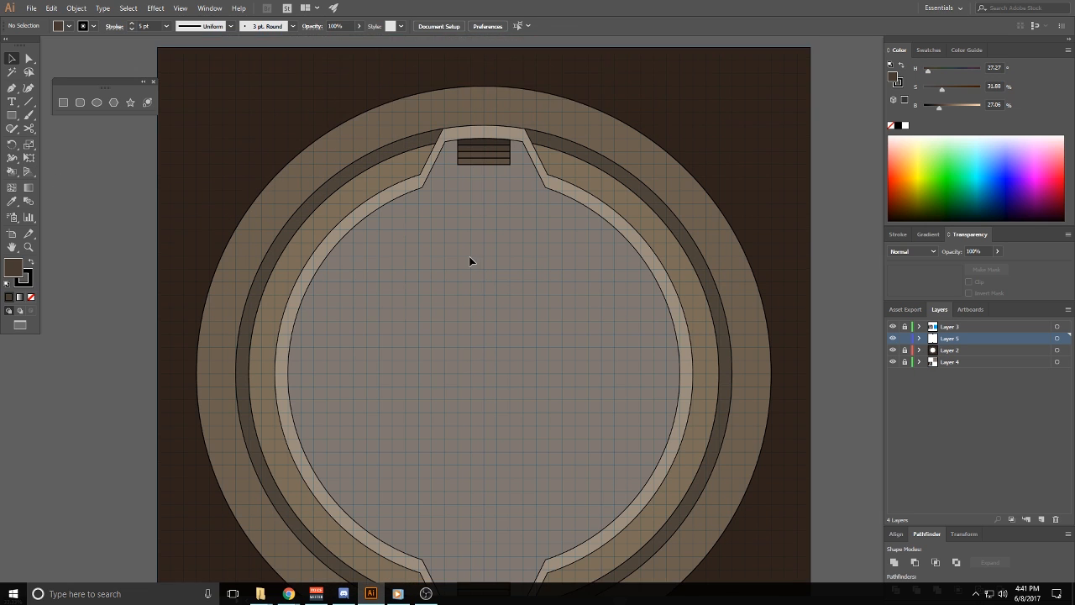
scroll(472, 248, "down", 3)
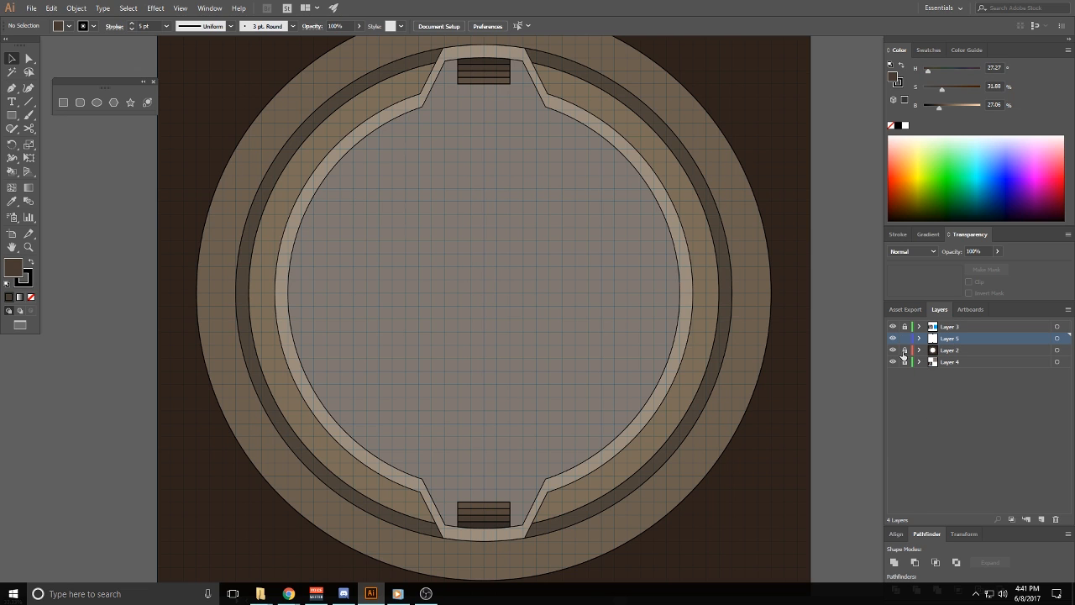
Group the stairs of both alcoves and move the group in place from Layer 5 to Layer 2
key("ctrl+a")
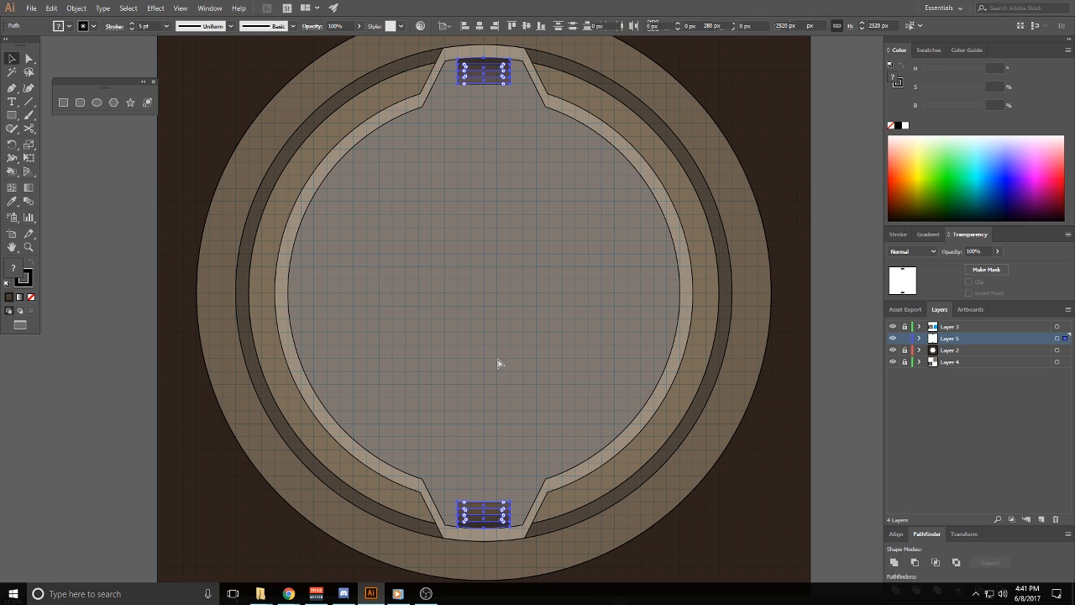
key("ctrl+g")
left_click(595, 307)
left_click(486, 521)
key("Delete")
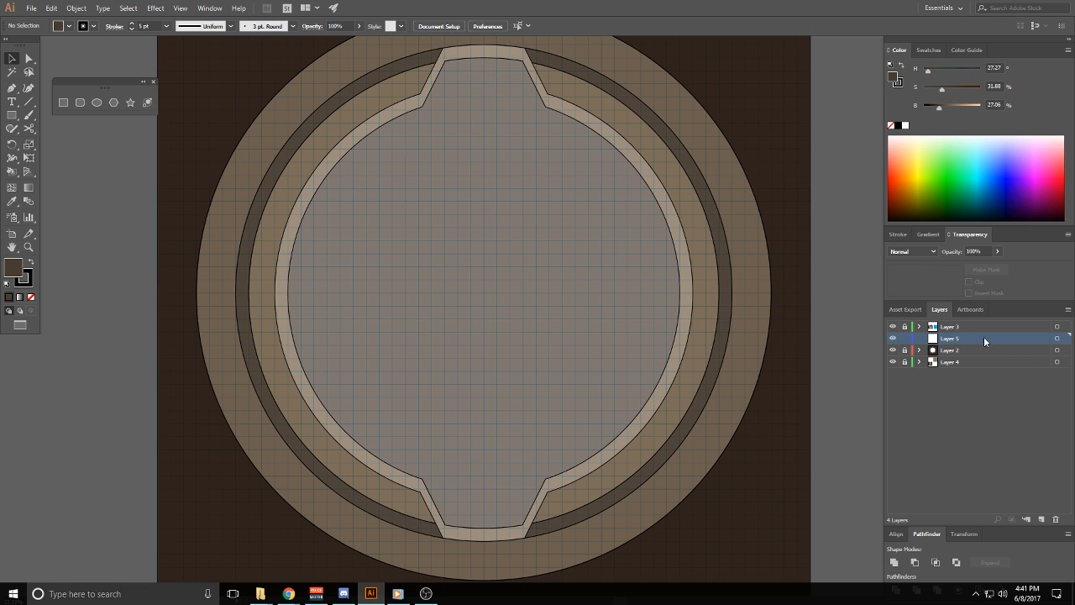
left_click(966, 353)
key("ctrl+f")
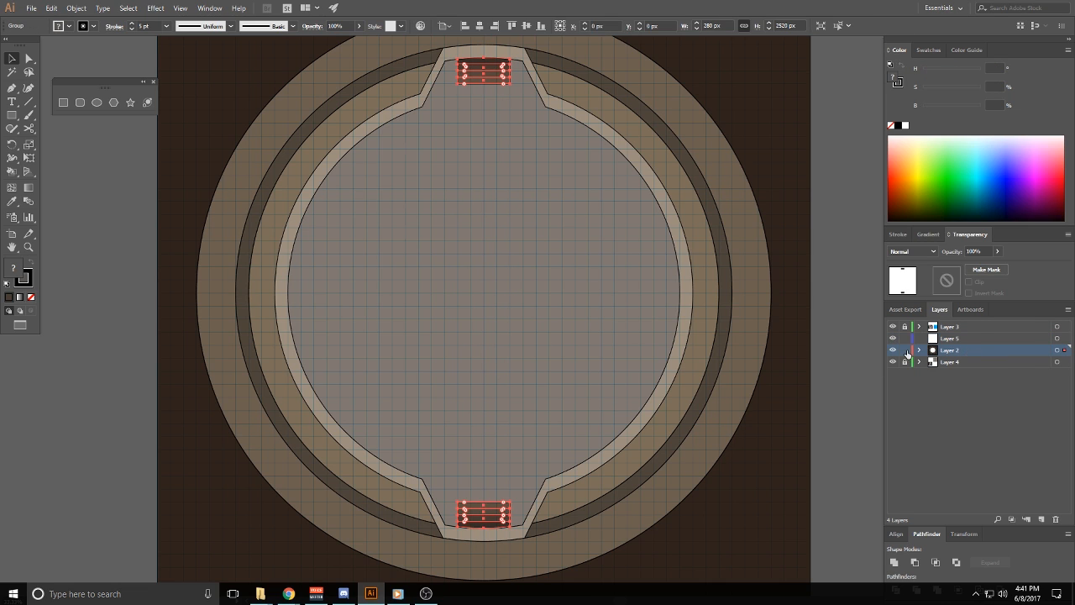
left_click(628, 421)
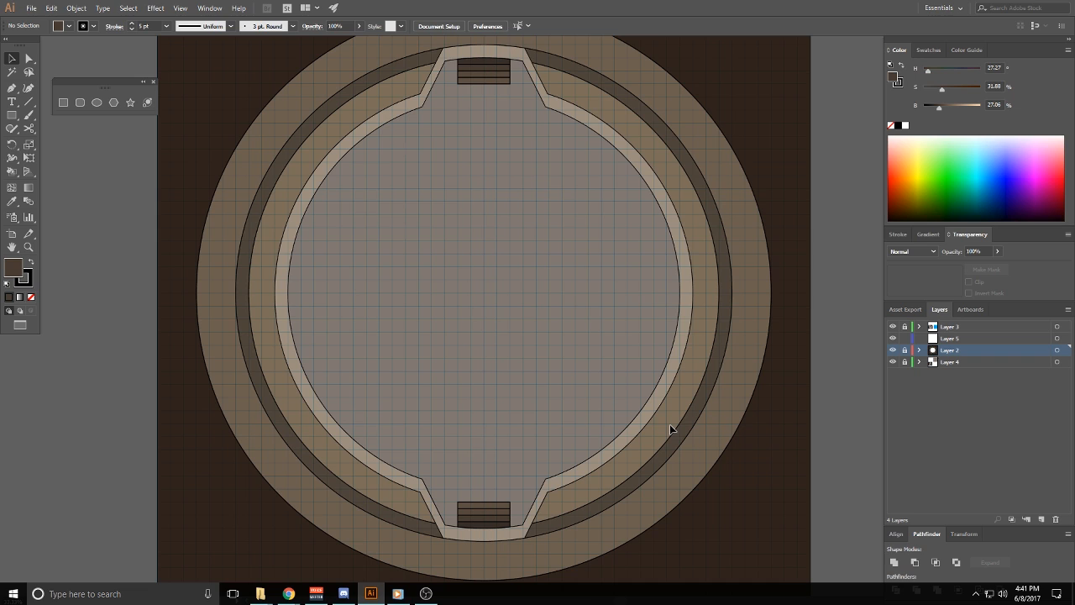
Unlock Layer 2 and duplicate the outermost circle in front without a fill, undoing a trial enlargement of the copy
left_click(905, 360)
left_click(728, 454)
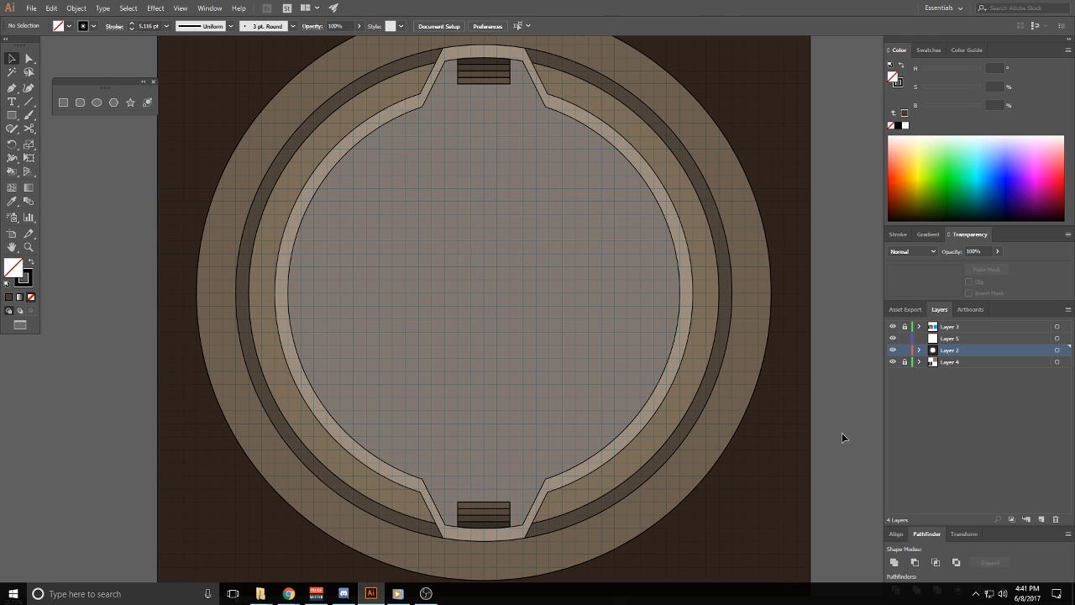
left_click_drag(772, 581, 801, 599)
key("ctrl+z")
Display the grid briefly to check its subdivisions against the map, and hide it again
left_click(180, 7)
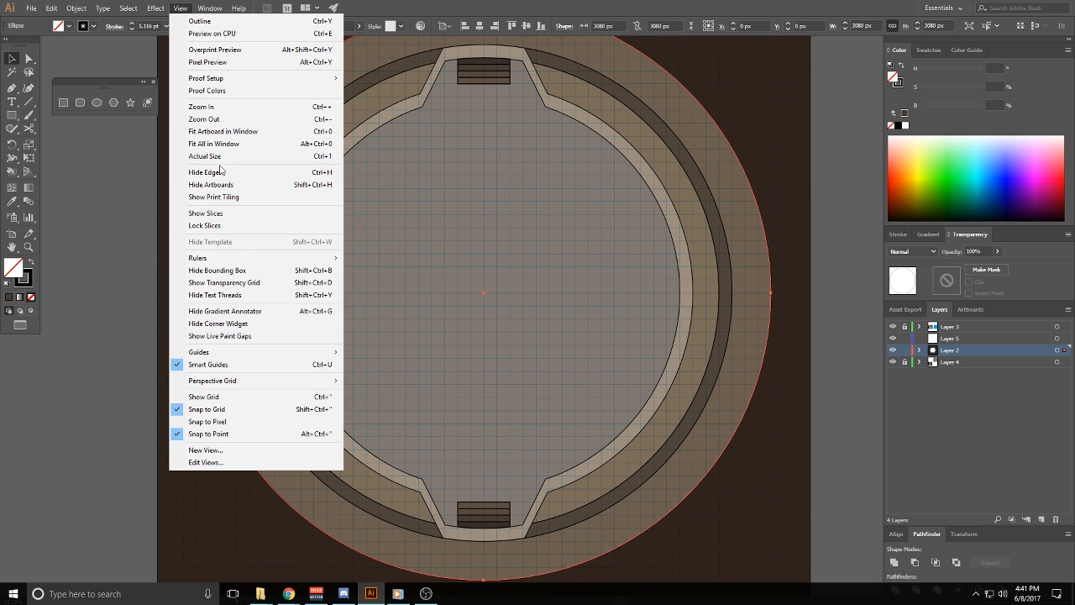
left_click(240, 405)
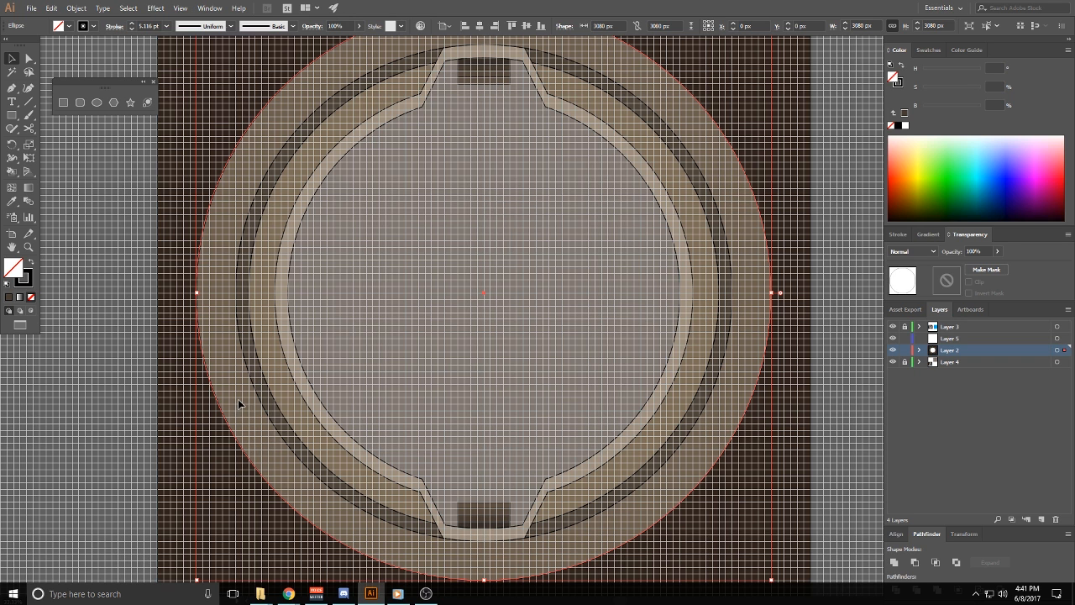
left_click(180, 8)
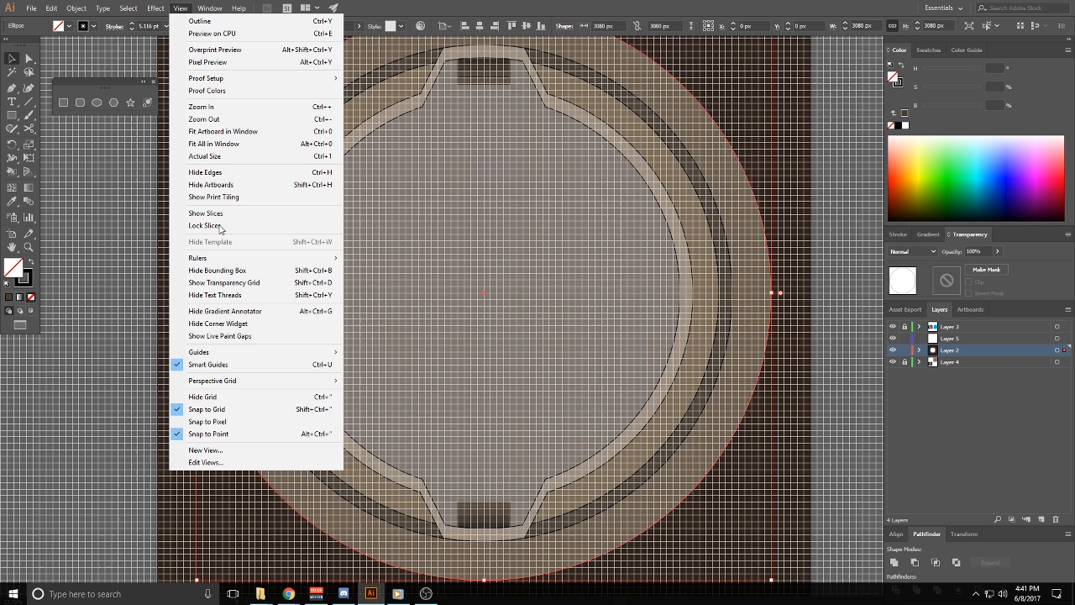
left_click(216, 399)
Set the grid subdivisions to 1 in the Guides & Grid preferences
scroll(747, 420, "down", 5)
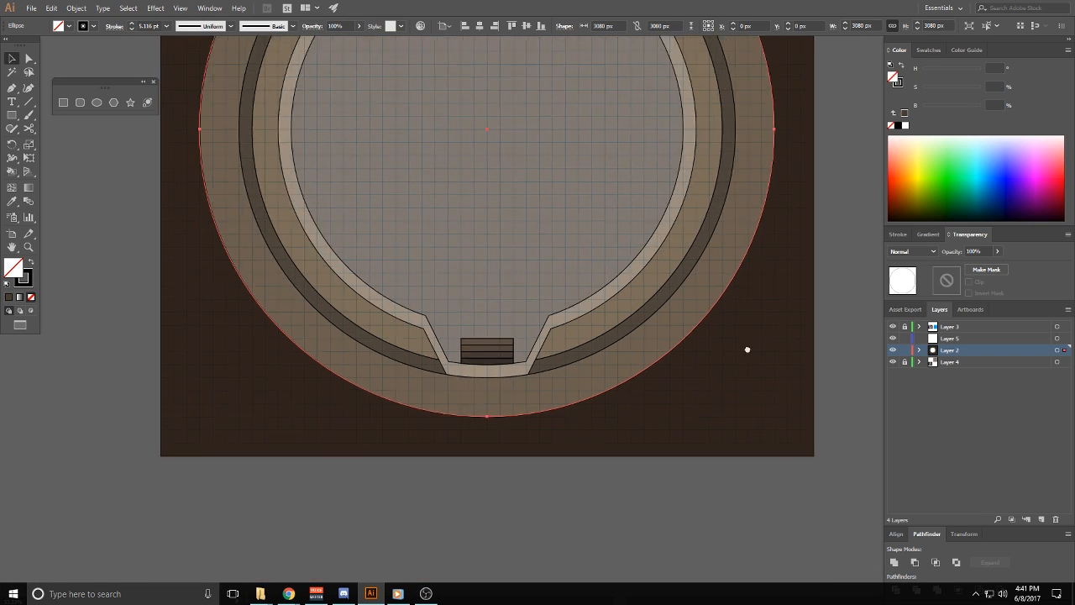
left_click(51, 8)
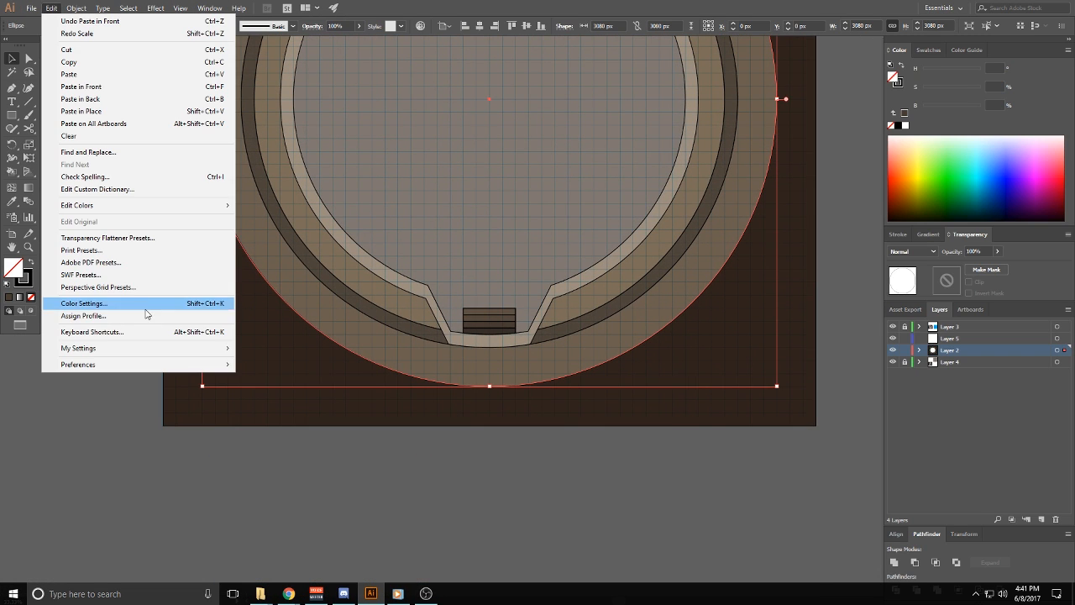
mouse_move(167, 353)
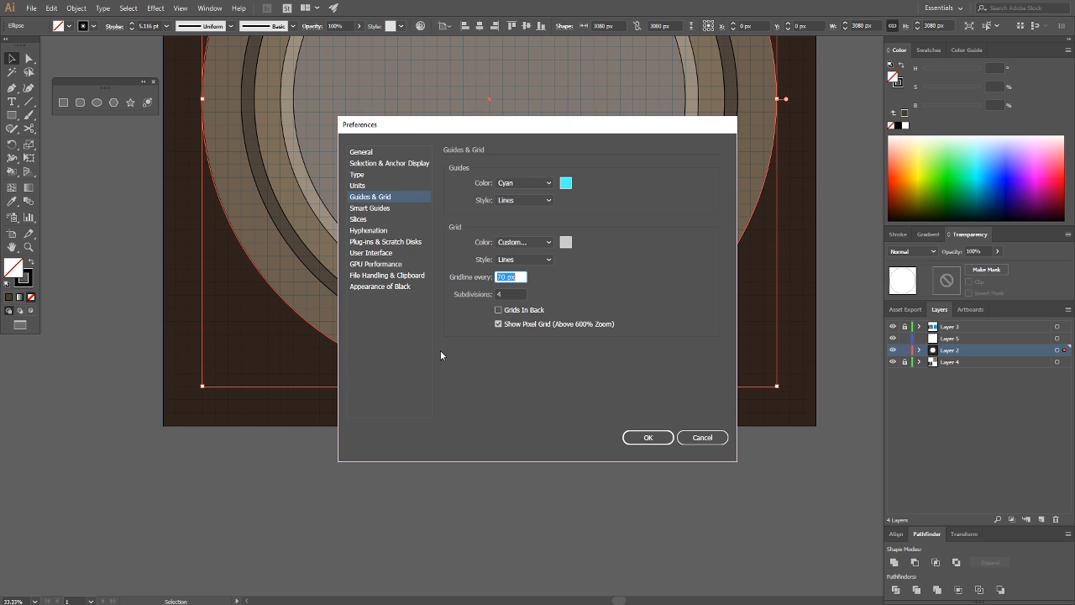
left_click(275, 413)
key("Tab")
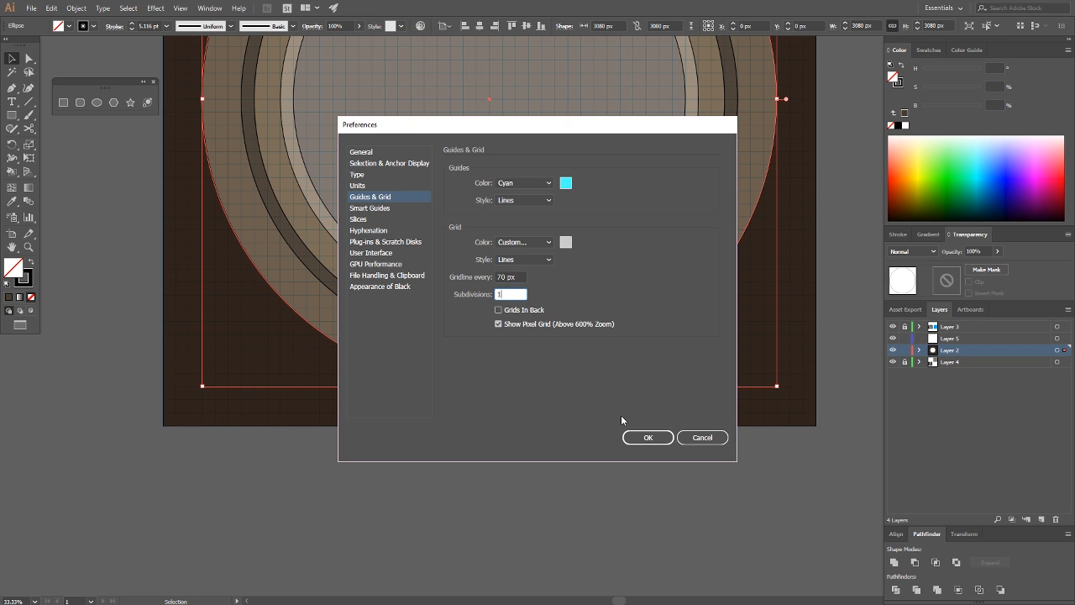
left_click(660, 437)
Enlarge the duplicated outer circle about its centre to 3360 × 3360 px
left_click_drag(777, 386, 808, 417)
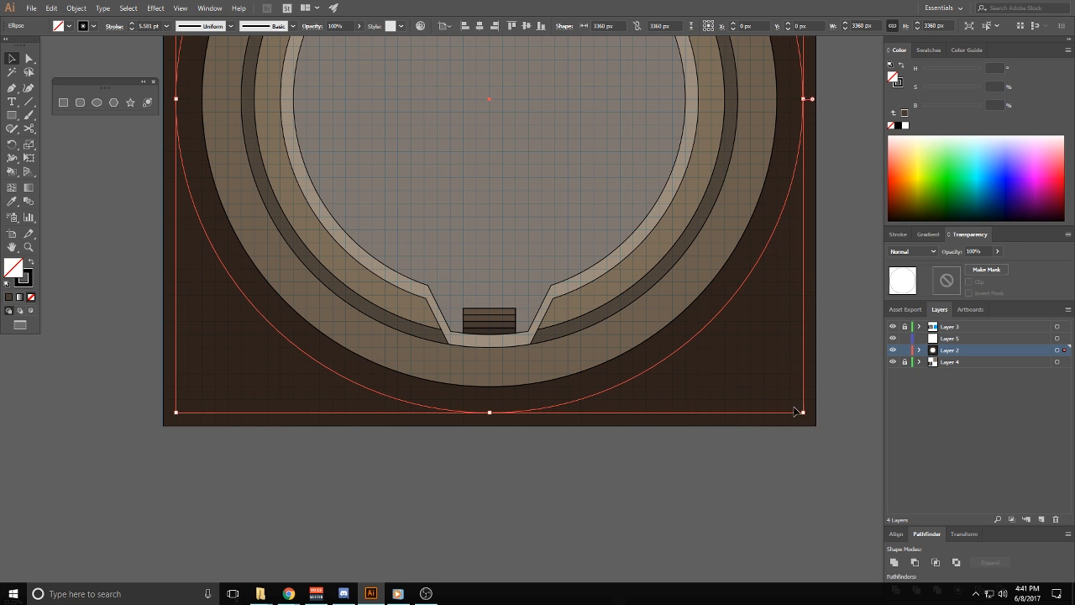
Try filling the 3360 px circle with the dark brown sampled from the outer background
scroll(583, 440, "up", 3)
left_click(594, 418)
left_click(594, 418)
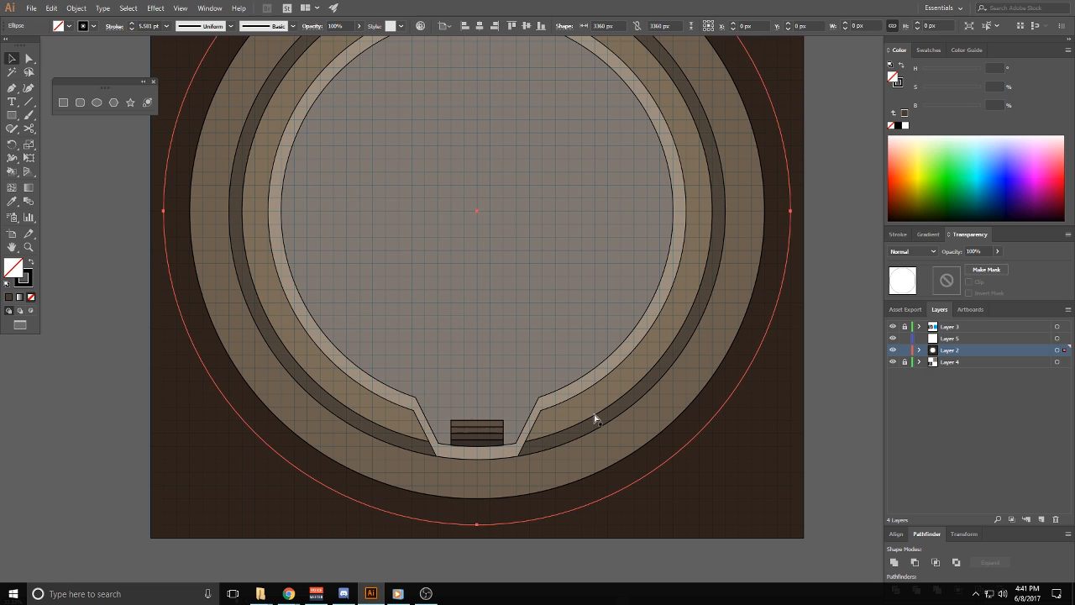
key("i")
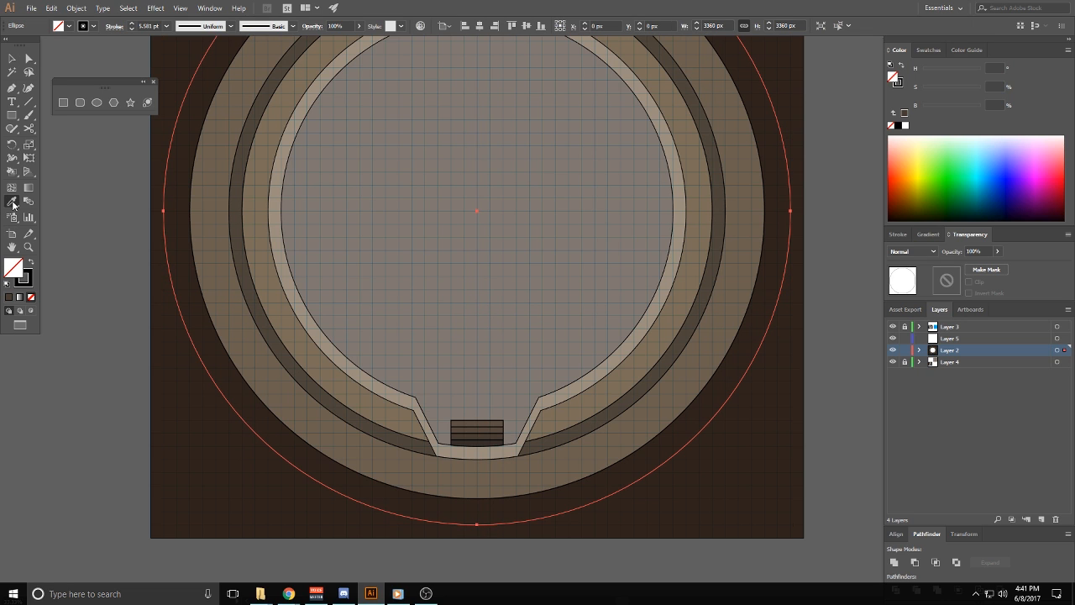
left_click(687, 425)
key("v")
key("Delete")
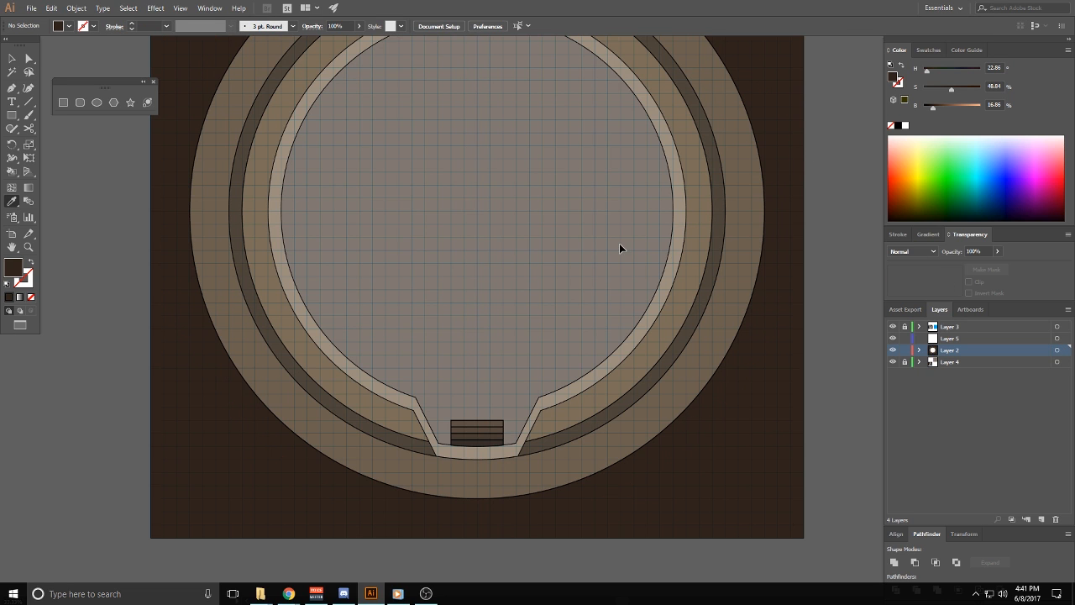
key("ctrl+z")
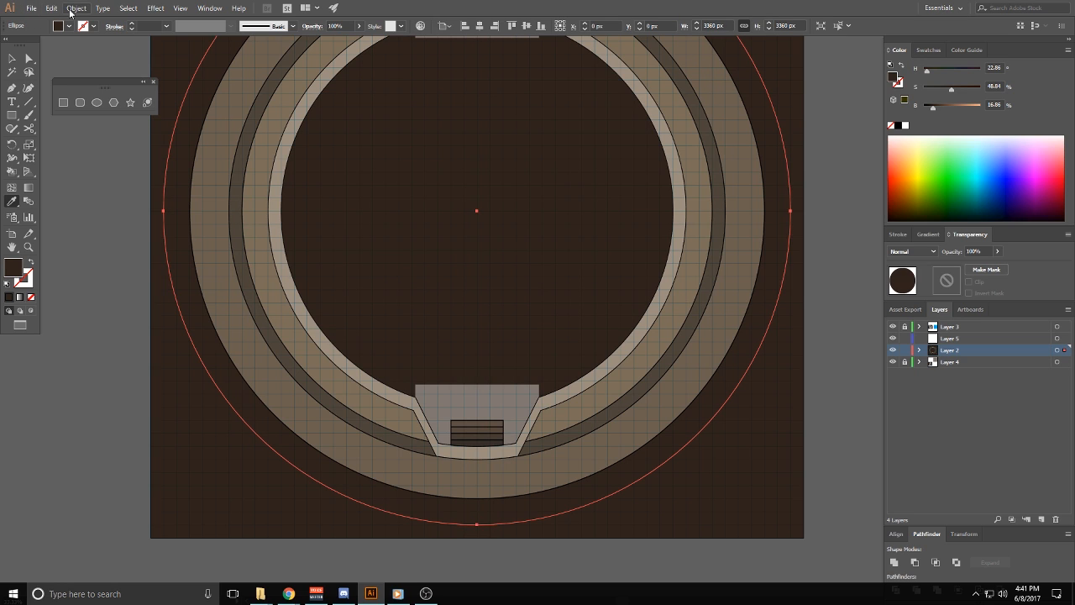
key("i")
key("v")
key("ctrl")
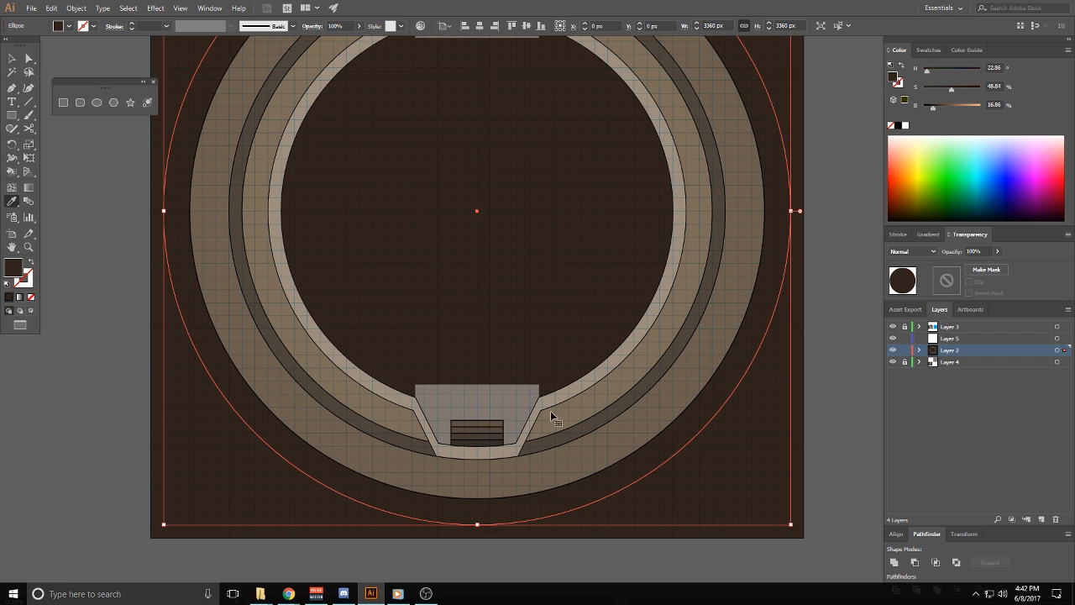
Fill the 3360 px circle with the outermost ring's brown and darken it to about 33% brightness
left_click(755, 328)
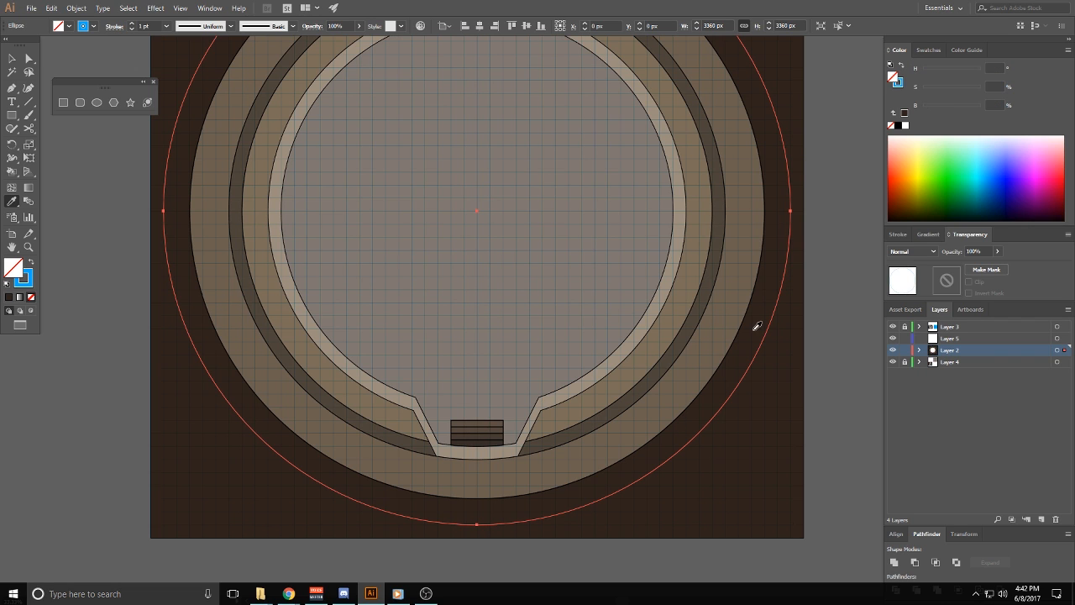
left_click(738, 292)
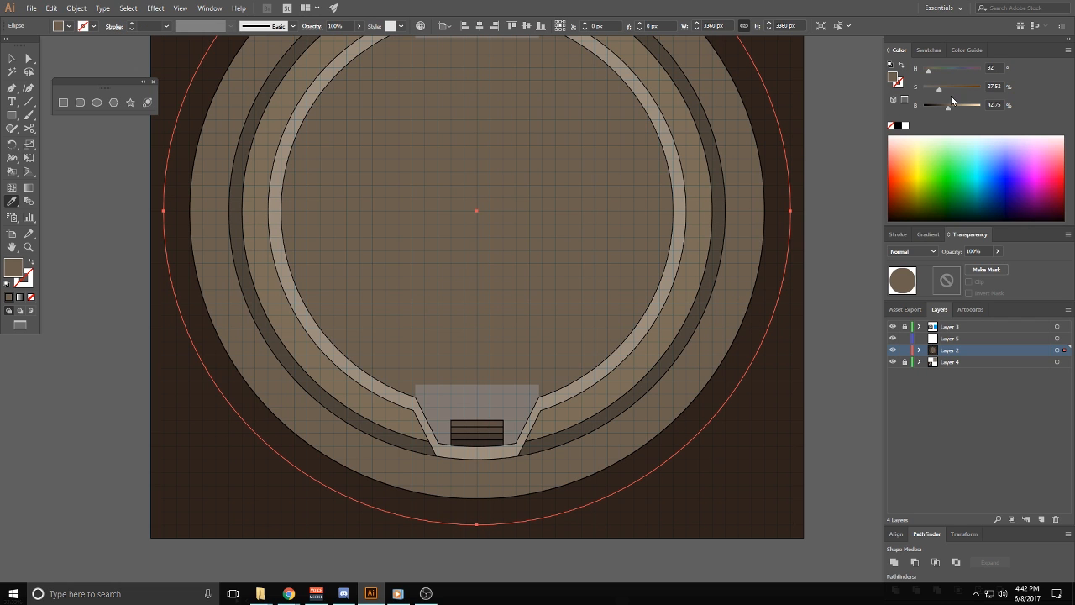
left_click_drag(949, 105, 941, 105)
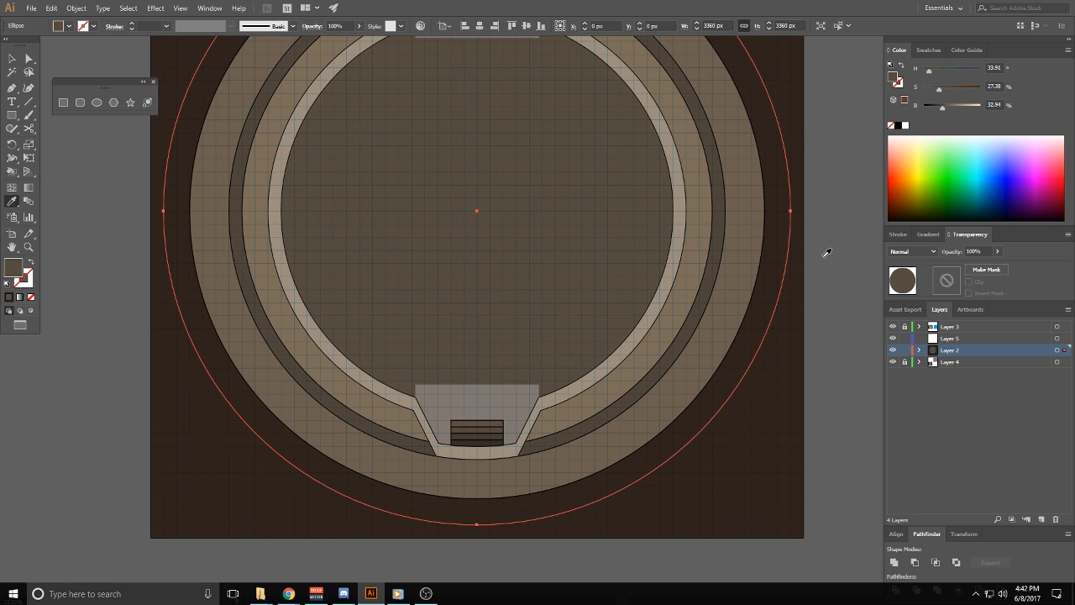
Unlock all locked map objects and restack the cut brown circle in front of the dark outer background
key("Delete")
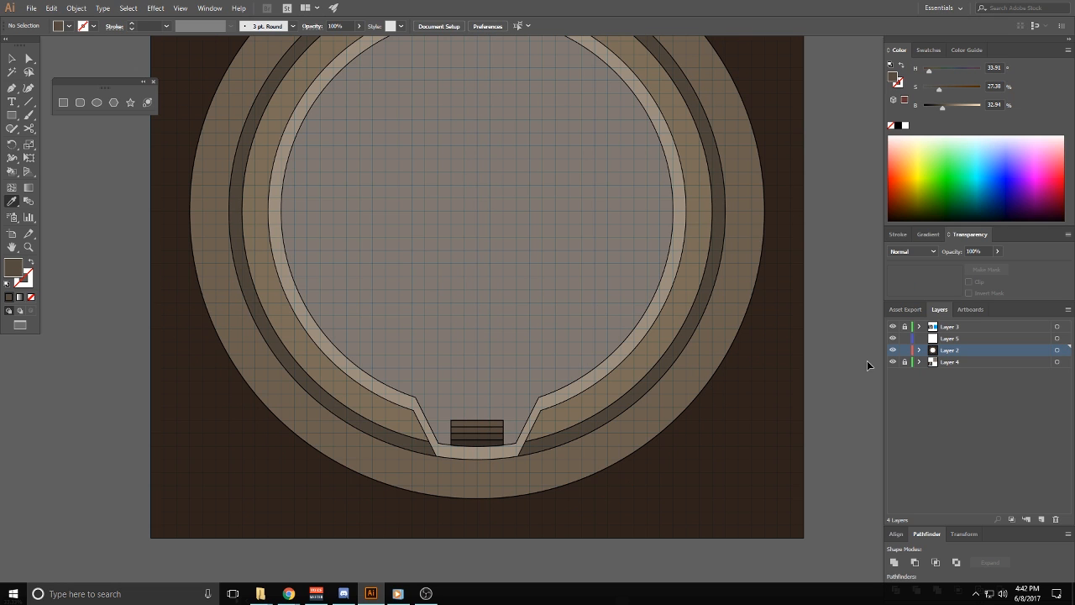
left_click(905, 349)
left_click(76, 7)
left_click(113, 88)
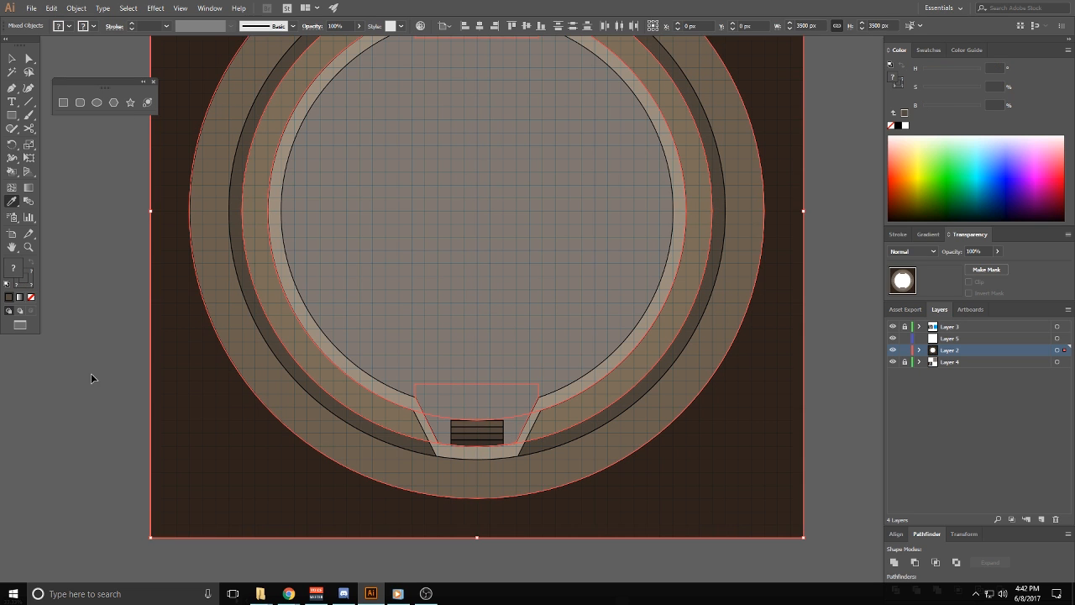
left_click(91, 375, "ctrl")
left_click(689, 461, "ctrl")
key("ctrl+f")
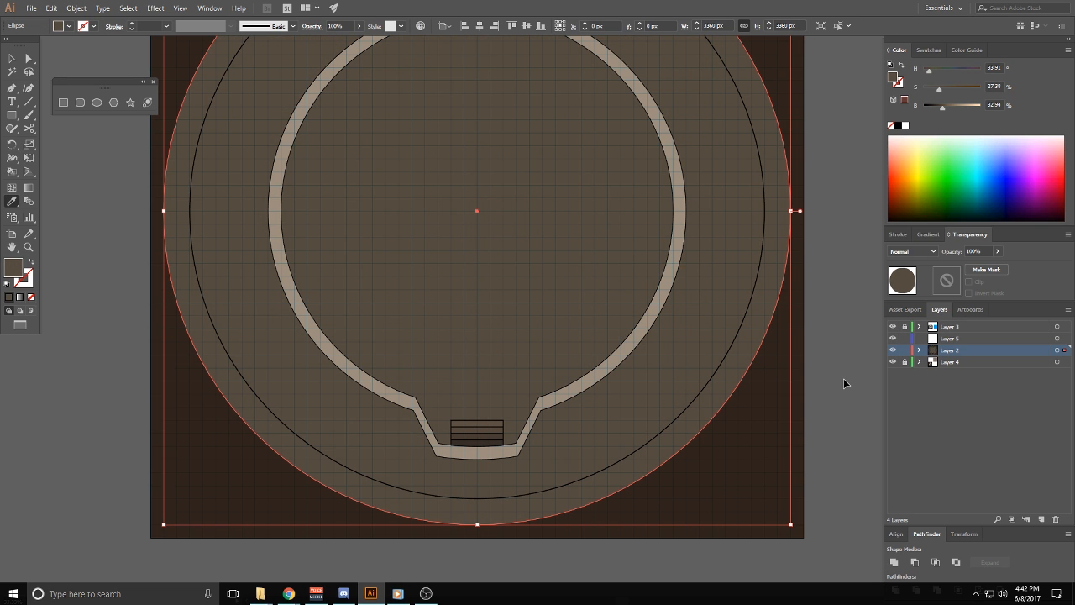
Try restacking the brown circle against the dark background shape and selecting it together with the smaller circle and background
key("ctrl+x")
left_click(728, 402, "ctrl")
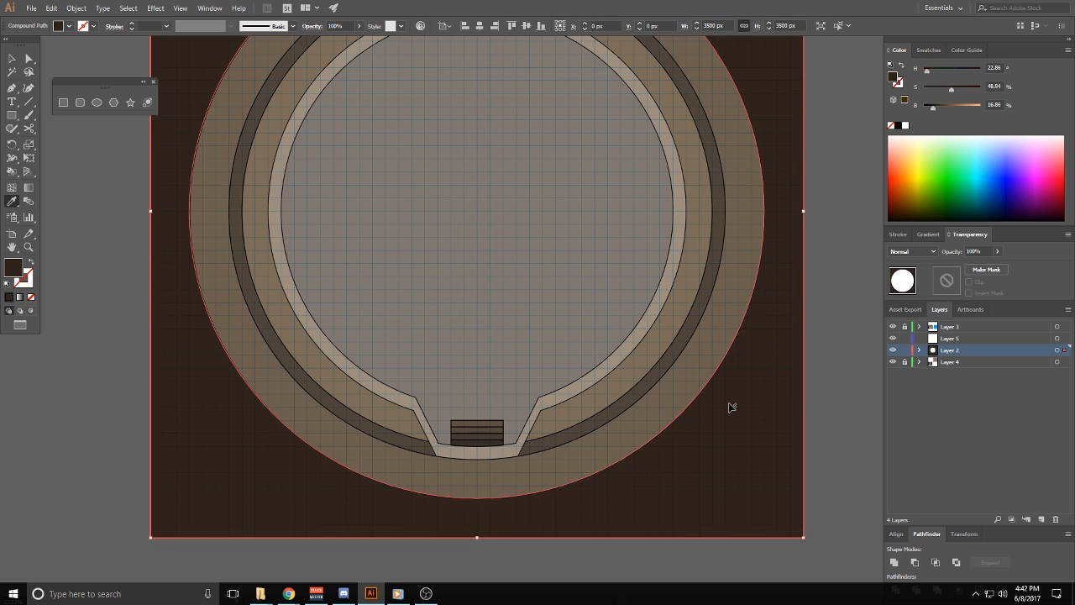
key("ctrl+b")
key("ctrl+x")
left_click(730, 403, "ctrl")
key("ctrl+f")
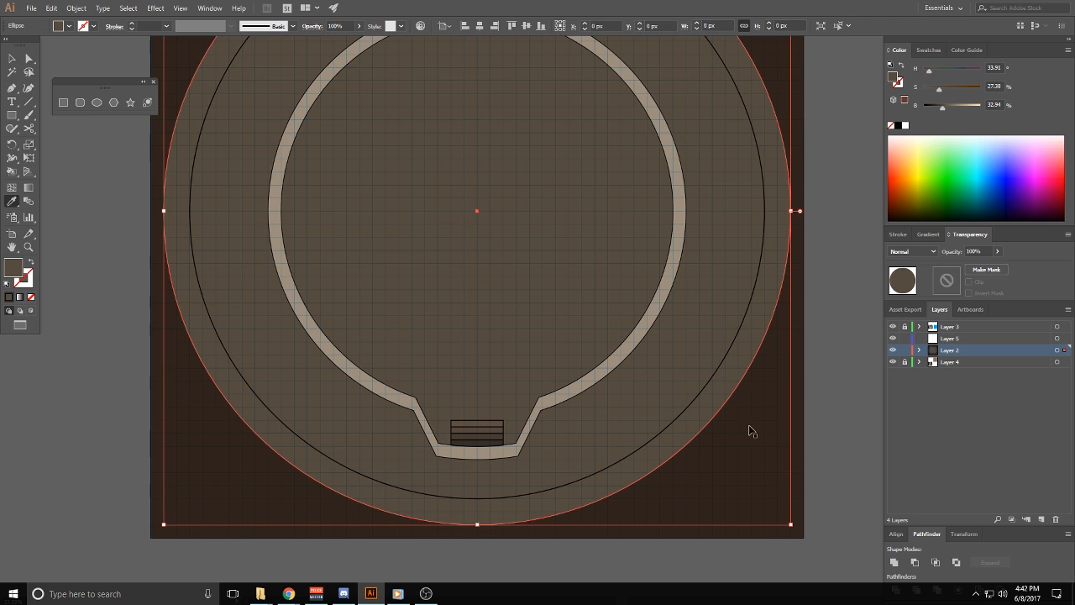
left_click(756, 435, "shift")
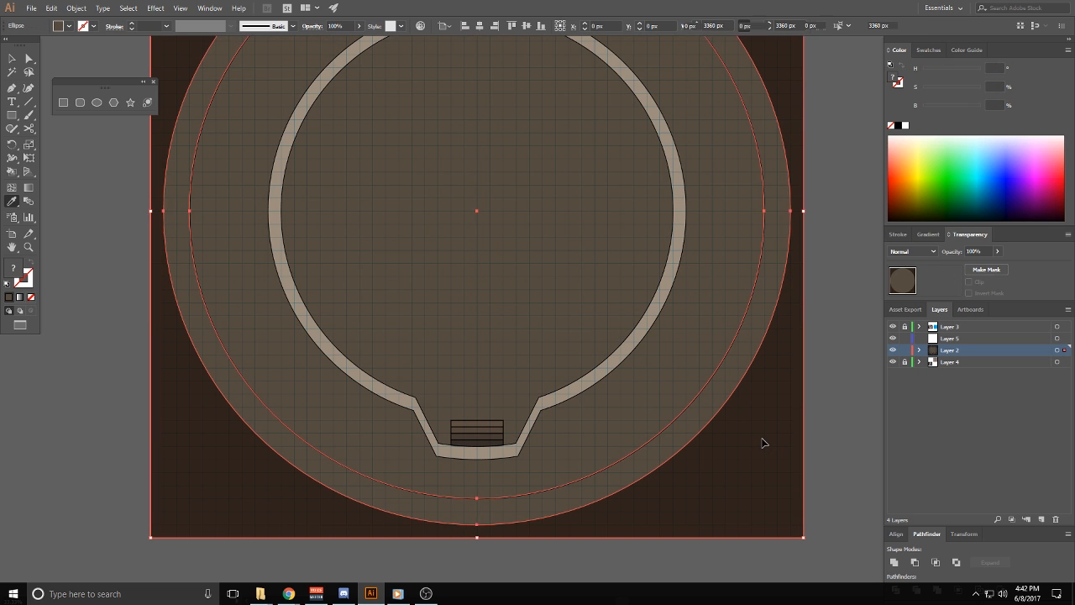
Try placing the brown circle behind the existing ring artwork, and undo it
left_click(825, 415, "ctrl")
left_click(699, 428, "ctrl")
key("ctrl+x")
key("ctrl+b")
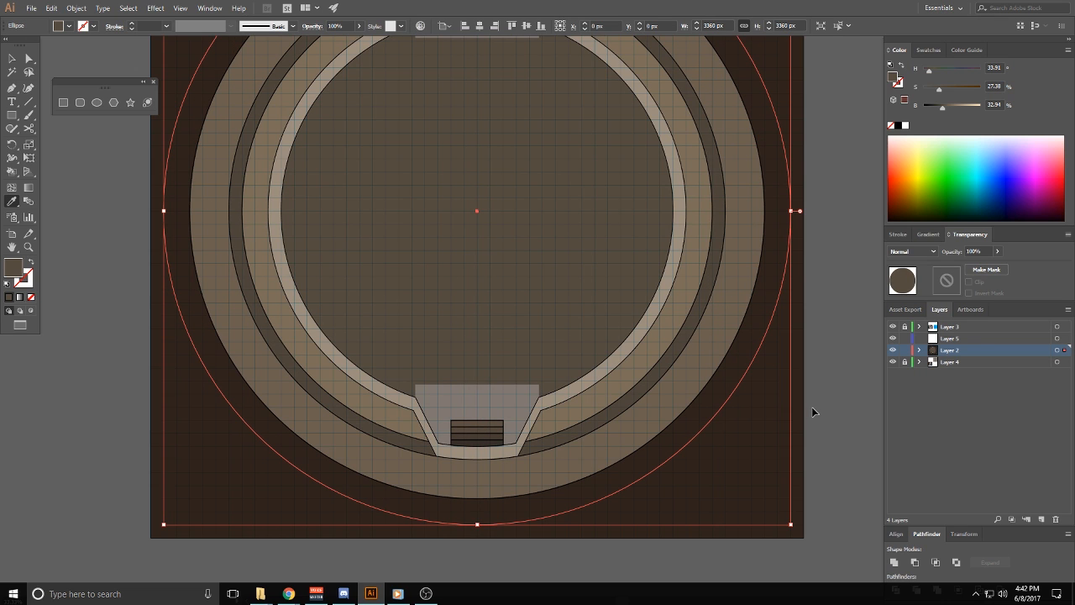
key("Delete")
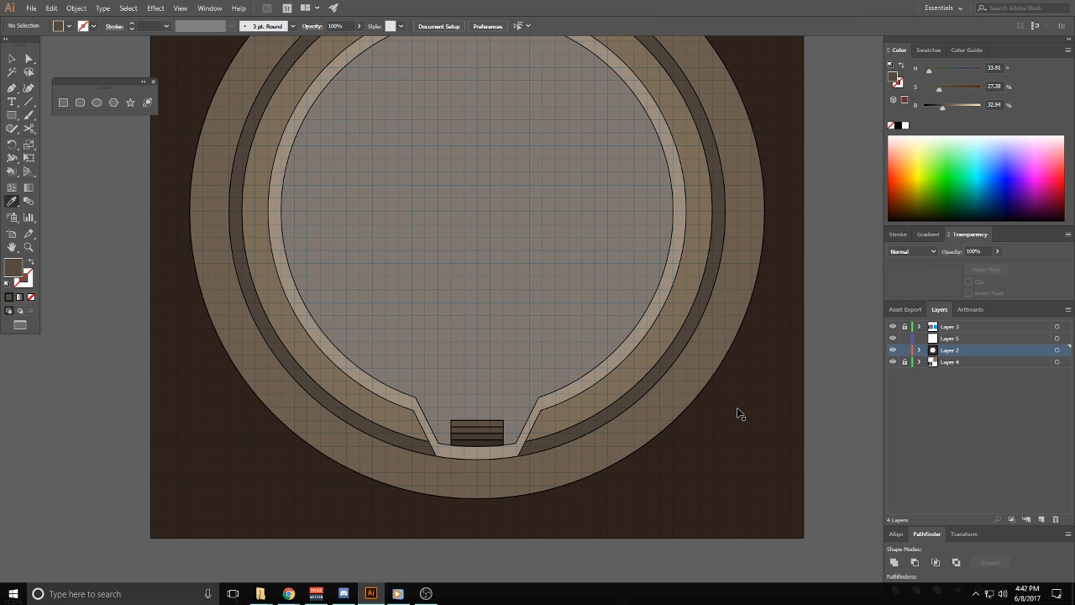
key("ctrl+z")
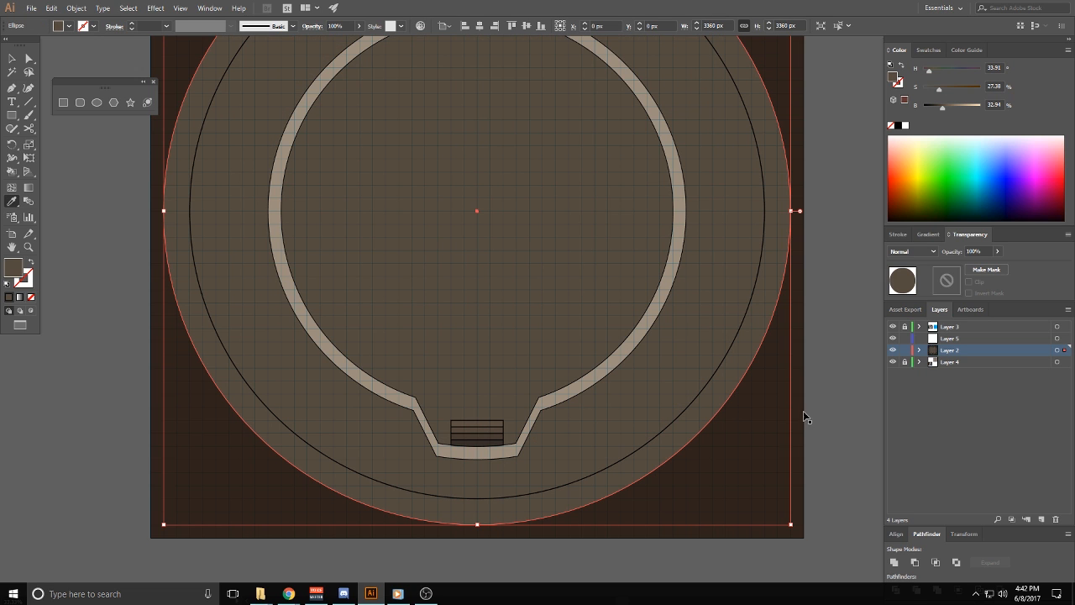
Subtract the 3080 px circle from the brown 3360 px circle with Minus Front to form an outer ring
left_click(812, 408)
left_click(697, 393)
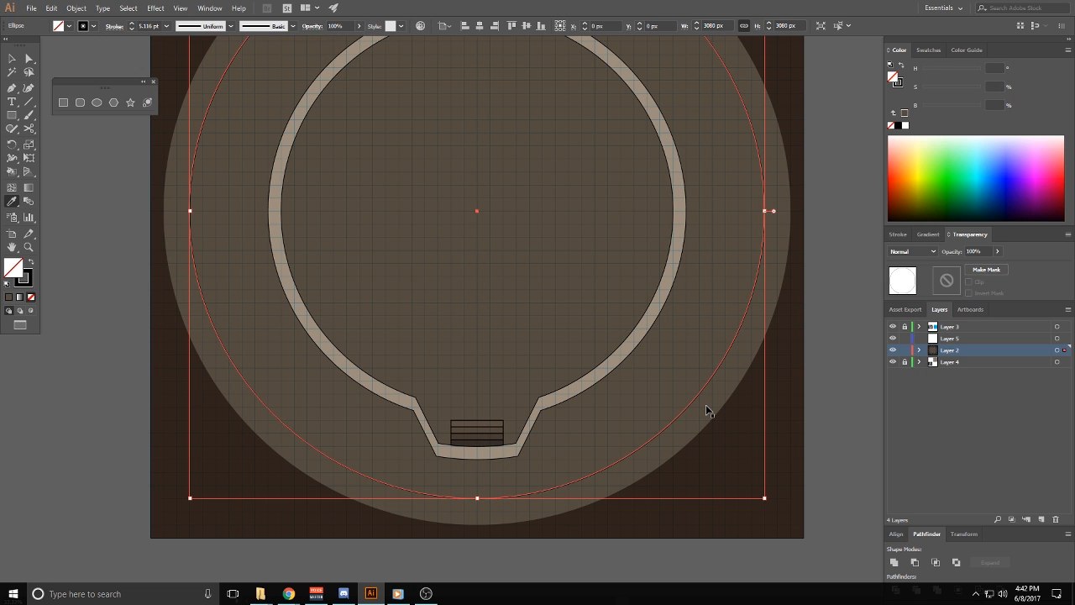
left_click(705, 404, "shift")
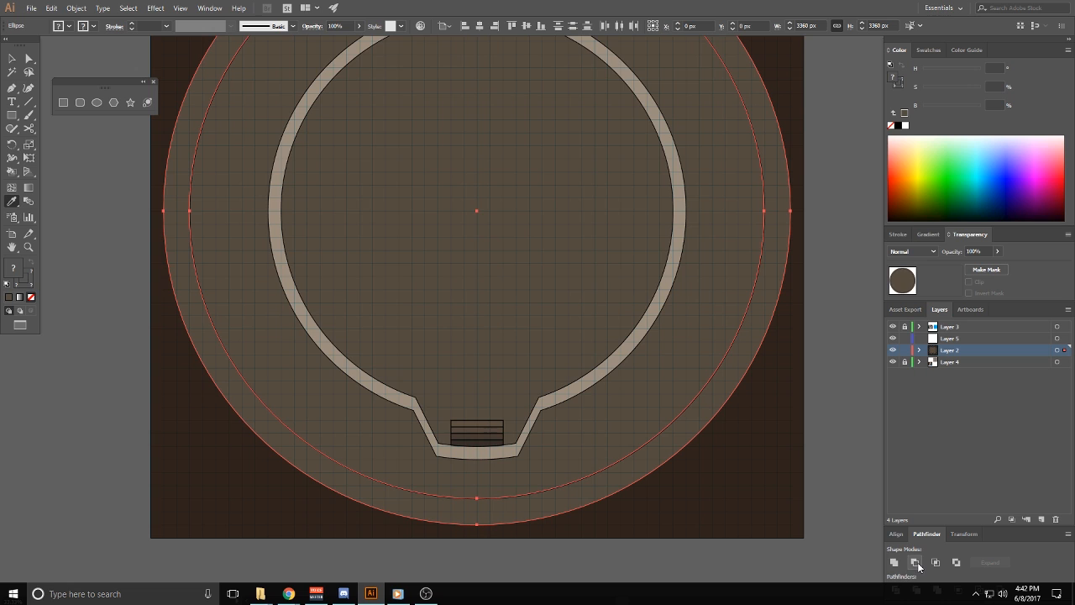
left_click(917, 562)
left_click(819, 439)
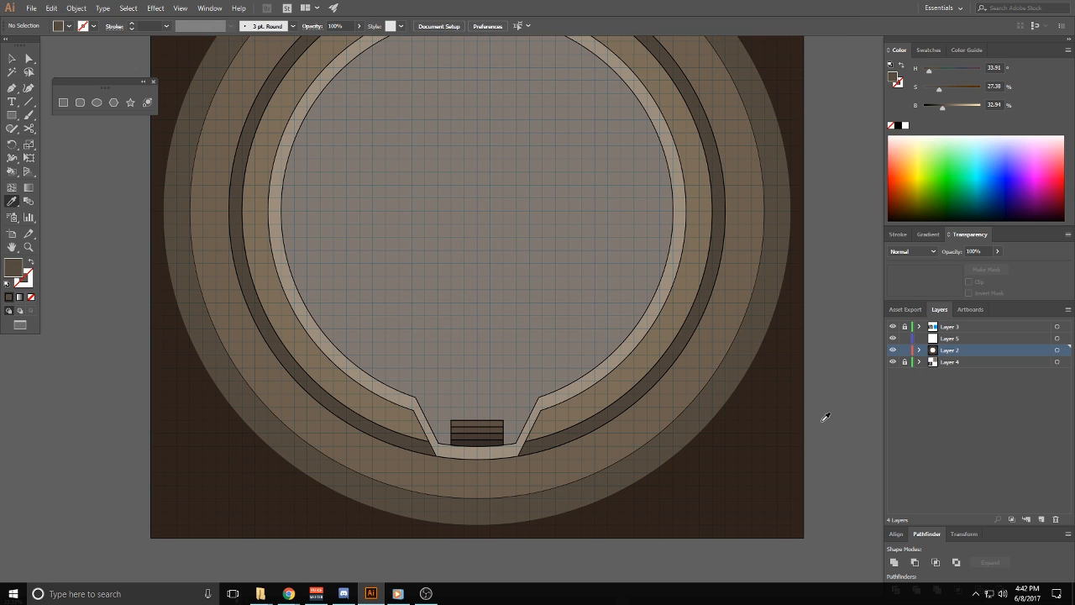
Try cutting the new outer ring and restacking it behind the other artwork, and undo the attempt
key("Delete")
left_click(710, 383)
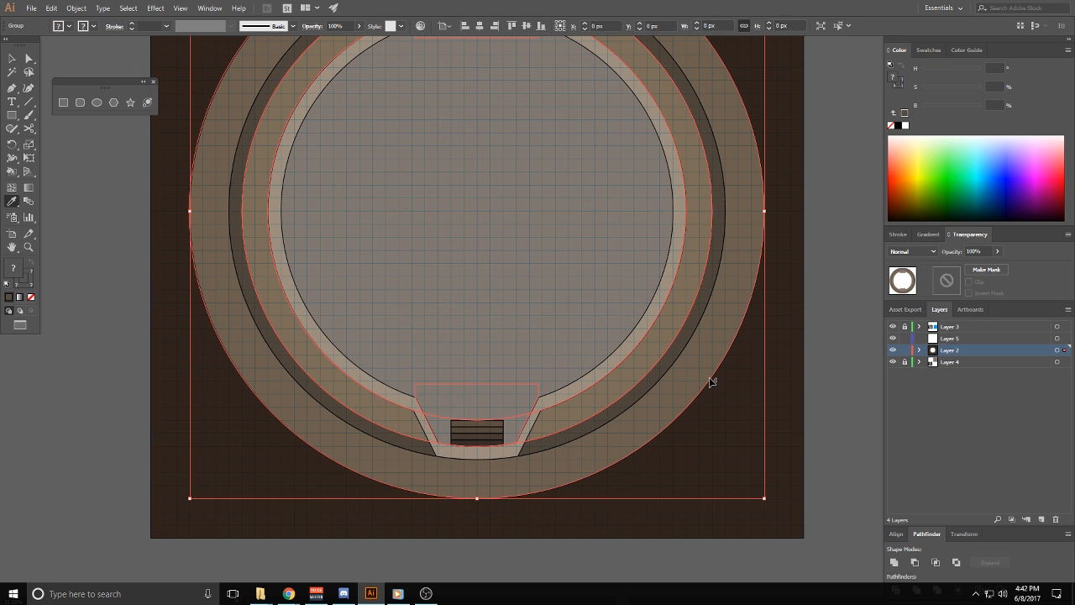
left_click(832, 398)
left_click(745, 403)
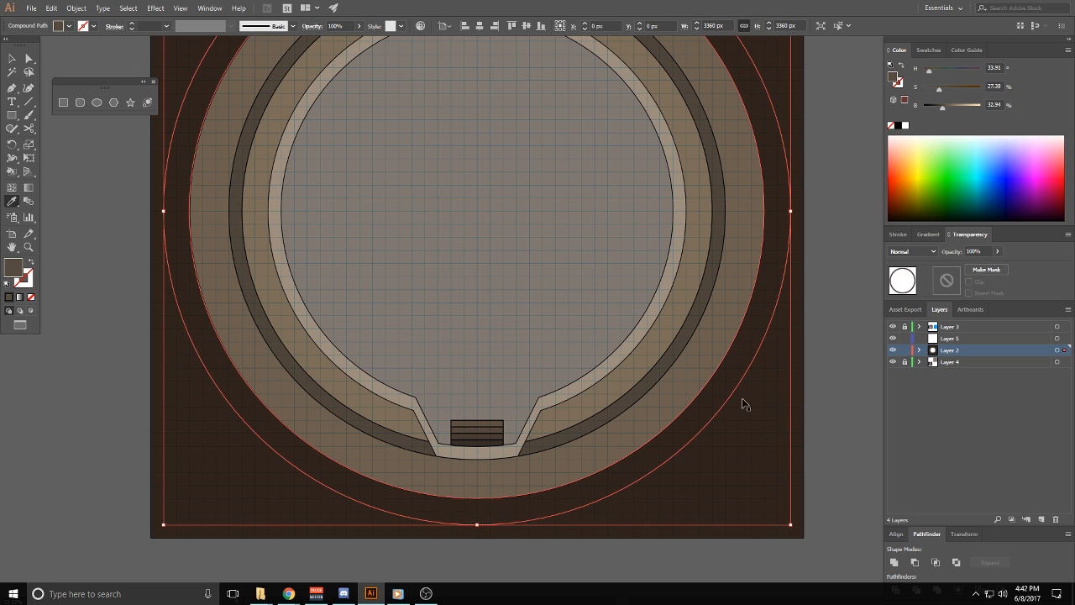
left_click(831, 401)
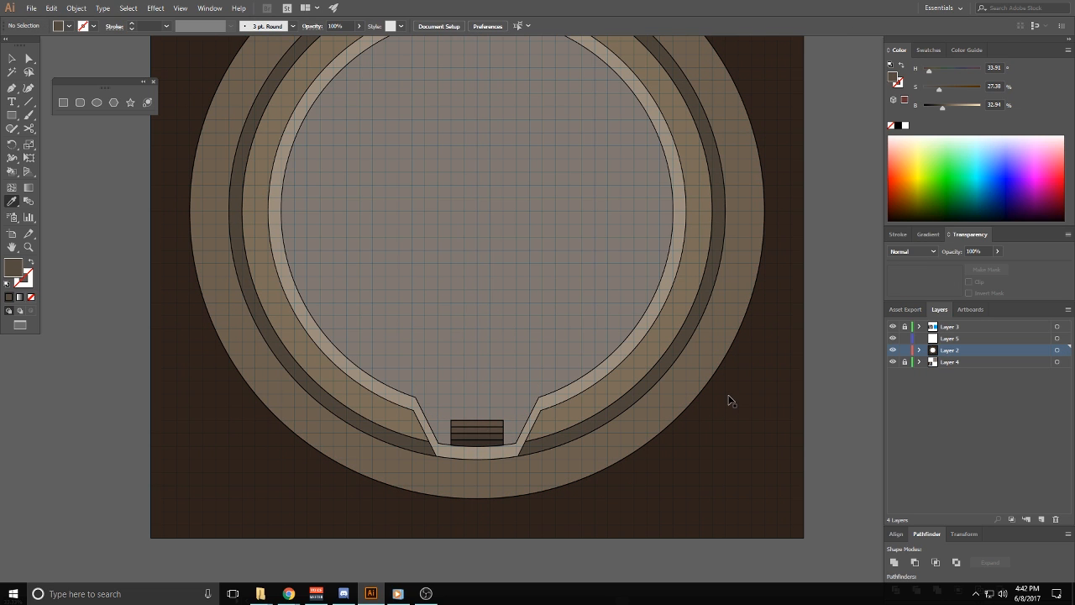
key("ctrl+z")
left_click(863, 420, "ctrl")
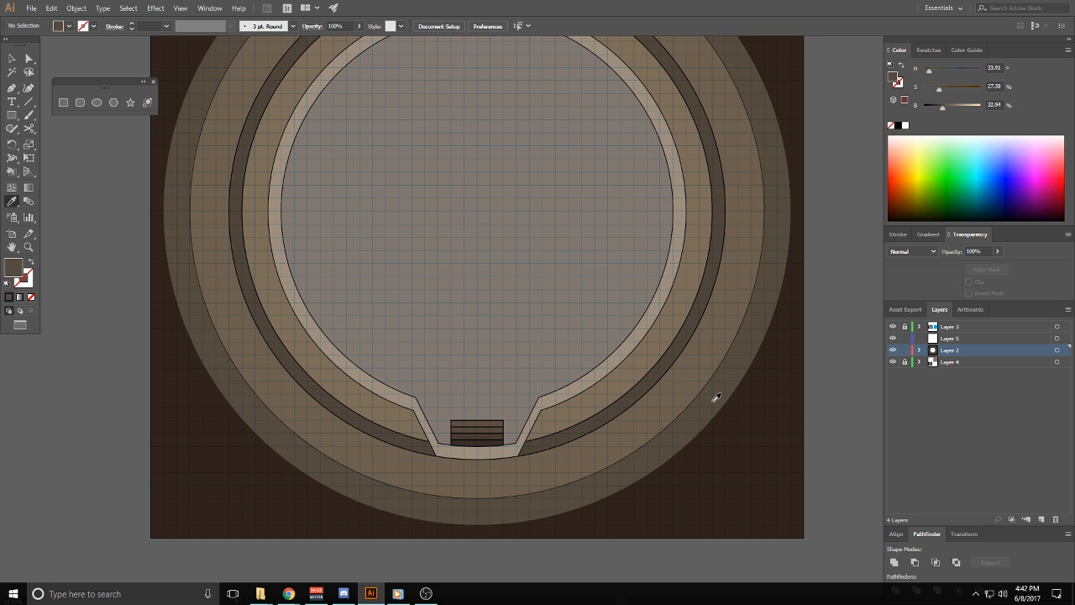
Give the new outer ring a black 10 pt stroke and deselect it
left_click(715, 402, "ctrl")
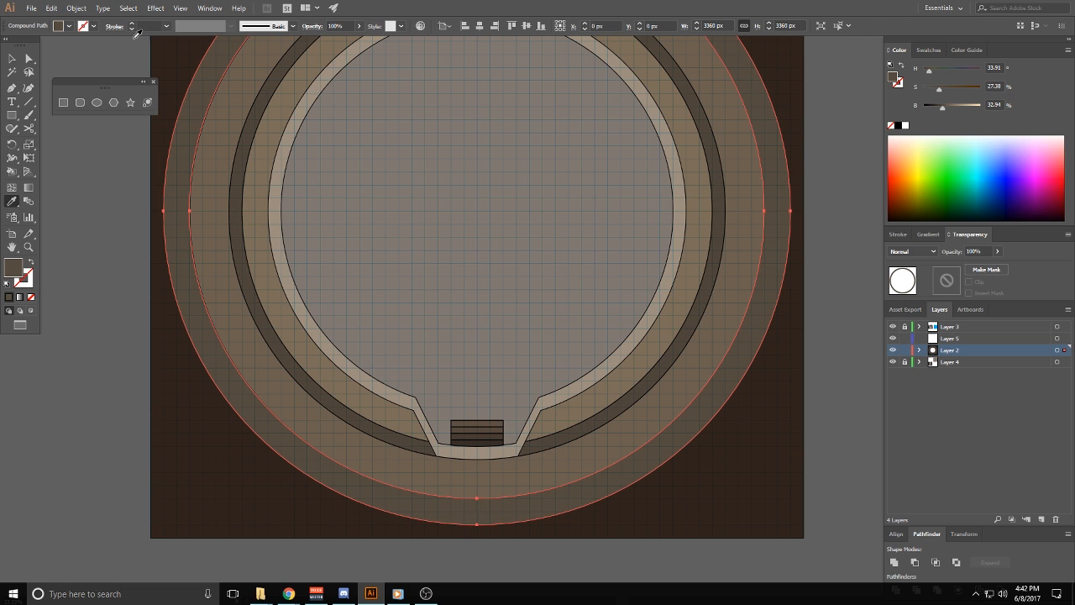
key("x")
left_click(898, 126)
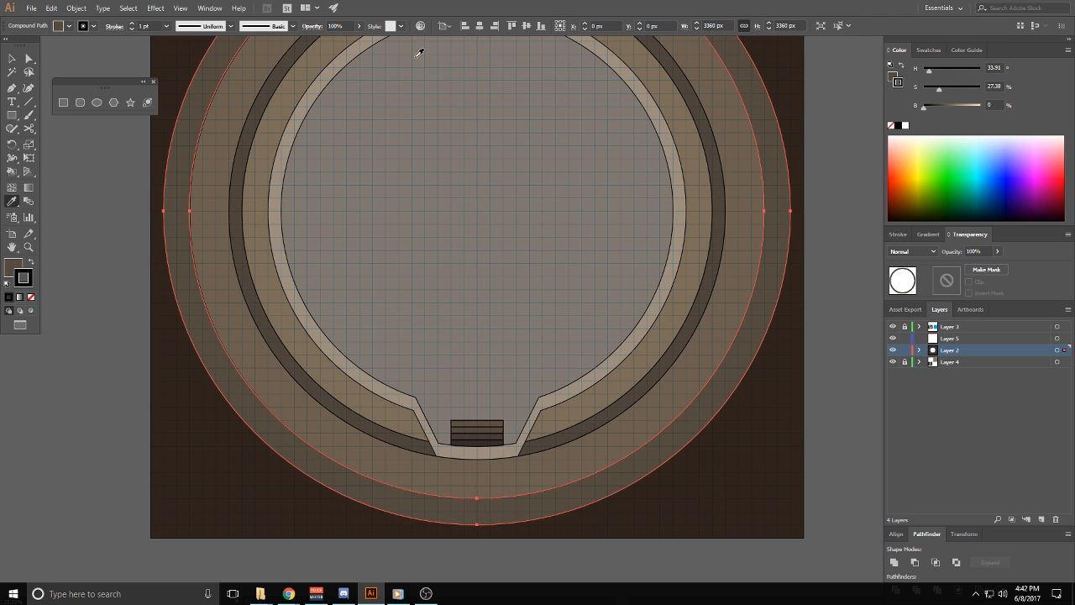
left_click(132, 25)
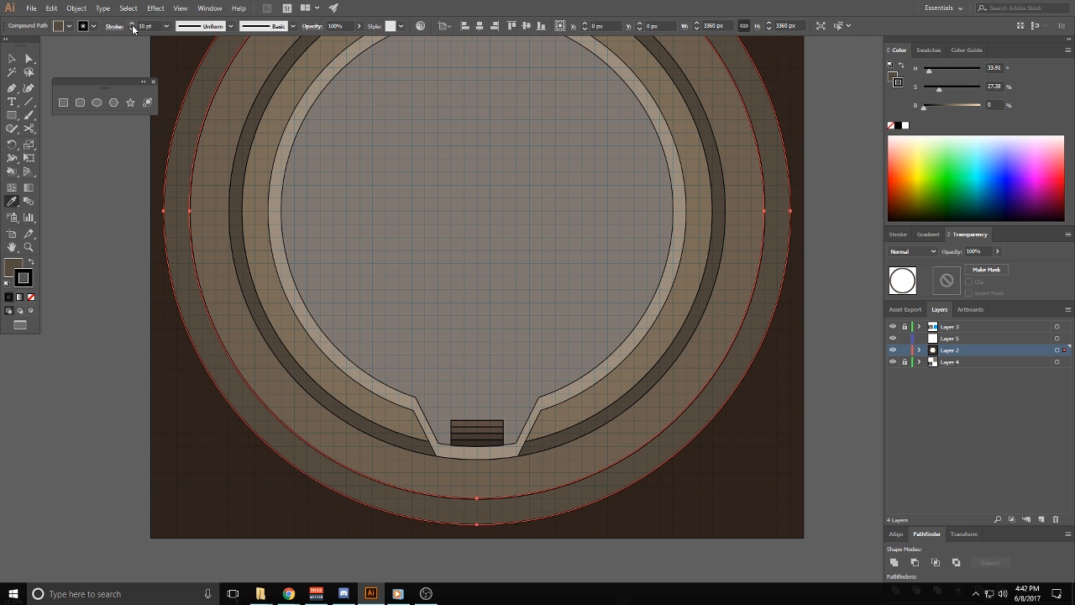
left_click(12, 58)
left_click(125, 305)
Examine the whole arena map, checking the outlined outer rings and both stair alcoves up close
left_click_drag(183, 340, 217, 445)
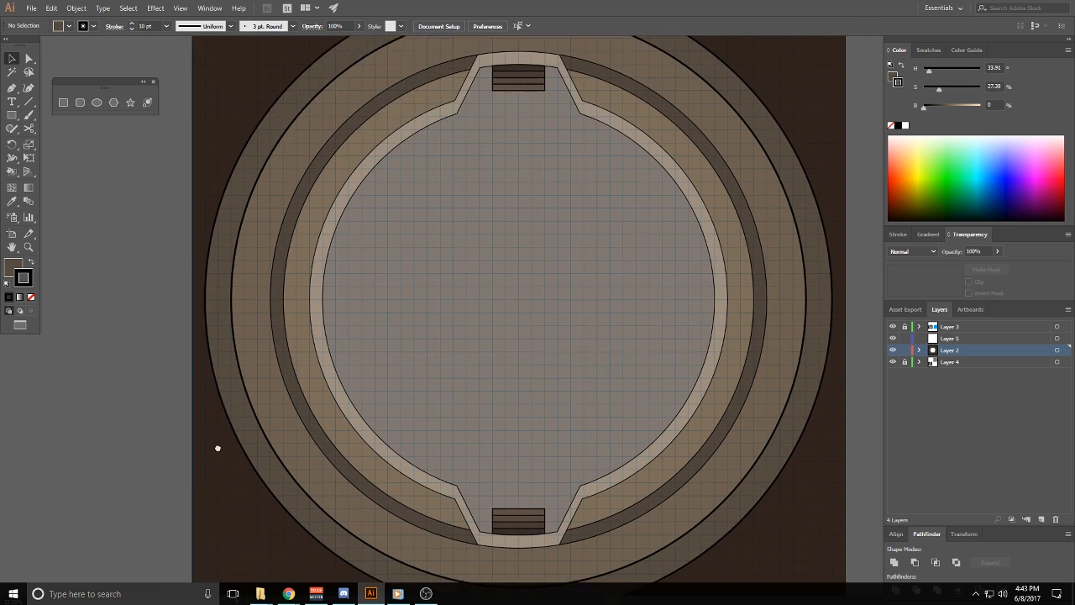
mouse_move(291, 255)
left_mouse_down()
mouse_move(264, 350)
mouse_move(273, 264)
left_mouse_up()
scroll(293, 281, "down", 1)
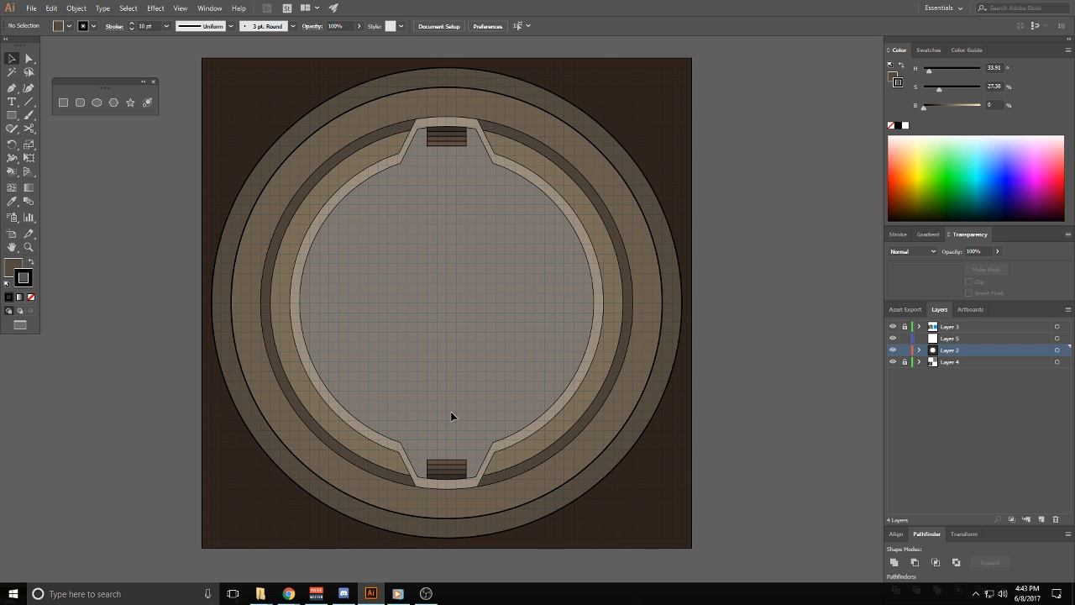
scroll(452, 413, "down", 5)
scroll(455, 415, "up", 5)
key("ctrl+plus")
left_click_drag(521, 300, 544, 489)
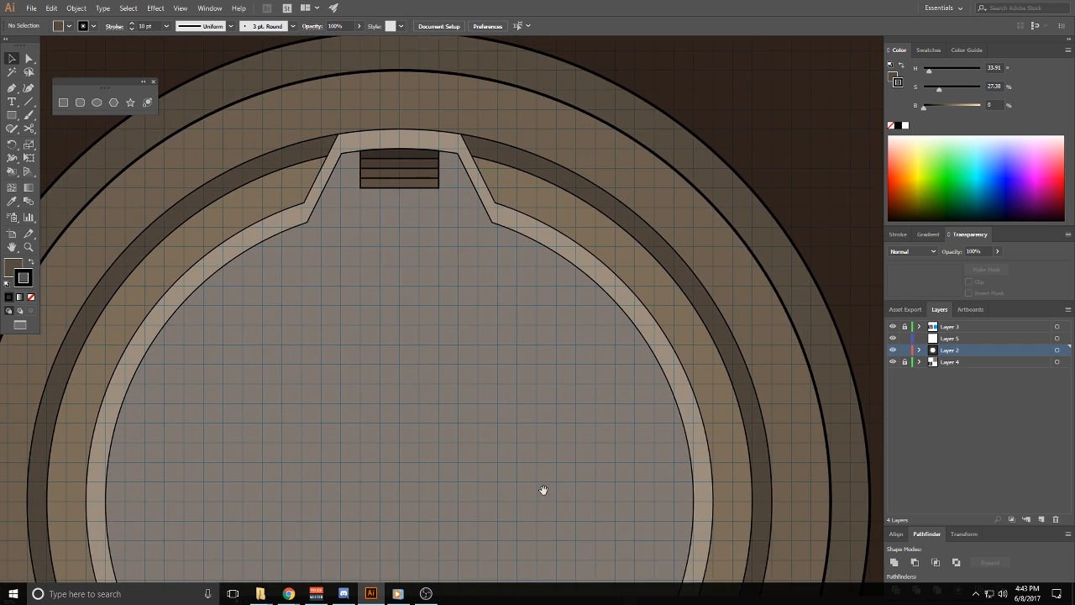
left_click_drag(536, 417, 584, 471)
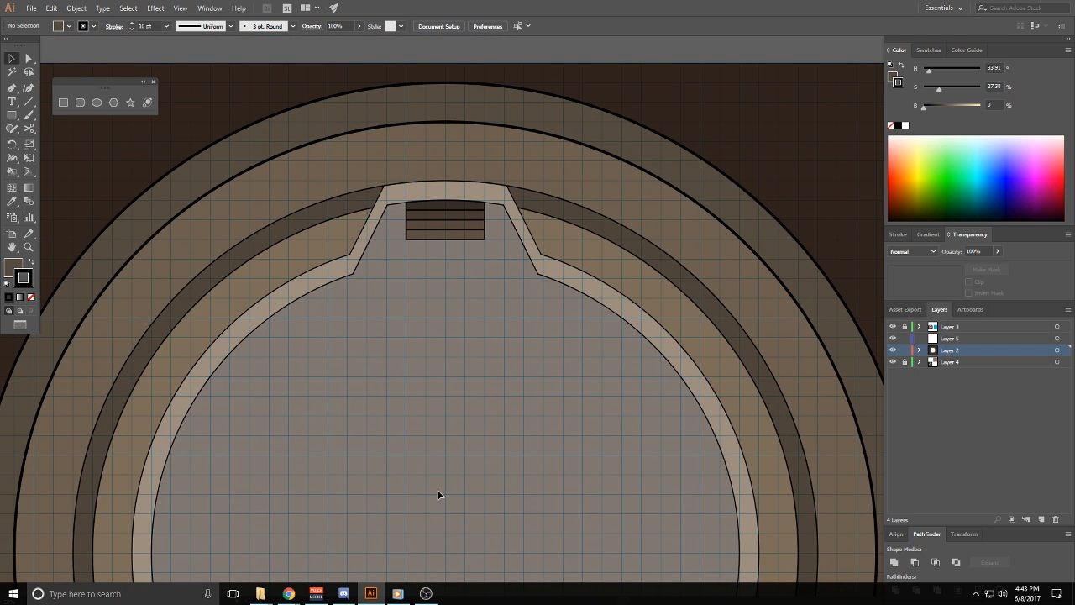
scroll(439, 476, "down", 1)
left_click_drag(447, 532, 490, 359)
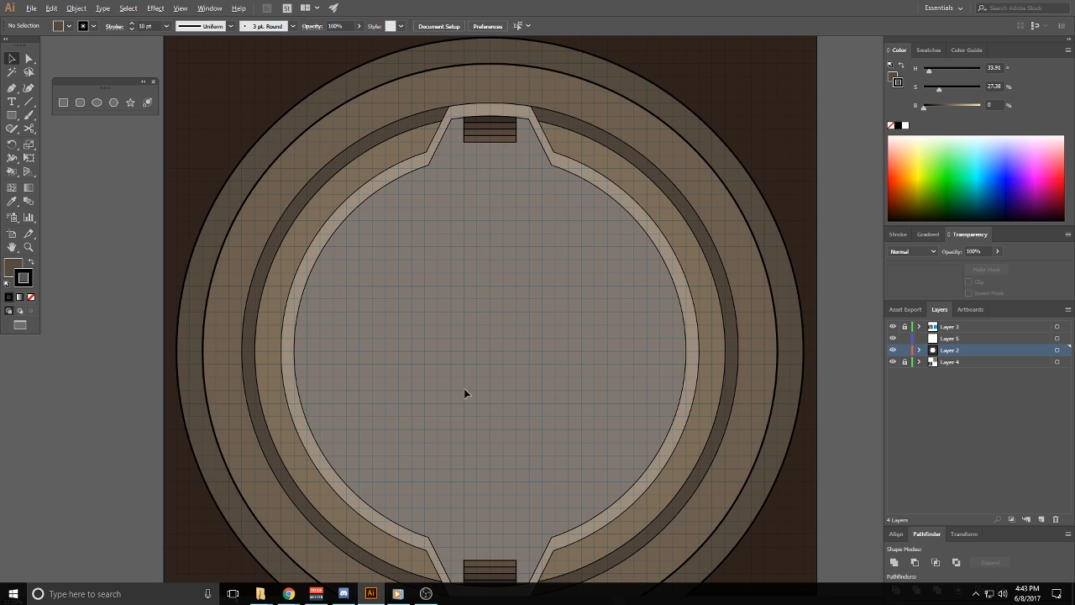
scroll(466, 393, "up", 1)
scroll(473, 403, "down", 3)
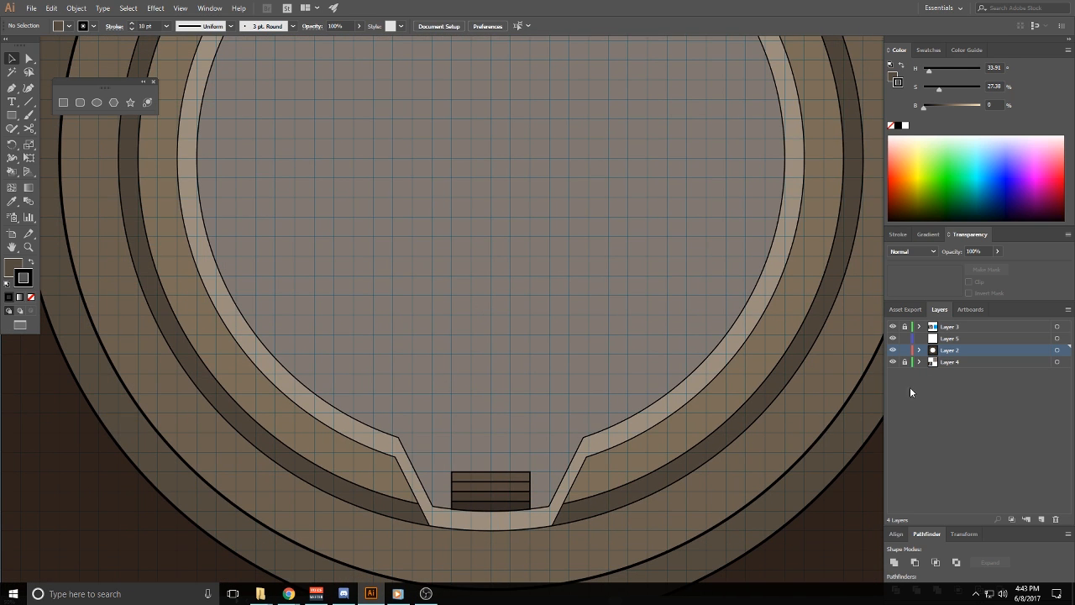
left_click_drag(476, 376, 476, 502)
left_click_drag(565, 314, 449, 294)
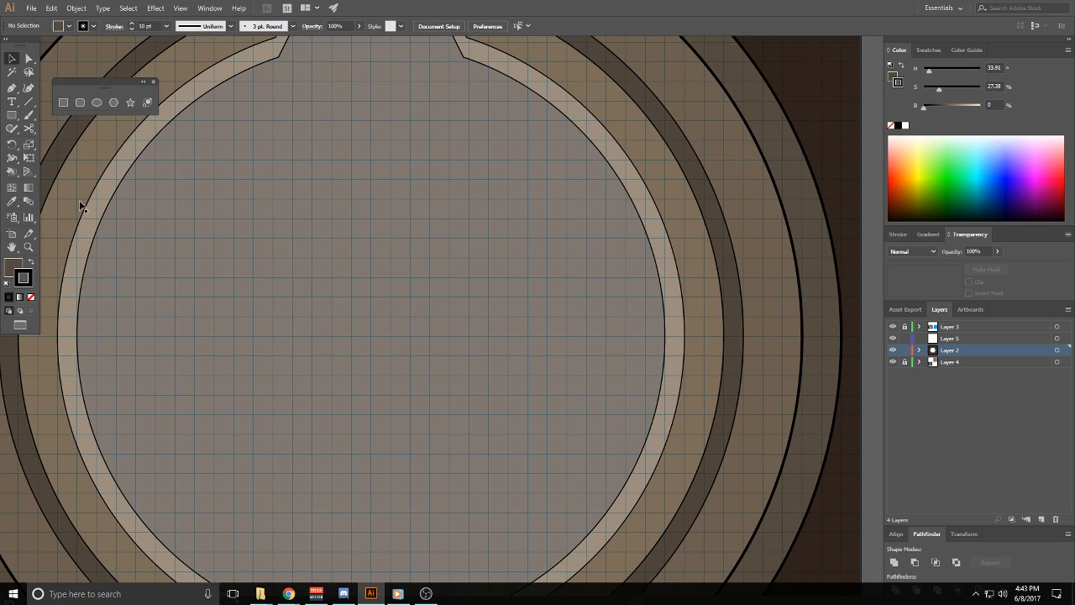
Draw a rectangle about 280 by 560 px across the dark ring on the arena's east side
left_click(12, 115)
scroll(652, 312, "down", 1)
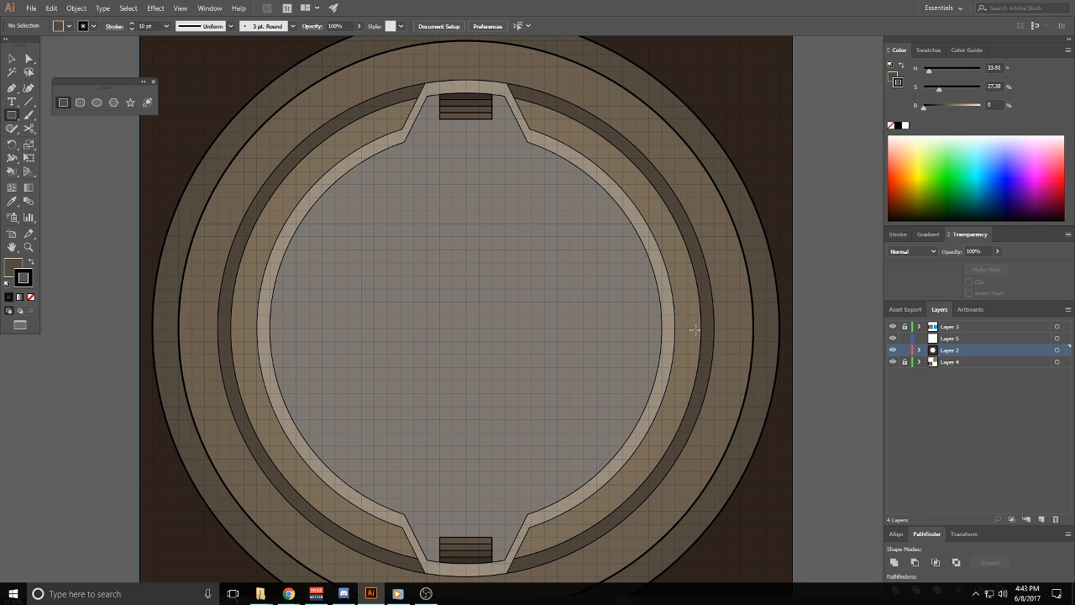
left_click_drag(713, 328, 744, 378)
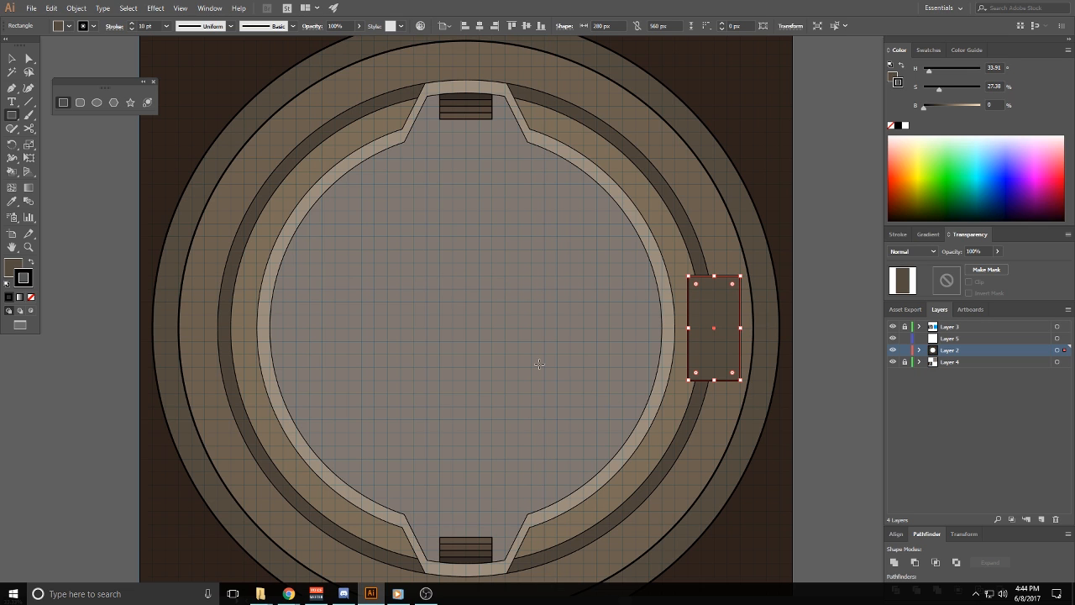
Copy the adjacent brown ring's strokeless fill onto the rectangle and widen it outward to 420 px
left_click(12, 202)
left_click(728, 212)
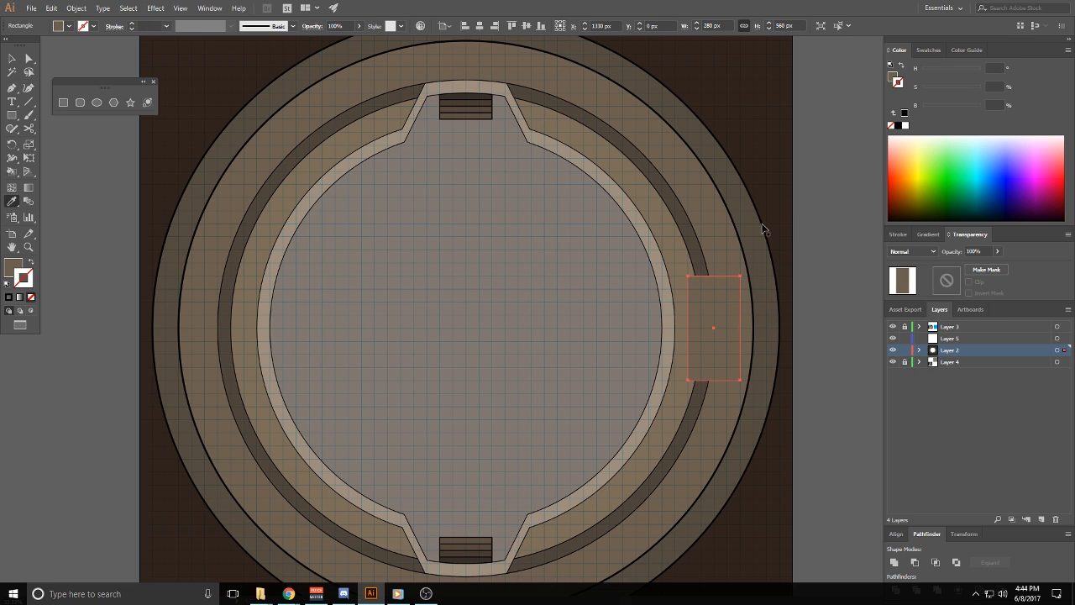
left_click(820, 205, "ctrl")
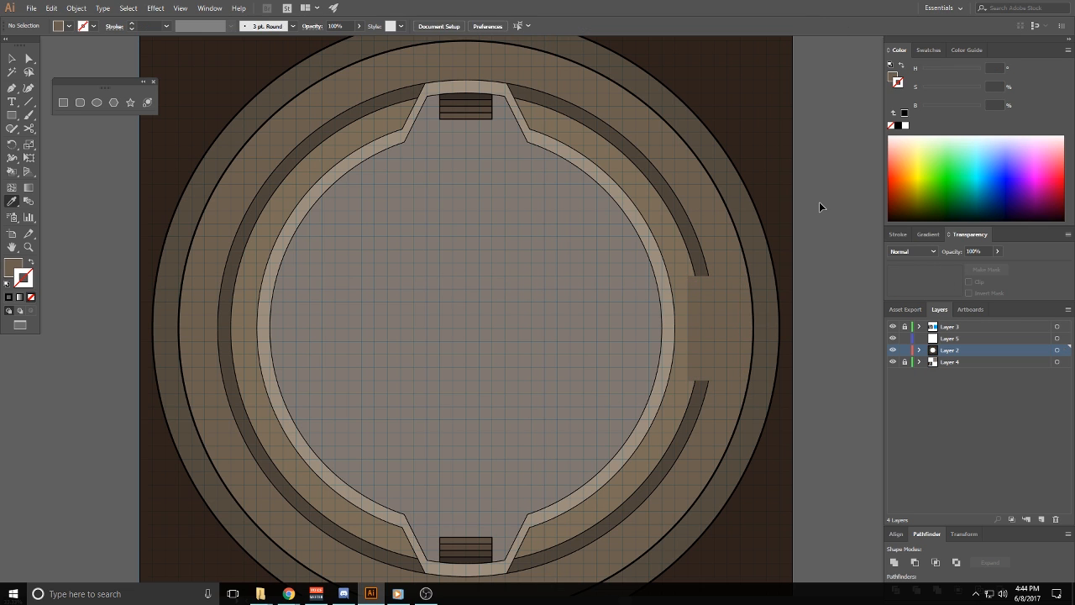
left_click(720, 308, "ctrl")
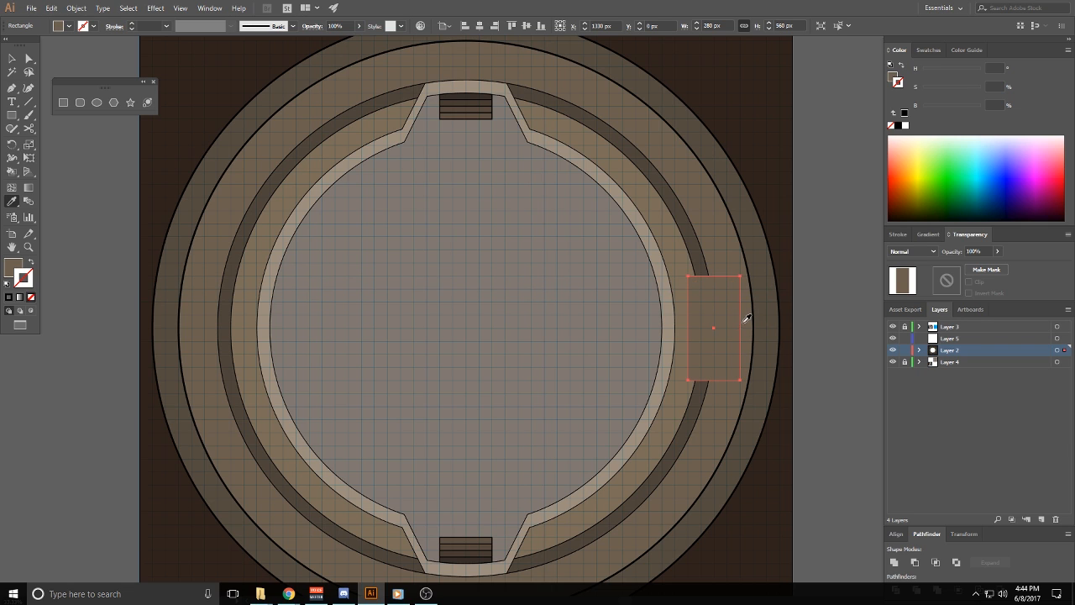
left_click_drag(742, 327, 767, 328)
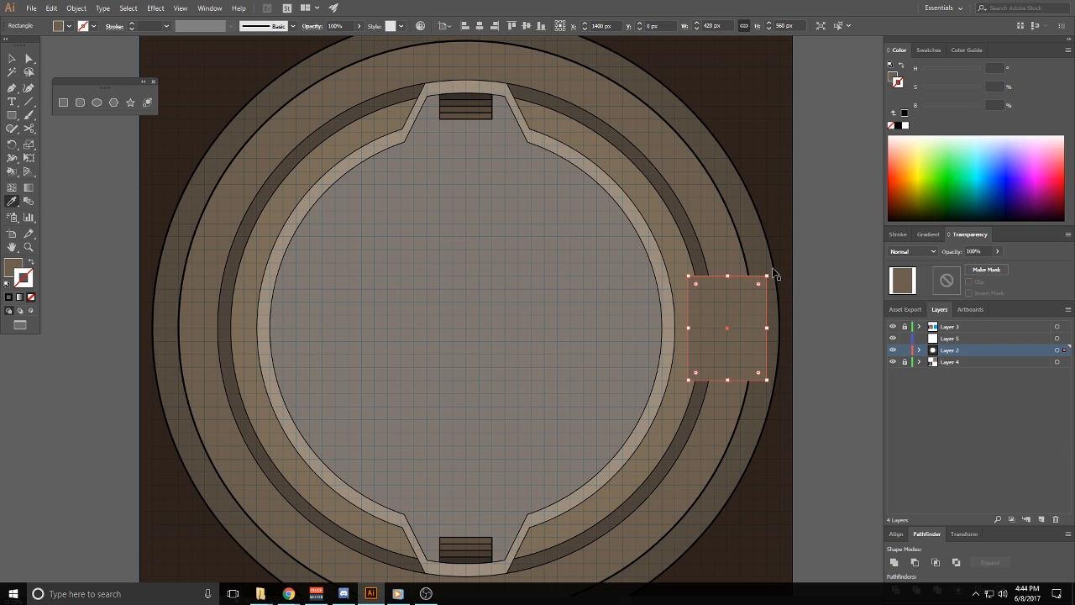
Try copying the outermost ring's fill and stroke onto the rectangle
left_click(729, 249)
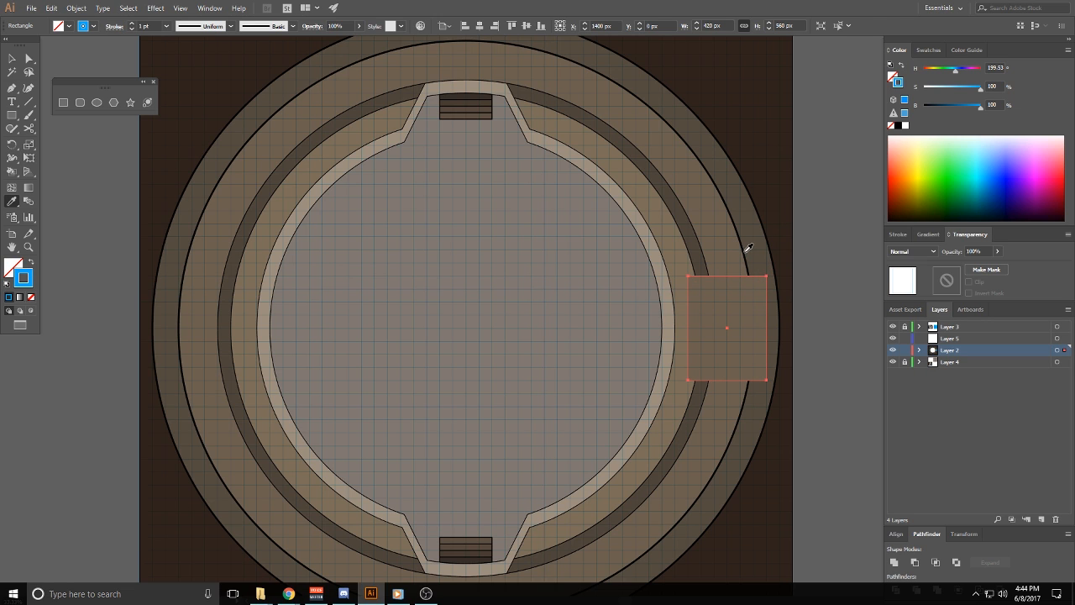
left_click(745, 251)
key("v")
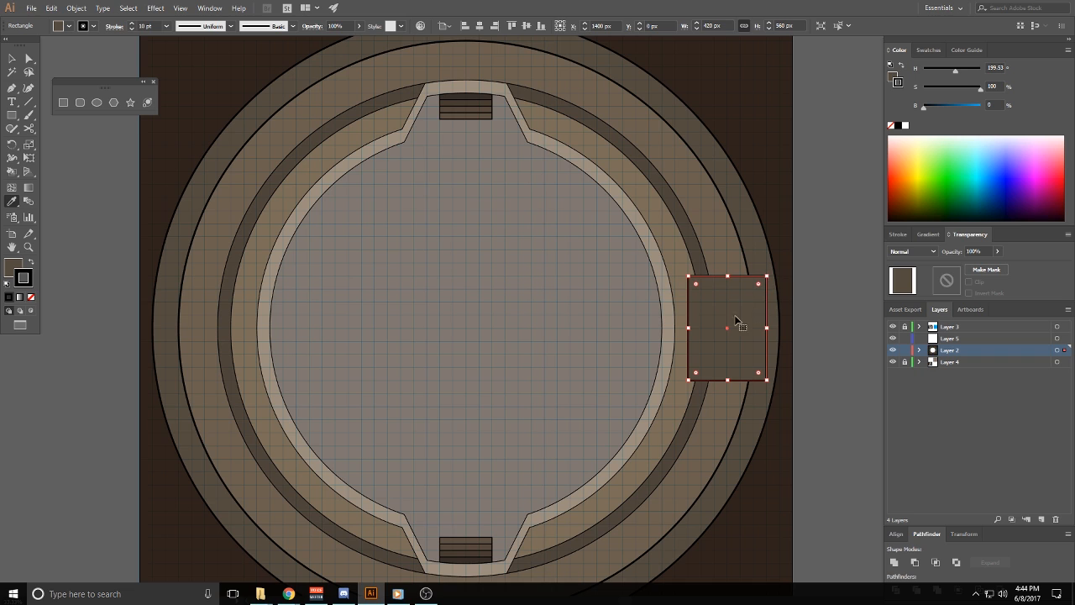
key("ctrl+shift+a")
Resample the lighter brown ring's fill onto the rectangle and give it a black 5 pt stroke
left_click(744, 288)
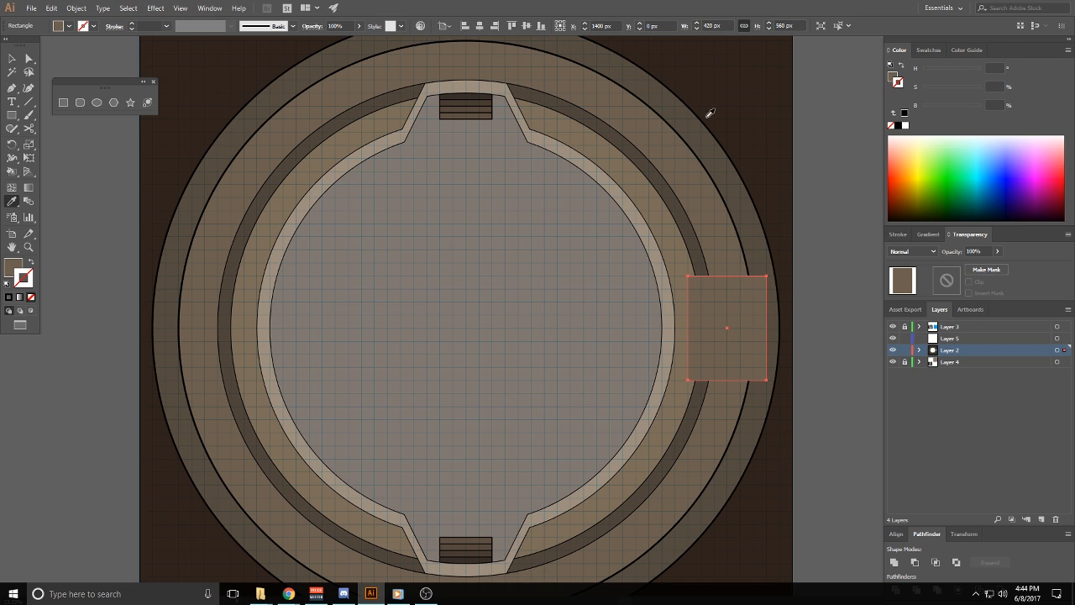
left_click(898, 127)
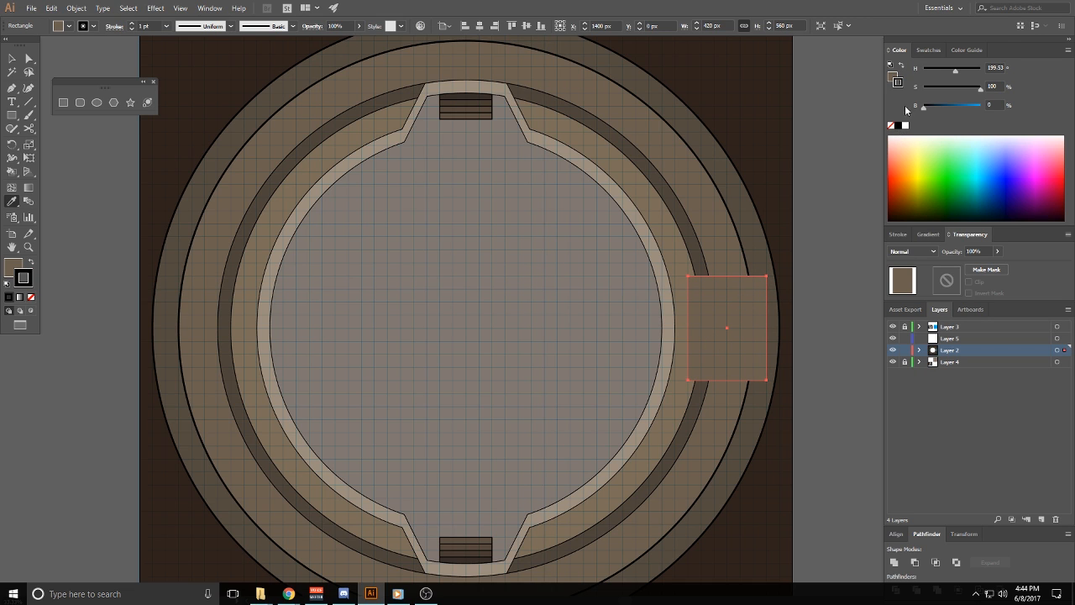
left_click(131, 23)
left_click(131, 23)
left_click(131, 24)
left_click(131, 23)
key("ctrl+shift+a")
left_click_drag(527, 387, 403, 369)
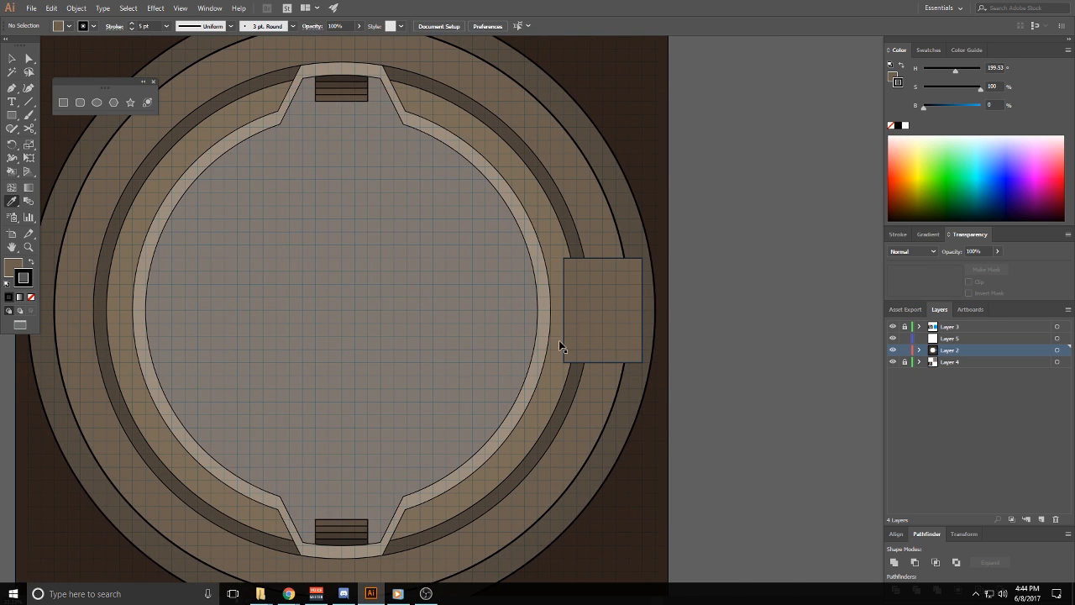
scroll(619, 263, "up", 4)
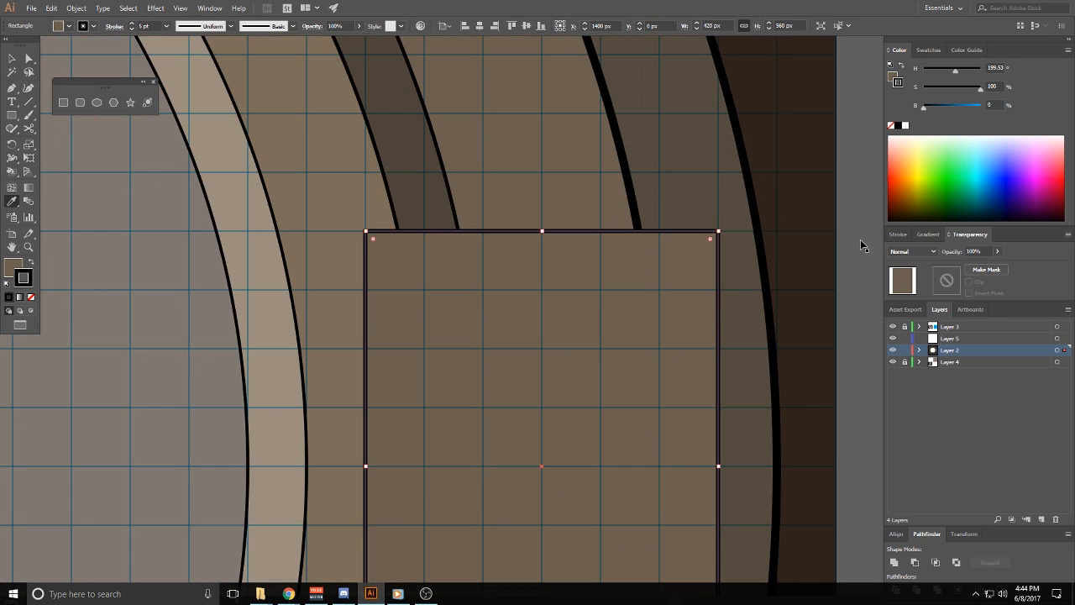
left_click(622, 304)
left_click(844, 142)
scroll(840, 180, "down", 4)
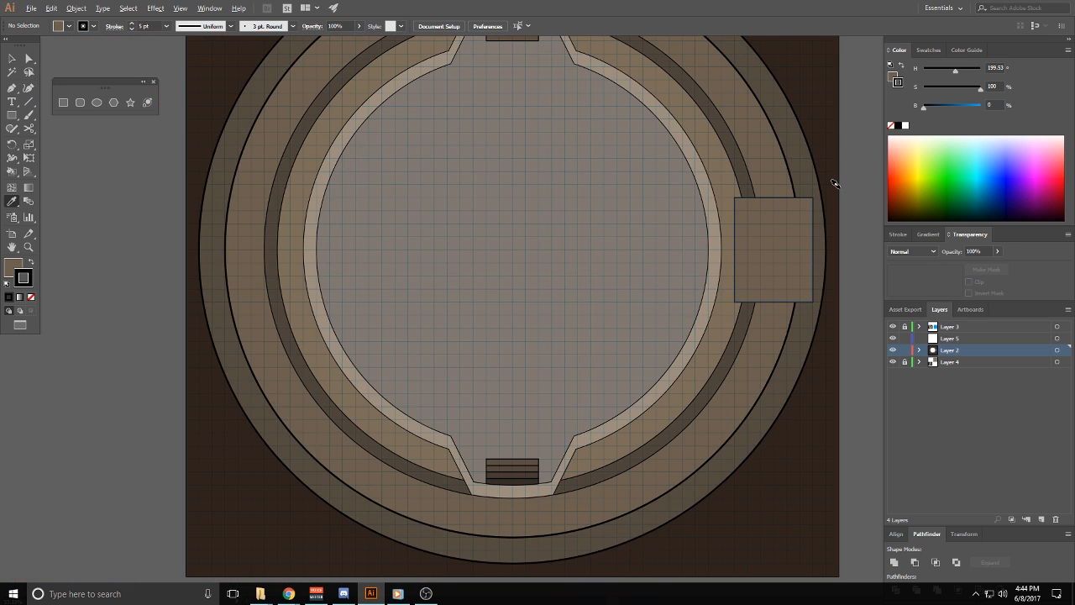
scroll(836, 185, "up", 3)
scroll(748, 239, "up", 2)
left_click(619, 195)
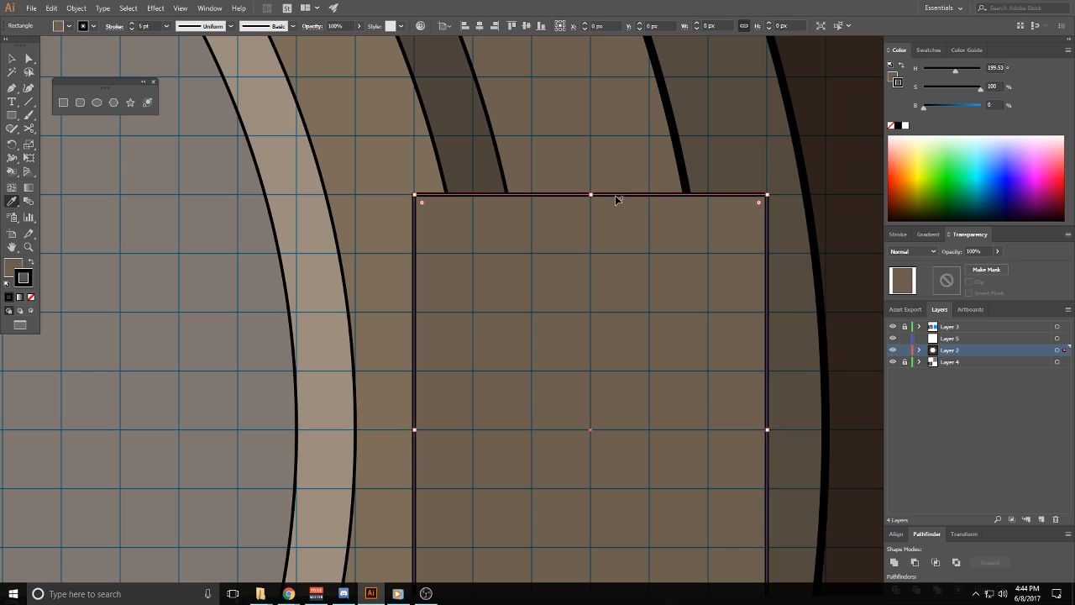
key("Delete")
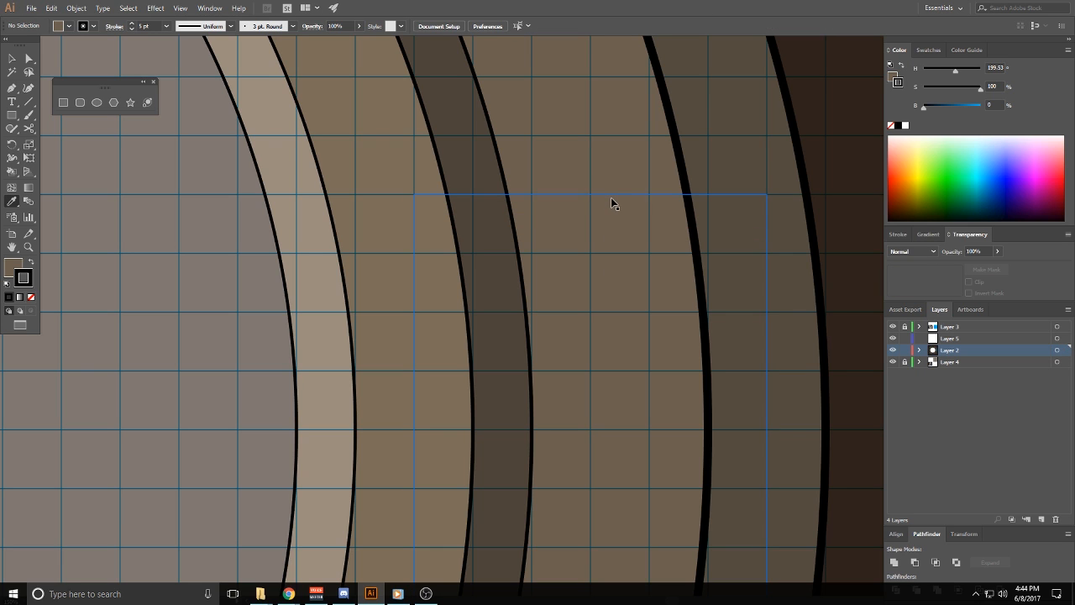
left_click(612, 196)
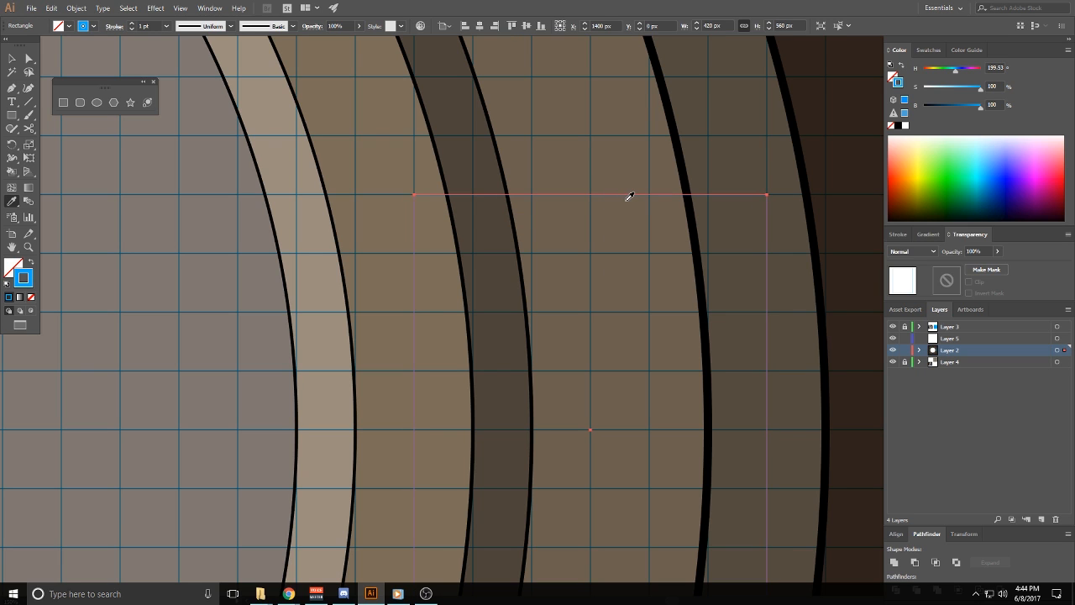
left_click(630, 196)
Stack the rectangle behind the outermost ring and trim off its overlapping end with Minus Front
left_click(685, 176, "ctrl")
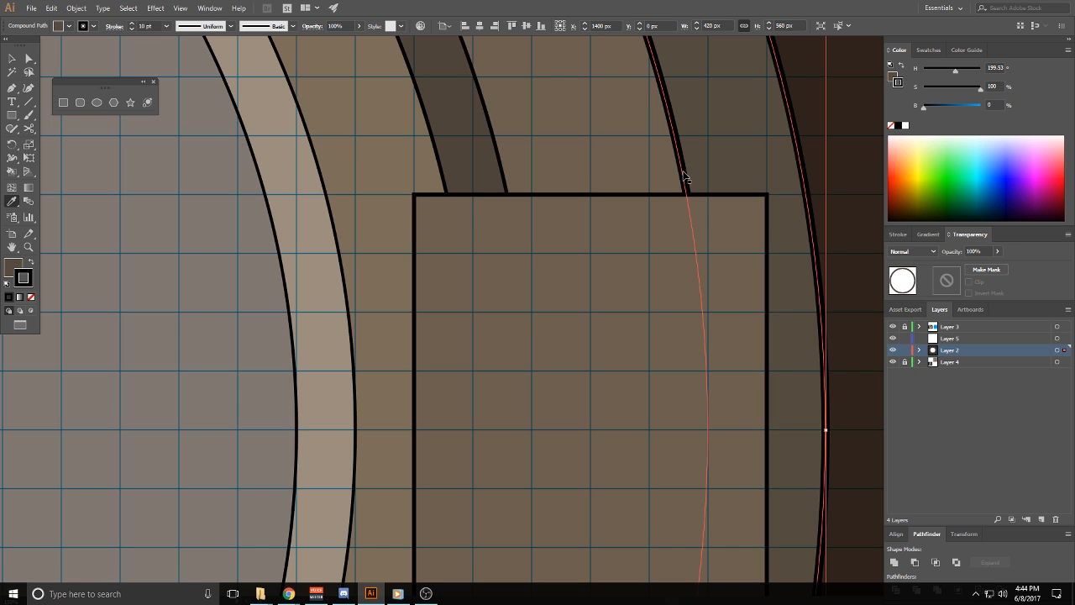
left_click(677, 316, "ctrl")
key("ctrl+[")
left_click(724, 323, "ctrl")
left_click(662, 325, "ctrl+shift")
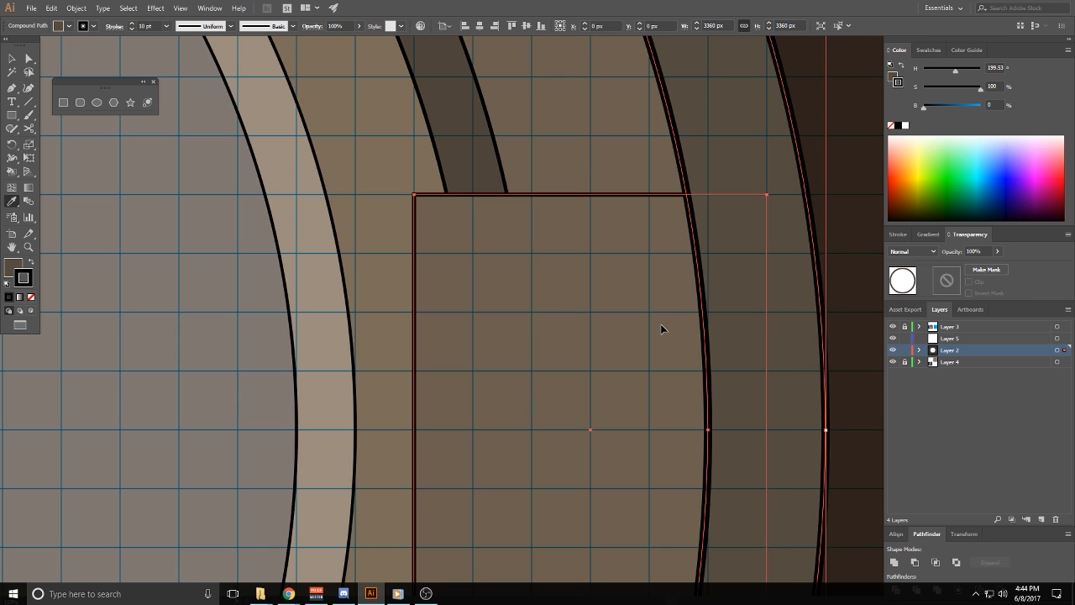
left_click(915, 562)
scroll(749, 441, "down", 3)
left_click(820, 462, "ctrl")
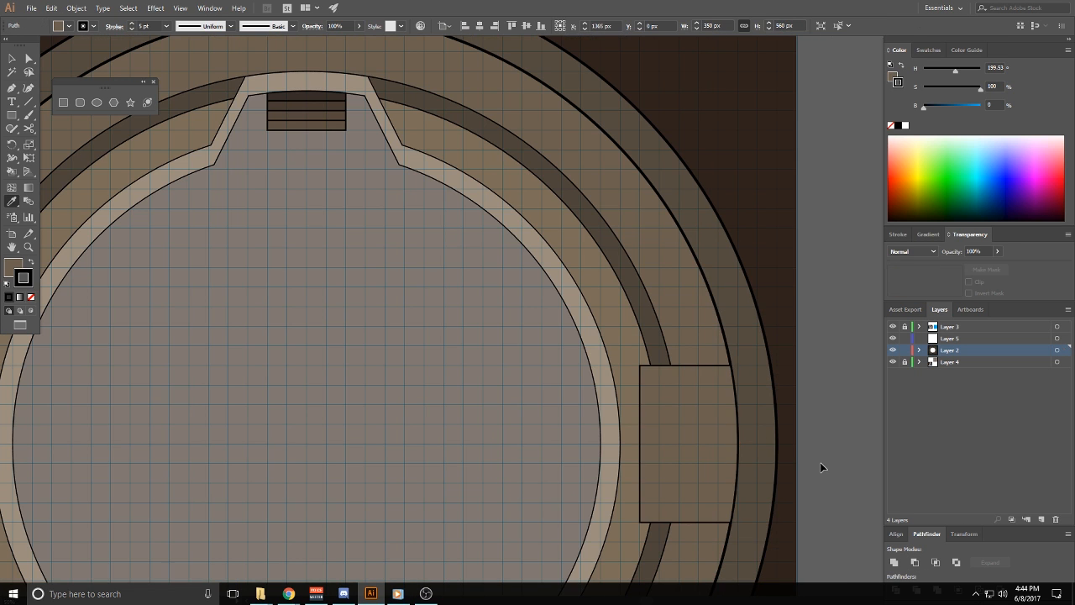
Adjust the grid preferences so that drawn points snap to half squares, 35 px apart
left_click_drag(806, 504, 807, 355)
scroll(807, 356, "up", 2)
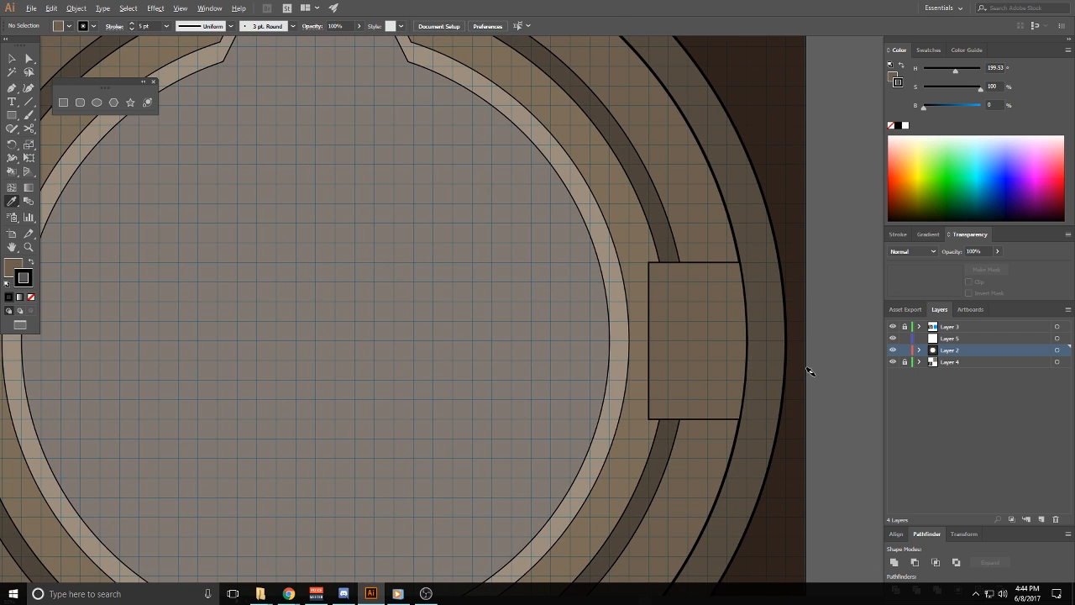
scroll(809, 367, "up", 1)
scroll(637, 335, "up", 1)
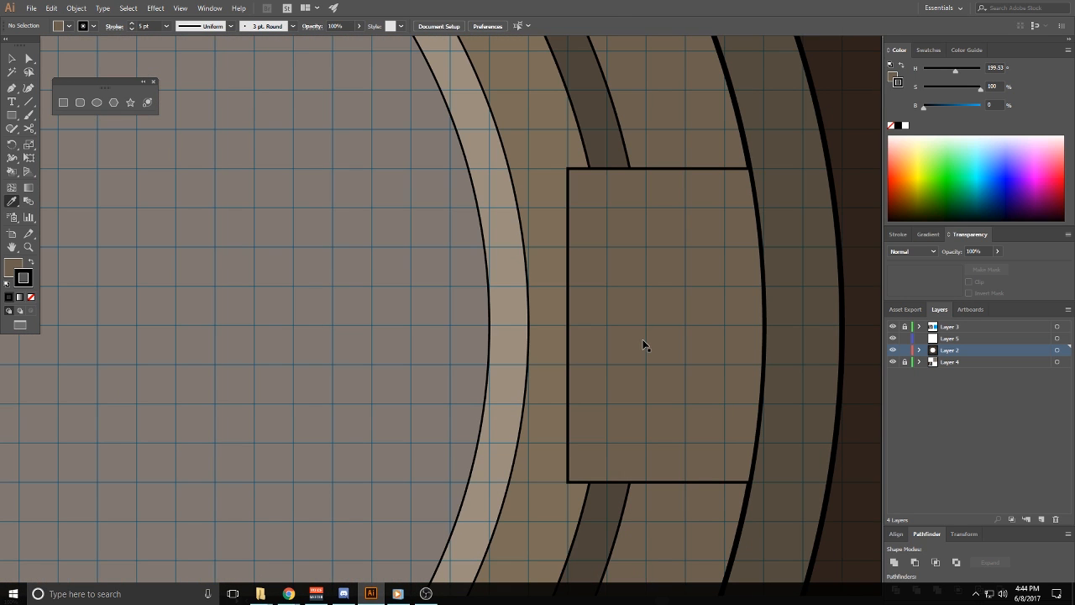
left_click(12, 58)
left_click(12, 87)
left_click(31, 7)
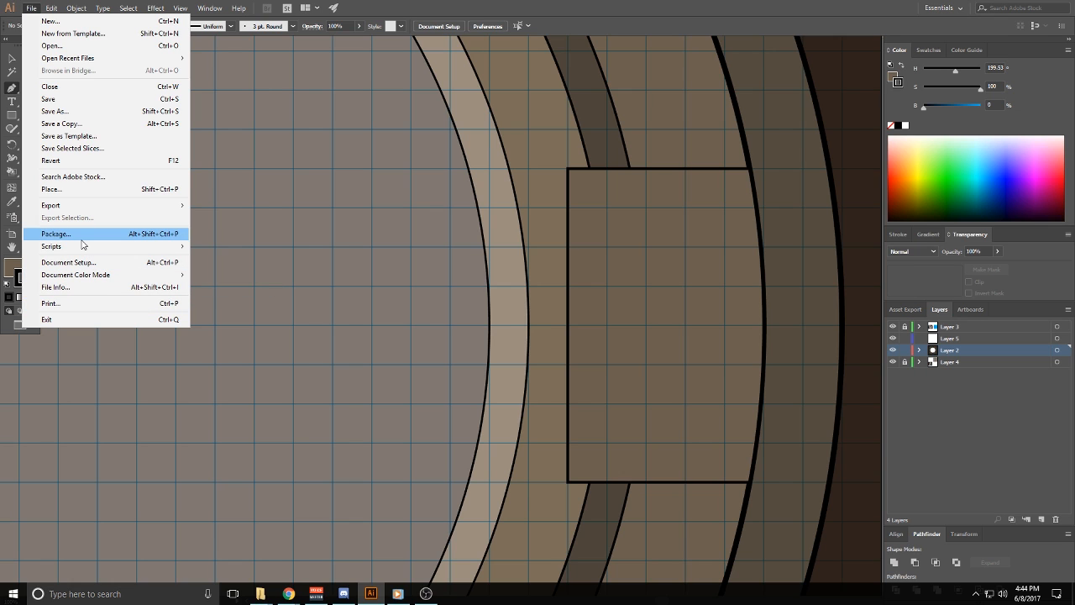
left_click(51, 7)
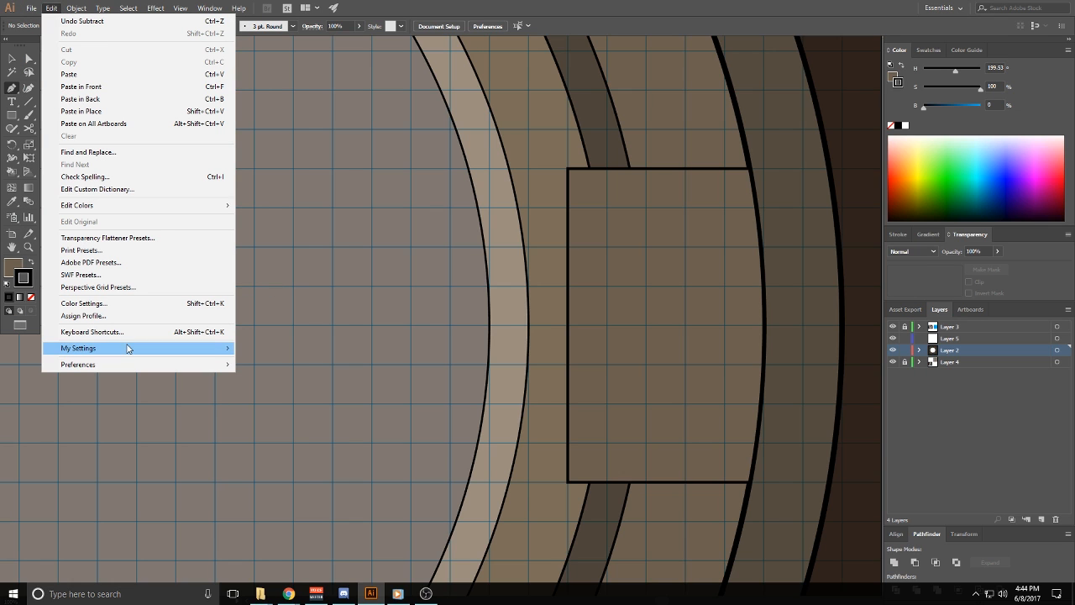
mouse_move(128, 348)
mouse_move(145, 363)
left_click(276, 407)
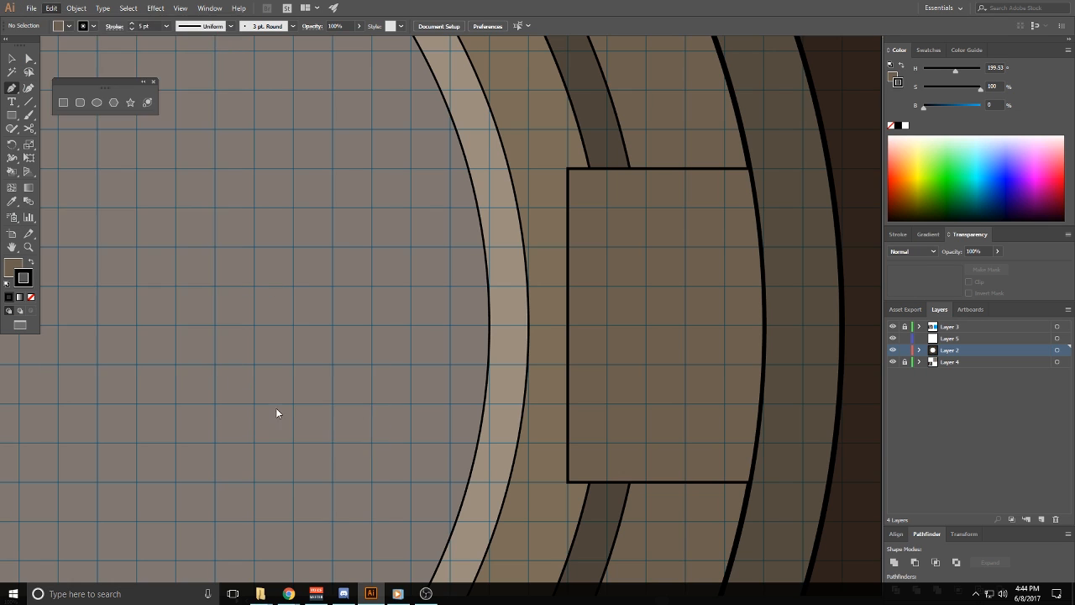
left_click(511, 294)
left_click(647, 436)
Draw a 315 by 490 px inner outline 35 px inside the rectangle, with its outer end following the outermost ring's inner curve
left_click(587, 189)
left_click(764, 189)
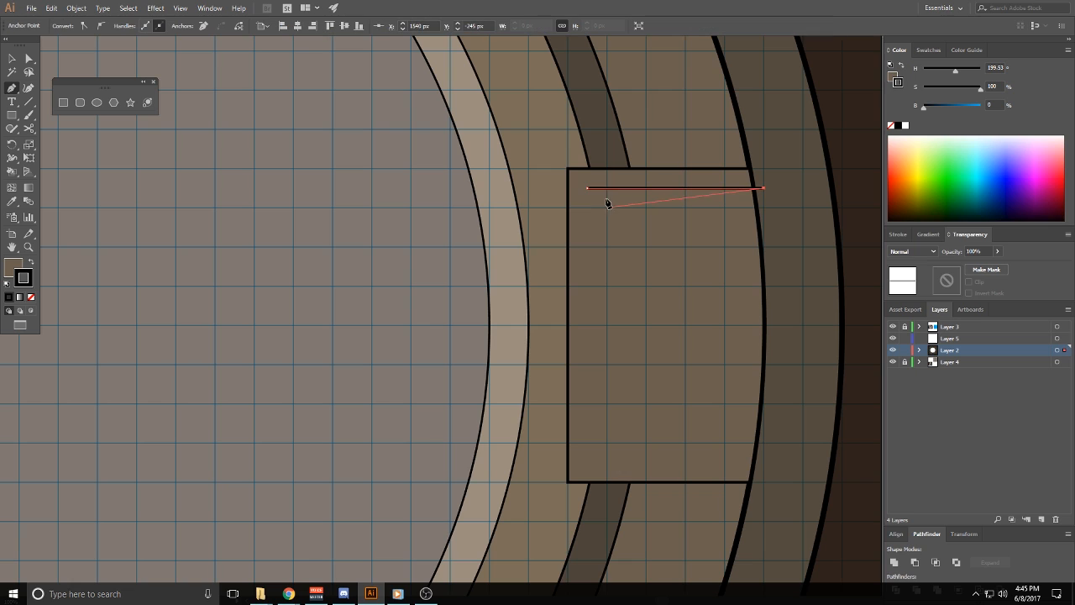
left_click(318, 236, "ctrl")
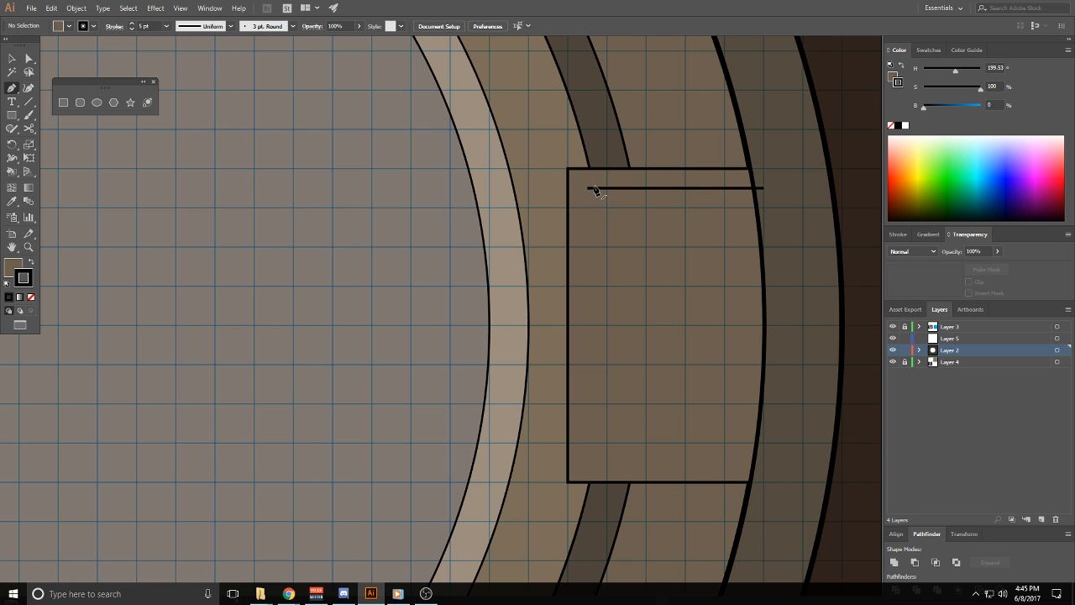
left_click(587, 188)
left_click(587, 461)
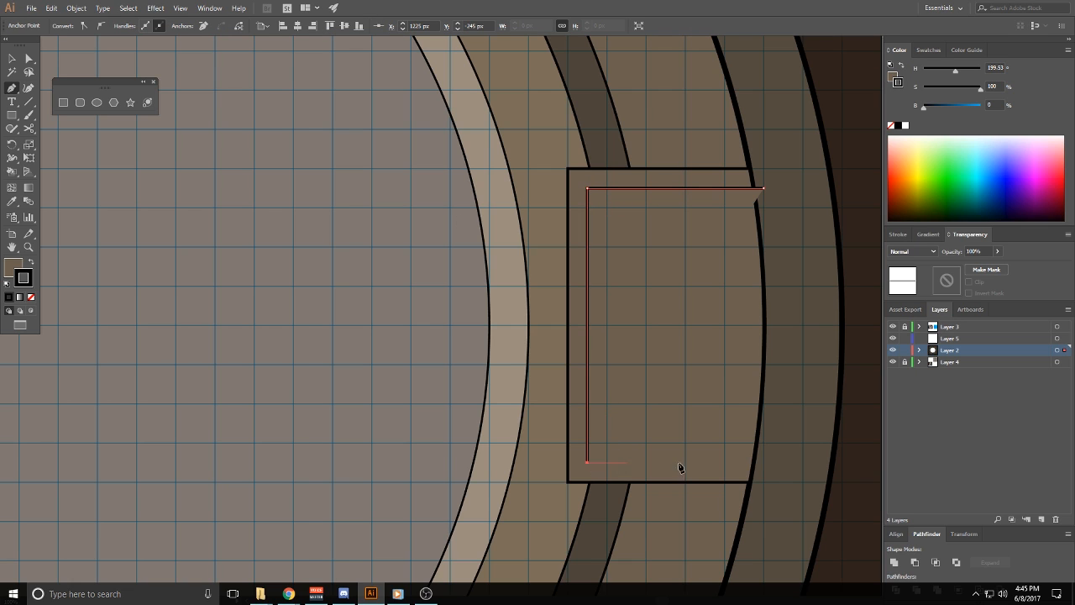
left_click(763, 461)
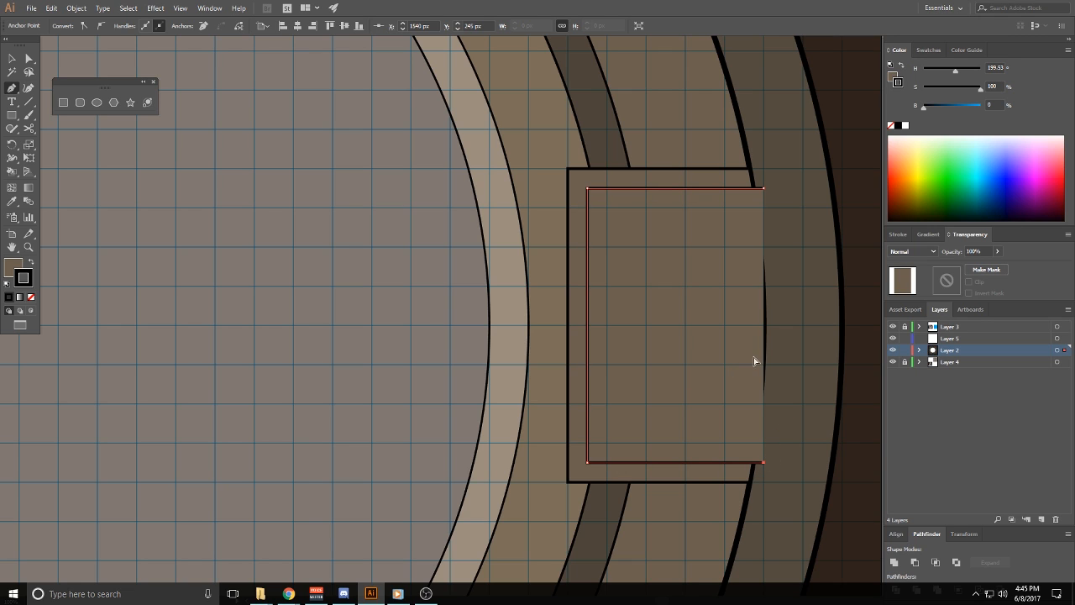
left_click_drag(763, 189, 696, 60)
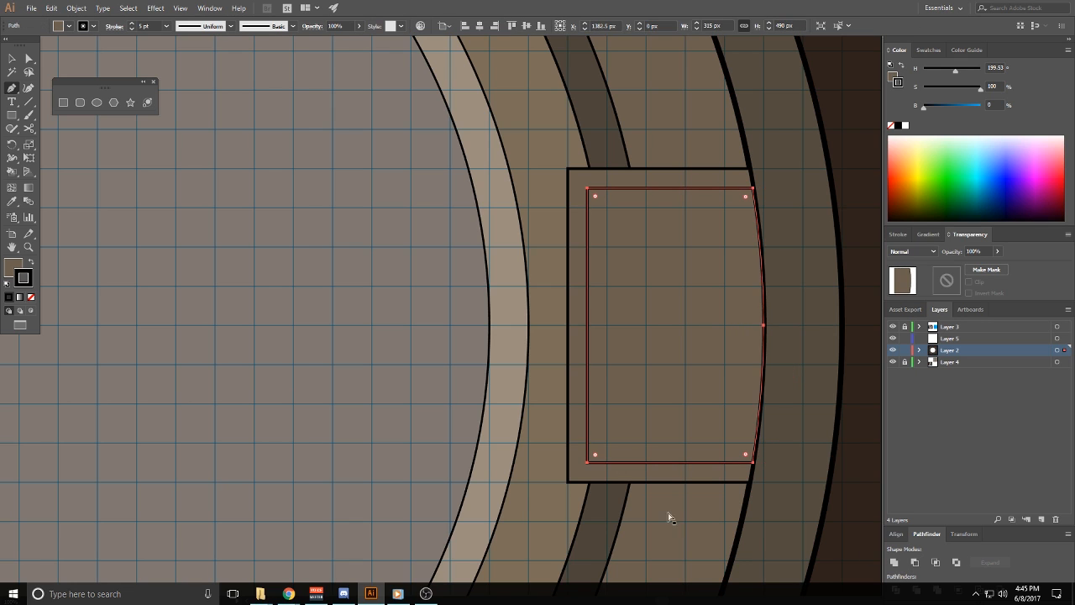
Darken the larger rectangle's fill to 32.94% brightness to form a border around the inner shape
left_click(552, 366, "ctrl")
left_click(575, 355, "ctrl")
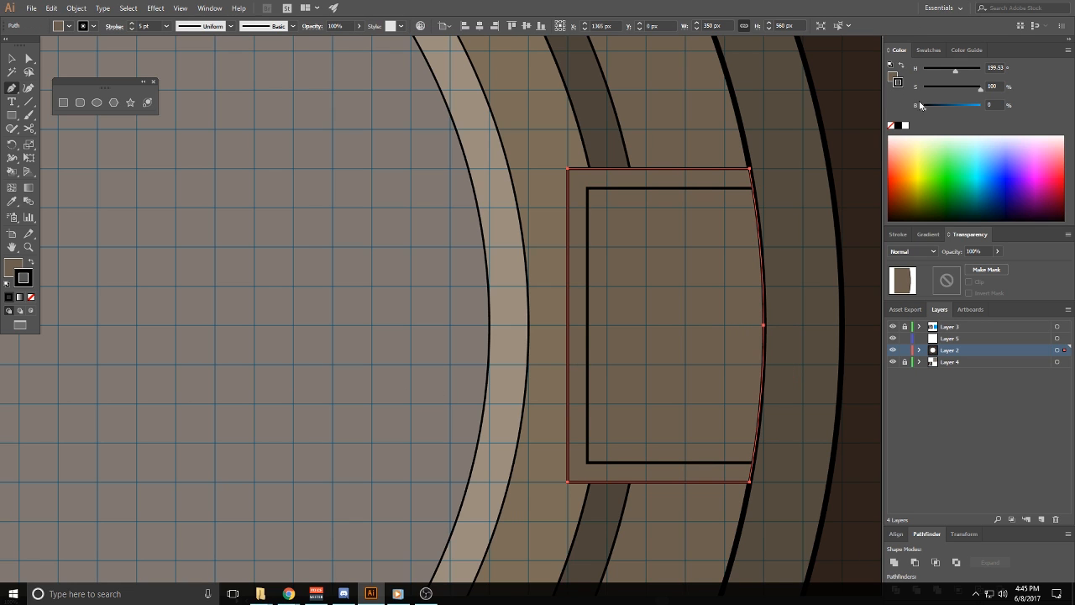
key("x")
left_click_drag(945, 106, 942, 108)
left_click(374, 315)
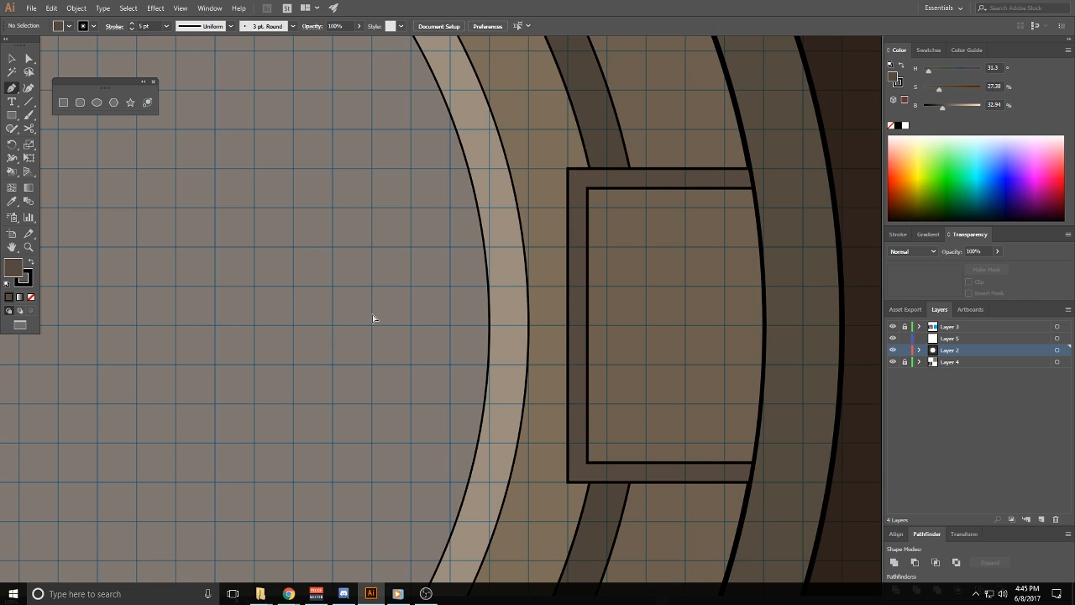
Copy the dark ring's fill and stroke onto the larger rectangle and unite the two shapes
left_click(602, 176)
left_click(11, 202)
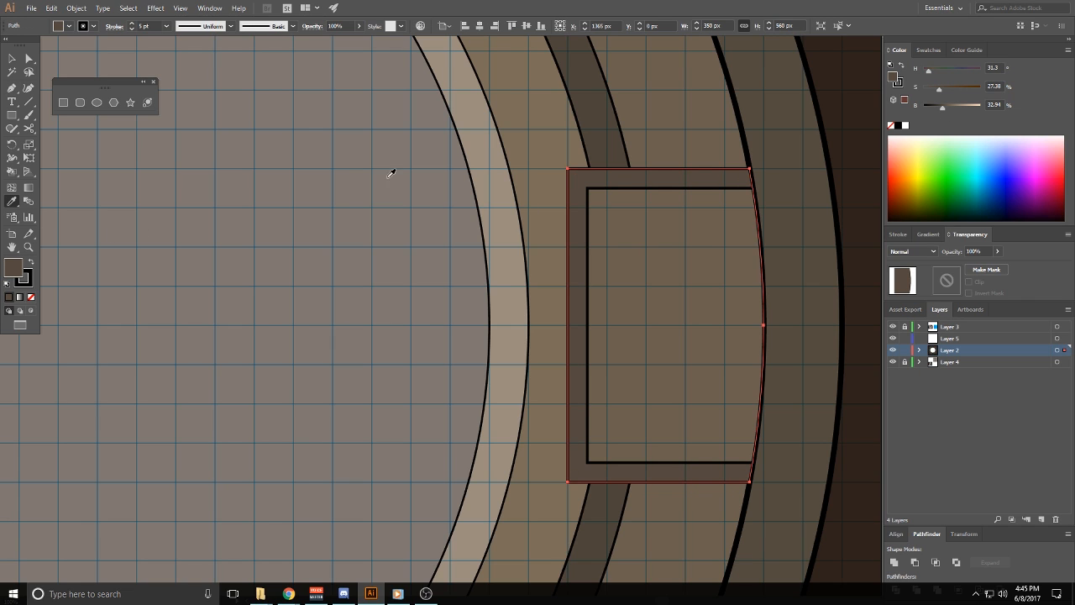
left_click(605, 157)
left_click(615, 162, "shift")
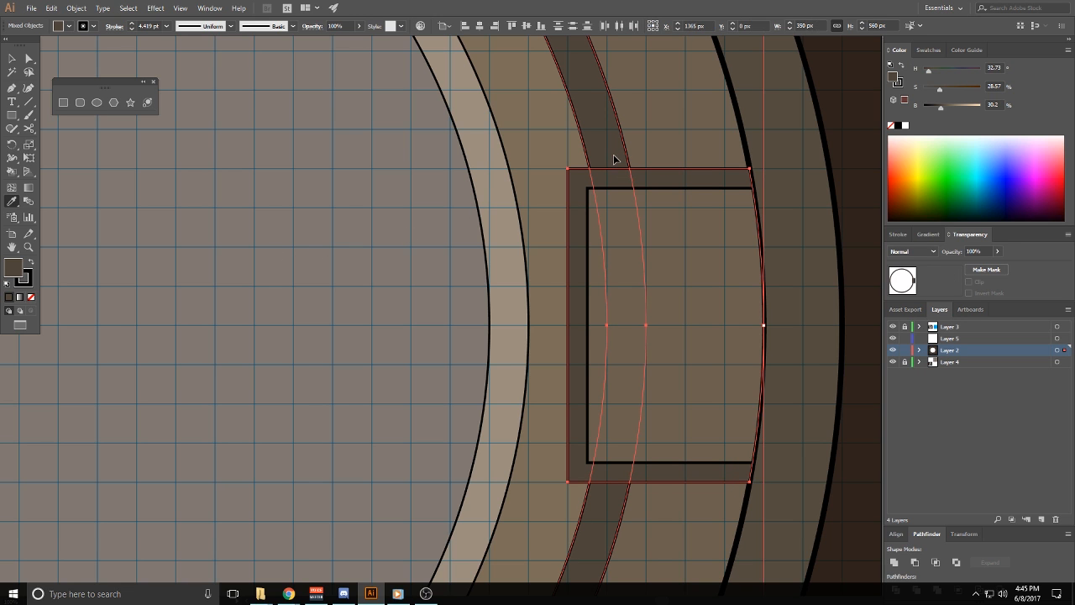
left_click(897, 566)
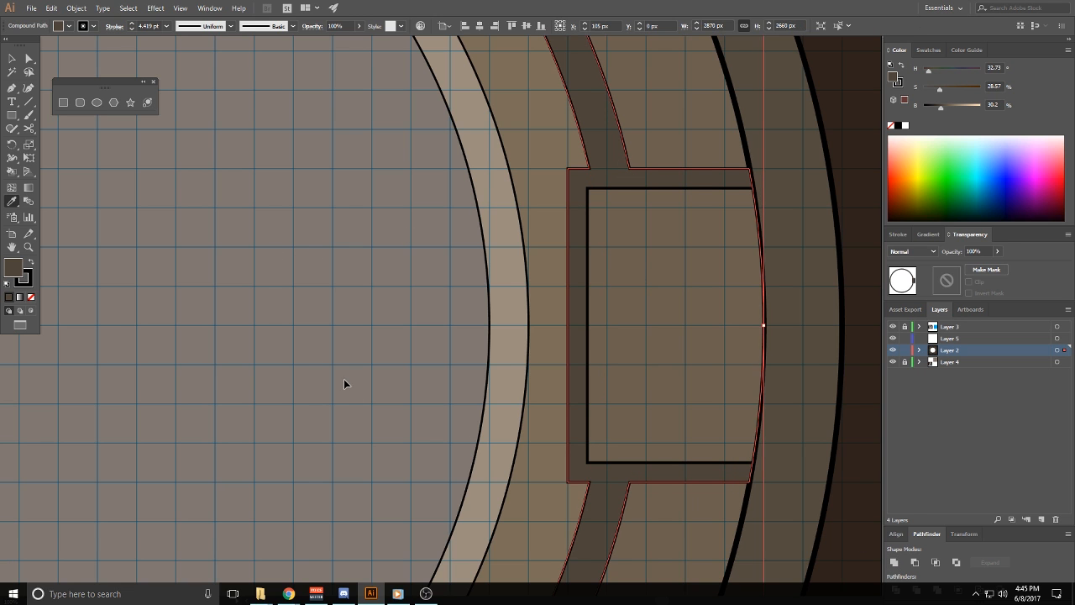
left_click(343, 379, "ctrl")
scroll(360, 370, "down", 3)
left_click_drag(427, 414, 640, 356)
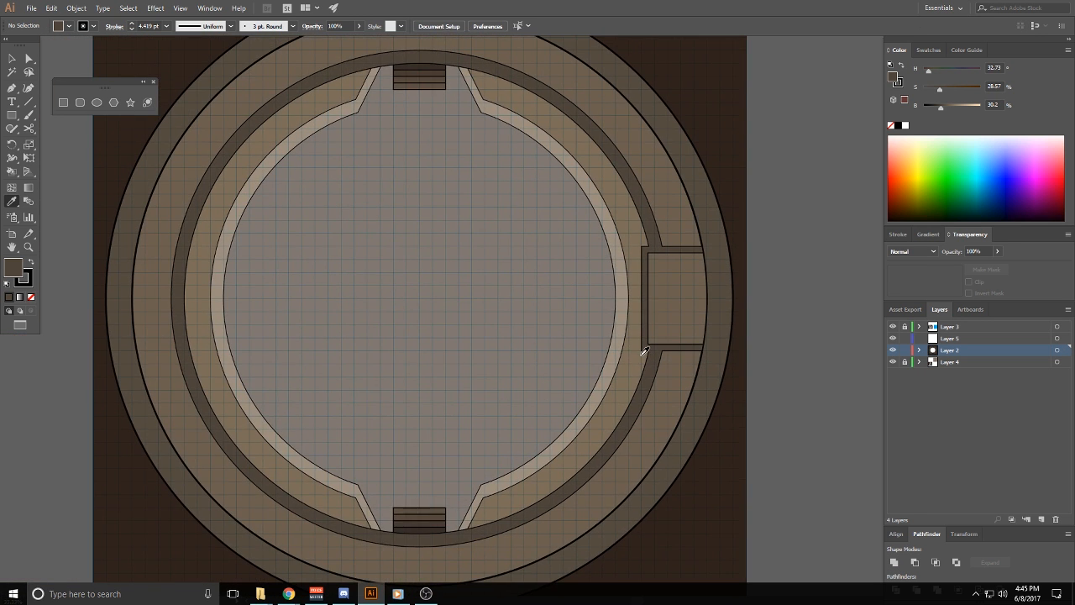
Undo the last unite and place a horizontally mirrored copy of the east box on the west side at X -1365 px
key("ctrl+z")
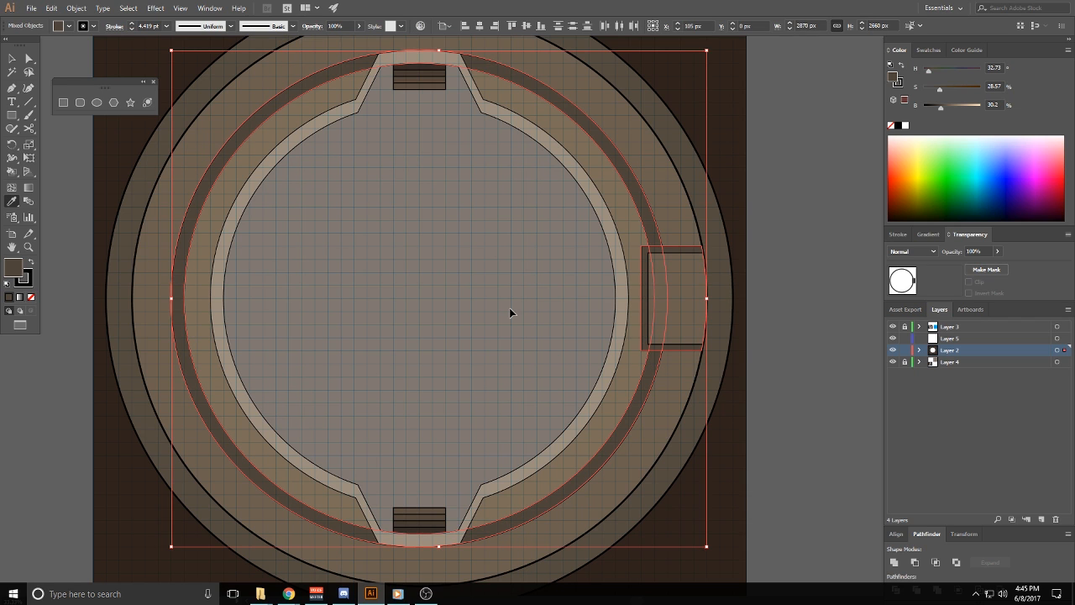
left_click(509, 307, "ctrl")
left_click(646, 294, "ctrl")
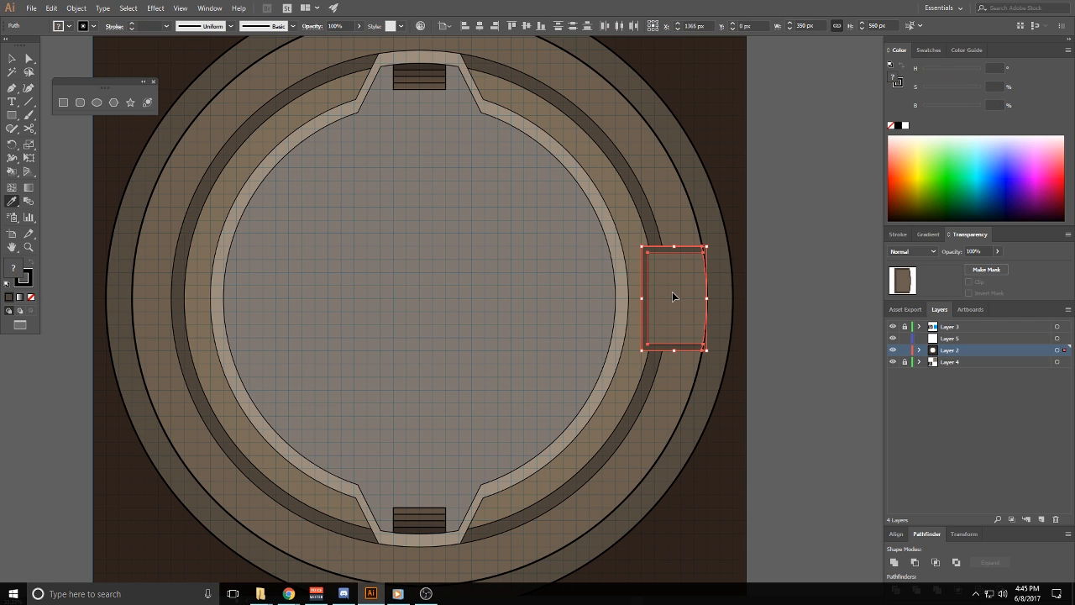
left_click(692, 312, "ctrl+shift")
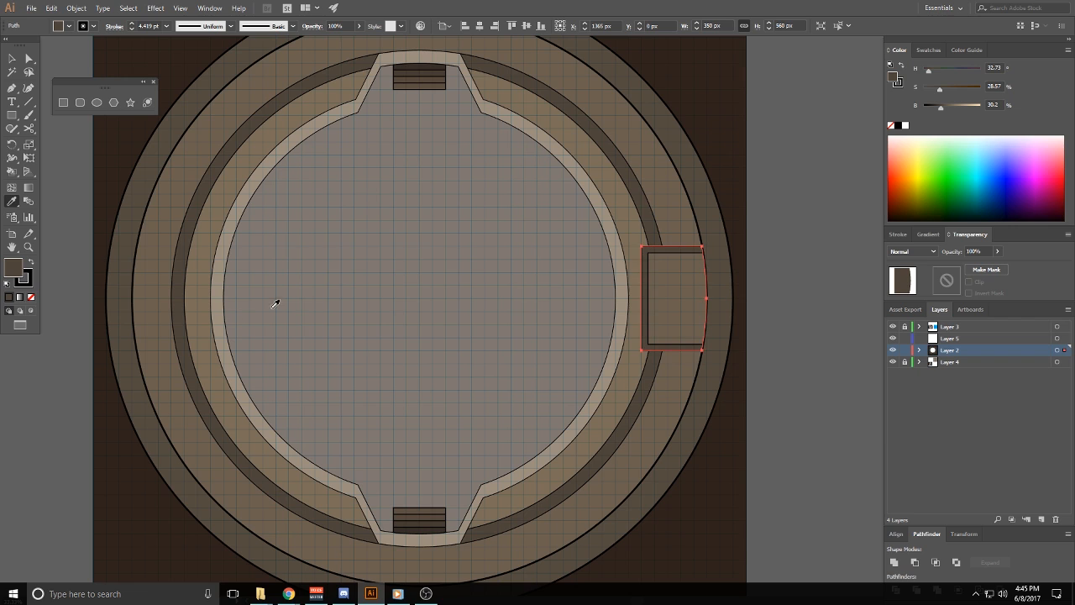
left_click(12, 58)
left_click_drag(678, 310, 174, 292)
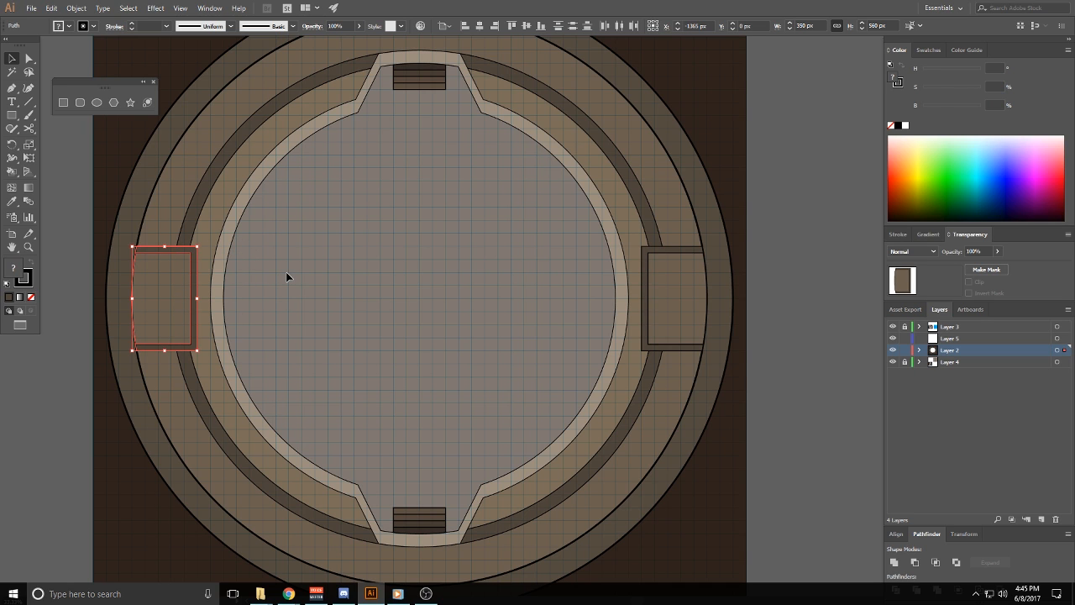
Unite the dark ring with the border rectangles of the west and east boxes
left_click(285, 271)
left_click(193, 251)
left_click(192, 227, "shift")
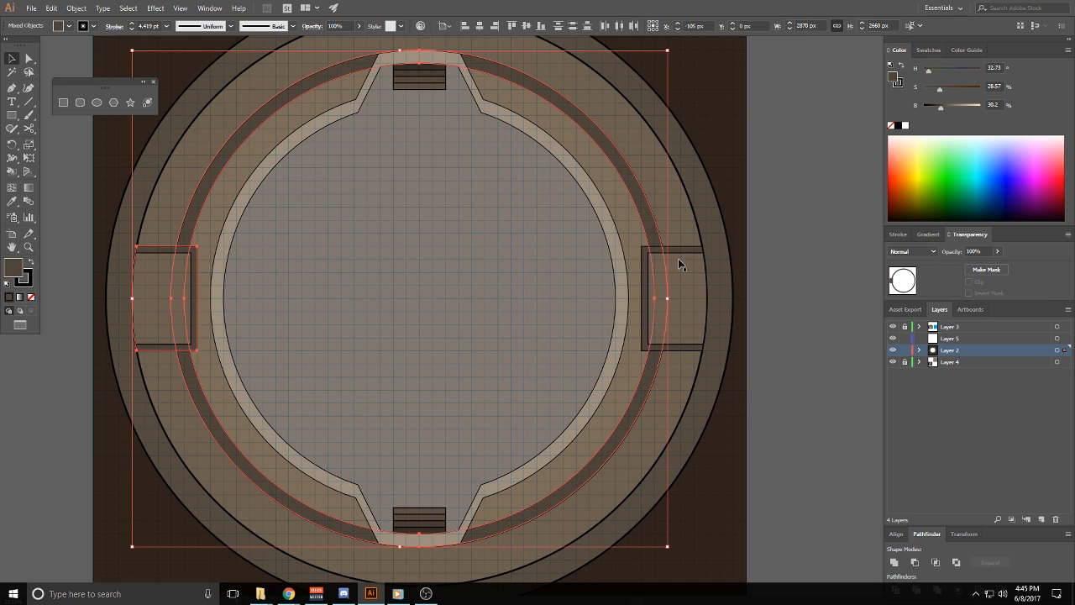
left_click(642, 256, "shift")
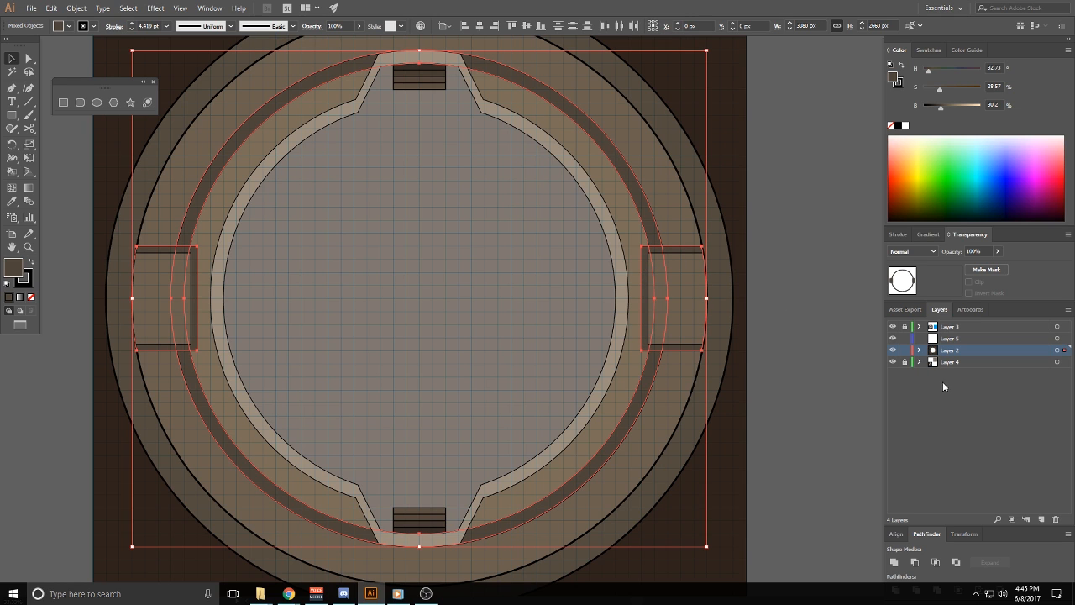
left_click(894, 562)
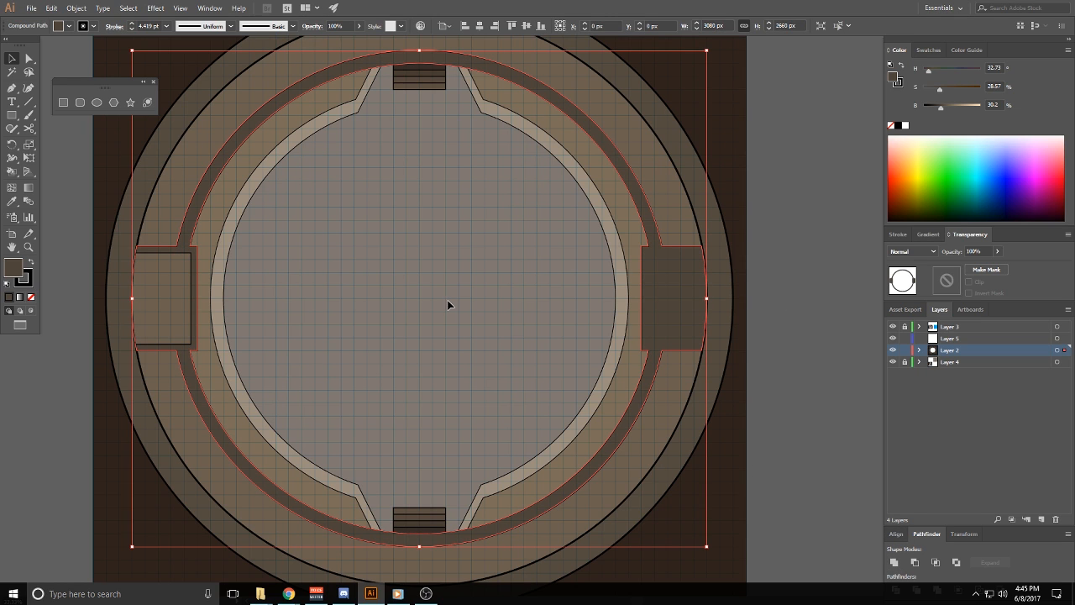
Correct the stacking at the east box so its floor panel lies in front of the united dark ring
key("ctrl+x")
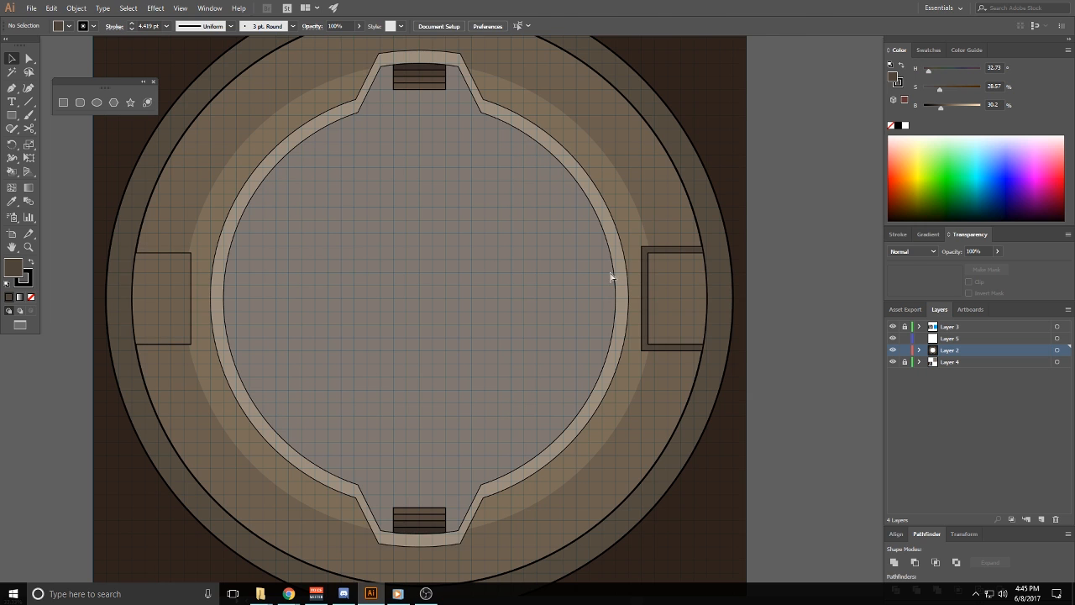
key("ctrl+z")
left_click(492, 299)
left_click(692, 302)
key("Delete")
key("ctrl+z")
left_click(523, 344)
Draw a closed Pen shape inside the east box from X 1260 to 1540 px and Y -210 to 210 px, curving its outer end outward
left_click_drag(521, 348, 569, 315)
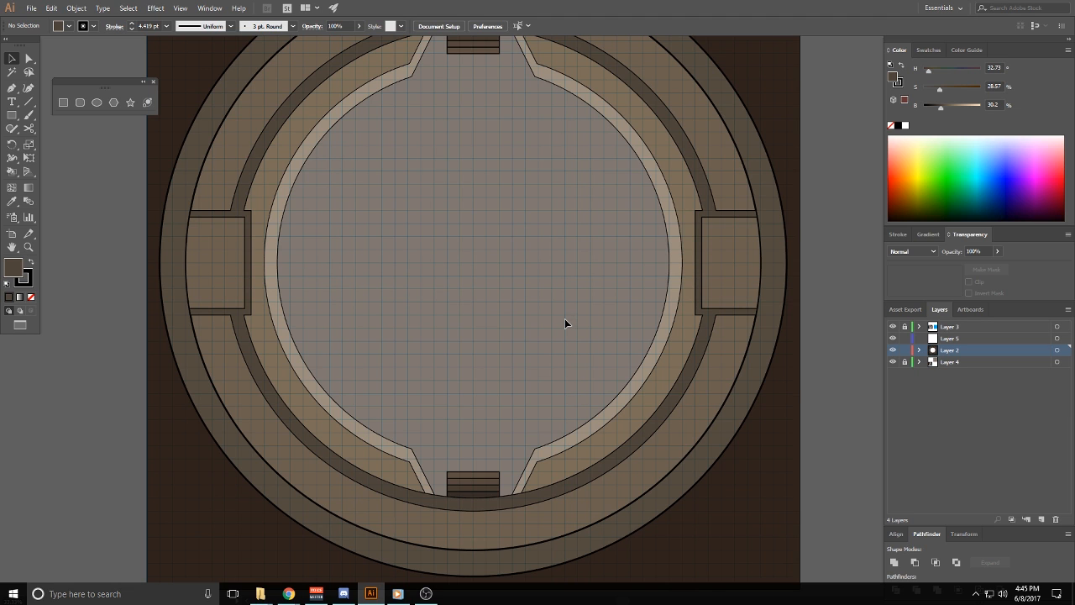
left_click_drag(564, 336, 540, 366)
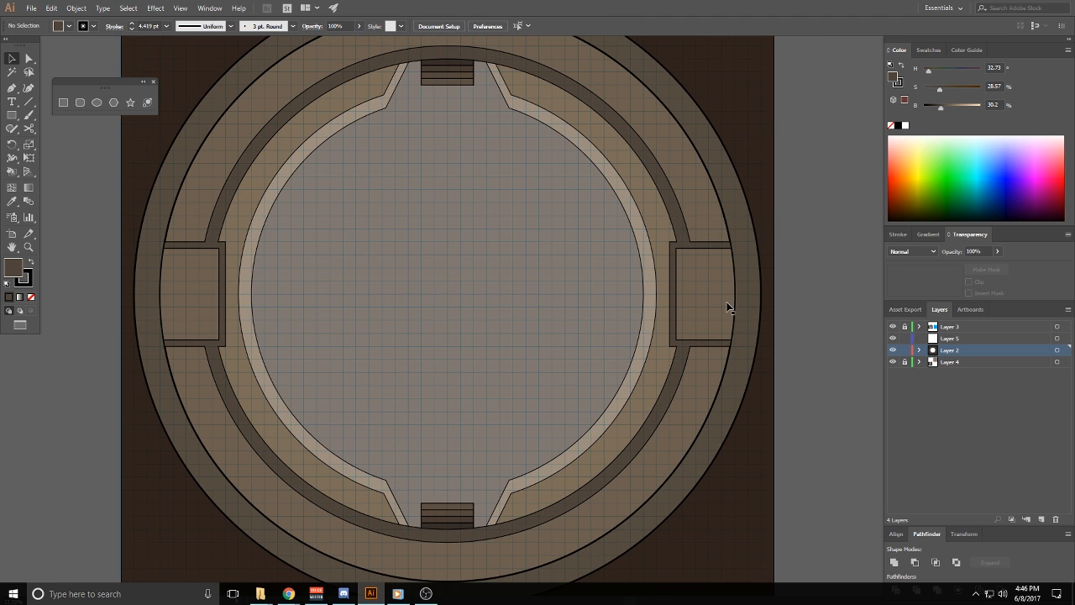
left_click_drag(720, 299, 676, 314)
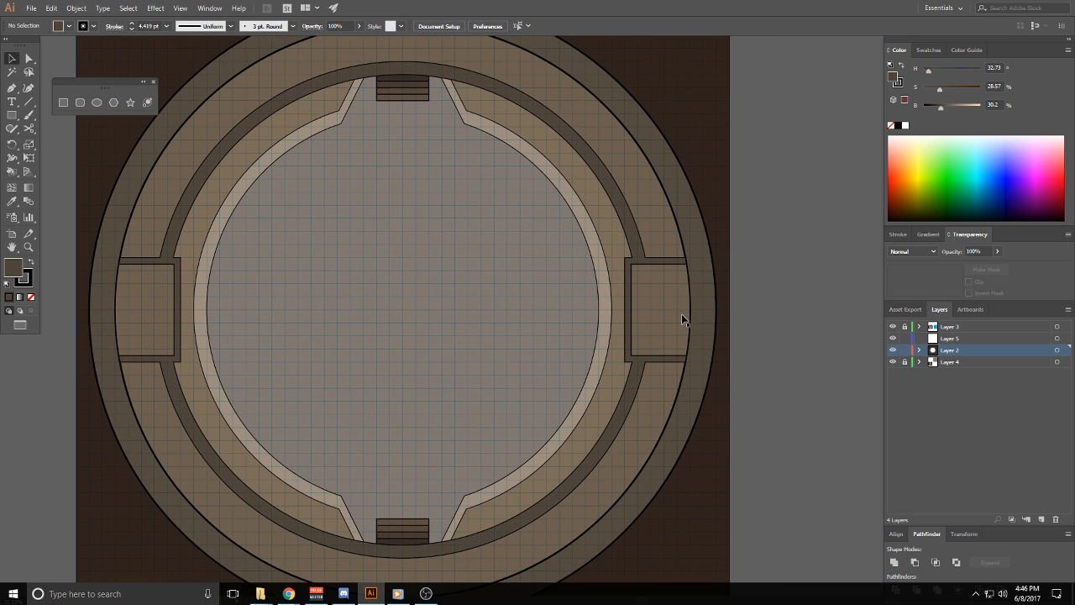
scroll(713, 330, "up", 2)
scroll(643, 301, "up", 1)
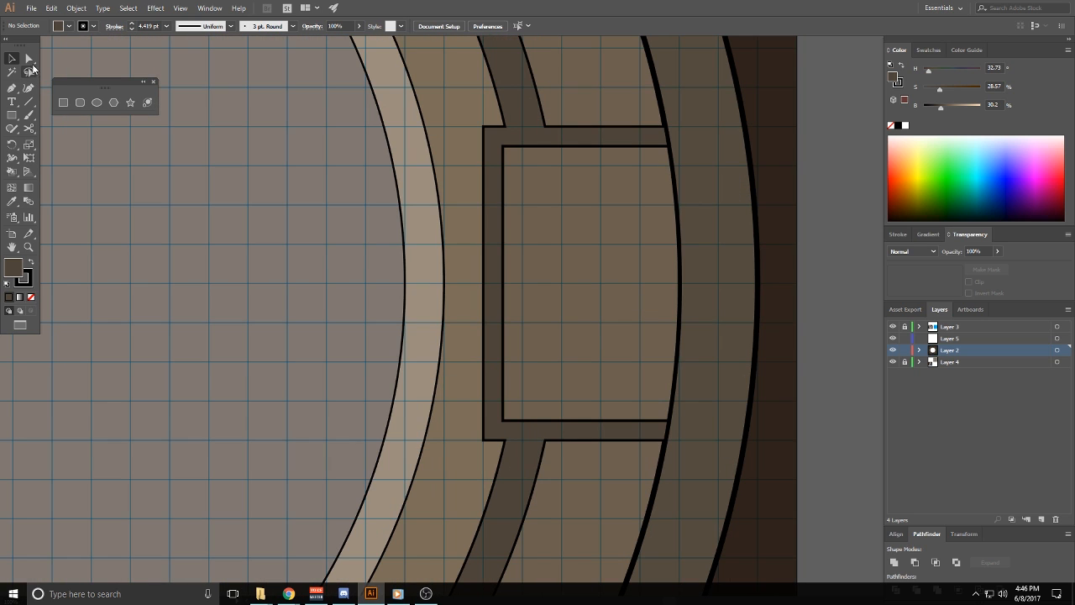
left_click(12, 87)
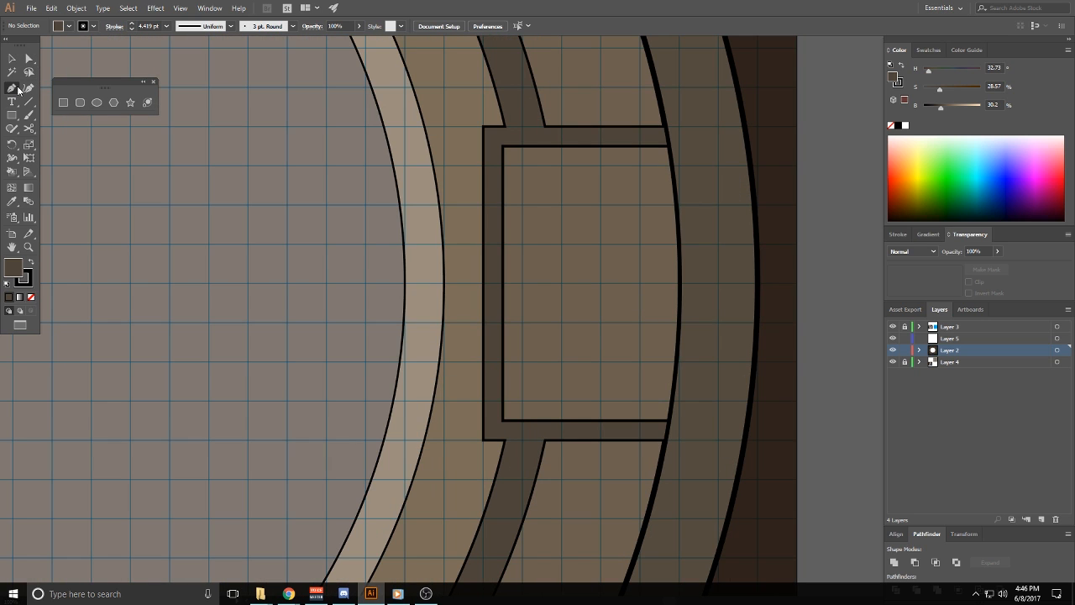
left_click(678, 165)
left_click(523, 165)
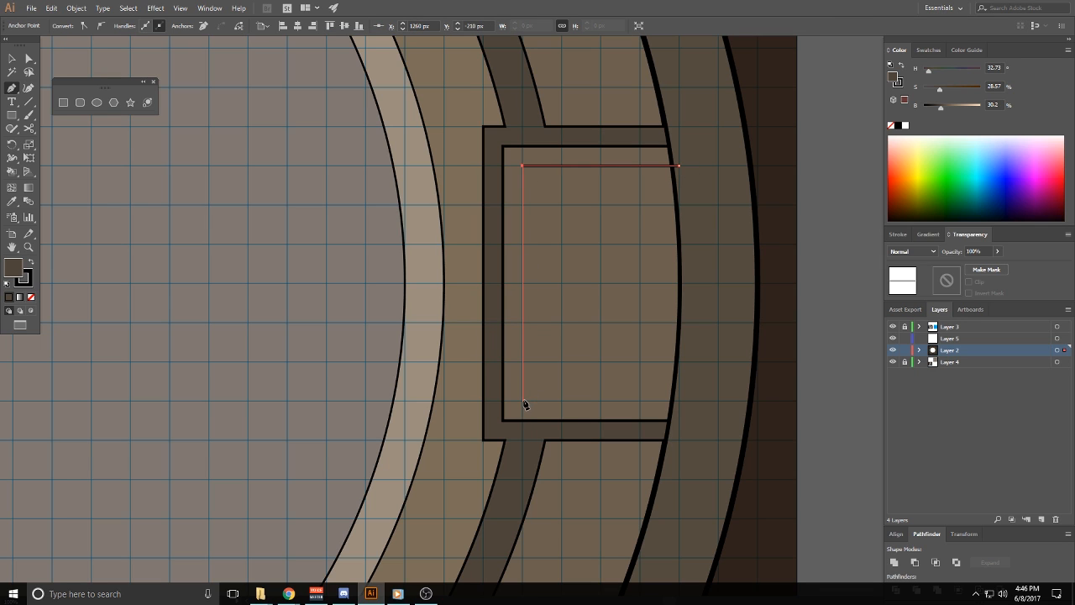
left_click(522, 402)
left_click(680, 402)
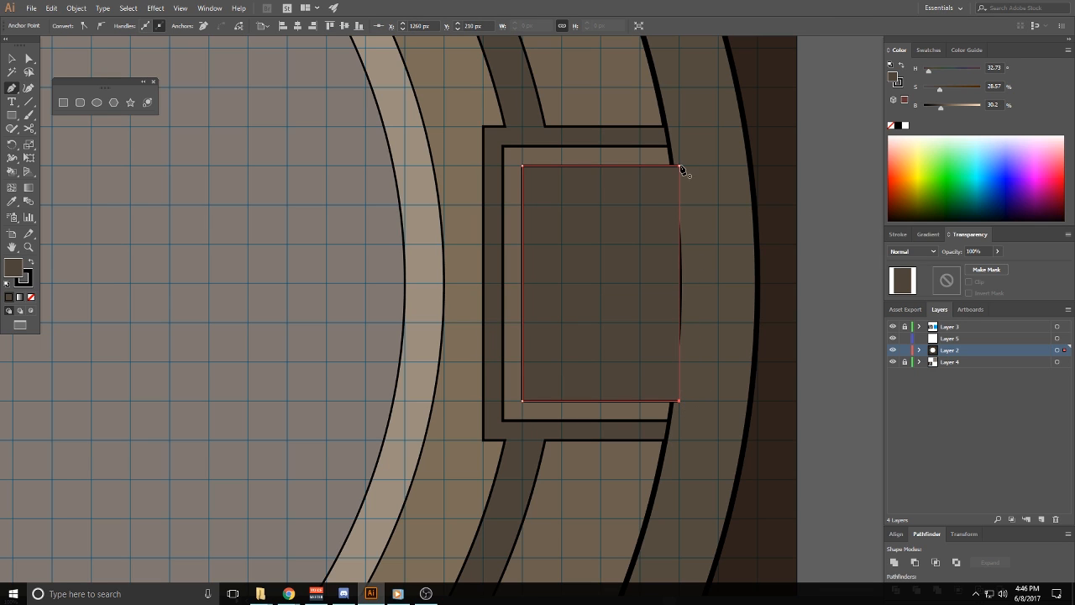
left_click_drag(679, 166, 718, 244)
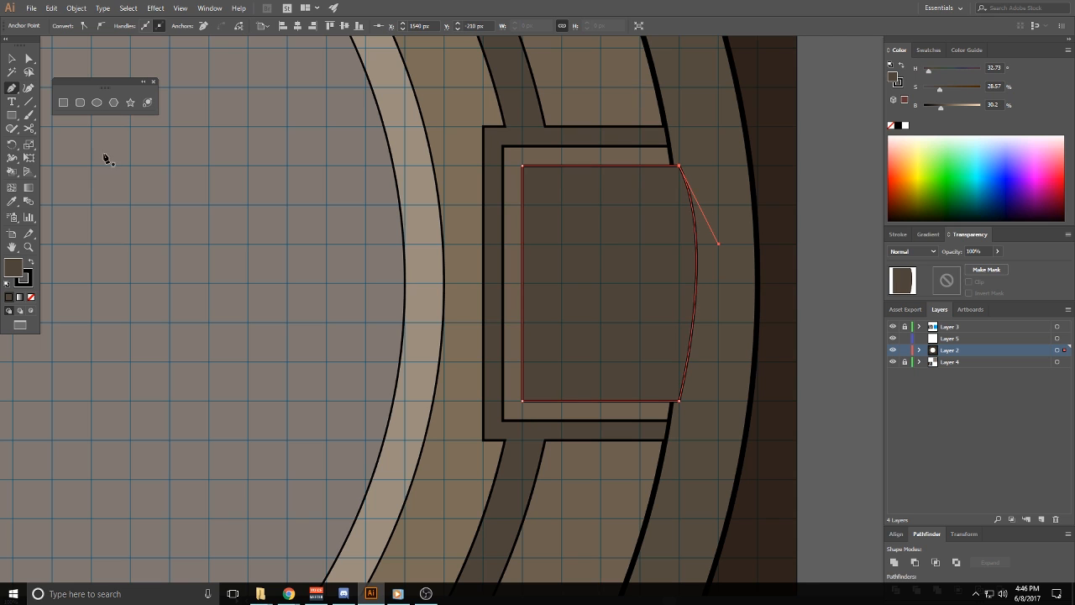
Sample the lighter tan ring beside the arena wall as the inset shape's fill, without a stroke
left_click(12, 202)
left_click(609, 92)
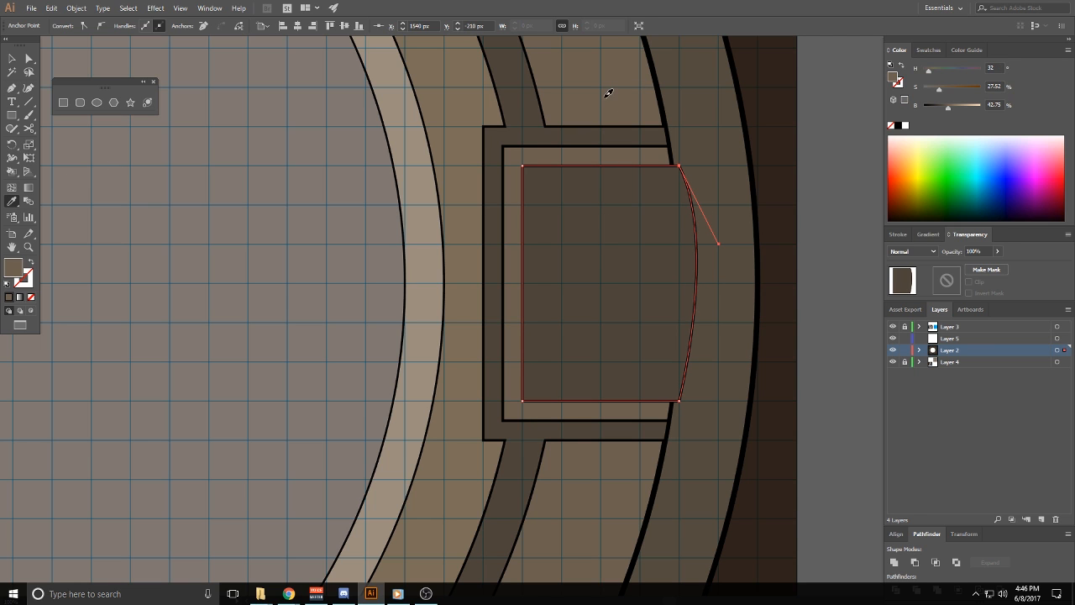
left_click(712, 120)
scroll(682, 148, "down", 2)
left_click_drag(583, 224, 686, 364)
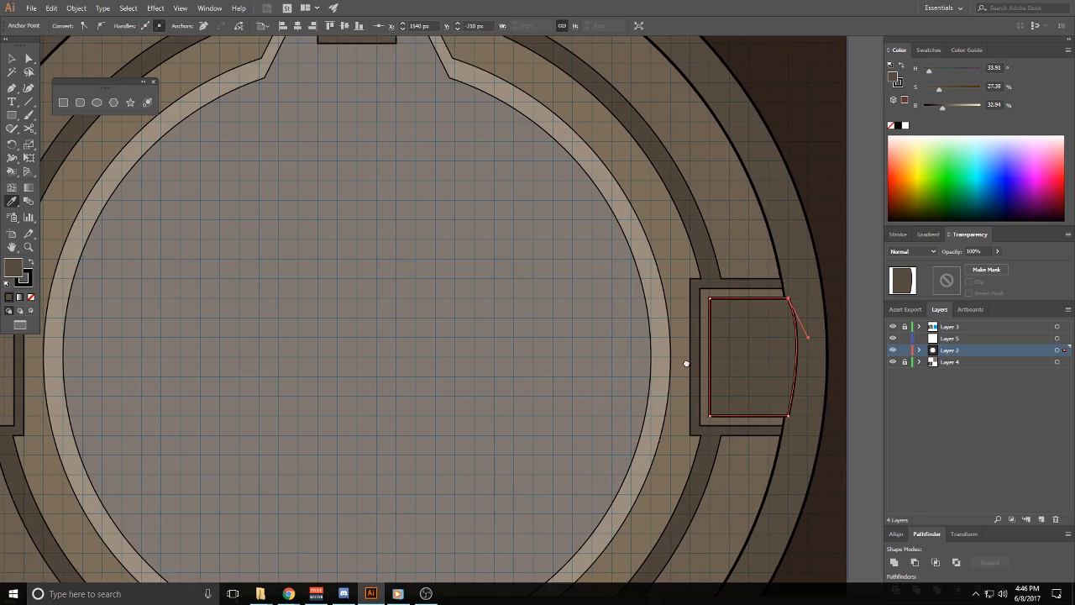
left_click(672, 216)
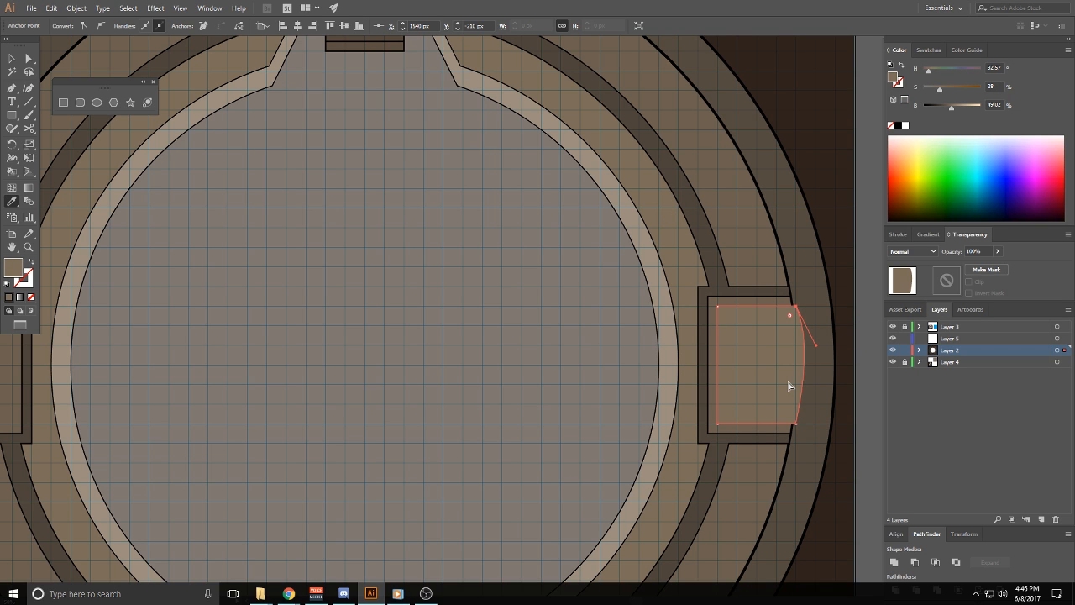
Try to trim the east box's inset shape against the dark ring with Minus Front
left_click(827, 374, "ctrl")
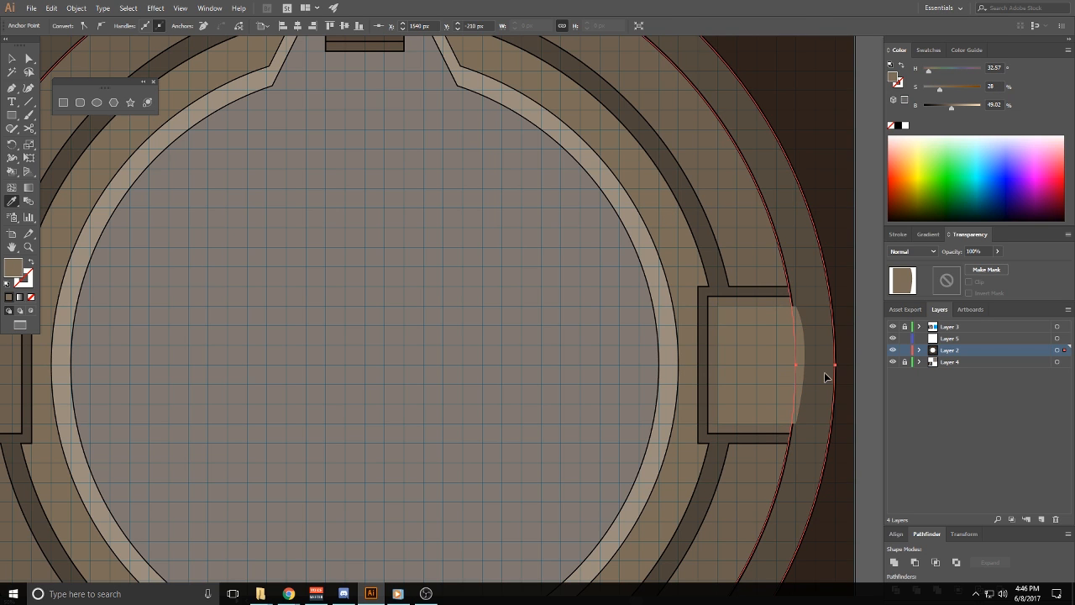
left_click(812, 375, "ctrl")
left_click(754, 376, "shift")
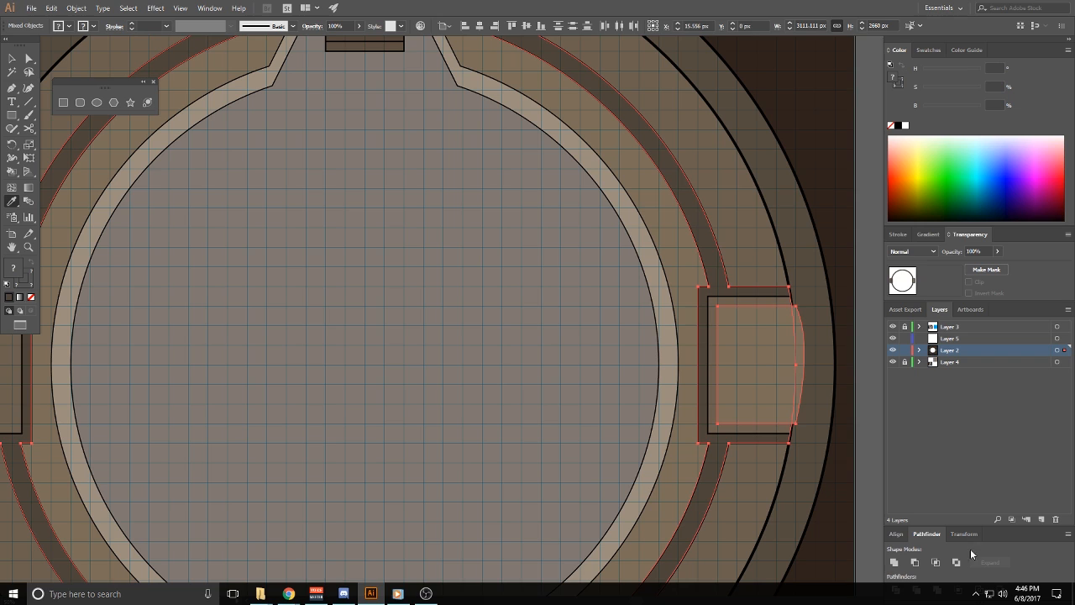
left_click(916, 562)
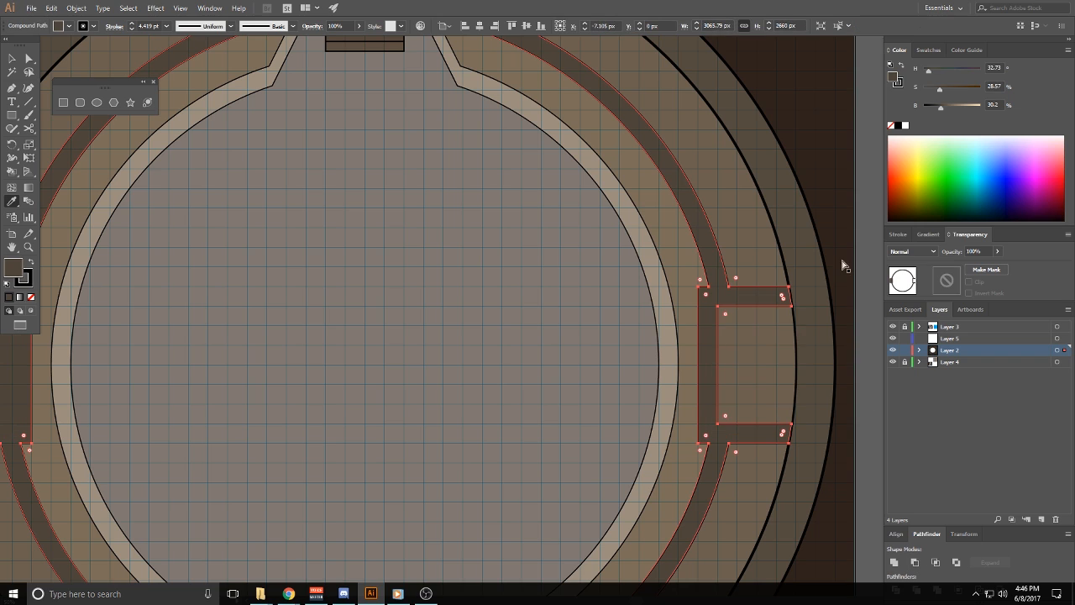
key("ctrl+z")
left_click(569, 365, "ctrl")
left_click(814, 365, "ctrl")
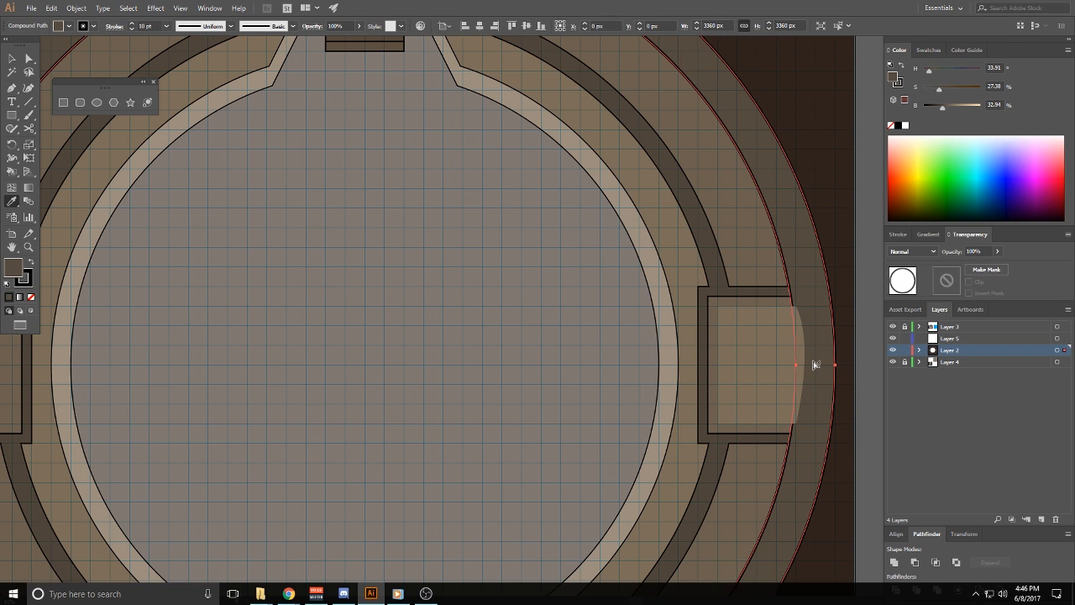
key("ctrl+x")
left_click(769, 372, "ctrl")
key("ctrl+z")
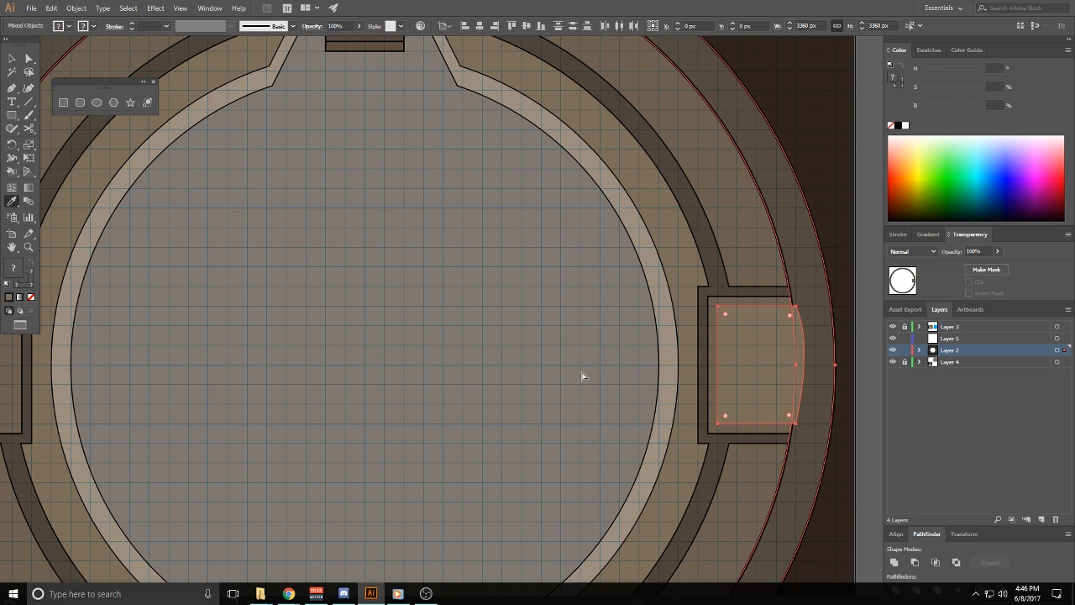
Cut the inset shape, remove the duplicate floor panel beneath it, and paste the inset shape back in place in front
left_click(583, 376, "ctrl")
left_click(767, 362, "ctrl")
key("ctrl+x")
left_click(756, 368, "ctrl")
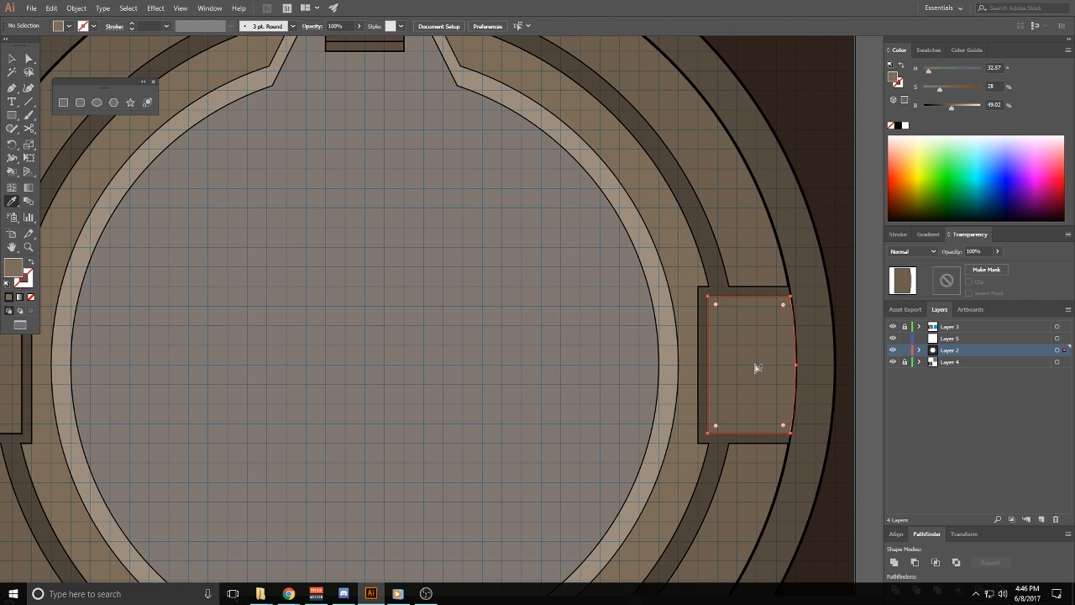
key("ctrl+x")
key("ctrl+z")
key("ctrl+x")
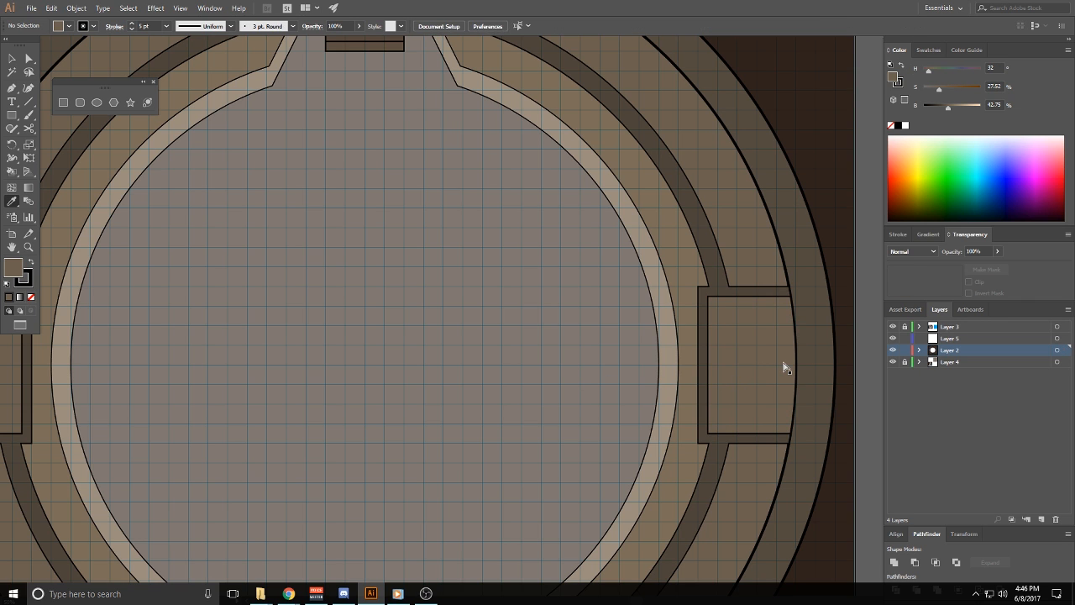
key("ctrl+f")
Duplicate the outermost ring in place in front and subtract the duplicate from the inset shape, trimming it along the ring's inner curve
left_click(607, 376, "ctrl")
left_click(817, 372, "ctrl")
left_click(752, 372, "ctrl")
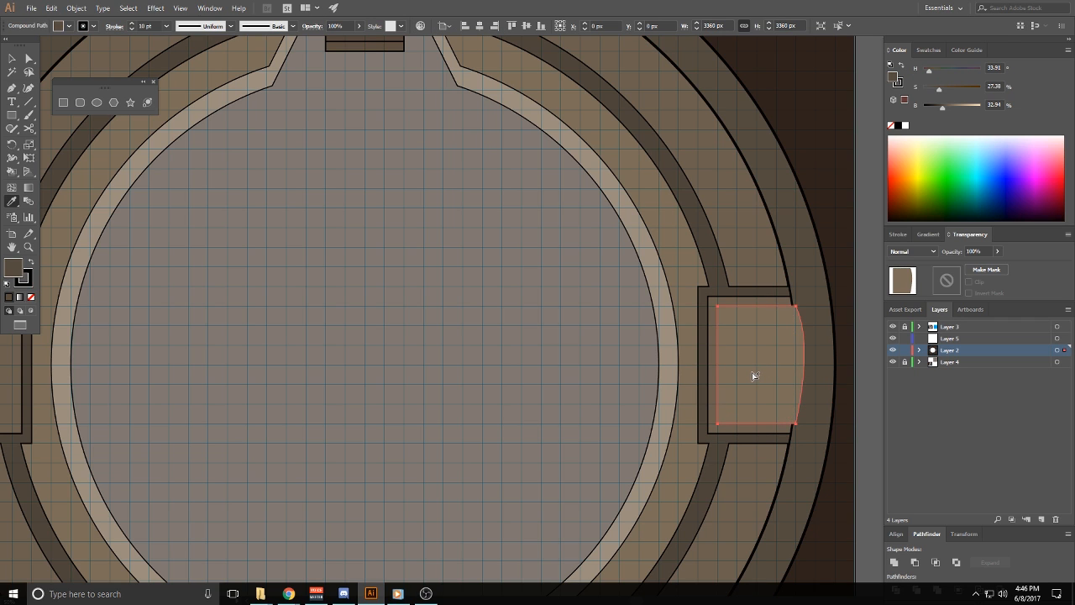
key("ctrl+f")
left_click(751, 372, "ctrl+shift")
left_click(914, 562)
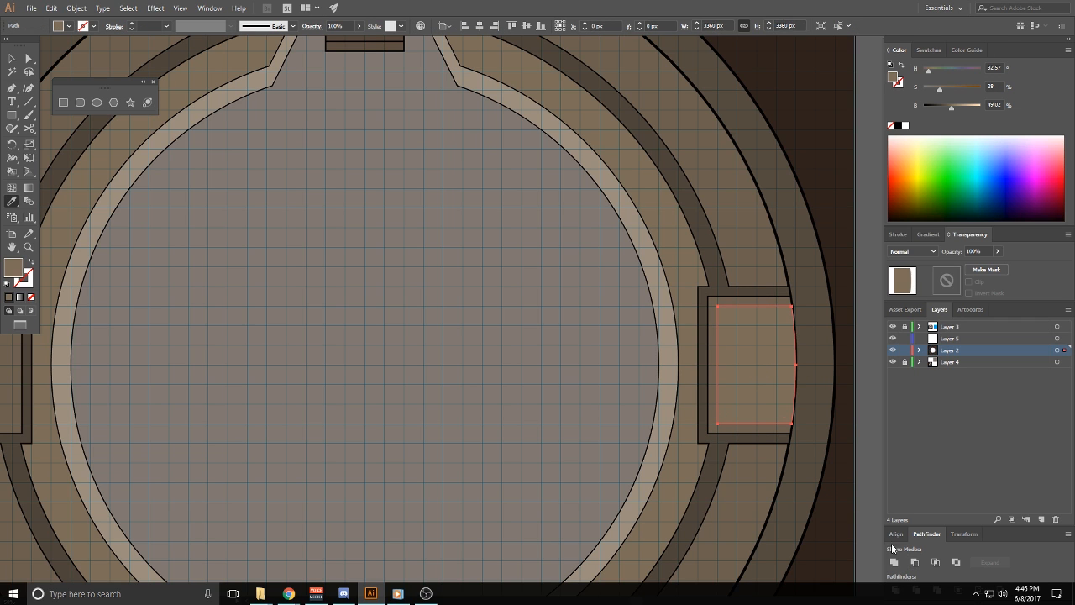
Give the trimmed inset shape a black 5 pt stroke
key("x")
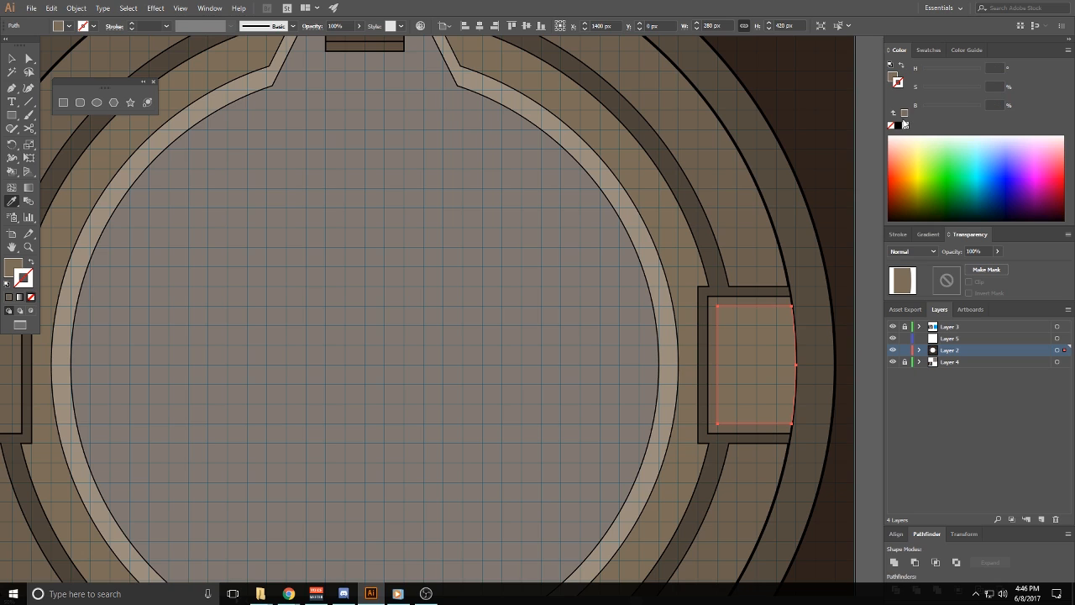
left_click(904, 126)
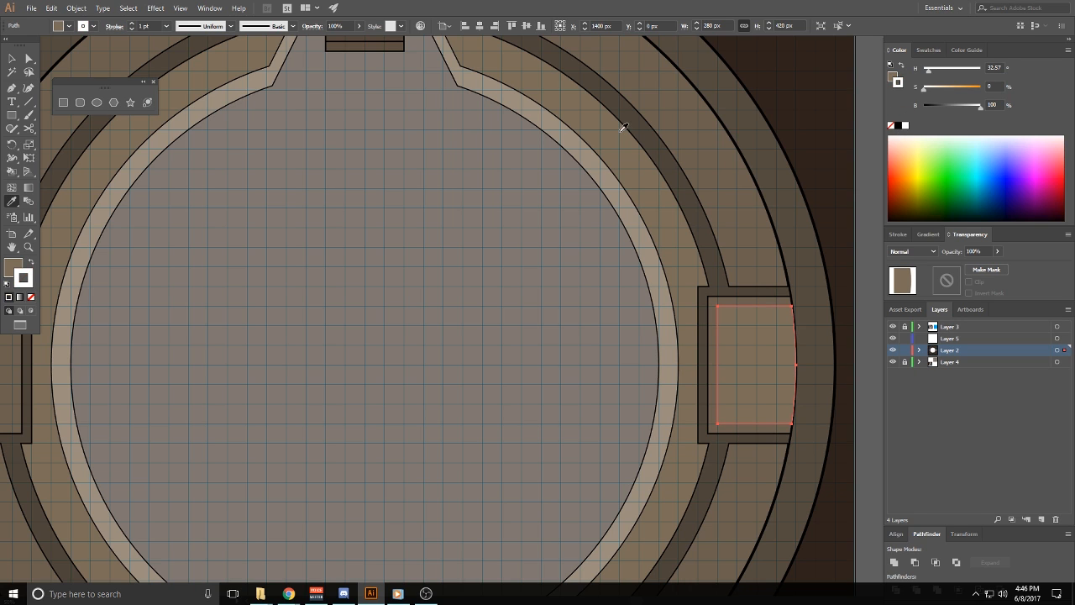
left_click(132, 24)
left_click(132, 25)
left_click(358, 251, "ctrl")
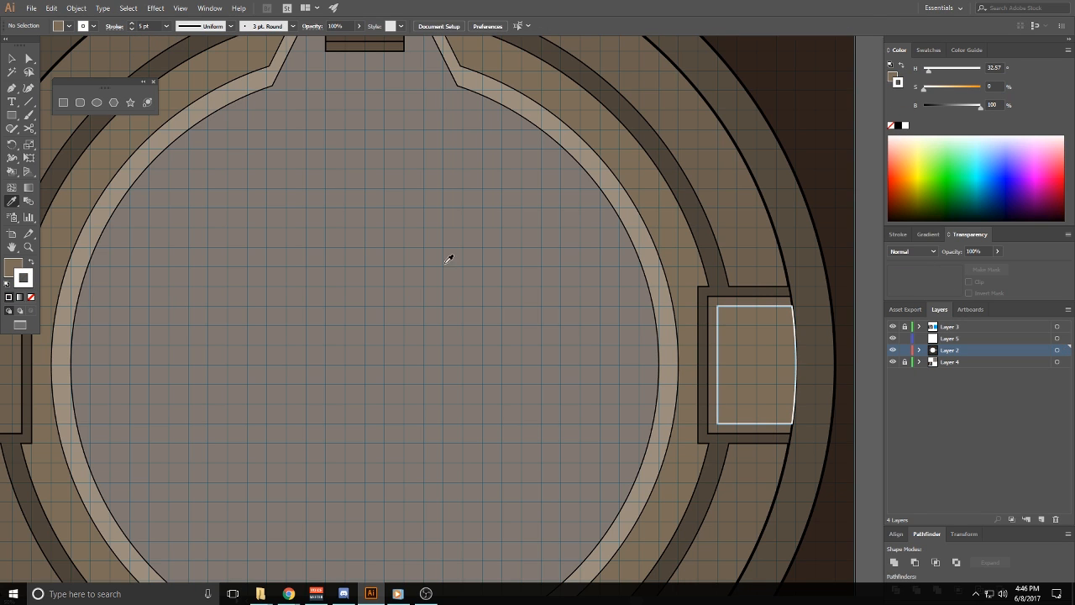
left_click(748, 338, "ctrl")
left_click(899, 125)
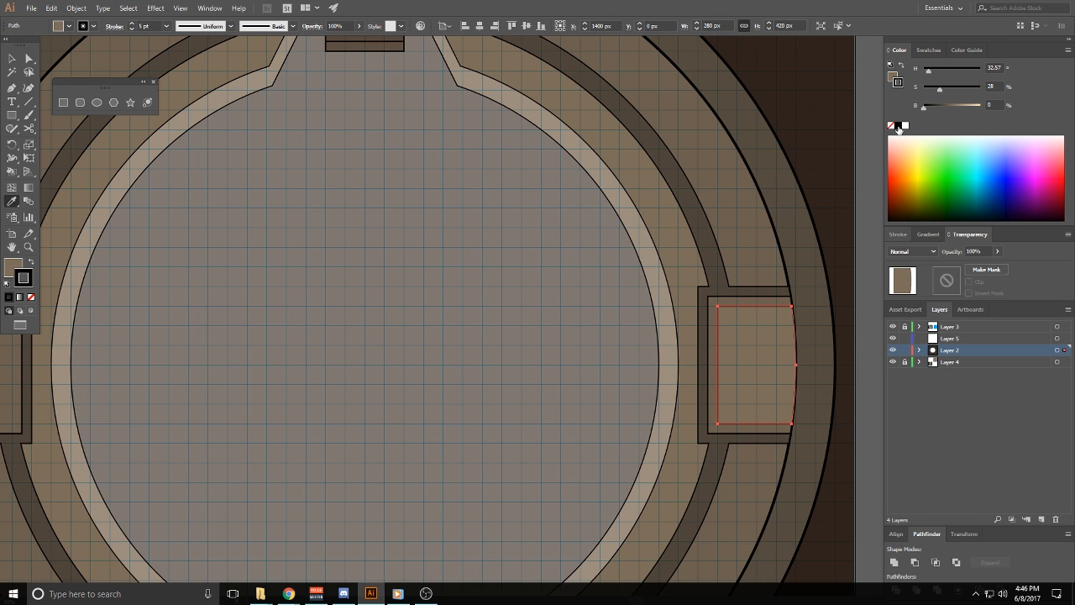
left_click(459, 280, "ctrl")
Duplicate the east box's inset shape into the west box, mirror it, and align its curved edge with the outer ring
left_click_drag(425, 290, 509, 269)
scroll(508, 264, "down", 1)
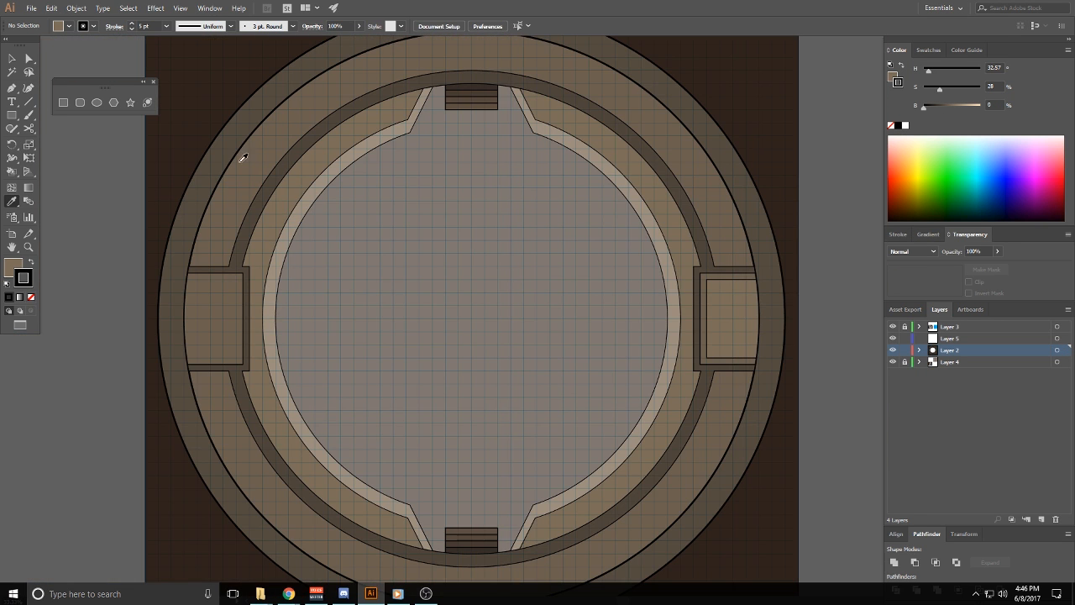
left_click(12, 59)
left_click(747, 307)
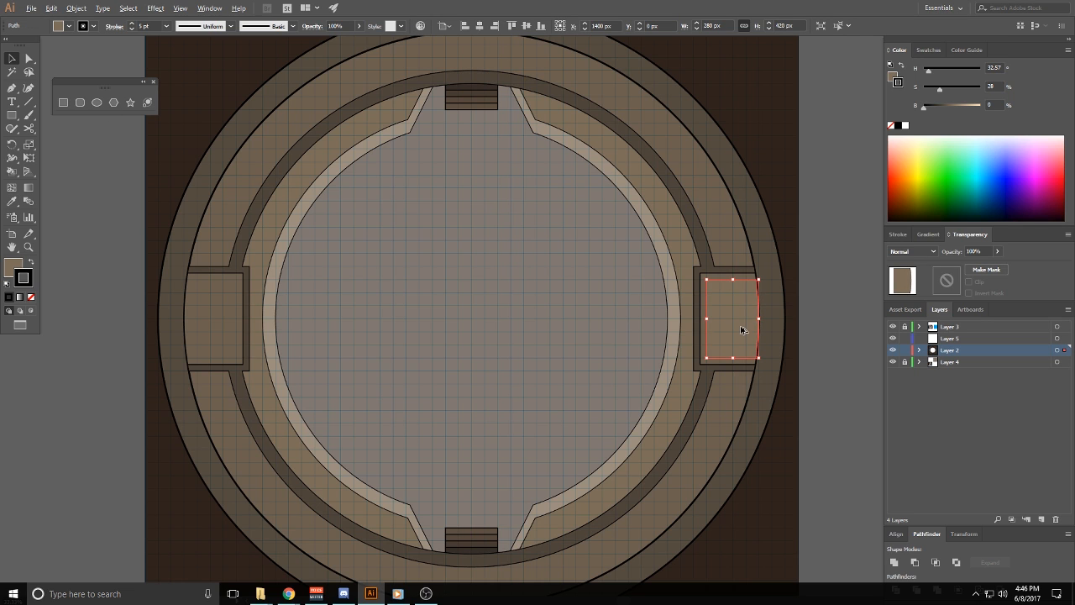
left_click(218, 313)
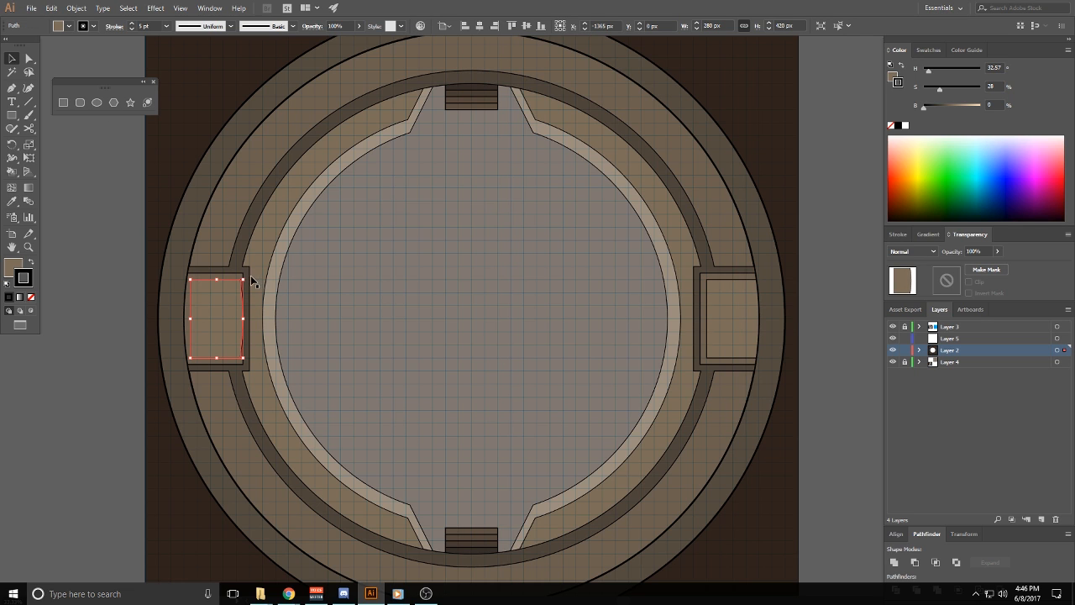
left_click_drag(251, 282, 182, 369)
left_click_drag(210, 324, 204, 324)
left_click(391, 313)
mouse_move(443, 384)
left_mouse_down()
mouse_move(458, 342)
mouse_move(428, 364)
mouse_move(372, 356)
mouse_move(444, 295)
mouse_move(419, 322)
mouse_move(434, 384)
left_mouse_up()
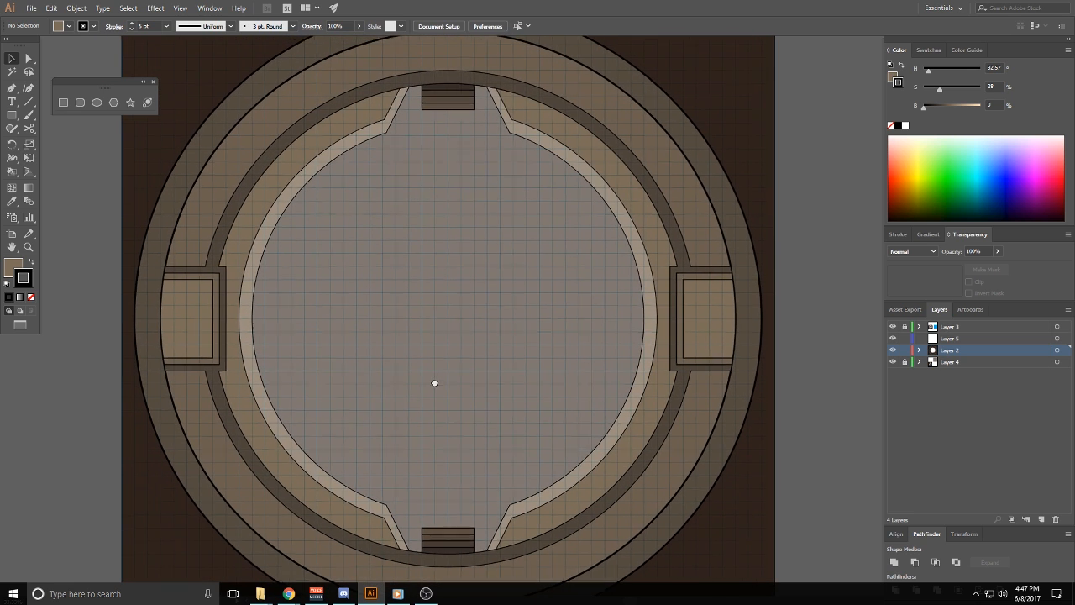
Narrow the west and east inset shapes slightly from their curved sides, leaving a thin strip of floor beside the outer ring
left_click(174, 336)
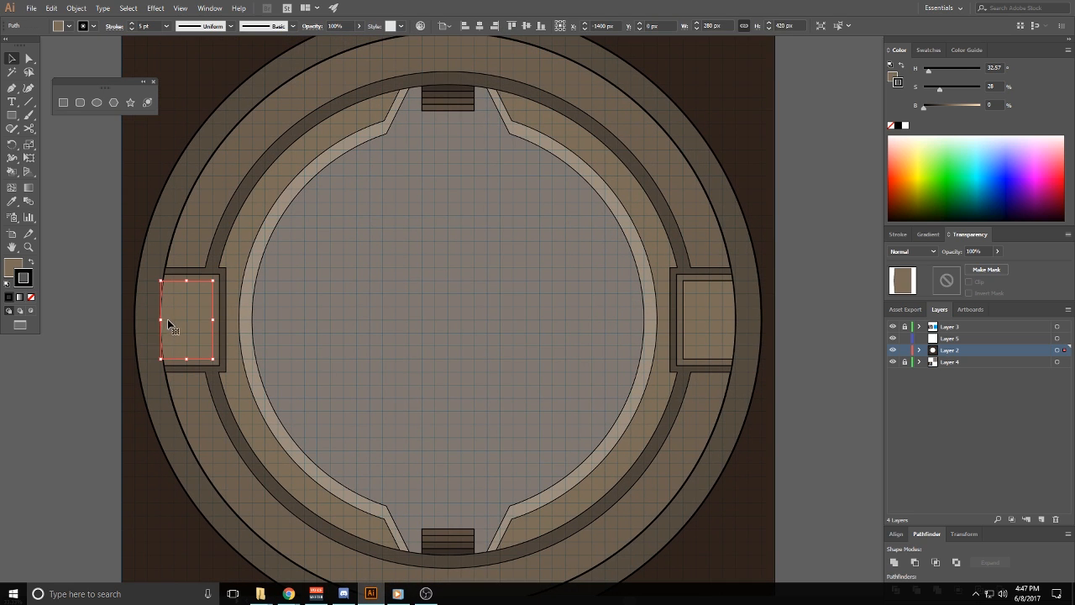
left_click(390, 323)
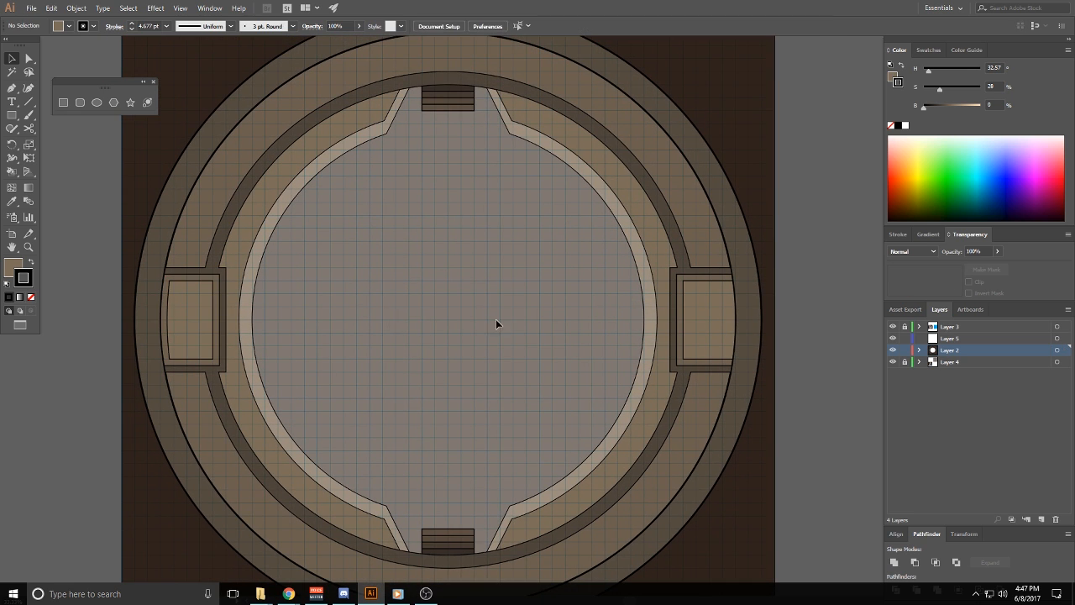
left_click(726, 324)
left_click_drag(736, 320, 731, 320)
left_click(439, 315)
Try to narrow the east box's floor panel and its inset shape further from their curved sides, and undo both changes
left_click(735, 318)
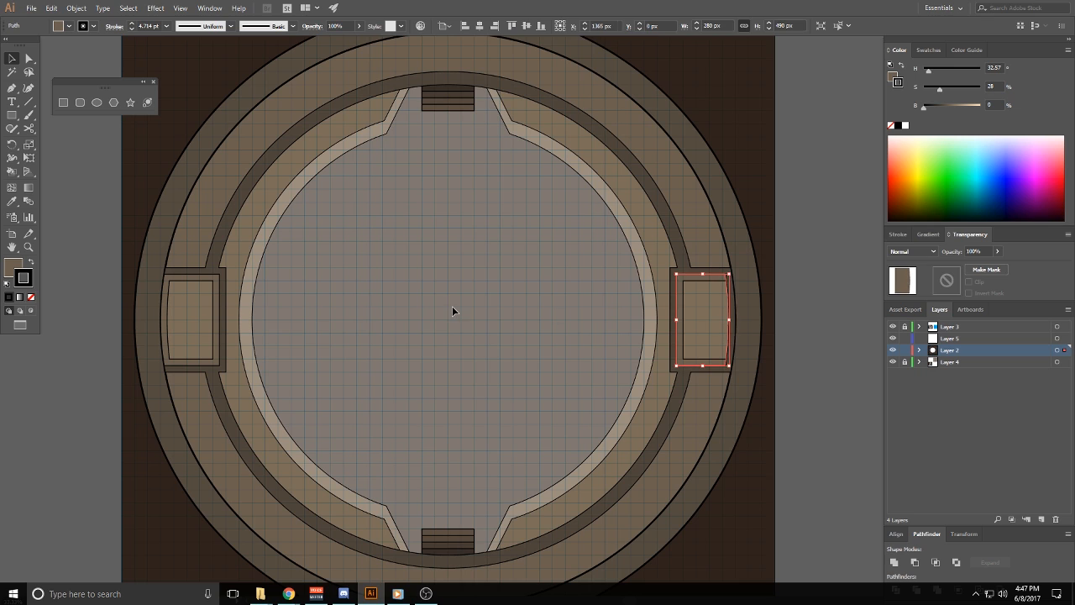
left_click(452, 308)
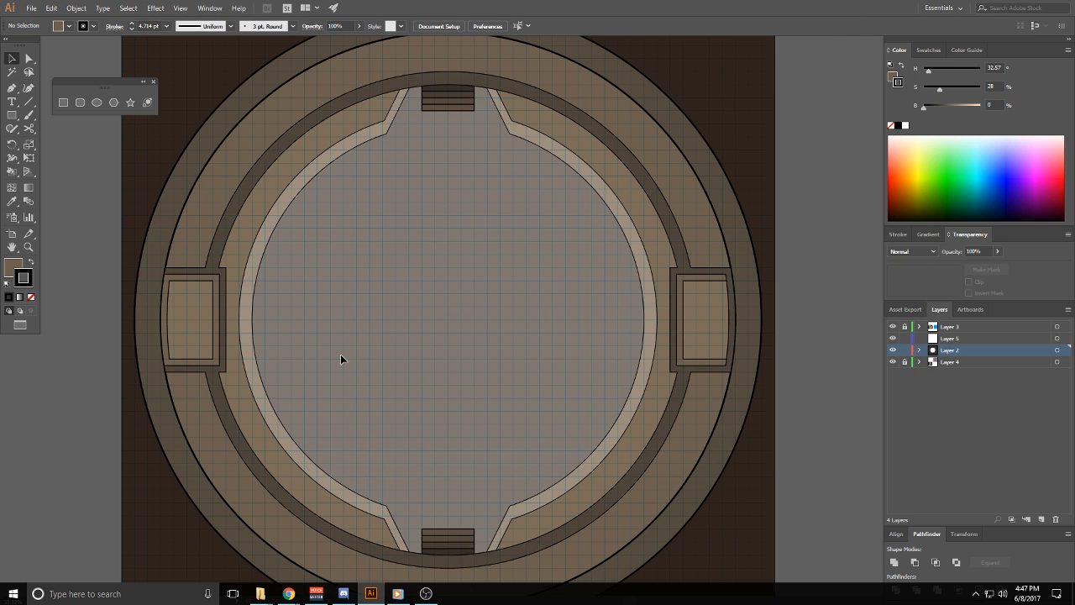
left_click(707, 317)
left_click_drag(729, 320, 722, 320)
left_click(420, 338)
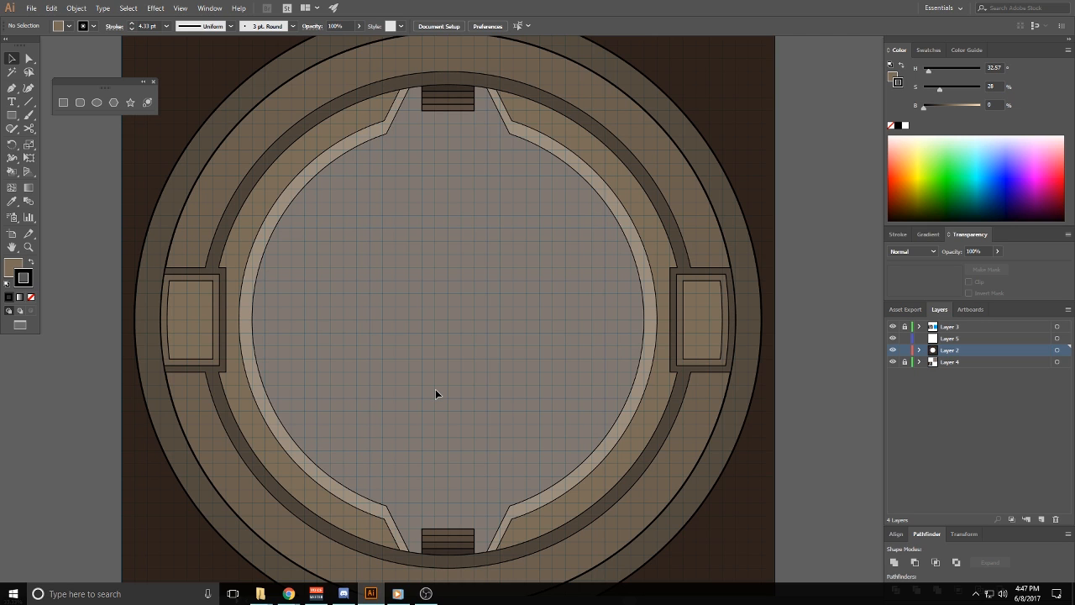
key("ctrl+z")
key("ctrl+z")
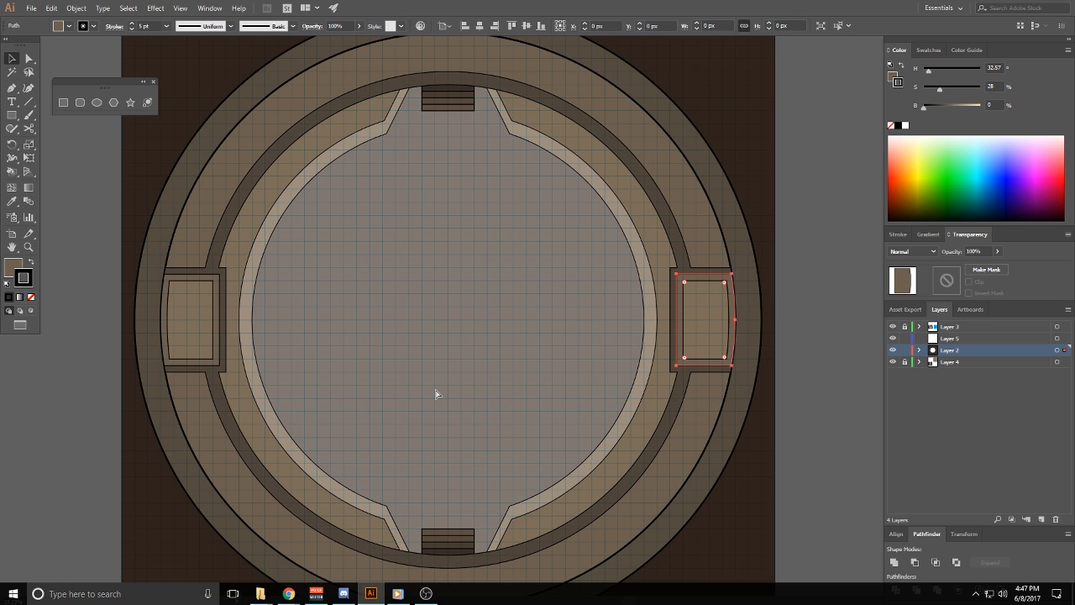
left_click(436, 393)
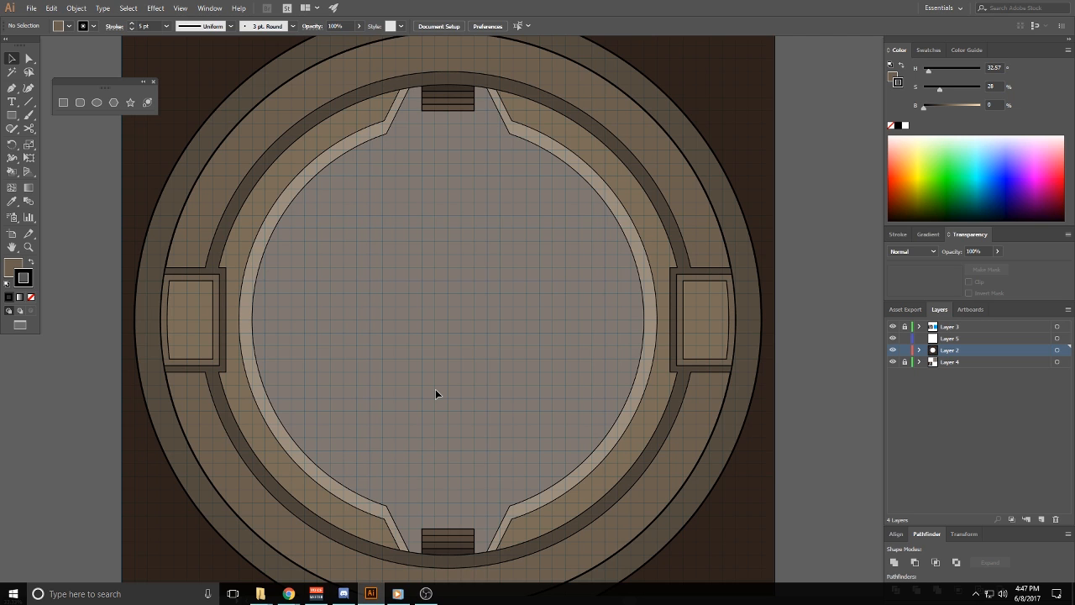
Add the text "12:00" over the arena floor and enlarge it to about 189 pt
scroll(425, 395, "down", 3)
scroll(430, 380, "up", 4)
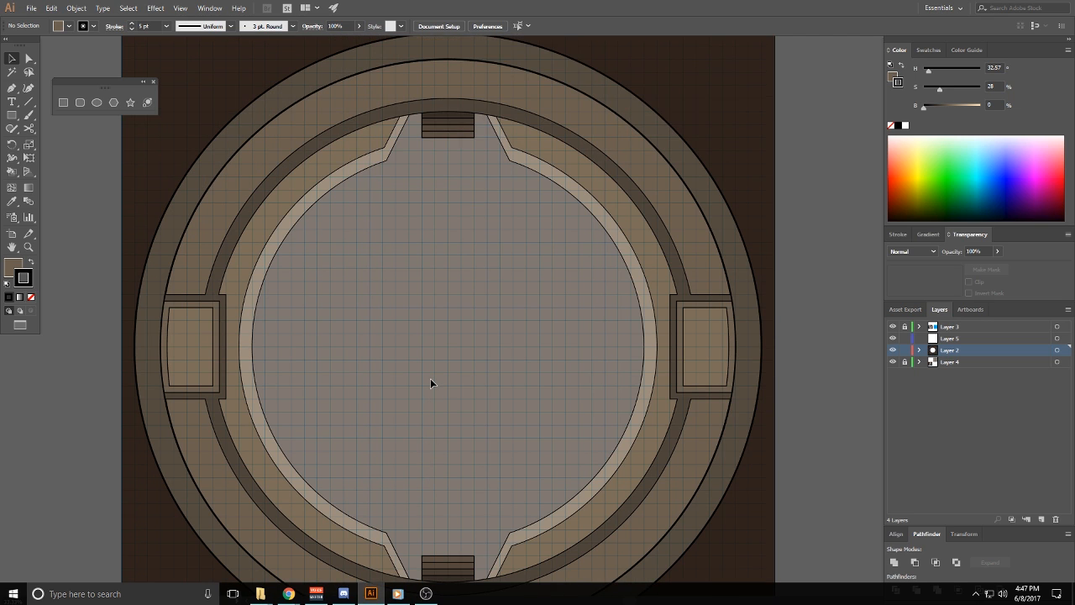
scroll(429, 391, "down", 3)
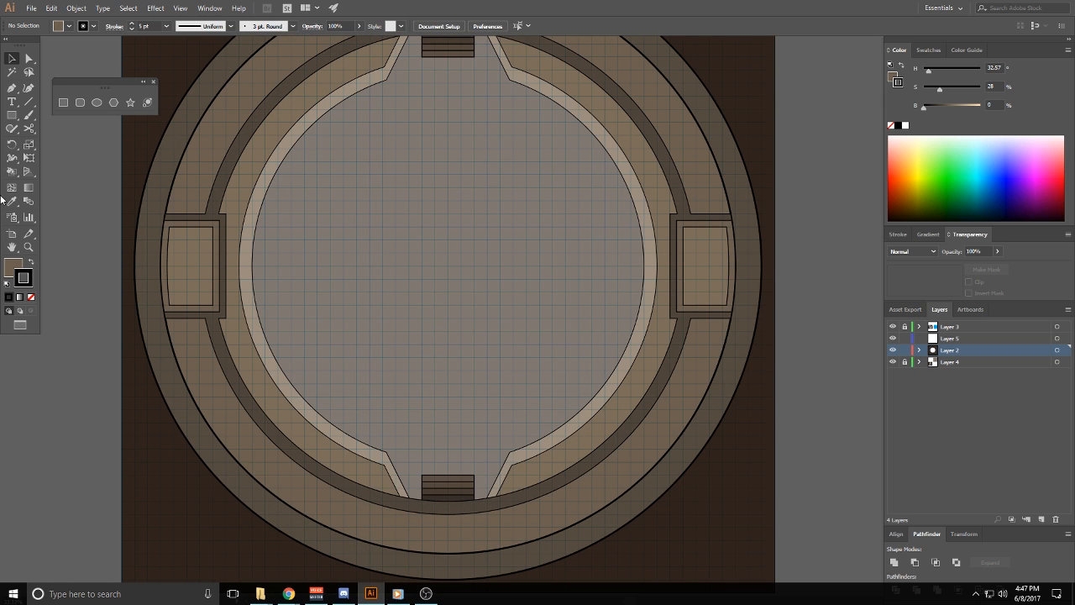
left_click(12, 102)
left_click(315, 256)
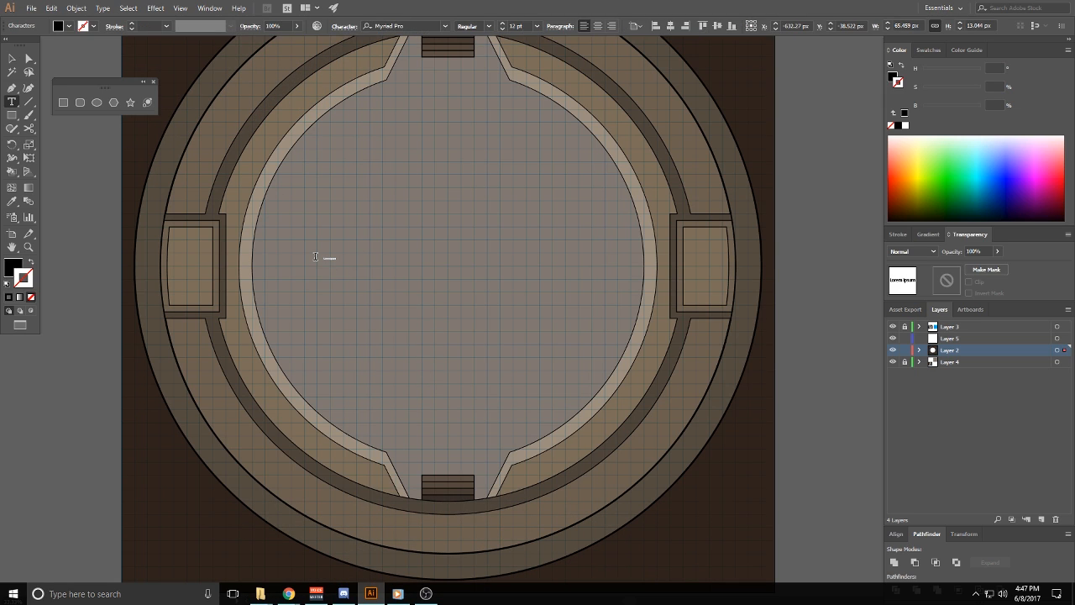
type("12:00")
left_click(12, 58)
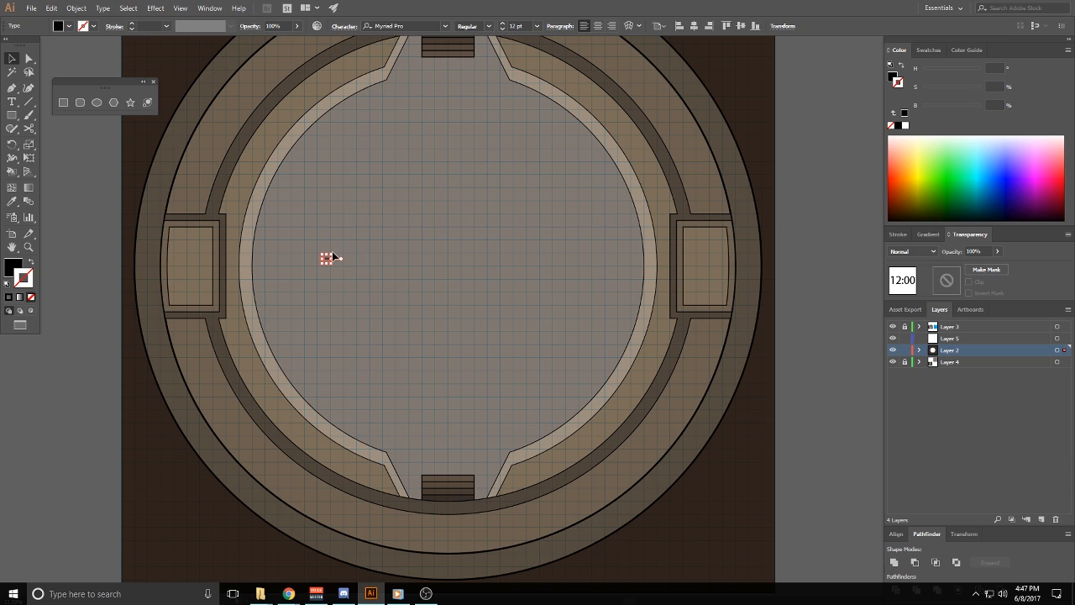
left_click_drag(333, 255, 554, 123)
Replace the text on the arena floor with "04:47"
double_click(376, 190)
left_click_drag(376, 189, 504, 192)
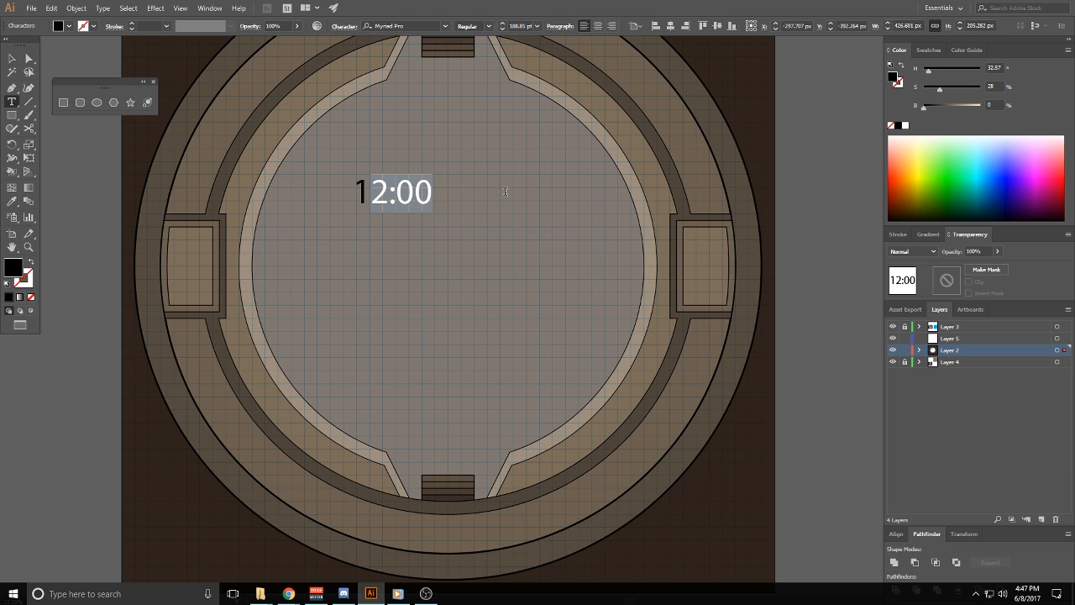
key("BackSpace")
key("BackSpace")
type("05")
key("BackSpace")
type("4:47")
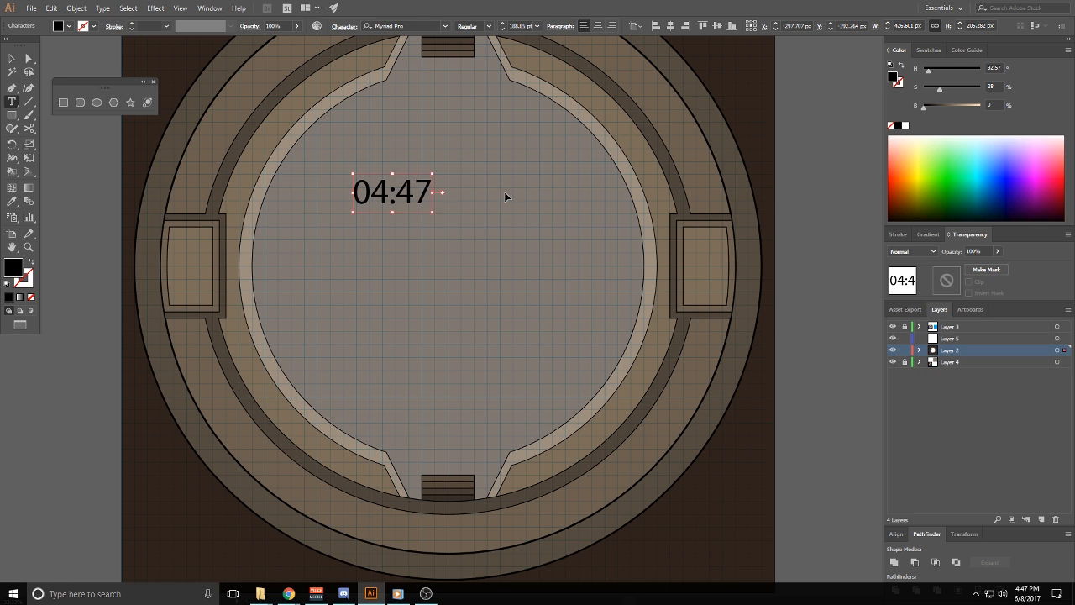
Set the font of the whole "04:47" text to Rapier Zero
key("ctrl+a")
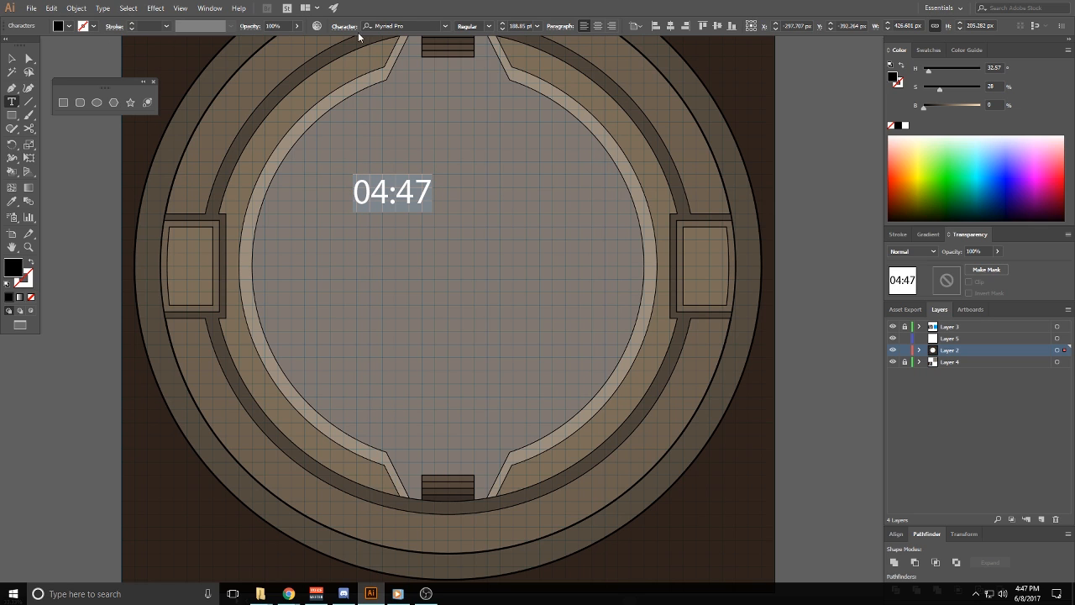
left_click(399, 26)
type("r")
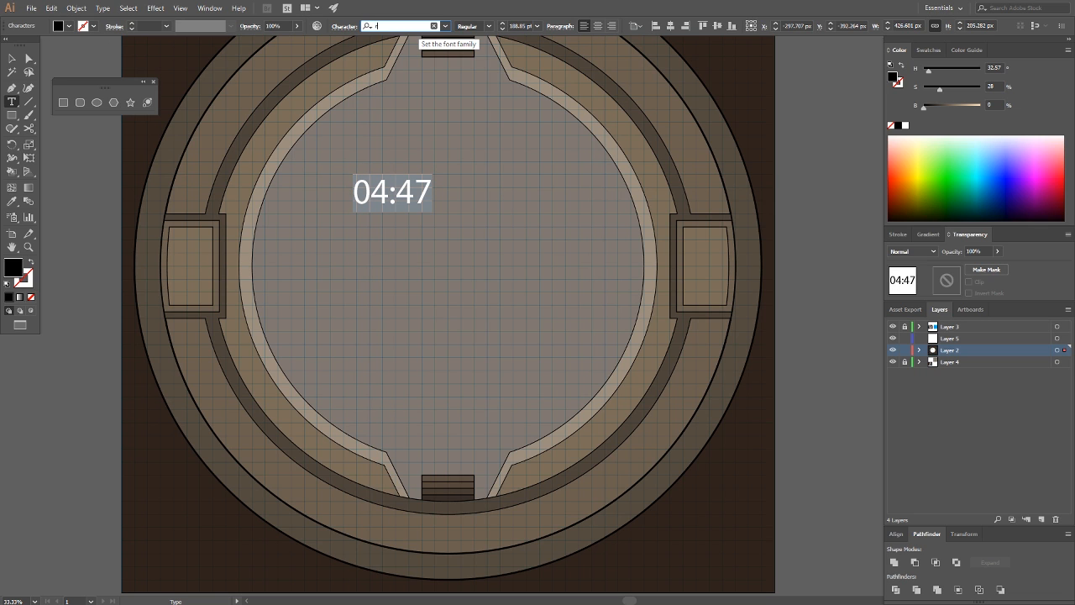
type("apier")
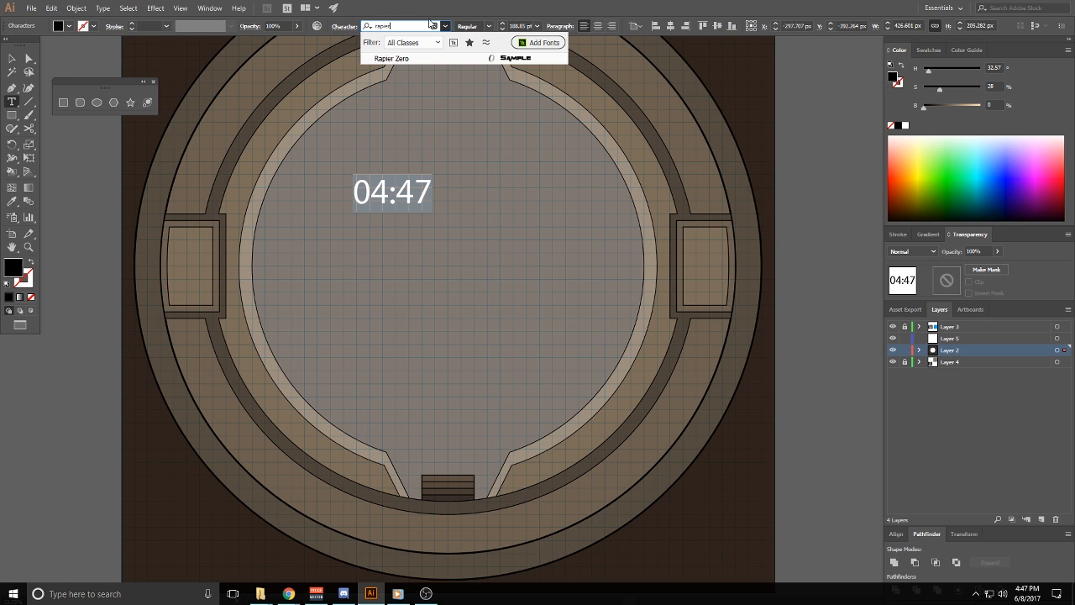
left_click(391, 59)
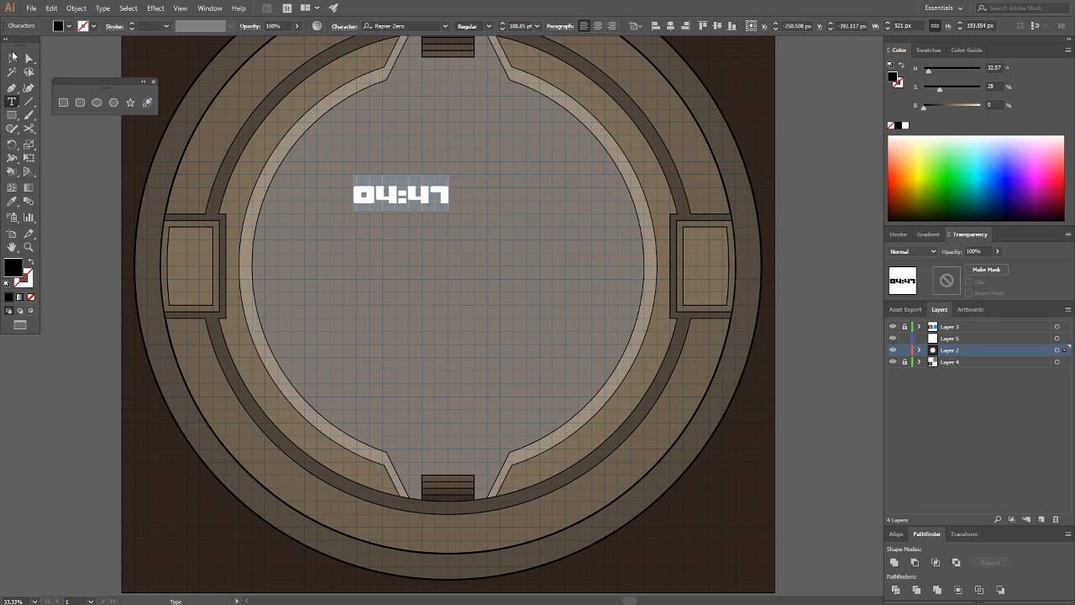
Enlarge the "04:47" text to about 714 pt and move it to the middle of the arena floor
left_click(12, 57)
key("ctrl+shift+o")
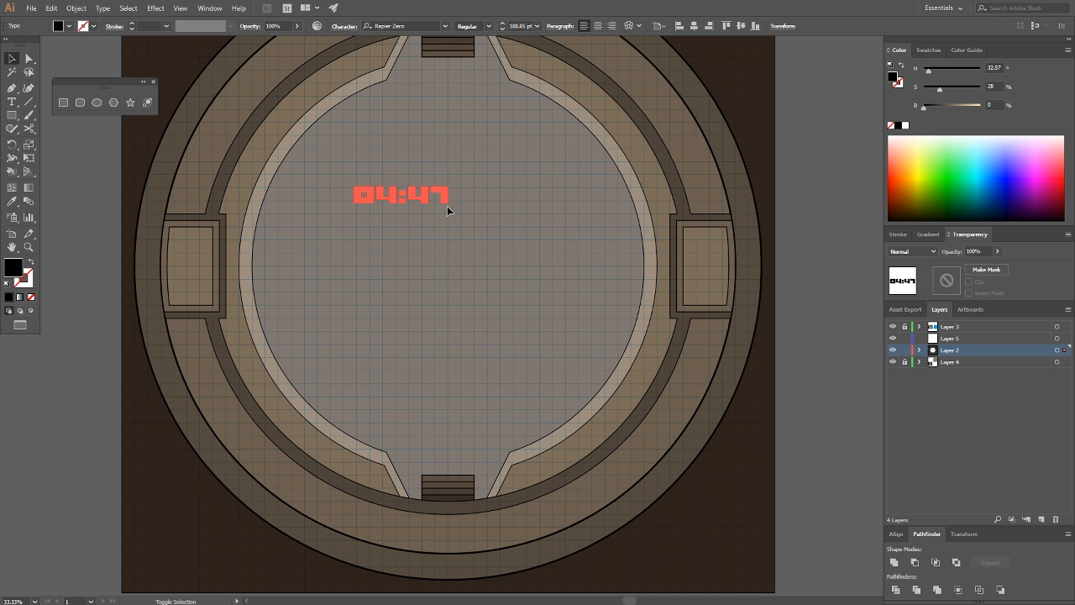
key("ctrl+z")
left_click_drag(442, 206, 583, 257)
left_click_drag(539, 213, 580, 274)
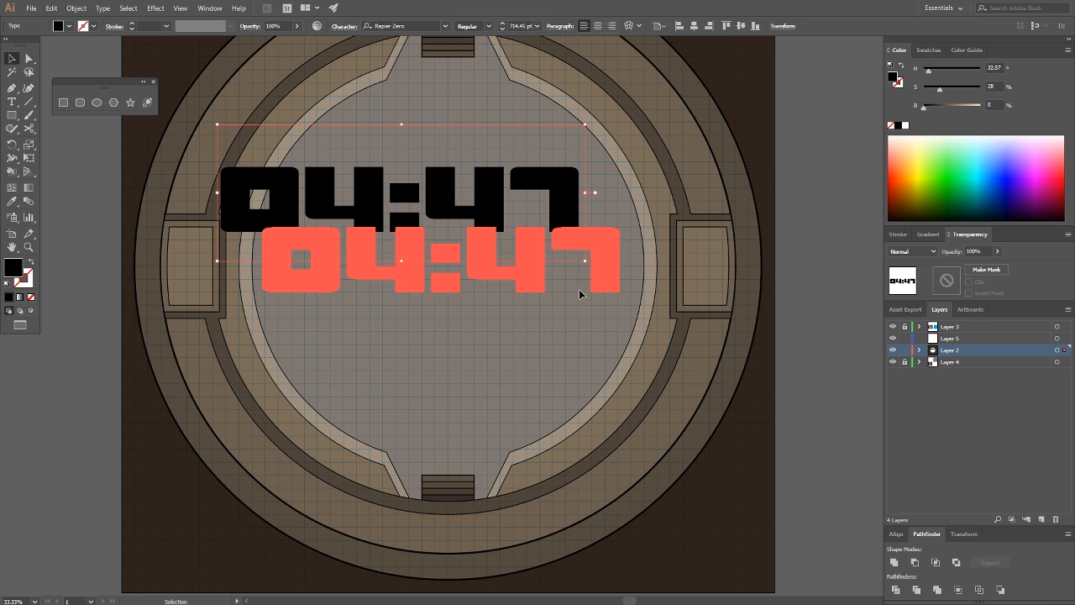
left_click(516, 359)
View the "04:47" text alongside the other maps, and delete it from the arena
scroll(515, 360, "down", 6)
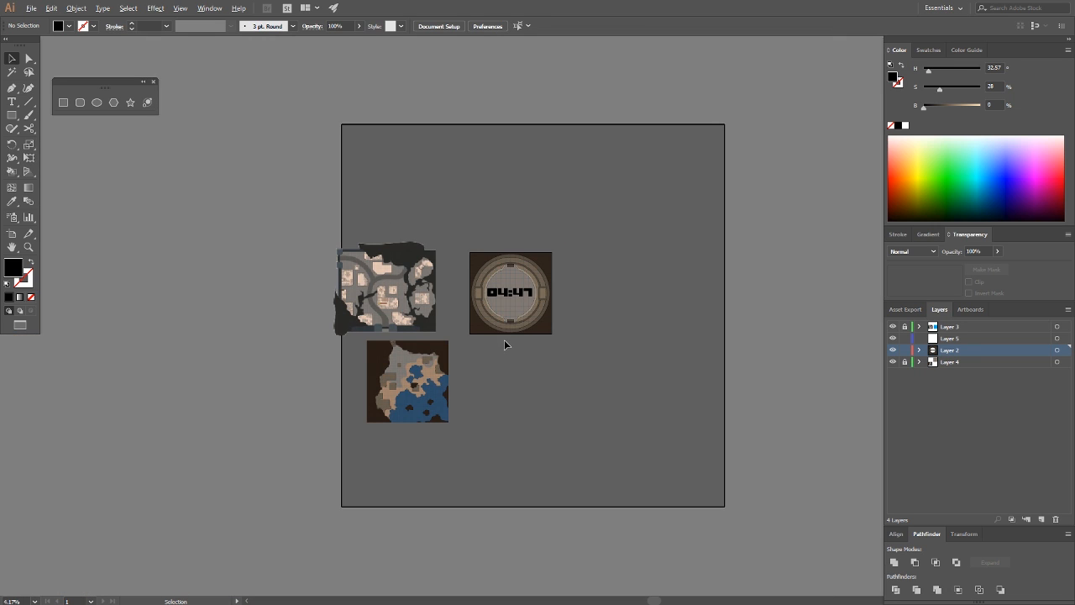
scroll(495, 311, "up", 3)
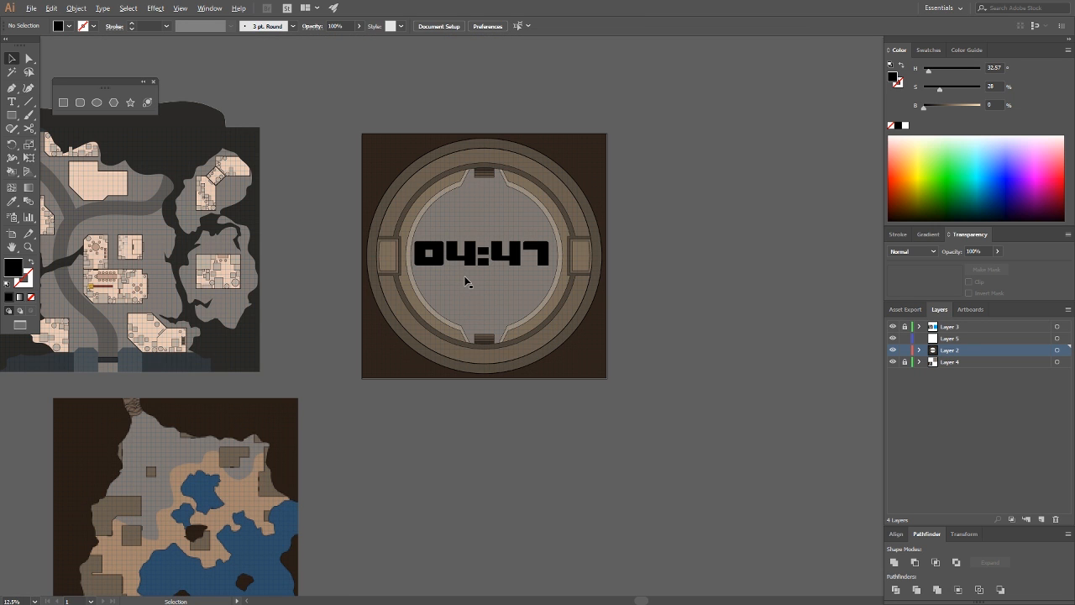
scroll(466, 281, "up", 2)
left_click(507, 253)
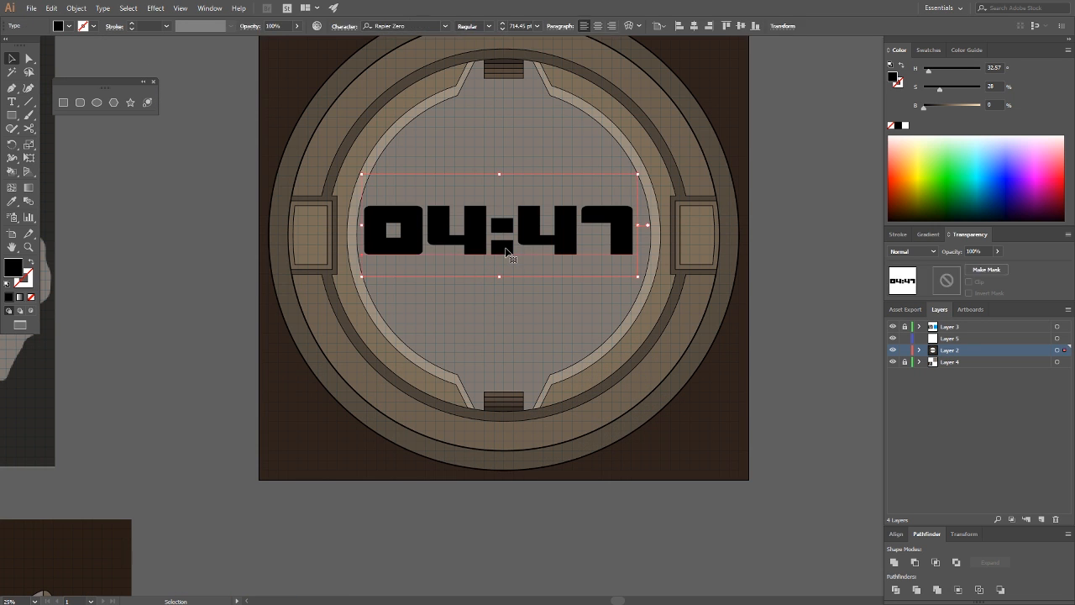
key("Delete")
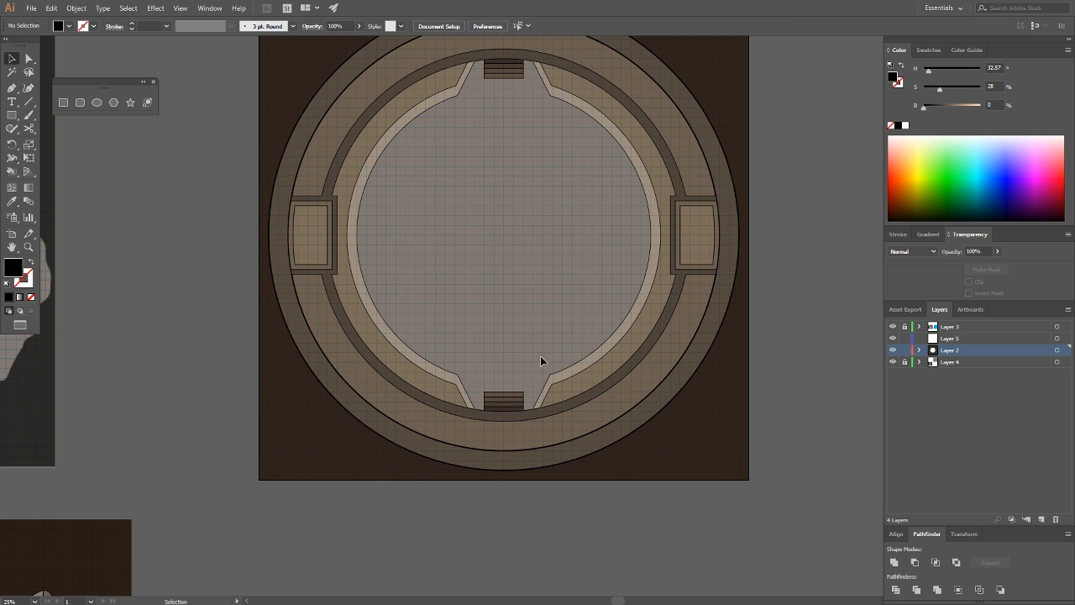
Lock Layer 2 and add a new layer above Layer 3 for drawing ellipses
mouse_move(557, 298)
left_mouse_down()
mouse_move(545, 318)
mouse_move(557, 302)
left_mouse_up()
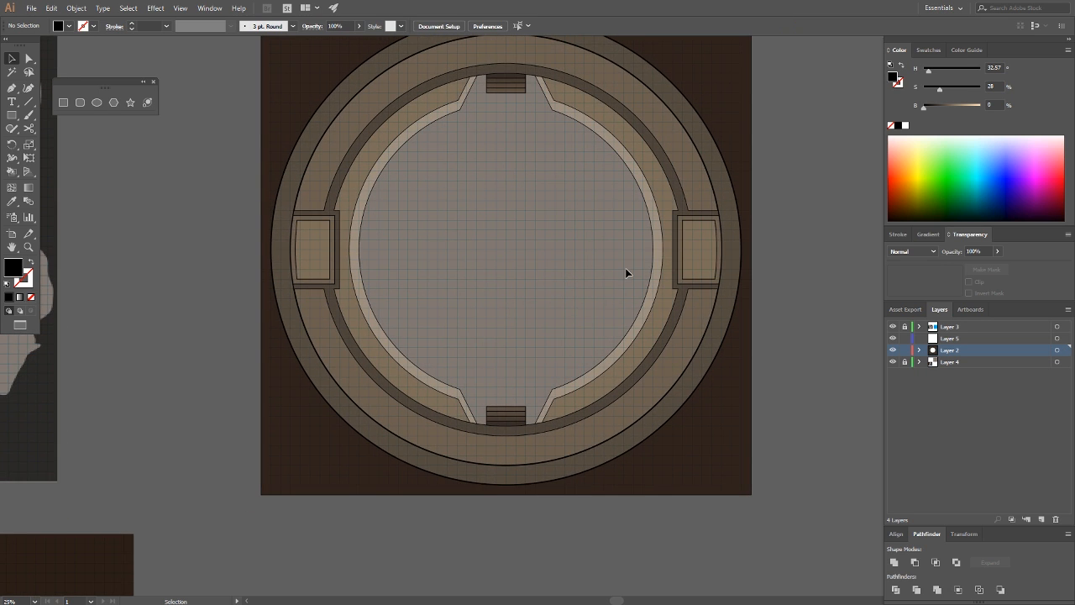
left_click(893, 349)
left_click(893, 349)
left_click_drag(718, 337, 699, 384)
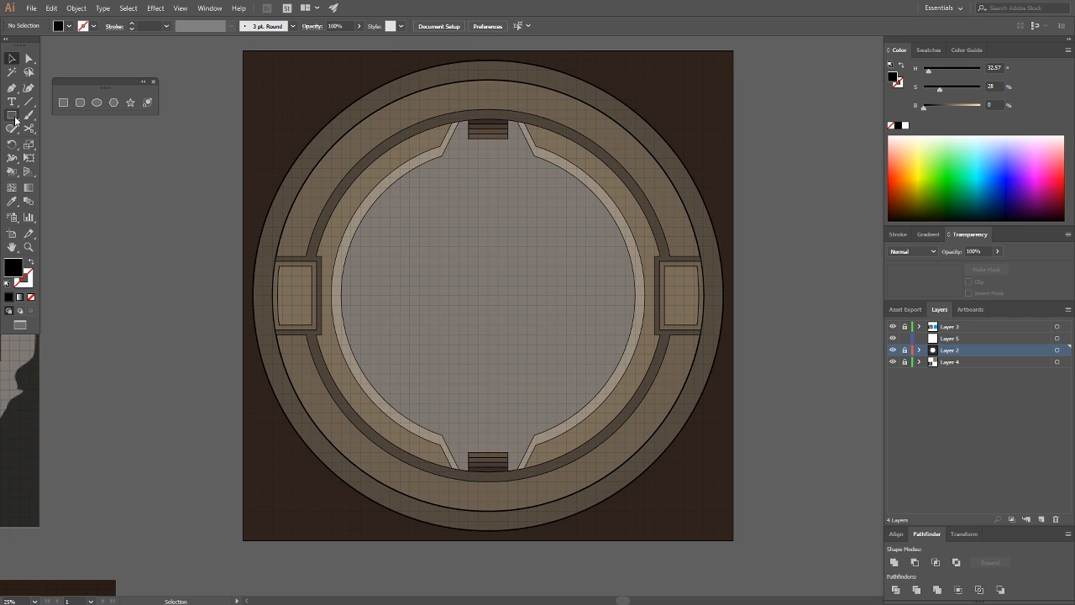
left_click_drag(12, 115, 72, 143)
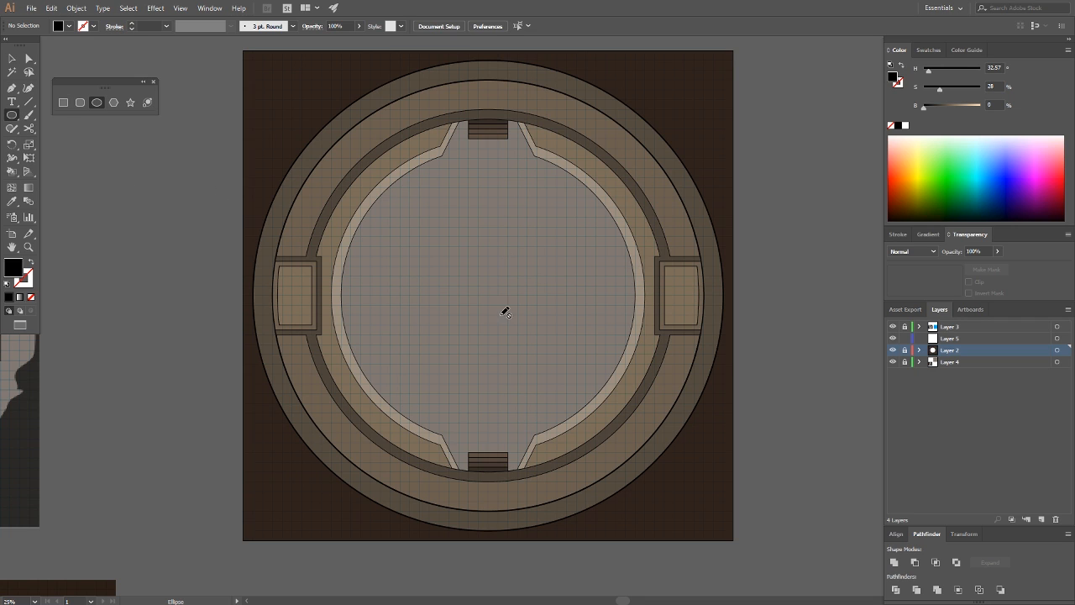
key("alt")
left_click(951, 328)
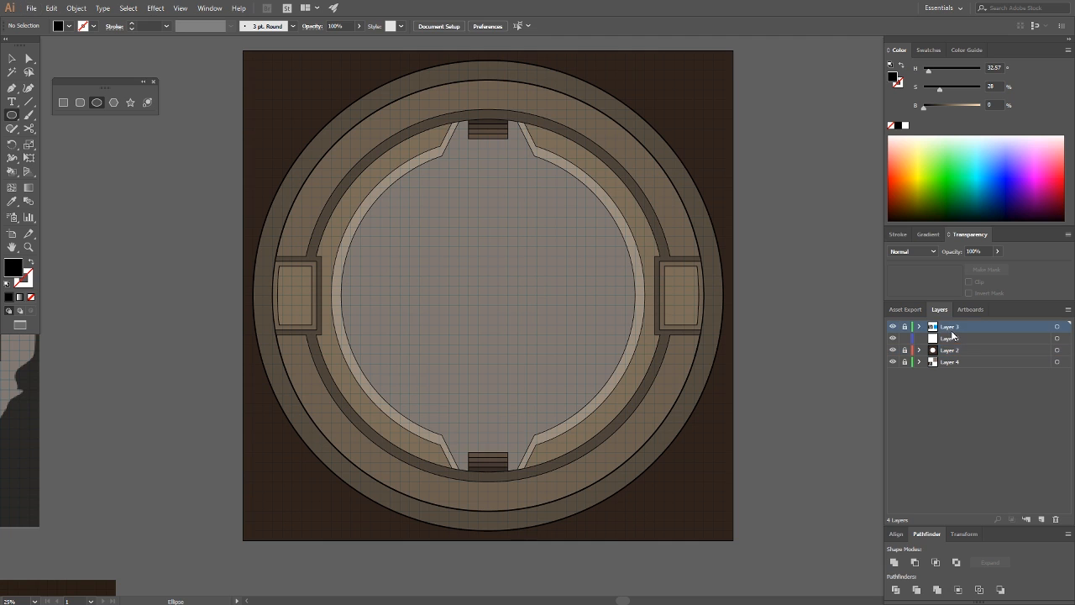
left_click(1041, 520)
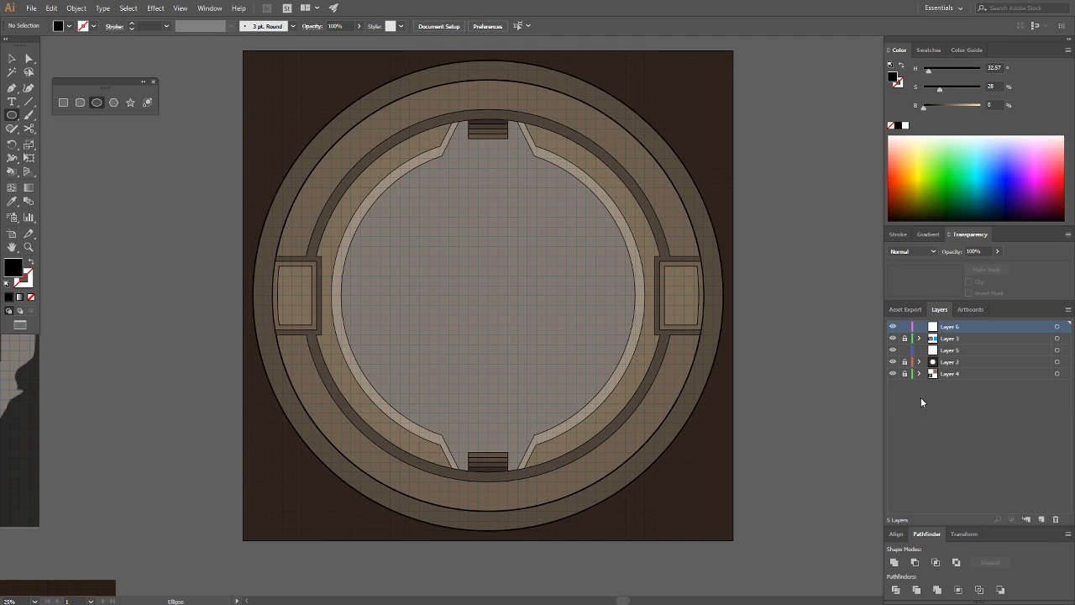
Draw a black 70 px circle near the centre of the arena floor on the new layer
scroll(489, 243, "up", 3)
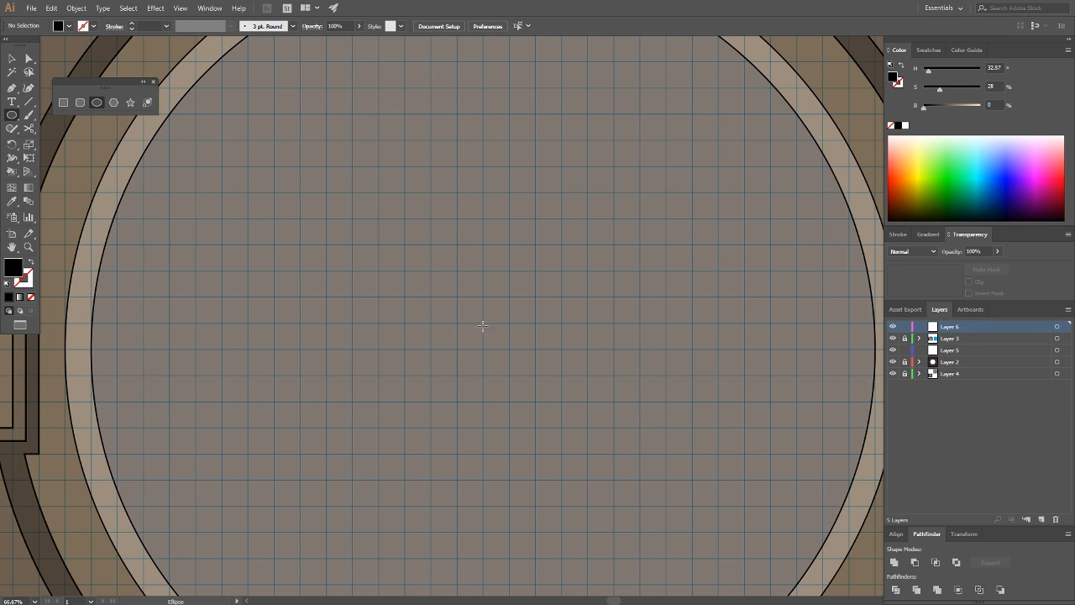
left_click_drag(483, 323, 497, 337)
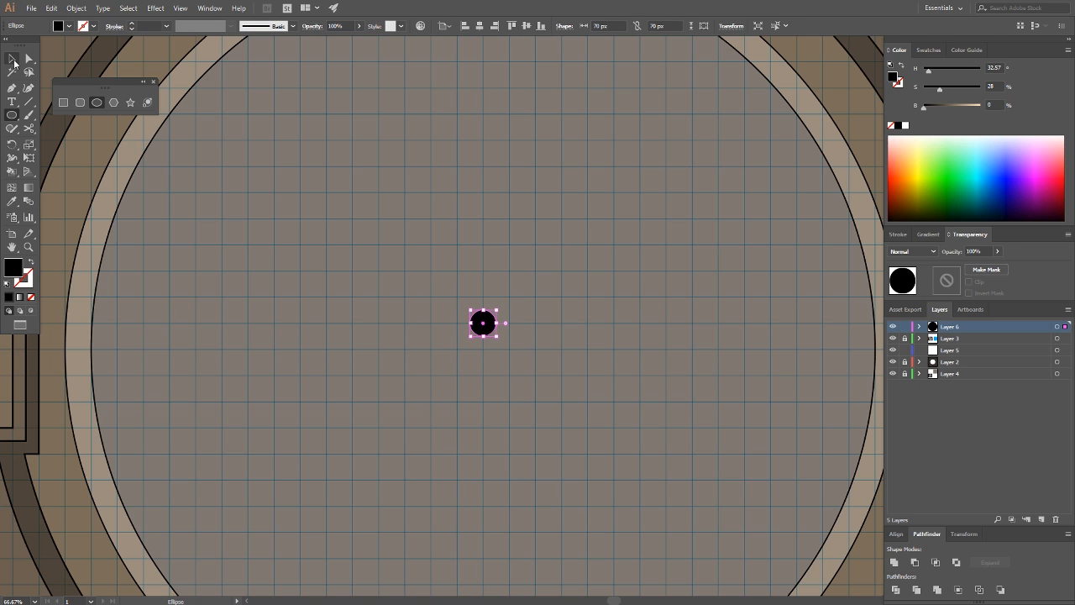
Turn off Snap to Grid and shrink the black circle around its centre to about 25 px
left_click(12, 58)
left_click(180, 10)
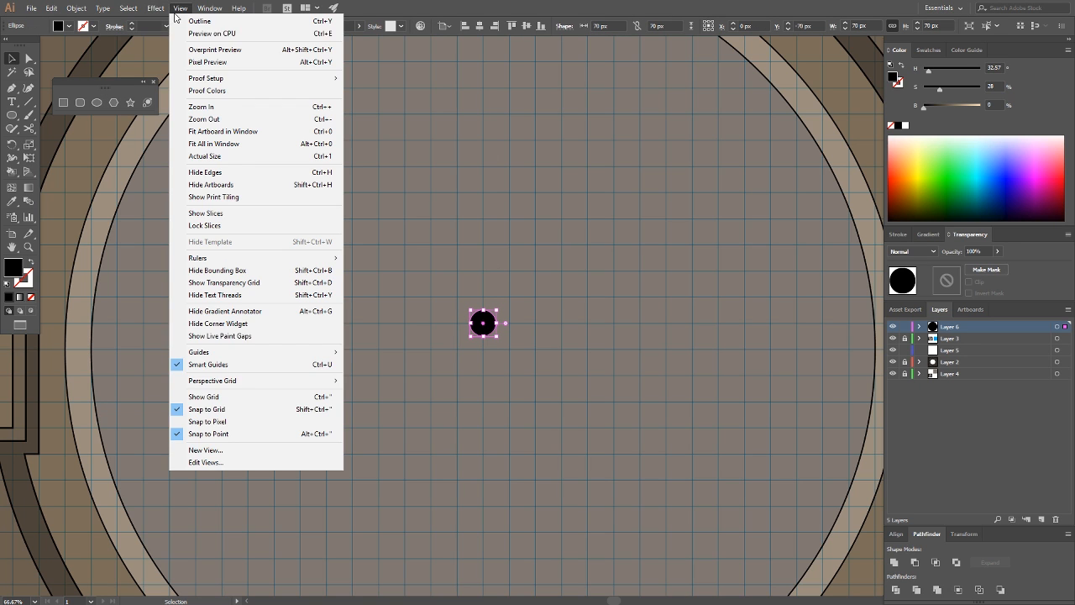
left_click(231, 420)
scroll(510, 334, "up", 2)
scroll(501, 336, "up", 2)
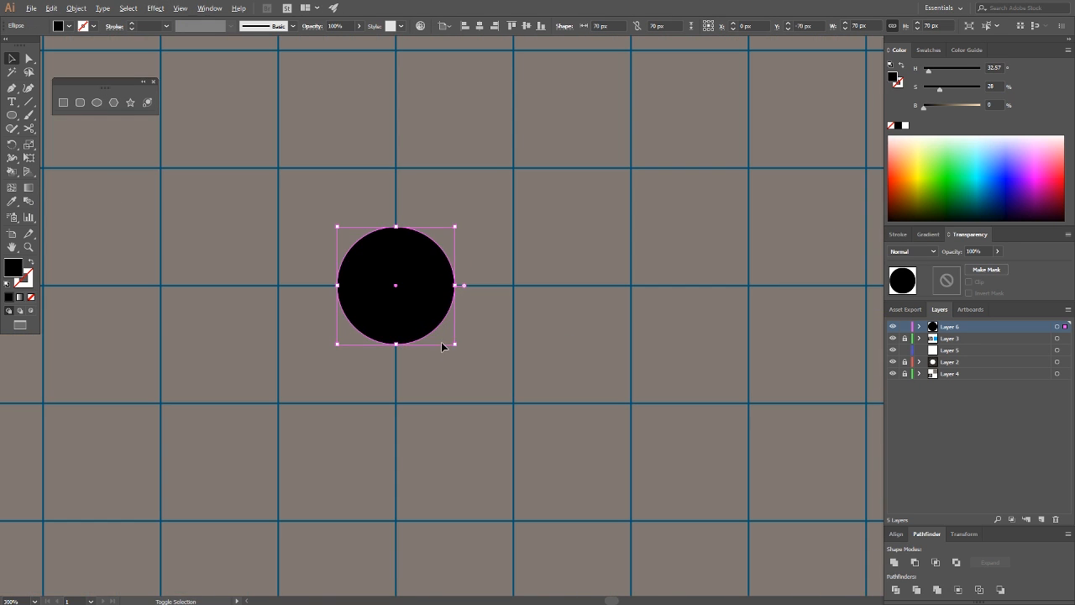
left_click_drag(455, 341, 417, 306)
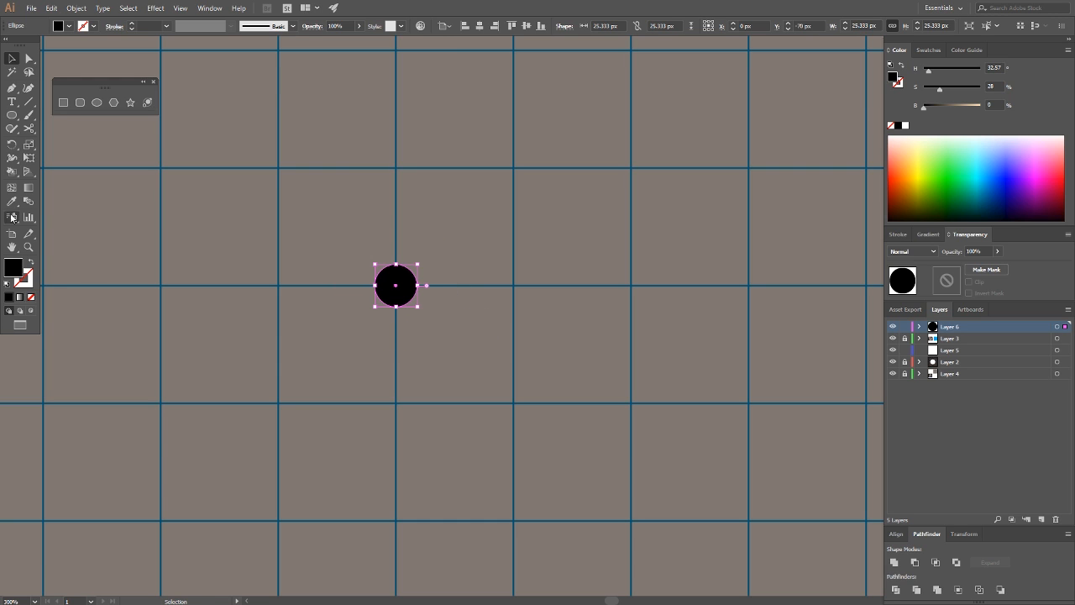
Give the circle the blue grid line's appearance, and shrink it around its centre to about 17 px
key("i")
left_click(398, 327)
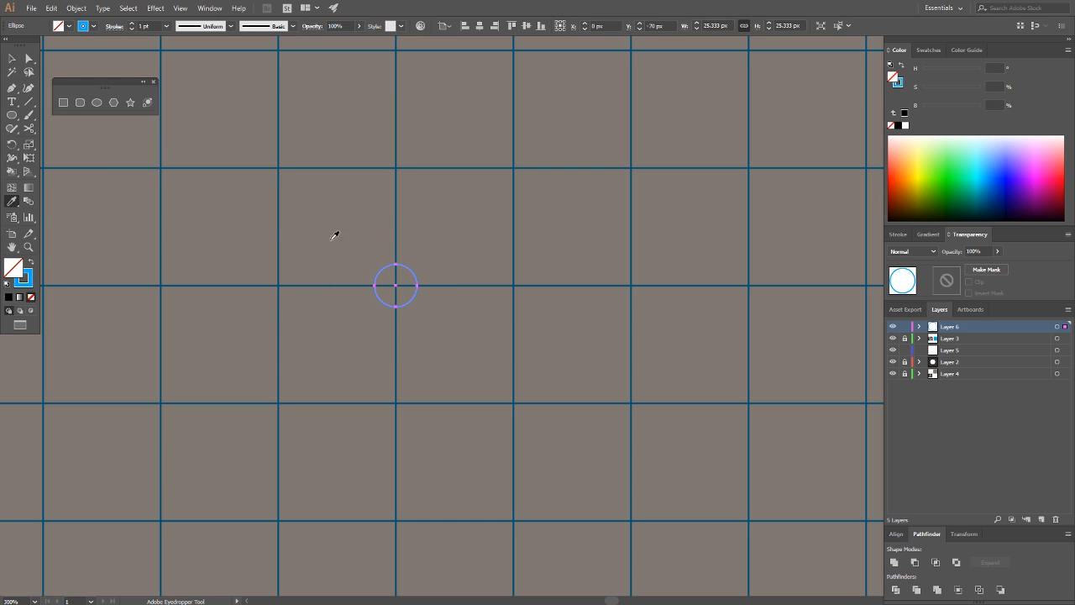
left_click(11, 60)
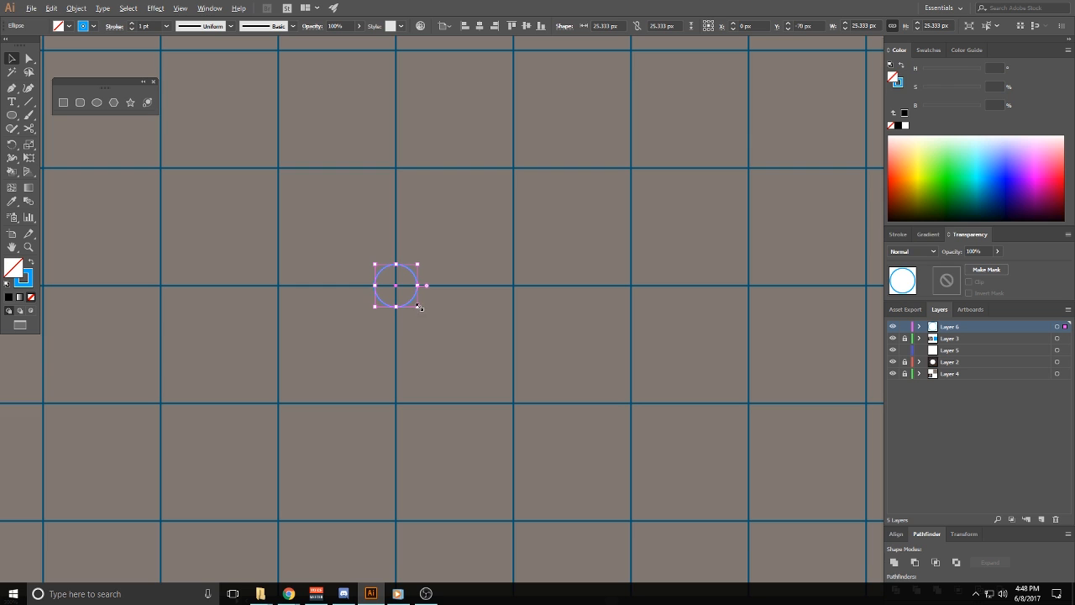
left_click_drag(419, 307, 411, 300)
left_click(465, 329)
Set the stroke weight of the small blue circle to 5 pt
scroll(469, 327, "down", 5)
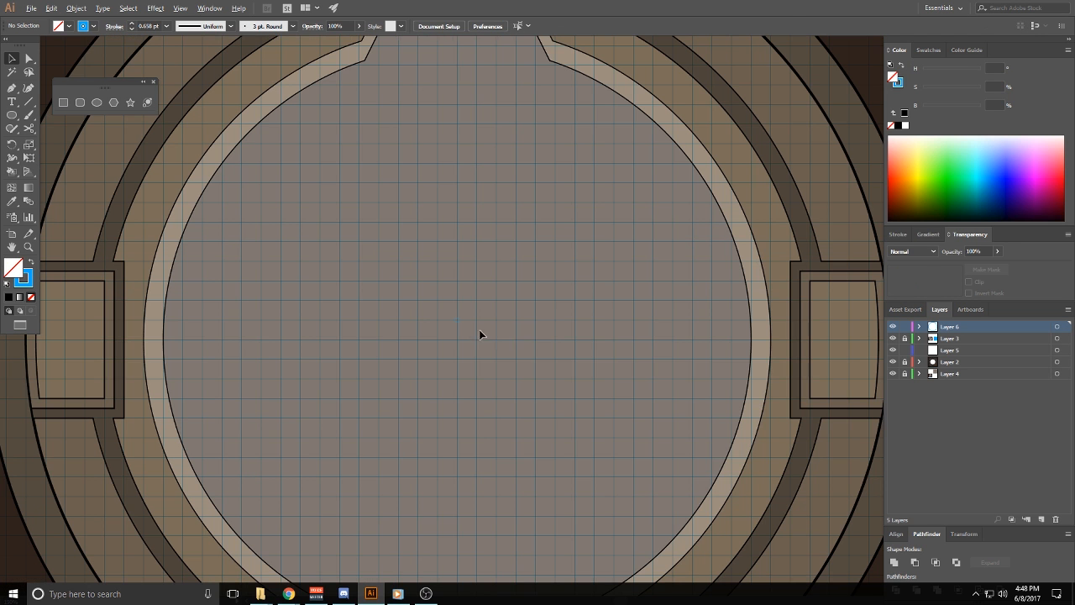
scroll(559, 282, "down", 5)
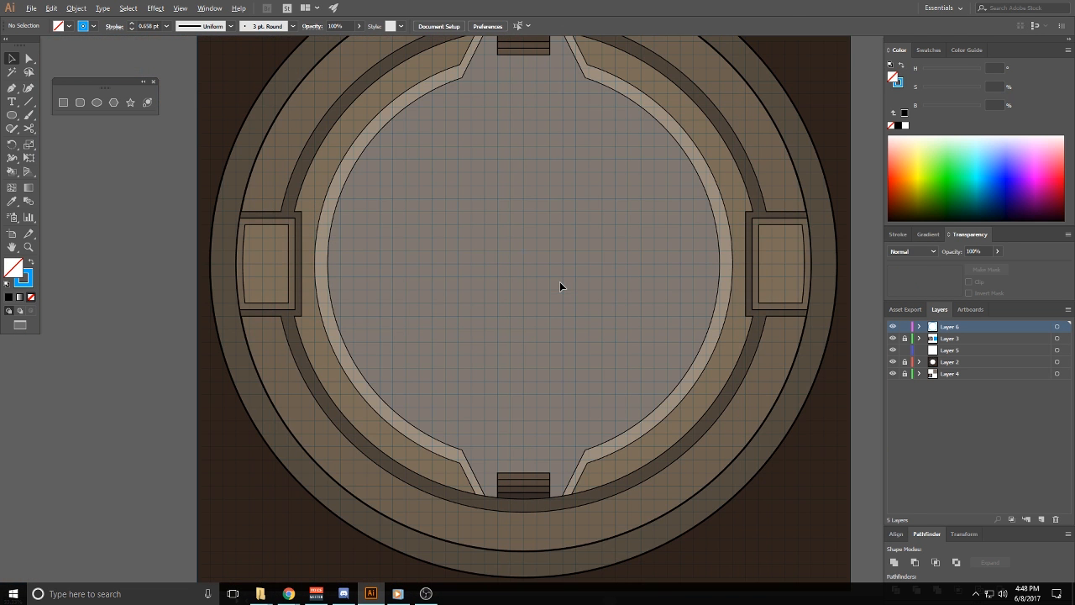
scroll(559, 297, "up", 1)
left_click_drag(499, 258, 555, 331)
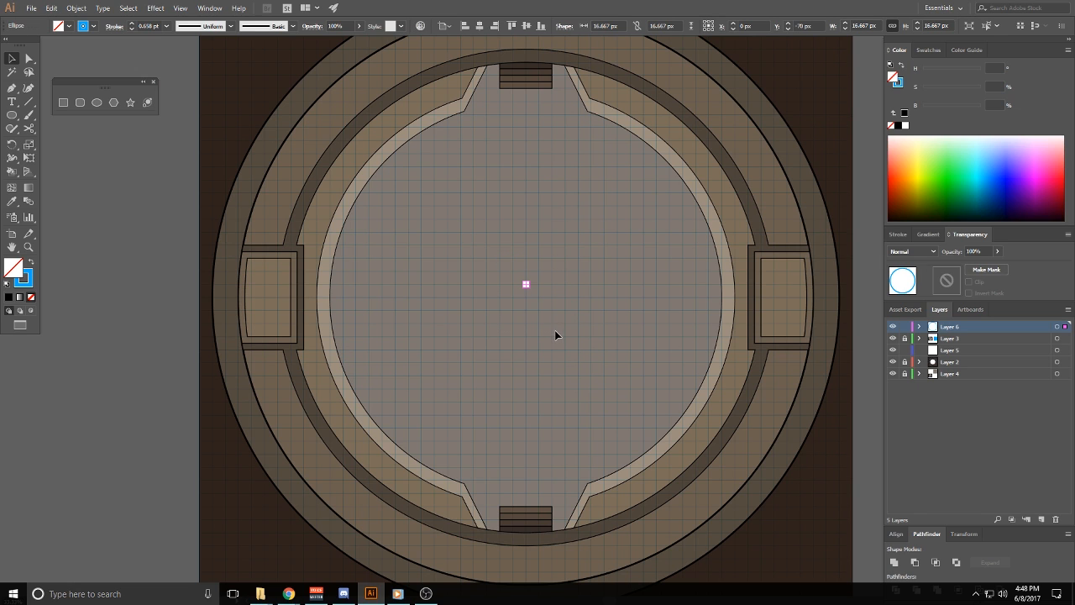
left_click(133, 24)
left_click(133, 24)
left_click(133, 23)
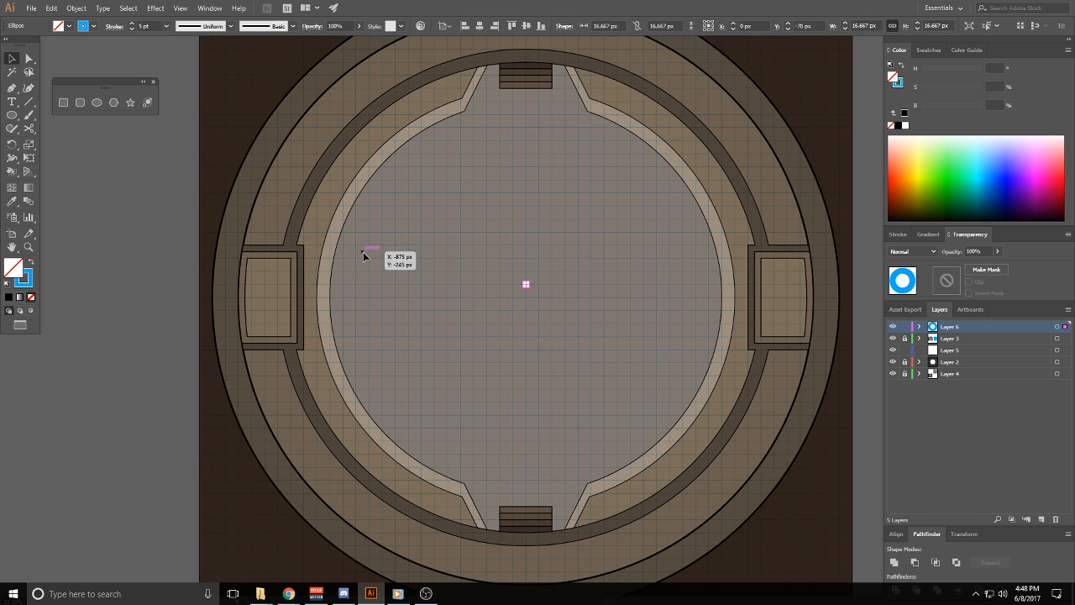
left_click(420, 280)
Move the small blue circle down to the exact centre of the arena at X 0, Y 0 px
scroll(498, 331, "down", 2)
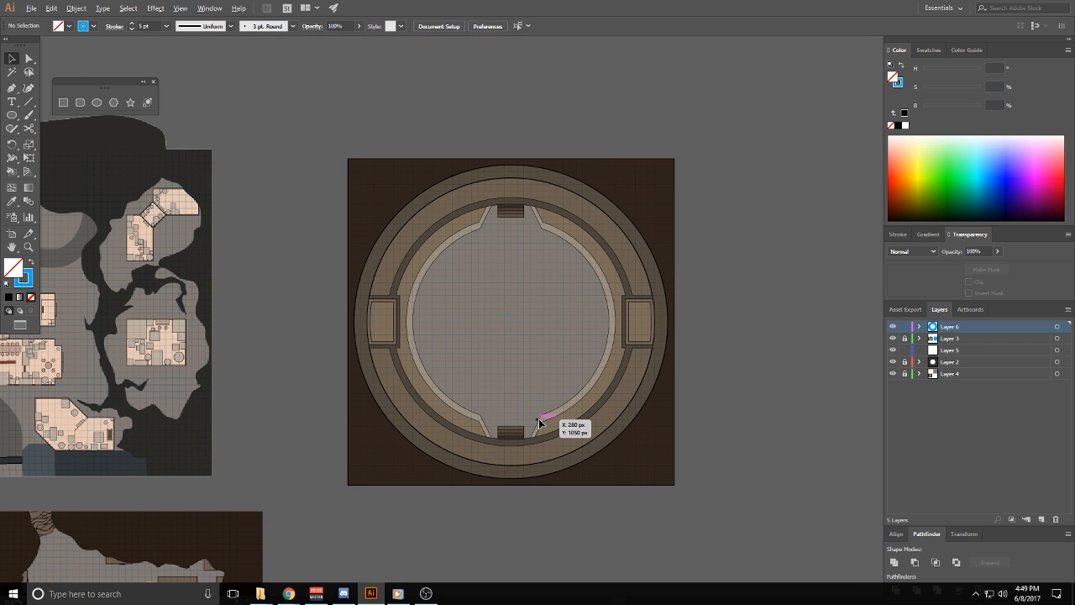
scroll(540, 403, "up", 2)
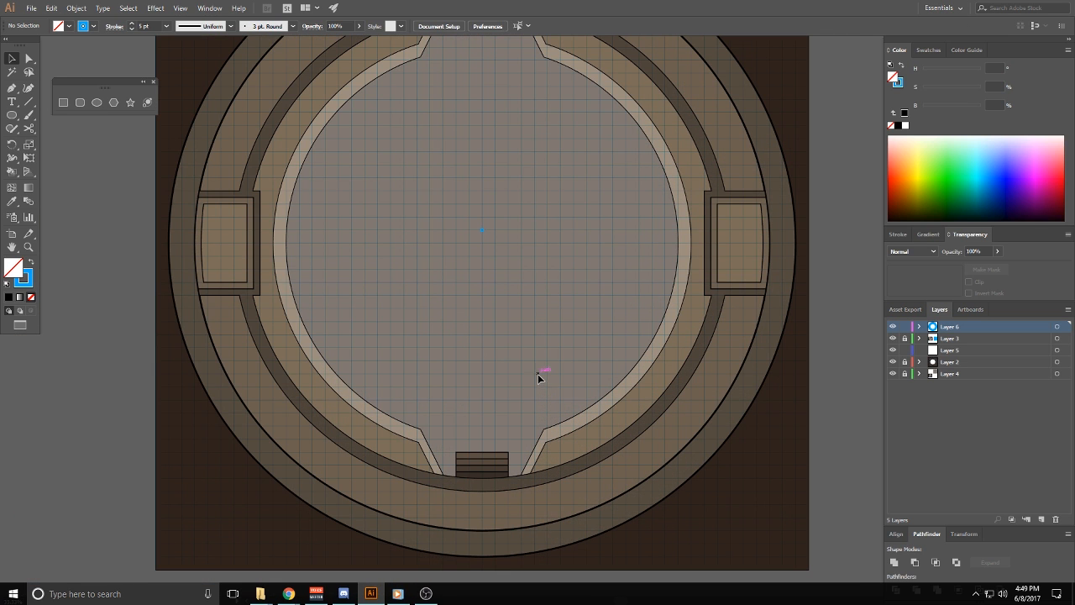
scroll(540, 403, "up", 3)
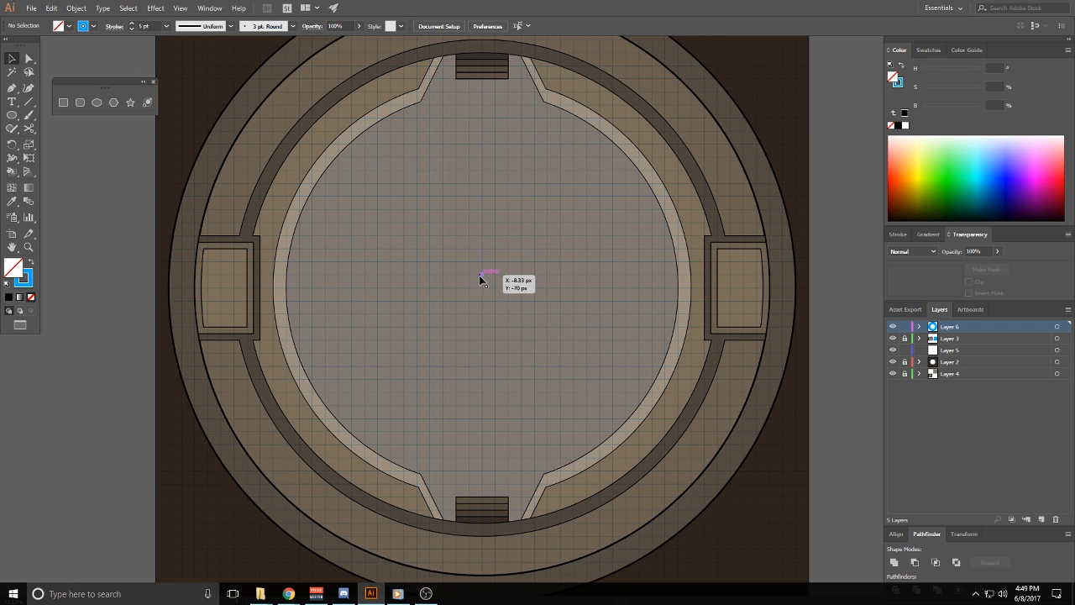
left_click_drag(482, 276, 482, 290)
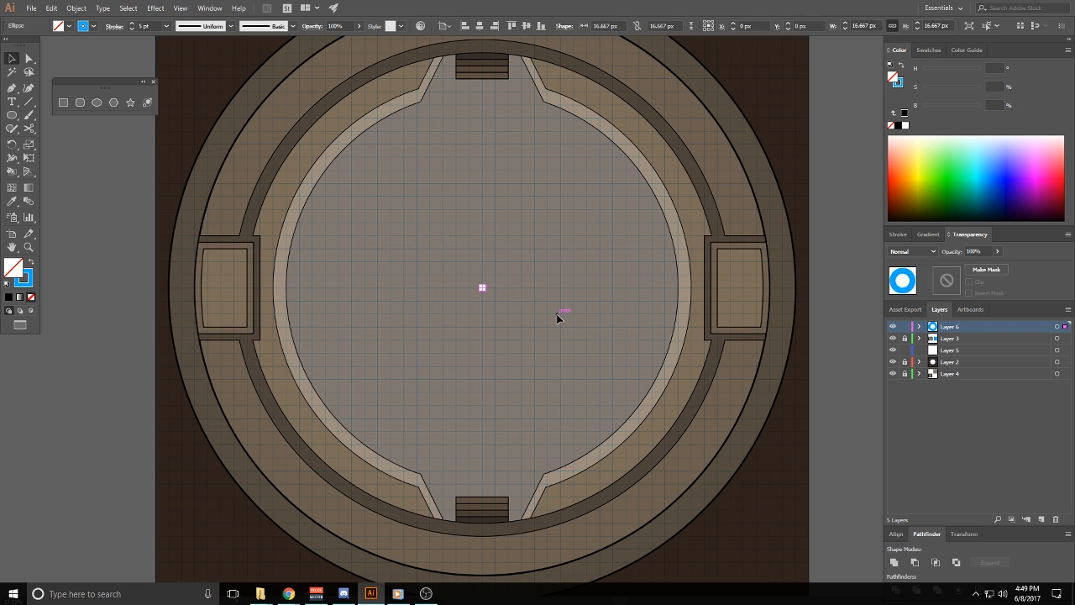
left_click(557, 316)
left_click_drag(556, 317, 566, 363)
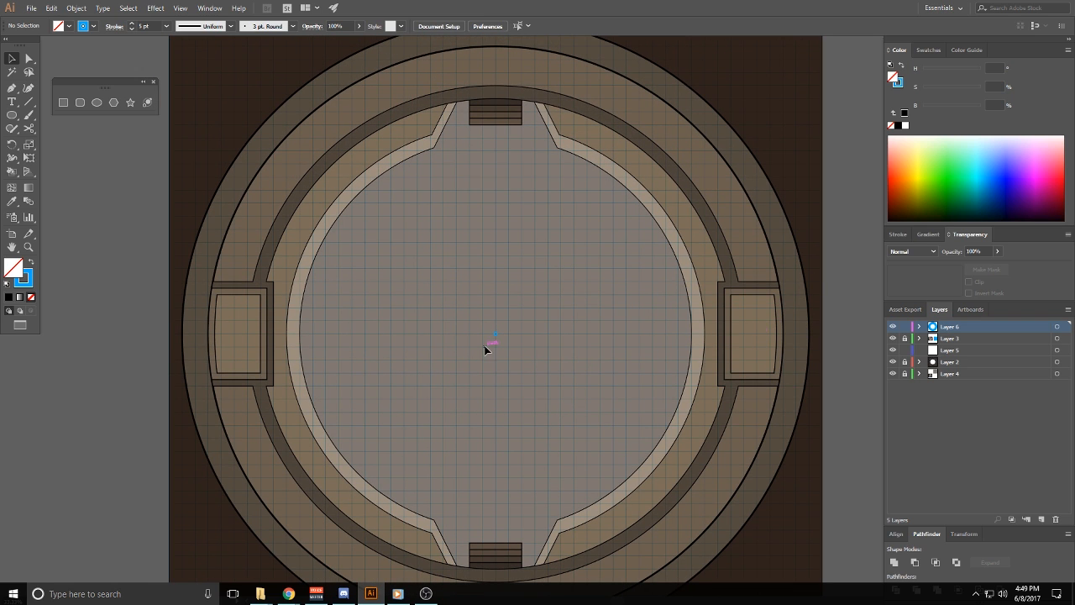
Darken the centre circle's blue stroke to 74.12% brightness and lock Layer 6
scroll(509, 461, "down", 2)
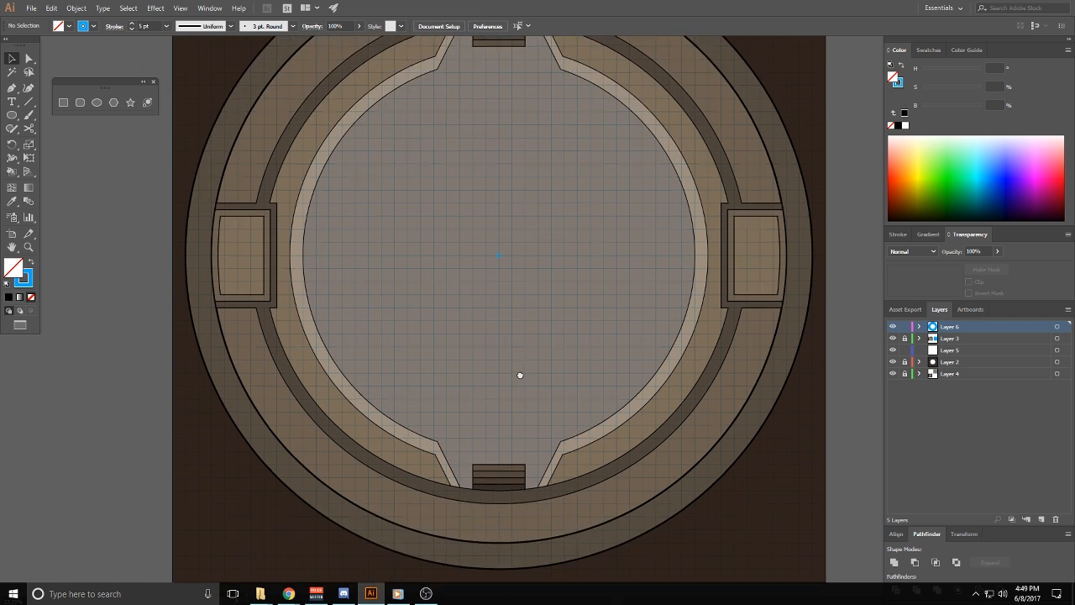
left_click(498, 259)
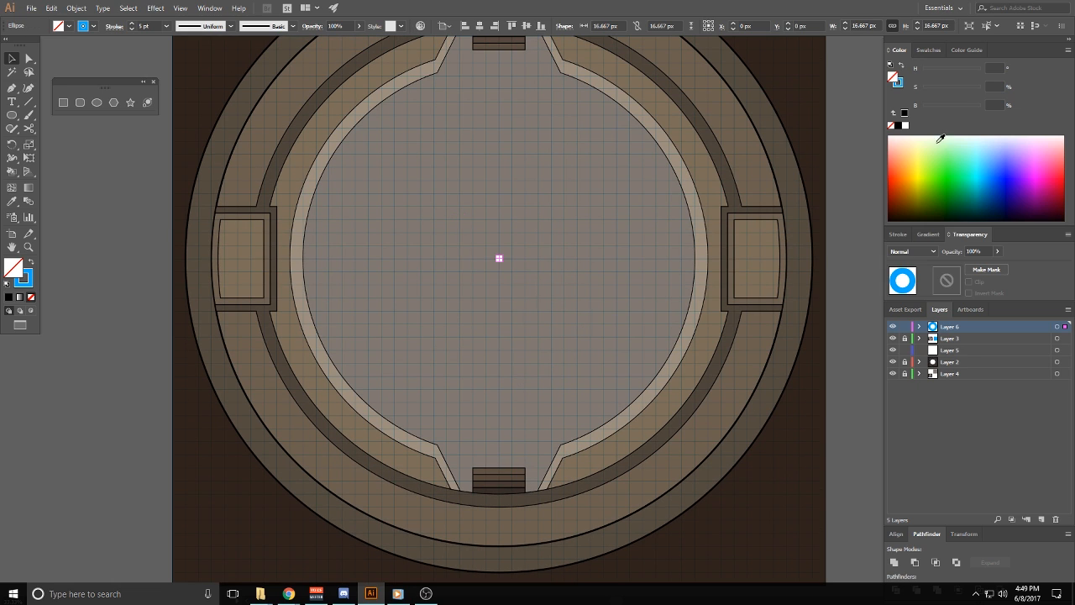
key("x")
left_click(966, 106)
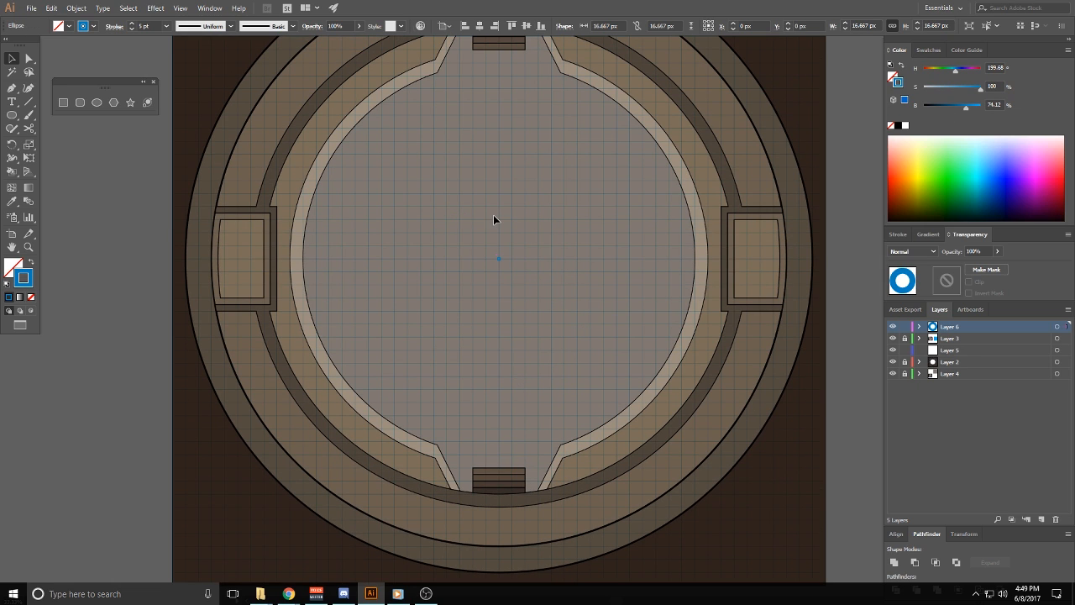
left_click(837, 367)
left_click(905, 327)
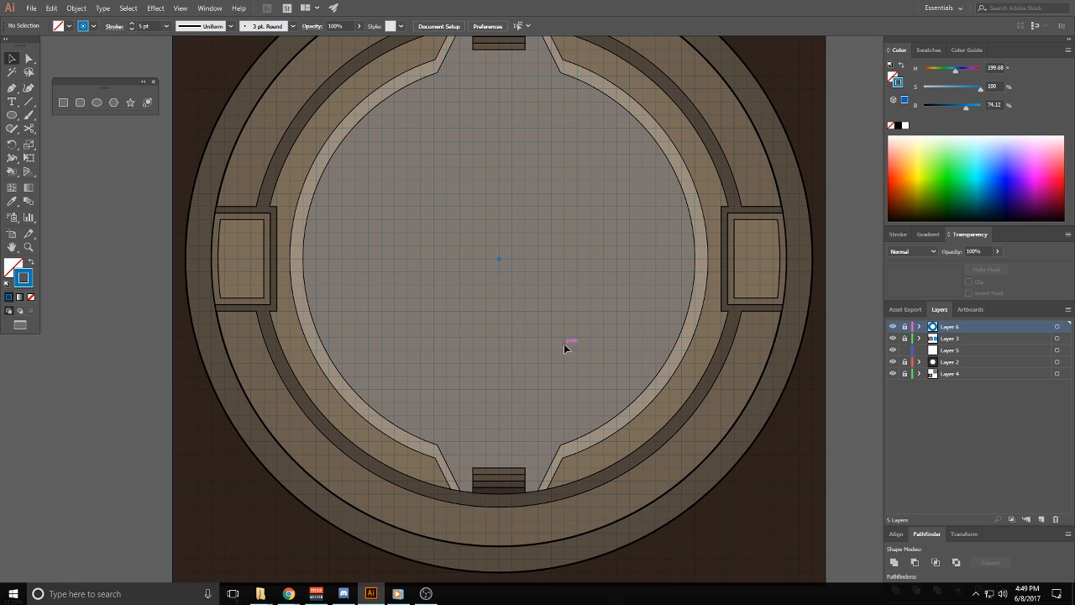
Make Layer 5 the active layer with the Ellipse tool ready for drawing
scroll(581, 285, "up", 2)
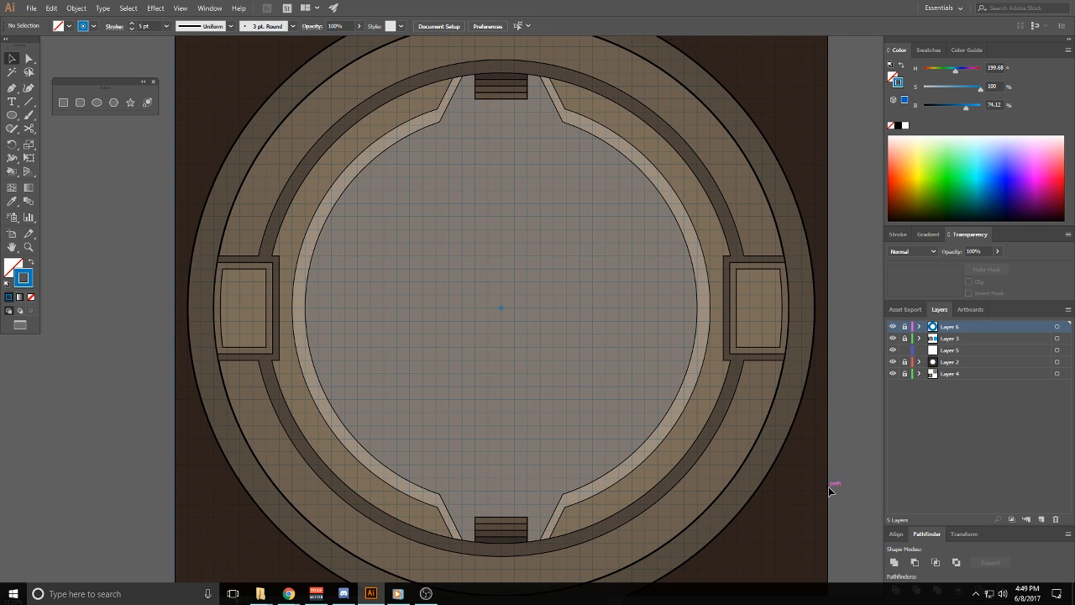
left_click(11, 116)
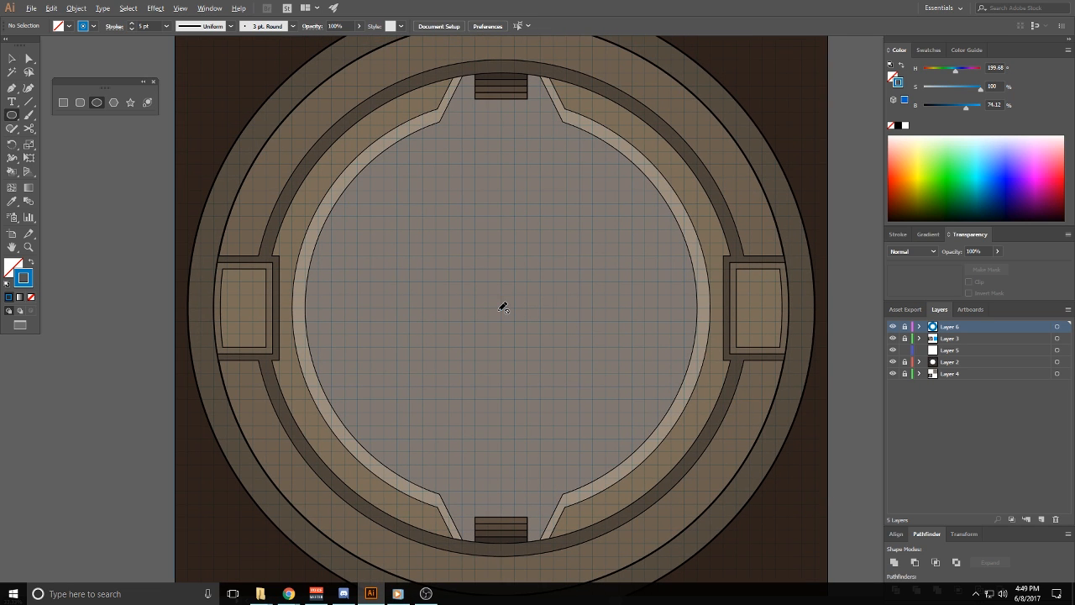
left_click(950, 350)
left_click_drag(500, 308, 627, 387)
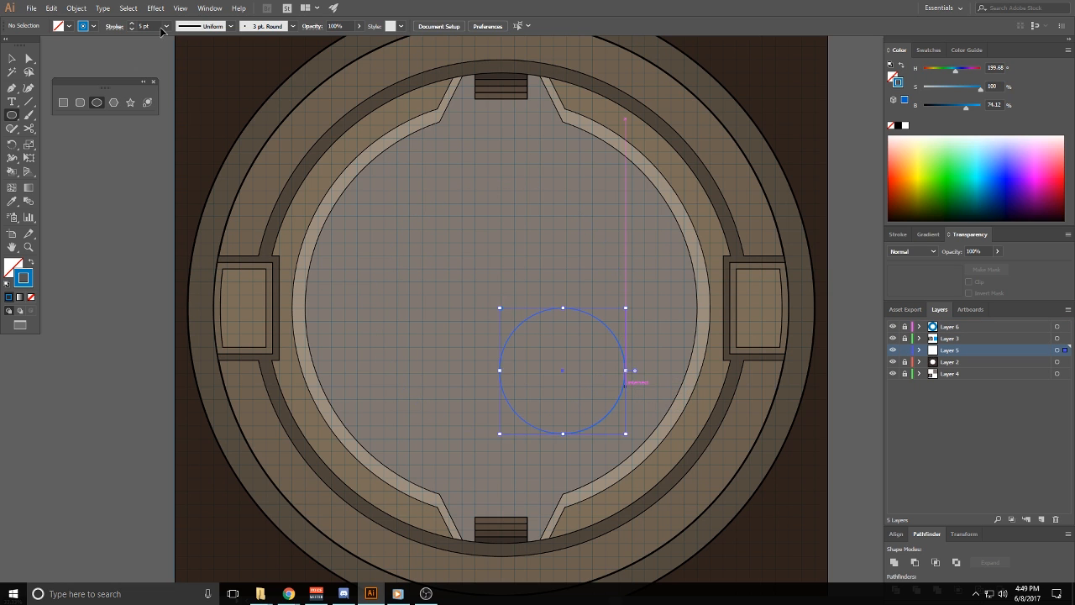
key("ctrl+z")
left_click(180, 7)
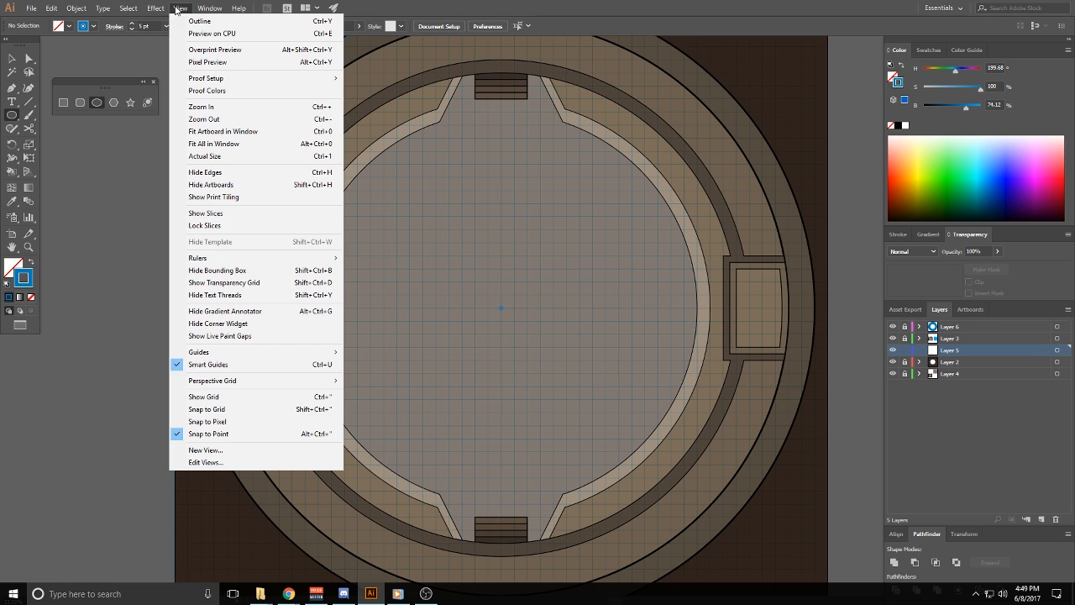
left_click(249, 398)
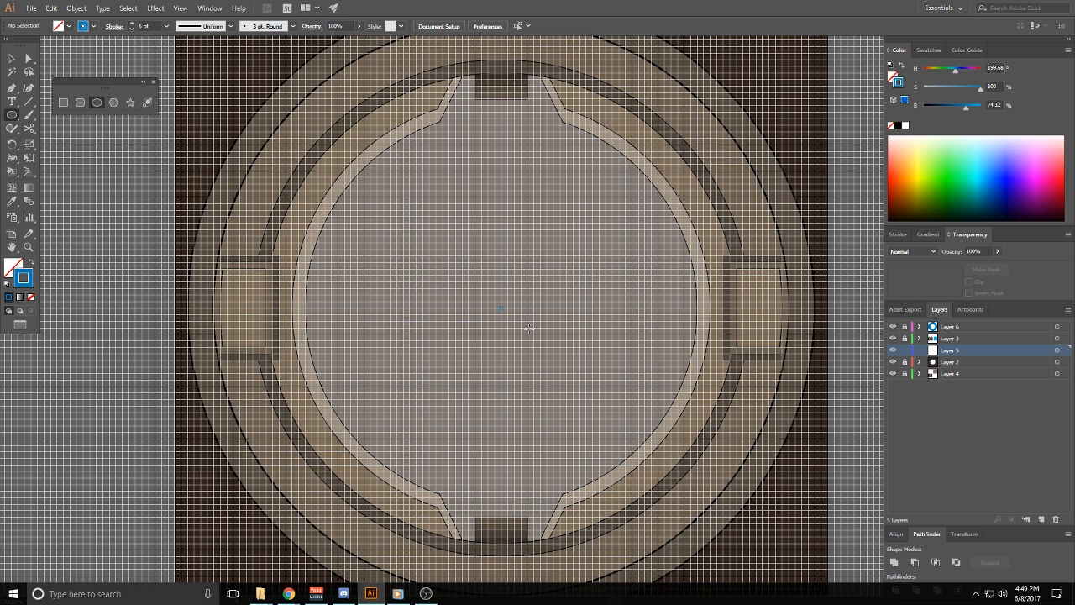
left_click(180, 7)
left_click(243, 396)
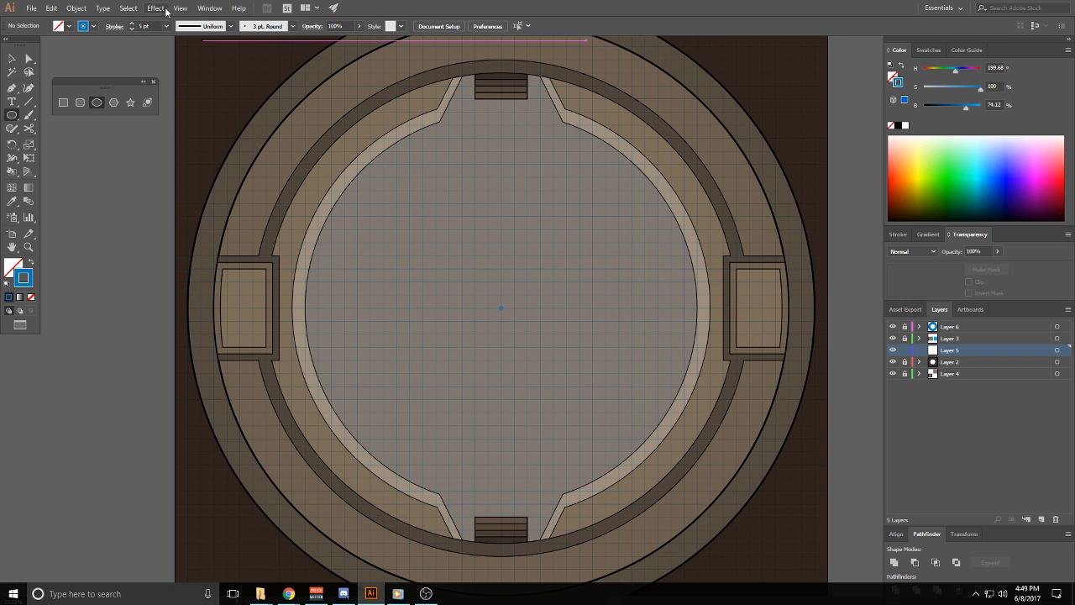
Turn on Snap to Grid and draw a 1540 px blue-outlined circle centred on the arena floor
left_click(53, 8)
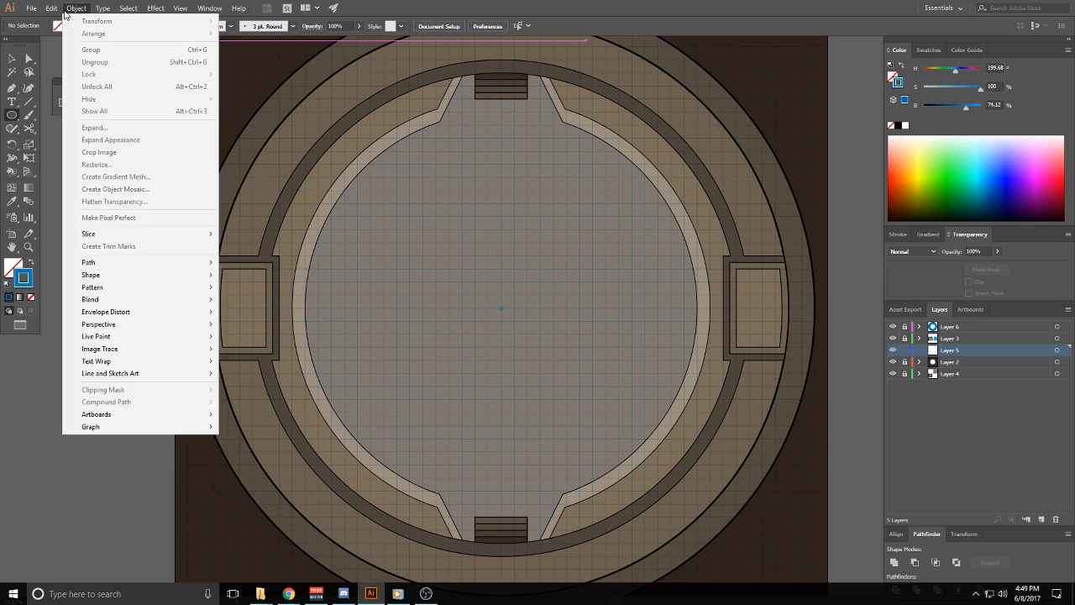
mouse_move(170, 10)
left_click(237, 411)
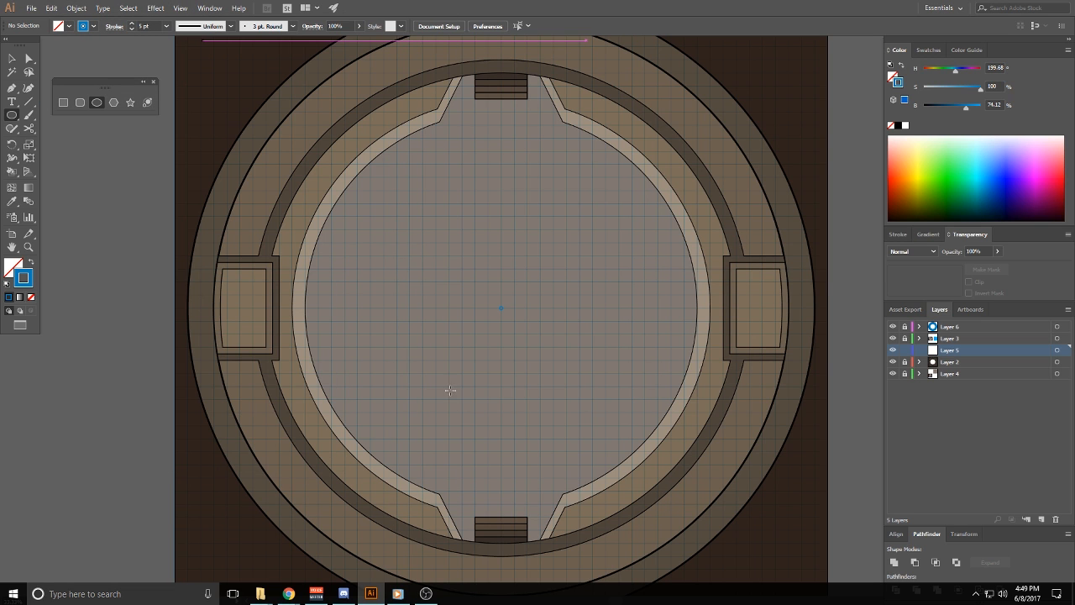
left_click_drag(502, 307, 575, 353)
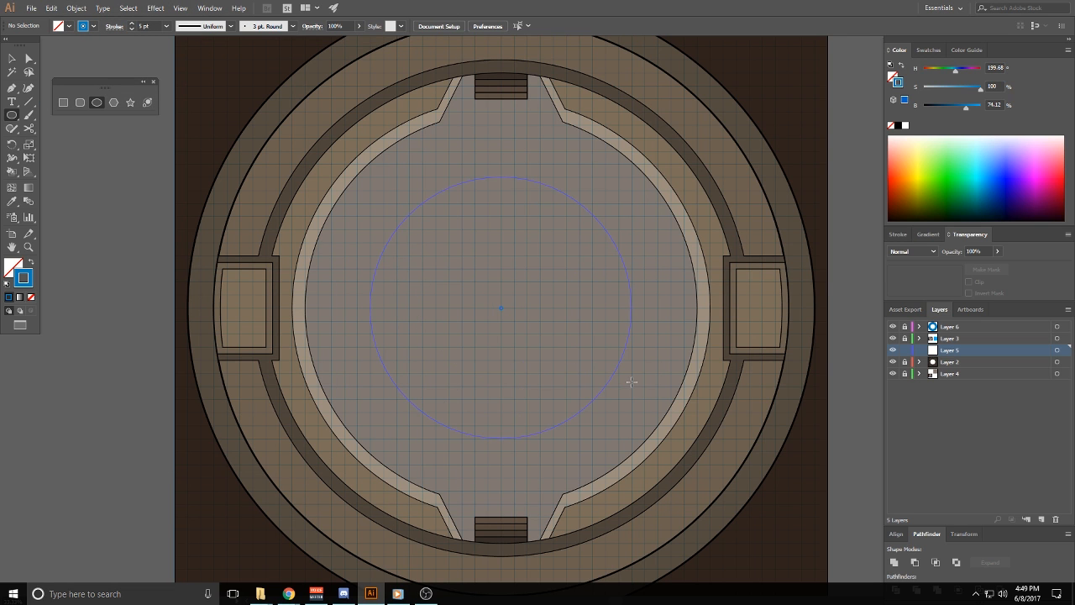
left_click_drag(645, 395, 643, 395)
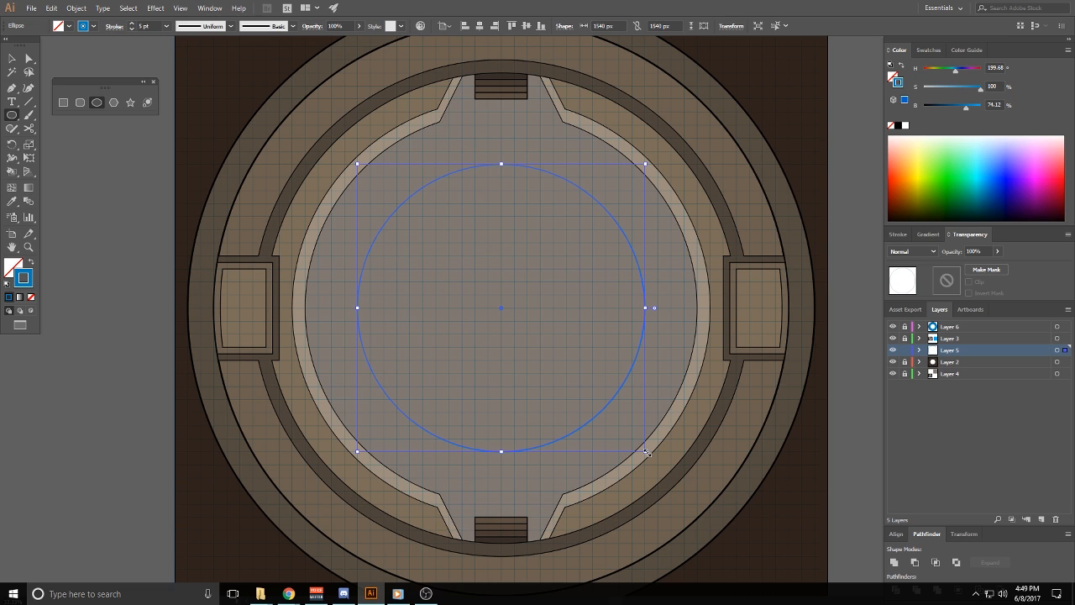
Cut a smaller concentric circle out of the 1540 px circle to form a ring, and swap its stroke and fill for solid blue
left_click_drag(646, 451, 626, 432)
left_click(595, 417, "ctrl")
left_click_drag(663, 369, 582, 343)
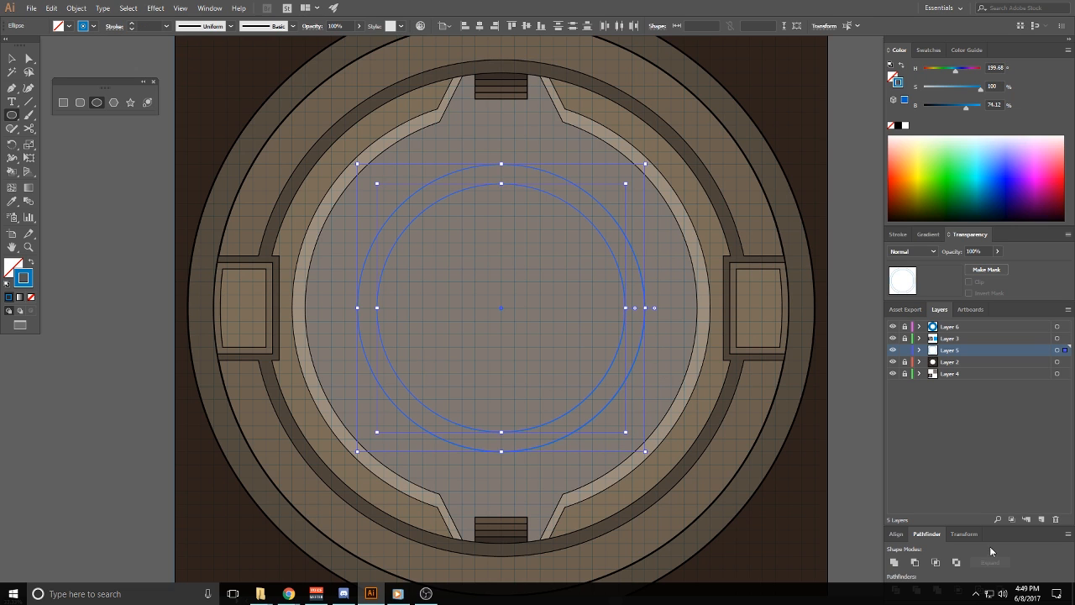
left_click(919, 562)
left_click(902, 65)
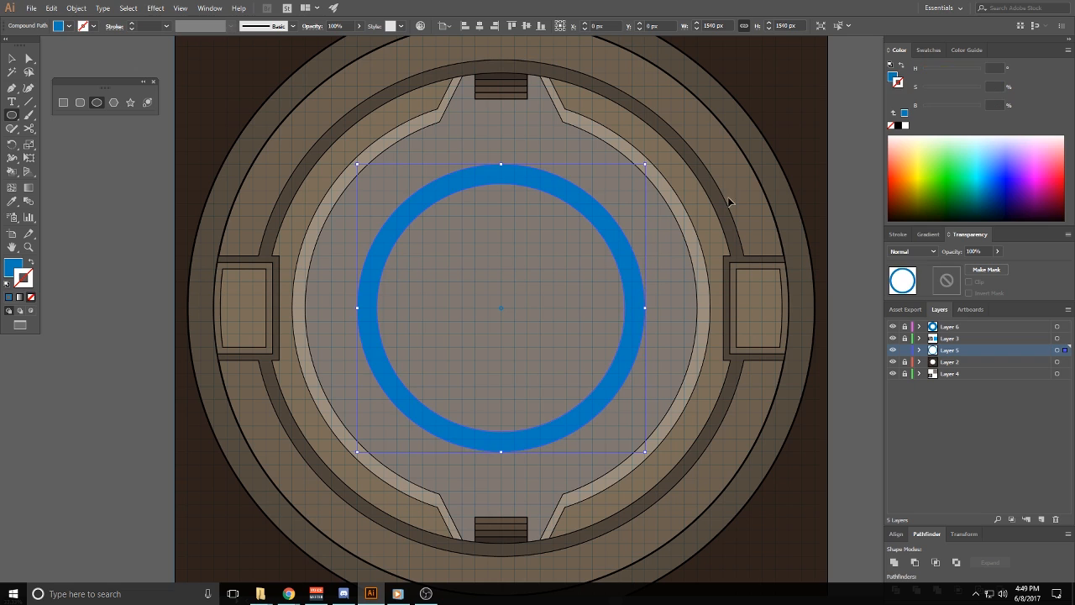
Recolour the ring's fill to a dark, muted blue with about 62% saturation and 35% brightness
left_click_drag(964, 85, 961, 90)
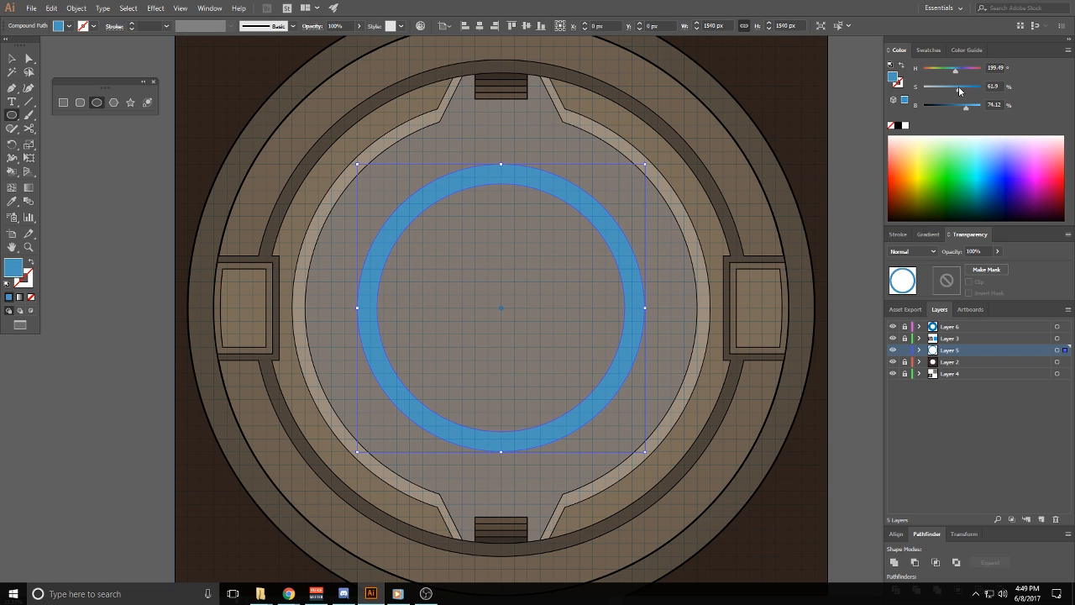
left_click(944, 106)
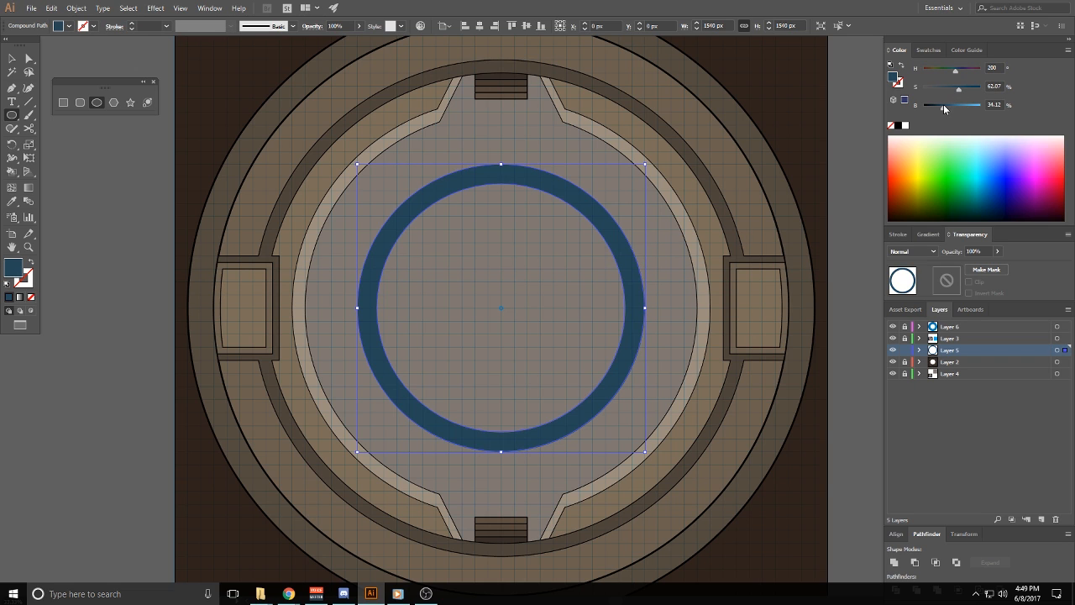
left_click(552, 321, "ctrl")
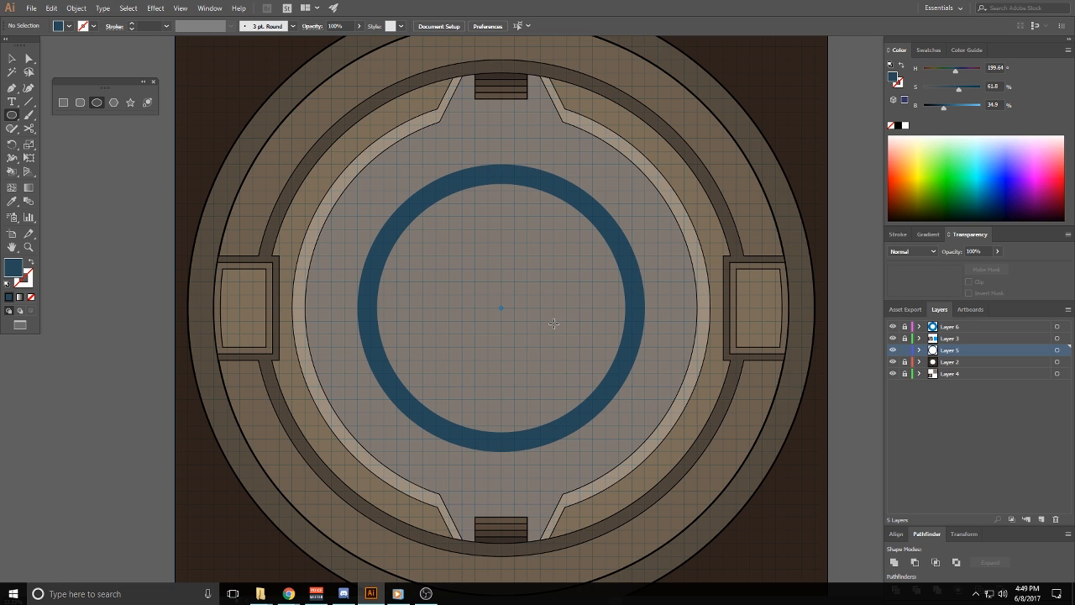
Try to cut a horizontal gap through the ring by subtracting a rectangle about 1750 px wide across its centre, and undo it
scroll(557, 321, "up", 1)
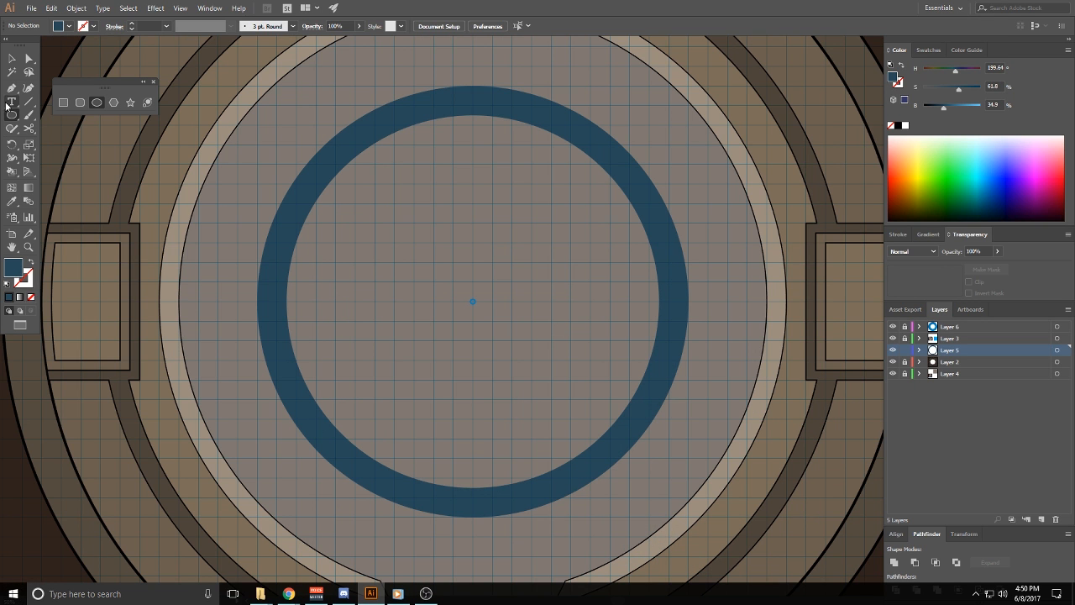
left_click(12, 88)
scroll(412, 420, "down", 2)
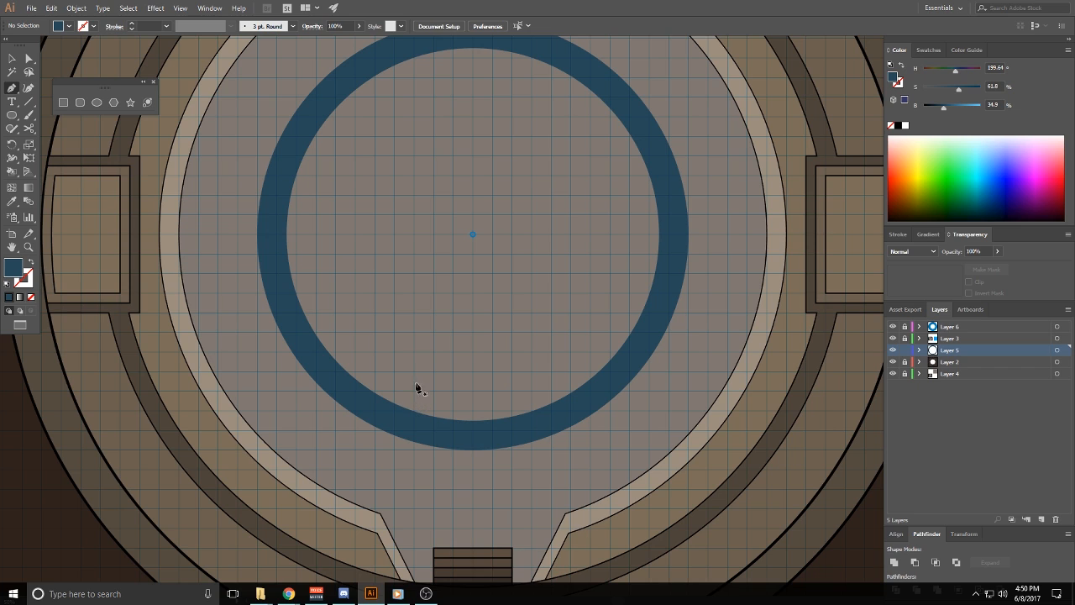
left_click(17, 119)
left_click(68, 115)
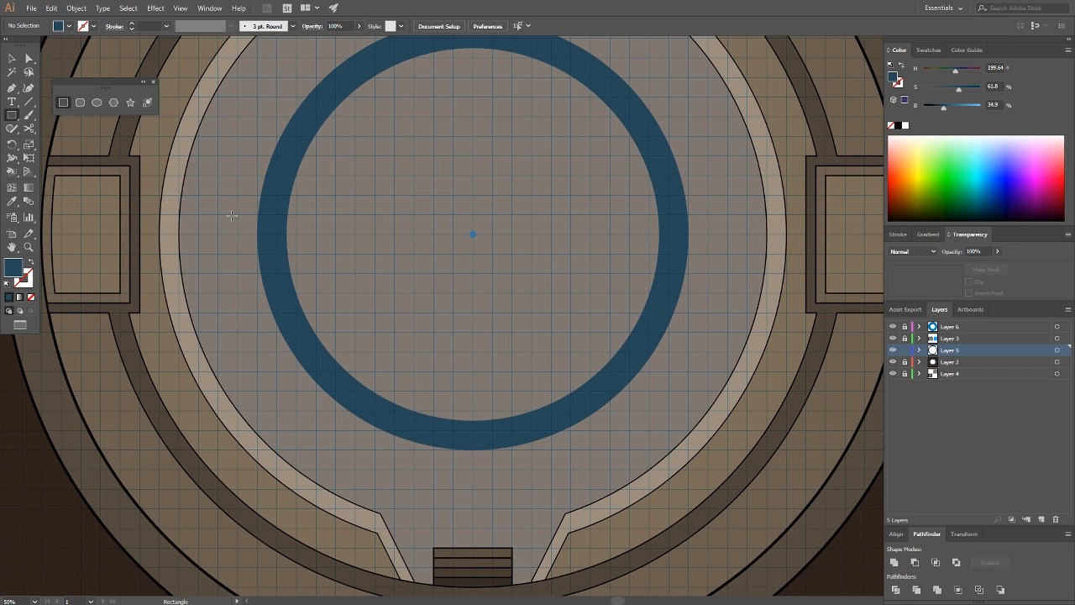
left_click_drag(220, 213, 709, 252)
left_click(662, 303, "ctrl+shift")
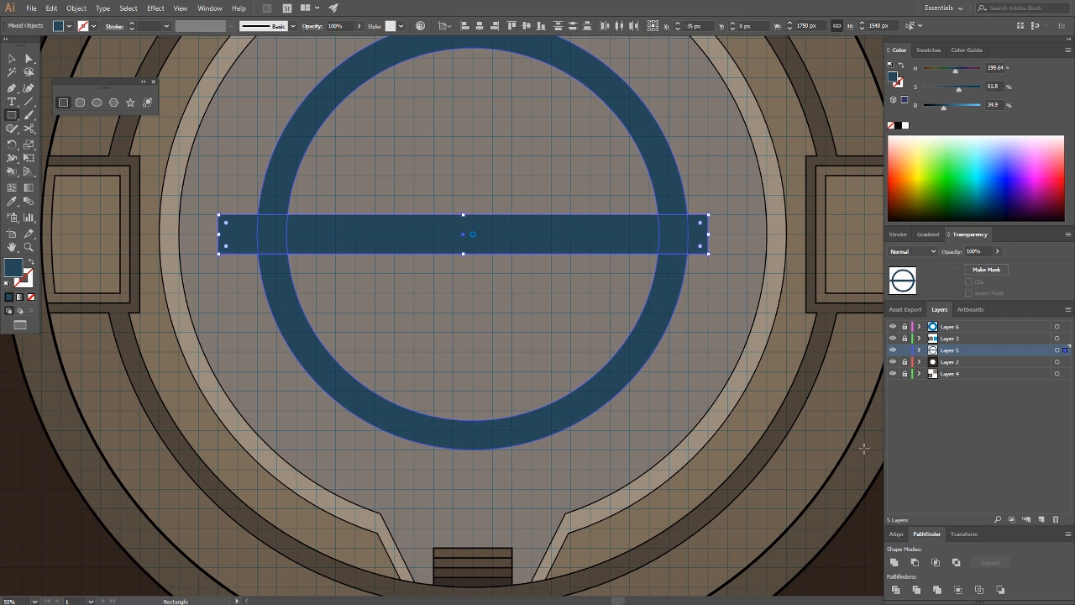
left_click(915, 562)
left_click(554, 305, "ctrl")
left_click_drag(553, 302, 546, 413)
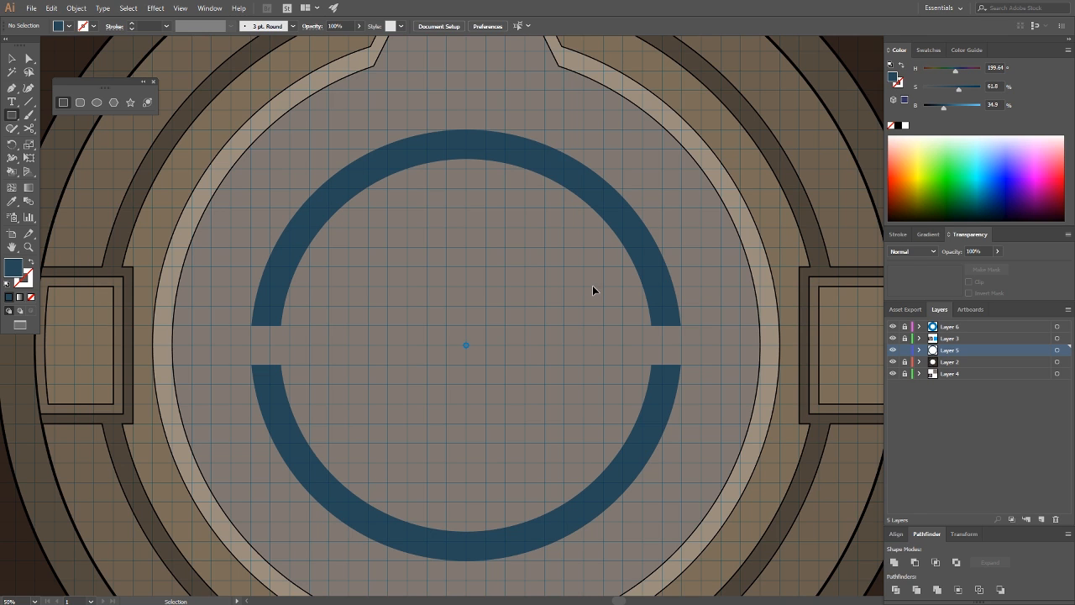
key("ctrl+z")
key("ctrl+z")
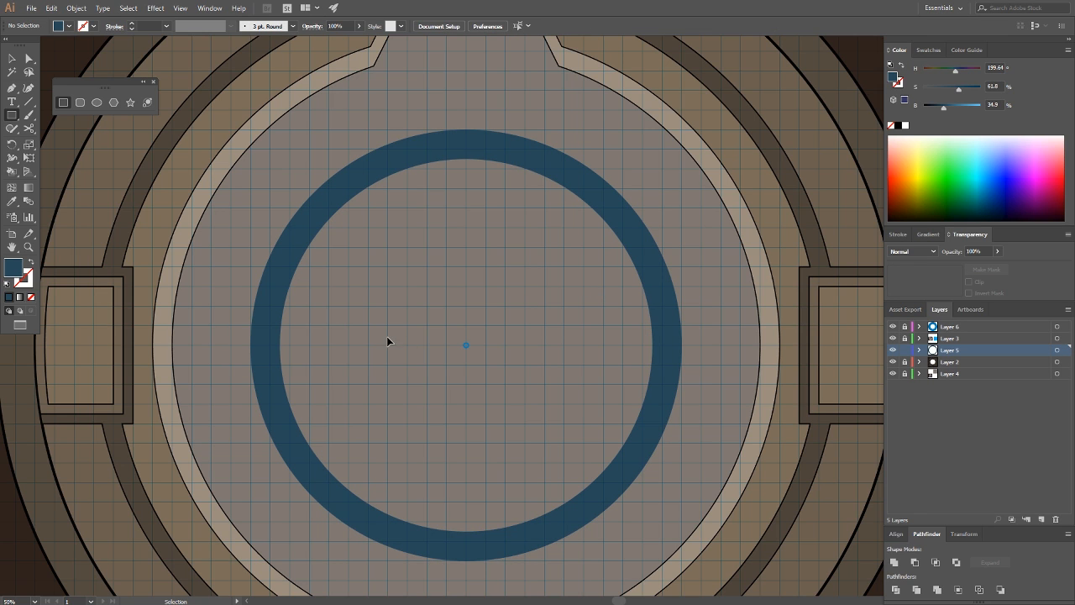
Give the blue ring a black 5 pt stroke
left_click(260, 313, "ctrl")
key("x")
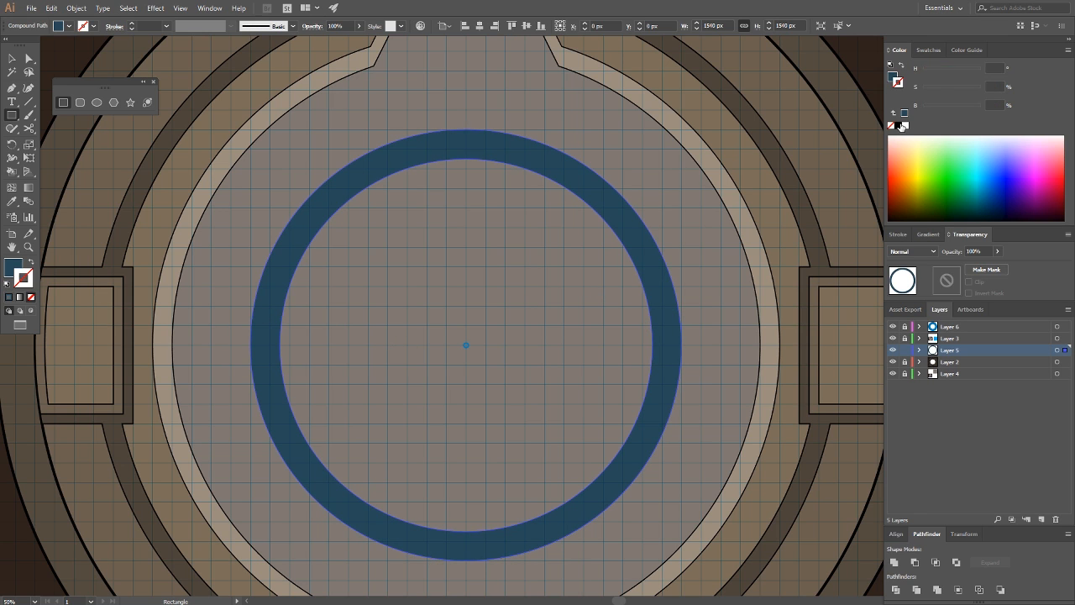
left_click(925, 106)
left_click(131, 25)
left_click(131, 25)
left_click(131, 25)
left_click(131, 26)
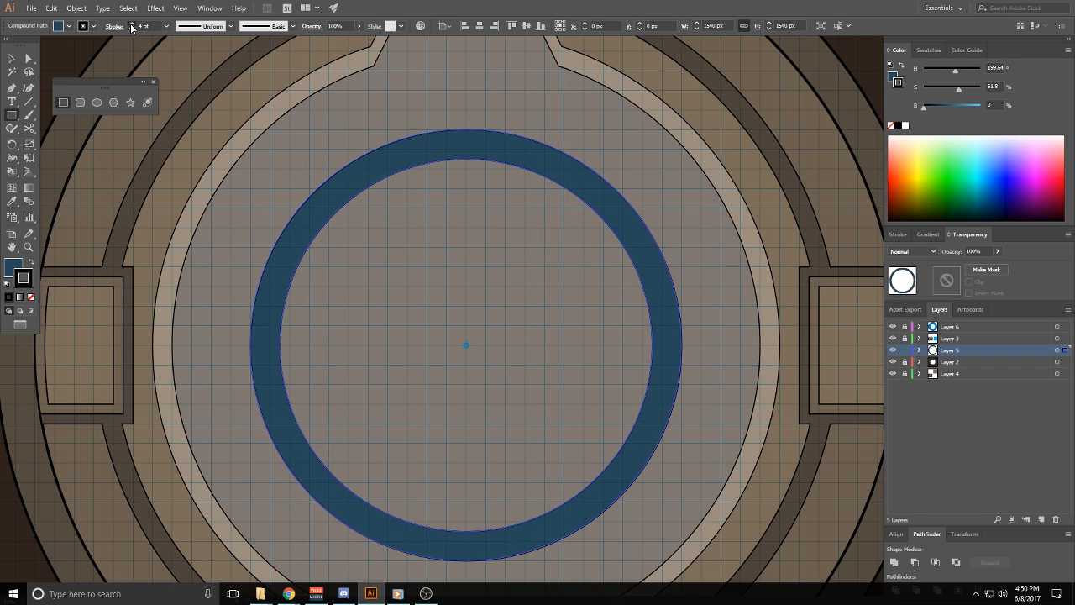
left_click(407, 233, "ctrl")
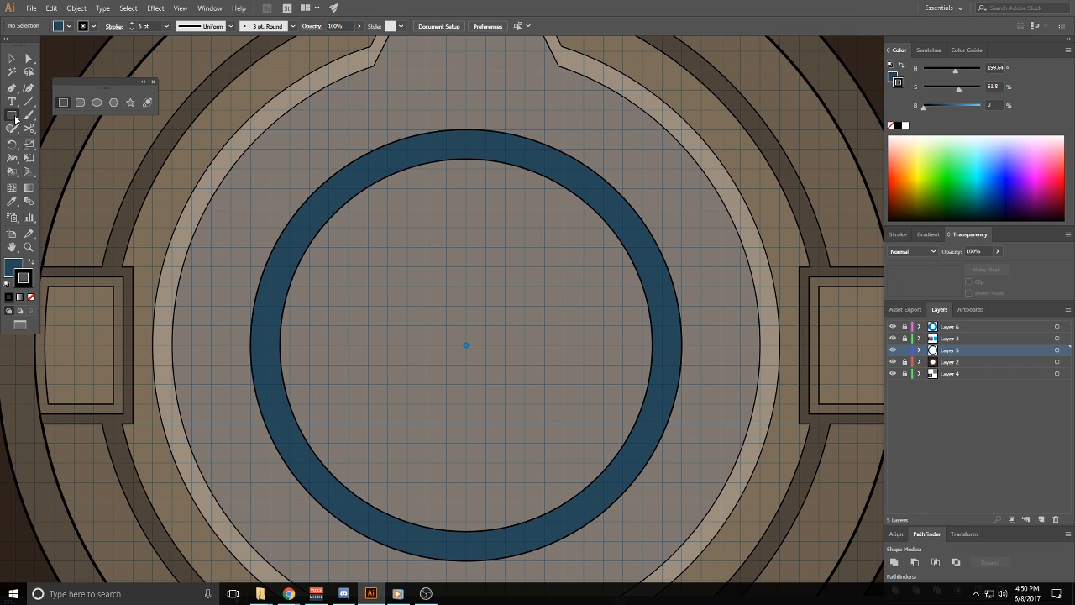
Draw a muted brown 280 × 140 px rectangle across the ring's left side and duplicate it onto the ring's right side
key("x")
left_click_drag(903, 210, 903, 200)
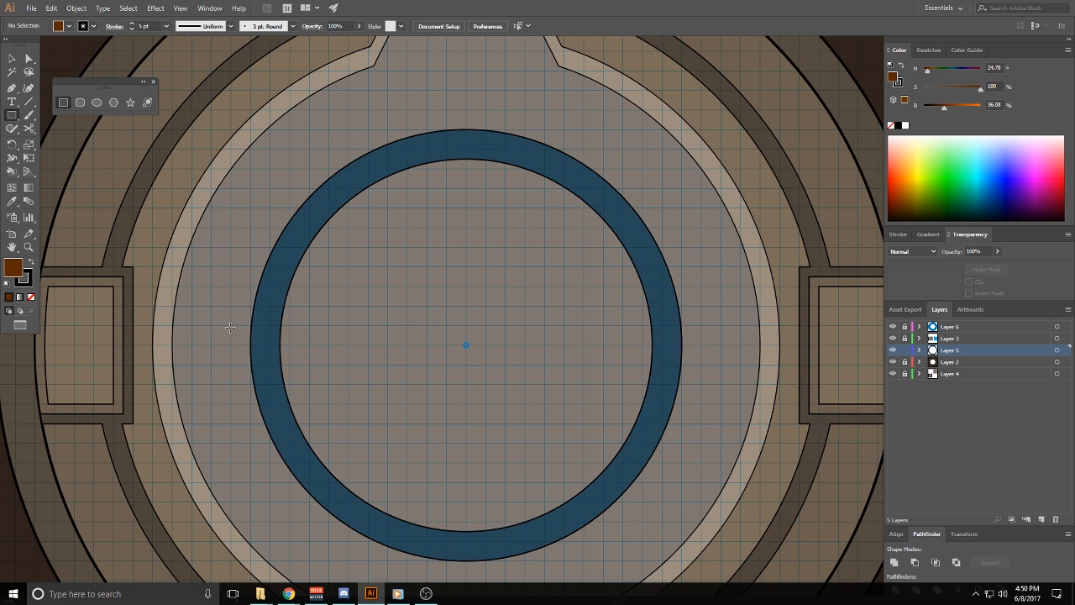
left_click_drag(230, 328, 309, 363)
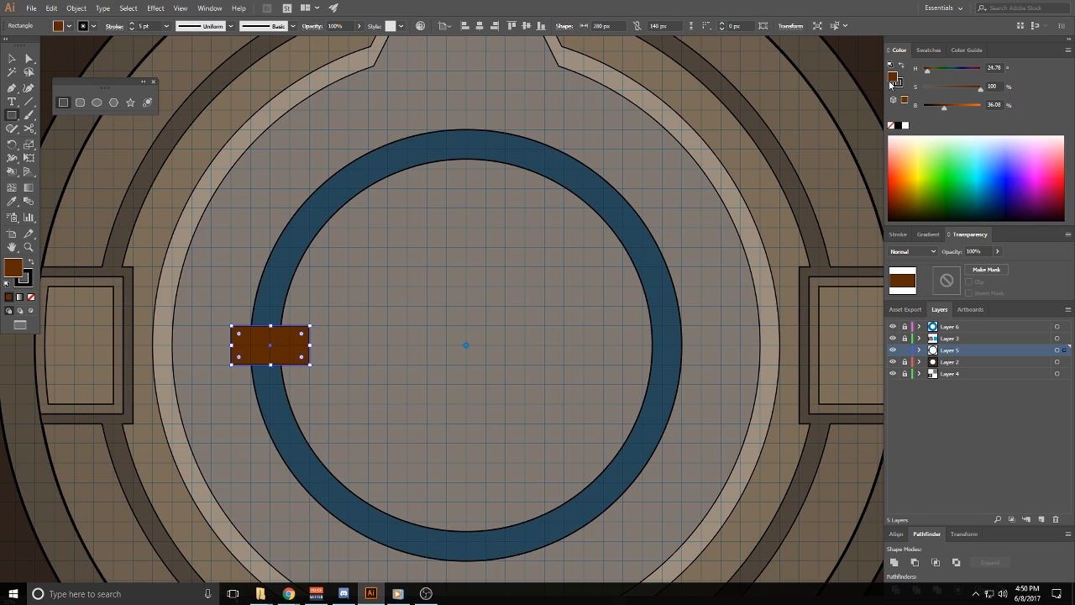
left_click_drag(971, 85, 955, 84)
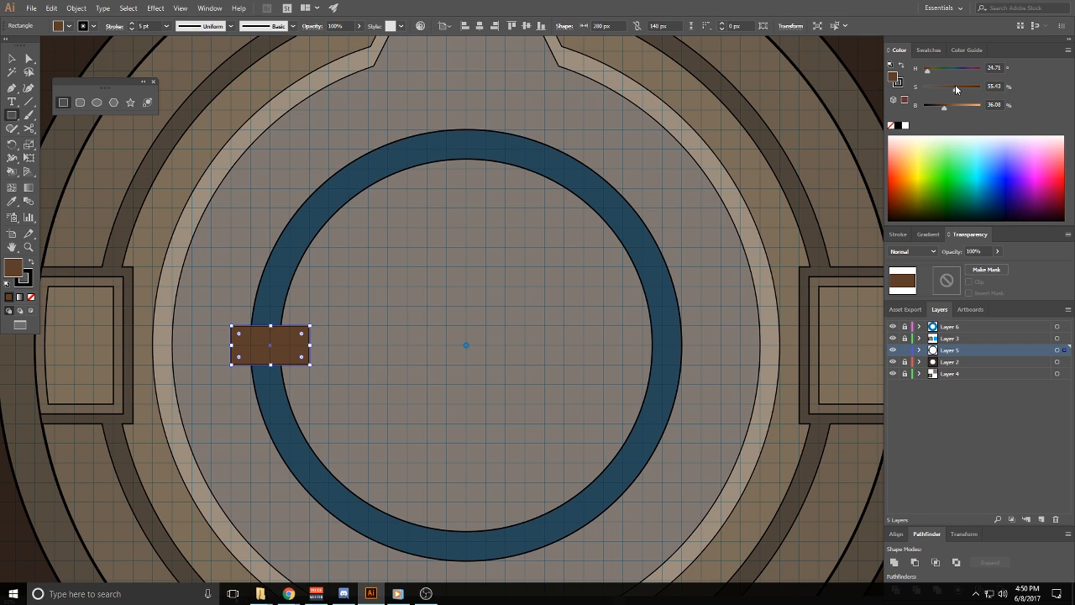
left_click_drag(272, 328, 659, 334)
scroll(492, 286, "down", 2)
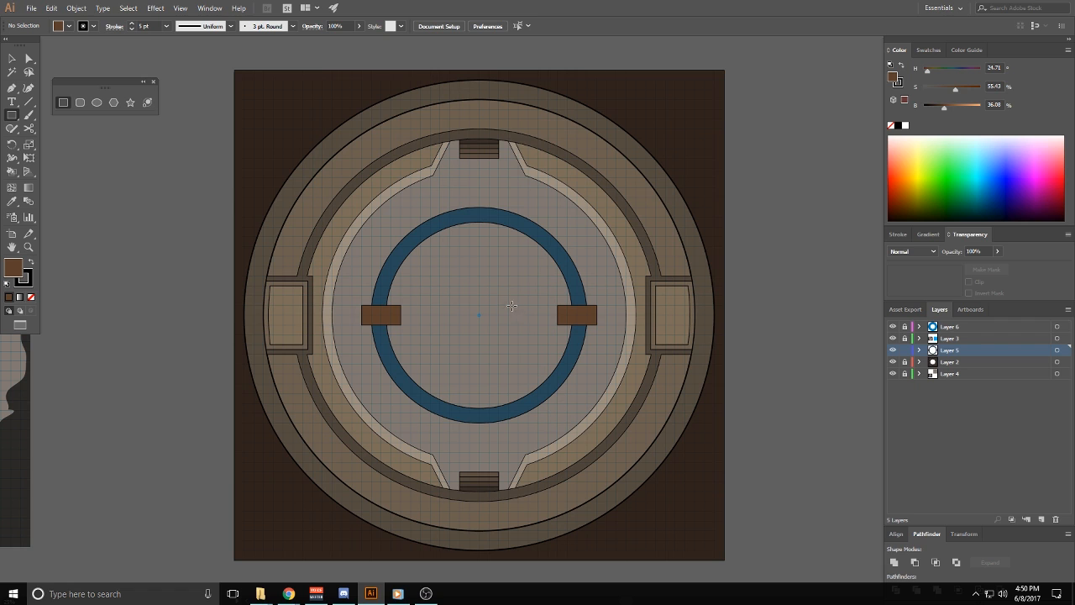
Isolate the ring's compound path and shrink its inner circle about the centre to 1120 px in diameter
left_click(12, 58)
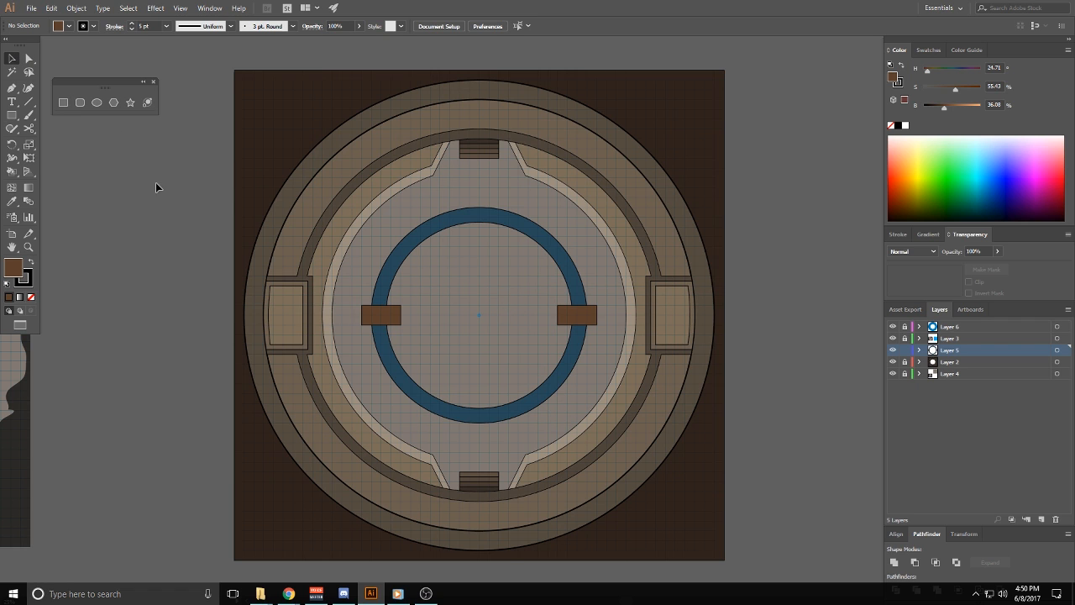
double_click(450, 415)
left_click(454, 413)
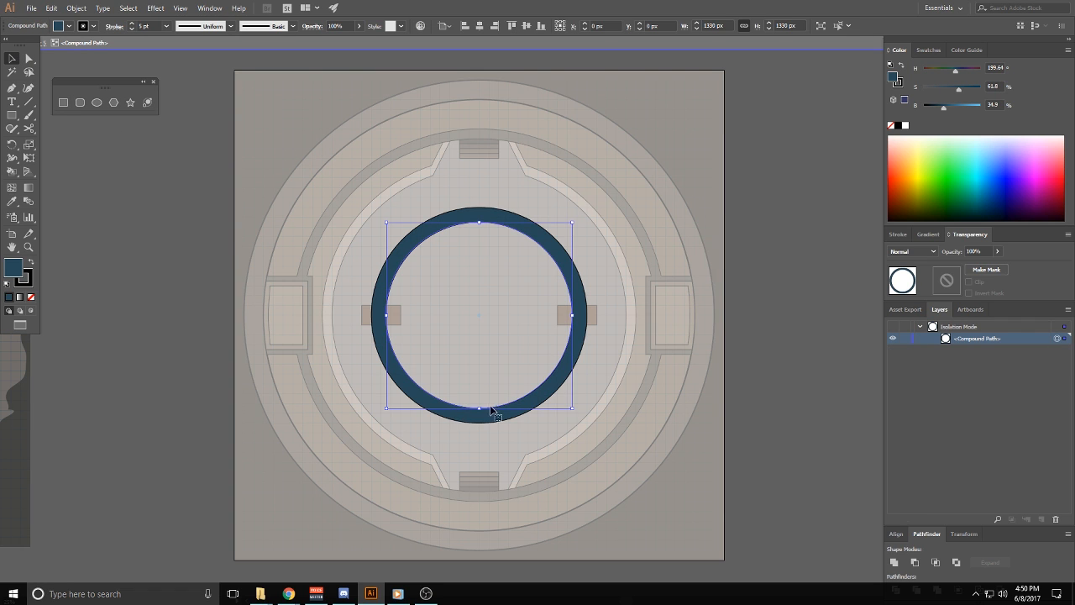
left_click_drag(573, 407, 563, 395)
left_click(476, 320)
double_click(469, 321)
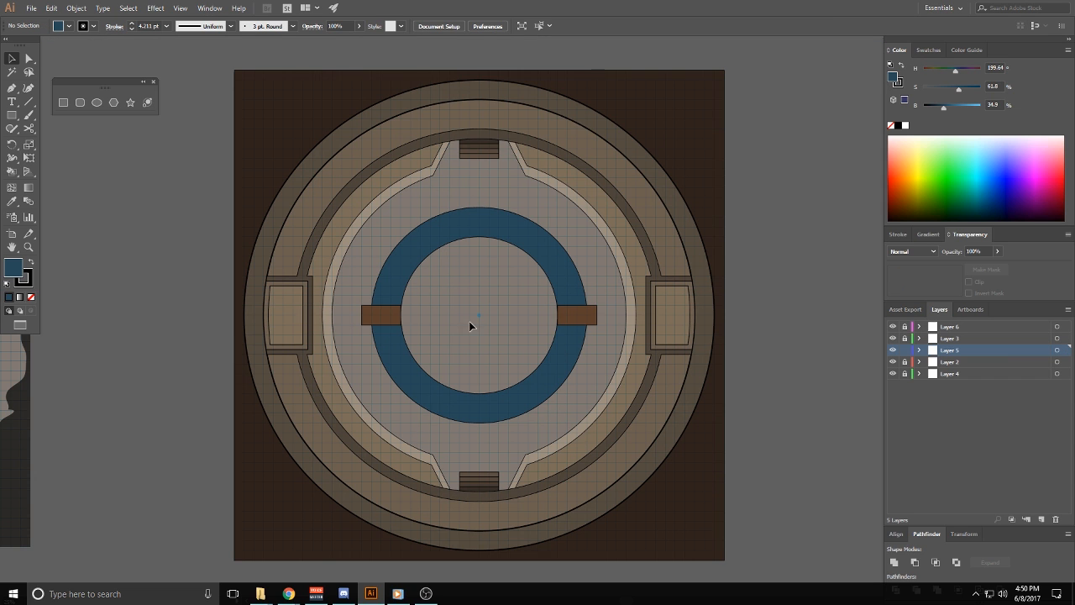
Move both brown rectangles inward by half a grid square so they overlap both edges of the ring
left_click(570, 318)
scroll(564, 313, "up", 1)
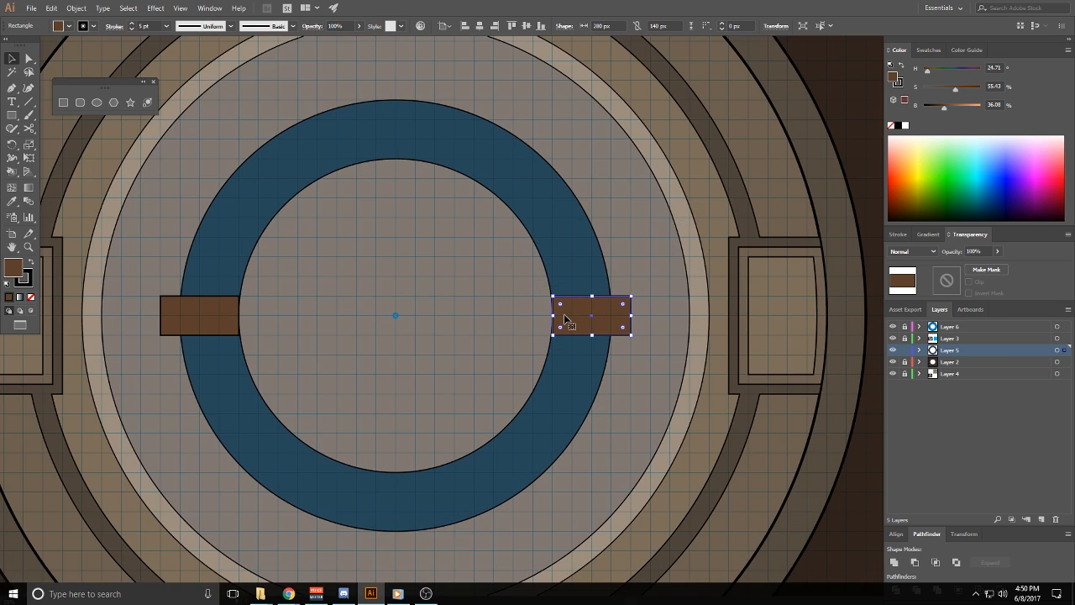
left_click_drag(580, 320, 569, 319)
left_click(475, 319)
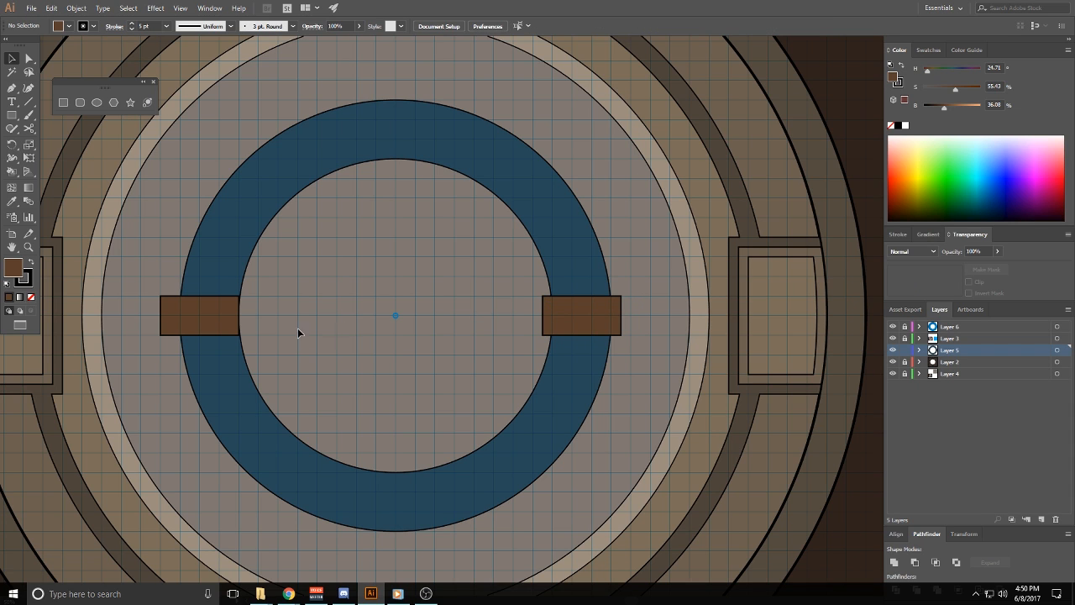
left_click_drag(209, 329, 219, 330)
left_click(369, 328)
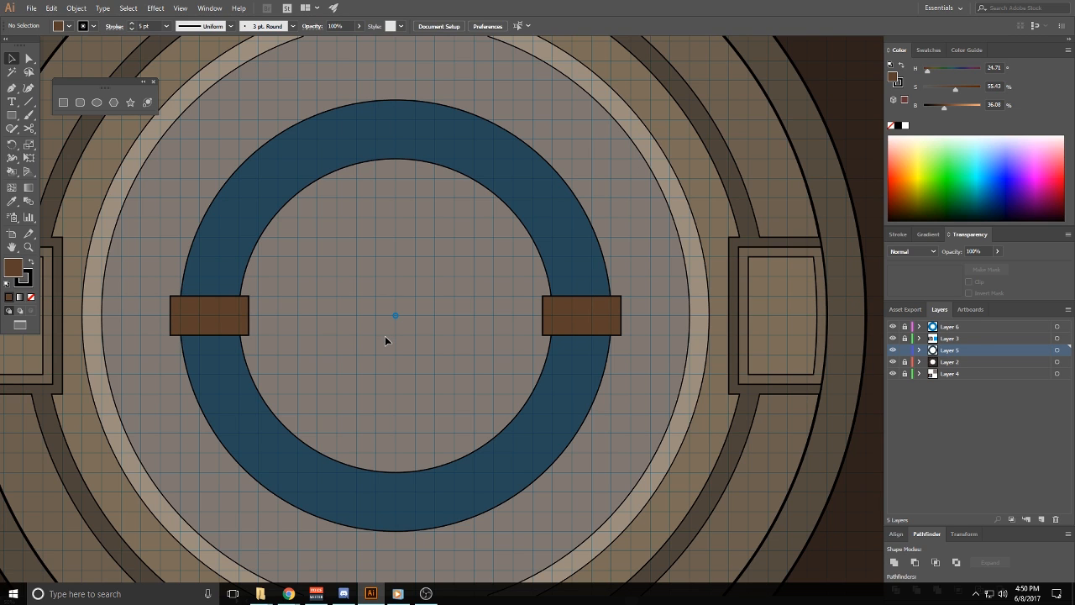
Shrink the ring's inner circle about its centre by one more grid square on each side
scroll(395, 337, "down", 2)
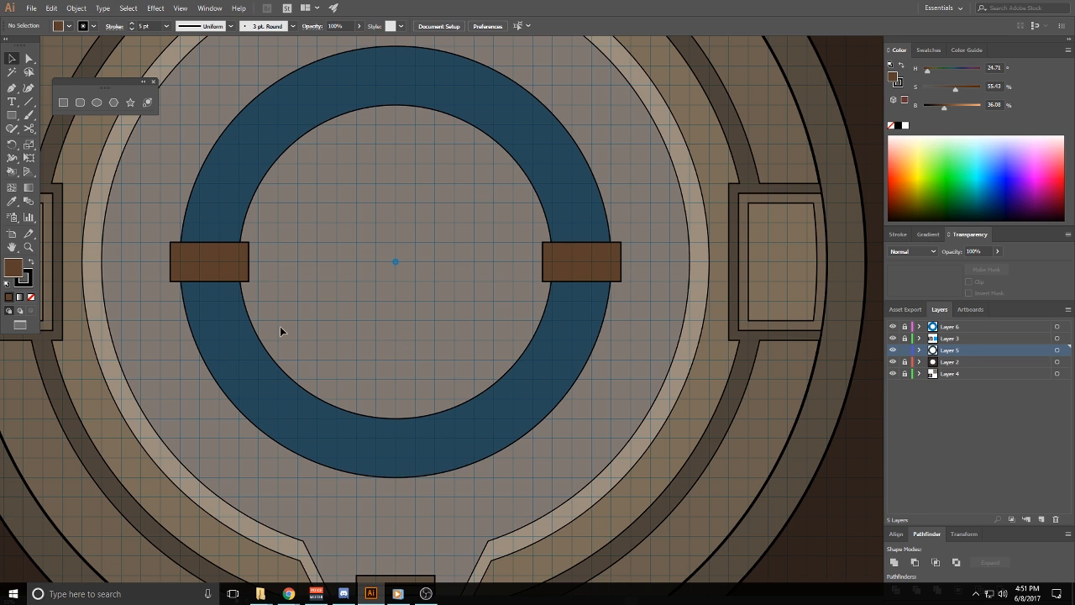
left_click(252, 325)
double_click(252, 324)
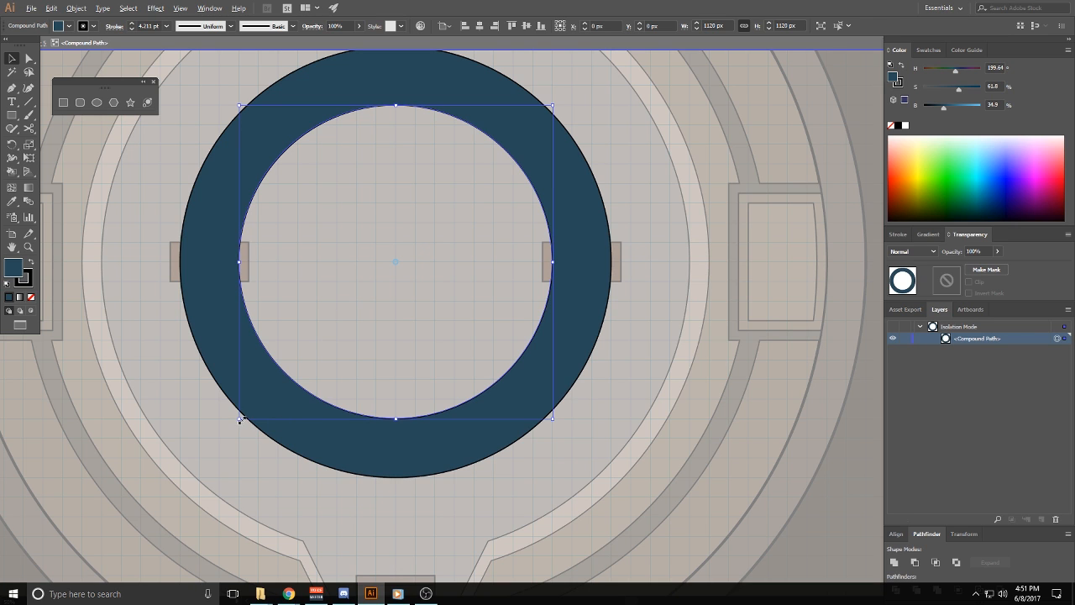
left_click_drag(239, 418, 260, 395)
double_click(331, 311)
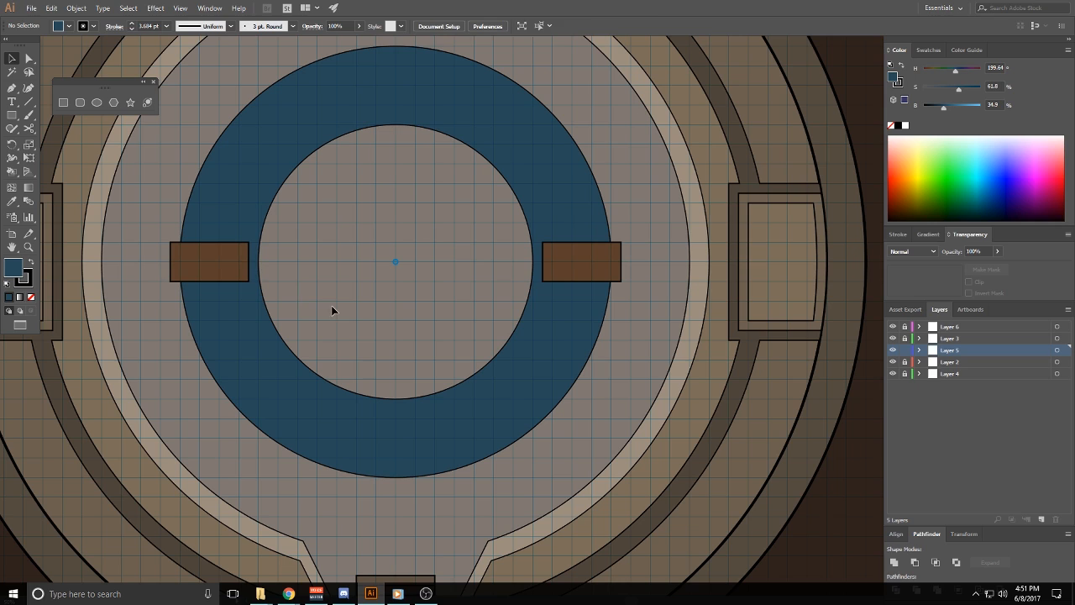
Extend both brown rectangles inward to 350 px wide so they span the widened ring
left_click(243, 257)
left_click_drag(248, 262, 269, 261)
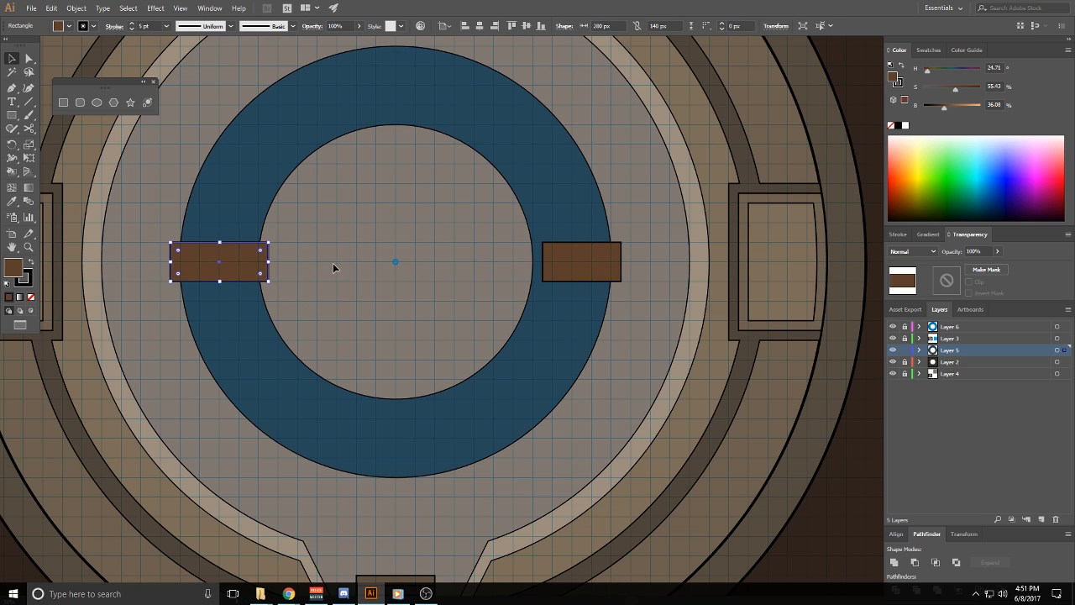
left_click(546, 262)
left_click_drag(543, 261, 523, 261)
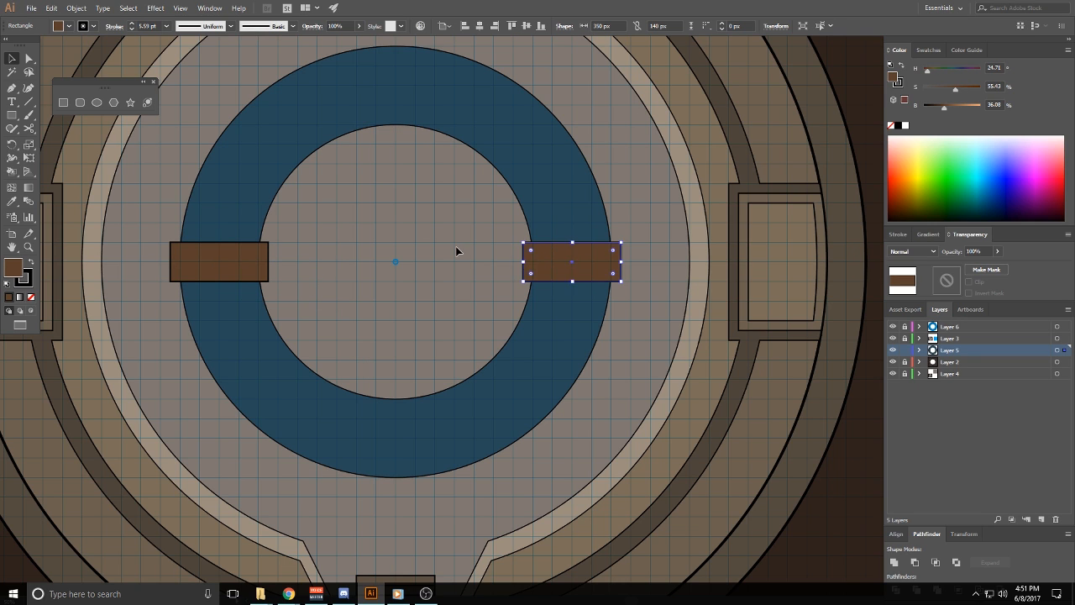
left_click(468, 288)
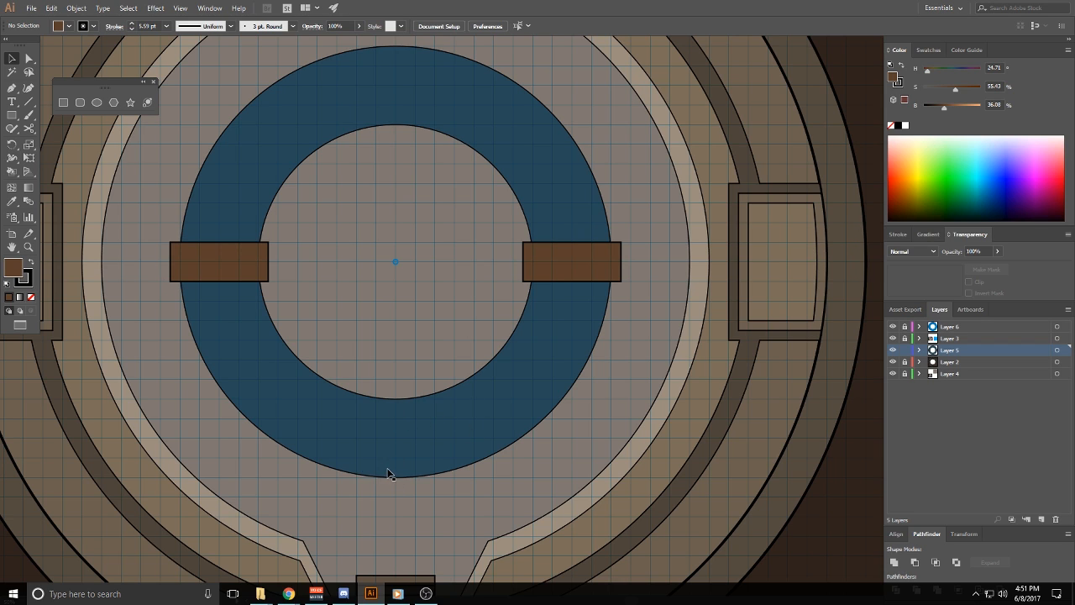
Rename Layer 5 to "Water Hazard"
scroll(504, 462, "down", 2)
scroll(512, 473, "up", 3)
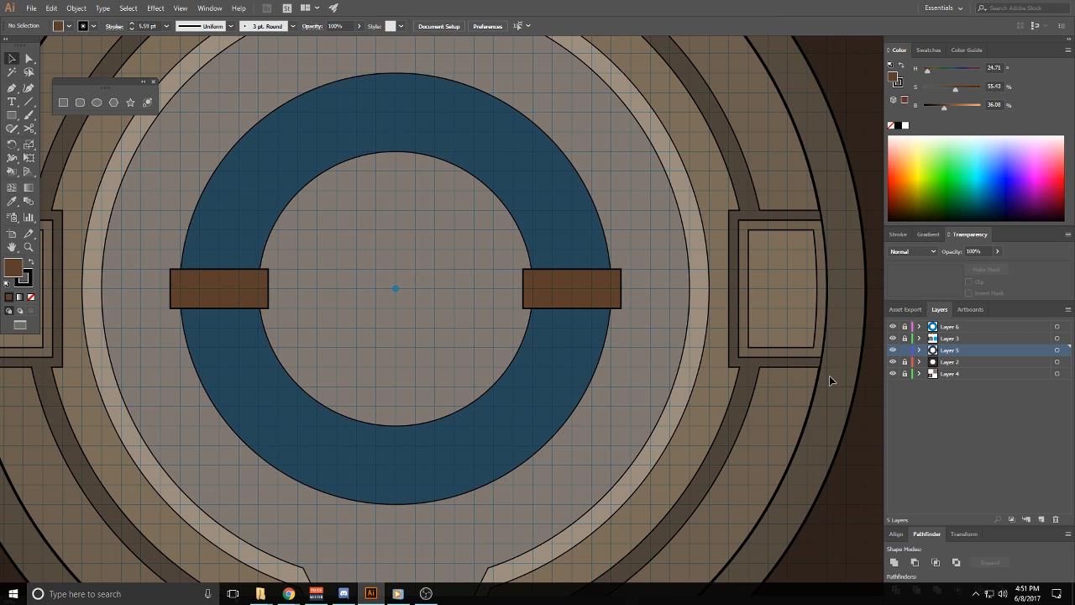
double_click(959, 351)
type("W")
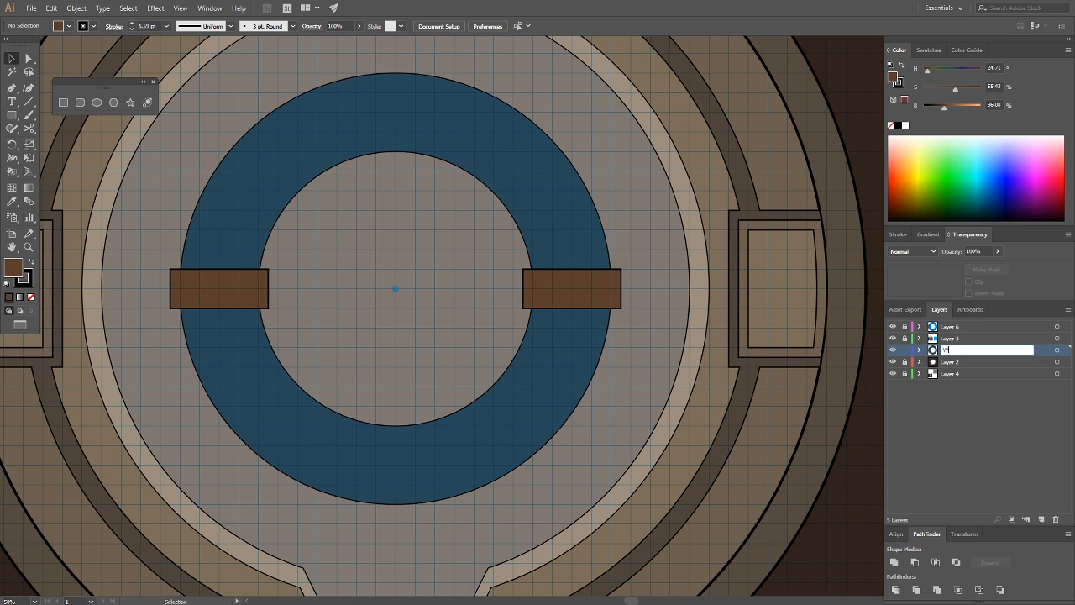
type("ater Hazard")
key("Return")
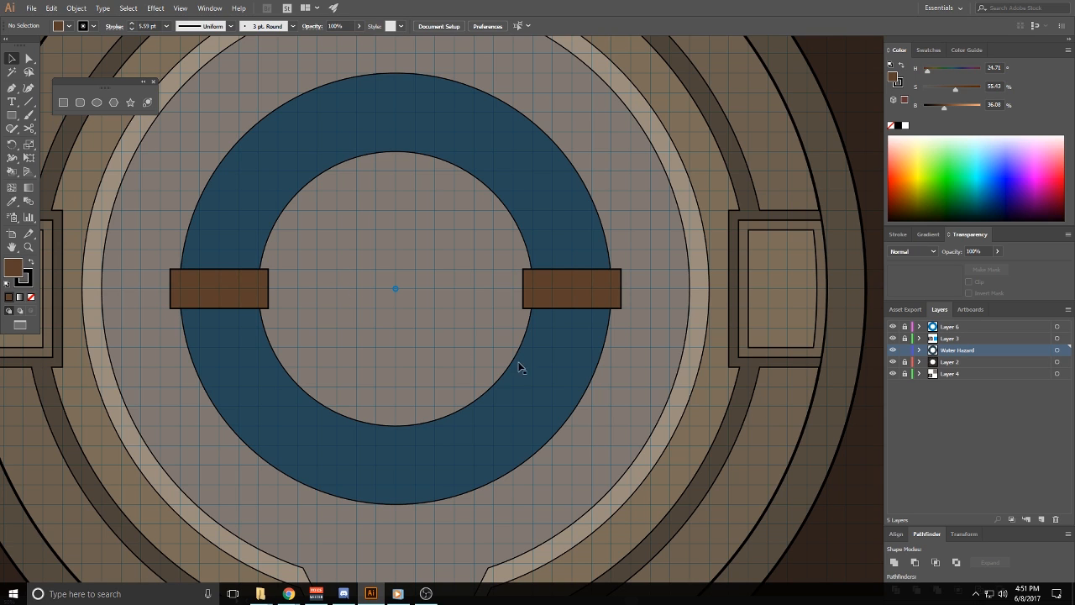
Hide the Water Hazard layer and add a new layer above it
left_click(893, 351)
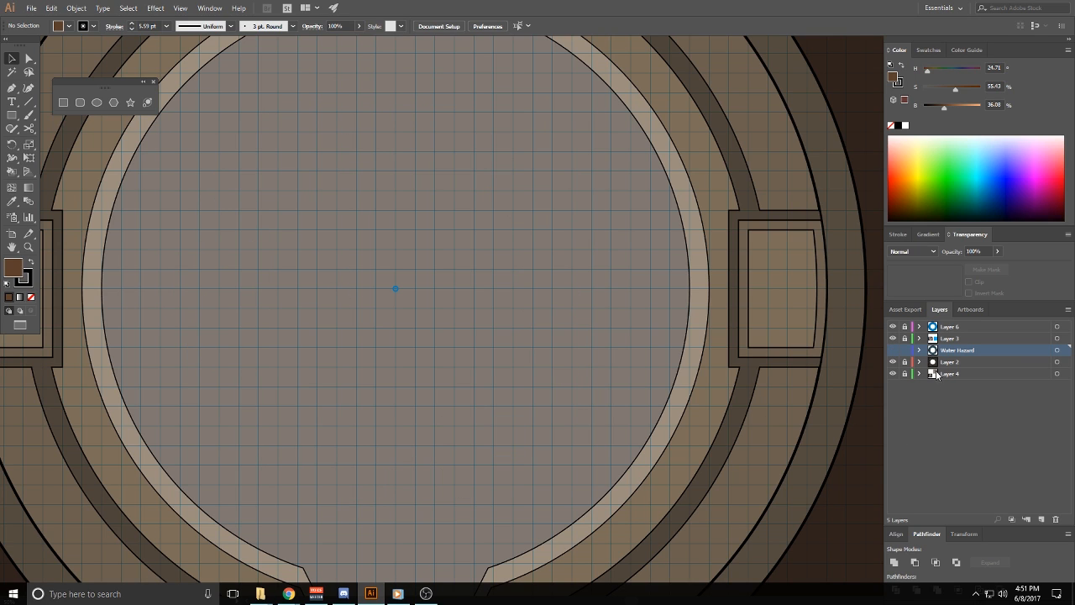
left_click(1041, 520)
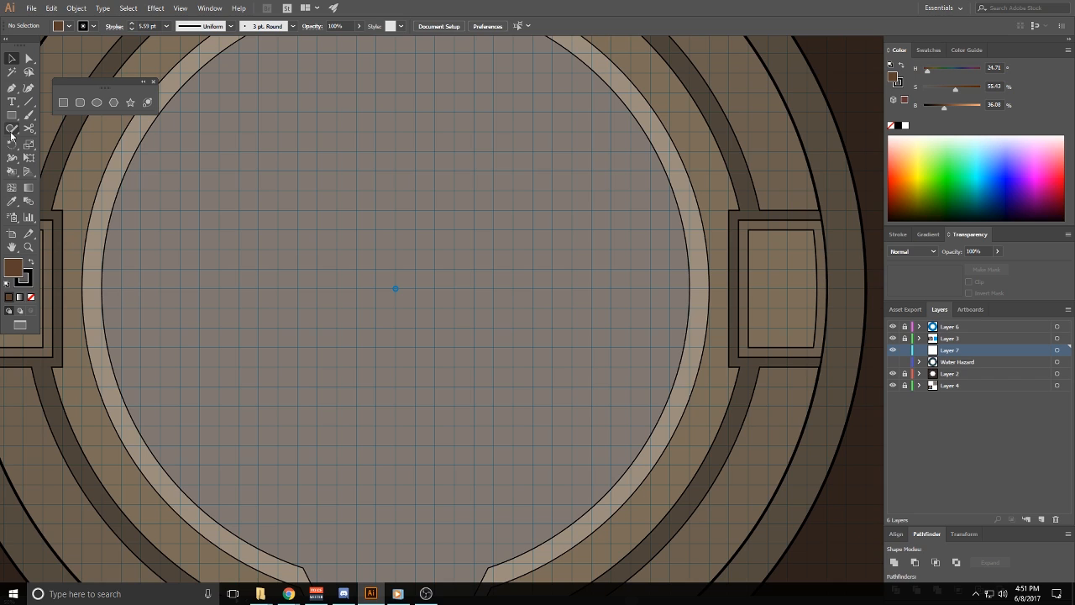
left_click(14, 116)
left_click(60, 142)
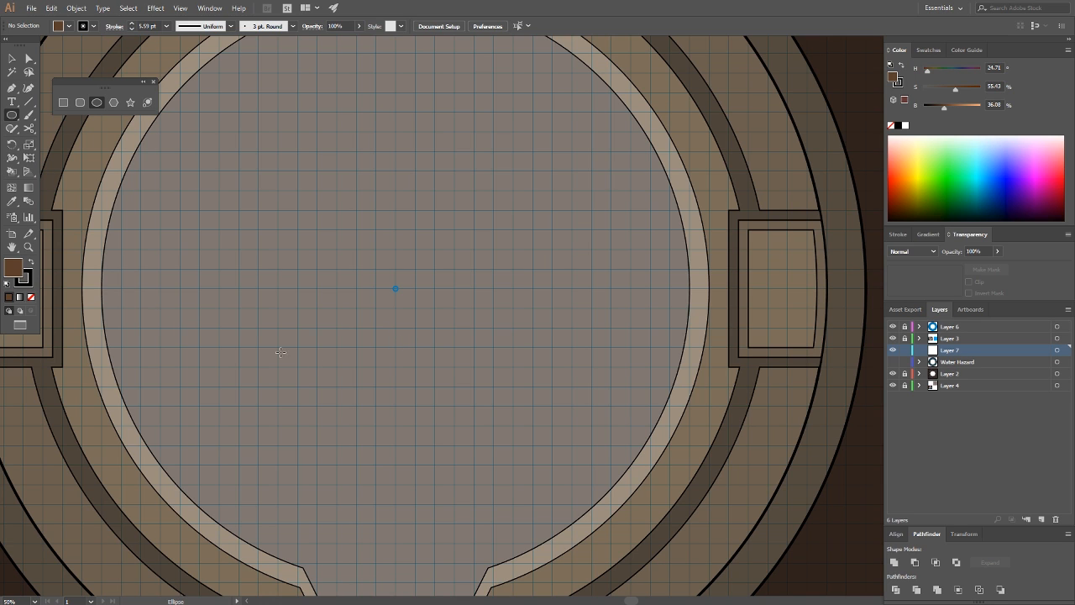
left_click_drag(227, 346, 309, 359)
key("ctrl+z")
Draw a thin horizontal brown bar left of the arena's centre and a 35 × 175 px vertical bar down from its right end
left_click(63, 103)
mouse_move(220, 327)
left_mouse_down()
mouse_move(299, 339)
mouse_move(298, 329)
mouse_move(289, 375)
left_mouse_up()
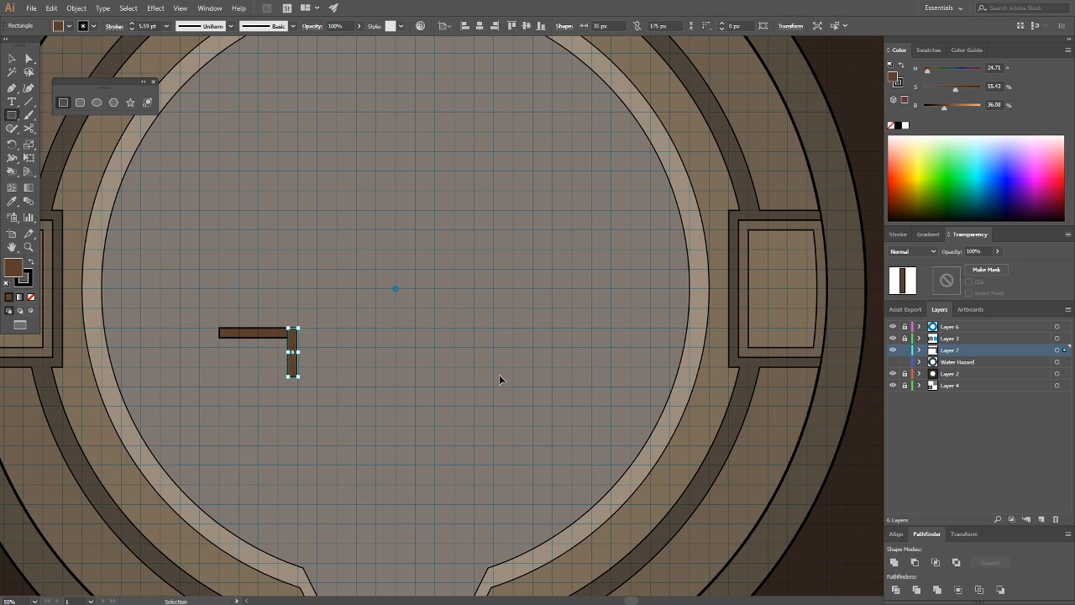
Draw brown bars outlining a rectangular room above and right of the arena's centre, leaving a doorway near its upper-left corner
mouse_move(376, 152)
left_mouse_down()
mouse_move(590, 158)
mouse_move(592, 279)
left_mouse_up()
key("ctrl+shift+a")
key("ctrl+shift+a")
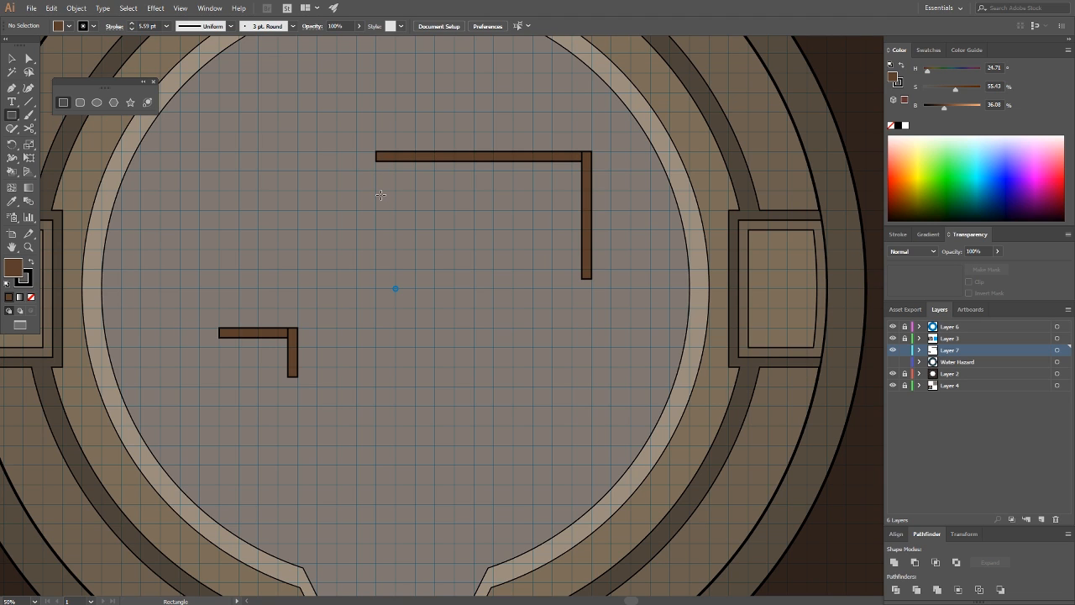
left_click_drag(376, 180, 591, 288)
key("ctrl+shift+a")
key("ctrl+shift+a")
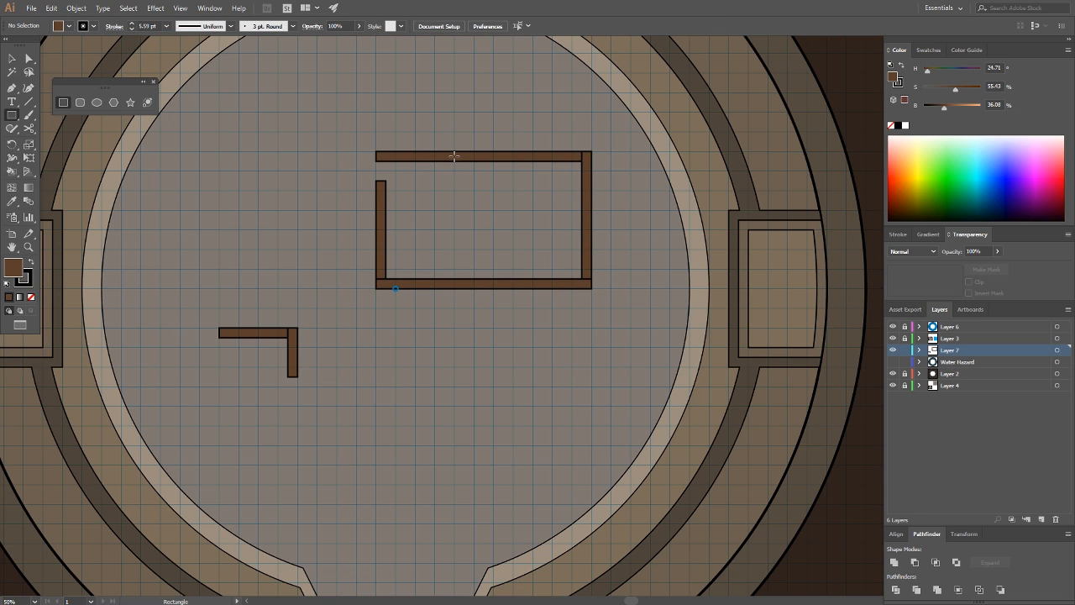
Add an L-shaped partition inside the room: a 35 × 350 px vertical bar from the top wall and a 385 × 35 px bar along its foot
left_click_drag(454, 155, 463, 250)
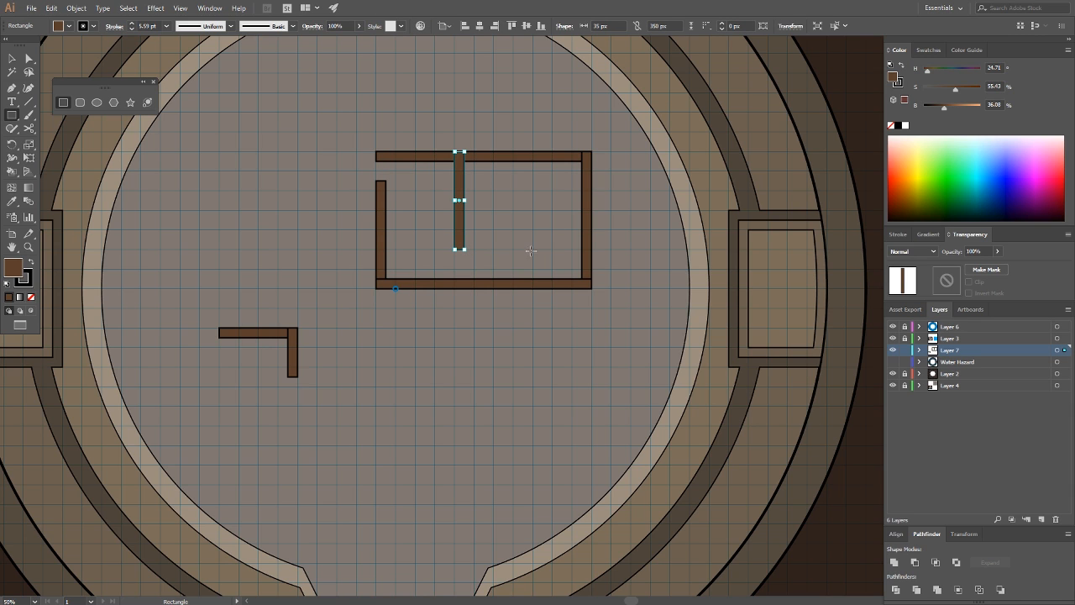
left_click(553, 248)
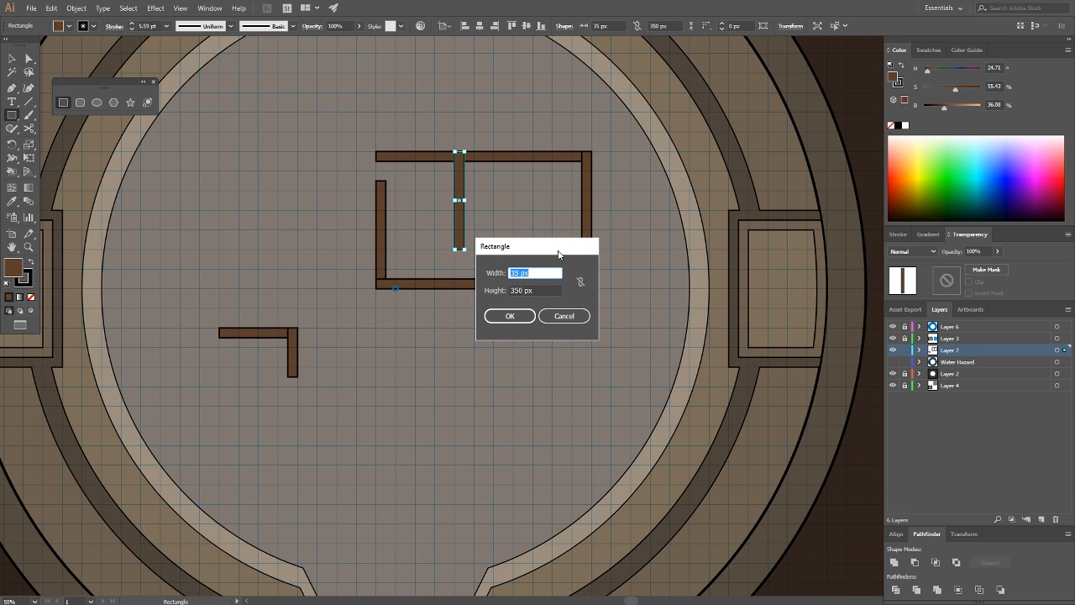
left_click(564, 315)
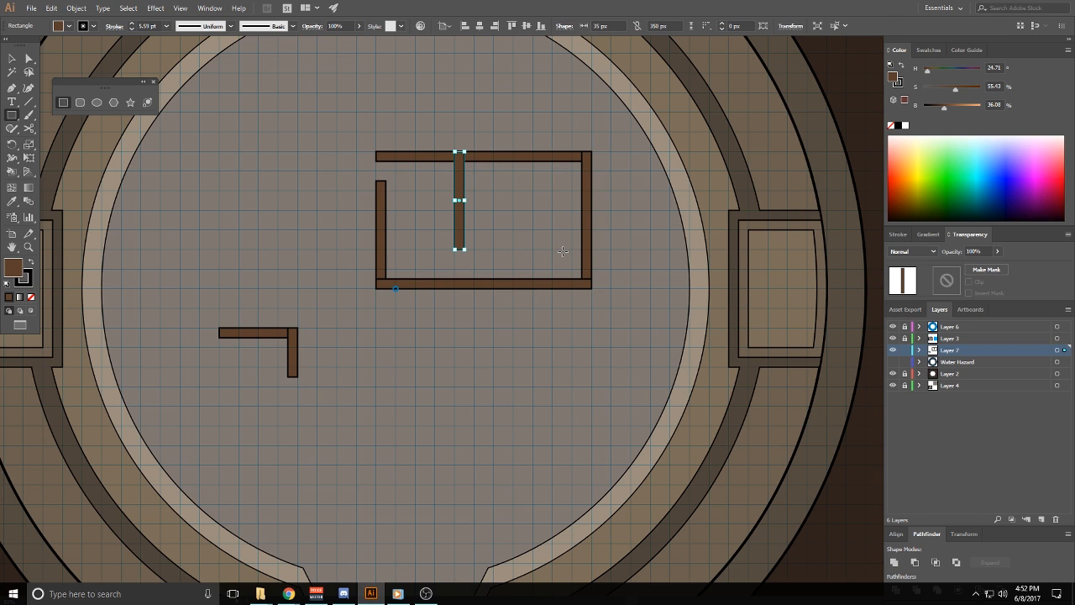
left_click_drag(562, 250, 455, 240)
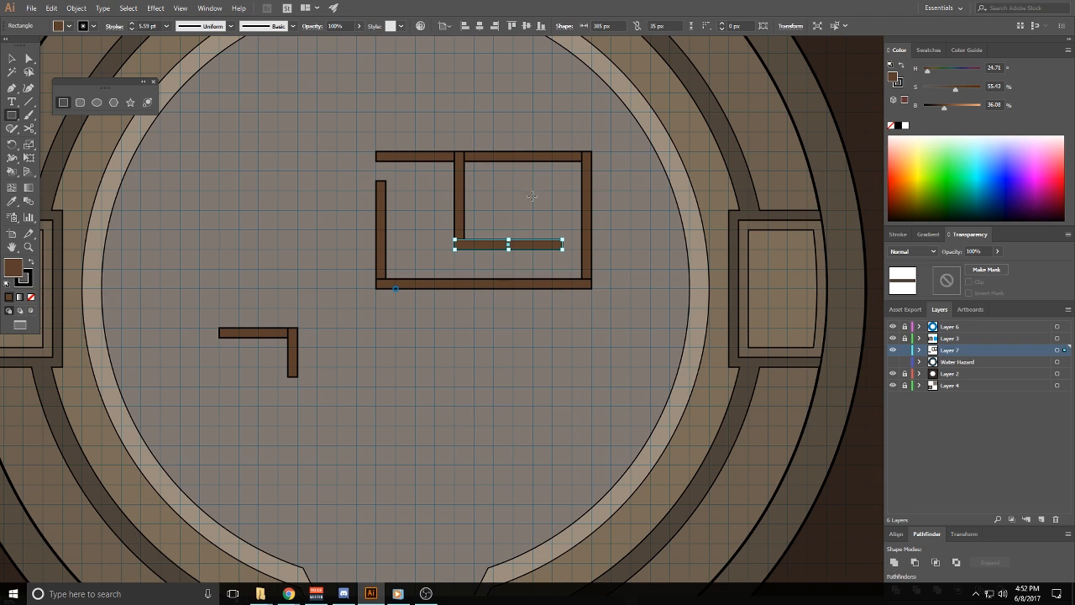
Shorten the room's top wall and the partition's horizontal bar from their right ends to leave openings
left_click(11, 58)
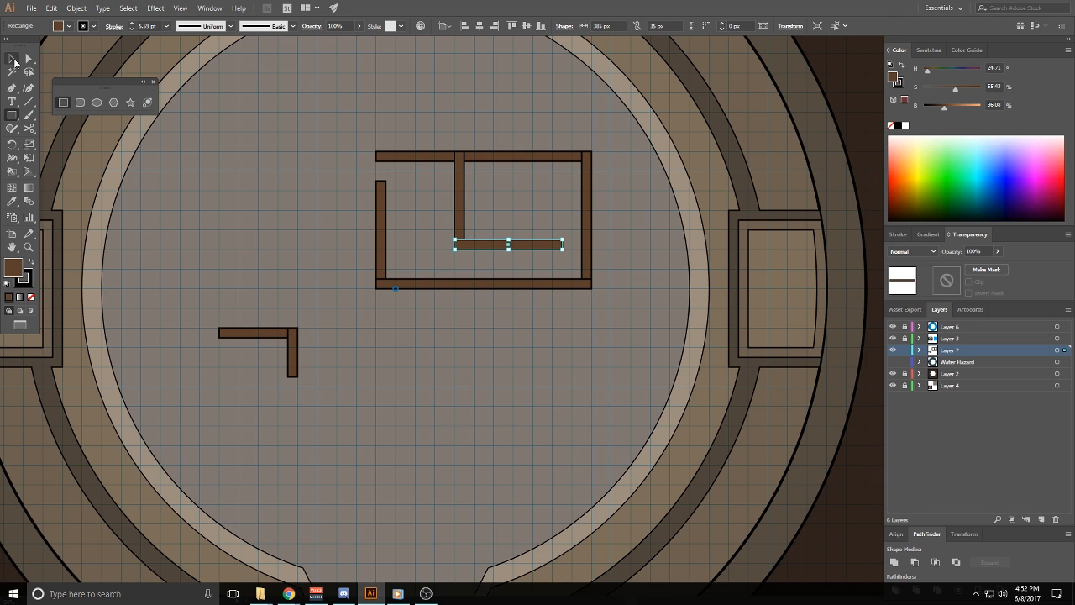
left_click(529, 156)
left_click_drag(593, 155, 562, 156)
left_click(598, 135)
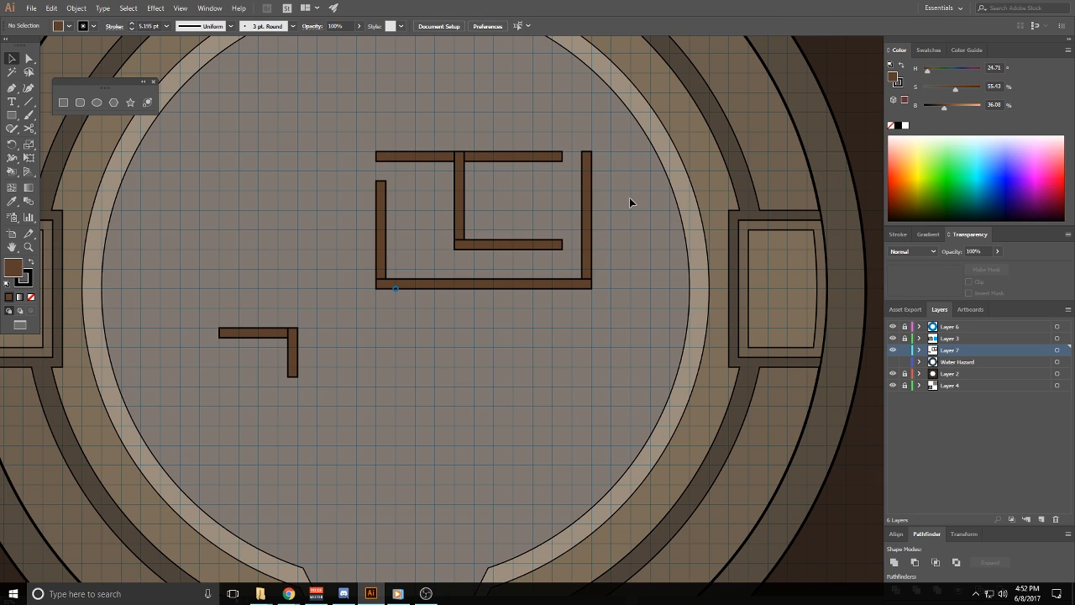
left_click(542, 244)
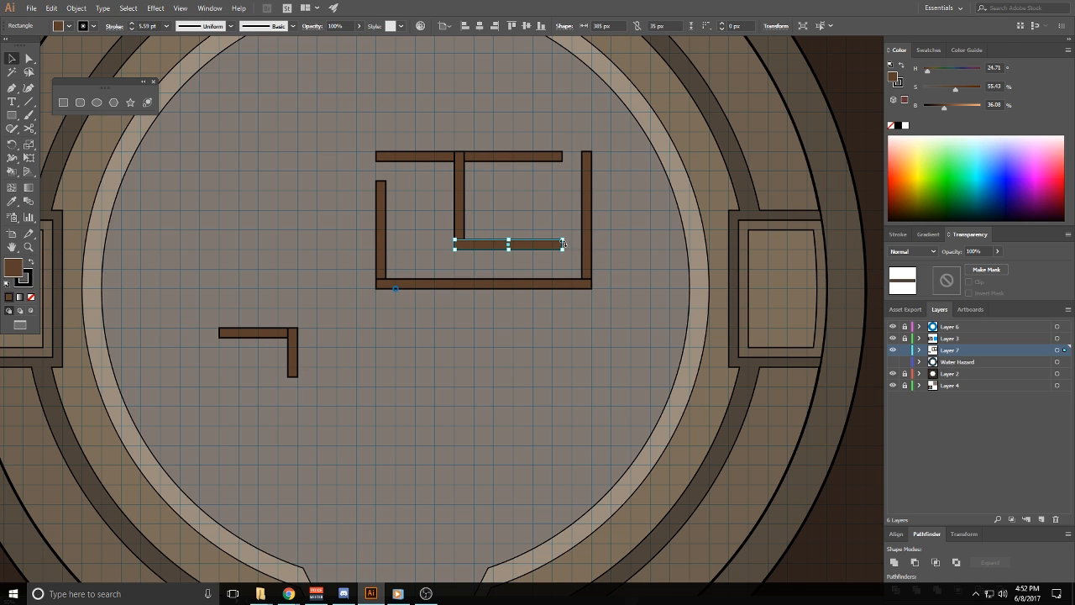
left_click_drag(563, 243, 513, 243)
left_click(540, 233)
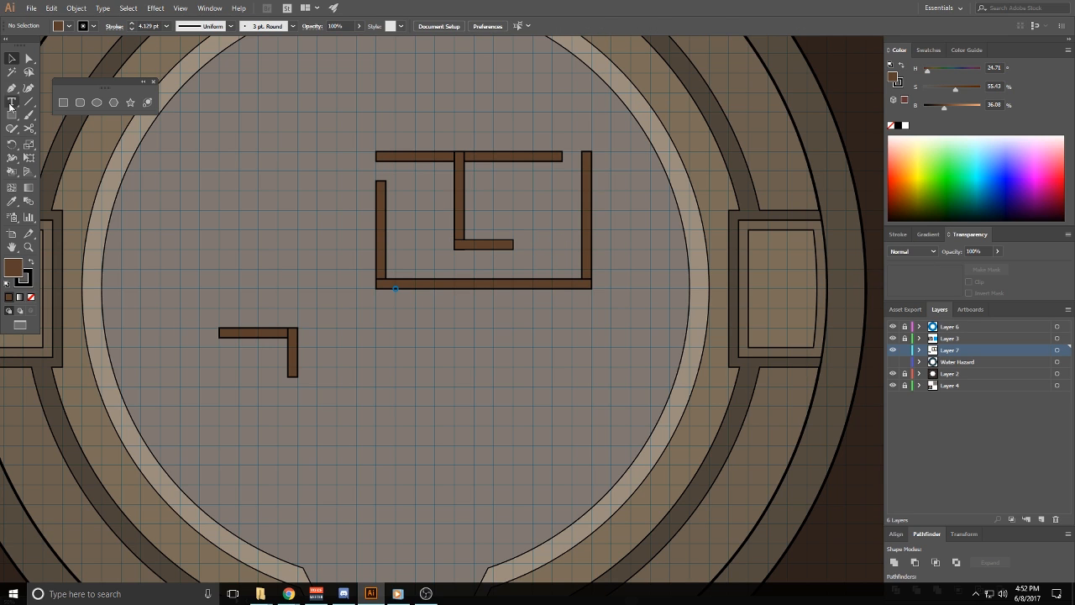
Draw a short bar from the room's right wall toward the partition and a 70 × 35 px stub at the upper-right corner
key("m")
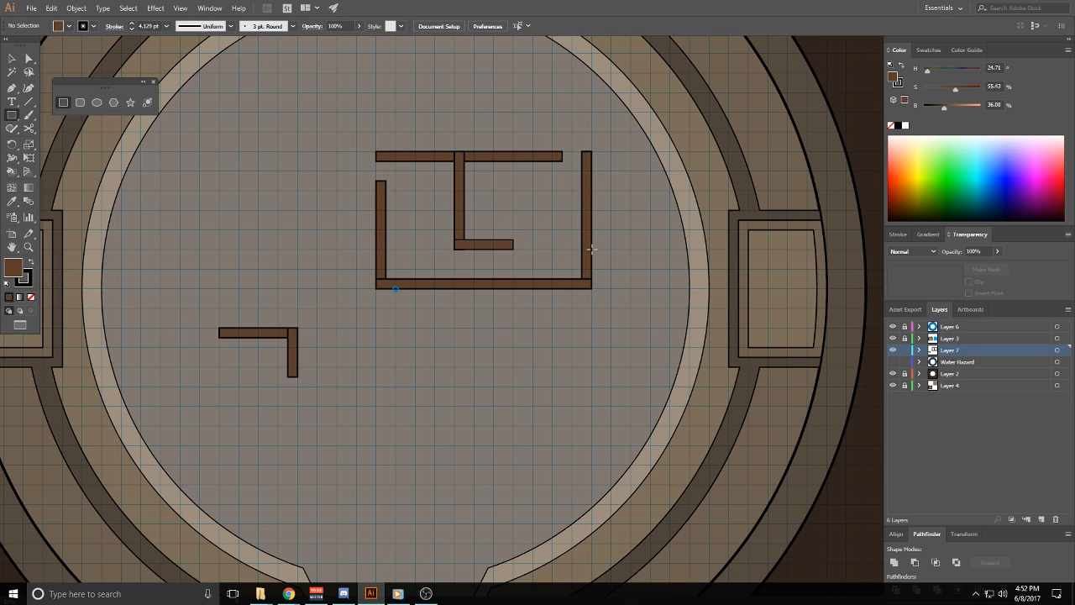
left_click_drag(592, 249, 534, 244)
mouse_move(591, 152)
left_mouse_down()
mouse_move(554, 161)
mouse_move(572, 161)
left_mouse_up()
Shorten the right end of the room's top wall by one grid square to widen the doorway
left_click(10, 57)
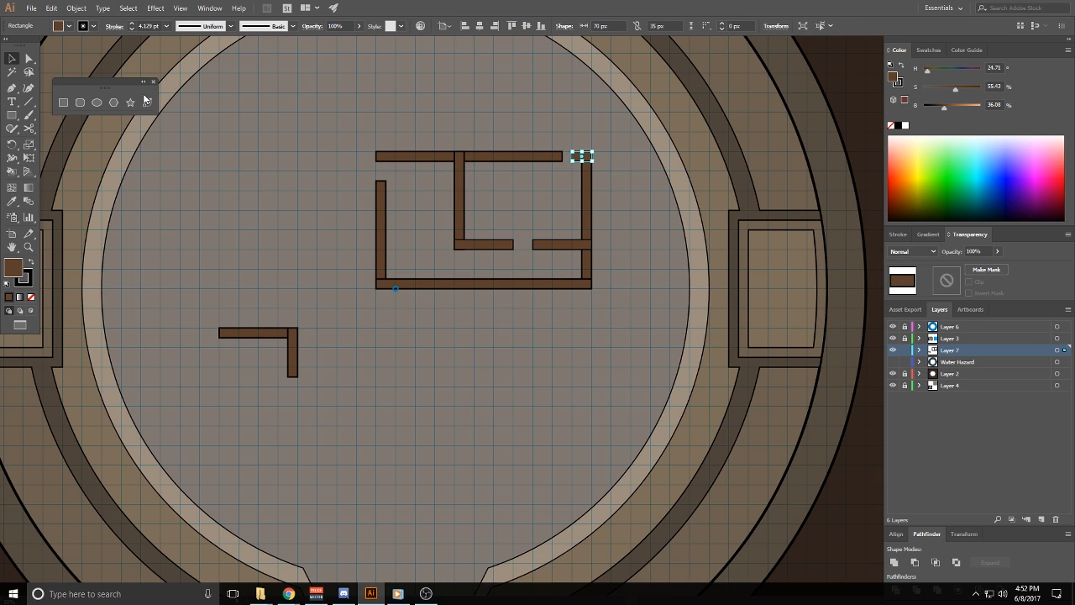
left_click(561, 159)
left_click_drag(562, 154, 553, 156)
left_click(547, 135)
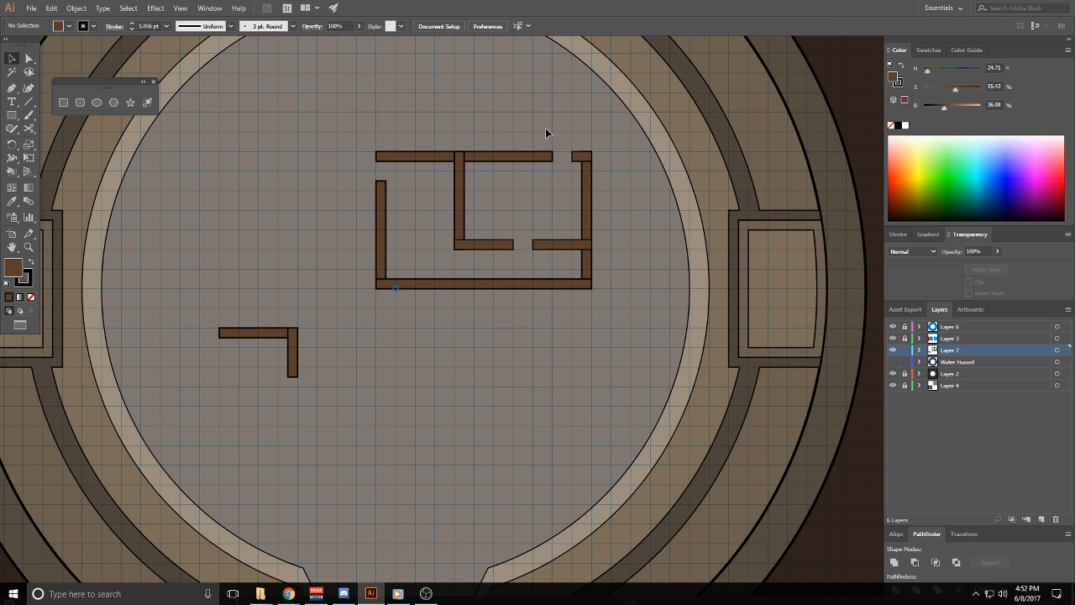
Shorten the room's left wall to 315 px from its upper end and draw a 35 × 70 px stub at the upper-left corner
left_click(381, 181)
left_click_drag(385, 180, 386, 191)
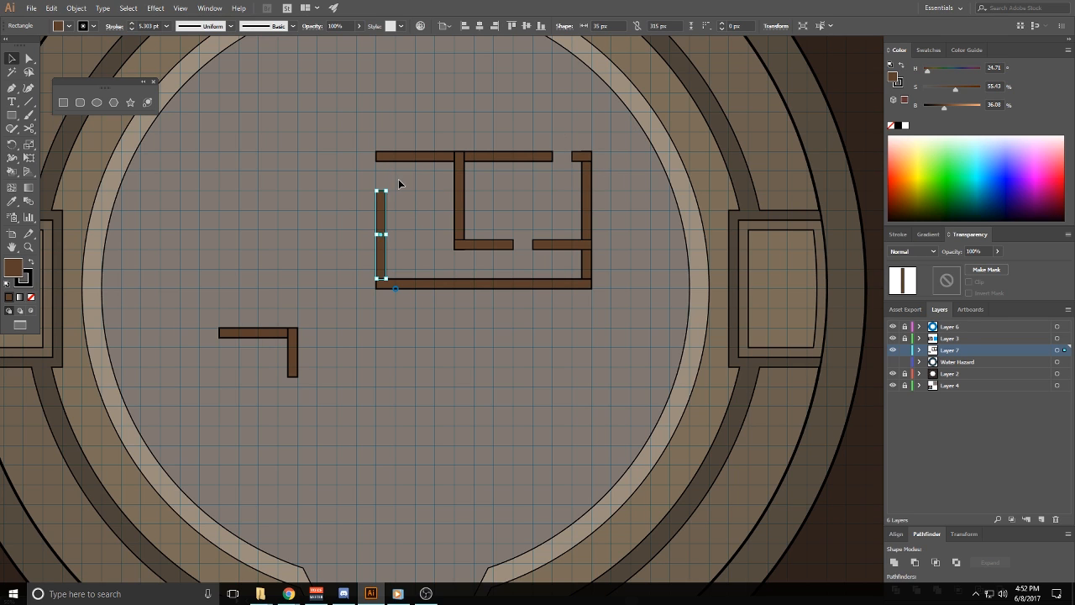
left_click(97, 150)
left_click(12, 115)
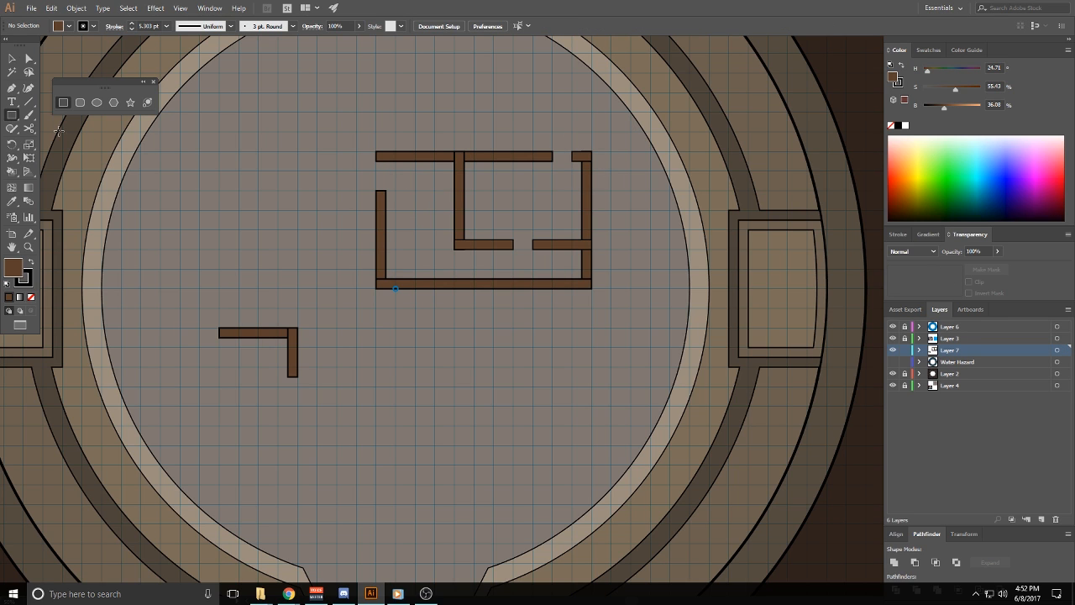
left_click_drag(377, 152, 386, 171)
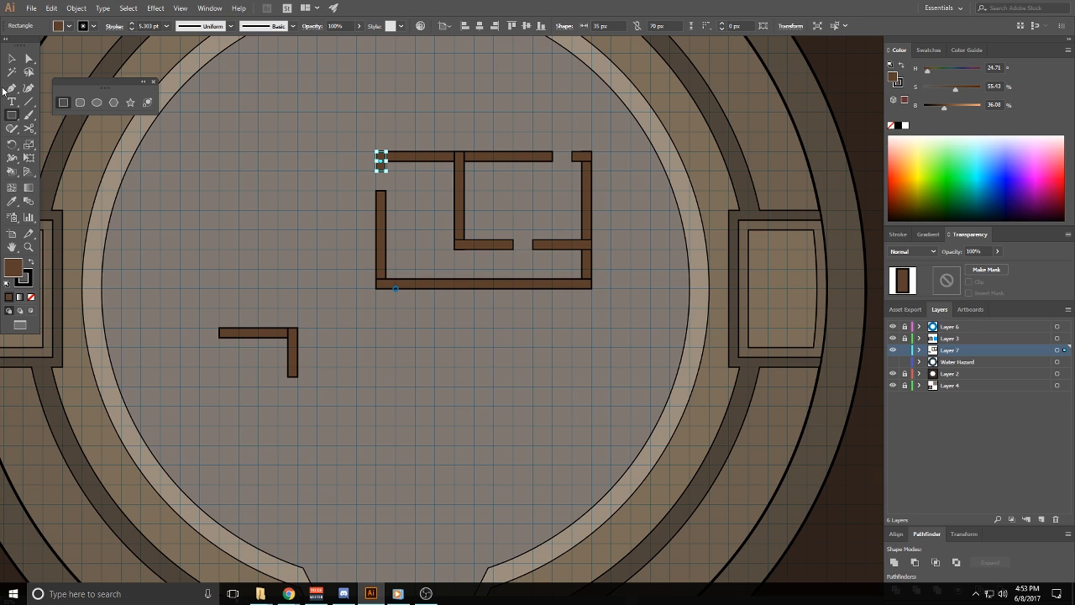
Extend the vertical bar of the L-shaped wall left of the arena's centre downward by one grid square
left_click(12, 60)
left_click(294, 374)
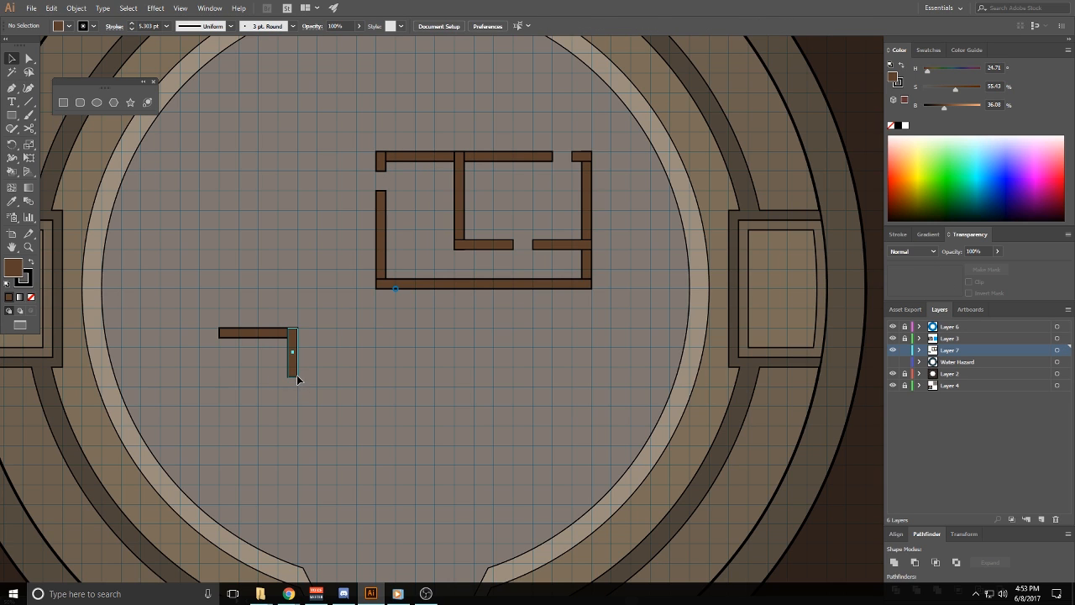
left_click_drag(298, 377, 298, 387)
left_click(238, 346)
Draw a 210 × 35 px bar continuing the room's bottom wall to the right
left_click(11, 115)
scroll(491, 390, "down", 2)
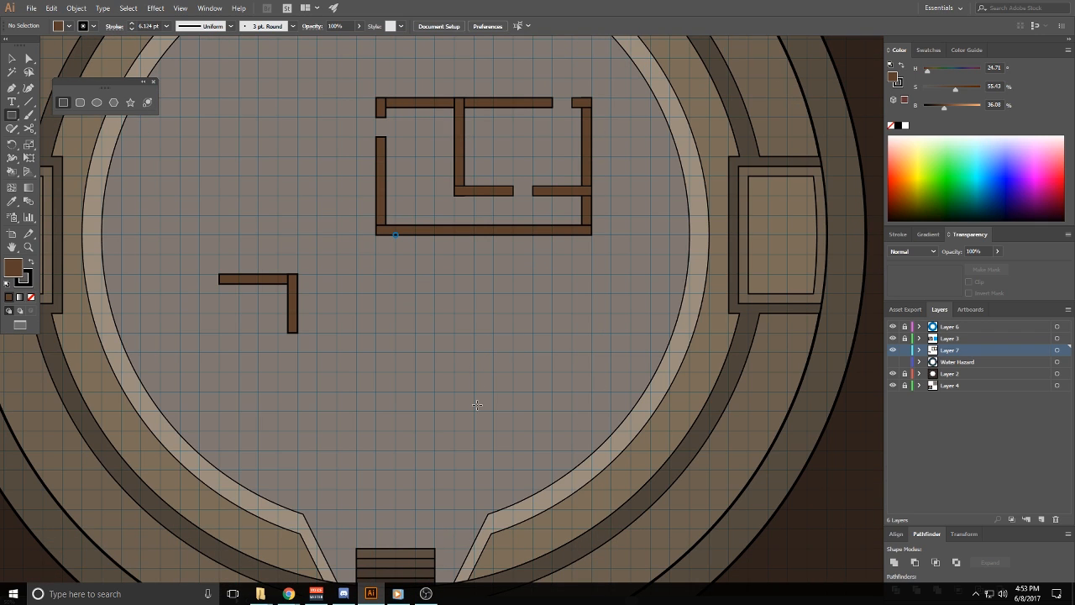
mouse_move(592, 234)
left_mouse_down()
mouse_move(668, 232)
mouse_move(651, 224)
left_mouse_up()
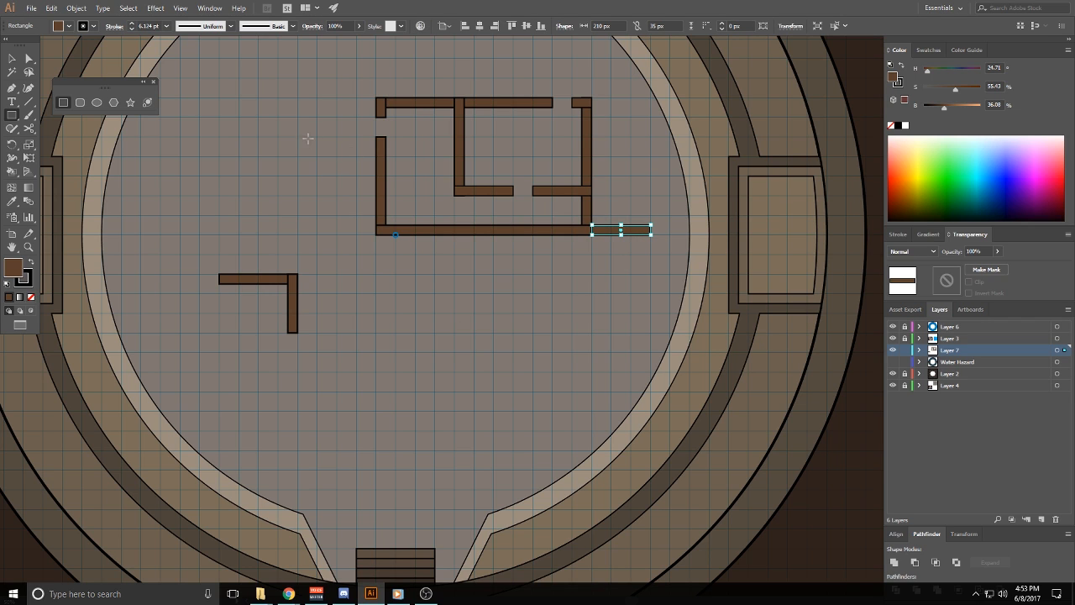
Draw an L-shaped wall left of the room: a 280 × 35 px horizontal bar with a vertical bar rising at its right end
left_click_drag(259, 137, 337, 147)
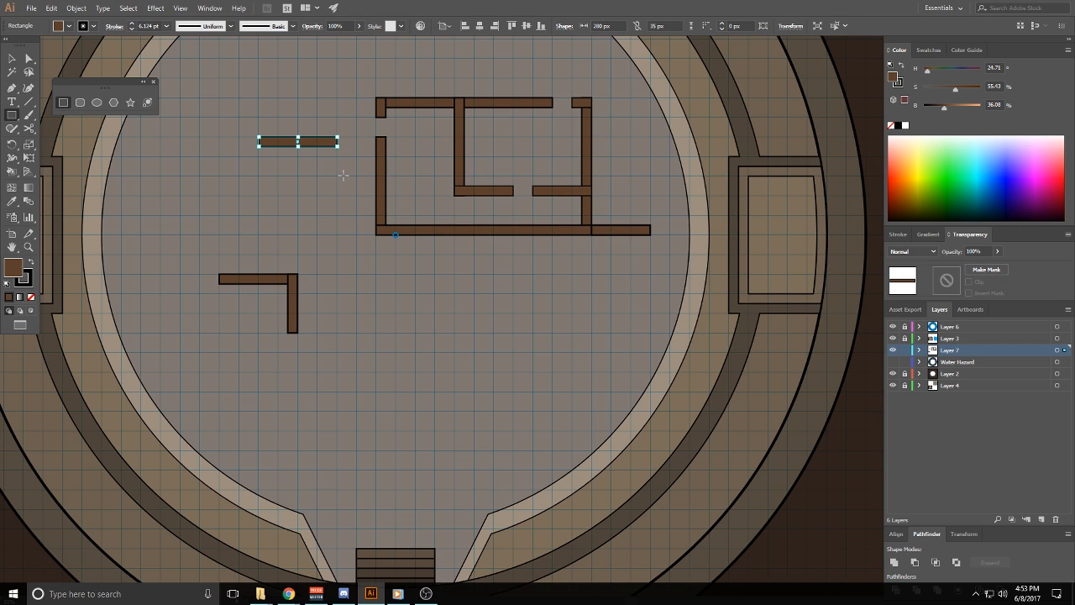
left_click(345, 172)
left_click(564, 310)
left_click_drag(337, 147, 326, 86)
left_click_drag(353, 311, 471, 206)
left_click(420, 361, "ctrl")
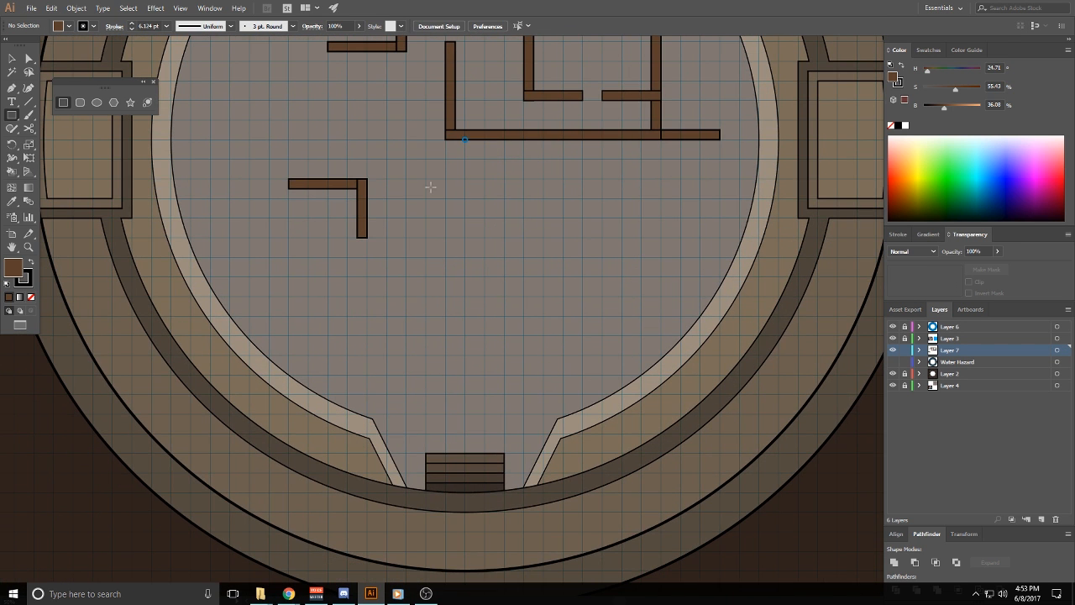
Draw a T-shaped wall below the room and add a short stub on top of its right arm
left_click_drag(425, 179, 602, 189)
left_click(561, 236, "ctrl")
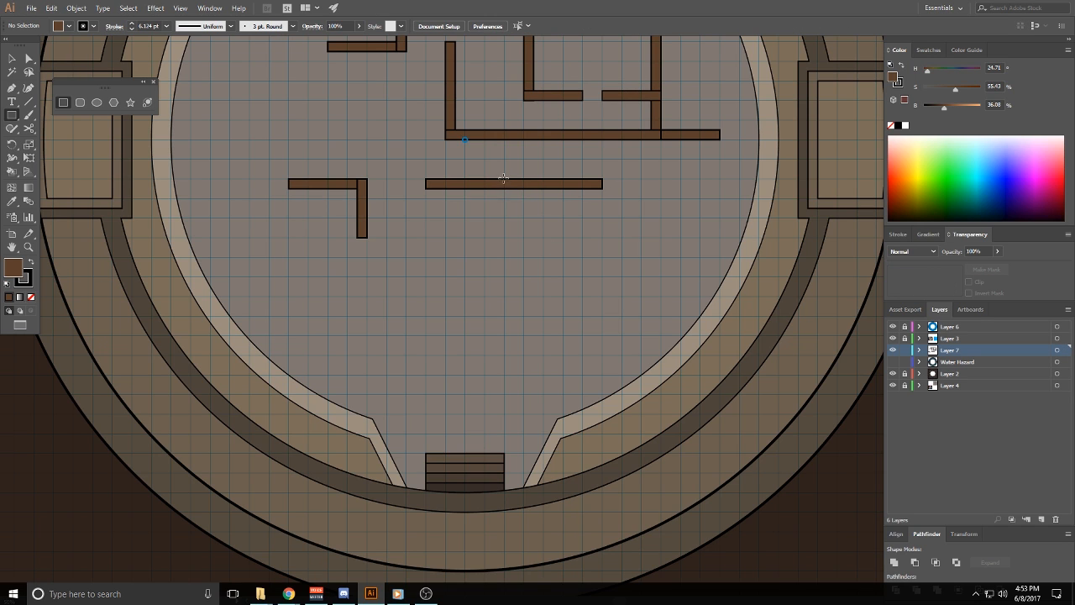
left_click_drag(503, 178, 514, 277)
left_click(555, 303, "ctrl")
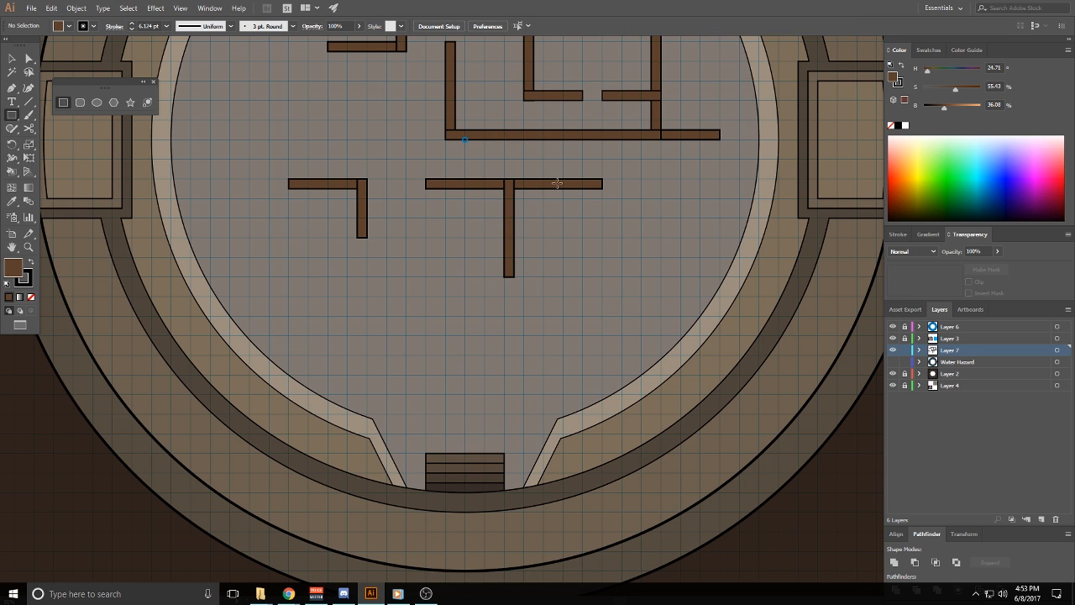
left_click_drag(562, 178, 572, 159)
left_click(437, 224, "ctrl")
Draw an inverted T-shaped wall near the arena's left edge, with a 35 × 280 px vertical bar on a horizontal bar
left_click_drag(437, 223, 625, 373)
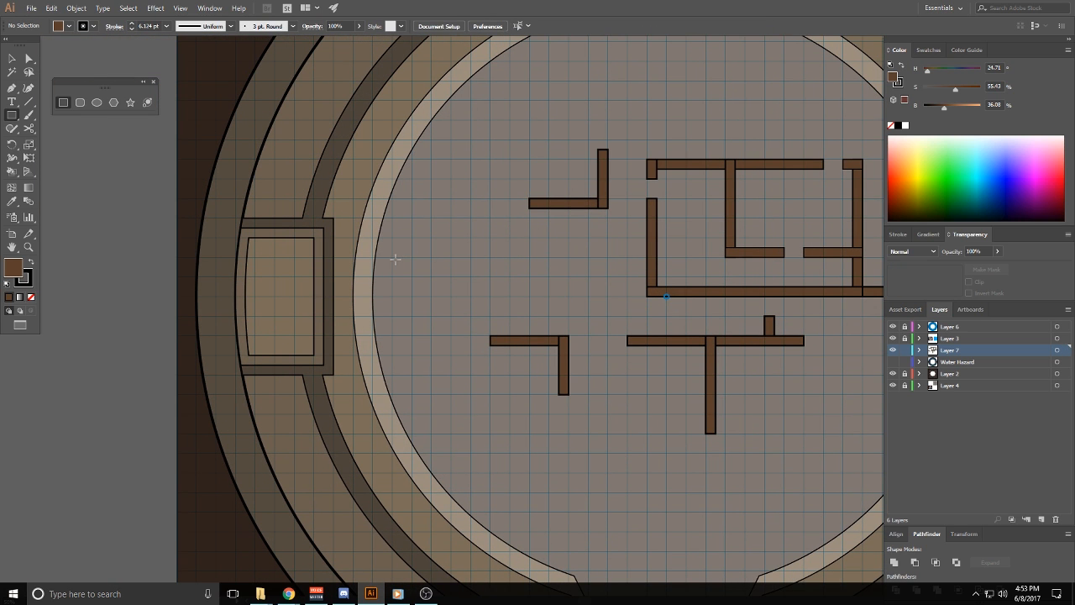
mouse_move(408, 261)
left_mouse_down()
mouse_move(600, 262)
mouse_move(501, 262)
mouse_move(456, 178)
left_mouse_up()
left_click(493, 227, "ctrl")
left_click(497, 219)
left_click(563, 316)
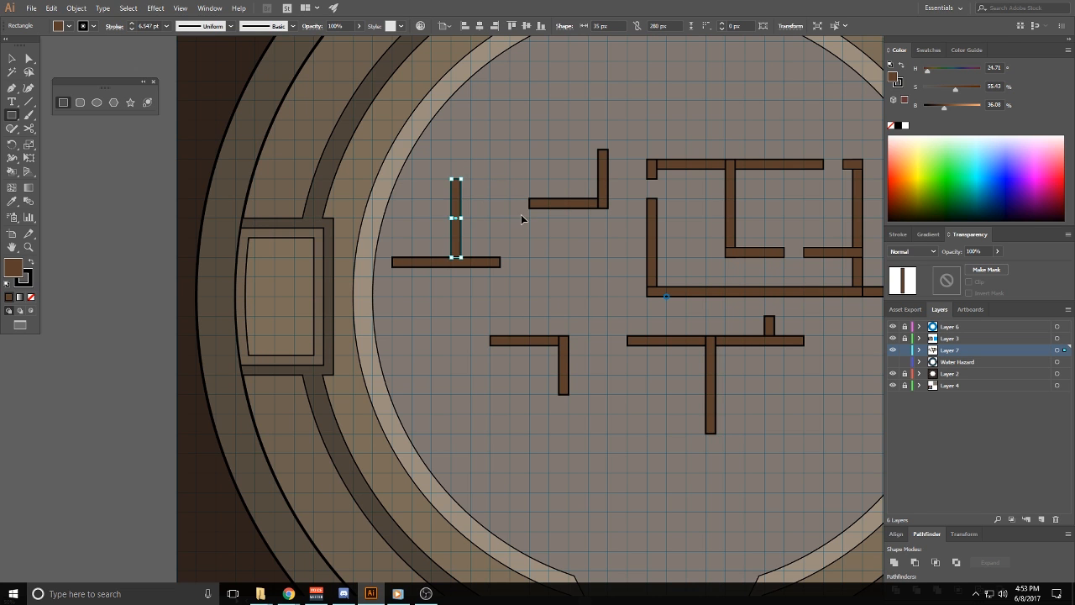
left_click(521, 219, "ctrl")
Draw a small L-shaped wall just left of the room's lower-left corner
mouse_move(591, 280)
left_mouse_down()
mouse_move(513, 286)
mouse_move(496, 275)
mouse_move(496, 302)
mouse_move(531, 293)
left_mouse_up()
left_click(491, 318, "ctrl")
left_click(554, 330, "ctrl")
Draw a T-shaped wall below the upper entrance stairs and a separate short horizontal bar below its left arm
scroll(545, 355, "up", 4)
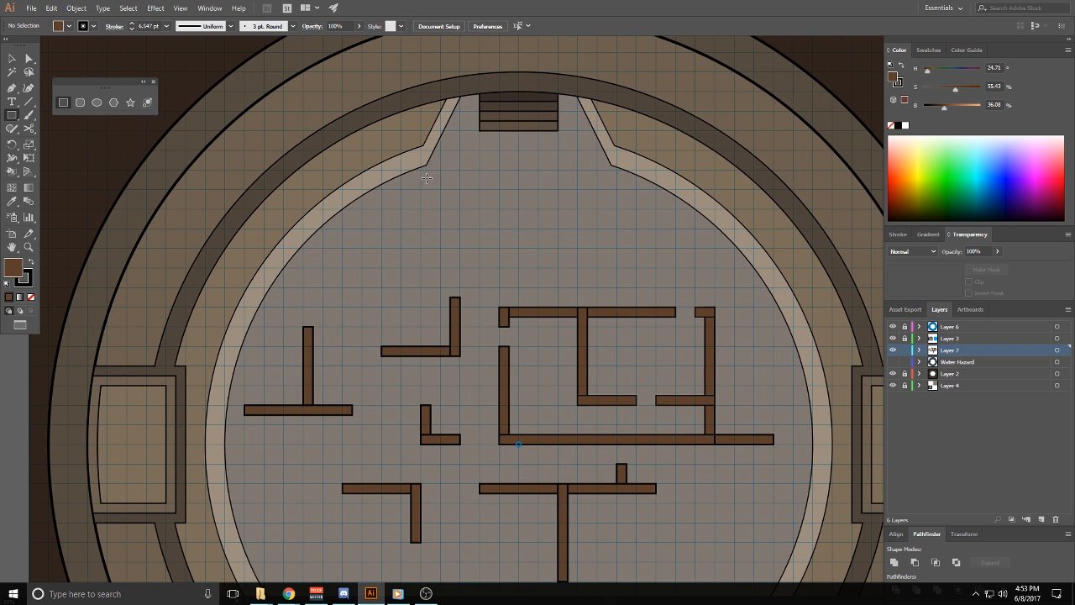
left_click_drag(422, 170, 528, 249)
left_click(538, 222, "ctrl")
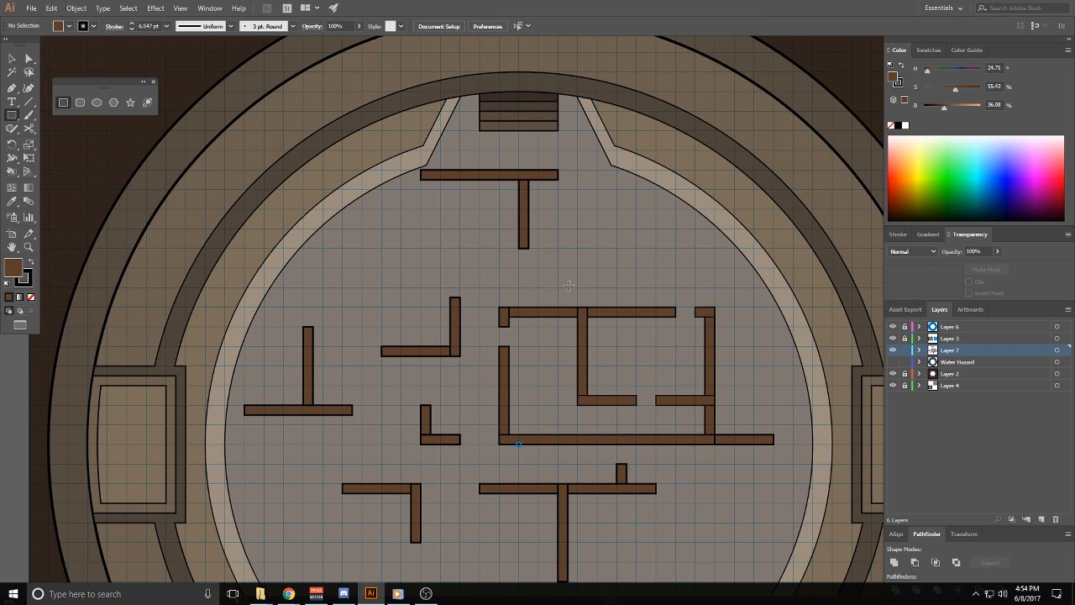
left_click_drag(402, 228, 482, 221)
left_click(623, 280, "ctrl")
Draw an L-shaped wall in the arena's upper-left area, with a 35 × 175 px vertical bar rising from the left end of a horizontal bar
left_click_drag(630, 282, 576, 180)
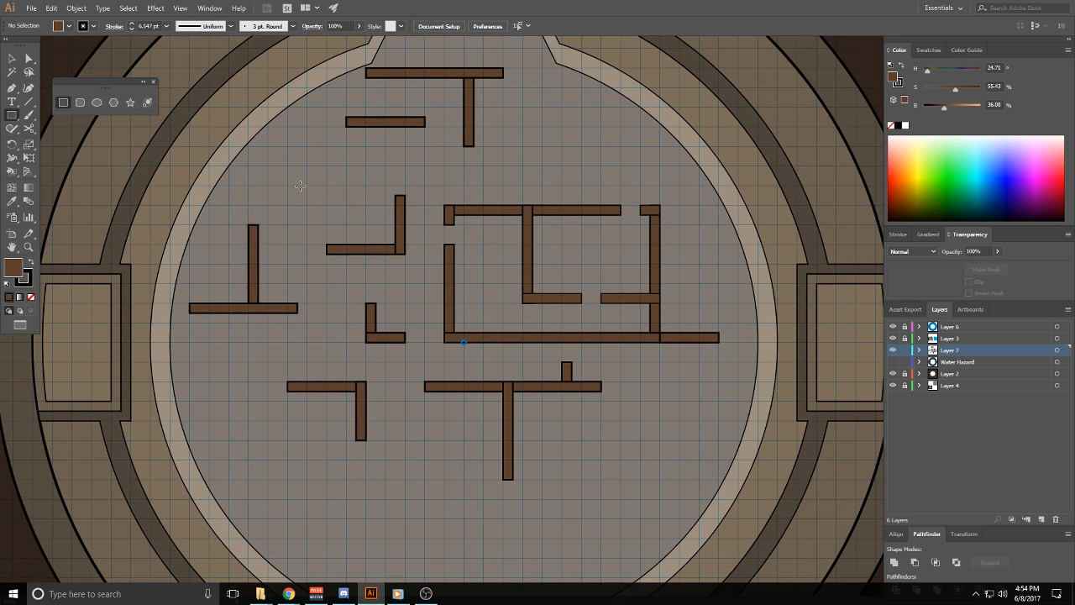
left_click_drag(286, 182, 366, 179)
left_click(400, 187, "ctrl")
left_click_drag(287, 175, 298, 127)
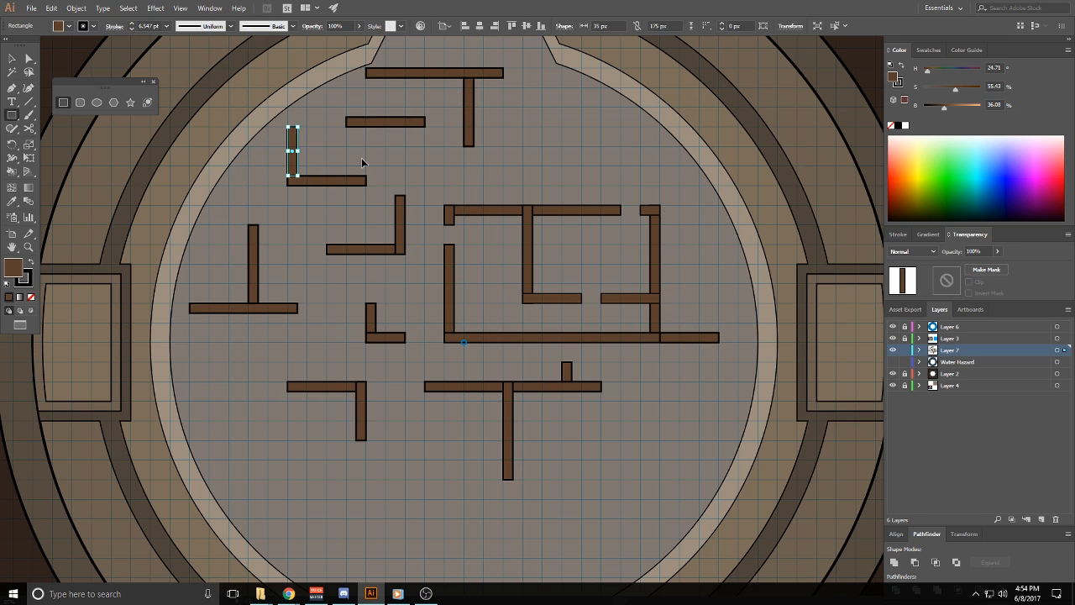
left_click(363, 160, "ctrl")
Shorten the upper-left L-shaped wall's vertical bar by one grid square from its upper end
left_click_drag(474, 264, 432, 351)
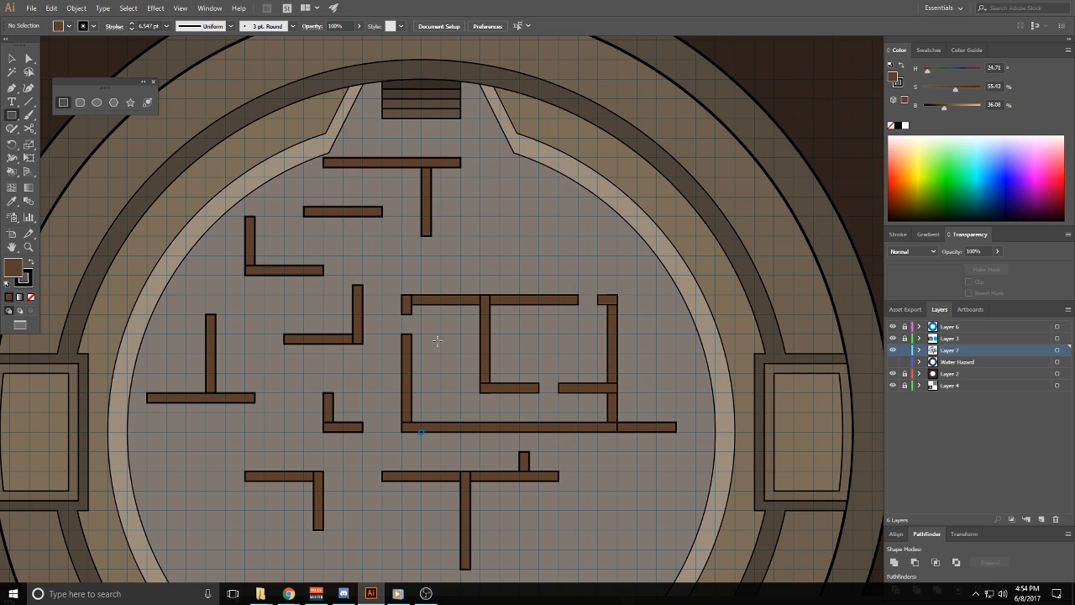
left_click(12, 58)
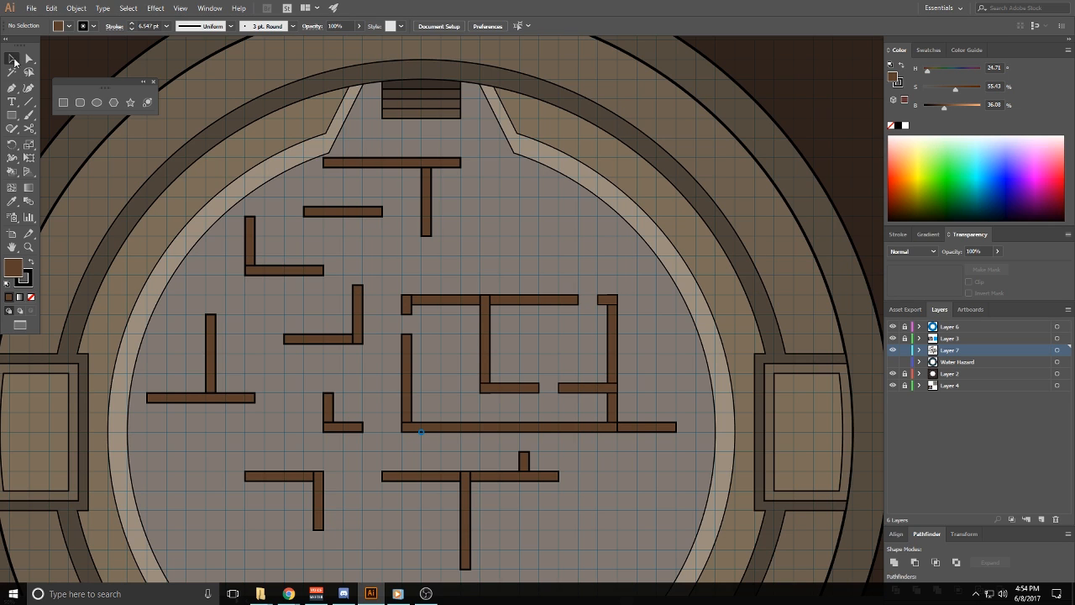
left_click(250, 237)
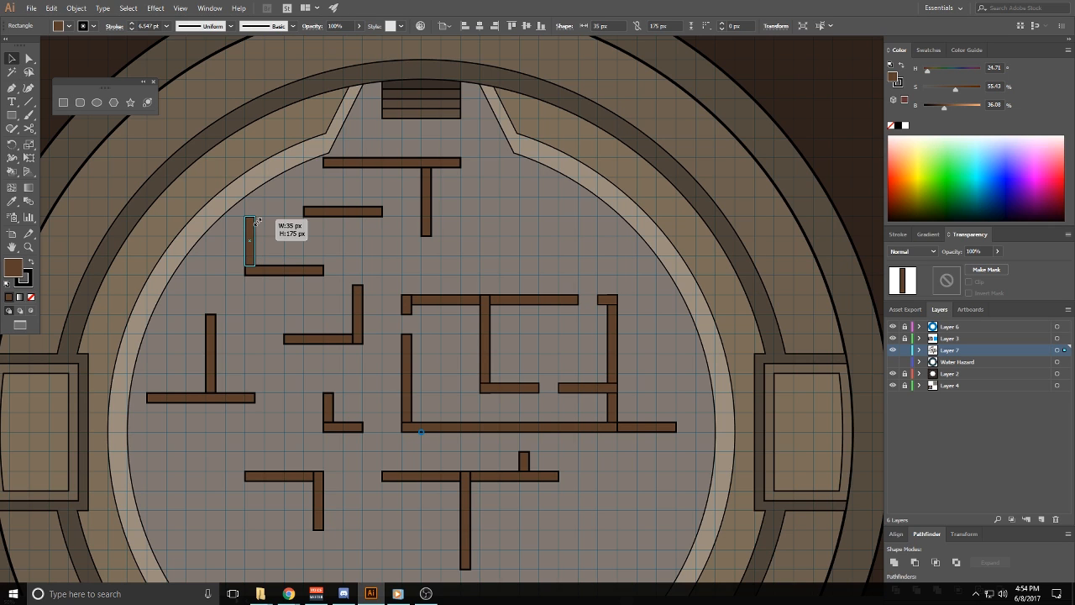
left_click(296, 236)
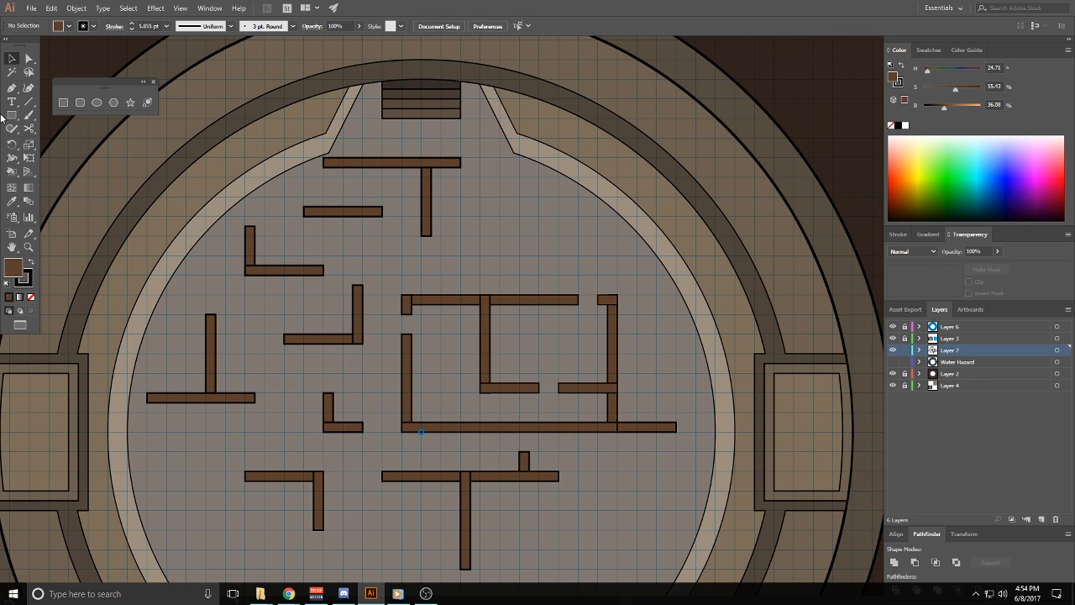
Draw an inverted U-shaped wall in the arena's lower part with a 35 × 210 px left leg and a 35 × 245 px right leg
left_click(15, 117)
scroll(485, 380, "down", 4)
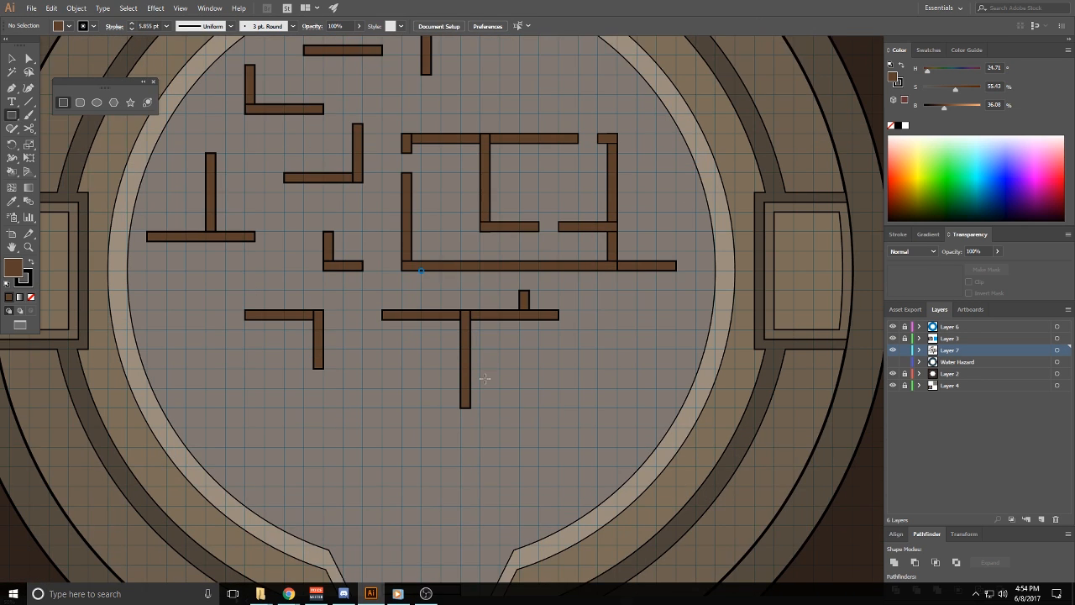
scroll(484, 379, "down", 2)
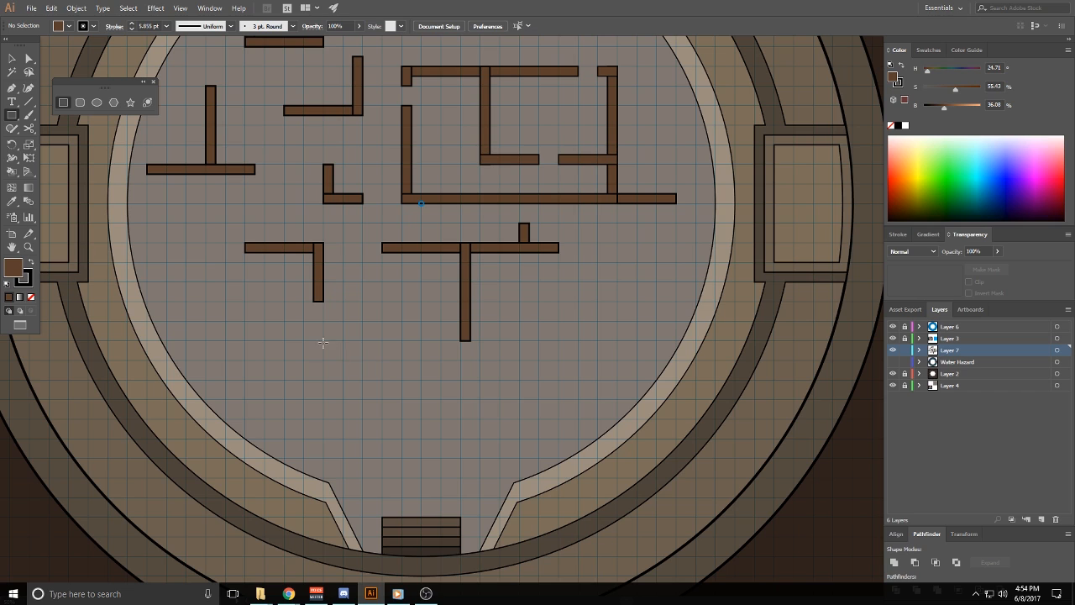
left_click_drag(322, 341, 333, 399)
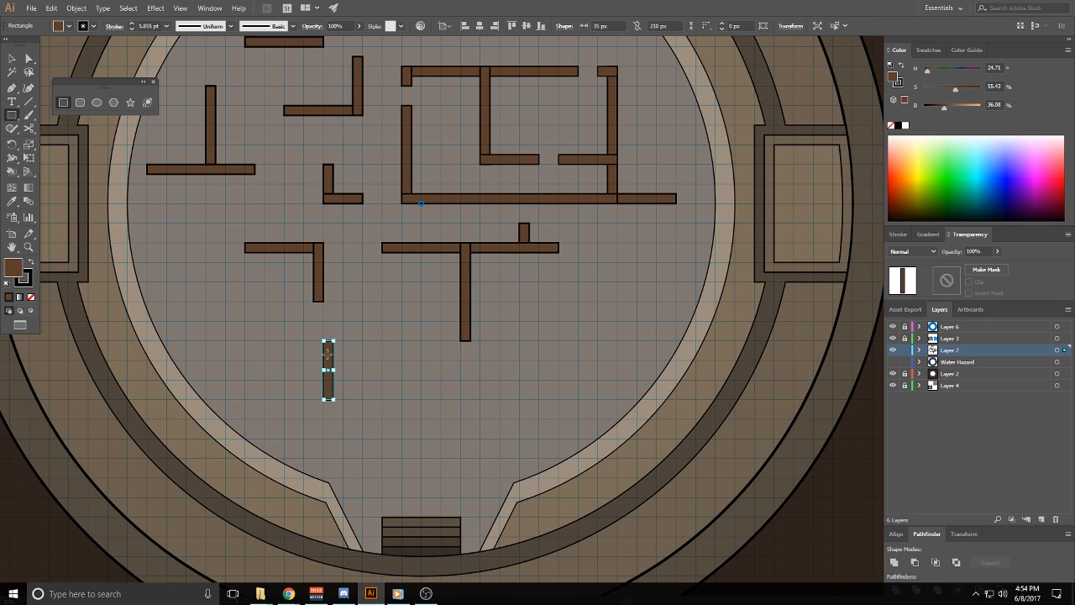
left_click_drag(422, 341, 324, 349)
left_click_drag(421, 419, 412, 350)
left_click(426, 438)
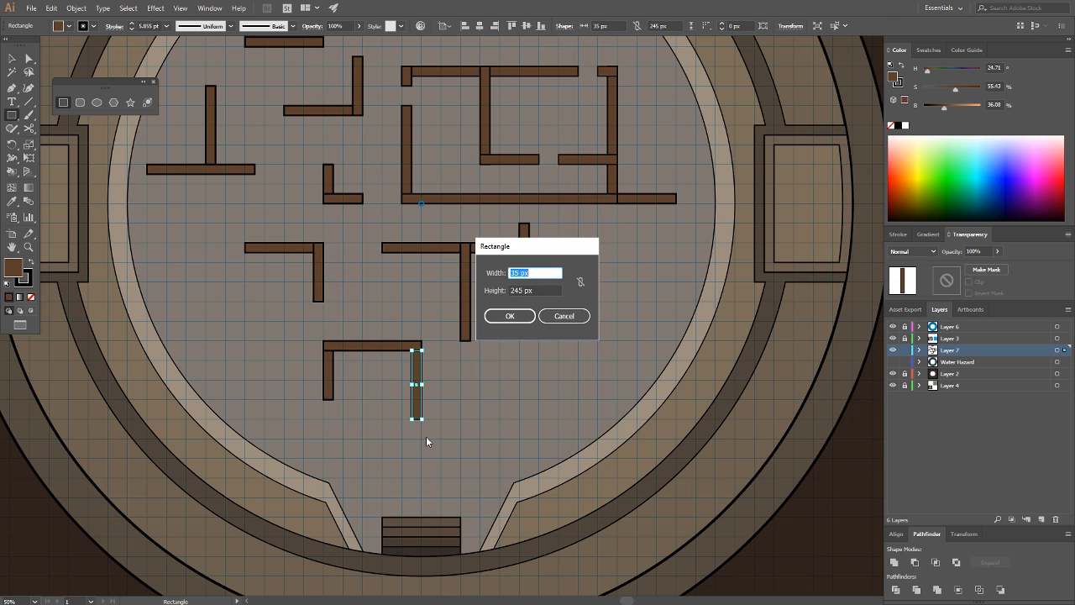
left_click(567, 320)
key("ctrl+shift+a")
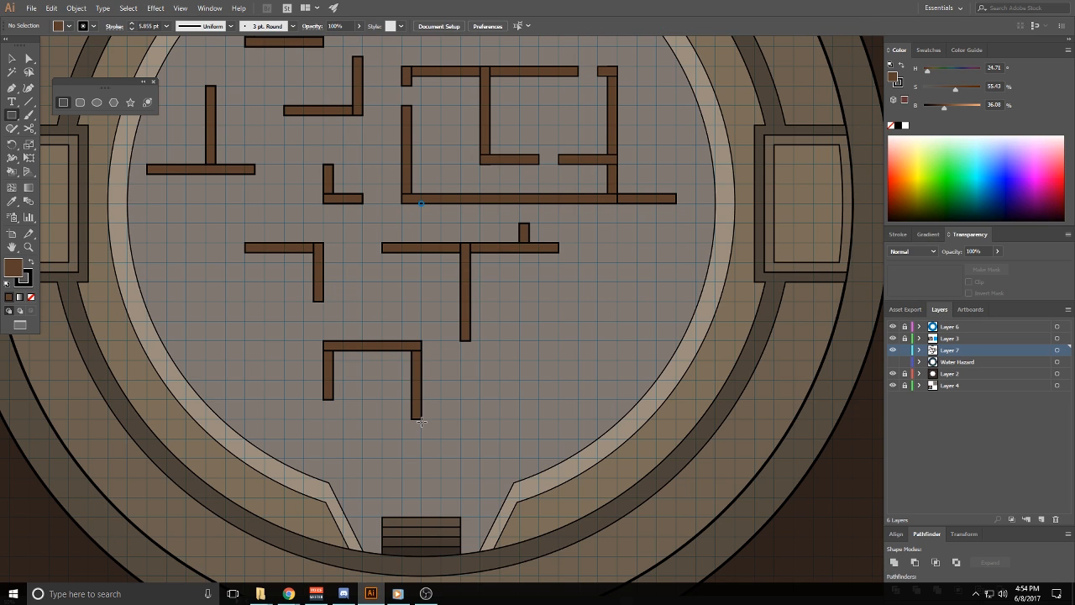
Add a horizontal bar running inward from the U-shaped wall's right foot and a vertical bar rising from its upper bar
left_click_drag(422, 419, 362, 414)
key("ctrl+shift+a")
left_click_drag(363, 341, 370, 282)
key("ctrl+shift+a")
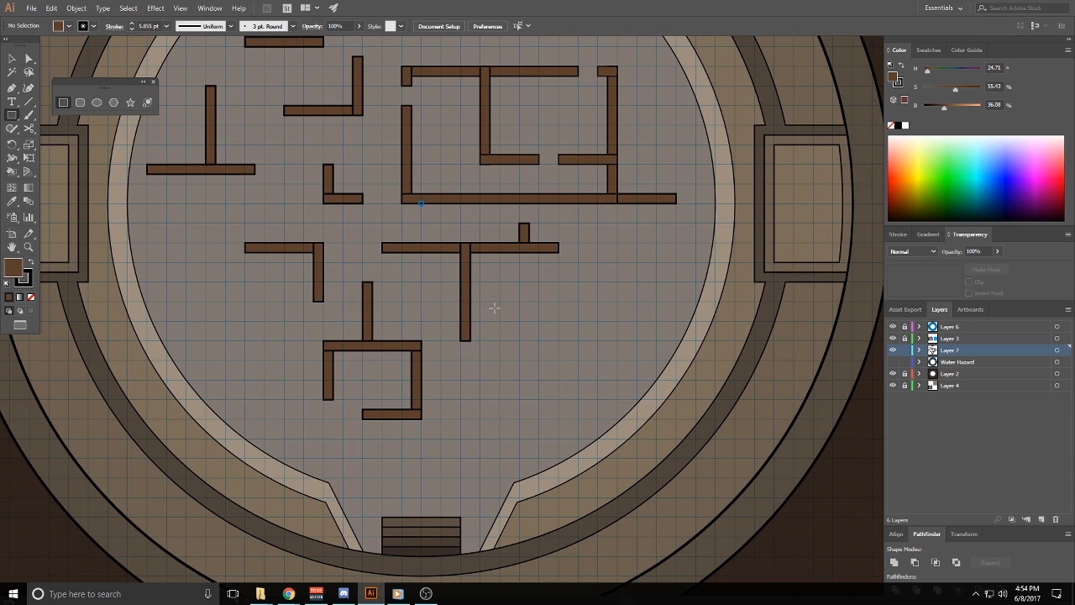
Add a short bar left of the lower T-shaped wall's stem, then a horizontal bar and a separate vertical one right of the upper T's stem
left_click_drag(459, 302, 421, 291)
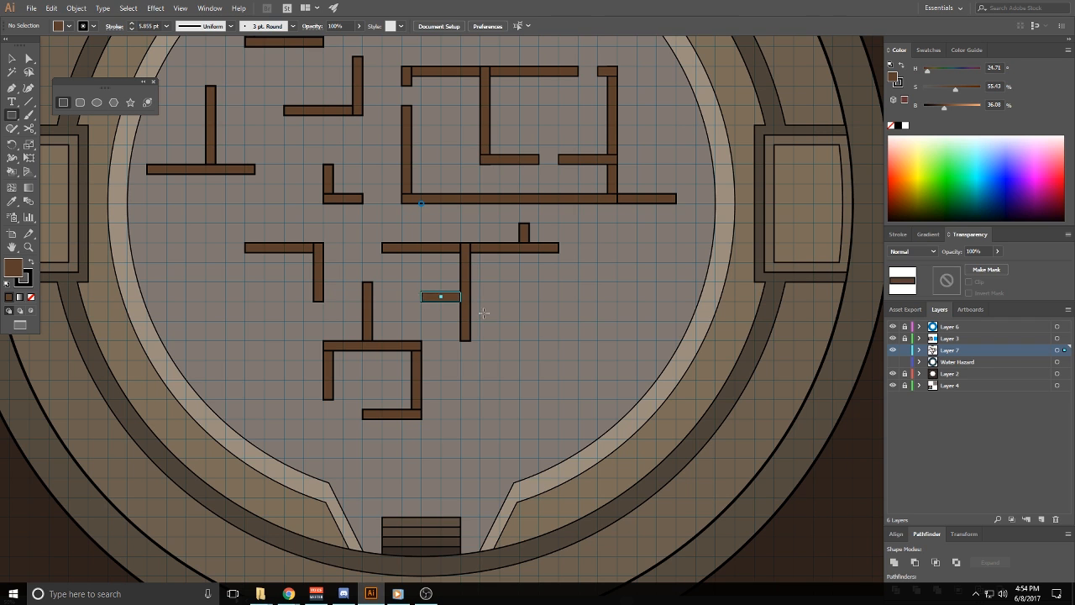
key("ctrl+shift+a")
scroll(443, 360, "up", 5)
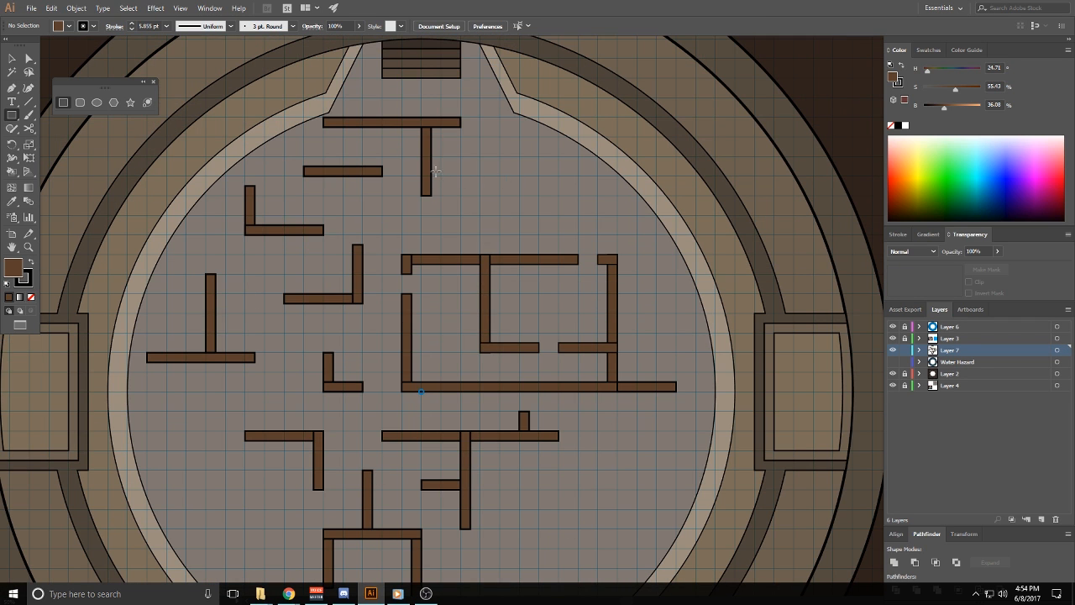
mouse_move(431, 175)
left_mouse_down()
mouse_move(501, 167)
mouse_move(509, 235)
left_mouse_up()
key("ctrl+shift+a")
key("ctrl+shift+a")
Draw an inverted T-shaped wall in the arena's lower-left area from a horizontal bar and a short vertical bar above its middle
scroll(581, 413, "down", 5)
scroll(580, 412, "left", 4)
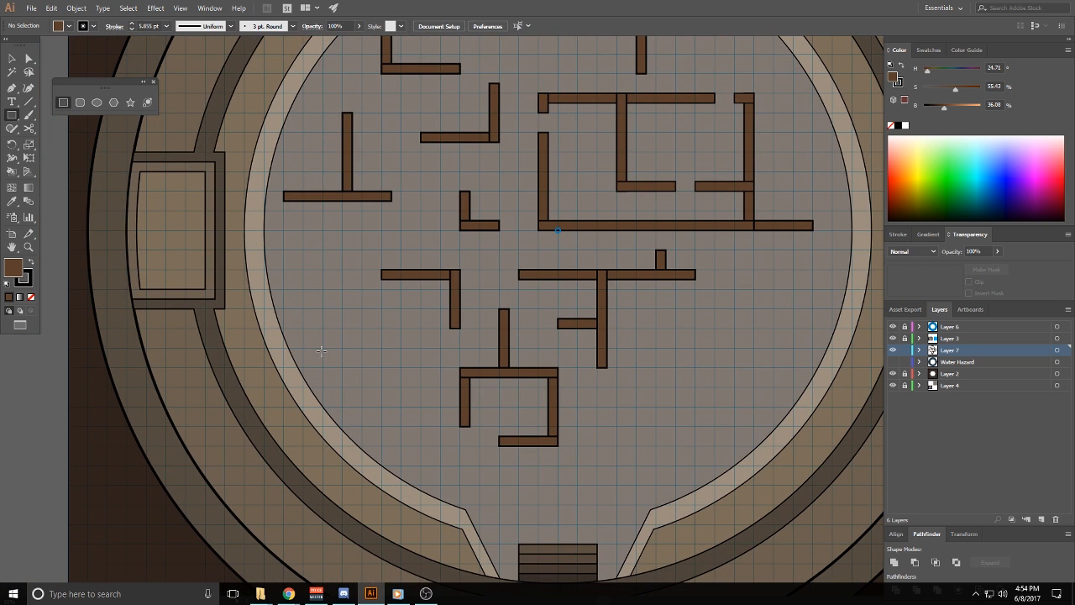
left_click_drag(322, 347, 402, 342)
key("ctrl+shift+a")
mouse_move(361, 303)
left_mouse_down()
mouse_move(356, 288)
mouse_move(357, 308)
left_mouse_up()
key("ctrl+shift+a")
Add a vertical bar rising from the left end of the corner wall just above the inverted T-shaped wall
left_click_drag(429, 484, 382, 478)
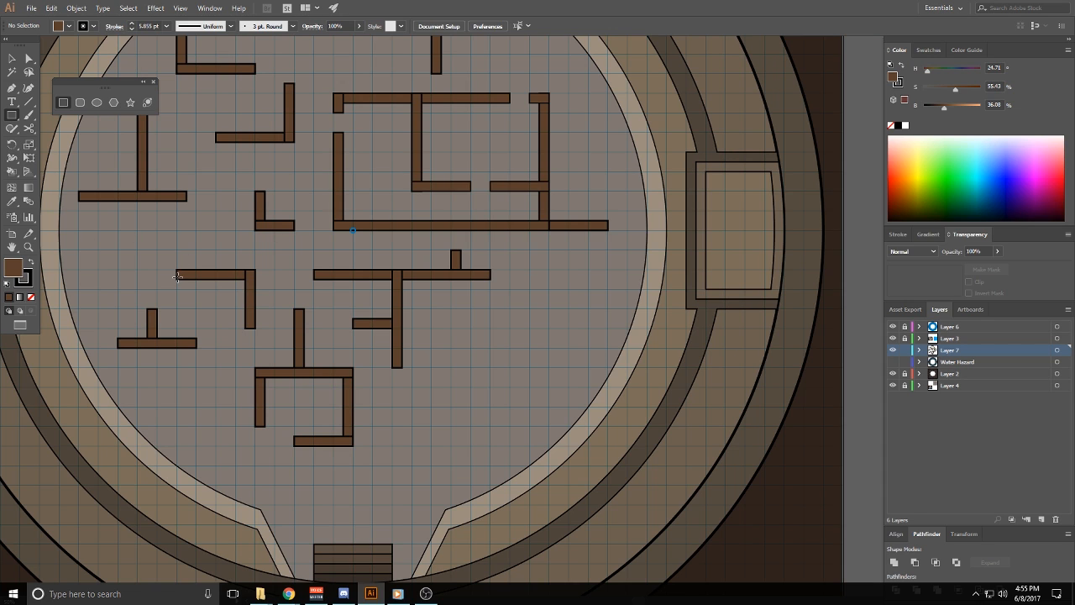
left_click_drag(177, 278, 187, 221)
left_click(262, 247, "ctrl")
left_click_drag(319, 325, 244, 272)
left_click_drag(411, 300, 471, 340)
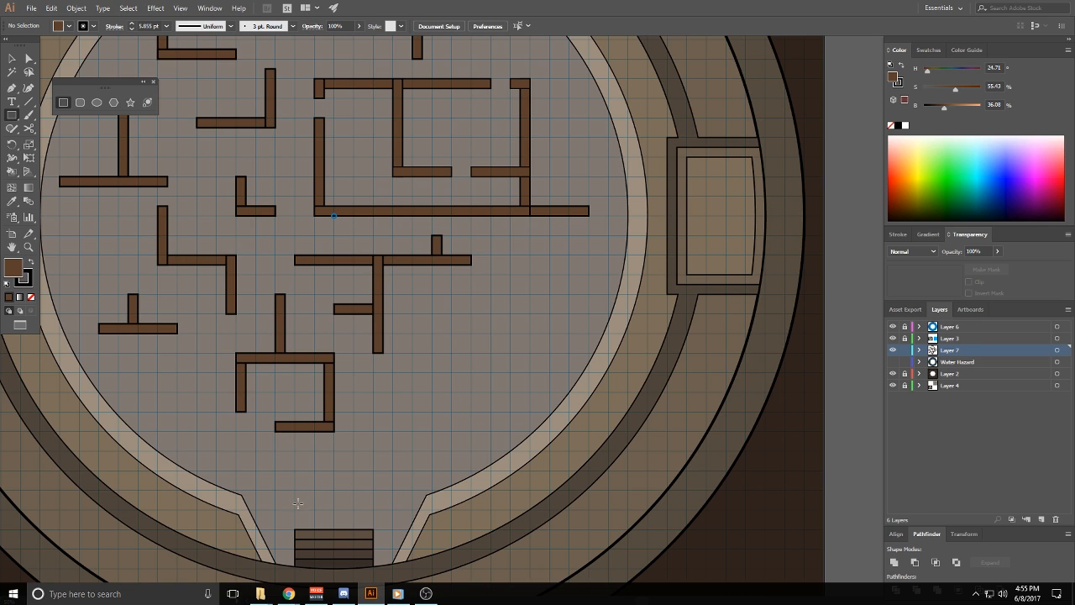
Draw a horizontal wall above the lower stairs with a 35 × 140 px bar beneath it, and an L-shaped wall to its left
left_click_drag(295, 491, 433, 481)
left_click_drag(397, 525, 403, 529)
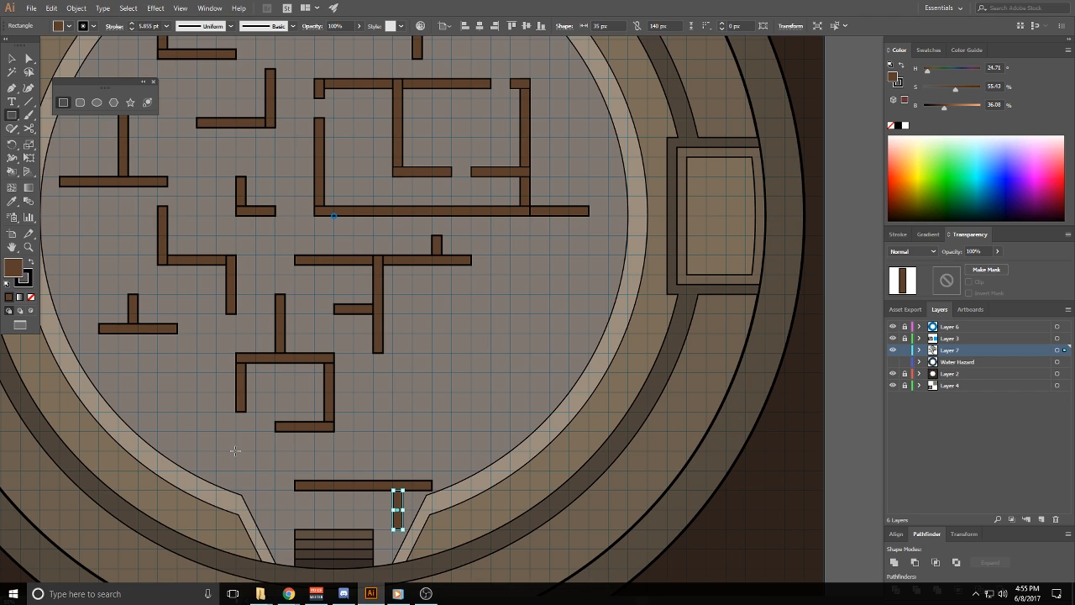
left_click_drag(235, 451, 277, 461)
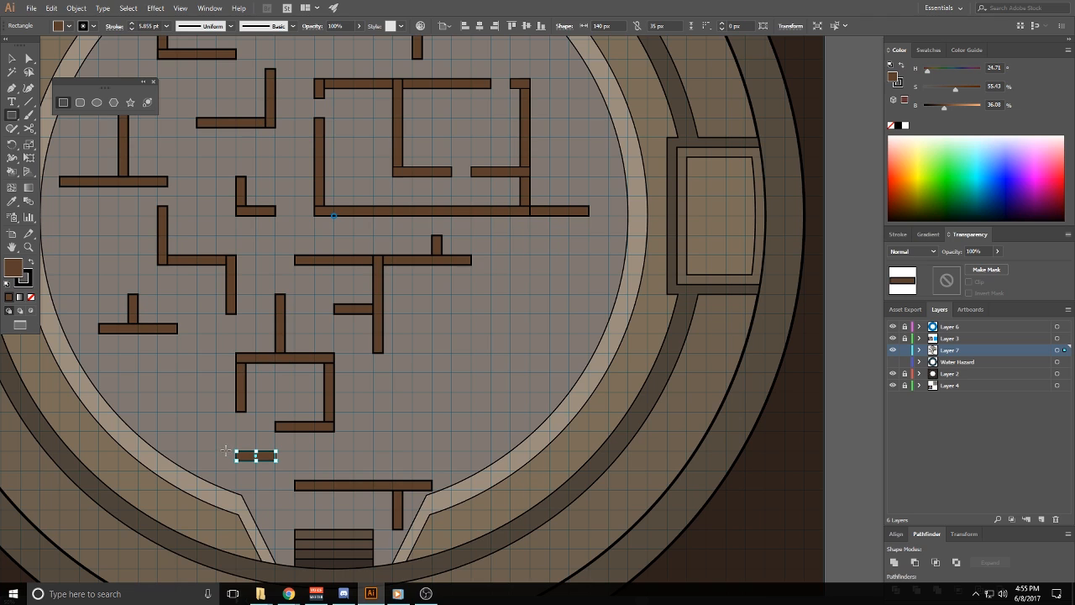
left_click_drag(226, 452, 236, 499)
key("v")
left_click(472, 397)
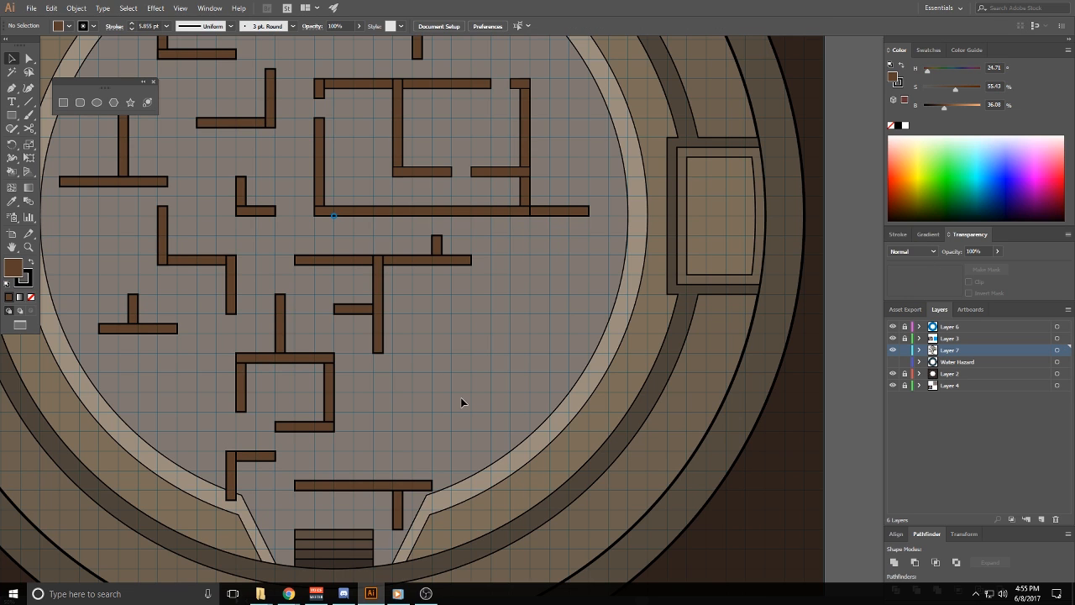
Move Layer 7 with the maze walls beneath Layer 2 and unlock Layer 2
left_click_drag(477, 390, 686, 414)
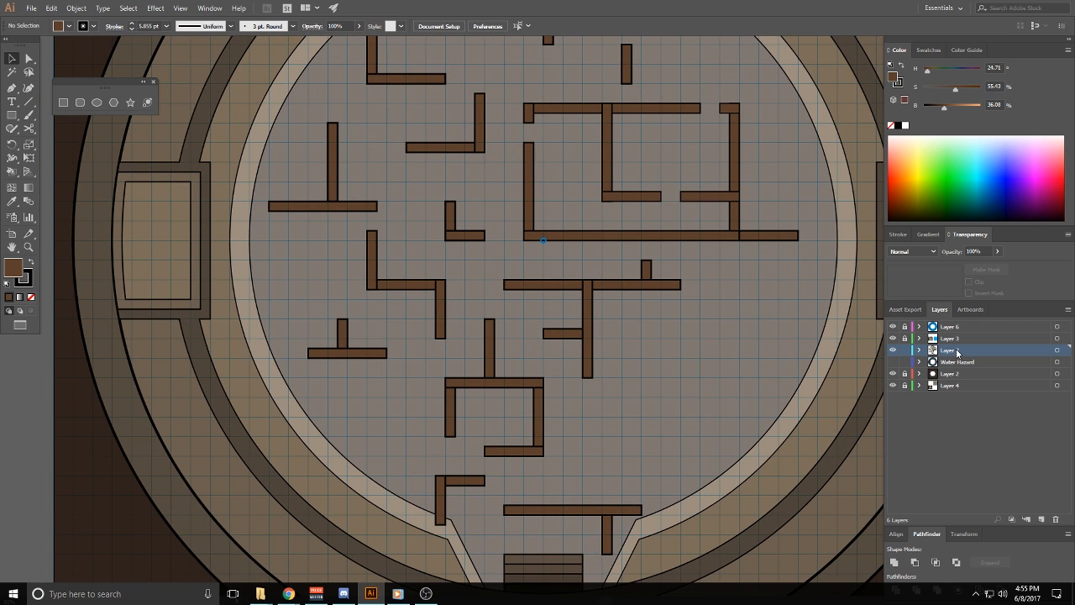
left_click_drag(957, 350, 949, 379)
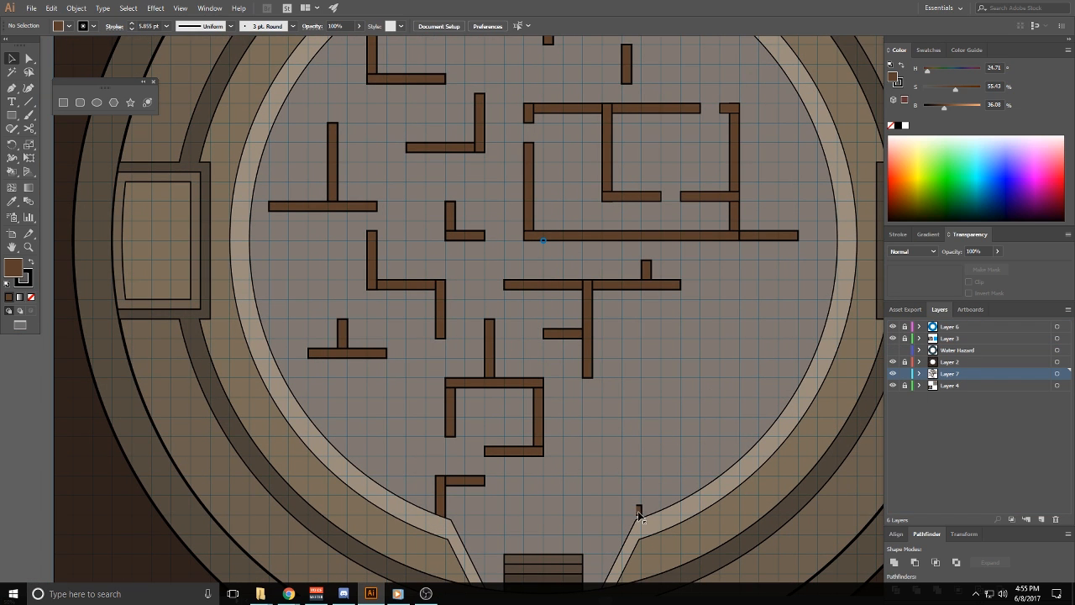
left_click(905, 361)
Ungroup the Layer 2 artwork covering the maze walls at the lower entrance
left_click(636, 509)
key("ctrl+shift+g")
left_click(671, 458)
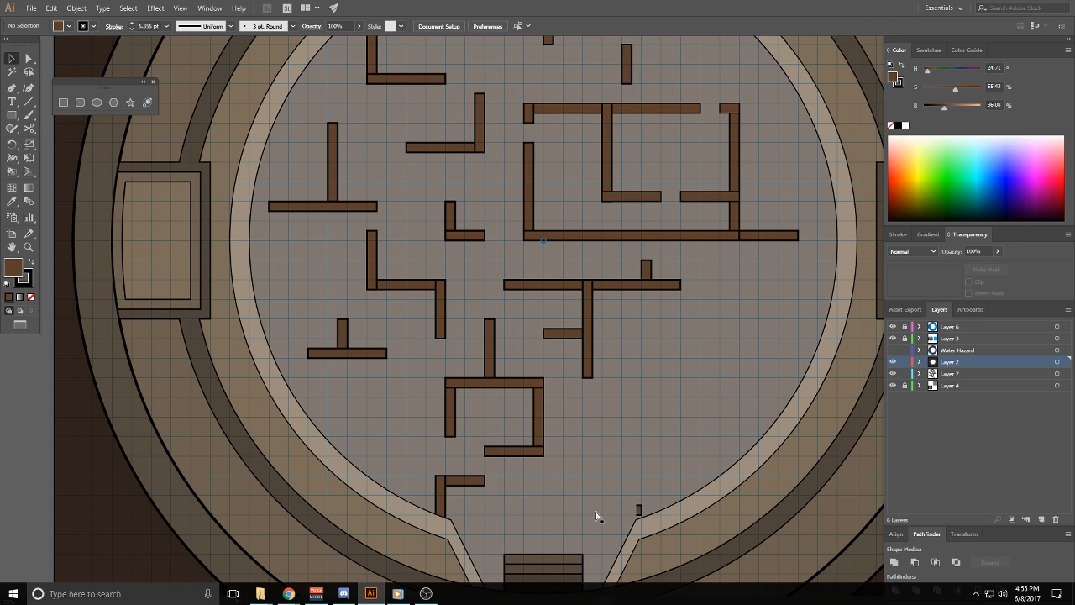
Subtract the grey floor shape at the lower entrance from the surrounding brown ring with Minus Front
left_click(597, 514)
key("Delete")
key("ctrl+z")
scroll(684, 431, "down", 2)
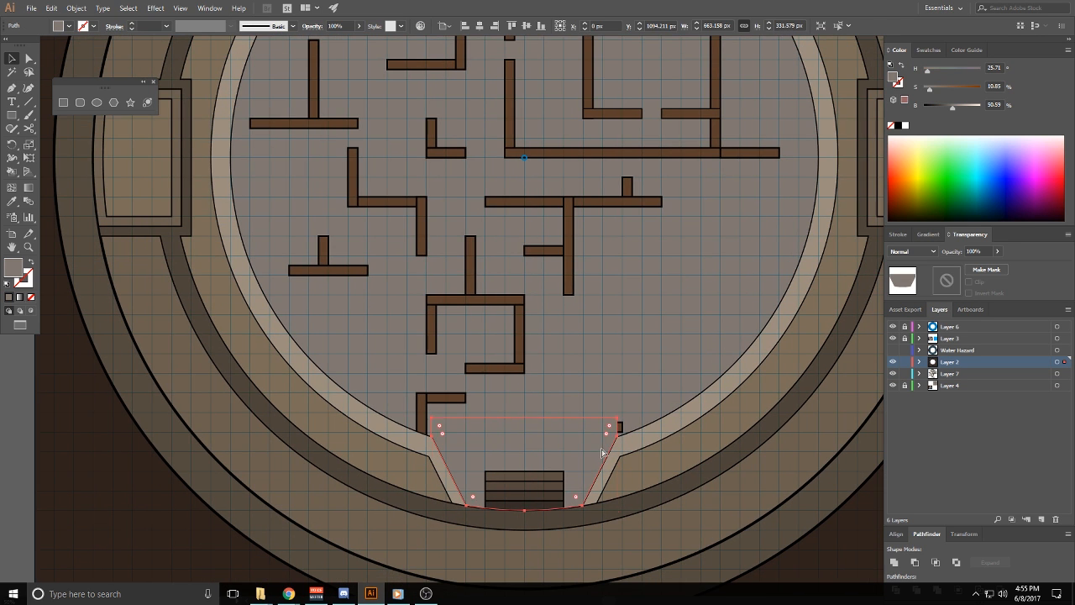
left_click(669, 466, "shift")
left_click(915, 563)
left_click(693, 366)
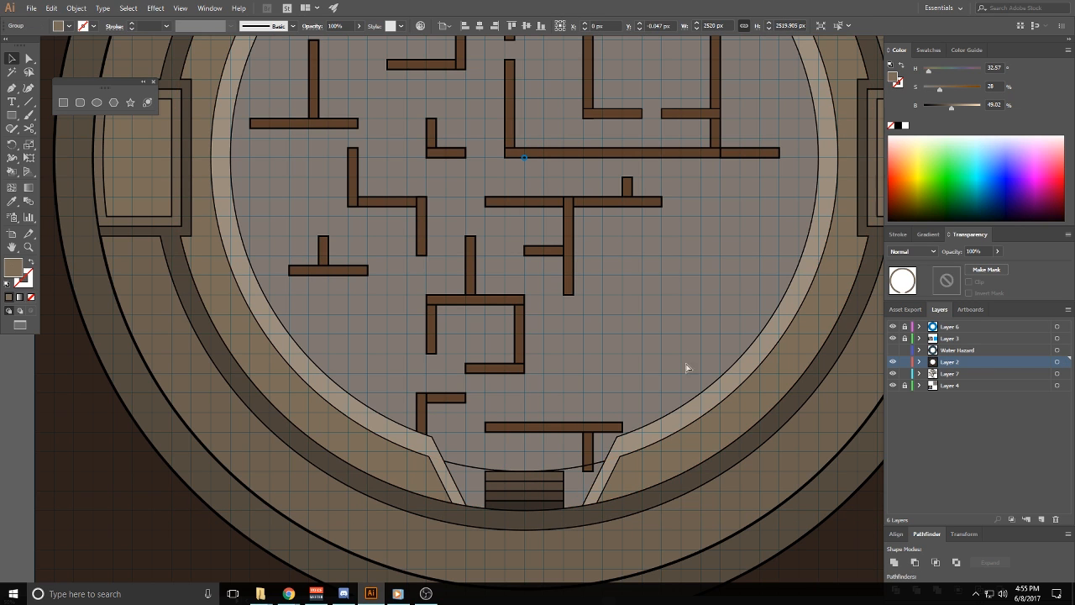
Isolate the ring group and cut the lower entrance floor shape out of its inner circle outline with Minus Front
left_click(573, 466)
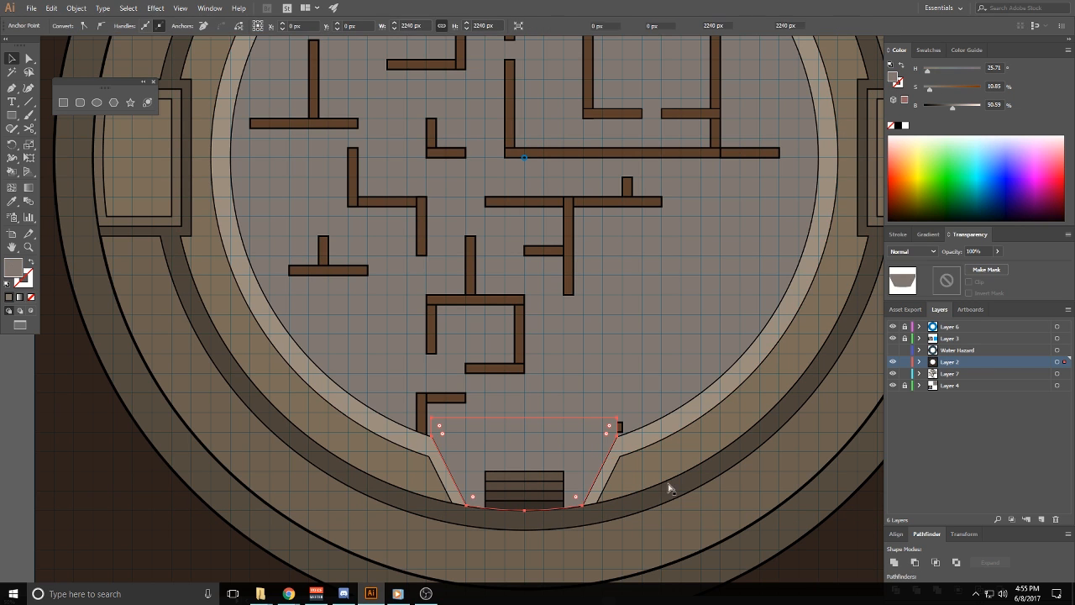
key("Delete")
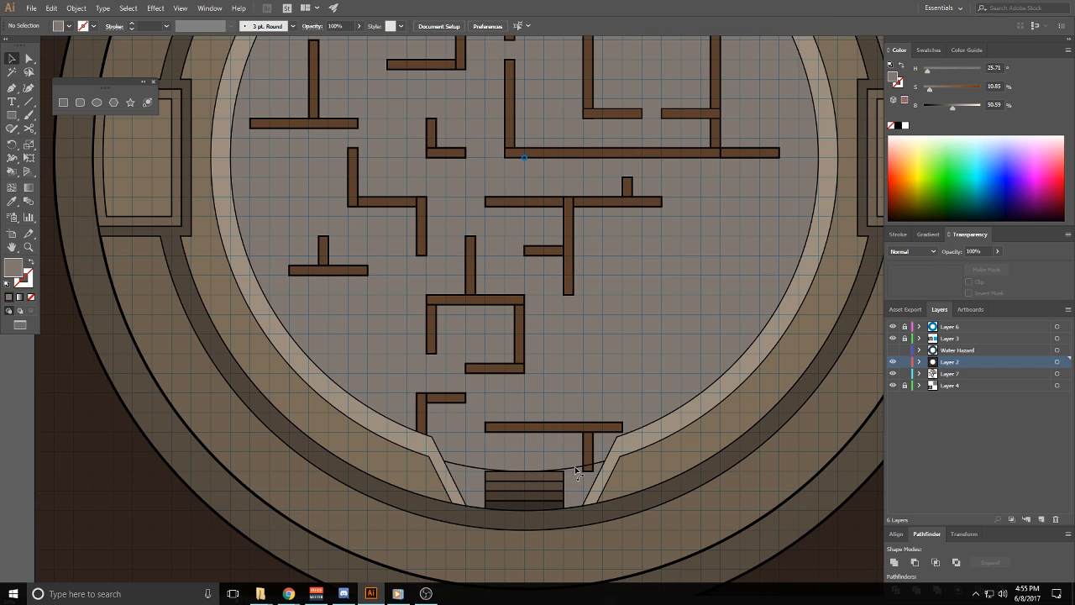
left_click(575, 466)
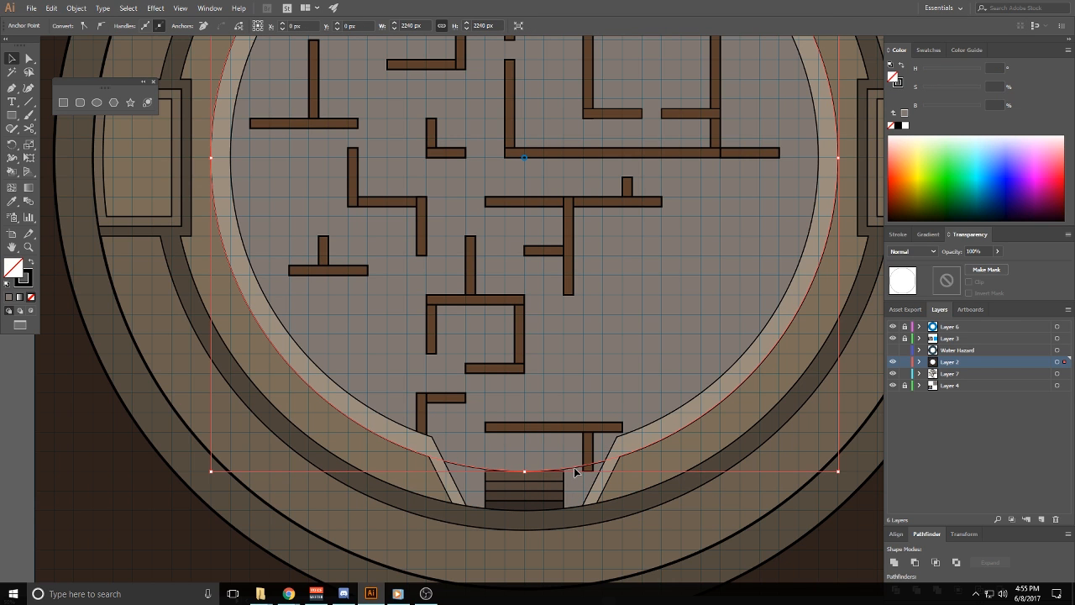
double_click(574, 467)
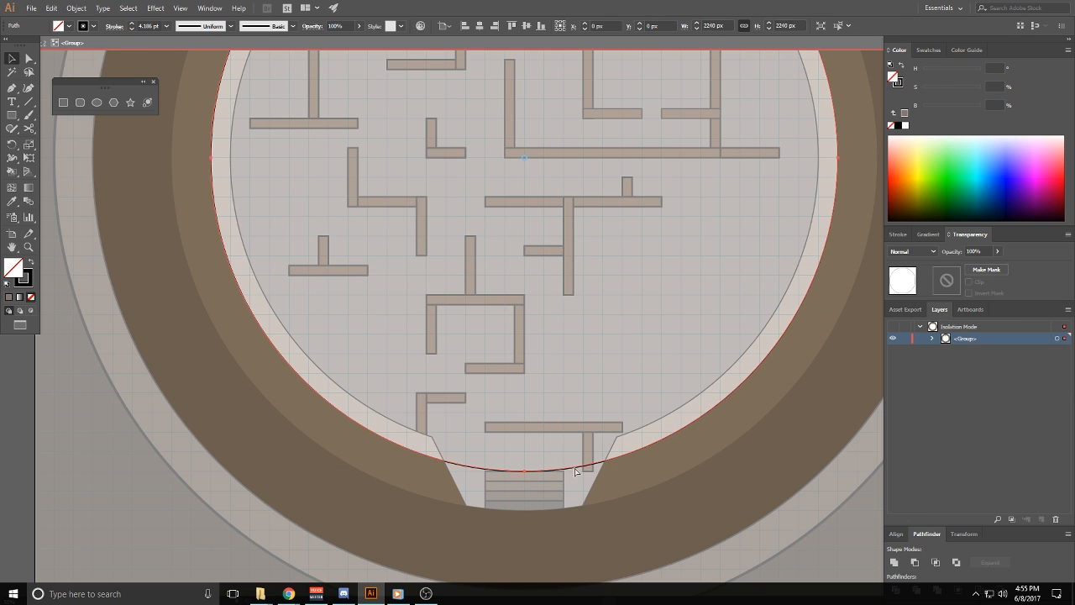
left_click(576, 471)
left_click(530, 389)
left_click_drag(544, 487, 546, 489)
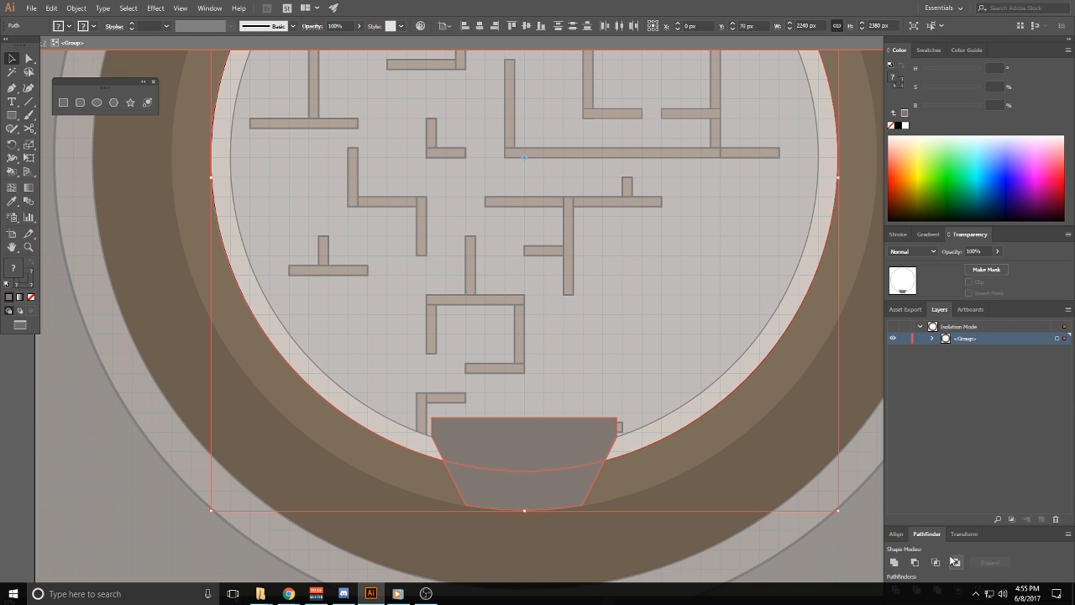
left_click(915, 562)
Remove the leftover outline segment around the lower entrance opening
left_click(639, 330)
left_click(543, 447)
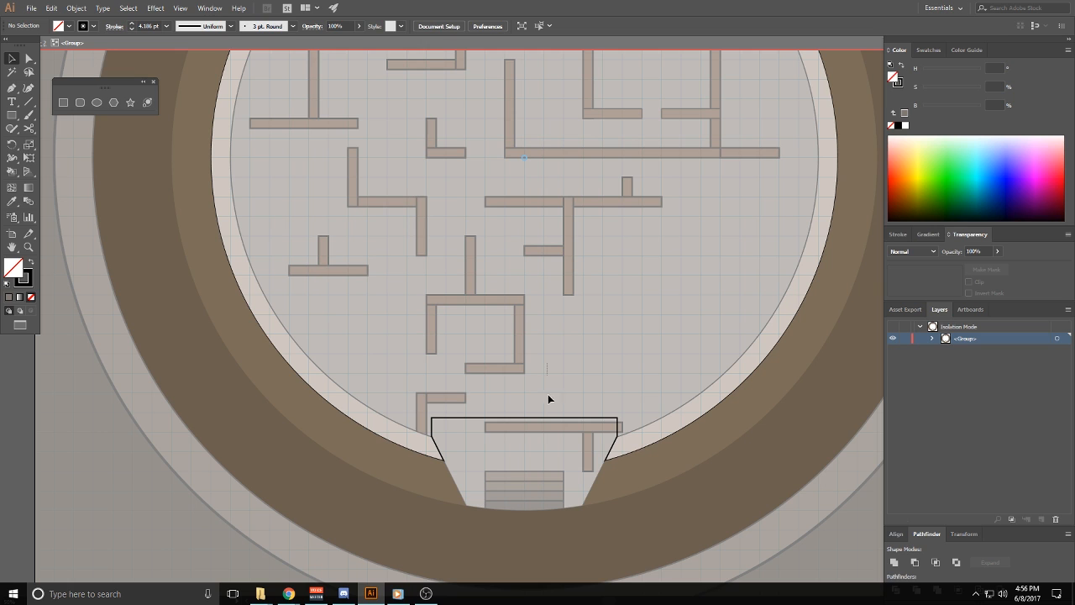
left_click(617, 453)
left_click(628, 469)
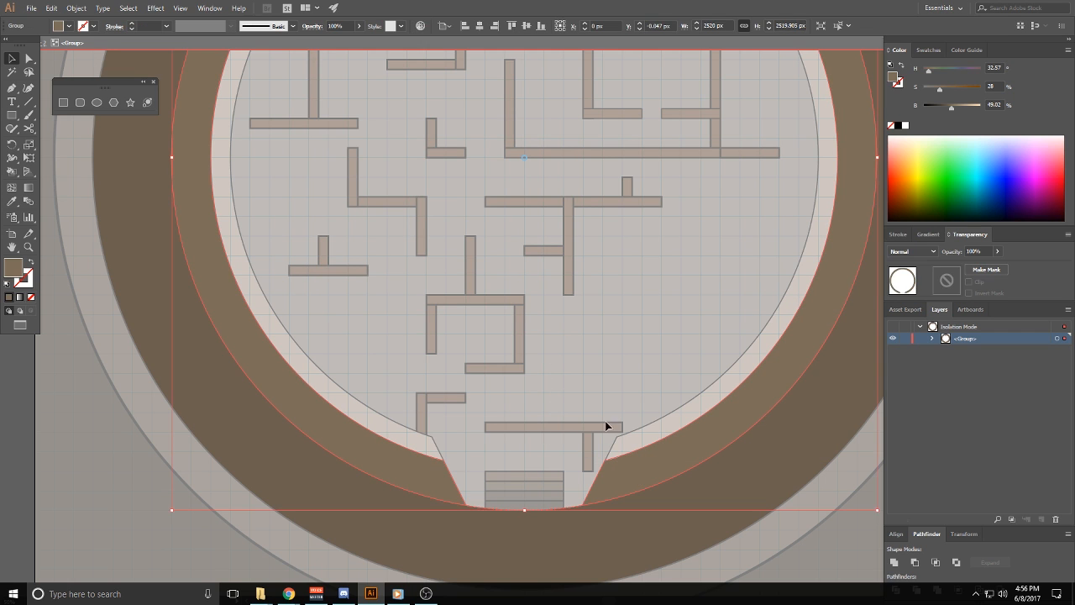
left_click(604, 336)
Cut the upper entrance floor shape, paste it in front, and subtract it from the ring and circle outline with Minus Front
left_click_drag(596, 133, 589, 434)
left_click(540, 168)
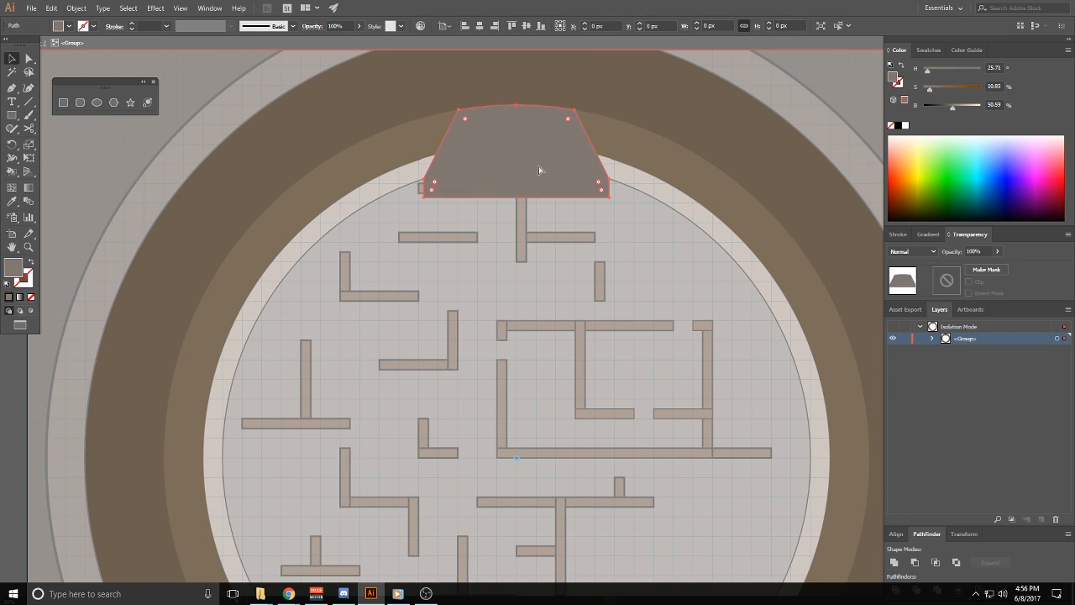
key("ctrl+x")
left_click(509, 147)
key("ctrl+f")
left_click(614, 149, "shift")
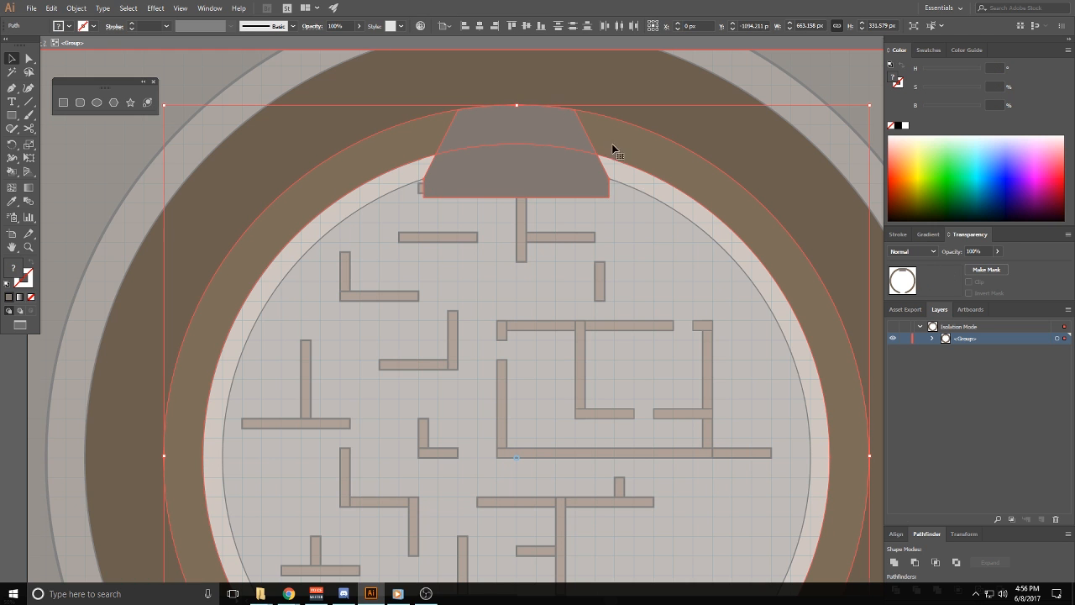
left_click(915, 562)
Leave isolation mode and return to the full set of layers
left_click(682, 396)
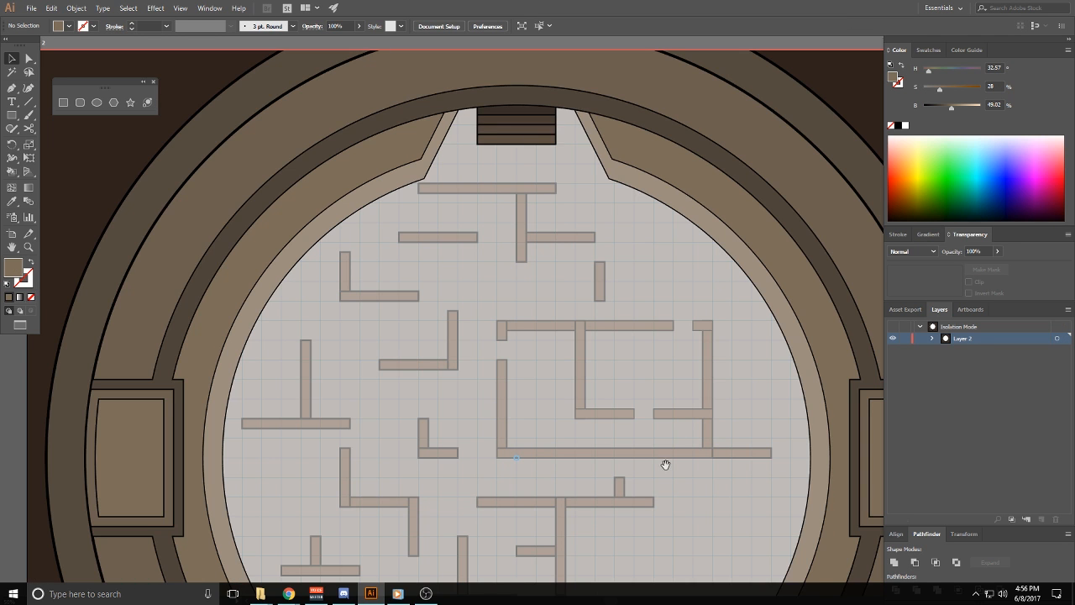
left_click_drag(665, 463, 639, 453)
scroll(639, 294, "down", 5)
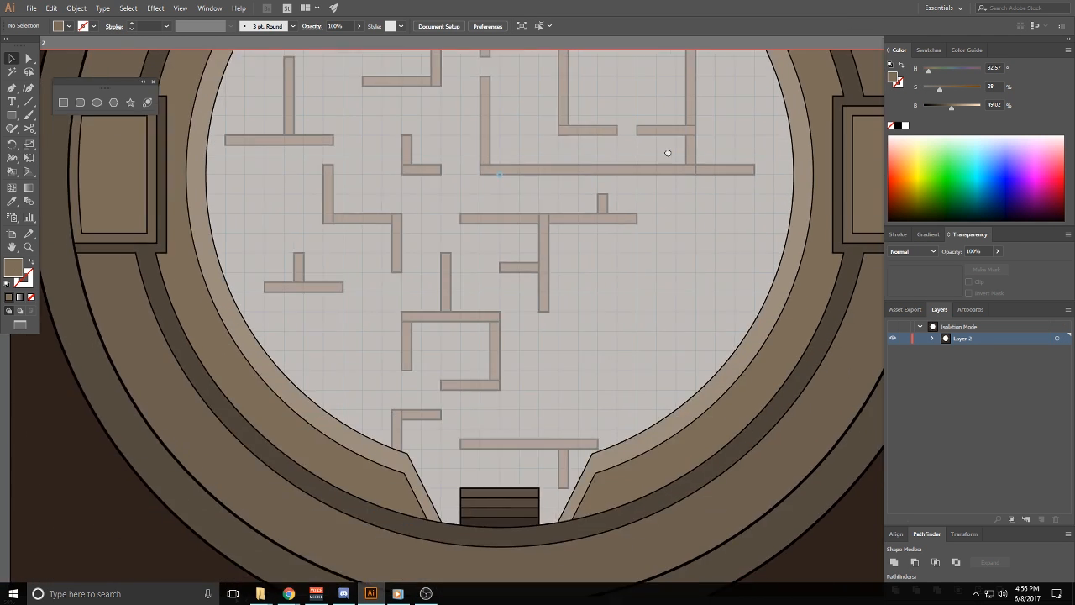
double_click(662, 274)
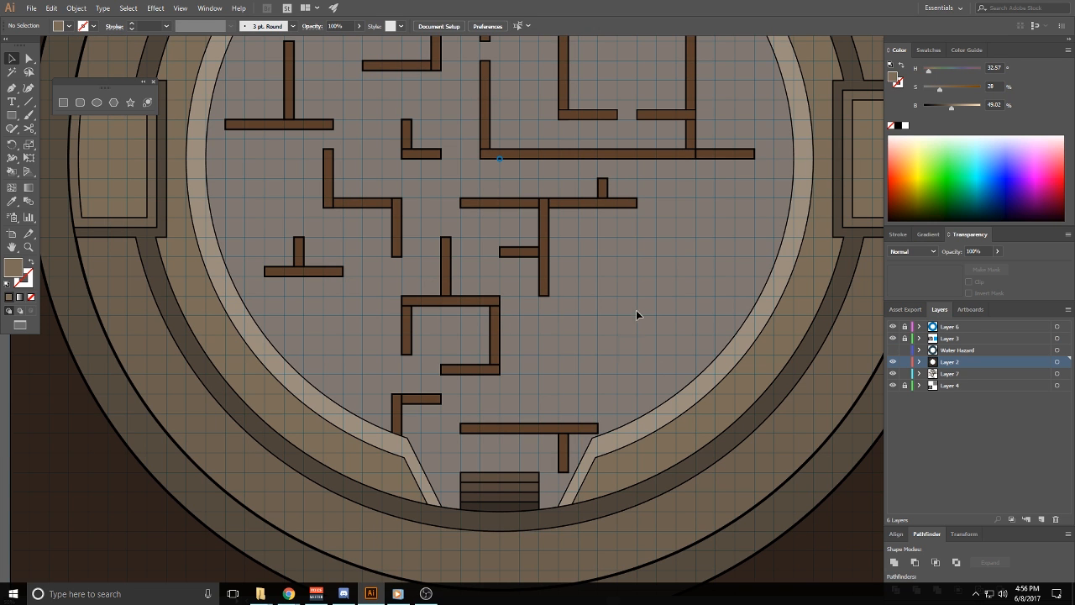
Draw a 35 × 140 px vertical bar on Layer 7 rising from the left end of the wall below the upper stairs
scroll(571, 320, "up", 5)
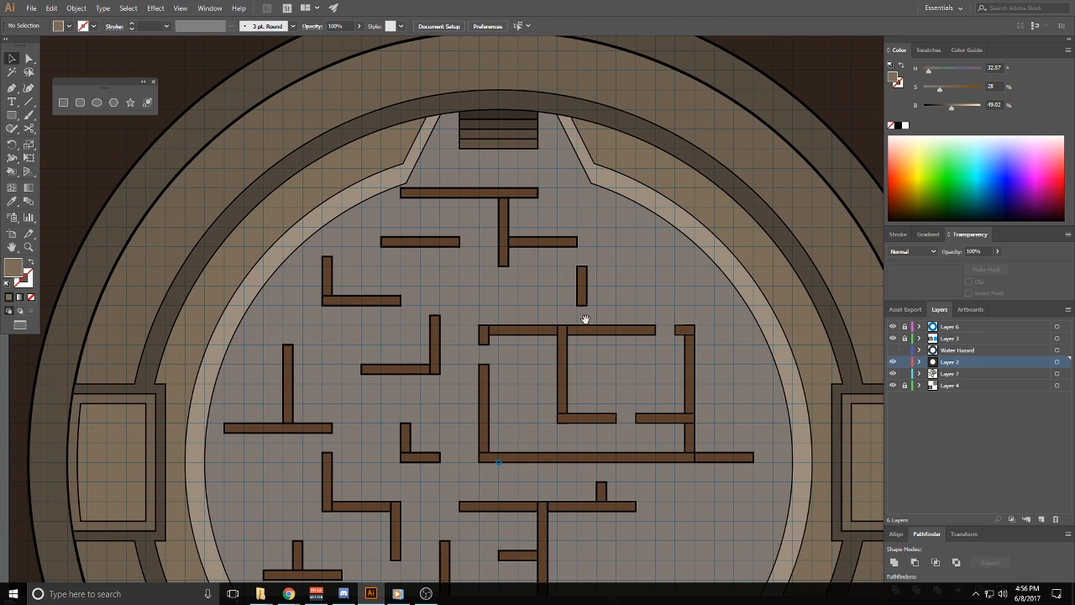
left_click(12, 115)
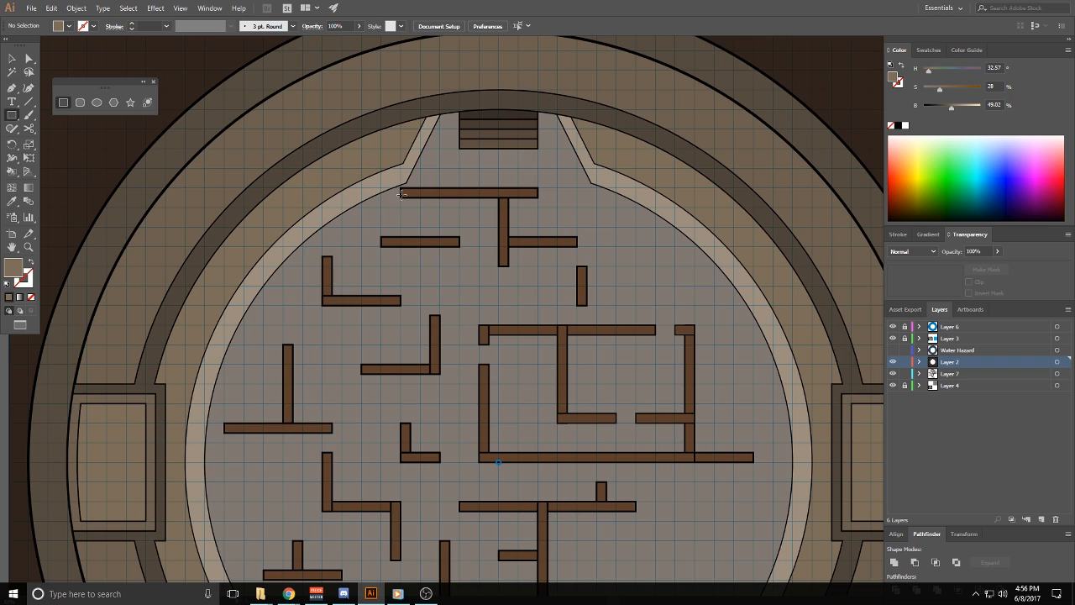
left_click_drag(407, 165, 409, 159)
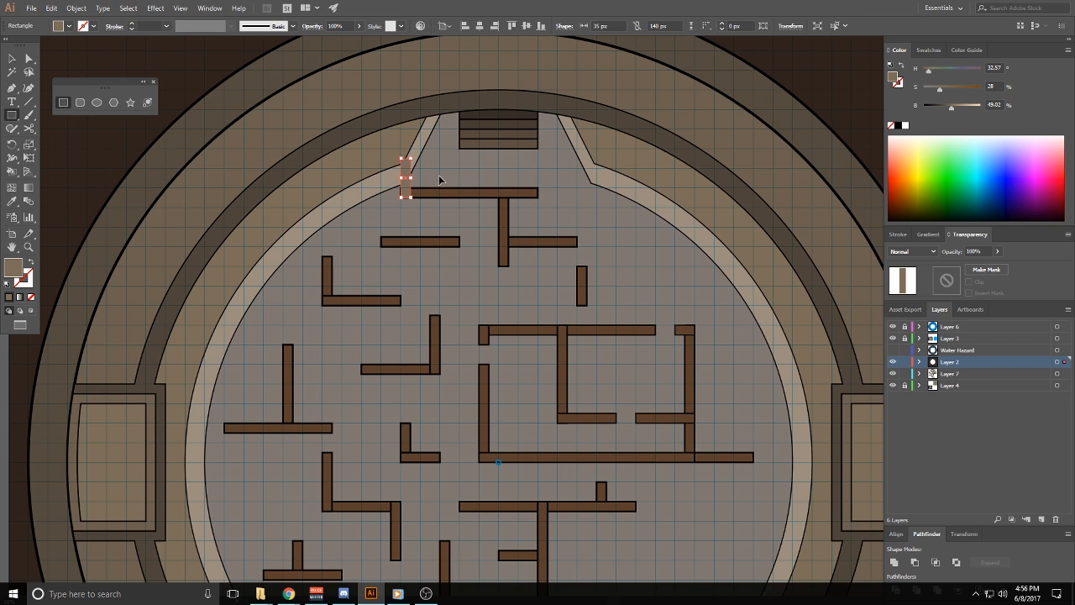
key("ctrl+z")
left_click(413, 193, "ctrl")
key("ctrl+shift+z")
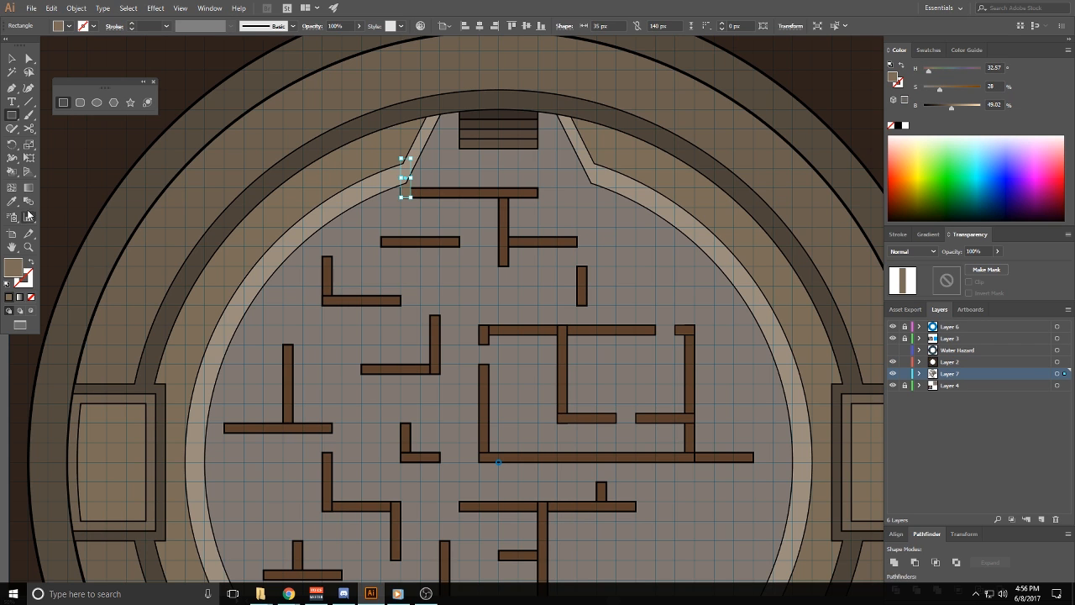
Match the new bar beside the upper entrance to the maze walls' brown fill and black stroke
left_click(12, 201)
left_click(488, 194)
key("ctrl+shift+a")
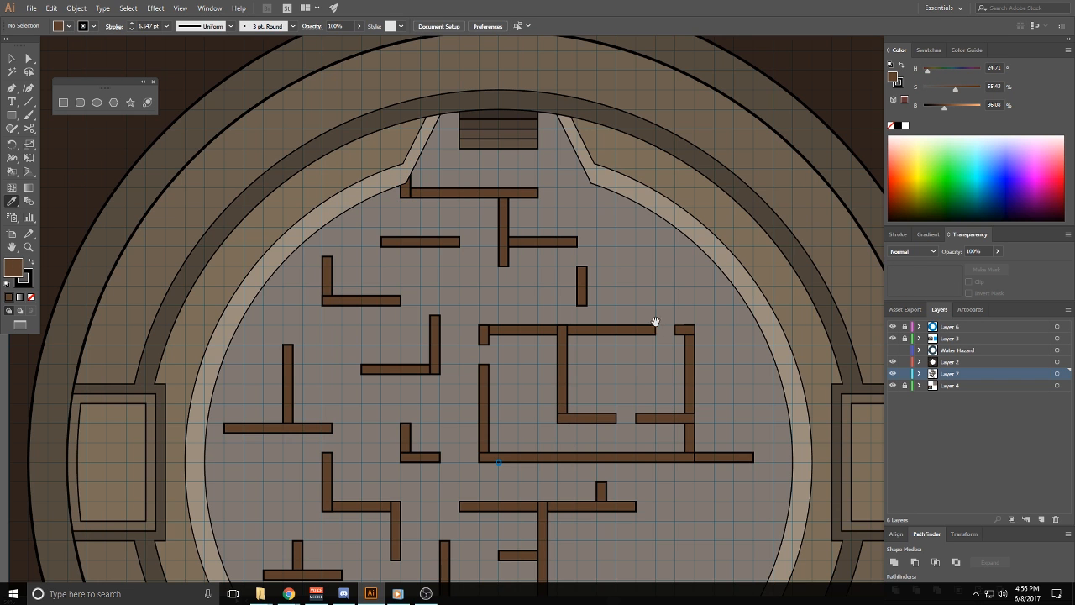
Draw a 560 × 35 px horizontal wall reaching the lower-right arena edge, with one vertical wall above it and a 35 × 175 px one below
scroll(639, 233, "down", 4)
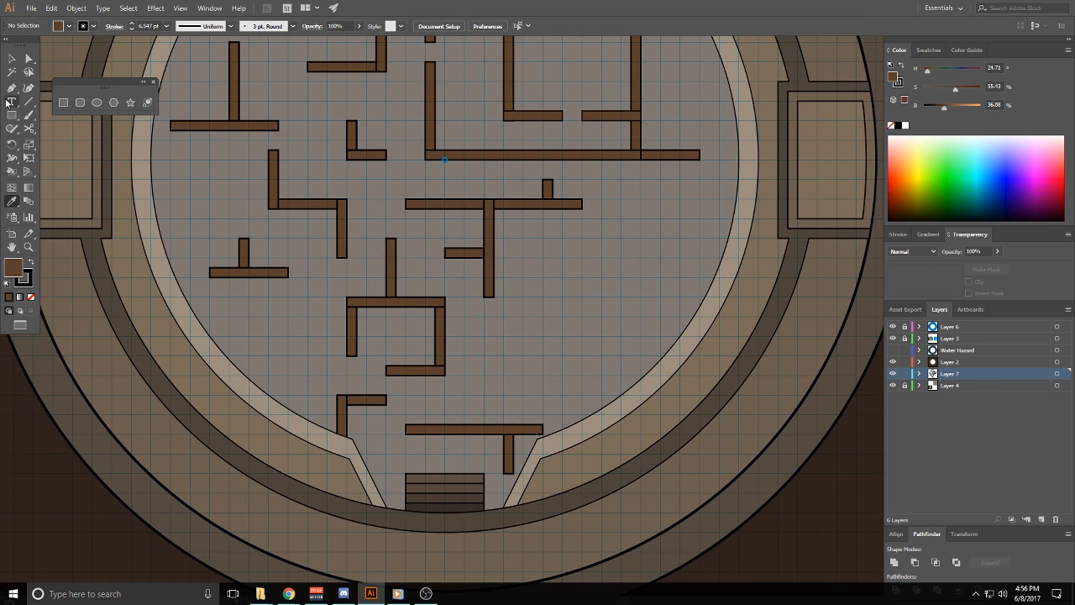
left_click(11, 59)
scroll(513, 303, "up", 2)
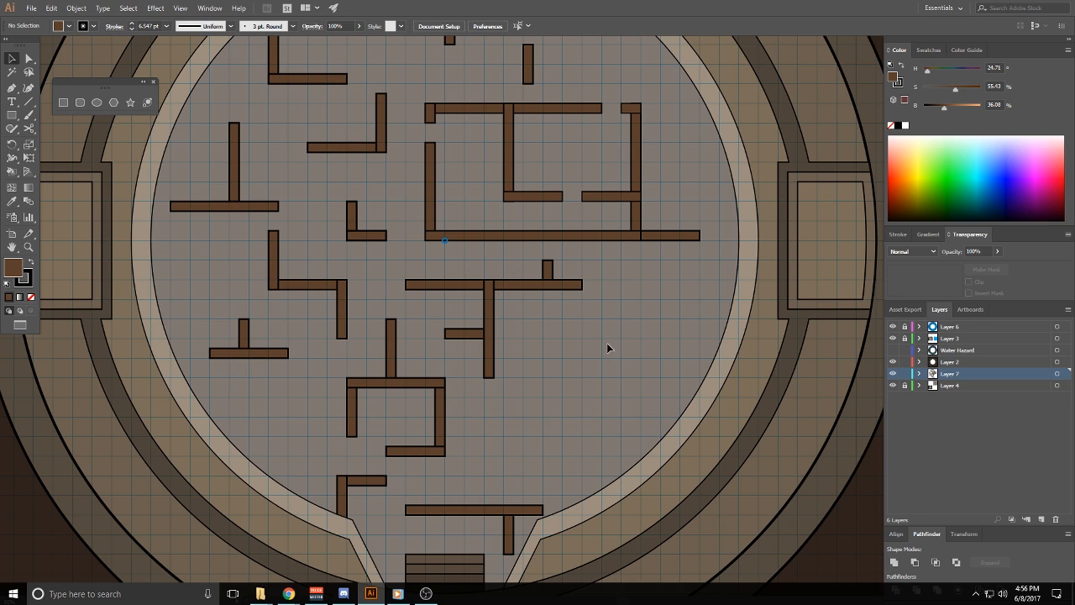
left_click(16, 126)
left_click(14, 118)
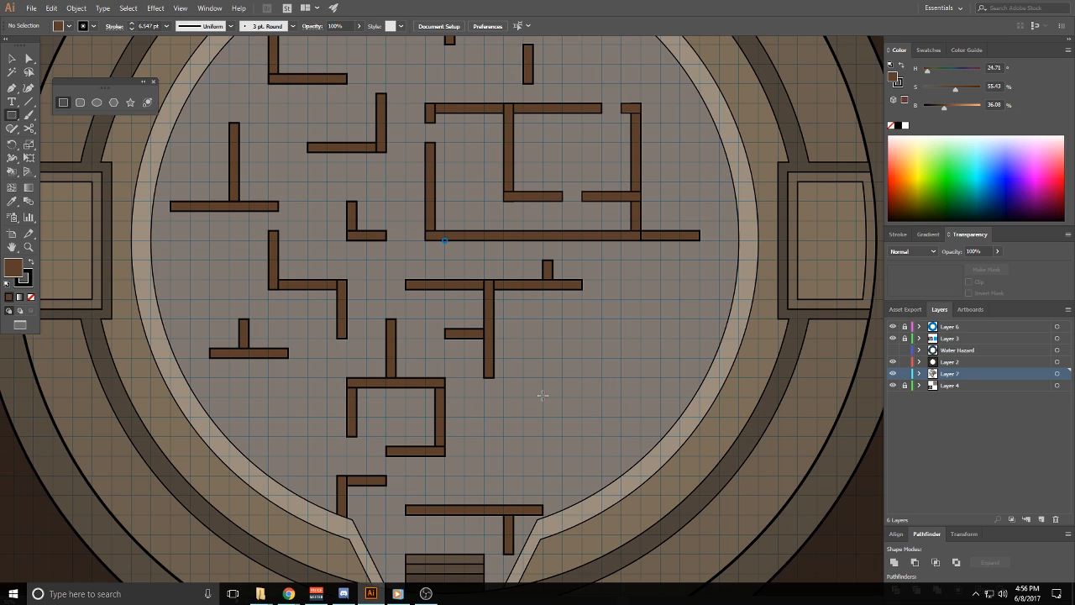
mouse_move(542, 395)
left_mouse_down()
mouse_move(691, 393)
mouse_move(701, 406)
left_mouse_up()
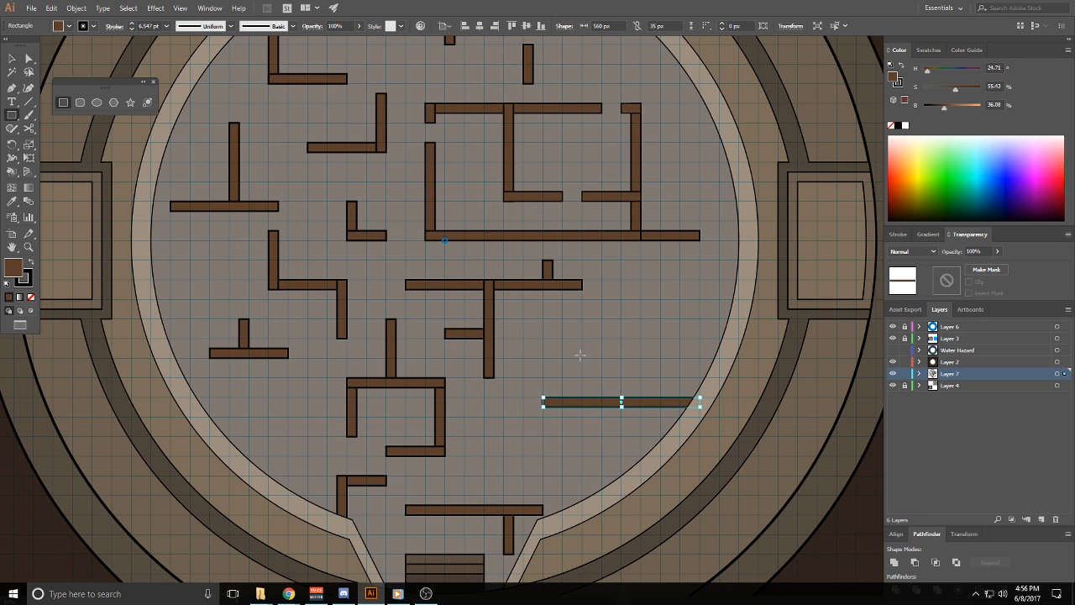
left_click(584, 384)
left_click(564, 314)
mouse_move(583, 339)
left_mouse_down()
mouse_move(592, 398)
mouse_move(632, 457)
left_mouse_up()
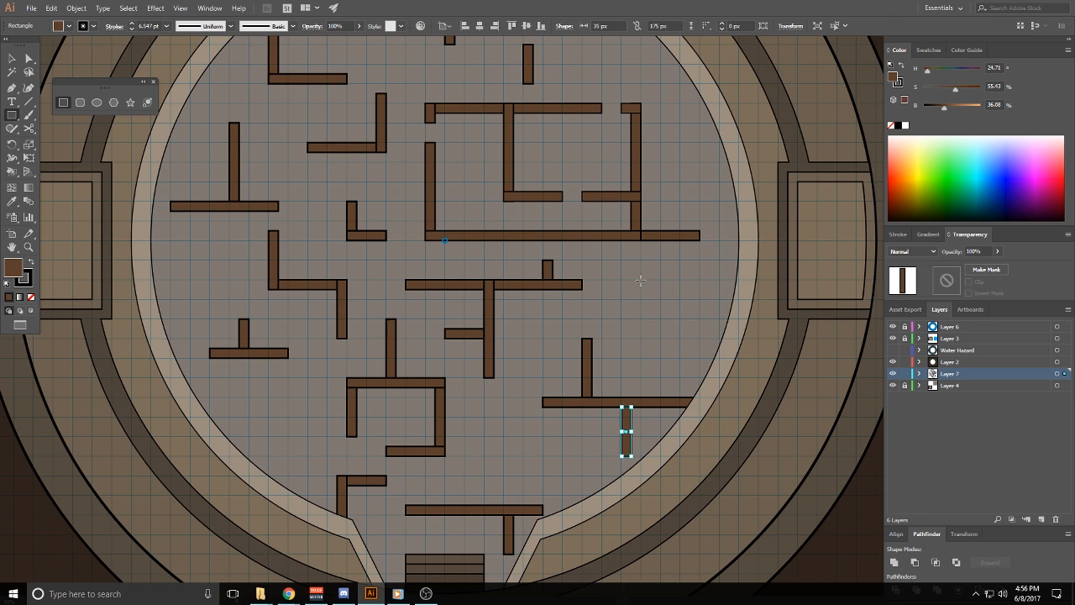
Draw two L-shaped walls meeting the arena's right edge, the lower one from 35 × 280 px and 350 × 35 px bars
left_click_drag(640, 280, 651, 357)
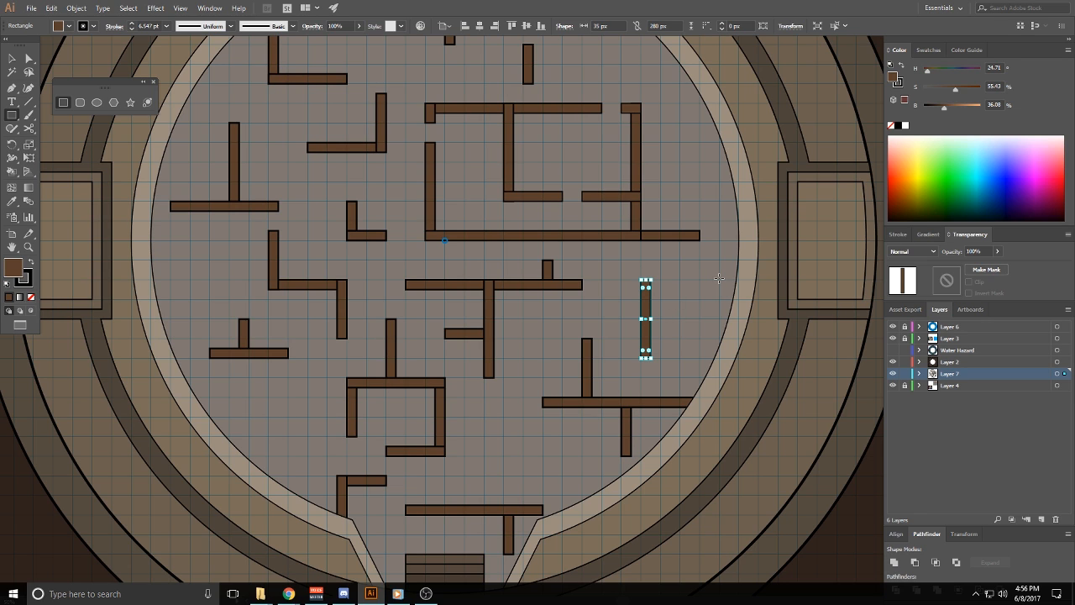
left_click_drag(740, 280, 641, 290)
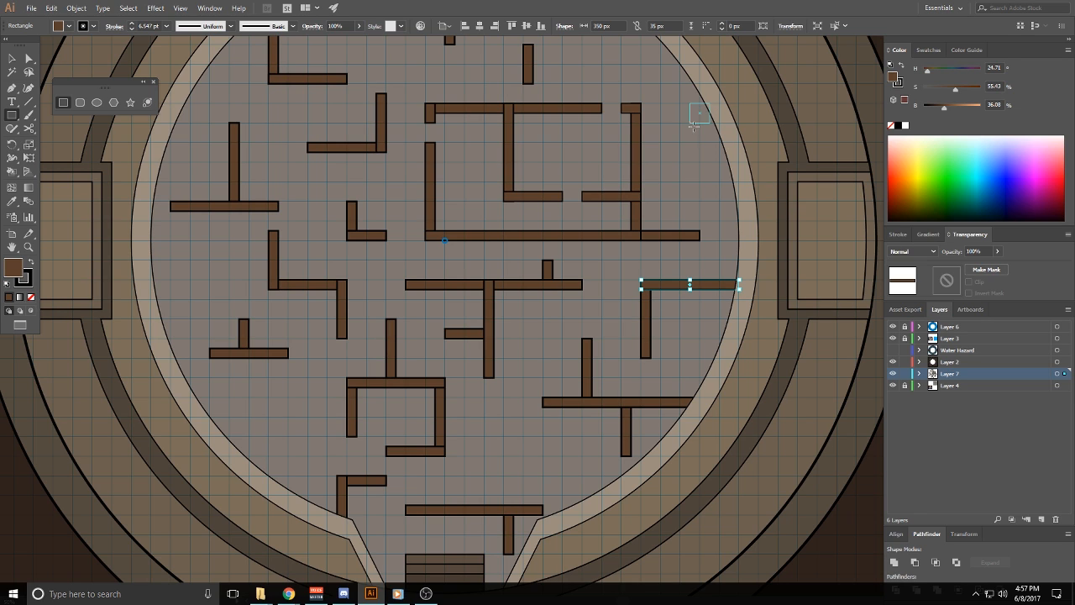
left_click_drag(710, 102, 704, 182)
left_click_drag(702, 103, 702, 83)
left_click(732, 202, "ctrl")
mouse_move(702, 183)
left_mouse_down()
mouse_move(681, 172)
mouse_move(660, 182)
mouse_move(704, 211)
left_mouse_up()
left_click(700, 220, "ctrl")
Lock Layer 2 and set the stroke weight of all maze walls to 5 pt
scroll(411, 191, "up", 5)
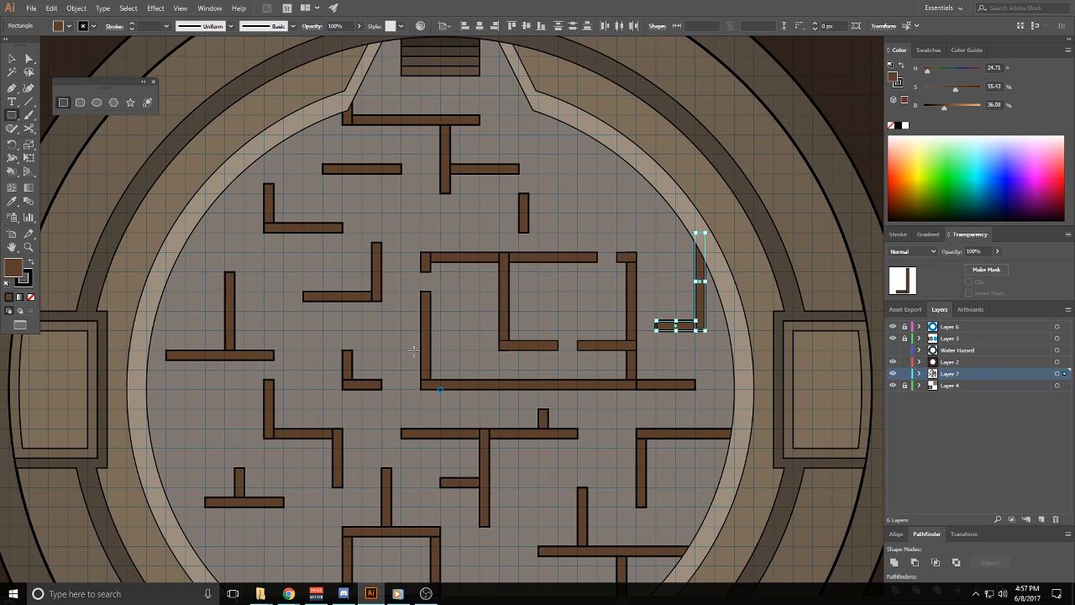
key("ctrl+a")
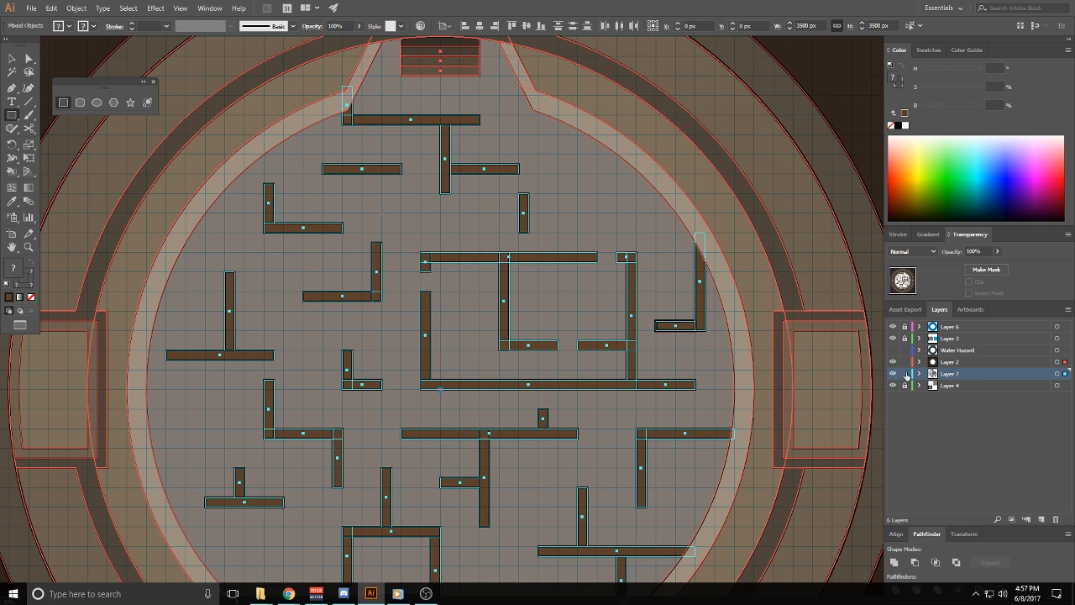
left_click(904, 363)
scroll(654, 361, "down", 2)
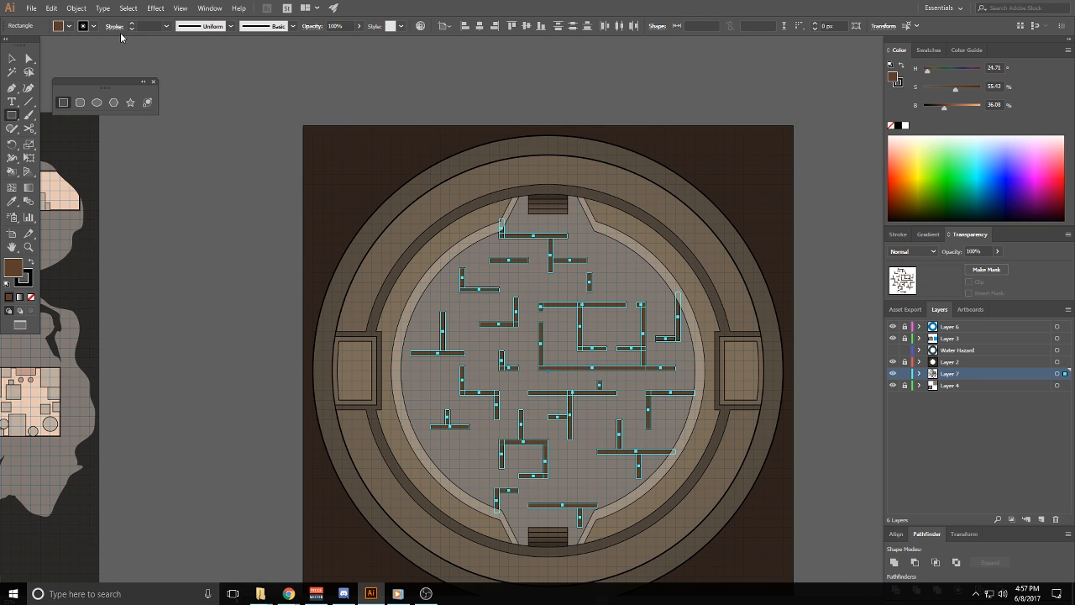
left_click(150, 26)
type("5")
key("Return")
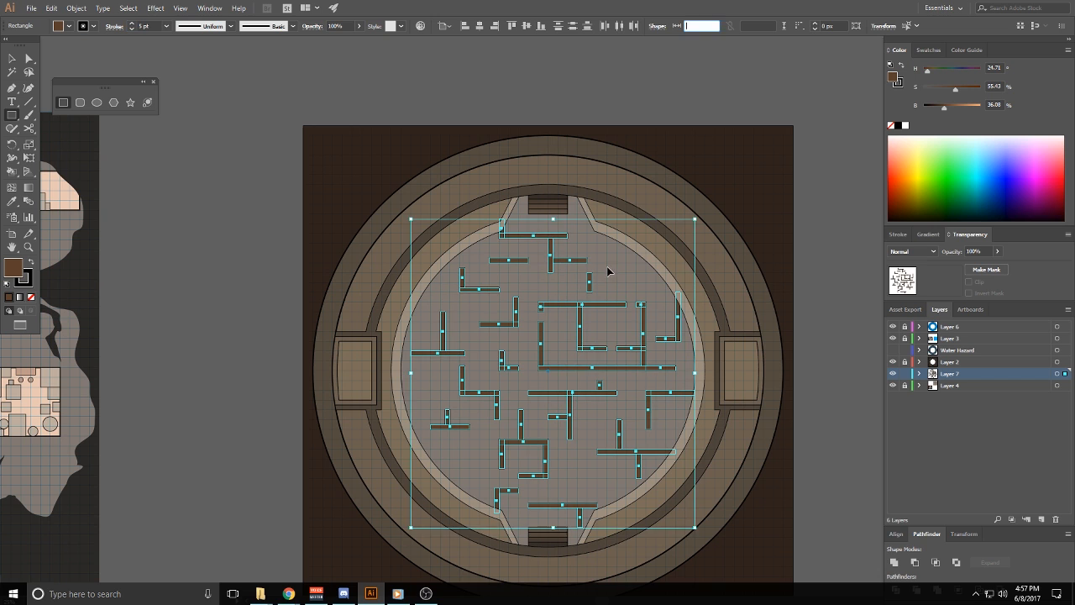
key("ctrl+shift+a")
Draw a vertical wall descending from the arena's upper-right edge, with a short horizontal arm extending left from it
left_click_drag(621, 323, 581, 305)
scroll(590, 262, "up", 3)
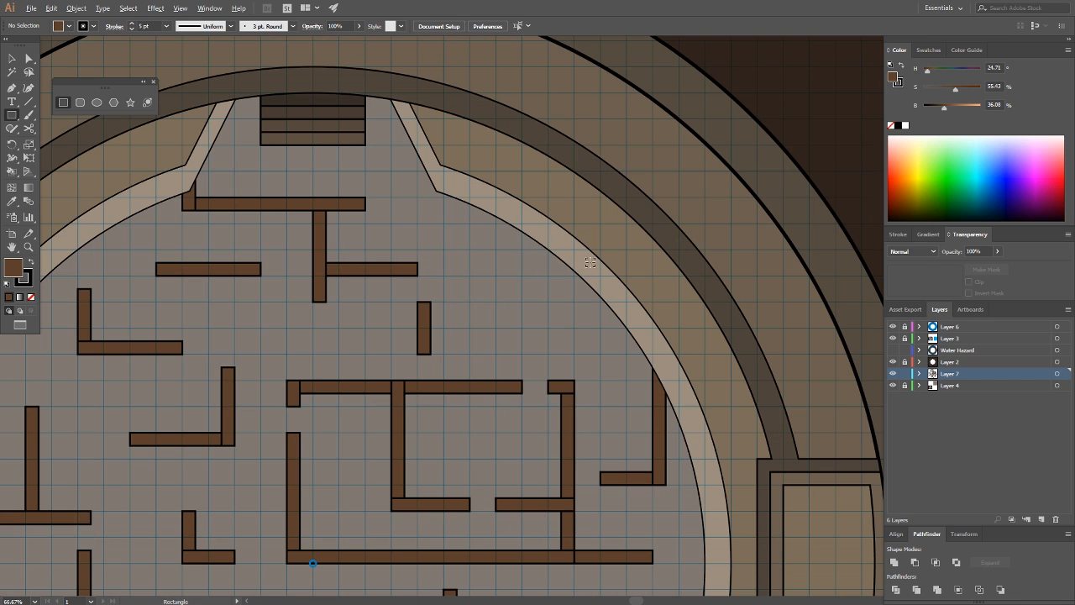
left_click_drag(522, 224, 535, 327)
key("ctrl+shift+a")
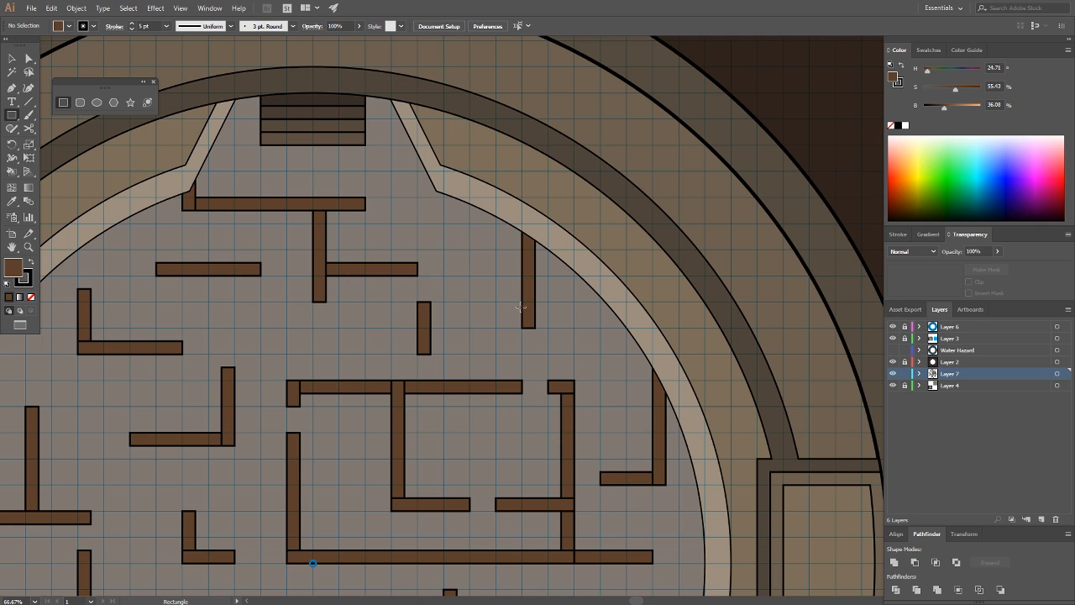
left_click_drag(522, 289, 466, 303)
key("ctrl+shift+a")
Extend the lower-right vertical wall to the arena edge and enclose a room with a left wall, a small stub and a gapped bottom wall
left_click_drag(515, 451, 636, 162)
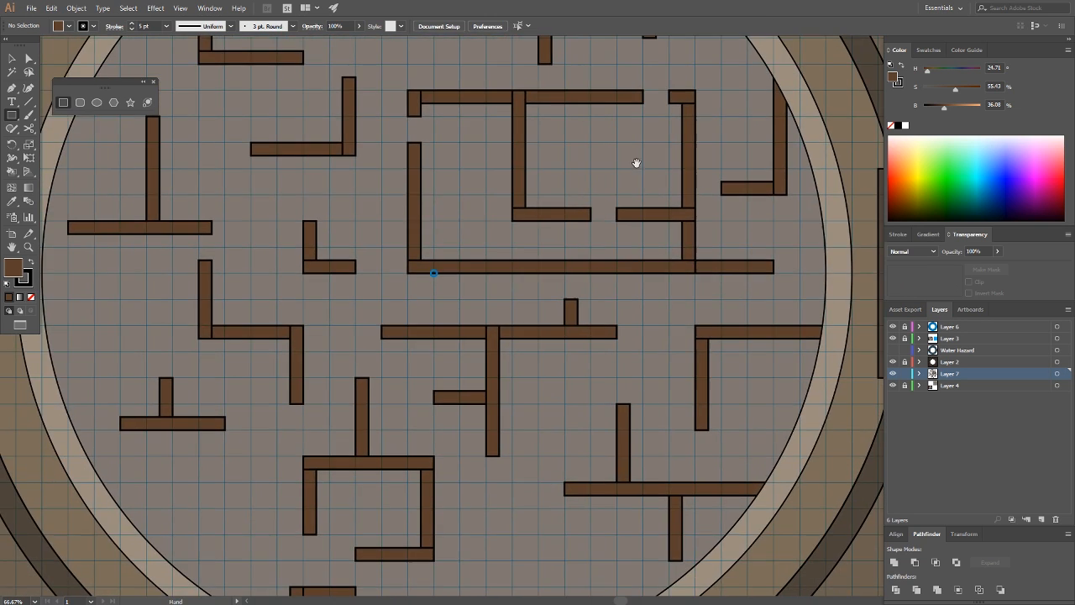
scroll(636, 162, "down", 5)
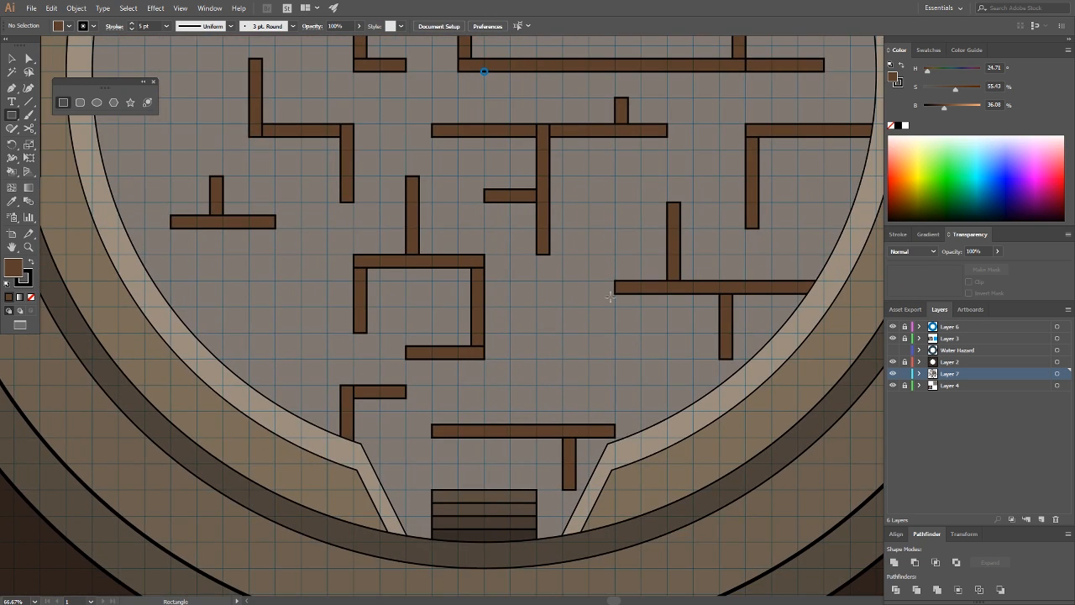
left_click_drag(724, 361, 730, 393)
key("ctrl+shift+a")
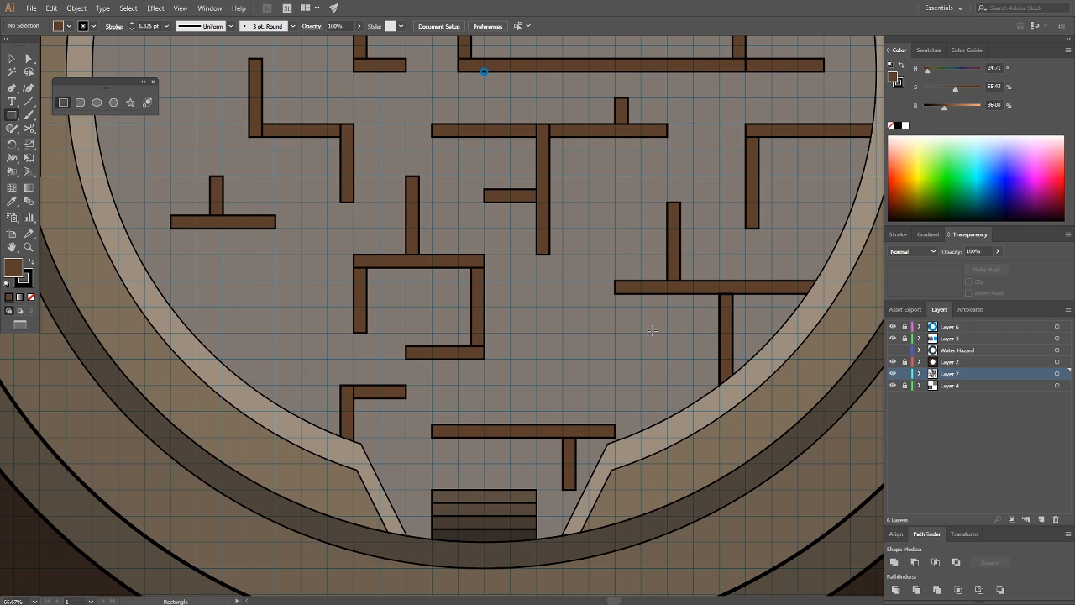
left_click(621, 287, "ctrl")
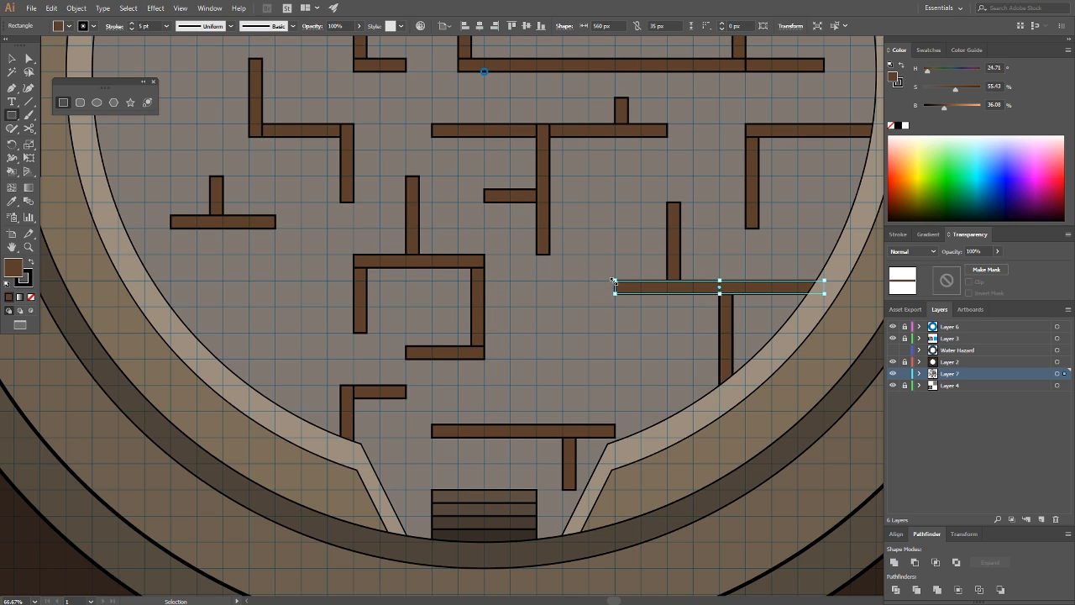
mouse_move(616, 287)
left_mouse_down()
mouse_move(589, 286)
mouse_move(597, 384)
mouse_move(615, 372)
mouse_move(734, 373)
left_mouse_up()
key("ctrl+shift+a")
key("ctrl+shift+a")
key("ctrl+shift+a")
Delete the isolated 280 × 35 px horizontal wall in the upper-left part of the maze
key("space")
left_click_drag(587, 189, 645, 392)
left_click_drag(521, 257, 649, 420)
key("space")
left_click_drag(537, 252, 661, 361)
key("v")
left_click(567, 252)
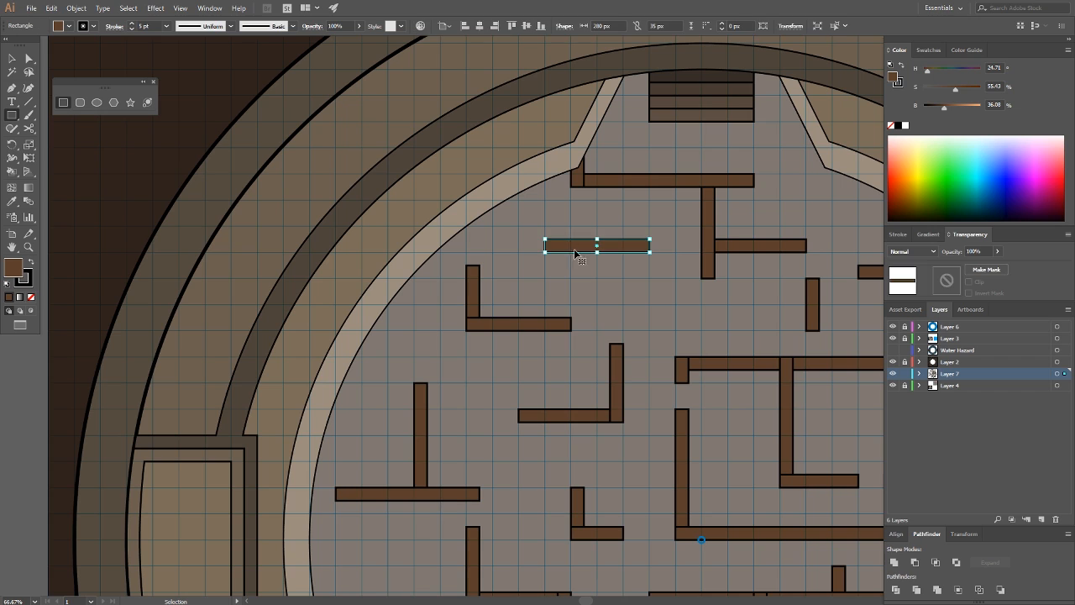
left_click(576, 275)
Extend the vertical arm of the upper-left L-shaped wall upward until it tucks beneath the arena edge
left_click(476, 288)
left_click(478, 282)
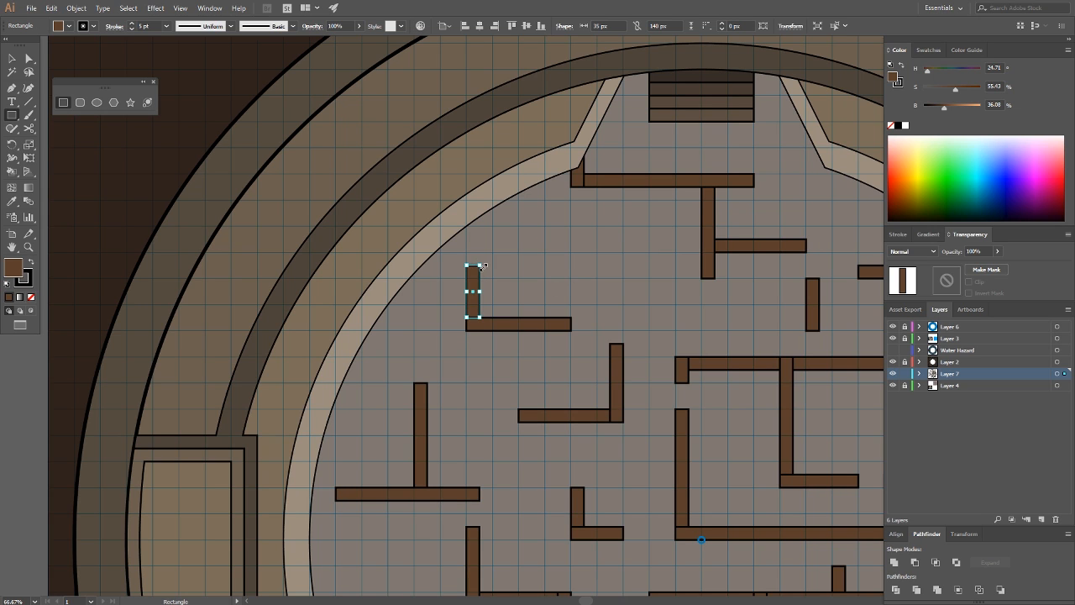
left_click_drag(479, 266, 473, 200)
left_click(581, 325)
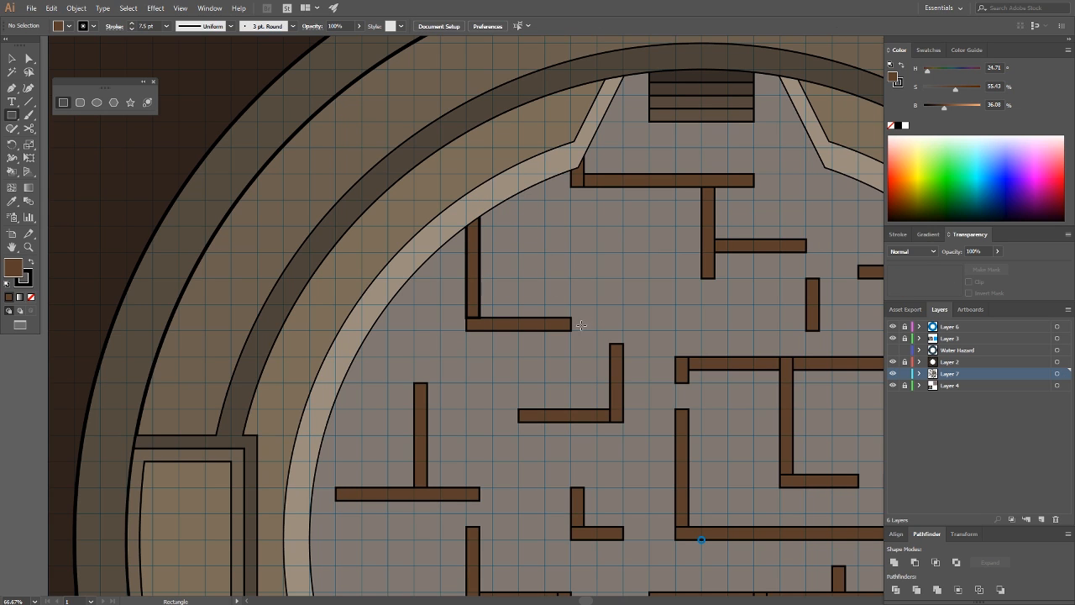
Add a square stub on the L-shaped wall's right end and a vertical wall above it, replacing the short bar beside the upper entrance
left_click_drag(558, 304, 571, 317)
left_click_drag(571, 278, 559, 162)
left_click(598, 216, "ctrl")
left_click(581, 181, "ctrl")
key("Delete")
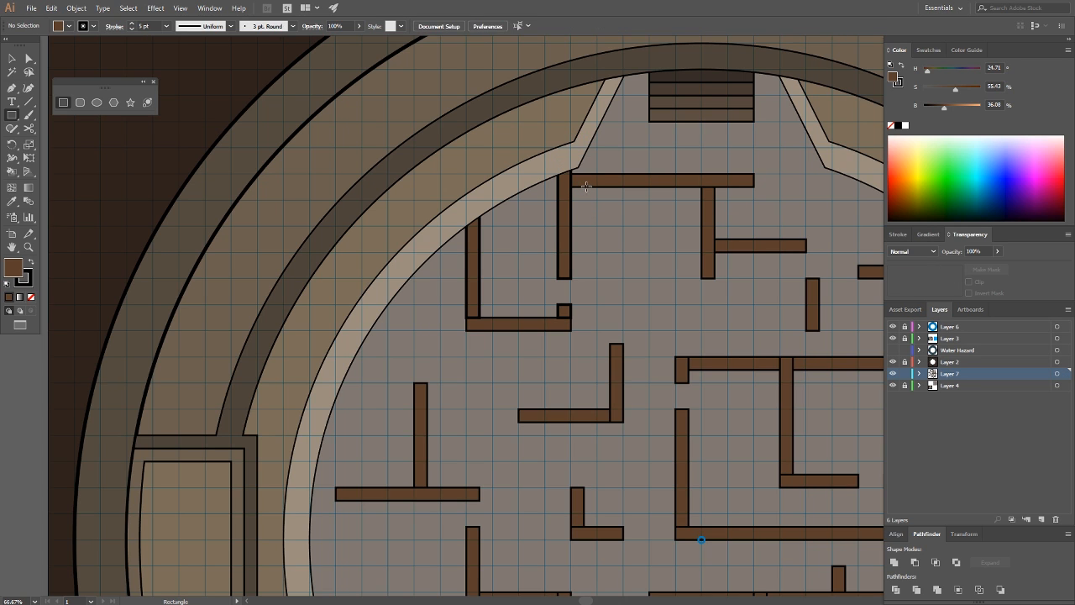
Reset the stroke of every maze wall to a uniform 5 pt
key("ctrl+a")
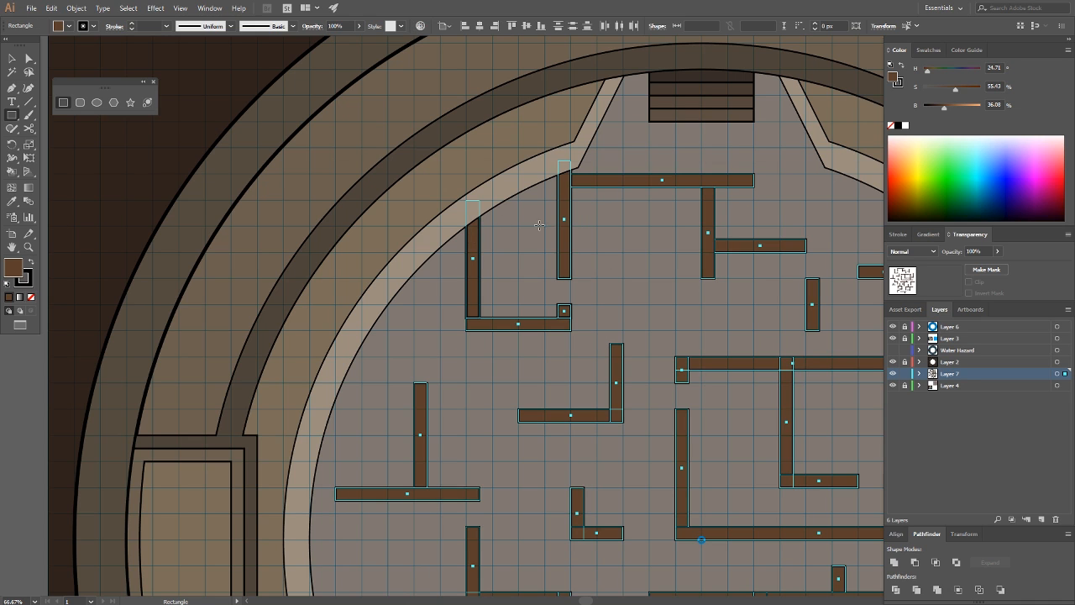
left_click(132, 24)
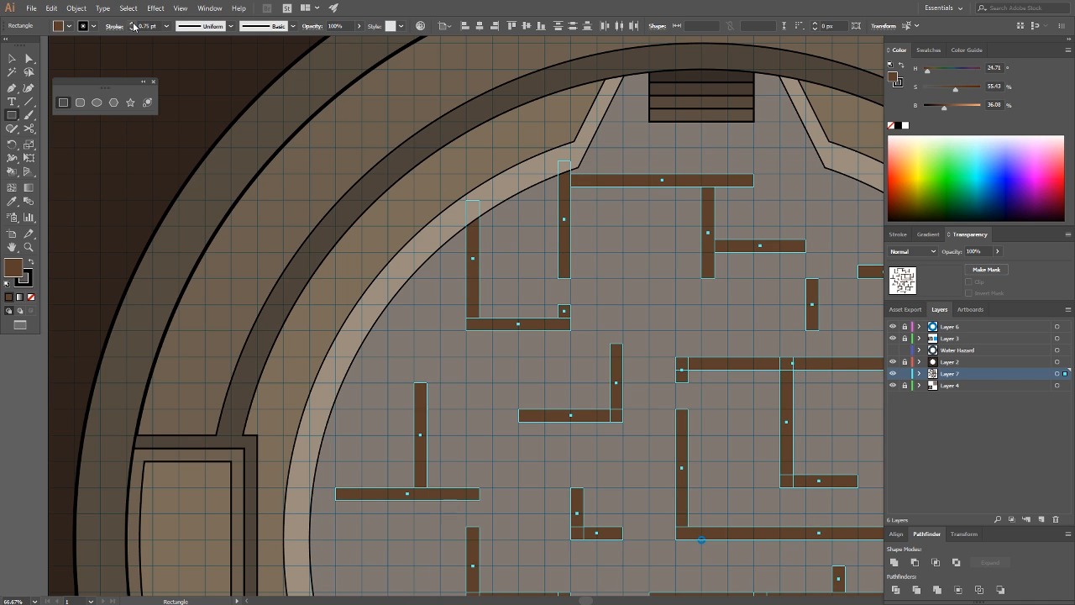
left_click(133, 24)
left_click(132, 25)
left_click(133, 24)
left_click(132, 24)
left_click(132, 24)
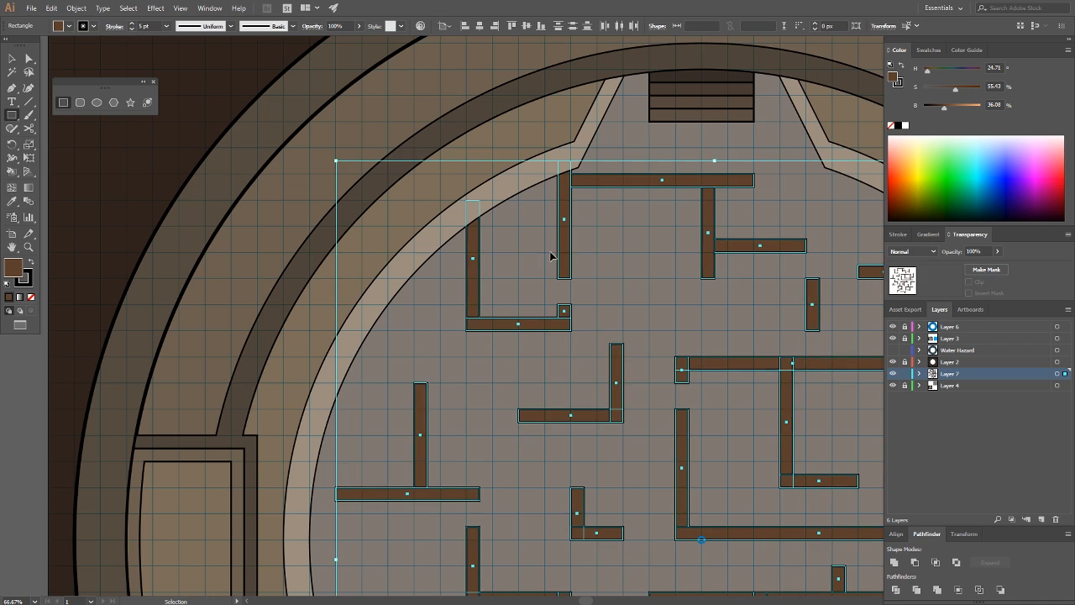
left_click(643, 352)
Draw a horizontal wall from the arena's lower-left edge with a short vertical stub rising at its right end
left_click_drag(643, 352, 418, 286)
scroll(490, 379, "down", 2)
left_click_drag(516, 495, 566, 378)
left_click_drag(439, 428, 518, 402)
scroll(517, 402, "up", 2)
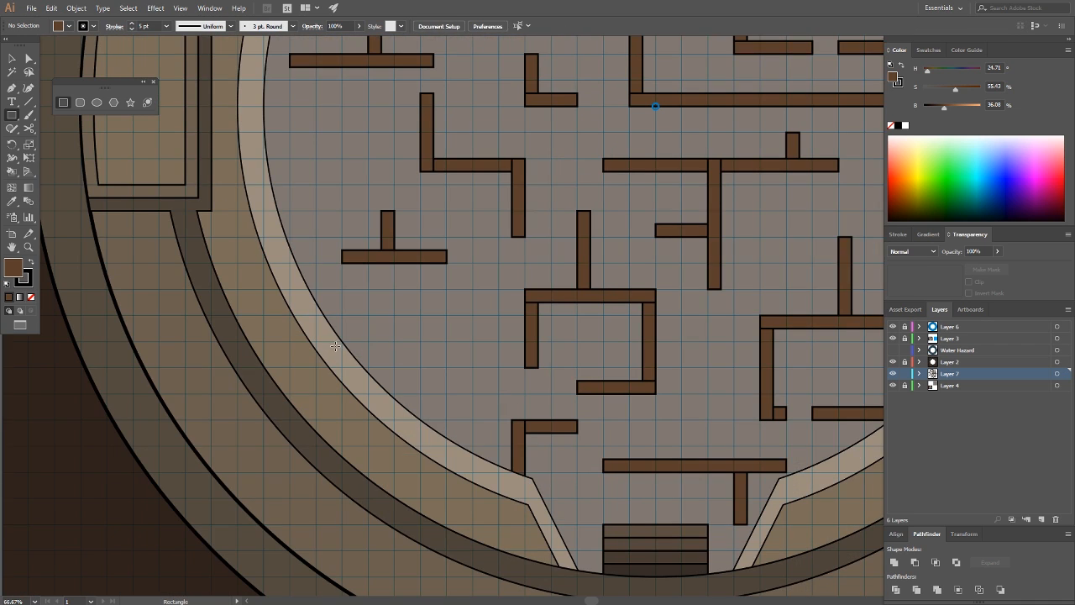
left_click_drag(341, 340, 474, 355)
key("ctrl+shift+a")
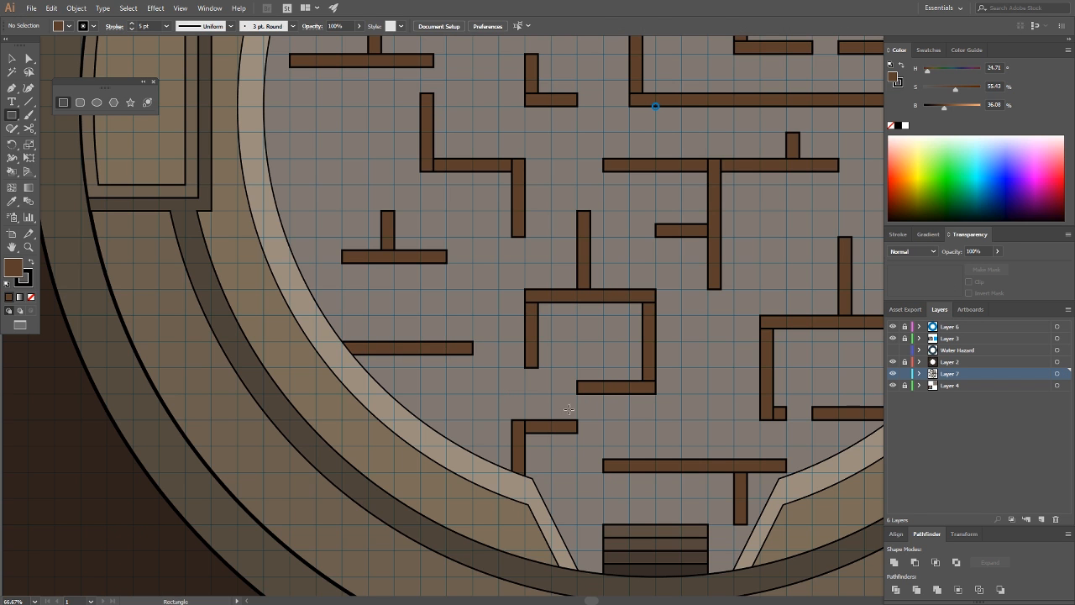
left_click_drag(668, 416, 605, 482)
left_click_drag(410, 409, 403, 379)
key("ctrl+shift+a")
Lengthen the left wall of the room above the lower stairs to 280 px and add a 35 × 35 px stub at its foot
left_click_drag(571, 393, 476, 343)
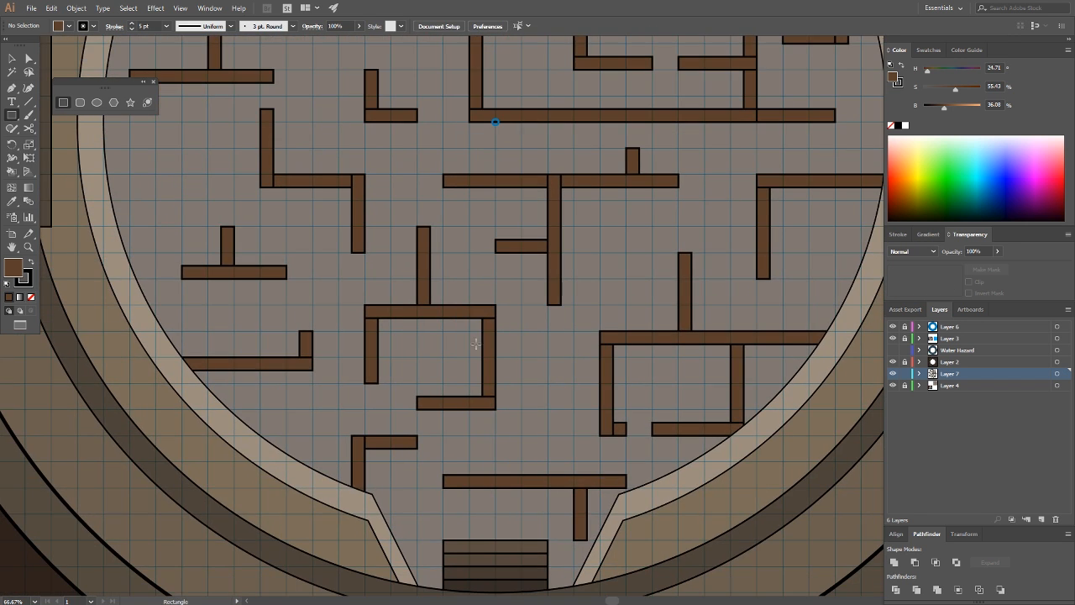
left_click(376, 384)
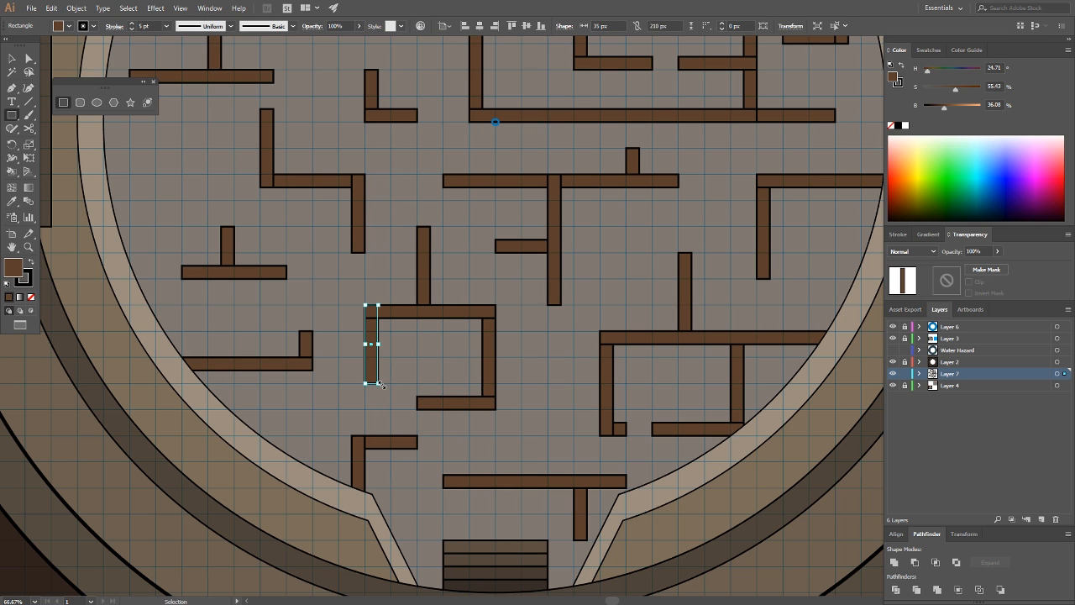
mouse_move(376, 389)
left_mouse_down()
mouse_move(381, 409)
mouse_move(379, 398)
left_mouse_up()
key("ctrl+shift+a")
key("ctrl+shift+a")
mouse_move(586, 418)
left_mouse_down()
mouse_move(535, 454)
mouse_move(609, 415)
left_mouse_up()
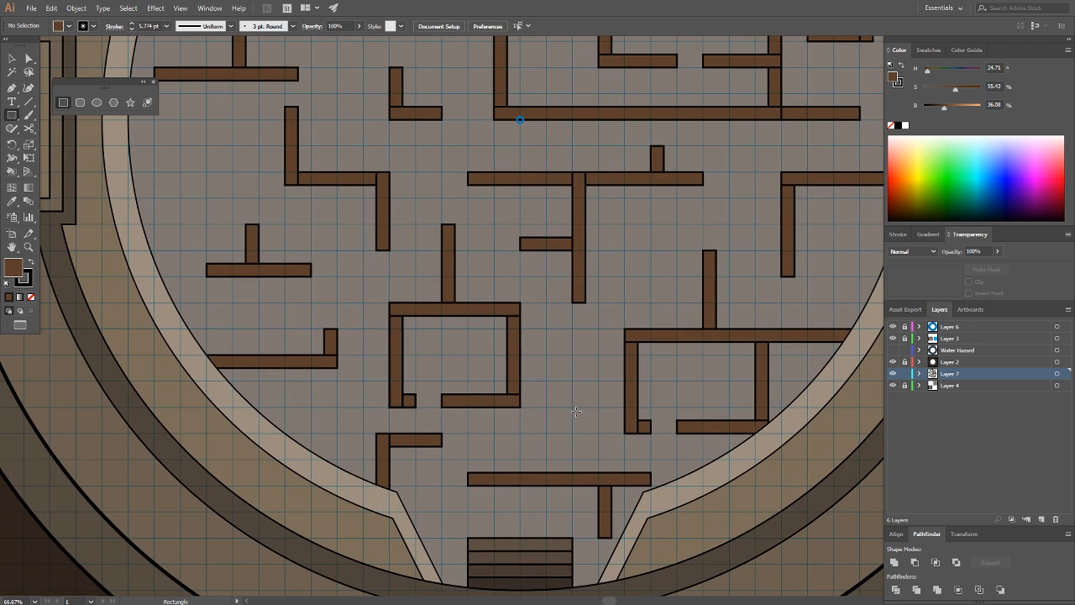
Delete the square stub at the foot of the room's left wall and shorten that wall from its upper end
left_click(409, 401, "ctrl")
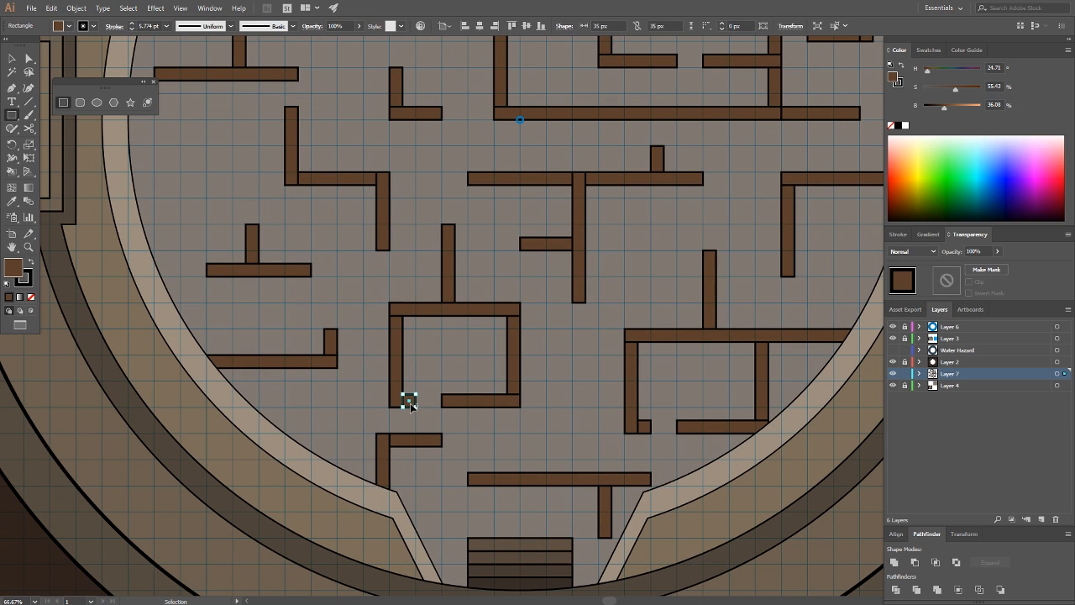
key("Delete")
left_click(396, 405, "ctrl")
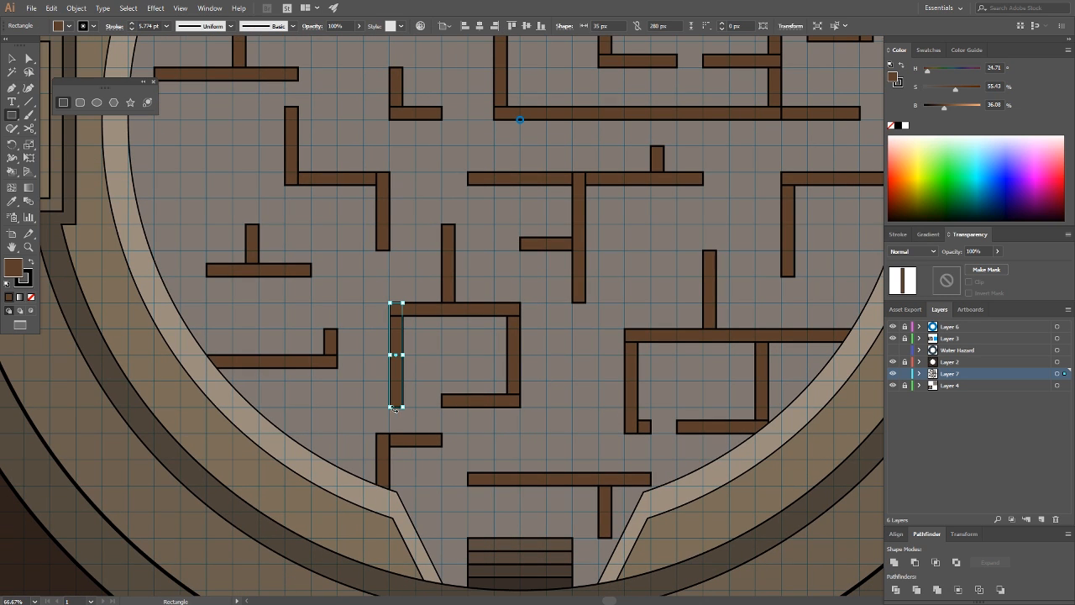
mouse_move(402, 406)
left_mouse_down()
mouse_move(402, 343)
mouse_move(402, 407)
left_mouse_up()
left_click_drag(403, 301, 402, 354)
left_click(424, 353, "ctrl")
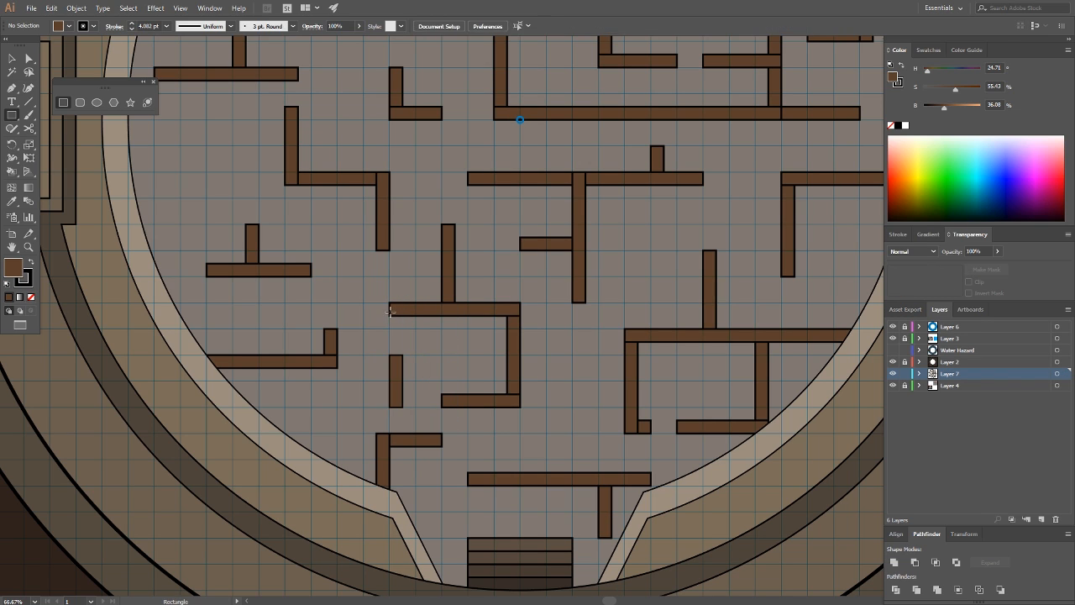
Draw a short wall piece below the room's upper-left corner and extend the bottom wall to meet the left wall
left_click_drag(390, 316, 403, 328)
left_click(438, 355, "ctrl")
left_click(479, 400, "ctrl")
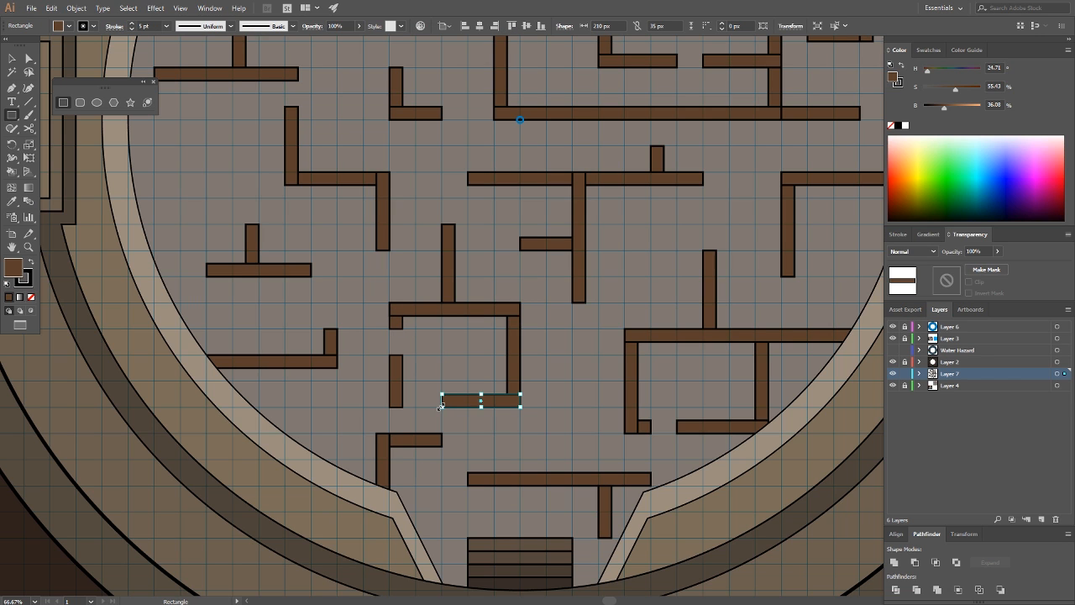
left_click_drag(442, 400, 402, 401)
Unite all the overlapping maze wall pieces on the maze layer with the Pathfinder Unite operation
key("ctrl+a")
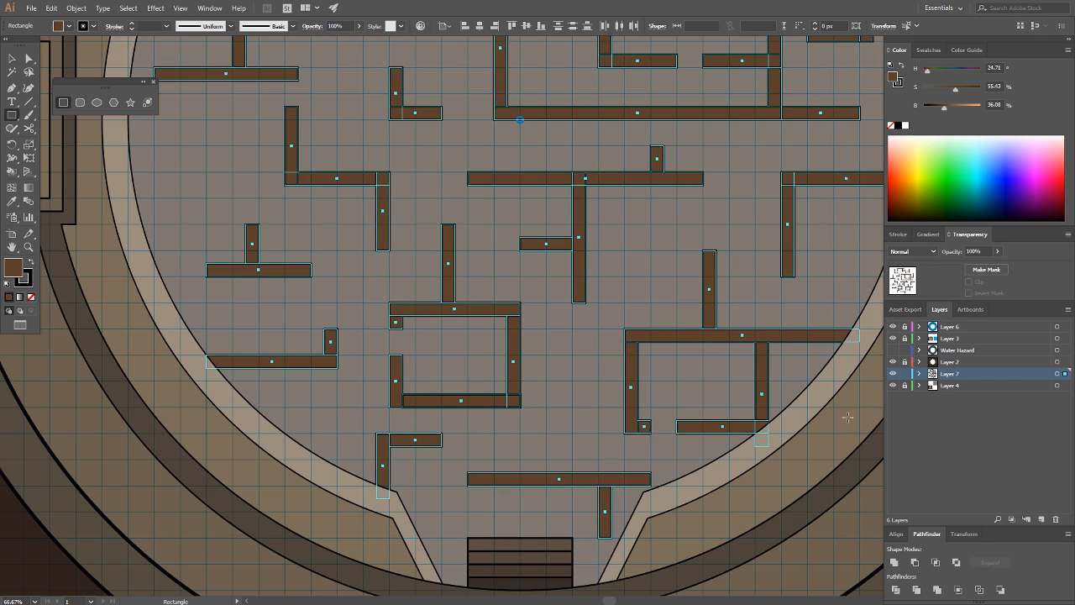
left_click(893, 565)
left_click(609, 372, "ctrl")
Darken the fill of all the maze walls to a deep brown with saturation 33.33% and brightness 27.06%
left_click_drag(667, 297, 598, 469)
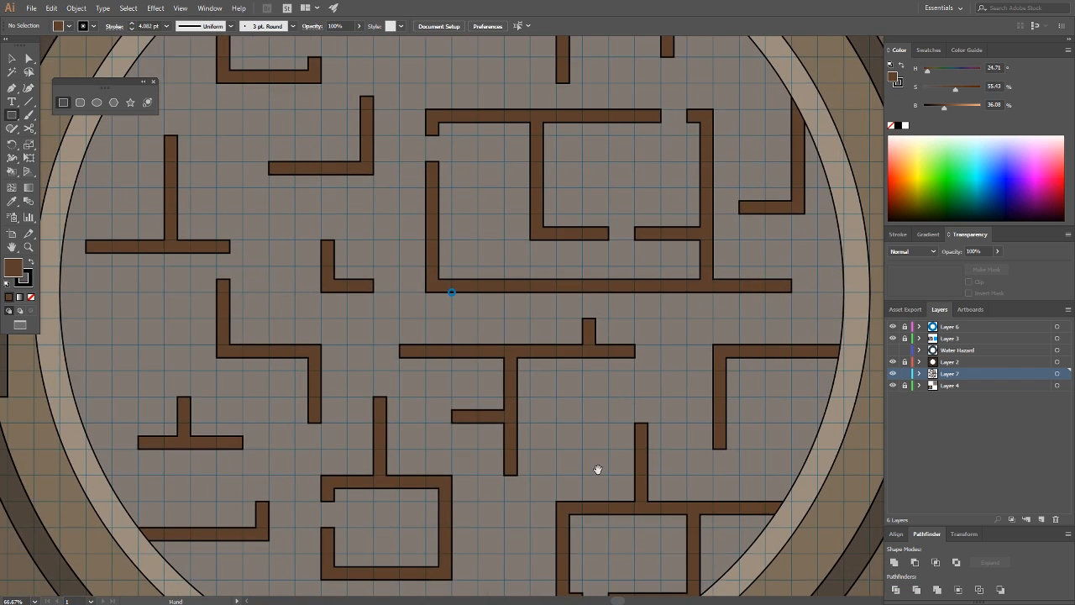
scroll(646, 408, "down", 1)
key("ctrl+a")
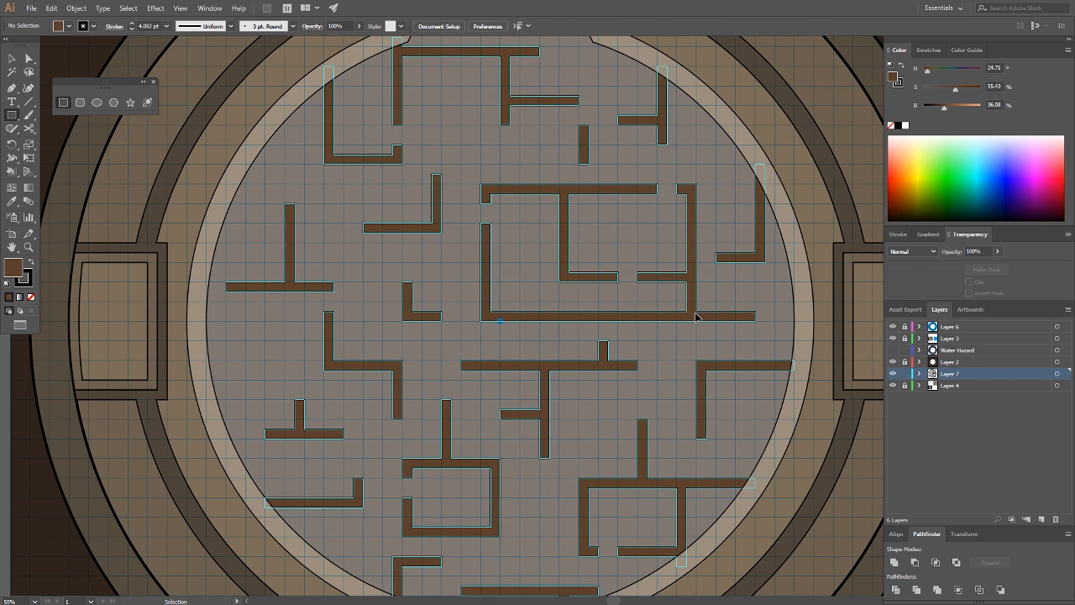
left_click_drag(947, 88, 934, 107)
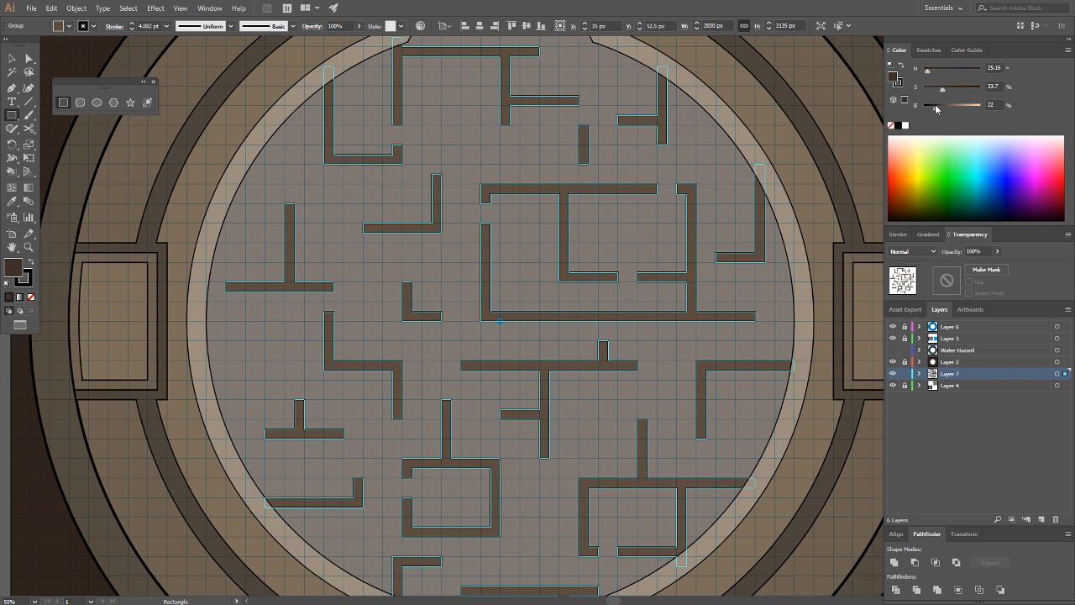
left_click_drag(651, 221, 628, 261)
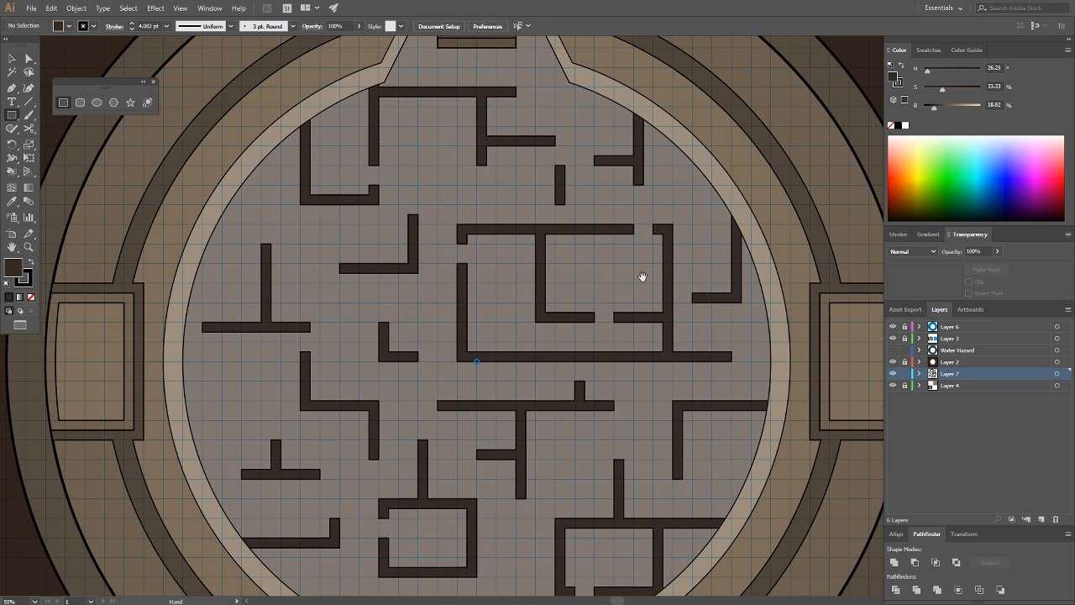
left_click_drag(934, 108, 939, 108)
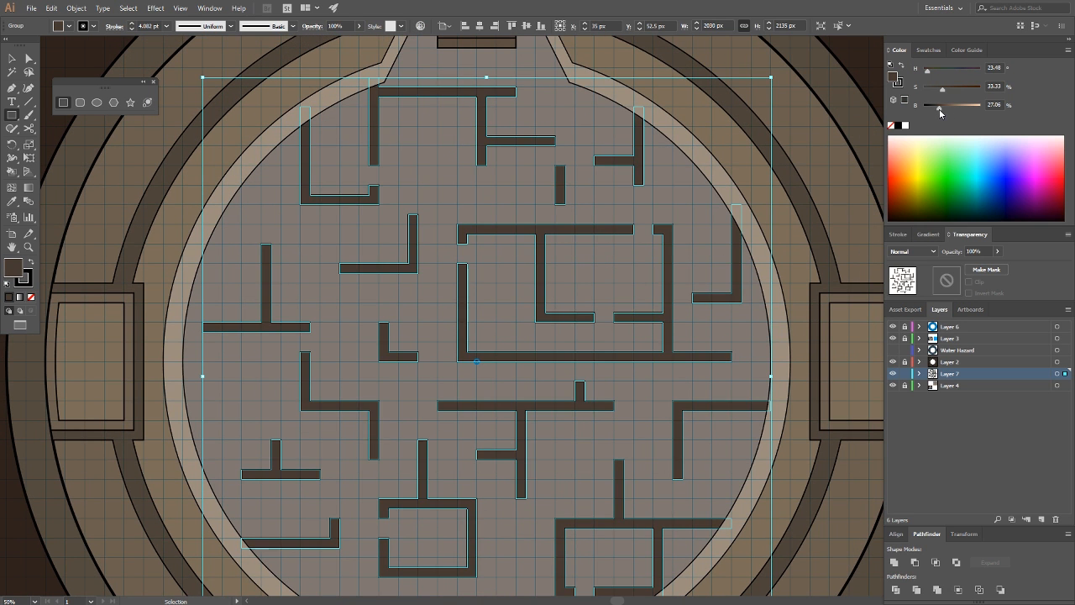
left_click(670, 174)
Draw a 280 × 35 px horizontal wall running inward from the arena's left edge, below the T-shaped wall
left_click_drag(675, 307, 624, 192)
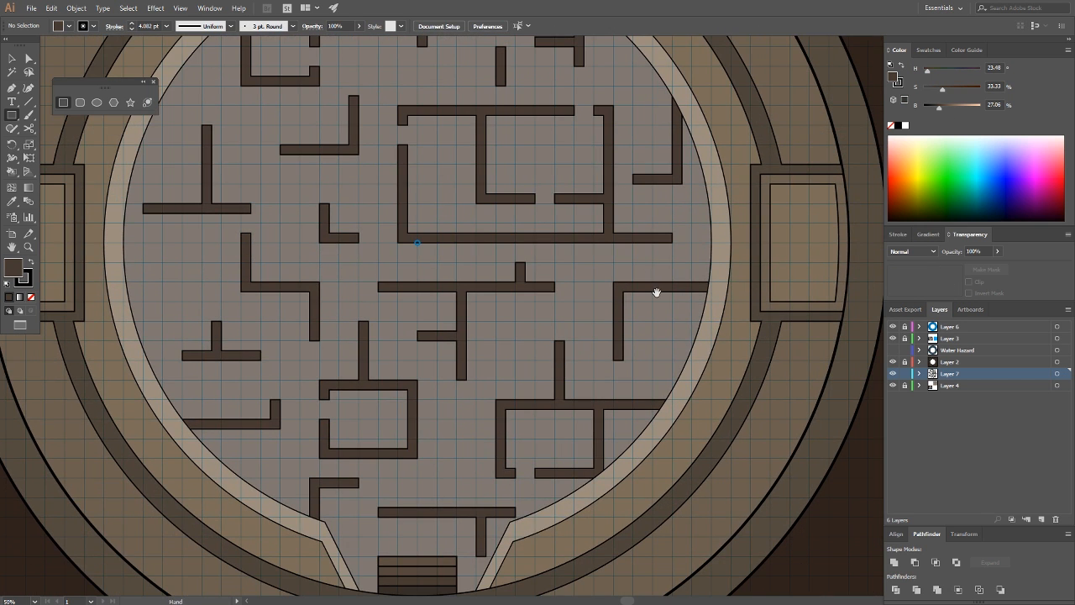
left_click_drag(655, 293, 685, 357)
scroll(696, 355, "down", 2)
left_click_drag(712, 454, 722, 408)
scroll(512, 317, "up", 4)
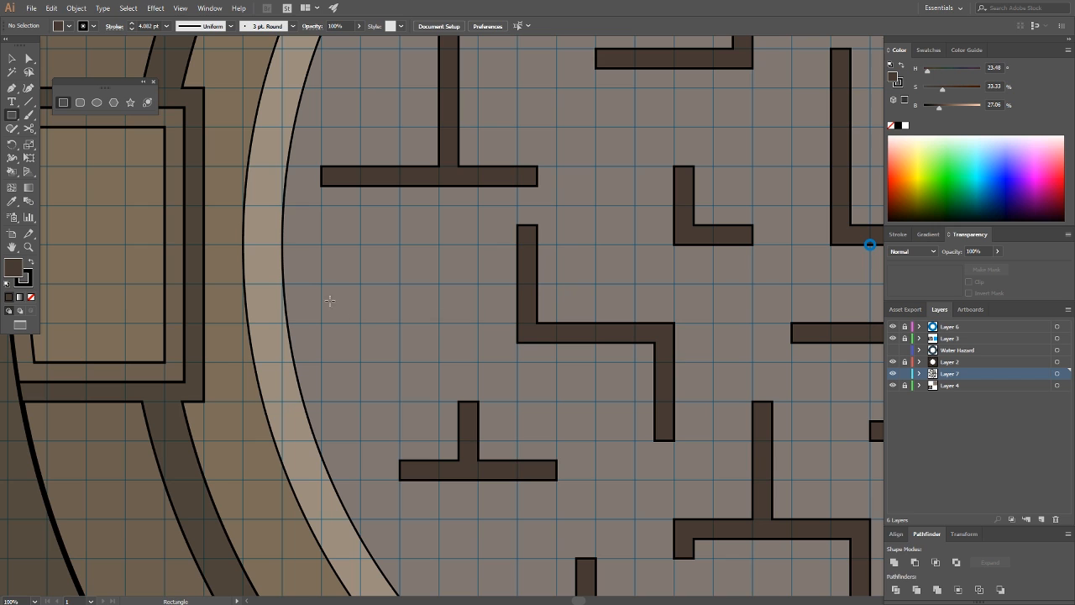
mouse_move(284, 284)
left_mouse_down()
mouse_move(432, 288)
mouse_move(438, 303)
left_mouse_up()
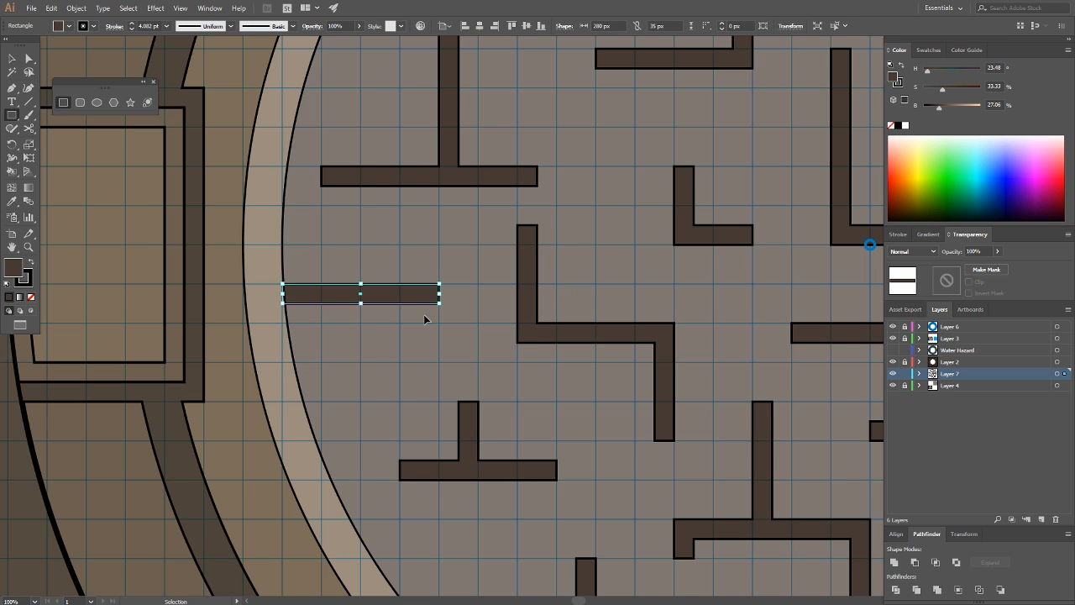
left_click(375, 334, "ctrl")
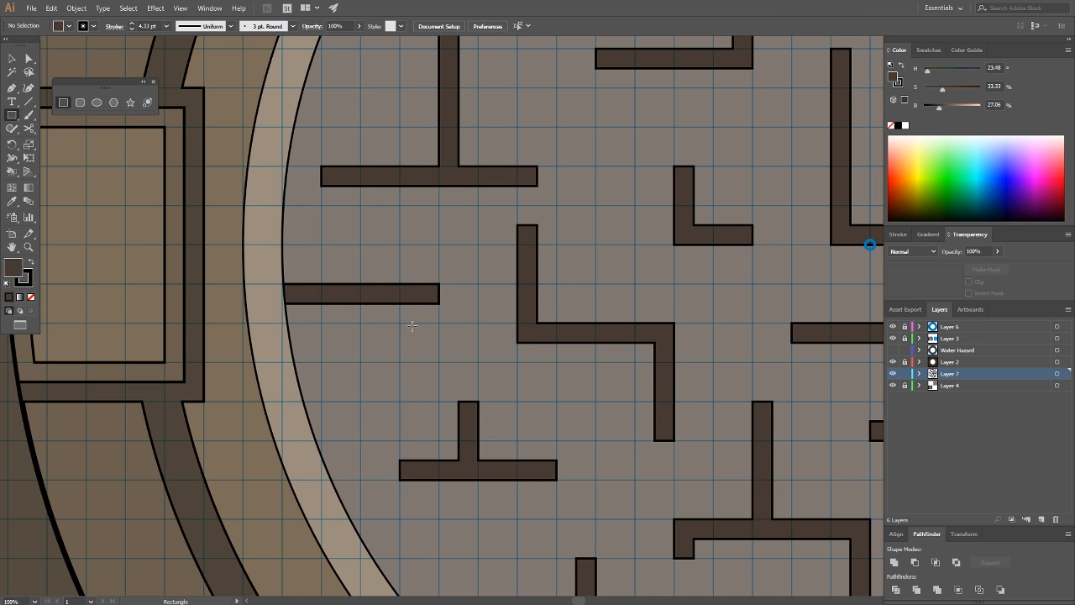
Group all the maze walls together, including the new wall at the arena's left edge
scroll(514, 358, "down", 2)
scroll(514, 358, "down", 1)
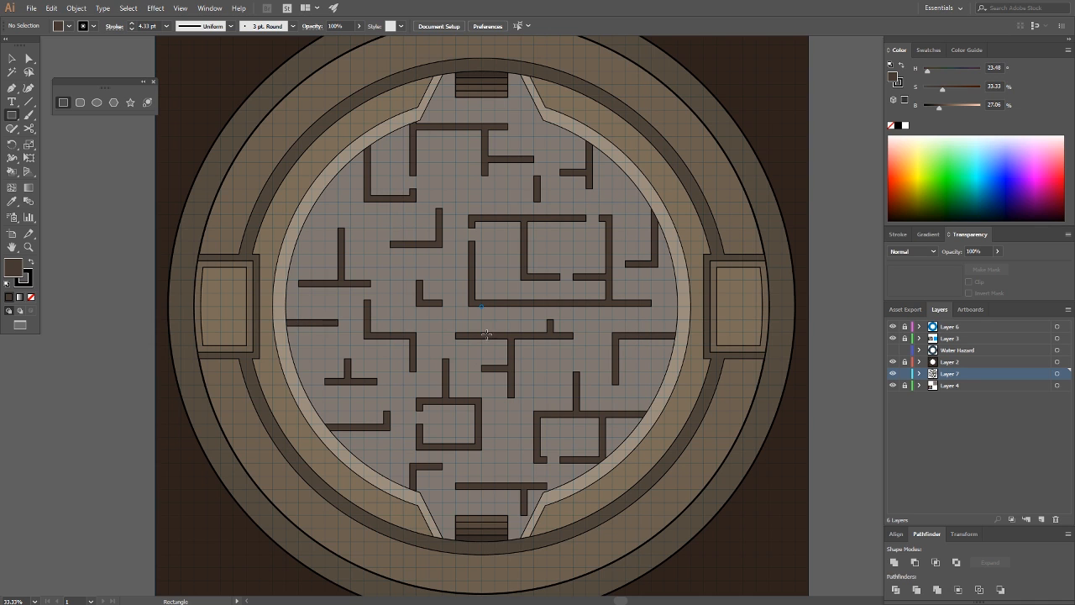
key("ctrl+a")
key("v")
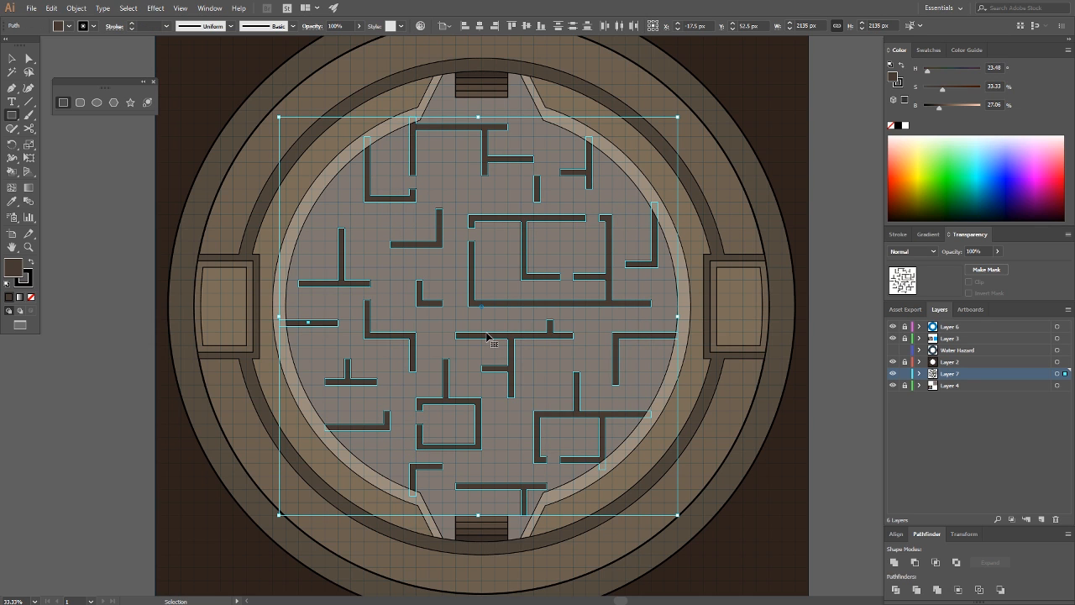
key("ctrl+g")
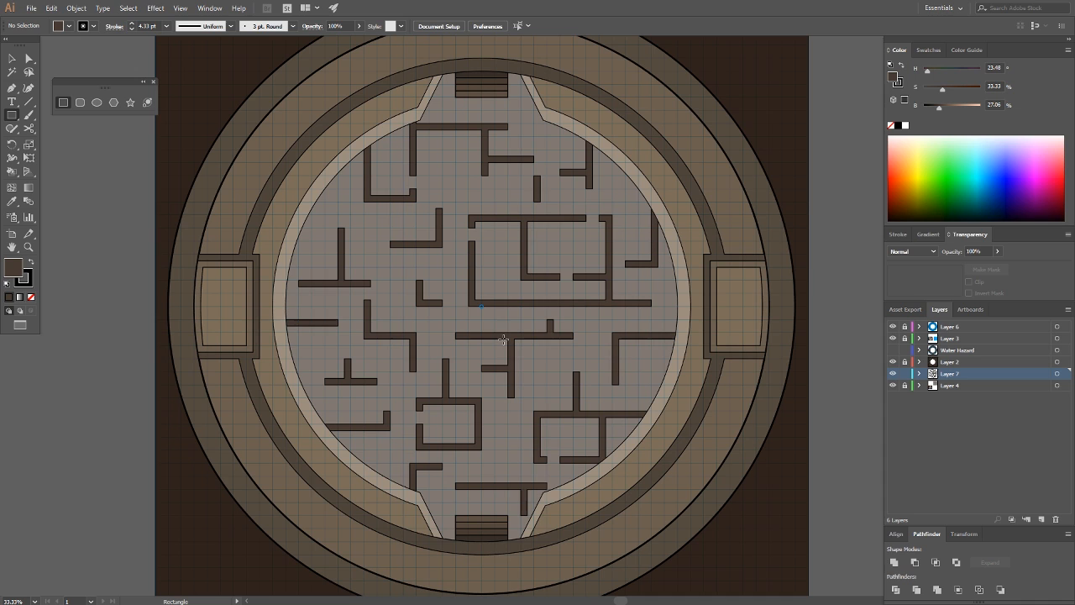
key("v")
left_click(529, 304)
key("ctrl+shift+a")
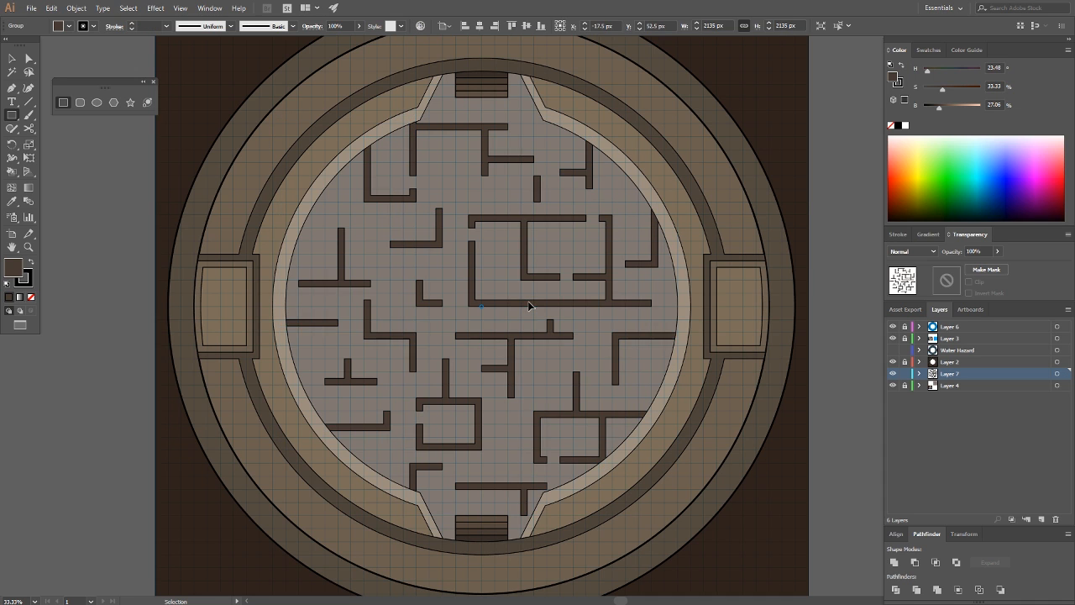
Rename the maze walls' layer as Monster Maze
double_click(951, 374)
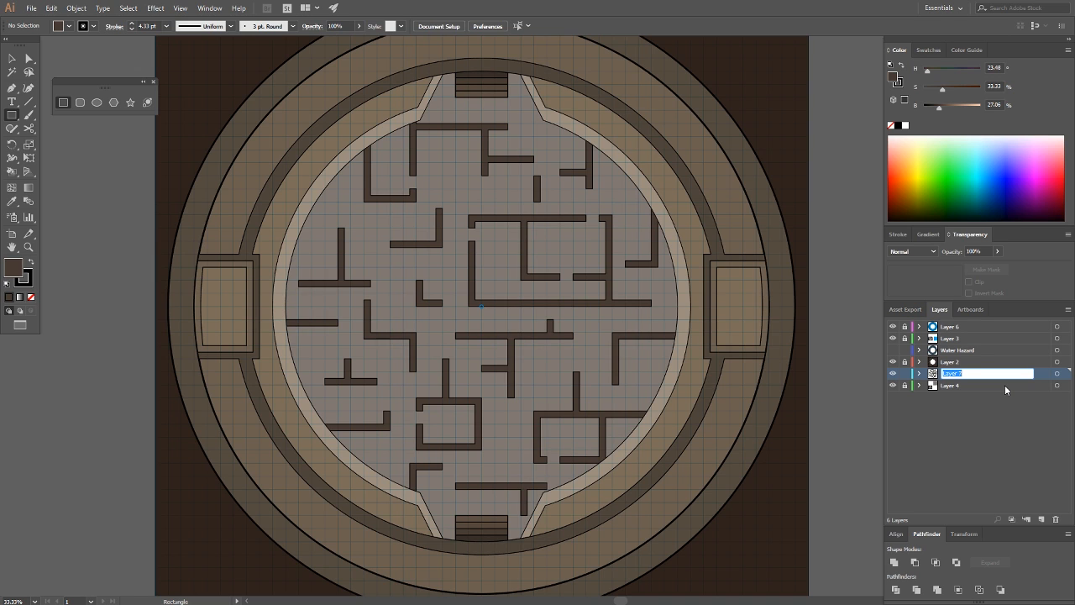
type("Monster Maze")
key("Return")
Draw a 35 × 35 px square near the lower-left corner of the maze's large inner room
scroll(536, 253, "up", 2)
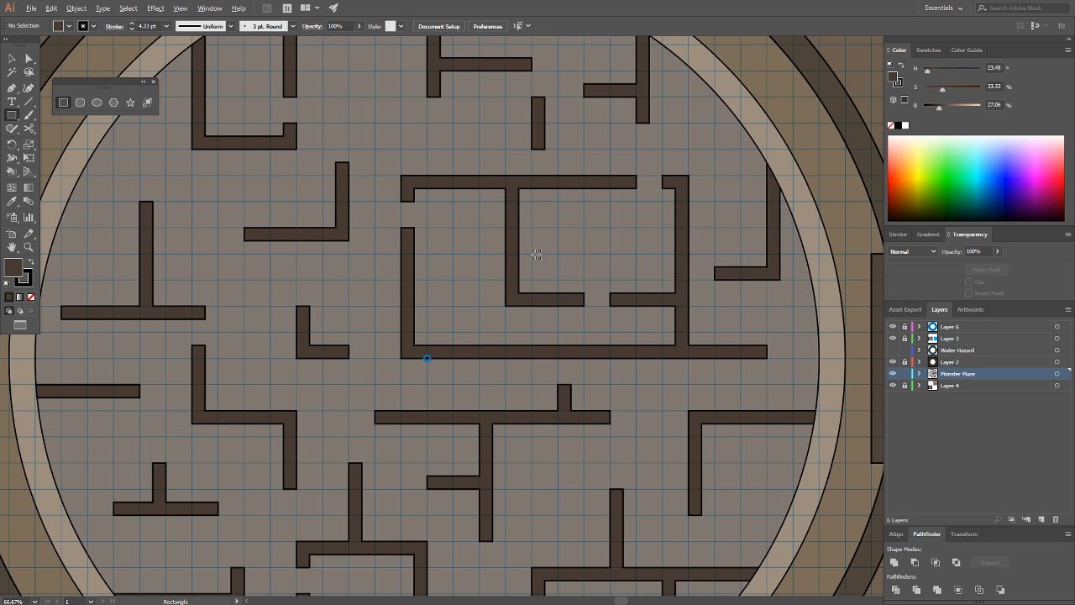
left_click_drag(540, 337, 513, 304)
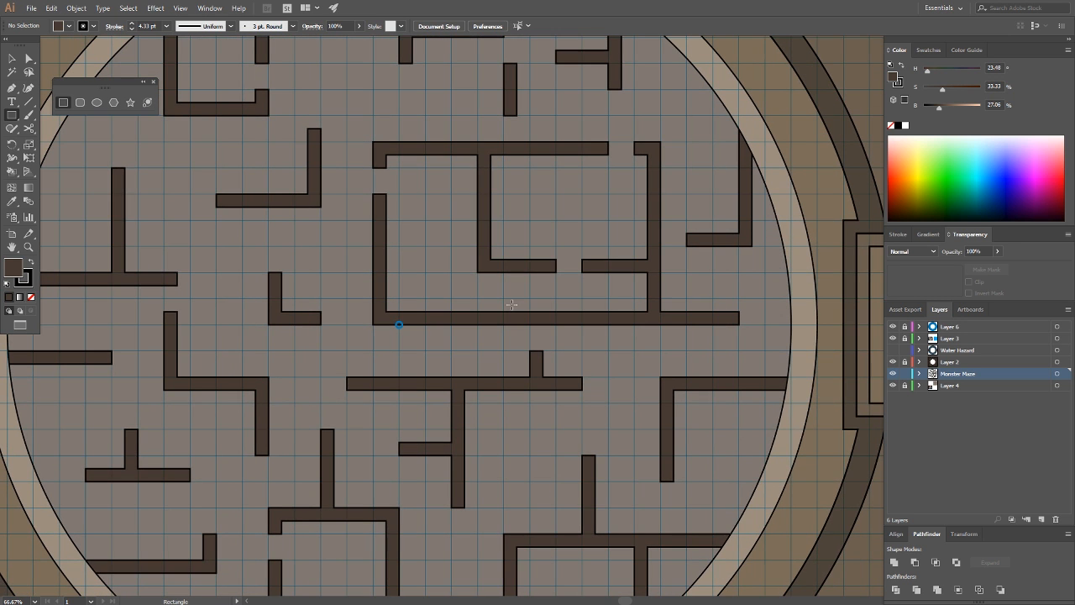
scroll(530, 290, "up", 3)
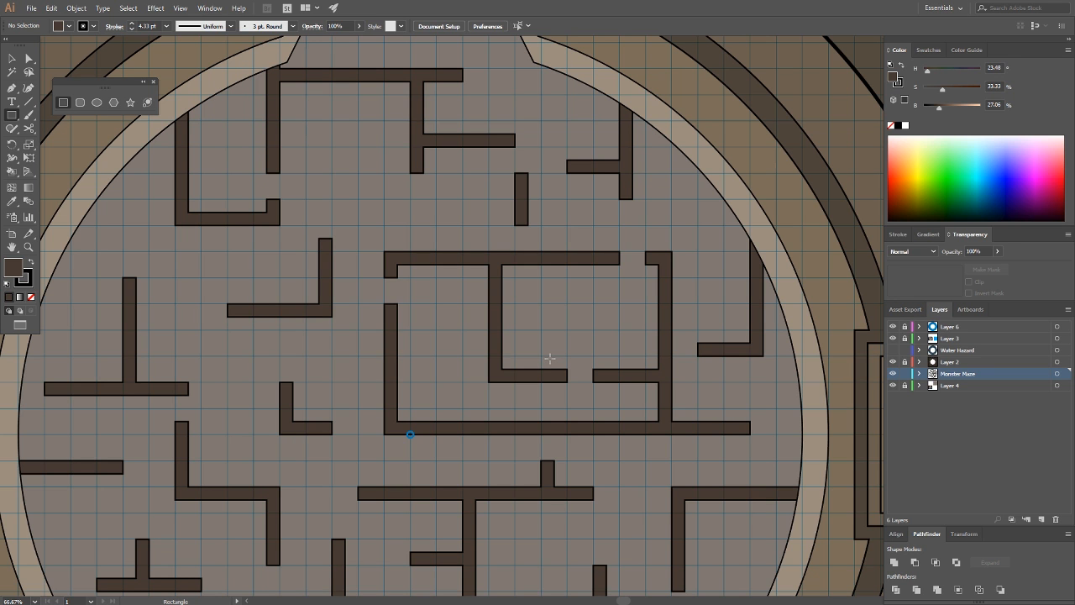
left_click_drag(489, 345, 559, 383)
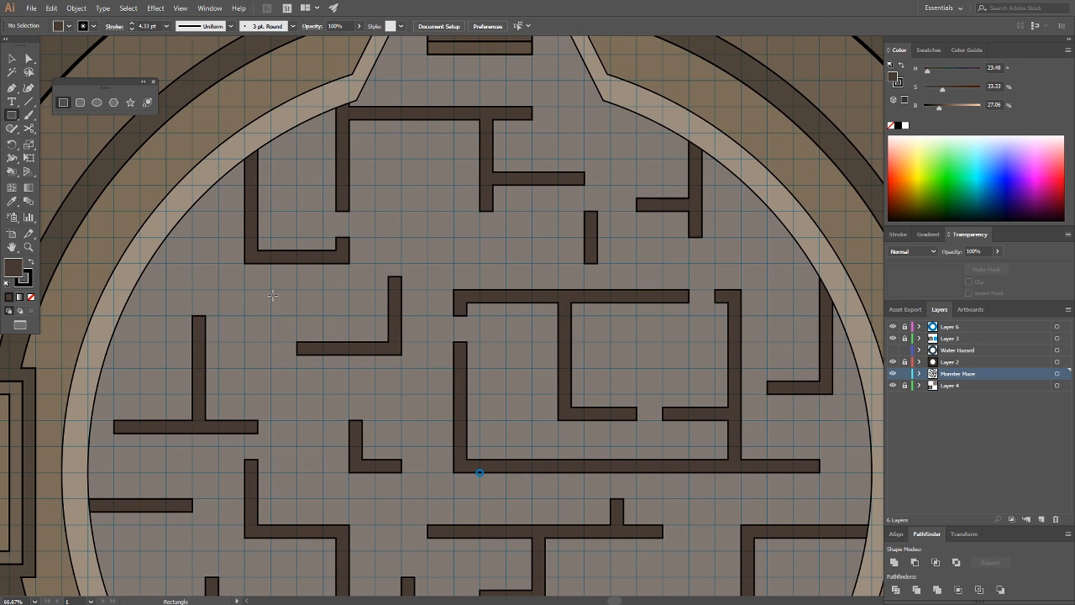
left_click_drag(305, 379, 241, 189)
left_click_drag(339, 252, 323, 313)
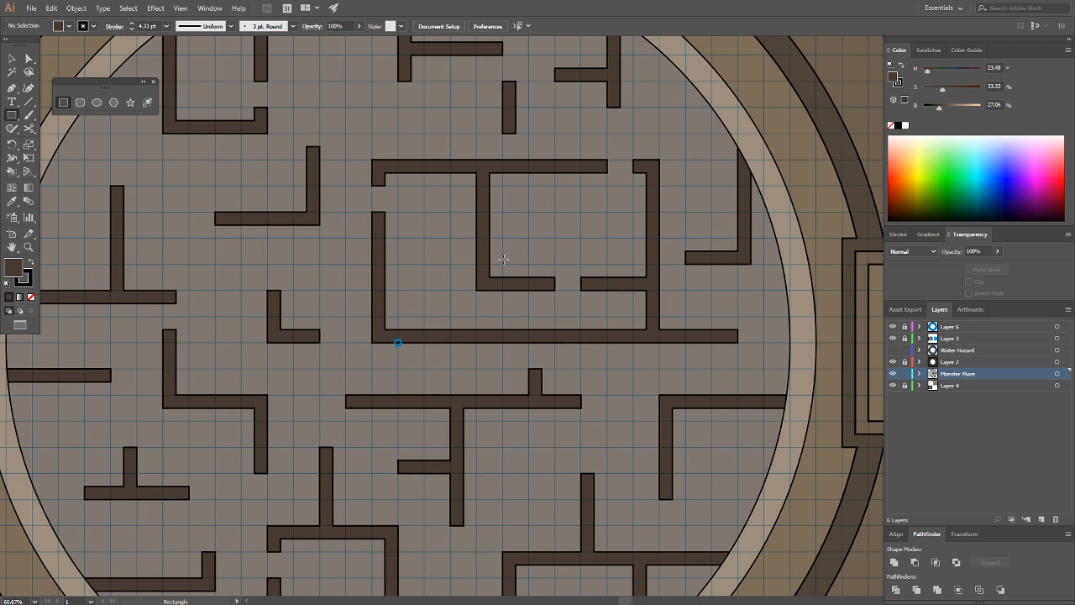
left_click_drag(503, 264, 517, 251)
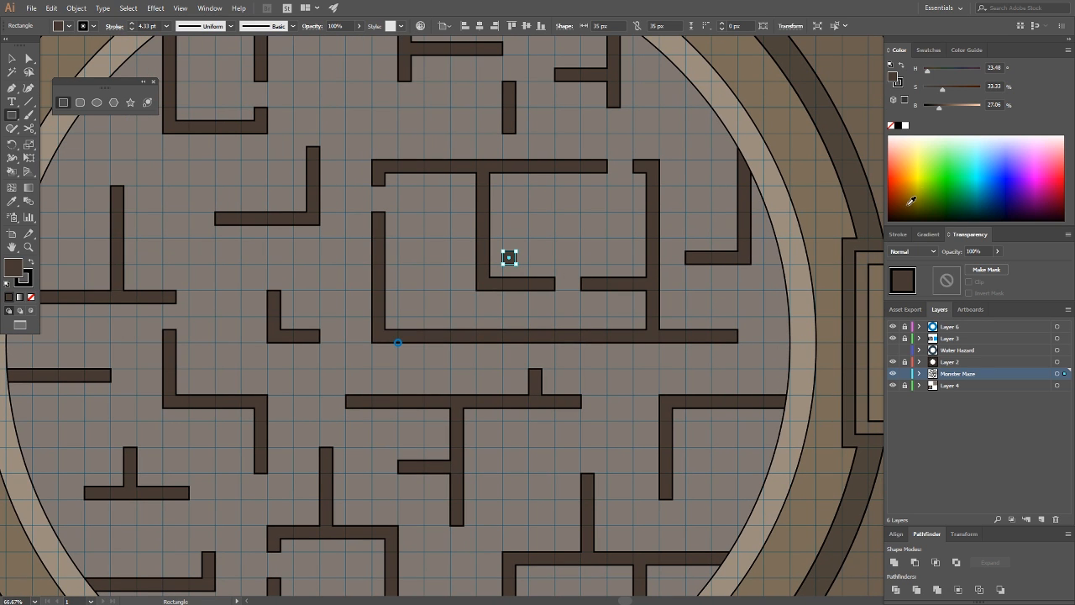
key("Delete")
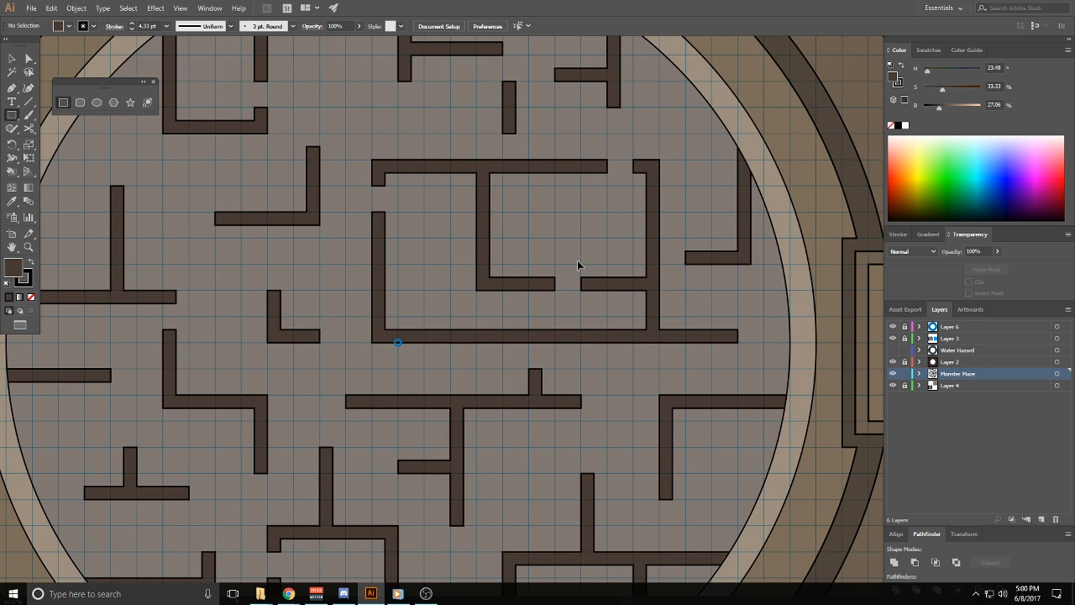
key("ctrl+z")
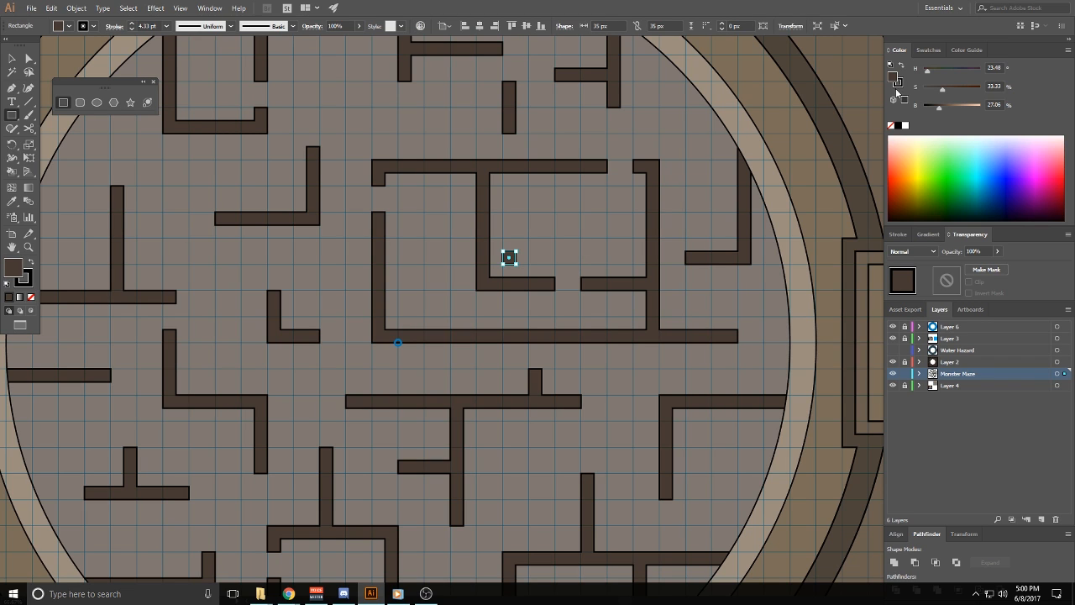
Lighten the small square's fill to a pale brown with saturation 33.54% and brightness 63.14%
left_click_drag(950, 107, 959, 107)
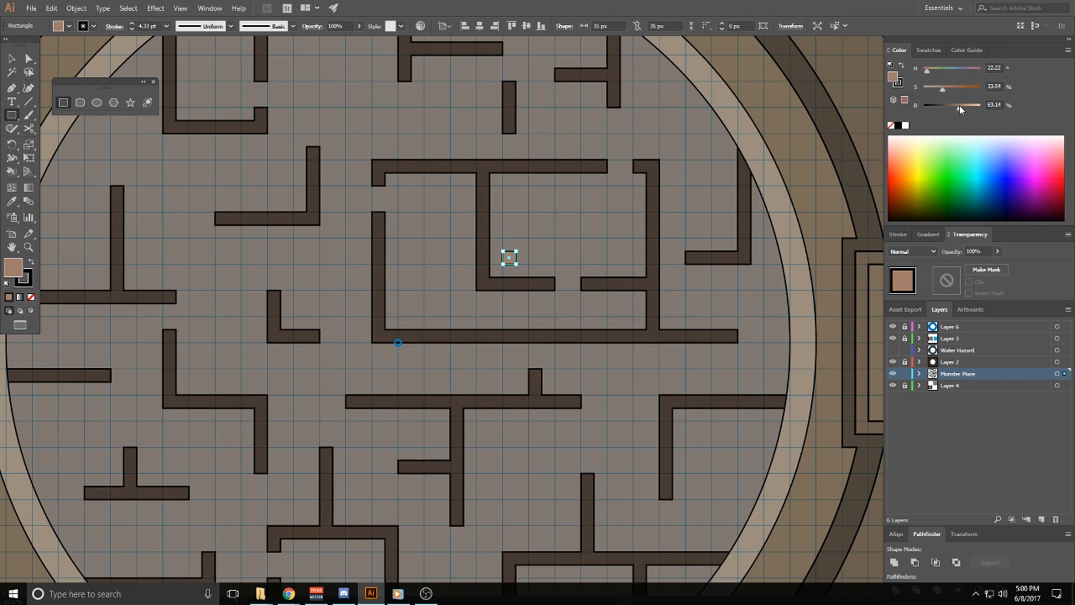
left_click(594, 219, "ctrl")
left_click(509, 257, "ctrl")
left_click(547, 237, "ctrl")
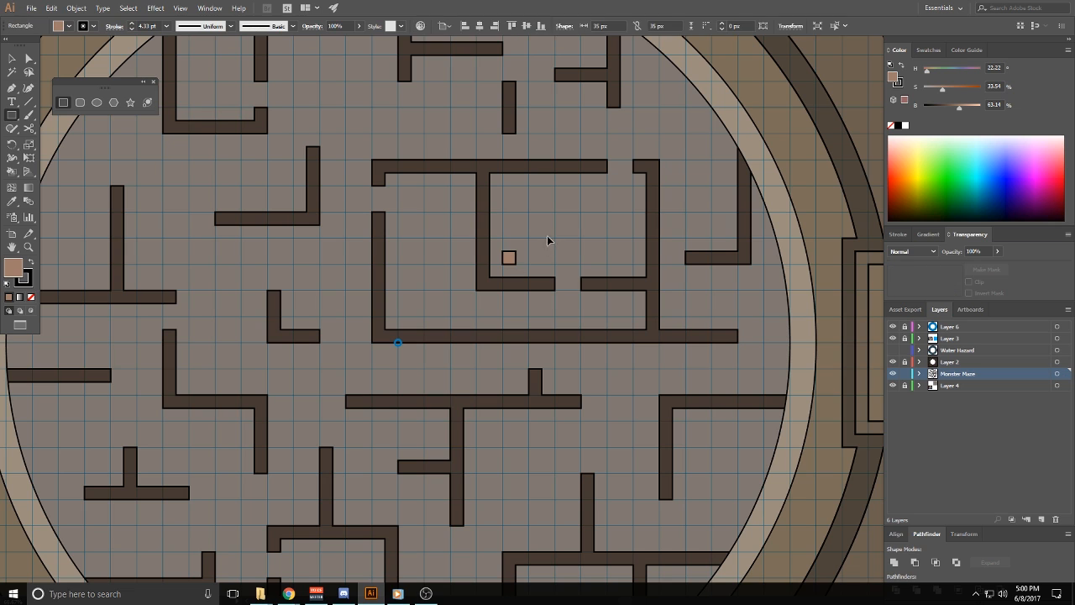
Draw two crossing diagonal lines from corner to corner of the square with the Pen tool to make a crate
left_click(29, 59)
left_click(12, 89)
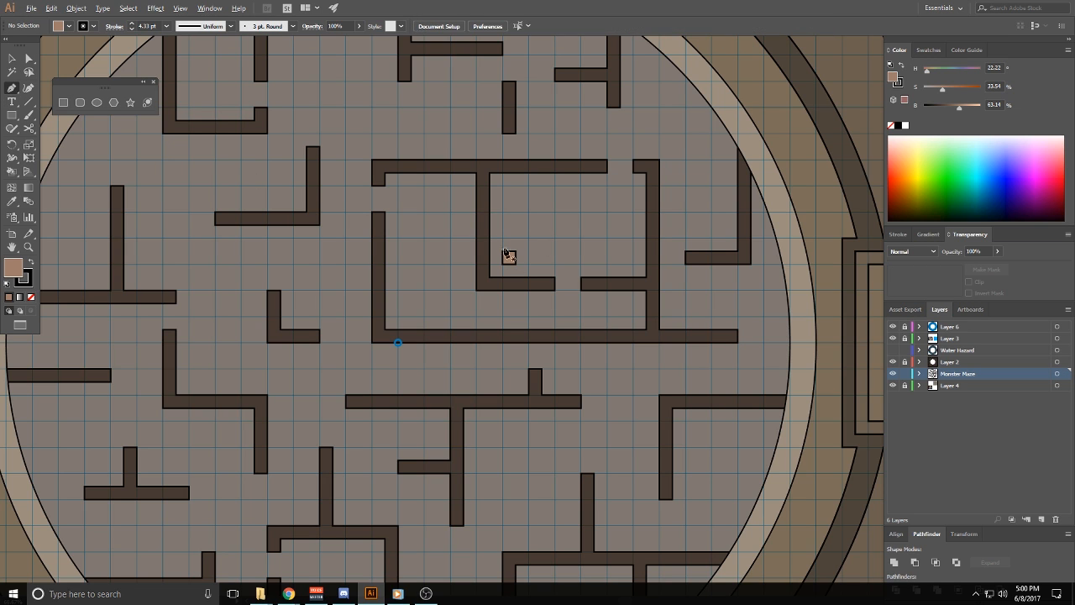
scroll(525, 244, "up", 4)
left_click(483, 277)
left_click(427, 333)
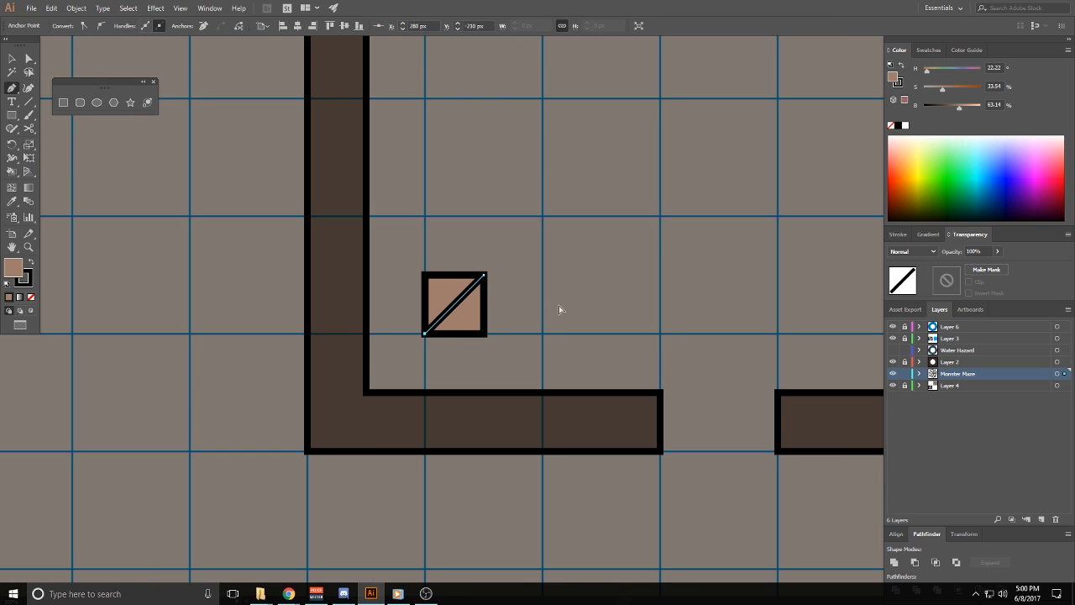
left_click(559, 305, "ctrl")
left_click(425, 275)
left_click(485, 333)
left_click(557, 280, "ctrl")
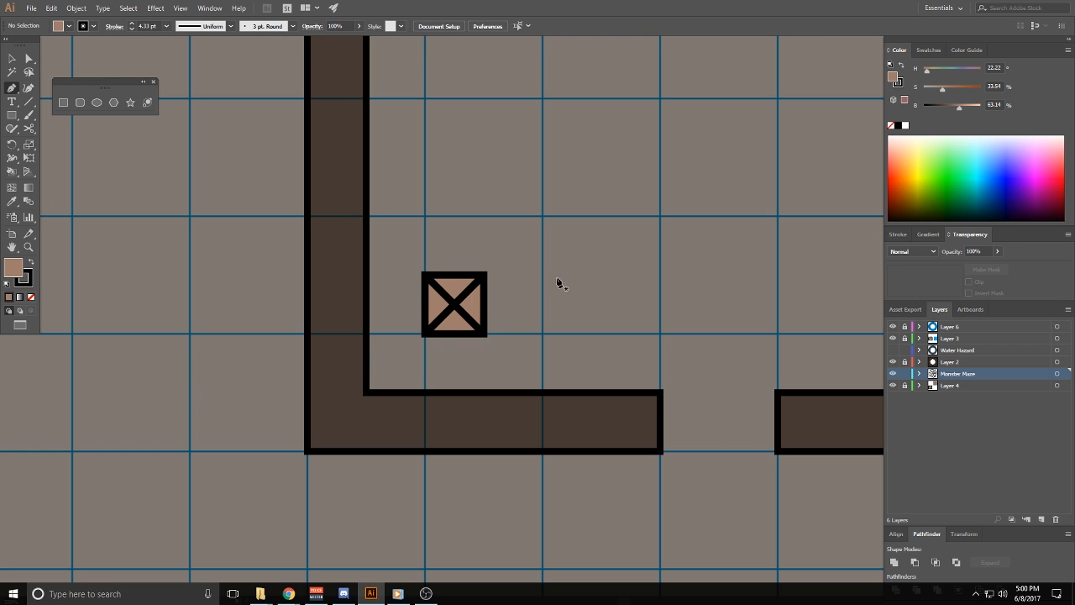
scroll(592, 353, "down", 4)
scroll(604, 375, "down", 1)
left_click_drag(608, 454, 608, 351)
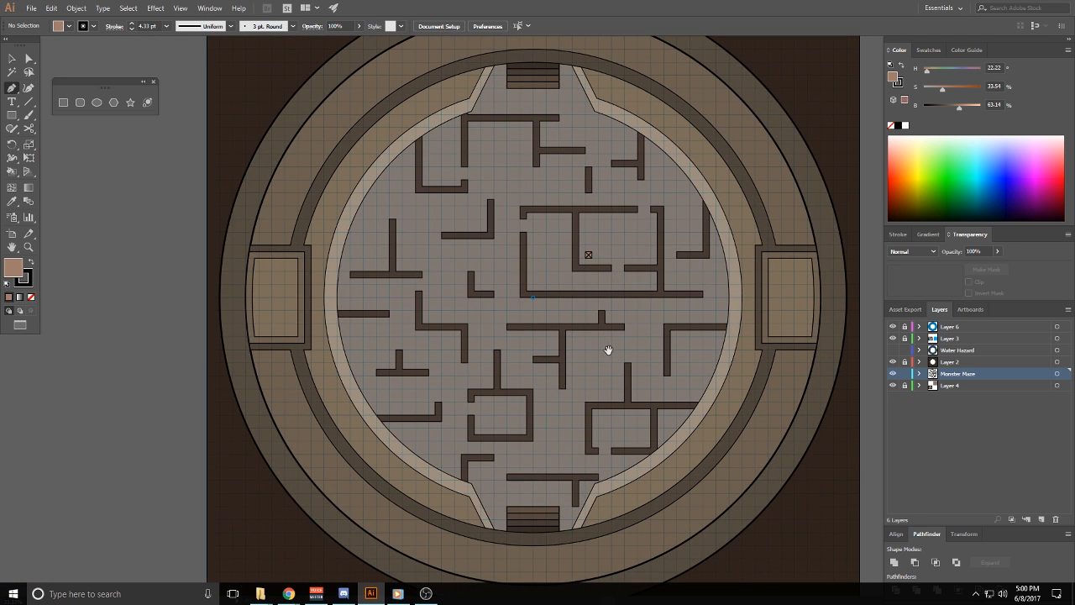
left_click(12, 60)
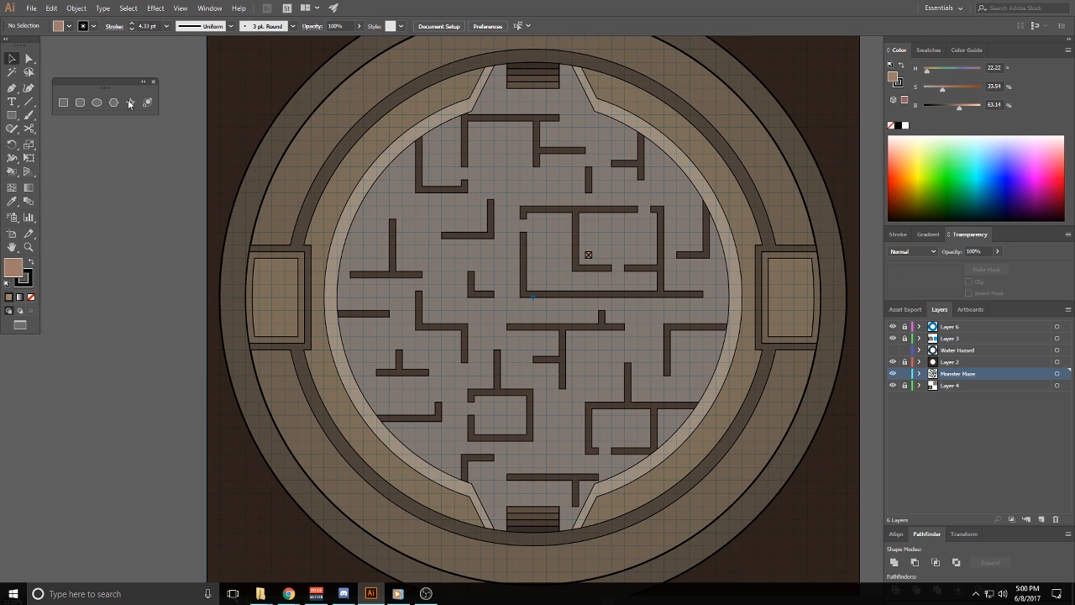
left_click(586, 260)
left_click(620, 287)
Add a new layer above Monster Maze and name it Partially Flooded Monster Maze
left_click(1042, 520)
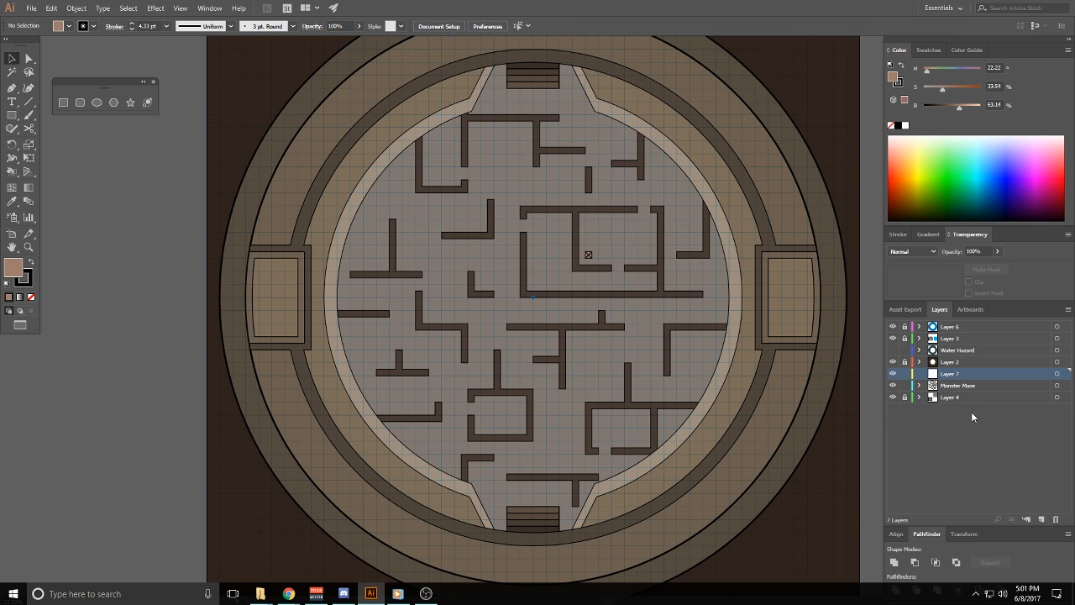
double_click(963, 378)
type("Mons")
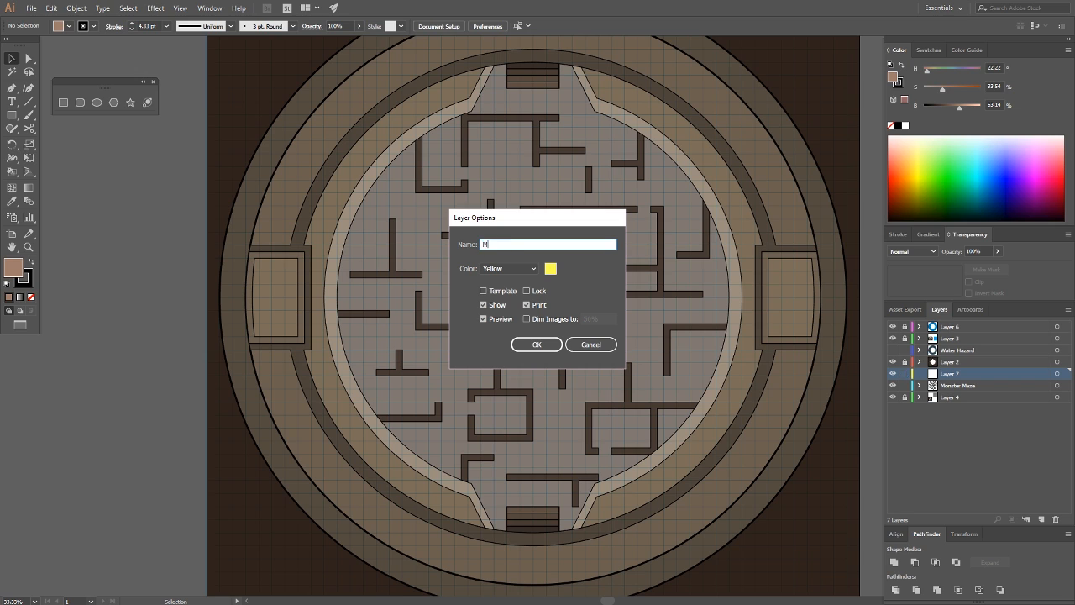
key("BackSpace")
key("BackSpace")
type("Partially Flooded Monster Maze")
key("Return")
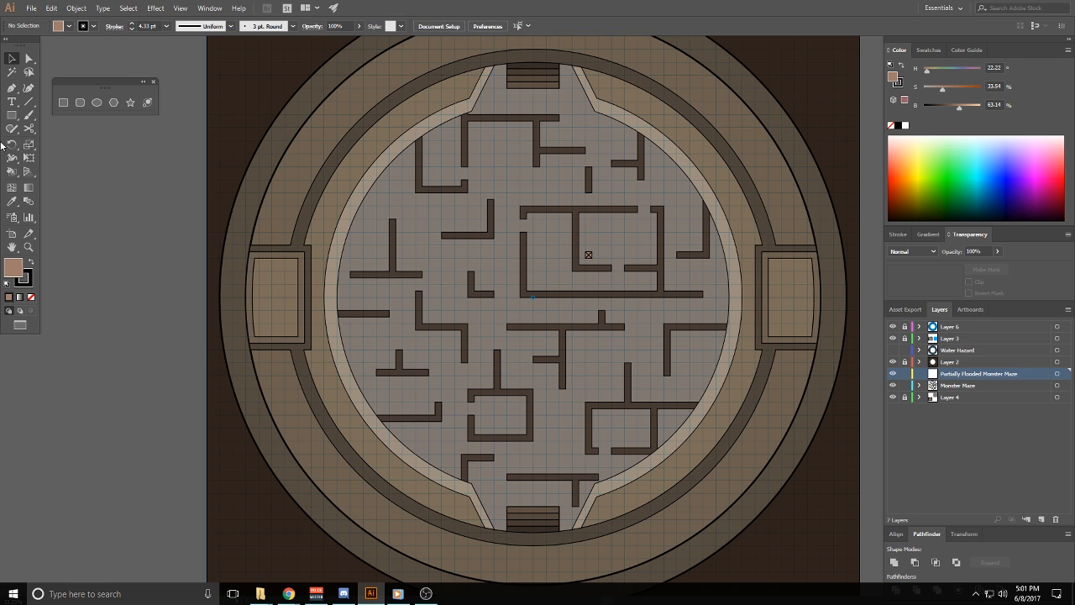
Show the Water Hazard layer and sample the water ring's blue as the current fill colour
left_click(893, 350)
left_click(12, 201)
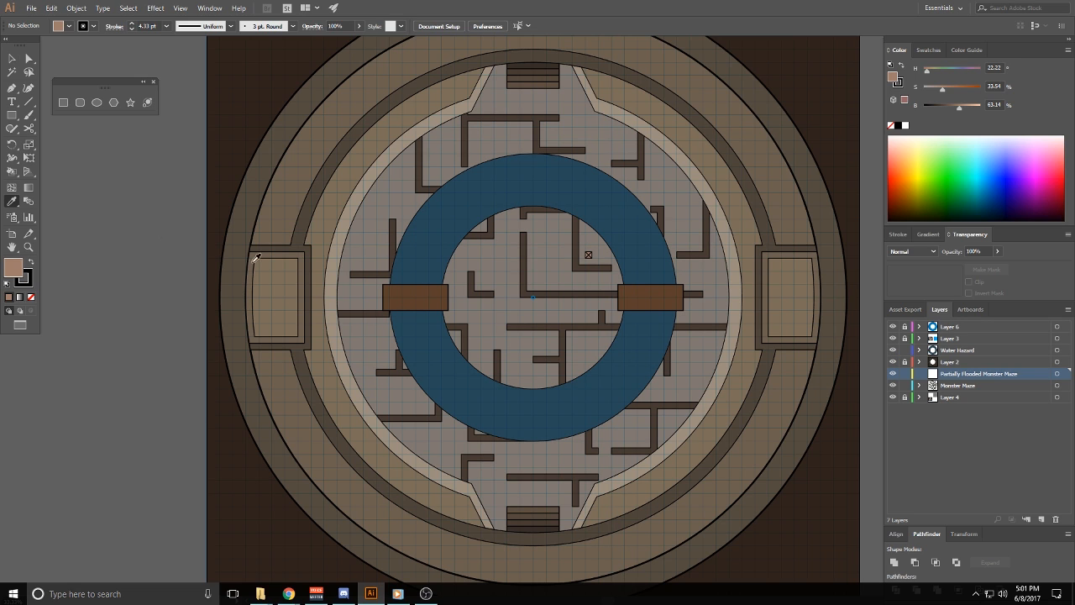
left_click(405, 340)
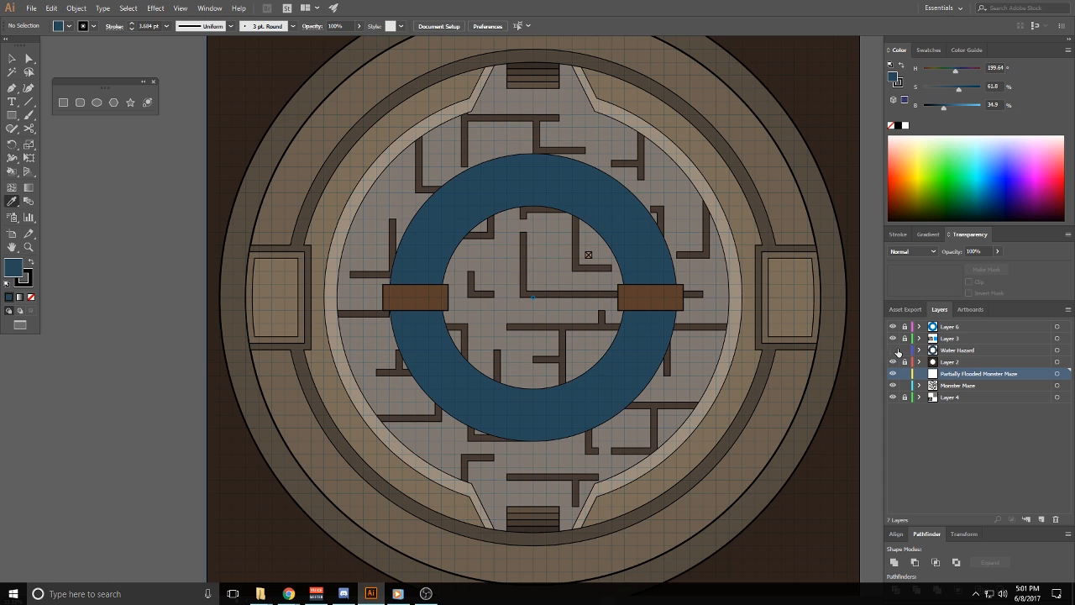
Hide the Water Hazard layer so that the maze walls show without the water ring
left_click(893, 350)
left_click(893, 327)
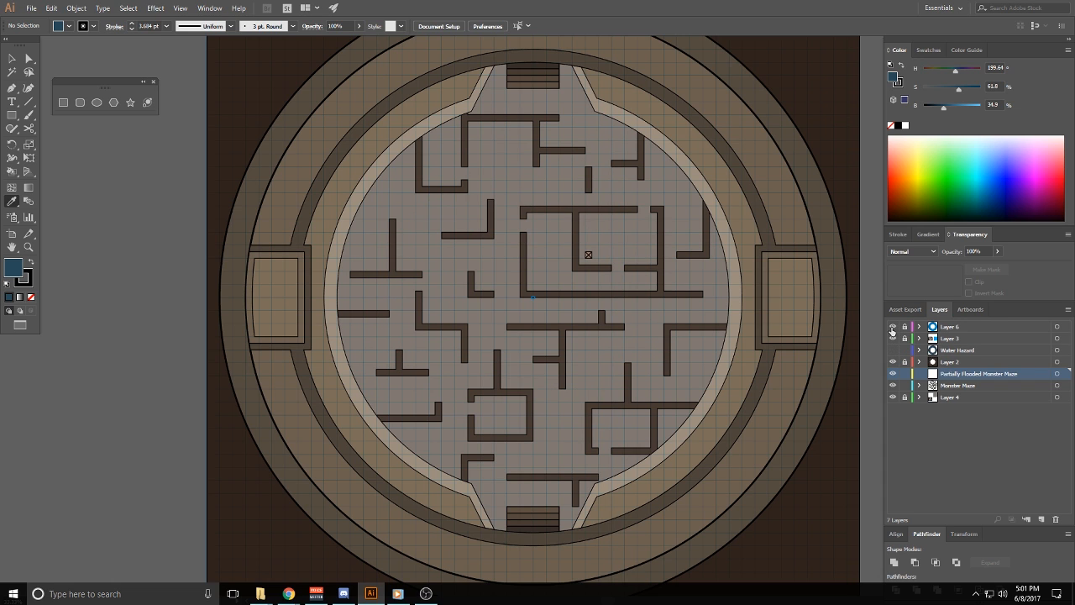
scroll(579, 343, "up", 1)
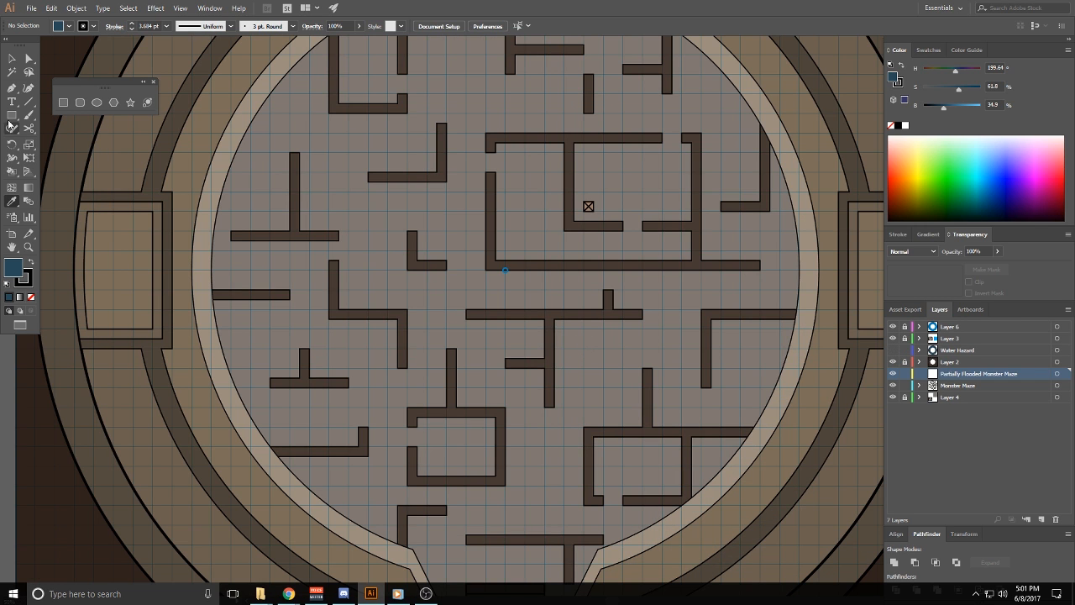
Paint a wavy flood outline over the maze's right half and past the arena wall with the Paintbrush, filled with the water blue
left_click(29, 115)
left_click_drag(610, 527, 630, 411)
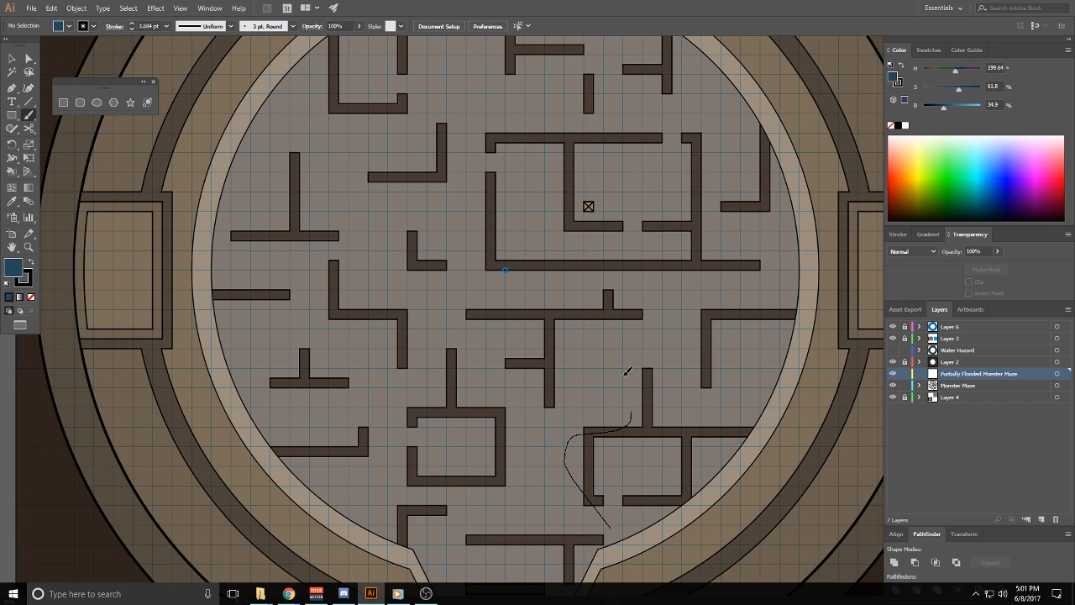
mouse_move(626, 371)
left_mouse_down()
mouse_move(658, 197)
mouse_move(640, 117)
mouse_move(659, 64)
mouse_move(740, 62)
mouse_move(848, 147)
mouse_move(842, 363)
mouse_move(734, 492)
mouse_move(651, 566)
mouse_move(611, 547)
mouse_move(553, 450)
mouse_move(593, 386)
mouse_move(588, 344)
mouse_move(547, 318)
mouse_move(528, 261)
mouse_move(584, 245)
mouse_move(705, 338)
mouse_move(740, 316)
mouse_move(787, 318)
mouse_move(710, 182)
mouse_move(754, 82)
mouse_move(865, 258)
mouse_move(858, 392)
mouse_move(830, 449)
left_mouse_up()
key("ctrl+z")
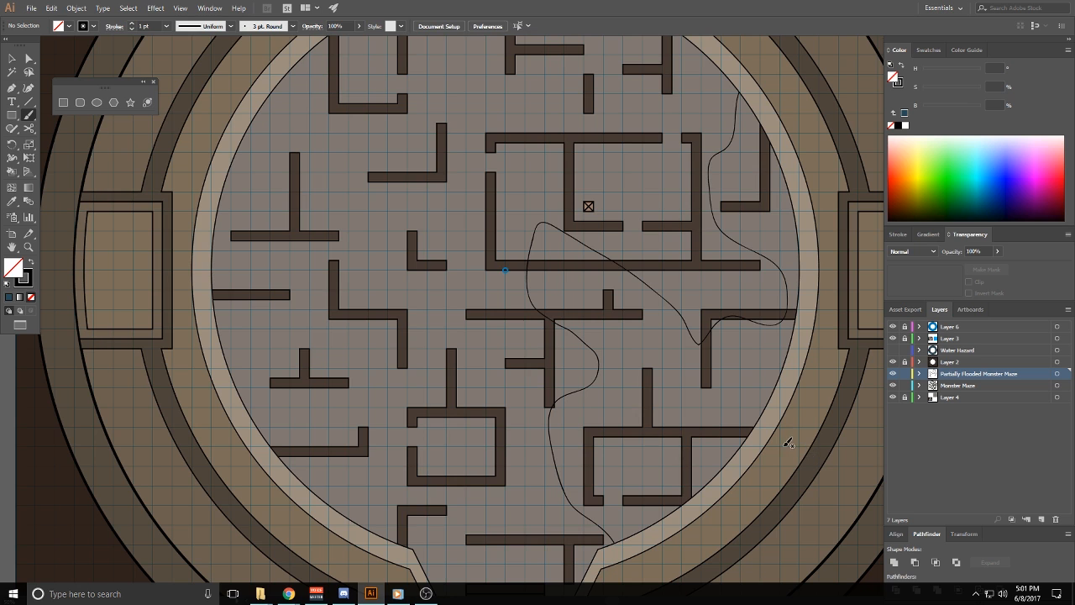
mouse_move(739, 443)
left_mouse_down()
mouse_move(708, 447)
mouse_move(684, 429)
left_mouse_up()
left_click(621, 295, "ctrl")
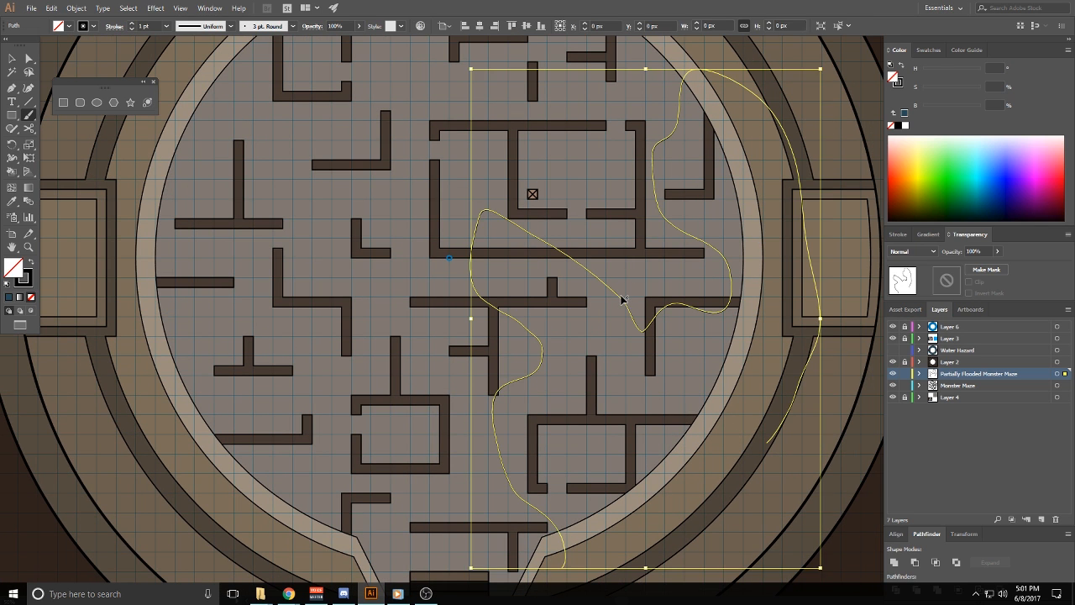
left_click(8, 297)
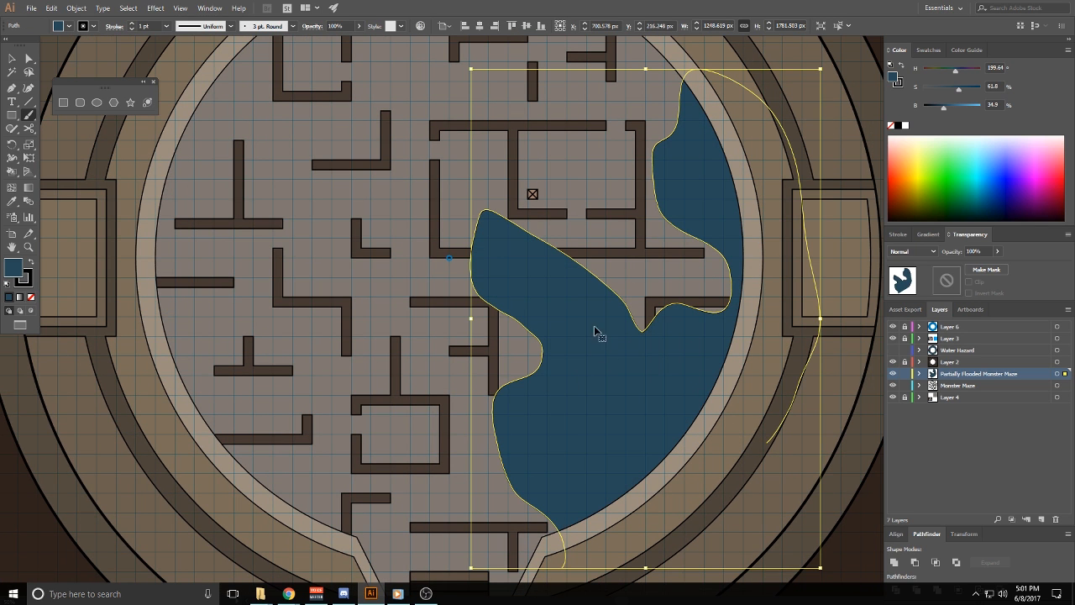
key("ctrl+shift+a")
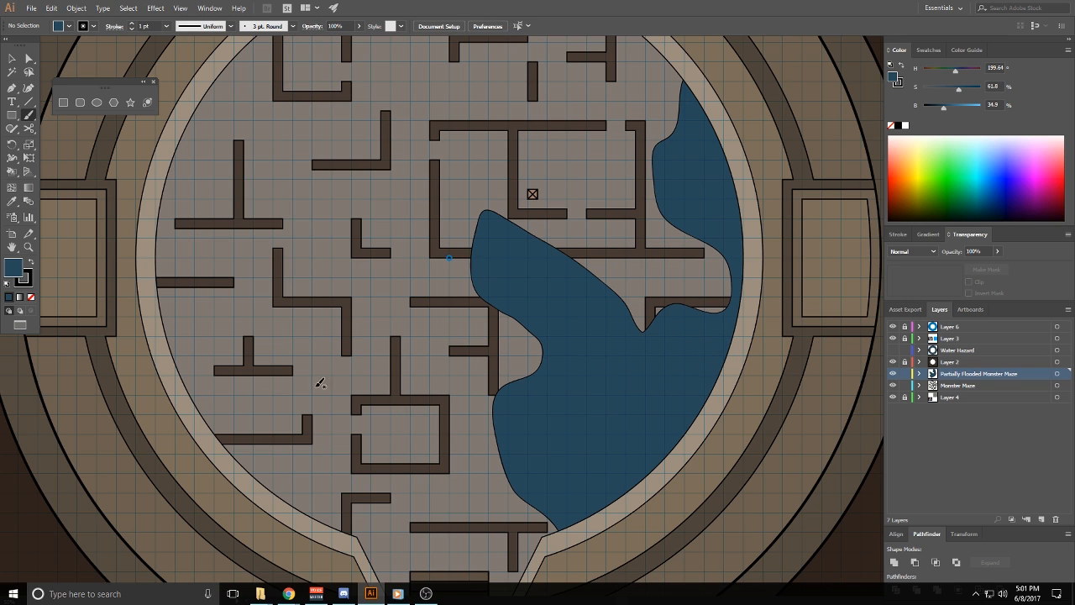
Paint a second, forked flood outline over the maze's lower left side and sample the first pool's blue as its fill
mouse_move(127, 237)
left_mouse_down()
mouse_move(221, 233)
mouse_move(256, 327)
mouse_move(375, 262)
mouse_move(370, 307)
mouse_move(279, 416)
mouse_move(300, 523)
mouse_move(138, 338)
left_mouse_up()
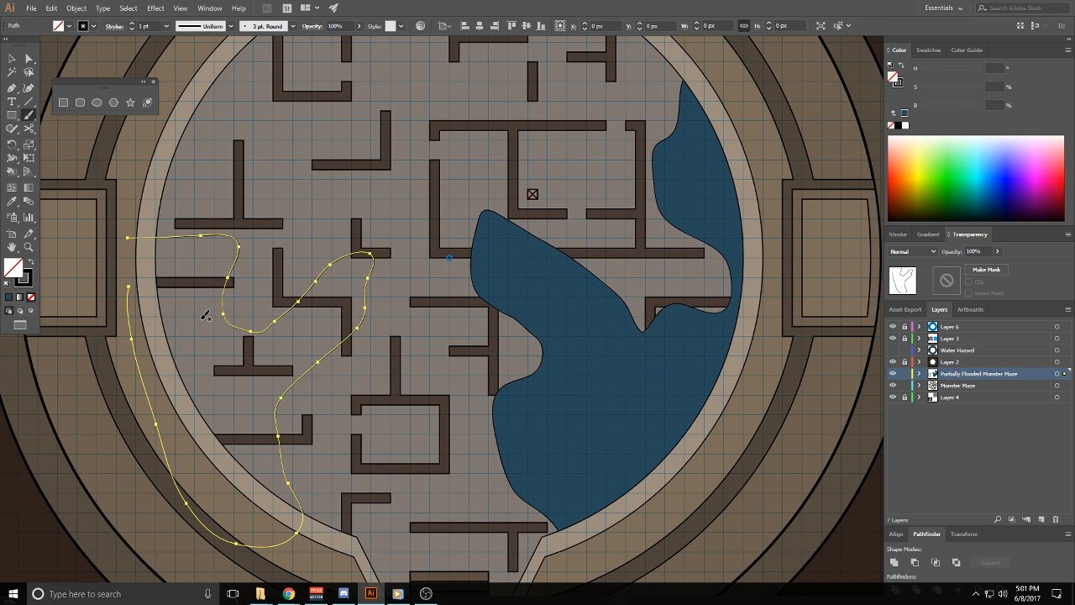
key("i")
left_click(601, 318)
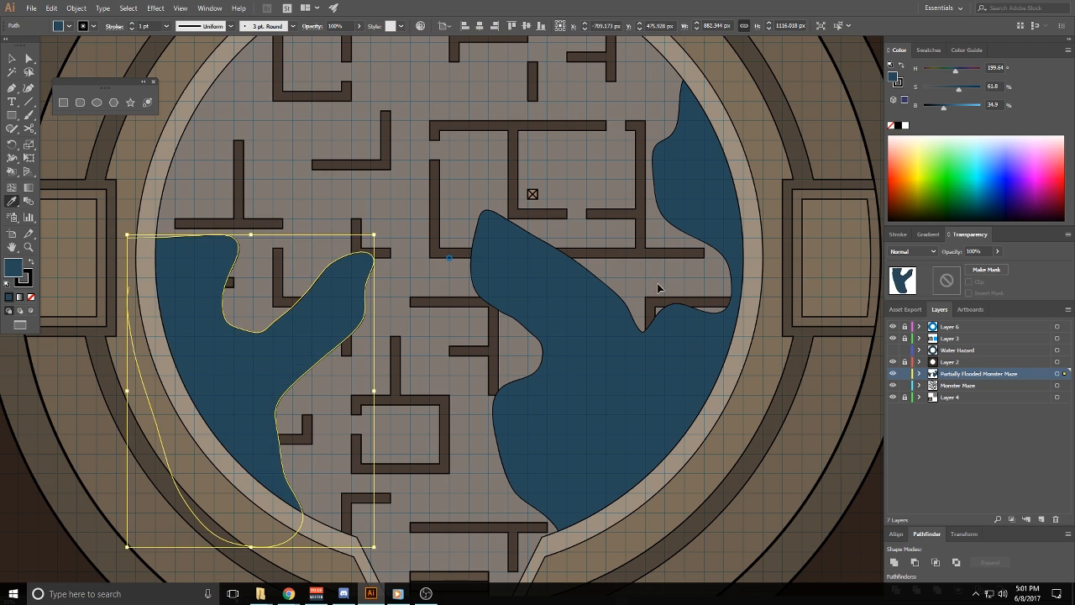
left_click(639, 280, "ctrl")
left_click_drag(655, 302, 716, 291)
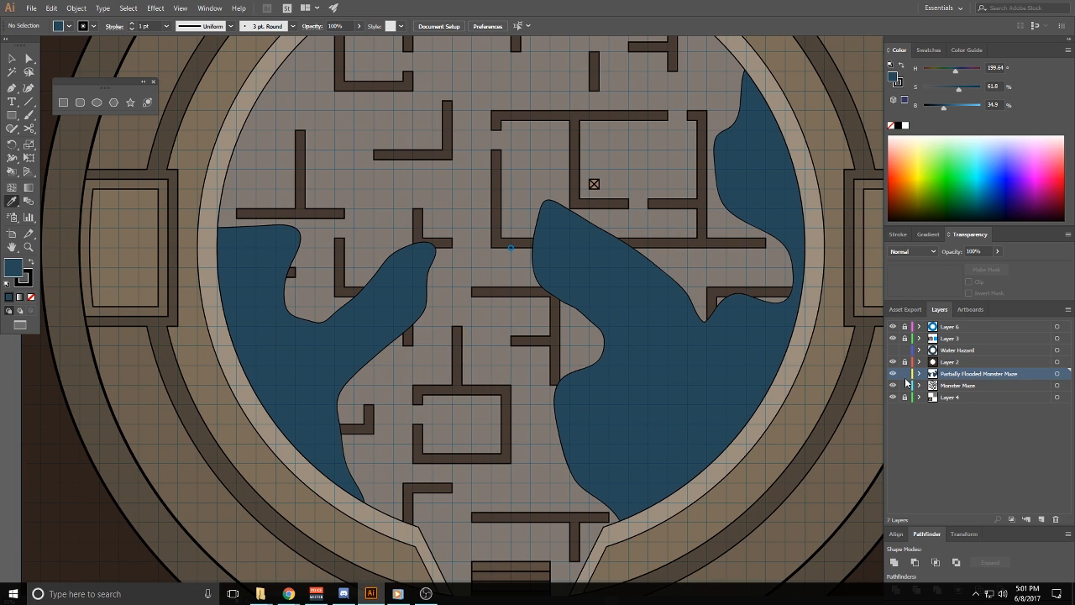
left_click_drag(672, 322, 662, 354)
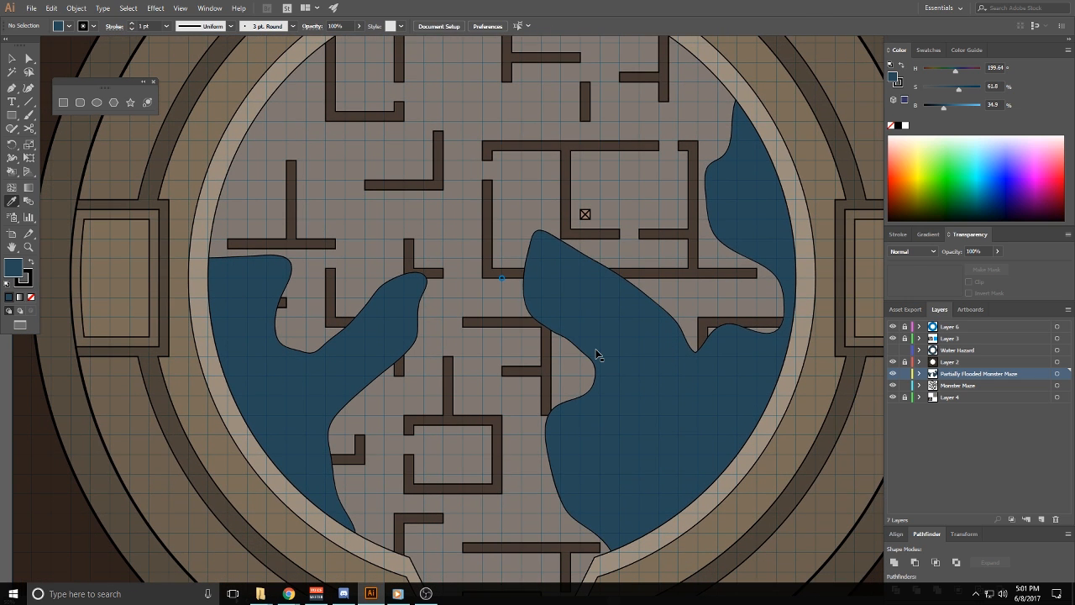
Try to erase a stroke across the inner edge of the large pool on the right
left_click(596, 354, "ctrl")
key("shift+e")
mouse_move(514, 303)
left_mouse_down()
mouse_move(571, 320)
mouse_move(608, 376)
left_mouse_up()
key("ctrl+z")
left_click(578, 362, "ctrl")
Make Monster Maze the active layer and unlock all locked artwork
left_click(946, 385)
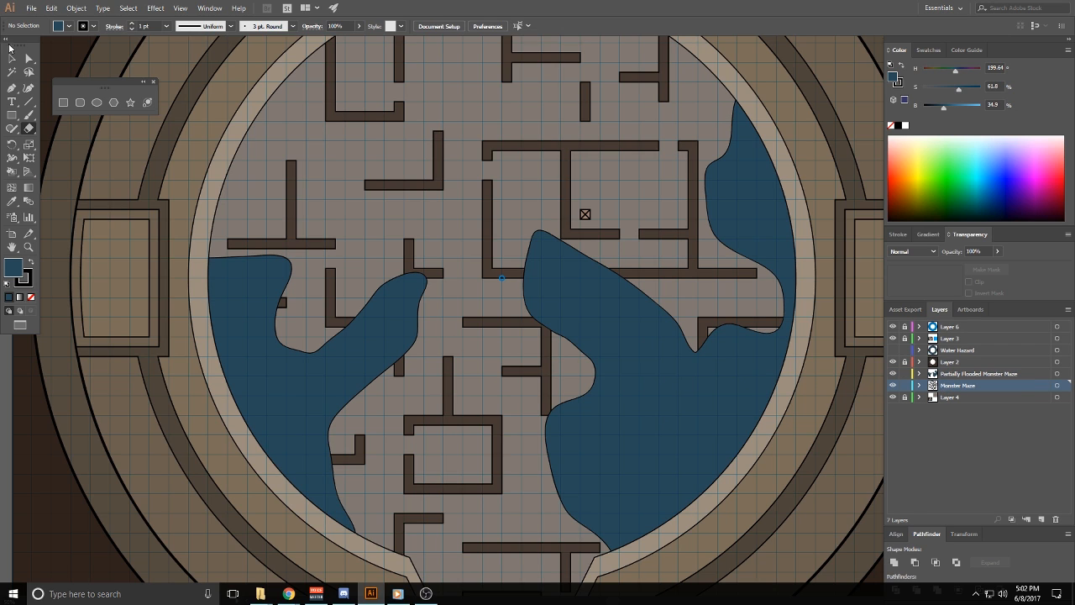
left_click(12, 58)
left_click(893, 386)
left_click(892, 386)
left_click(76, 8)
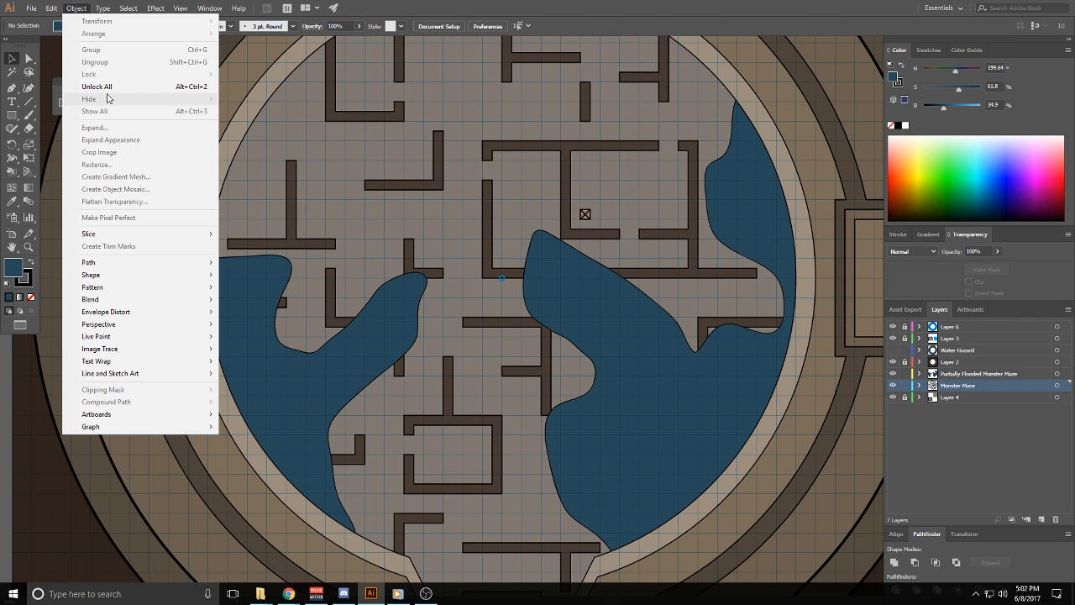
left_click(96, 100)
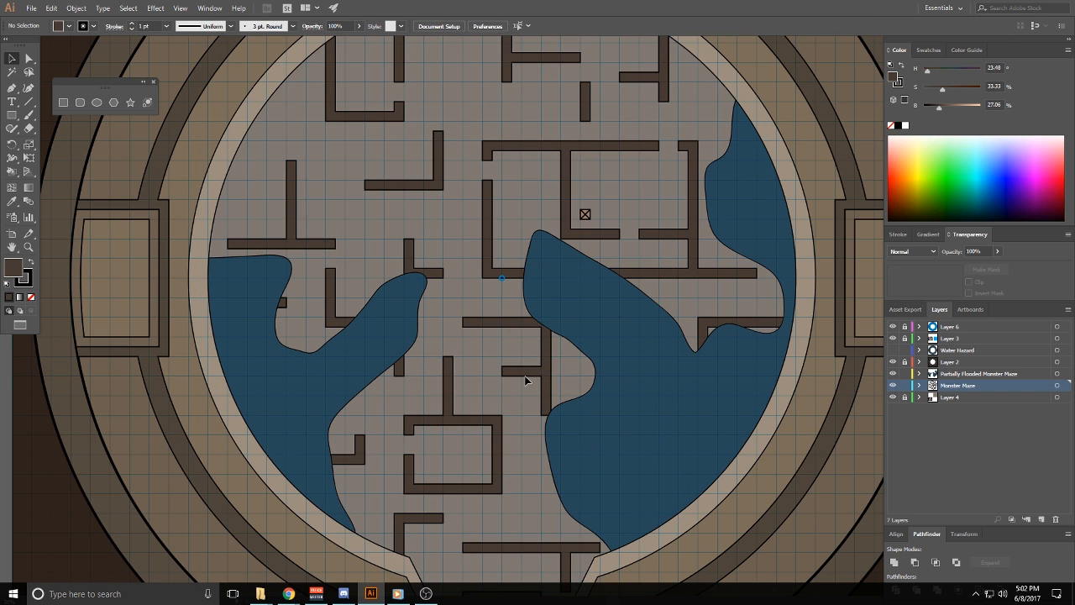
Ungroup the maze walls and copy the branching wall crossing the large pool's inner edge in place into the Partially Flooded Monster Maze layer
left_click(503, 386)
left_click(545, 380)
key("ctrl+shift+g")
left_click(481, 388)
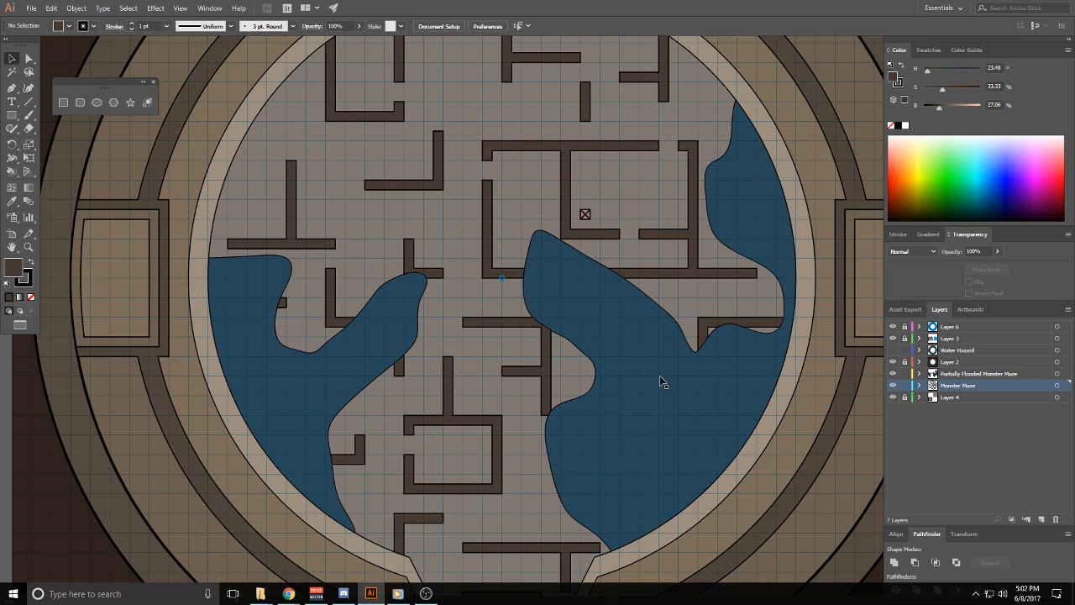
left_click(546, 373)
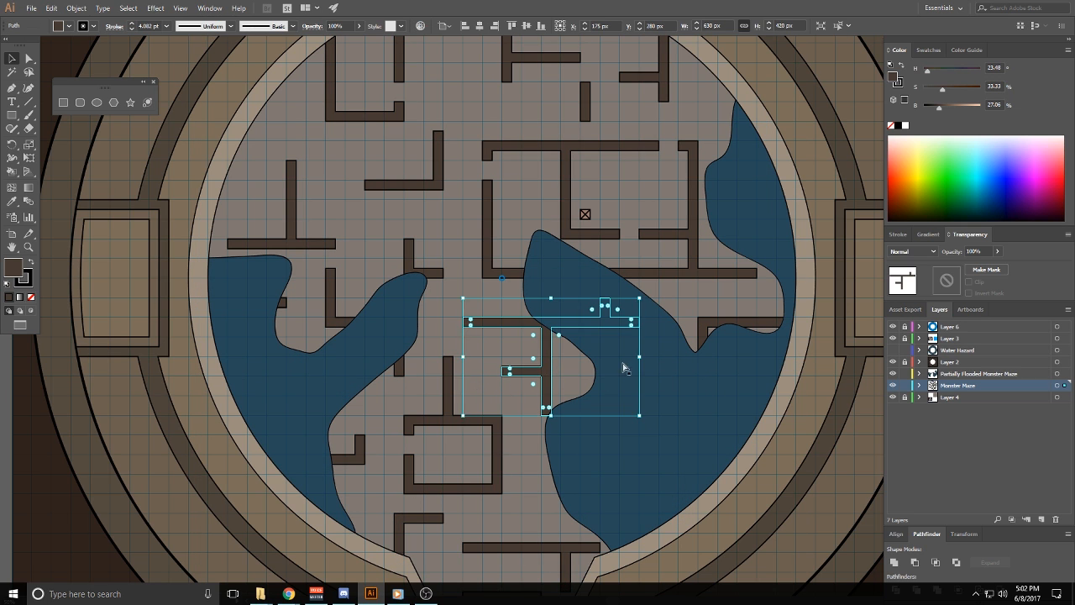
left_click(947, 378)
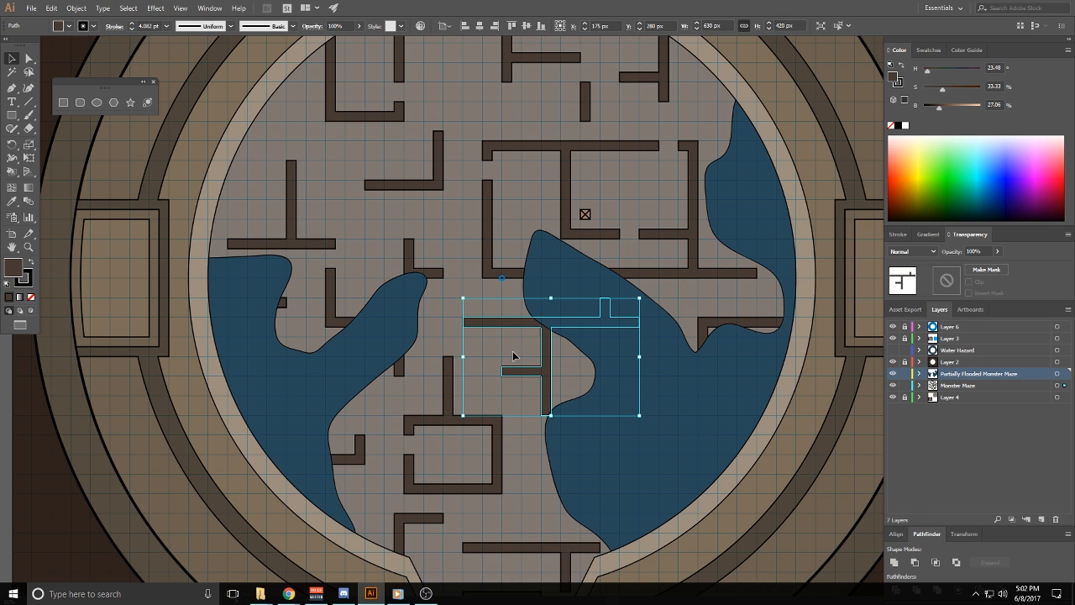
key("ctrl+x")
key("ctrl+shift+v")
left_click(484, 358)
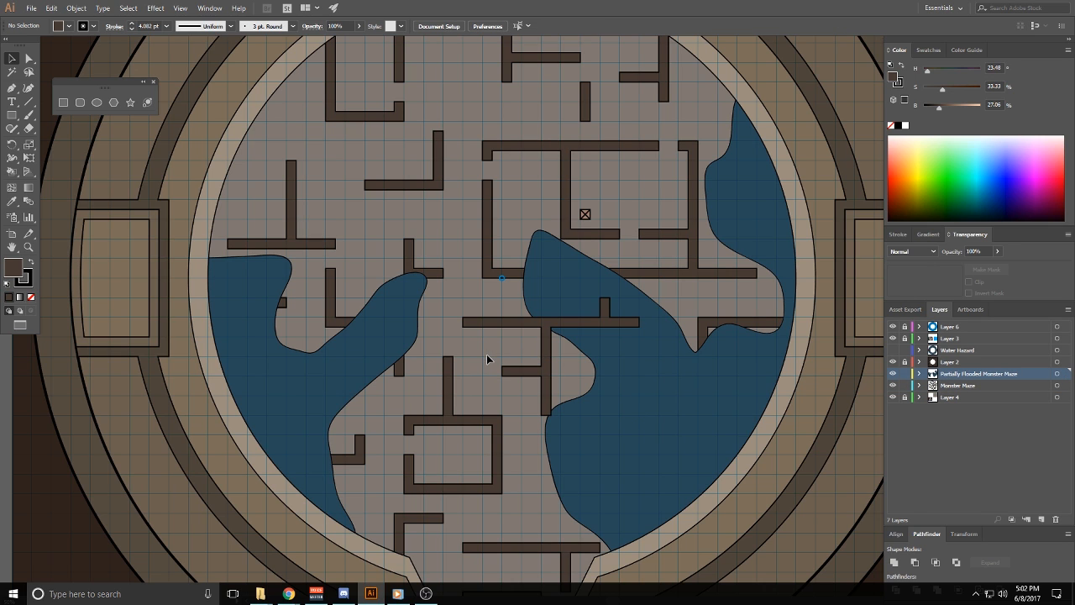
Try to cut through the copied wall's submerged arm with the Eraser and delete the severed piece
left_click(580, 325)
key("shift+e")
left_click_drag(569, 313, 592, 351)
left_click(550, 362, "ctrl+shift")
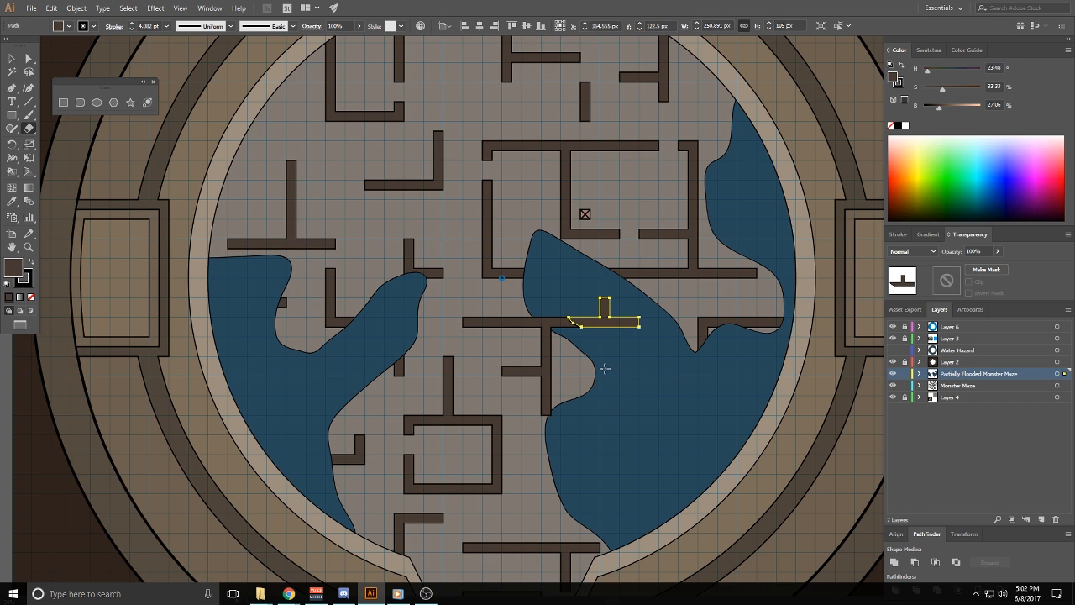
key("ctrl+shift+a")
scroll(599, 350, "up", 3)
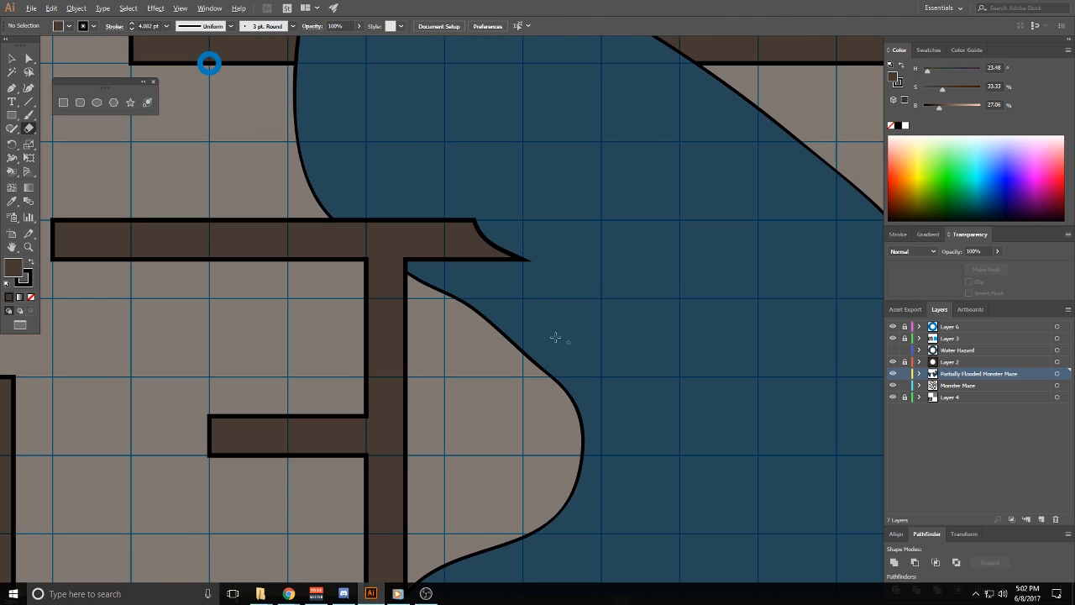
key("ctrl+z")
key("ctrl+z")
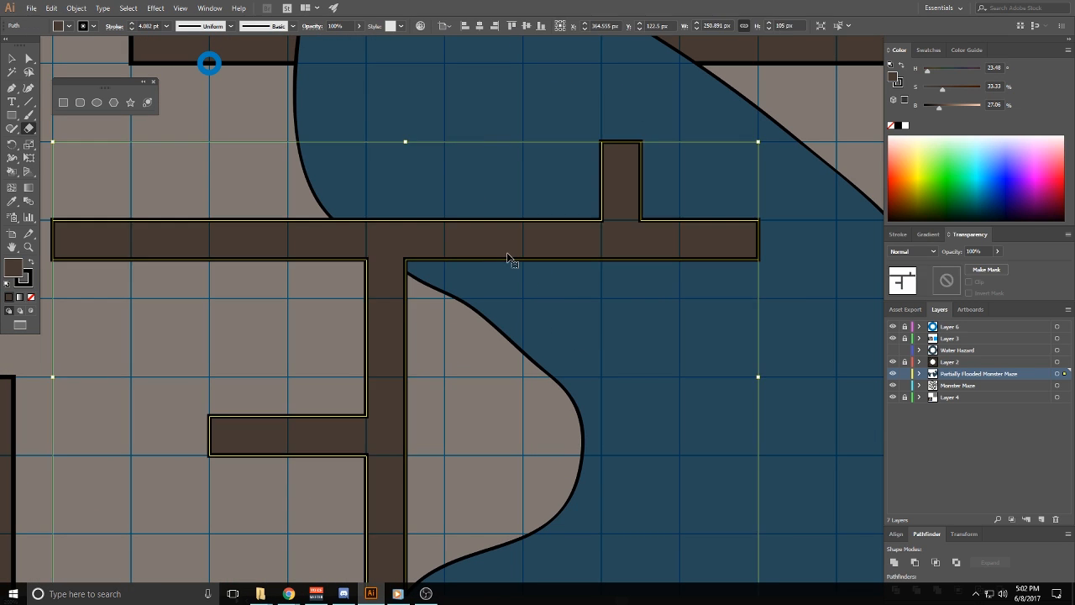
Erase ragged breaks through the copied wall's submerged right arm and its lower end, deleting both severed pieces
left_click_drag(473, 208, 521, 260)
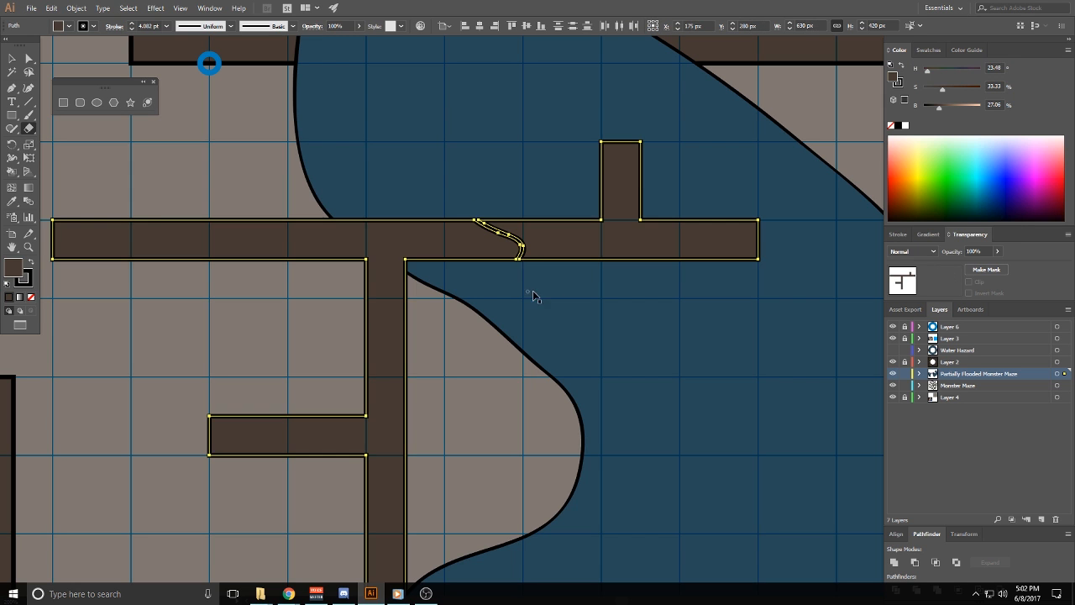
key("Delete")
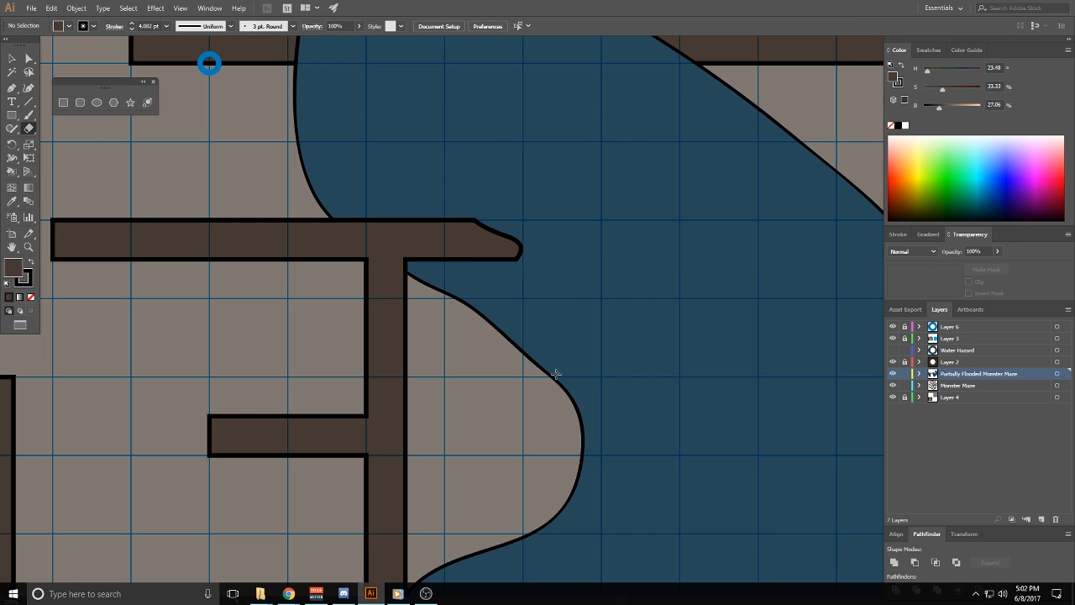
scroll(577, 308, "down", 3)
scroll(482, 475, "up", 5)
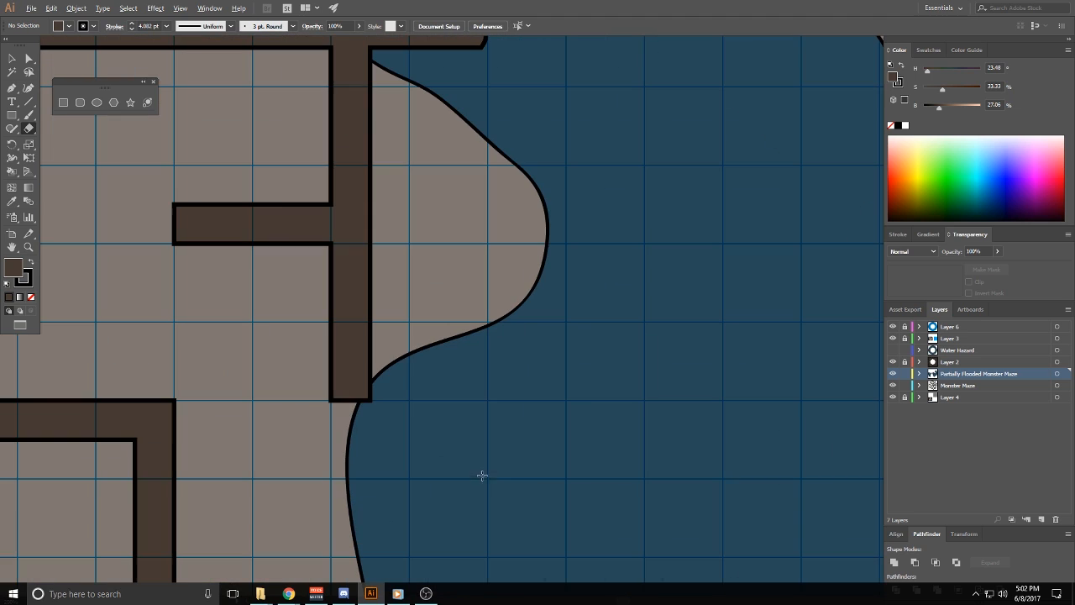
left_click(356, 353, "ctrl")
mouse_move(313, 351)
left_mouse_down()
mouse_move(379, 267)
mouse_move(390, 231)
left_mouse_up()
left_click(365, 309, "ctrl")
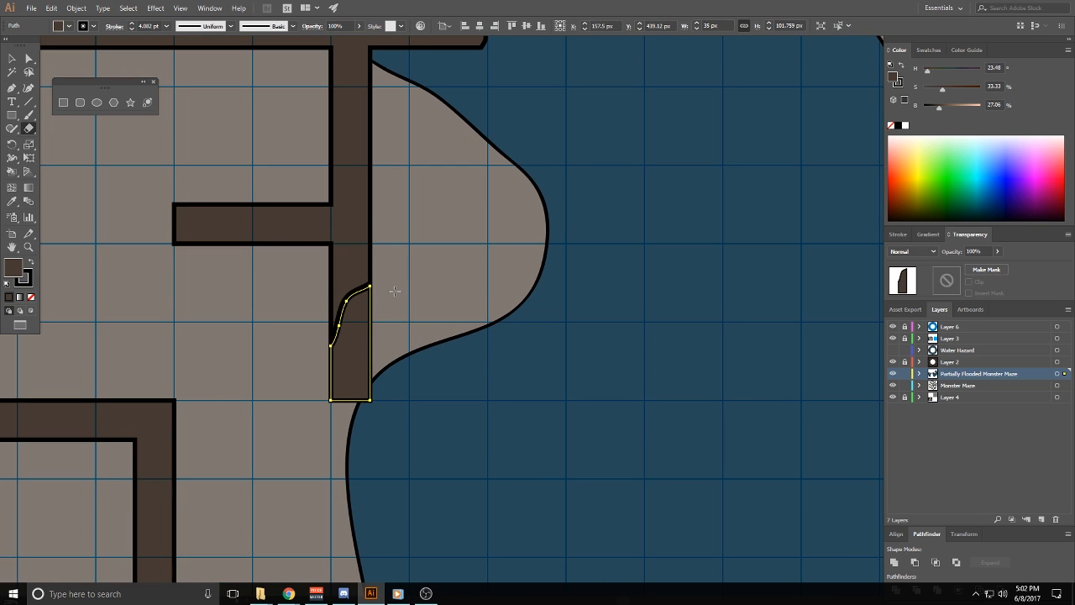
left_click(395, 292, "ctrl")
left_click(359, 333, "ctrl")
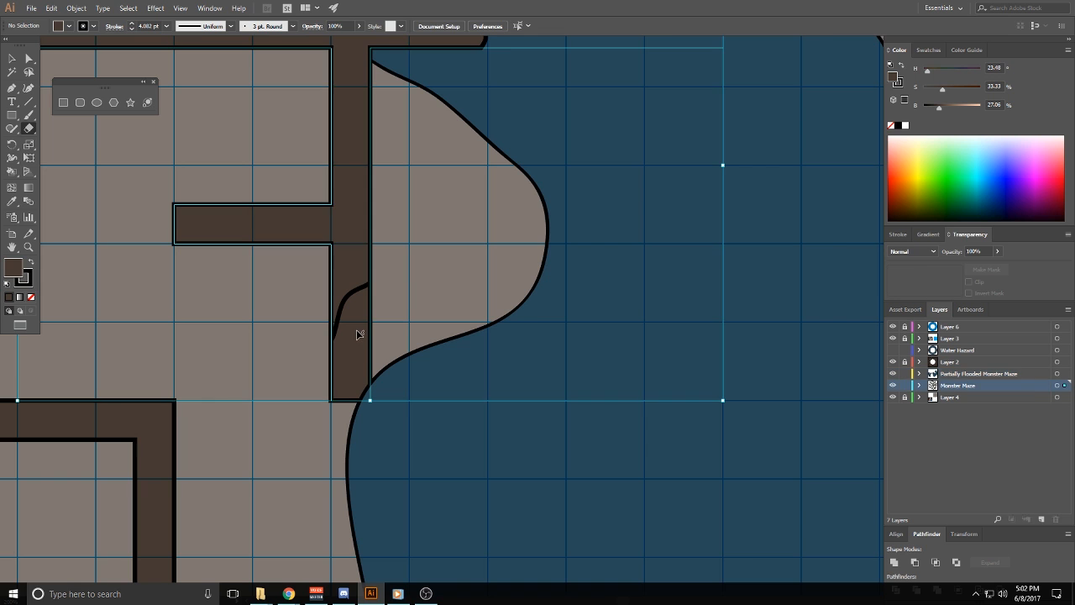
left_click(413, 317, "ctrl")
Hide the Monster Maze layer to check the broken wall on its own, and show the layer again
scroll(524, 389, "down", 6)
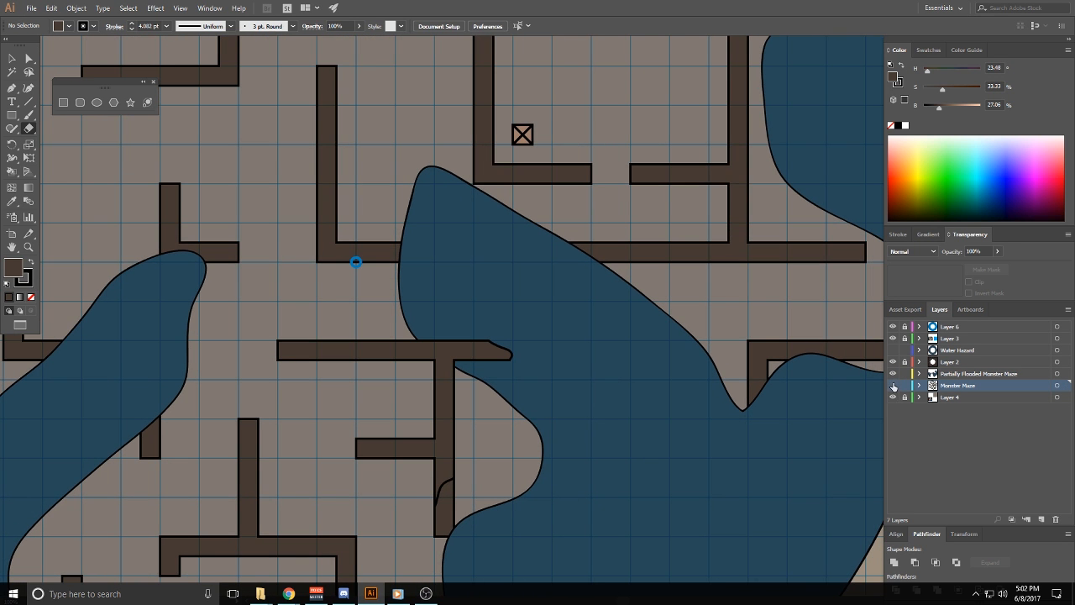
left_click(892, 386)
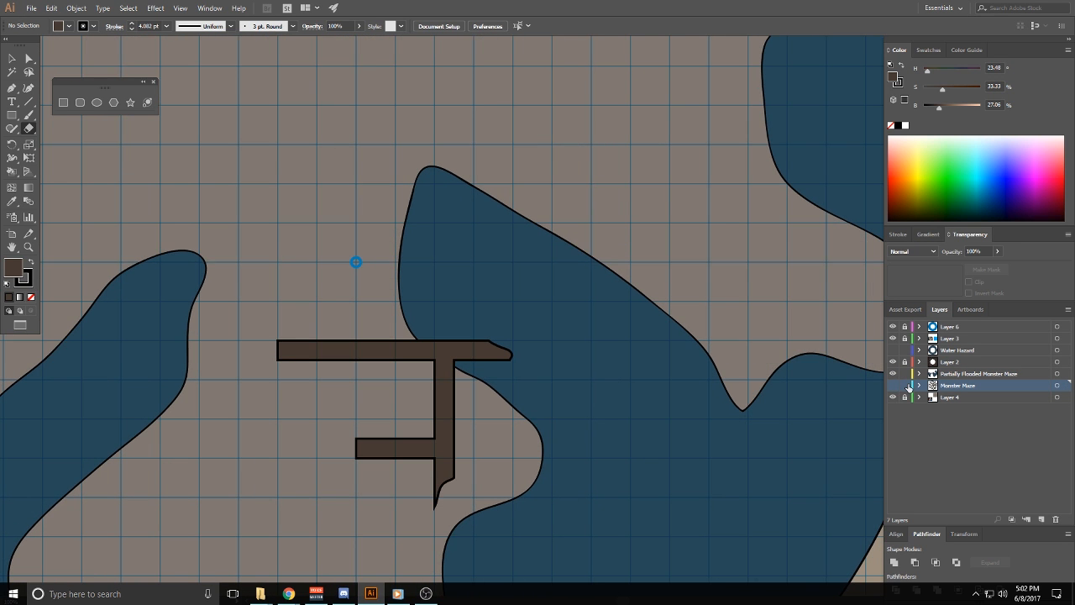
scroll(671, 392, "down", 3)
scroll(677, 393, "up", 1)
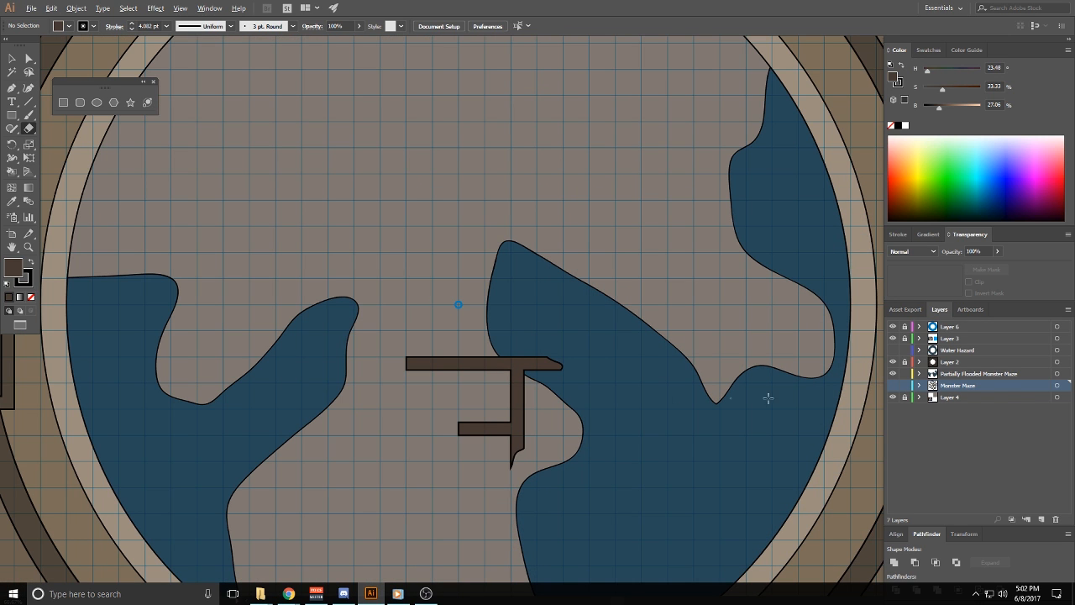
left_click(893, 386)
Copy every Monster Maze wall except the branching one and paste them in place behind the water in the Partially Flooded Monster Maze layer
key("v")
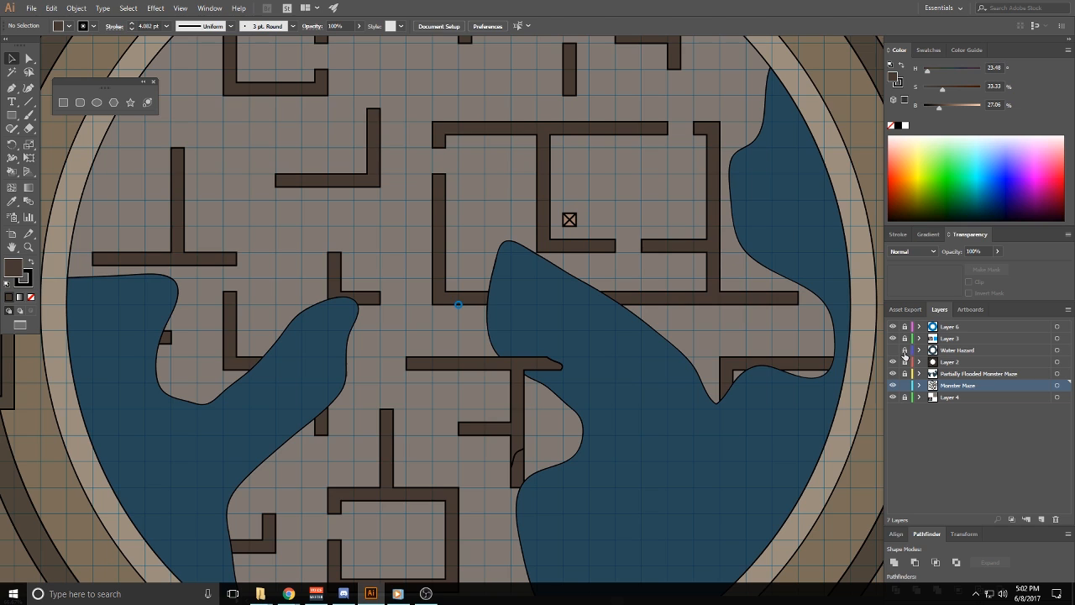
key("ctrl+a")
left_click(514, 431, "shift")
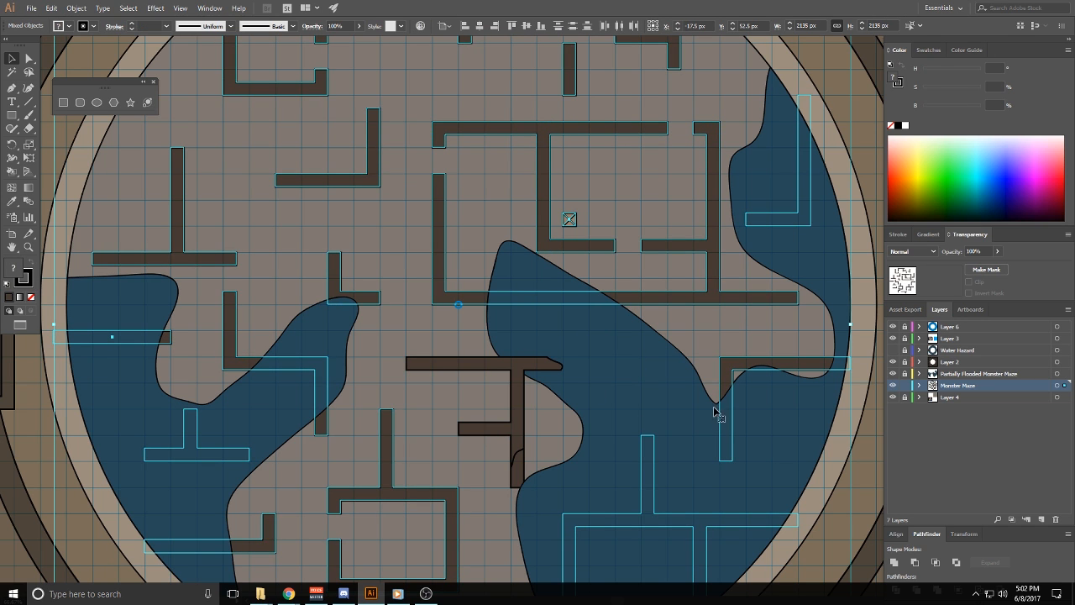
left_click(522, 474, "shift")
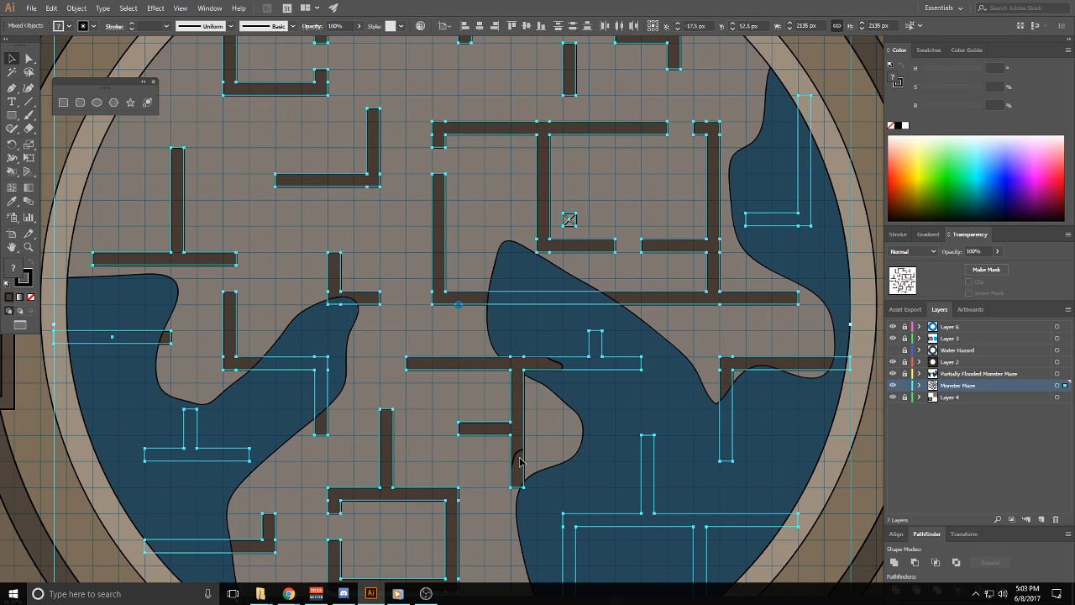
left_click(519, 472, "shift")
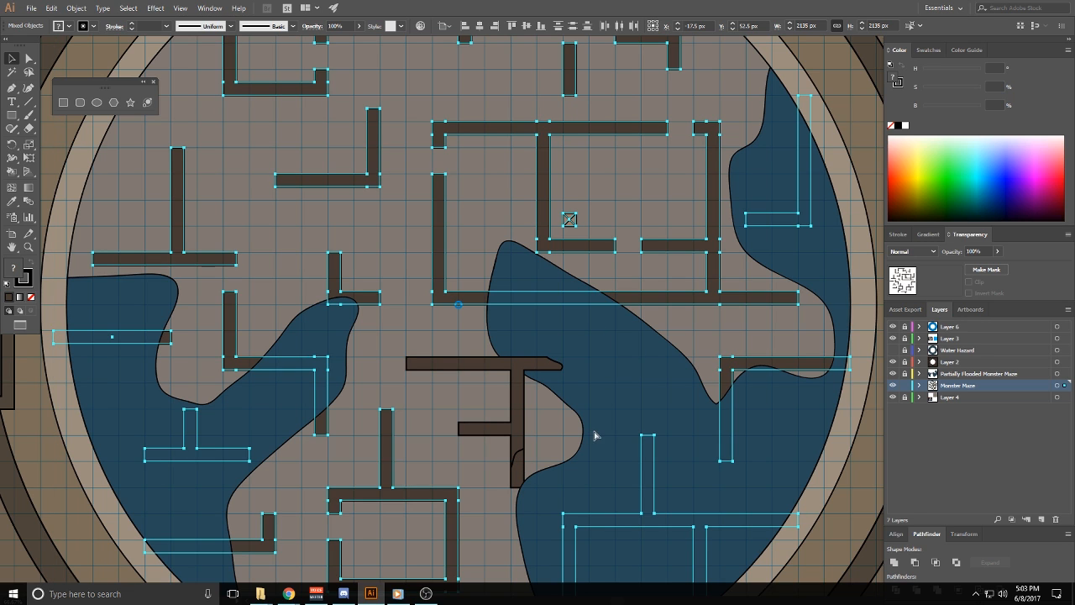
key("ctrl+g")
key("ctrl+shift+a")
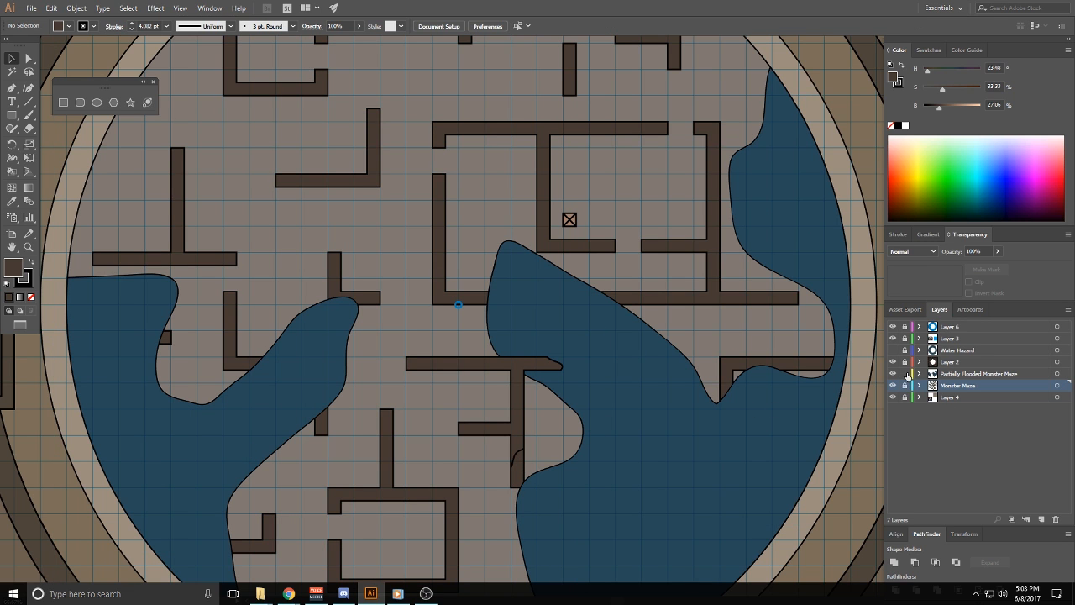
left_click(948, 375)
key("ctrl+b")
left_click(686, 336)
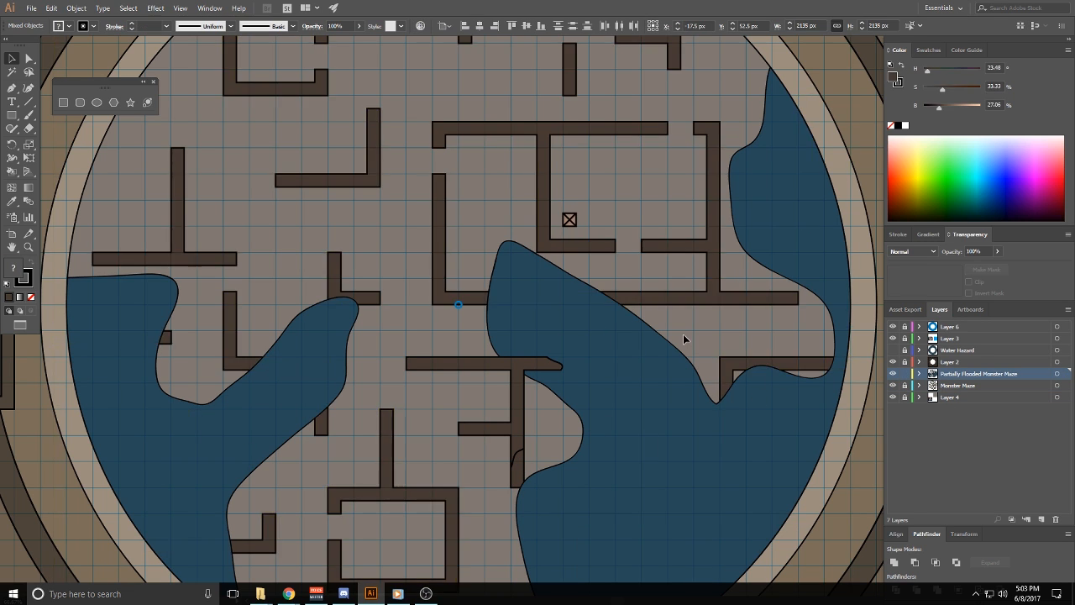
Hide the Monster Maze layer, then erase ragged breaks through the long wall on both sides of the central water and delete the submerged section
left_click(892, 384)
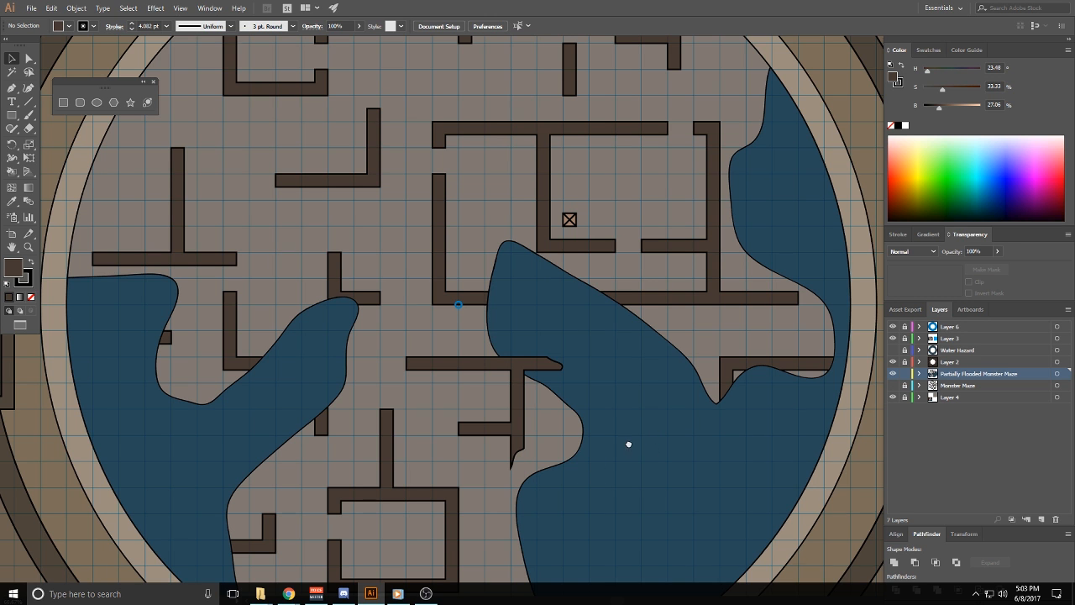
left_click_drag(630, 442, 540, 425)
left_click(553, 282)
key("shift+e")
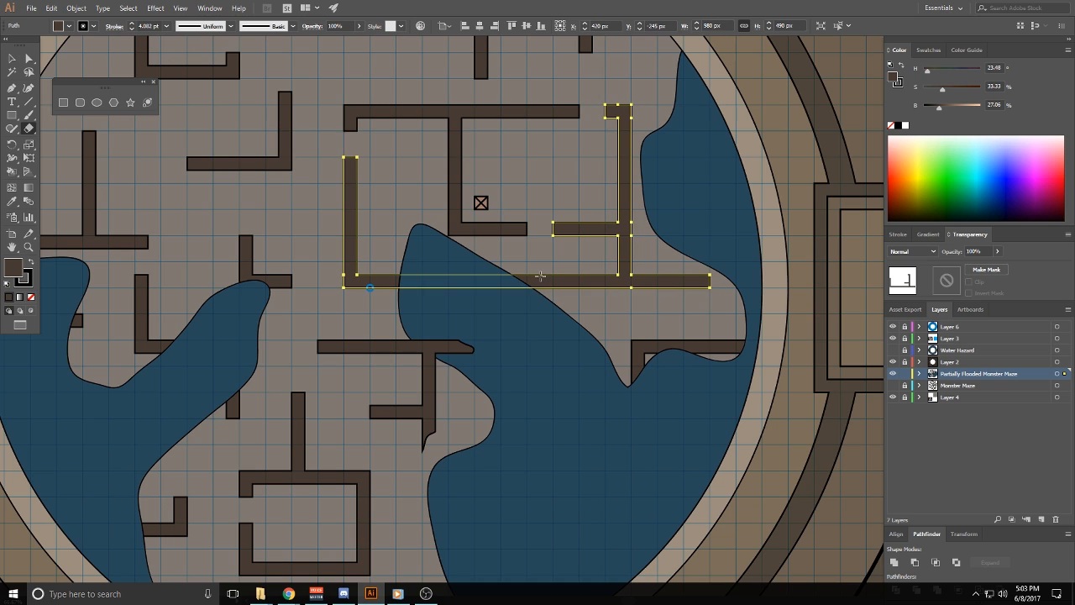
scroll(528, 272, "up", 3)
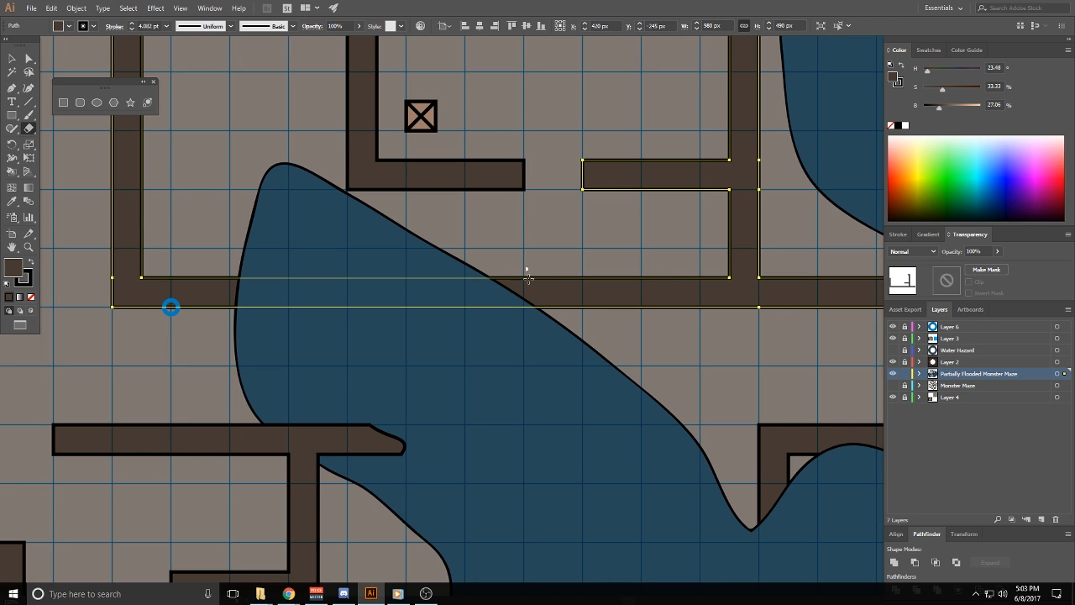
left_click_drag(528, 277, 557, 313)
mouse_move(231, 273)
left_mouse_down()
mouse_move(202, 312)
mouse_move(204, 345)
left_mouse_up()
left_click(628, 289, "ctrl+shift")
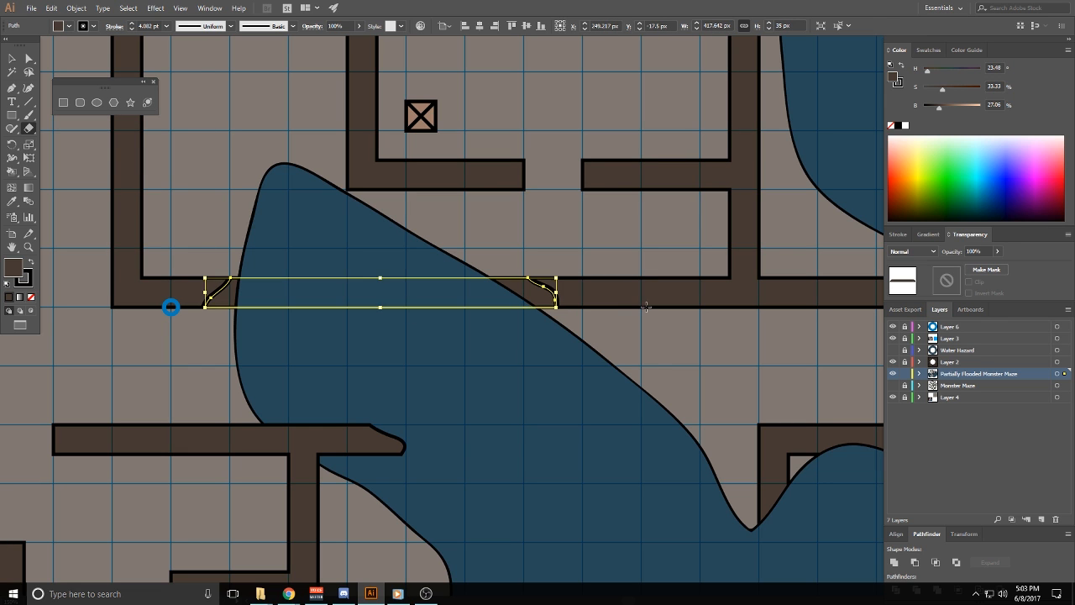
key("Delete")
Erase the underside of the right-hand corner wall along the shoreline, cut through its downward arm, and delete the severed submerged parts
left_click_drag(675, 303, 404, 195)
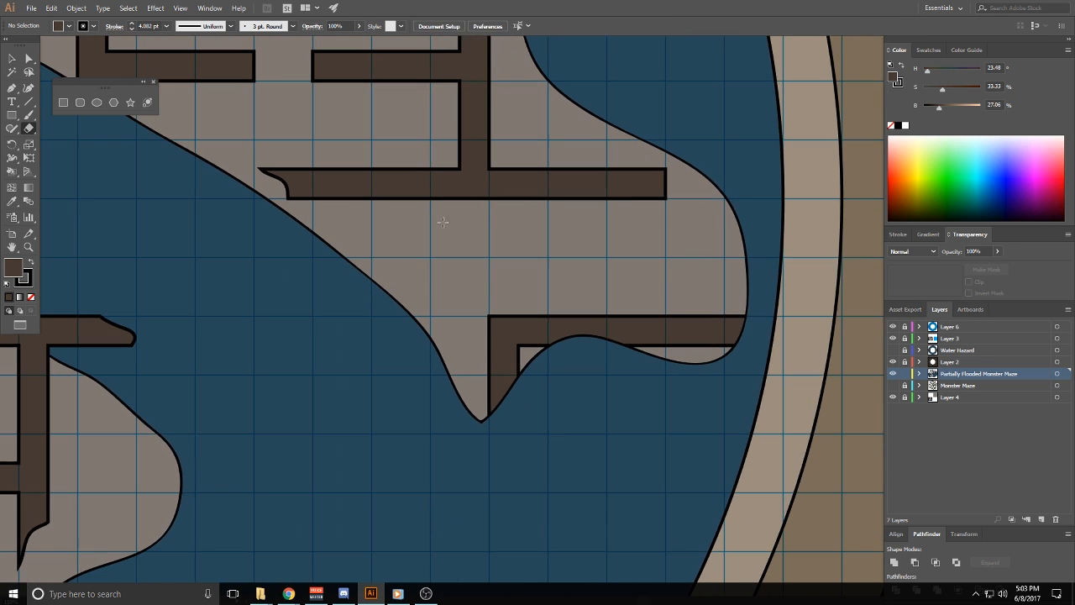
left_click(606, 326, "ctrl")
mouse_move(537, 358)
left_mouse_down()
mouse_move(547, 334)
mouse_move(617, 327)
mouse_move(660, 348)
left_mouse_up()
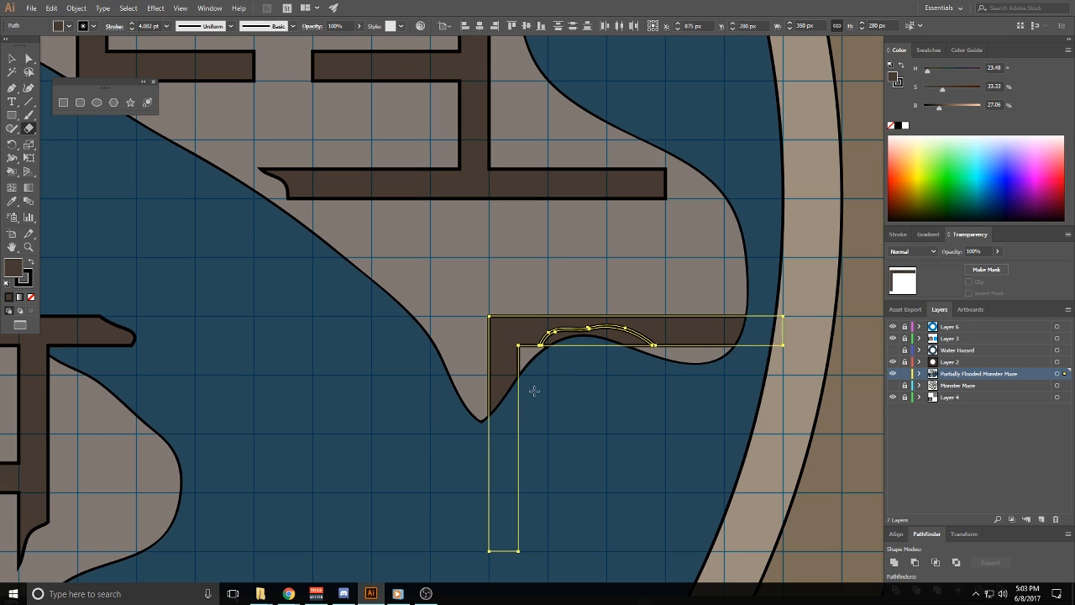
mouse_move(522, 359)
left_mouse_down()
mouse_move(478, 396)
mouse_move(462, 484)
left_mouse_up()
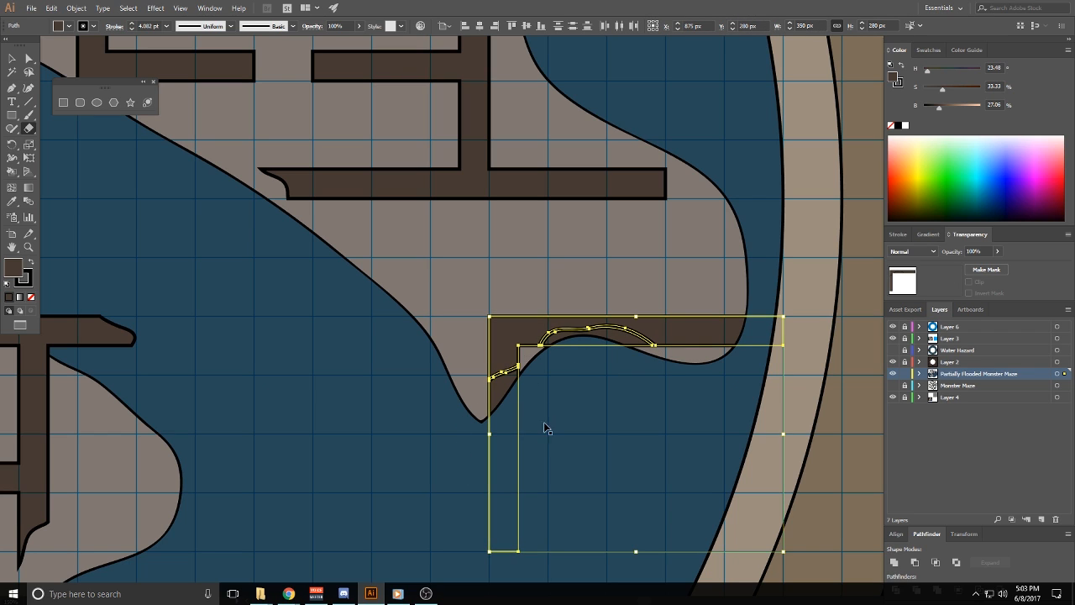
key("ctrl+shift+a")
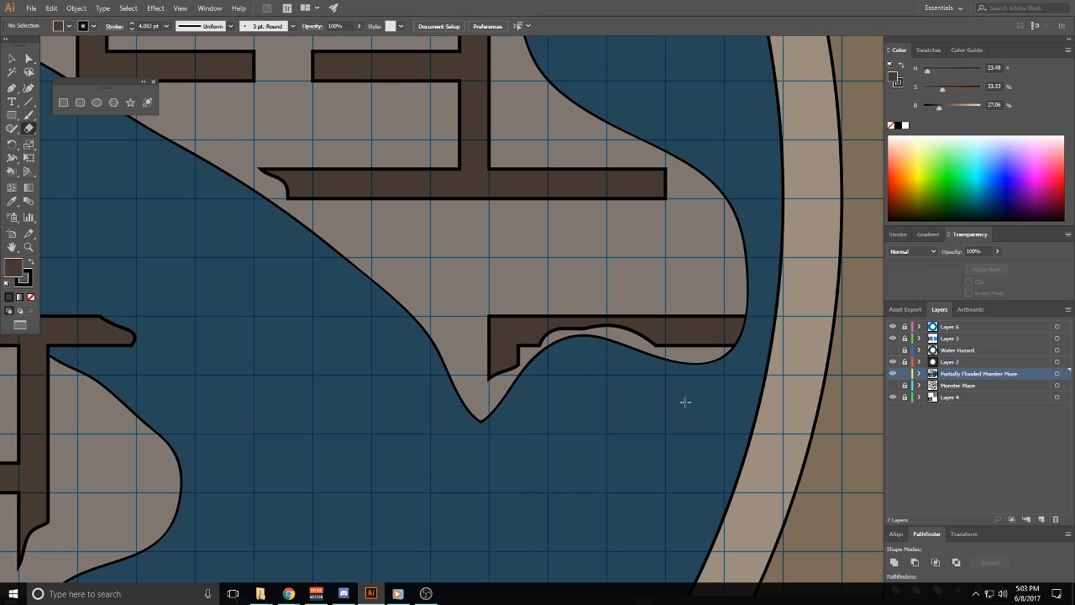
Erase two breaks through the corner wall's horizontal arm above the shoreline bulge and delete only the section between them
scroll(684, 401, "down", 3)
scroll(701, 407, "down", 5)
scroll(710, 350, "up", 5)
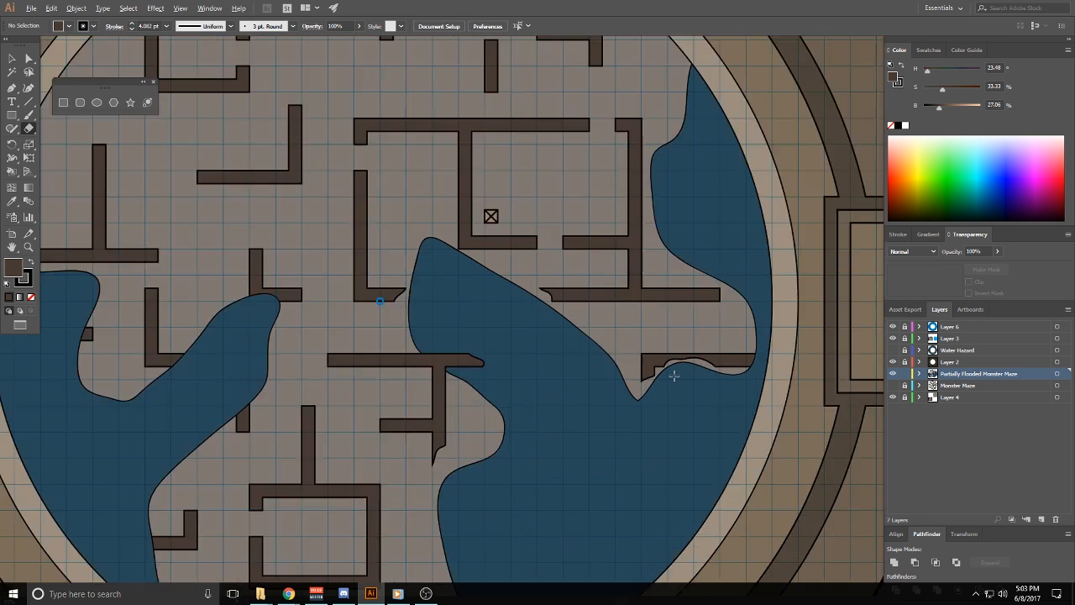
scroll(674, 375, "up", 4)
left_click(629, 336, "ctrl")
mouse_move(635, 356)
left_mouse_down()
mouse_move(704, 278)
mouse_move(779, 314)
mouse_move(832, 390)
left_mouse_up()
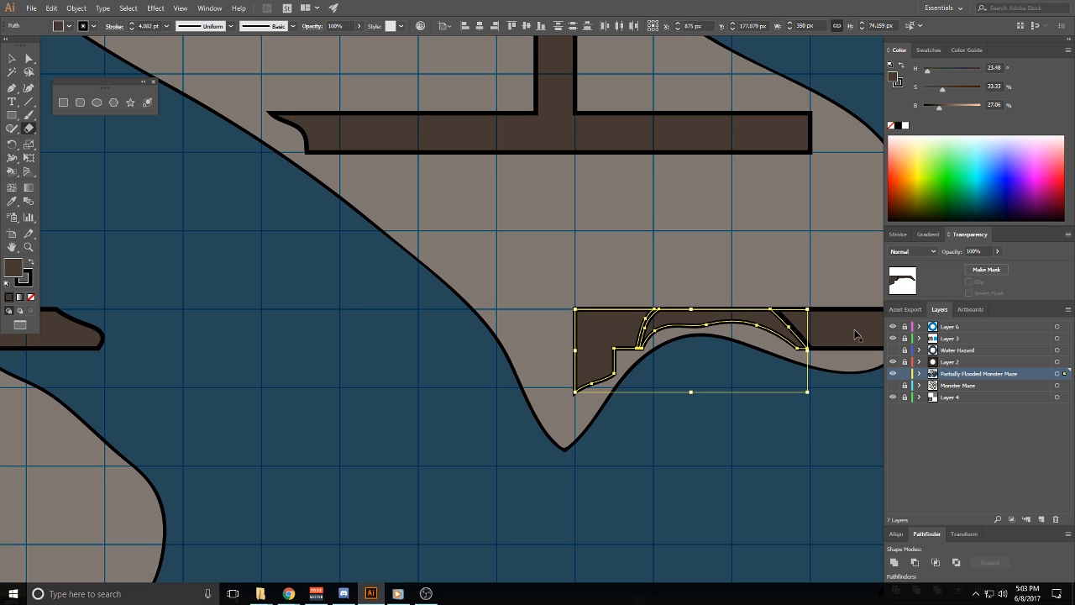
key("Delete")
key("ctrl+z")
left_click(601, 329, "ctrl+shift")
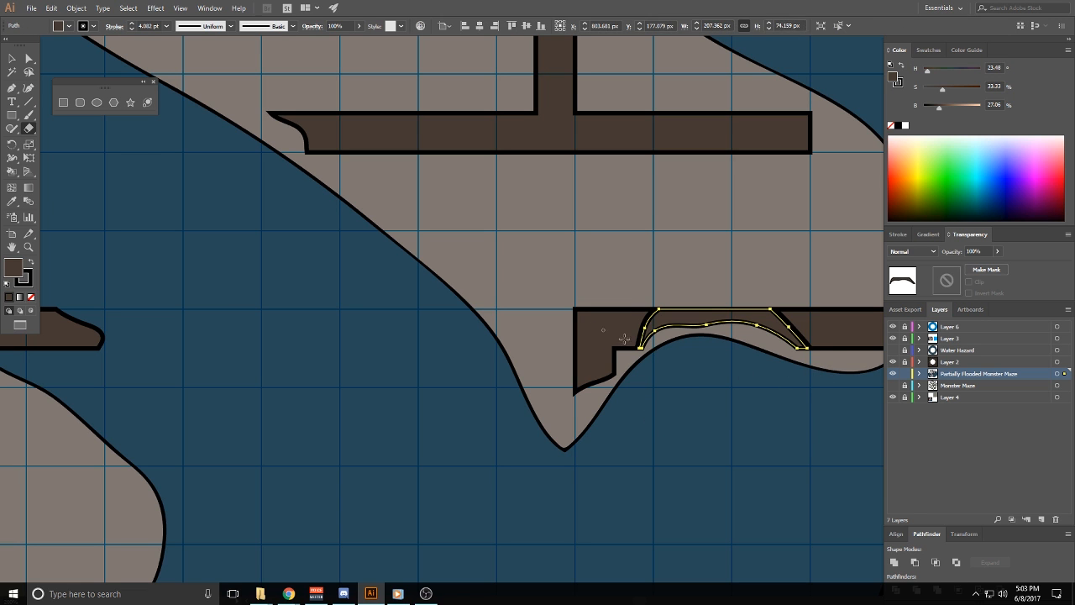
key("Delete")
Cut the Z-shaped wall crossing the left pool with the Eraser where it meets each shore, and delete its submerged middle
scroll(685, 374, "down", 5)
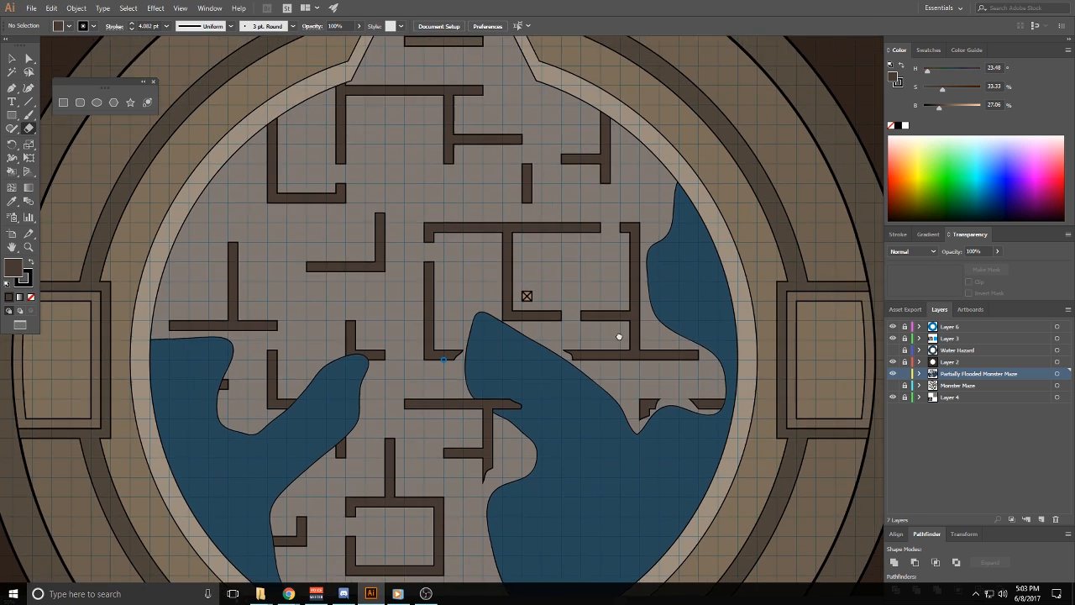
scroll(654, 307, "up", 2)
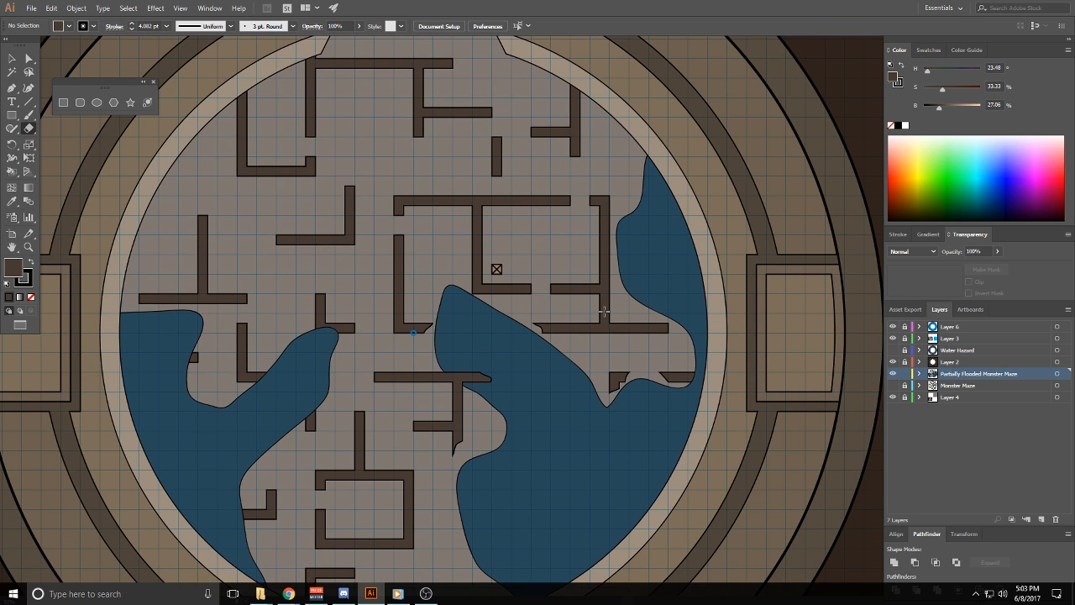
scroll(488, 330, "up", 5)
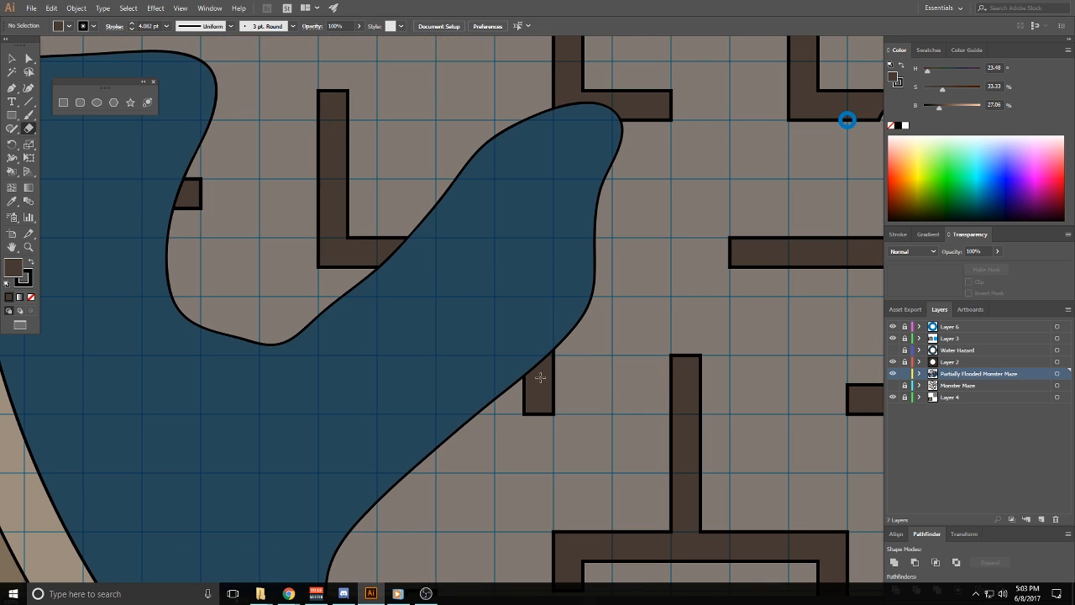
left_click(537, 378, "ctrl")
left_click_drag(514, 386, 585, 354)
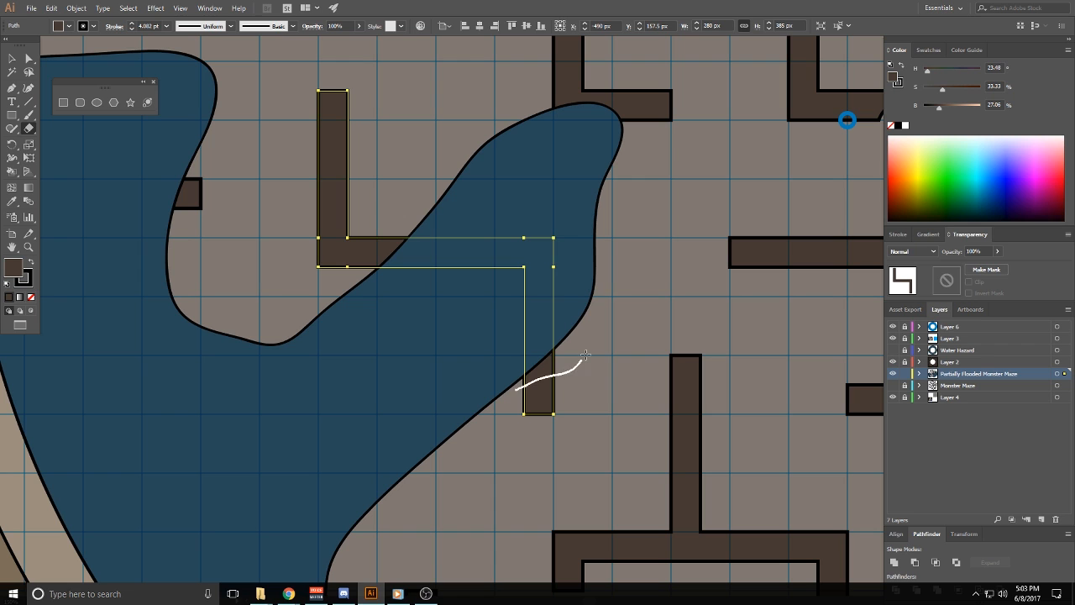
mouse_move(392, 215)
left_mouse_down()
mouse_move(338, 273)
mouse_move(337, 315)
left_mouse_up()
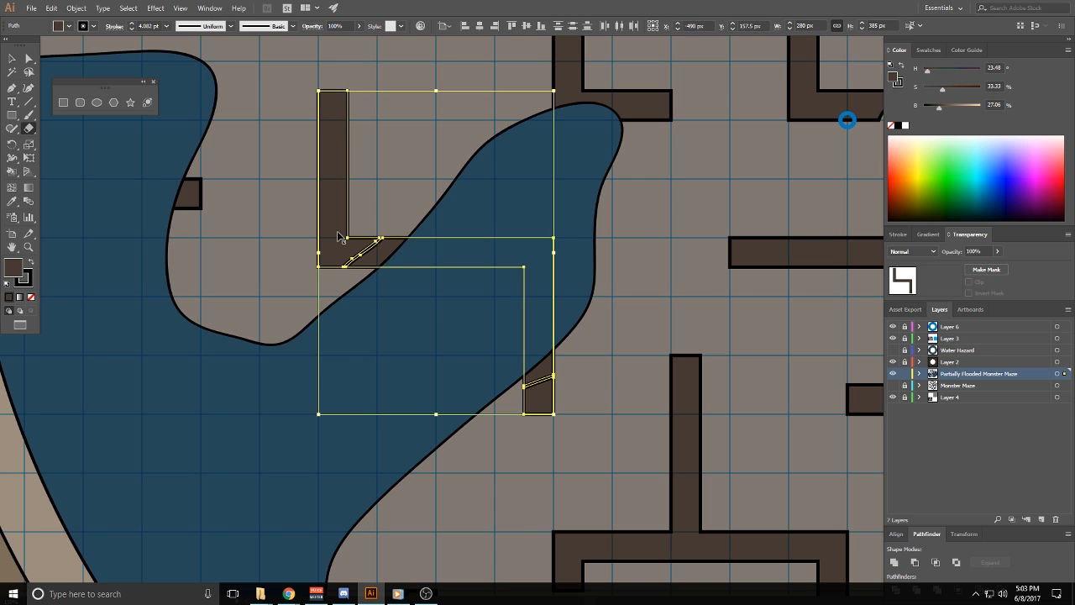
left_click(341, 238, "ctrl+shift")
left_click(542, 392, "ctrl+shift")
key("Delete")
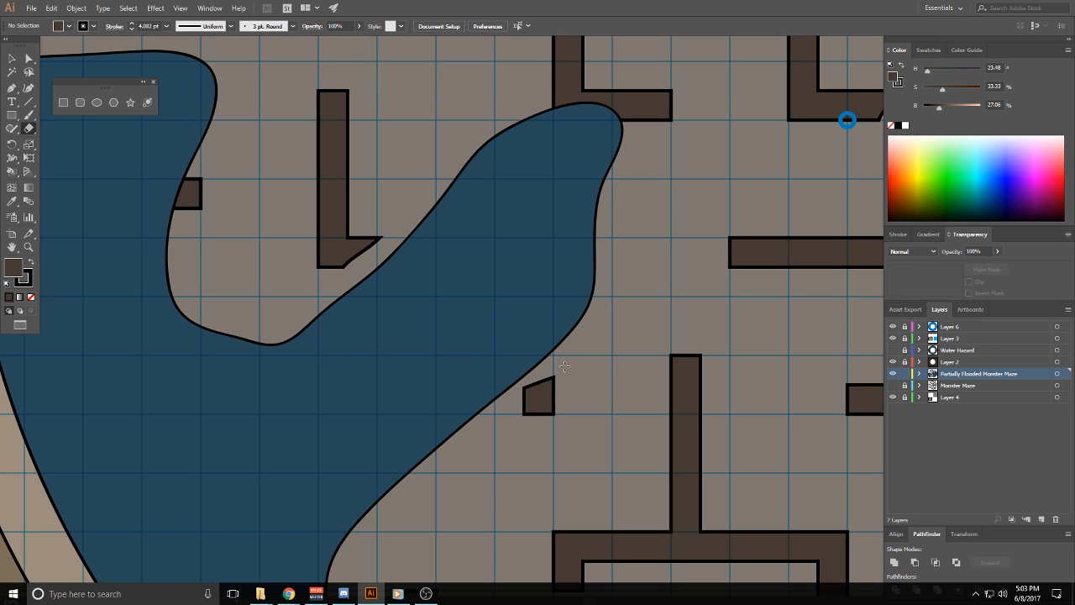
Delete the straight, mostly submerged wall whose end sticks out of the left pool's inner shore
scroll(565, 369, "down", 3)
left_click_drag(402, 362, 531, 375)
scroll(560, 322, "up", 1)
scroll(560, 322, "up", 1)
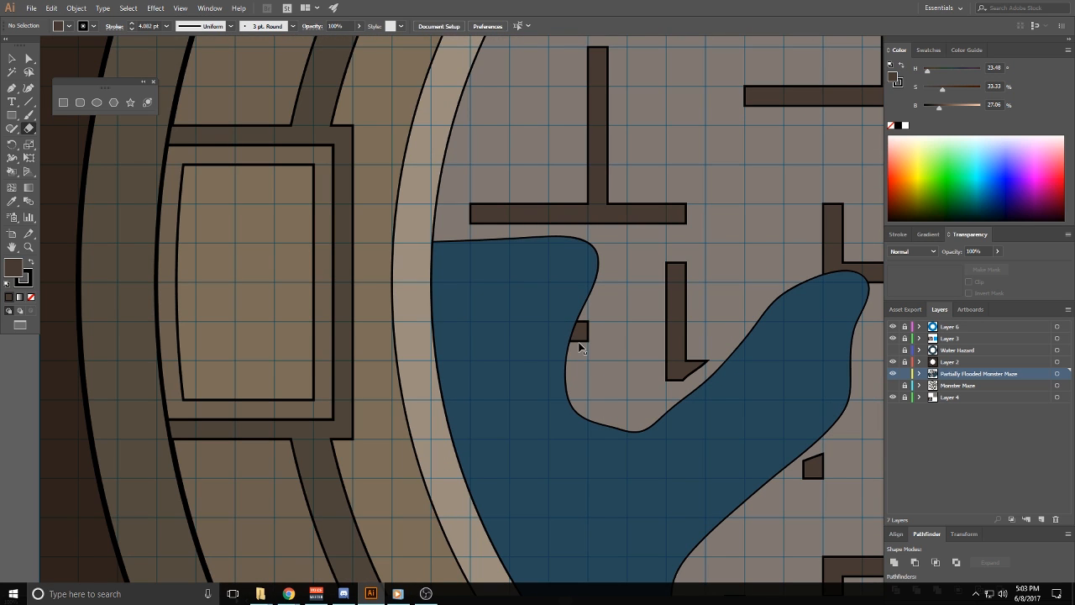
left_click_drag(412, 321, 588, 341)
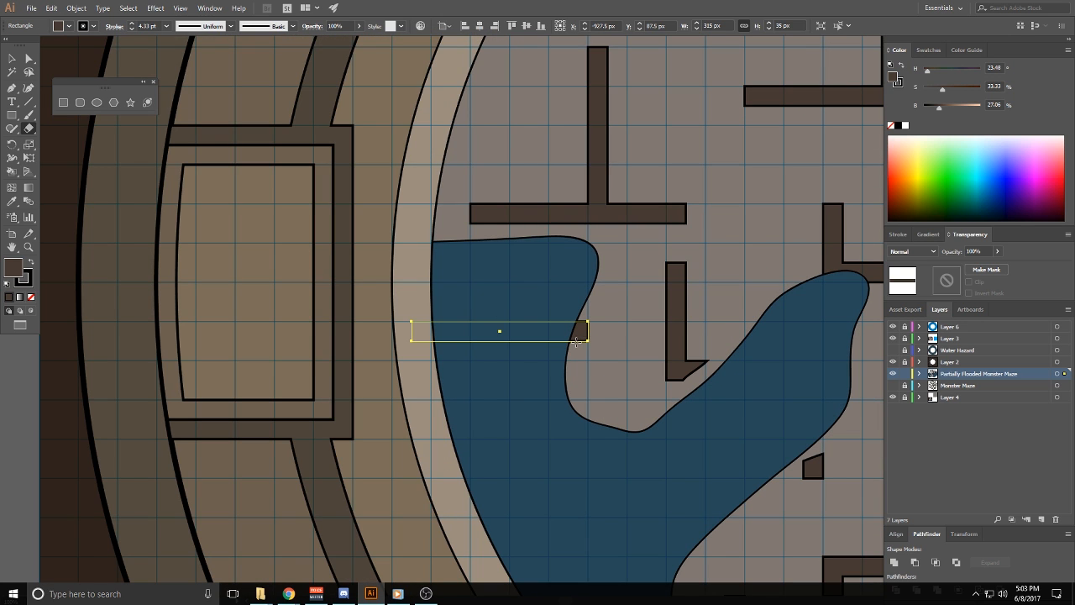
key("Delete")
Erase a ragged break through the small L-shaped wall at the left pool's lower shore and delete its submerged piece
left_click_drag(631, 332, 371, 145)
left_click(445, 462)
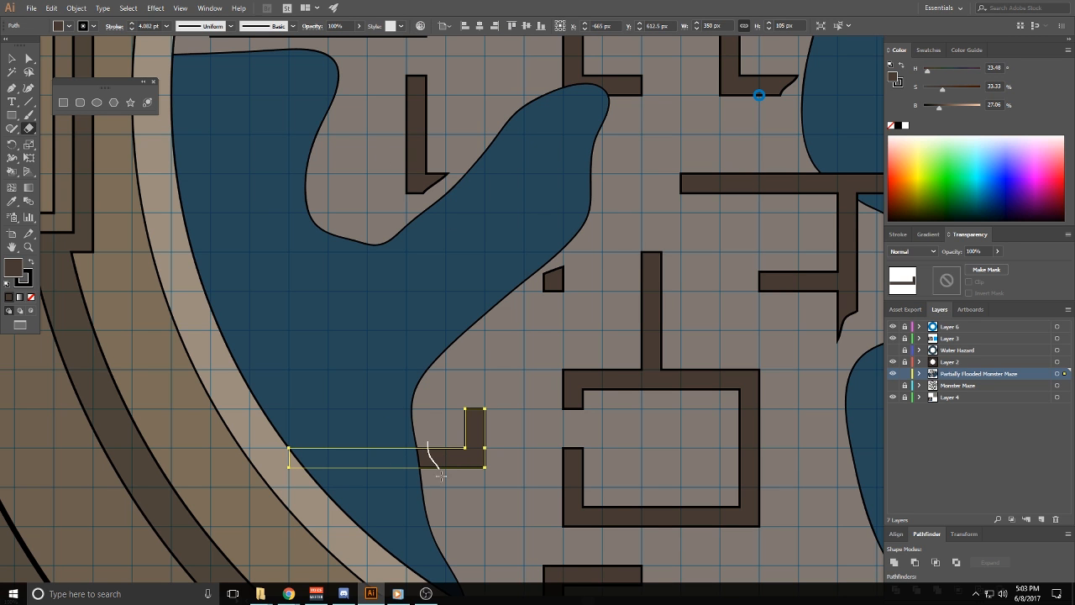
left_click_drag(441, 476, 441, 497)
left_click(458, 461, "ctrl+shift")
key("Delete")
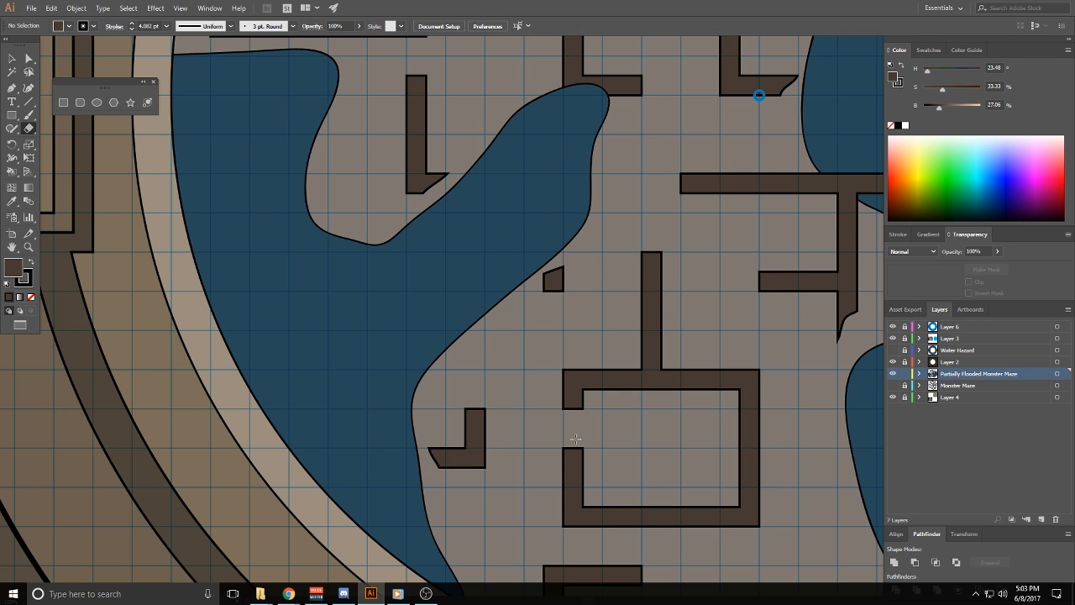
Erase breaks through both arms of the small L-shaped wall at the left pool's upper tip and delete the flooded corner
scroll(579, 427, "down", 5)
scroll(647, 429, "up", 4)
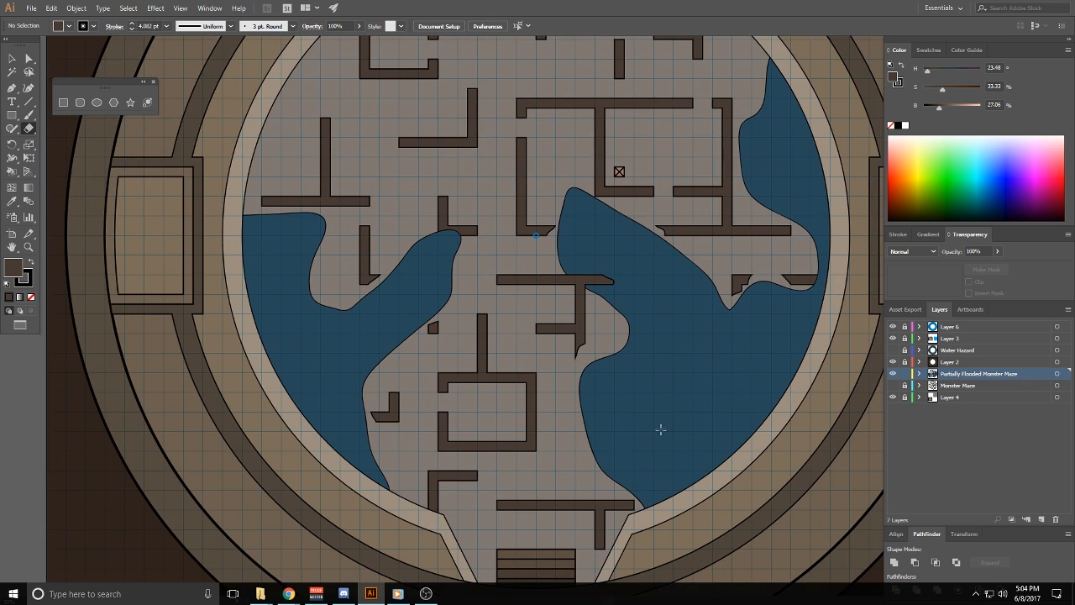
scroll(448, 250, "up", 3)
left_click(540, 192, "ctrl")
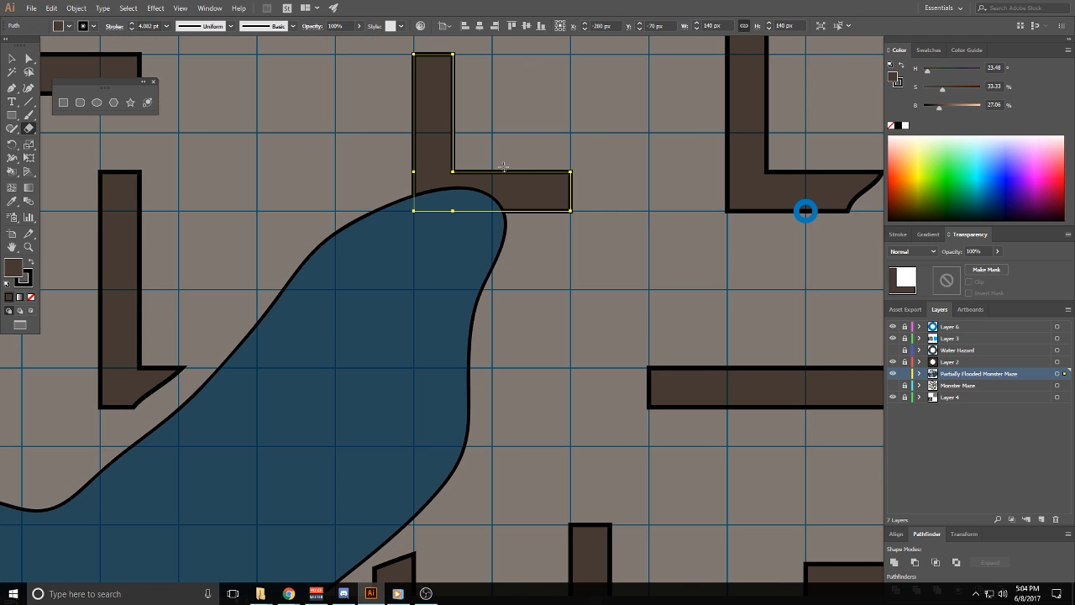
mouse_move(504, 164)
left_mouse_down()
mouse_move(539, 222)
mouse_move(538, 267)
left_mouse_up()
mouse_move(467, 128)
left_mouse_down()
mouse_move(437, 163)
mouse_move(376, 166)
left_mouse_up()
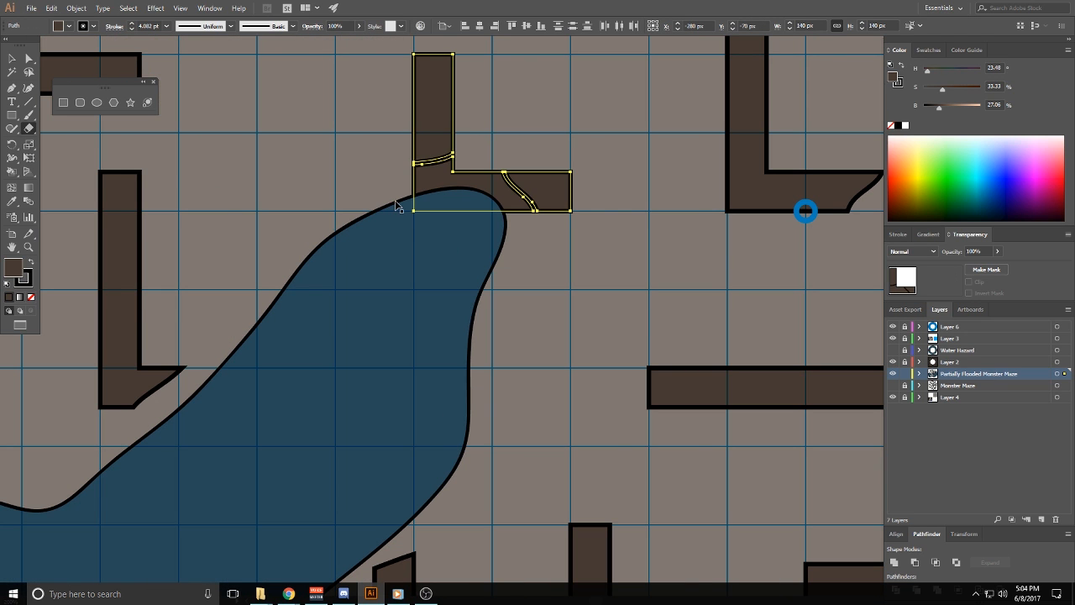
key("ctrl+shift+a")
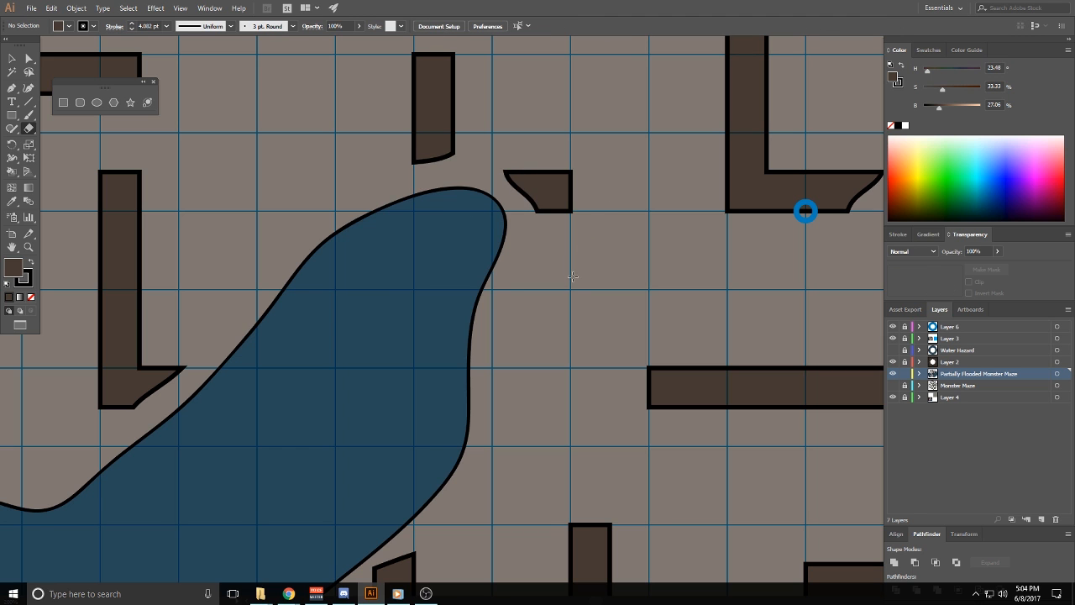
Paint a freeform pool outline about 929 by 657 px over the arena's upper-left edge with the Paintbrush
scroll(804, 210, "down", 5)
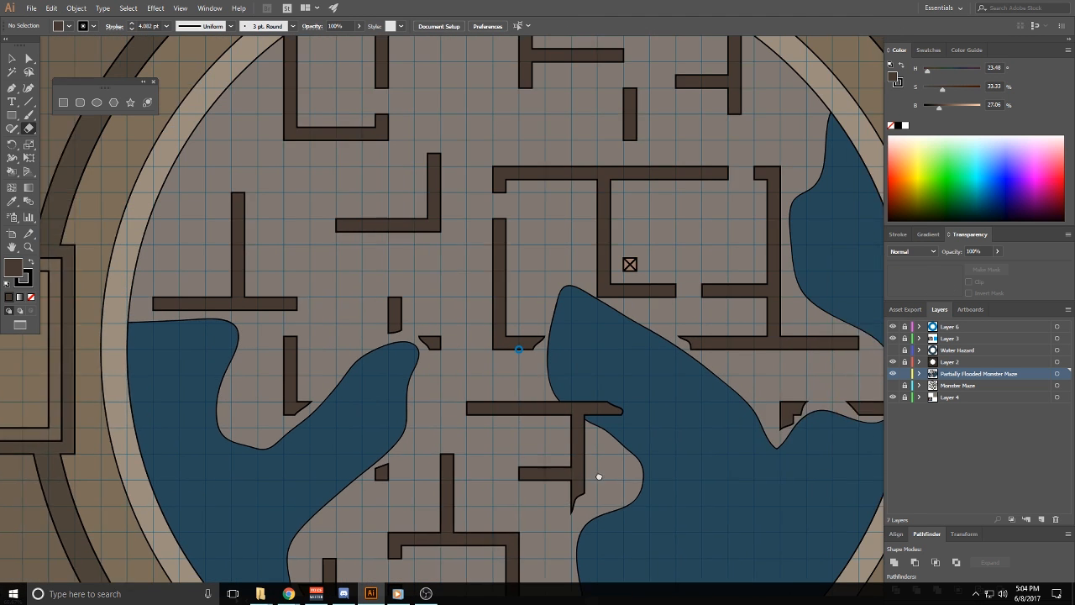
left_click_drag(599, 476, 554, 494)
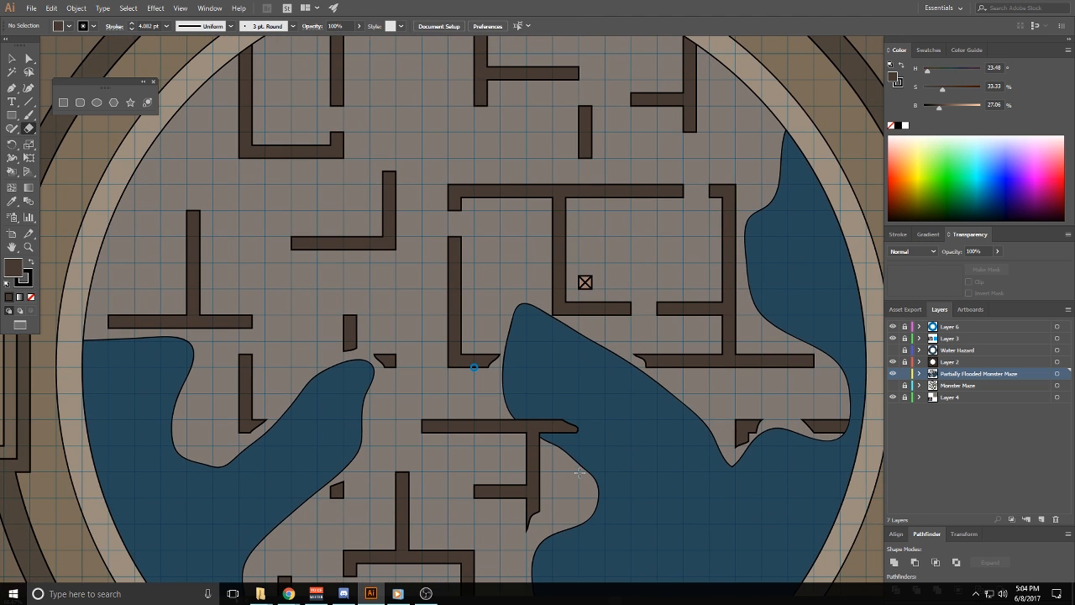
scroll(619, 505, "down", 3)
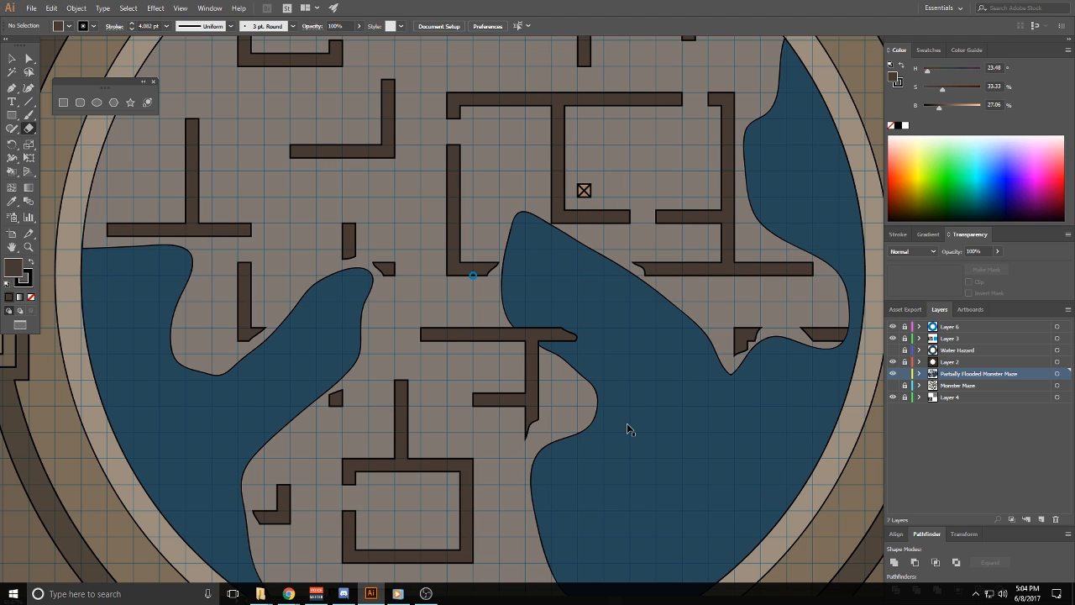
scroll(639, 420, "up", 3)
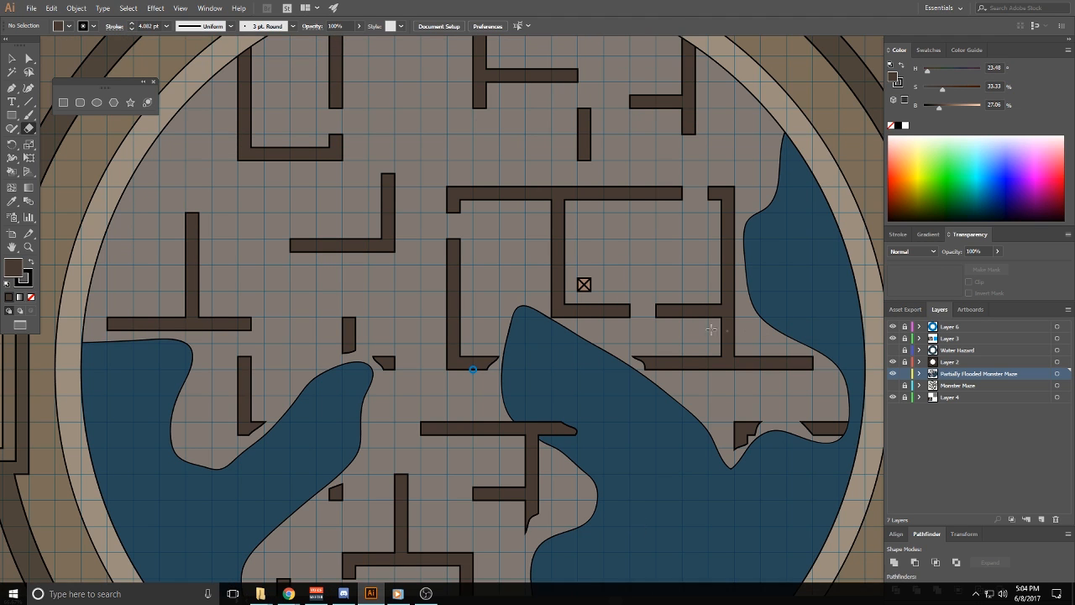
scroll(672, 370, "up", 2)
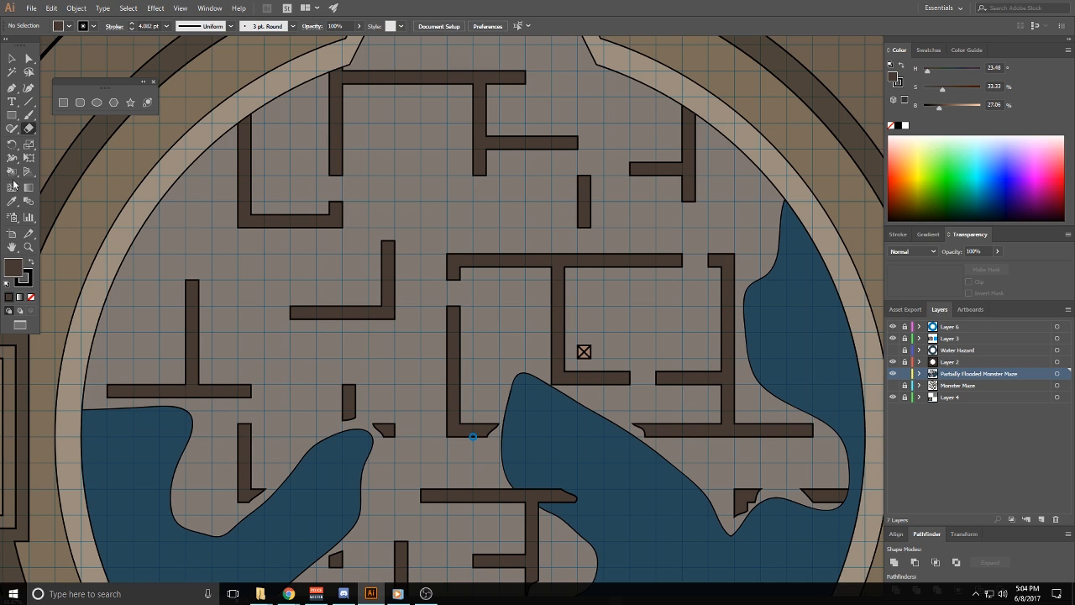
left_click(29, 114)
mouse_move(108, 168)
left_mouse_down()
mouse_move(176, 191)
mouse_move(197, 255)
mouse_move(252, 269)
mouse_move(289, 254)
mouse_move(350, 281)
mouse_move(376, 249)
mouse_move(374, 174)
mouse_move(402, 138)
mouse_move(435, 142)
mouse_move(455, 123)
mouse_move(434, 86)
mouse_move(359, 41)
mouse_move(214, 58)
mouse_move(147, 131)
mouse_move(96, 146)
left_mouse_up()
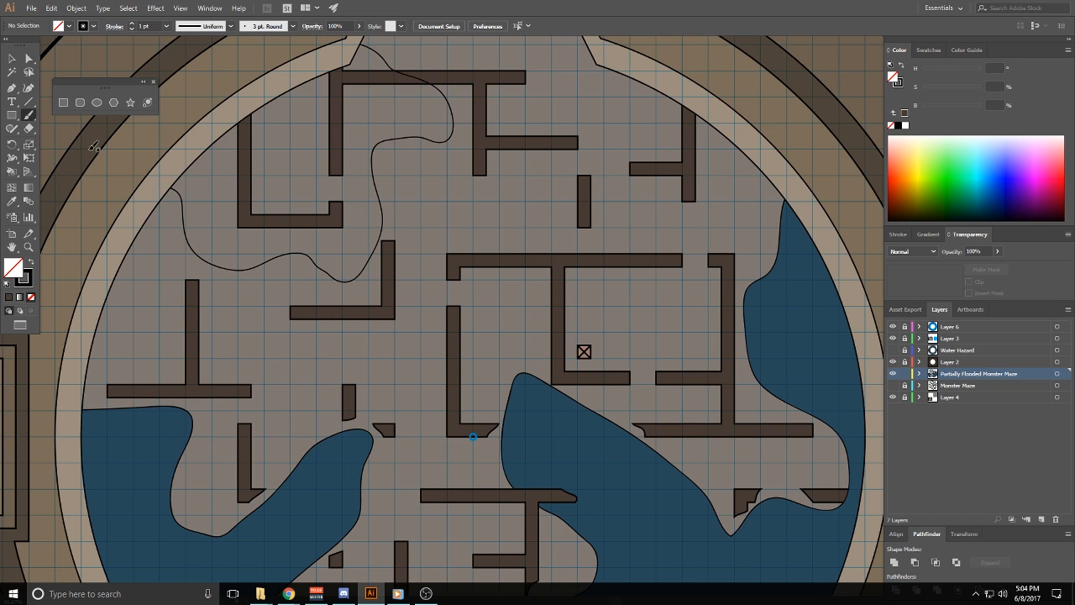
Fill the new upper-left pool outline with the water colour sampled from the existing left pool
left_click(11, 58)
left_click(305, 256)
left_click(11, 201)
left_click(150, 489)
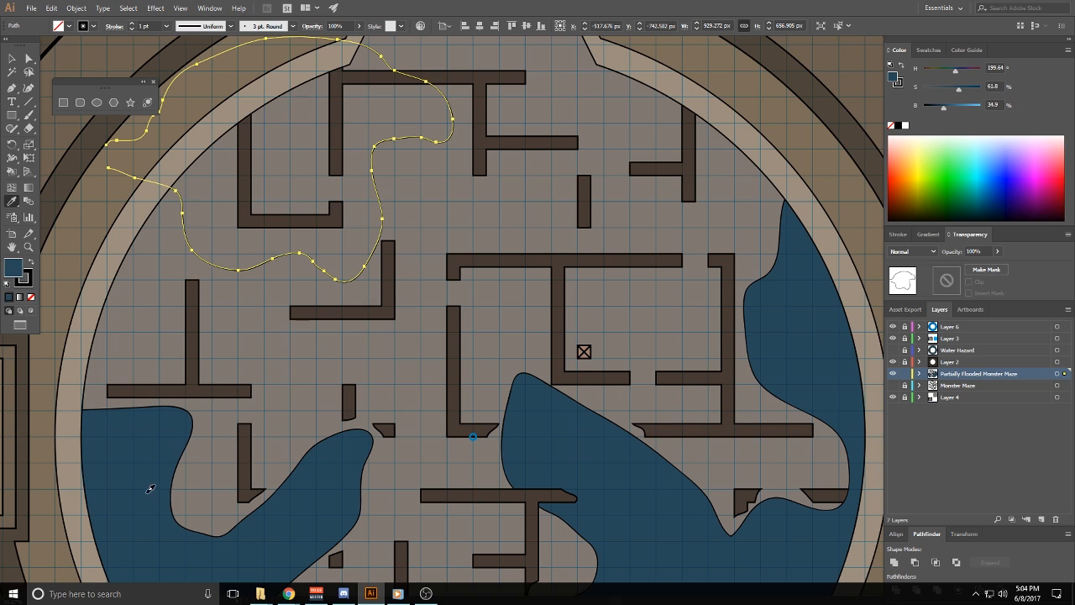
Erase a ragged break through the branching wall at the upper-left pool's right tip and delete its submerged piece
left_click(12, 58)
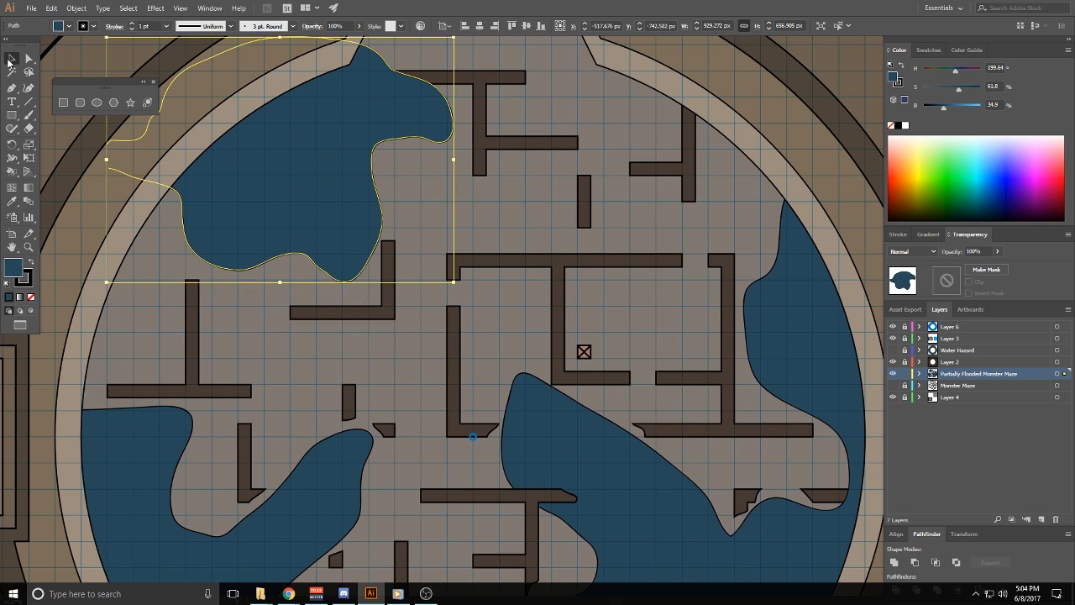
left_click(461, 95)
left_click(463, 74)
key("shift+e")
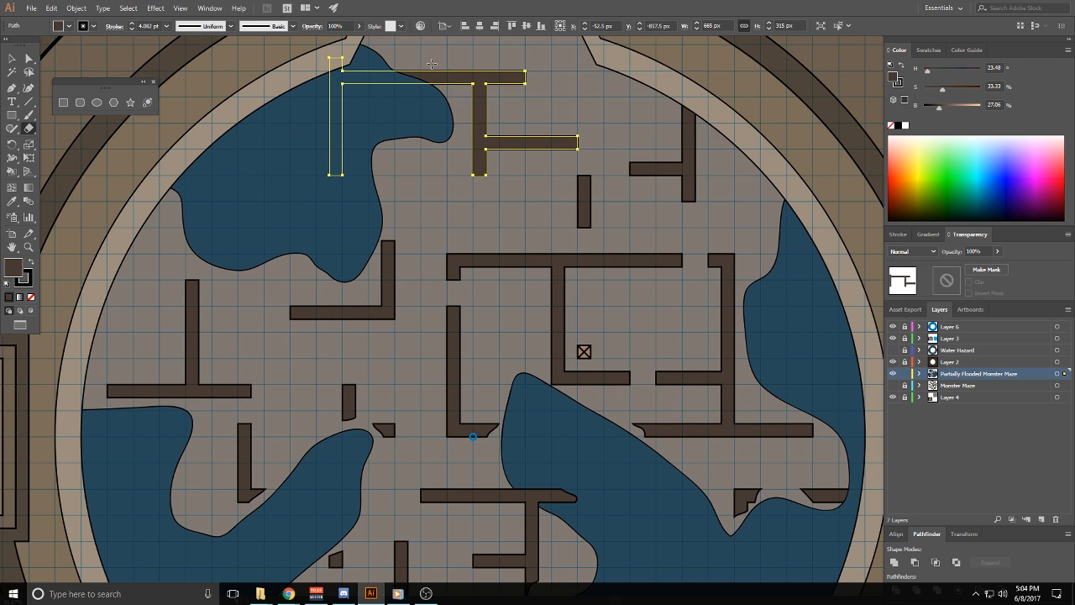
left_click_drag(456, 98, 457, 111)
left_click(475, 82, "ctrl+shift")
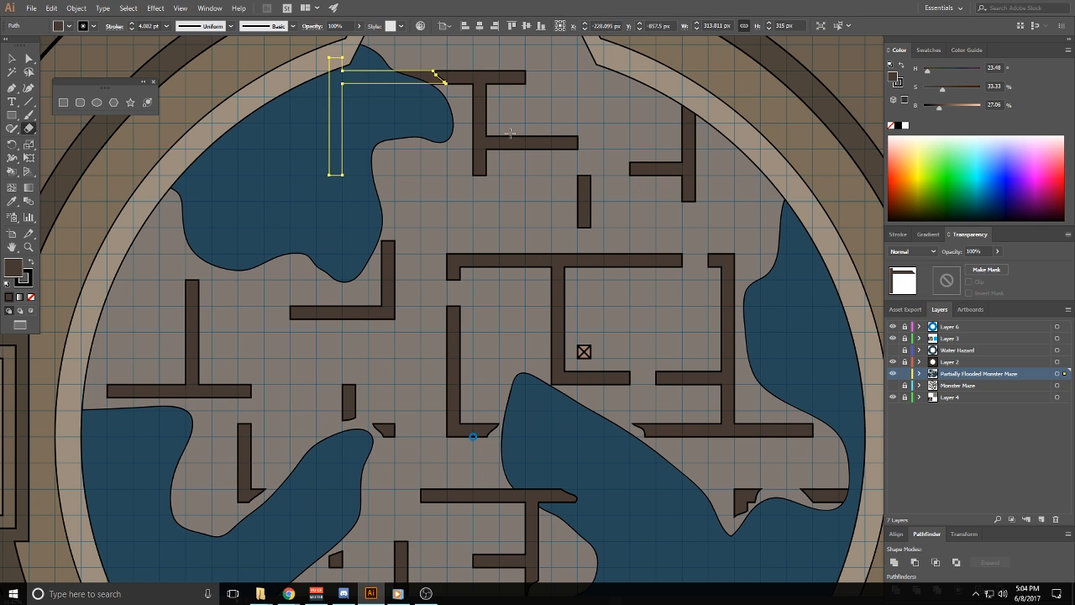
key("Delete")
Paint a freeform pool outline about 547 by 392 px over the top wall of the trapdoor room and fill it with the existing water colour
scroll(502, 252, "down", 5)
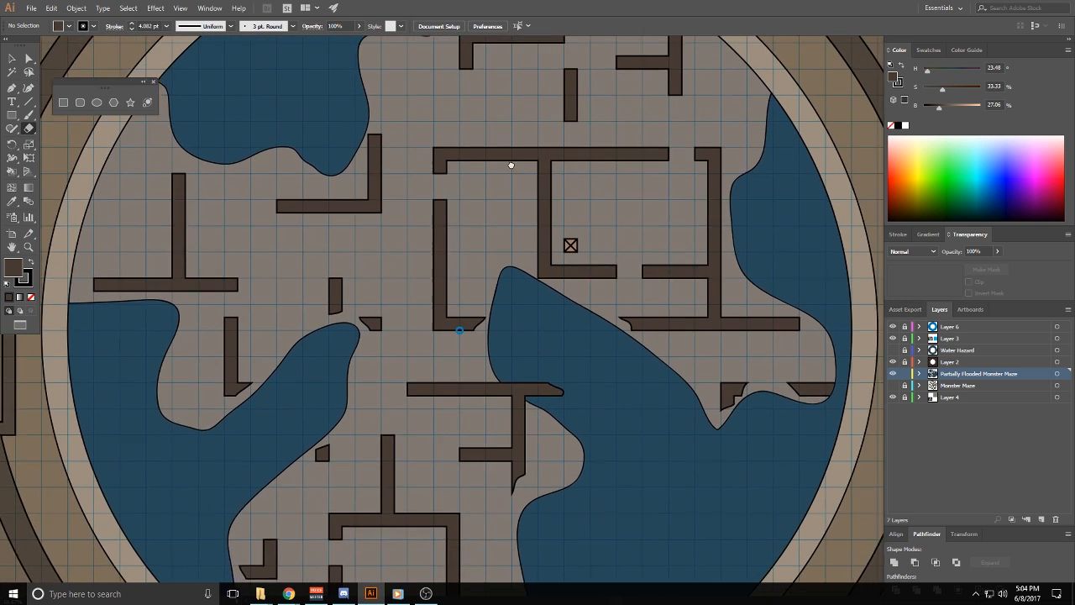
scroll(550, 252, "up", 3)
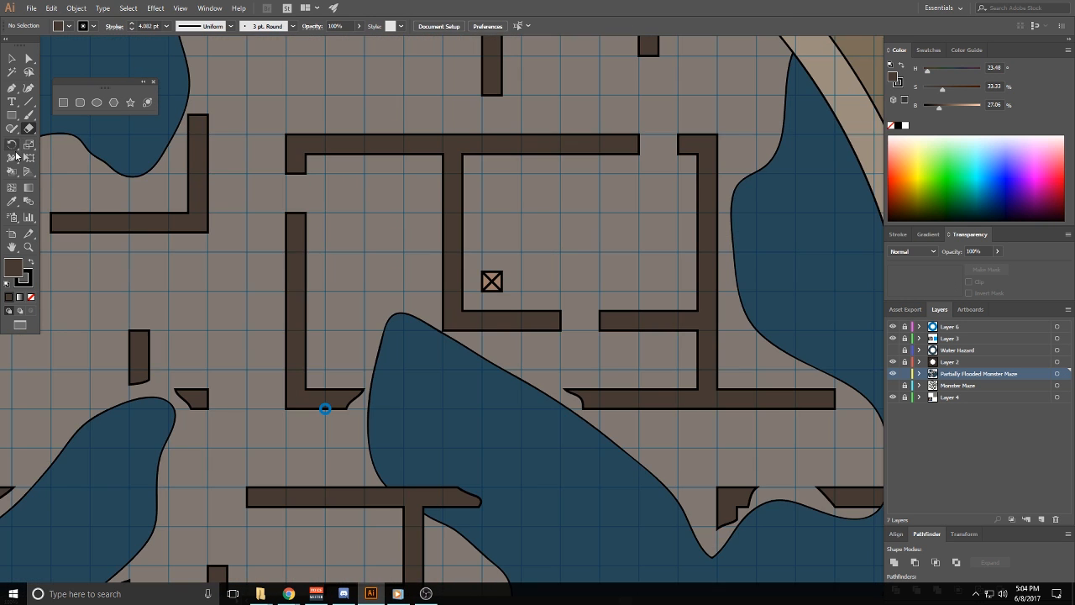
left_click(28, 115)
scroll(406, 201, "up", 3)
mouse_move(378, 177)
left_mouse_down()
mouse_move(300, 210)
mouse_move(387, 290)
mouse_move(413, 351)
mouse_move(535, 334)
mouse_move(558, 270)
mouse_move(599, 244)
mouse_move(599, 191)
mouse_move(525, 164)
mouse_move(445, 168)
mouse_move(384, 142)
mouse_move(357, 157)
mouse_move(377, 177)
left_mouse_up()
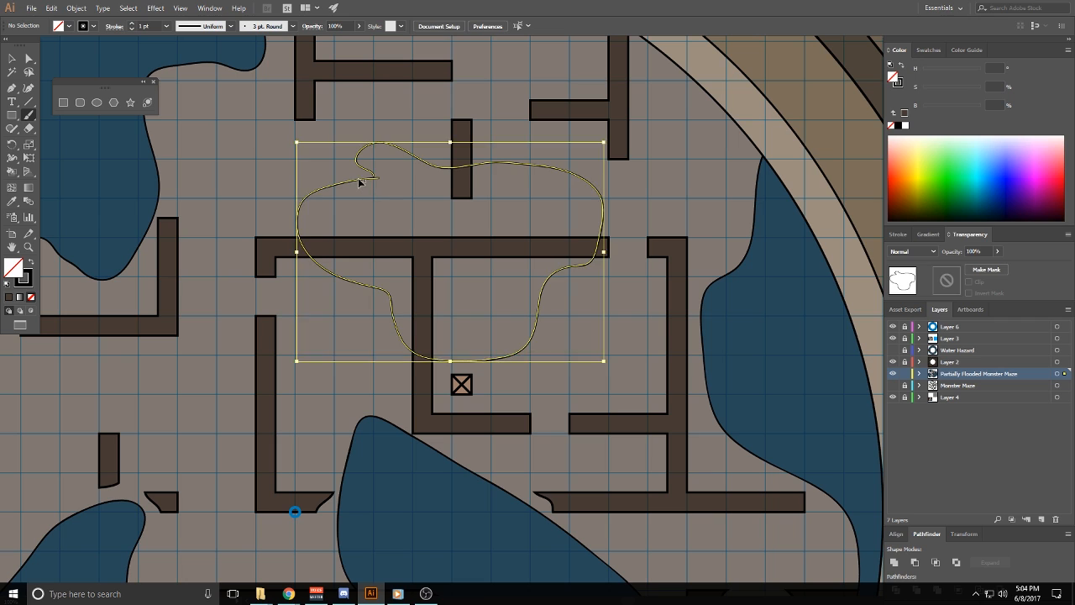
key("i")
left_click(400, 478)
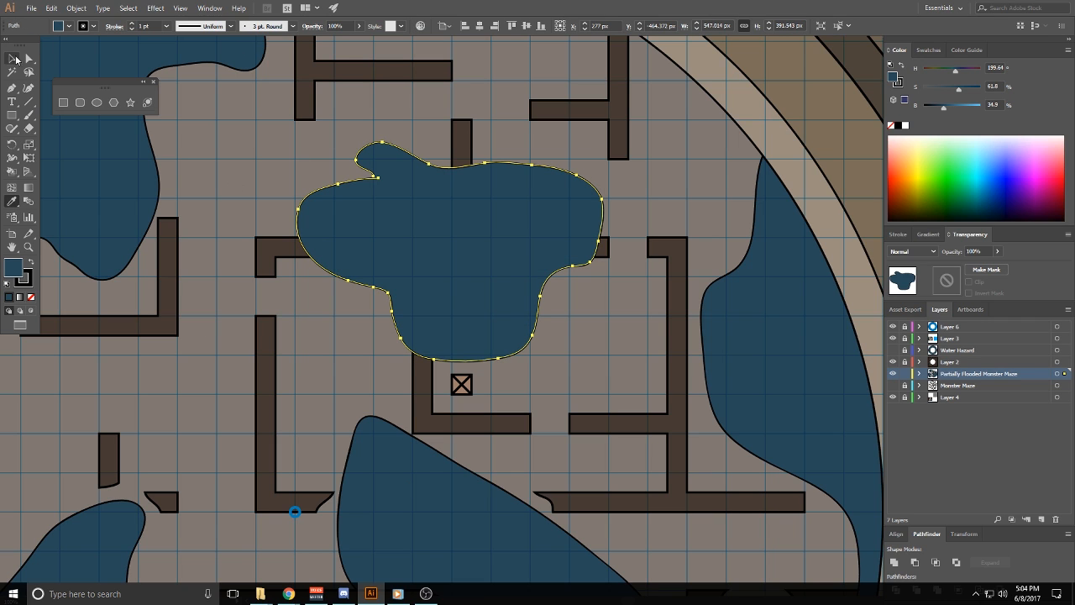
key("p")
left_click(377, 178)
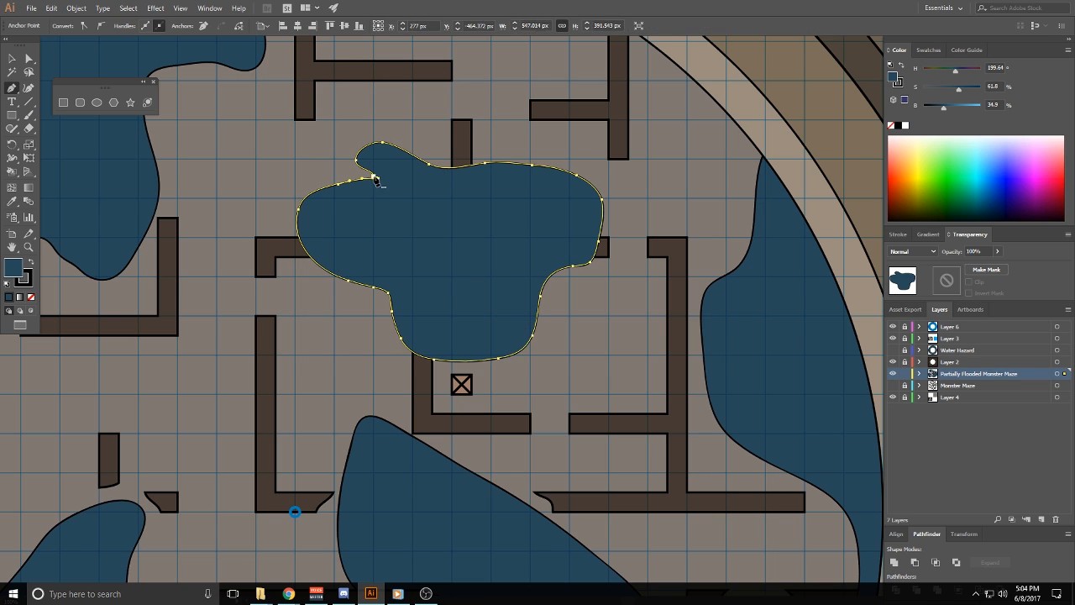
scroll(377, 179, "up", 4)
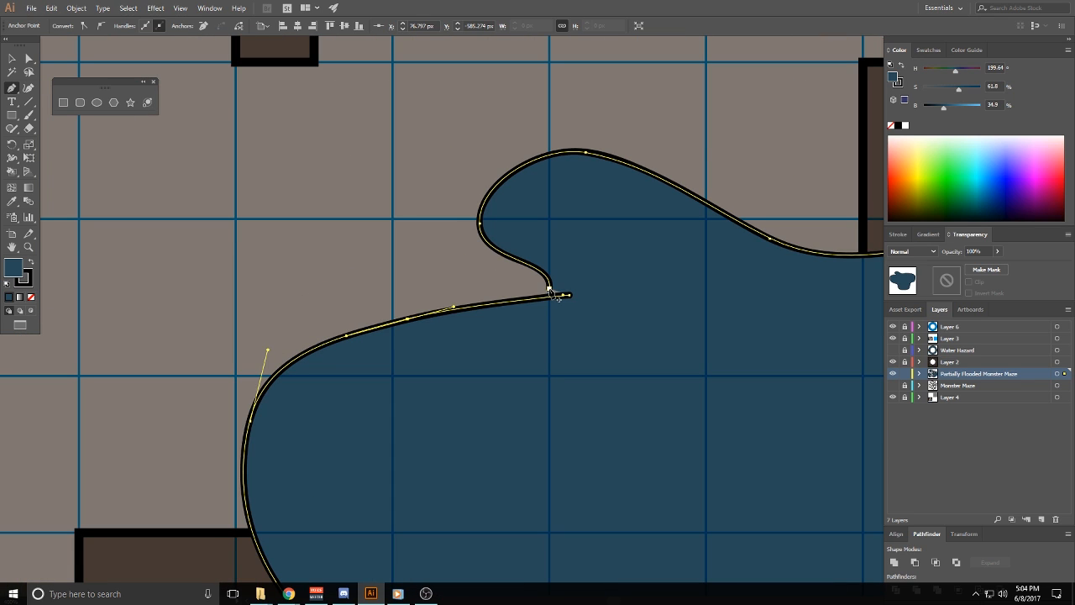
key("ctrl+z")
key("ctrl+z")
key("ctrl+z")
Redraw the loose left end of the new pool's outline, turn off Snap to Grid and close the gap with the Pen tool
left_click_drag(569, 295, 483, 279)
left_click(471, 298)
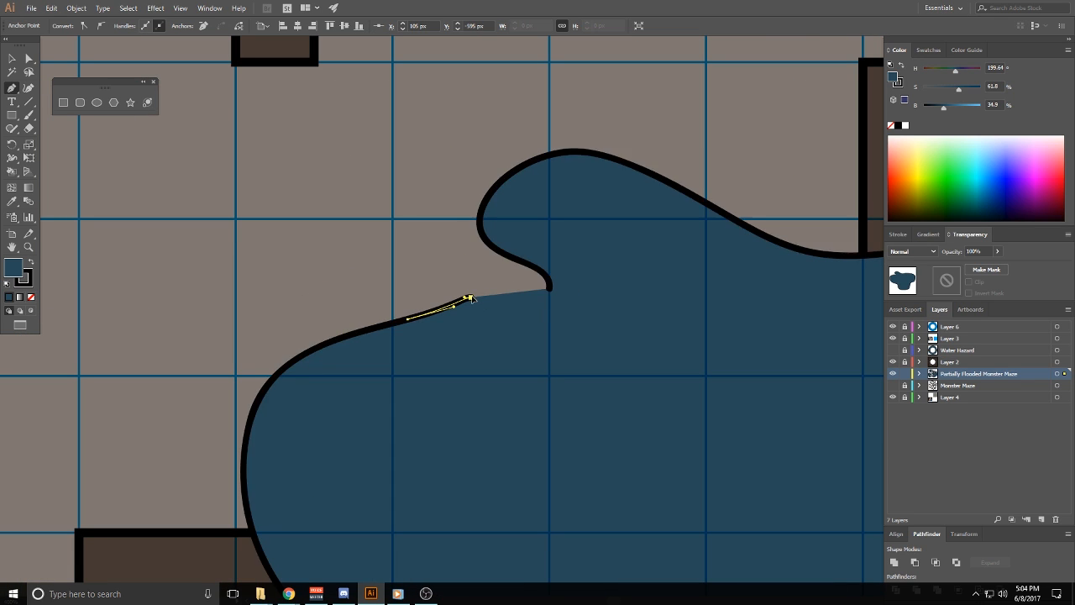
left_click(179, 9)
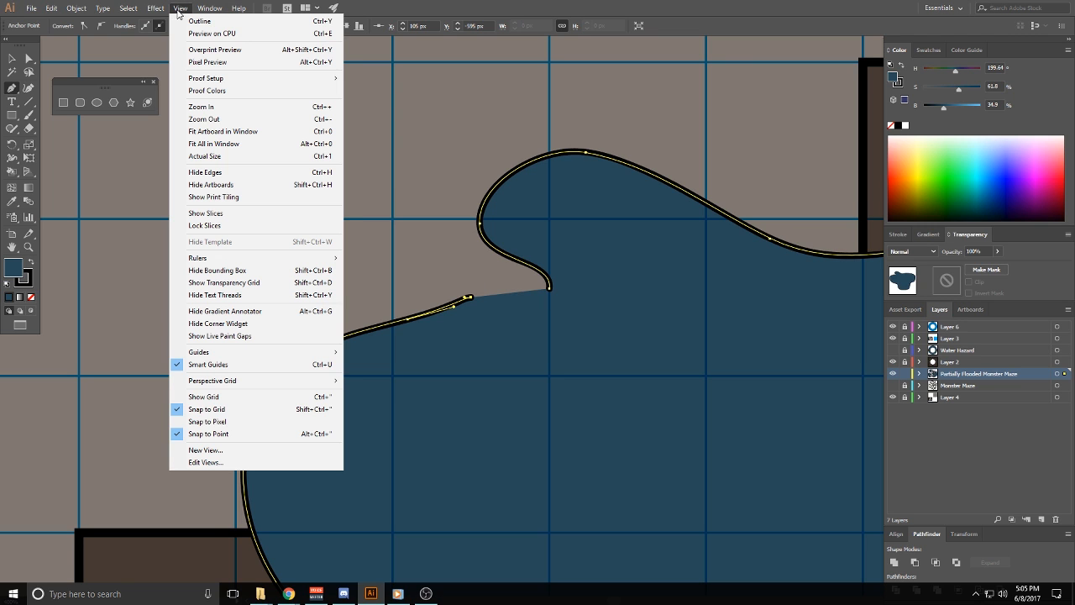
left_click(227, 409)
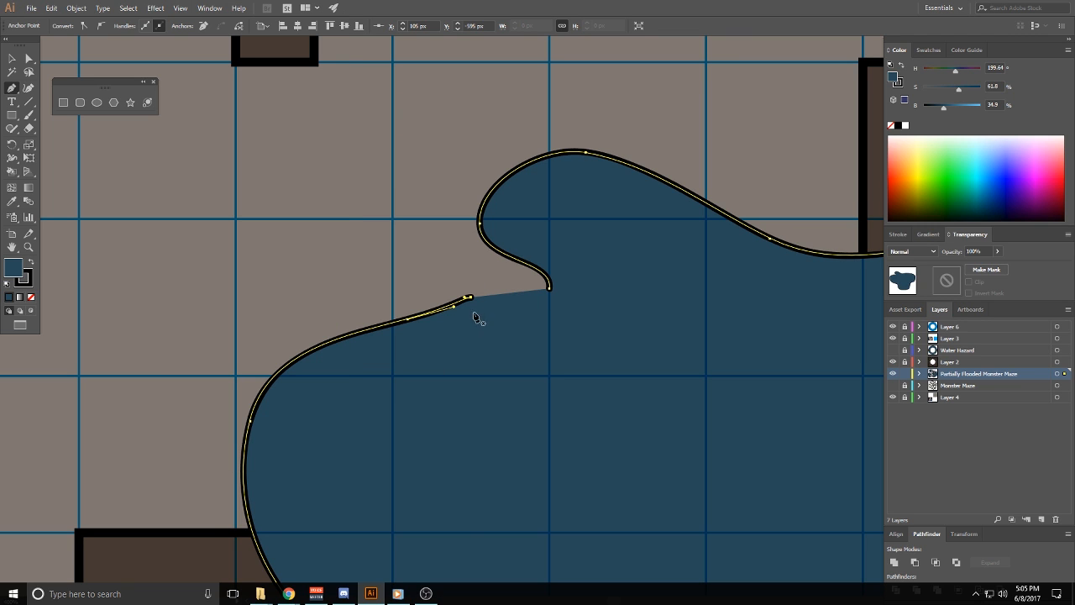
left_click(549, 289)
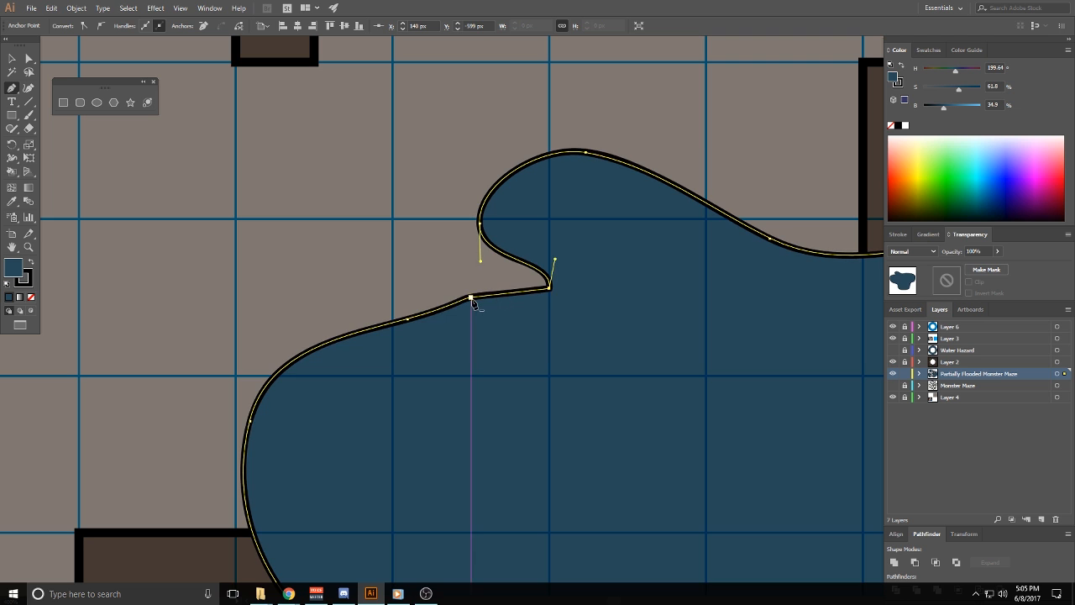
Delete the two anchor points at the notch in the new pool's upper-left outline to smooth its curve
left_click(470, 296)
left_click(549, 288)
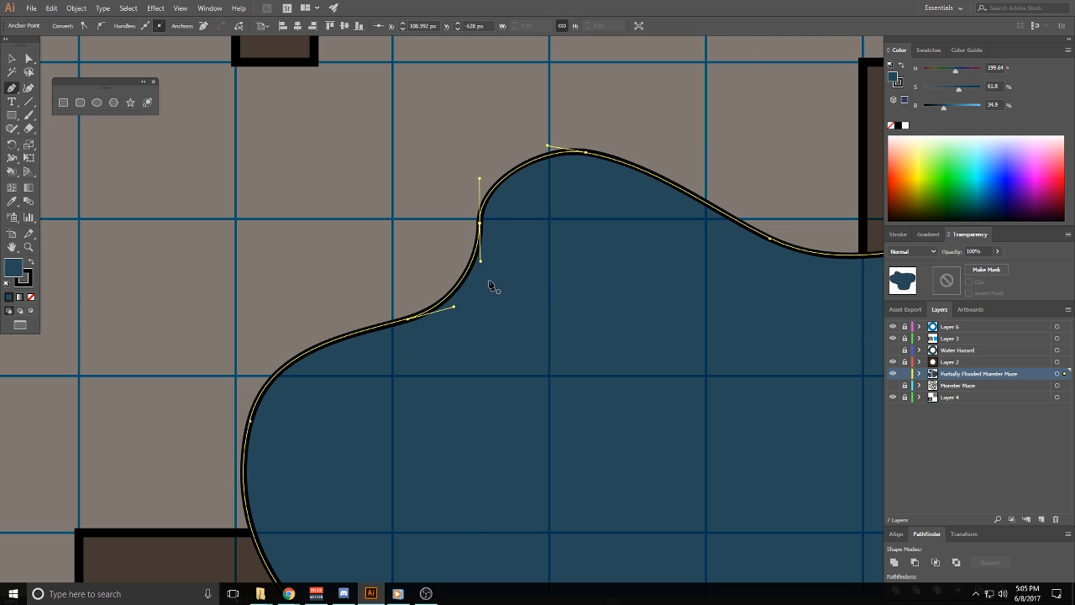
left_click(391, 241, "ctrl")
Examine the new pool against the whole arena map and where it covers the nearby walls
scroll(398, 250, "down", 5)
left_click_drag(444, 425, 378, 414)
scroll(451, 404, "down", 6)
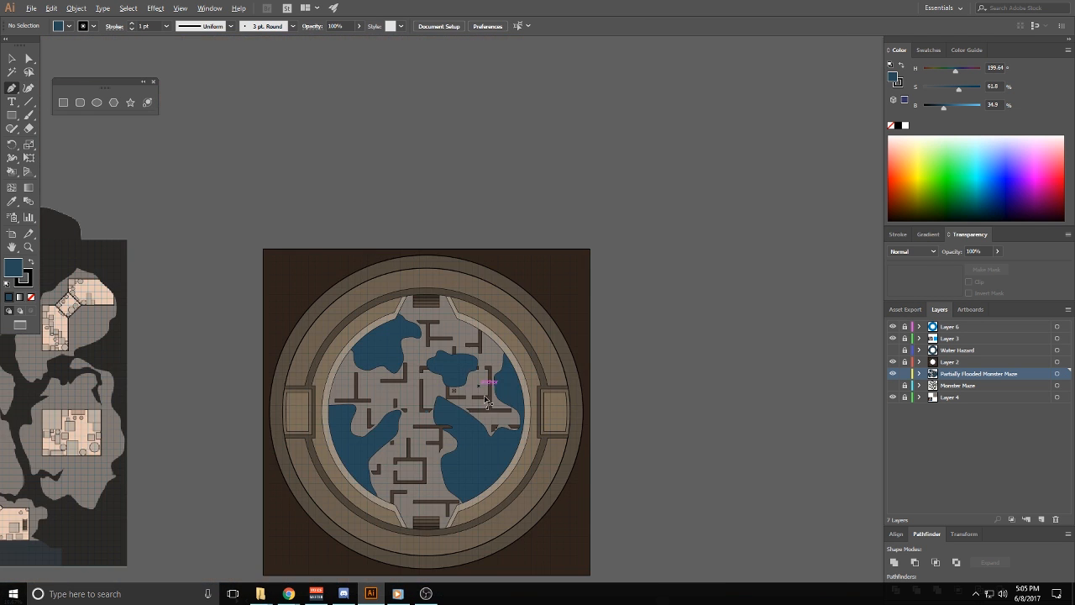
scroll(471, 378, "up", 8)
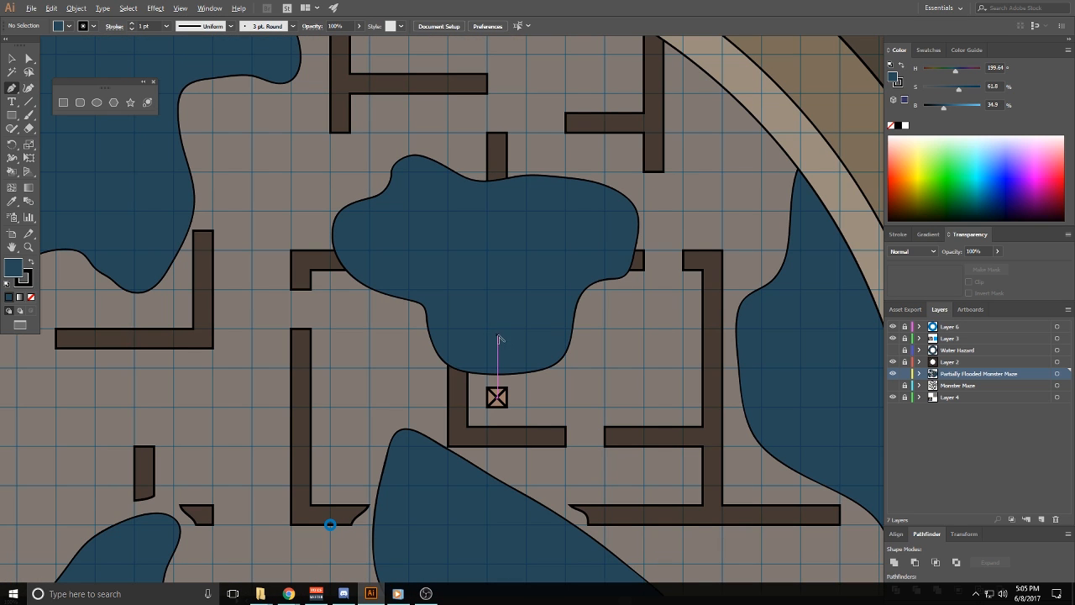
key("Escape")
left_click_drag(500, 335, 506, 314)
scroll(528, 291, "up", 2)
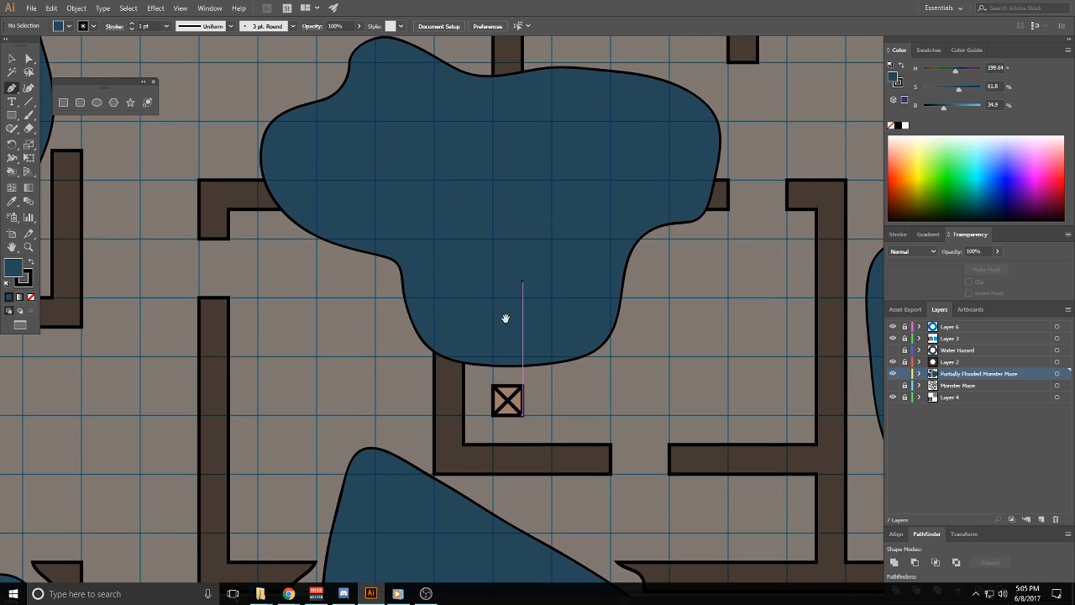
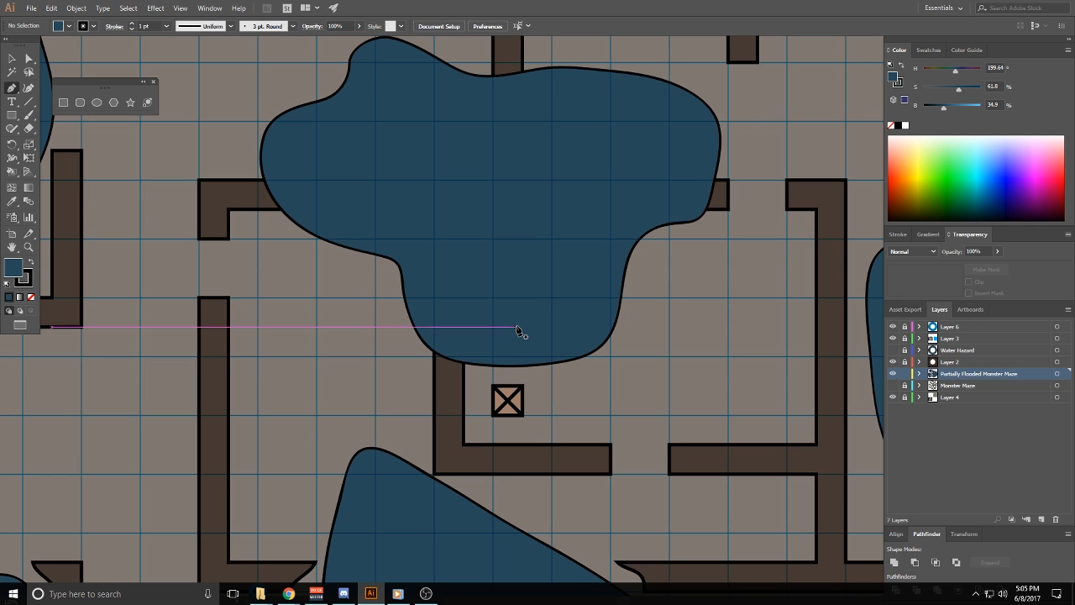
scroll(517, 329, "down", 1)
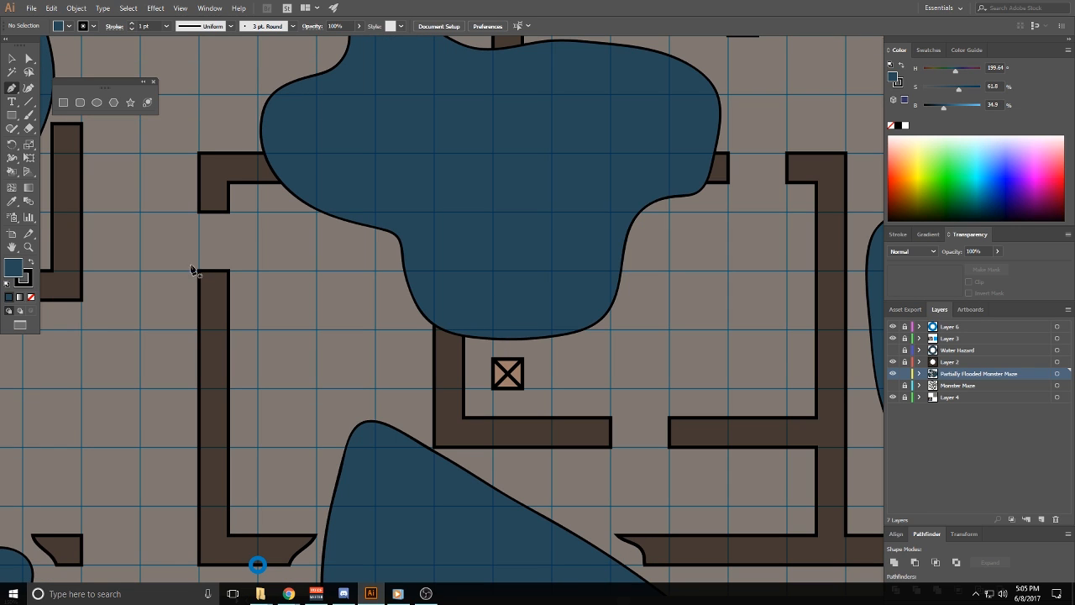
Erase breaks through the trapdoor room's wall at the new pool's left and lower shores and delete the submerged piece
left_click(28, 58)
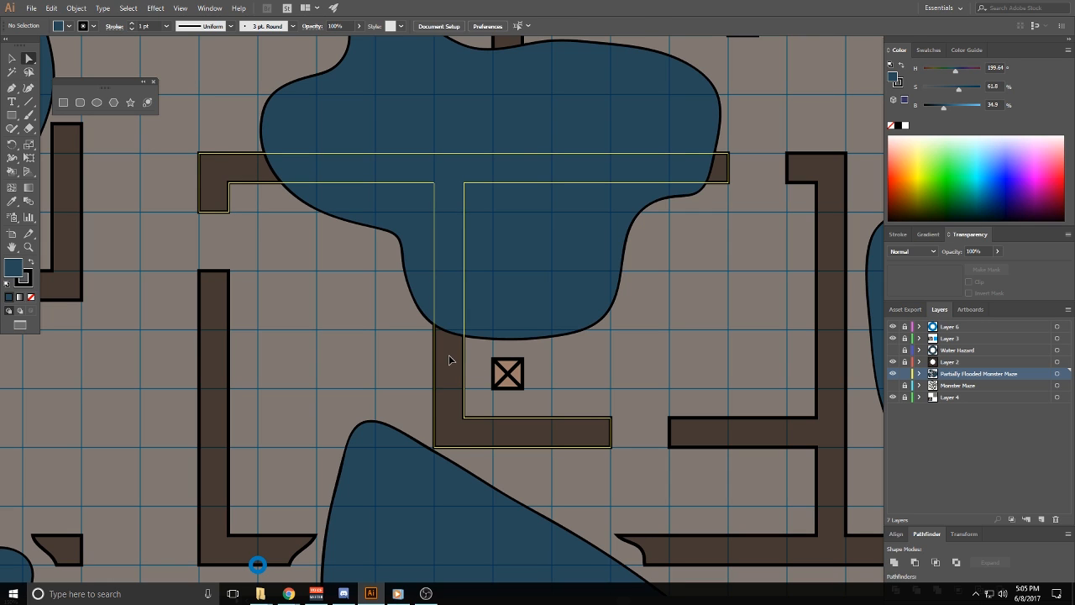
left_click(448, 354)
key("shift+e")
mouse_move(414, 343)
left_mouse_down()
mouse_move(426, 356)
mouse_move(501, 345)
left_mouse_up()
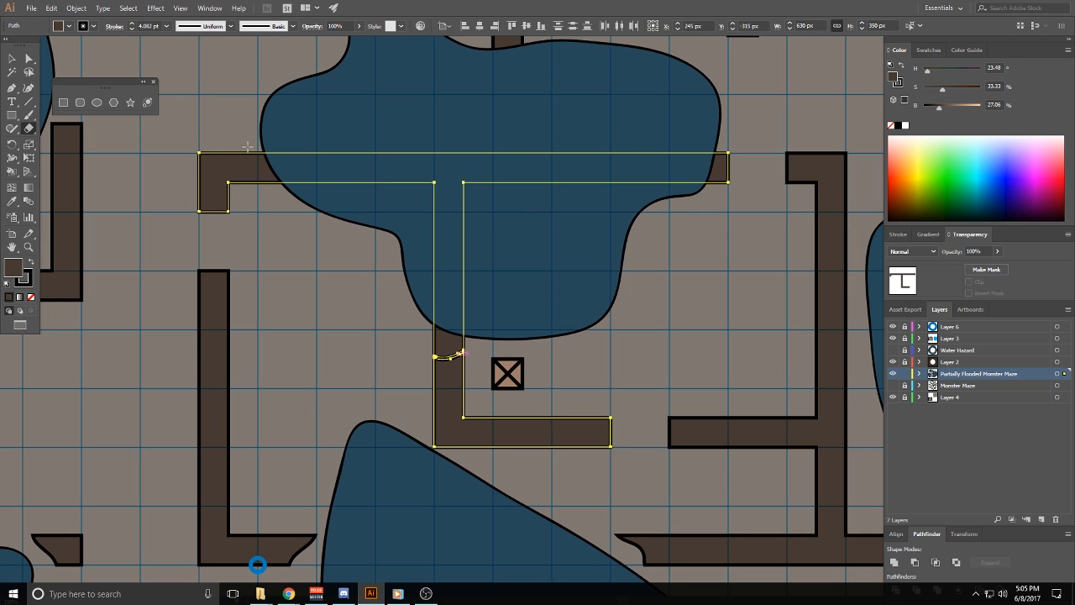
mouse_move(247, 147)
left_mouse_down()
mouse_move(273, 196)
mouse_move(275, 242)
left_mouse_up()
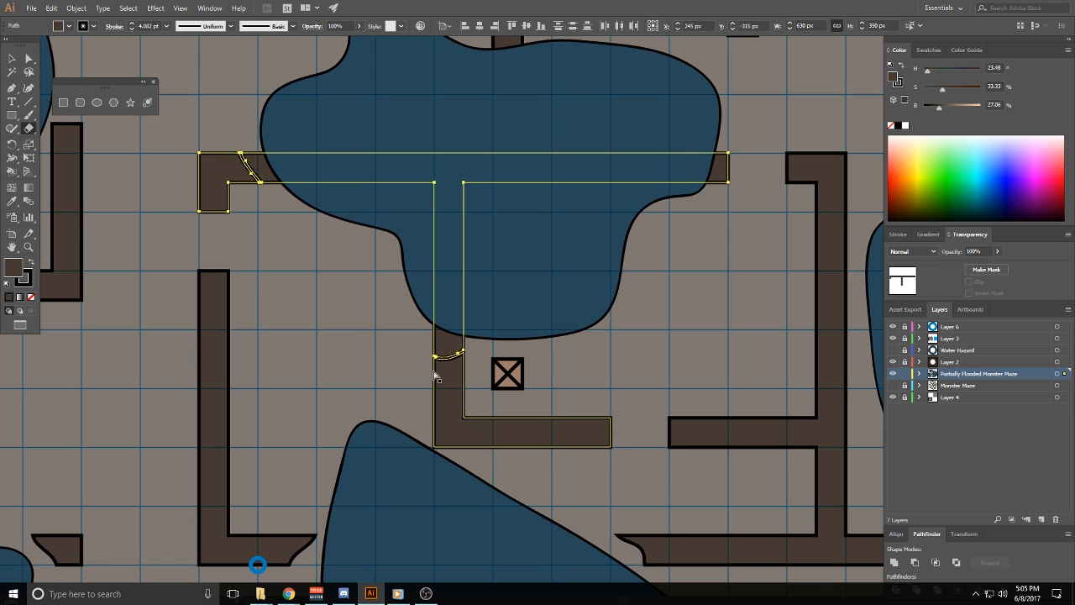
left_click(434, 376, "ctrl+shift")
left_click(220, 188, "ctrl+shift")
key("Delete")
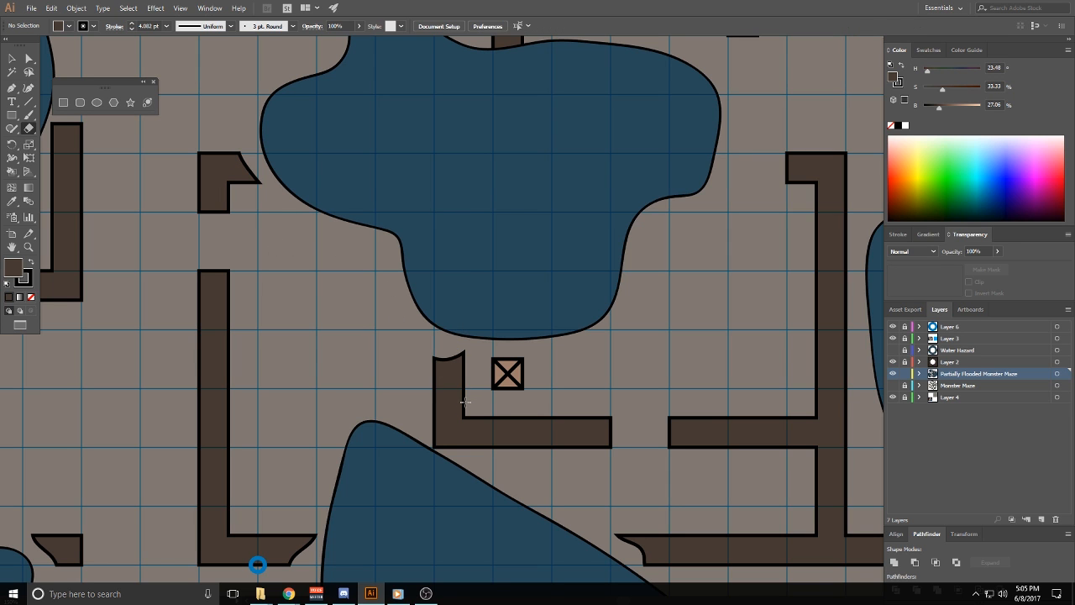
Erase a slanted break through the short vertical wall at the new pool's upper shore and delete its submerged lower piece
scroll(494, 389, "down", 3)
scroll(494, 244, "up", 4)
left_click(516, 328, "ctrl")
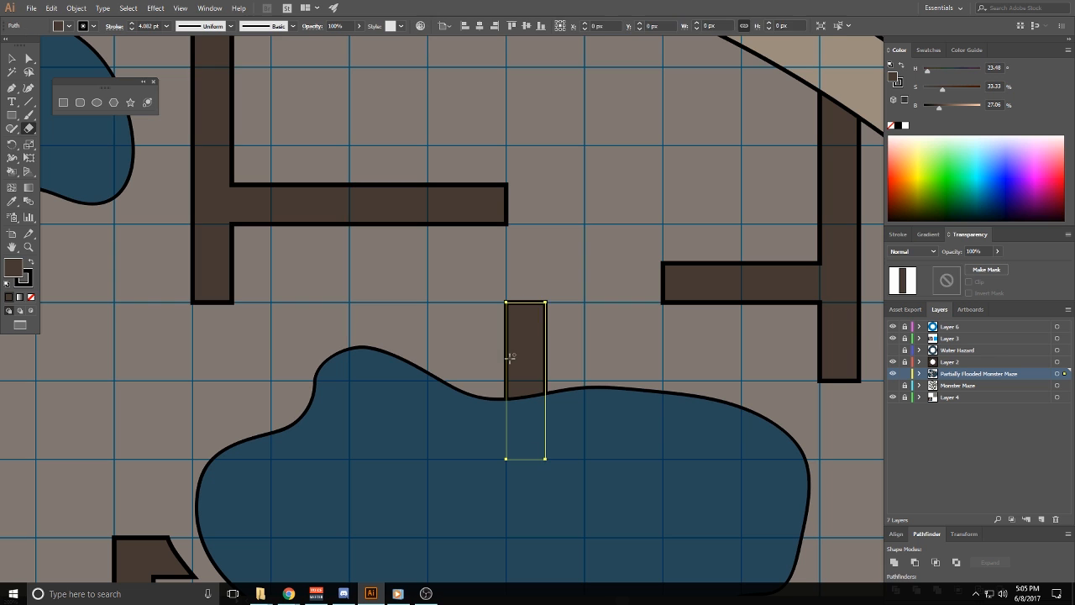
left_click_drag(489, 363, 595, 361)
left_click(534, 339, "ctrl+shift")
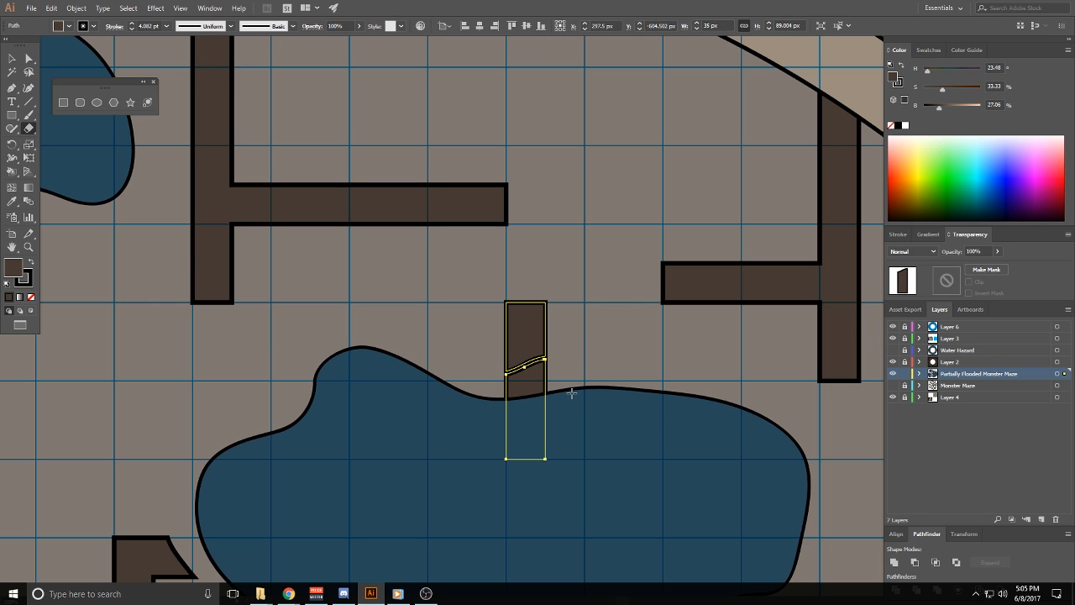
key("Delete")
Hide the Partially Flooded Monster Maze layer and duplicate the Monster Maze layer
scroll(571, 393, "down", 5)
left_click_drag(550, 491, 551, 331)
scroll(566, 344, "up", 4)
scroll(567, 345, "down", 1)
left_click_drag(570, 471, 511, 446)
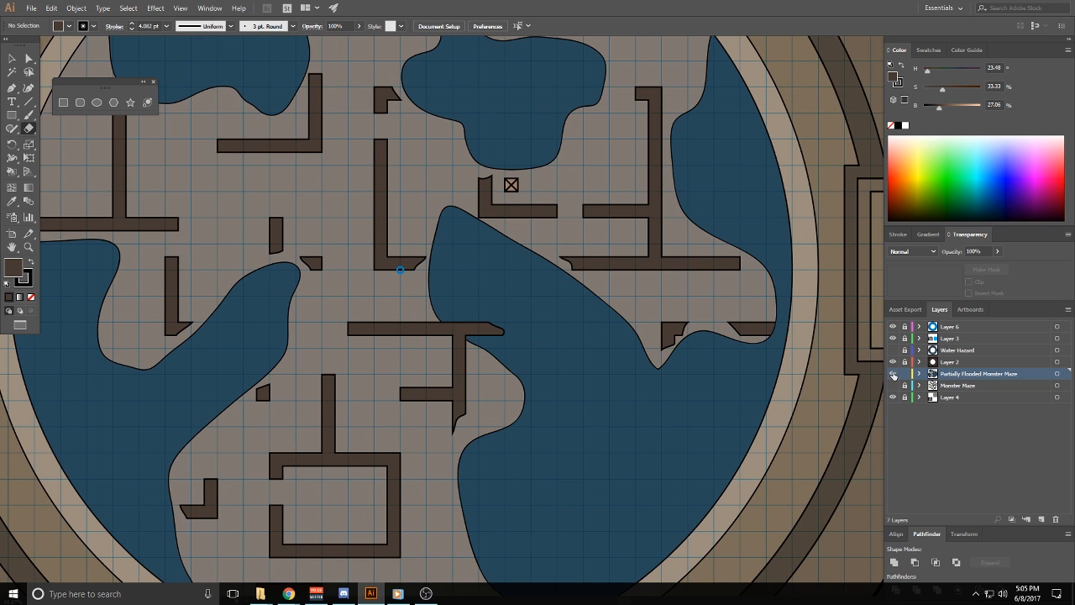
left_click(893, 373)
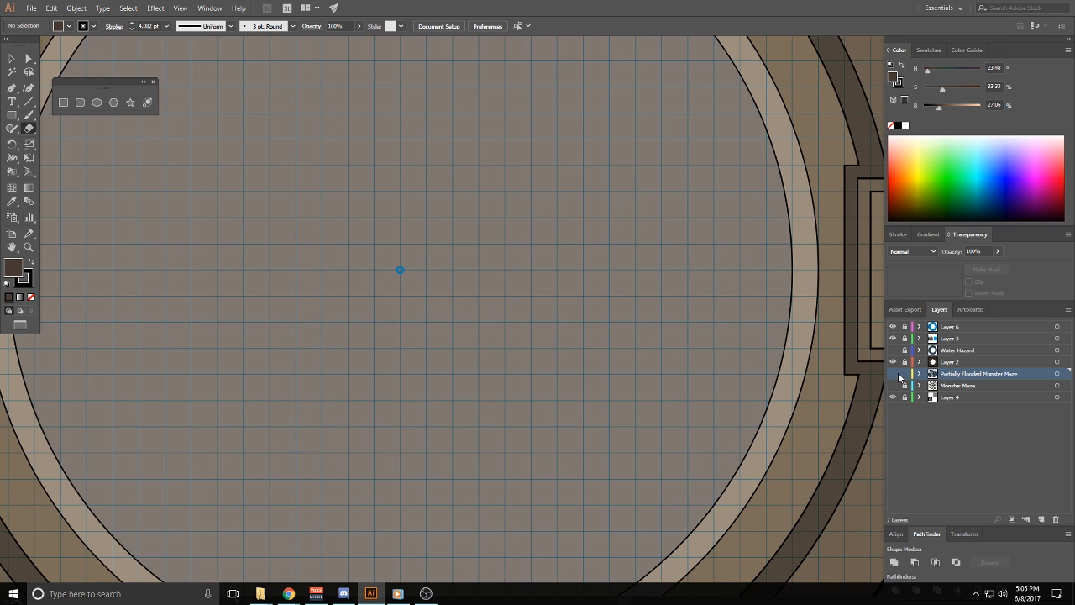
left_click(952, 388)
left_click_drag(964, 389, 966, 380)
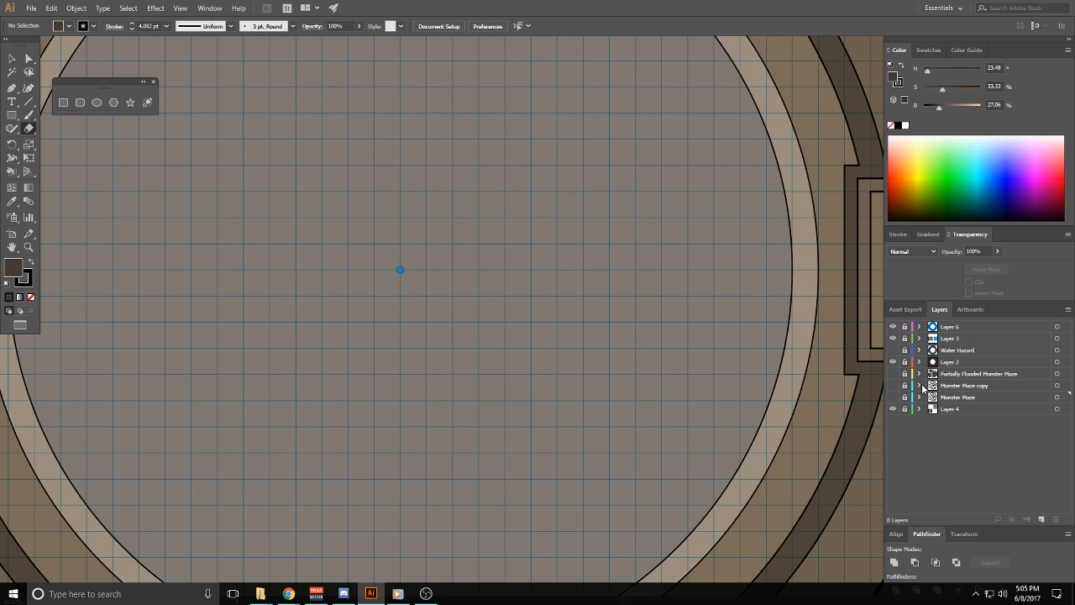
Rename the copied layer as Flooded Monster Maze and make it visible
double_click(946, 385)
type("Flooded")
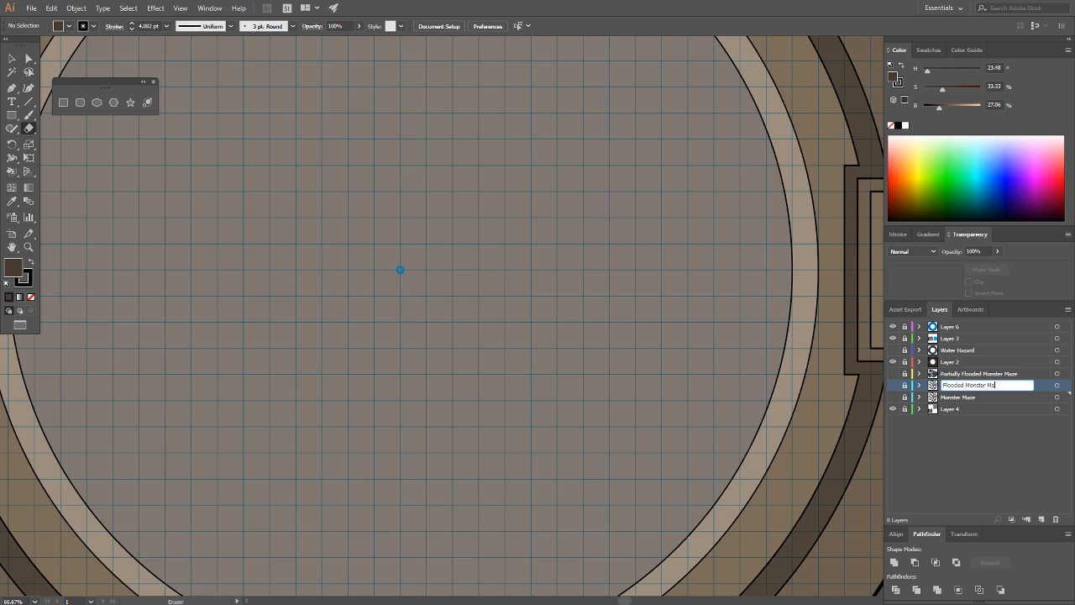
type("ze")
key("Return")
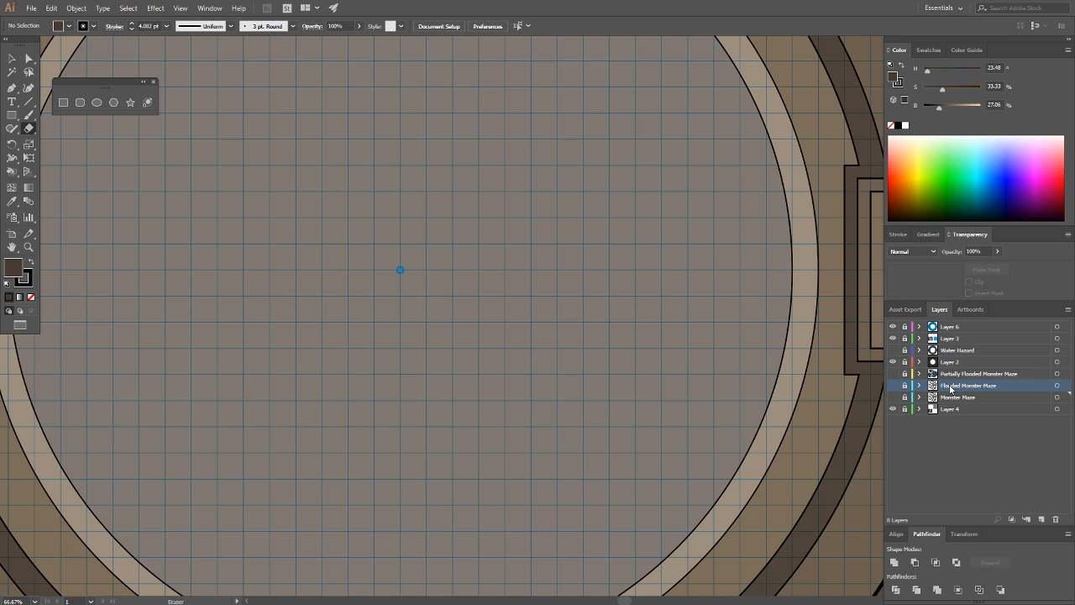
left_click(892, 384)
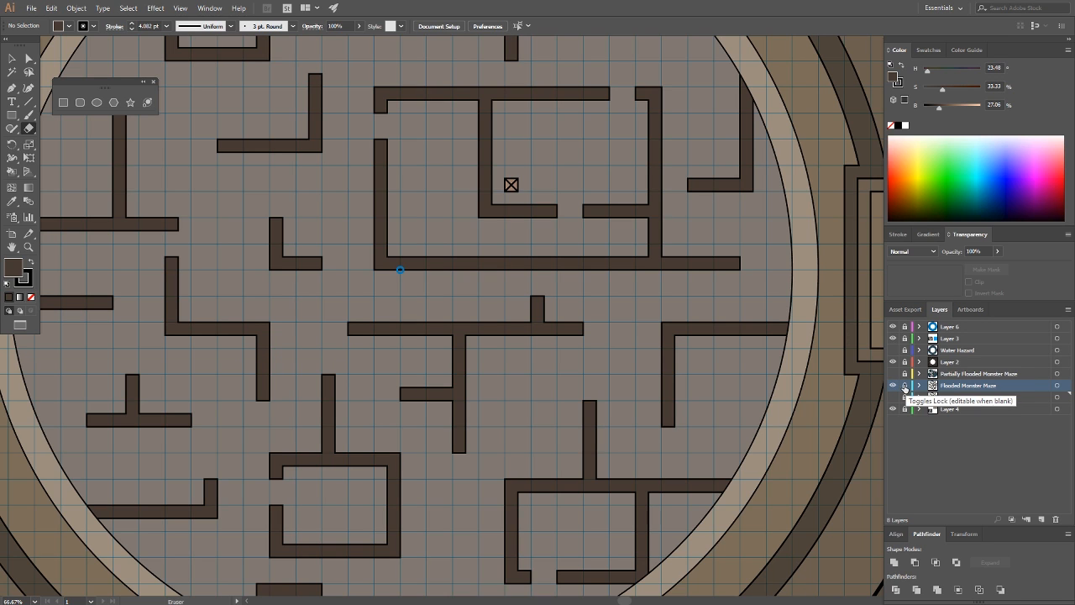
scroll(444, 445, "down", 2)
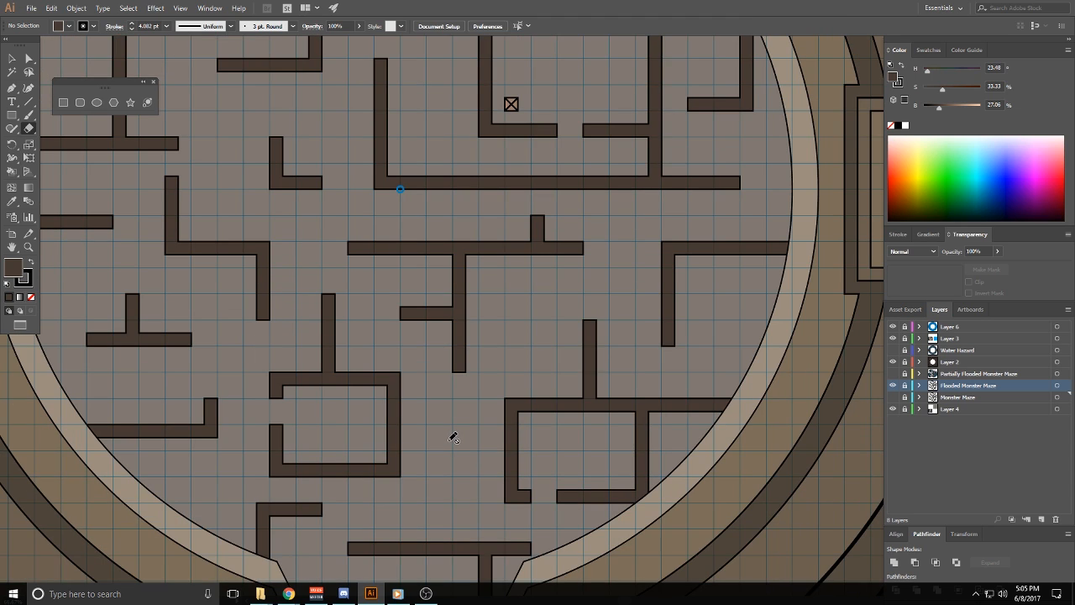
scroll(459, 429, "up", 2)
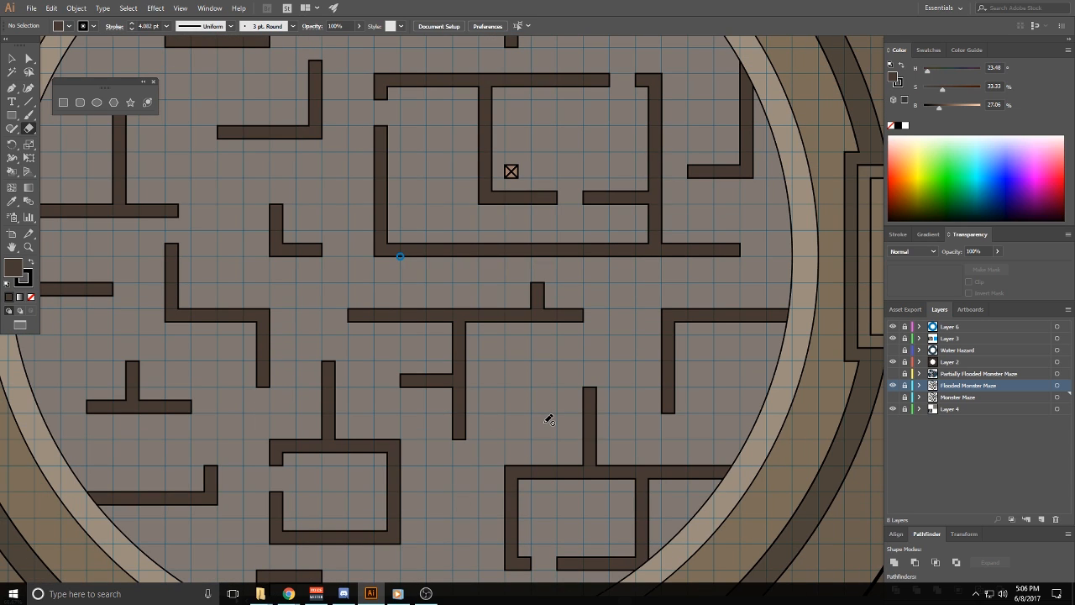
scroll(549, 420, "down", 1)
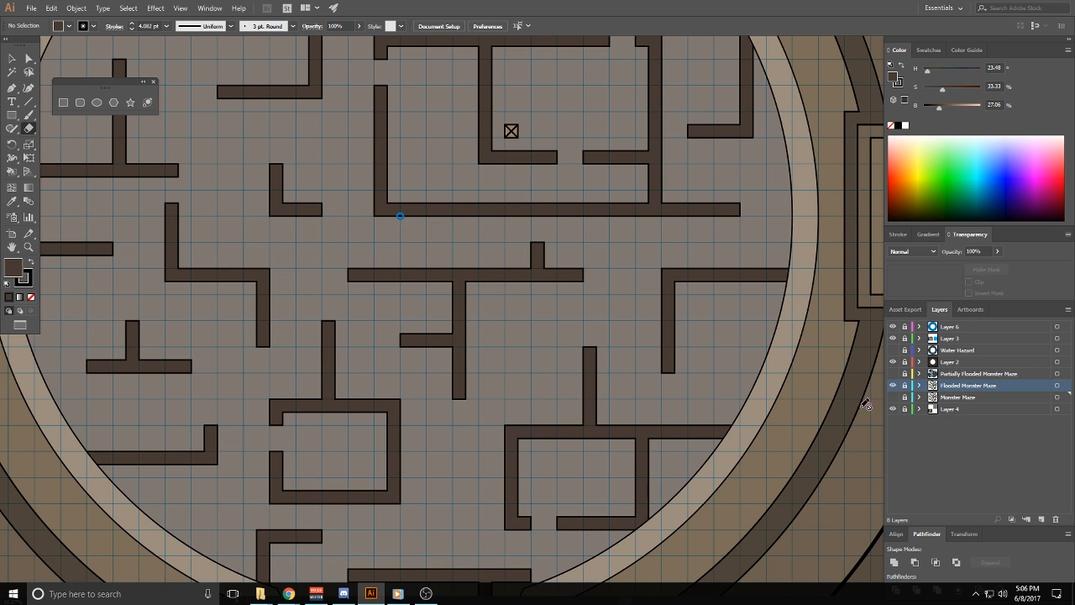
left_click(11, 58)
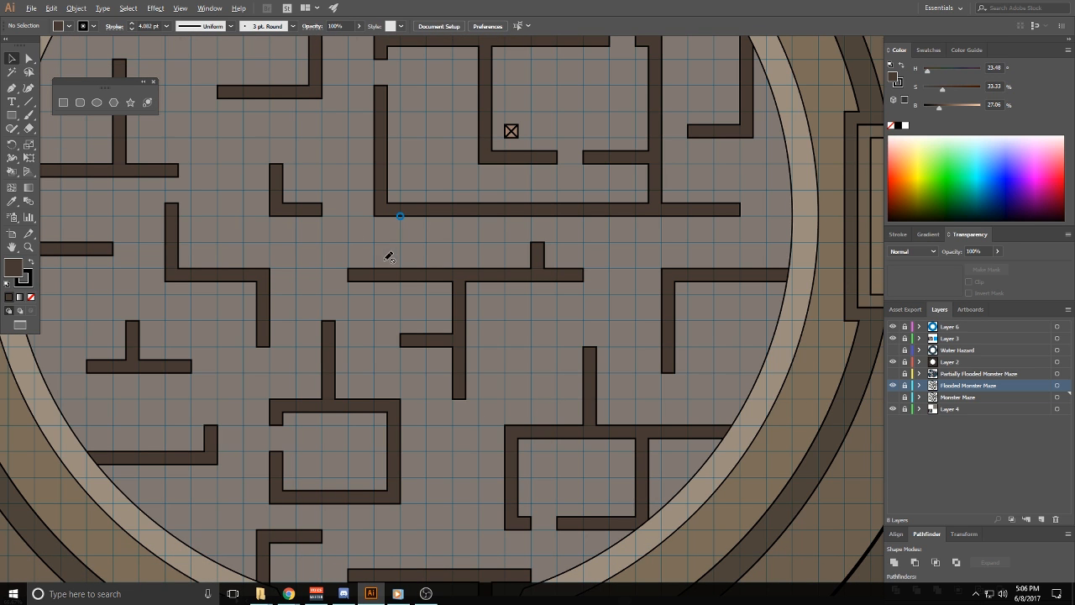
scroll(391, 254, "down", 2)
left_click_drag(635, 366, 672, 421)
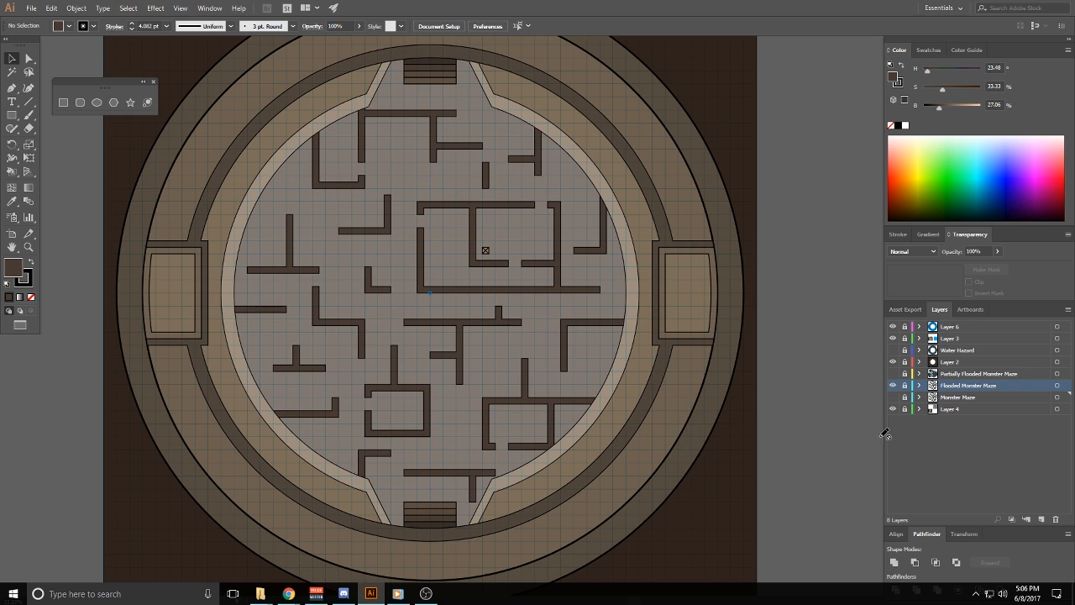
left_click(12, 115)
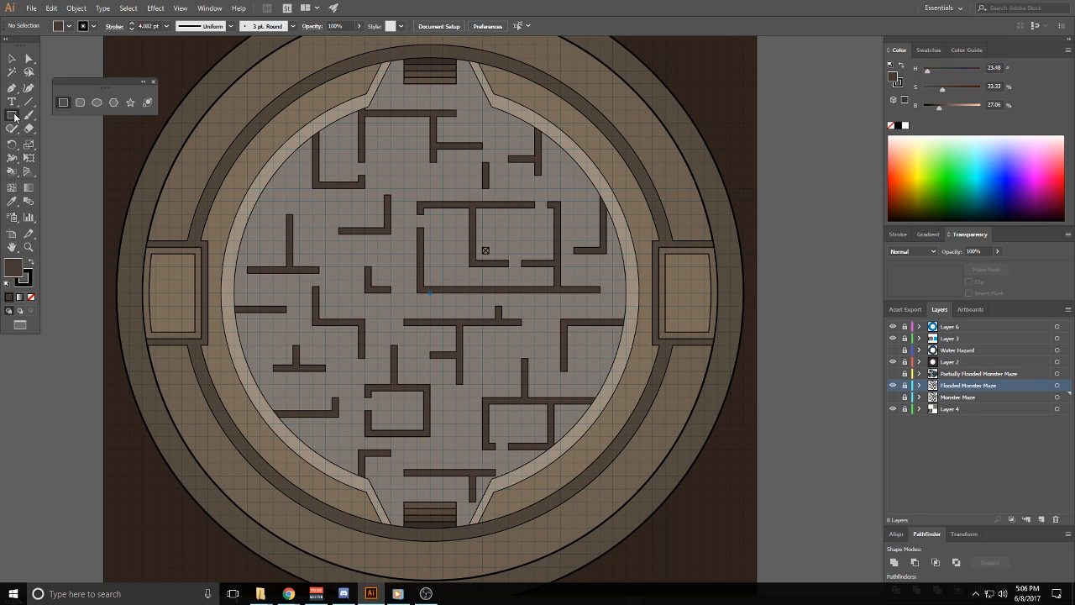
left_click(96, 102)
scroll(272, 168, "down", 1)
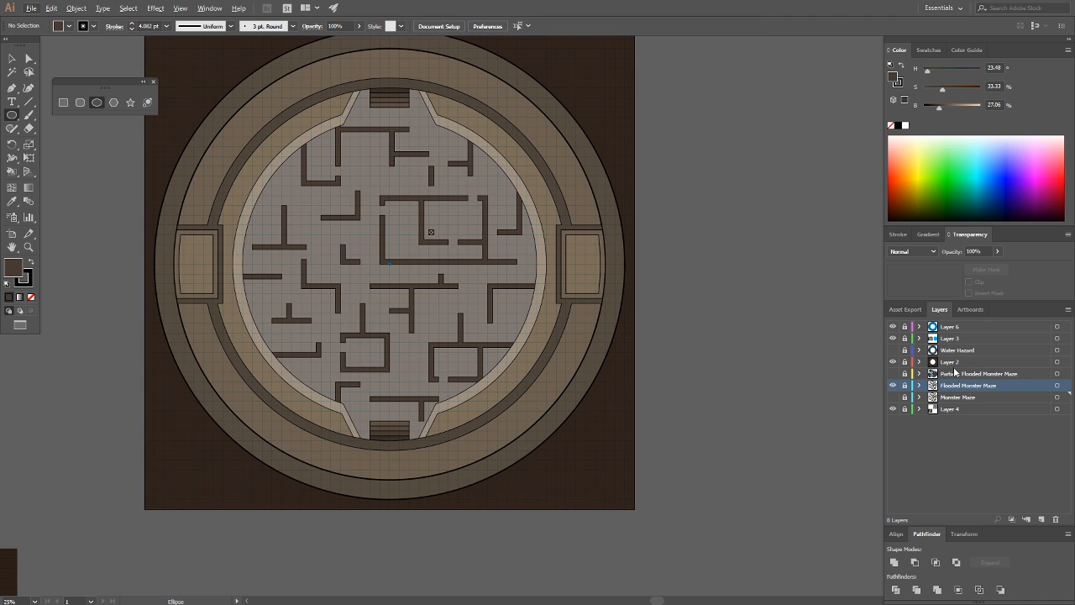
Unlock the Flooded Monster Maze layer and Layer 2, and copy the inner outline of the arena's light stone rim
left_click(905, 386)
left_click(12, 58)
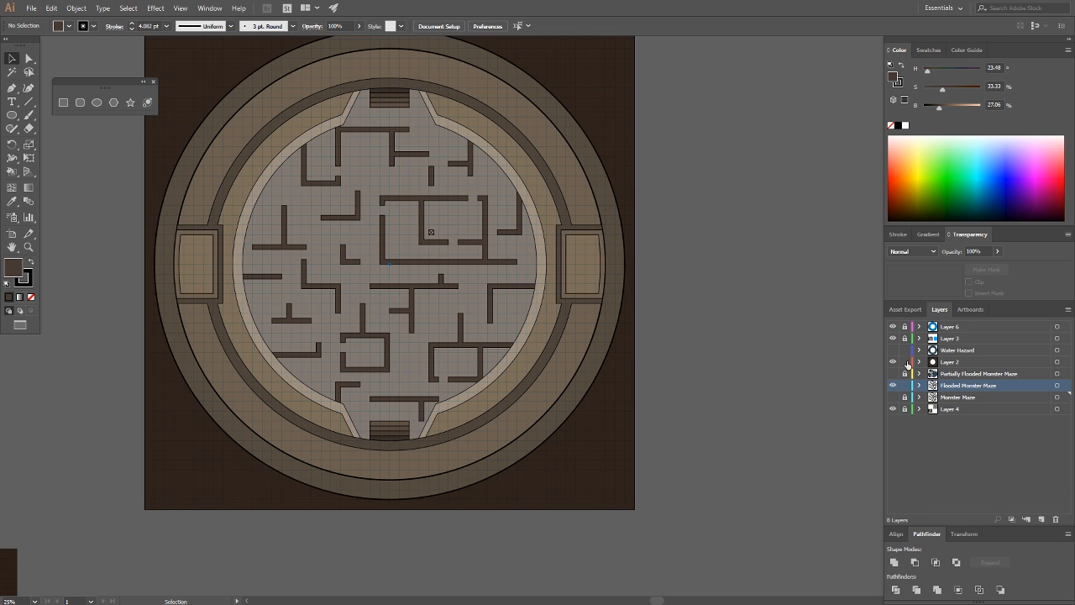
double_click(485, 153)
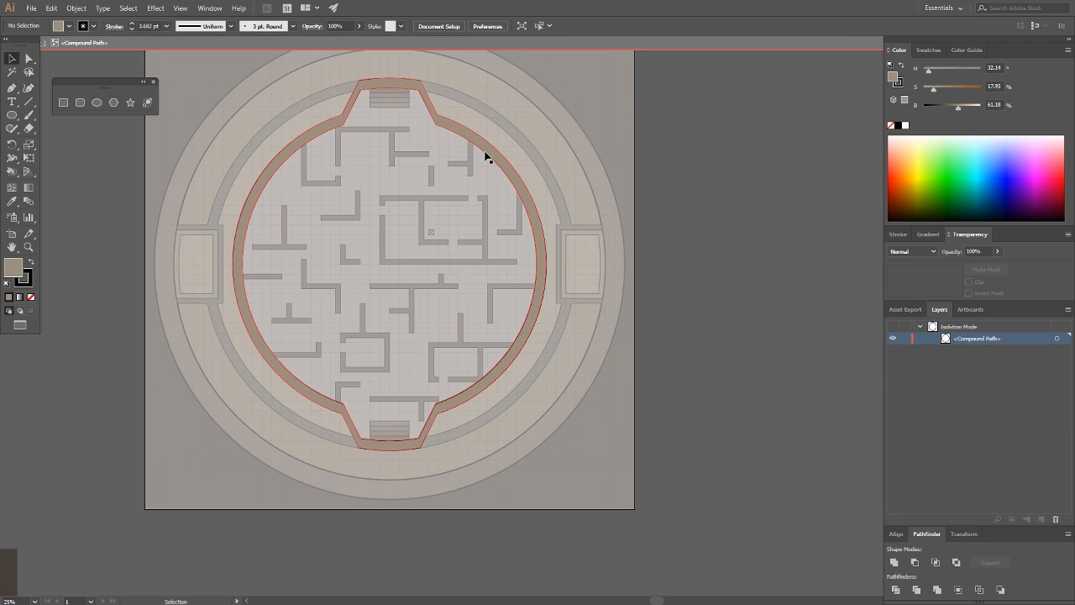
double_click(461, 180)
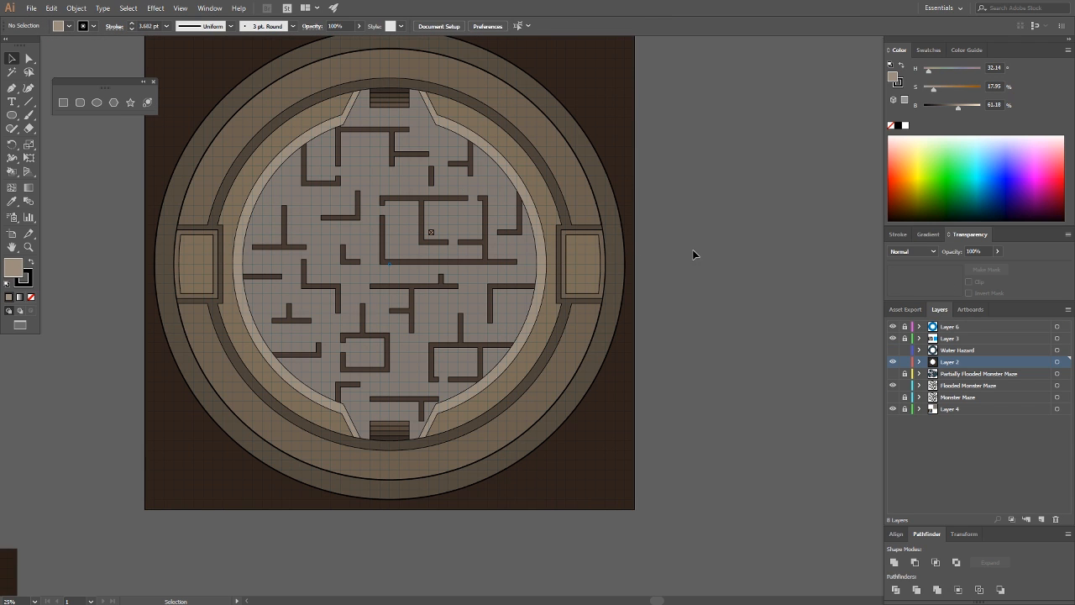
Paste the copied rim outline in place on the Flooded Monster Maze layer, behind the maze walls
left_click(950, 385)
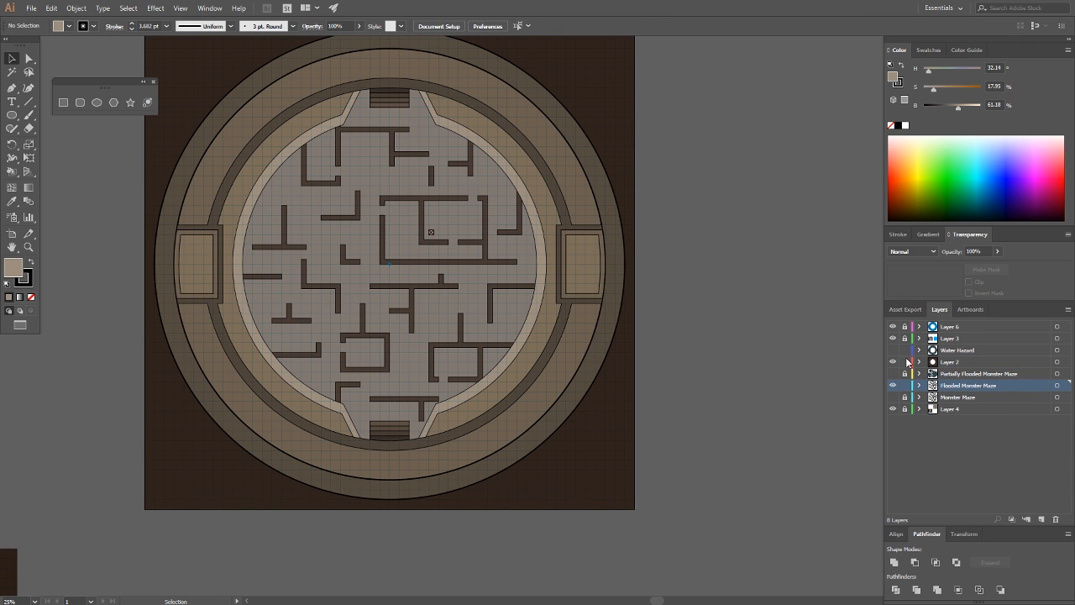
key("ctrl+f")
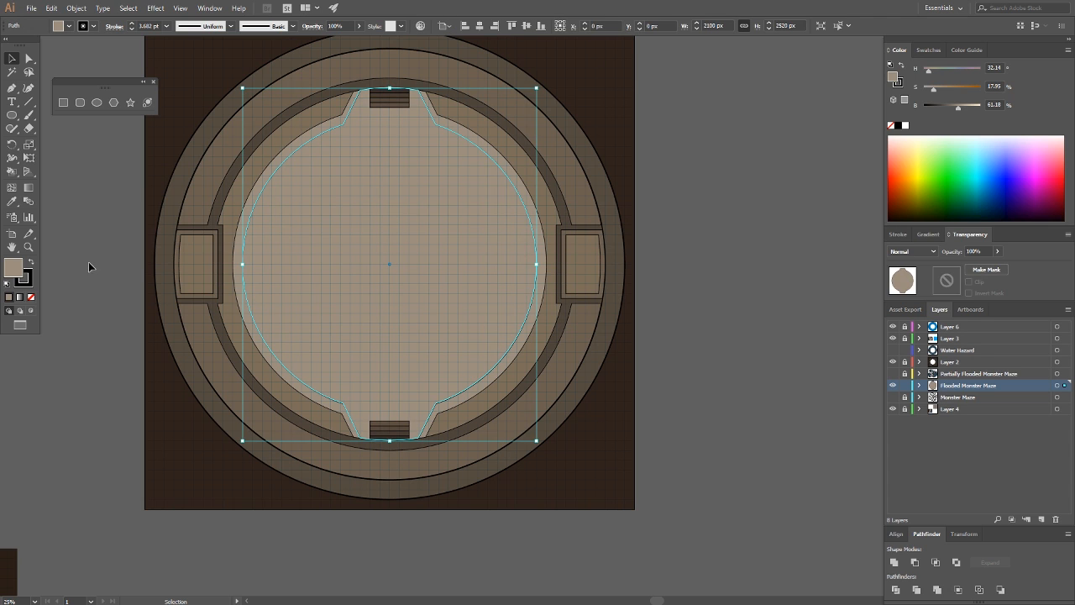
key("ctrl+z")
key("ctrl+b")
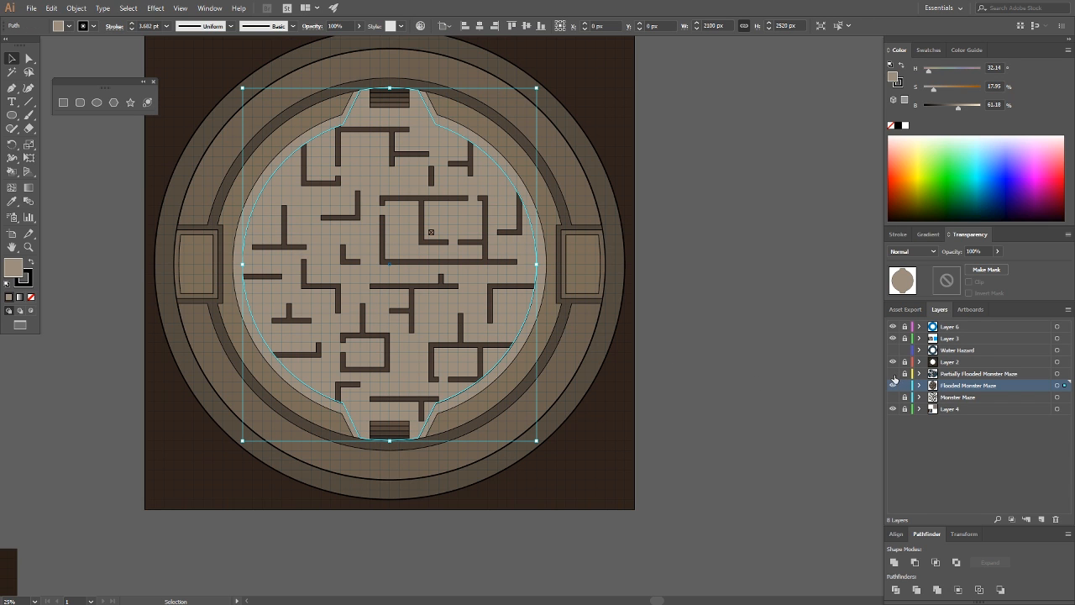
Give the pasted floor shape the blue water appearance sampled from the Partially Flooded Monster Maze layer, showing that layer only for the sampling
left_click(893, 384)
left_click(12, 202)
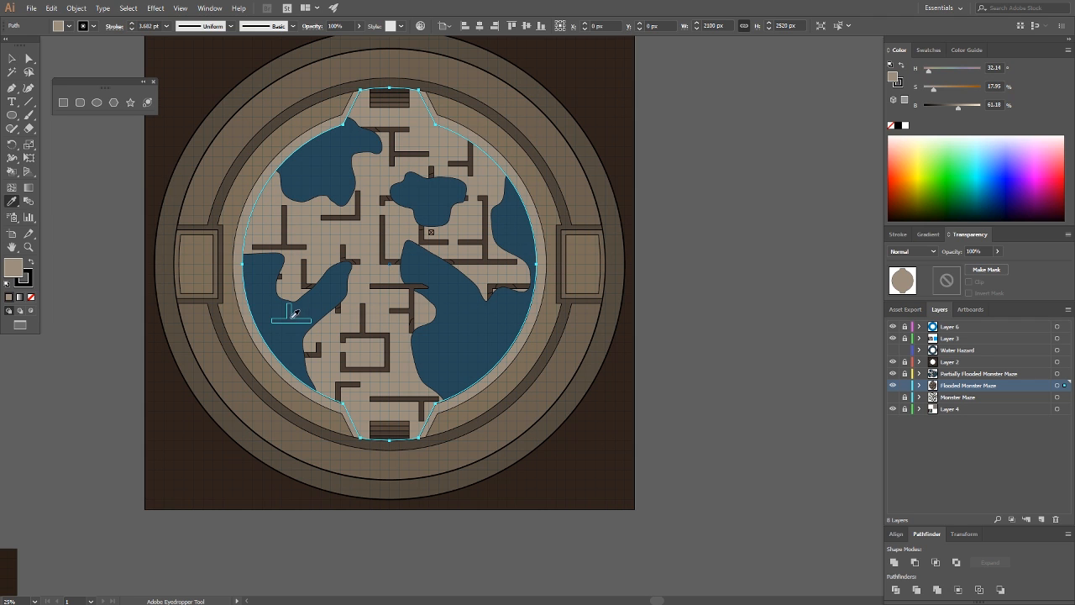
left_click(273, 290)
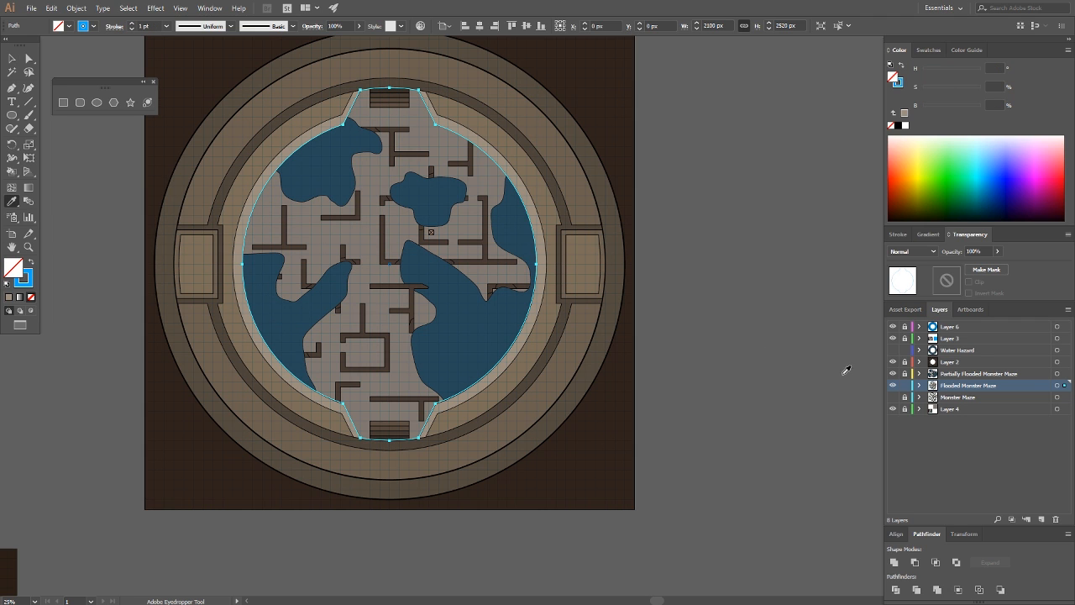
scroll(216, 264, "up", 5)
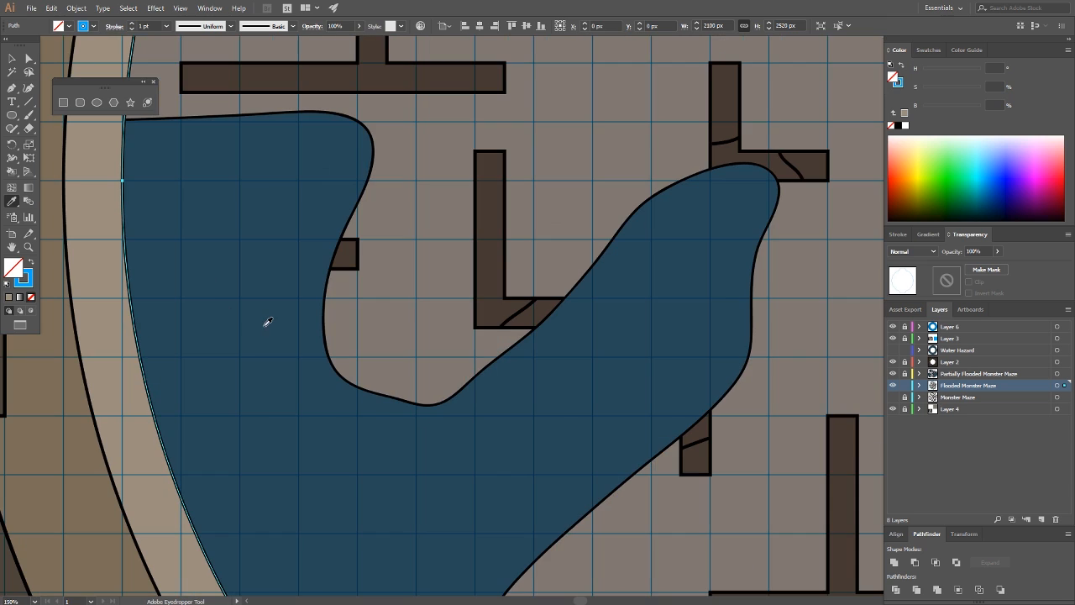
left_click(267, 321)
scroll(303, 324, "down", 2)
left_click_drag(745, 383, 530, 405)
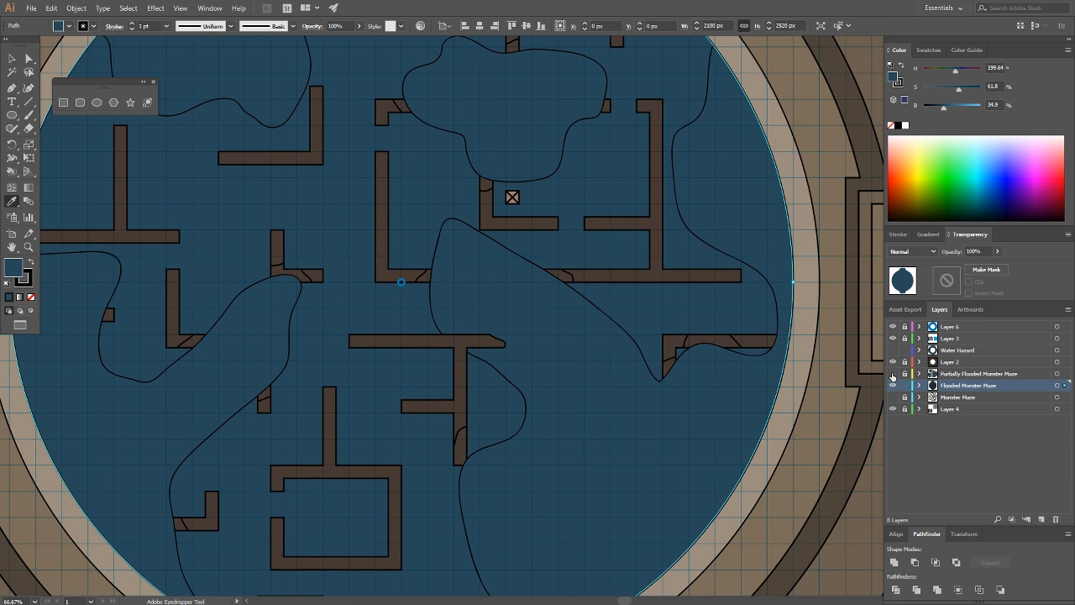
left_click(893, 374)
scroll(593, 425, "down", 2)
left_click_drag(477, 421, 469, 364)
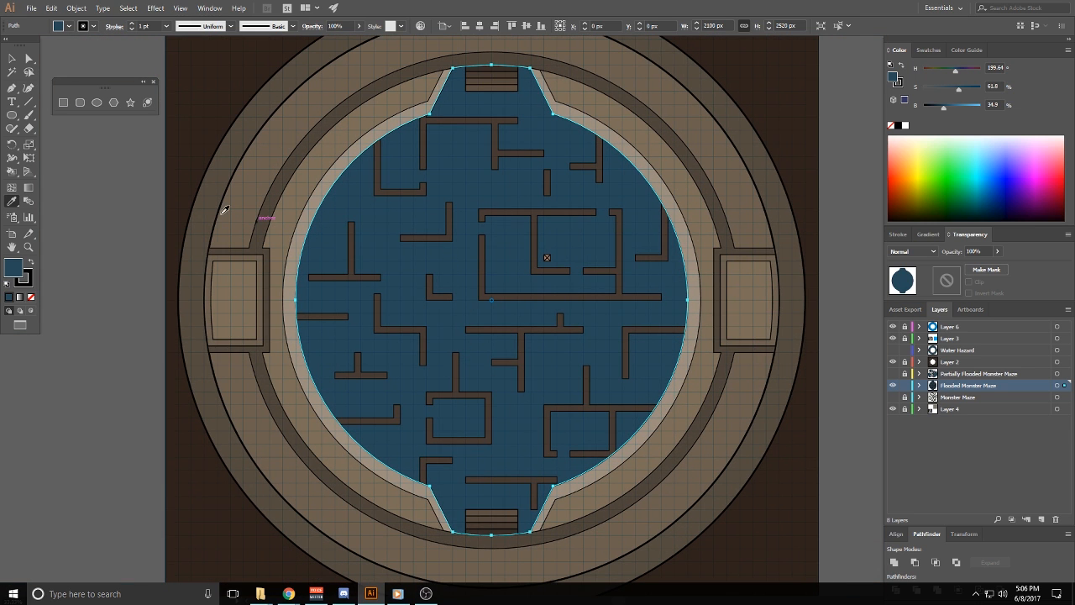
Move the blue water shape in front of the maze walls and set its blend mode to Multiply
left_click(13, 59)
left_click(588, 233)
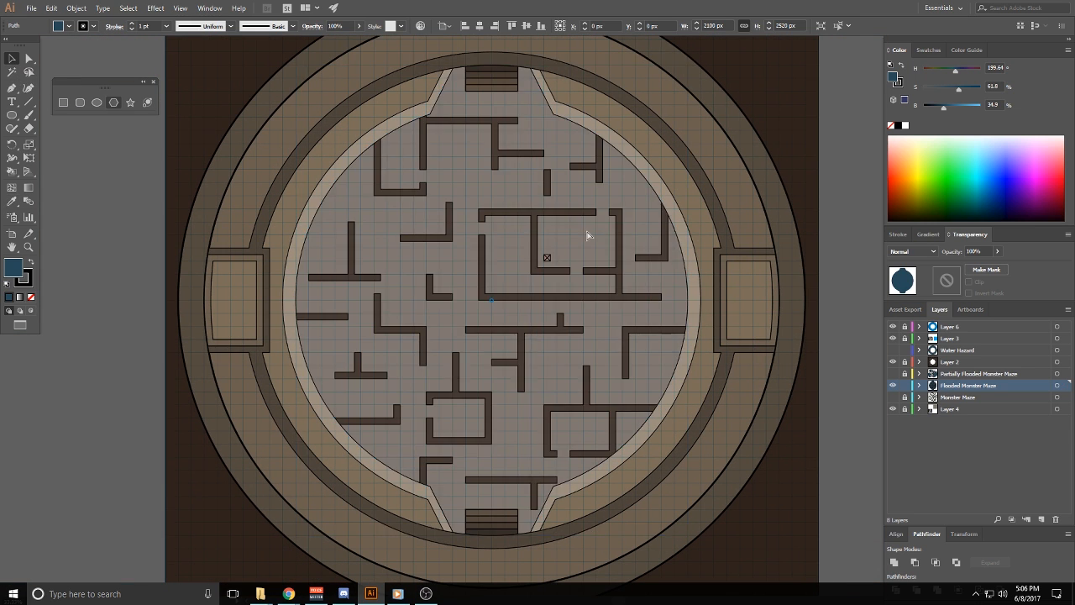
left_click(911, 251)
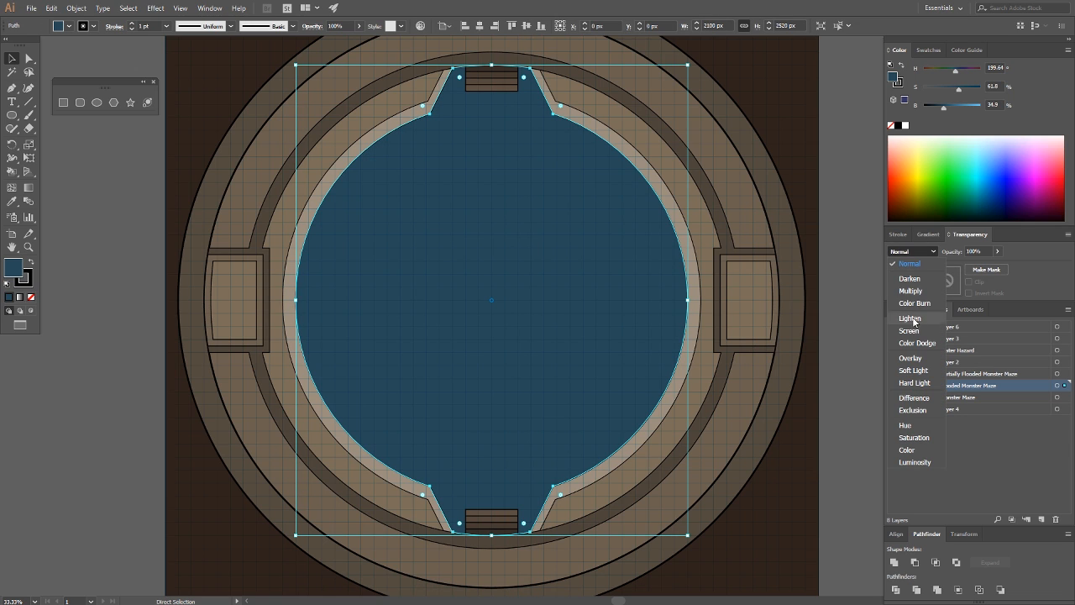
left_click(907, 294)
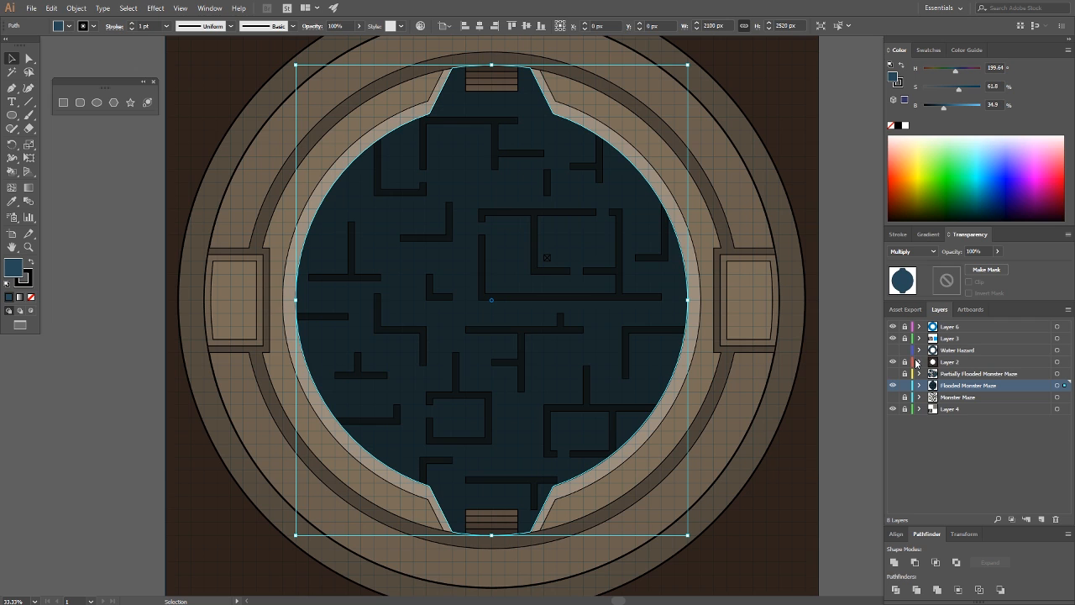
key("Delete")
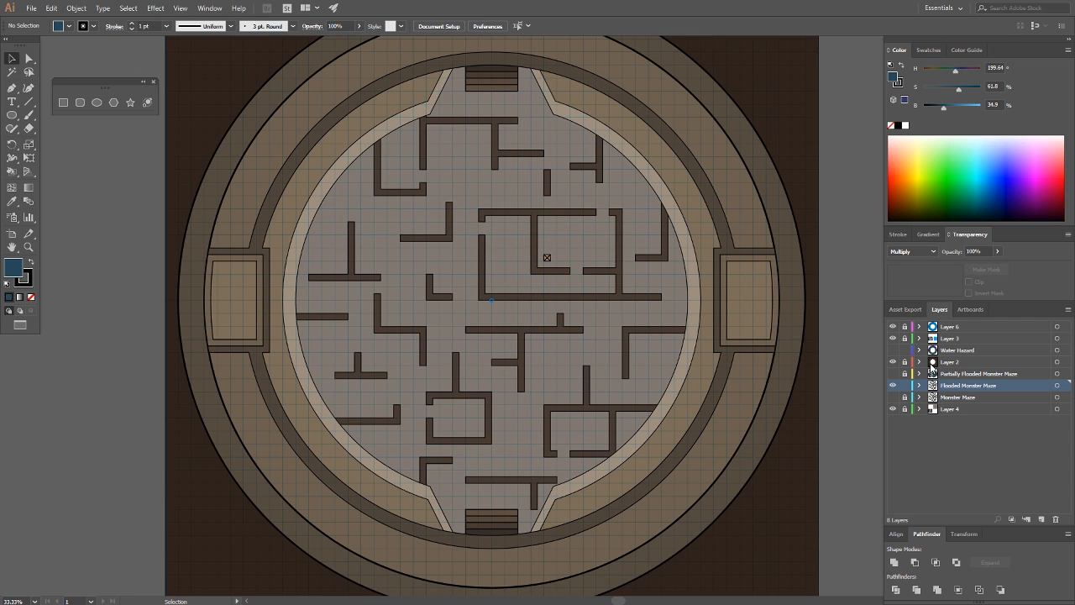
key("ctrl+z")
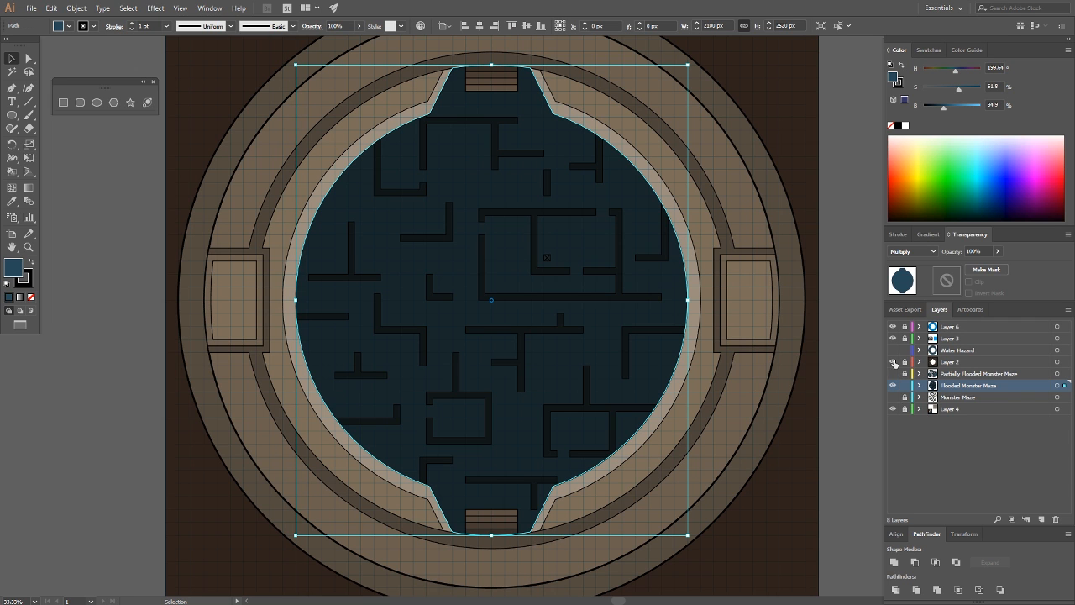
left_click(894, 362)
left_click(893, 362)
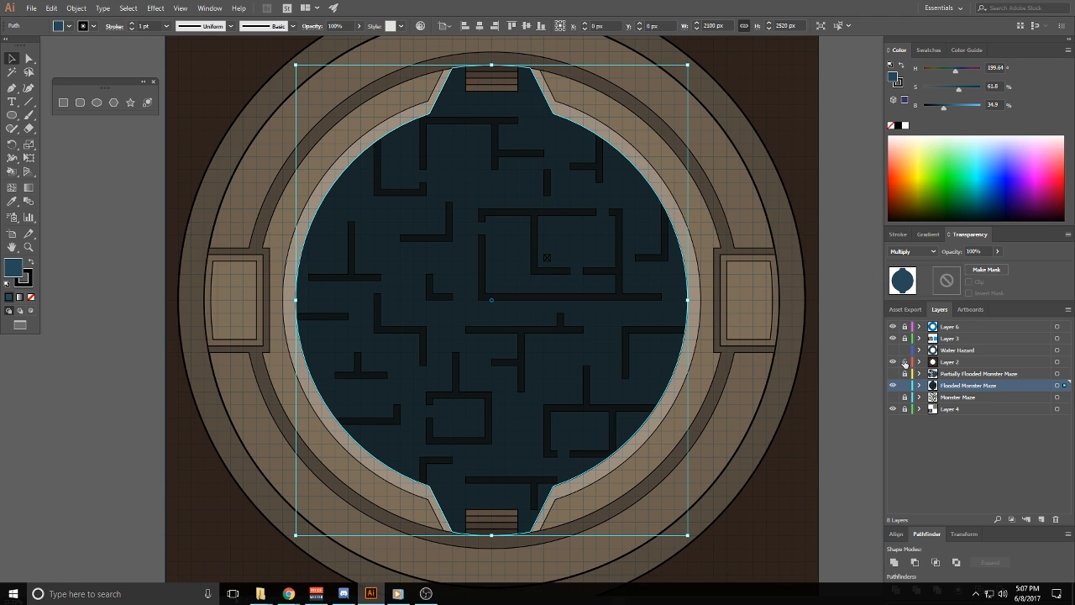
Move the two stairways from Layer 2 to the unlocked Layer 4 in place, beneath the water
left_click(489, 519)
key("Delete")
left_click(937, 409)
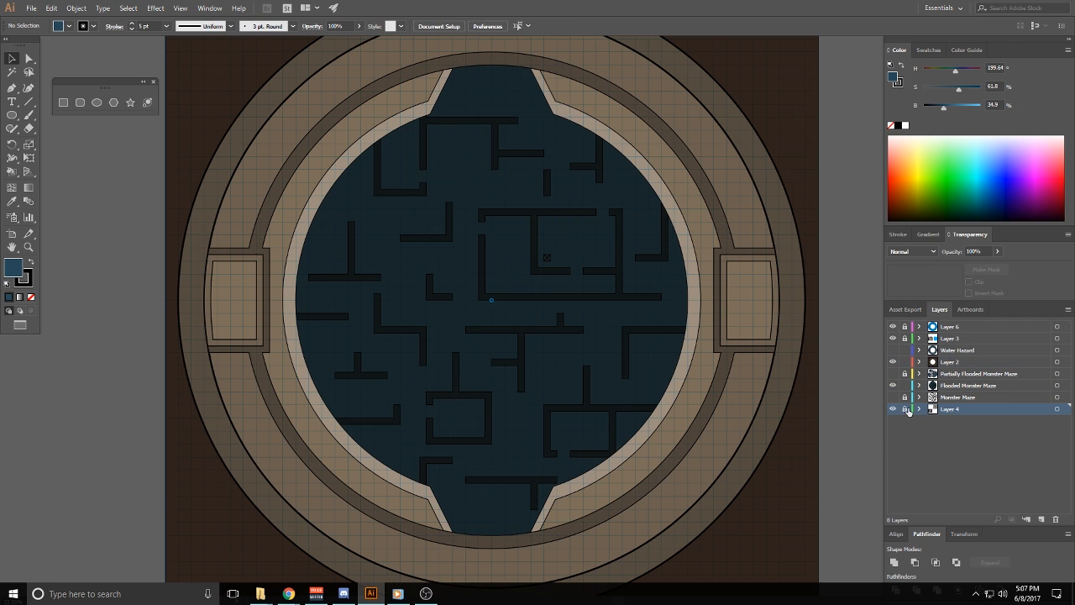
left_click(904, 409)
key("ctrl+f")
left_click(819, 460)
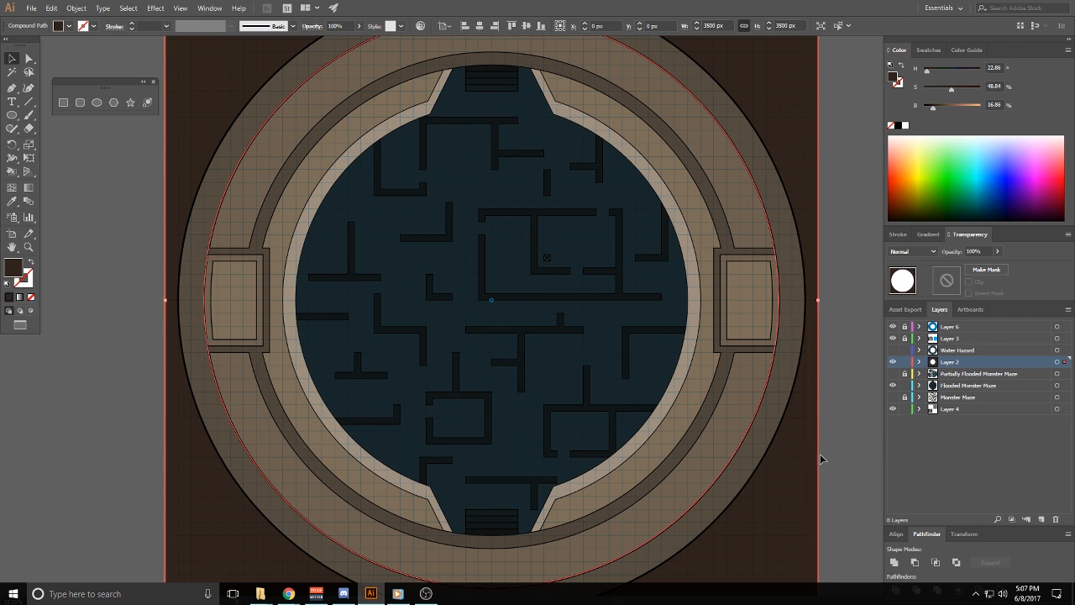
left_click(851, 430)
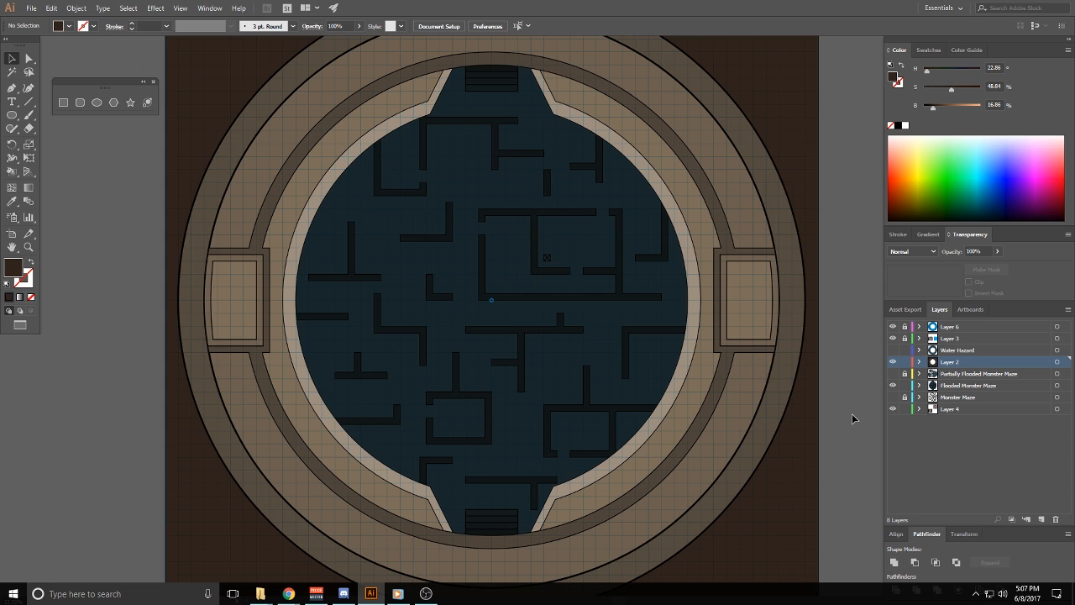
Examine the Flooded Monster Maze layer's submerged walls, rooms and stairways across the whole arena
left_click(959, 386)
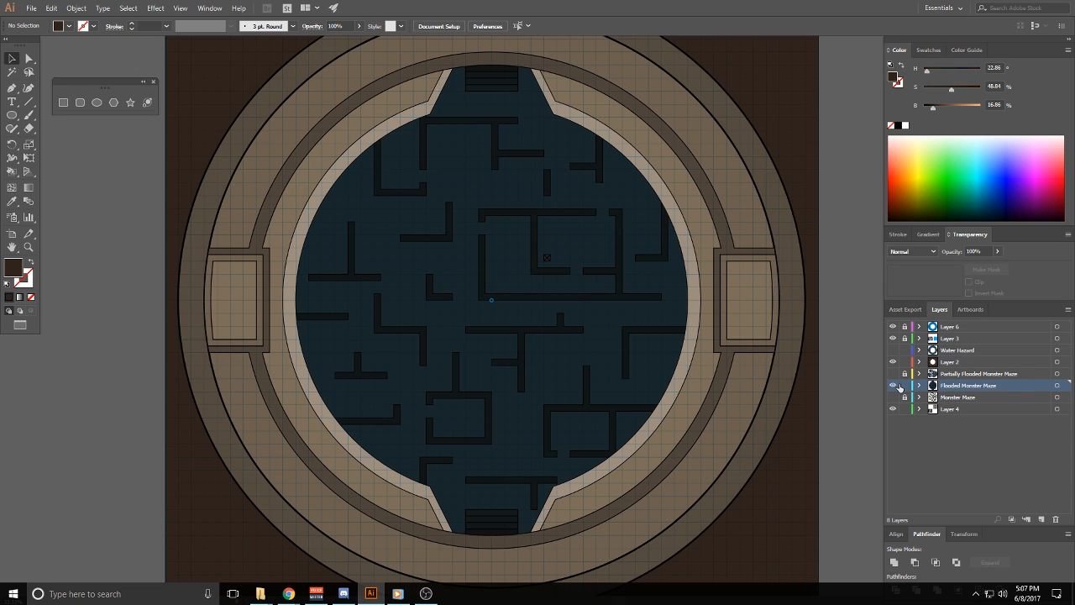
scroll(706, 385, "up", 6)
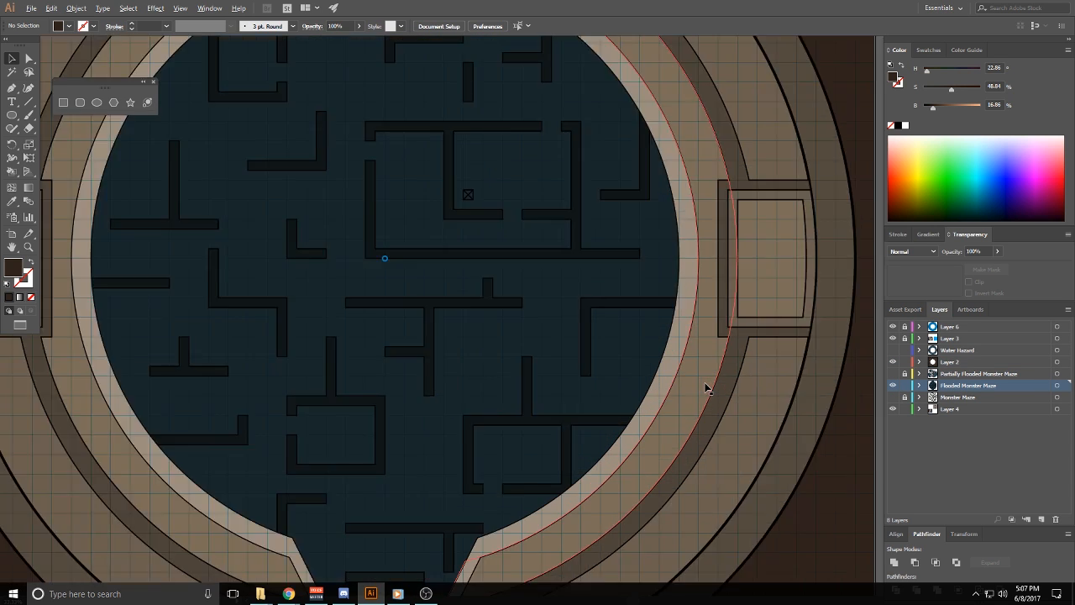
scroll(354, 312, "down", 4)
left_click_drag(255, 382, 257, 382)
scroll(617, 516, "down", 4)
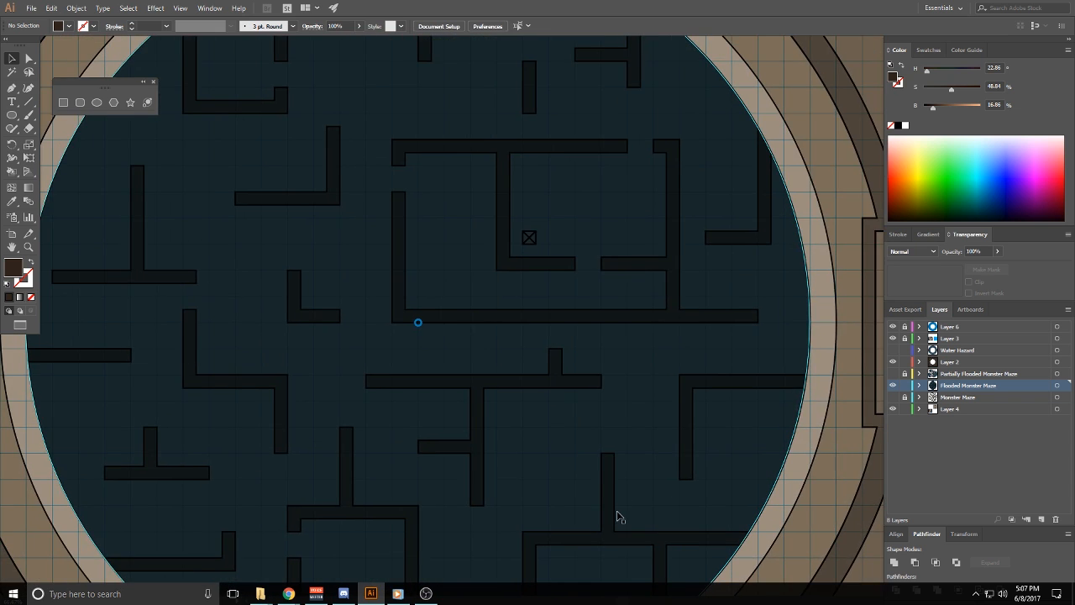
scroll(588, 490, "up", 1)
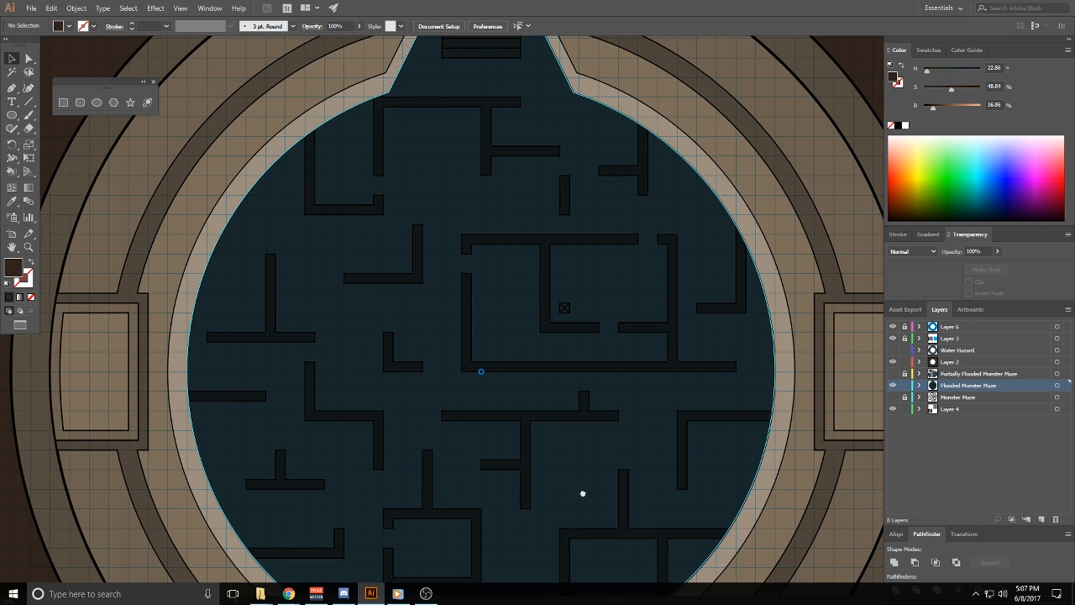
left_click_drag(580, 492, 605, 398)
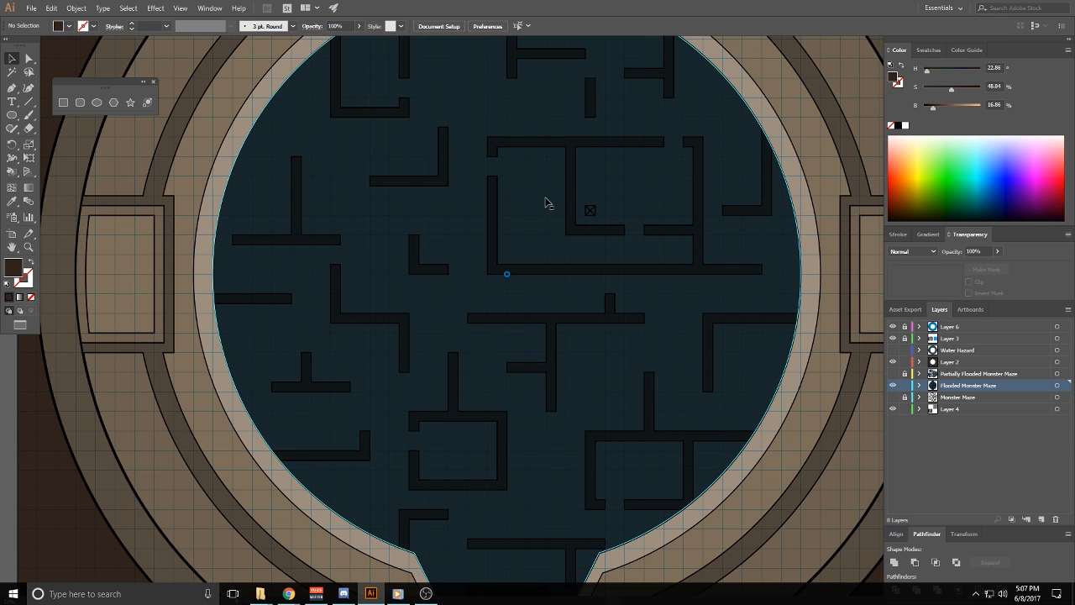
scroll(538, 181, "up", 2)
scroll(525, 156, "down", 4)
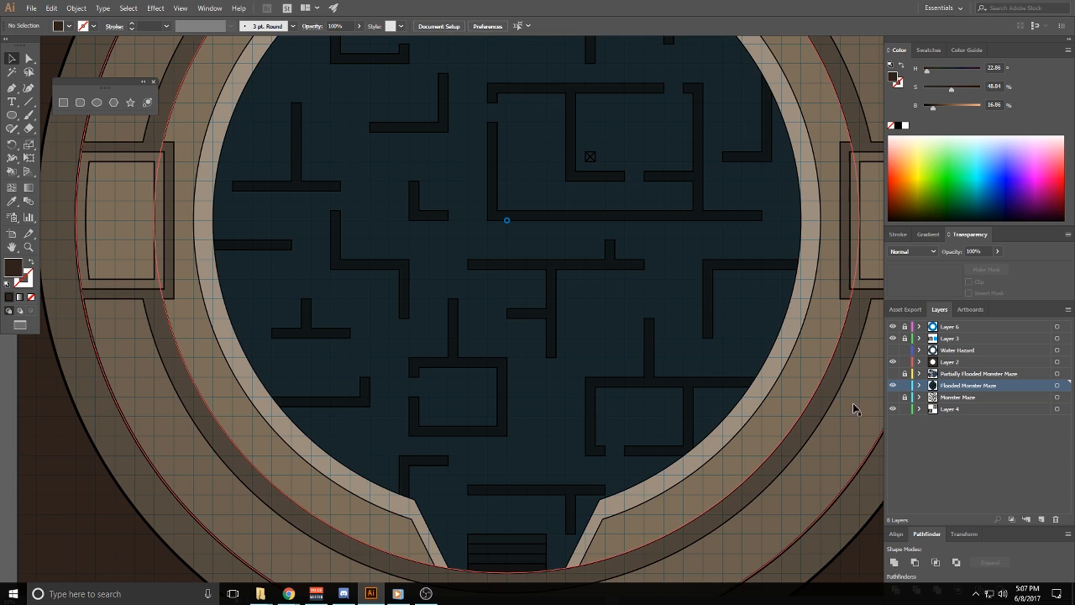
scroll(656, 208, "up", 2)
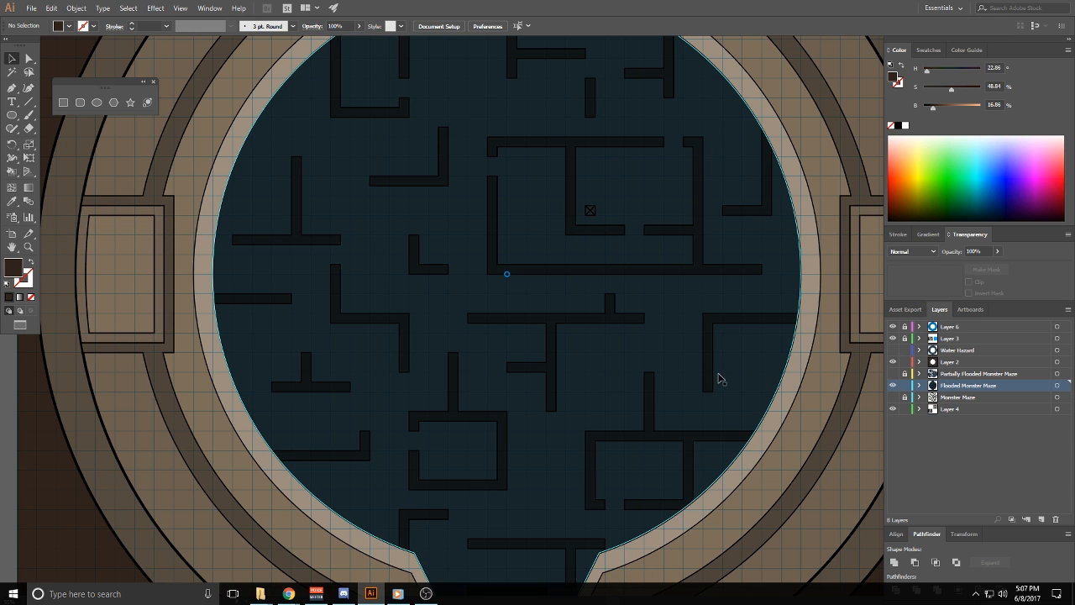
scroll(719, 375, "up", 5)
scroll(720, 375, "down", 3)
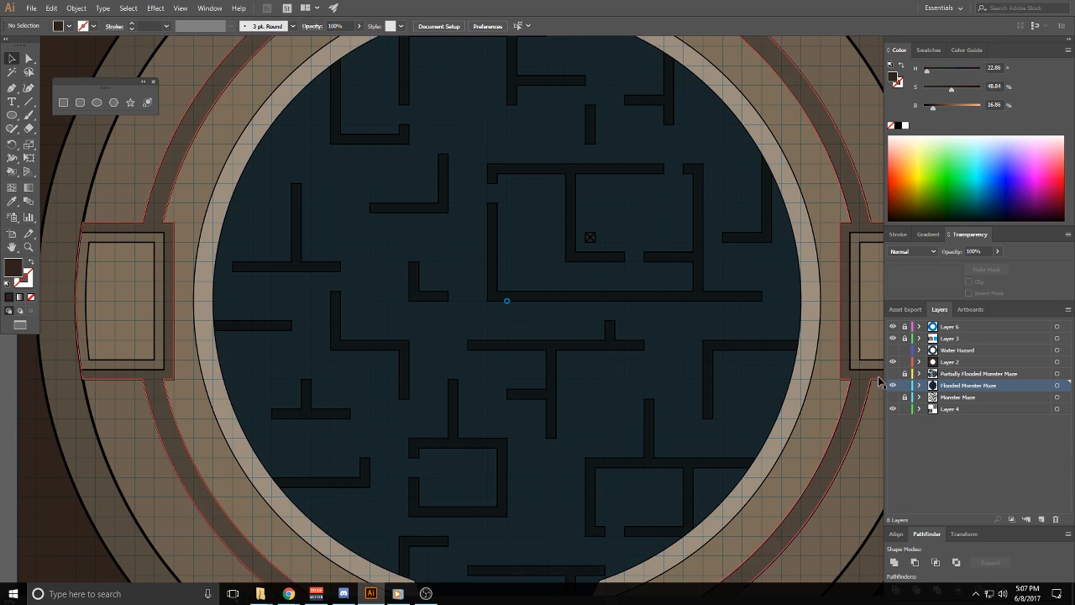
left_click(626, 445)
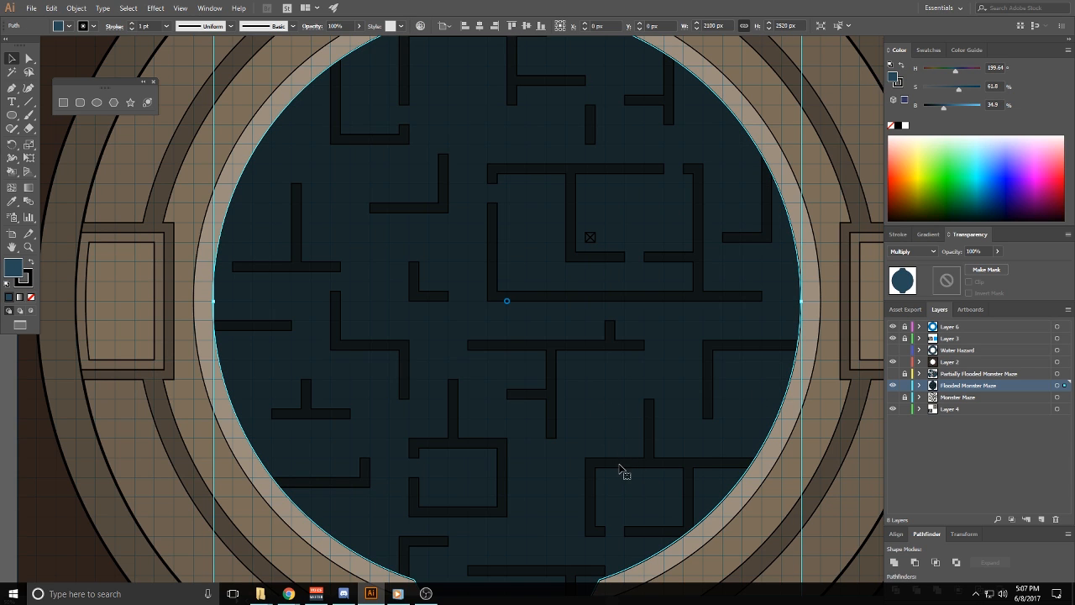
left_click(12, 115)
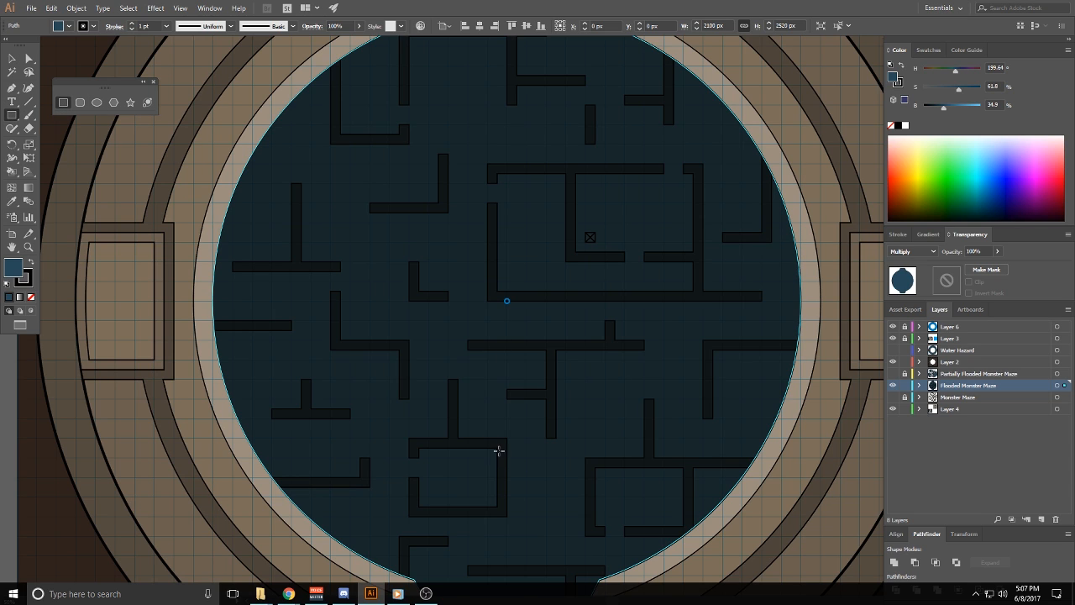
left_click_drag(498, 449, 417, 508)
key("ctrl+z")
left_click(128, 7)
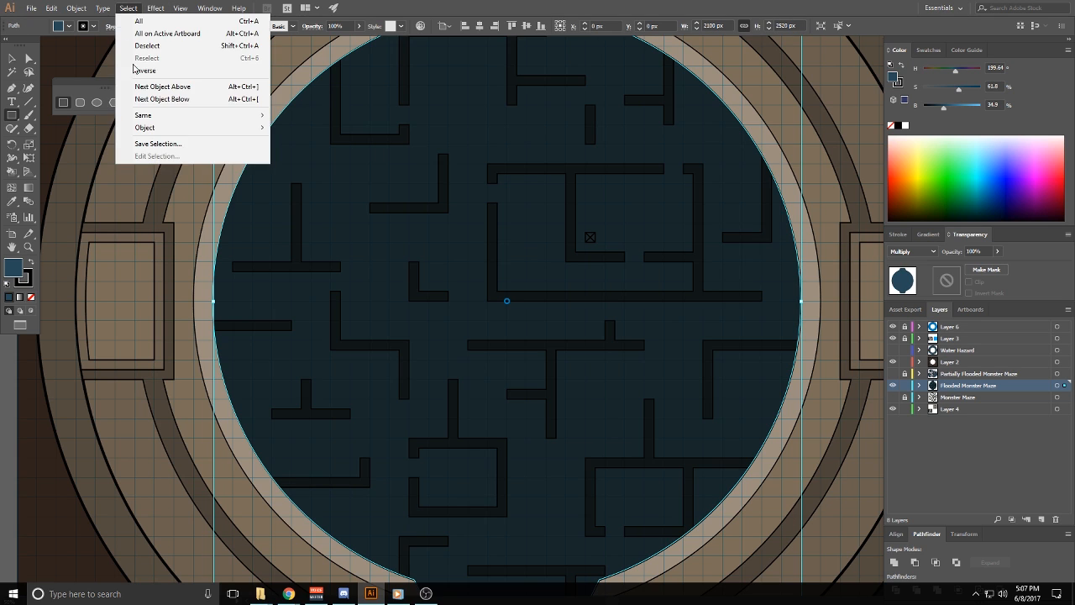
left_click(235, 413)
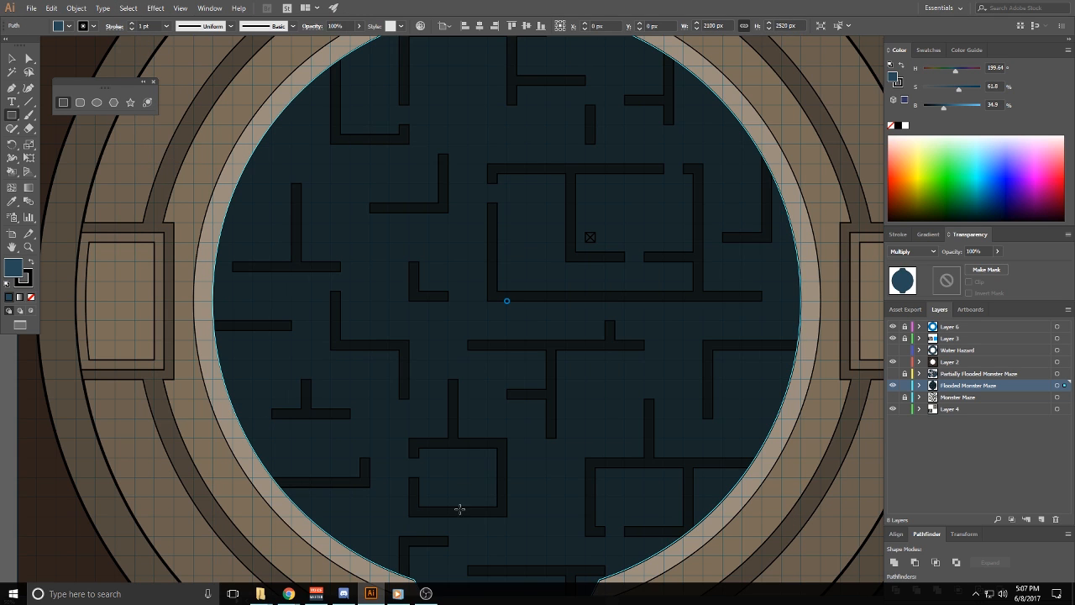
Draw a 280 by 210 px rectangle filling the small walled room below centre on the Flooded Monster Maze layer
left_click_drag(499, 448, 418, 507)
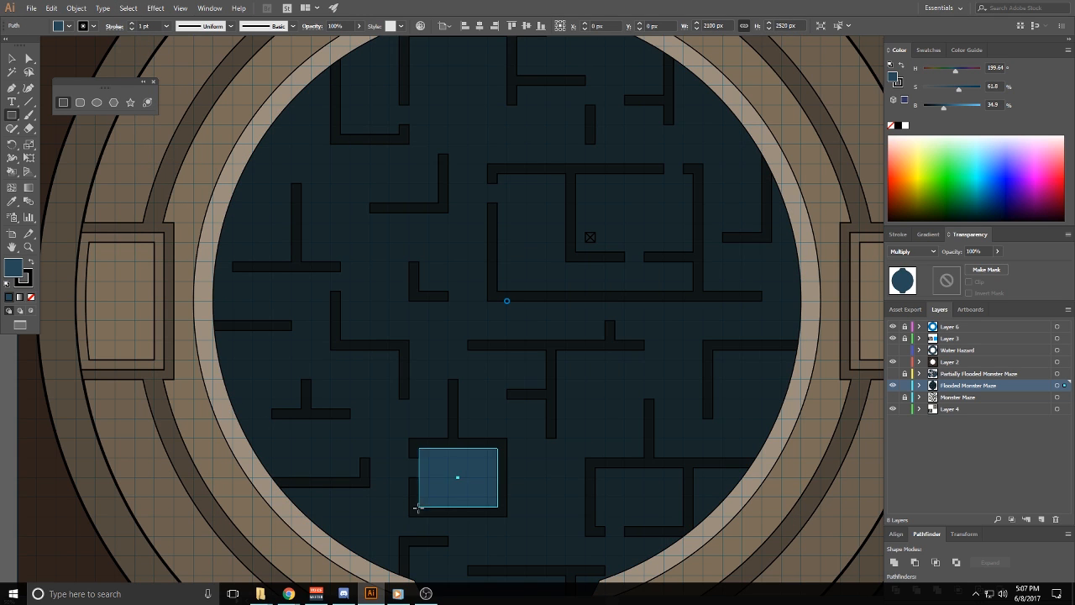
Try to sample the grey arena floor colour for the room rectangle with the Flooded Monster Maze layer hidden
left_click(12, 201)
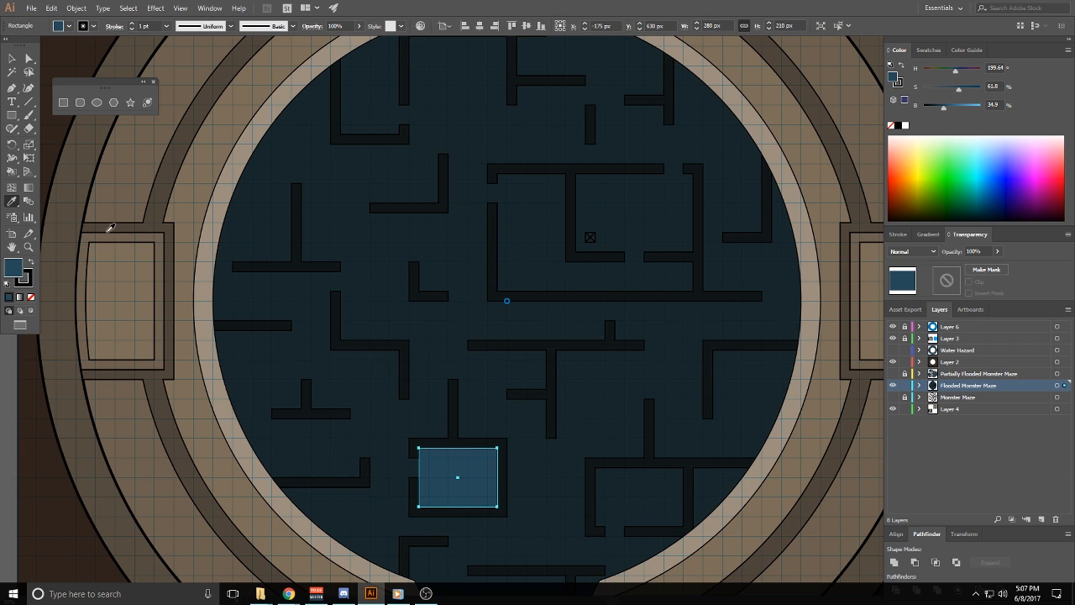
key("Delete")
left_click(893, 385)
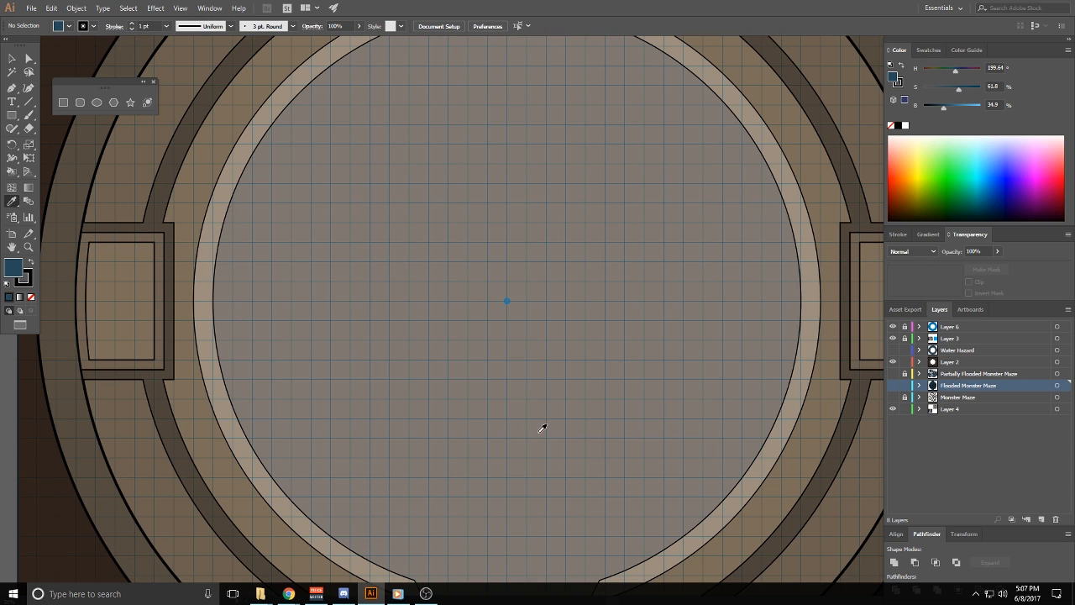
left_click(543, 424)
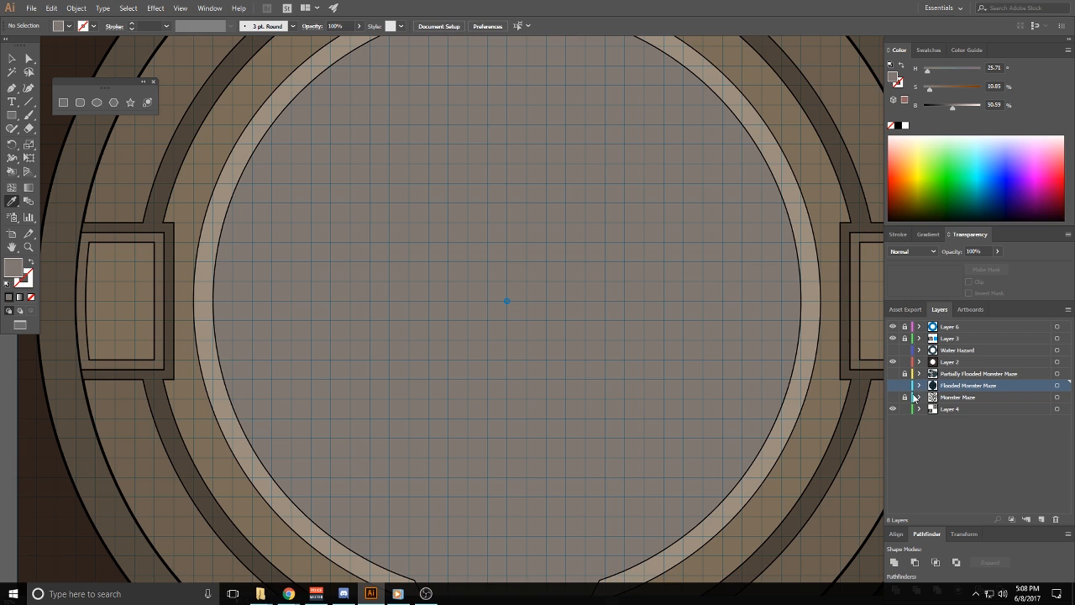
left_click(894, 386)
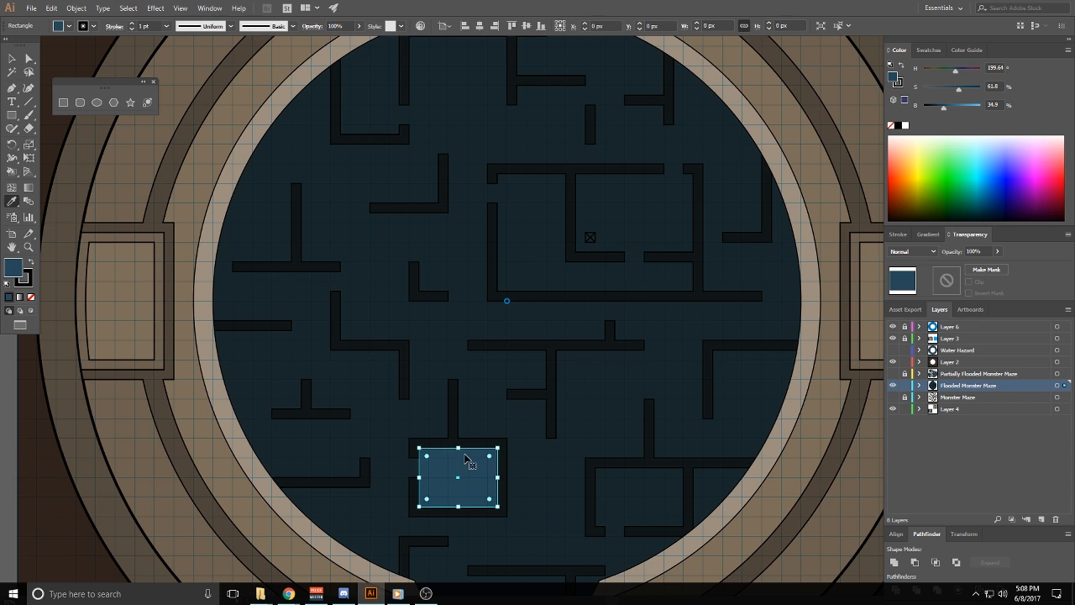
key("ctrl+z")
left_click(893, 386)
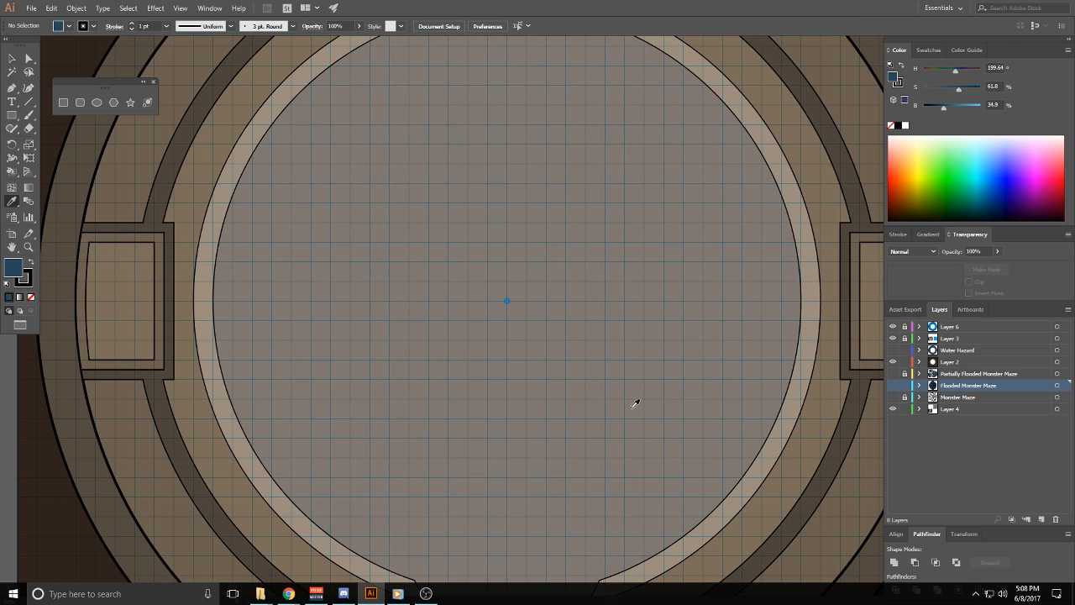
left_click(893, 386)
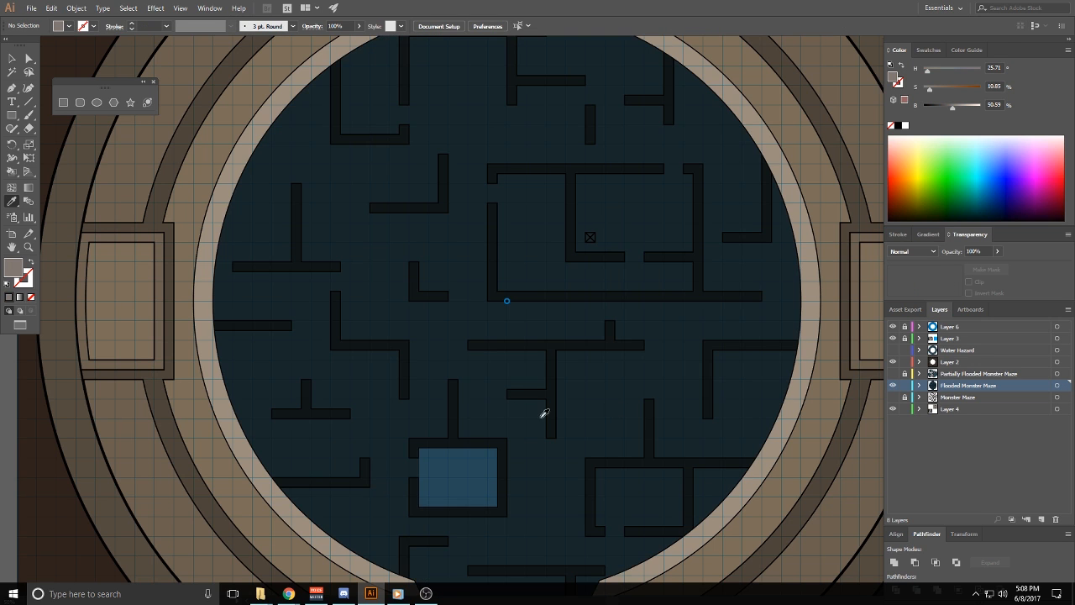
Try the pale stone colour of the arena's inner rim on the room rectangle
scroll(483, 396, "down", 5)
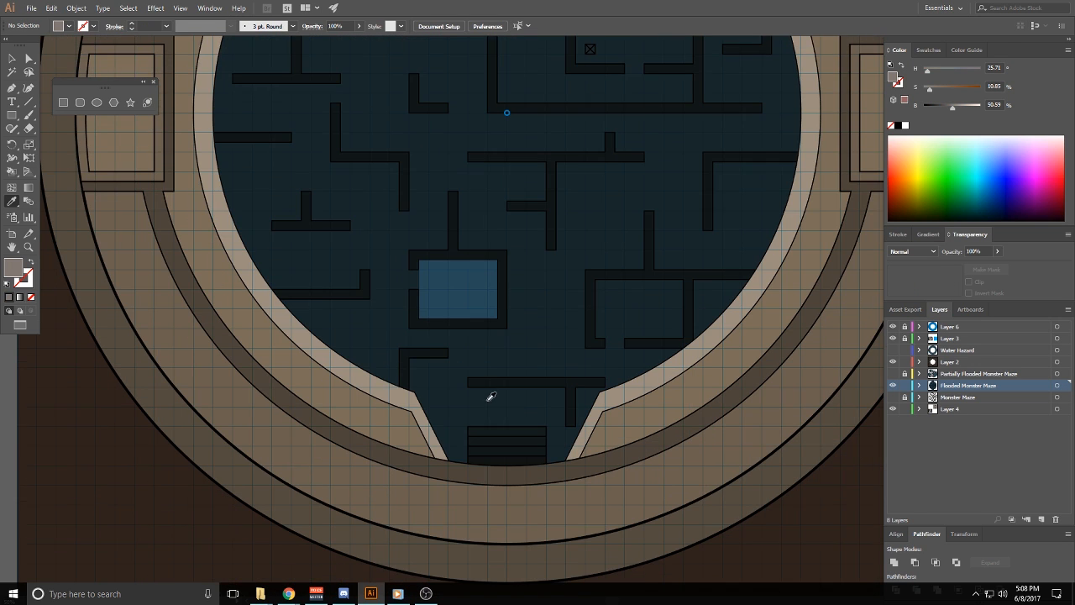
left_click(481, 316)
left_click(668, 375)
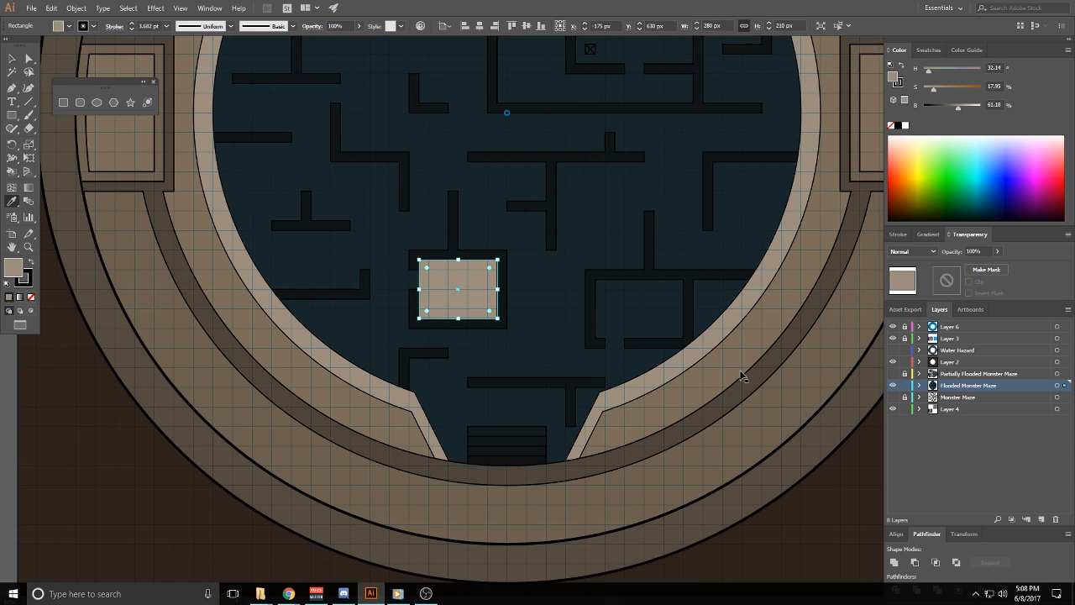
key("Delete")
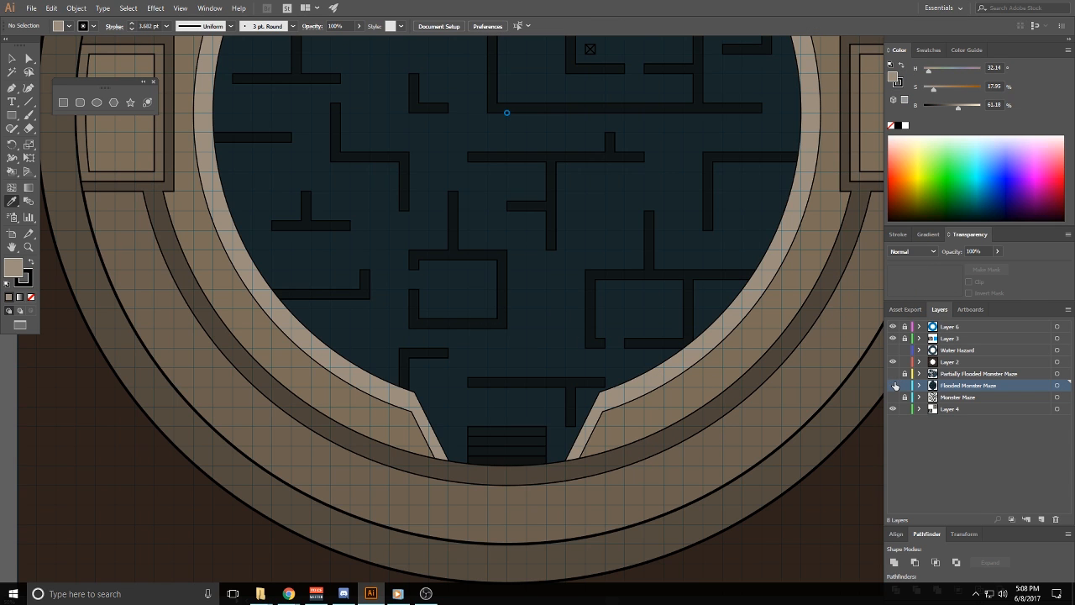
left_click(893, 386)
left_click(893, 386)
key("ctrl+z")
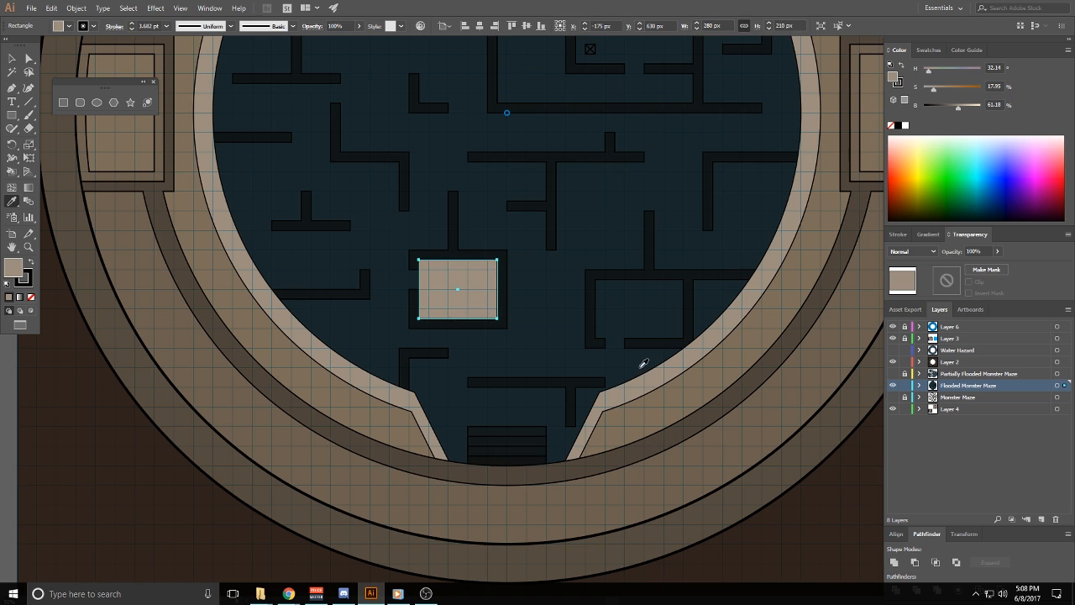
Give the room rectangle the plain grey floor colour with no stroke, hiding Layer 2 only for the sampling
scroll(653, 368, "down", 2)
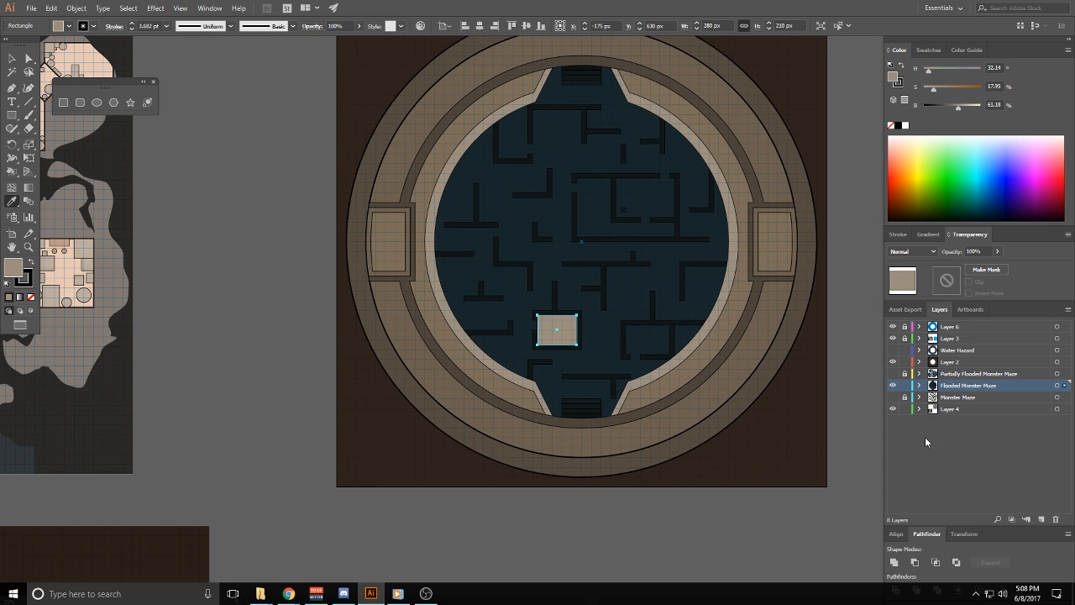
left_click(893, 362)
left_click(792, 401)
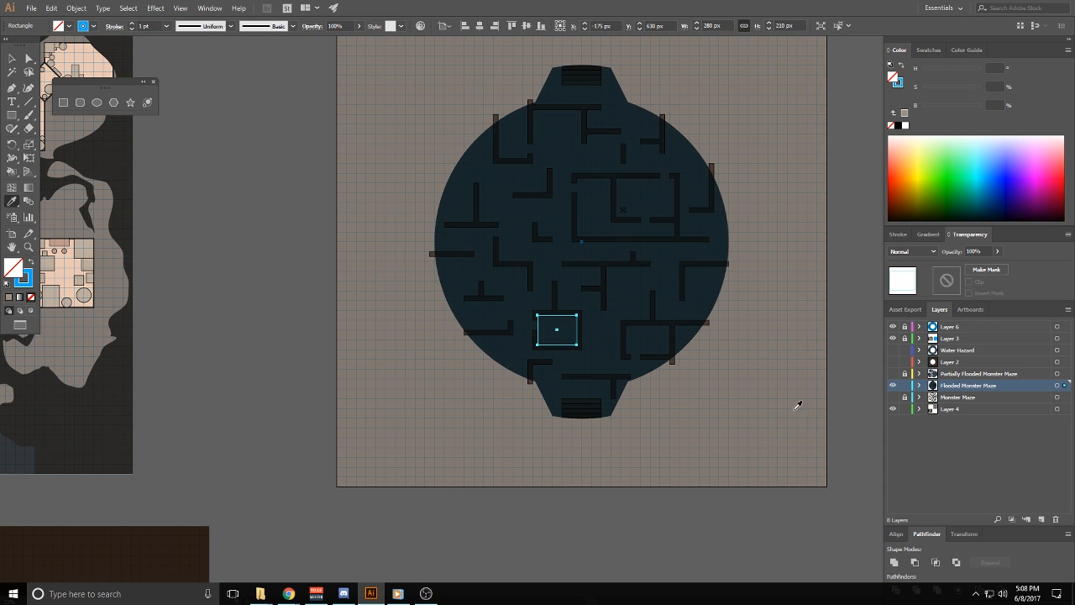
left_click(774, 402)
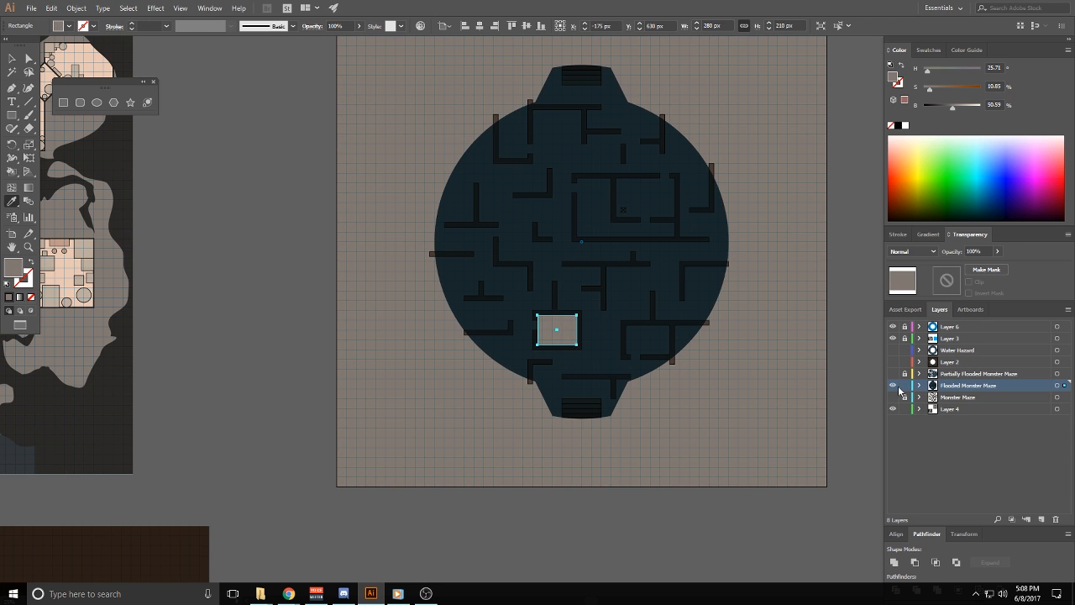
left_click(892, 385)
left_click(892, 385)
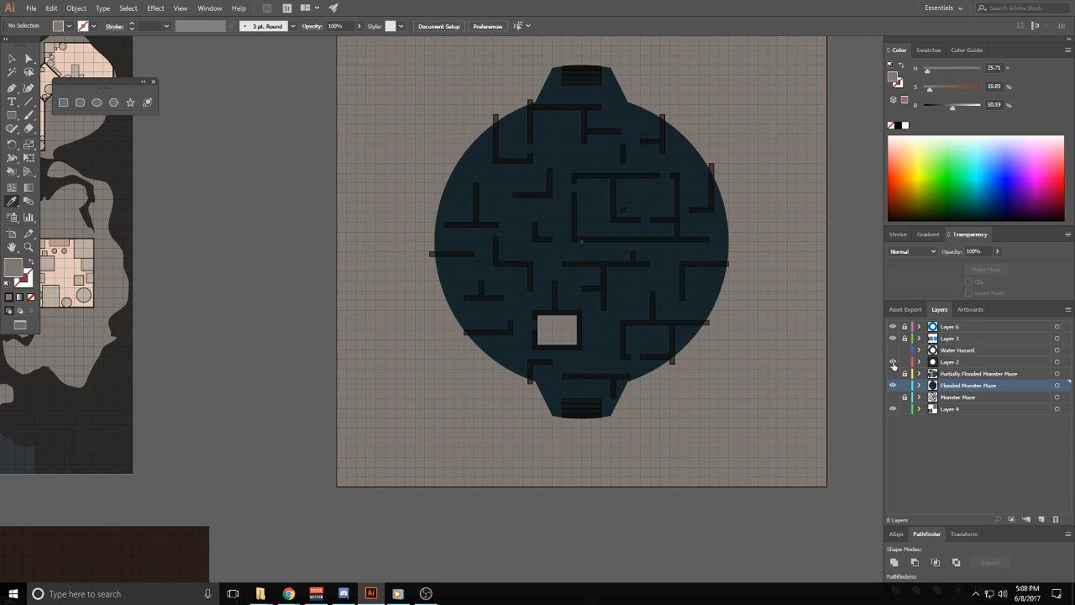
left_click(893, 364)
Draw grey floor rectangles in the upper-right room, the lower-right room (315 by 210 px) and the upper-left room (210 by 420 px)
scroll(642, 367, "up", 2)
left_click_drag(531, 291, 518, 447)
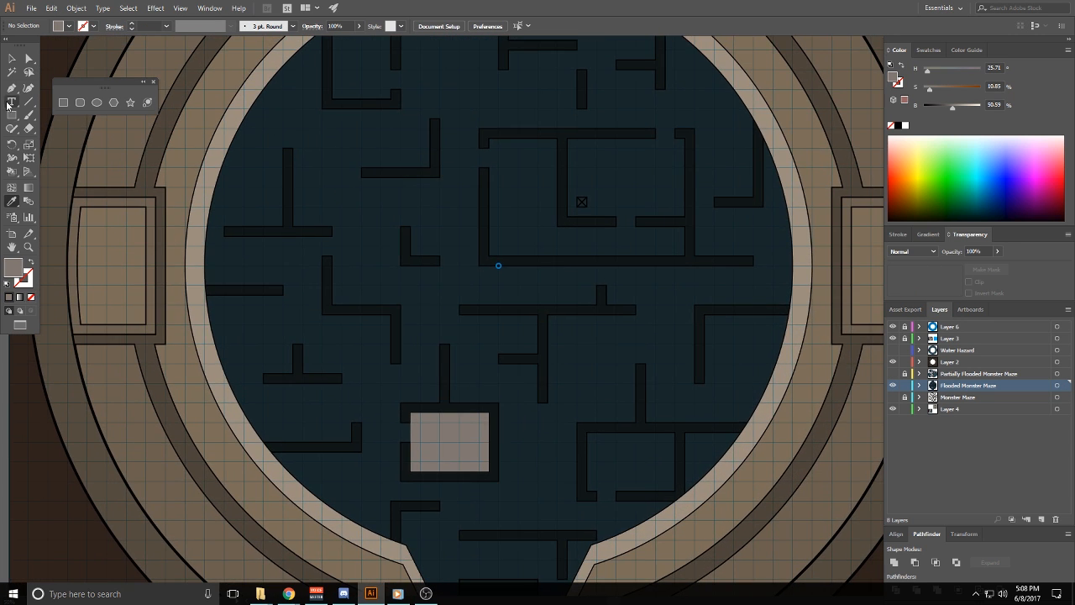
left_click(11, 115)
mouse_move(682, 138)
left_mouse_down()
mouse_move(567, 196)
mouse_move(567, 216)
left_mouse_up()
mouse_move(673, 435)
left_mouse_down()
mouse_move(595, 462)
mouse_move(582, 487)
left_mouse_up()
left_click_drag(493, 270, 552, 450)
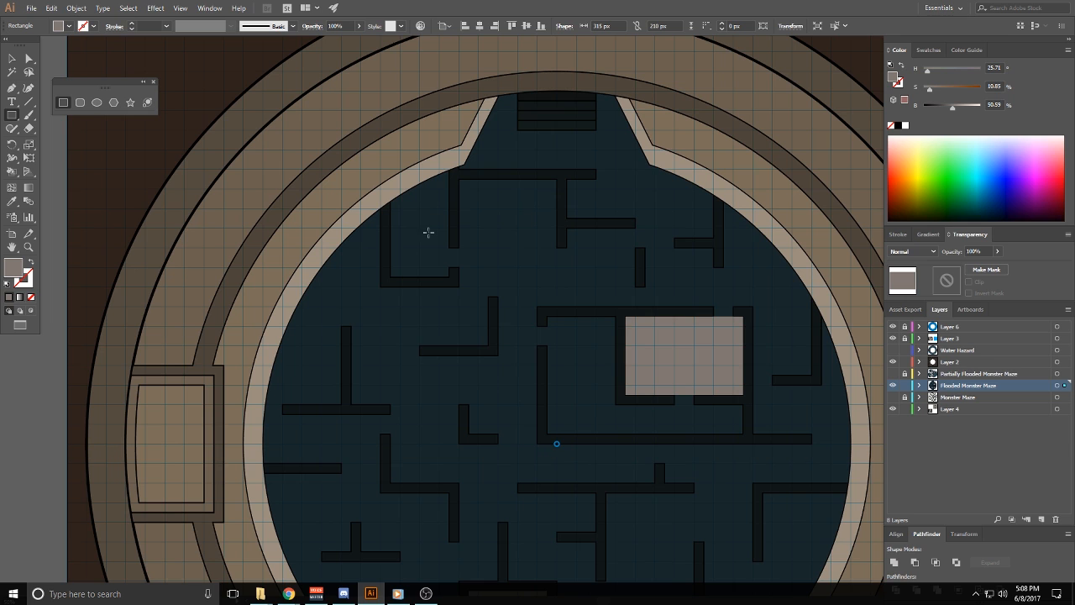
left_click_drag(391, 278, 450, 163)
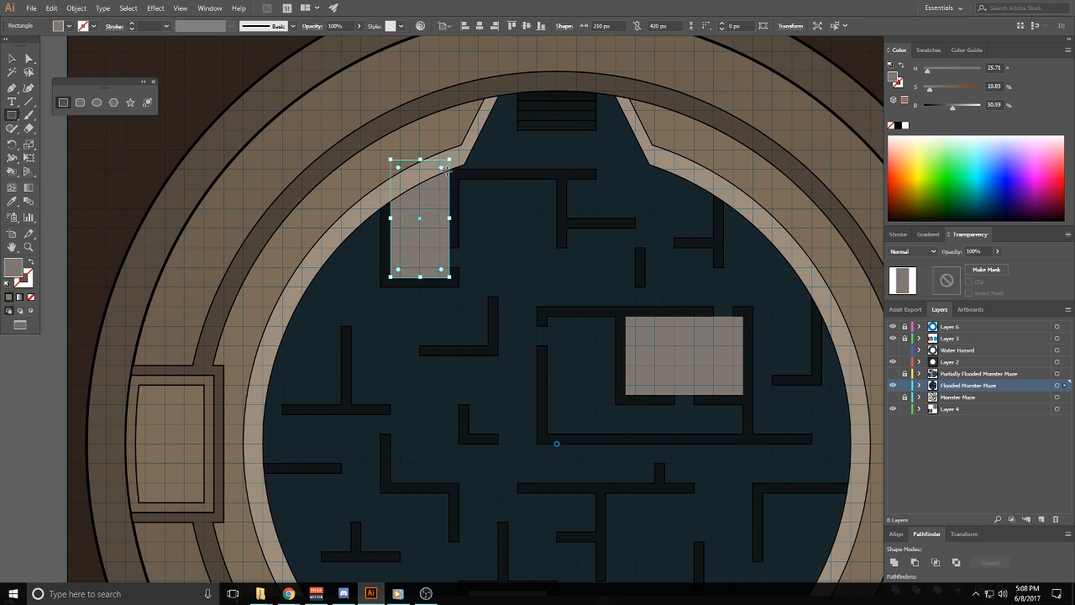
scroll(563, 310, "down", 2)
key("ctrl+shift+a")
left_click_drag(827, 379, 742, 238)
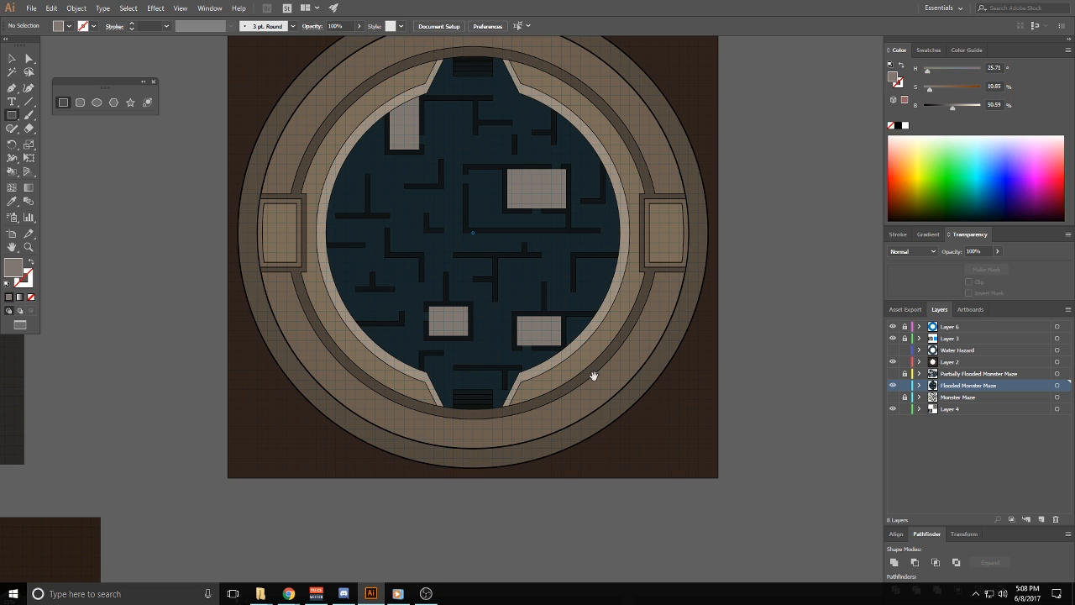
left_click_drag(593, 376, 598, 417)
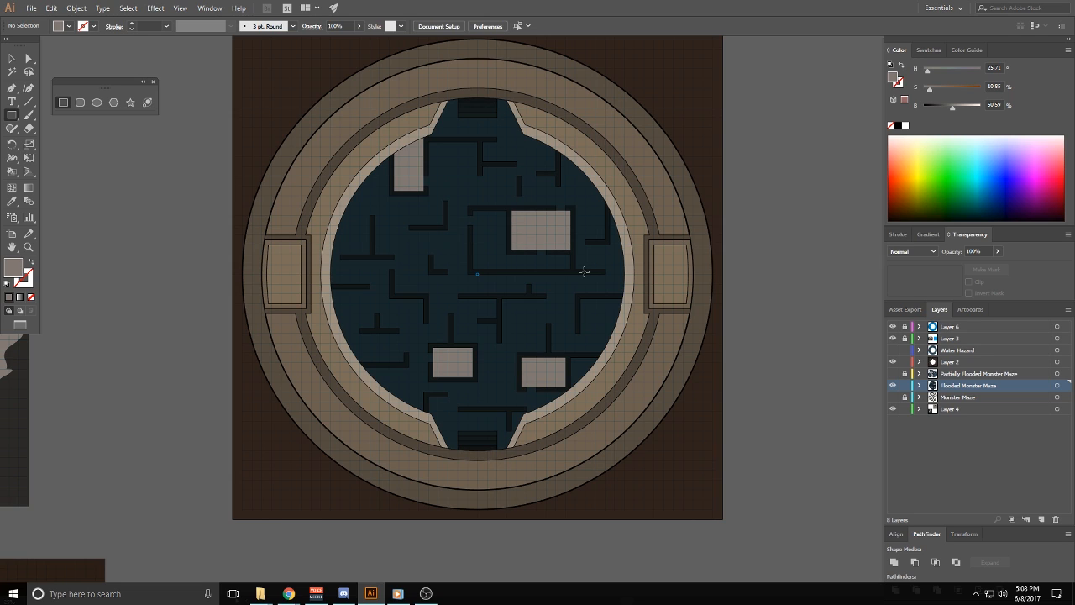
Show the Monster Maze layer and hide the Flooded Monster Maze layer to reach the crossed-square marker in the large room
left_click(893, 385)
left_click(893, 396)
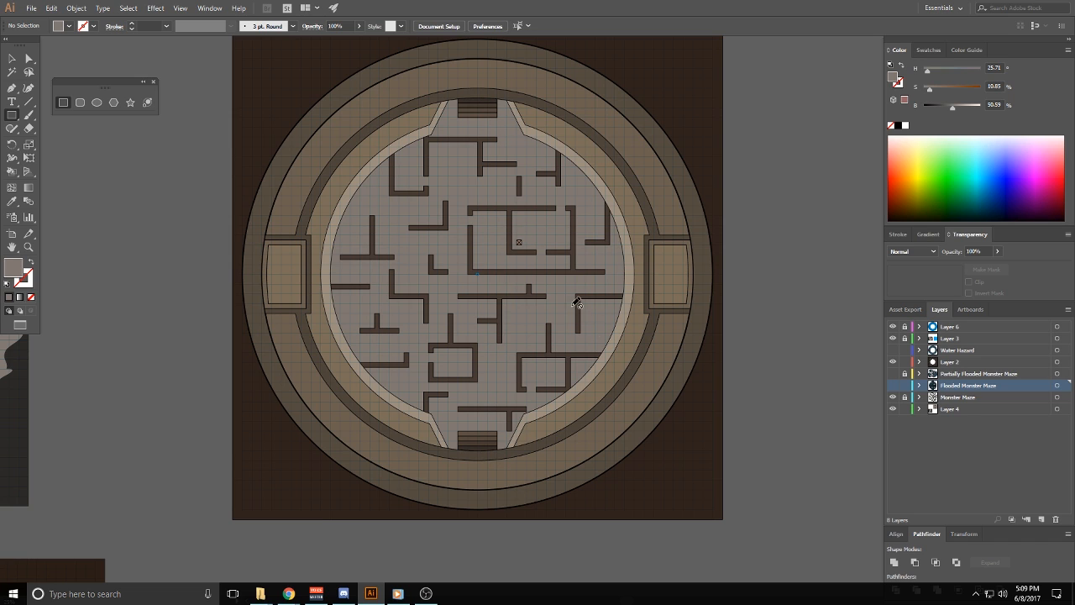
left_click(894, 386)
left_click(12, 60)
left_click(520, 243)
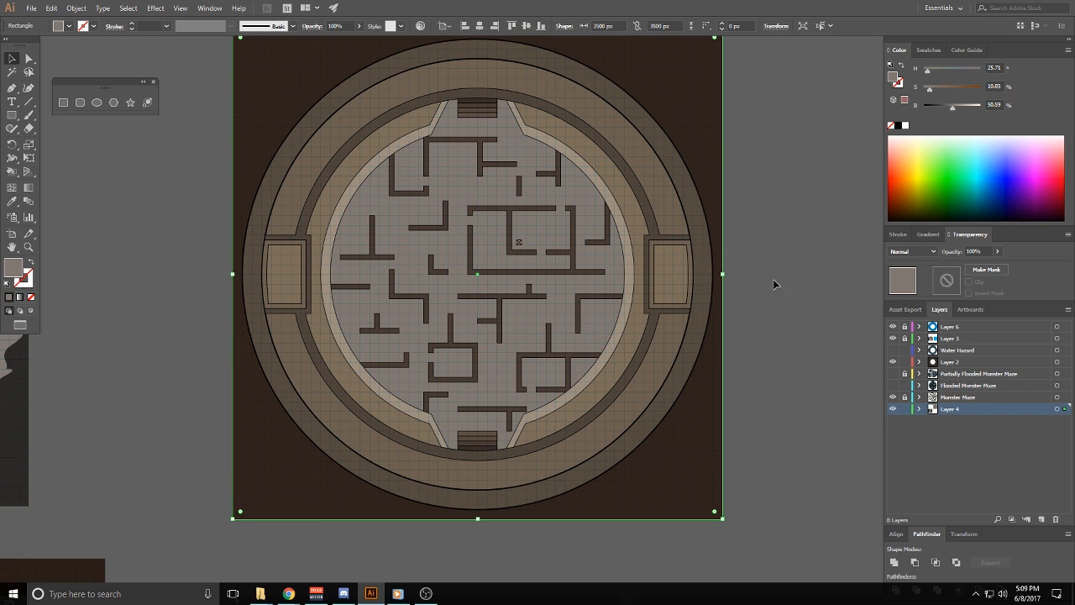
left_click(841, 295)
left_click(894, 385)
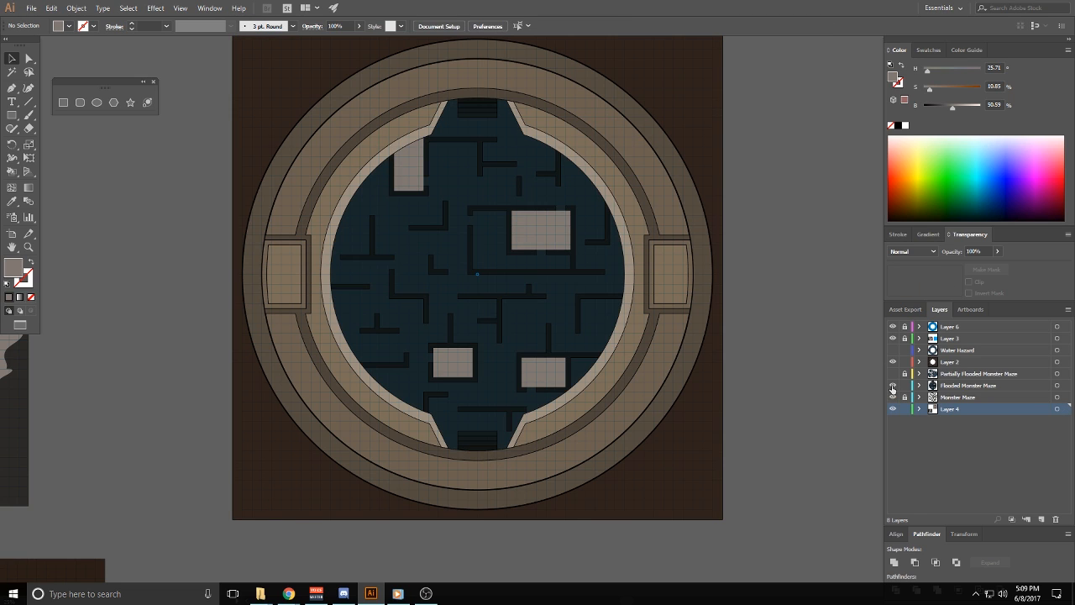
left_click(893, 386)
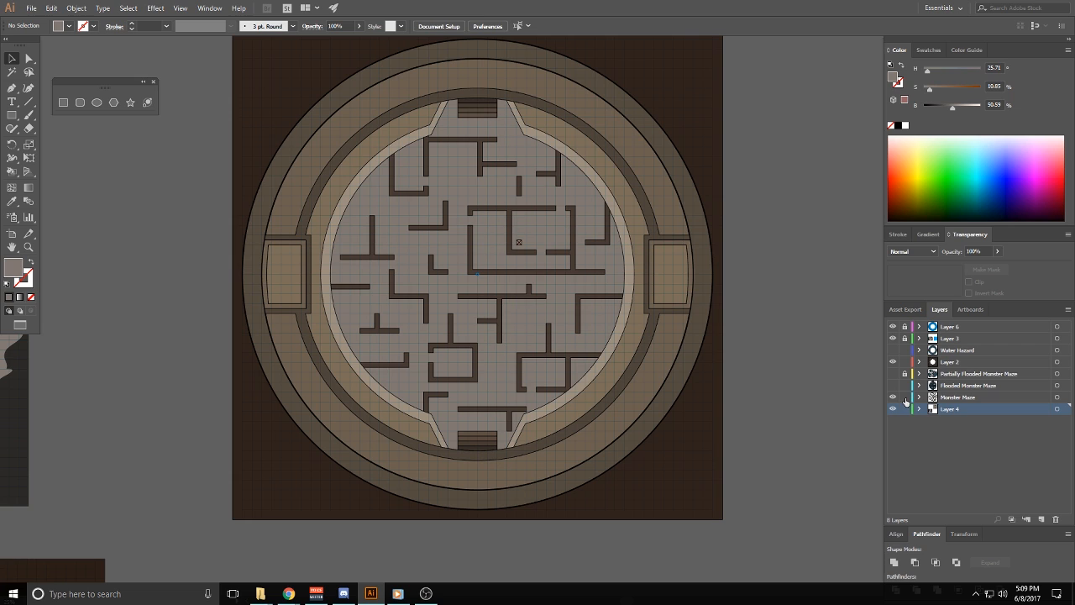
Copy the crossed-square marker from the Monster Maze layer in place onto the Flooded Monster Maze layer, above the grey floor, and lock both layers
left_click(519, 247)
left_click(729, 321)
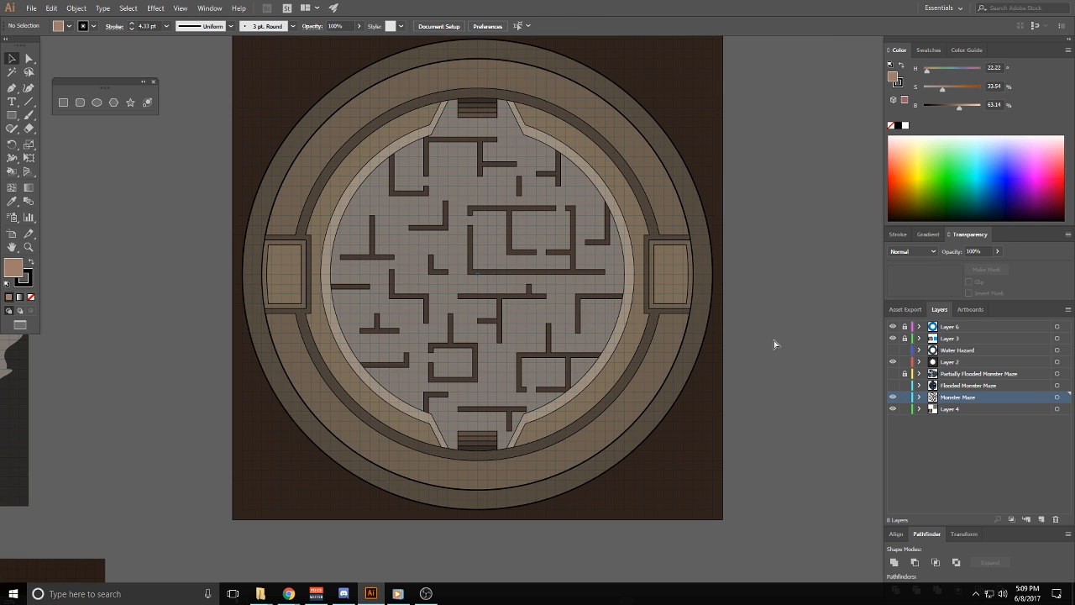
key("ctrl+z")
left_click(905, 397)
left_click(941, 386)
left_click(893, 385)
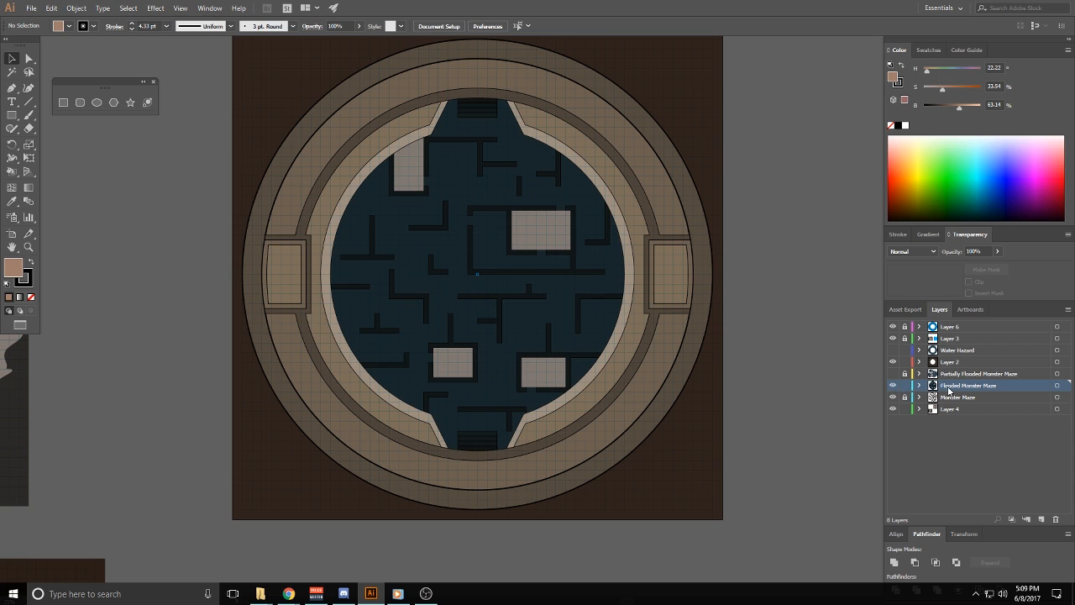
left_click(905, 386)
Examine the flooded maze's dry grey rooms, crossed-square marker, walls and stairways from one end of the arena to the other
scroll(537, 442, "up", 3)
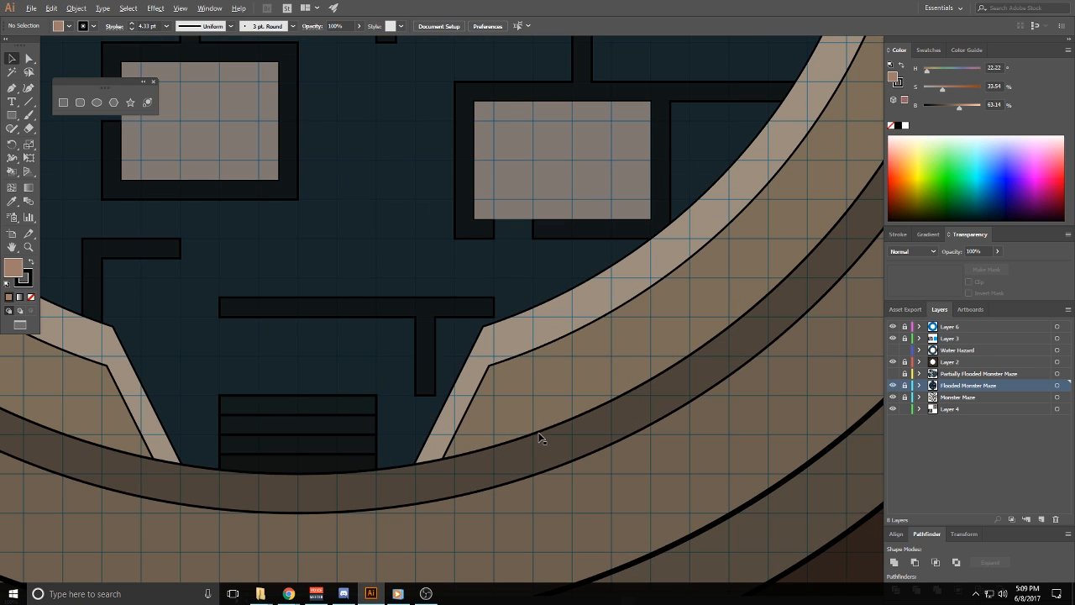
scroll(504, 353, "up", 2)
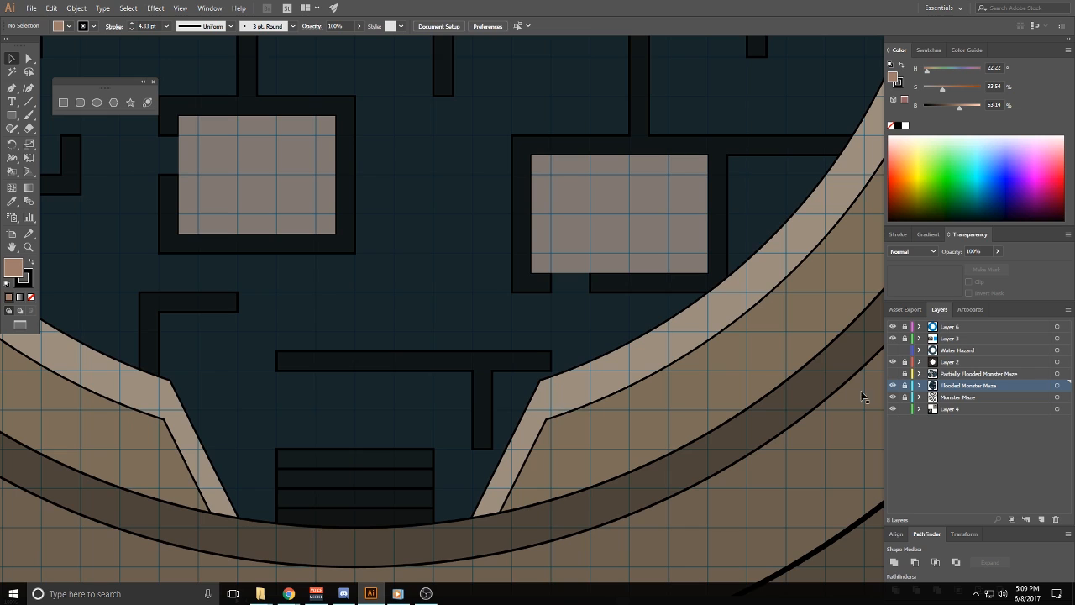
scroll(433, 346, "down", 3)
scroll(483, 309, "down", 3)
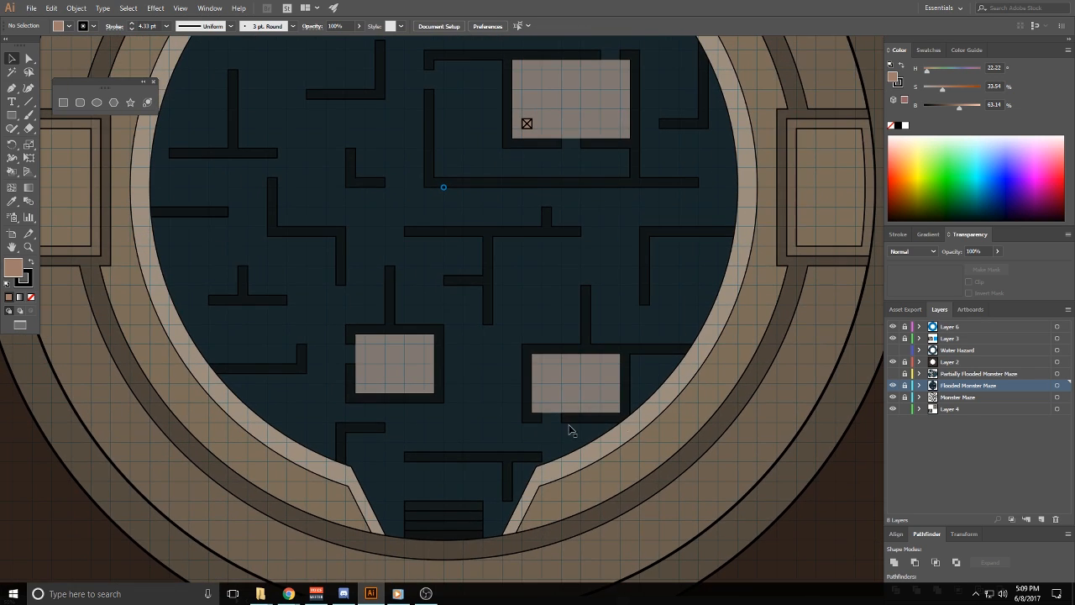
left_click_drag(471, 365, 456, 506)
scroll(521, 487, "up", 3)
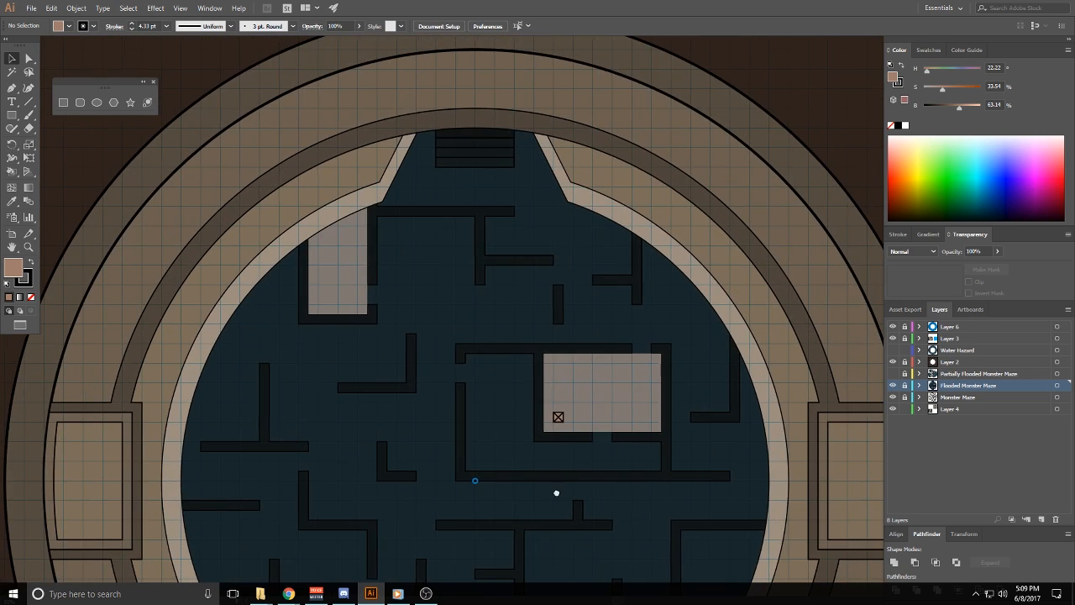
left_click_drag(556, 493, 616, 281)
scroll(592, 273, "up", 5)
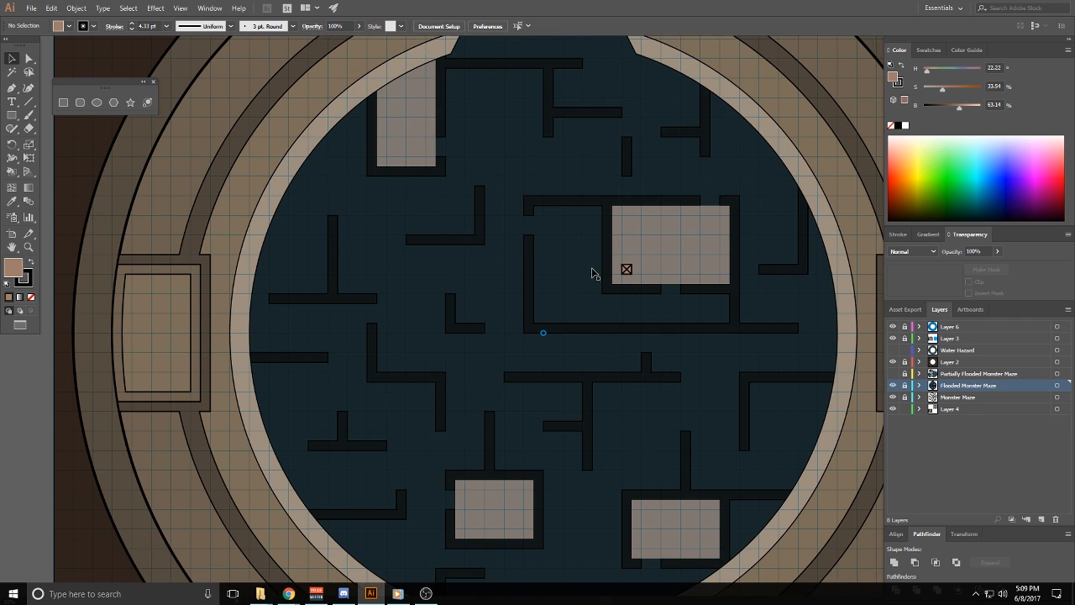
scroll(599, 260, "down", 5)
scroll(596, 264, "down", 2)
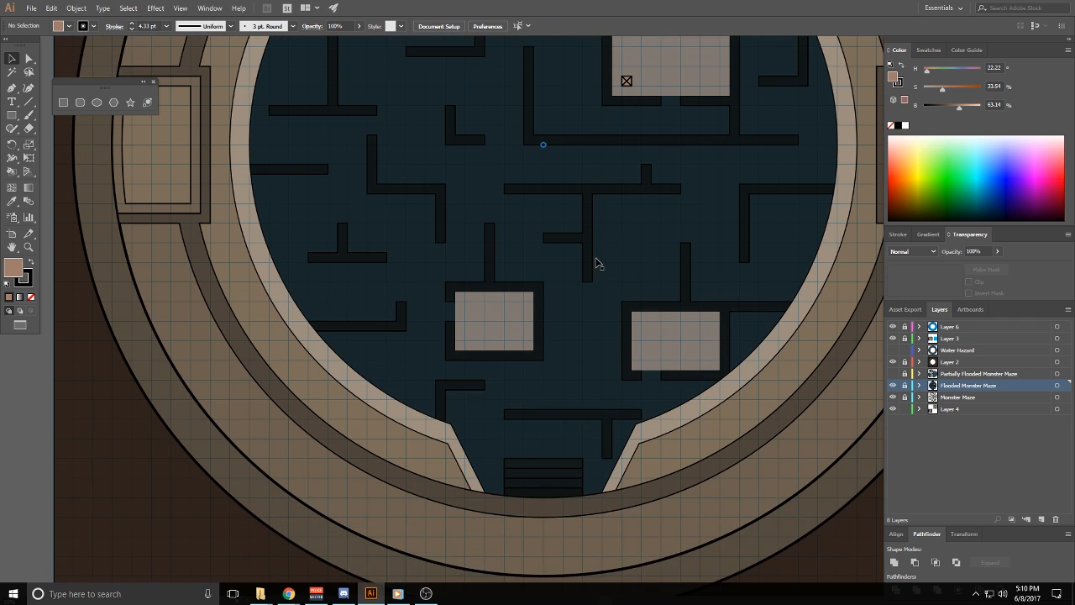
scroll(596, 223, "up", 6)
scroll(629, 233, "up", 2)
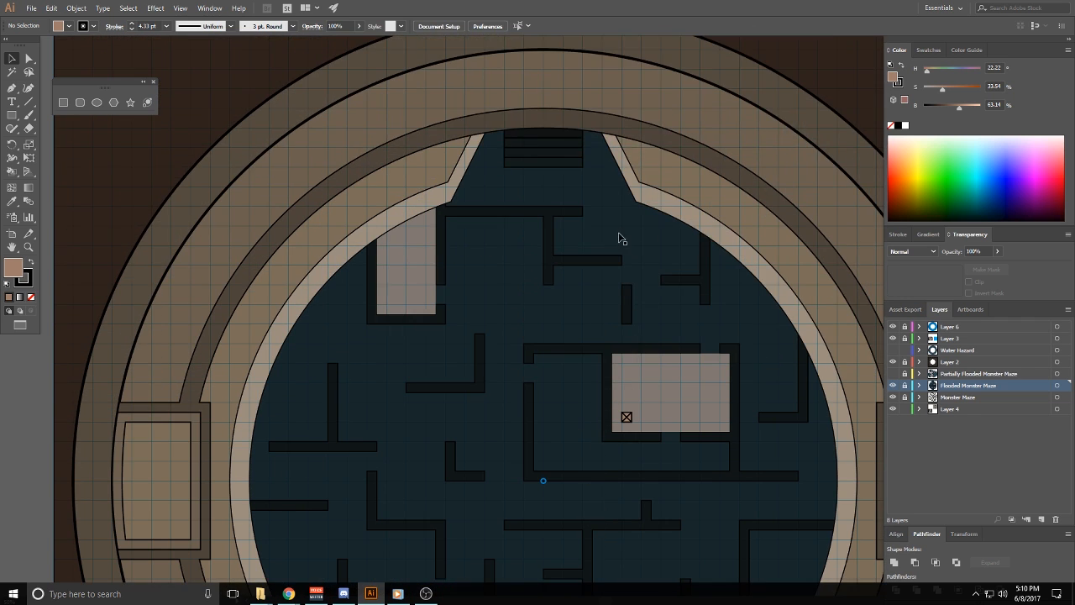
scroll(599, 301, "down", 5)
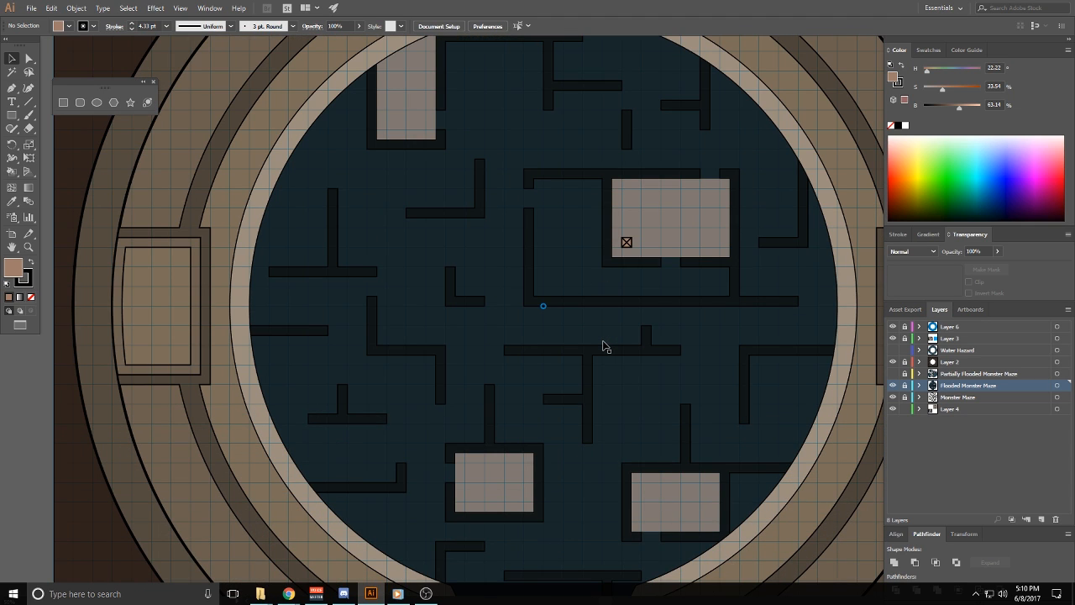
scroll(602, 346, "down", 2)
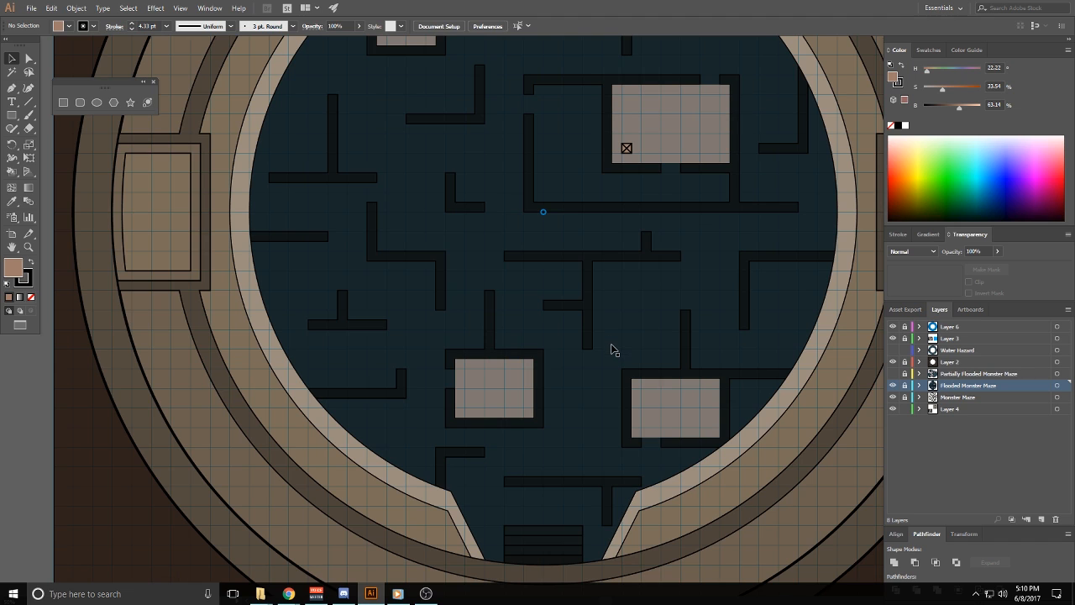
Show the Partially Flooded Monster Maze layer and hide the Flooded Monster Maze and Monster Maze layers
scroll(620, 336, "up", 5)
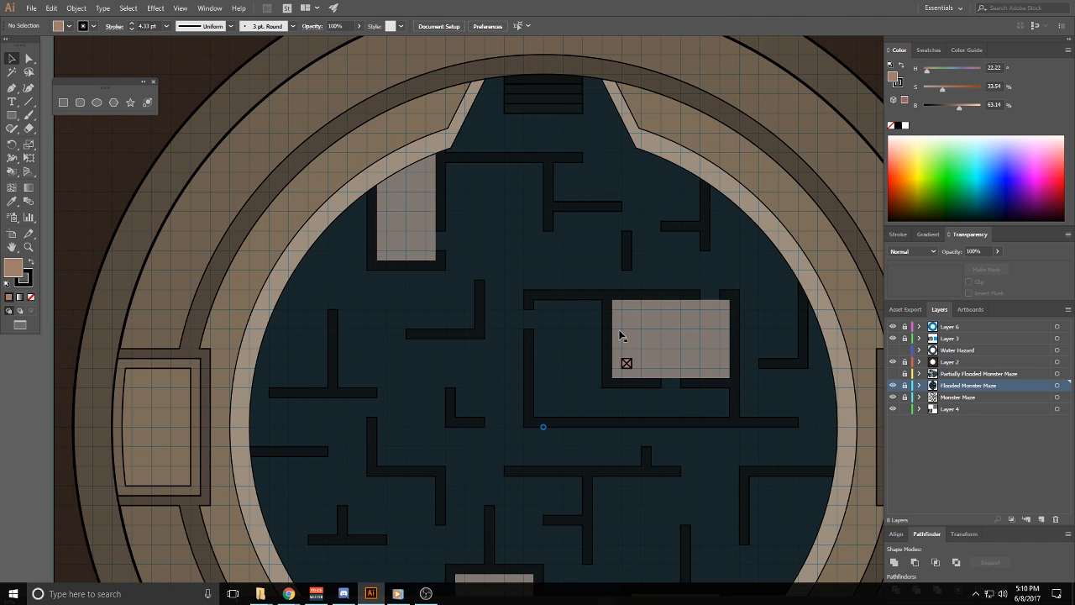
scroll(620, 336, "down", 3)
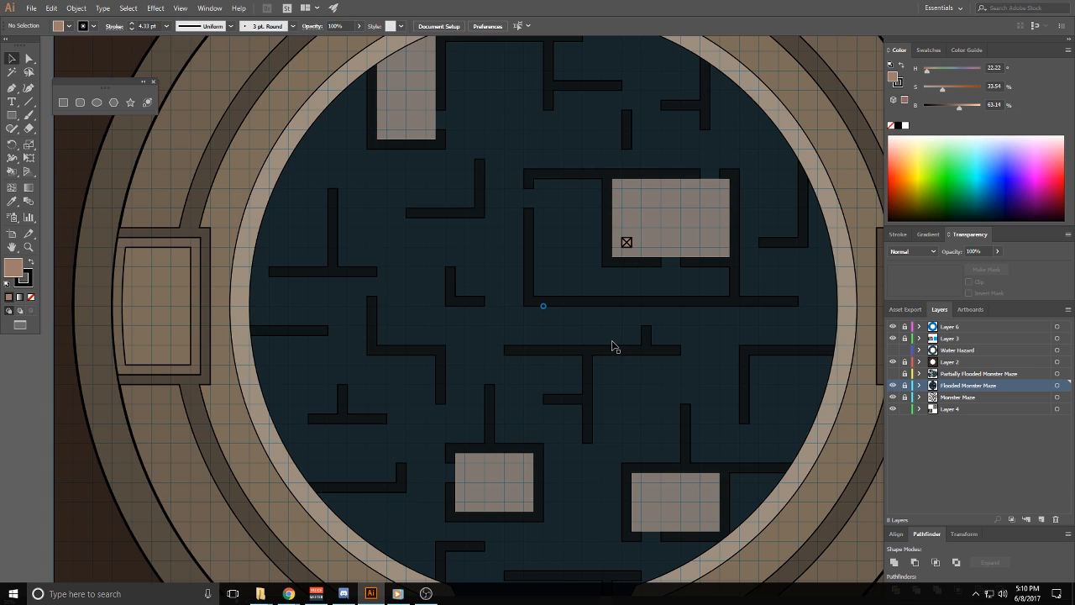
scroll(613, 346, "up", 1)
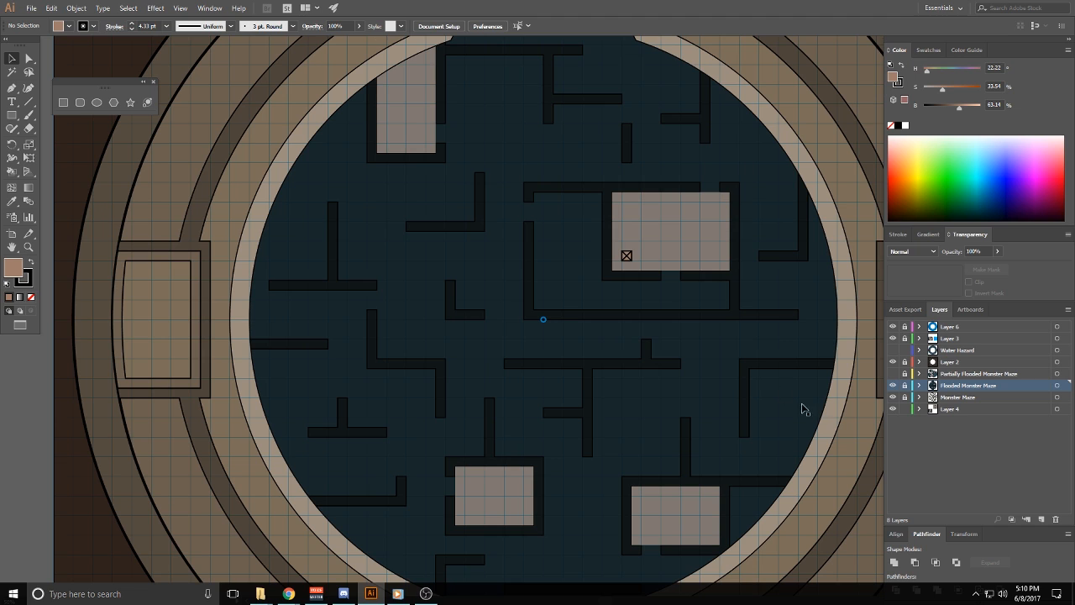
left_click(893, 386)
left_click(893, 386)
left_click(893, 374)
left_click(893, 386)
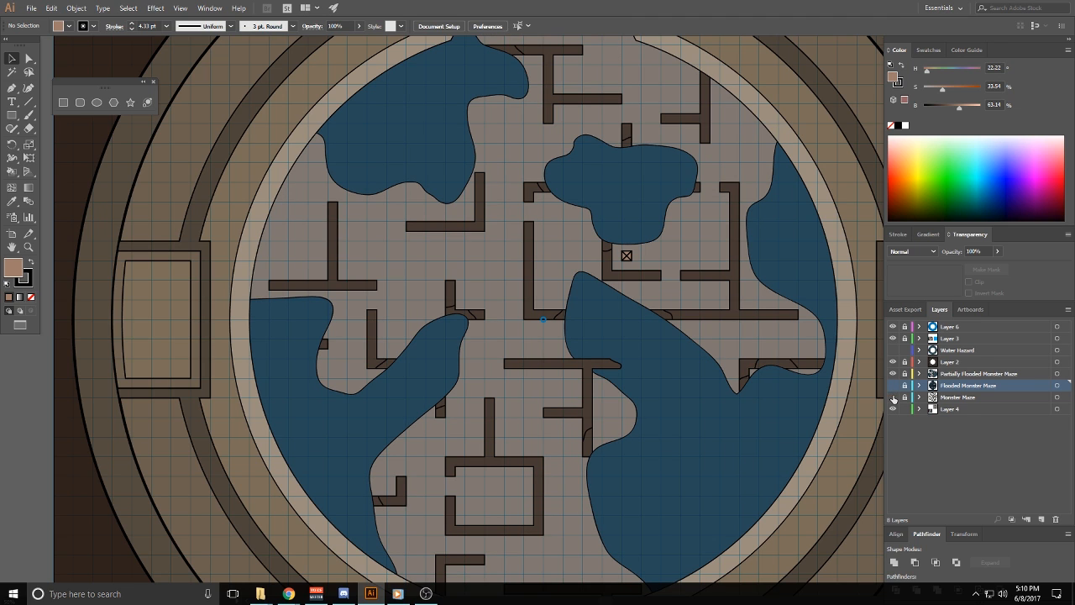
left_click(893, 396)
Examine the partially flooded maze's pools and broken walls across the whole arena, and briefly preview the Water Hazard layer over it
scroll(659, 380, "up", 3)
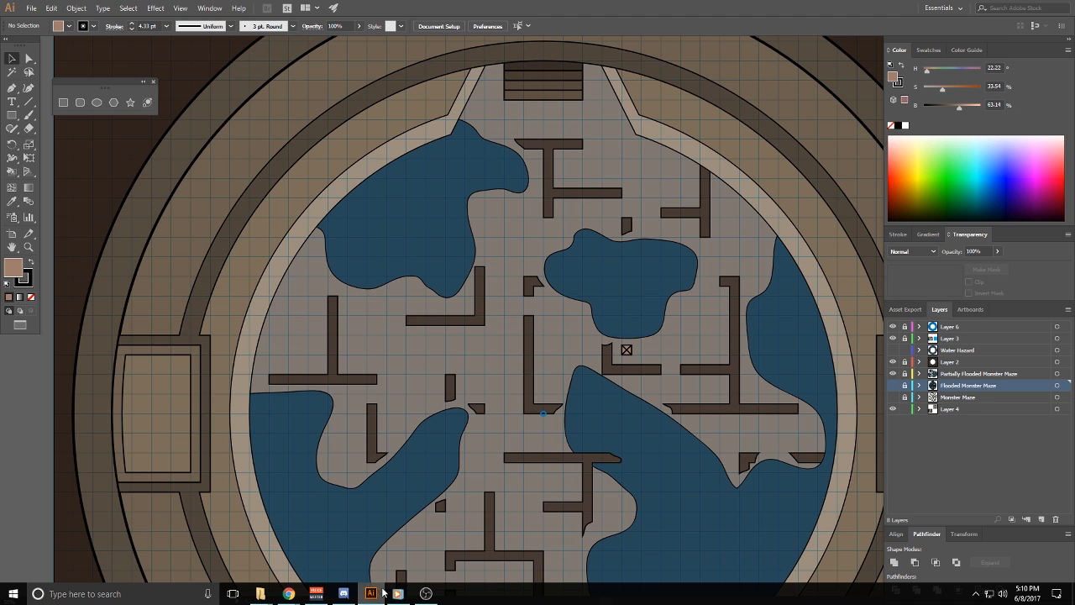
scroll(446, 408, "down", 7)
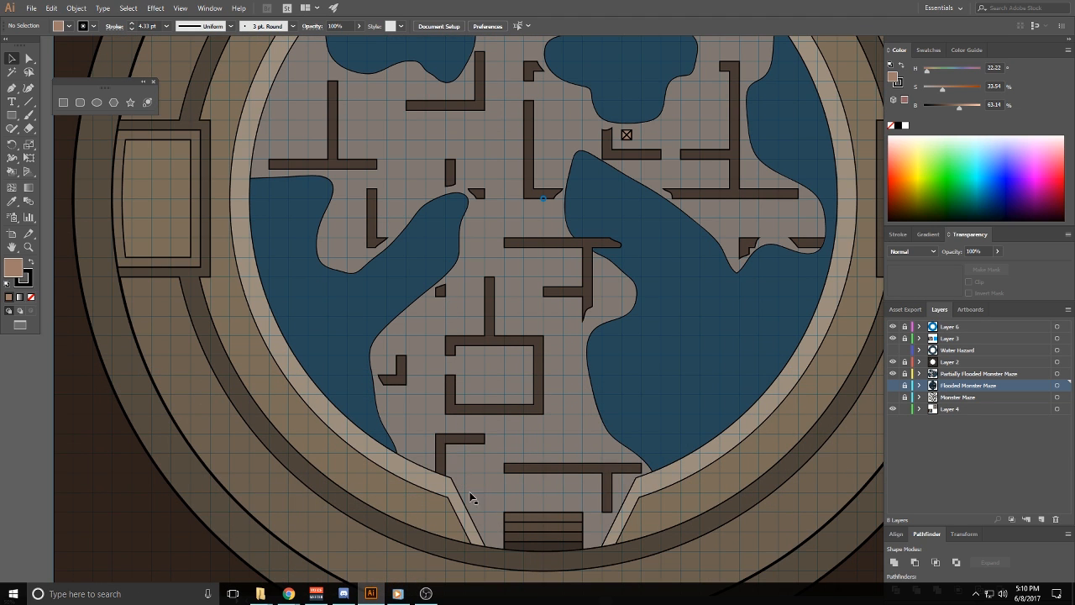
scroll(742, 148, "up", 3)
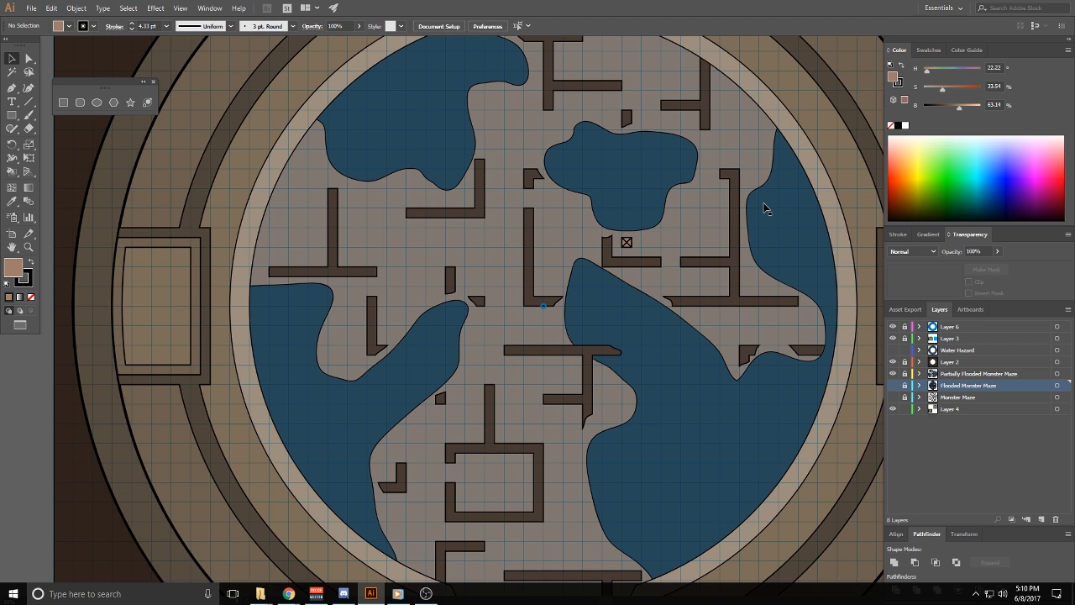
key("ctrl+minus")
key("ctrl+minus")
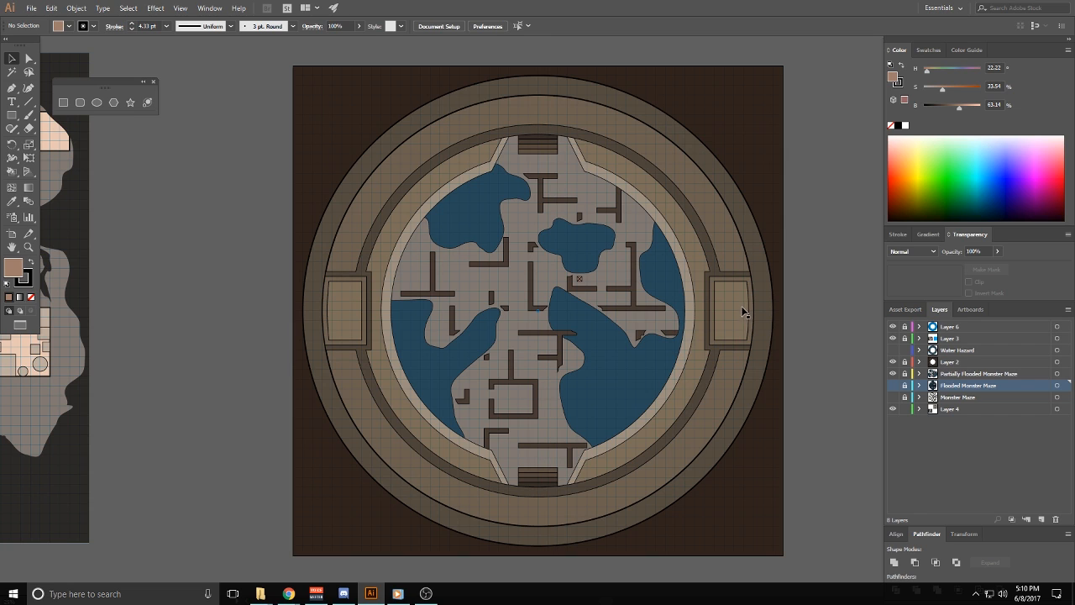
scroll(636, 420, "down", 3)
scroll(636, 414, "up", 2)
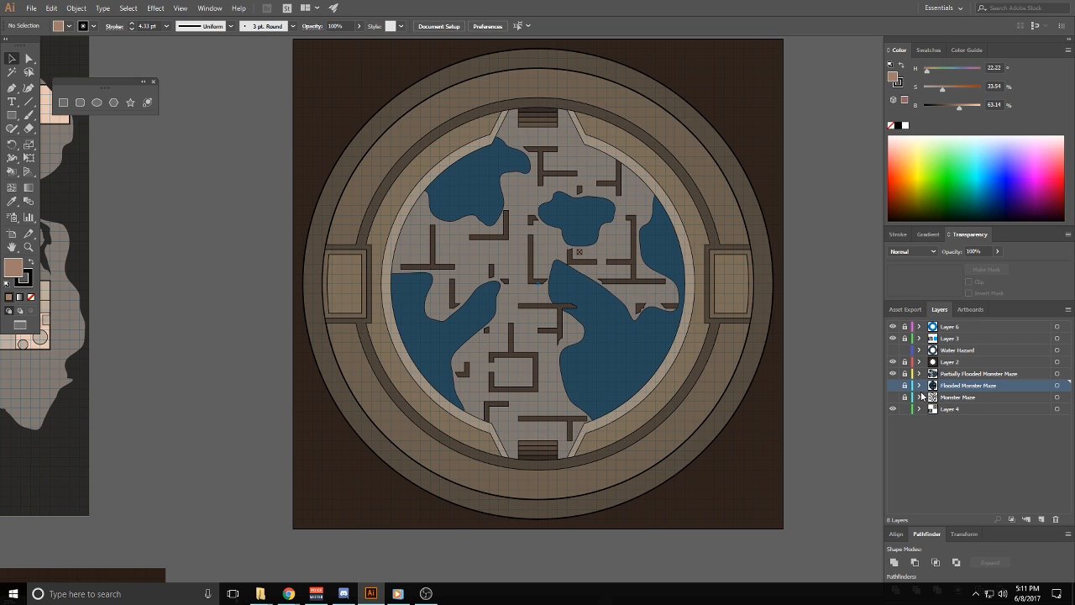
left_click(892, 349)
left_click(893, 350)
Look over the neighbouring town and cave maps in the document, and return to the full arena map
left_click_drag(171, 468, 642, 509)
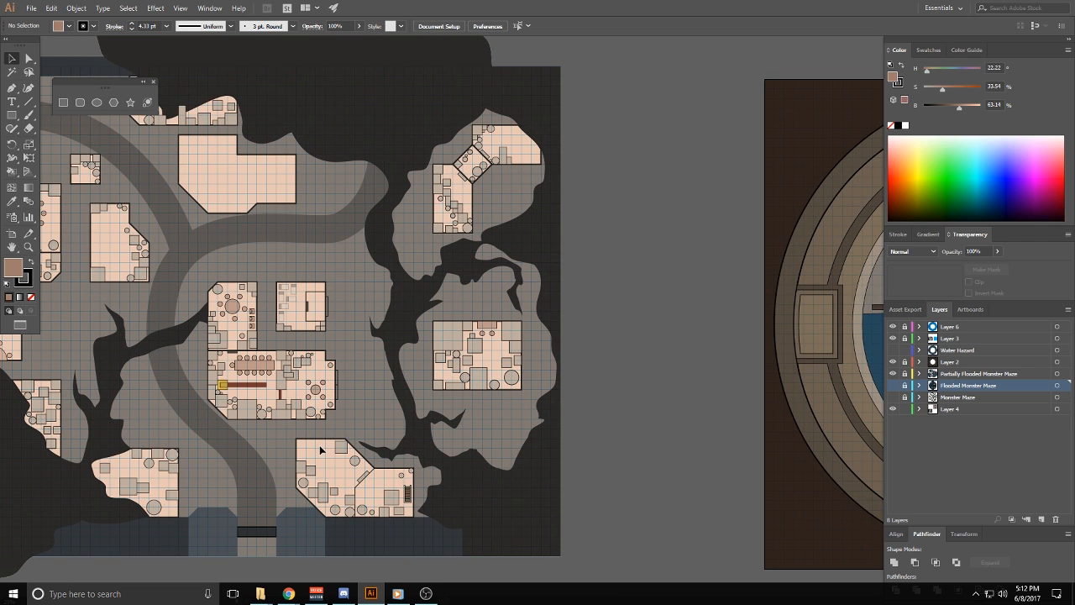
left_click_drag(322, 446, 550, 446)
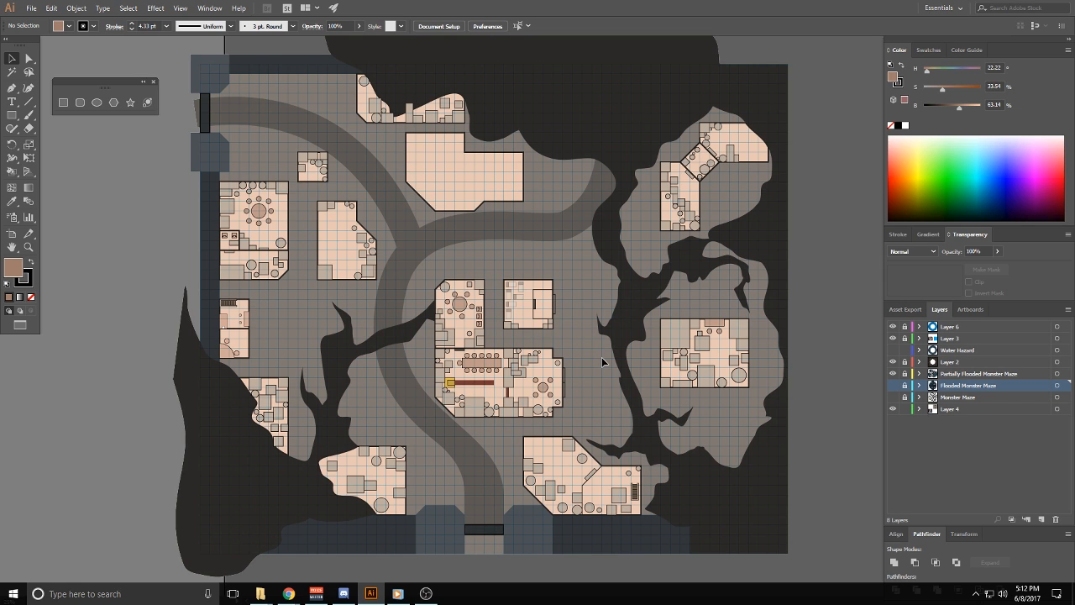
scroll(602, 361, "down", 10)
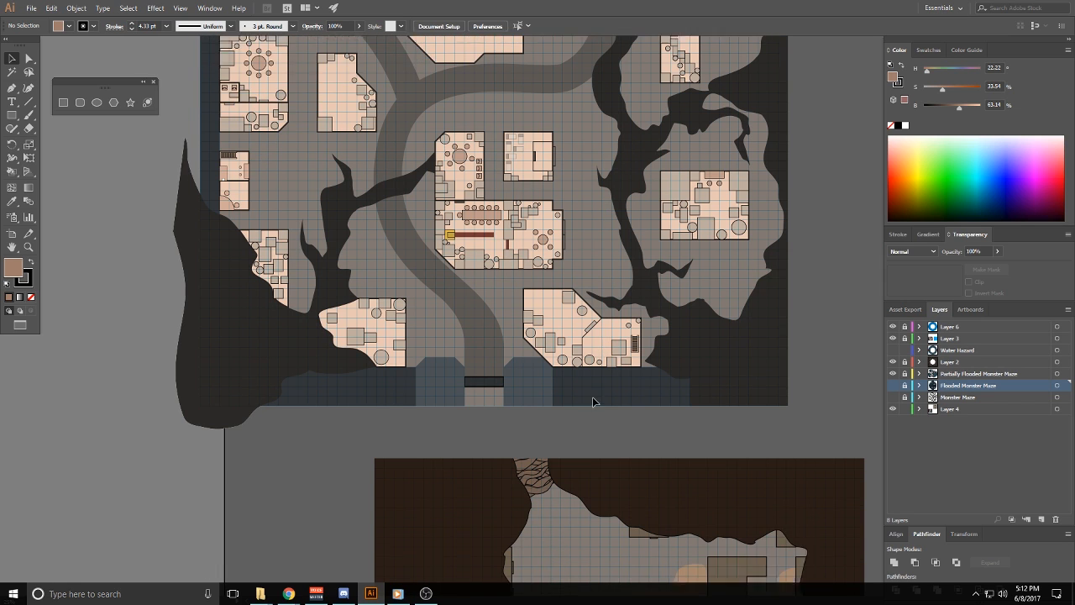
scroll(572, 410, "down", 3)
scroll(568, 417, "up", 10)
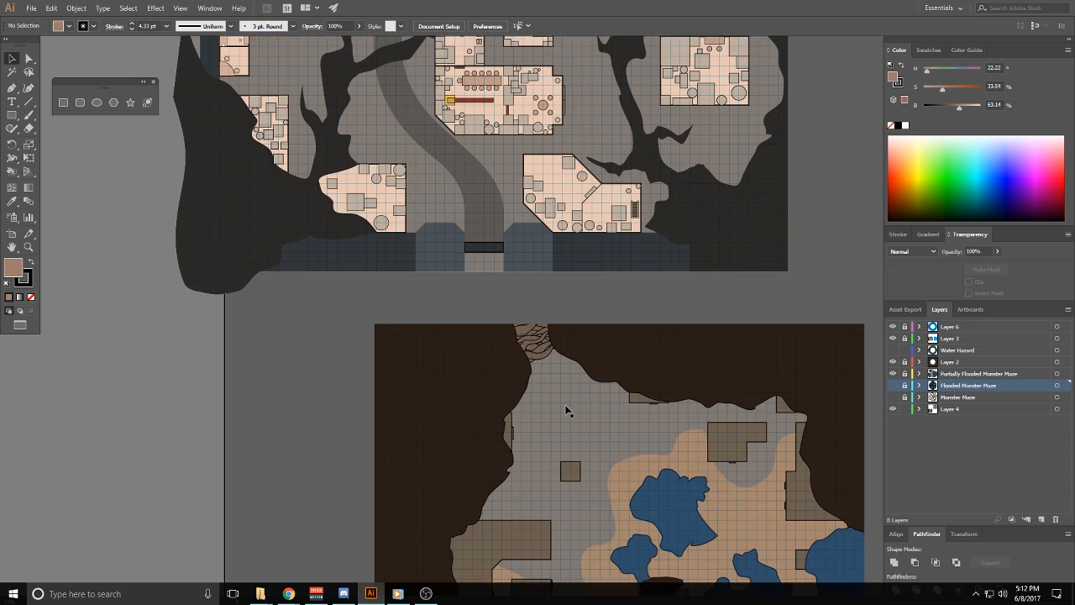
scroll(579, 418, "up", 3)
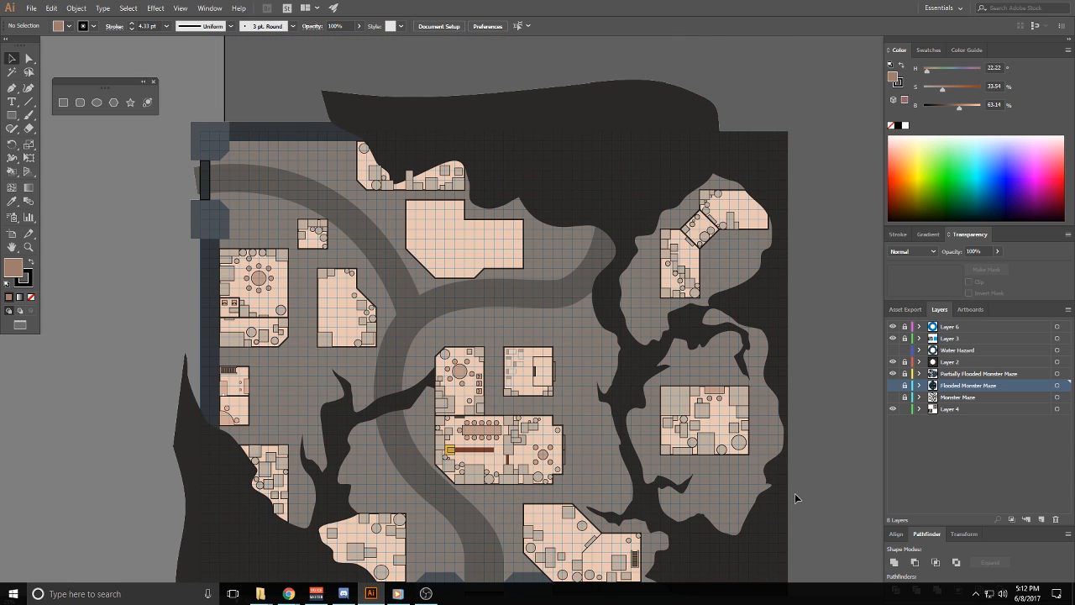
left_click_drag(766, 561, 307, 330)
left_click_drag(768, 391, 445, 496)
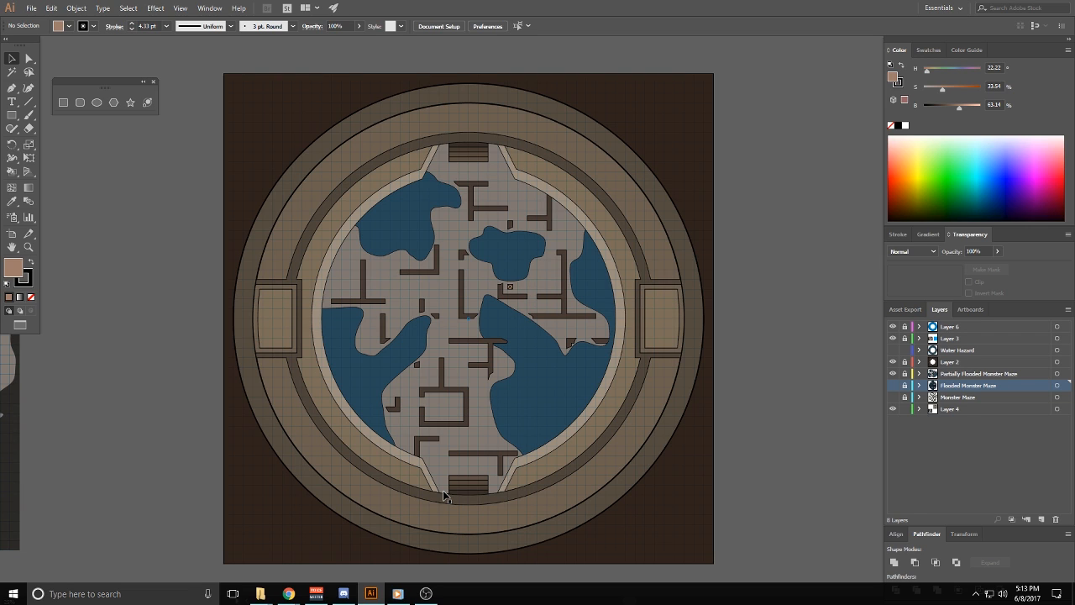
scroll(541, 331, "down", 2)
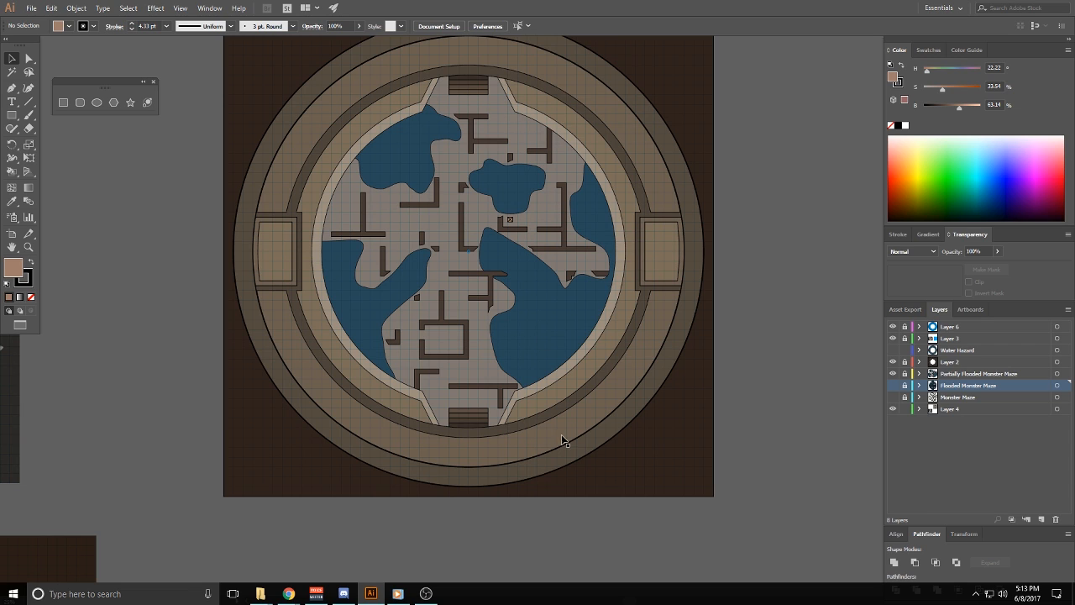
scroll(583, 457, "up", 3)
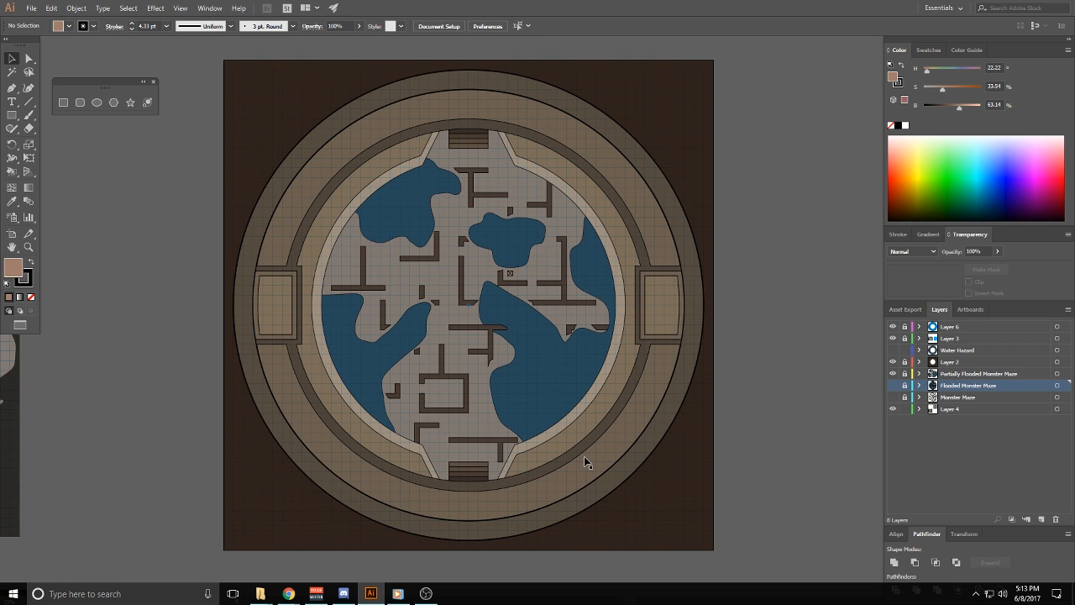
Preview the Monster Maze, Flooded Monster Maze and Partially Flooded Monster Maze layers in turn, leaving all three hidden
left_click(893, 397)
left_click(892, 396)
left_click(893, 373)
left_click(893, 384)
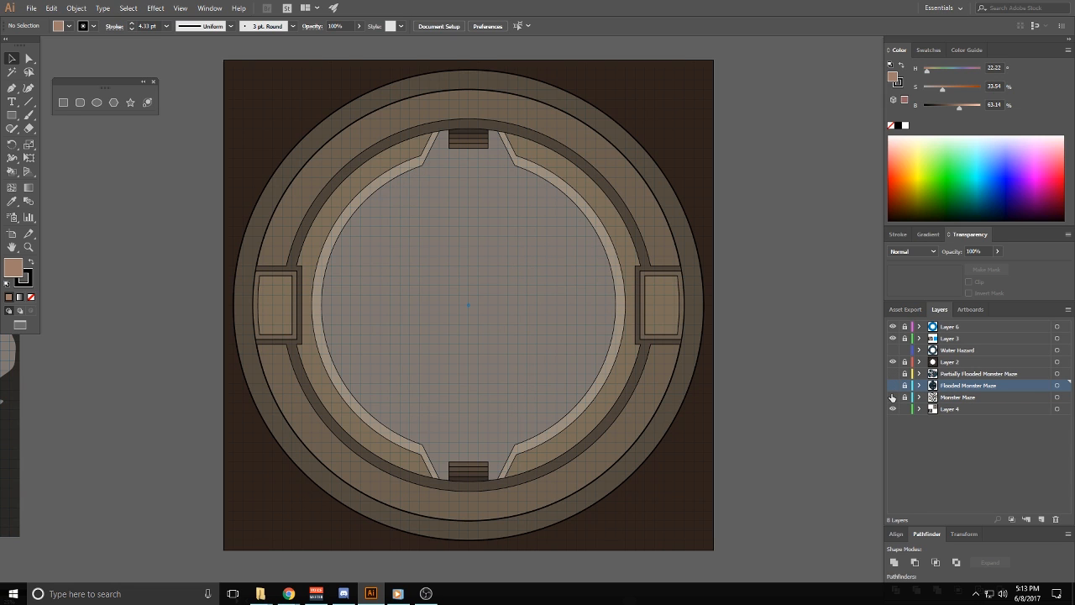
left_click(893, 396)
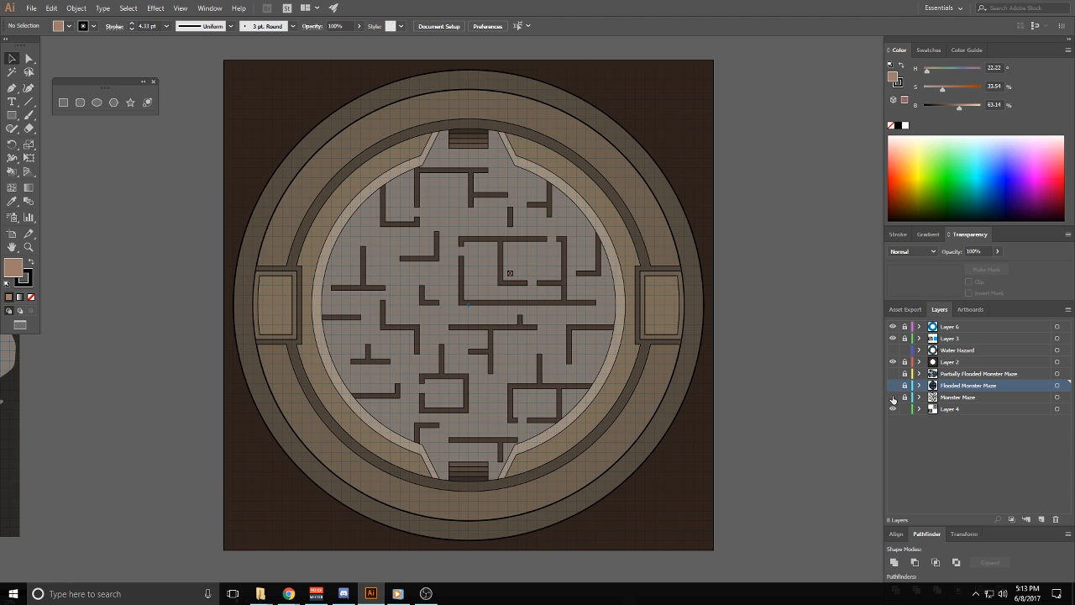
left_click(892, 396)
left_click(893, 384)
left_click(893, 384)
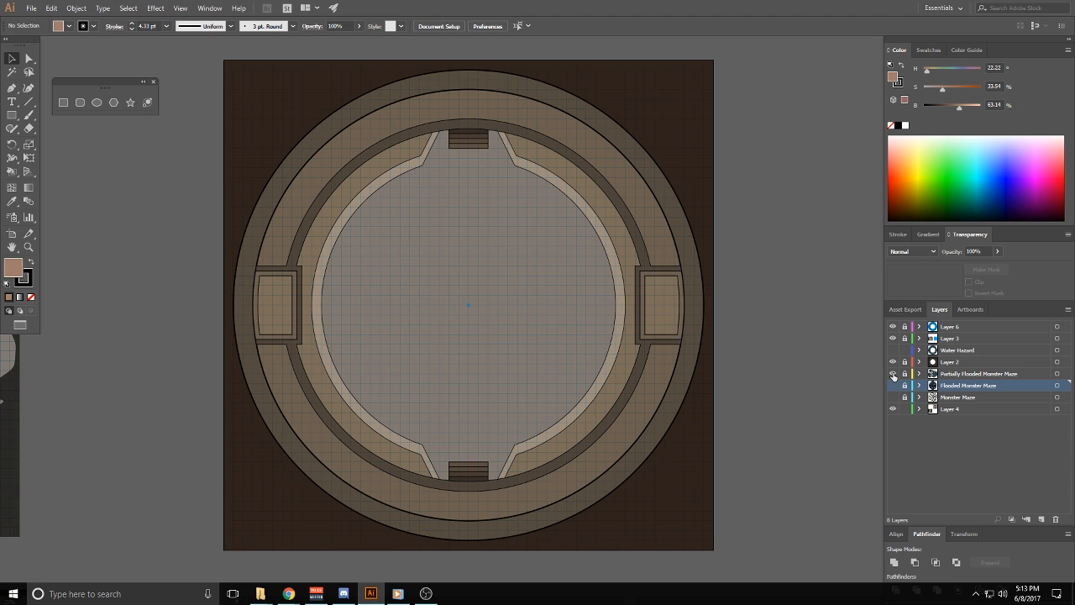
left_click(893, 373)
left_click(893, 373)
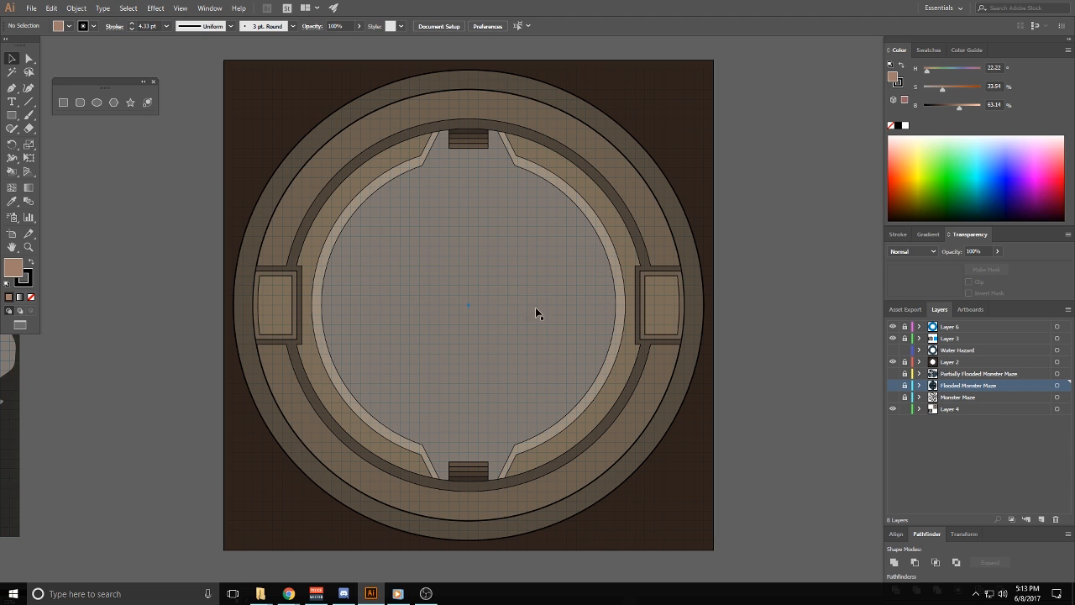